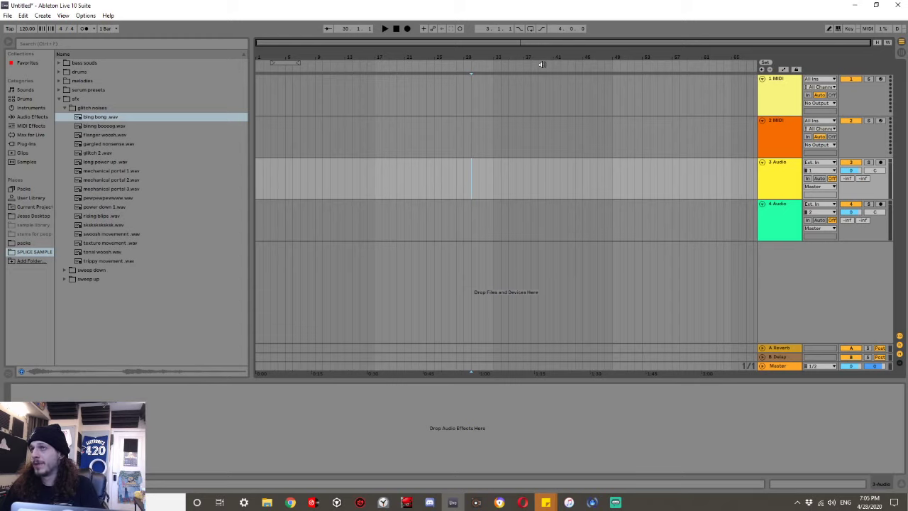
Add a locator at bar 17 and name it "intro".
right_click(375, 70)
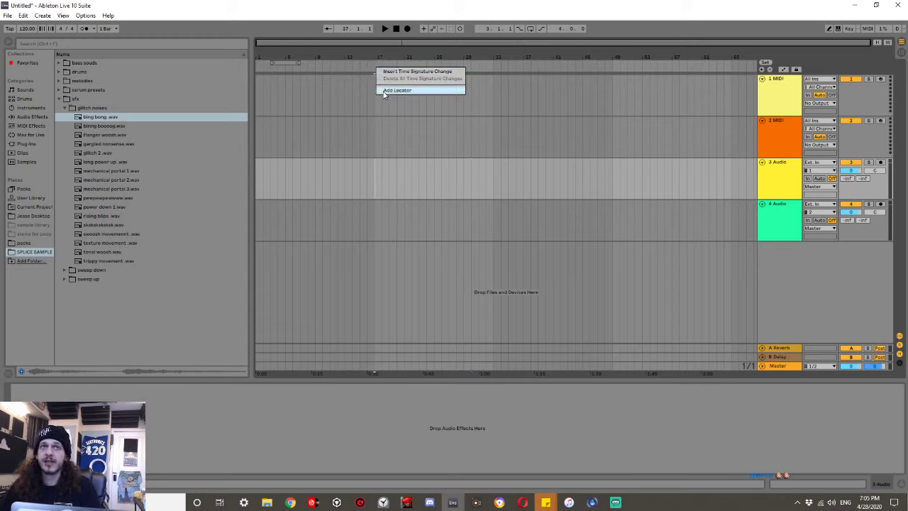
click(397, 90)
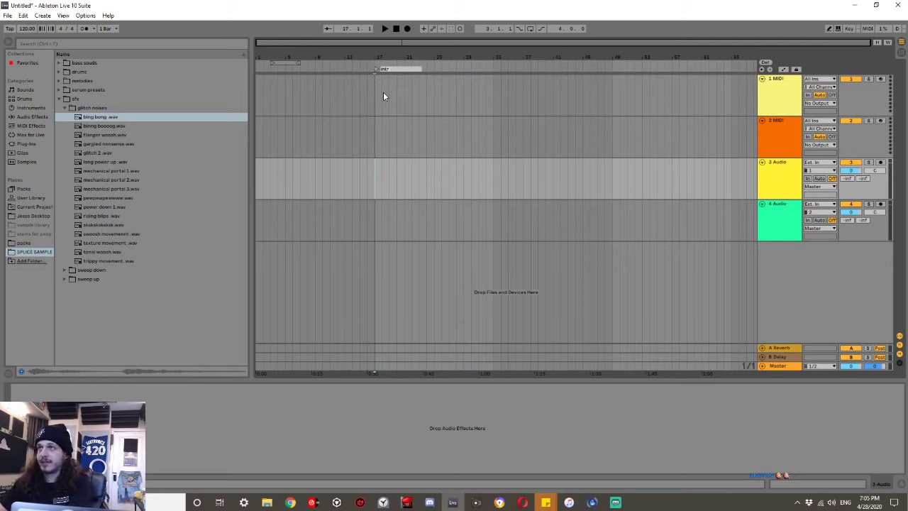
text(o)
key(Return)
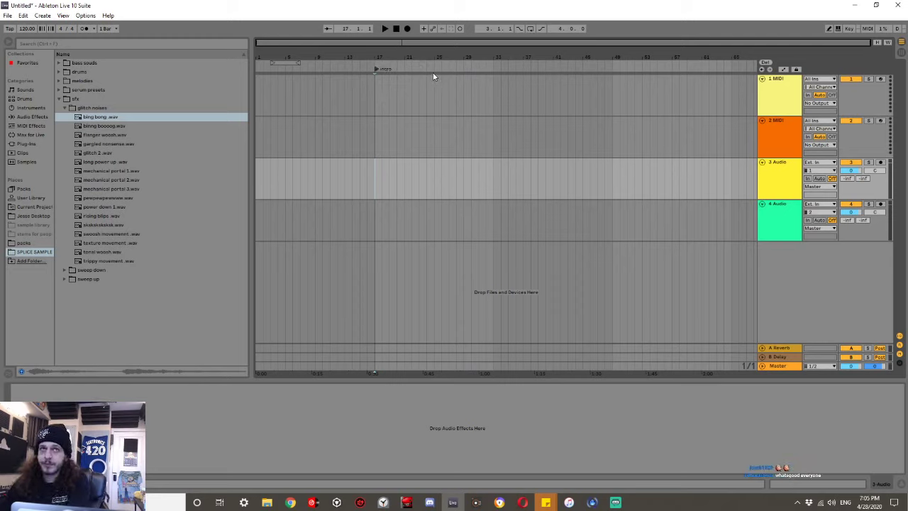
Add a locator named "drop" at bar 33 and move the "intro" locator to bar 9.
right_click(495, 71)
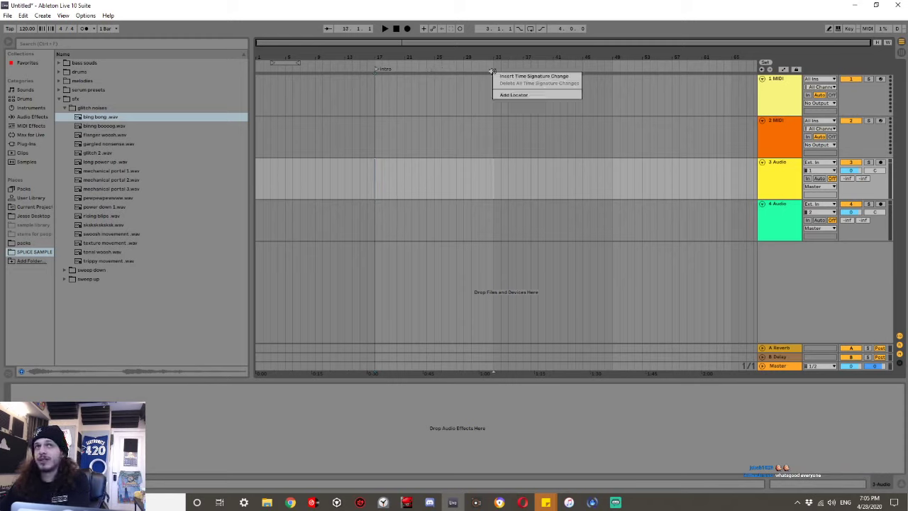
click(508, 95)
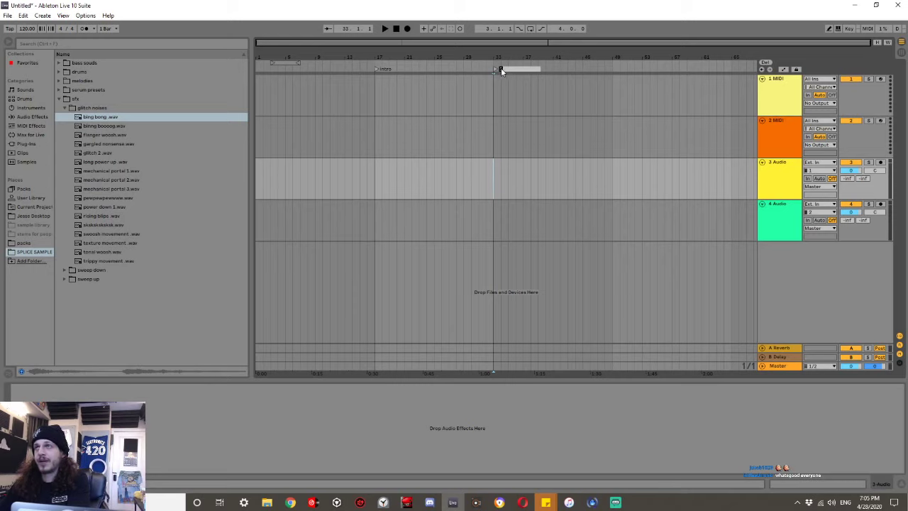
text(drop)
key(Return)
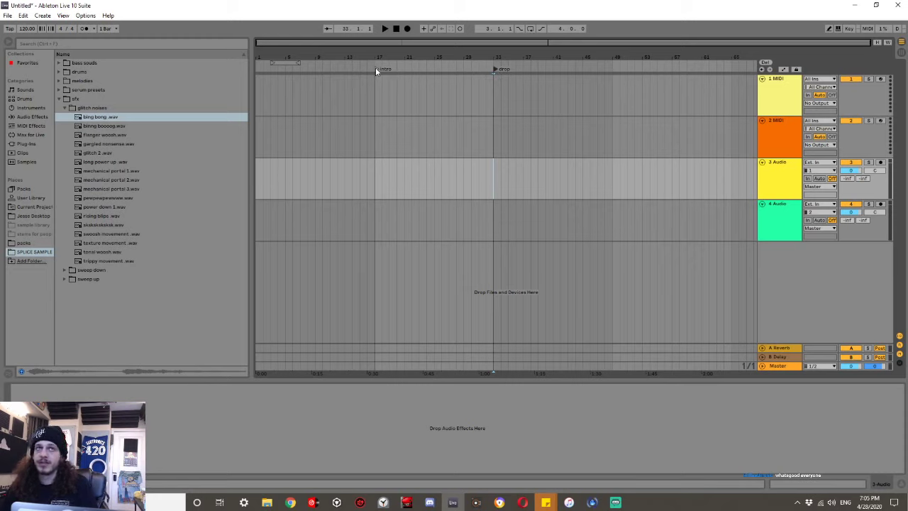
drag(375, 68, 316, 68)
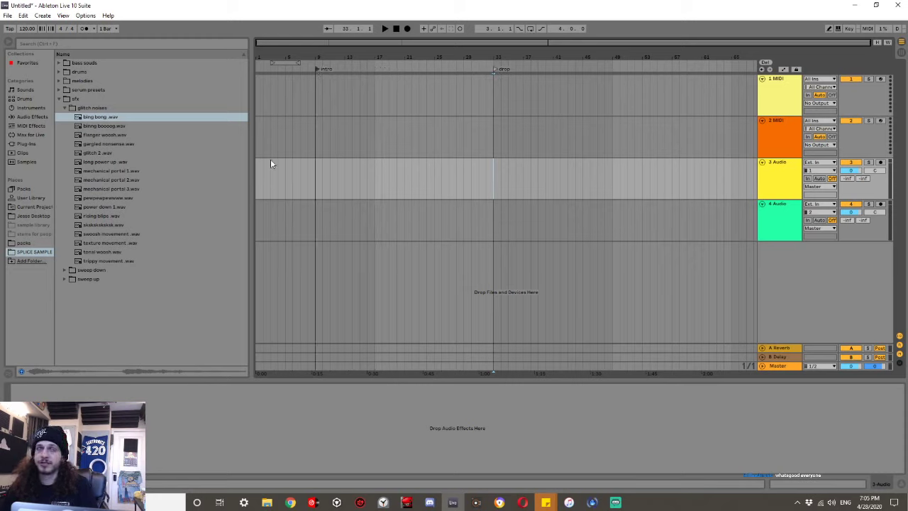
Add a locator named "verse" at bar 17 and another named "build" at bar 25.
right_click(375, 71)
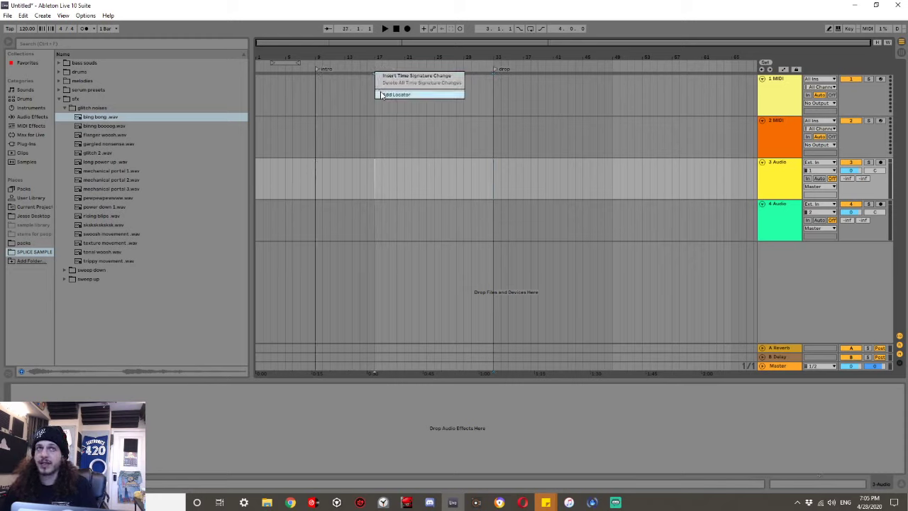
click(397, 94)
text(verse)
key(Return)
right_click(434, 72)
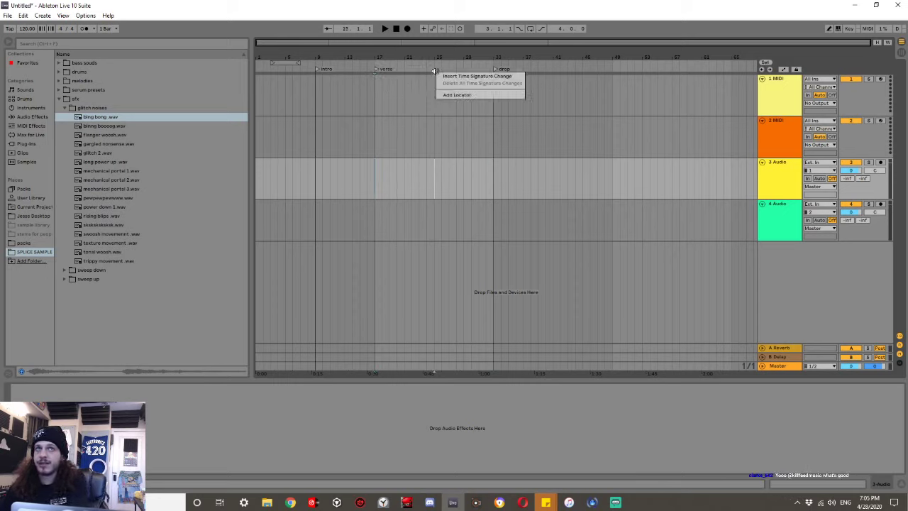
click(458, 93)
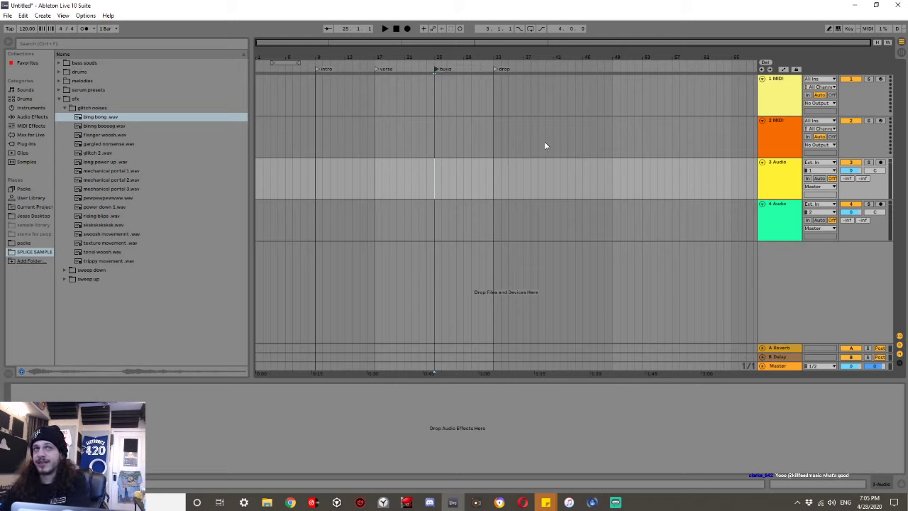
Add a locator at bar 41 and name it "switch".
right_click(554, 69)
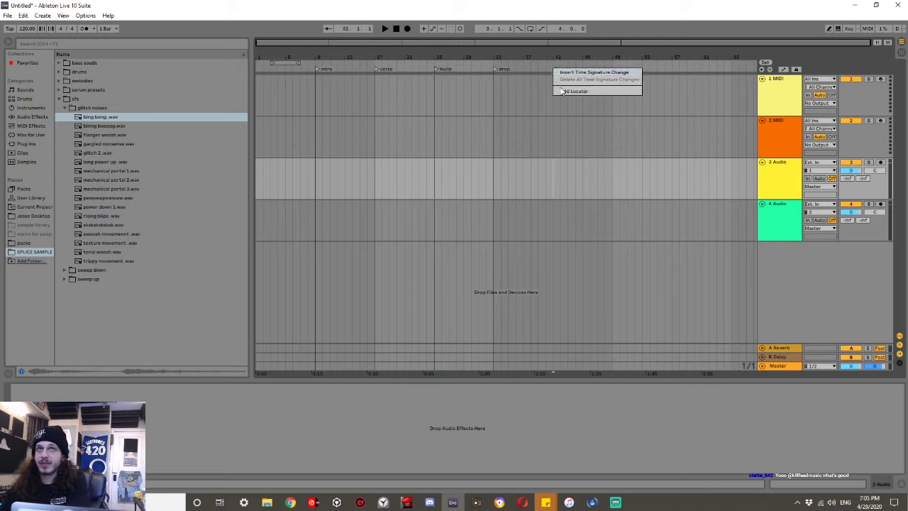
click(561, 87)
text(switch)
key(Return)
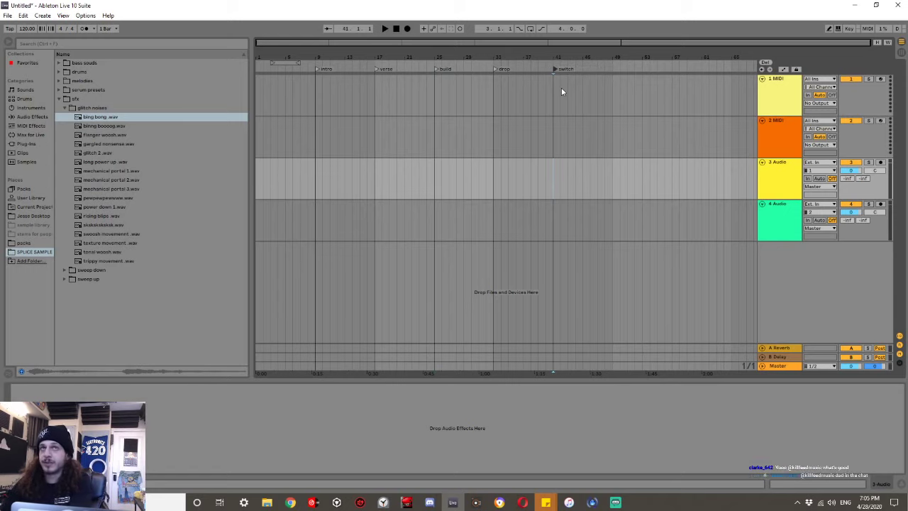
click(614, 69)
right_click(615, 69)
click(611, 81)
click(613, 85)
key(space)
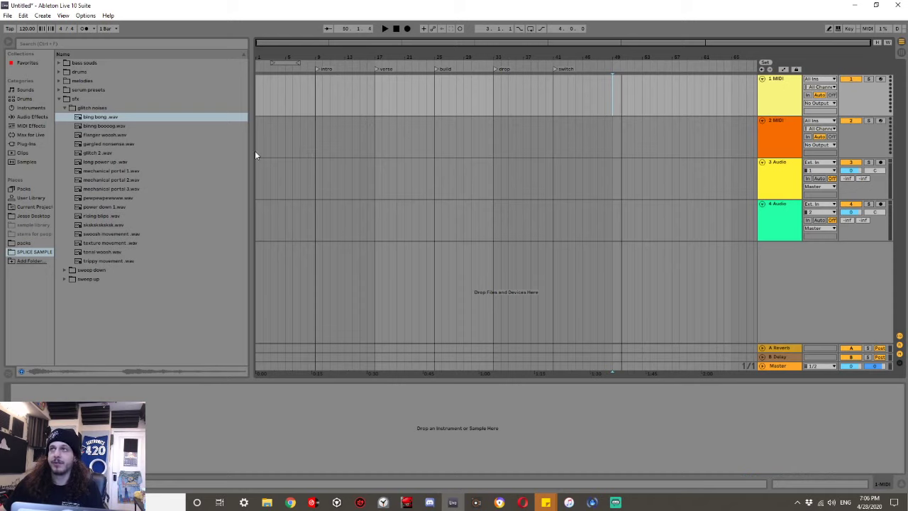
mouse_move(255, 153)
mouse_down()
mouse_move(284, 138)
mouse_move(313, 152)
mouse_move(358, 129)
mouse_move(369, 140)
mouse_move(338, 135)
mouse_move(370, 134)
mouse_up()
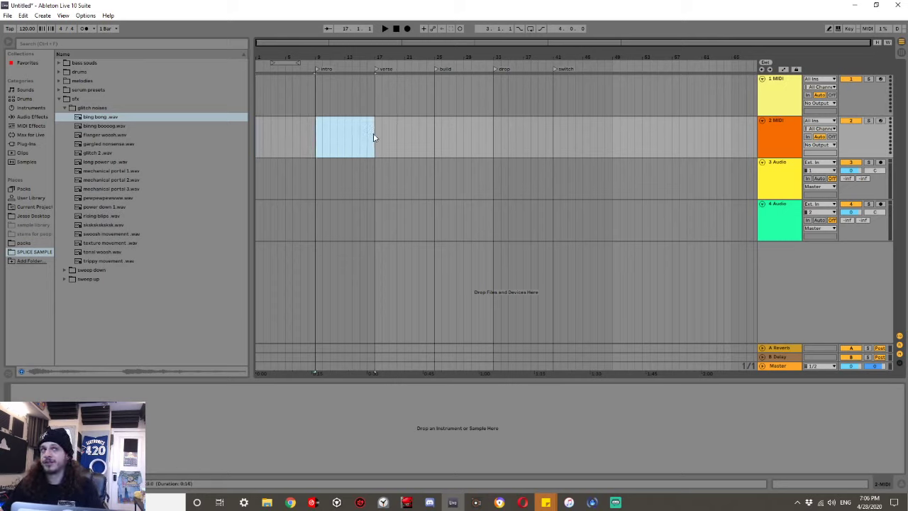
drag(374, 137, 316, 144)
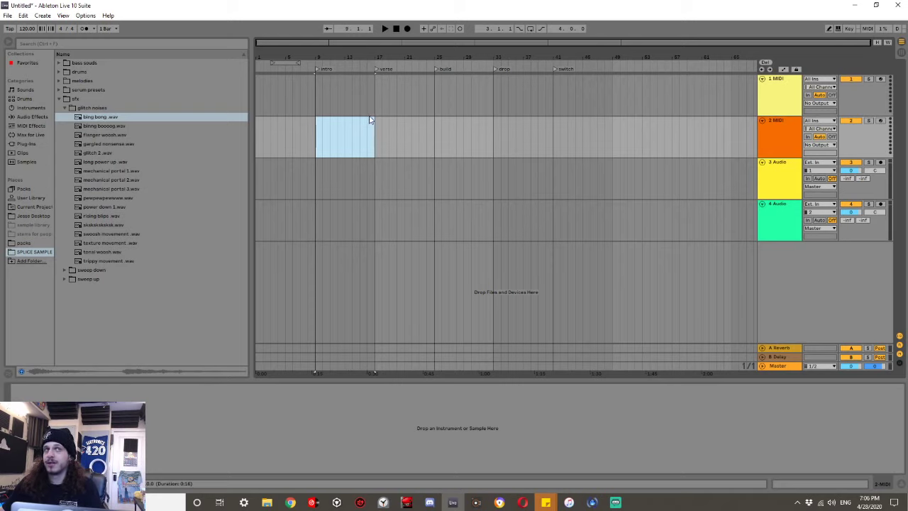
drag(374, 121, 492, 149)
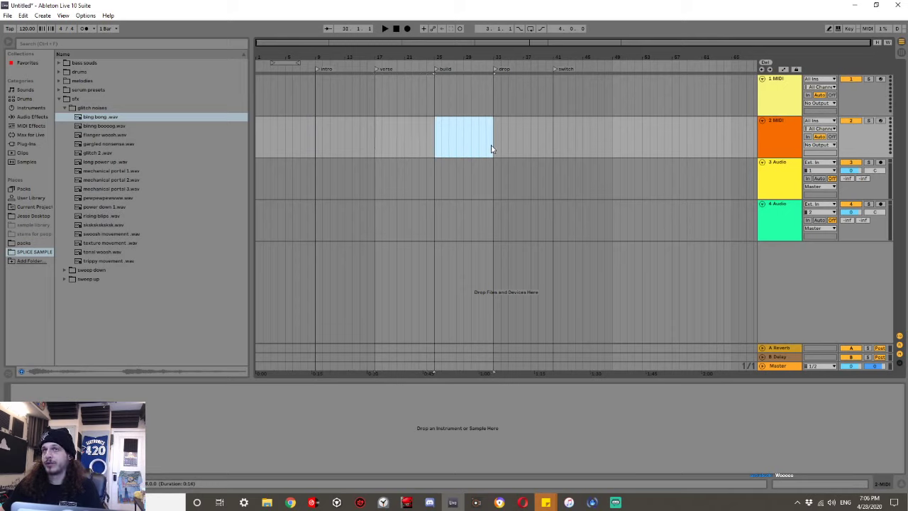
Rename the "verse" locator at bar 17 to "break" and stop playback.
click(383, 68)
right_click(383, 69)
click(398, 85)
text(break)
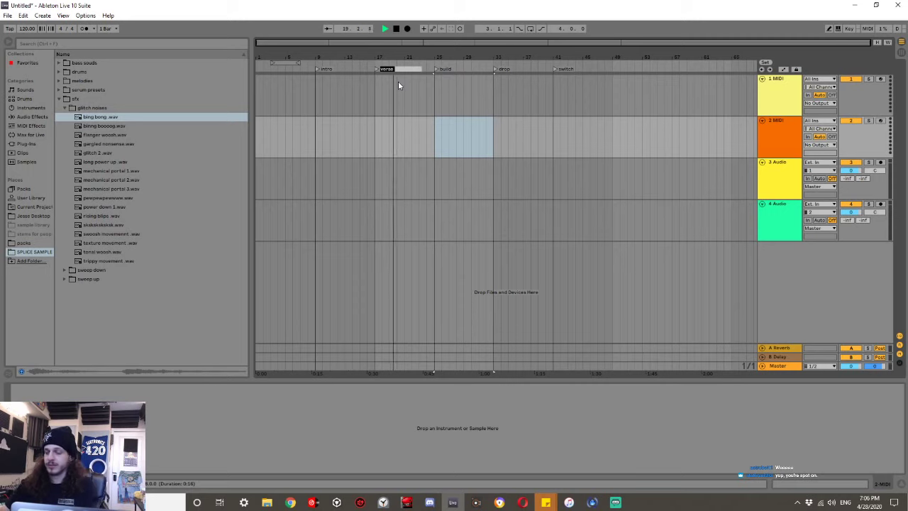
key(Return)
key(space)
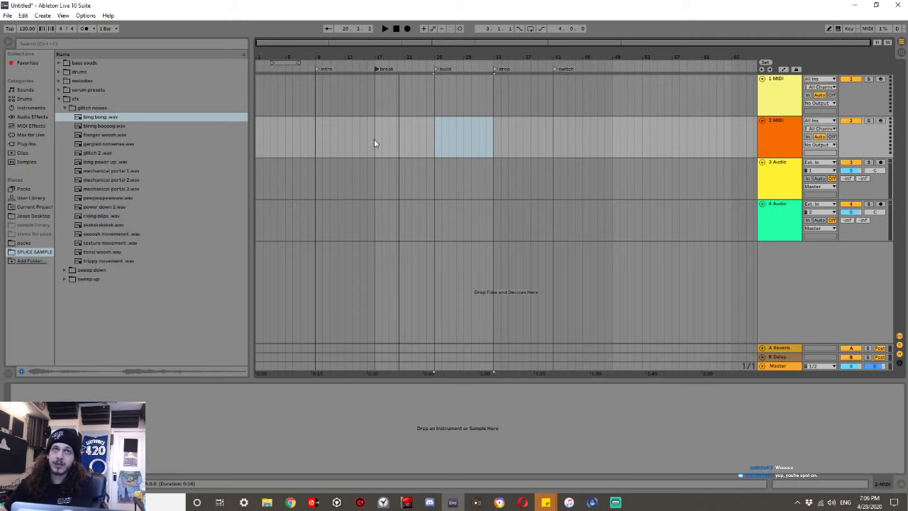
click(381, 139)
key(space)
click(353, 101)
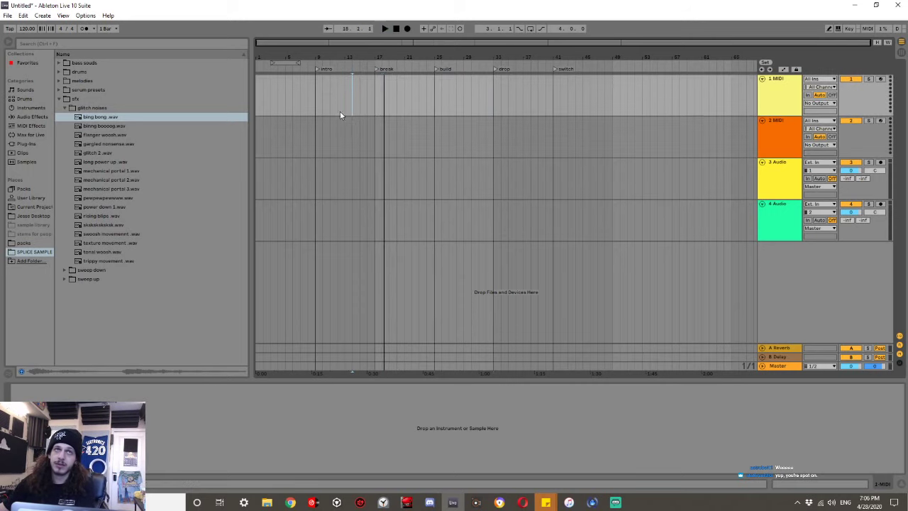
Add a locator named "intro" near the start of the arrangement, move it to bar 1 and stop playback.
click(261, 65)
right_click(261, 67)
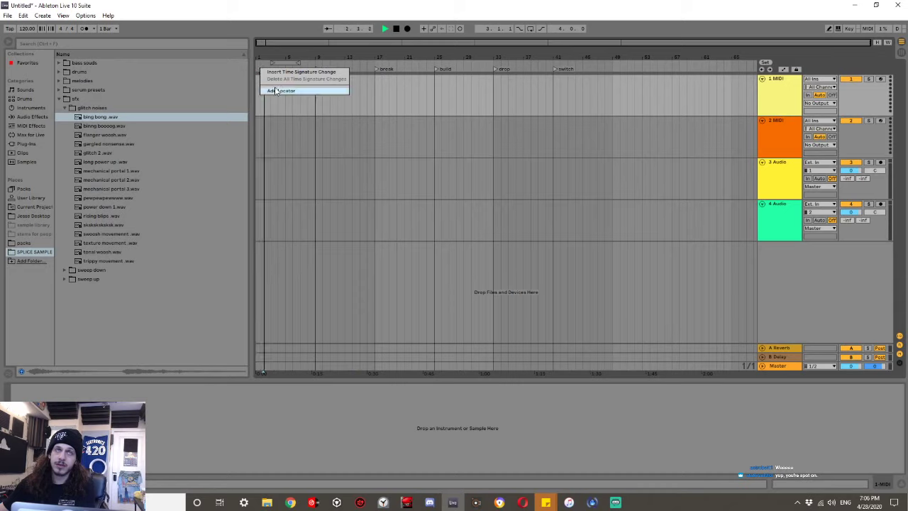
click(280, 90)
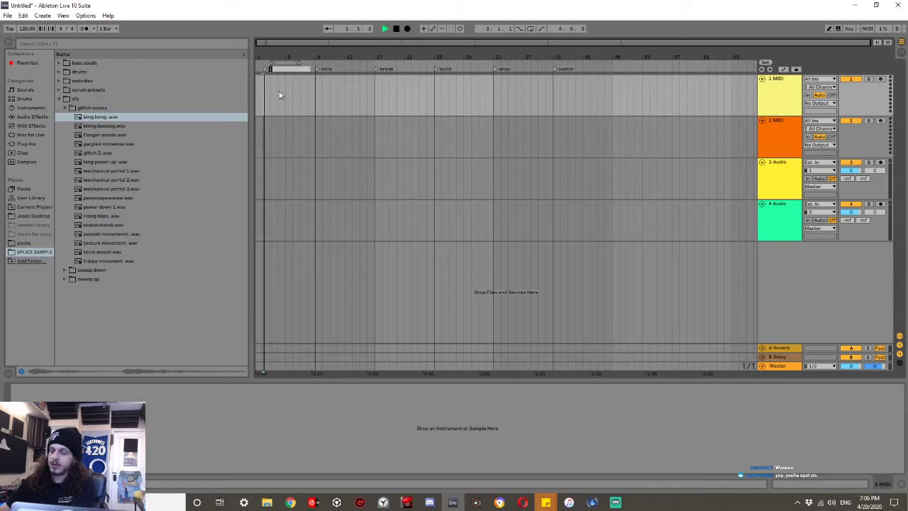
text(intro)
key(Return)
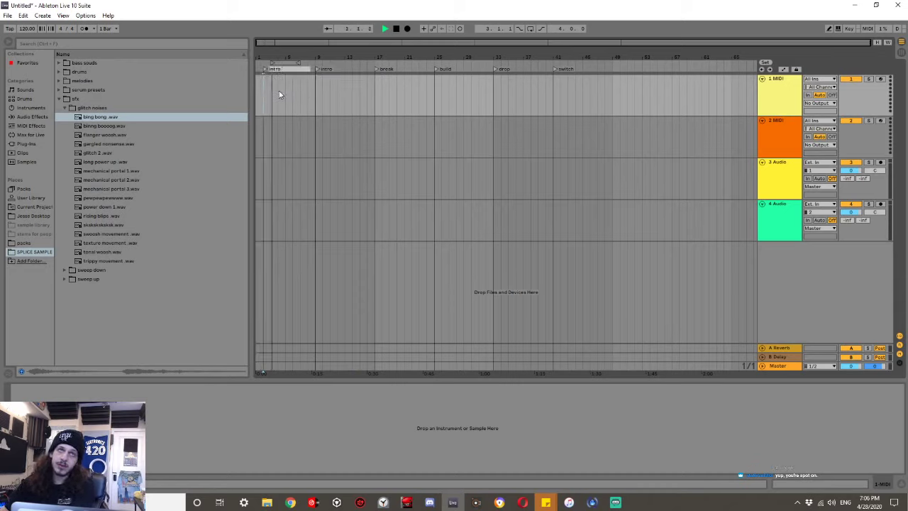
drag(265, 70, 256, 69)
key(space)
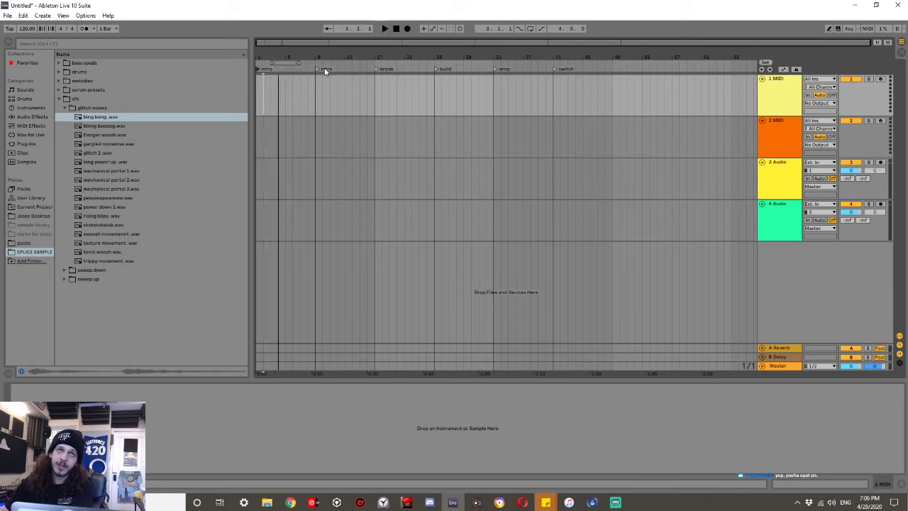
Rename the locator at bar 9 to "intro drums come in" and dismiss the antivirus notification.
right_click(323, 70)
click(328, 82)
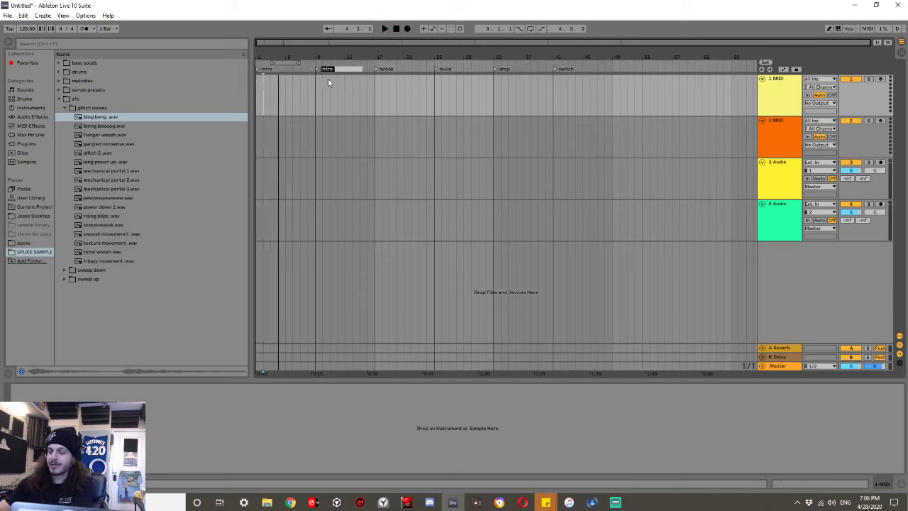
text(intro drums com)
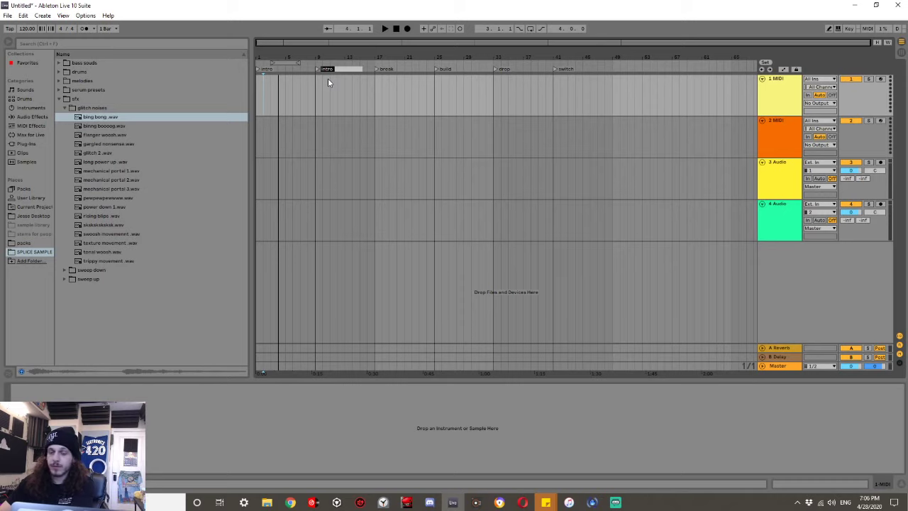
text(e in)
key(Return)
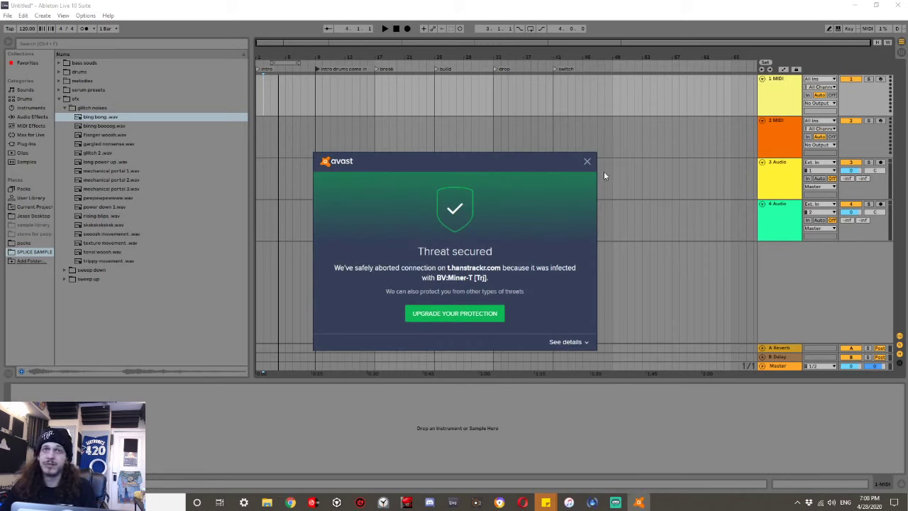
click(587, 161)
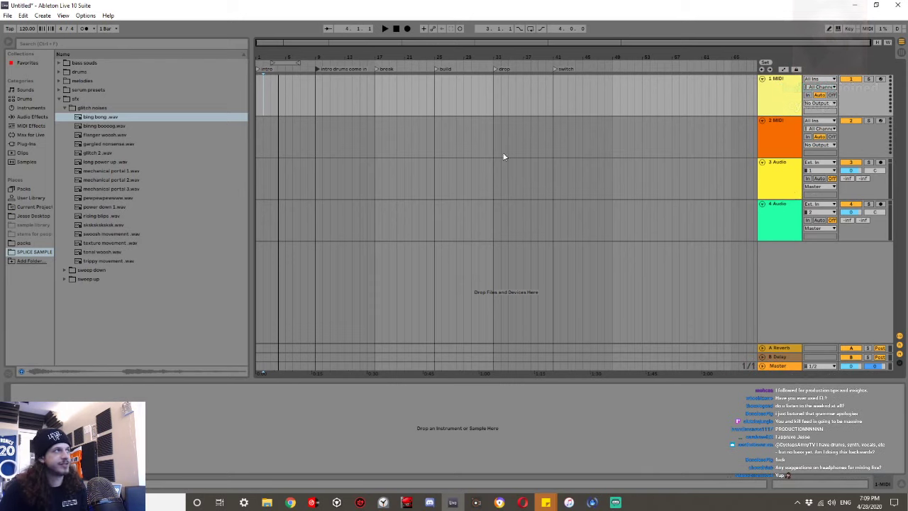
click(359, 134)
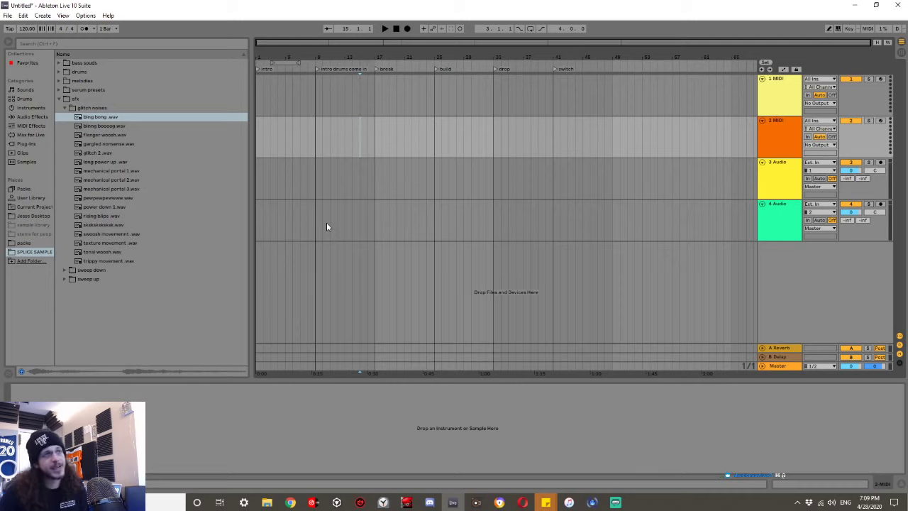
drag(323, 220, 352, 224)
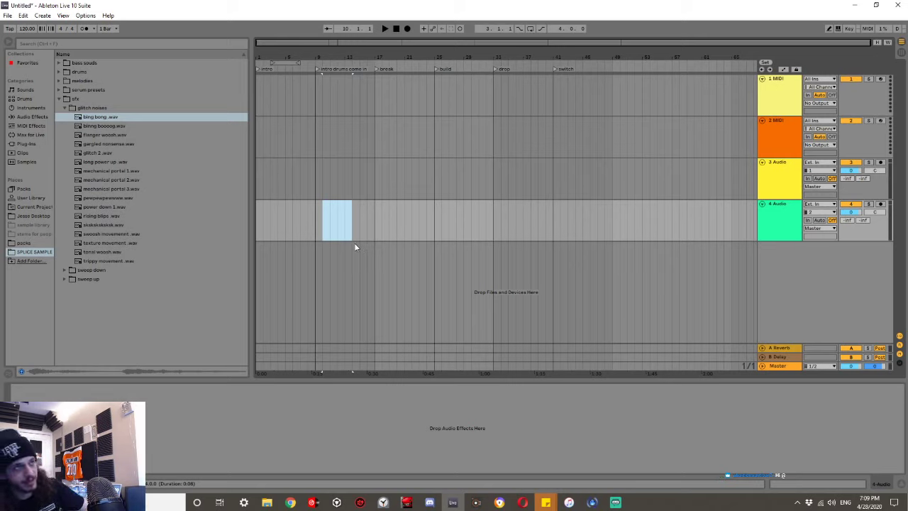
drag(315, 228, 416, 230)
click(374, 206)
drag(279, 225, 348, 227)
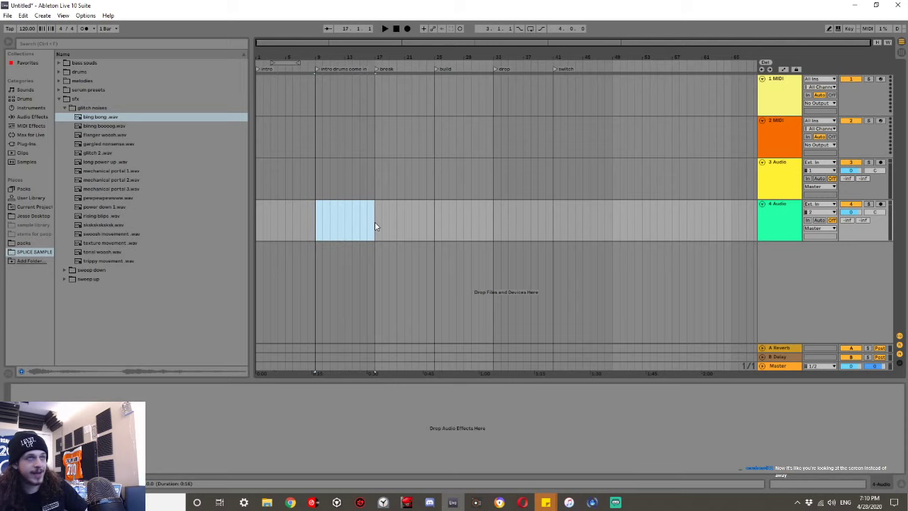
drag(378, 223, 555, 229)
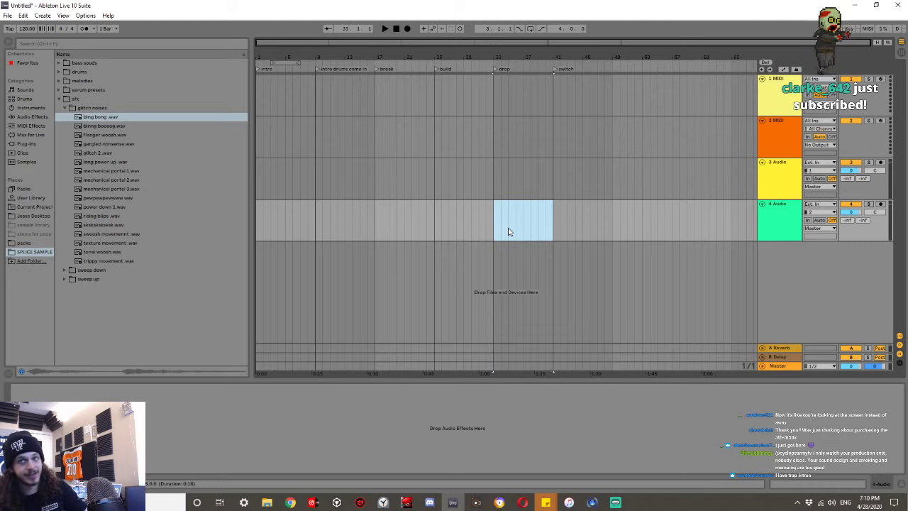
drag(315, 213, 433, 215)
drag(374, 225, 433, 226)
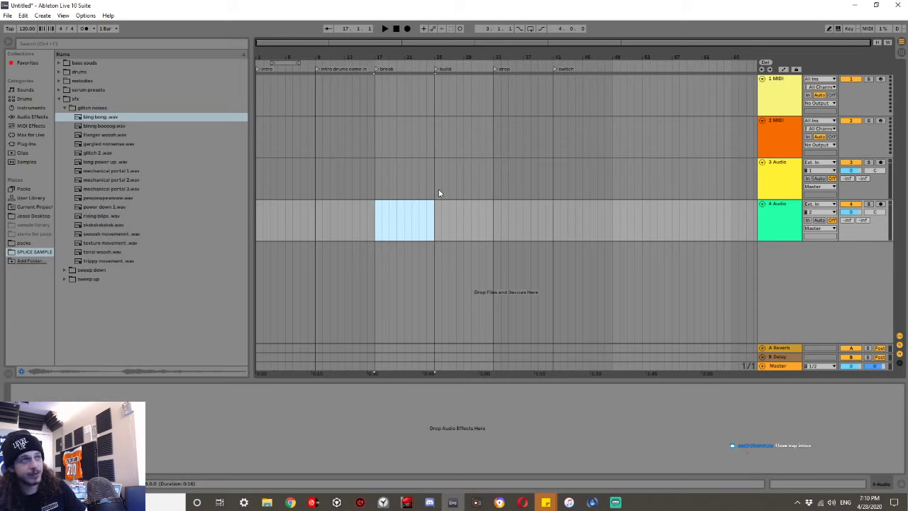
drag(434, 208, 575, 213)
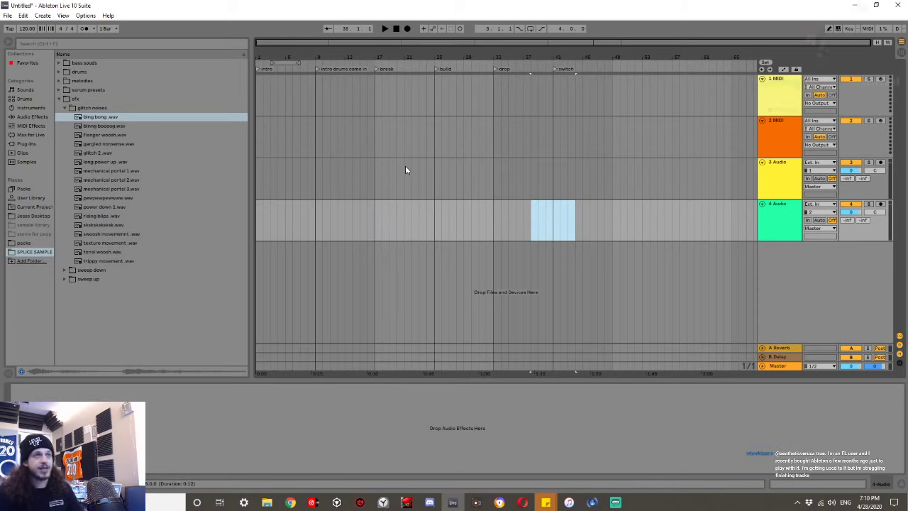
Insert a new MIDI track below the 4 Audio track.
click(792, 228)
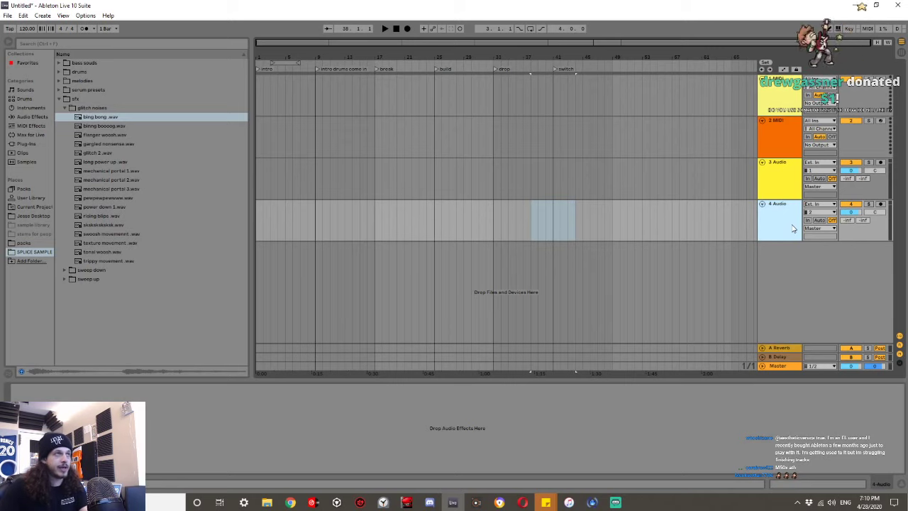
key(ctrl+shift+t)
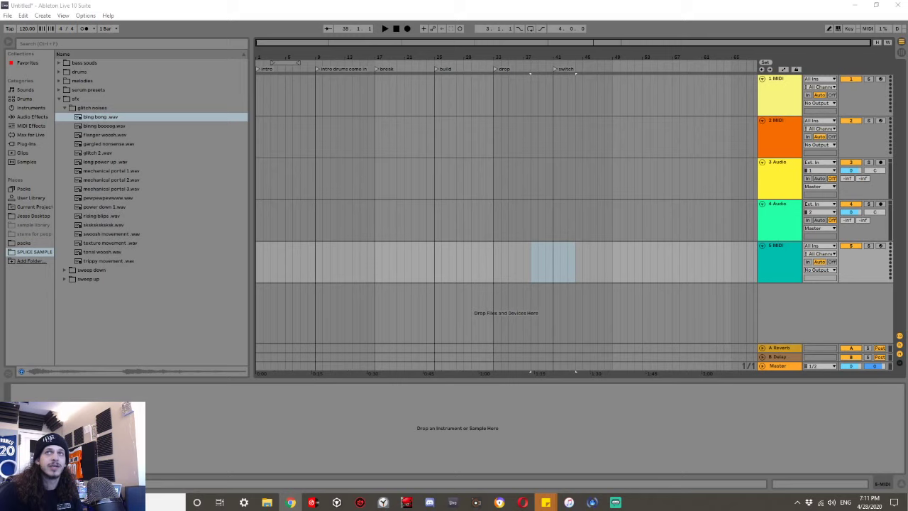
Switch to Ableton Live, list the plug-ins in the browser and insert a four-bar MIDI clip at bar 9 on the 5 MIDI track.
key(alt+Tab)
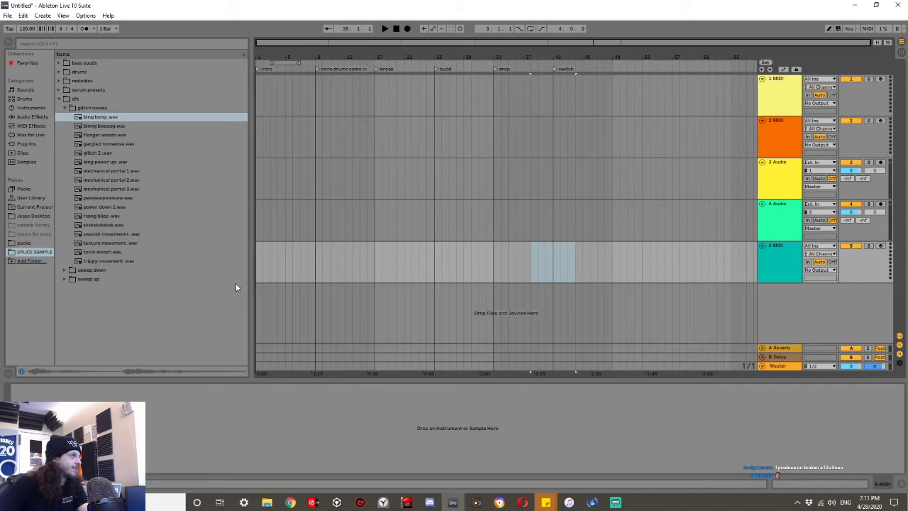
click(12, 144)
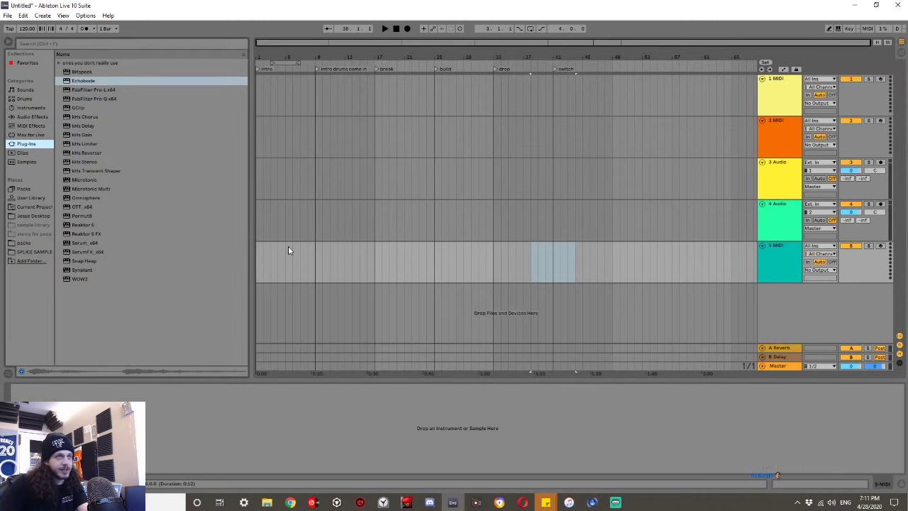
drag(315, 261, 347, 261)
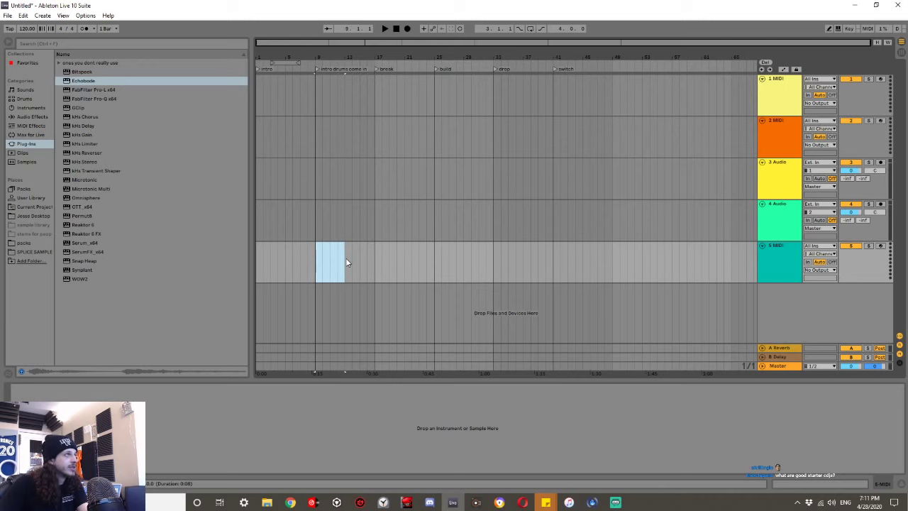
key(ctrl+shift+m)
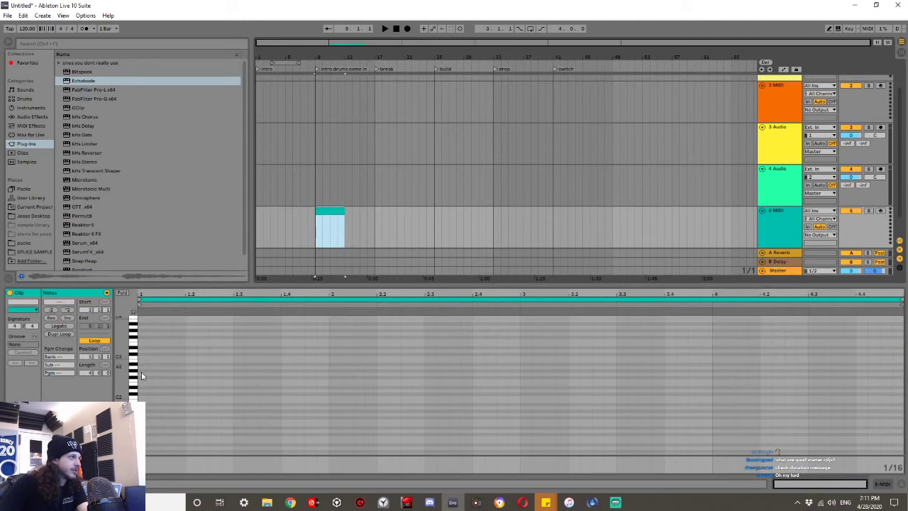
Load the Omnisphere plug-in onto the 5 MIDI track, dismiss its splash screen and close its window.
scroll(91, 229, down, 2)
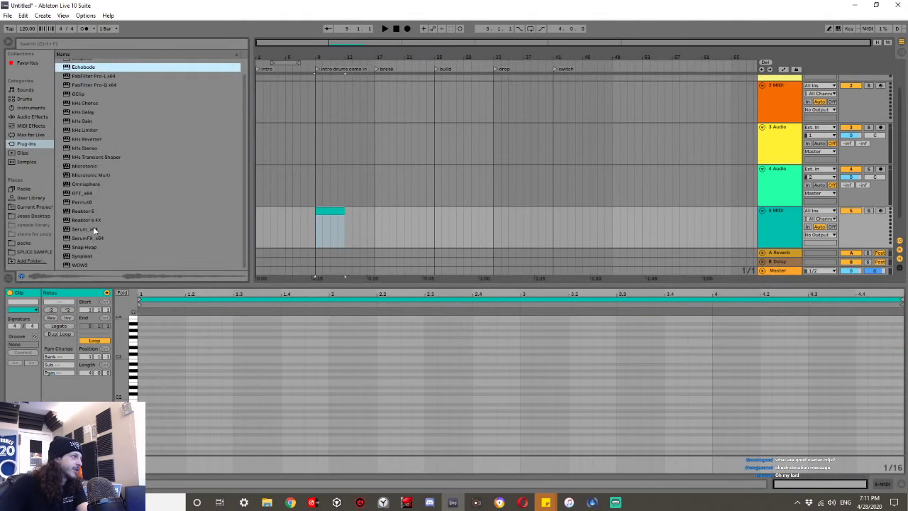
drag(86, 183, 317, 227)
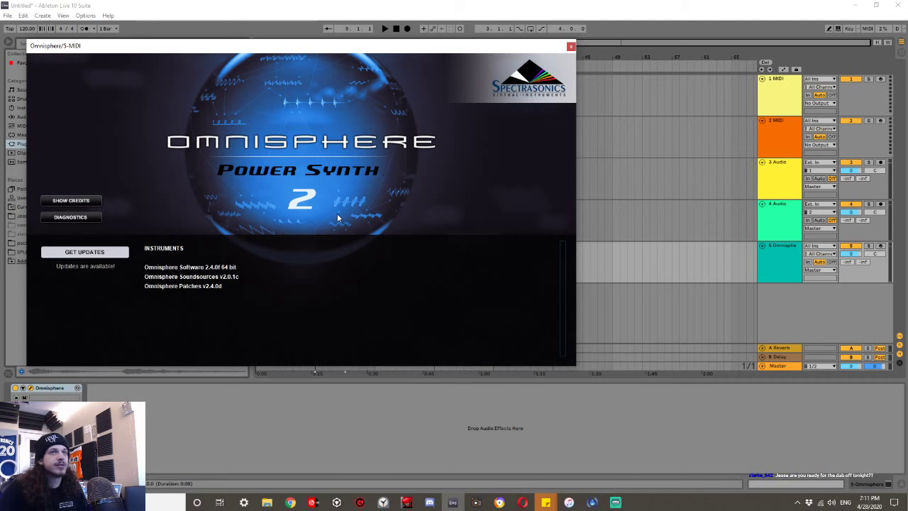
click(337, 214)
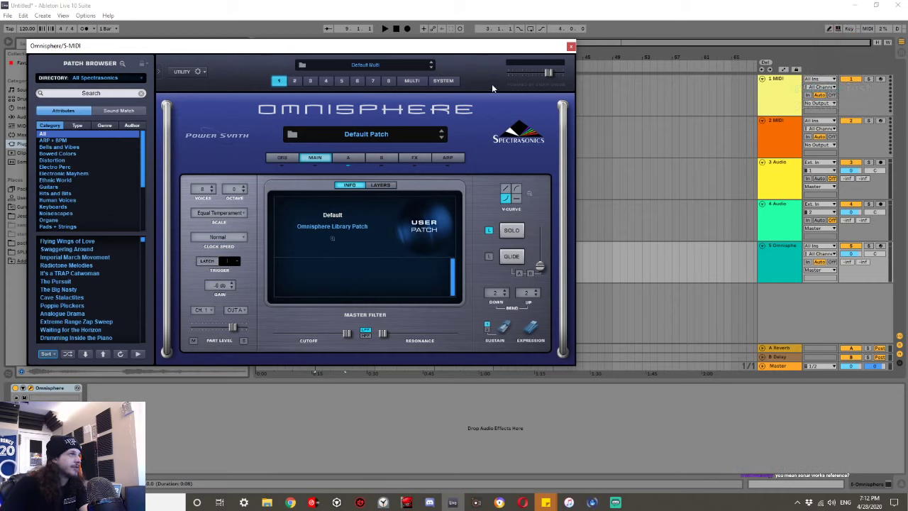
click(571, 46)
Open the MIDI clip at bar 9 on the Omnisphere track and enlarge its note editor.
click(327, 245)
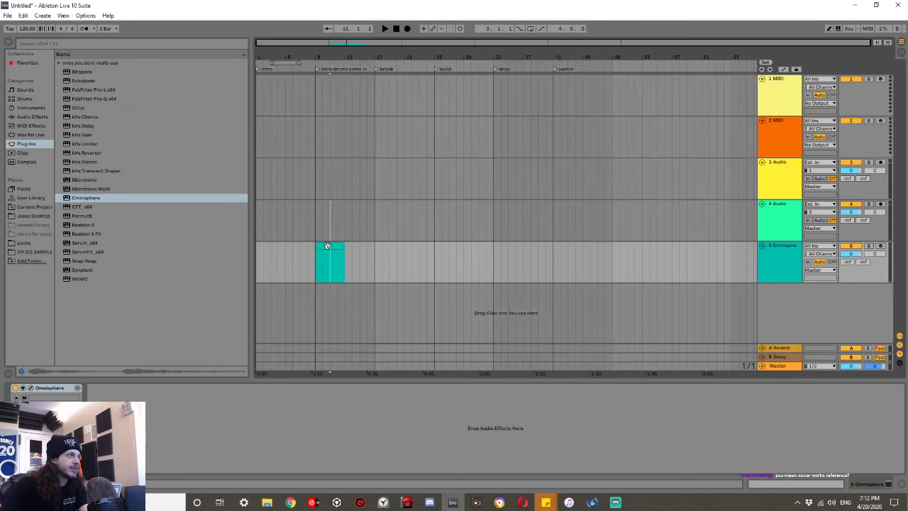
double_click(326, 245)
drag(302, 281, 317, 202)
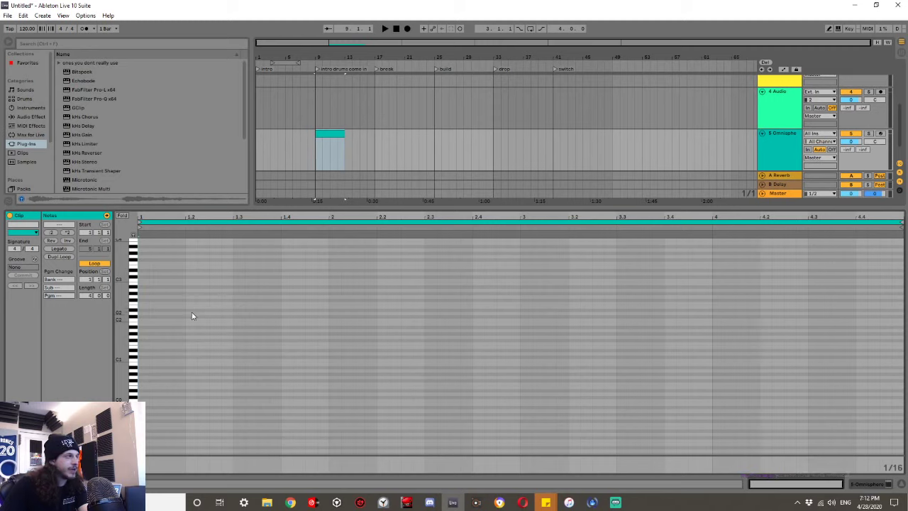
Add a B note at the start of the clip and try it in different octaves, ending on B3.
double_click(142, 364)
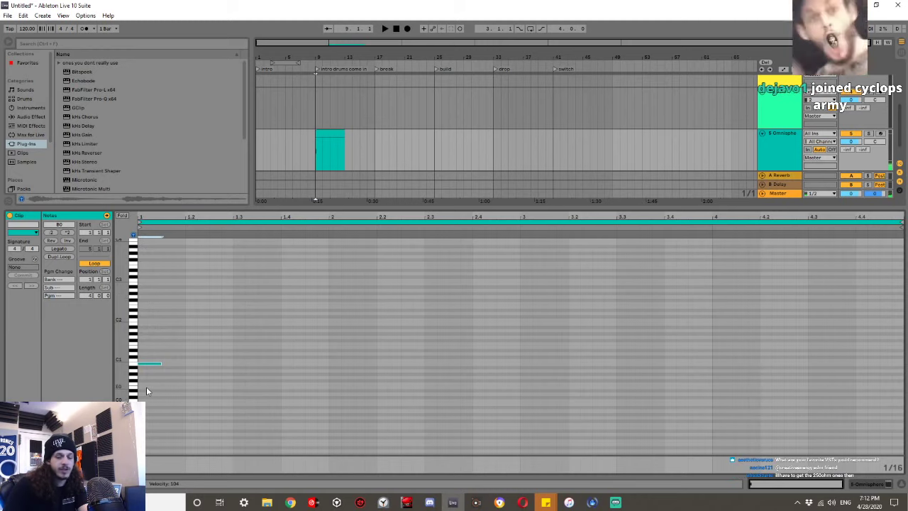
key(shift+Up)
key(shift+Down)
key(shift+Down)
key(shift+Up)
key(shift+Up)
key(shift+Up)
key(shift+Down)
key(shift+Down)
key(shift+Up)
key(shift+Up)
key(shift+Up)
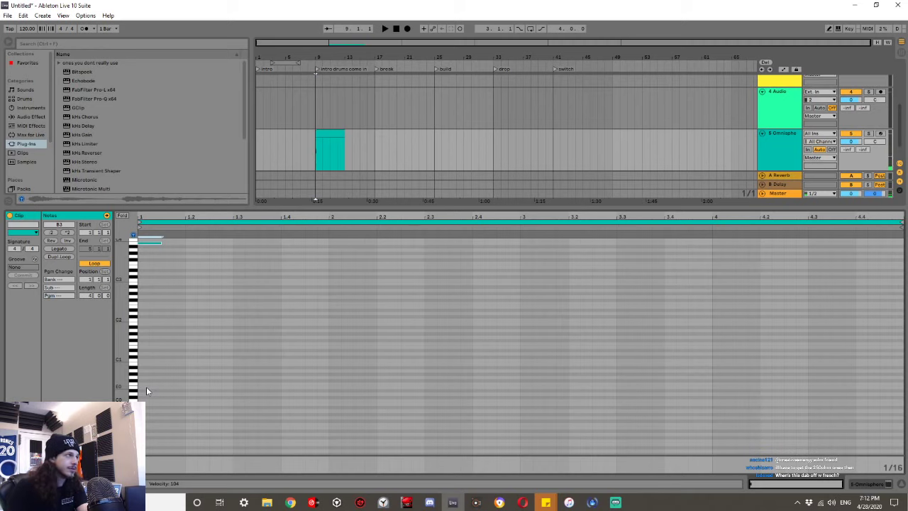
Move the first note to D3 and lengthen it to one beat.
scroll(145, 387, up, 3)
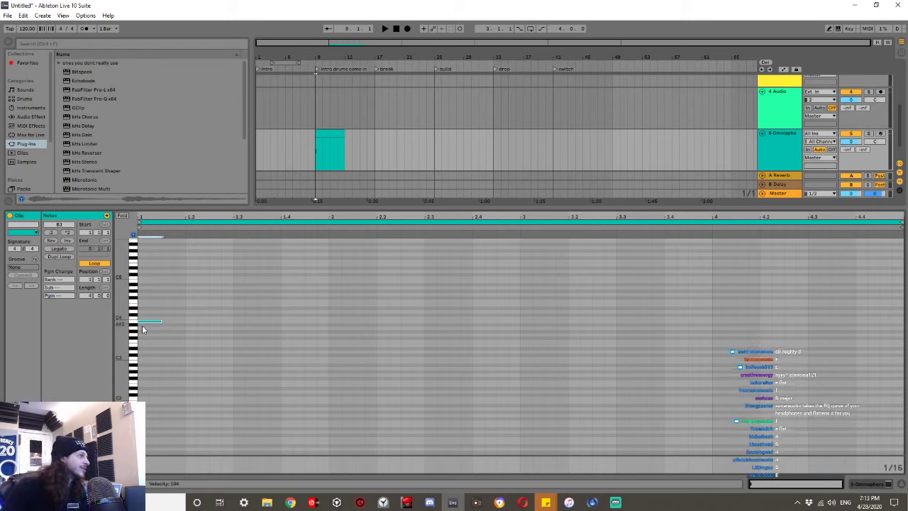
drag(143, 322, 147, 357)
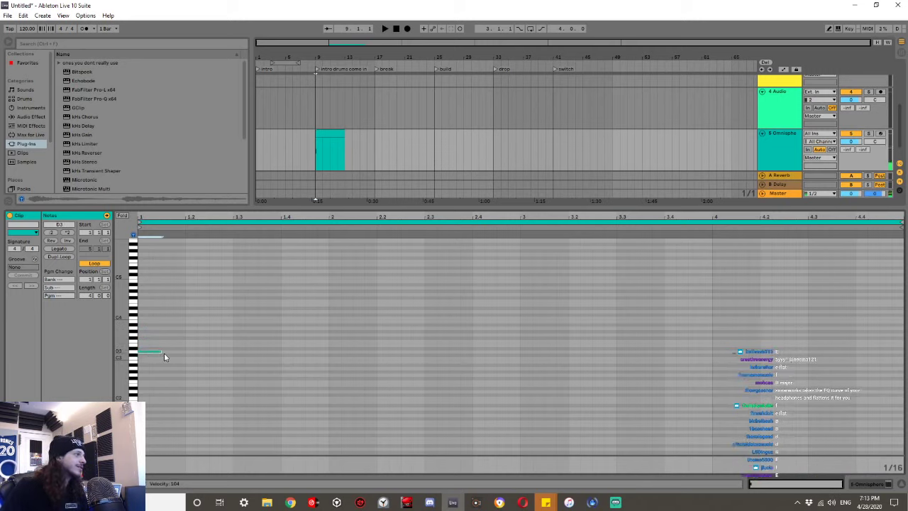
drag(162, 352, 185, 353)
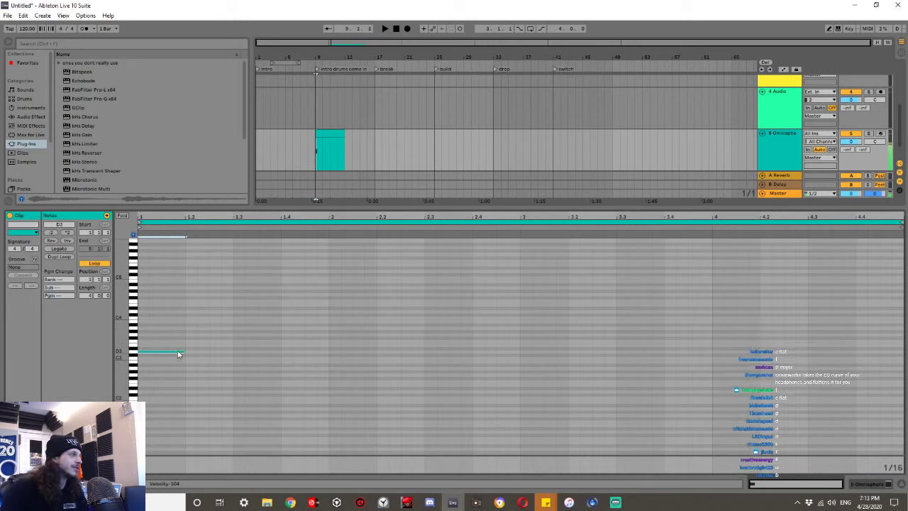
Add an F3 note on the second beat and lengthen it to a full beat.
double_click(186, 347)
key(Up)
key(Up)
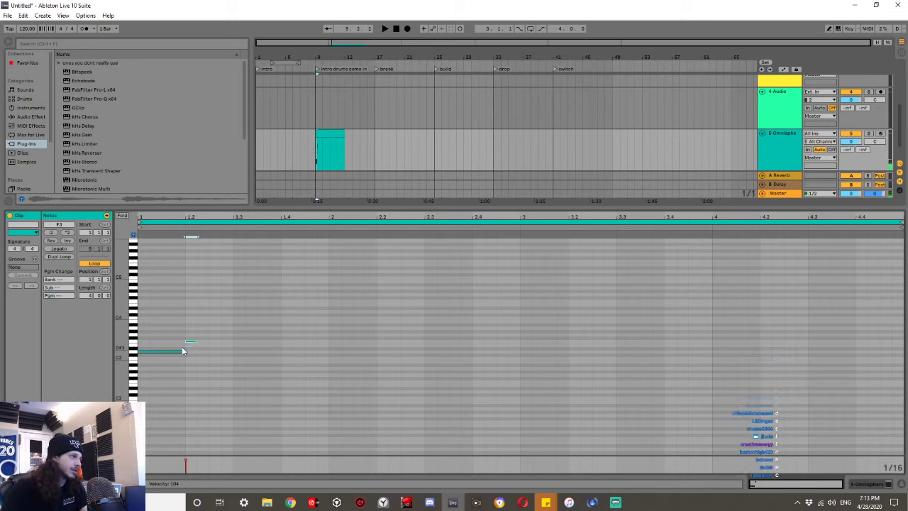
drag(195, 341, 231, 344)
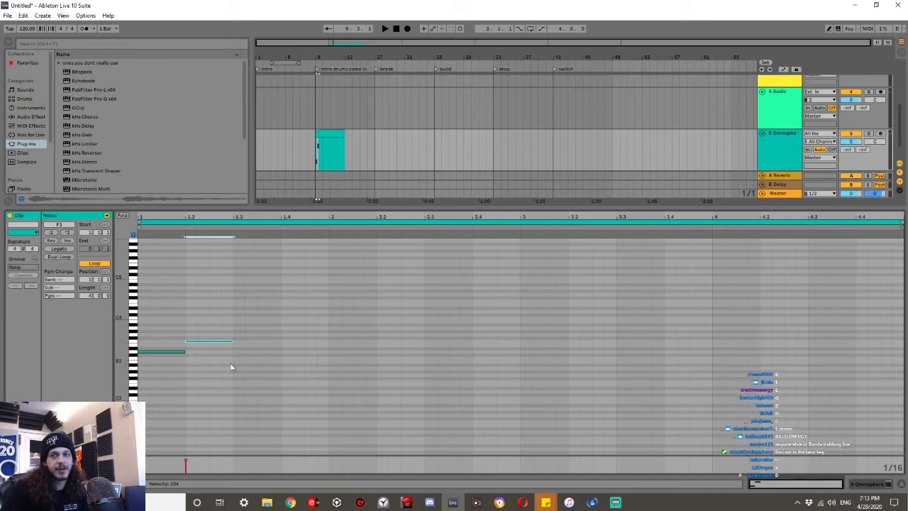
Copy the D3 note to D4 on the first beat and select both D notes.
click(149, 351)
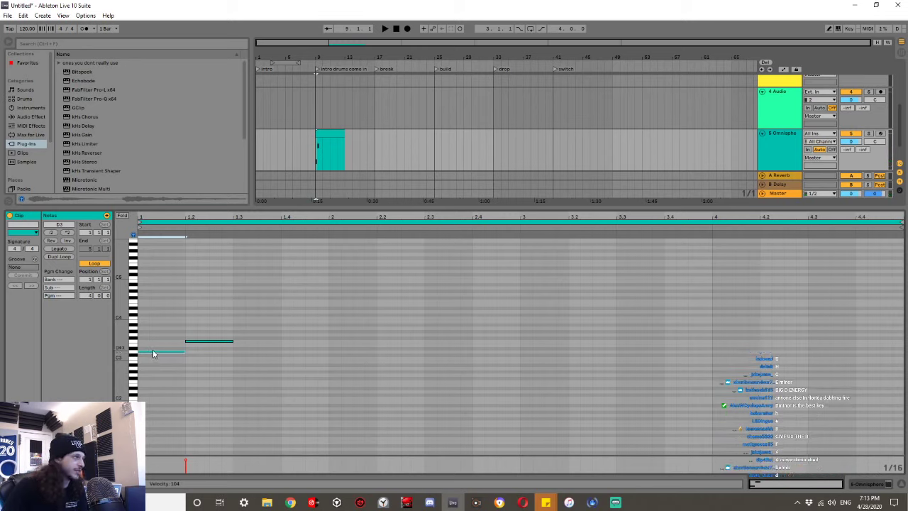
key(Up)
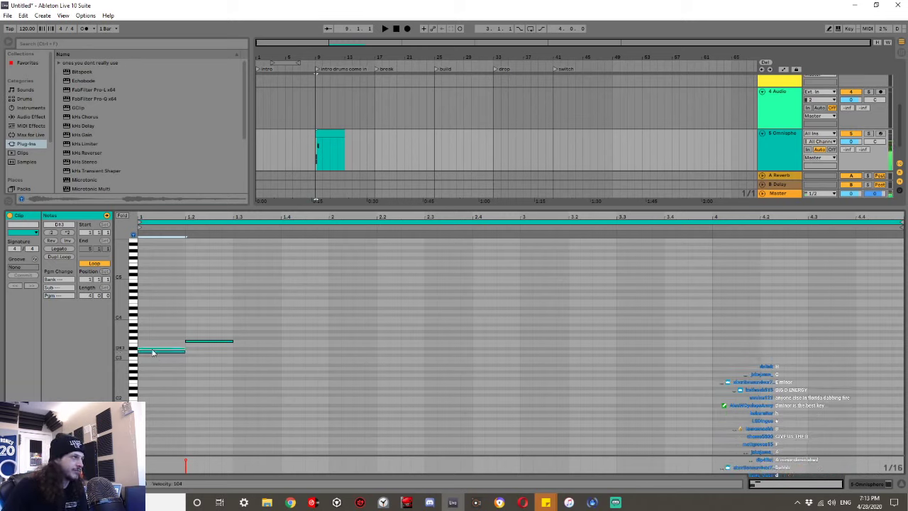
key(shift+Up)
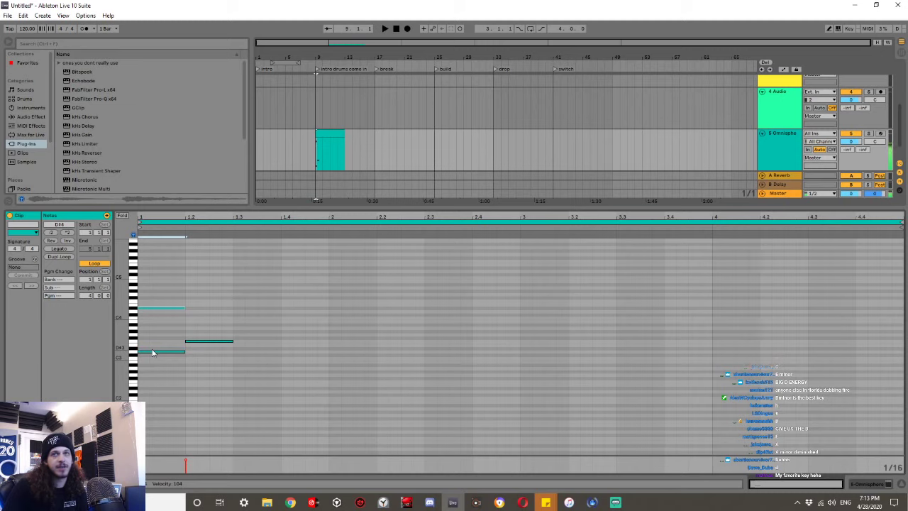
key(Down)
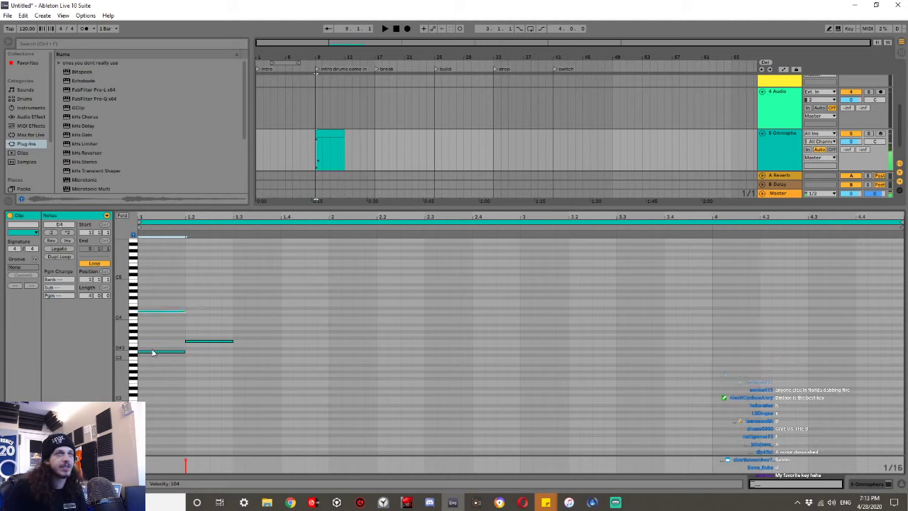
drag(160, 282, 176, 444)
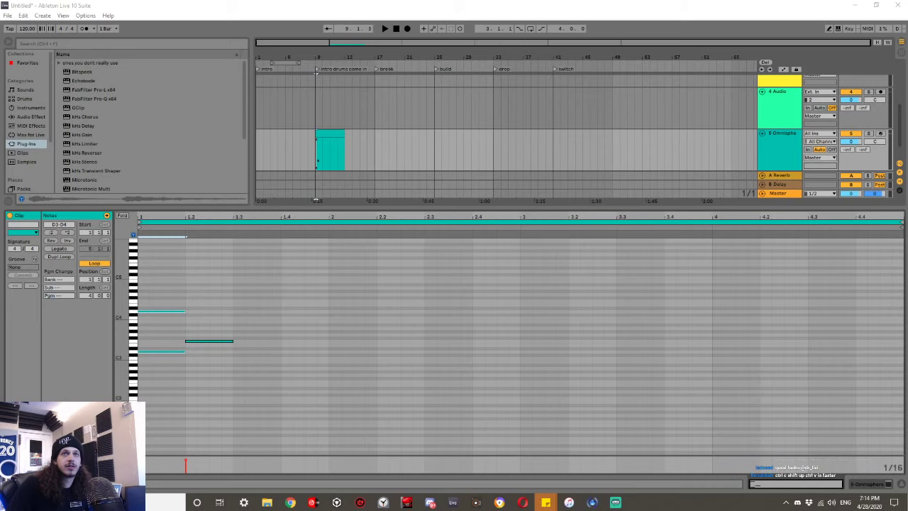
Switch to Discord, open the direct messages with the calling contact and join the call with video.
drag(907, 121, 586, 37)
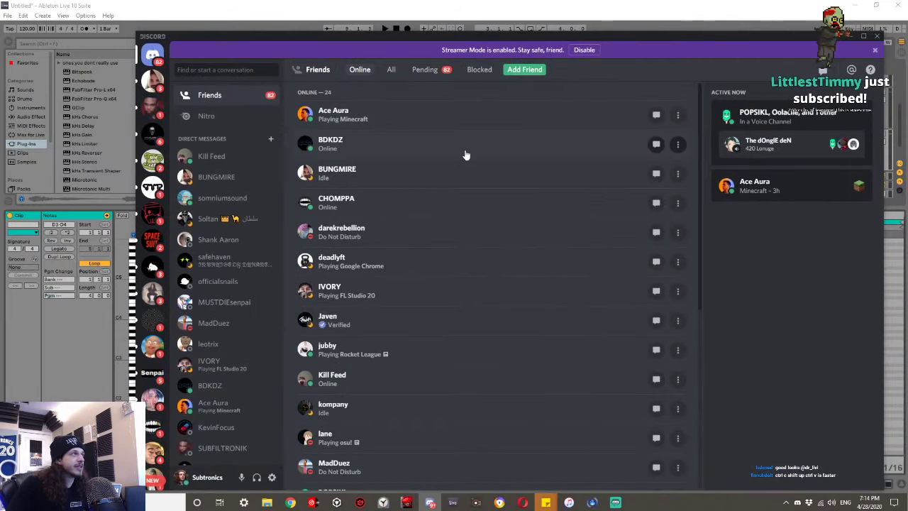
click(212, 157)
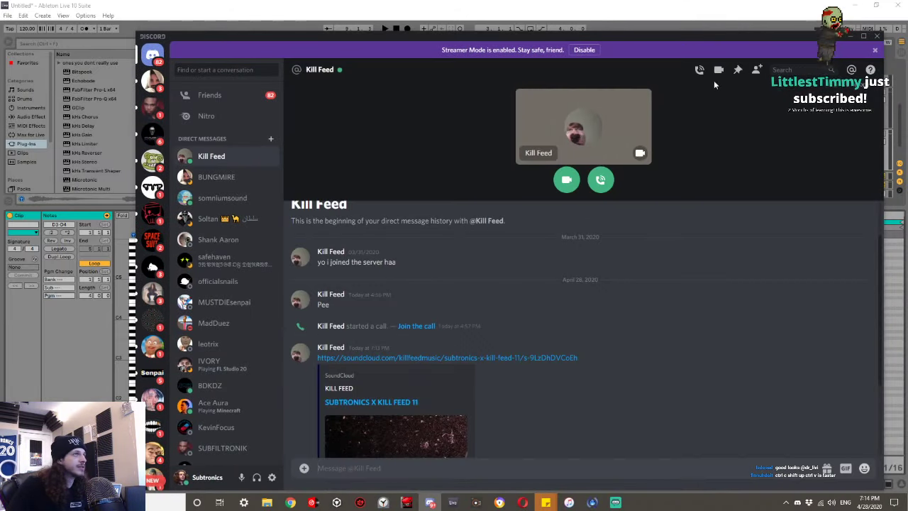
click(565, 178)
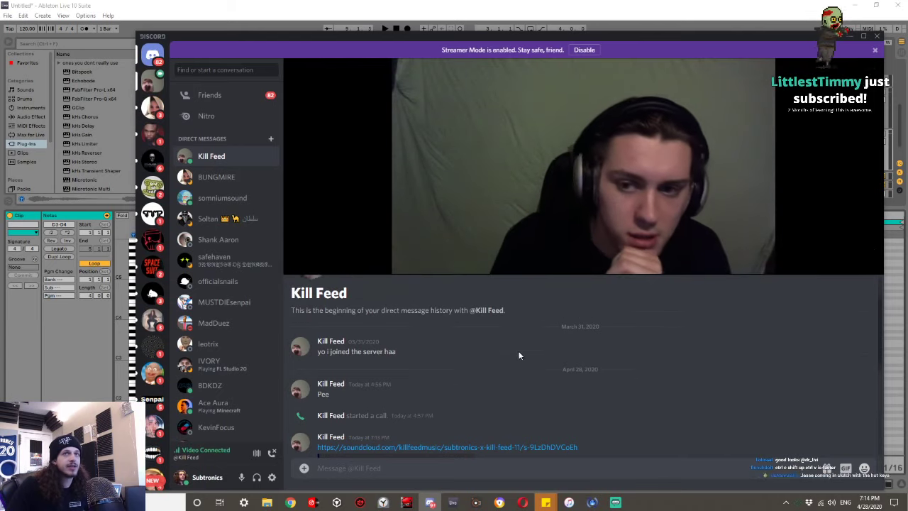
Find the shared SoundCloud link in the conversation and move the Discord window aside, uncovering part of the note editor.
scroll(516, 356, up, 2)
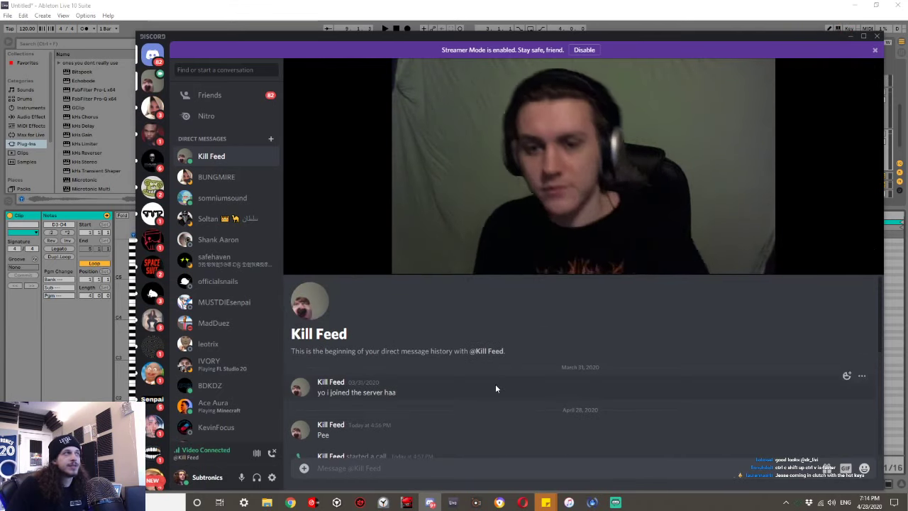
scroll(471, 412, down, 5)
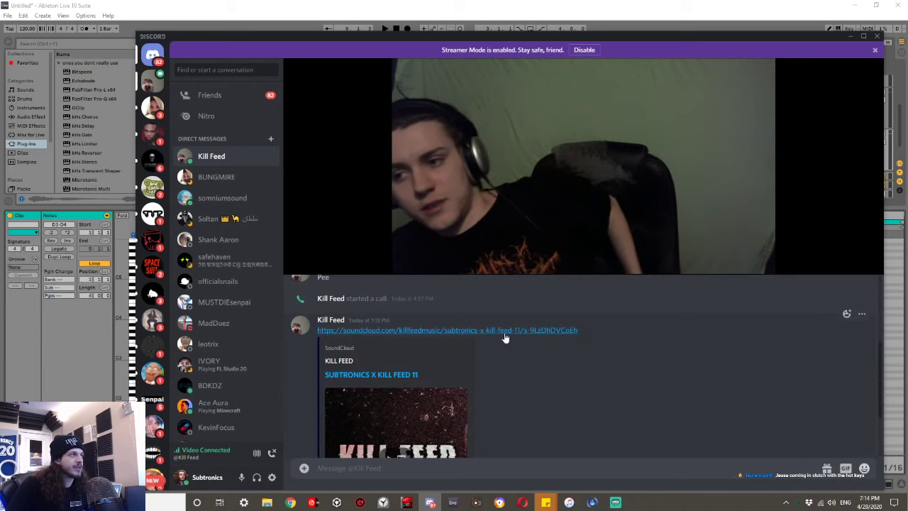
scroll(504, 344, up, 5)
drag(486, 33, 685, 71)
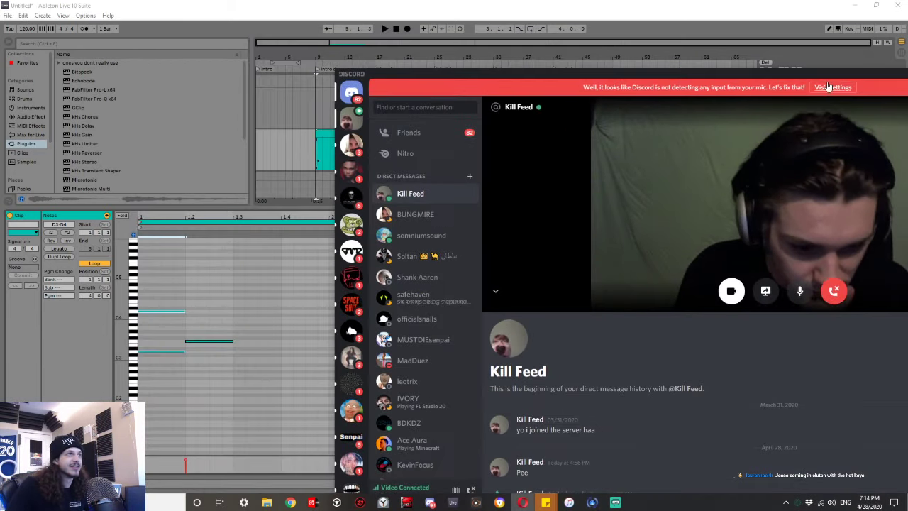
drag(827, 75, 811, 28)
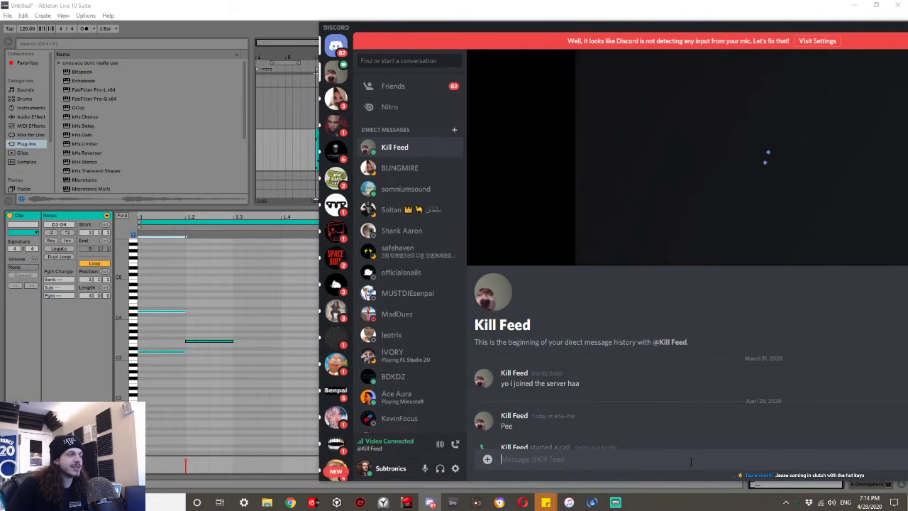
Send the contact the messages "ur gunna wanna reset the privat link like" and "asap lmao".
text(ur gunna)
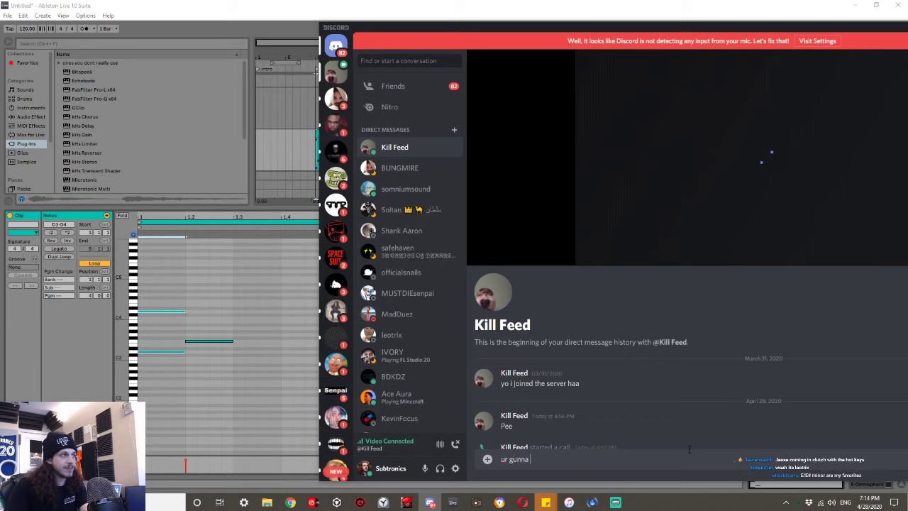
text( wanna reset the privat link like)
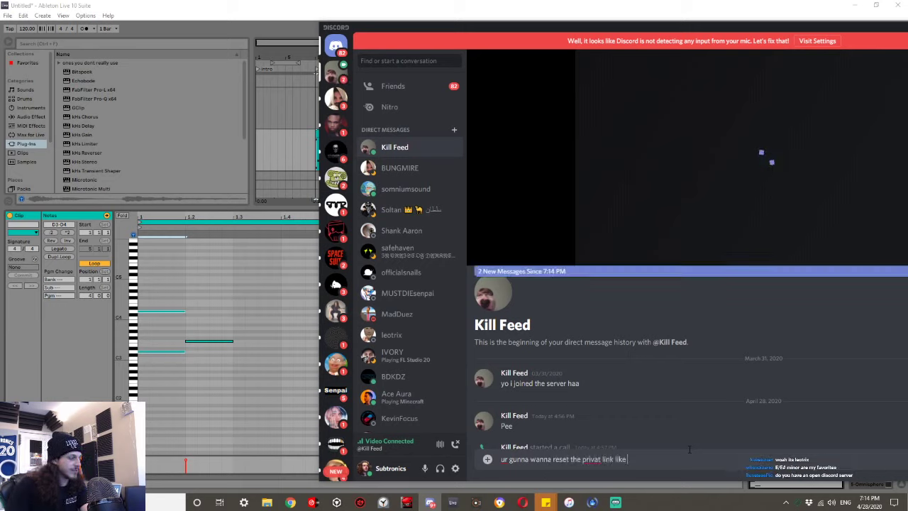
key(Return)
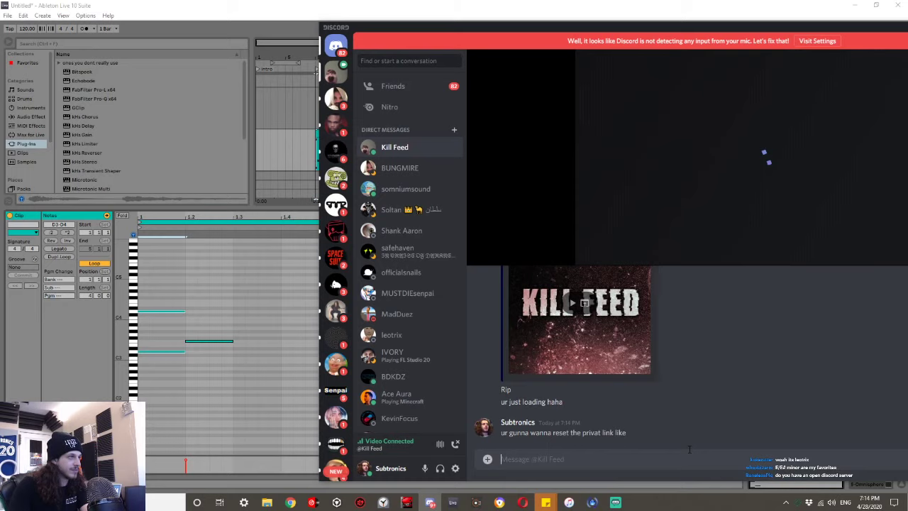
text(asap lmao)
key(Return)
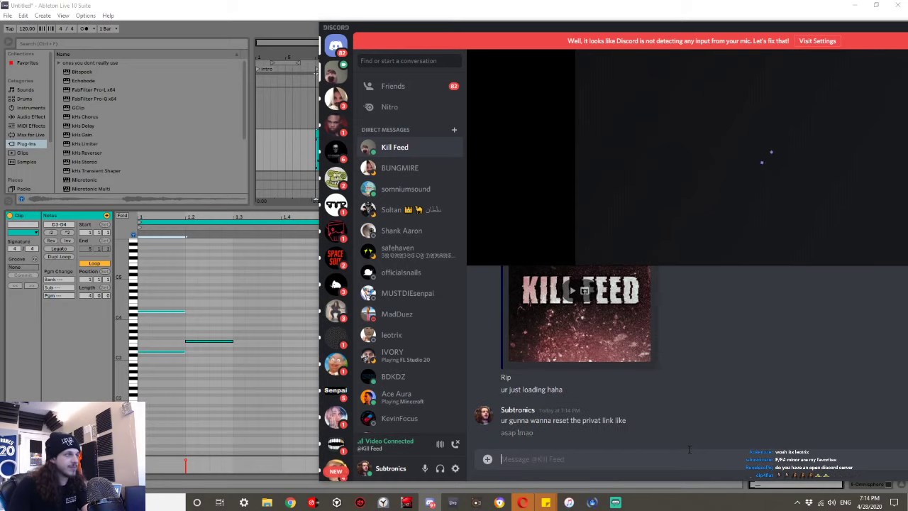
Move Discord off the screen and bring in the browser's SoundCloud track, skipping playback to an early point in the waveform.
drag(728, 9, 907, 71)
drag(875, 55, 730, 0)
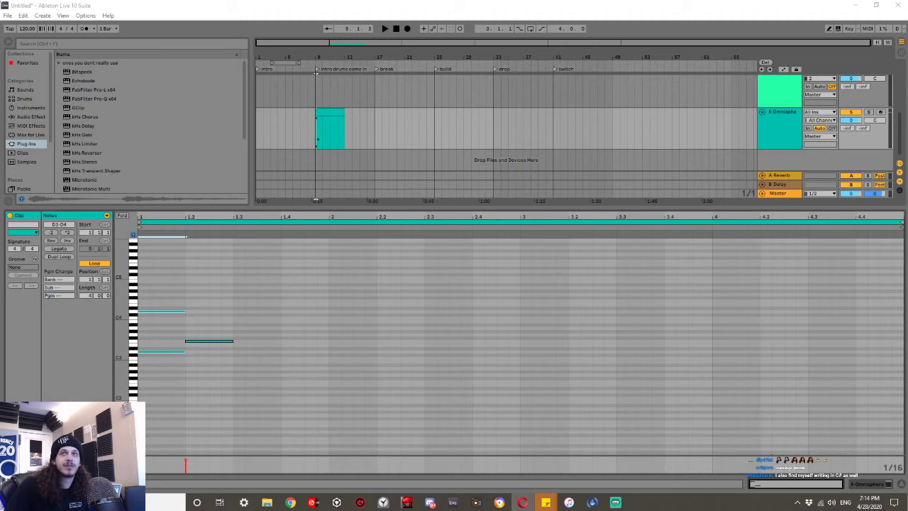
drag(907, 51, 868, 35)
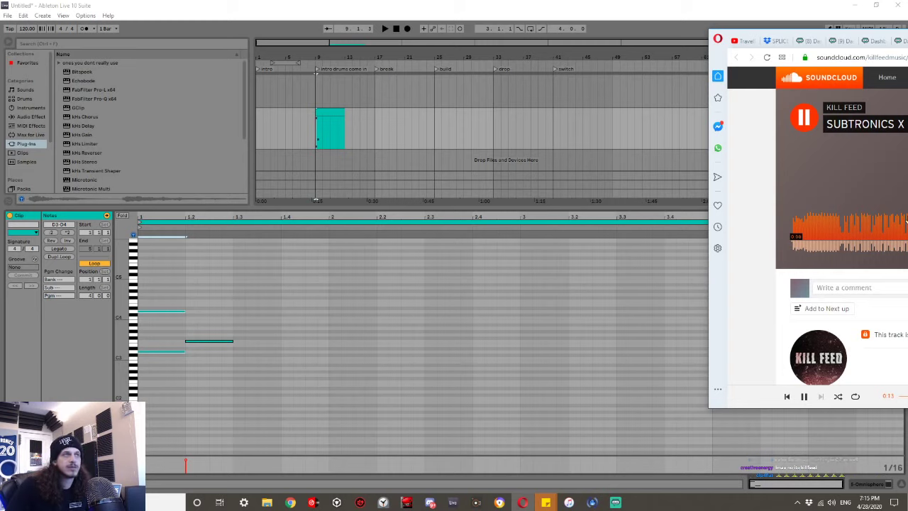
click(812, 225)
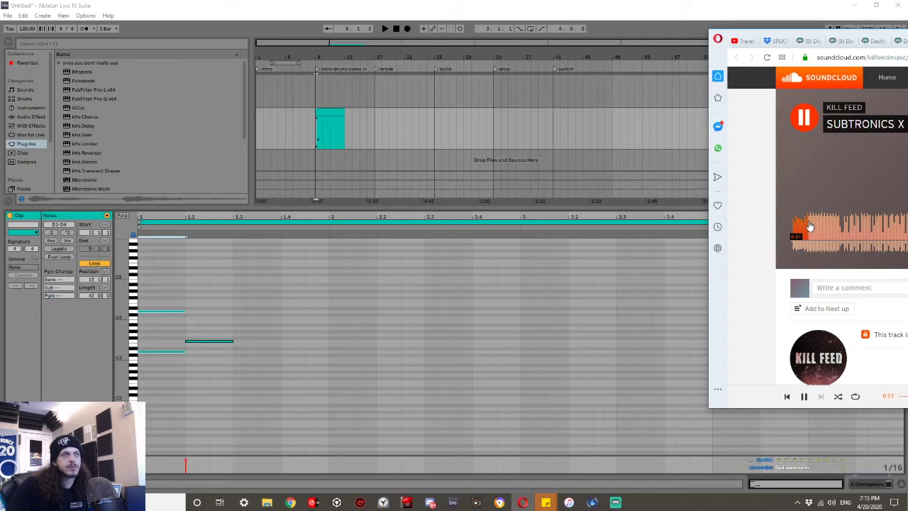
Listen to the shared SoundCloud track from an early point in the waveform and pause it.
click(809, 226)
click(802, 124)
click(802, 125)
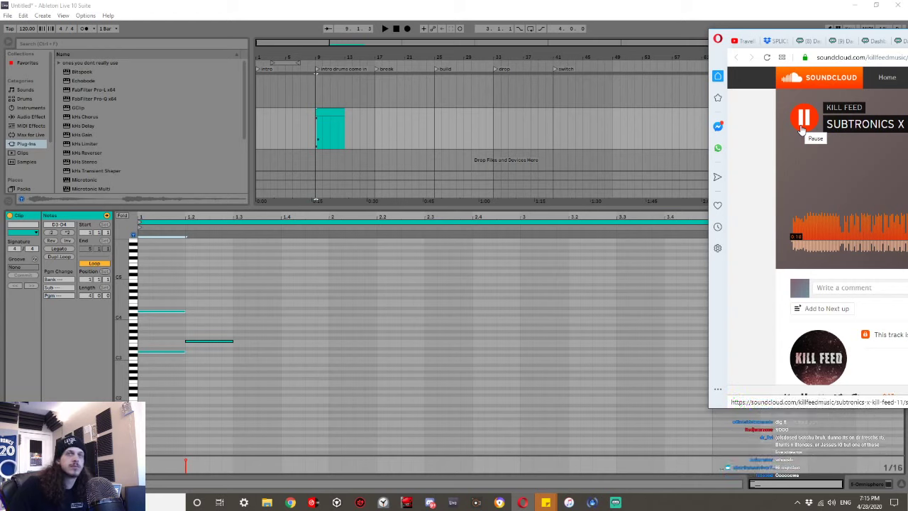
click(802, 128)
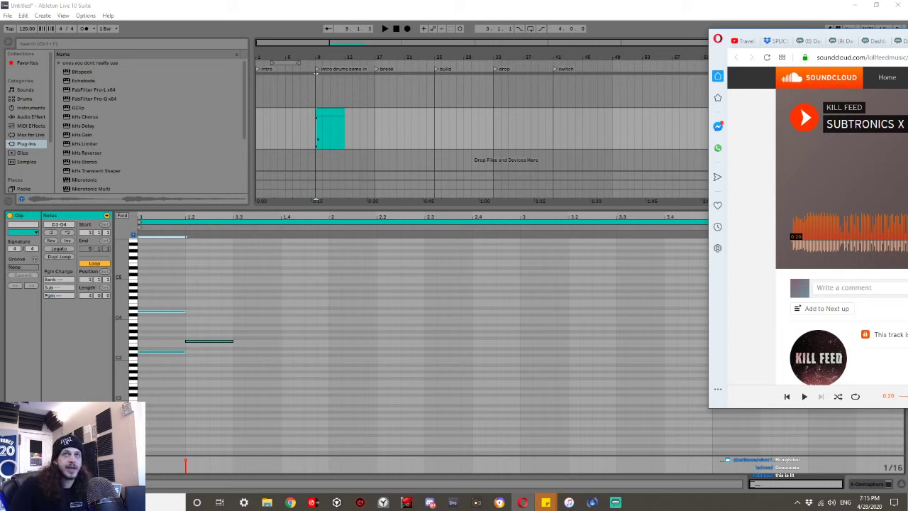
Switch back to Ableton Live and minimise the Discord window.
key(alt+Tab)
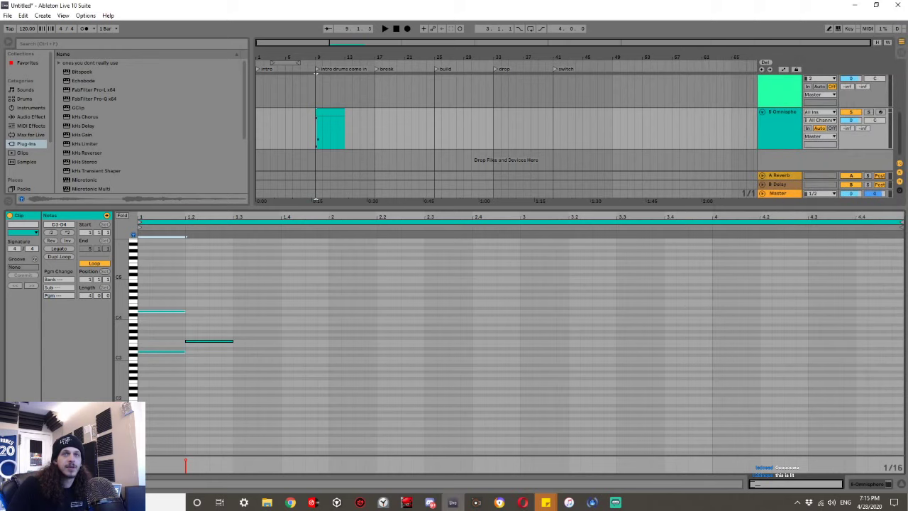
click(597, 148)
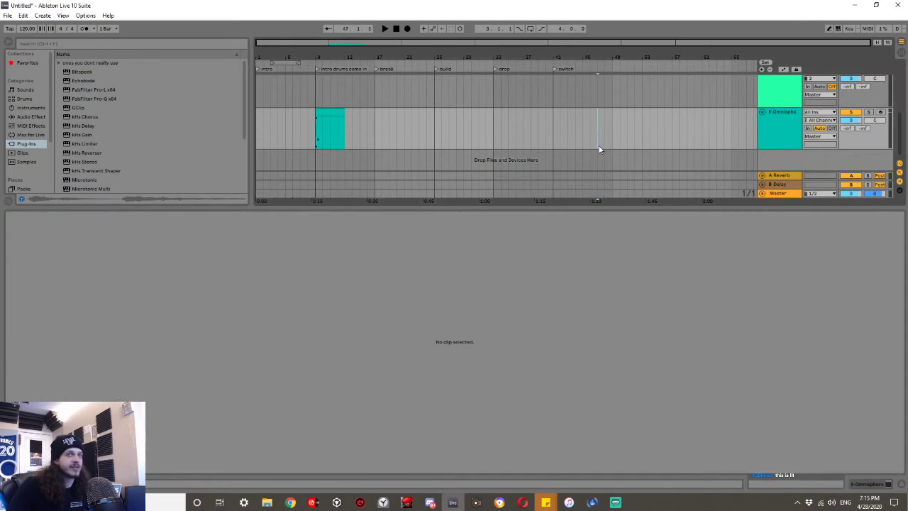
key(alt+Tab)
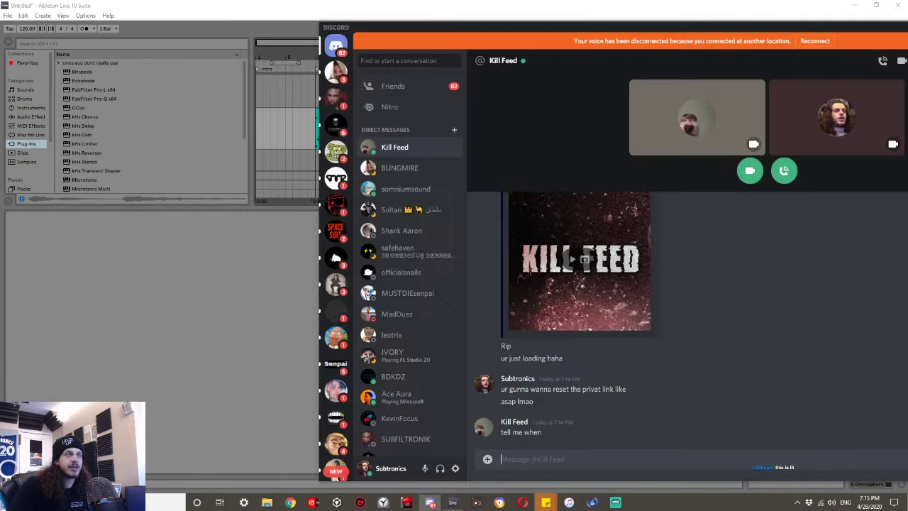
key(super+Down)
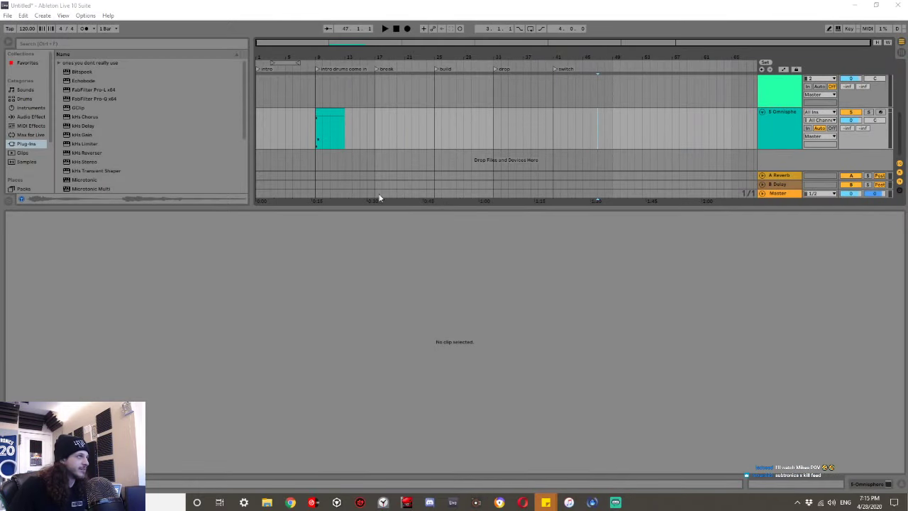
Enlarge the arrangement area and move the Omnisphere clip's note at 1.2 to the clip start at G3.
drag(377, 205, 370, 315)
click(324, 247)
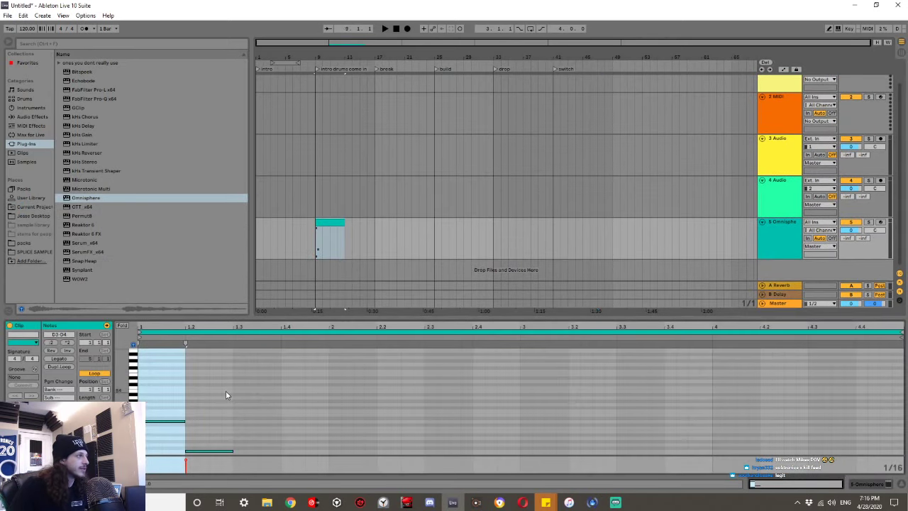
drag(209, 440, 161, 430)
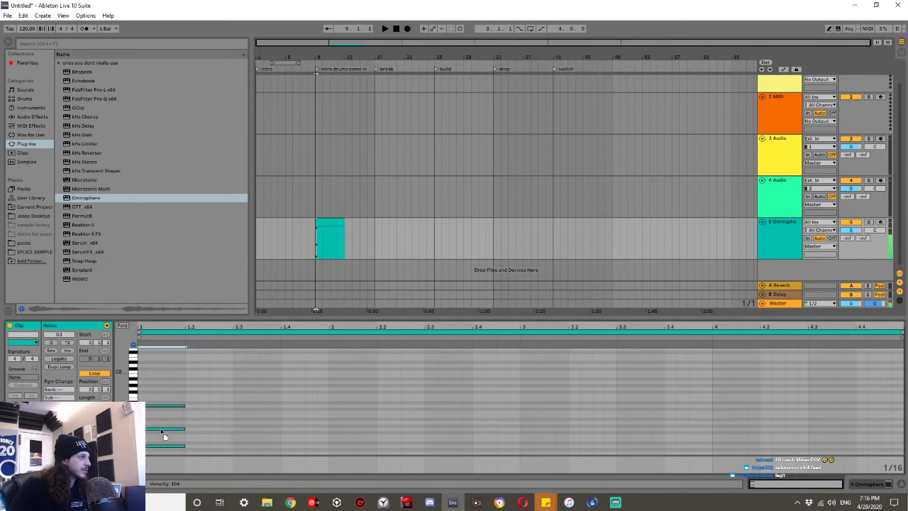
Lengthen all three notes of the opening chord to end at 1.3 and play the result.
key(ctrl+a)
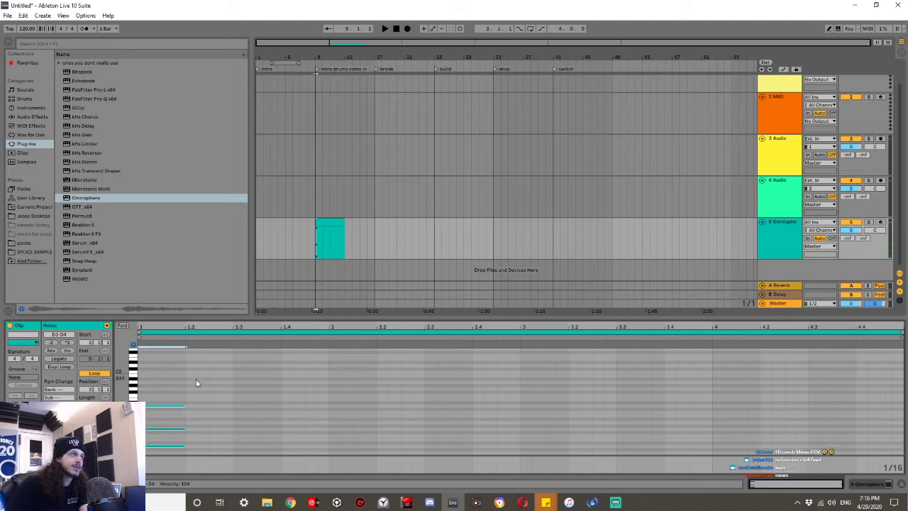
click(323, 240)
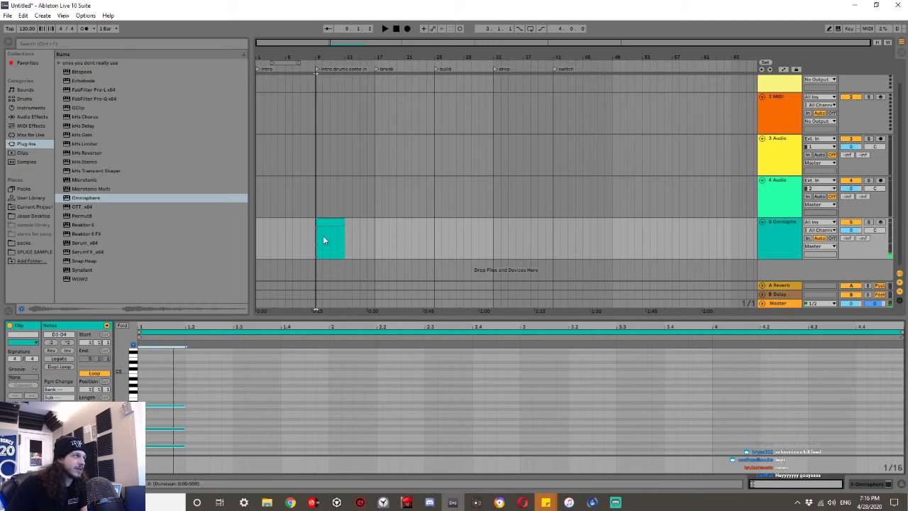
drag(173, 386, 171, 461)
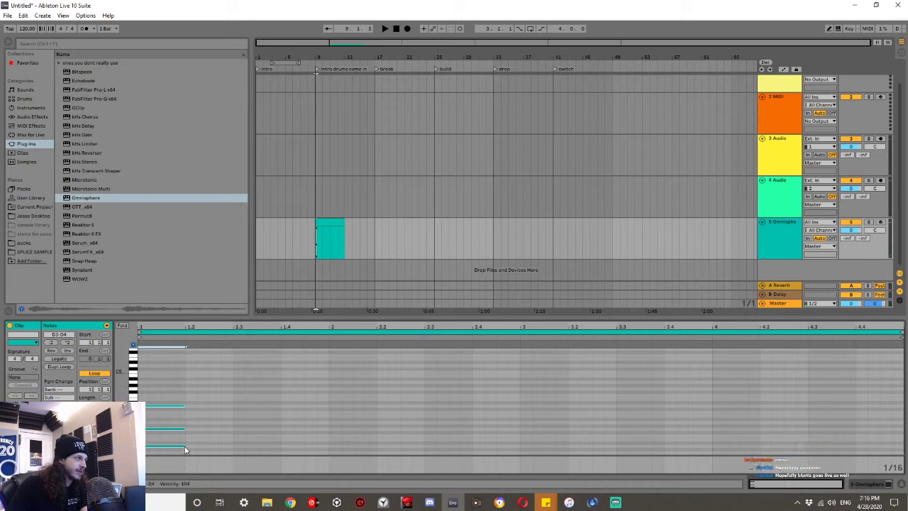
drag(184, 446, 233, 446)
key(space)
key(space)
Raise the opening chord's middle note to A3, auditioning the pitch by playing the clip.
click(196, 428)
key(Up)
key(Up)
key(Up)
key(space)
key(space)
scroll(204, 377, down, 2)
key(Down)
Duplicate the chord to 1.3 and add an F4 note on top of the opening chord.
drag(205, 354, 184, 461)
key(ctrl+d)
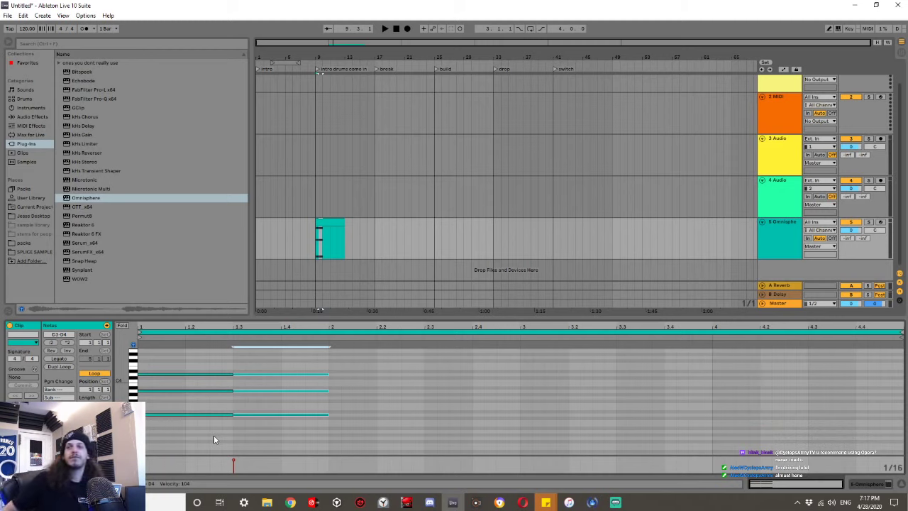
drag(210, 423, 203, 312)
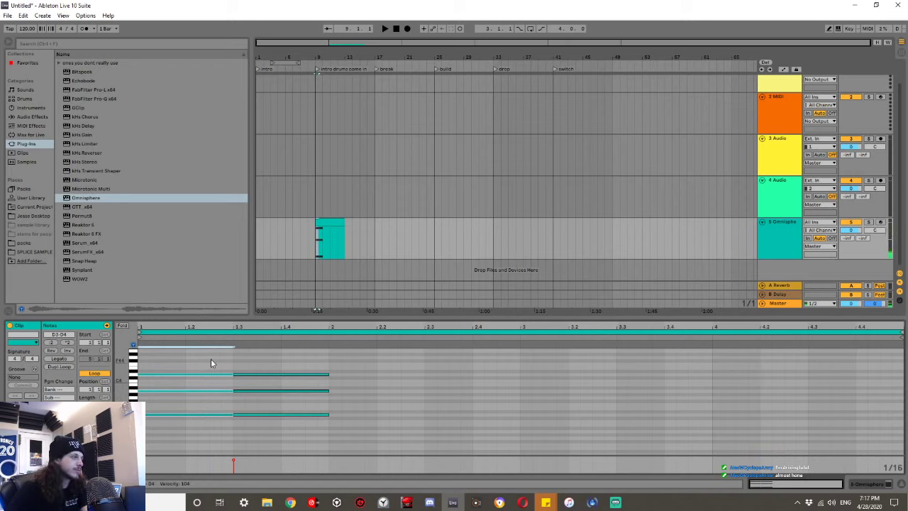
double_click(144, 363)
Play the clip and delete the duplicated chord at 1.3.
drag(204, 363, 252, 441)
key(space)
key(space)
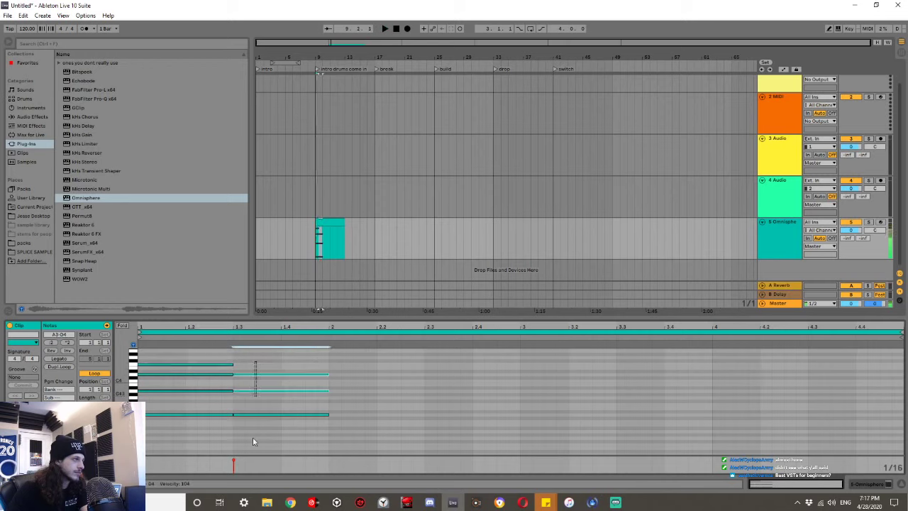
key(Delete)
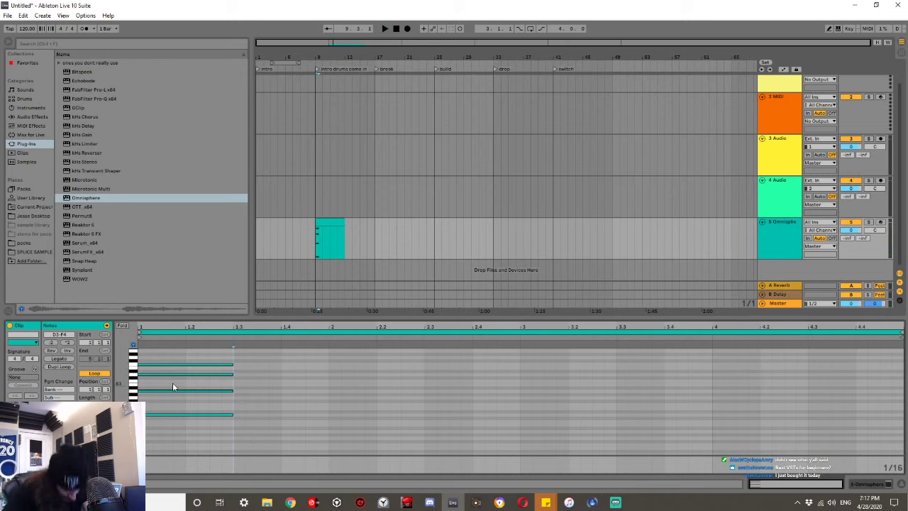
Add a bass note from 1 to 1.3 beneath the opening chord and tune it down to A2 while auditioning.
click(145, 426)
drag(146, 425, 233, 425)
key(space)
key(space)
key(Down)
key(space)
key(space)
key(Down)
key(space)
key(space)
key(space)
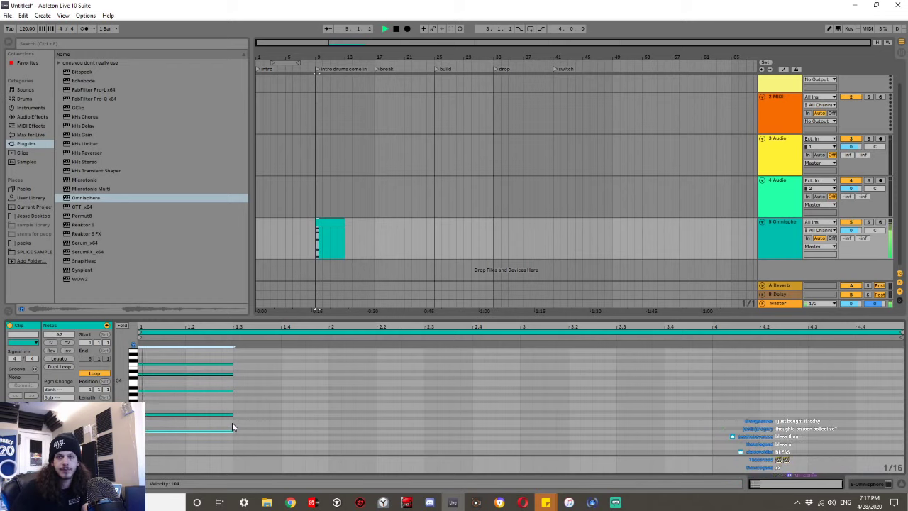
key(space)
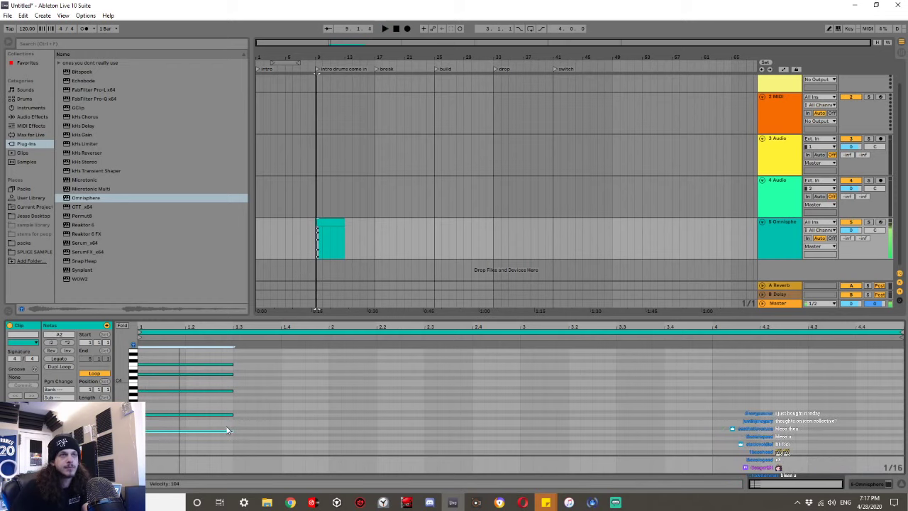
Duplicate the opening chord's top note to 1.3 and raise the copy to A4.
click(214, 365)
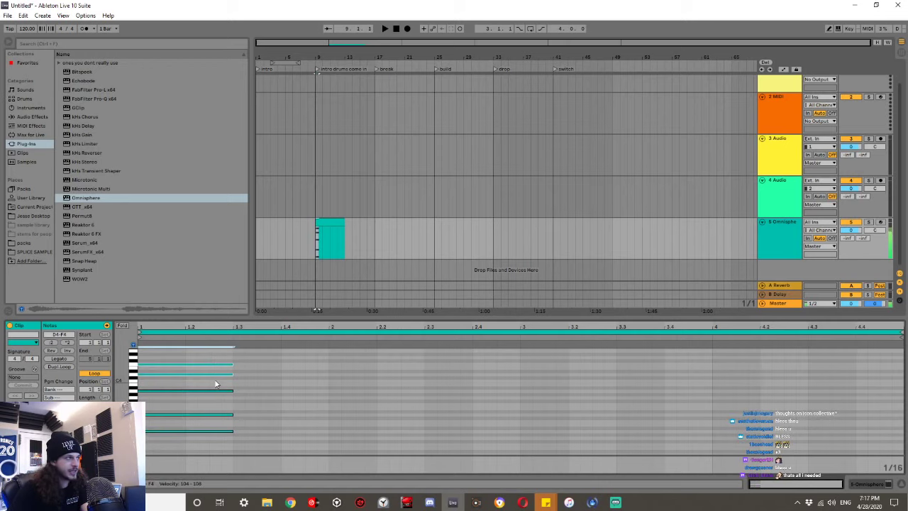
key(ctrl+d)
key(Up)
key(Up)
key(Up)
key(Up)
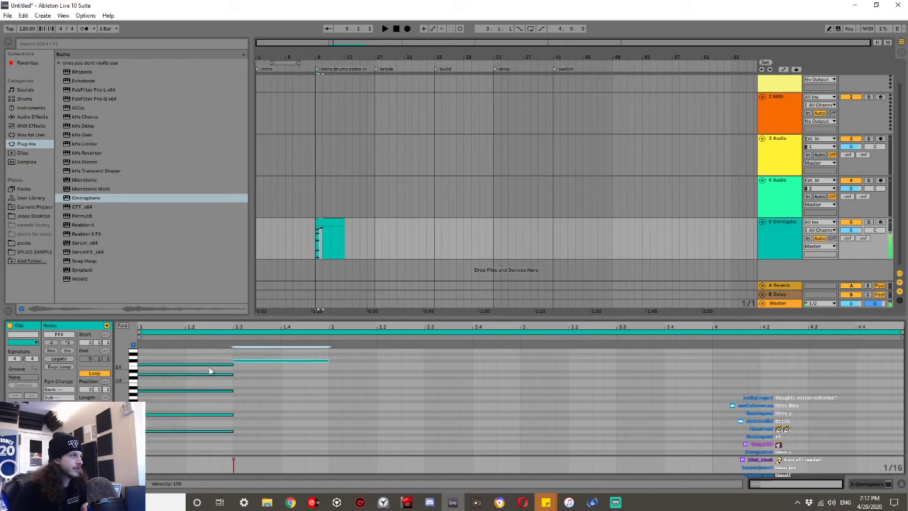
key(Up)
key(Up)
Duplicate the opening chord's D4 and A3 notes to 1.3, lowering the copies to C#4 and F3.
click(207, 374)
key(ctrl+d)
key(Down)
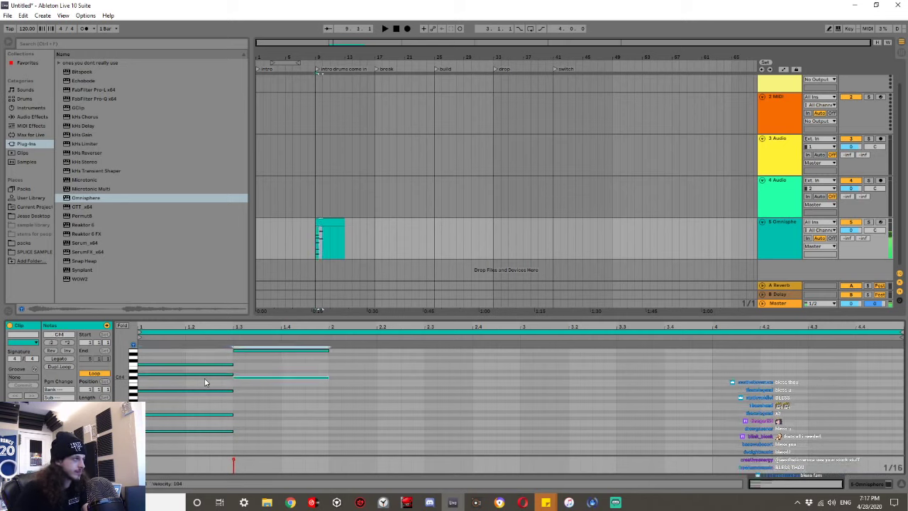
click(204, 389)
key(ctrl+d)
key(Down)
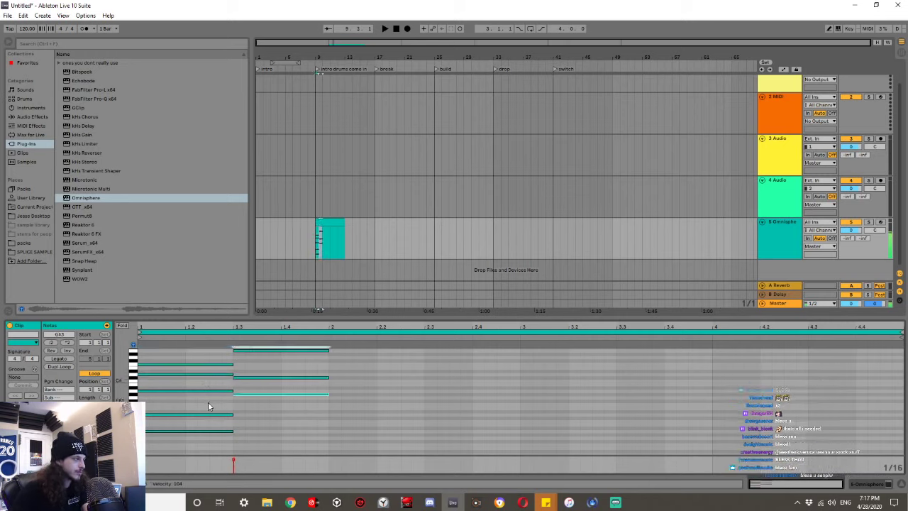
key(Down)
key(Down)
key(Down)
key(Down)
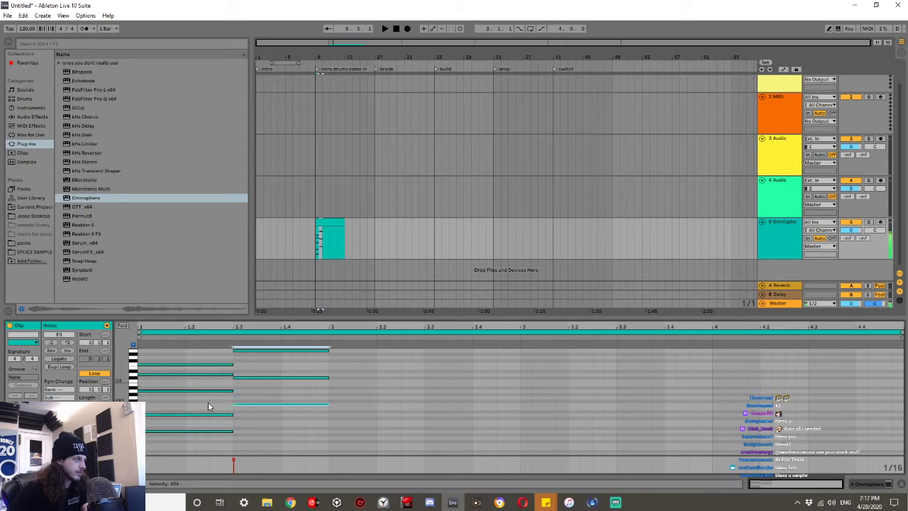
key(ctrl+a)
drag(276, 429, 279, 341)
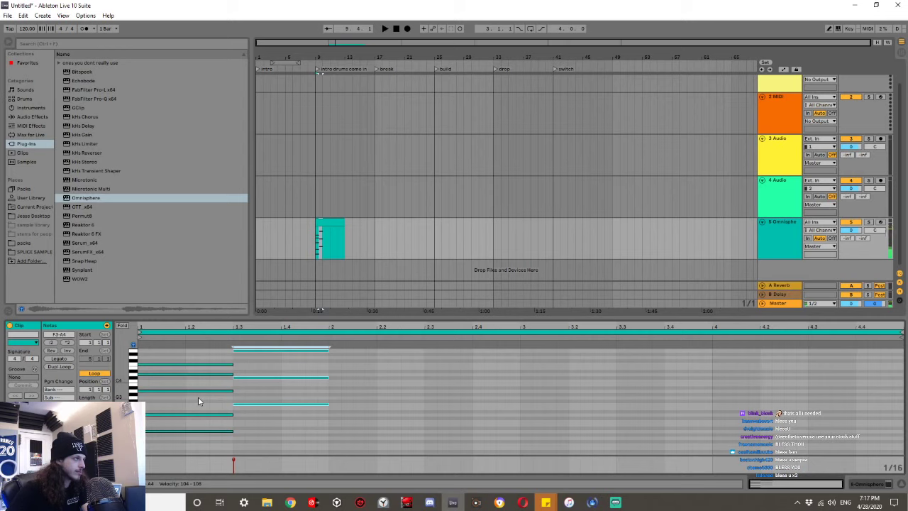
Add C#3 and F2 notes beneath the second chord, from 1.3 to 2, and play both chords.
drag(234, 417, 328, 418)
click(222, 430)
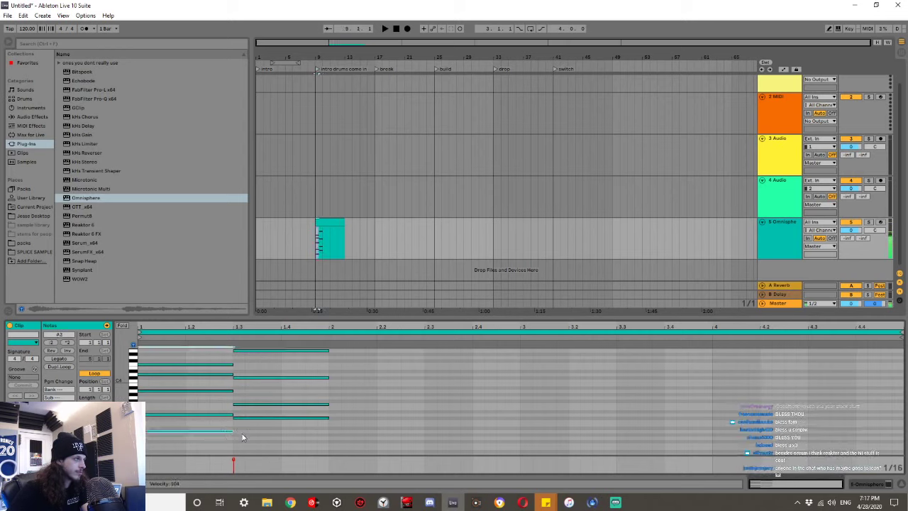
drag(236, 437, 327, 441)
key(Down)
key(Down)
drag(305, 451, 298, 299)
drag(197, 442, 201, 330)
key(space)
key(space)
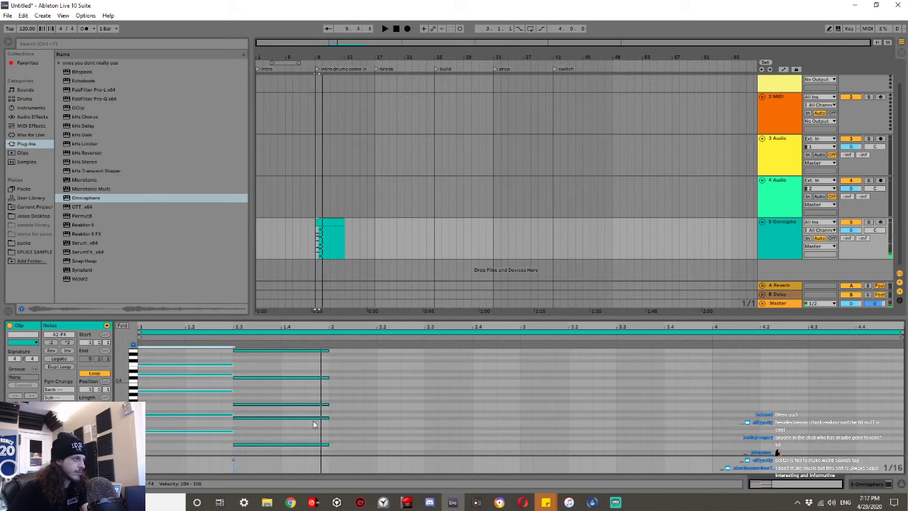
Audition notes of the second chord and try the opening chord's top note at G4.
click(312, 417)
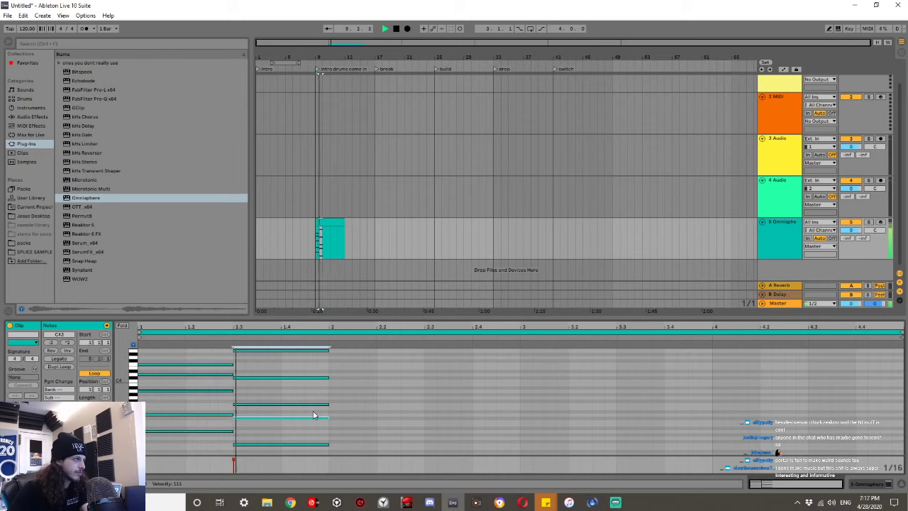
key(space)
click(293, 377)
click(232, 364)
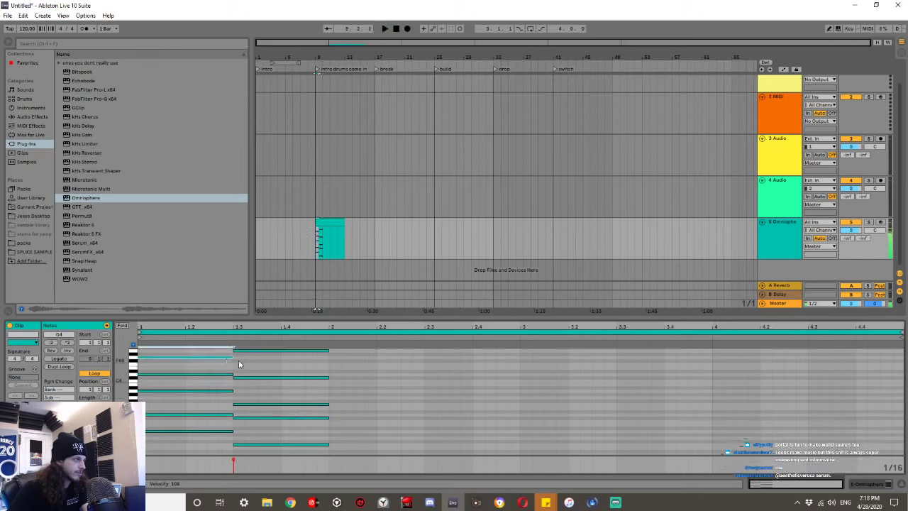
Try the second chord's top note at F#4 during playback and return it to A4.
click(255, 350)
key(Down)
key(Down)
key(Down)
key(space)
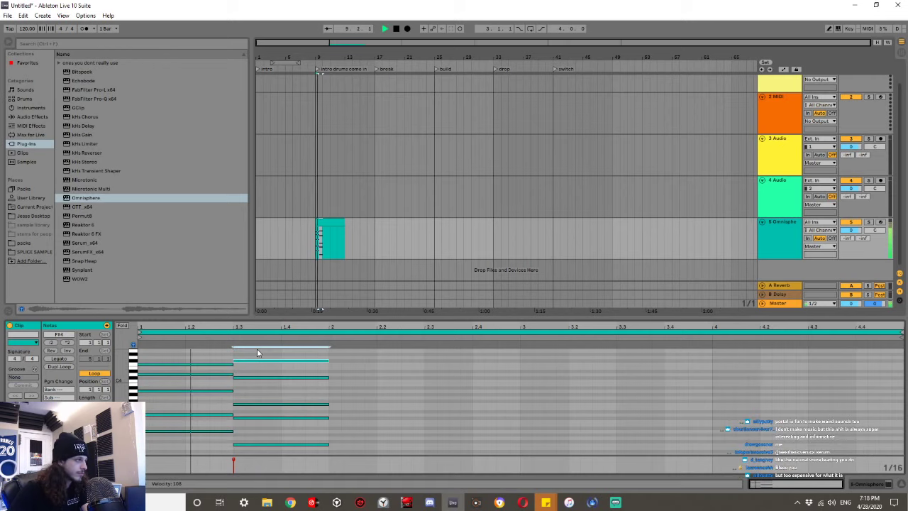
key(Up)
key(Up)
key(Up)
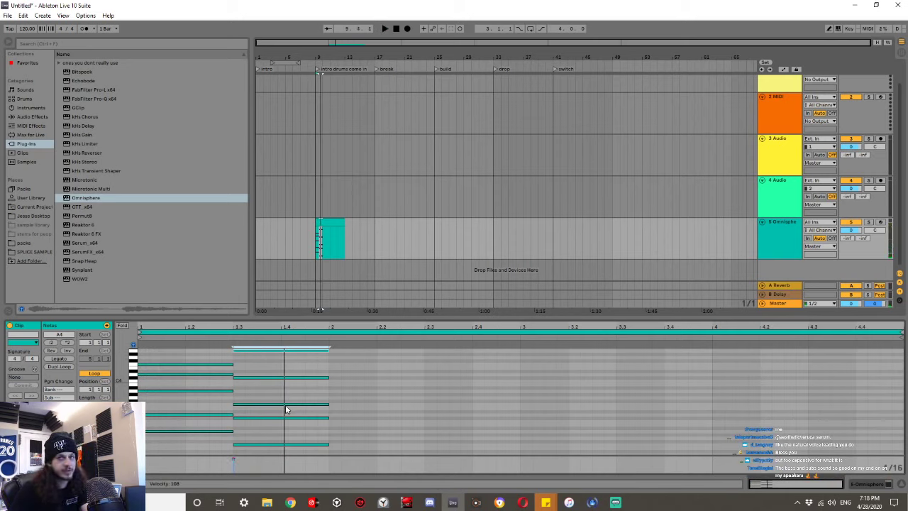
Try the second chord's bass note one semitone lower and return it to F2, playing each version.
click(272, 445)
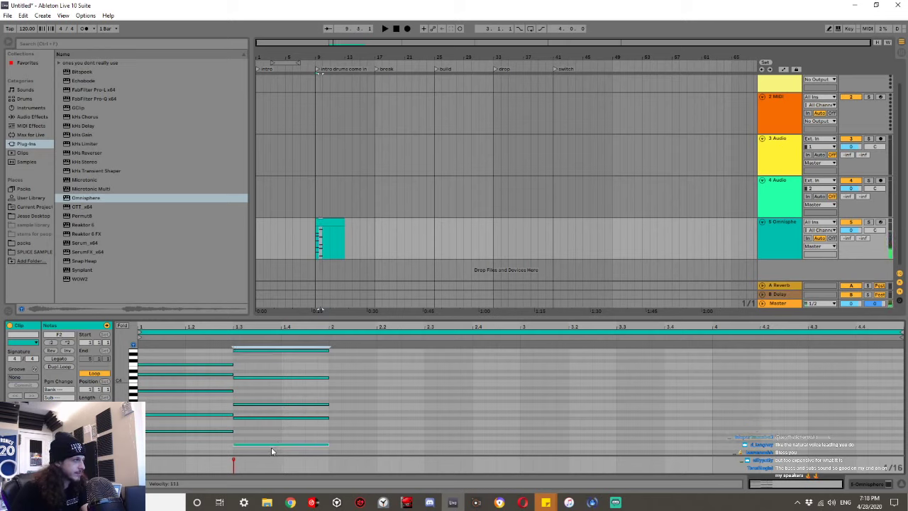
key(Down)
key(space)
key(Up)
key(space)
key(space)
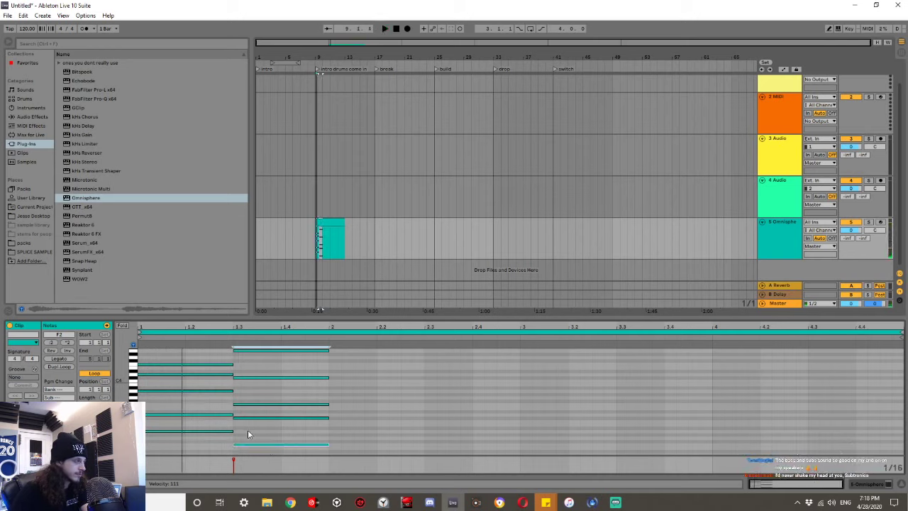
Raise the second chord's F3 note to A3 and play the clip.
click(249, 423)
click(248, 405)
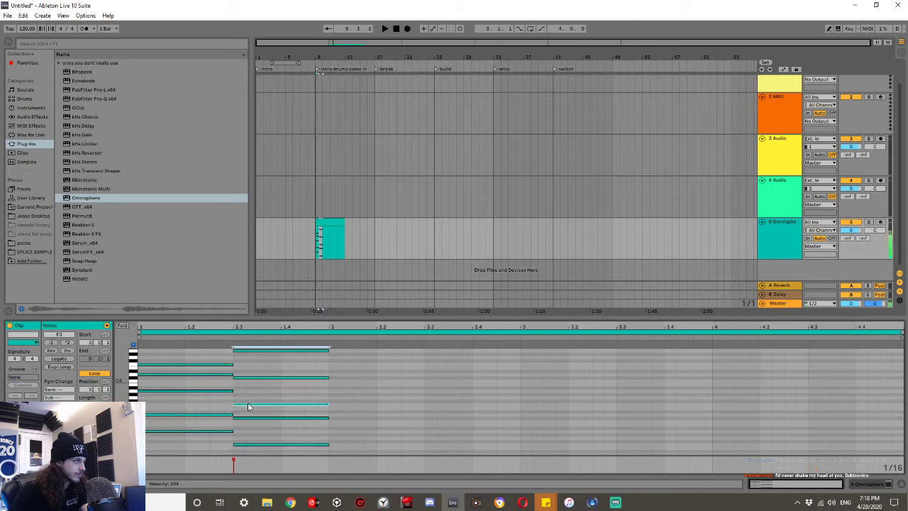
key(Up)
key(Up)
key(Up)
key(Up)
key(Up)
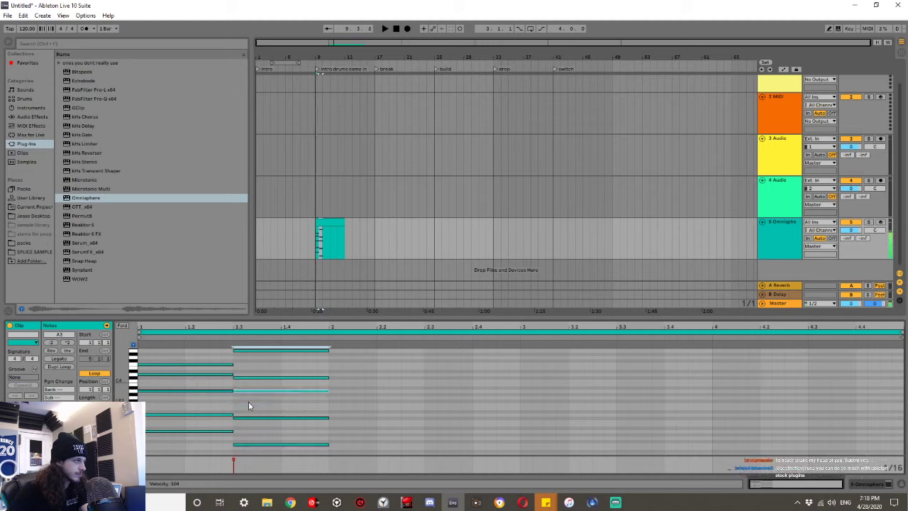
key(space)
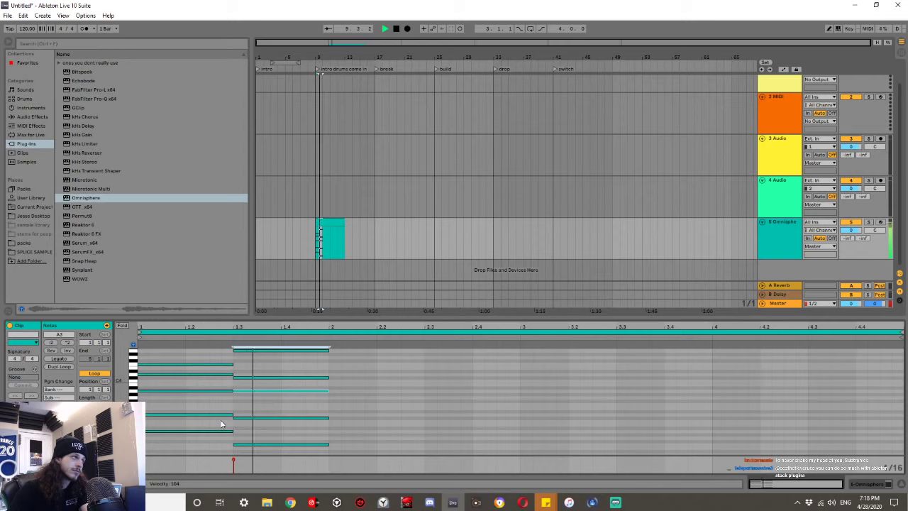
Raise the second chord's C#4 note to F4, auditioning the chord along the way.
click(247, 378)
key(space)
key(Up)
key(space)
key(space)
key(Up)
key(Up)
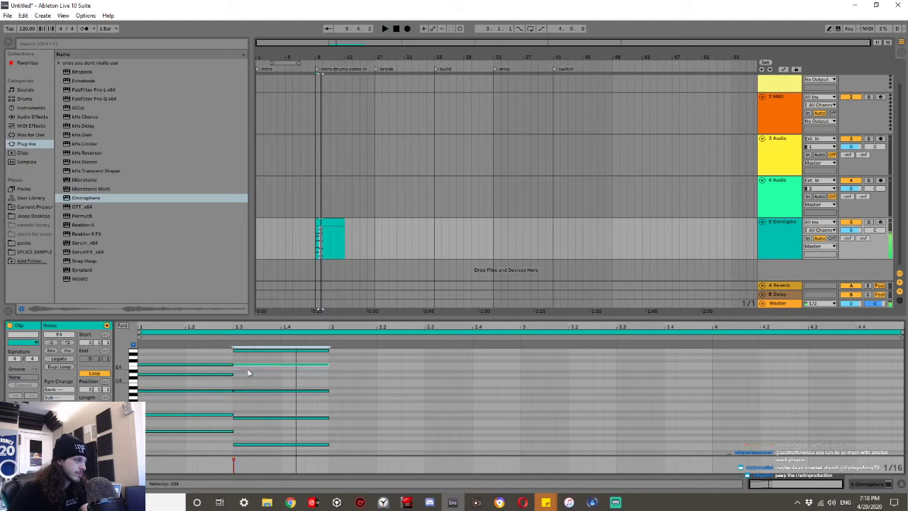
Try the second chord's F4 note at F#4 and lower it to C#4, playing the clip.
key(Up)
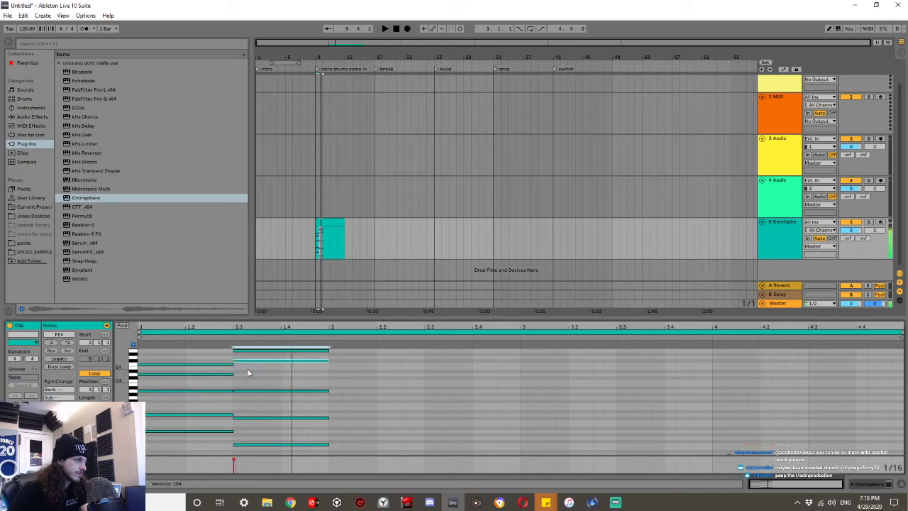
key(Down)
key(Down)
key(Down)
key(Down)
key(space)
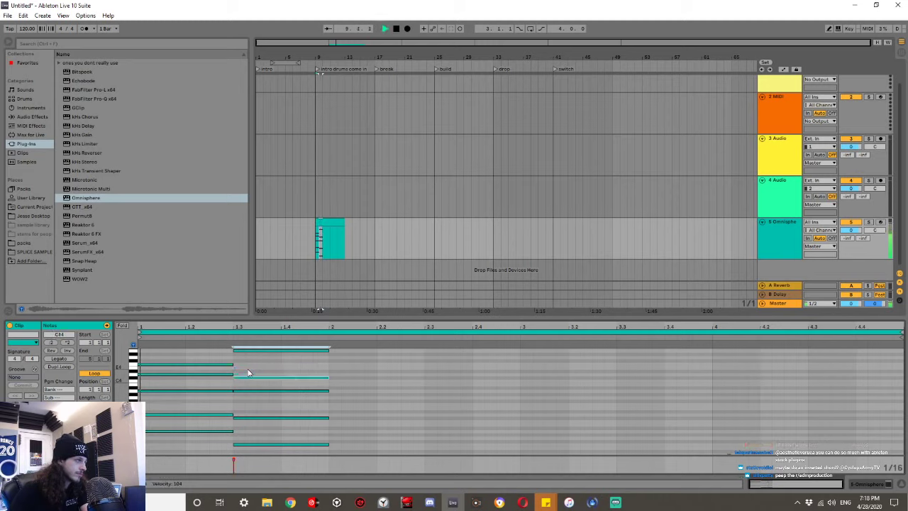
key(space)
Try the second chord's C#4 note at C4 during playback and raise it to D4.
key(Down)
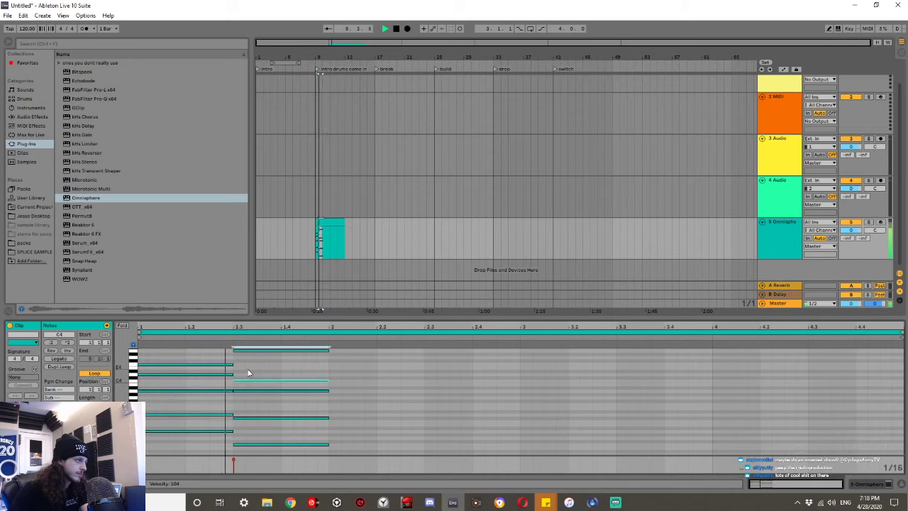
key(Up)
key(space)
key(space)
key(Up)
Enlarge the note editor, audition both chords and delete the D4 note from the second chord.
drag(254, 318, 254, 275)
drag(206, 411, 191, 307)
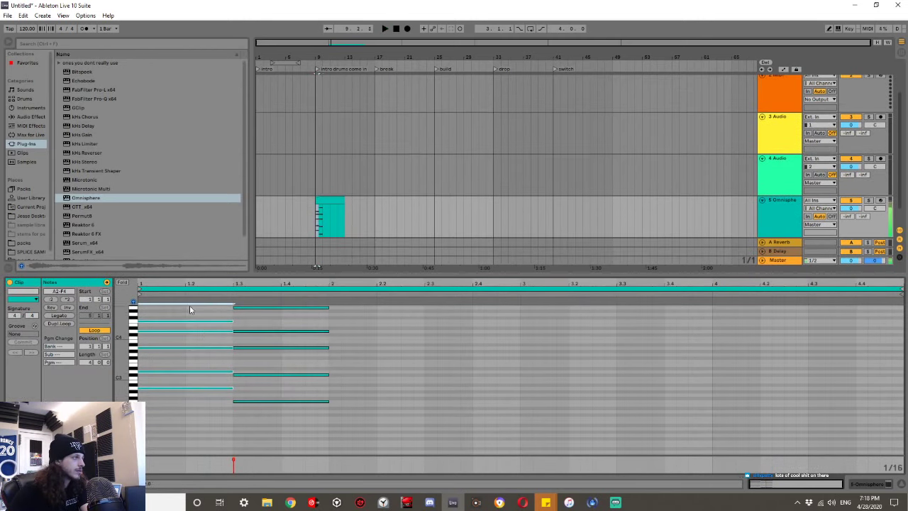
drag(251, 424, 252, 278)
click(250, 331)
key(Delete)
Raise the second chord's A3 note to A#3 and audition the two chords against each other.
drag(189, 425, 180, 319)
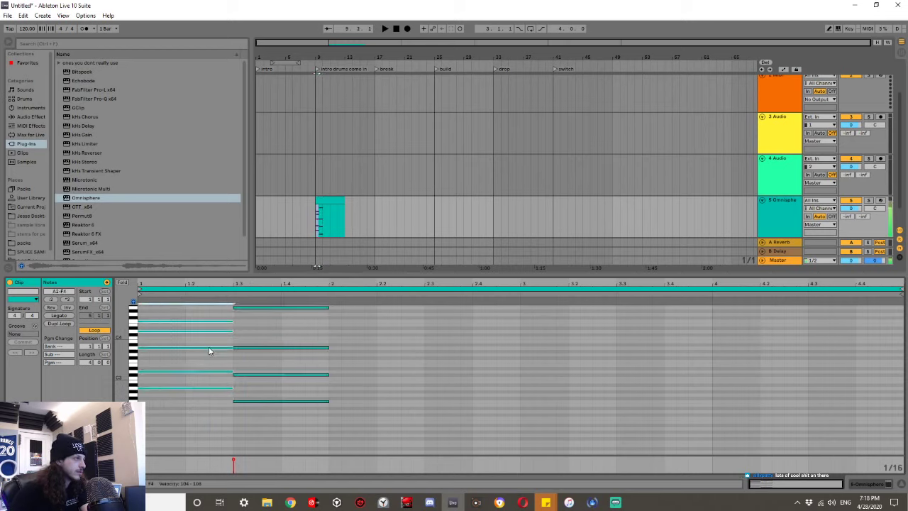
click(246, 355)
click(246, 348)
key(Up)
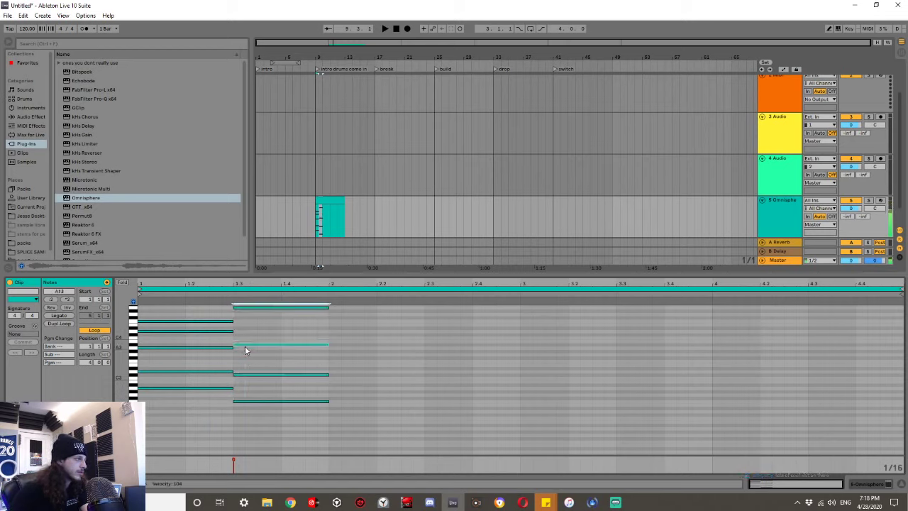
drag(180, 426, 181, 288)
drag(244, 413, 269, 303)
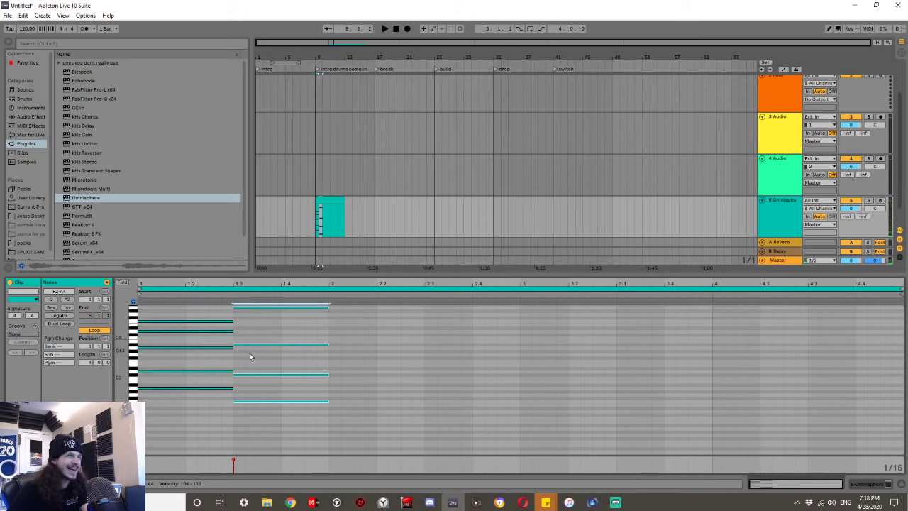
key(ctrl+a)
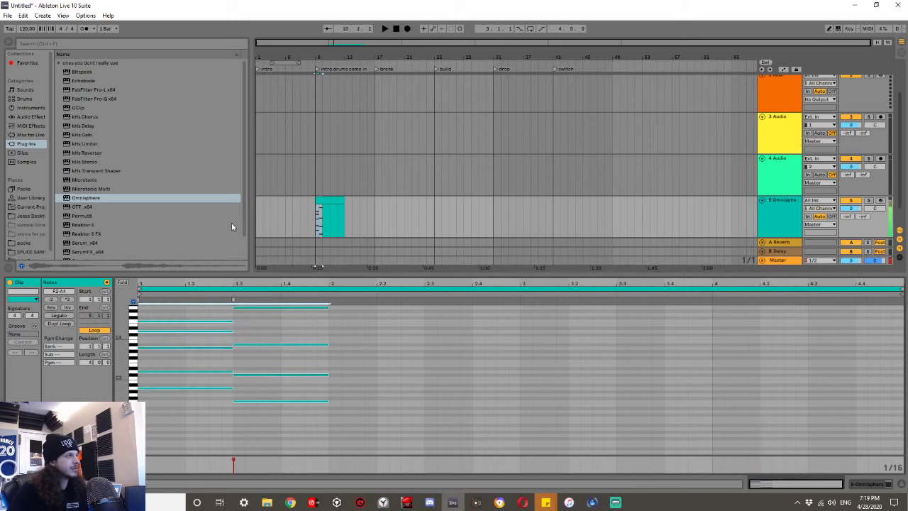
Delete all notes of the second chord and audition the first chord.
drag(282, 434, 278, 346)
key(Delete)
drag(173, 402, 169, 297)
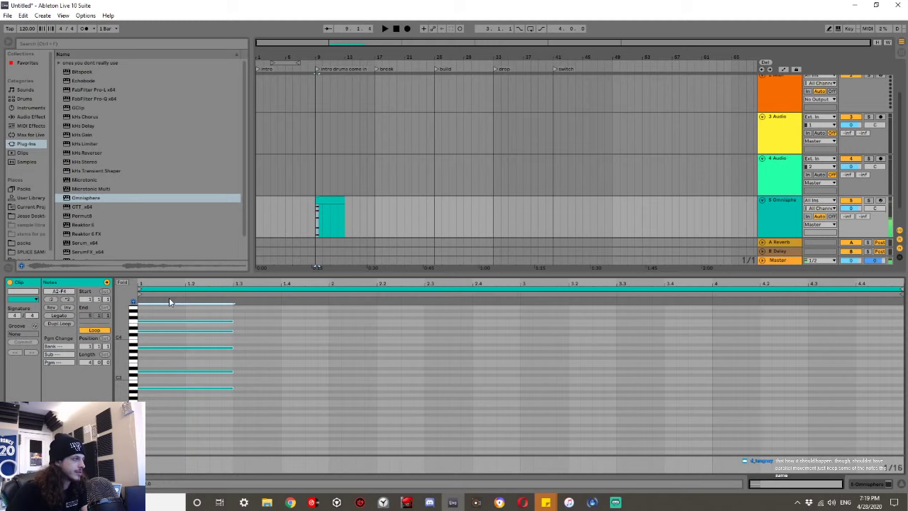
Duplicate the first chord's F4 and D4 notes into a second chord and lower the copies to E4 and C#4.
click(229, 321)
key(ctrl+d)
key(Down)
click(224, 331)
key(ctrl+d)
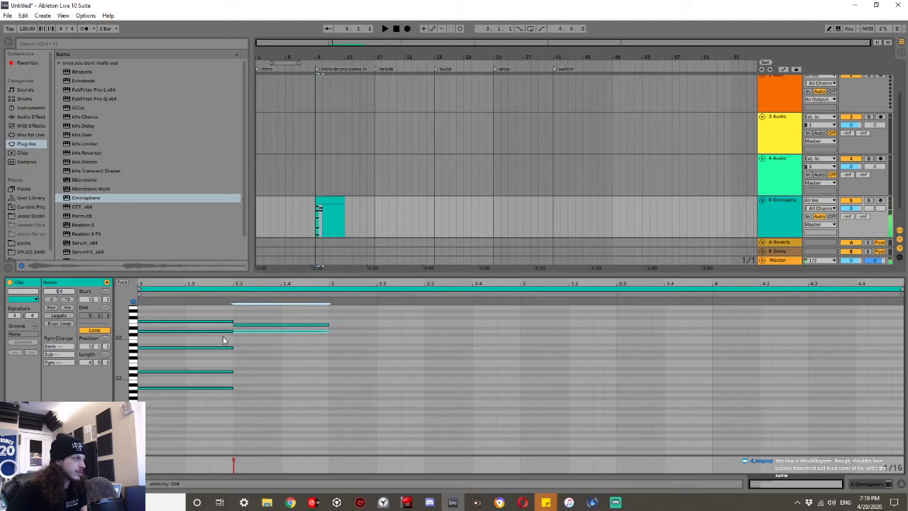
key(Down)
Duplicate the first chord's A3 and D3 notes into the second chord and lower the copies to F3 and C#3.
click(220, 345)
key(ctrl+d)
key(Down)
key(Down)
key(Down)
key(Down)
key(Down)
key(Down)
click(213, 370)
key(ctrl+d)
key(Down)
Duplicate the first chord's A2 note, lower the copy to F2 as the second chord's bass, and play the clip.
click(210, 387)
key(ctrl+d)
key(Down)
key(Down)
key(Down)
key(Down)
key(Down)
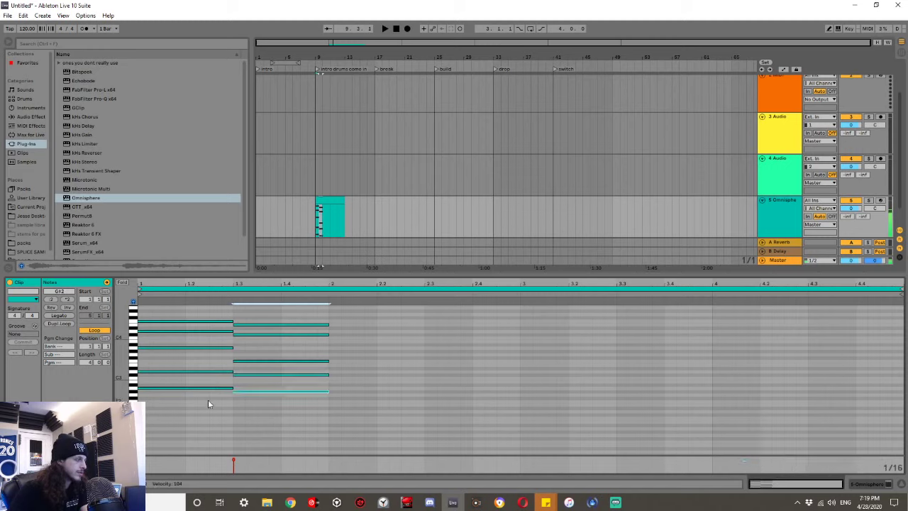
key(Down)
key(space)
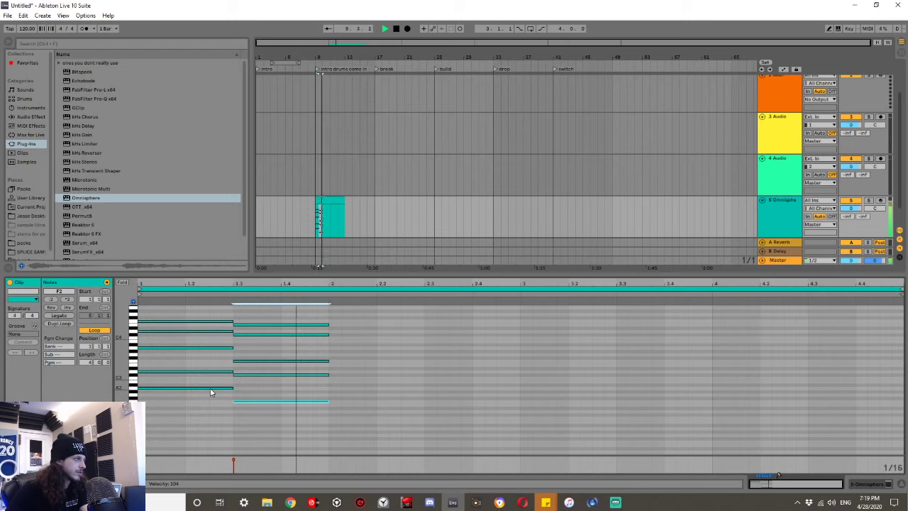
key(space)
Audition both chords and remove the rebuilt second chord.
drag(213, 423, 202, 301)
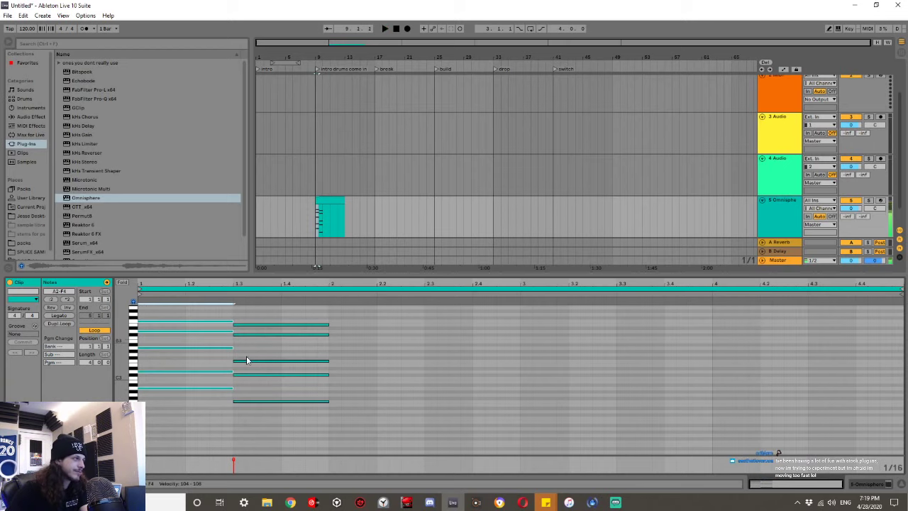
drag(261, 423, 263, 312)
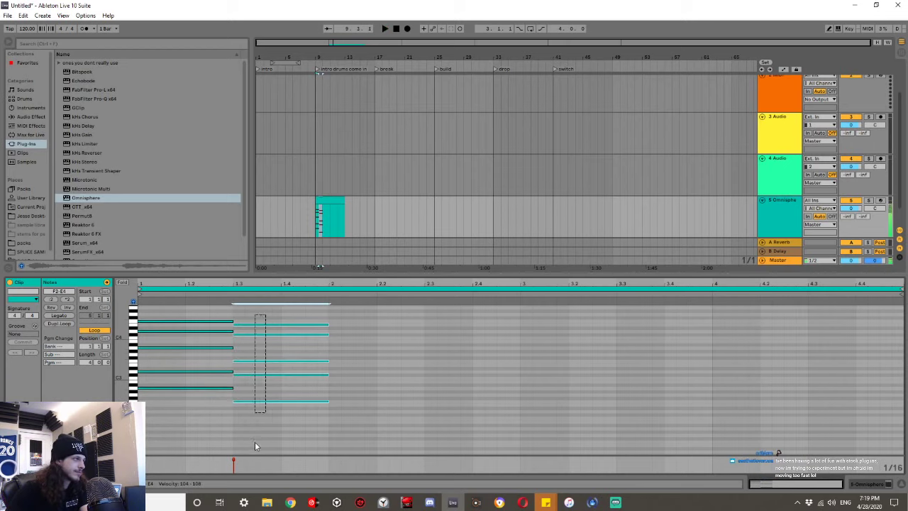
key(Delete)
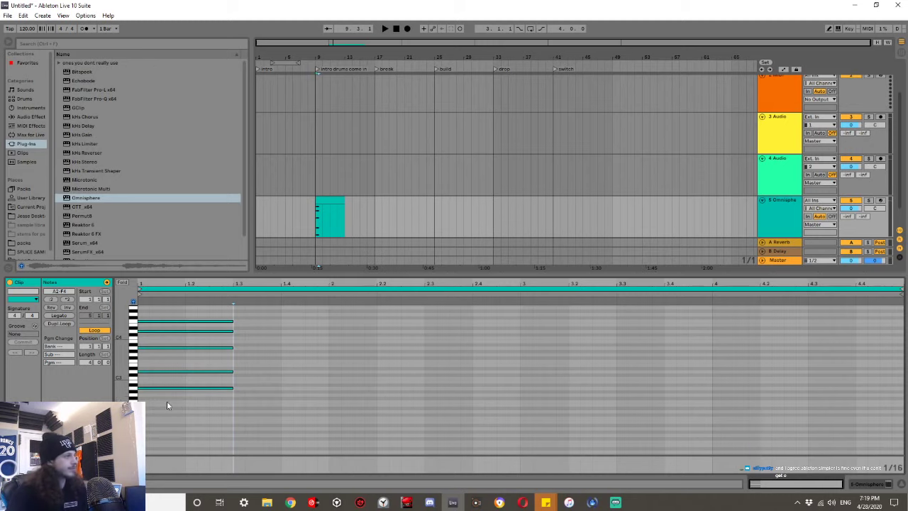
Open the Omnisphere instrument and audition the Deep Pick, Deep Sea Dive 1 and Get Those Spiders Off My Face patches.
click(215, 322)
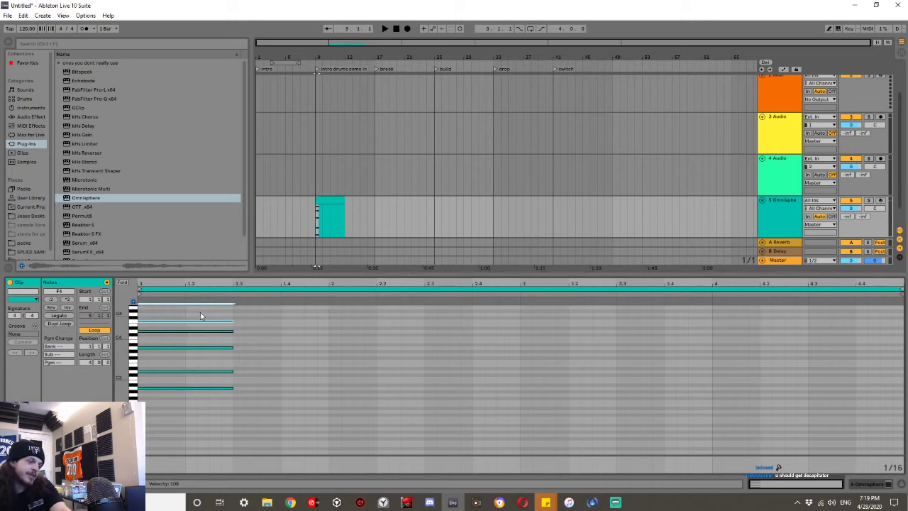
key(shift+Tab)
click(31, 388)
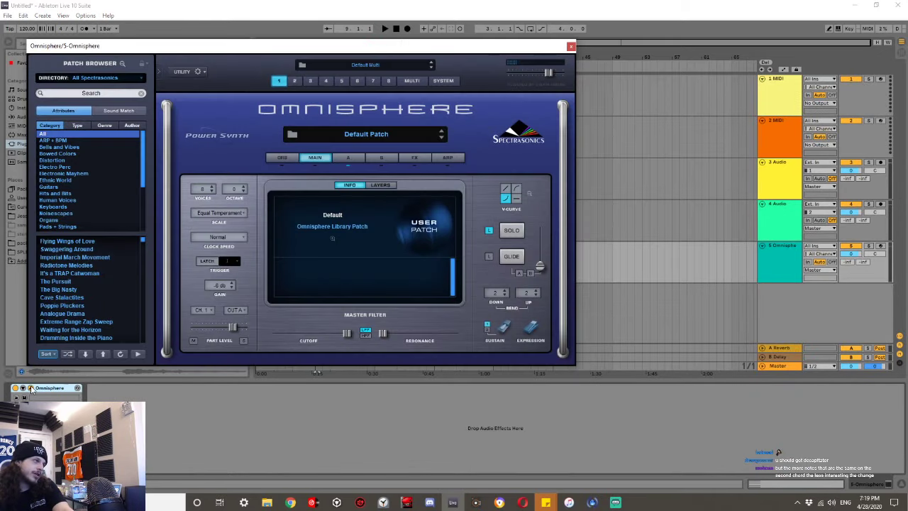
scroll(66, 265, down, 4)
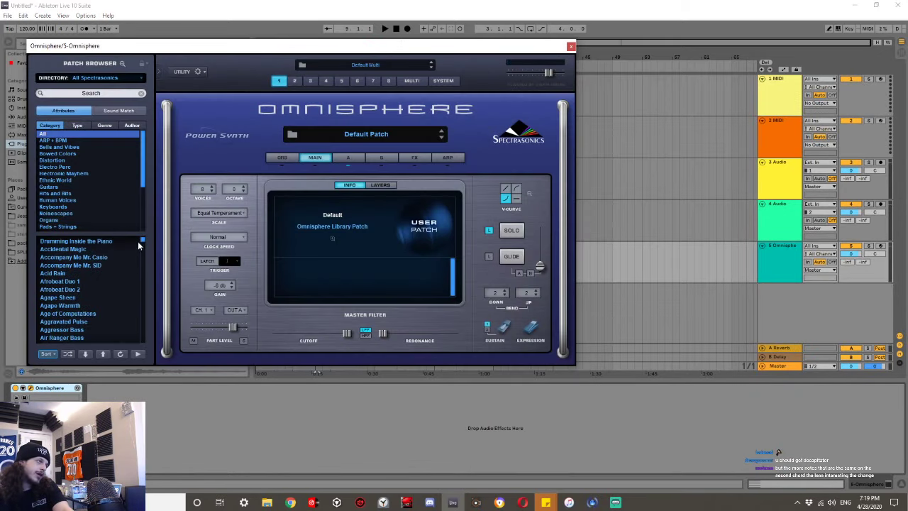
drag(142, 241, 143, 278)
click(57, 305)
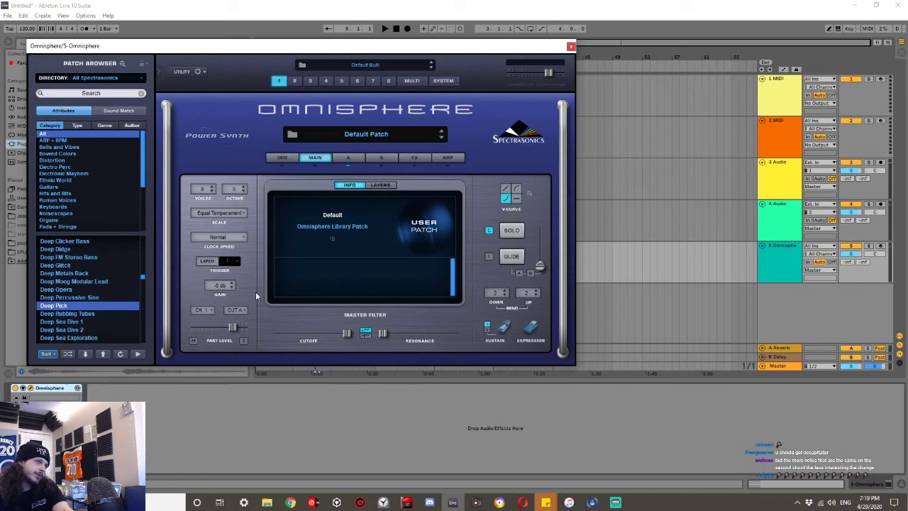
click(61, 321)
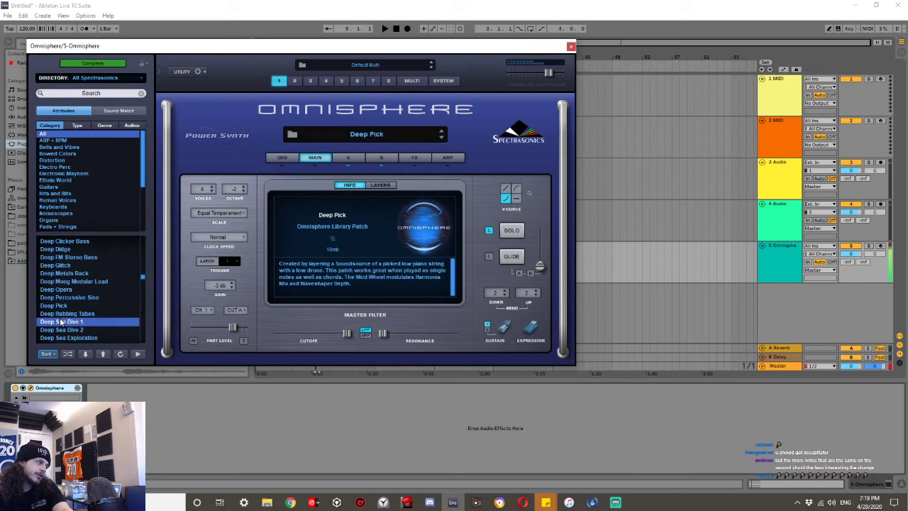
key(space)
drag(144, 281, 135, 289)
key(space)
click(88, 289)
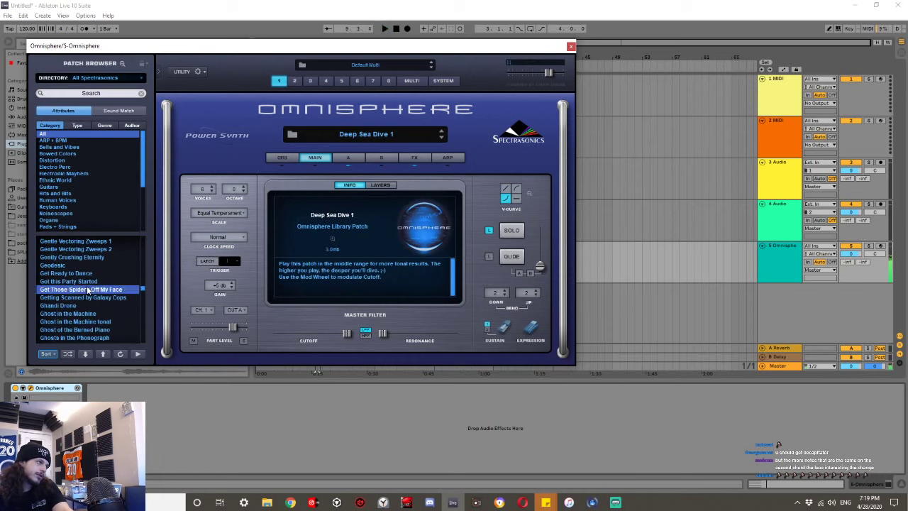
key(space)
Audition three more patches further down the Omnisphere patch list and close the instrument window.
drag(142, 289, 142, 308)
click(88, 297)
key(space)
click(83, 297)
key(space)
click(85, 306)
key(space)
click(570, 45)
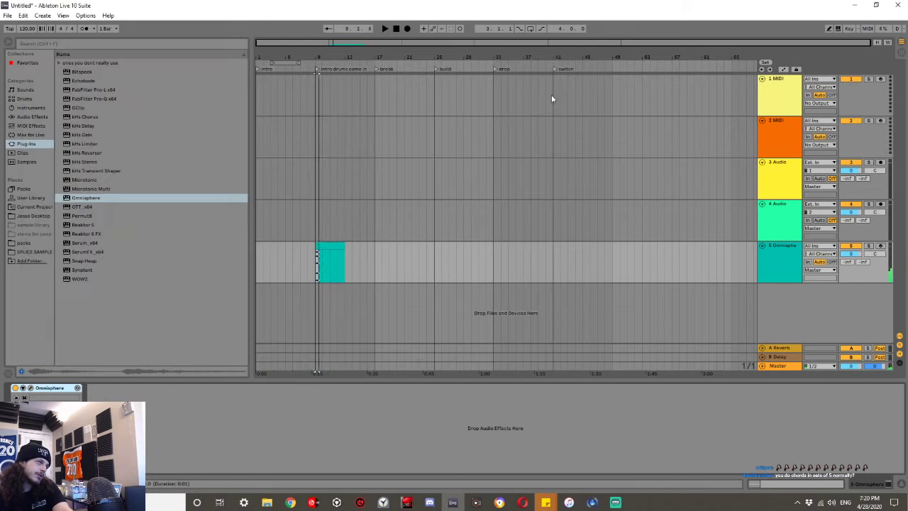
Reopen the chord clip and add E4, D4 and A#3 to a second chord from copies of the first chord's upper notes.
double_click(319, 245)
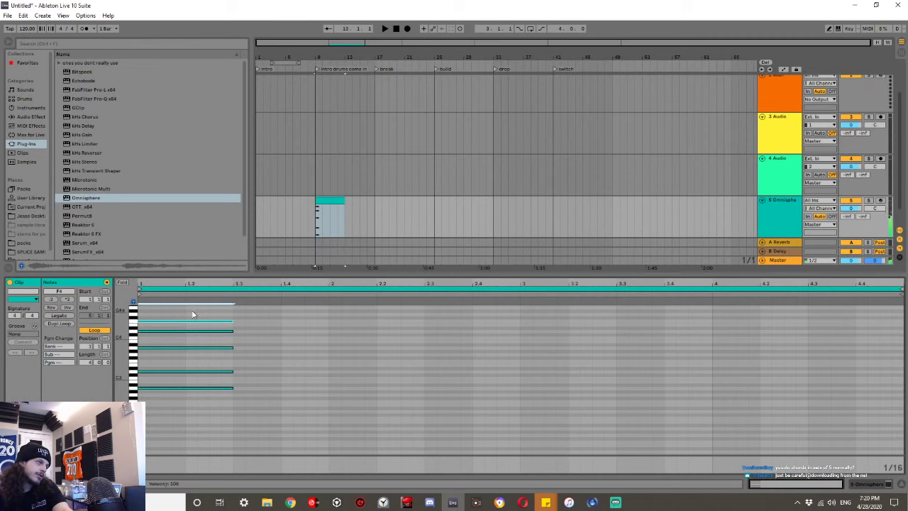
key(ctrl+d)
key(Down)
key(Down)
key(Down)
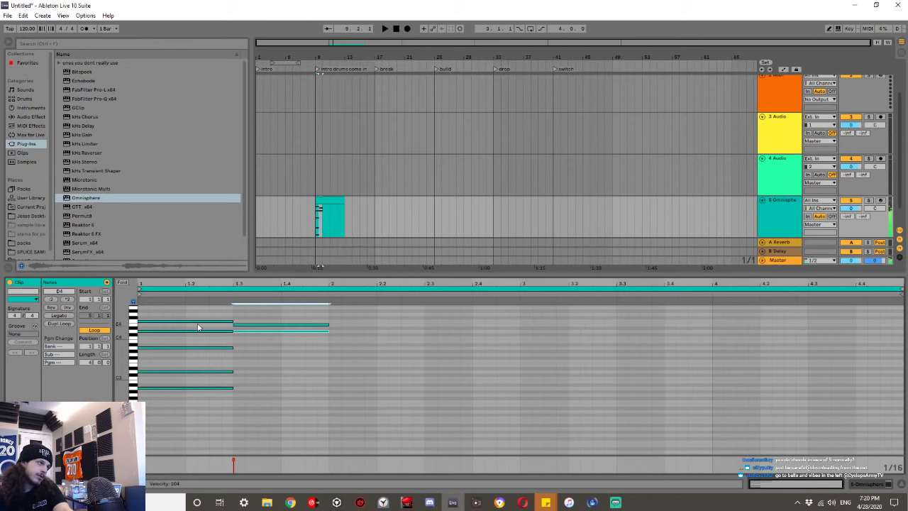
key(Down)
key(Down)
key(Down)
key(Down)
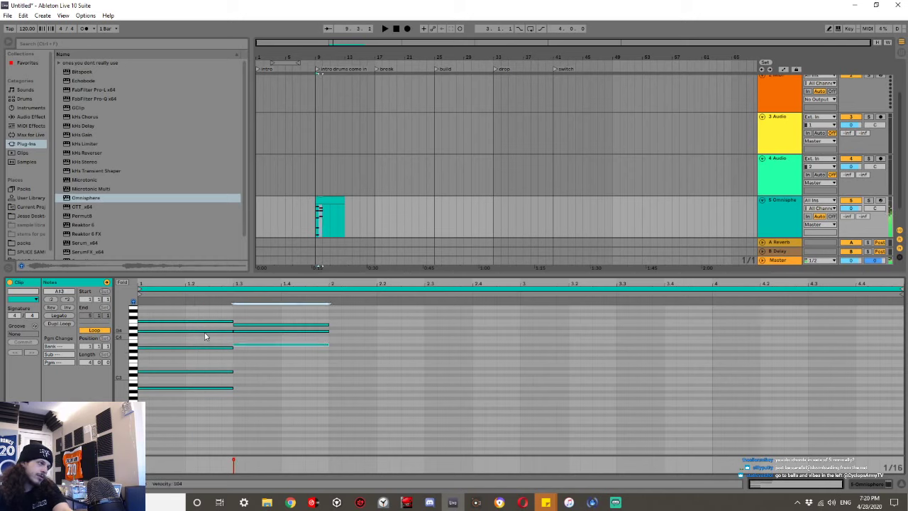
Duplicate the first chord's D3 and A2 notes, lower the copies to C#3 and F2, and play the clip.
click(201, 377)
key(ctrl+d)
key(Down)
key(Down)
key(Down)
key(Down)
key(Down)
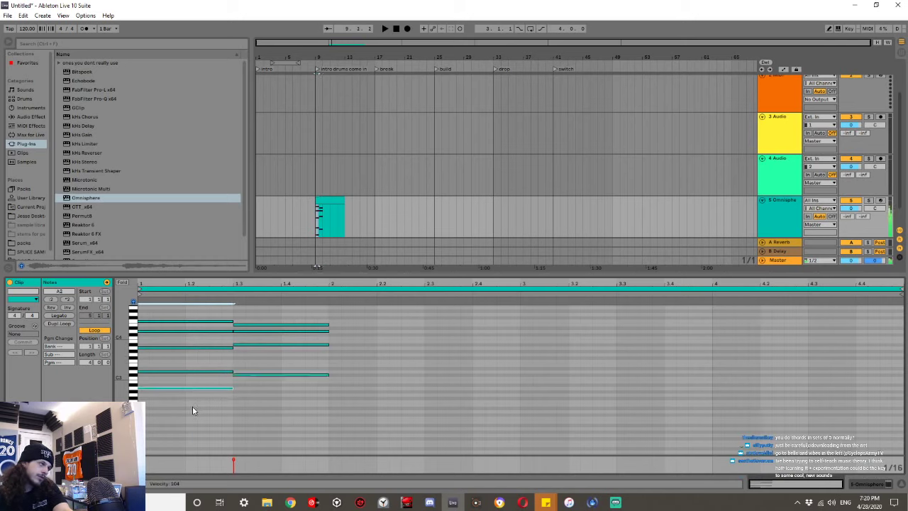
key(Down)
key(Down)
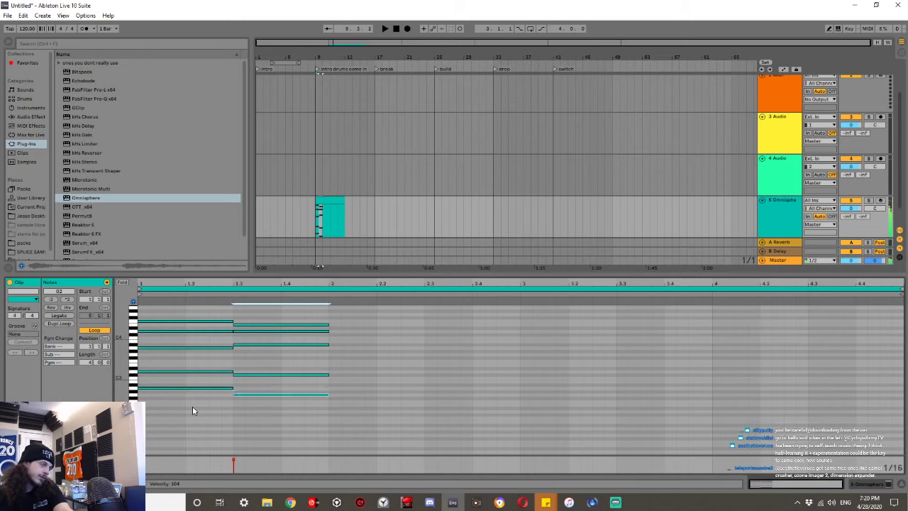
key(Down)
key(space)
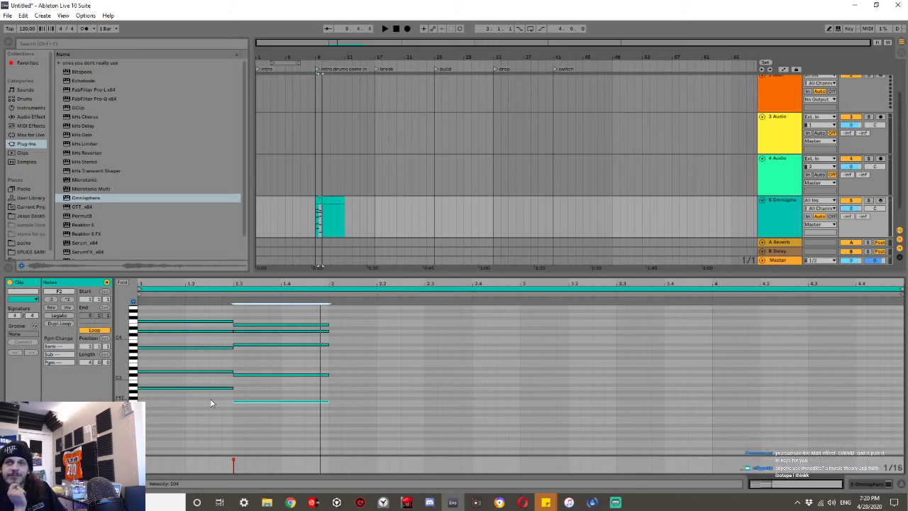
key(space)
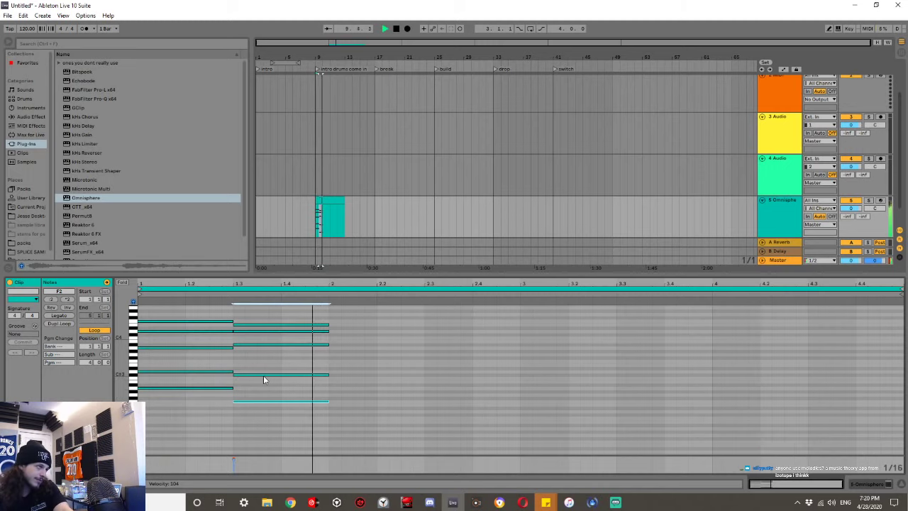
key(space)
Start a third chord by duplicating the second chord's F2 and C#3 notes and lowering the copies to E2 and A#2.
drag(325, 390, 318, 428)
key(ctrl+d)
key(Down)
drag(310, 358, 302, 397)
key(ctrl+d)
key(Down)
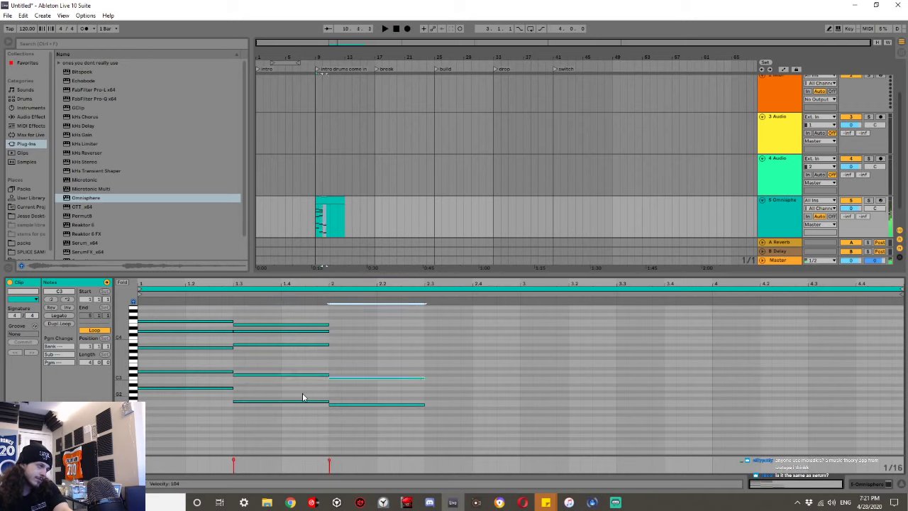
key(Down)
key(Down)
Add A3, C#4 and F4 to the third chord from copies of the second chord's upper notes and play the clip.
click(304, 354)
click(302, 344)
key(ctrl+d)
key(Down)
click(302, 338)
click(302, 330)
key(ctrl+d)
key(Down)
click(303, 323)
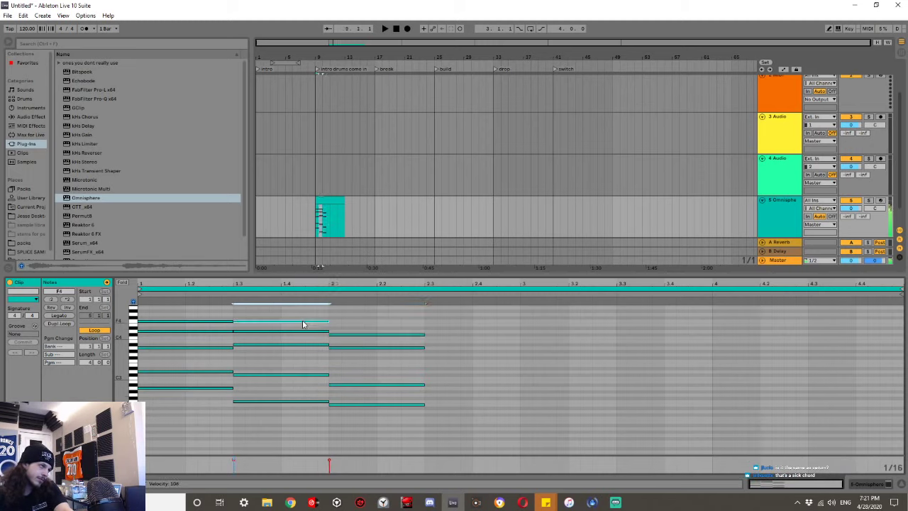
key(ctrl+d)
key(space)
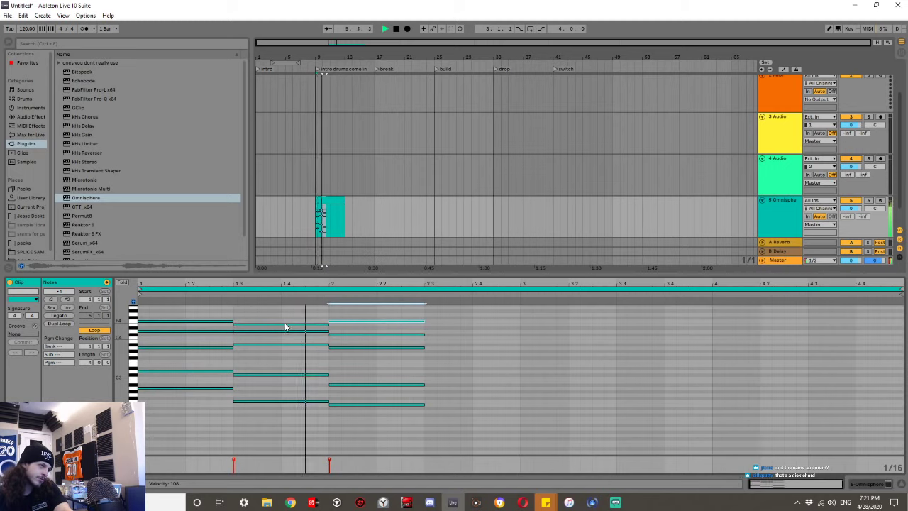
key(space)
Lower the third chord's bass note to D2 and its A#2 note to A2, playing the clip after each change.
click(344, 405)
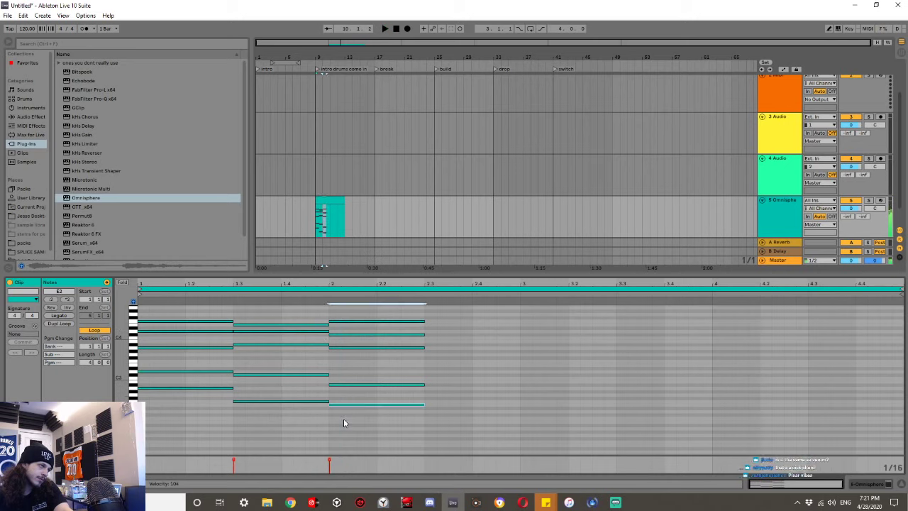
key(Down)
key(space)
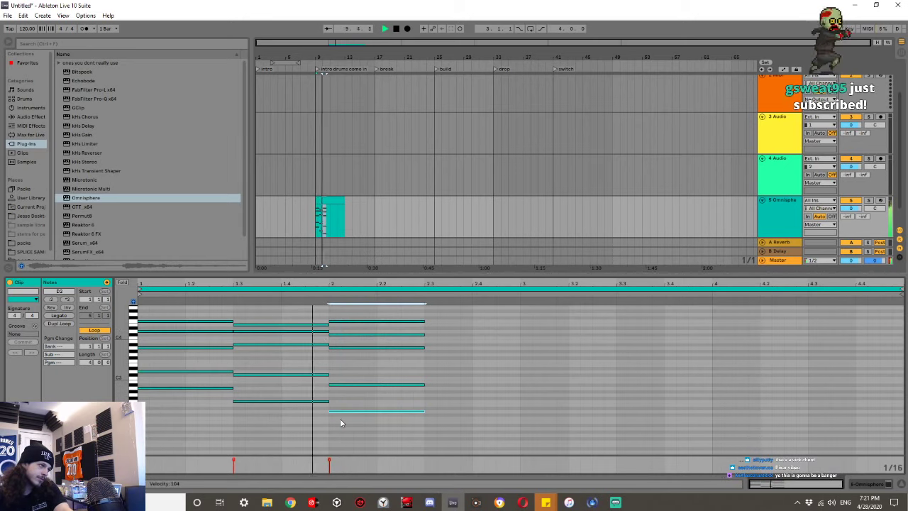
key(space)
click(361, 384)
key(Down)
key(space)
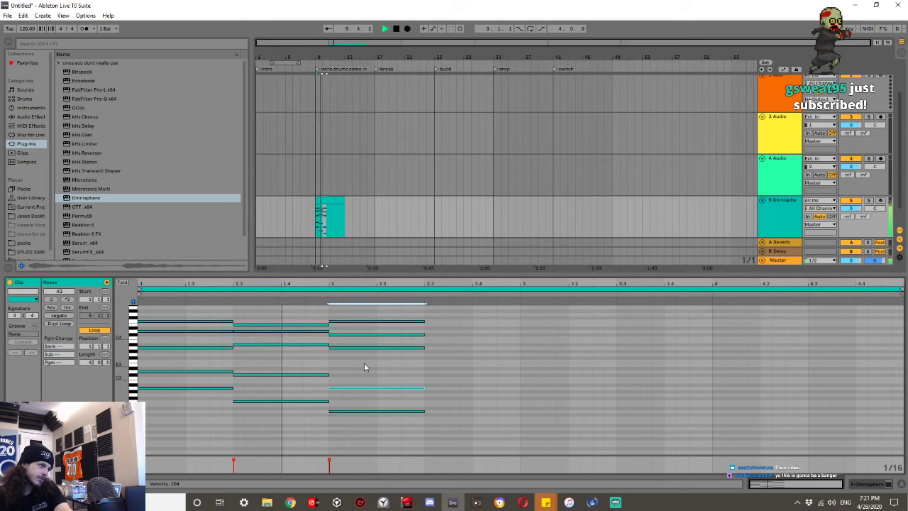
Try lowering the third chord's A3 note to E3 and play the clip to hear it.
key(space)
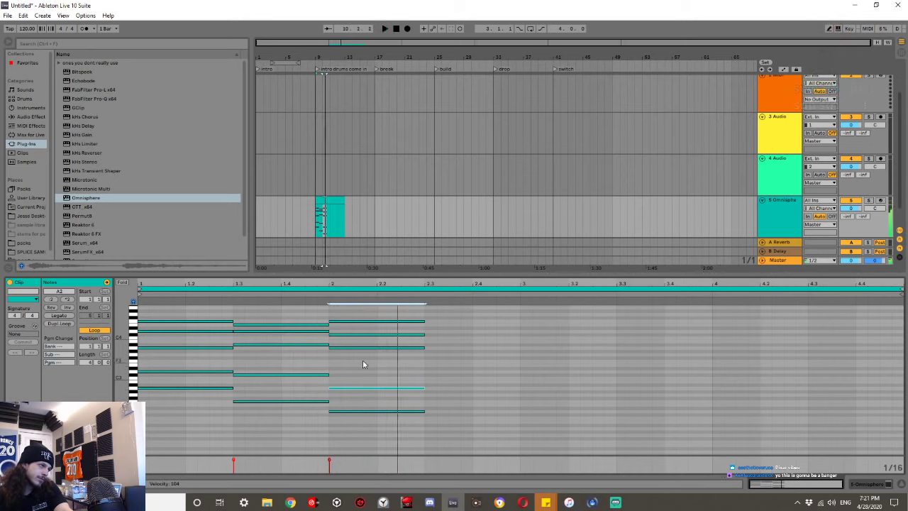
click(361, 347)
key(Down)
key(Down)
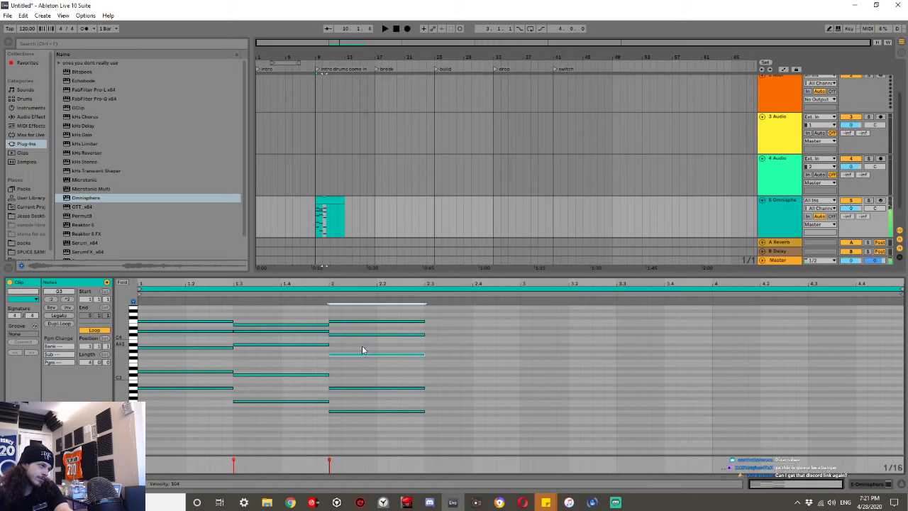
key(Down)
key(Down)
key(Down)
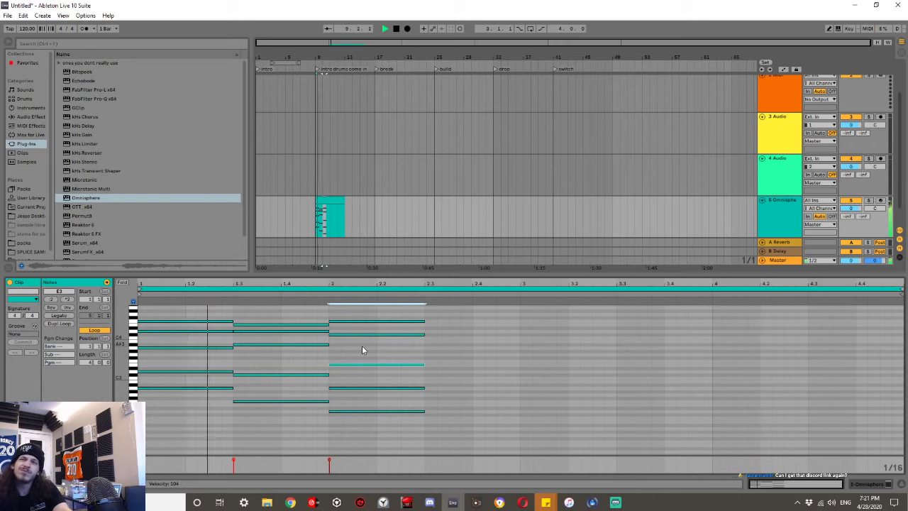
key(space)
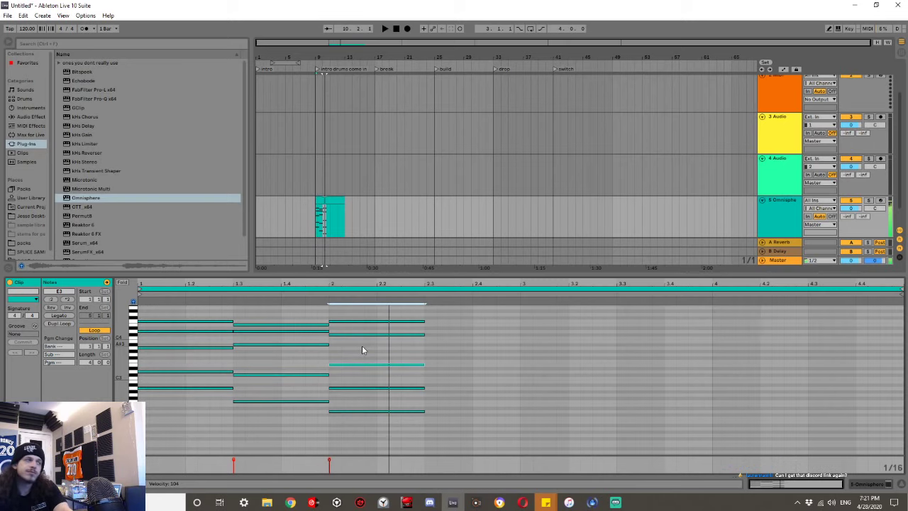
Delete all notes of the third chord and play the remaining two chords.
drag(359, 432, 368, 245)
key(Delete)
key(shift+Tab)
double_click(328, 248)
key(space)
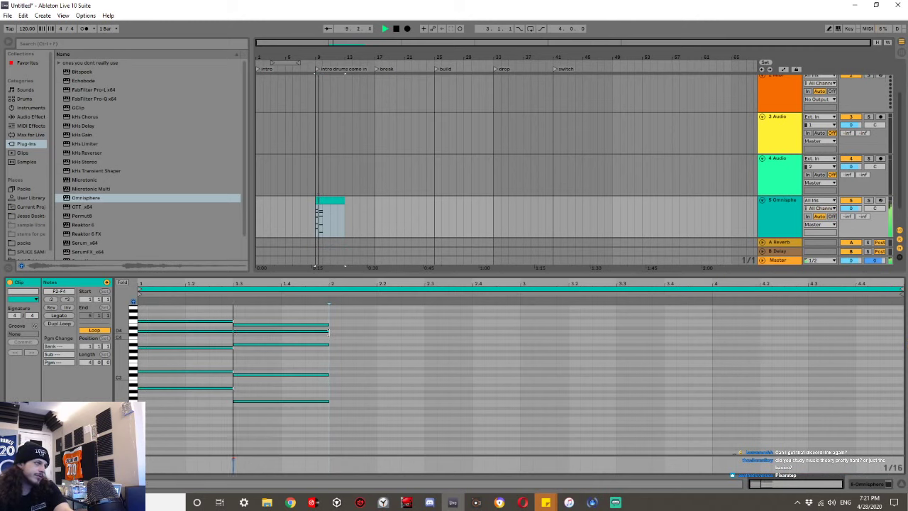
key(space)
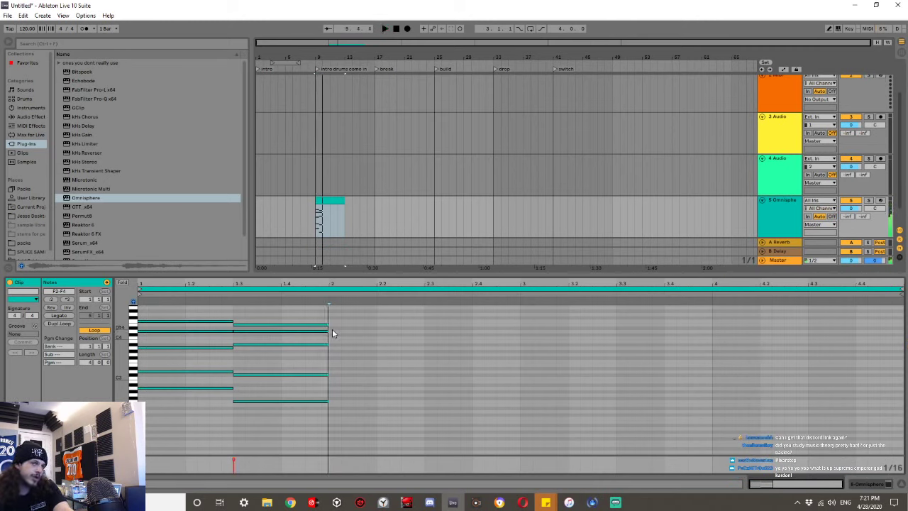
Rebuild the third chord's upper part with E4, D4 and A#3 notes running from 2 to 2.3.
drag(312, 317, 314, 408)
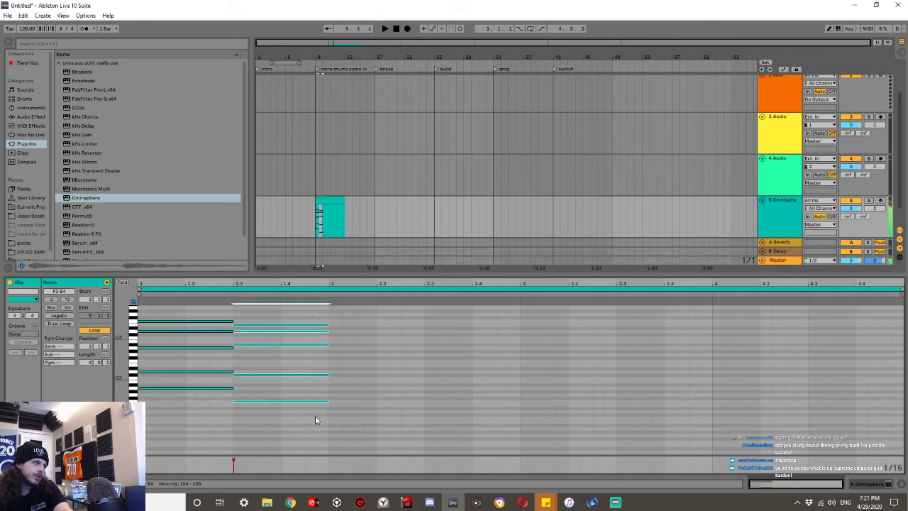
click(334, 328)
drag(334, 328, 420, 330)
drag(333, 332, 426, 331)
mouse_move(333, 346)
mouse_down()
mouse_move(439, 347)
mouse_move(424, 346)
mouse_up()
Audition the first two chords and add a C#2 bass note under the third chord, lasting until 2.3.
drag(304, 316, 328, 315)
mouse_move(196, 418)
mouse_down()
mouse_move(214, 354)
mouse_move(208, 314)
mouse_up()
click(272, 414)
drag(275, 417, 279, 315)
double_click(318, 419)
key(Up)
key(Right)
drag(378, 415, 425, 415)
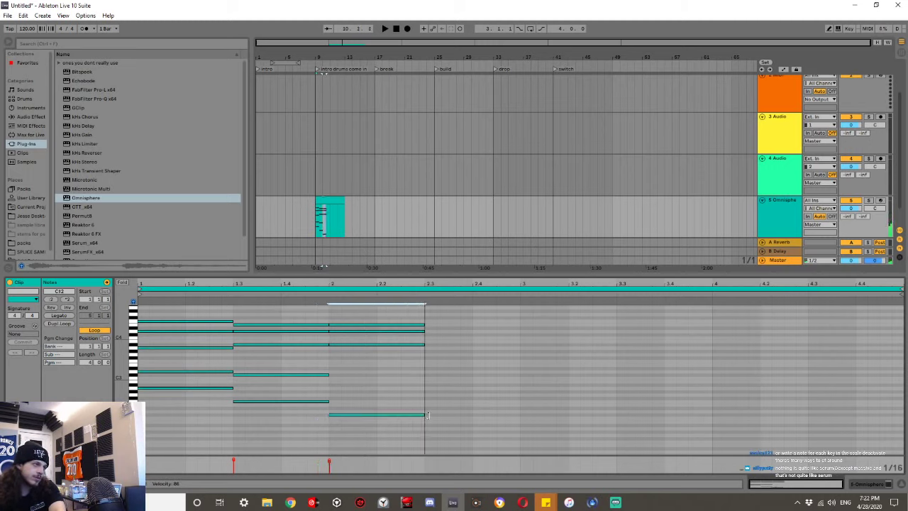
Raise the third chord's bass note to D2, auditioning the chords and their bass notes for comparison.
drag(200, 414, 217, 312)
drag(256, 402, 317, 385)
drag(344, 414, 338, 405)
drag(201, 415, 205, 312)
drag(254, 426, 288, 334)
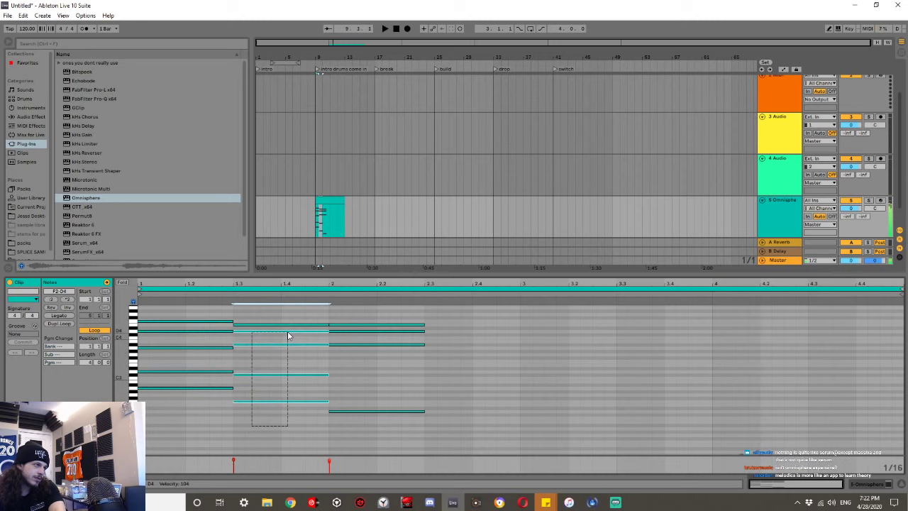
drag(211, 407, 211, 387)
drag(265, 424, 265, 405)
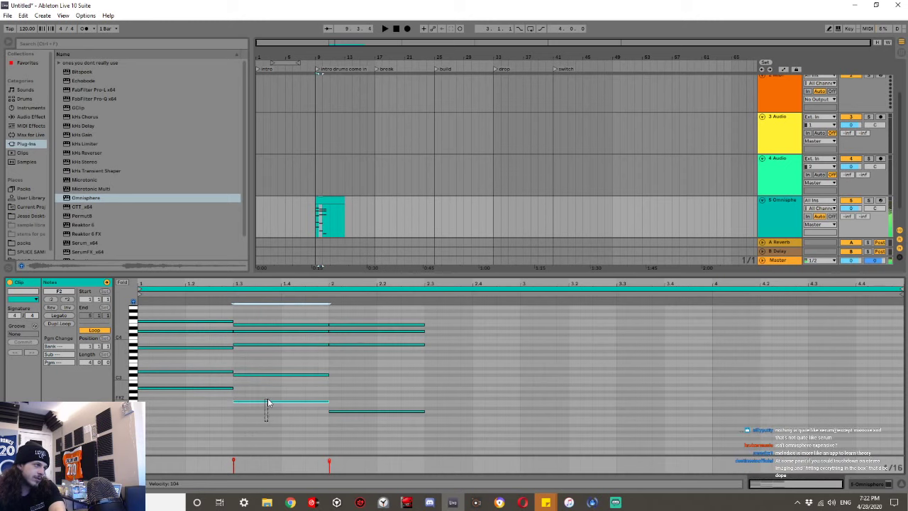
drag(366, 443, 369, 408)
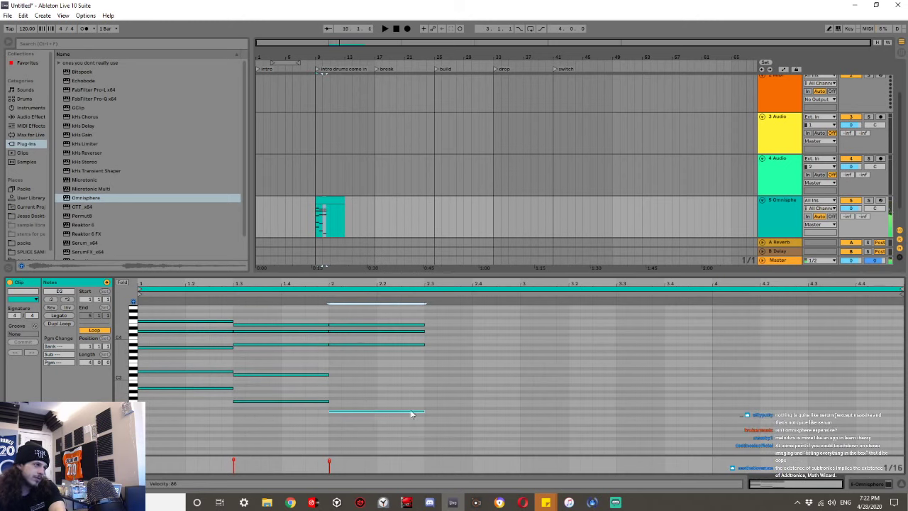
Add a C#2 bass note from 2.3 to 3 and duplicate the four-note bass line into bars 3 and 4.
double_click(429, 418)
drag(462, 422, 222, 385)
key(Up)
key(ctrl+d)
Audition the eight bass notes of the clip one by one in order.
click(220, 388)
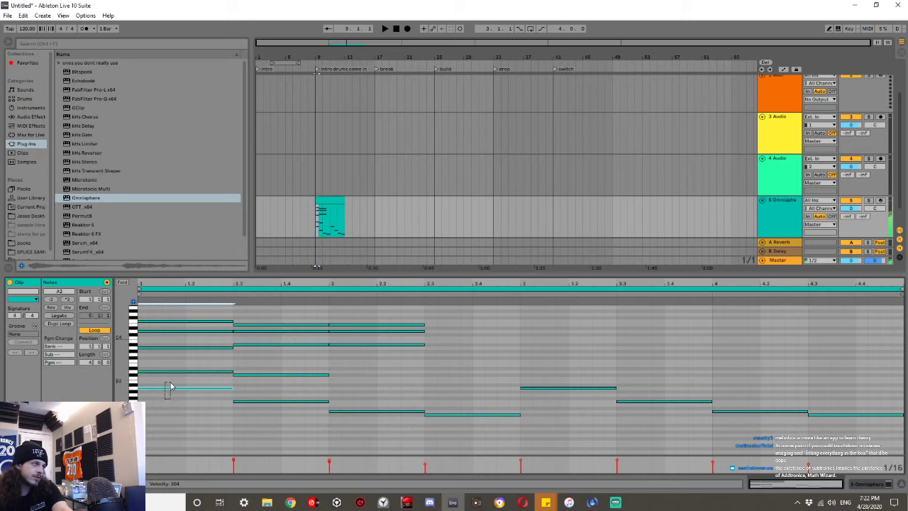
click(263, 402)
click(353, 412)
drag(430, 439, 459, 404)
drag(541, 416, 583, 378)
click(639, 401)
click(714, 412)
click(826, 414)
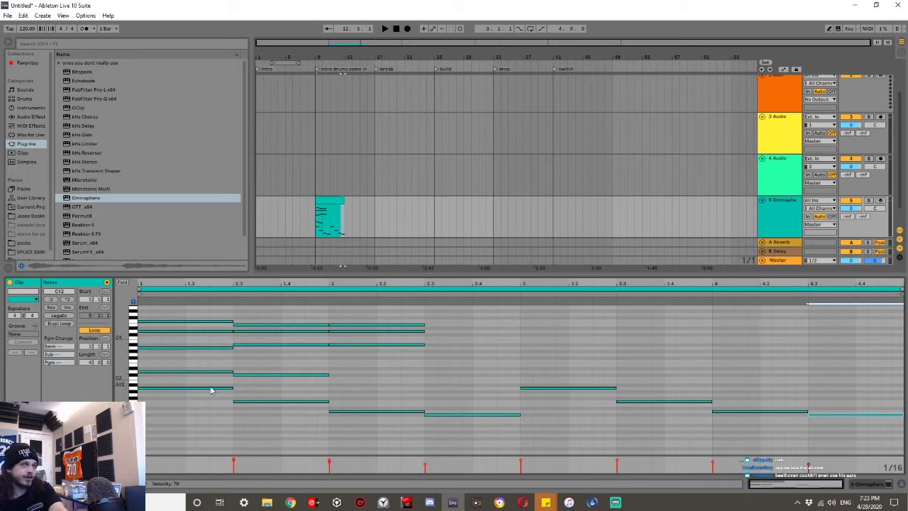
Audition the first two chords and add a C3 note above the third chord's bass note.
drag(196, 415, 200, 302)
drag(275, 431, 285, 312)
mouse_move(345, 434)
mouse_down()
mouse_move(346, 403)
mouse_move(375, 377)
mouse_move(424, 376)
mouse_up()
click(334, 378)
double_click(334, 377)
Compare the lower notes of the chords and lower the third chord's C3 note to B2.
drag(193, 394, 201, 371)
drag(272, 425, 270, 368)
drag(361, 430, 362, 378)
key(Down)
key(Up)
click(361, 366)
click(357, 378)
key(Down)
Audition the lower notes of the first three chords and lower the third chord's B2 note to A#2.
drag(206, 415, 206, 389)
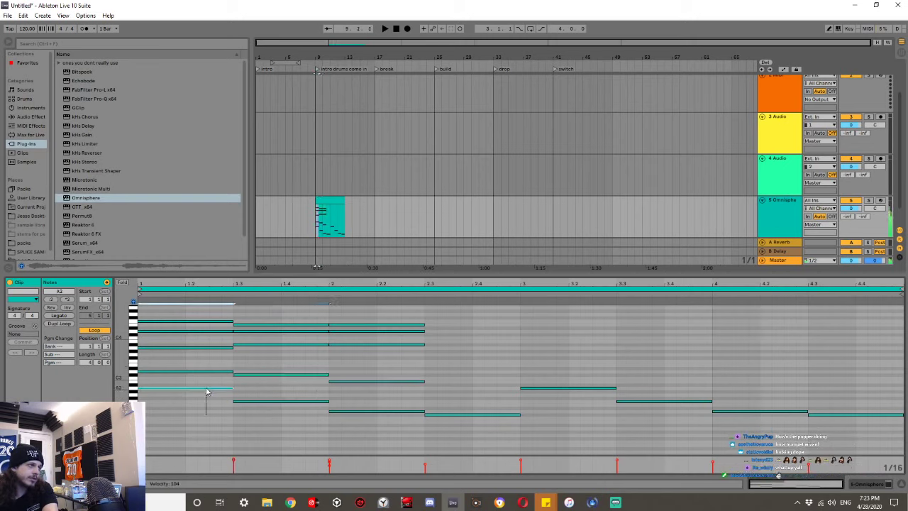
drag(203, 400, 202, 382)
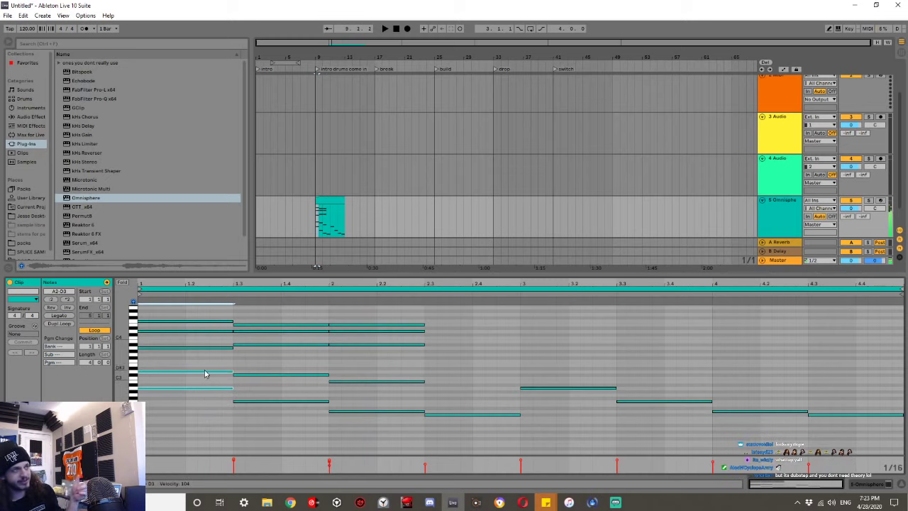
click(278, 401)
shift+click(276, 374)
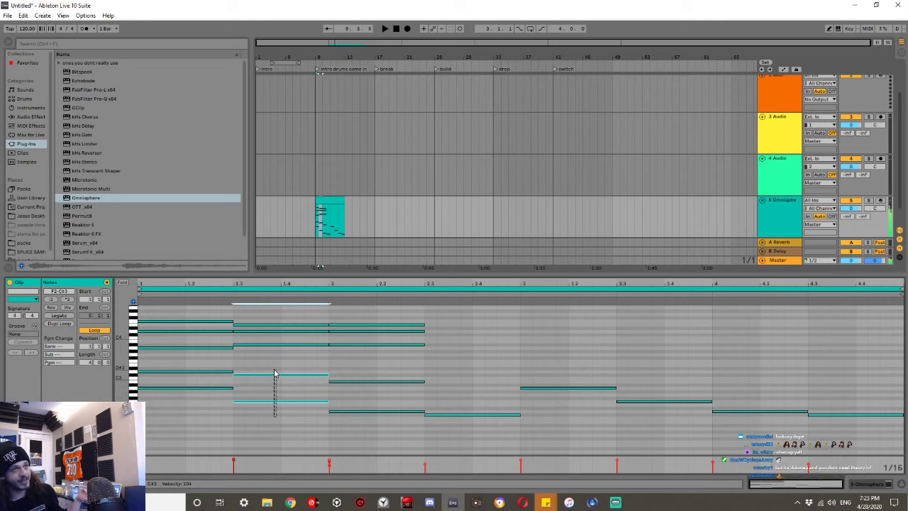
drag(365, 431, 369, 402)
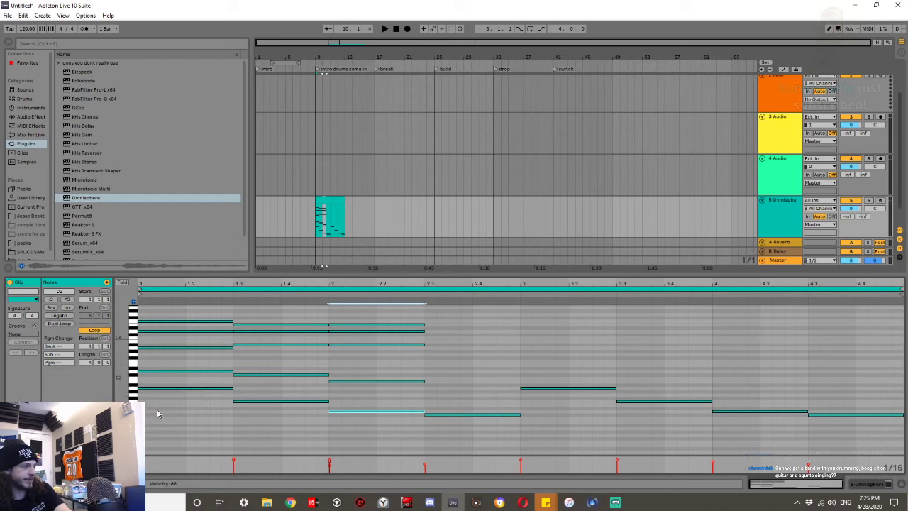
click(180, 415)
drag(179, 415, 180, 327)
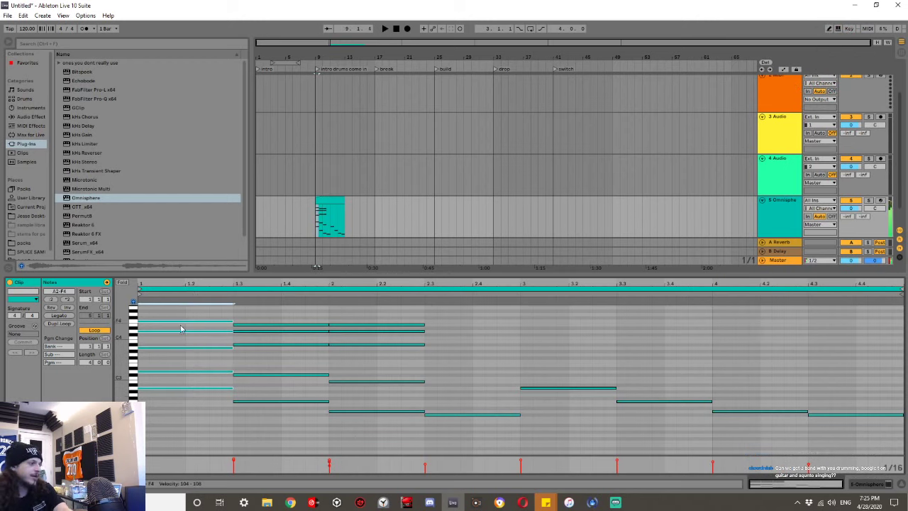
drag(183, 398, 188, 364)
drag(253, 414, 260, 374)
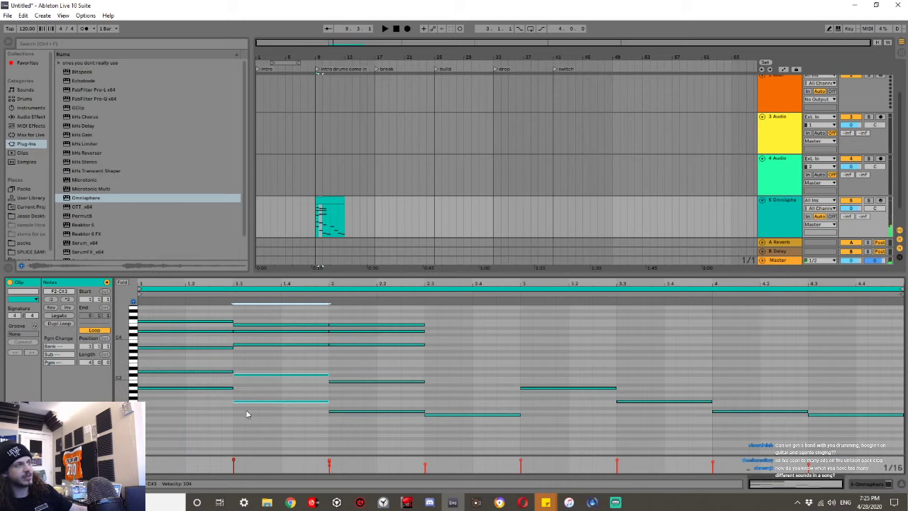
drag(346, 418, 358, 382)
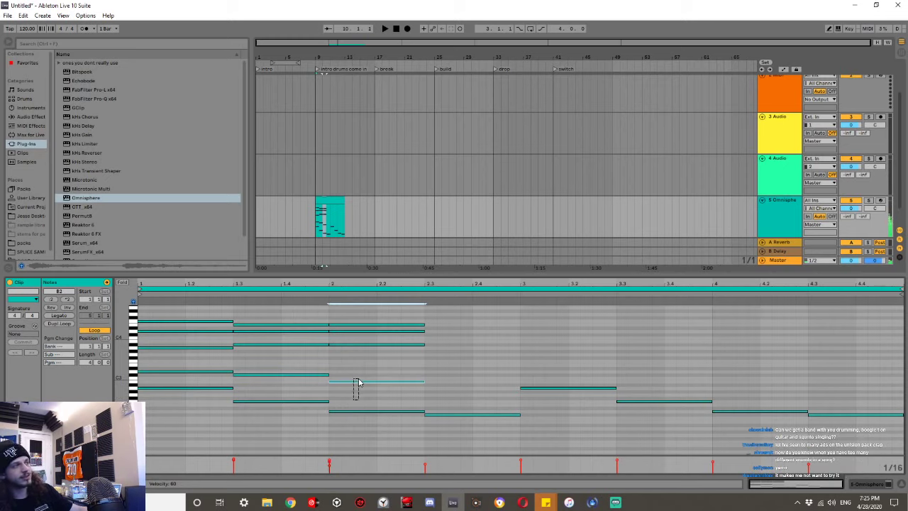
key(Down)
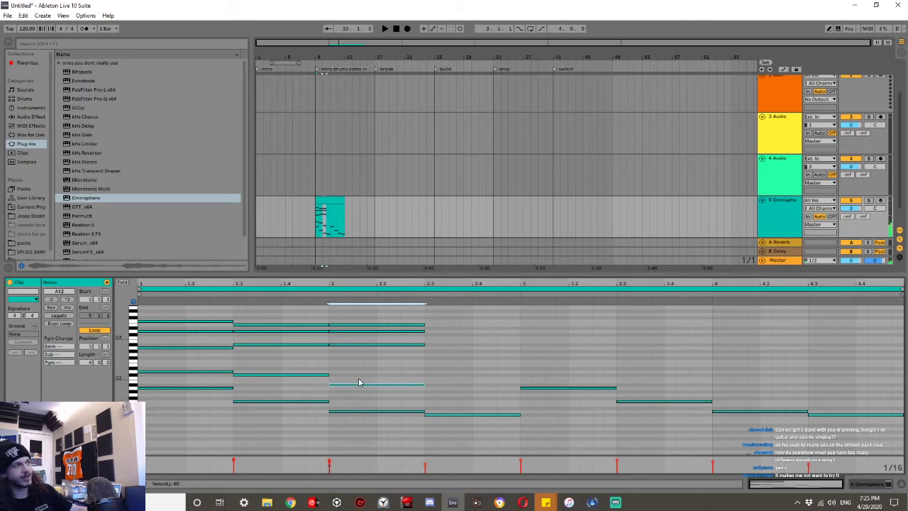
Audition the second and third lowest notes of each chord and lower the third chord's A#3 note to F3.
drag(204, 378, 206, 342)
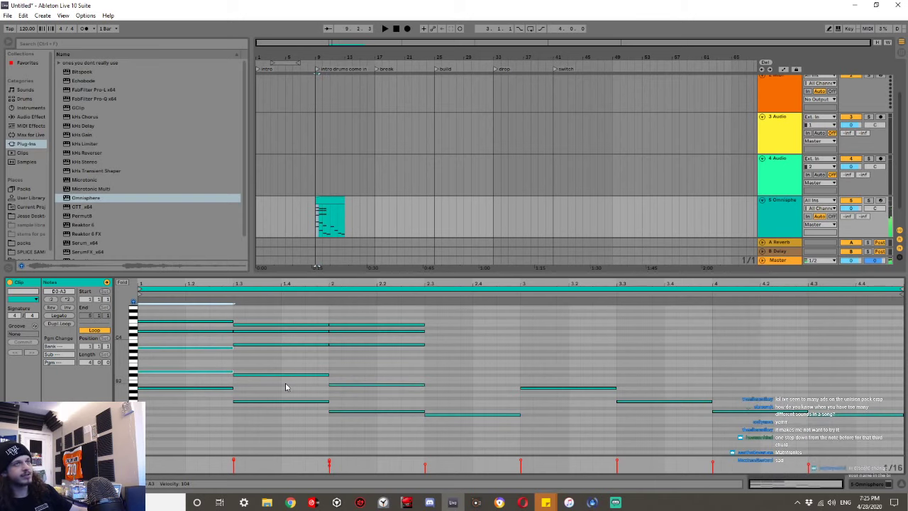
drag(286, 385, 286, 346)
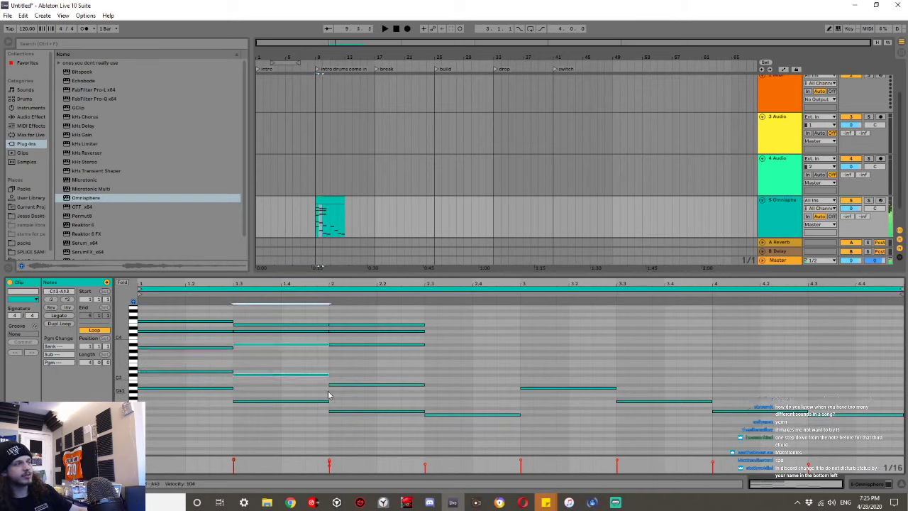
click(366, 383)
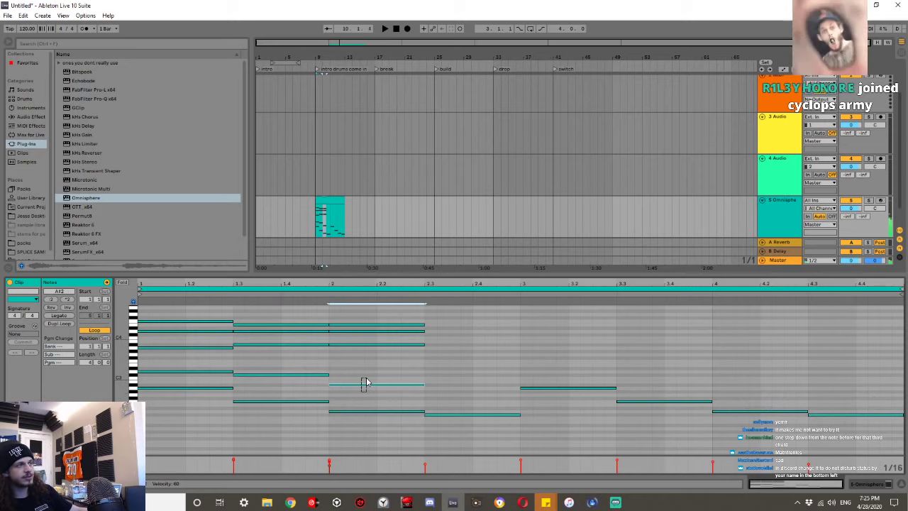
click(367, 346)
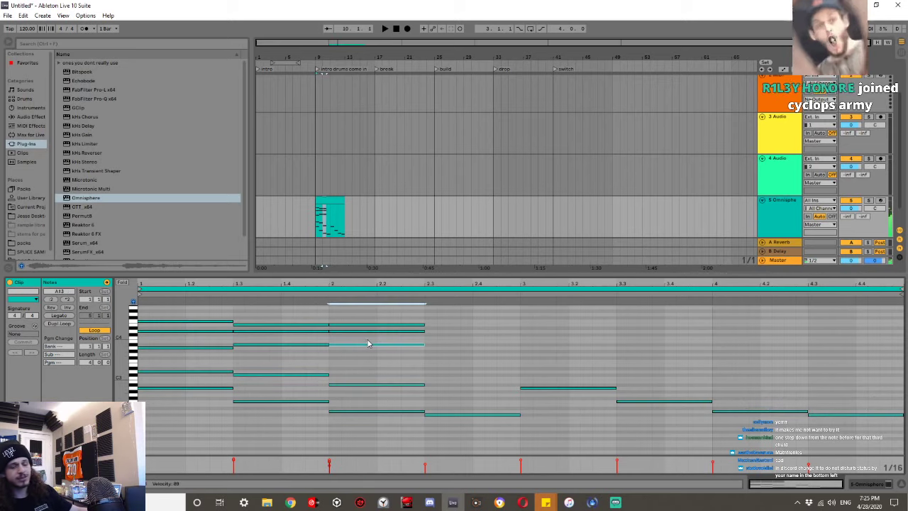
key(Down)
key(Down)
key(Down)
key(Down)
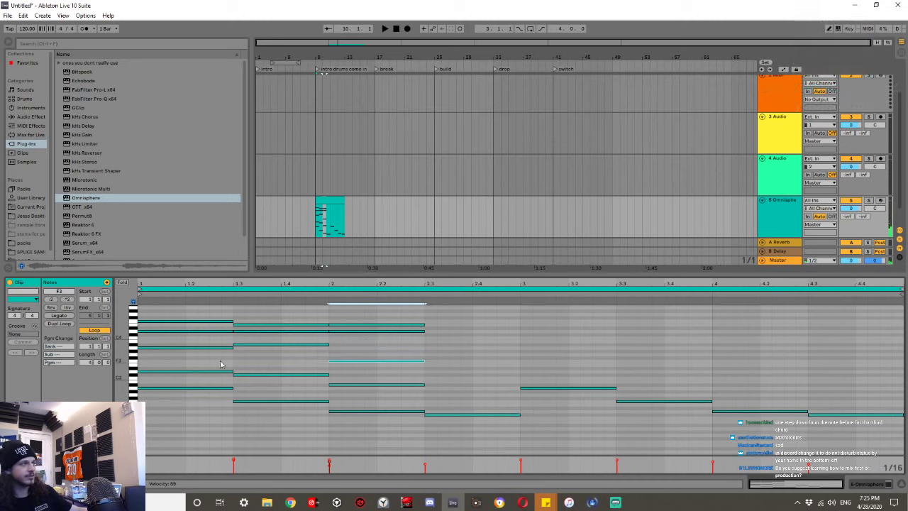
Audition the lower note pairs of the first three chords and add an A2 note above the fourth chord's bass, from 2.3 to 3.
drag(185, 378, 193, 342)
drag(273, 389, 267, 341)
drag(371, 397, 371, 358)
drag(204, 393, 205, 370)
drag(259, 412, 257, 373)
drag(341, 427, 342, 376)
click(446, 420)
click(446, 416)
click(427, 390)
mouse_move(428, 389)
mouse_down()
mouse_move(513, 375)
mouse_move(521, 363)
mouse_up()
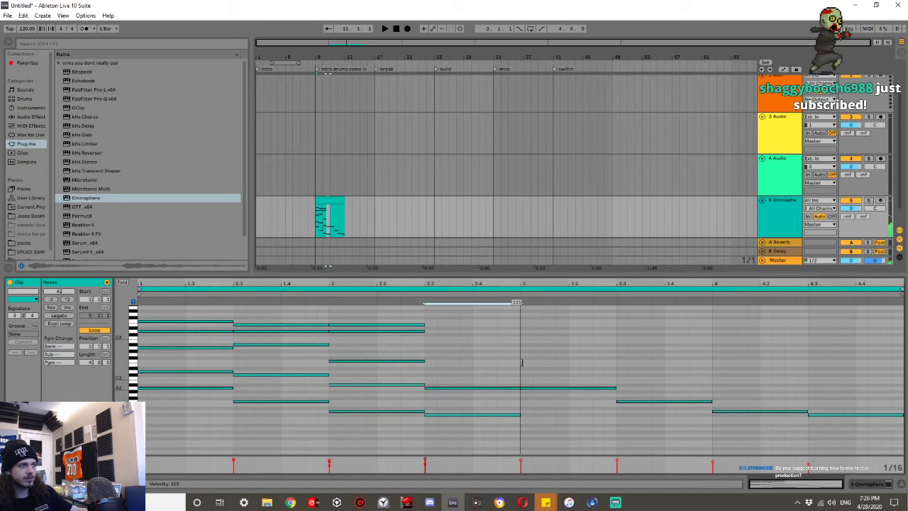
Compare the inner note pairs of the first three chords and add an E3 note to the fourth chord.
click(196, 370)
drag(198, 361, 198, 346)
drag(244, 383, 255, 341)
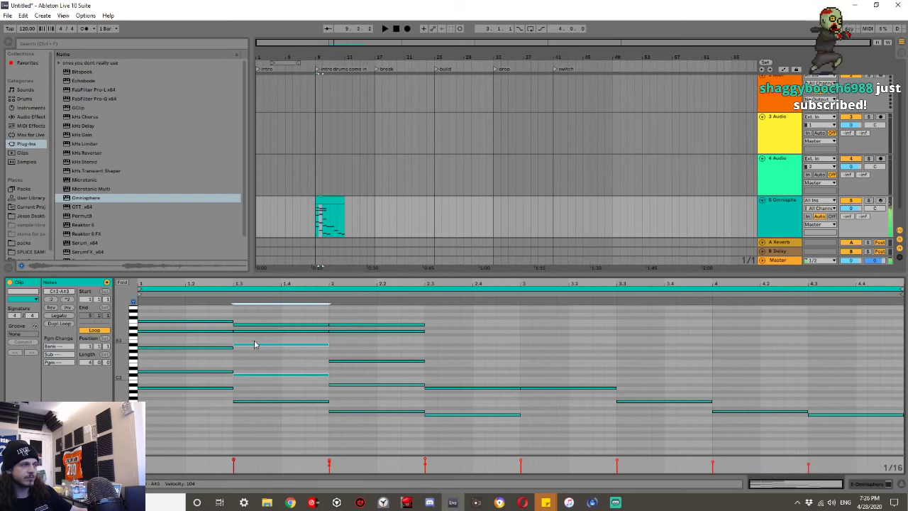
drag(340, 395, 347, 354)
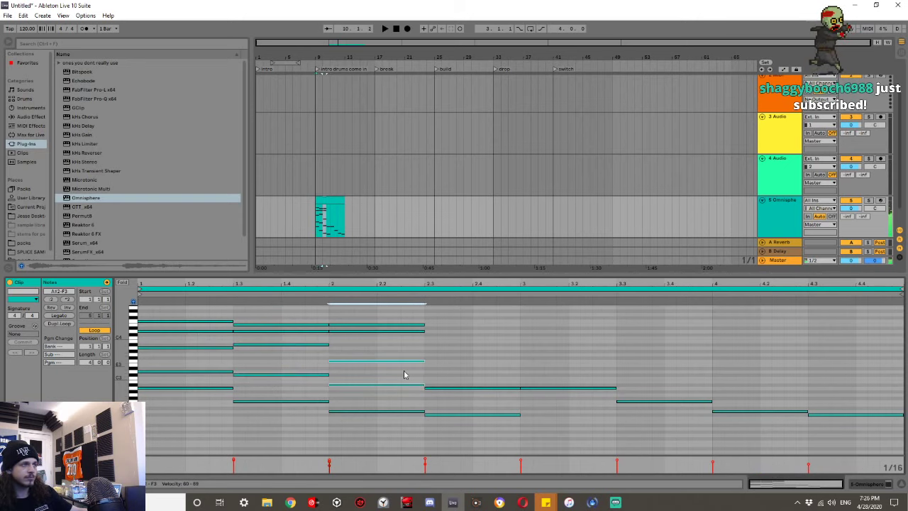
drag(452, 403, 519, 364)
double_click(430, 364)
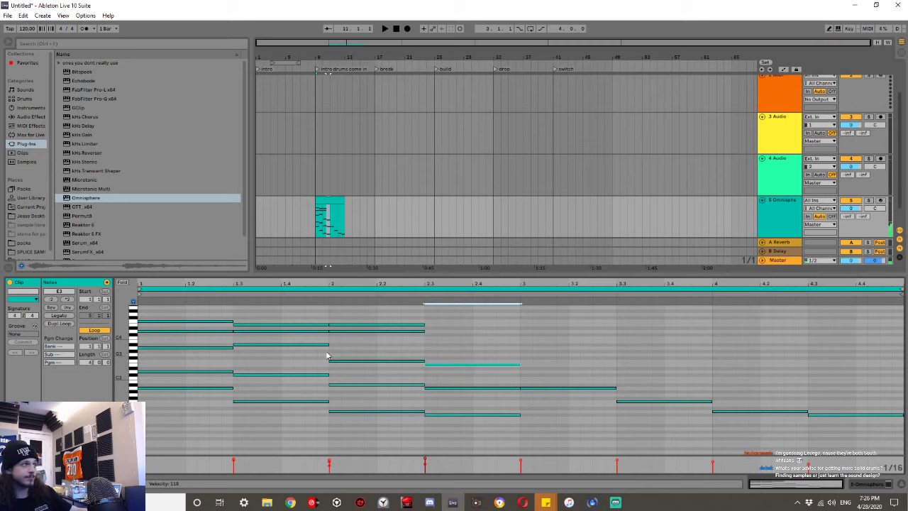
Audition the upper notes of the first three chords.
click(216, 325)
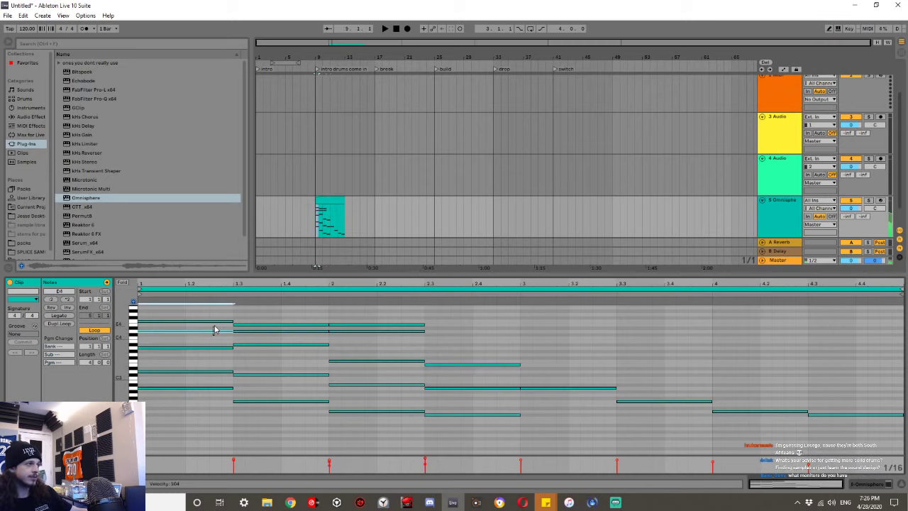
click(250, 328)
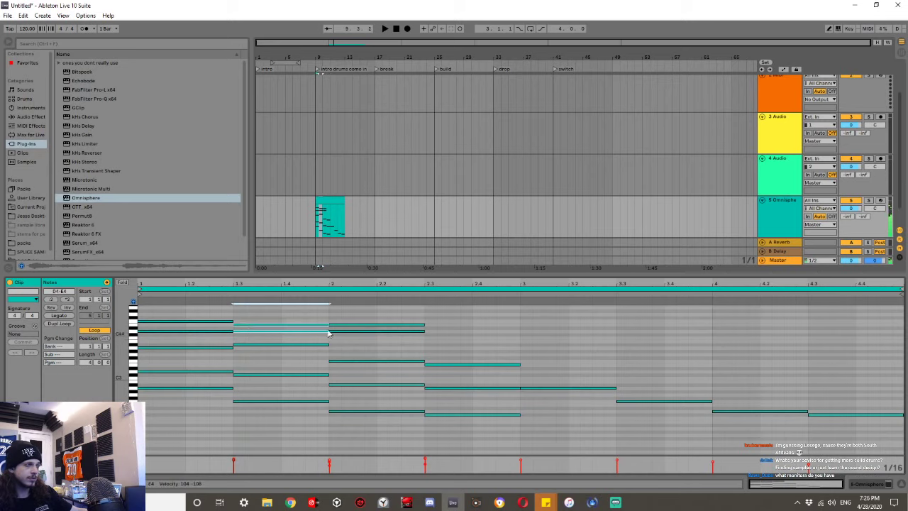
click(361, 332)
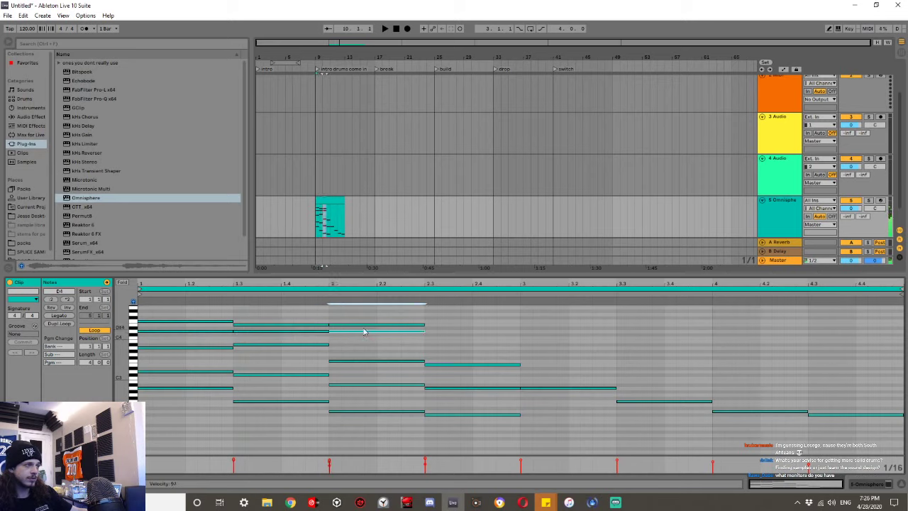
Remove the third chord's top E4 note and play the progression back.
click(364, 326)
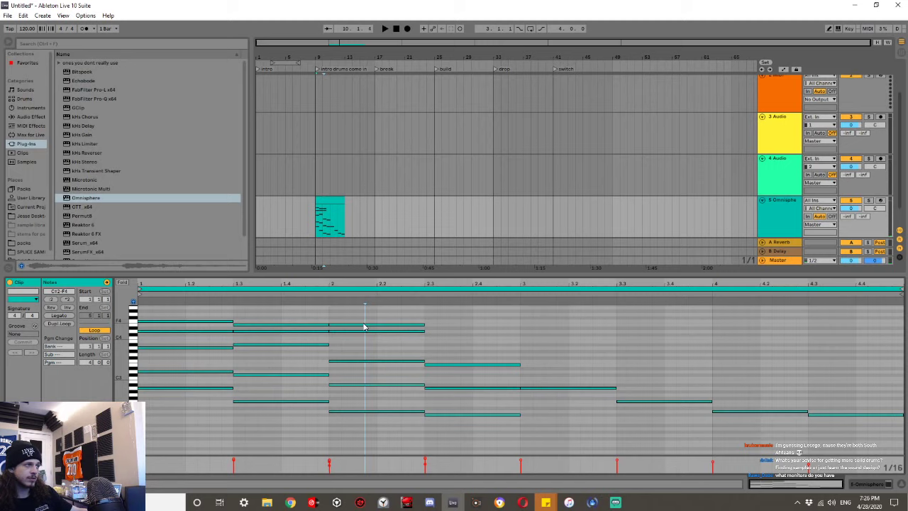
double_click(364, 327)
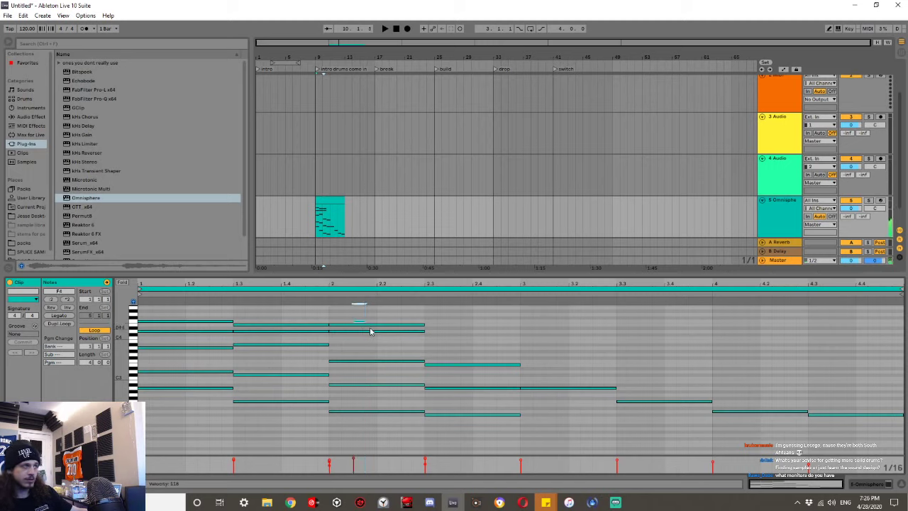
mouse_move(360, 321)
mouse_down()
mouse_move(339, 327)
mouse_move(357, 327)
mouse_up()
key(Delete)
key(space)
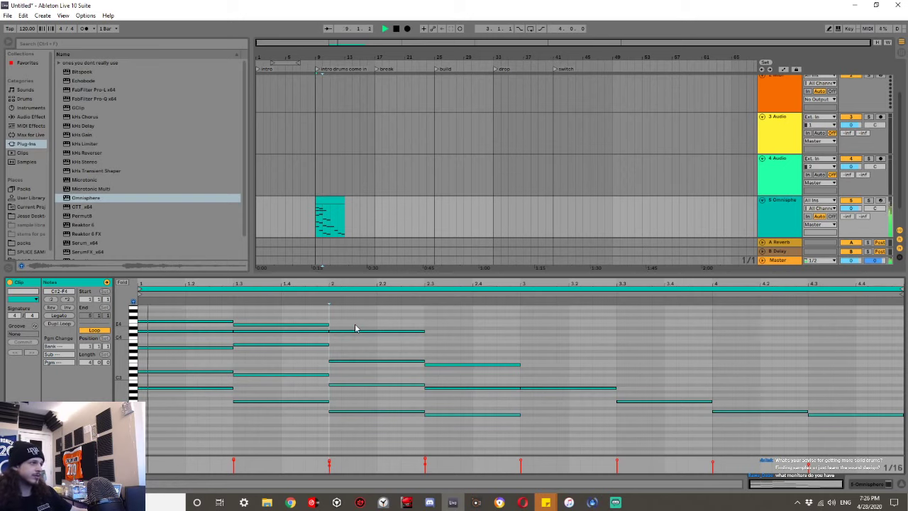
key(space)
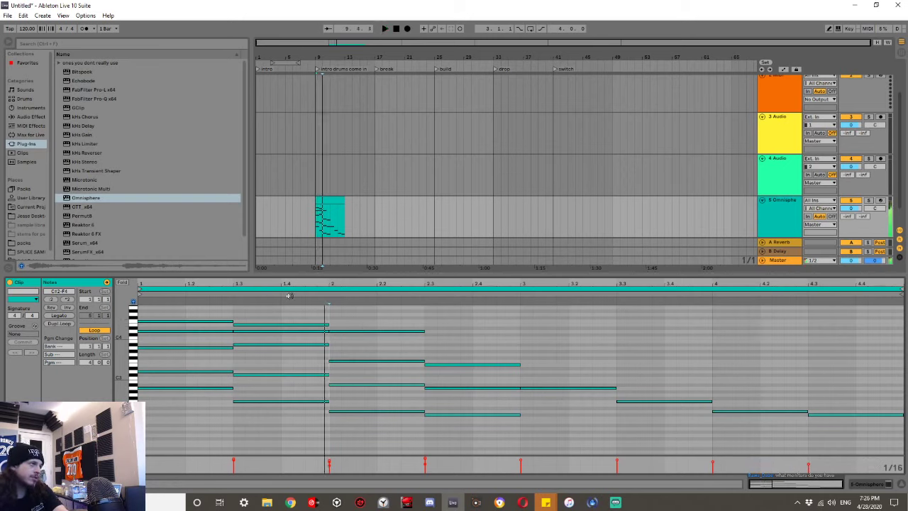
Set the song tempo to 150 BPM and play the progression at the new speed.
click(25, 29)
text(150)
key(Return)
key(space)
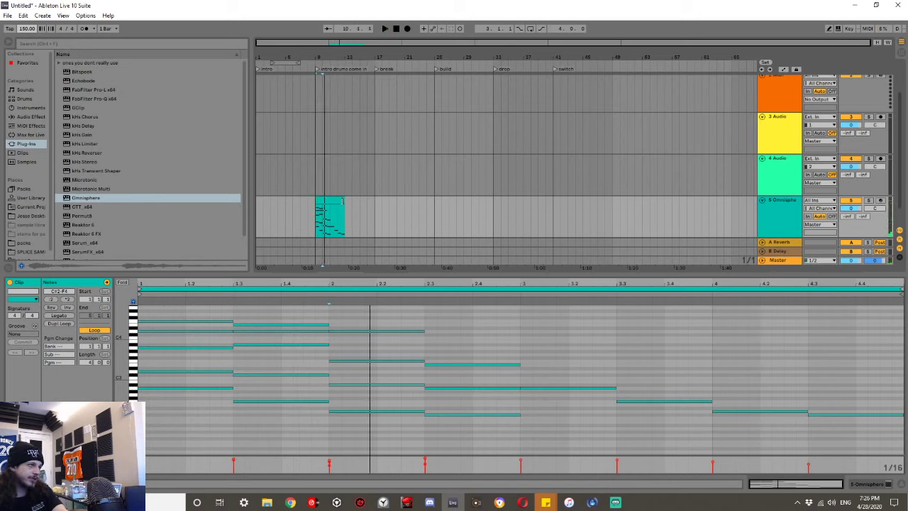
key(space)
Extend the Omnisphere clip to bar 17 as one consolidated clip and stretch all its notes to double length.
drag(343, 202, 375, 201)
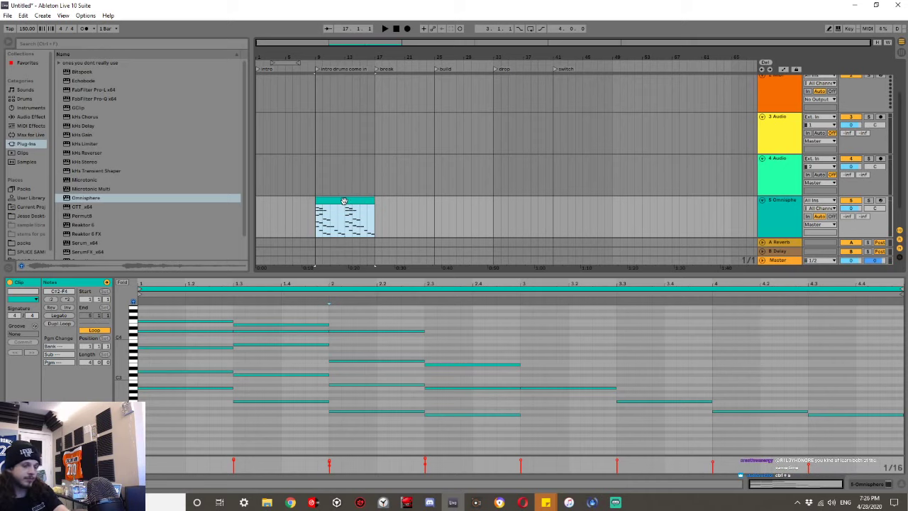
key(ctrl+j)
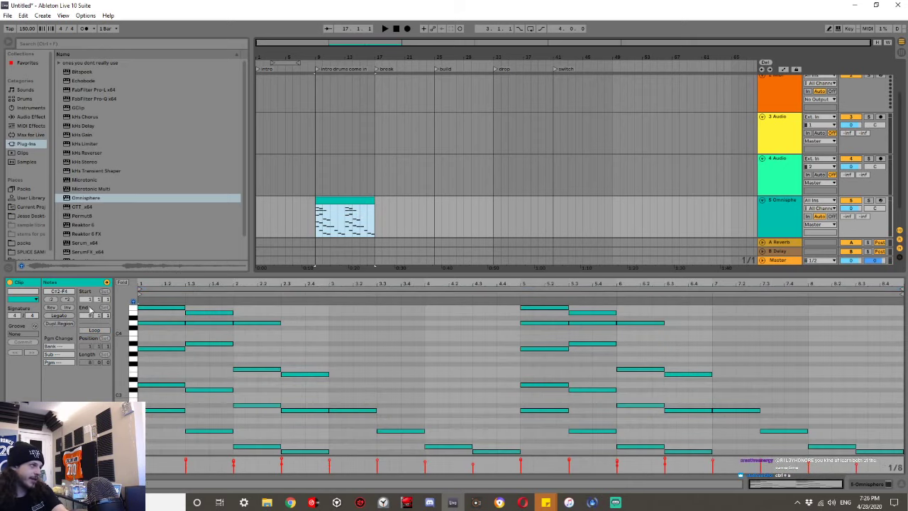
key(ctrl+a)
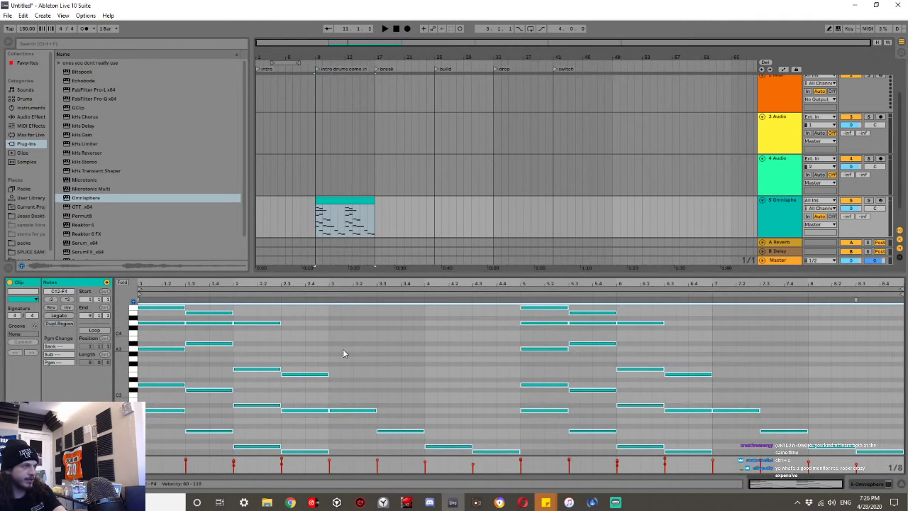
click(67, 299)
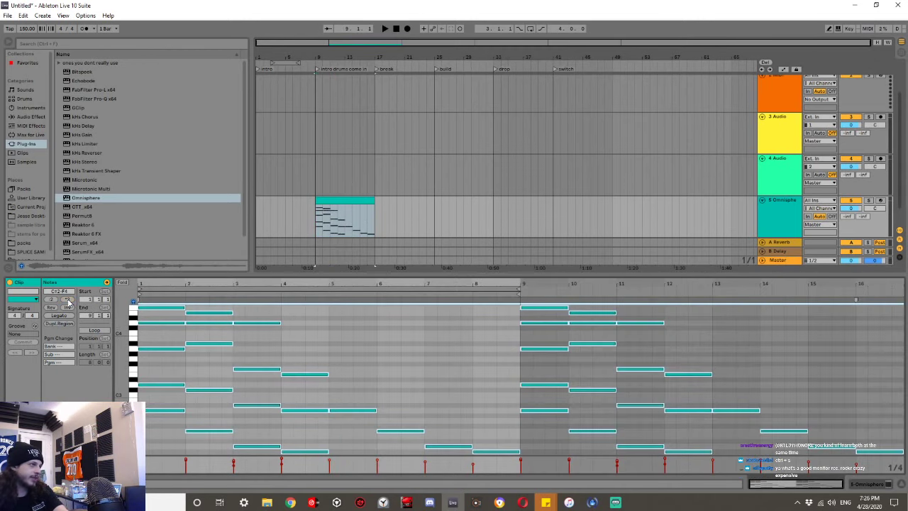
Play the stretched progression and enlarge the MIDI note editor.
click(348, 201)
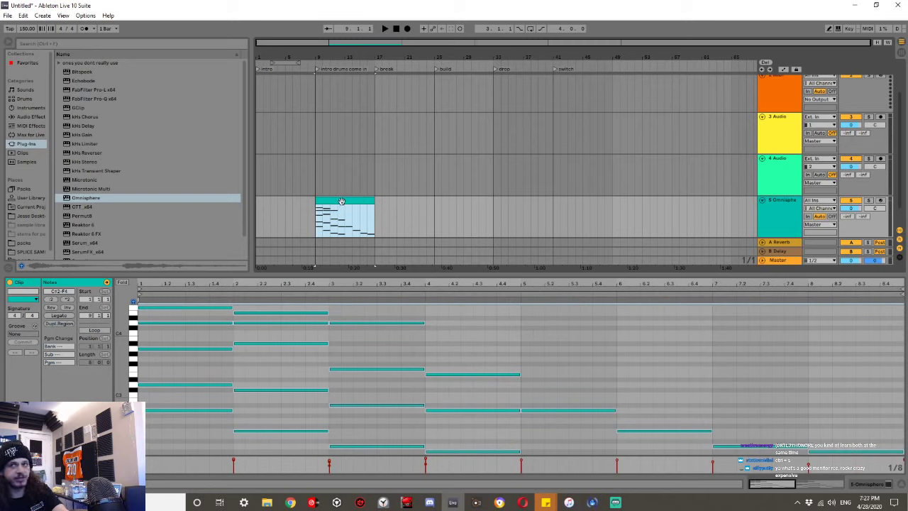
key(space)
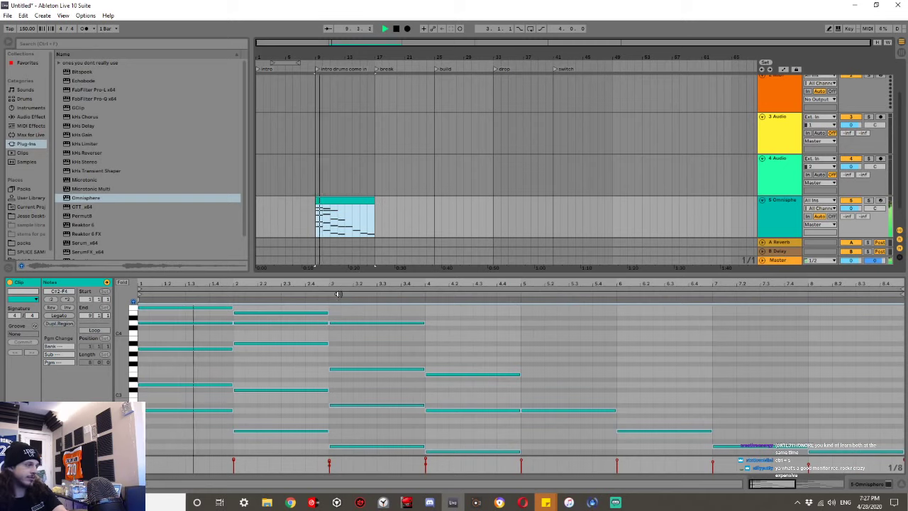
key(space)
drag(353, 277, 354, 221)
scroll(336, 308, up, 1)
key(space)
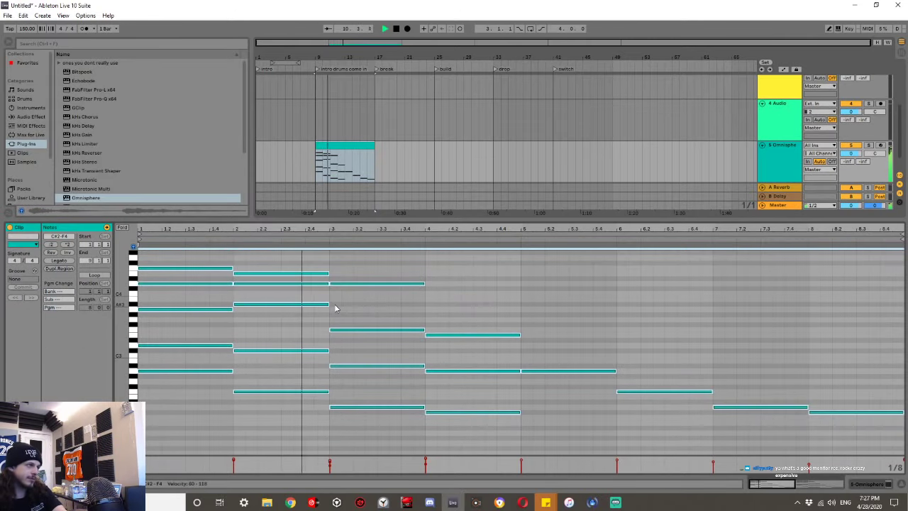
key(space)
Add an F4 note on top of the third chord, spanning bar 3 to 4, and play it back.
double_click(336, 290)
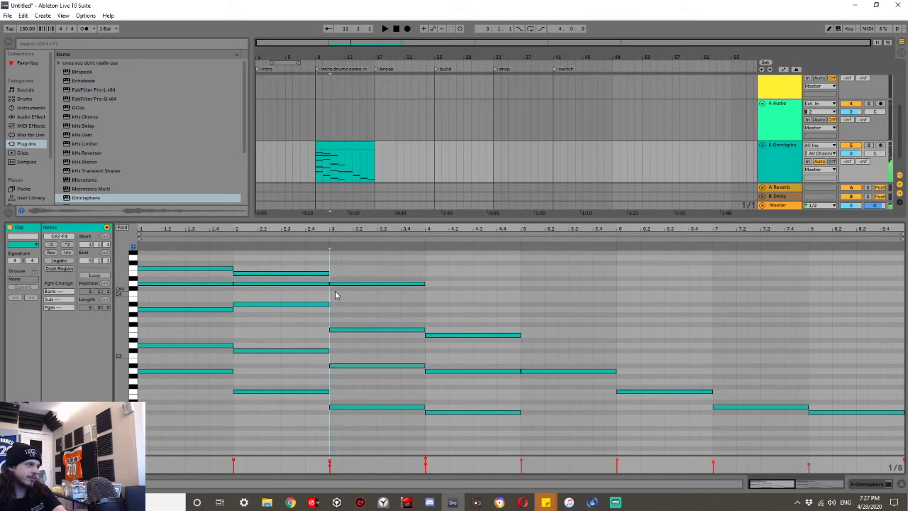
drag(341, 288, 423, 286)
key(Up)
key(Up)
key(Up)
key(Up)
key(space)
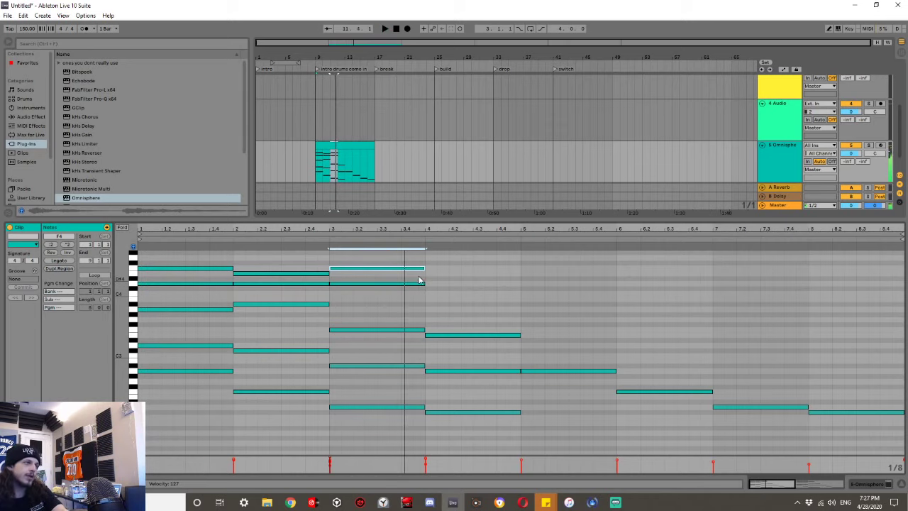
Add an E4 note to the fourth chord, spanning bar 4 to 5, and play it back.
click(431, 274)
drag(430, 274, 520, 274)
key(space)
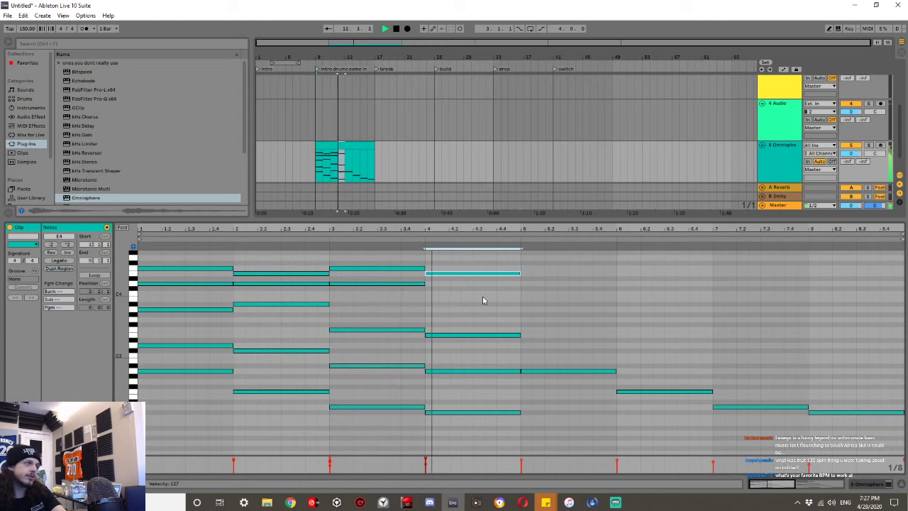
Audition the middle note of each of the four chords: A3, A#3, F3 and E3.
click(227, 309)
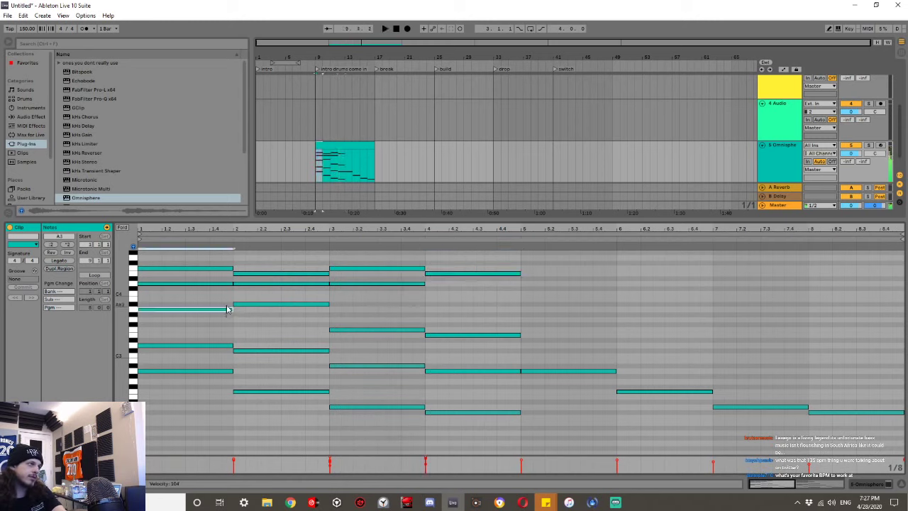
click(268, 304)
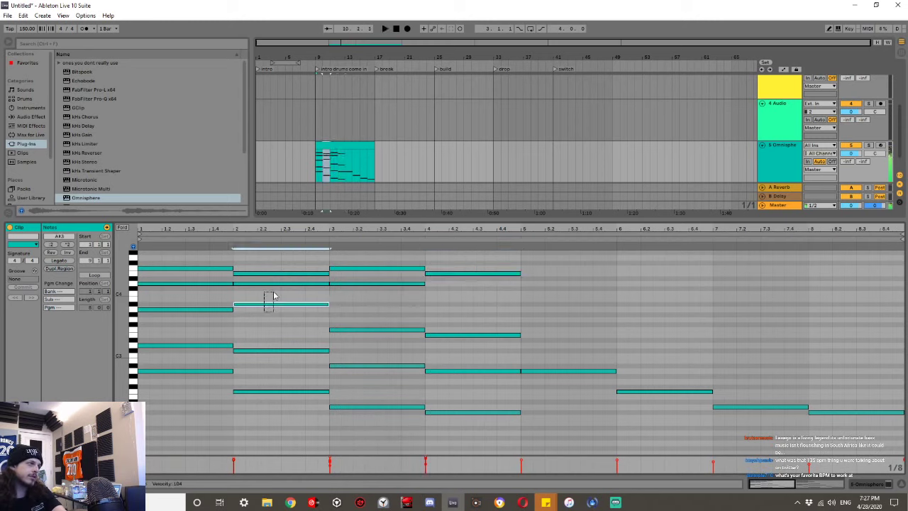
click(367, 329)
click(461, 334)
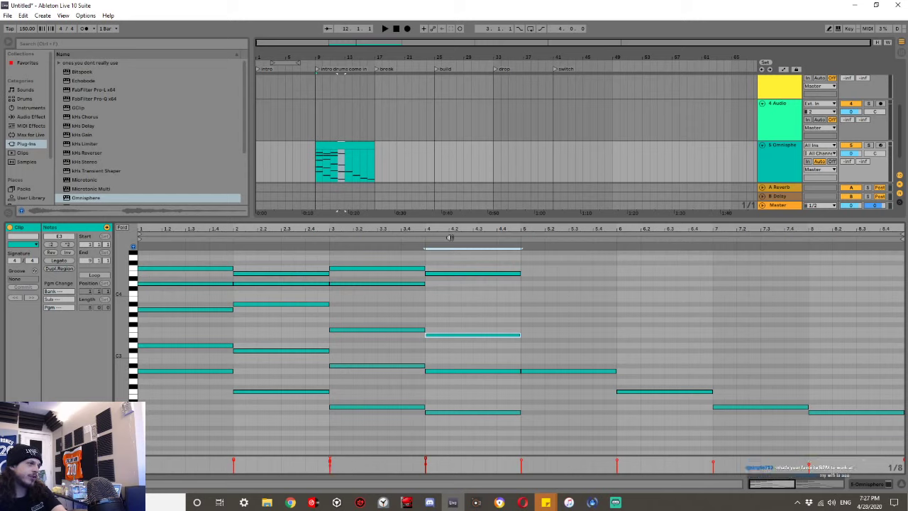
Add a C#4 note below the fourth chord's top note, spanning bar 4 to 5.
drag(370, 275, 515, 284)
click(379, 284)
click(430, 283)
key(Down)
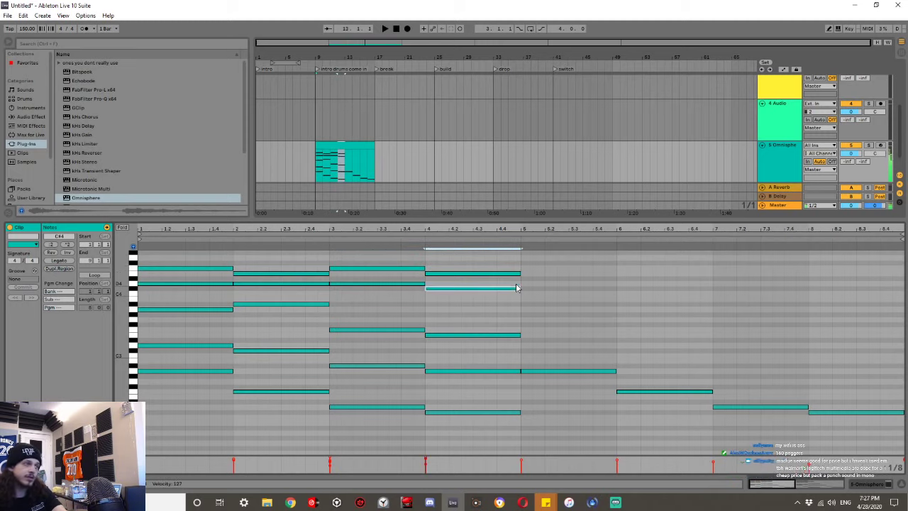
Audition the upper note pairs of the four chords and play the progression back.
click(186, 286)
drag(223, 284, 219, 268)
click(252, 284)
drag(395, 298, 400, 255)
click(469, 289)
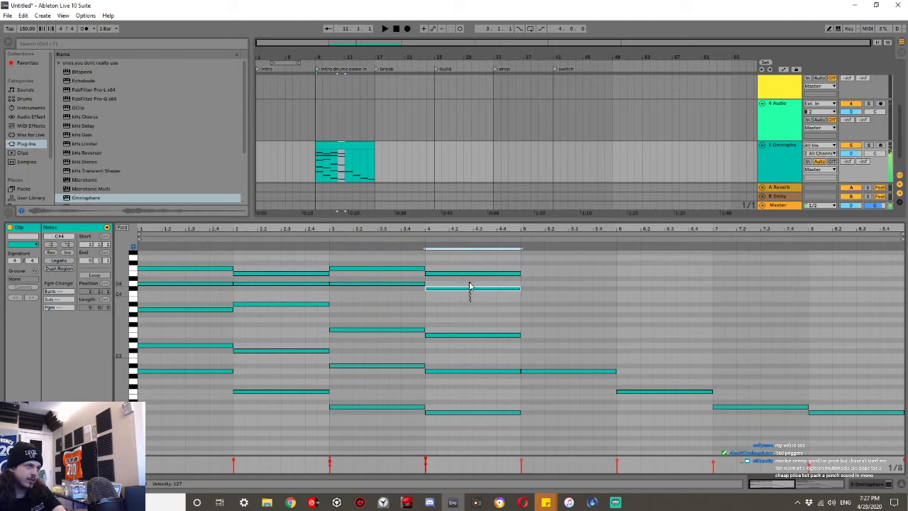
drag(469, 287, 469, 256)
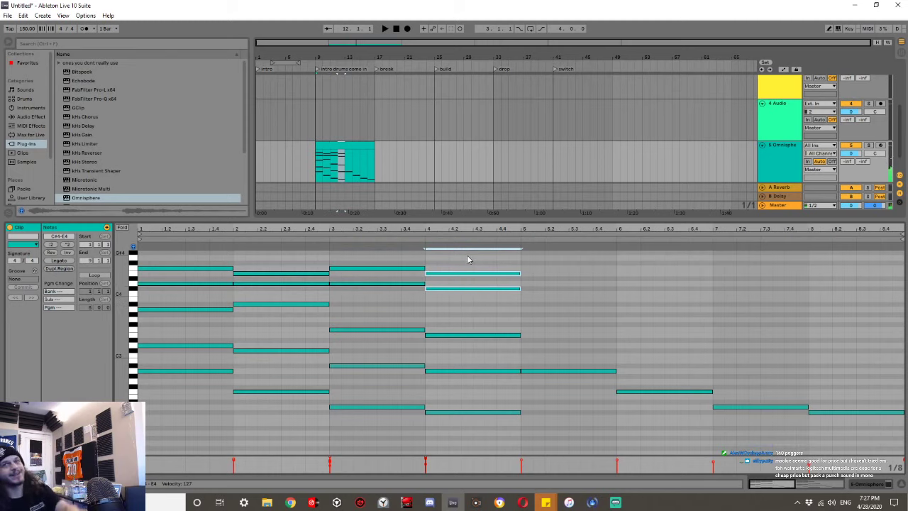
key(space)
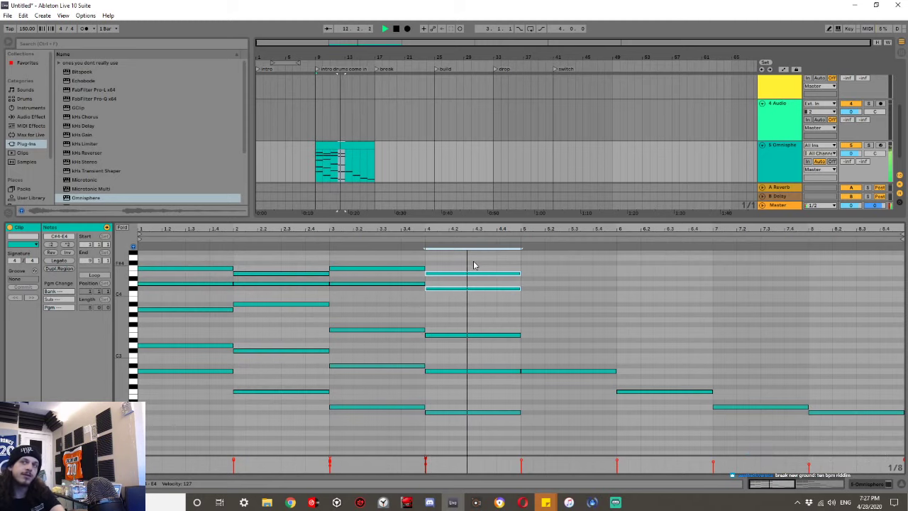
key(space)
Repeat the four-bar chord progression over the second half of the clip up to bar 17, keeping one consolidated clip.
drag(347, 169, 315, 146)
click(327, 144)
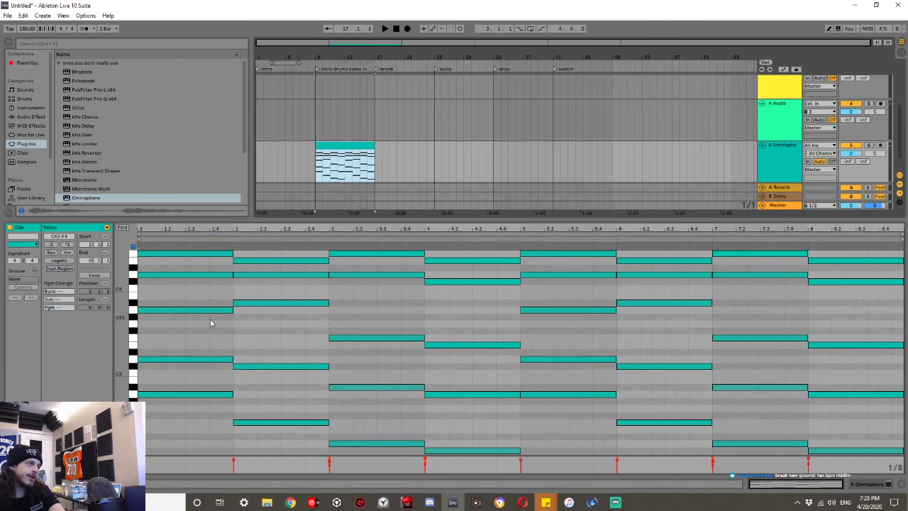
drag(122, 321, 286, 344)
key(space)
Audition each of the first four full chords in turn.
drag(182, 383, 193, 271)
drag(278, 383, 277, 275)
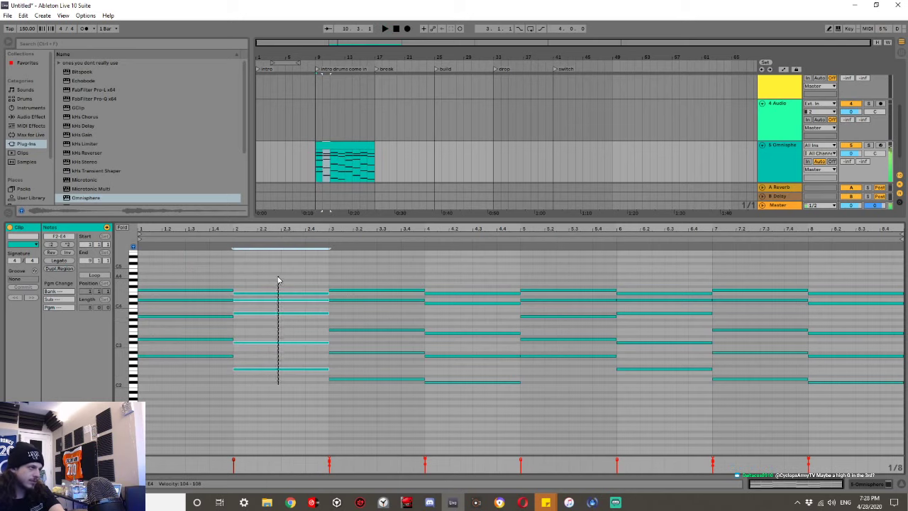
drag(376, 393, 377, 282)
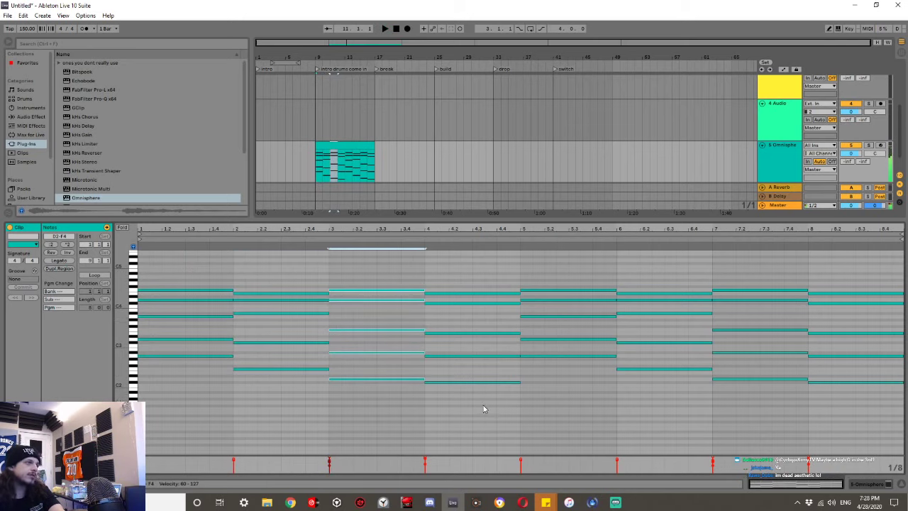
mouse_move(485, 406)
mouse_down()
mouse_move(482, 284)
mouse_move(520, 289)
mouse_up()
Add an A4 note on top of the fourth chord, spanning bar 4 to 5, and audition the first four chords again.
double_click(432, 283)
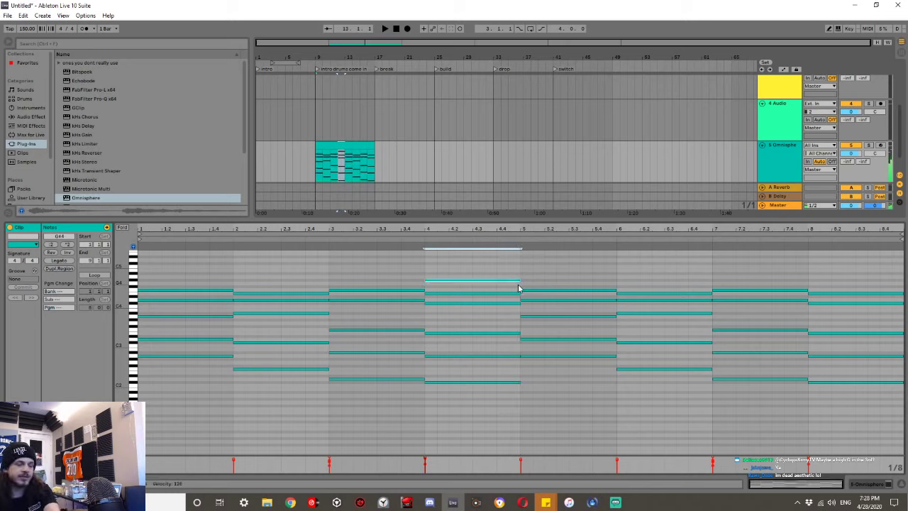
drag(429, 280, 429, 276)
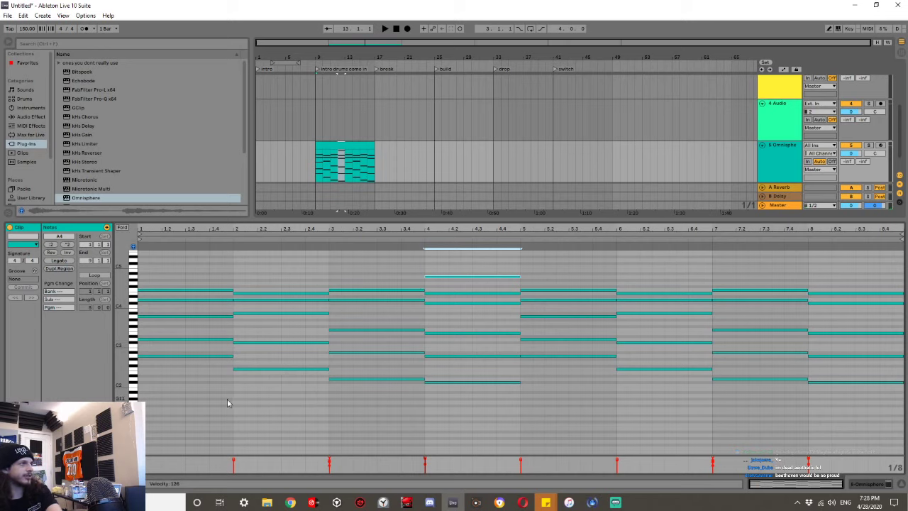
drag(206, 390, 186, 270)
click(289, 248)
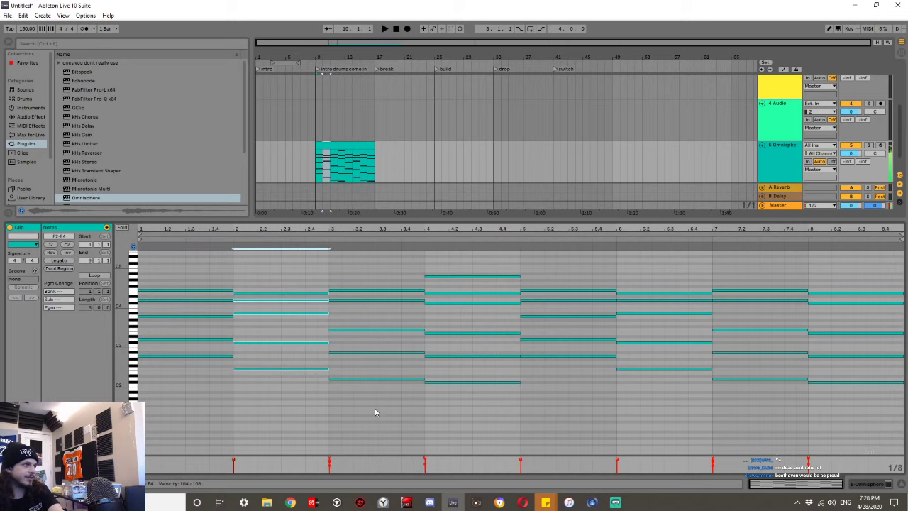
click(379, 247)
click(440, 248)
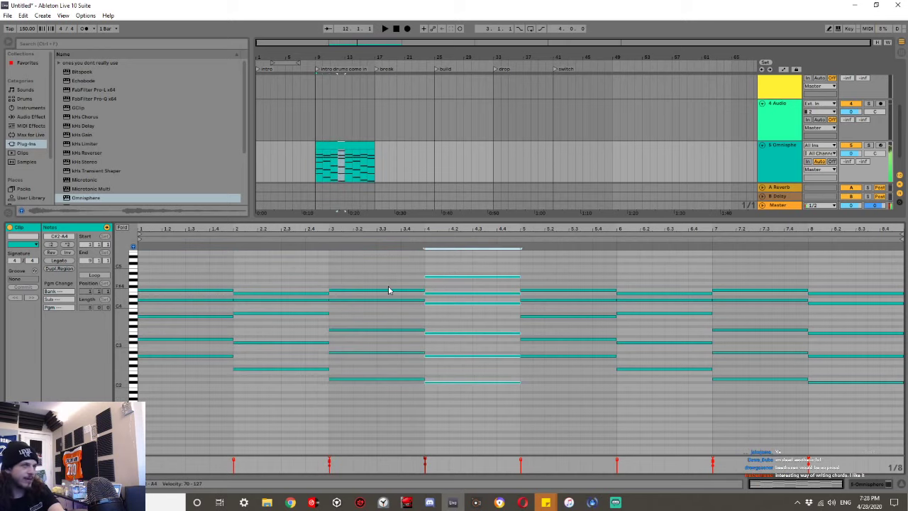
Play the clip back and add a D5 note above the fifth chord, spanning bar 5 to 6.
click(350, 147)
key(space)
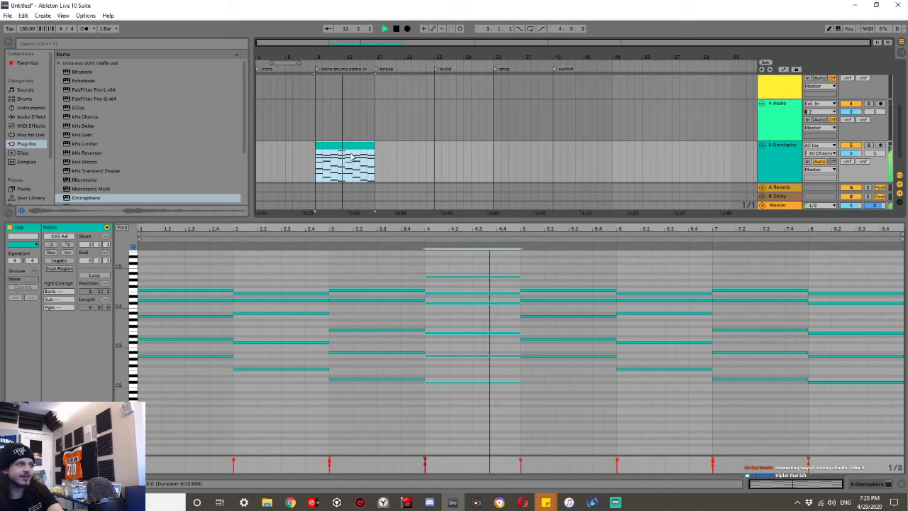
key(space)
double_click(526, 263)
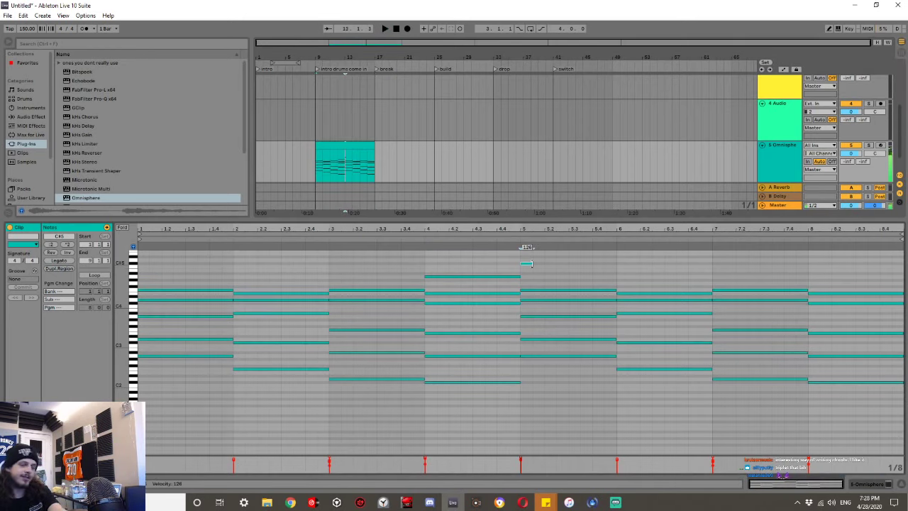
key(Up)
drag(531, 259, 619, 258)
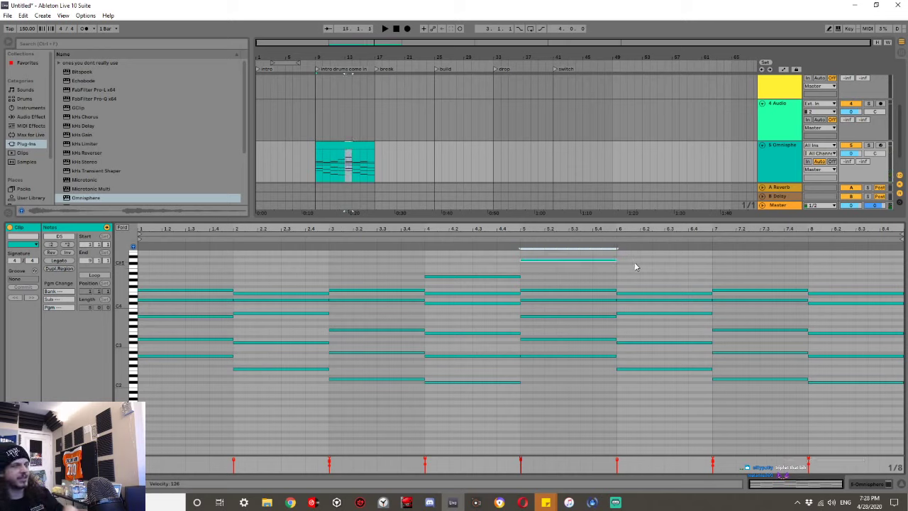
Add one-bar top melody notes above the last three chords: A#4 over bar 6, A4 over bar 7 and A#4 over bar 8.
double_click(620, 267)
drag(627, 267, 712, 266)
key(Down)
key(Down)
drag(719, 278, 856, 292)
double_click(810, 271)
key(Down)
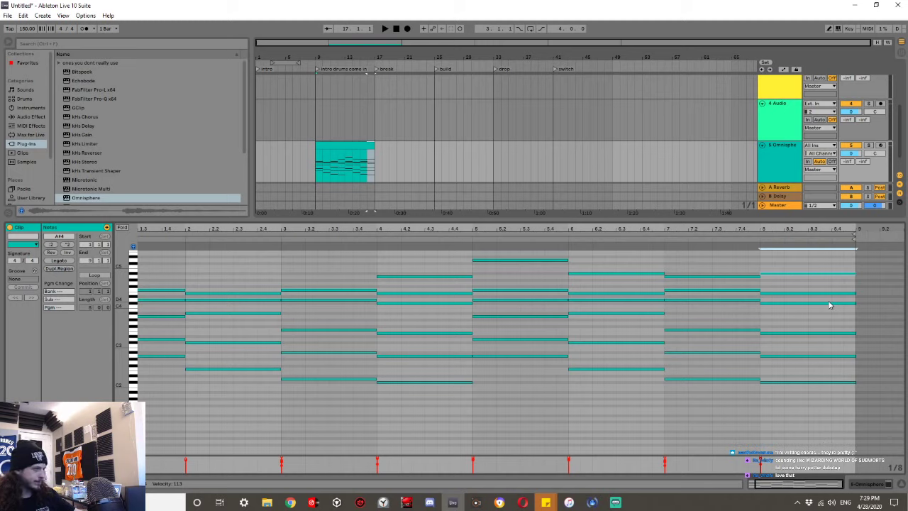
Play the clip's ending and lower the eighth chord's top note to A4, checking it against the neighbouring chords.
key(space)
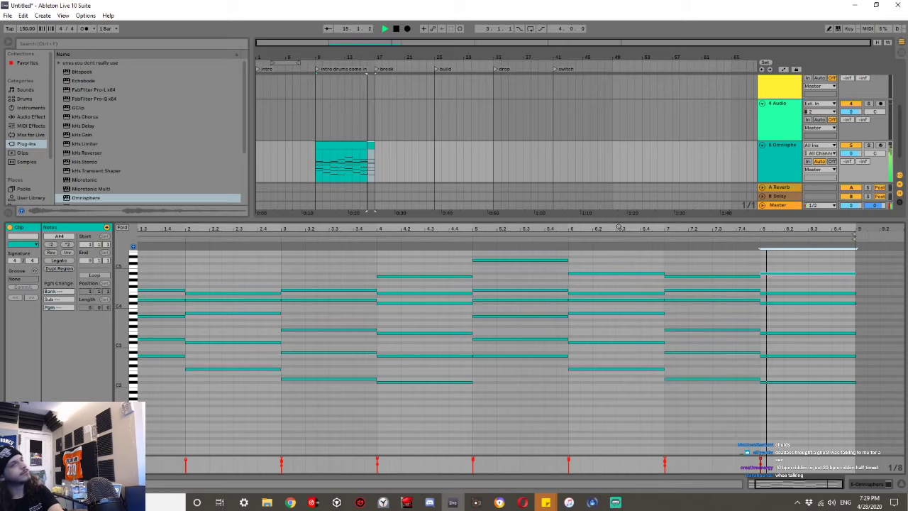
key(space)
key(Down)
key(Down)
key(Down)
key(Down)
key(Down)
key(Up)
key(Up)
key(Up)
key(Up)
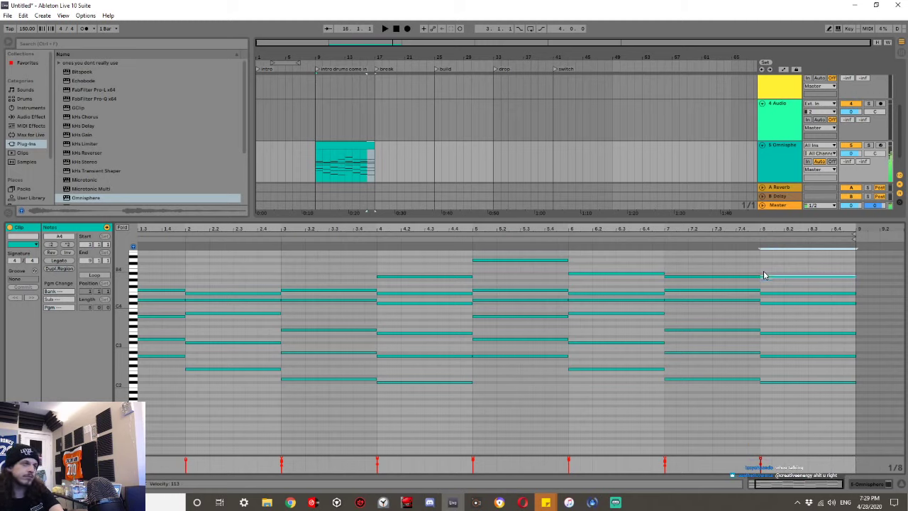
click(630, 371)
click(691, 268)
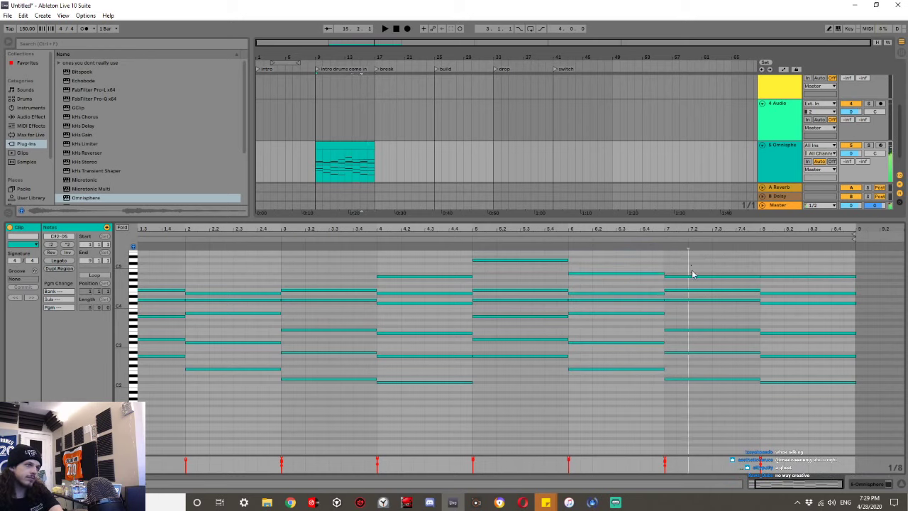
click(804, 259)
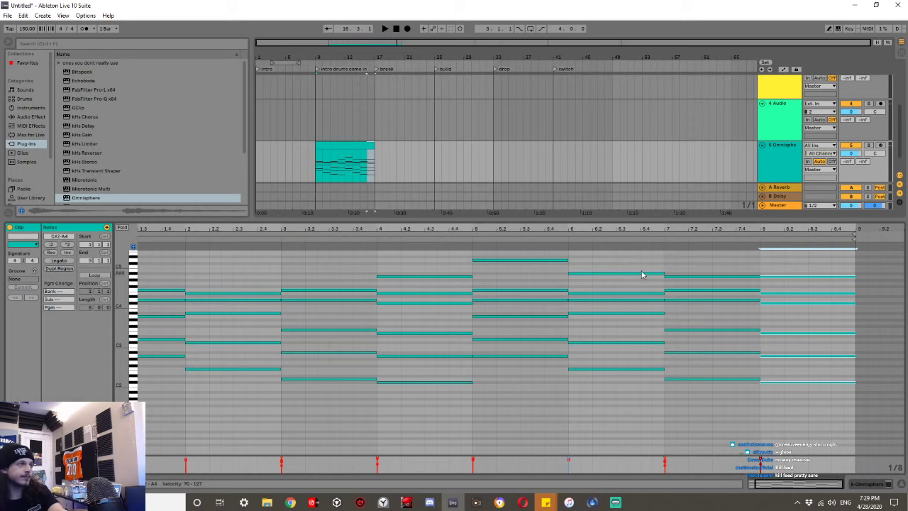
Close the note editor, play the chords from bar 9 and duplicate the Omnisphere track together with its eight-bar clip.
double_click(512, 218)
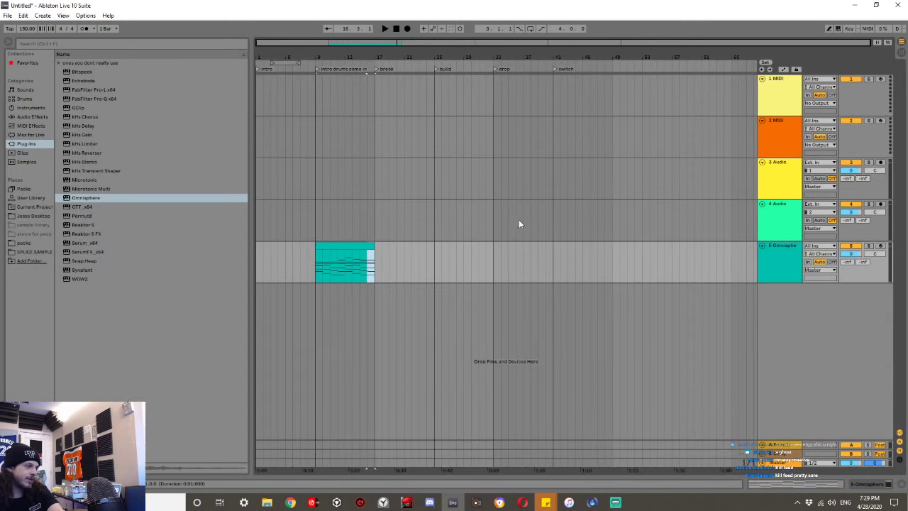
click(318, 259)
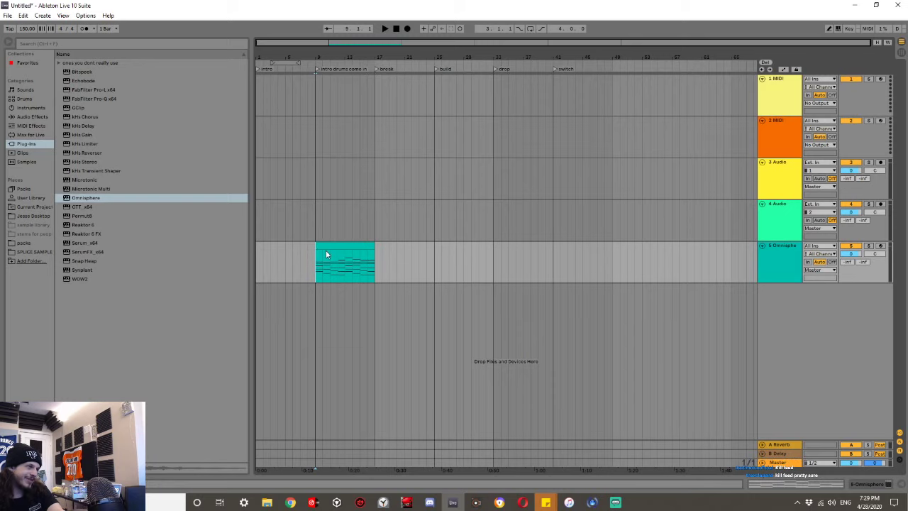
scroll(325, 250, up, 5)
scroll(326, 250, down, 3)
scroll(325, 250, left, 1)
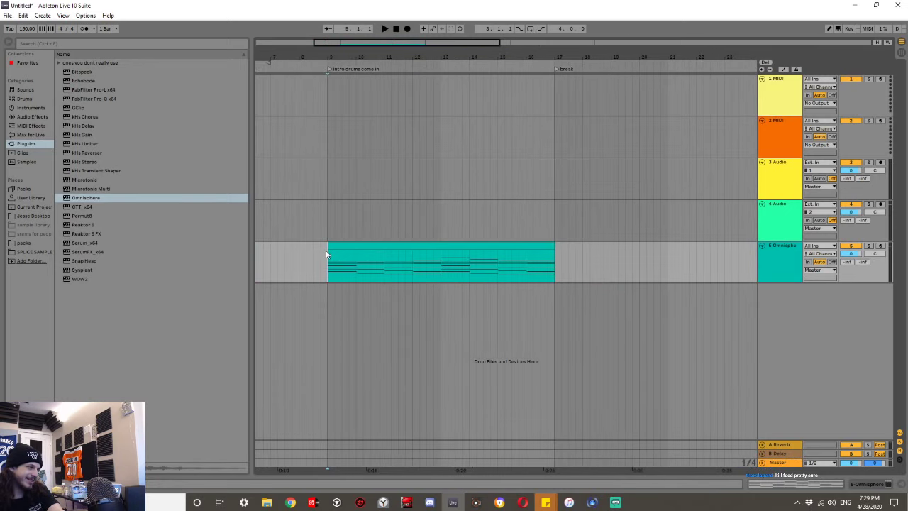
click(792, 261)
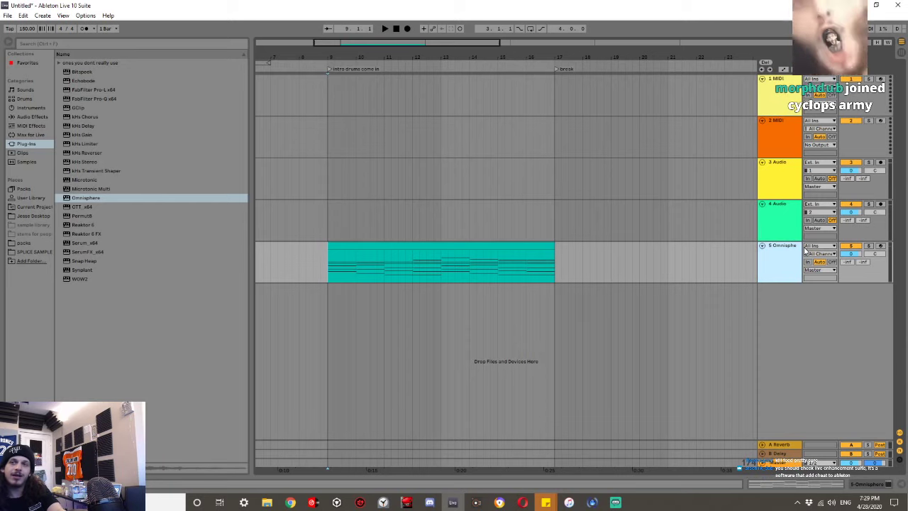
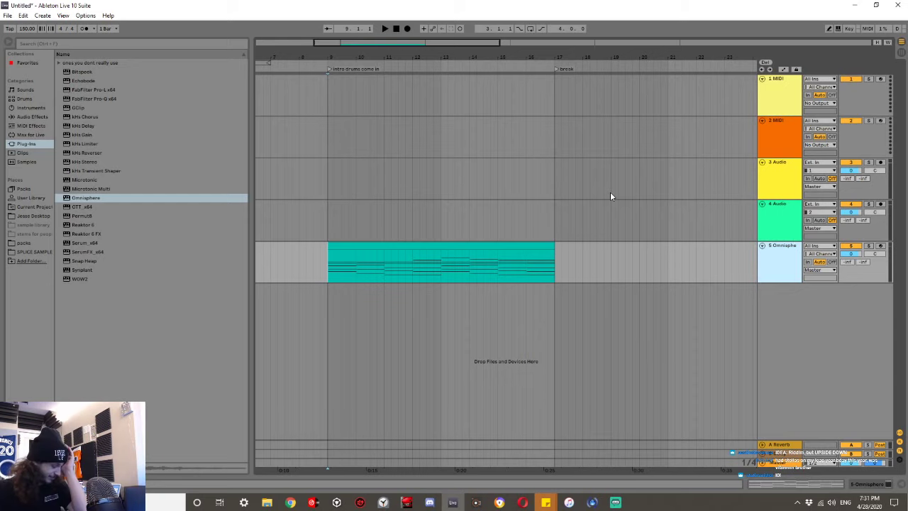
key(space)
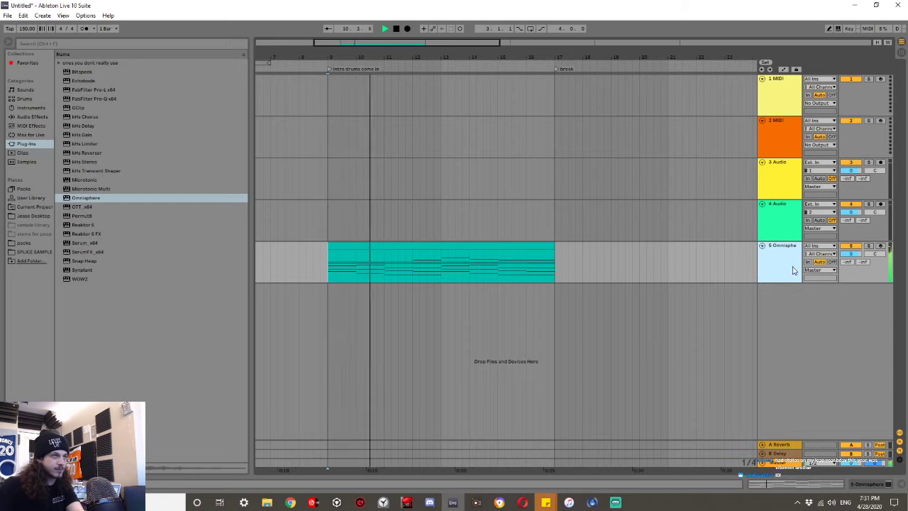
key(ctrl+d)
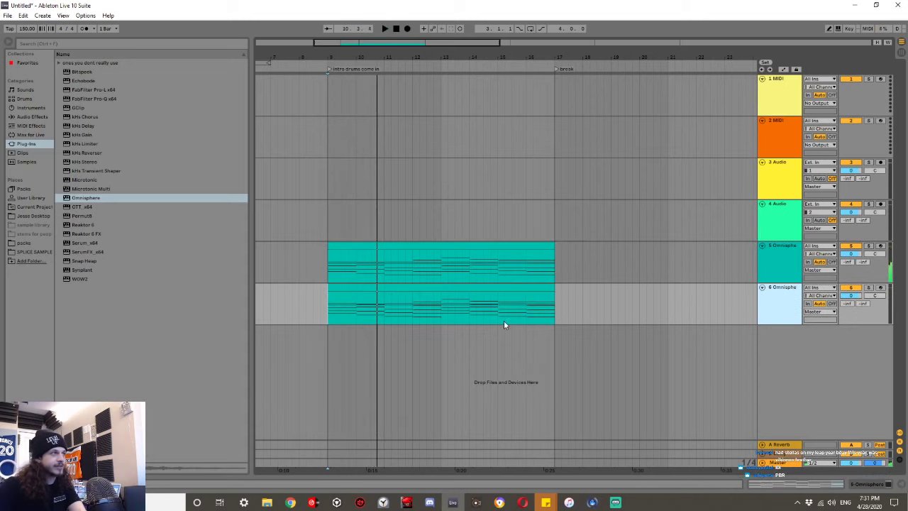
Invert all the notes in the duplicated track's clip.
click(482, 289)
double_click(479, 289)
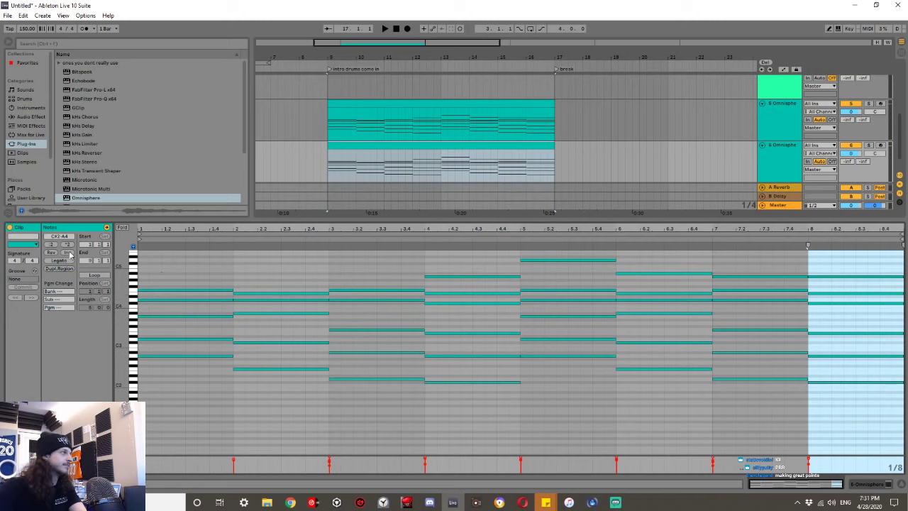
click(151, 267)
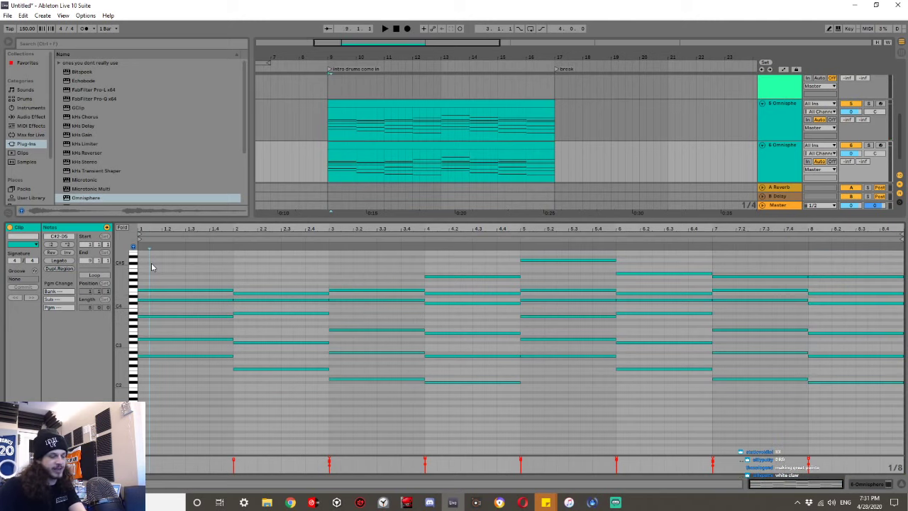
key(ctrl+a)
click(66, 253)
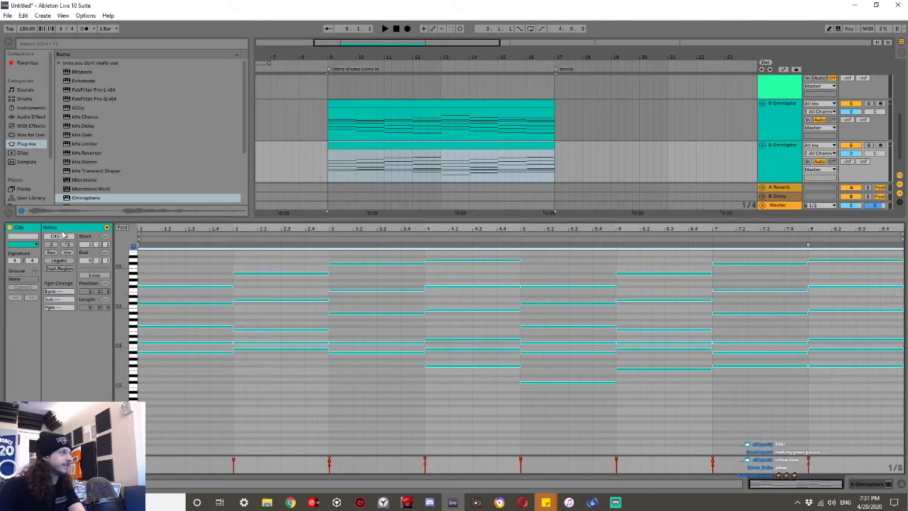
Add the Arpeggiator MIDI effect to the duplicated Omnisphere track and play both tracks from bar 9.
click(29, 126)
click(26, 117)
click(29, 126)
click(83, 57)
click(83, 60)
double_click(78, 126)
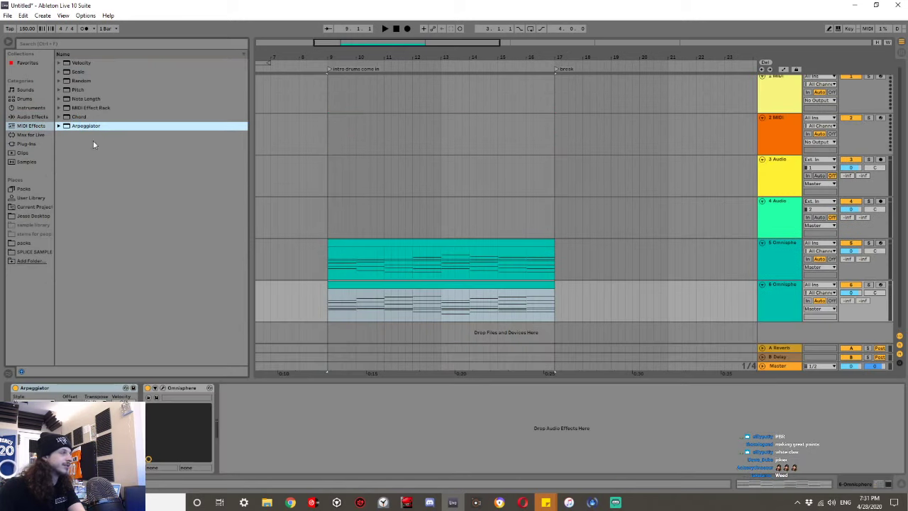
key(space)
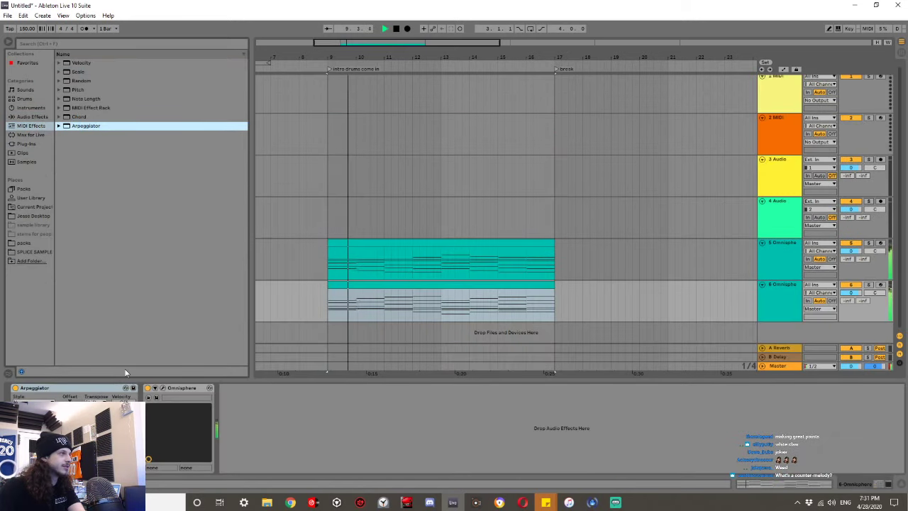
Restore the duplicated clip's original chord shapes by inverting all its notes again.
double_click(340, 285)
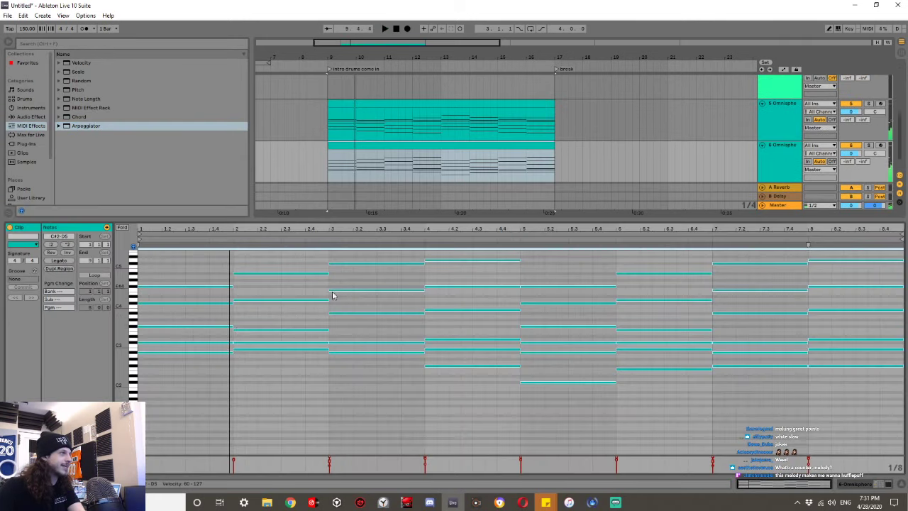
click(71, 253)
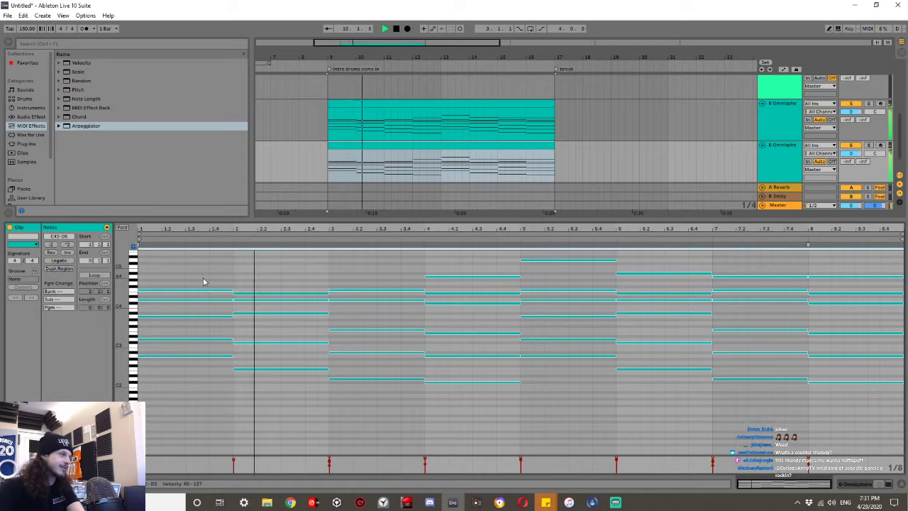
key(shift+Tab)
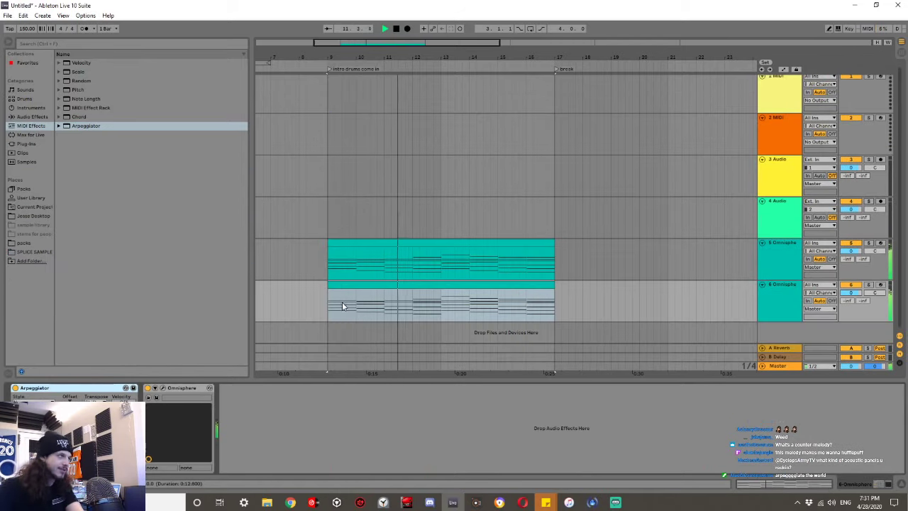
Transpose every note in the arpeggiated clip up one octave while it plays.
double_click(407, 283)
click(365, 396)
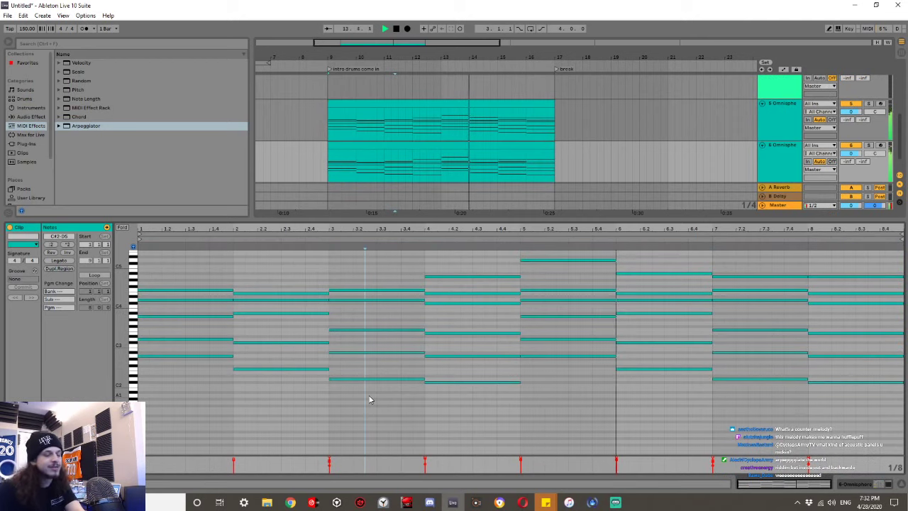
key(ctrl+a)
key(shift+Up)
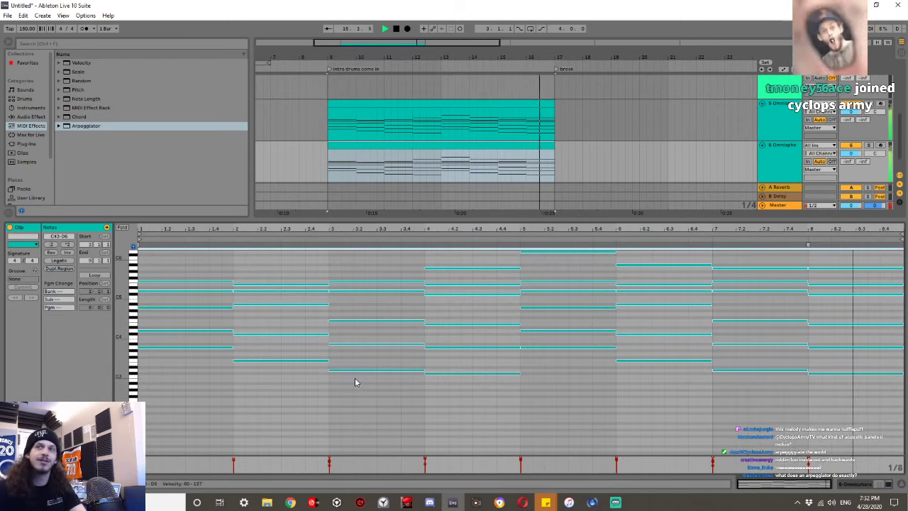
Show the Arpeggiator settings, switch its rate from Sync to Free at 20.0 ms, and play the result.
key(space)
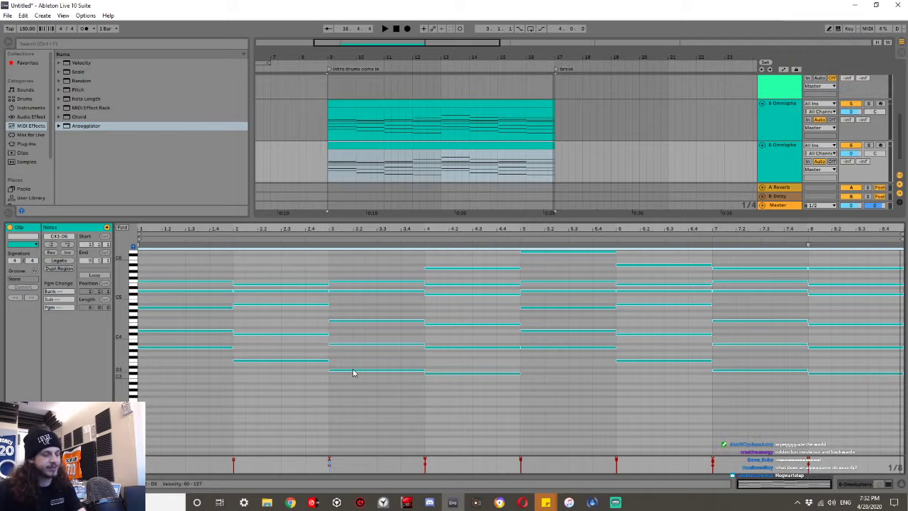
key(Tab)
key(Tab)
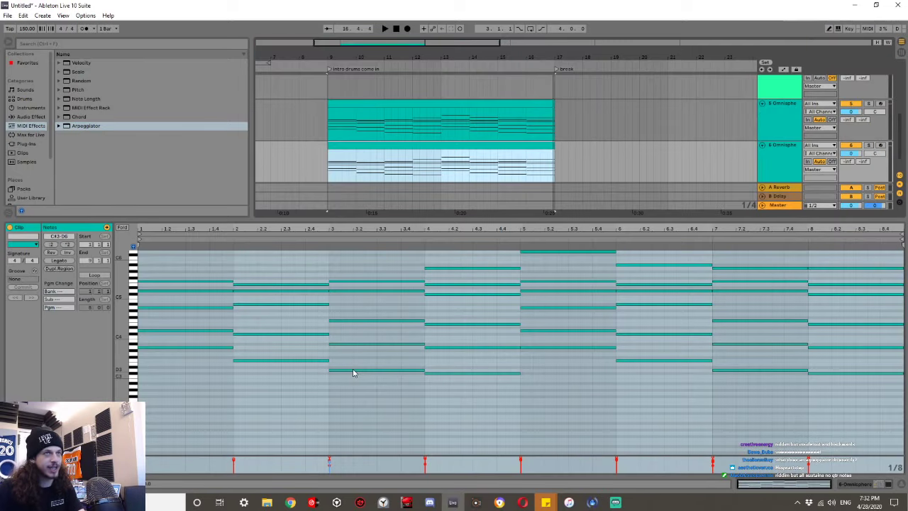
key(shift+Tab)
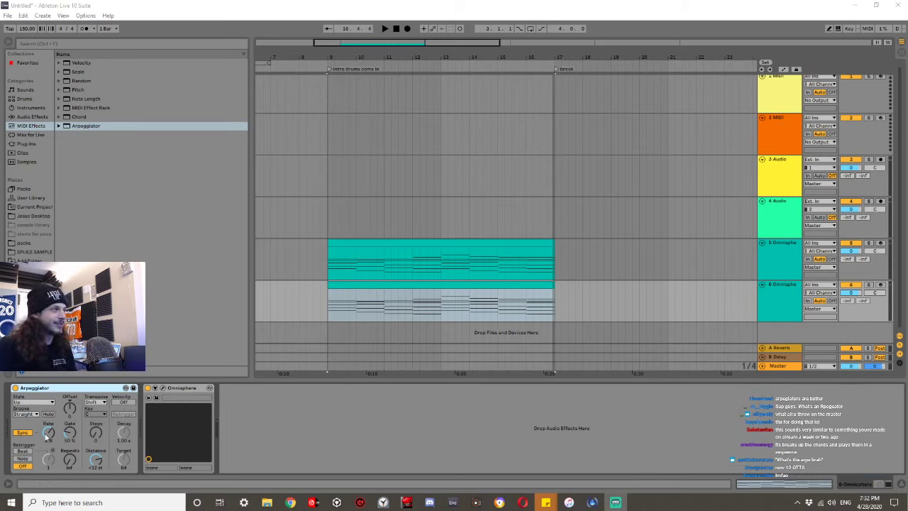
click(27, 432)
key(space)
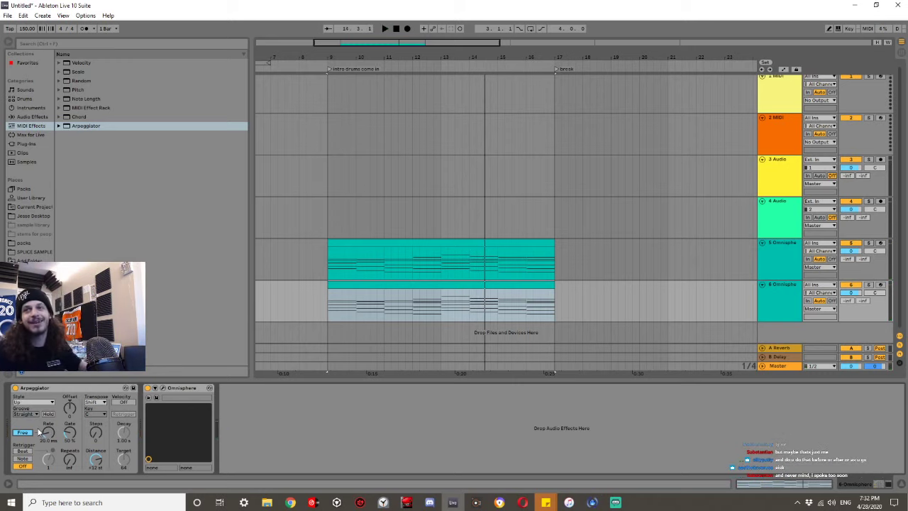
Try slower free Arpeggiator rates during playback, including about 66 ms, and return the rate to 20.0 ms.
key(space)
mouse_move(48, 432)
mouse_down()
mouse_move(48, 457)
mouse_move(49, 415)
mouse_move(49, 425)
mouse_up()
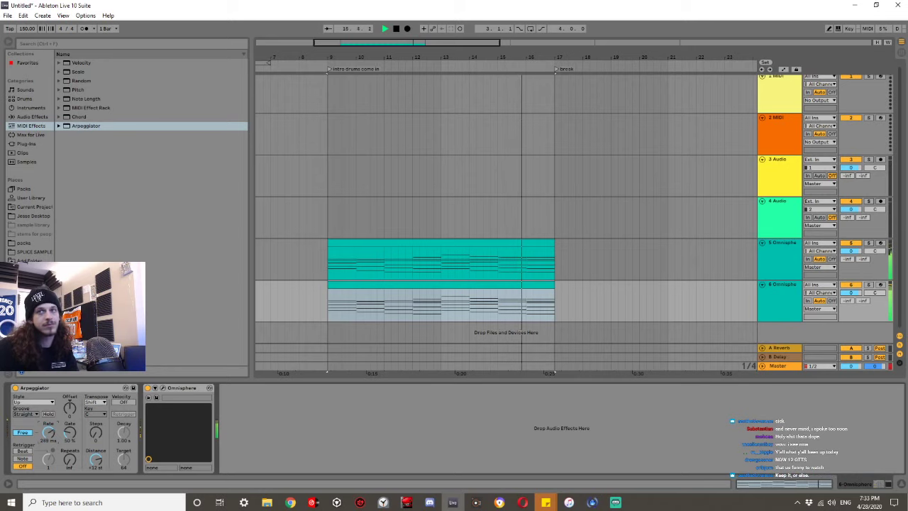
drag(49, 432, 48, 471)
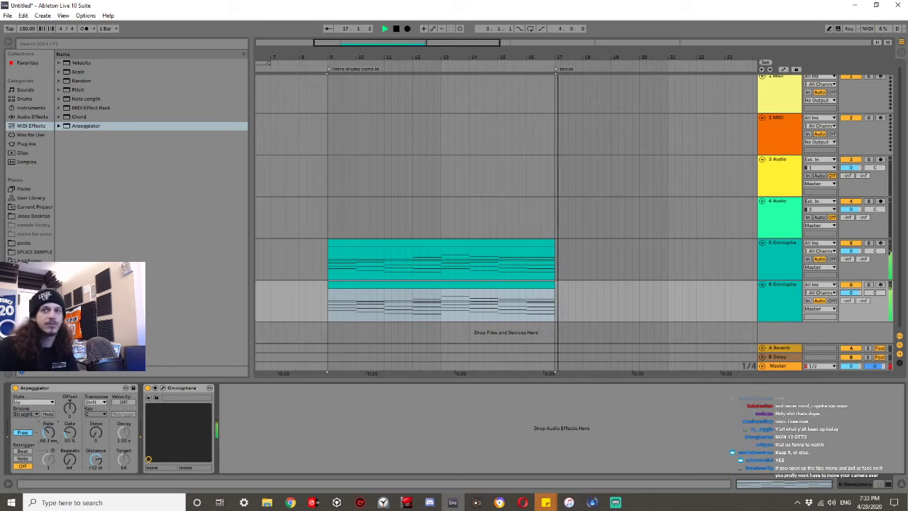
key(space)
key(space)
key(space)
click(26, 433)
key(space)
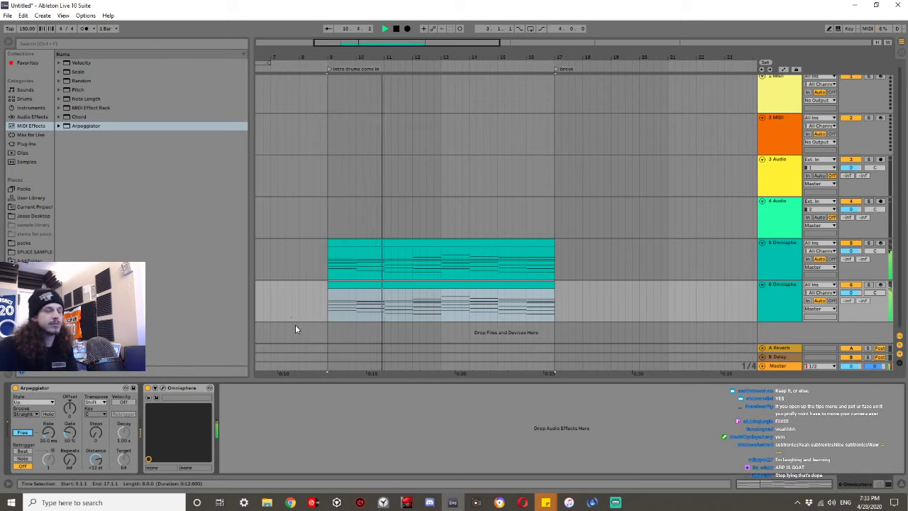
Copy the arpeggiated clip into the intro, spanning bars 1 to 9, and play it from the start.
click(374, 296)
scroll(373, 285, up, 4)
scroll(373, 285, down, 4)
scroll(374, 286, left, 3)
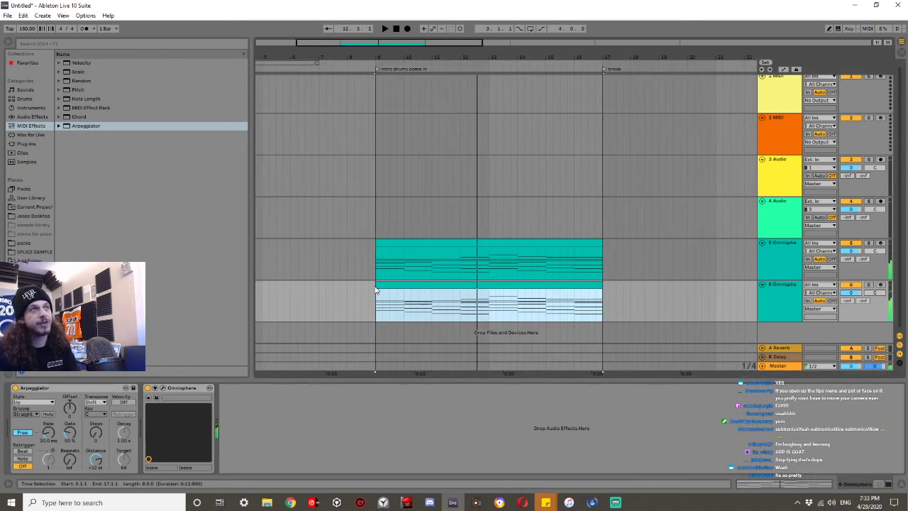
drag(431, 281, 209, 303)
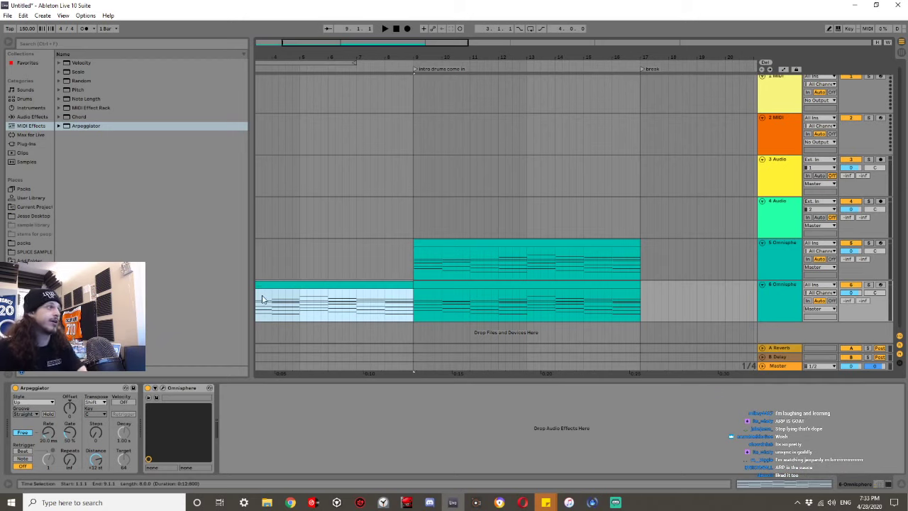
scroll(281, 287, left, 2)
double_click(282, 287)
key(space)
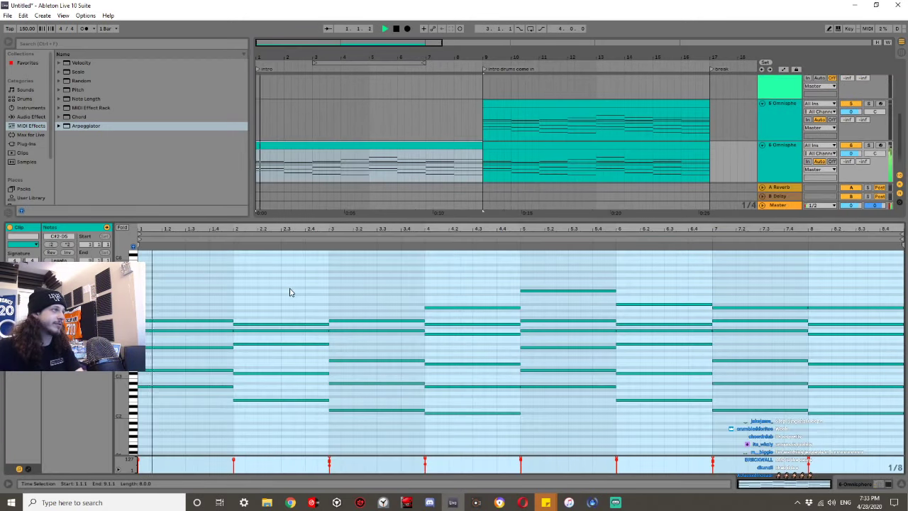
Transpose all notes of the arpeggiated clip at bar 9 up one octave, and select the intro clip for comparison.
double_click(322, 218)
click(523, 286)
key(space)
double_click(523, 284)
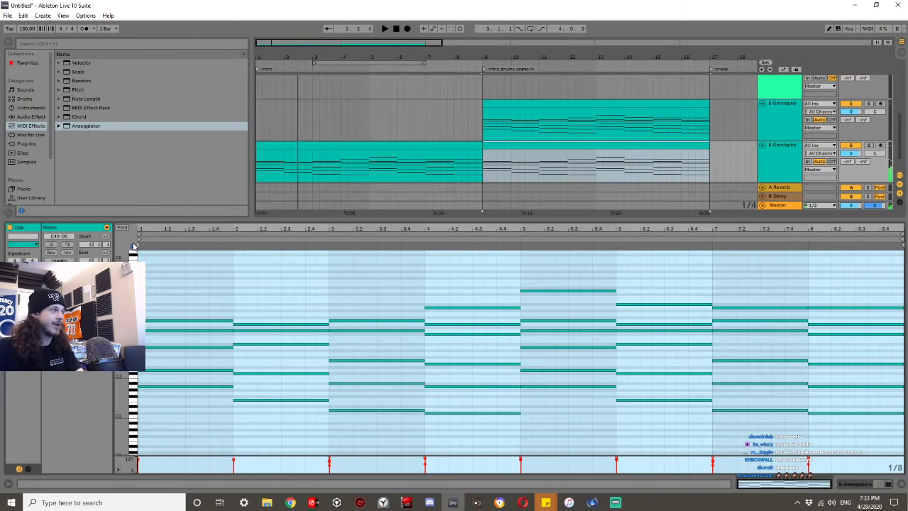
click(185, 270)
key(ctrl+a)
key(shift+Up)
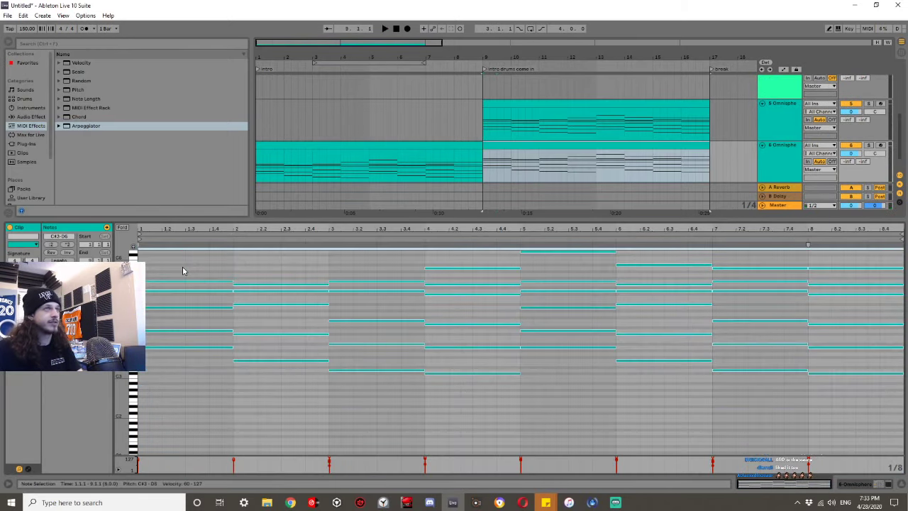
click(322, 145)
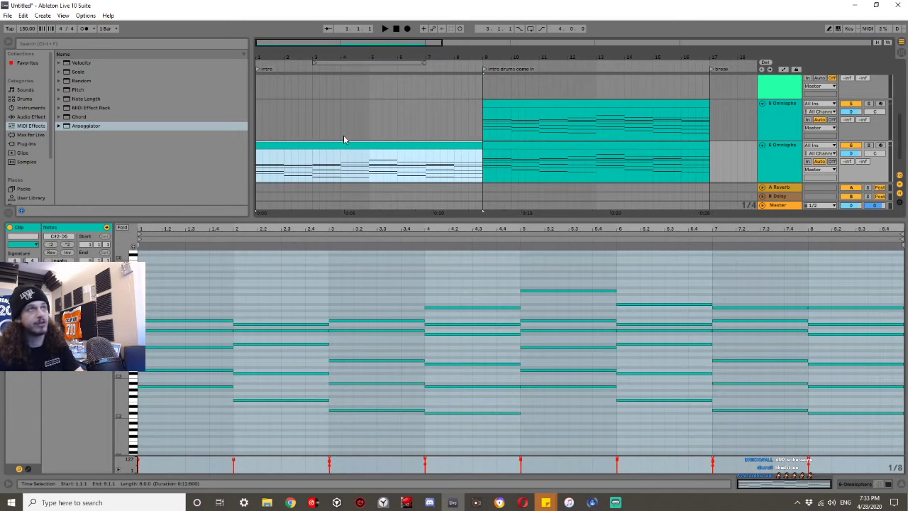
Play the arrangement, hide the clip's note editor and insert an empty MIDI track below the arpeggiated Omnisphere track.
key(space)
double_click(365, 219)
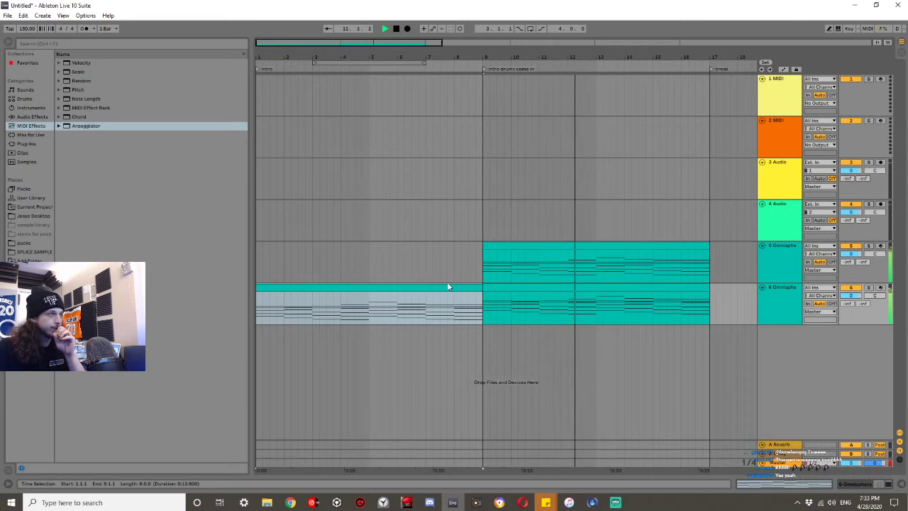
key(space)
key(ctrl+shift+t)
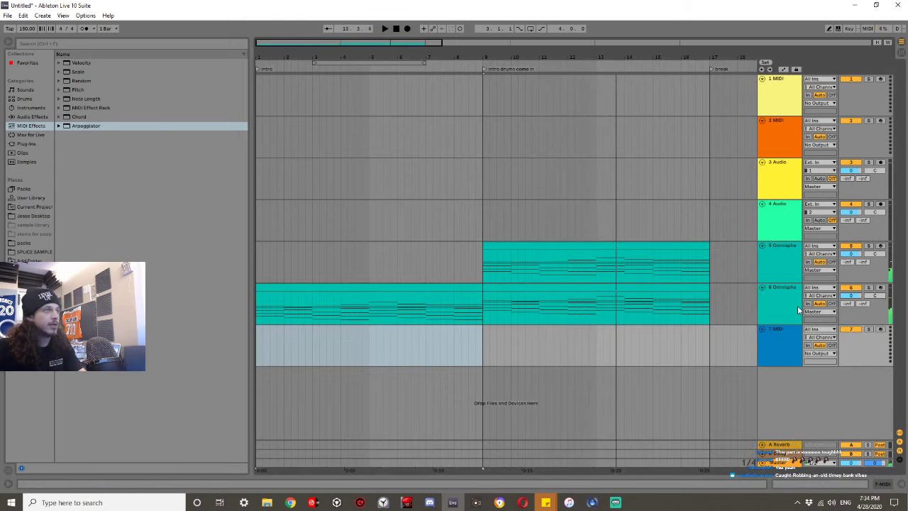
Solo the original Omnisphere chord track, duplicate it together with its eight-bar clip, and select the duplicated clip at bar 9.
click(785, 266)
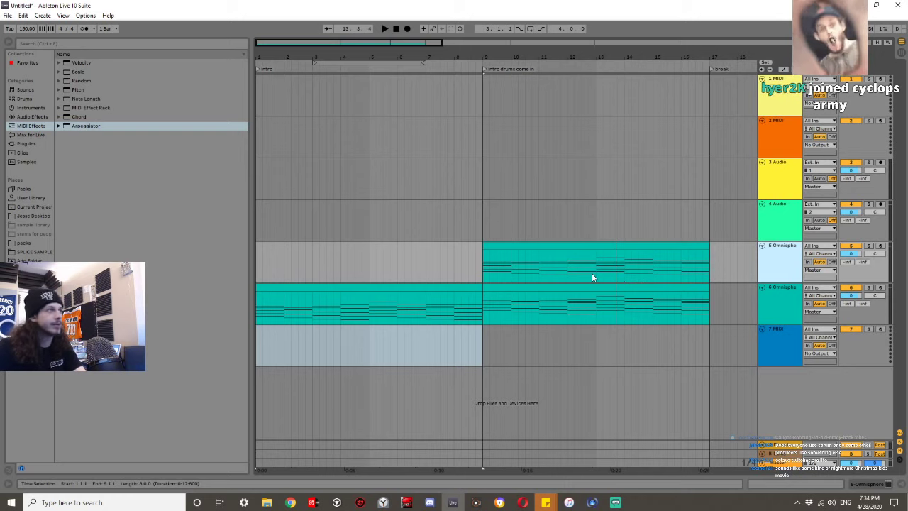
click(571, 244)
click(868, 245)
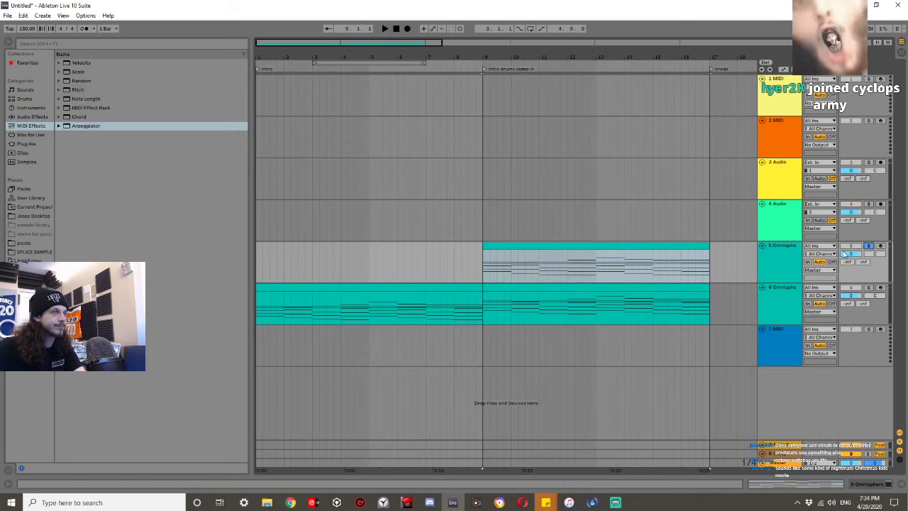
click(779, 257)
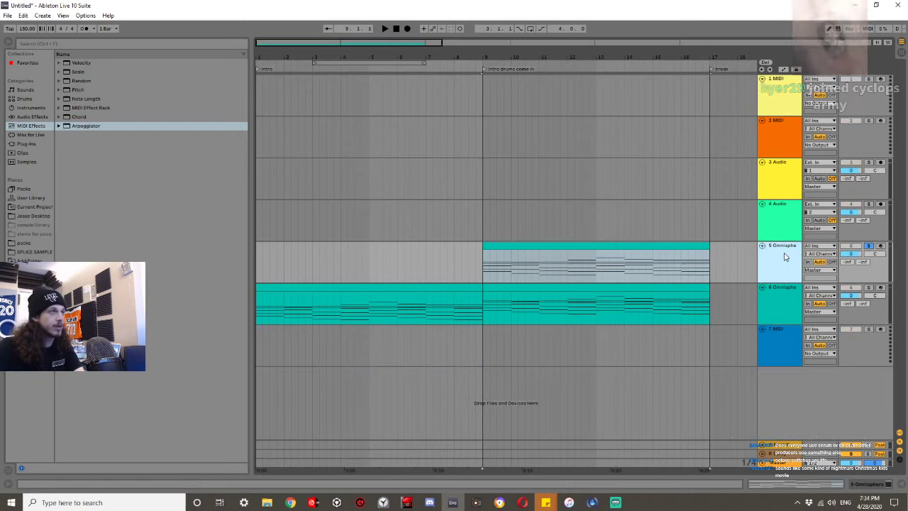
key(ctrl+d)
click(676, 288)
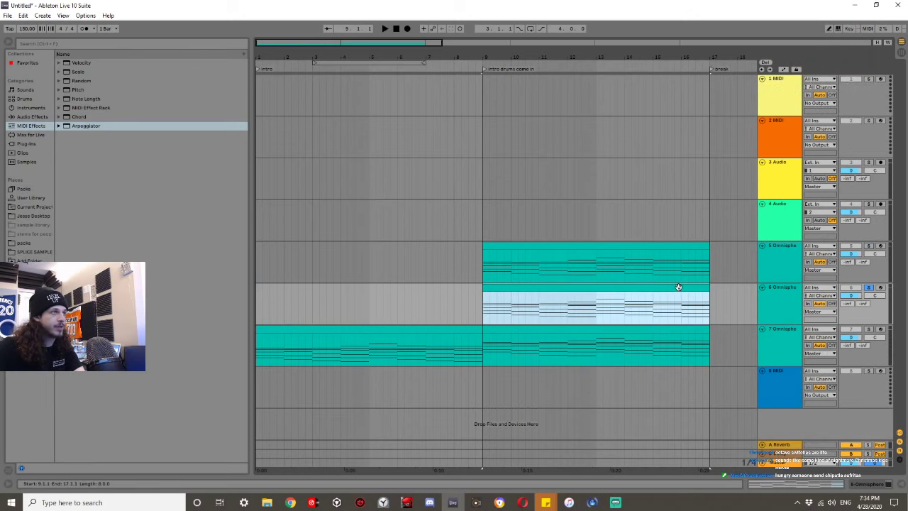
Open the duplicate track's Omnisphere, play its Oiltank Musicbox patch, and check the devices on the arpeggiated track.
key(shift+Tab)
click(30, 389)
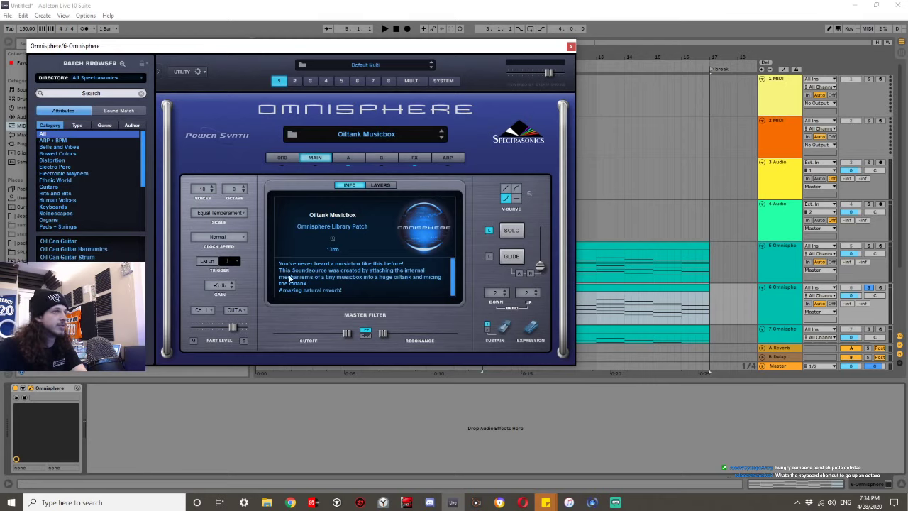
key(space)
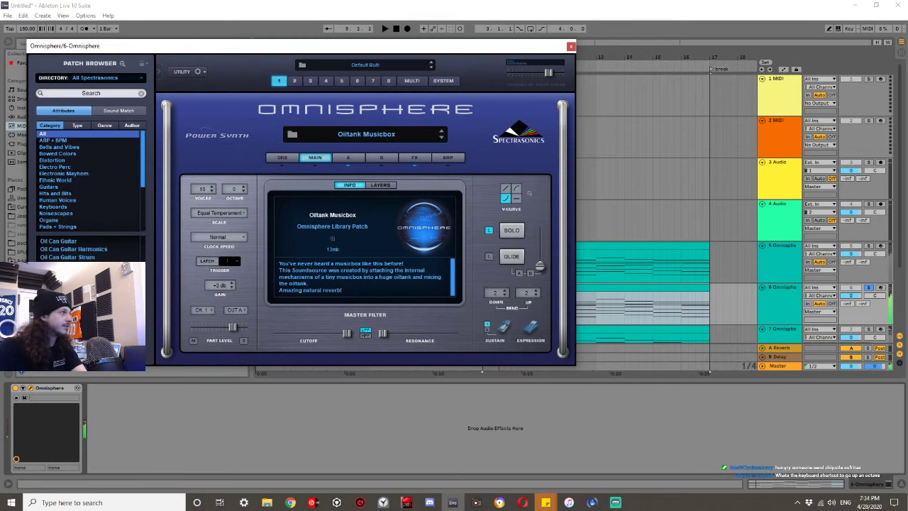
drag(248, 45, 507, 452)
click(770, 304)
scroll(609, 239, down, 2)
click(516, 251)
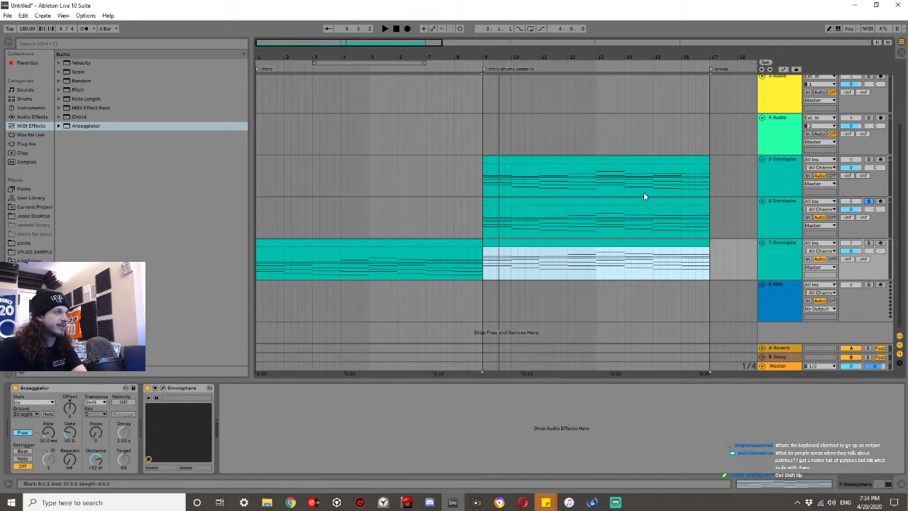
Load the Baritone Sitar Harmonics Pad patch from the Guitars category on the duplicate track, set its octave to 0, and play it.
click(780, 194)
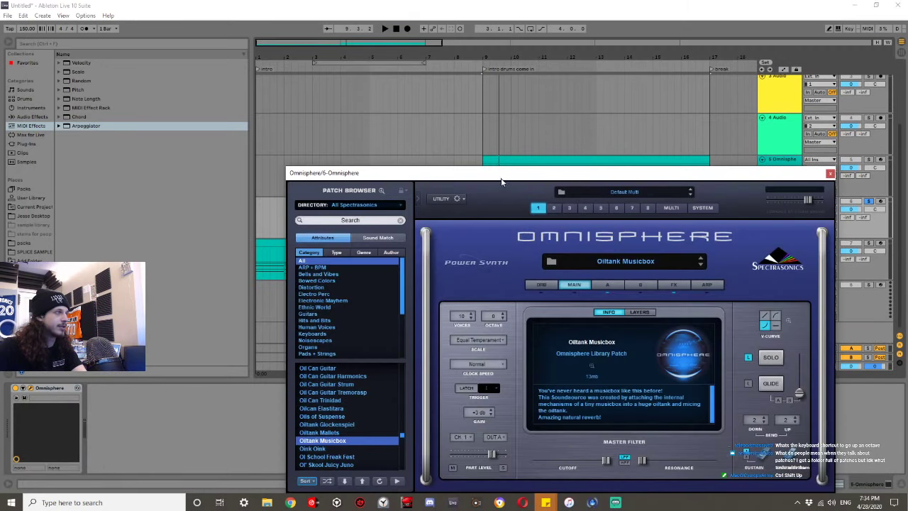
drag(501, 183, 330, 246)
drag(511, 238, 486, 74)
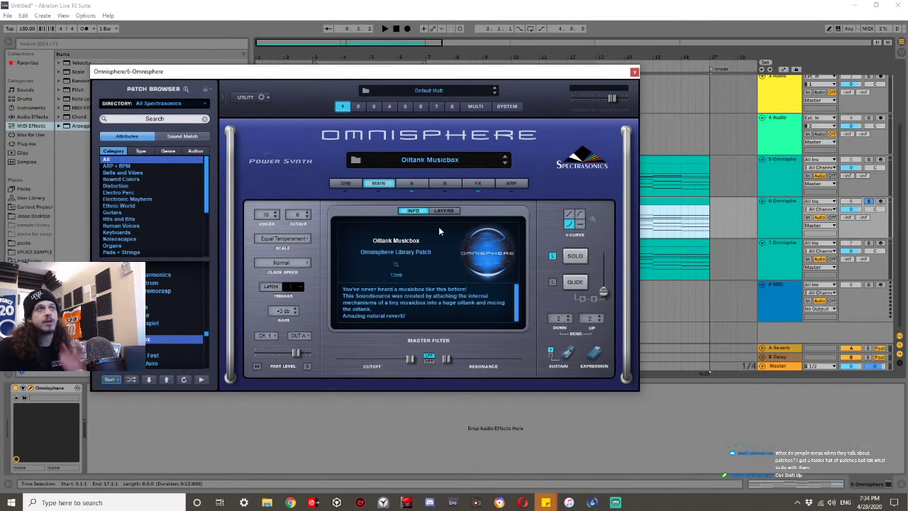
key(space)
scroll(147, 291, down, 5)
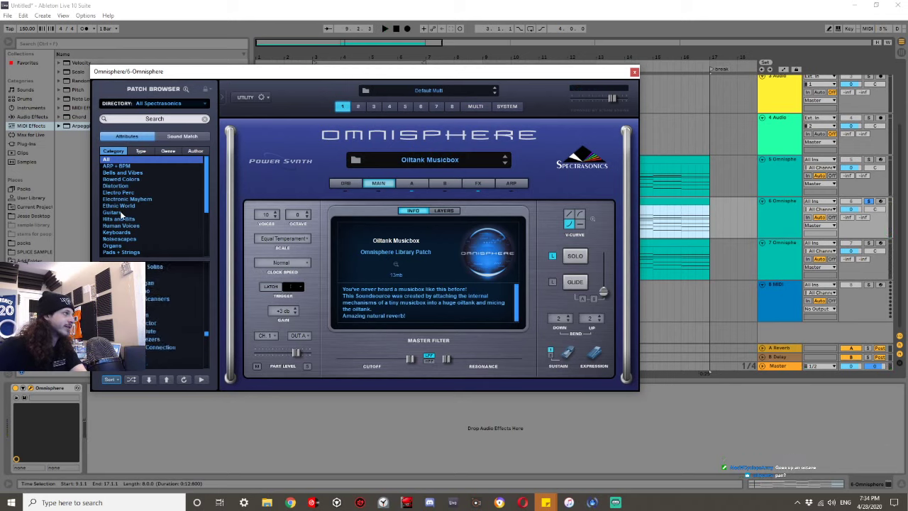
click(122, 213)
key(space)
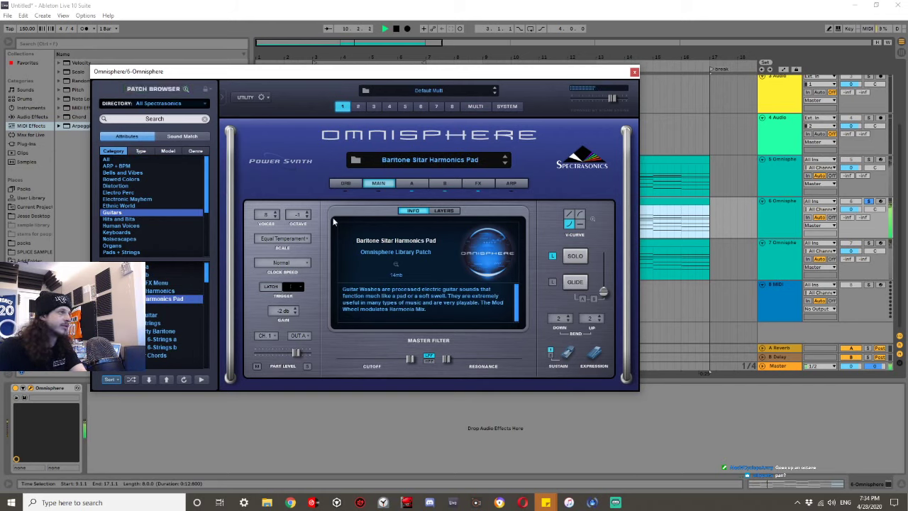
click(307, 212)
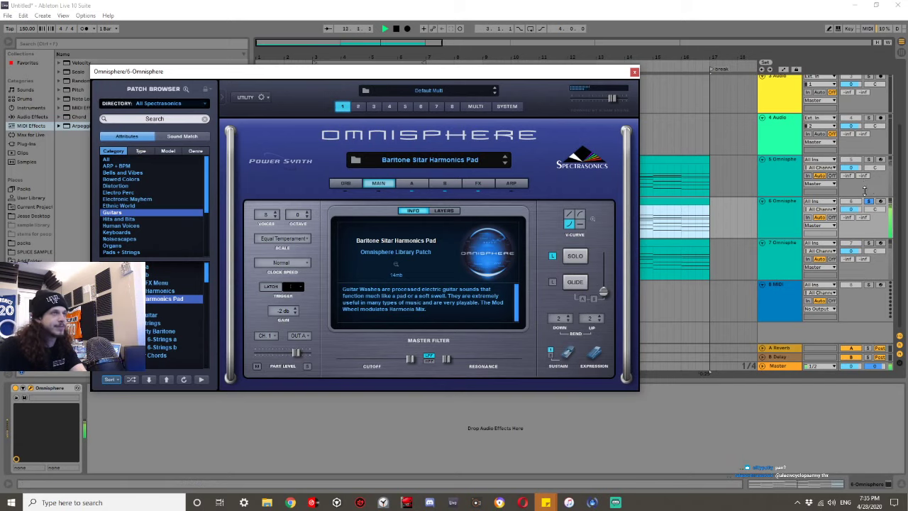
Mute the original chord track, unsolo the duplicate, and lower the arpeggiated track's volume to -2.7 dB.
click(851, 160)
click(870, 201)
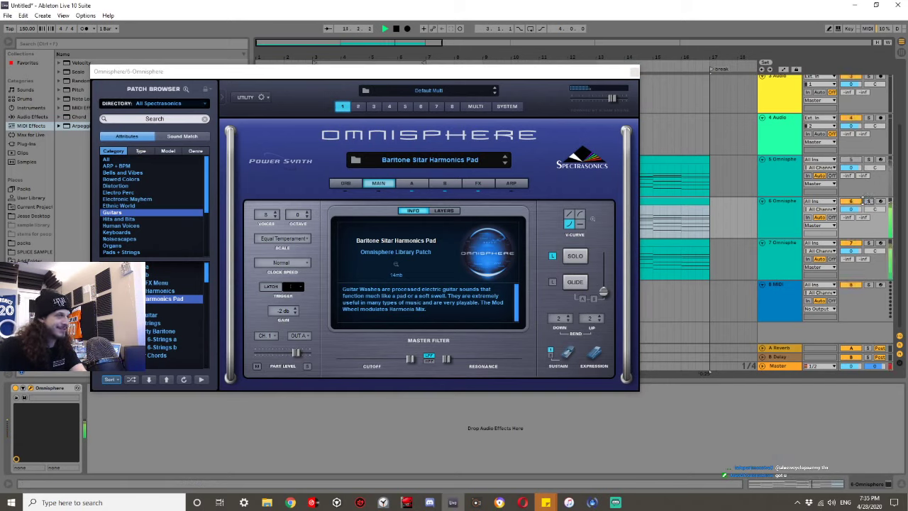
drag(849, 249, 848, 254)
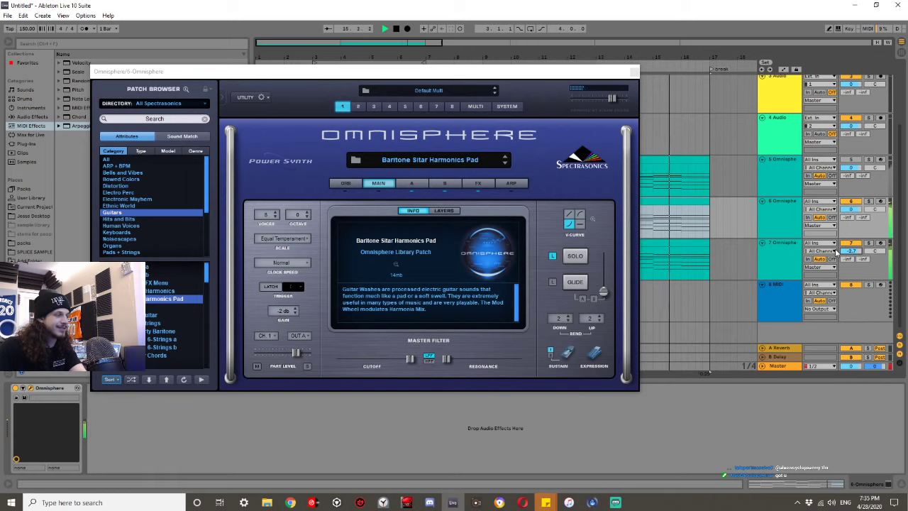
key(space)
click(632, 73)
click(633, 73)
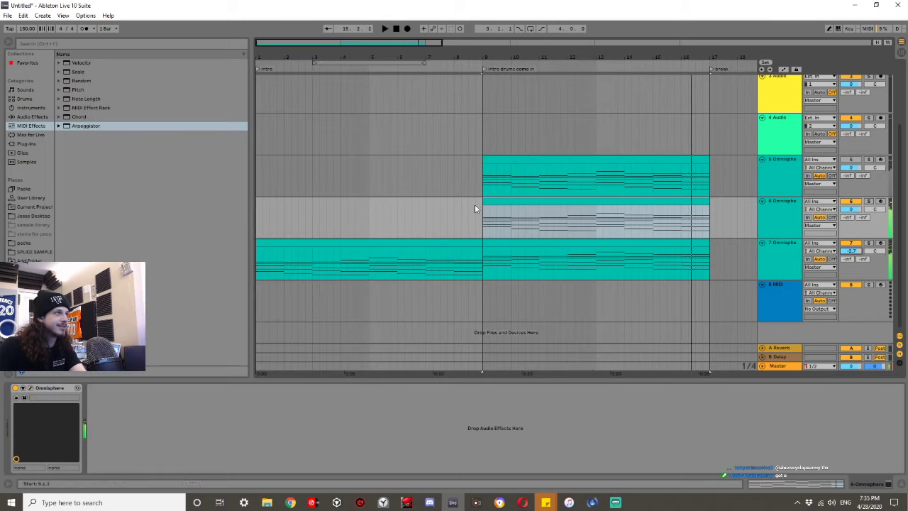
Automate the Arpeggiator's free rate to ramp from 20.0 ms at bar 7 up to about 137 ms at bar 9, and play it.
click(446, 243)
key(space)
key(space)
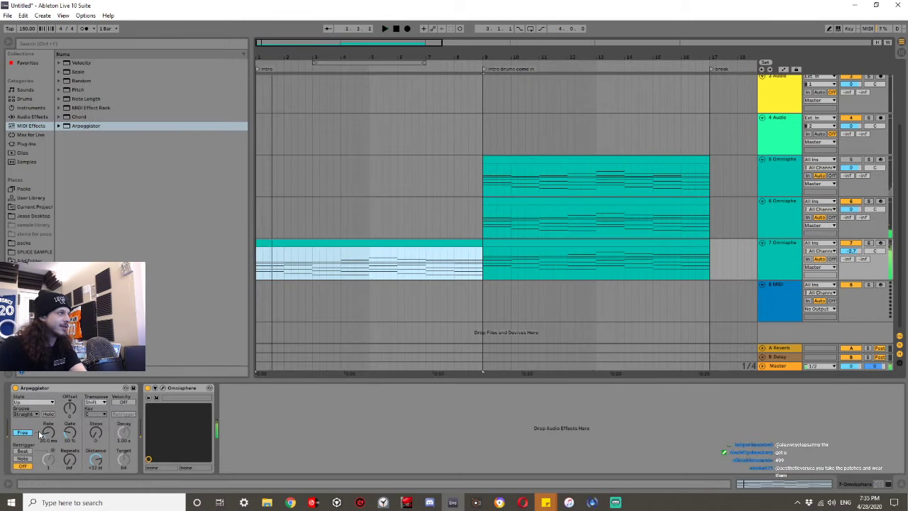
click(43, 434)
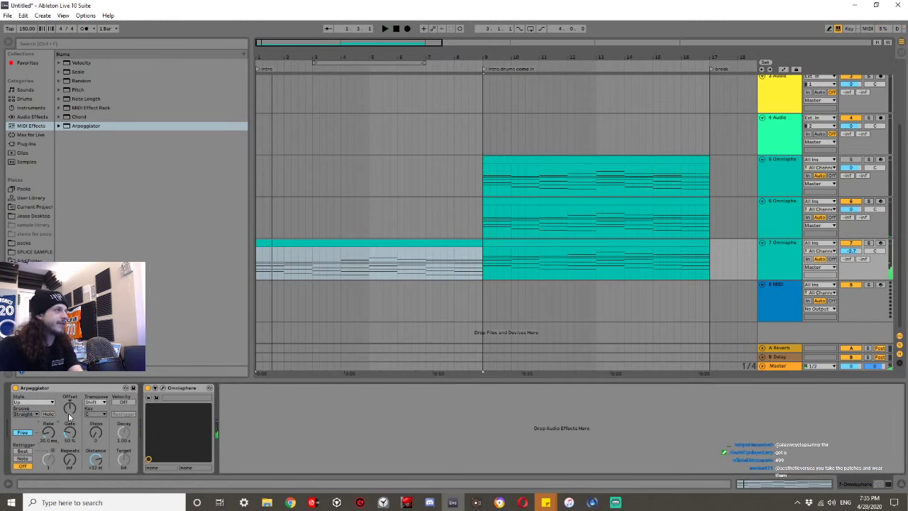
key(a)
click(456, 276)
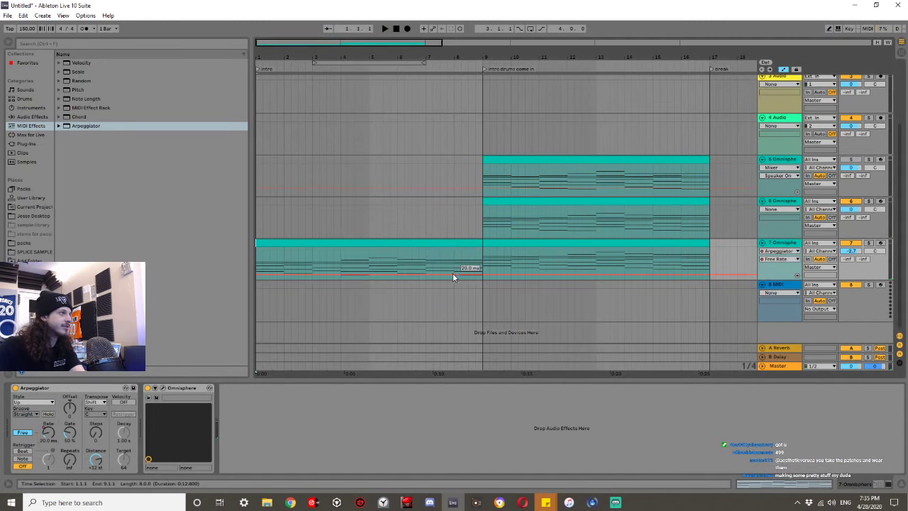
drag(454, 275, 483, 263)
click(421, 261)
key(space)
mouse_move(482, 267)
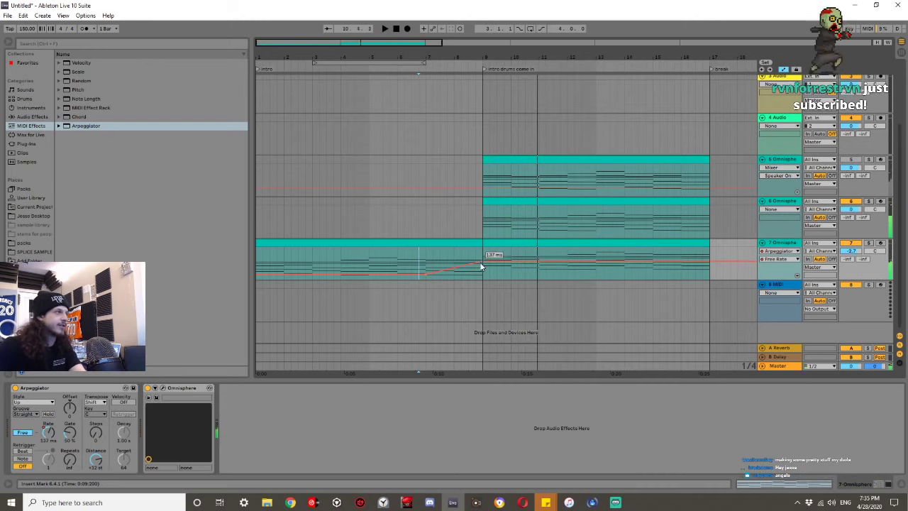
Automate the Arpeggiator's Sync switch to stay off through the intro and turn on at bar 9.
right_click(25, 434)
click(43, 437)
click(482, 272)
drag(496, 272, 483, 256)
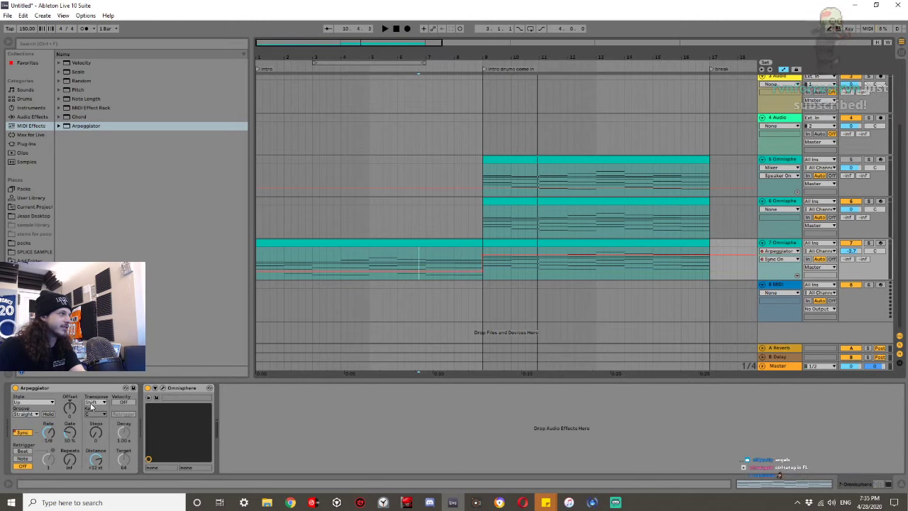
Automate the Arpeggiator's synced rate to step to 1/16 at bar 9, and play the transition from bar 7.
click(49, 432)
click(482, 269)
mouse_move(498, 267)
mouse_down()
mouse_move(483, 269)
mouse_move(490, 263)
mouse_up()
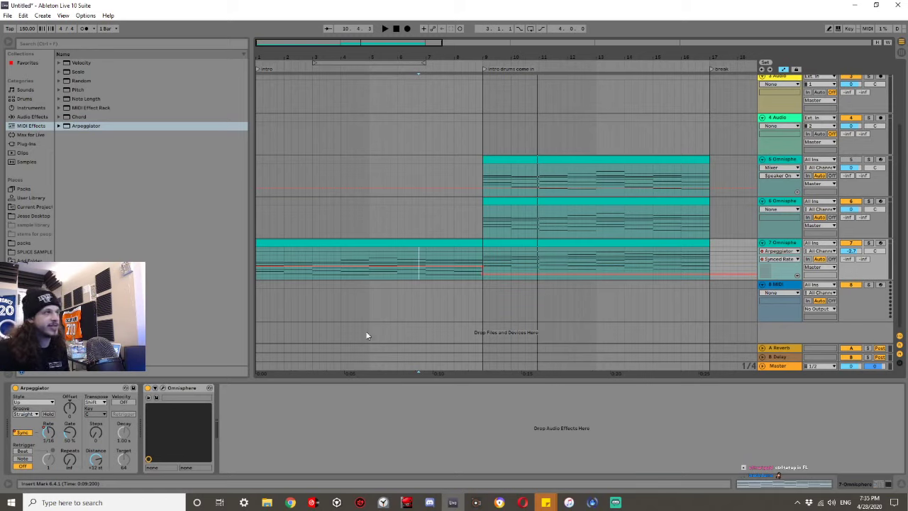
click(428, 237)
key(space)
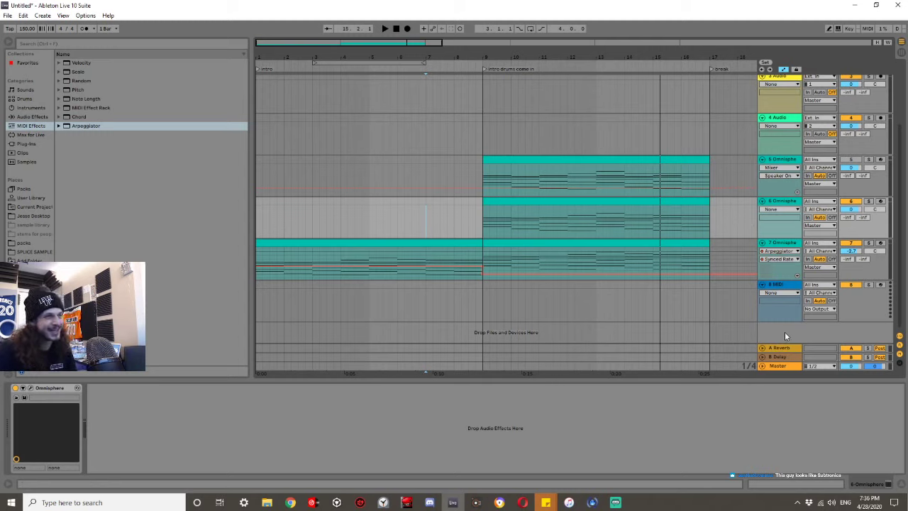
Set the volumes of the arpeggiated track and the duplicate sitar pad track to -10 dB.
click(853, 251)
drag(850, 248, 851, 259)
click(847, 210)
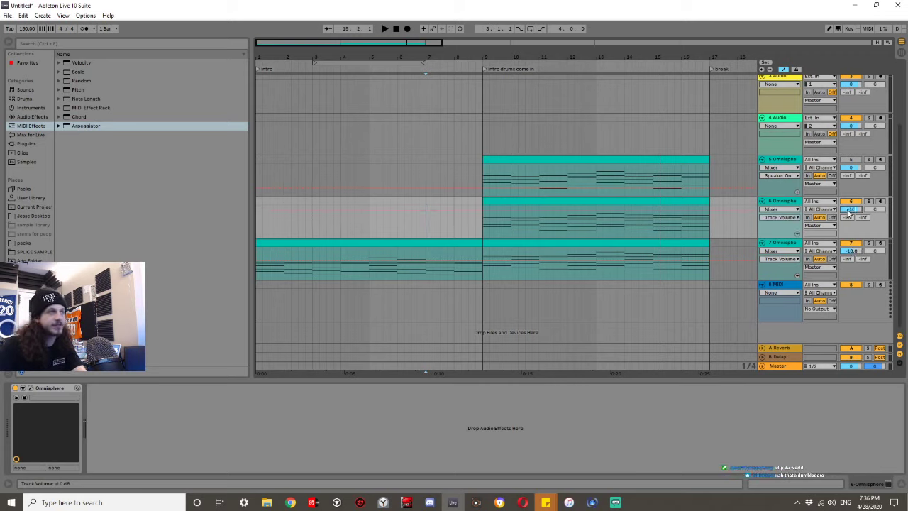
text(-10)
key(Return)
Unmute the original chord track, set its volume to -10 dB, and play all three Omnisphere layers together.
click(852, 168)
drag(852, 167, 851, 213)
text(10)
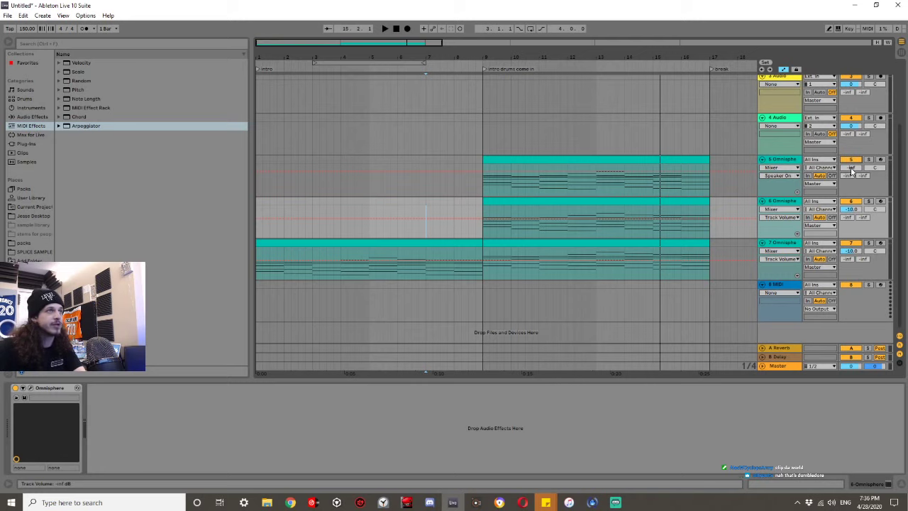
key(Return)
key(space)
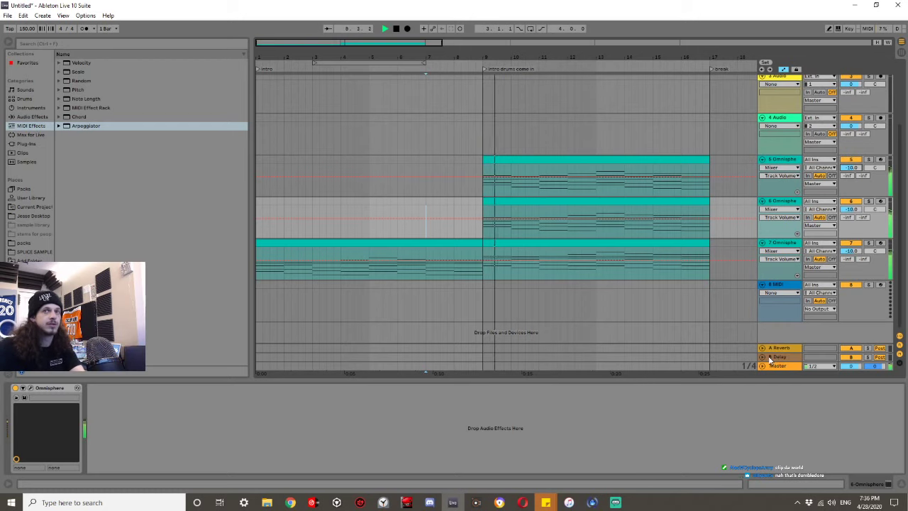
key(space)
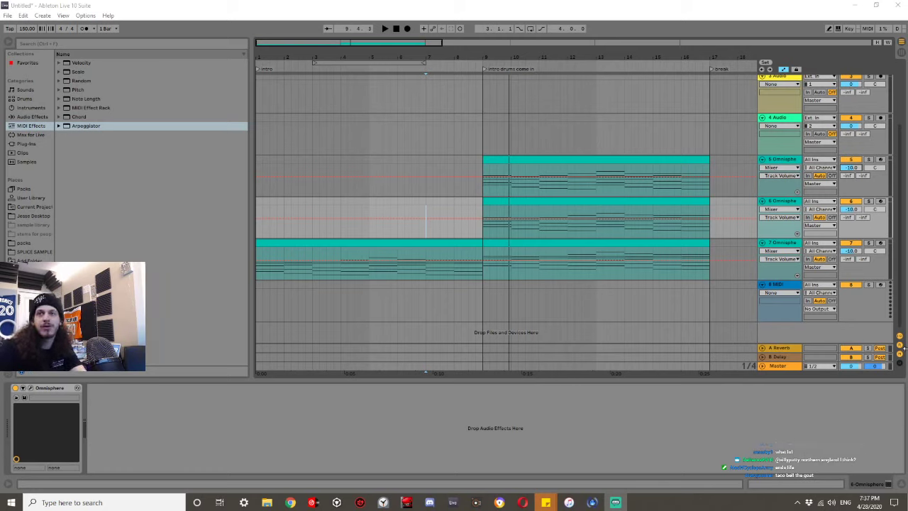
Play the layers from bar 9, soloing the original chord track and the sitar pad track in turn to compare them.
click(485, 207)
key(space)
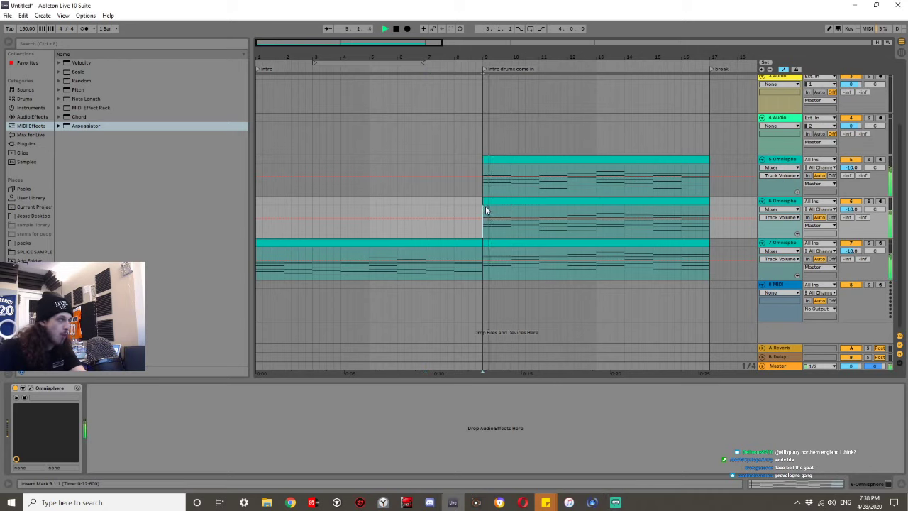
key(space)
click(868, 159)
key(space)
click(868, 201)
key(space)
key(space)
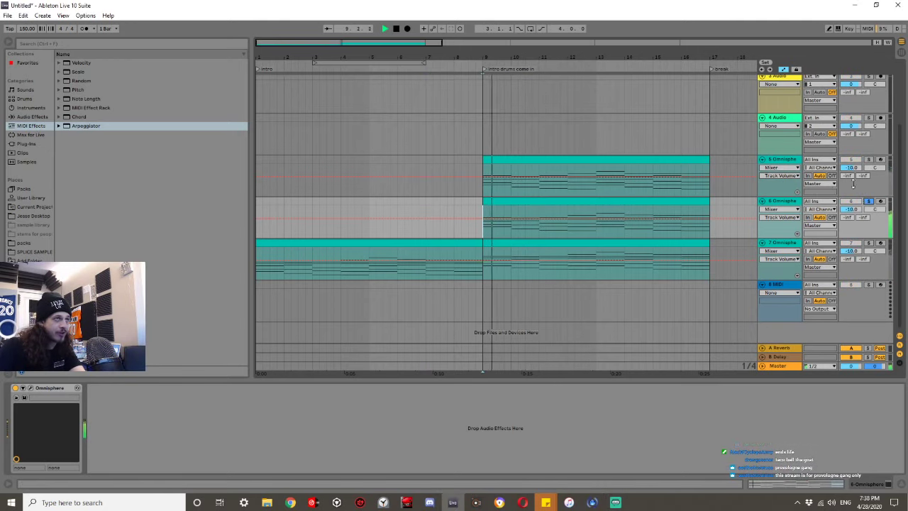
Transpose all notes of the duplicate sitar pad clip at bar 9 down one octave.
click(700, 199)
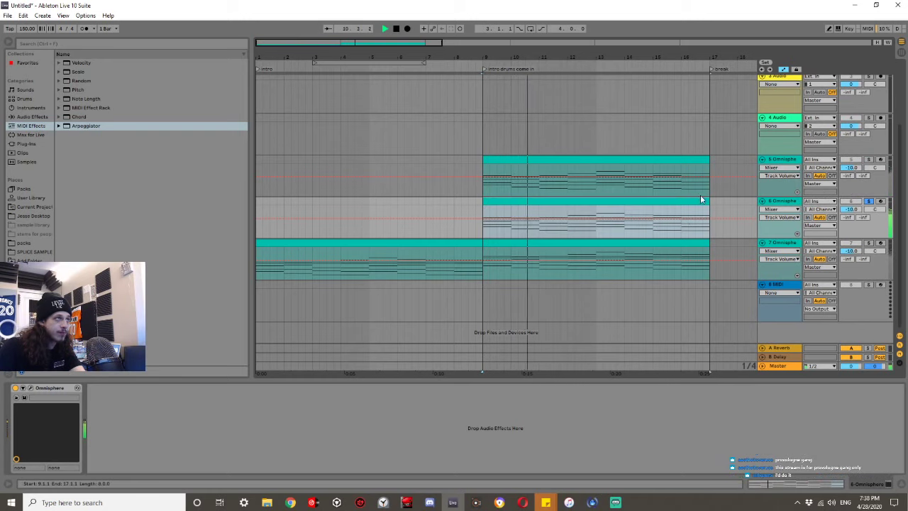
double_click(626, 201)
key(ctrl+a)
key(shift+Down)
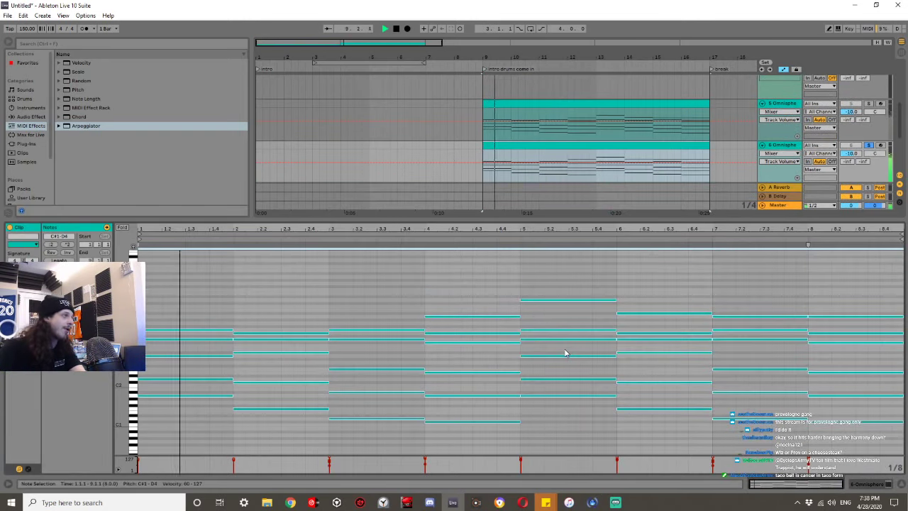
Load the Classic Nylon Strings patch in the duplicate track's Omnisphere, and solo the arpeggiated track alongside it.
key(shift+Tab)
click(29, 388)
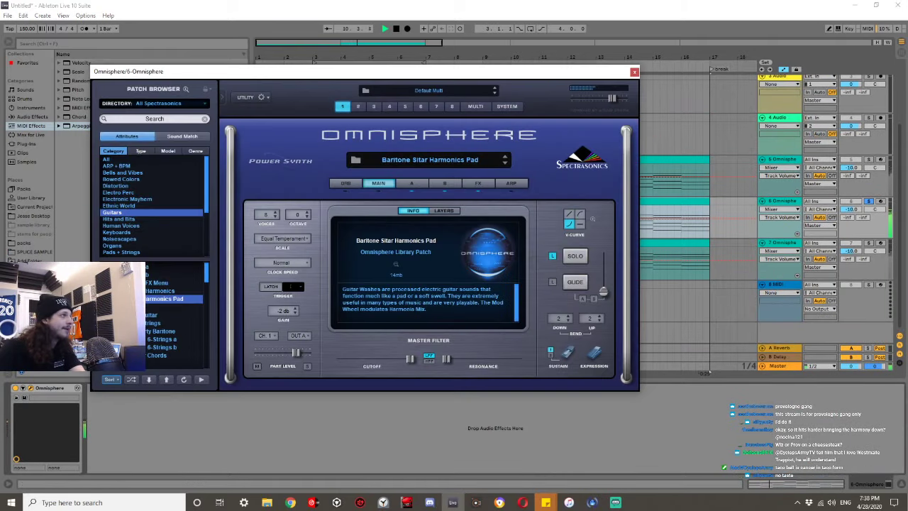
click(150, 323)
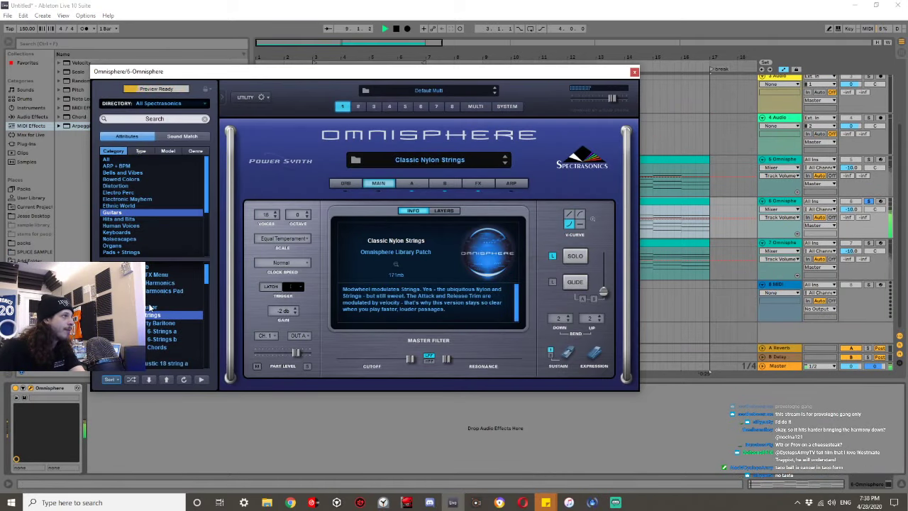
scroll(151, 313, down, 1)
scroll(151, 312, down, 1)
ctrl+click(869, 243)
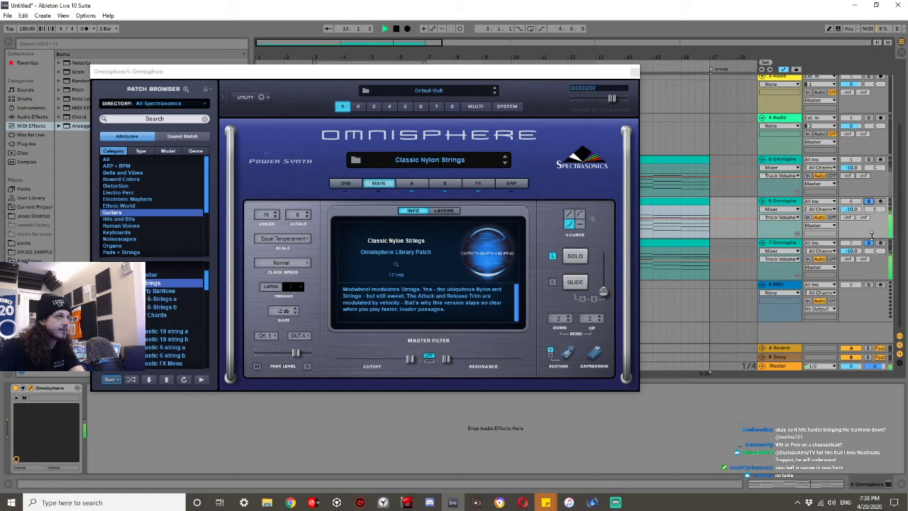
Browse the duplicate track's Omnisphere organ patches, auditioning Organswell, Phased Hammond Percussion and Phased Hammond in place of the nylon strings.
key(space)
click(128, 199)
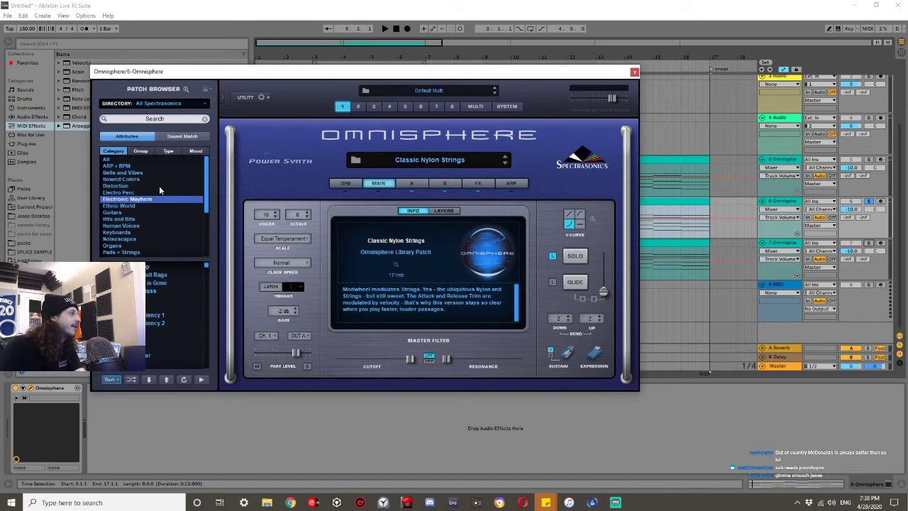
scroll(131, 192, down, 3)
click(126, 225)
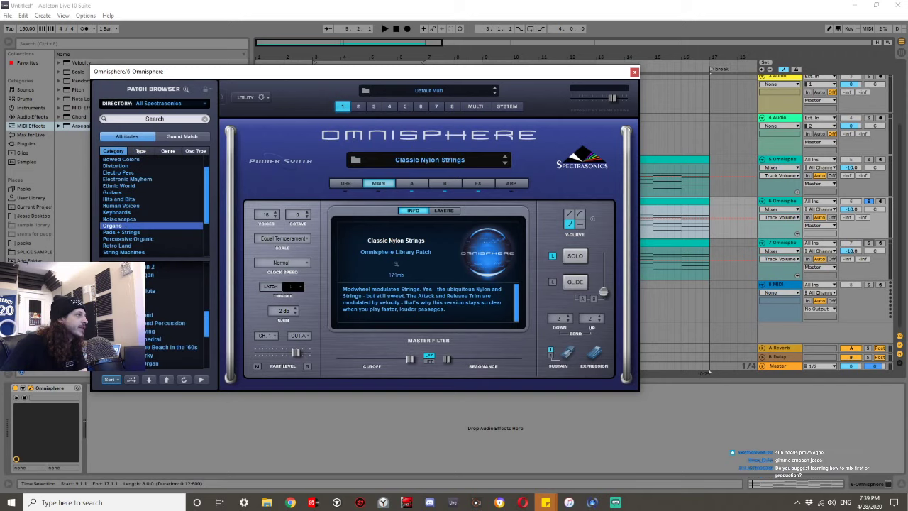
click(163, 306)
key(space)
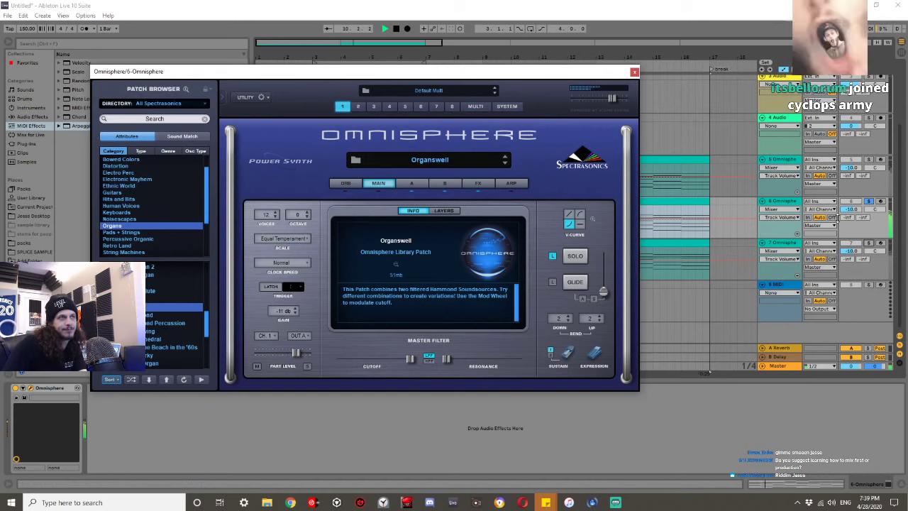
click(148, 322)
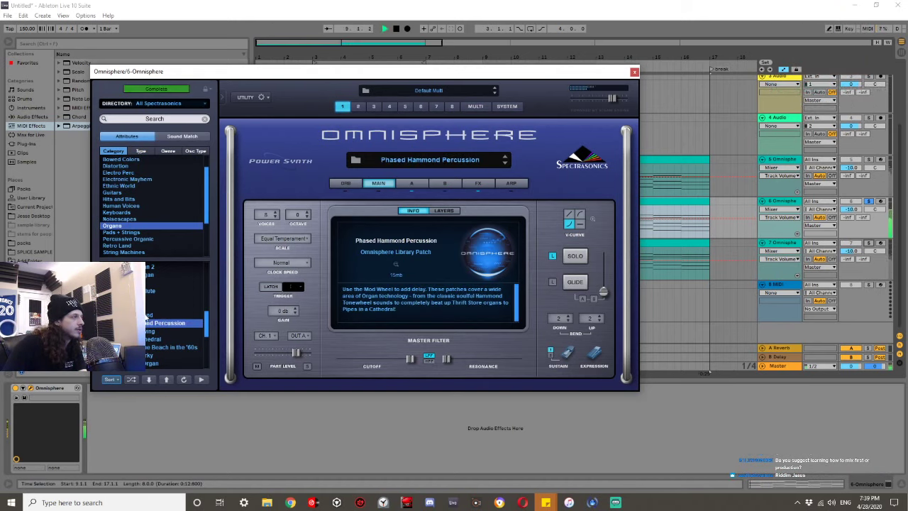
click(146, 315)
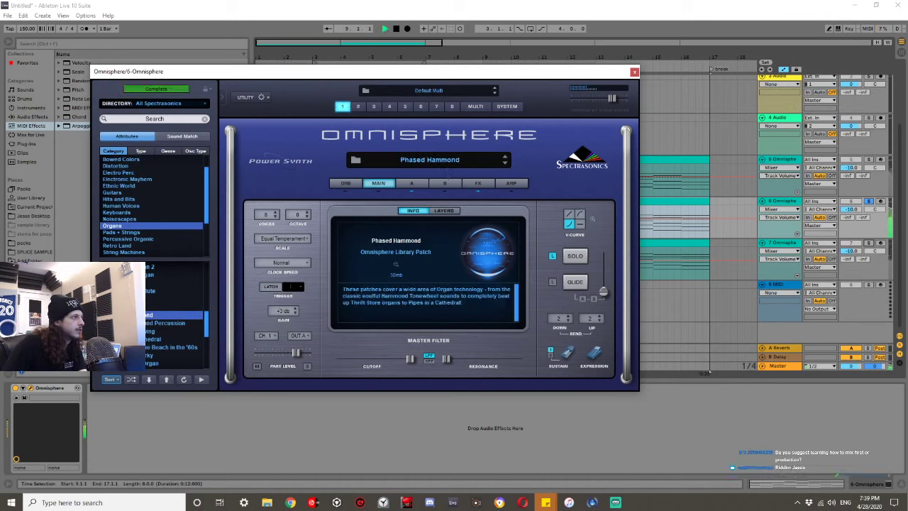
Audition the Reggaetone Perky and Simple Mellow Organ patches on the duplicate track.
scroll(174, 315, down, 3)
click(148, 323)
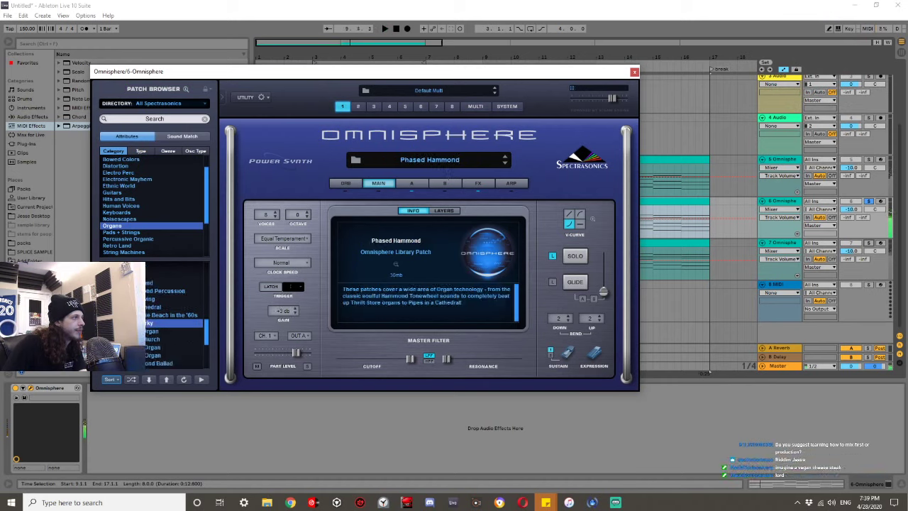
key(space)
key(space)
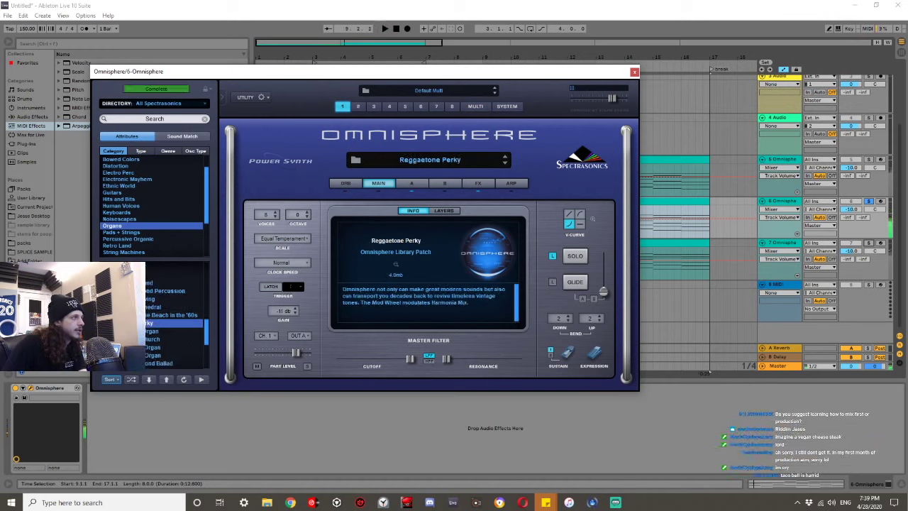
scroll(174, 319, down, 1)
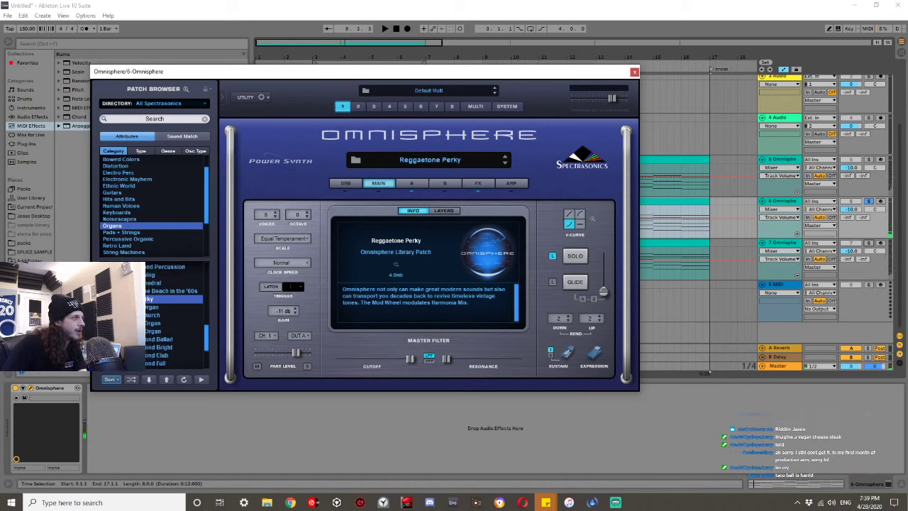
click(152, 322)
scroll(174, 323, down, 2)
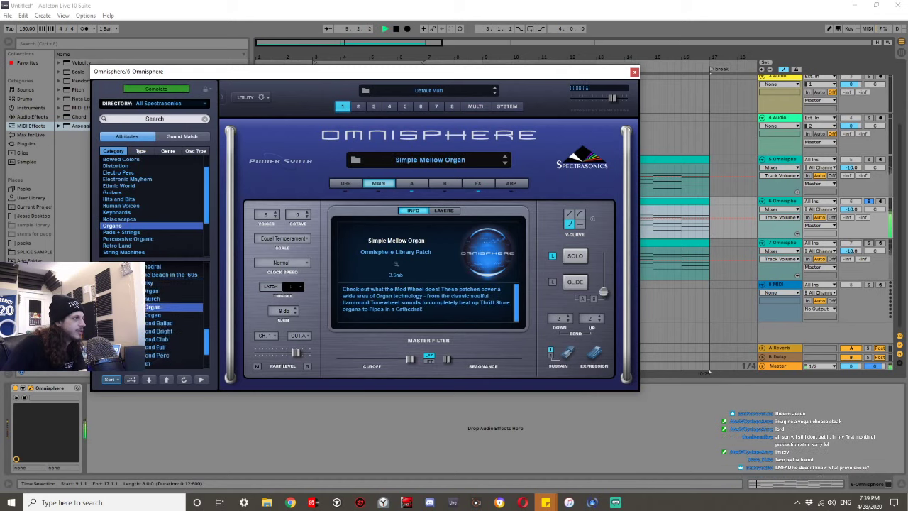
Load the Smoked Hammond Club patch with its octave set to 0, and unsolo the track to hear it with the other layers.
click(160, 323)
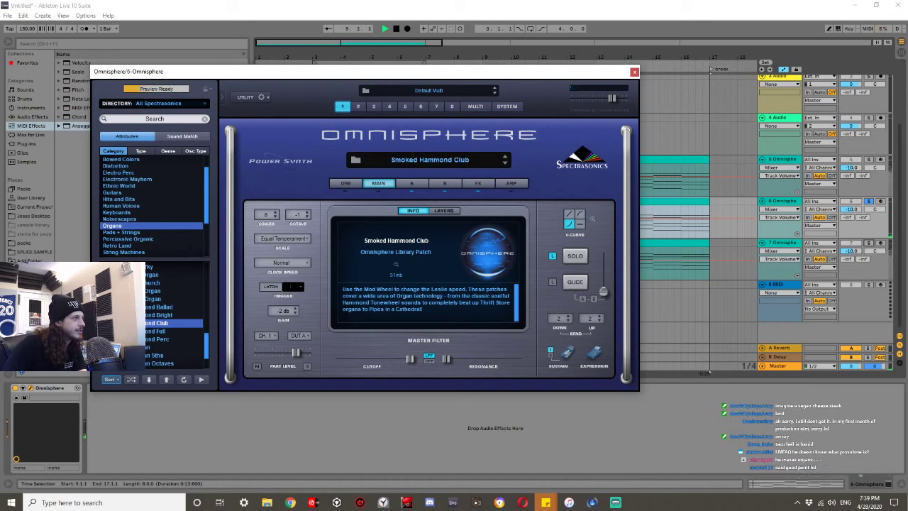
key(space)
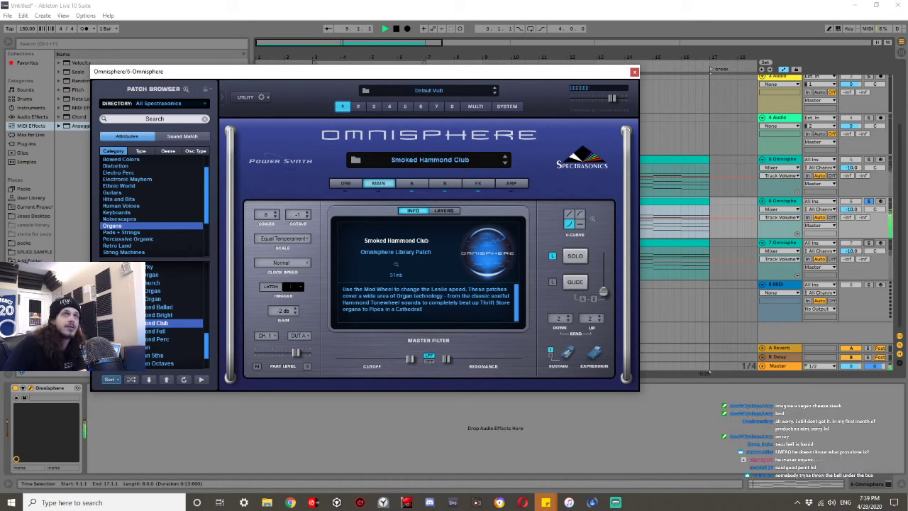
click(307, 213)
click(868, 202)
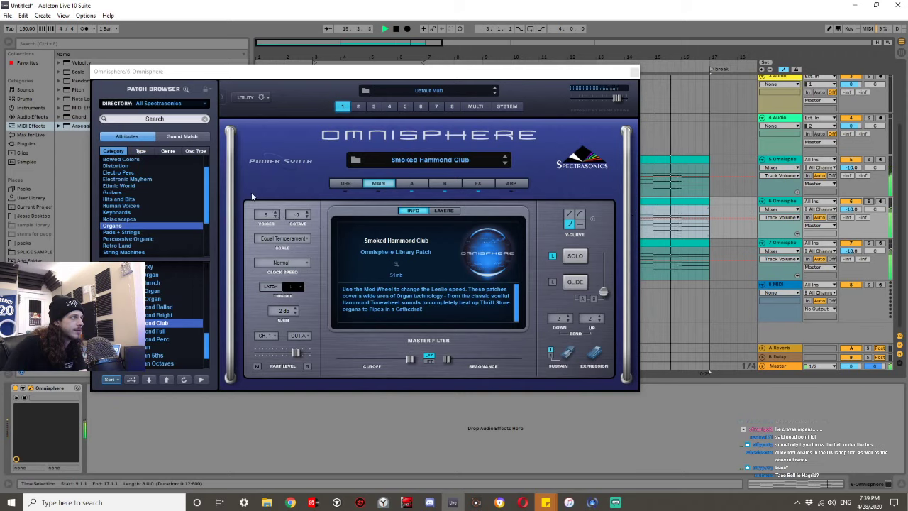
click(631, 72)
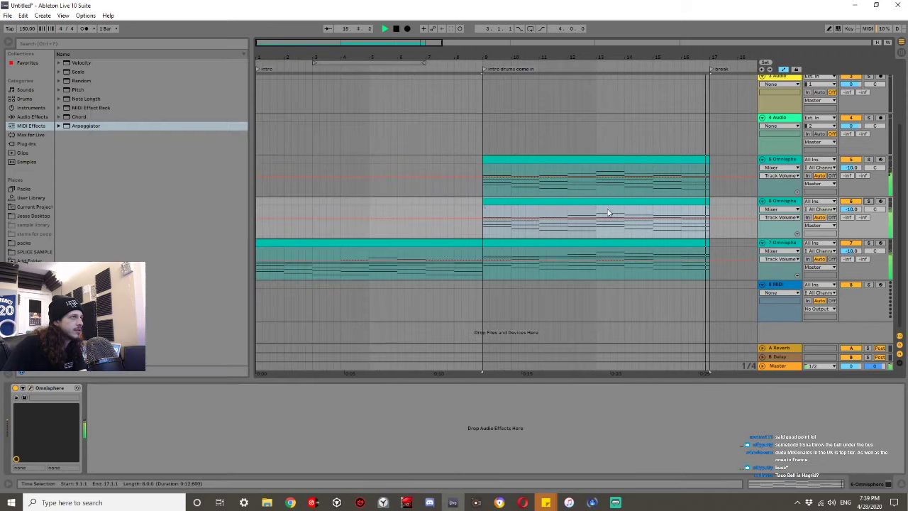
Set the arpeggiated track's automated synced rate to 1/8 across bars 9 to 17, and play the change from bar 7.
click(541, 243)
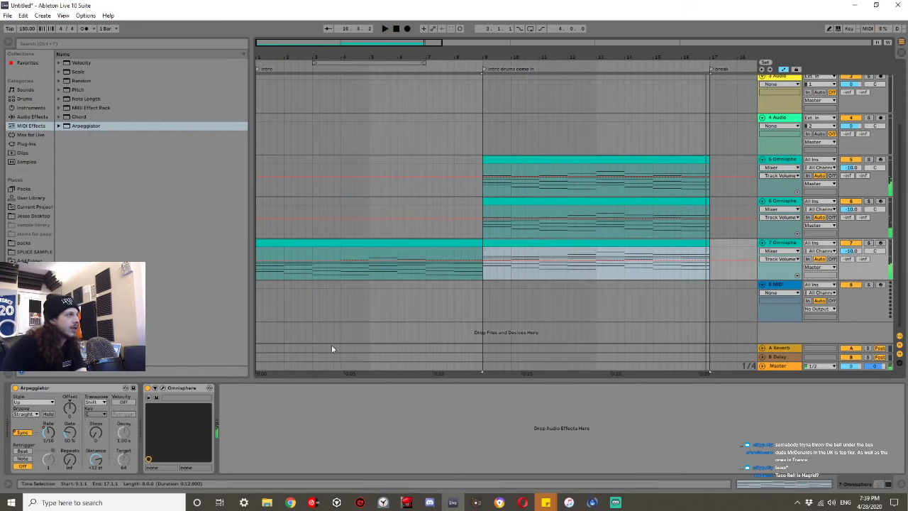
click(48, 432)
drag(491, 273, 491, 266)
key(space)
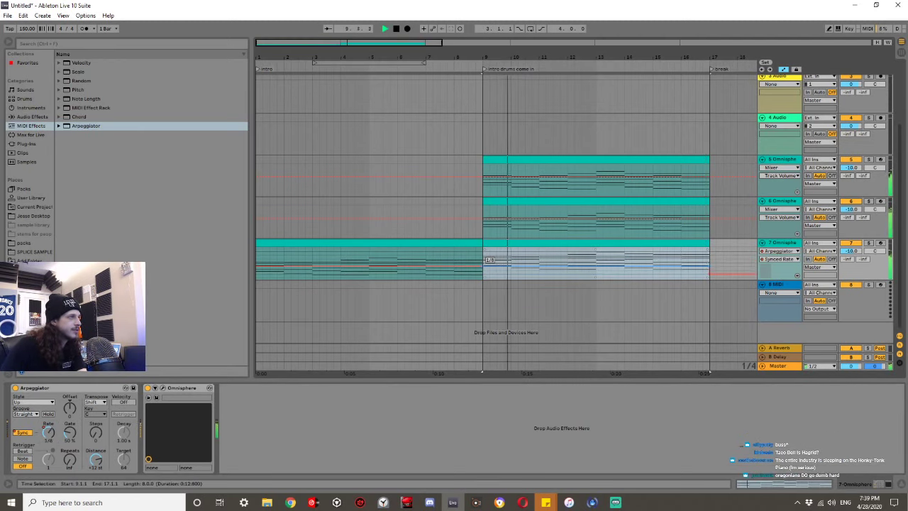
click(431, 257)
key(space)
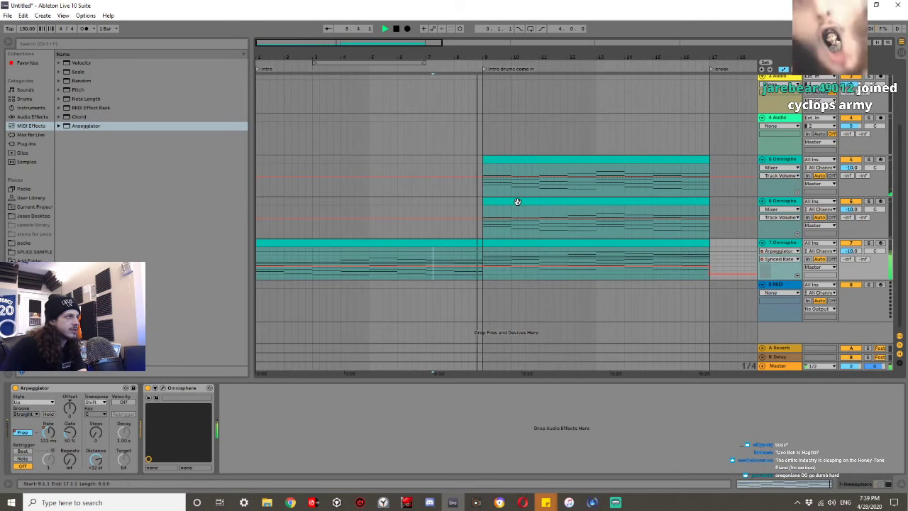
Transpose all notes of the organ track's clip at bar 9 up one octave, and play the result.
double_click(517, 202)
key(ctrl+a)
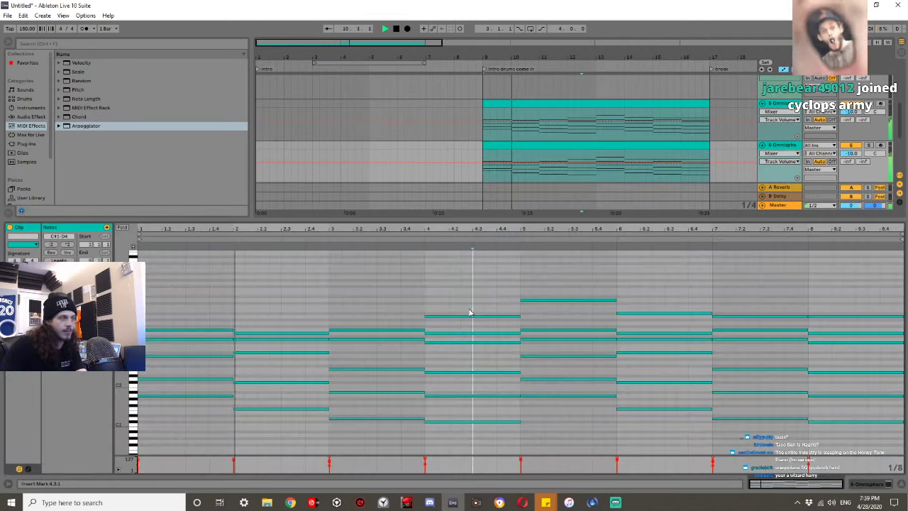
key(shift+Up)
key(space)
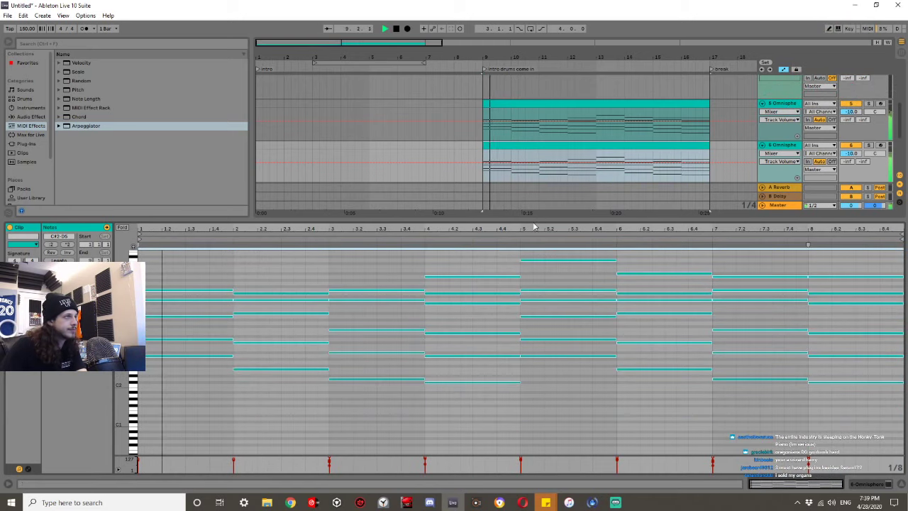
key(ctrl+alt+l)
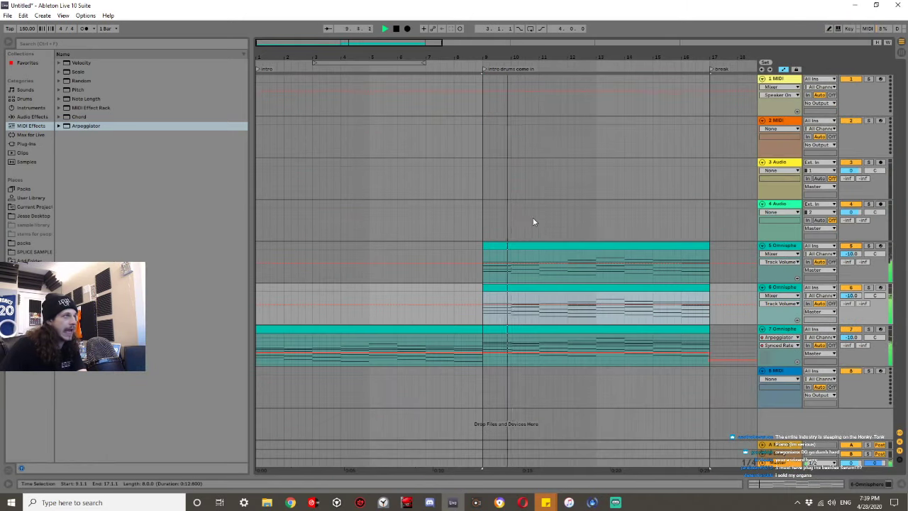
key(shift+Tab)
Replace the organ patch with Boys Choir Ahs - f from the Human Voices category, and lower Omnisphere's output level to about 0 dB.
click(505, 288)
key(space)
click(30, 388)
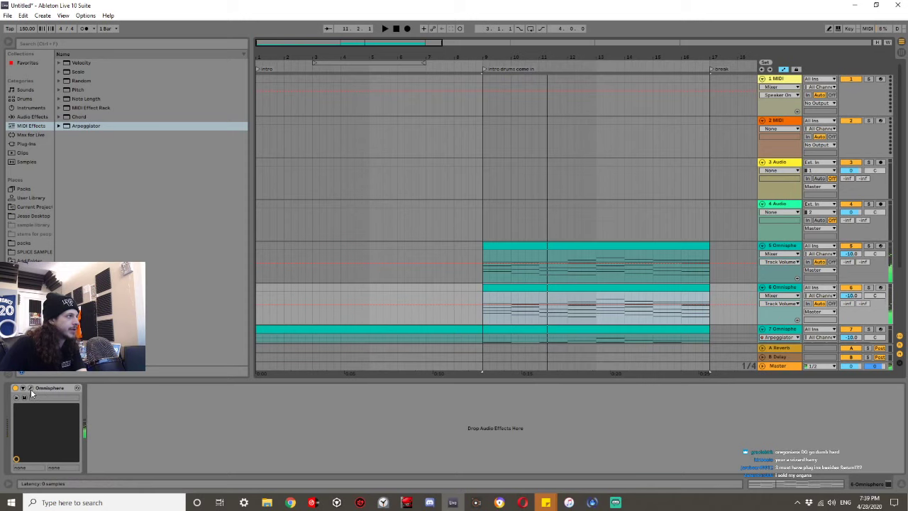
click(125, 206)
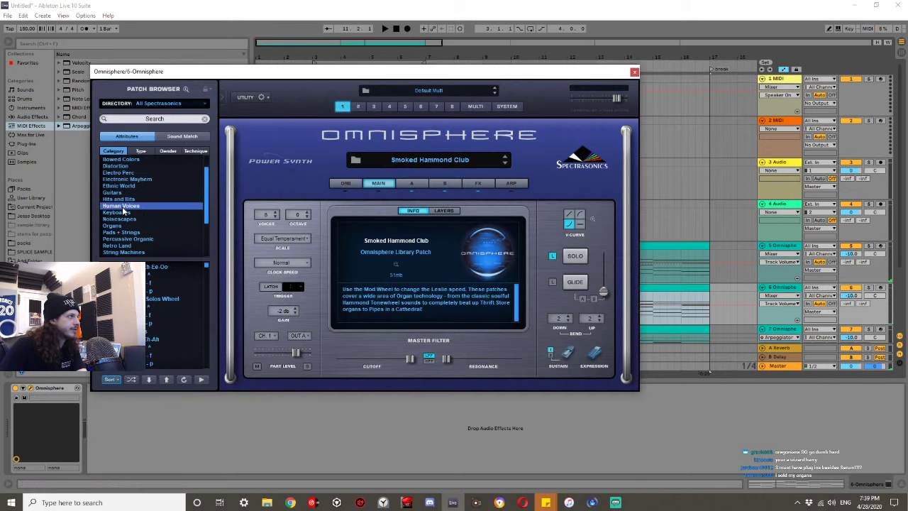
key(space)
drag(618, 98, 612, 100)
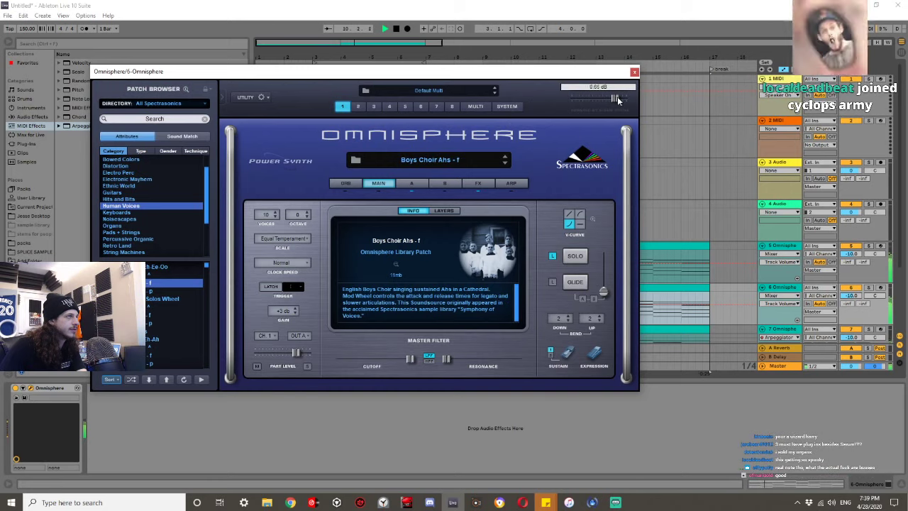
click(634, 72)
Change the arpeggiator's automated rate from bar 9 to 1/12, and delete the original chord track's clip there.
scroll(607, 198, down, 1)
scroll(607, 198, down, 2)
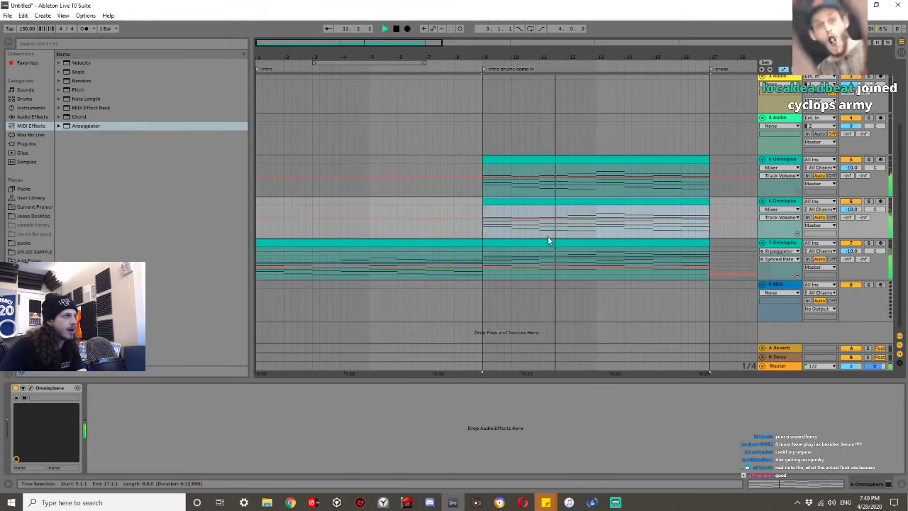
click(521, 275)
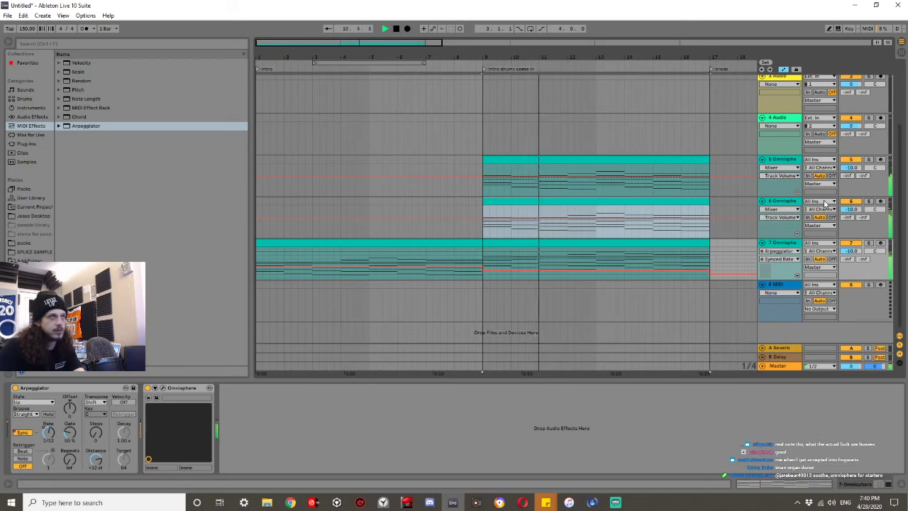
click(515, 161)
key(Delete)
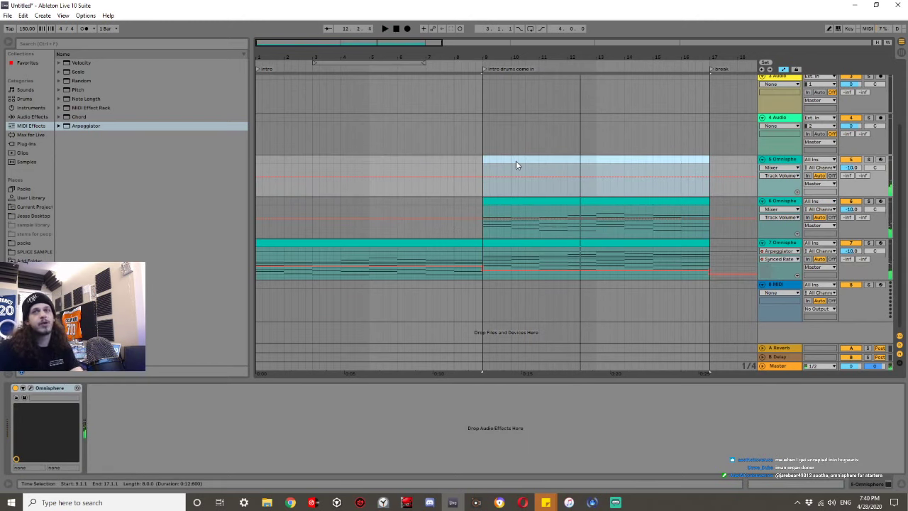
Insert a new MIDI track below the arpeggiated track and load Omnisphere on it.
click(780, 243)
key(ctrl+shift+t)
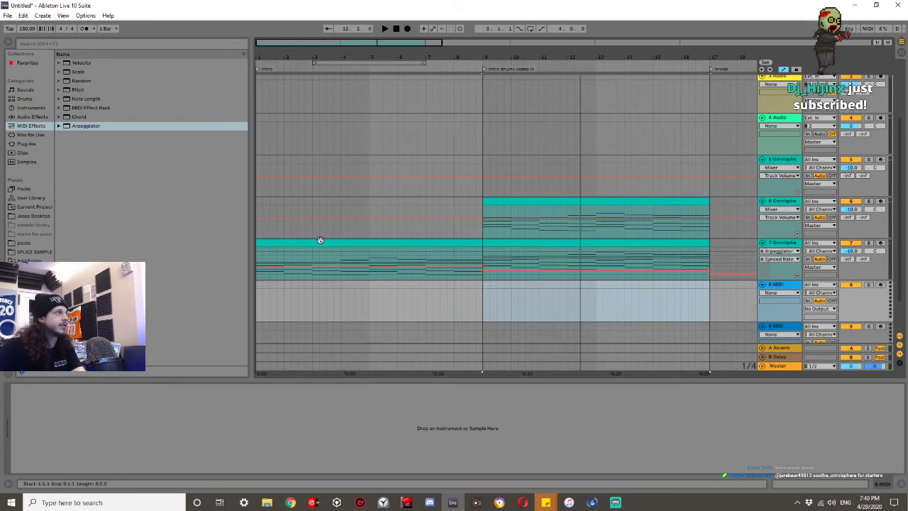
click(26, 143)
drag(83, 201, 510, 285)
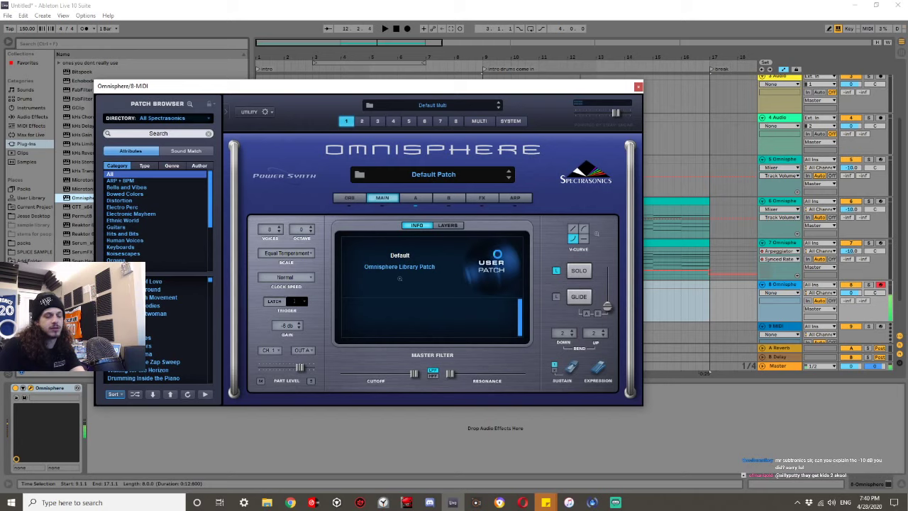
key(x)
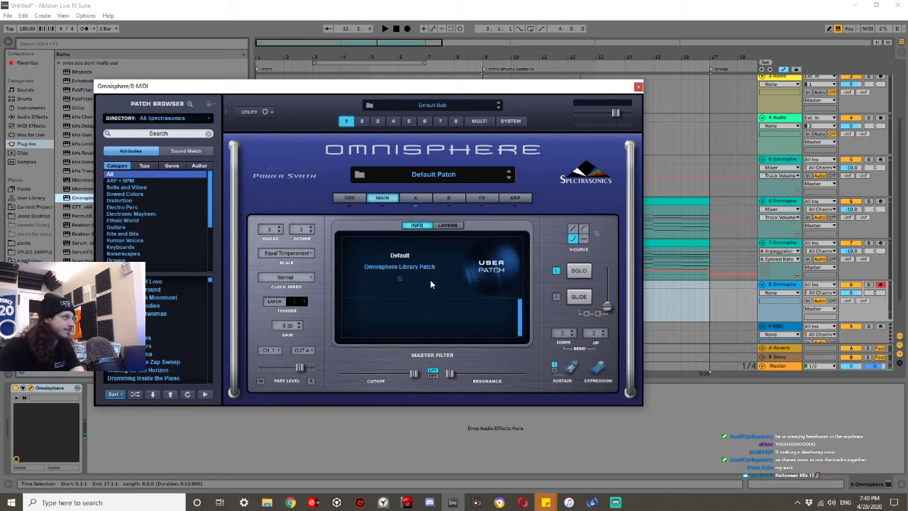
Browse Omnisphere's full patch list, audition Squareness 2 and Squares Inside a Squared Box, and load Squaretable Bells on the new track.
scroll(126, 229, down, 4)
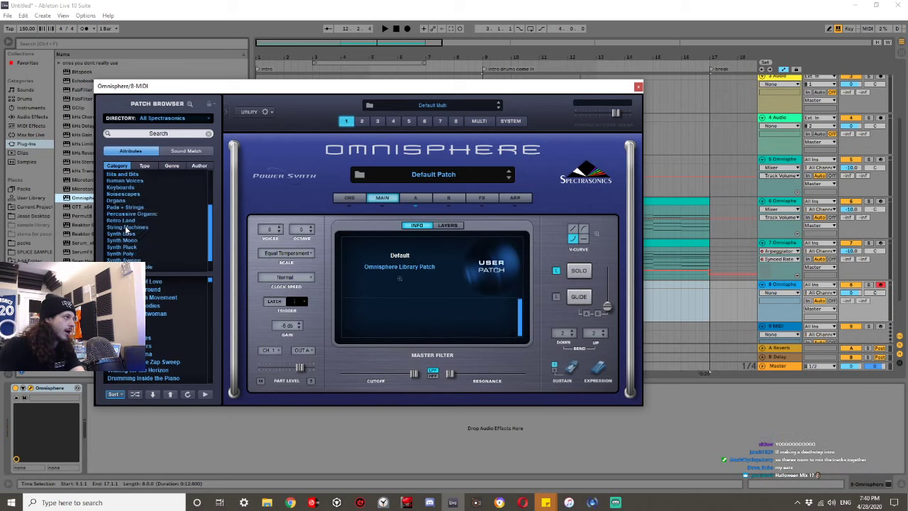
scroll(138, 224, up, 4)
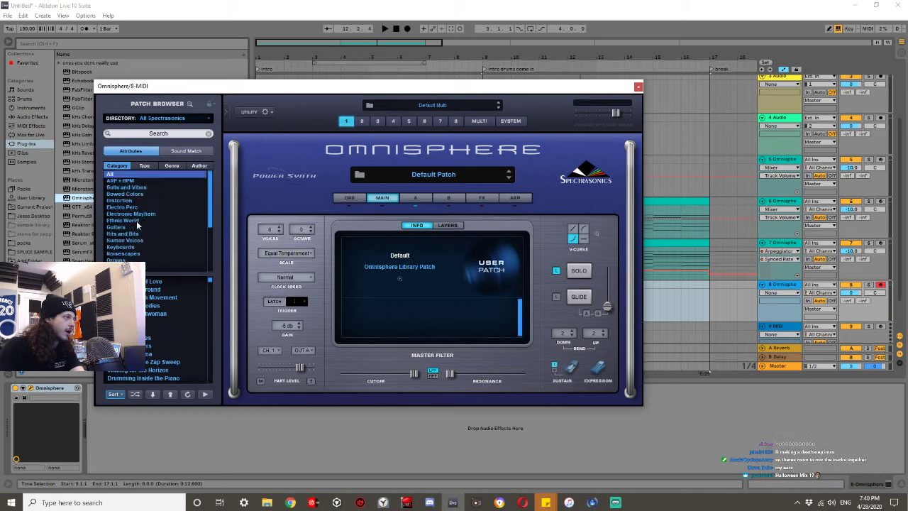
scroll(136, 221, down, 1)
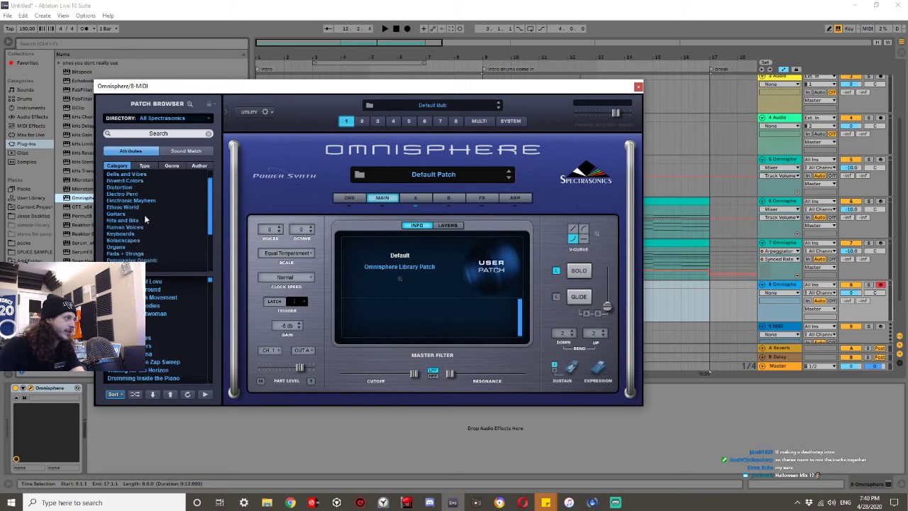
scroll(142, 224, down, 4)
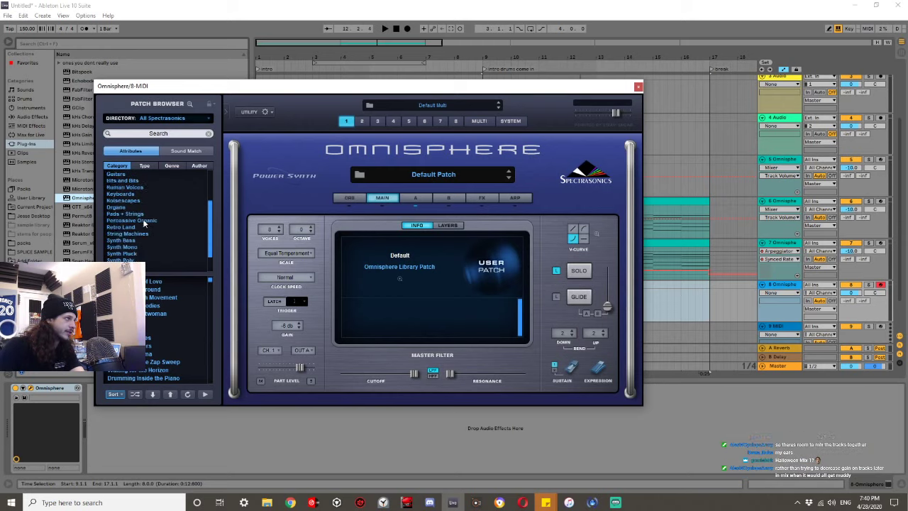
scroll(141, 222, down, 1)
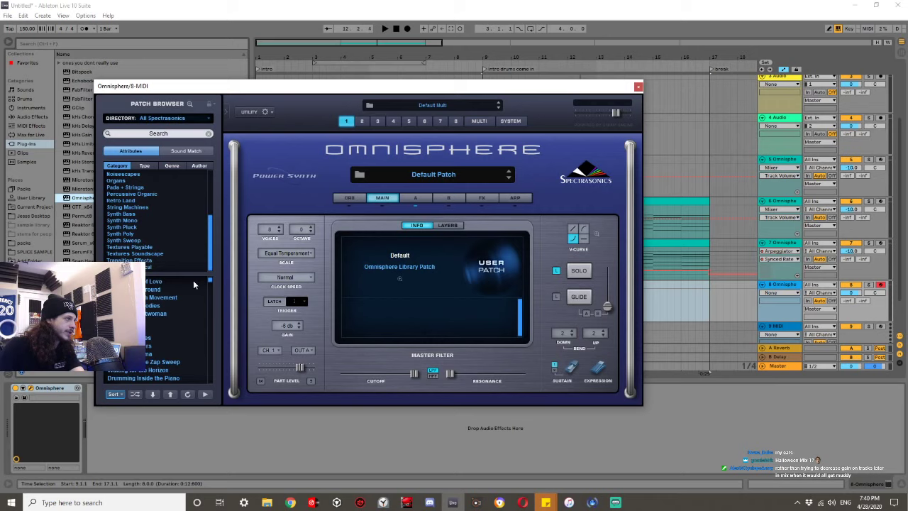
drag(209, 285, 202, 398)
click(205, 395)
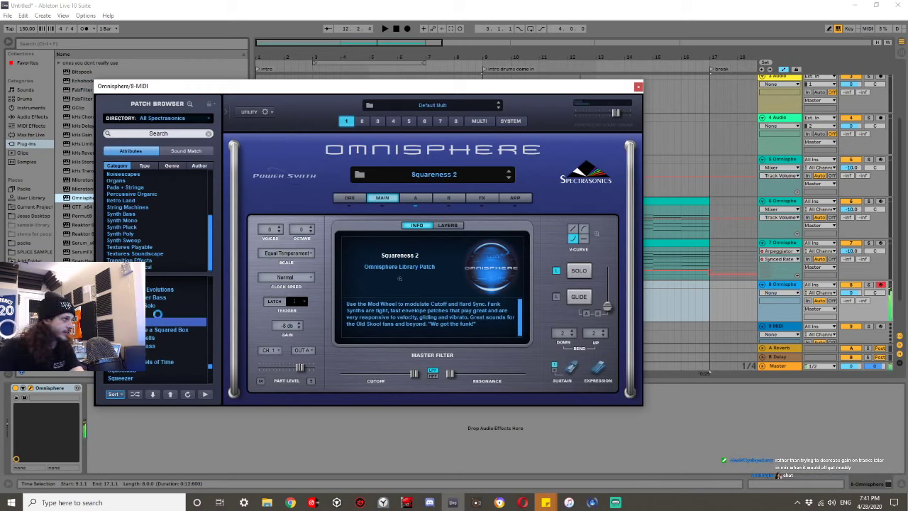
click(160, 329)
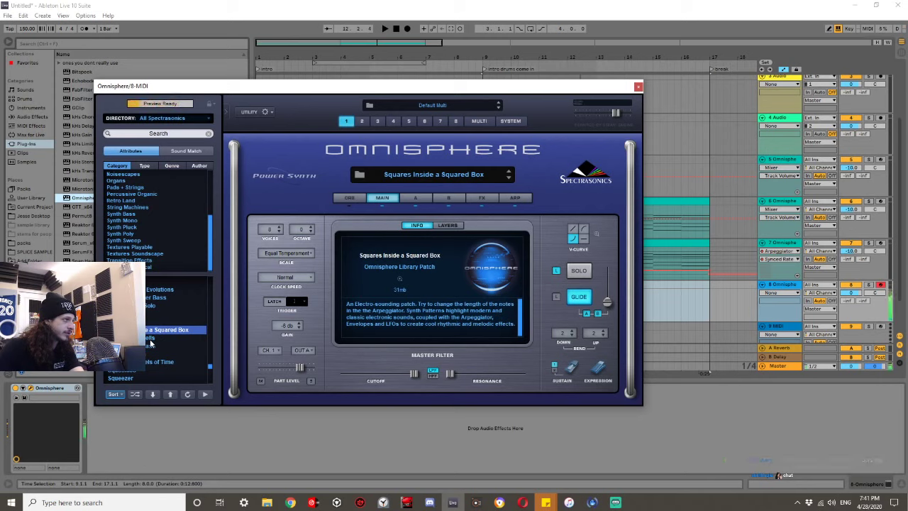
click(149, 338)
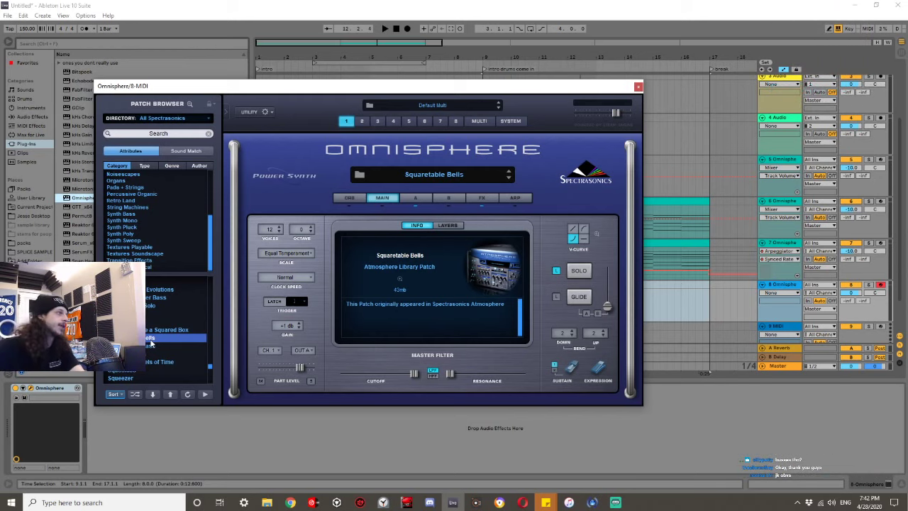
Play the arrangement with the bells patch loaded, stop playback, and close the Omnisphere window.
key(space)
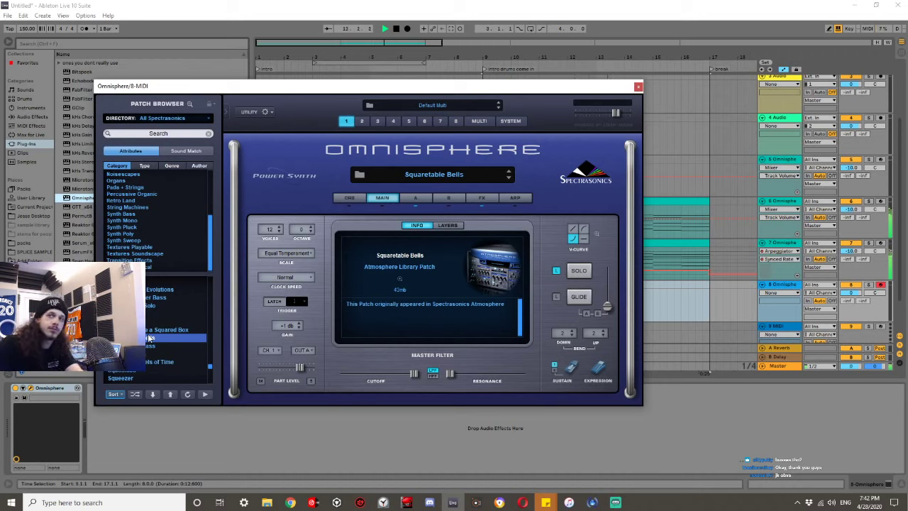
key(space)
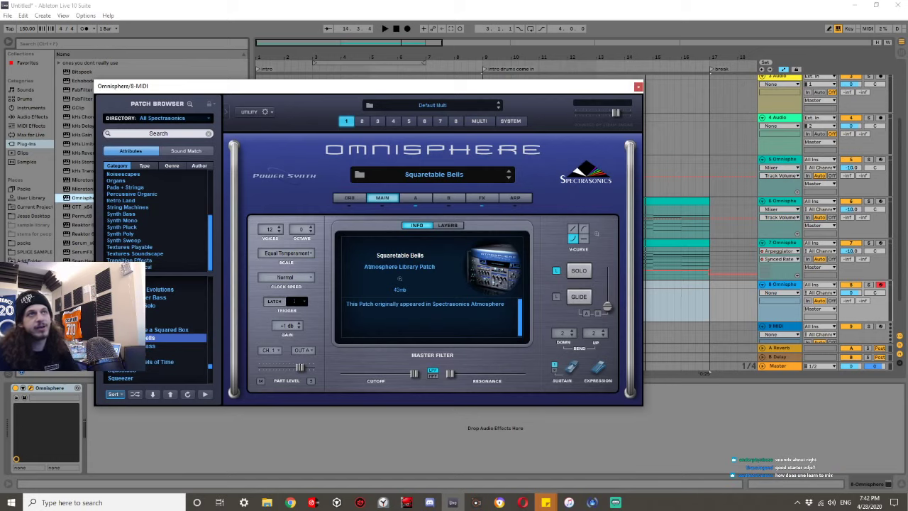
click(638, 85)
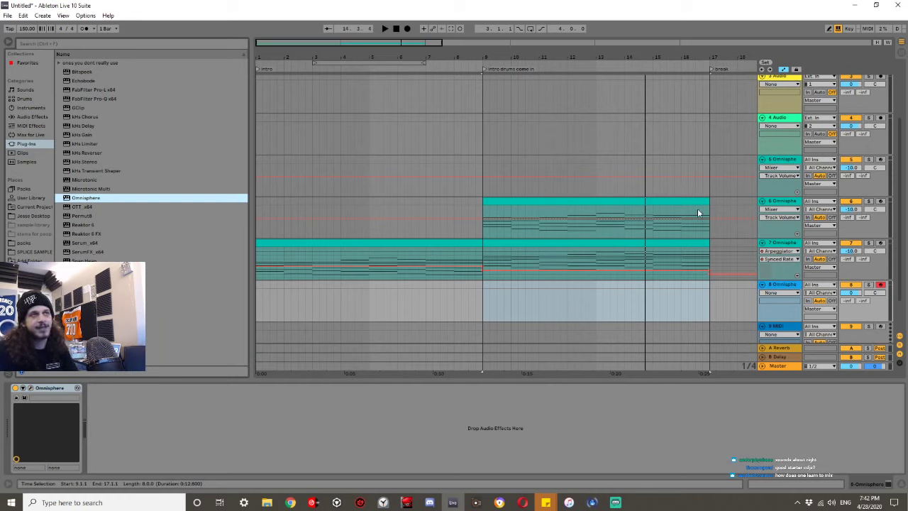
Group the three teal Omnisphere tracks and name the group INTRO MUSIC.
click(787, 163)
click(783, 243)
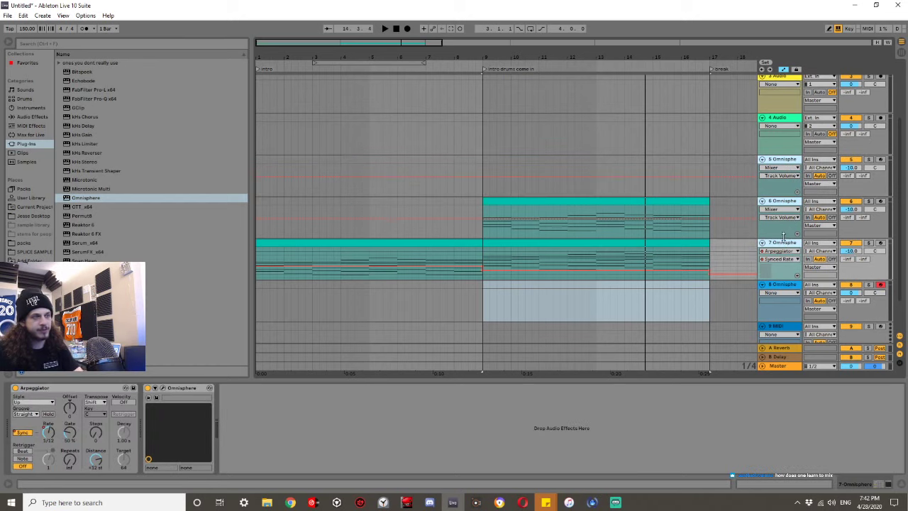
key(ctrl+g)
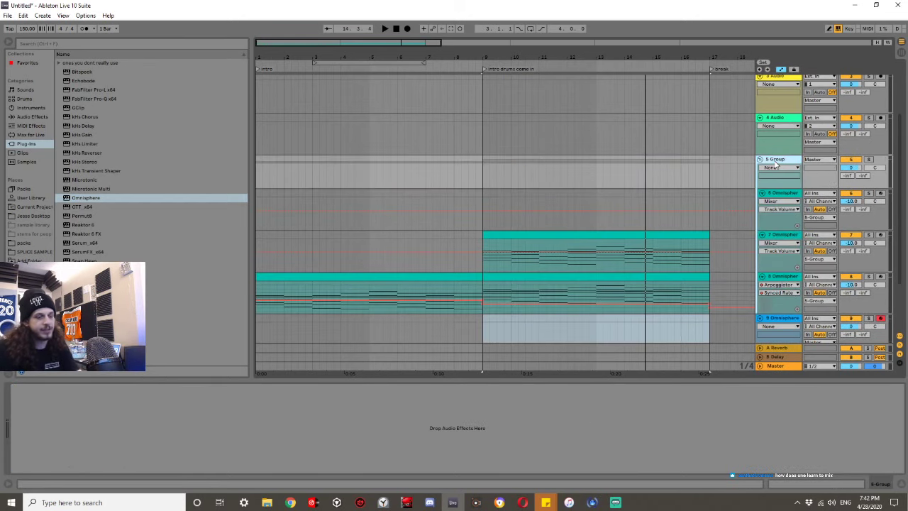
text(INTRO MUSIC)
key(Return)
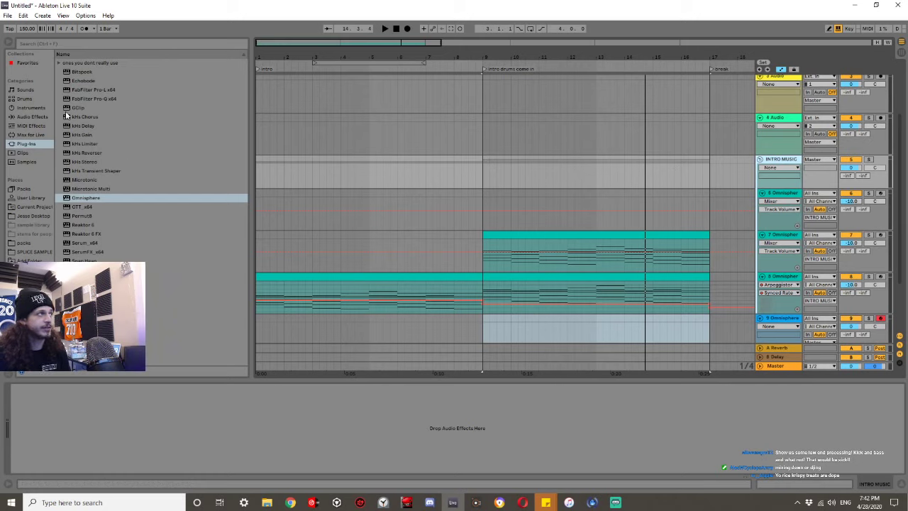
Add the Chorus audio effect to the INTRO MUSIC group.
click(34, 117)
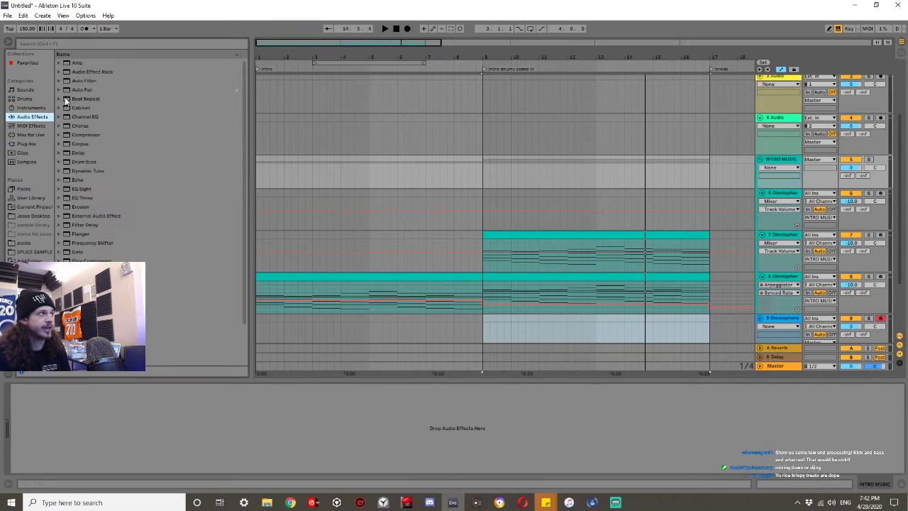
click(86, 127)
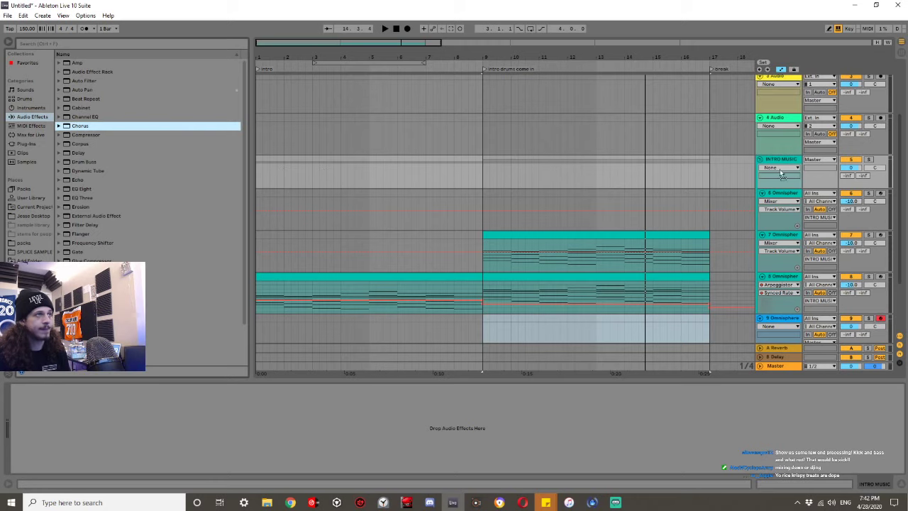
key(Return)
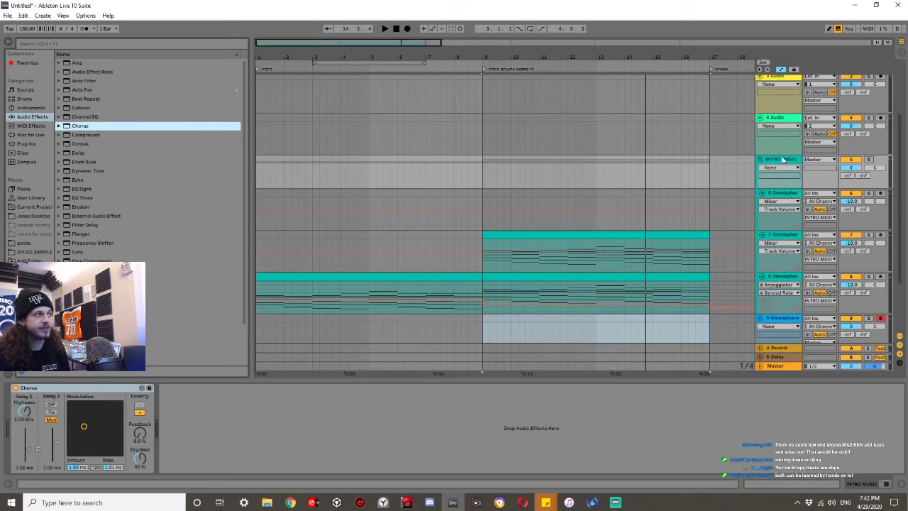
Review the track layout around the INTRO MUSIC group, the Reverb return's effect settings, and the device chain of the track with the bar 9 clip.
scroll(737, 251, down, 2)
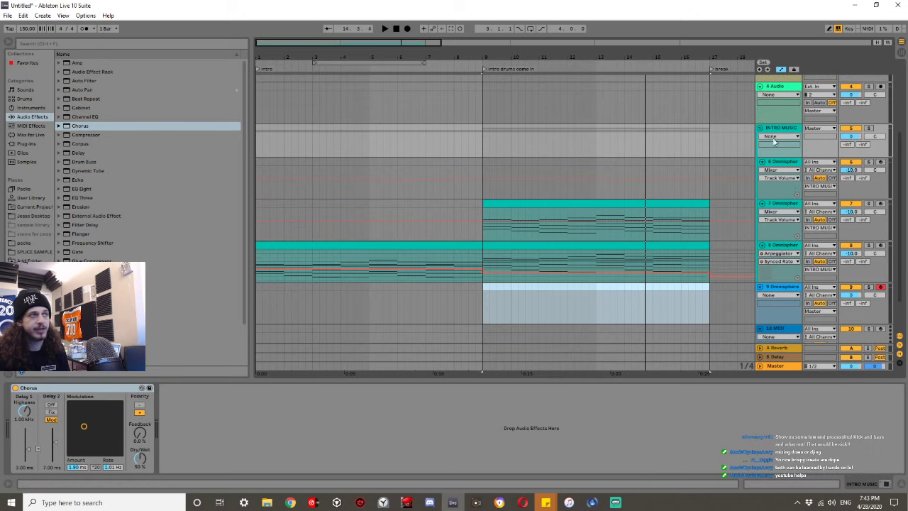
scroll(785, 183, up, 3)
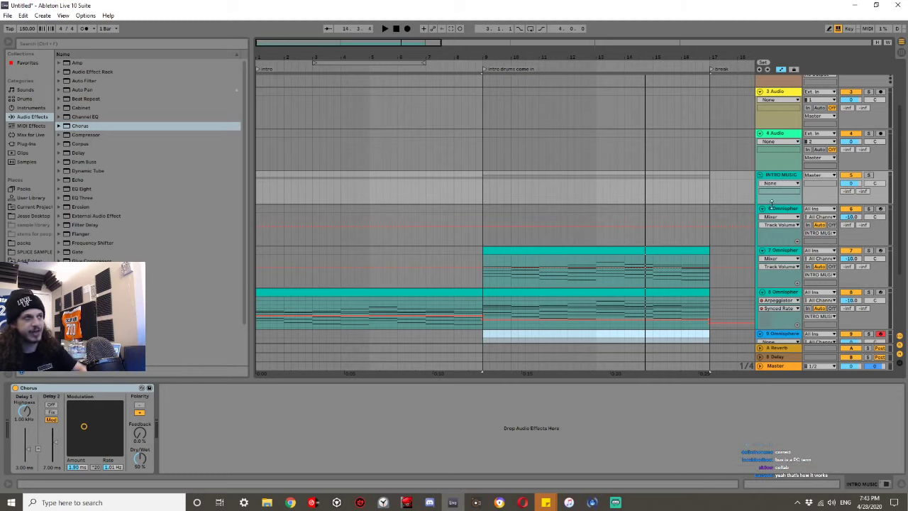
scroll(786, 212, up, 3)
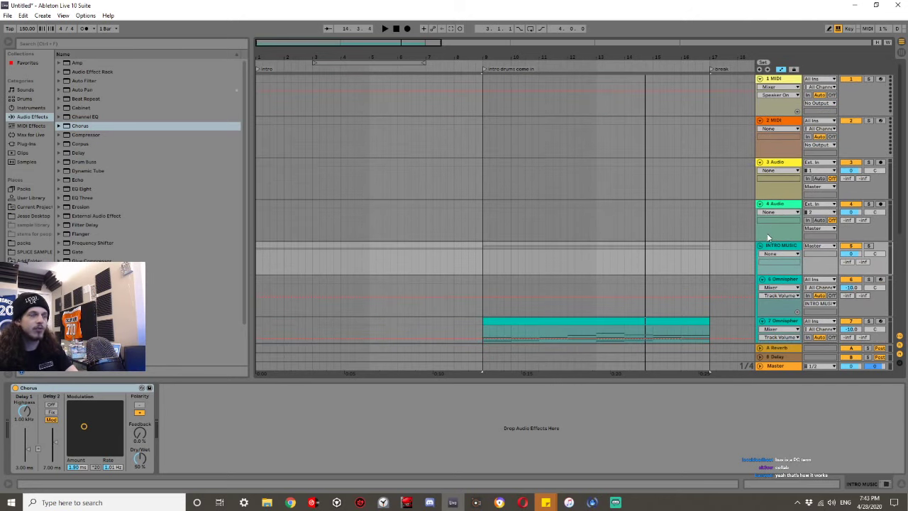
scroll(769, 234, down, 3)
scroll(768, 238, down, 1)
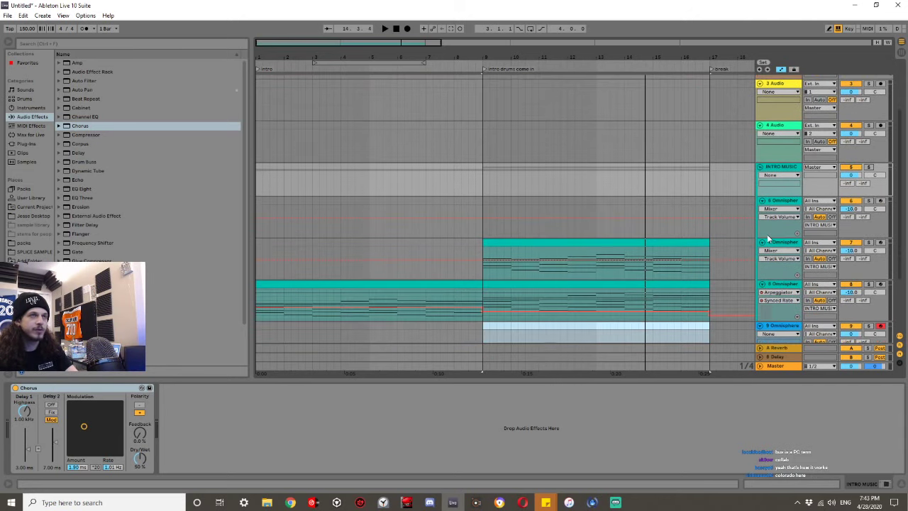
scroll(768, 239, up, 4)
scroll(783, 201, down, 6)
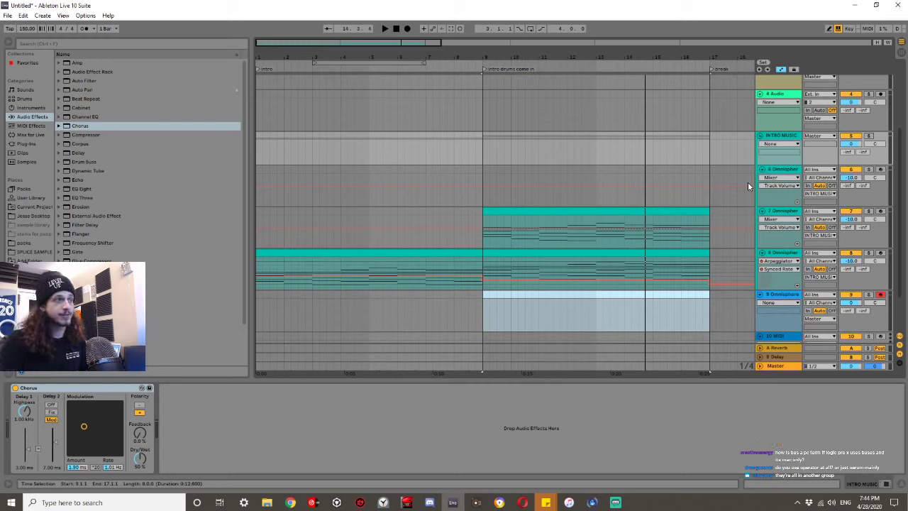
click(794, 350)
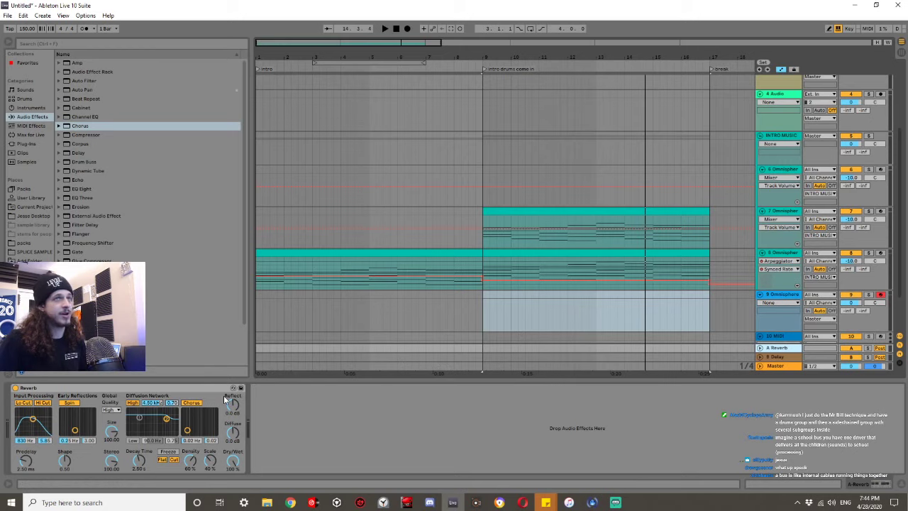
click(780, 211)
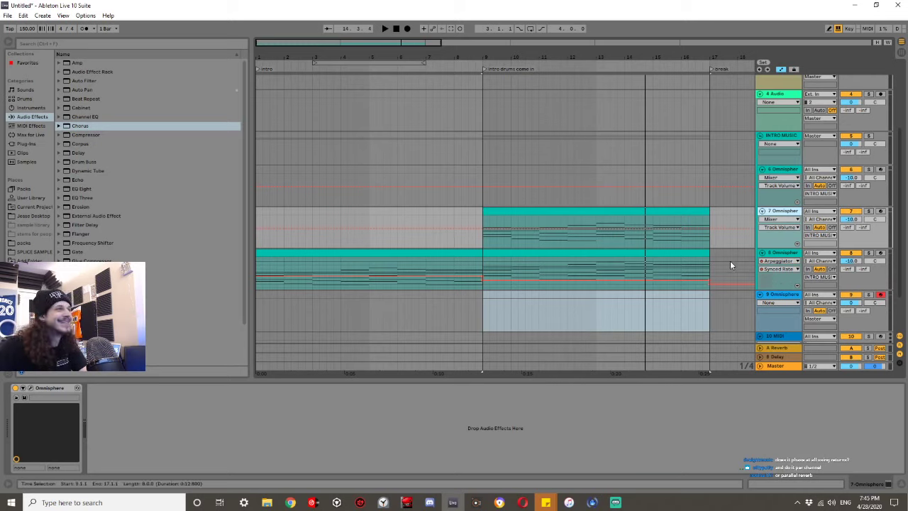
Play the intro drums section up to the break and stop playback.
key(space)
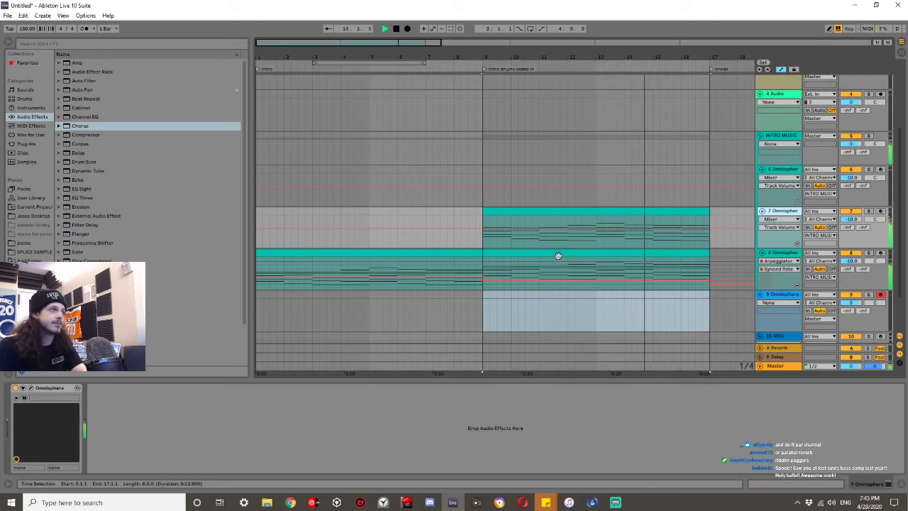
click(482, 229)
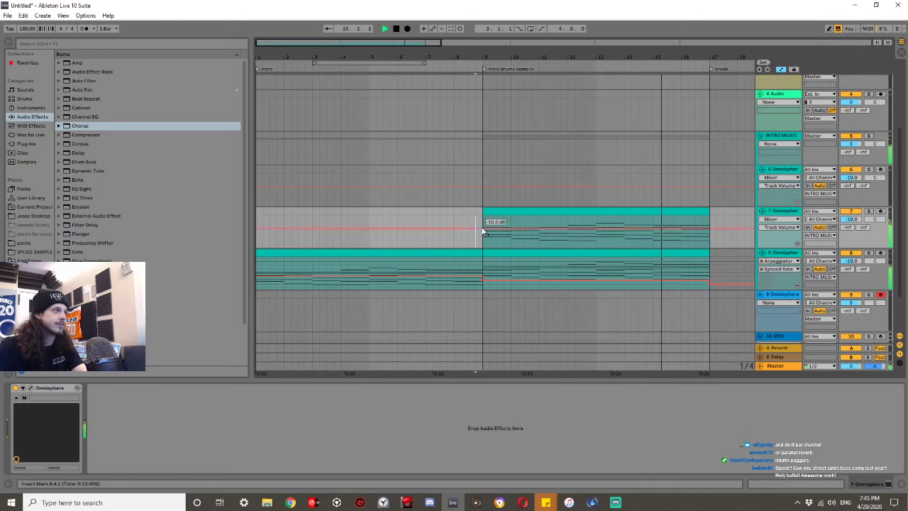
click(474, 286)
key(space)
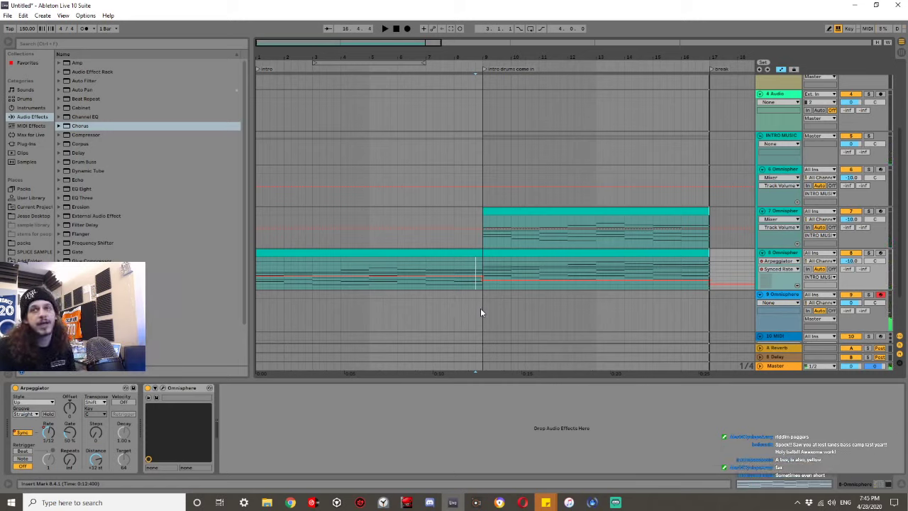
Create an empty four-bar MIDI clip from bar 9 to bar 13 on the Squaretable Bells track.
drag(482, 309, 595, 295)
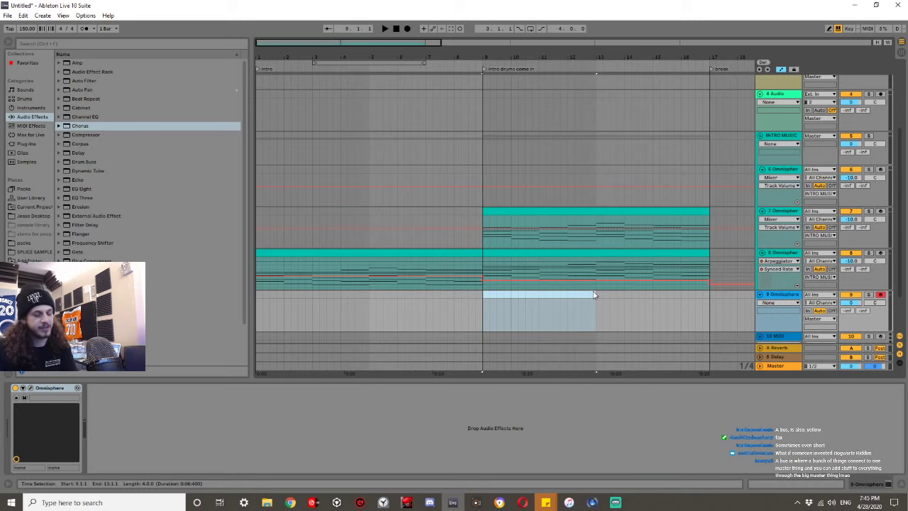
key(ctrl+shift+m)
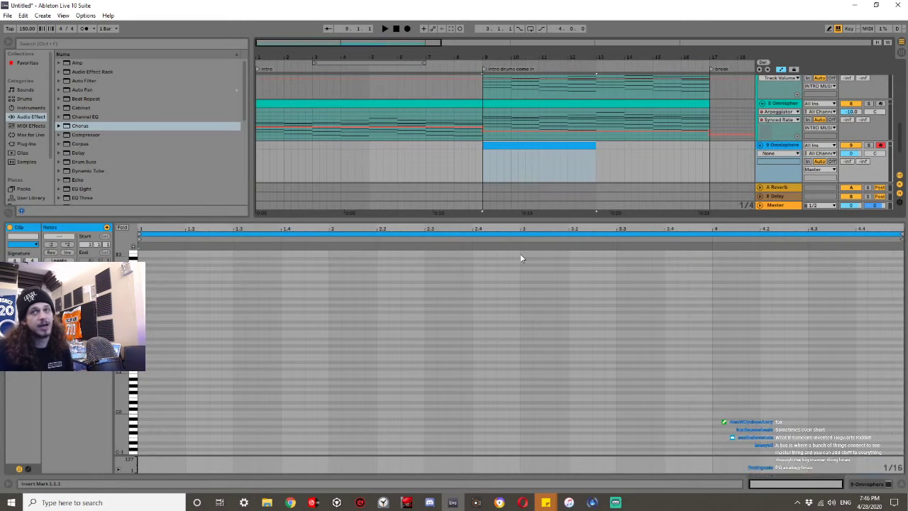
drag(146, 299, 331, 298)
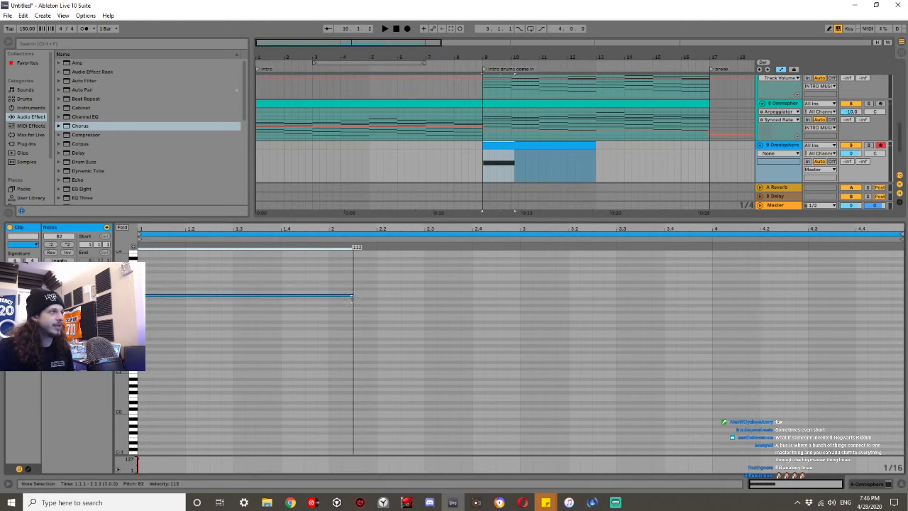
key(ctrl+d)
key(Down)
key(Down)
key(Down)
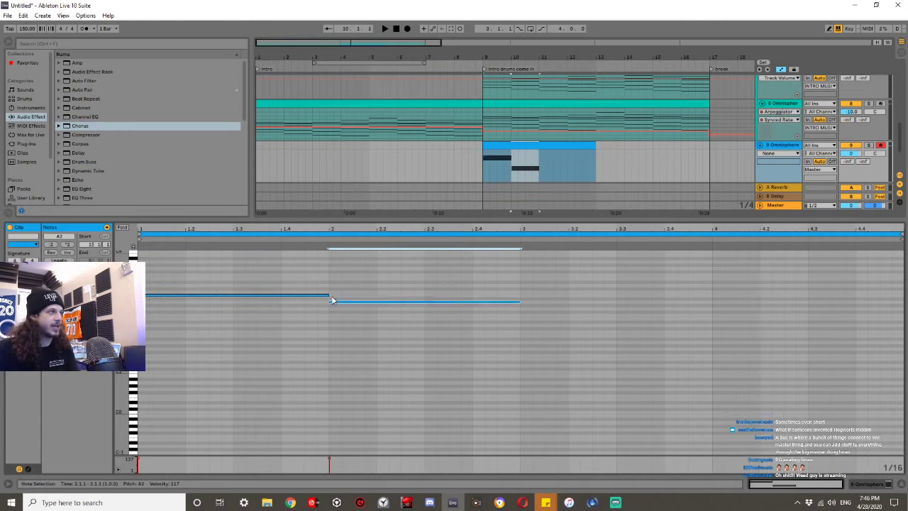
key(ctrl+d)
key(Down)
key(Down)
key(Down)
key(Down)
key(ctrl+d)
key(Up)
key(Up)
key(Up)
key(Up)
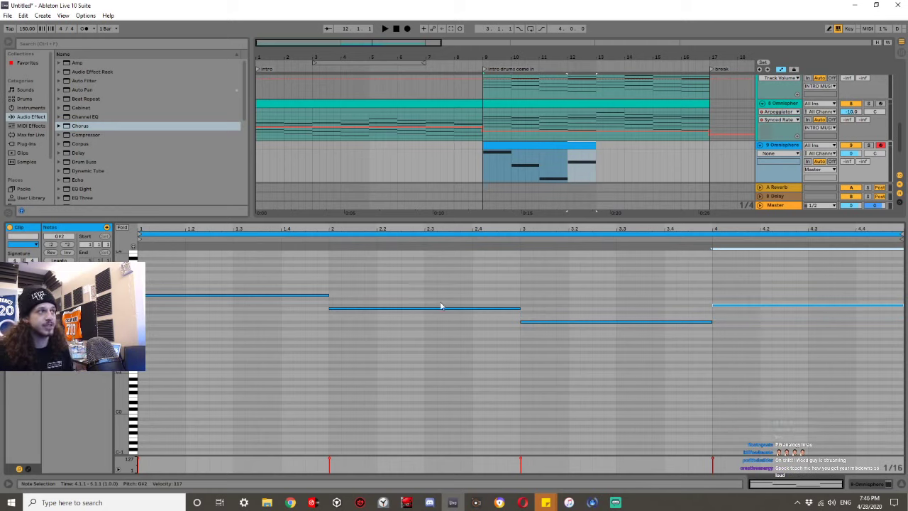
drag(270, 273, 400, 315)
key(ctrl+a)
key(Delete)
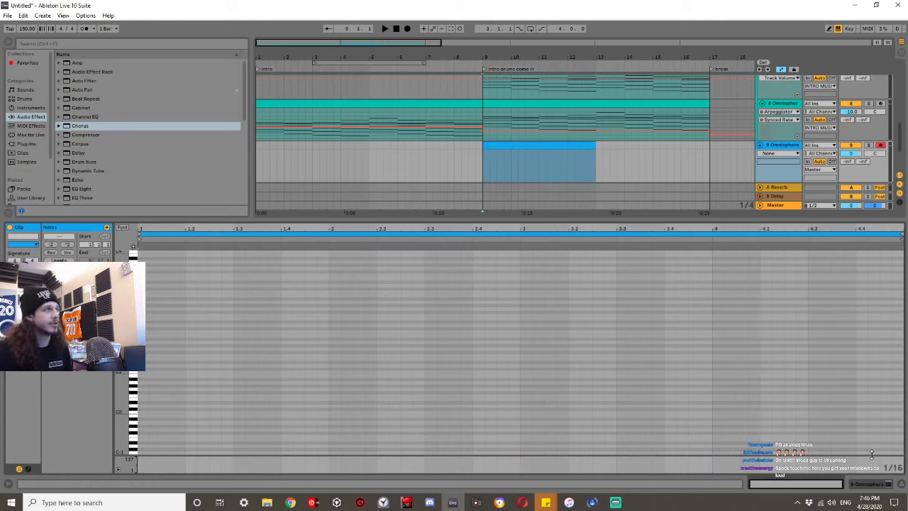
Sketch a trial melody of alternating longer and short notes over the clip's first two bars and delete all of it.
double_click(144, 277)
drag(148, 278, 280, 274)
double_click(188, 289)
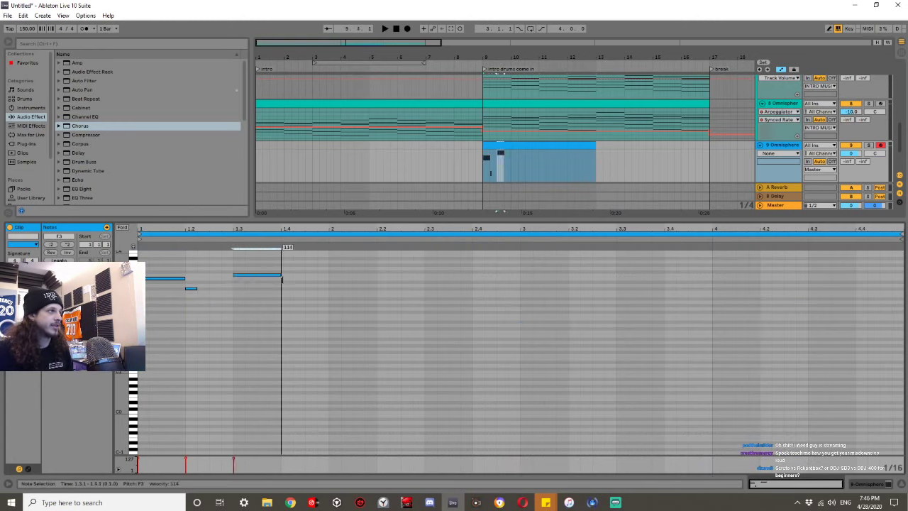
double_click(285, 284)
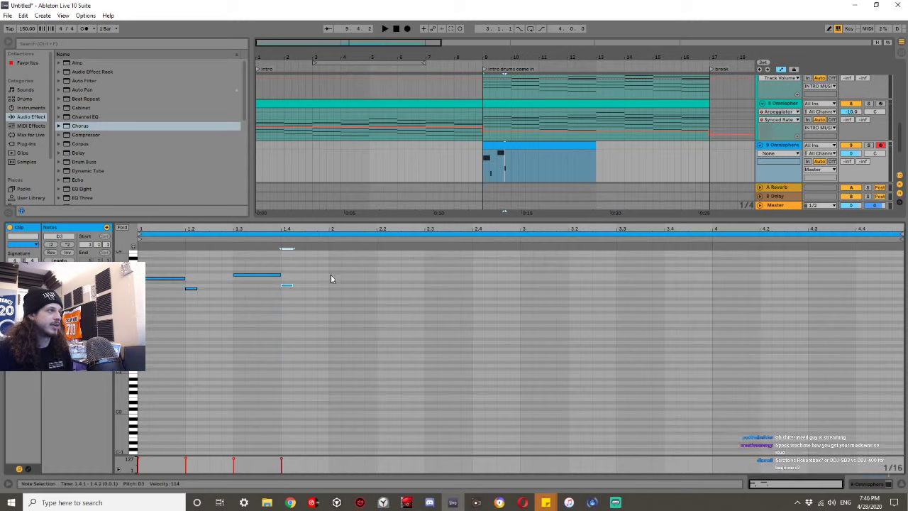
drag(329, 274, 365, 275)
double_click(380, 294)
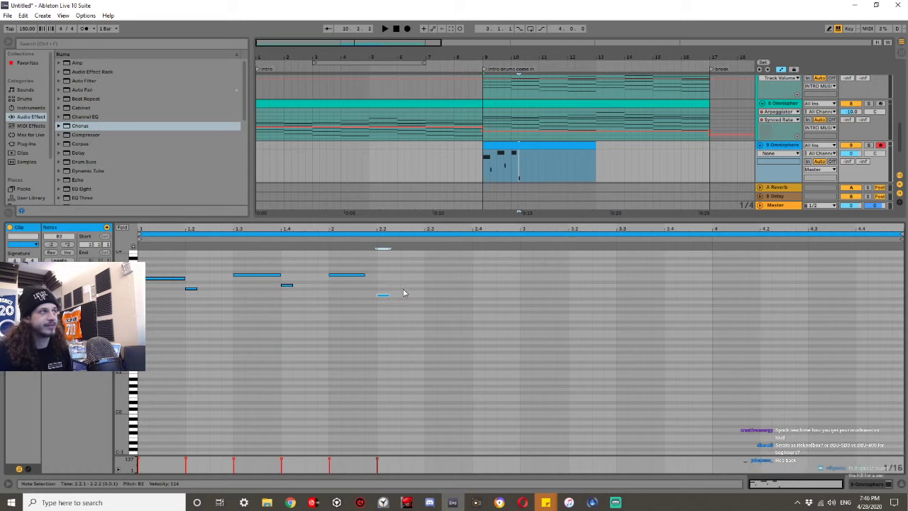
drag(425, 274, 461, 274)
double_click(476, 292)
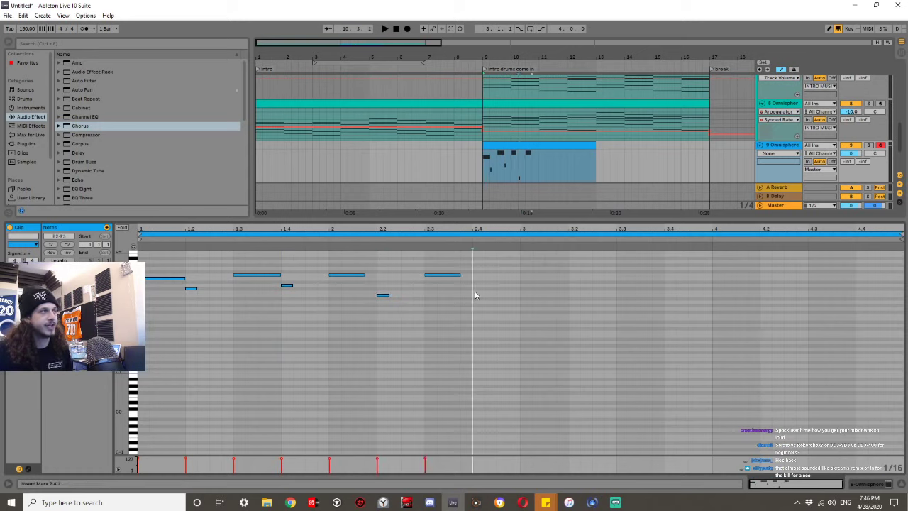
drag(493, 304, 410, 285)
key(ctrl+a)
key(Delete)
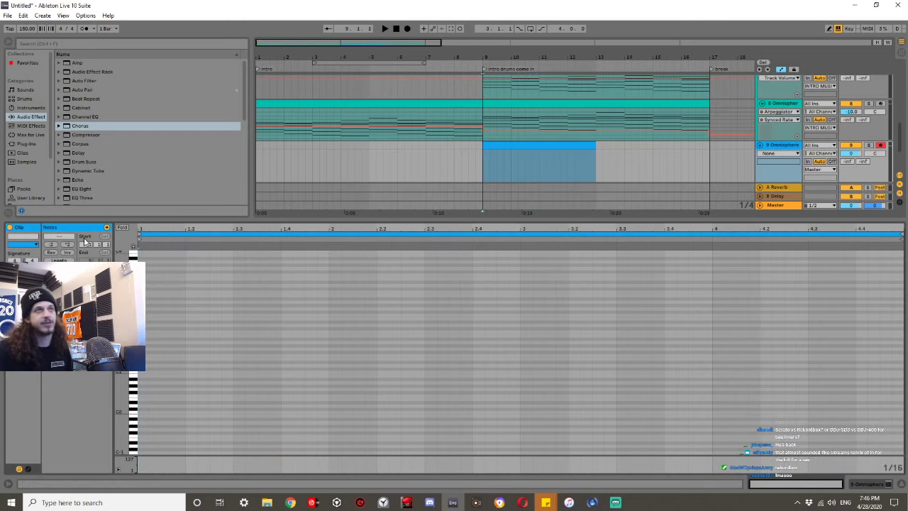
Draw a pattern of short sixteenth notes in bar 1 of the clip, using G3 with E3 notes in between.
double_click(145, 268)
double_click(165, 279)
double_click(188, 268)
double_click(236, 268)
double_click(262, 278)
double_click(283, 268)
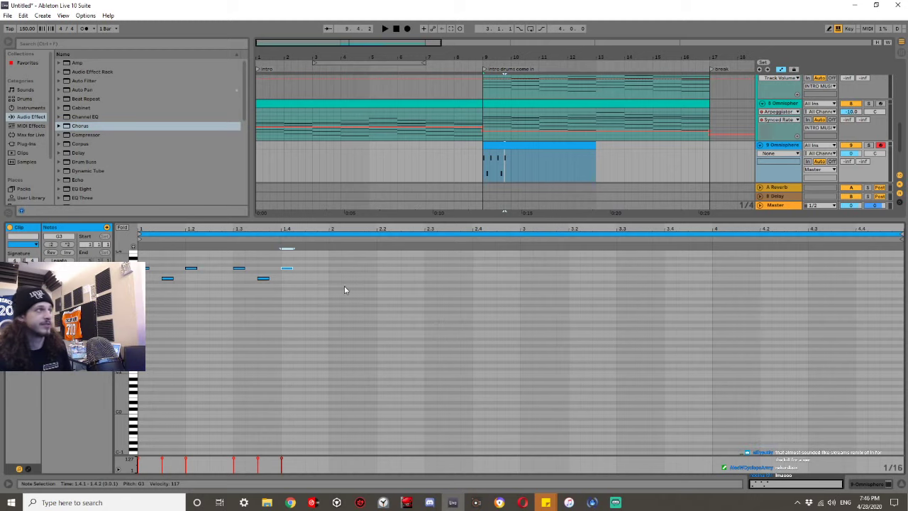
Draw a line of one-beat notes alternating G#2 and G2 beneath the pattern in bar 1.
click(506, 124)
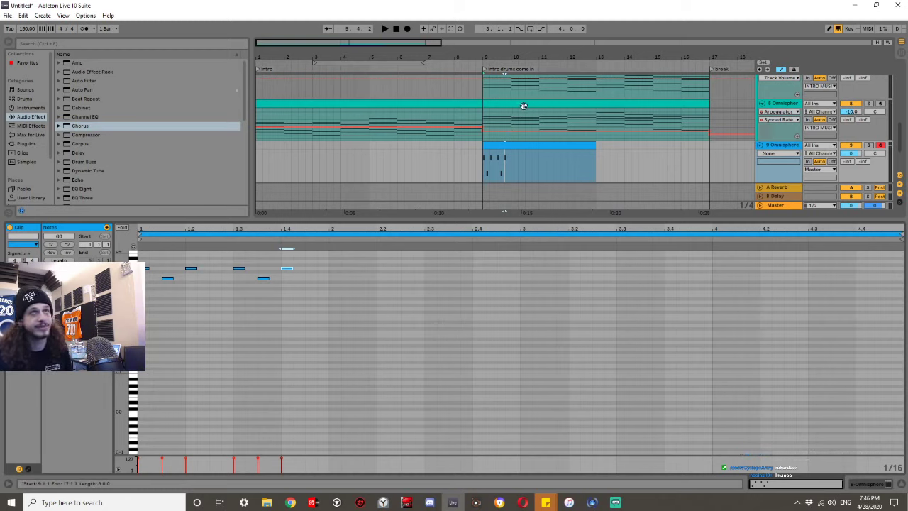
drag(329, 307, 164, 266)
mouse_move(301, 328)
mouse_down()
mouse_move(146, 278)
mouse_move(164, 305)
mouse_move(325, 310)
mouse_up()
click(147, 306)
double_click(147, 305)
double_click(188, 309)
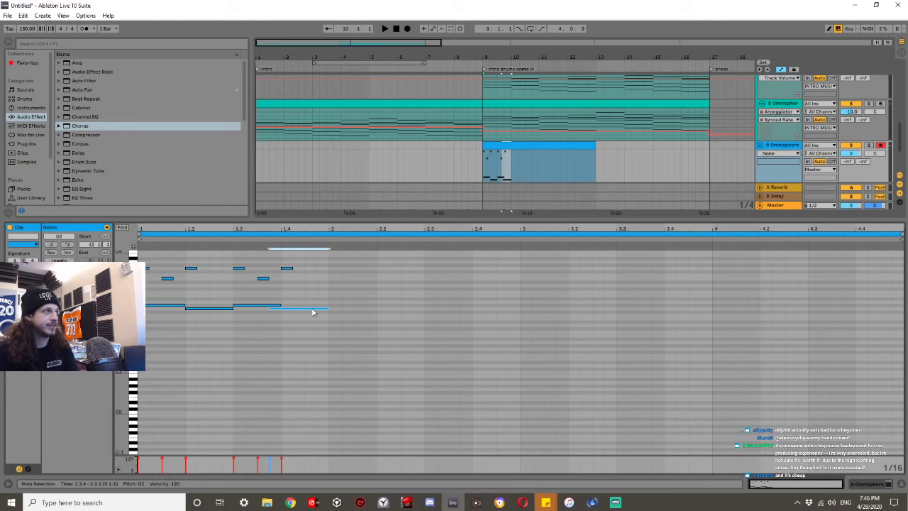
Duplicate the alternating G#2 and G2 line three times to fill all four bars.
drag(314, 321, 142, 303)
key(ctrl+d)
key(ctrl+d)
key(ctrl+d)
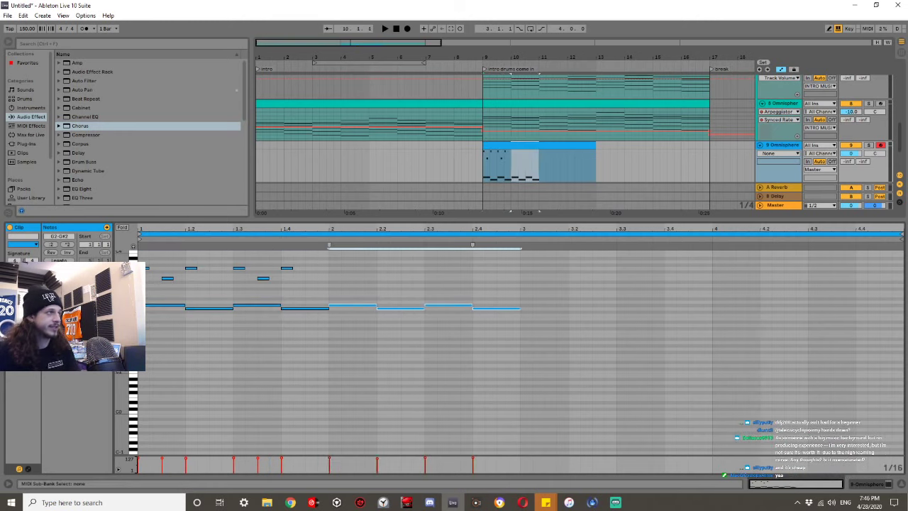
Duplicate the upper short-note pattern into bar 2 and transpose the copy down three semitones.
drag(306, 287, 135, 253)
key(ctrl+d)
key(Right)
key(Left)
key(Down)
key(Down)
key(Right)
key(Right)
key(Left)
key(Down)
Duplicate the short-note pattern into bar 3 transposed to G3–A#3, and into bar 4 transposed to D3–F3.
key(ctrl+d)
key(Up)
key(Up)
key(Up)
key(Up)
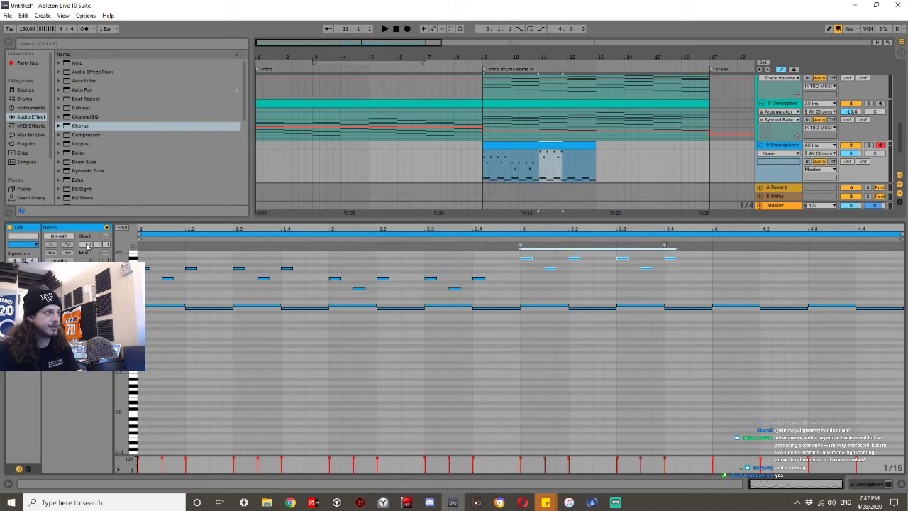
key(ctrl+d)
key(Down)
key(Down)
key(Down)
key(Down)
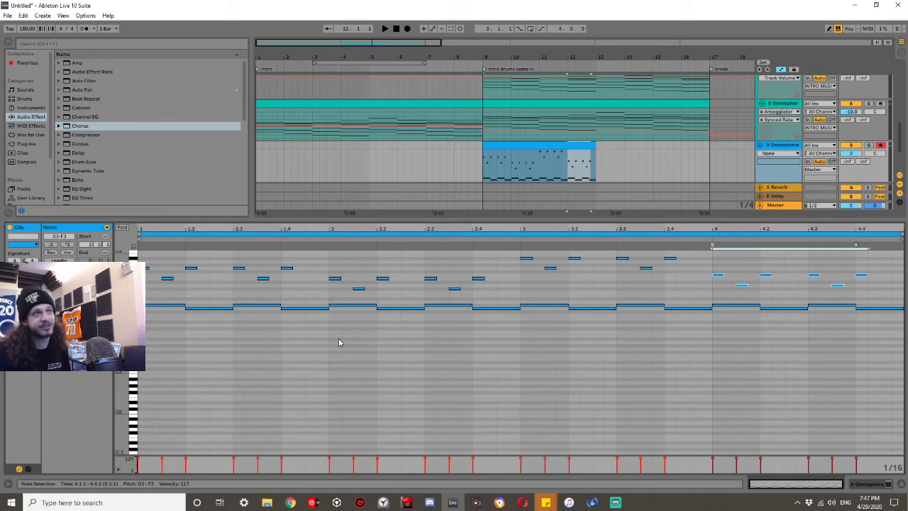
Delete all the notes from the four-bar clip.
drag(892, 336, 135, 251)
key(Delete)
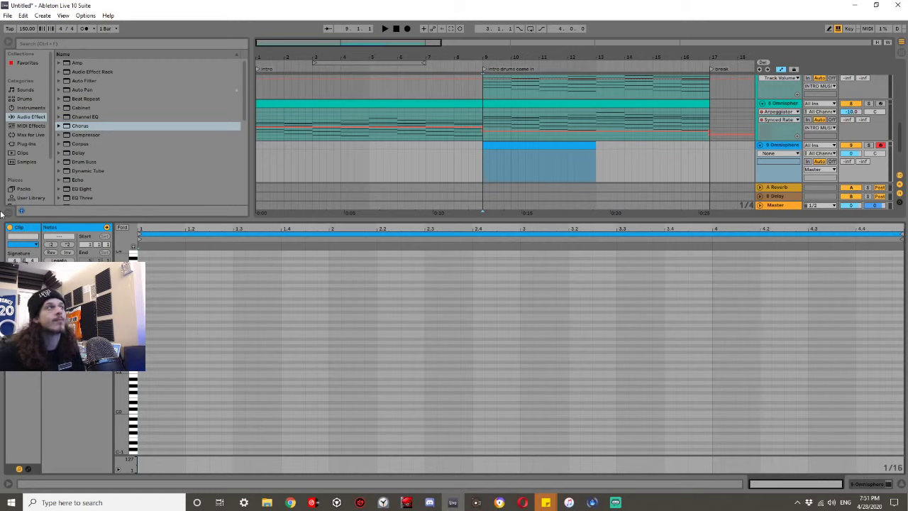
Duplicate the empty clip up to bar 17 during playback, consolidate both into one eight-bar clip, and open it for note editing.
key(space)
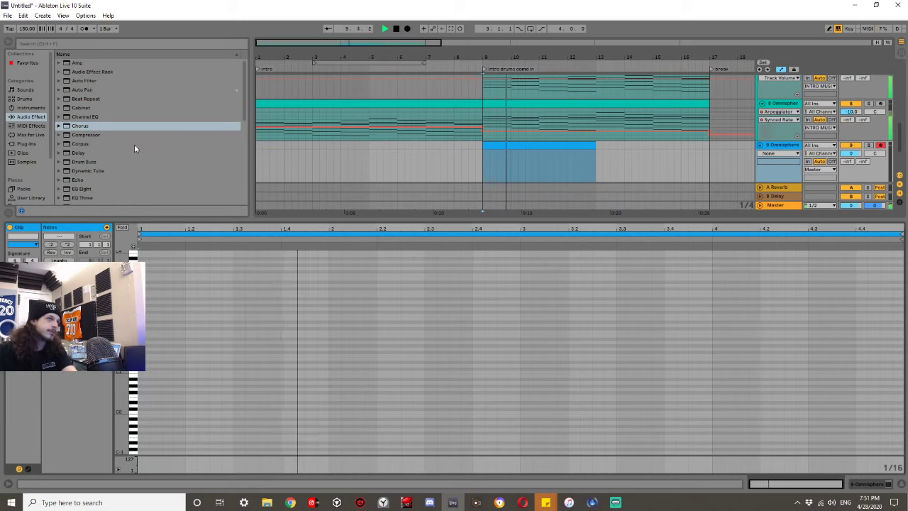
click(492, 147)
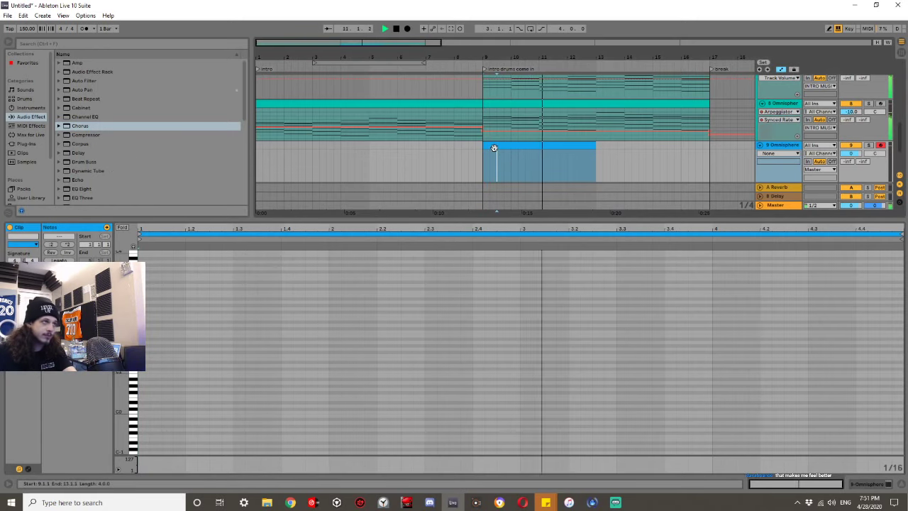
key(ctrl+d)
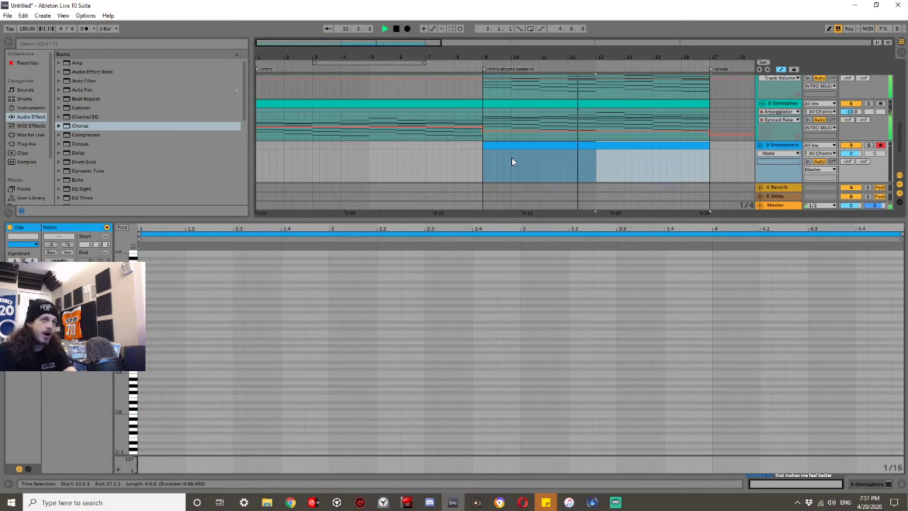
click(513, 147)
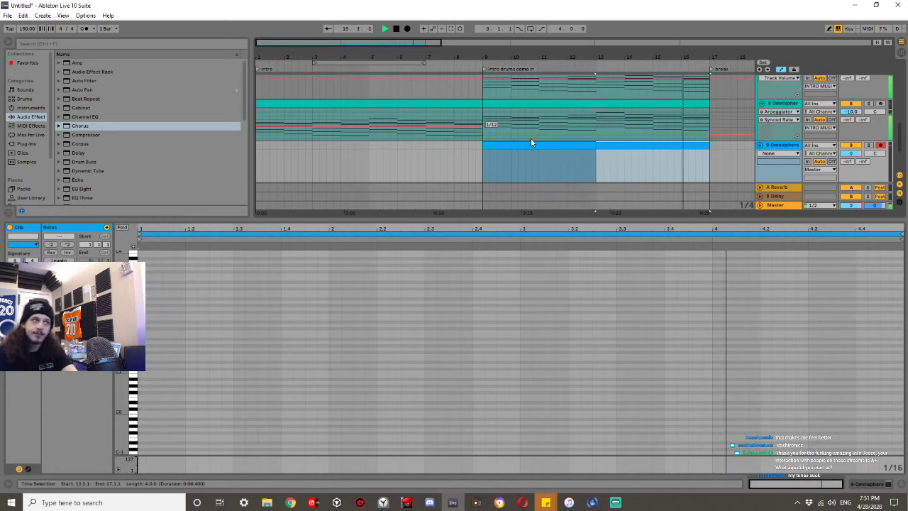
click(536, 146)
key(ctrl+j)
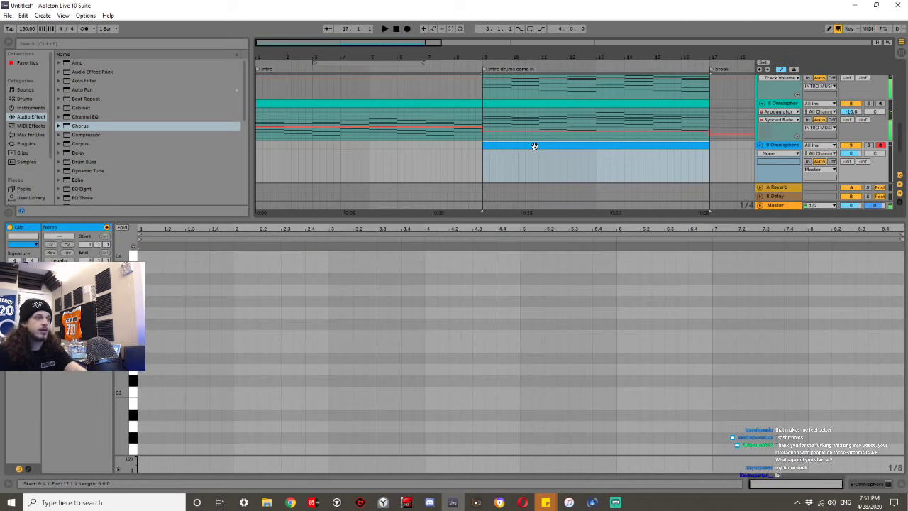
double_click(534, 146)
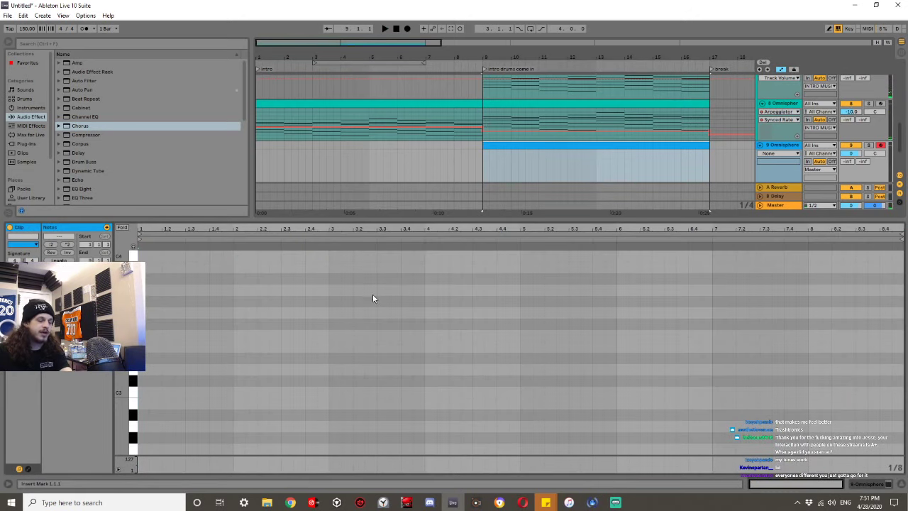
Draw a one-bar F4 note in bar 1 and a one-bar E4 note in bar 2 of the clip, playing it back.
scroll(193, 339, down, 5)
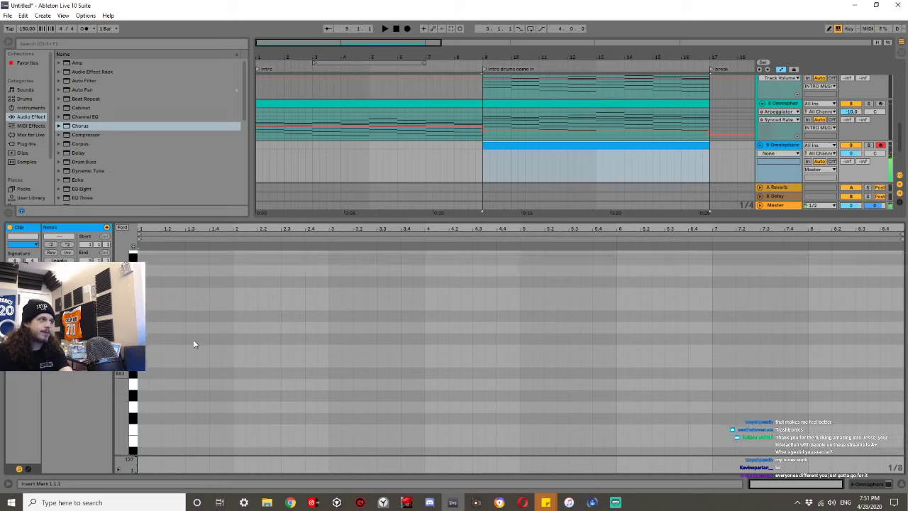
scroll(190, 345, down, 5)
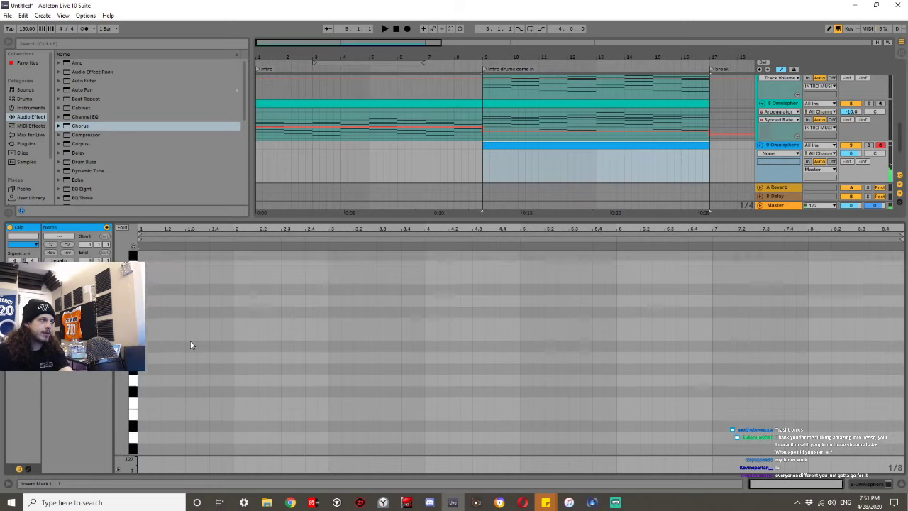
scroll(190, 345, up, 5)
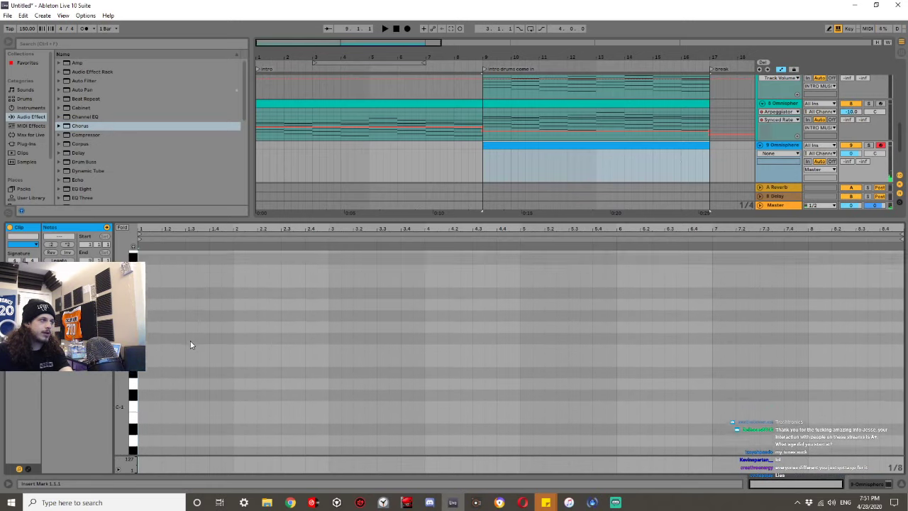
scroll(189, 344, up, 8)
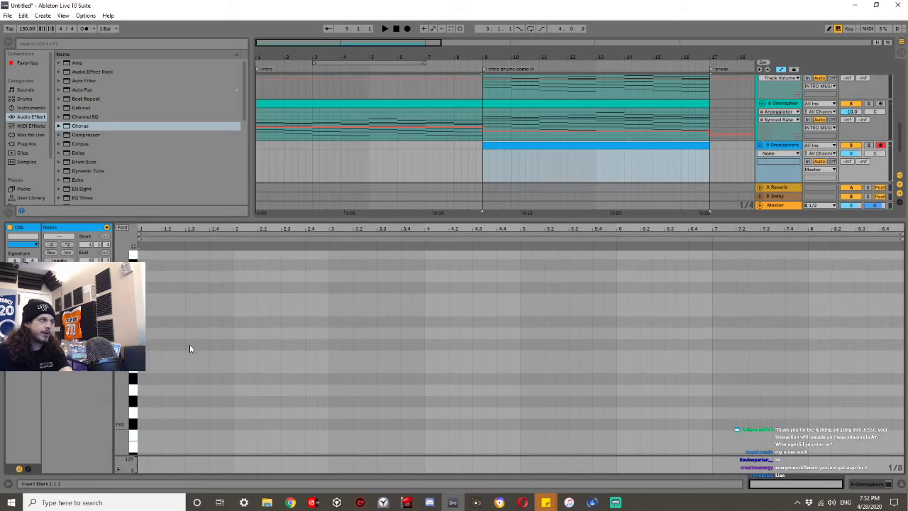
scroll(190, 348, down, 4)
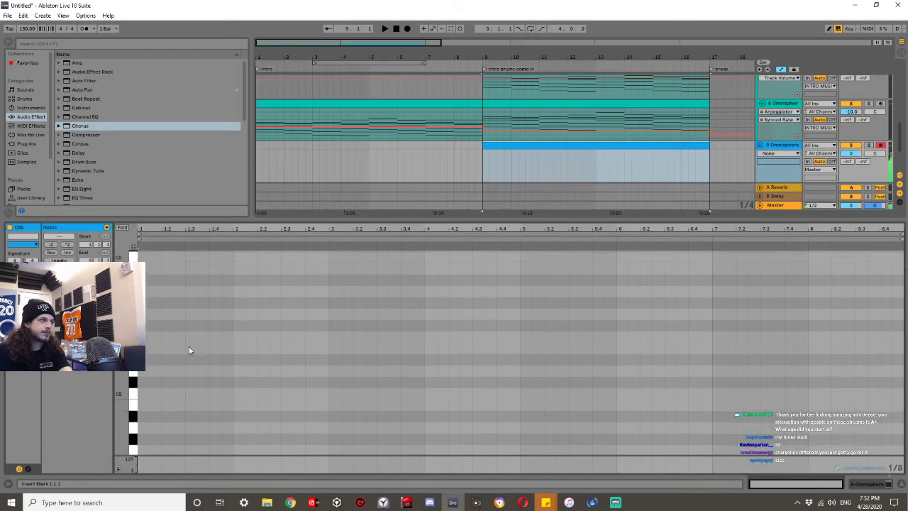
double_click(141, 381)
key(space)
double_click(235, 392)
drag(235, 392, 329, 392)
key(space)
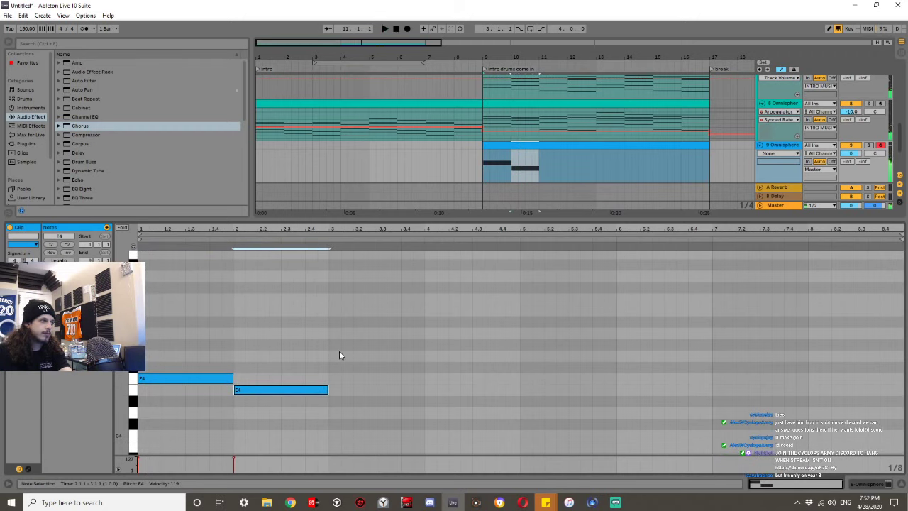
Add a one-bar note in bar 3 of the clip and raise it to A#4.
double_click(339, 356)
drag(353, 355, 412, 355)
drag(179, 273, 162, 264)
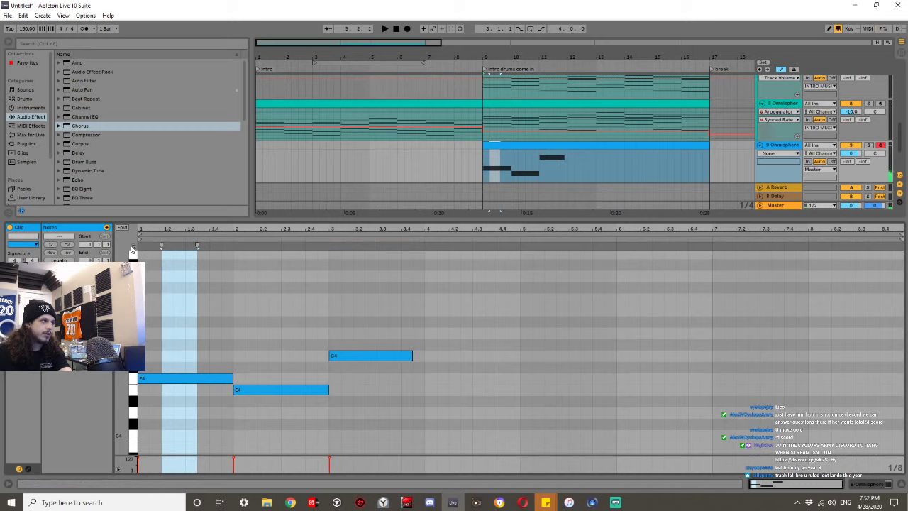
drag(346, 304, 362, 385)
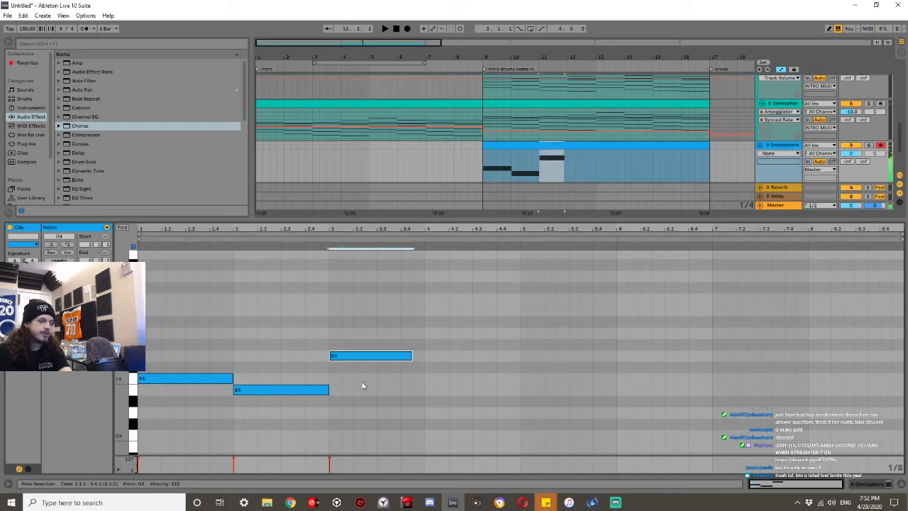
key(Up)
key(Up)
key(Up)
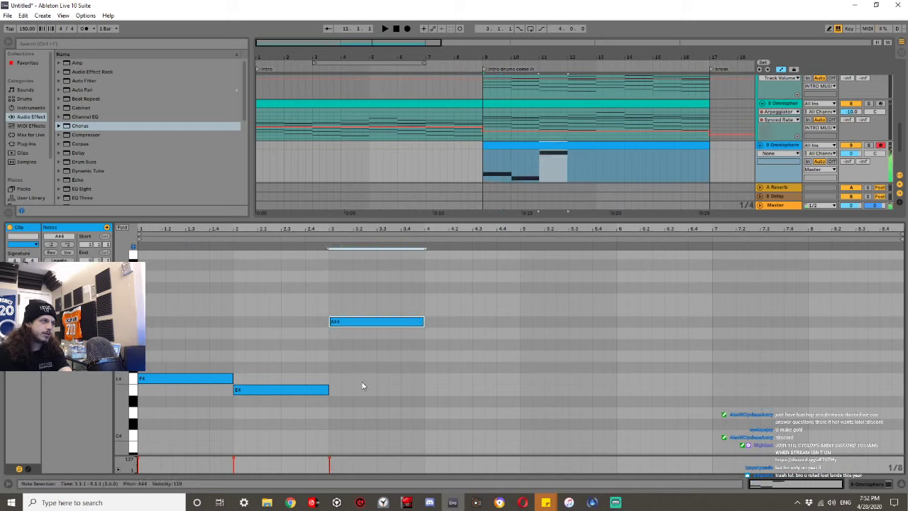
Duplicate the A#4 note into bar 4, lower the copy to A4, and play the melody so far.
key(ctrl+d)
key(Down)
key(space)
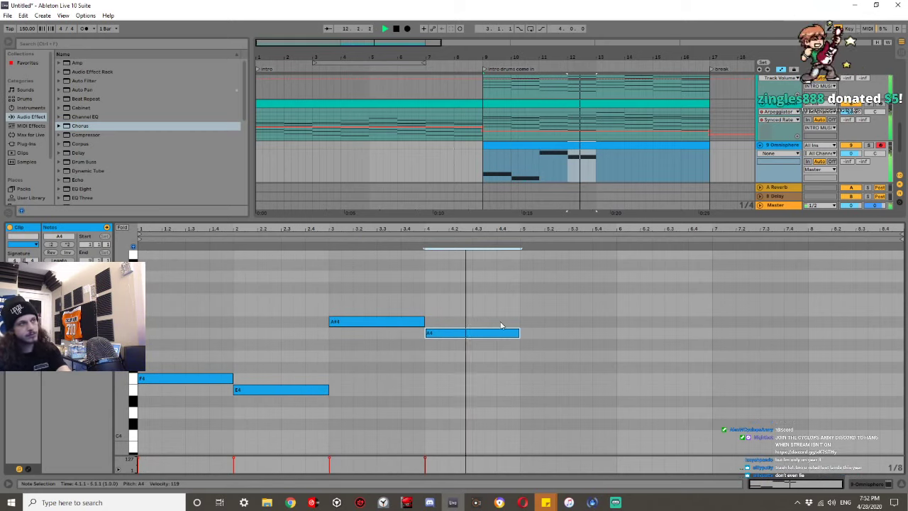
key(space)
Add one-bar notes D5 in bar 5 and F5 in bar 6, and play the melody up to them.
click(523, 298)
drag(522, 298, 614, 299)
key(Up)
key(Up)
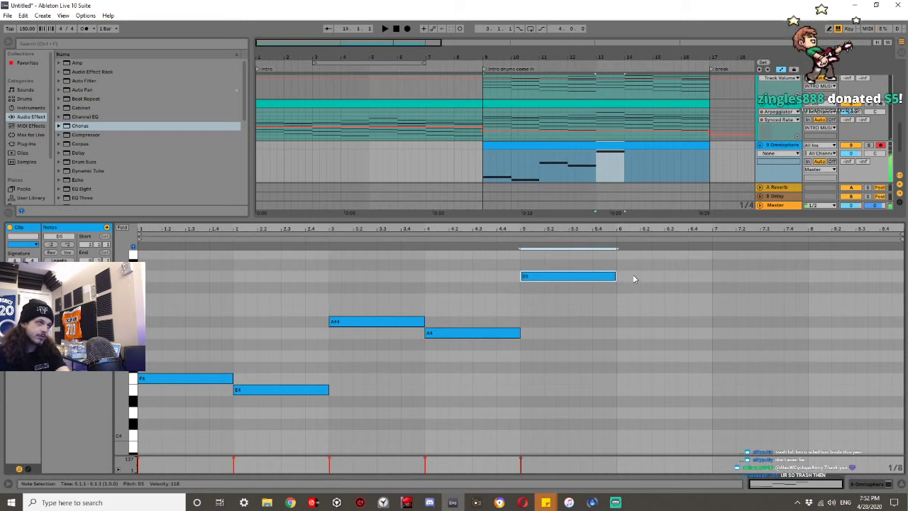
drag(630, 269, 683, 277)
drag(628, 258, 711, 265)
key(Up)
key(space)
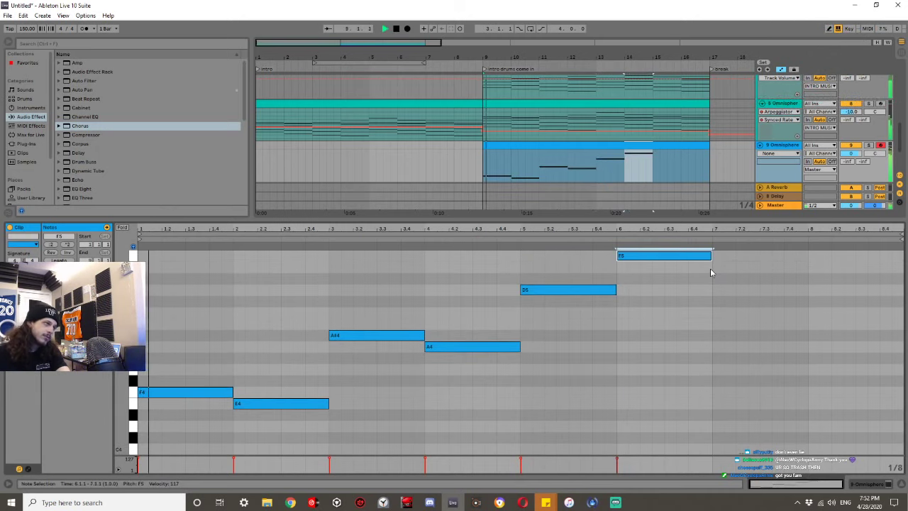
scroll(682, 304, up, 3)
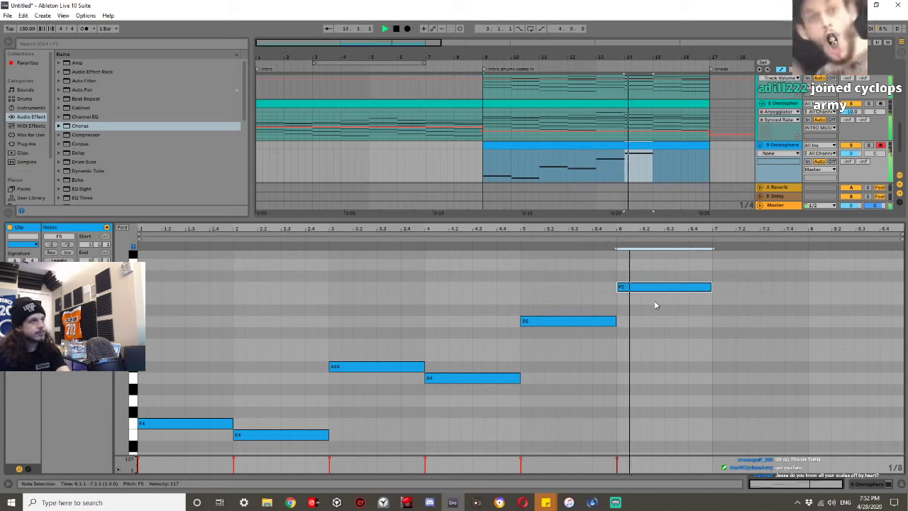
key(space)
Add one-bar notes A#5 in bar 7 and A5 in bar 8, and play back the eight-bar melody.
drag(714, 264, 806, 264)
key(Up)
key(Up)
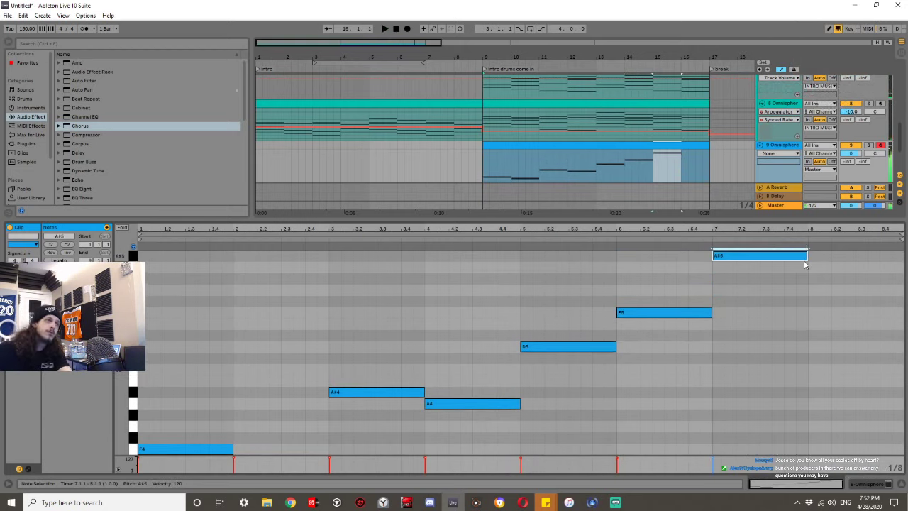
drag(819, 267, 821, 267)
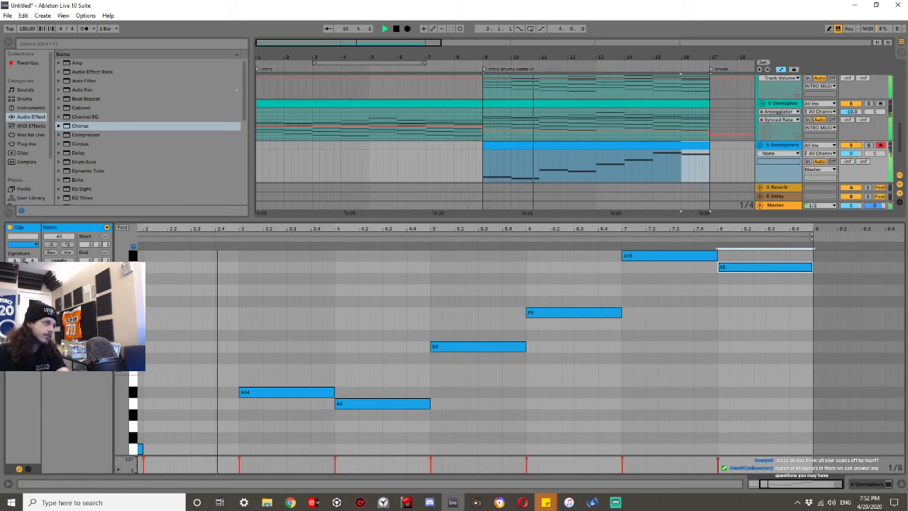
drag(124, 341, 89, 341)
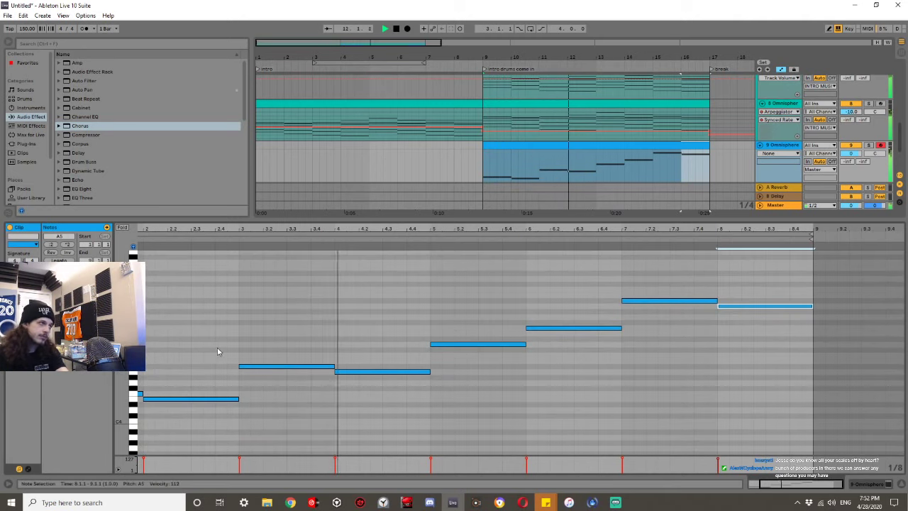
scroll(217, 353, left, 3)
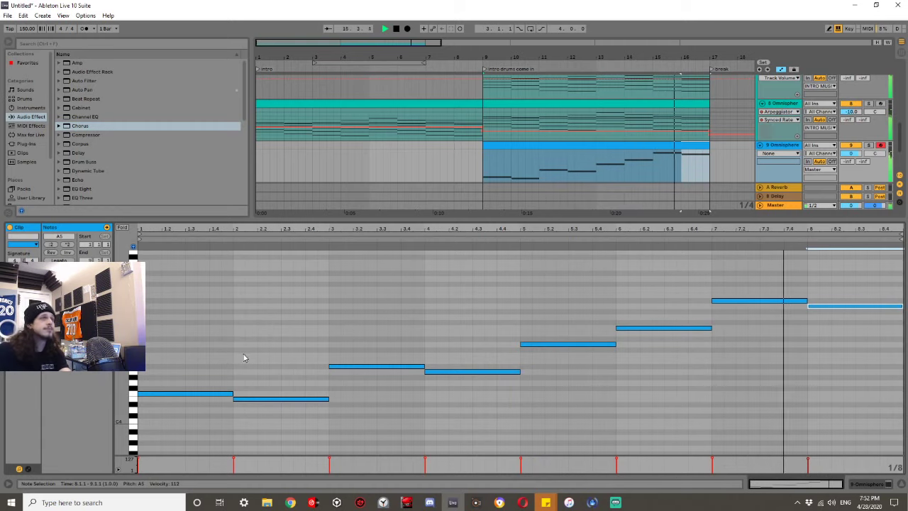
Stop playback and duplicate the eight-bar bell melody clip so the copy starts at the break in bar 17.
click(511, 155)
key(space)
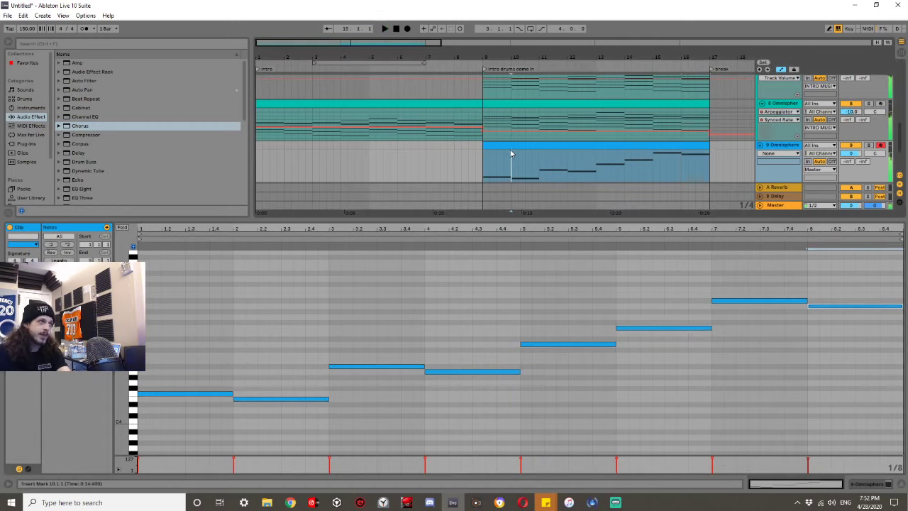
click(509, 145)
key(ctrl+d)
click(460, 291)
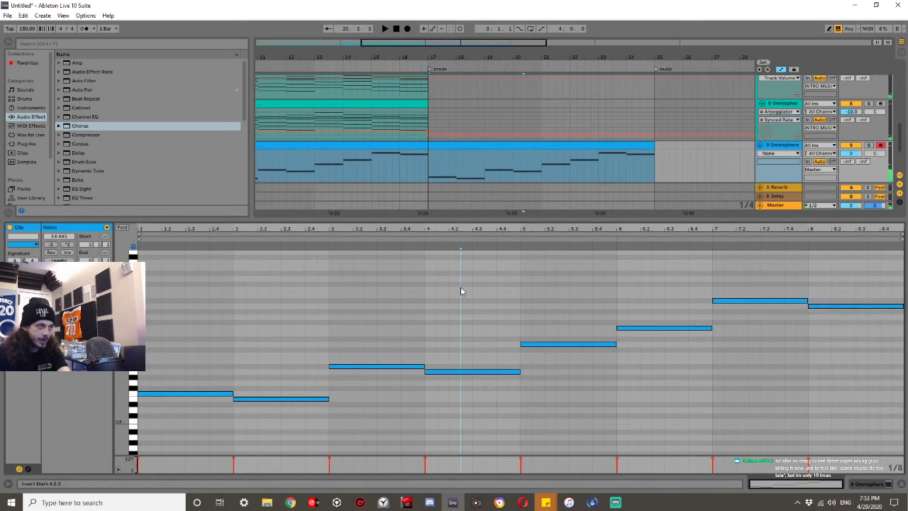
Transpose all notes of the duplicated melody clip up one octave, to the range E5 to A#6.
key(ctrl+a)
scroll(461, 290, down, 3)
key(space)
key(Up)
key(Up)
key(Up)
key(Down)
key(Down)
key(Down)
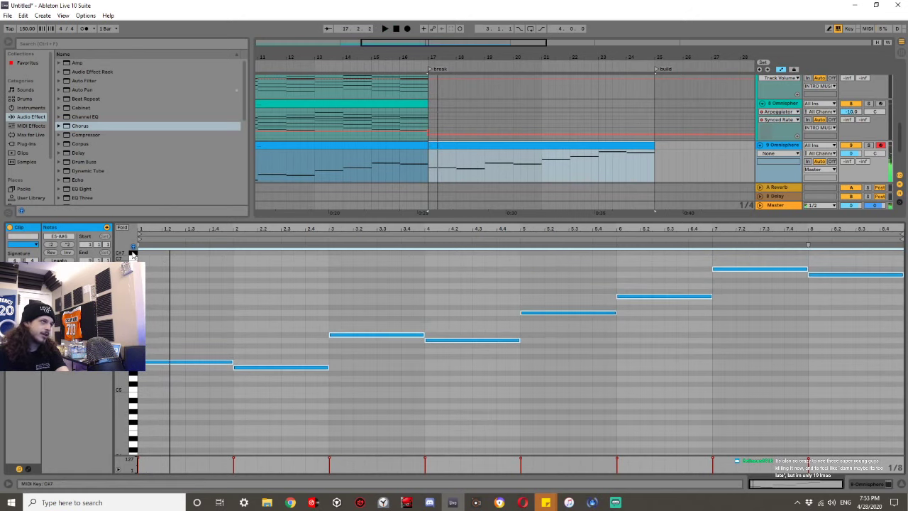
key(shift+Down)
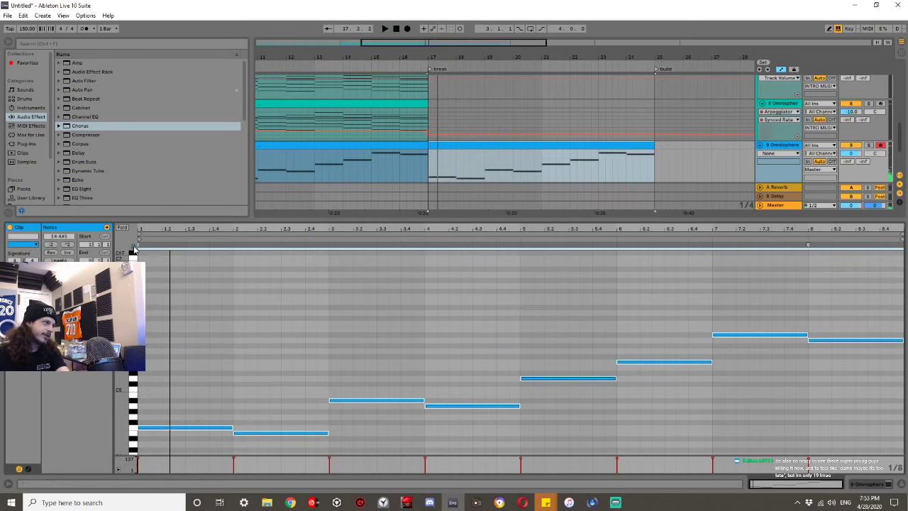
key(shift+Up)
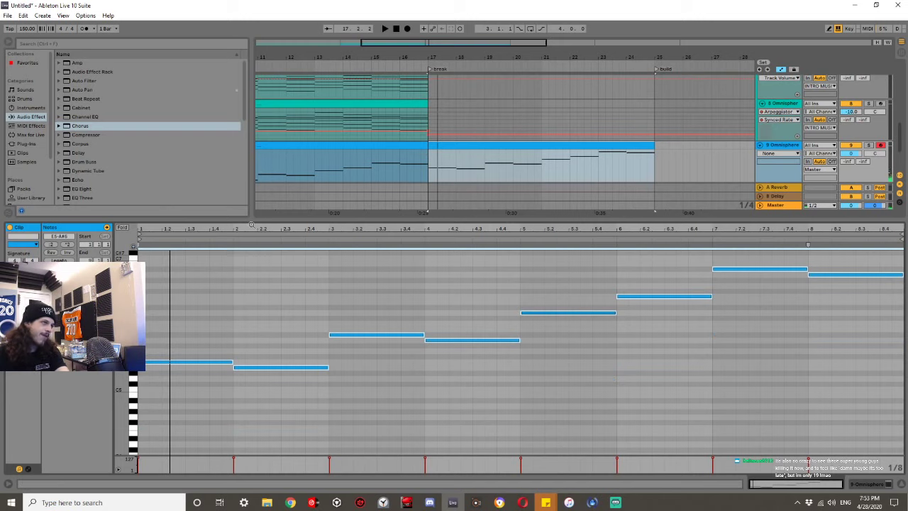
Play back the transition from the original melody clip into its higher copy at the break.
click(399, 156)
key(space)
click(438, 145)
key(space)
Raise the first note of the duplicated clip to D6 and play it back.
drag(271, 295, 201, 376)
drag(178, 328, 187, 414)
key(shift+Up)
key(Down)
key(Down)
key(Down)
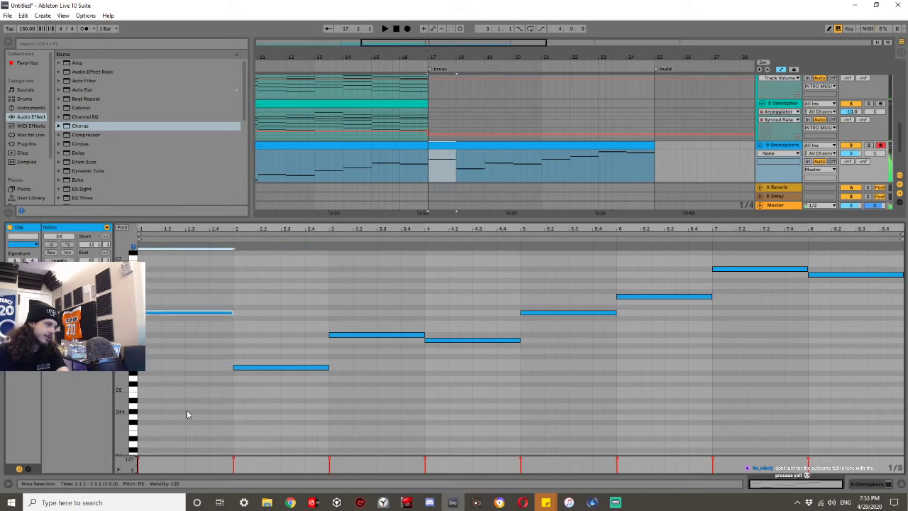
key(space)
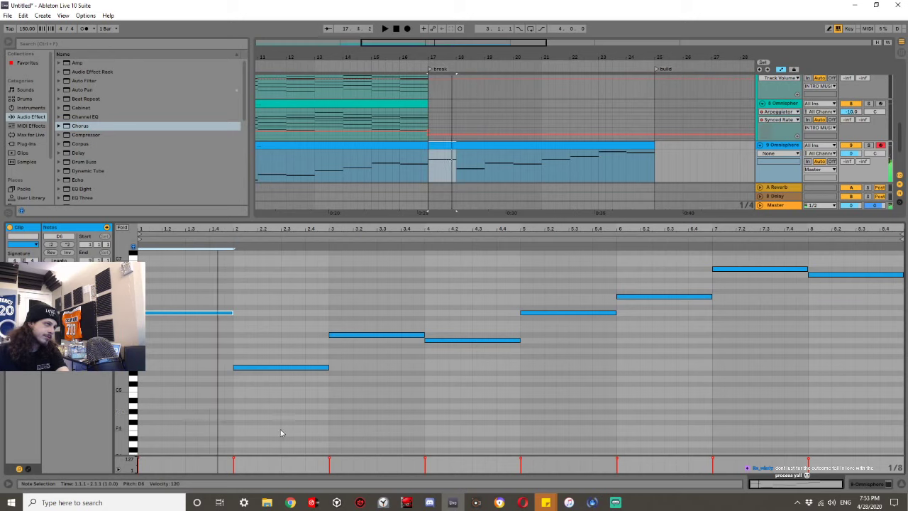
Transpose the notes in bars 2 to 8 of the duplicated clip up one octave, to E6 to A#7.
drag(280, 420, 303, 374)
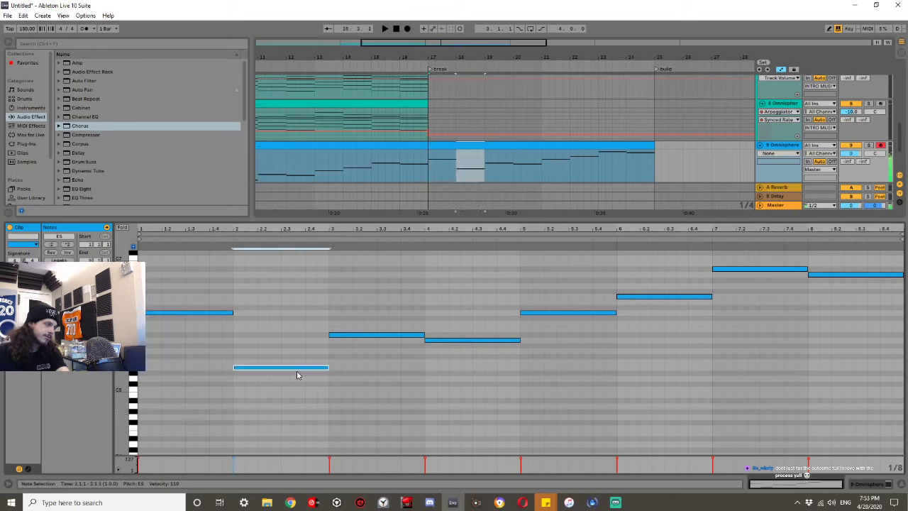
key(shift+Up)
key(shift+Down)
drag(276, 386, 866, 272)
key(shift+Up)
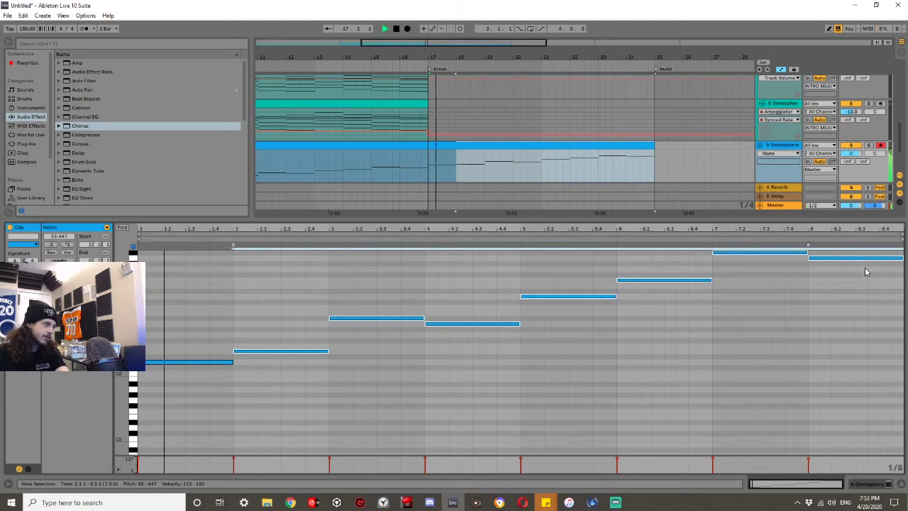
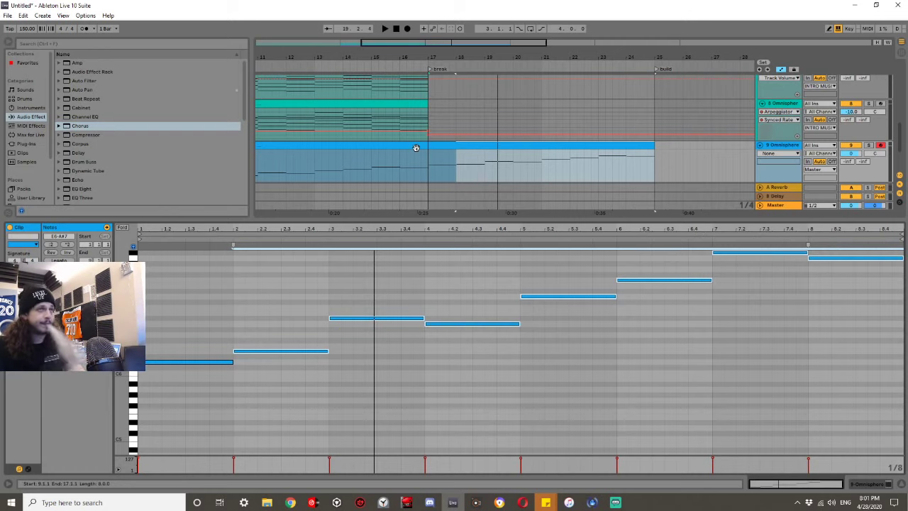
Listen to the arrangement from just before the intro drums section at bar 9, and again from the start of the intro.
key(minus)
key(minus)
click(317, 165)
key(space)
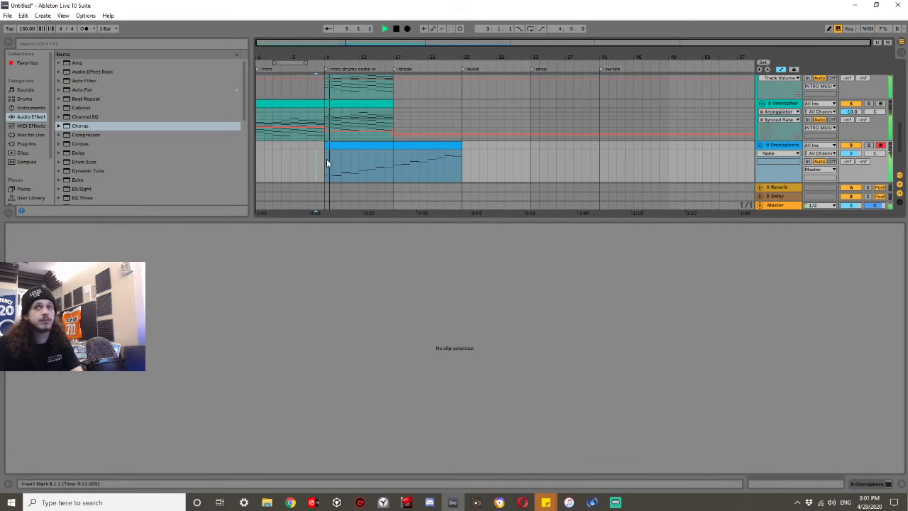
key(space)
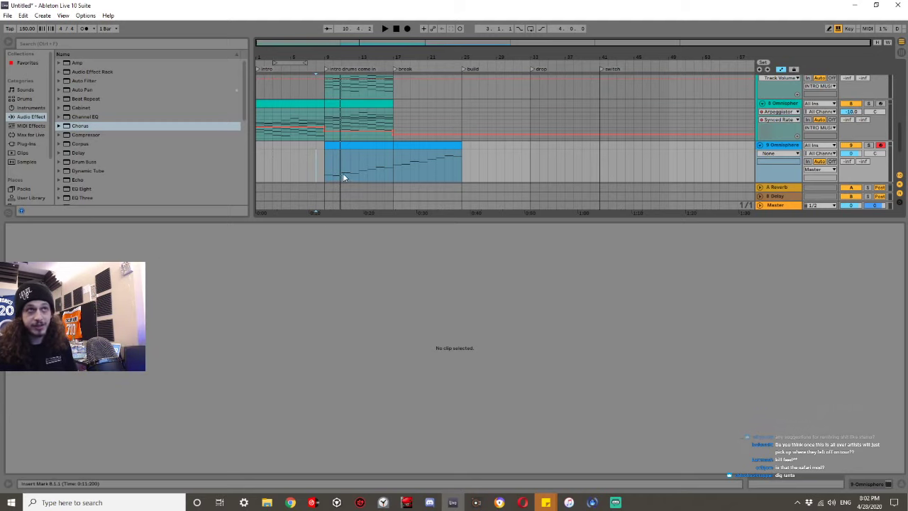
click(323, 167)
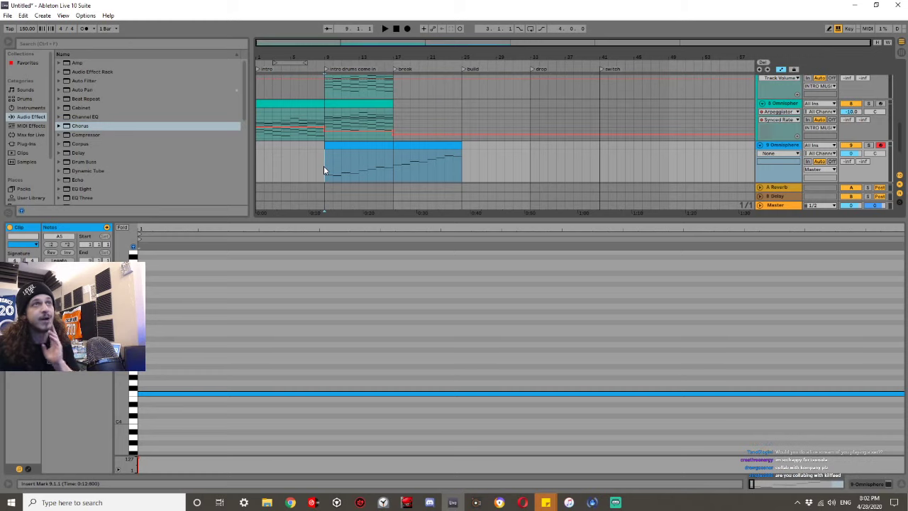
key(space)
drag(290, 165, 256, 173)
key(space)
key(space)
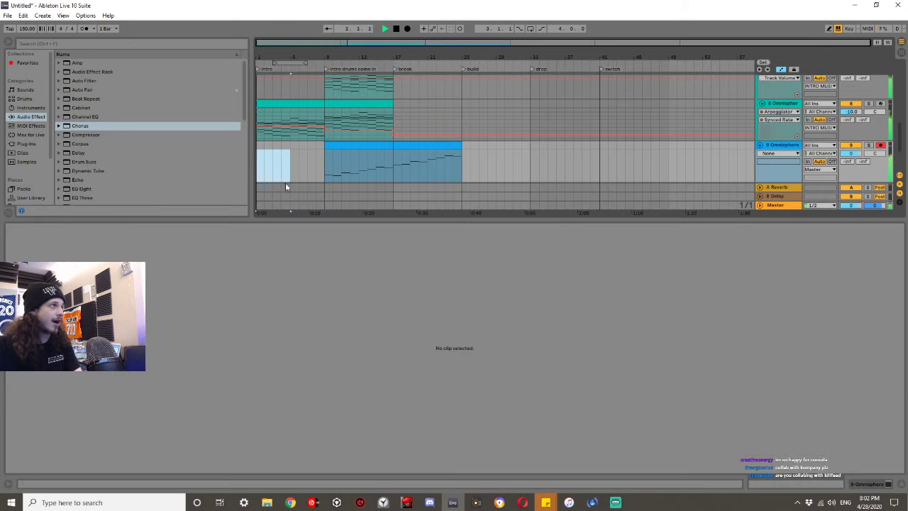
double_click(304, 214)
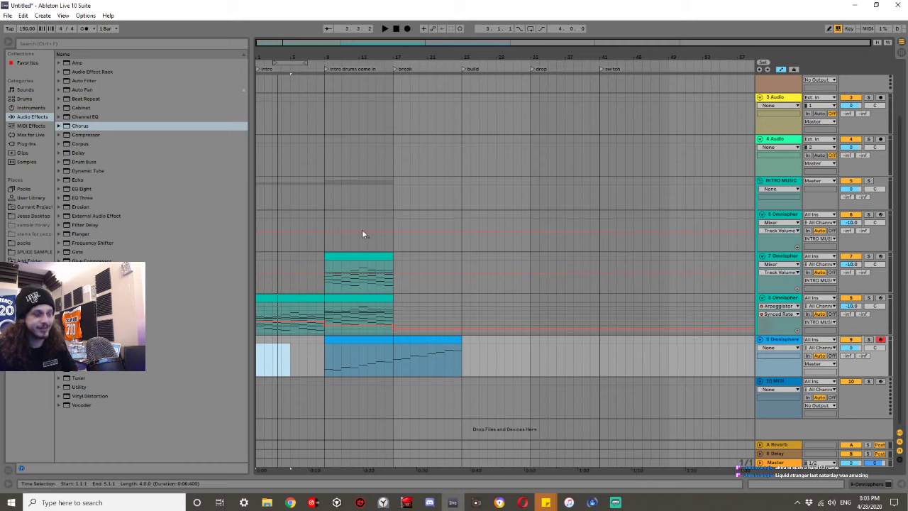
Lower the 9 Omnisphere track's volume to -6.6 dB while playing the arrangement from bar 7.
click(305, 348)
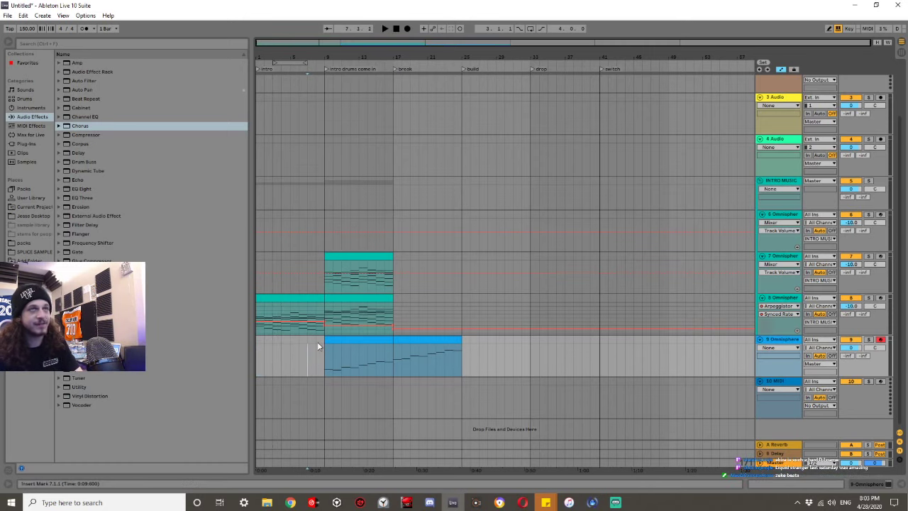
key(space)
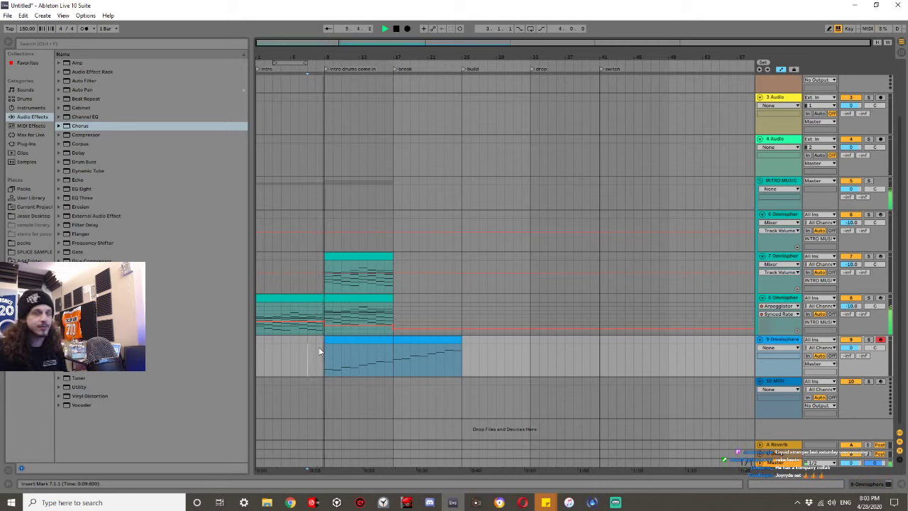
drag(849, 348, 850, 376)
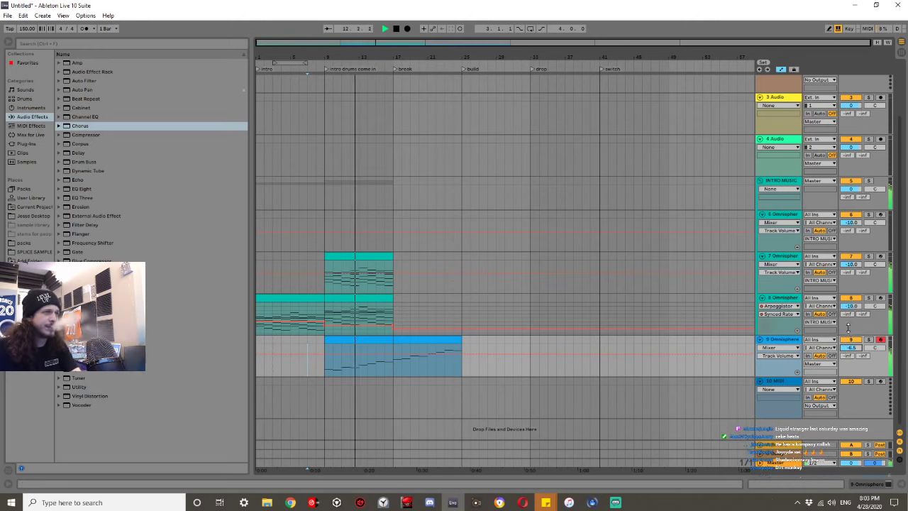
drag(850, 348, 850, 350)
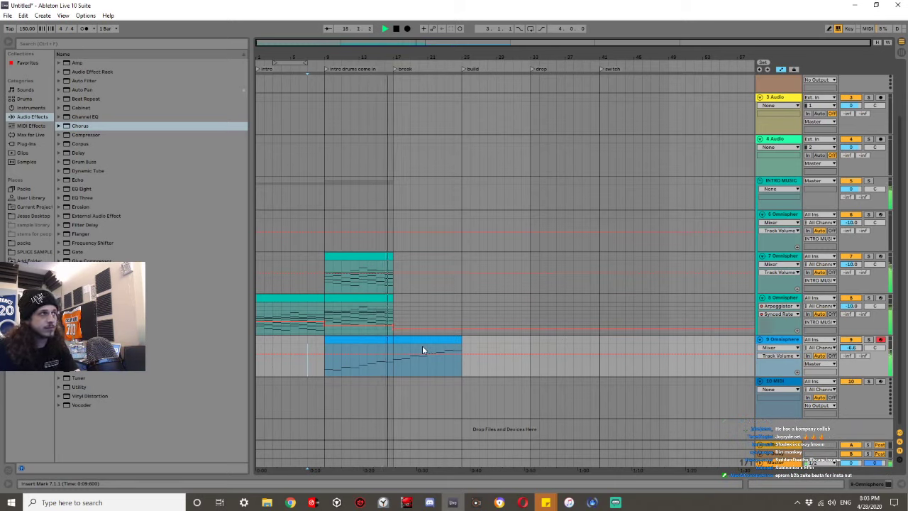
key(space)
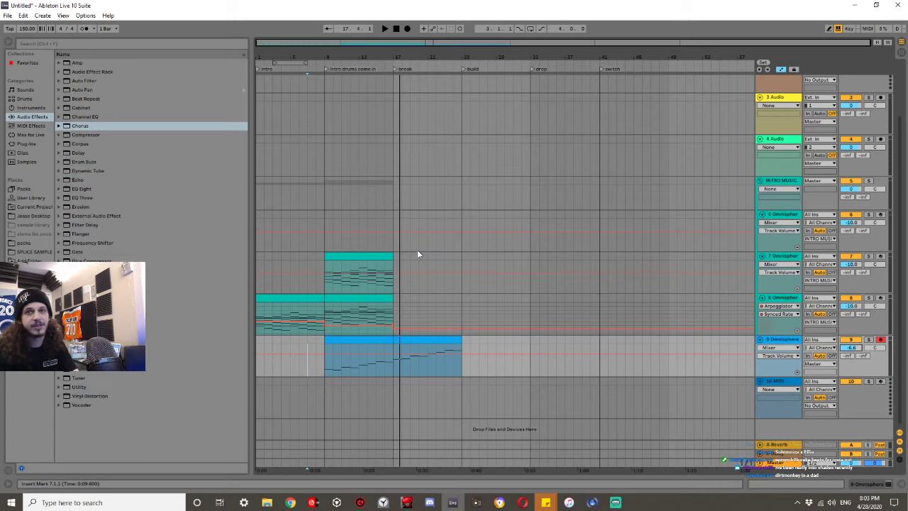
Duplicate the 7 Omnisphere track's bar 9 clip into the break section starting at bar 17.
click(378, 255)
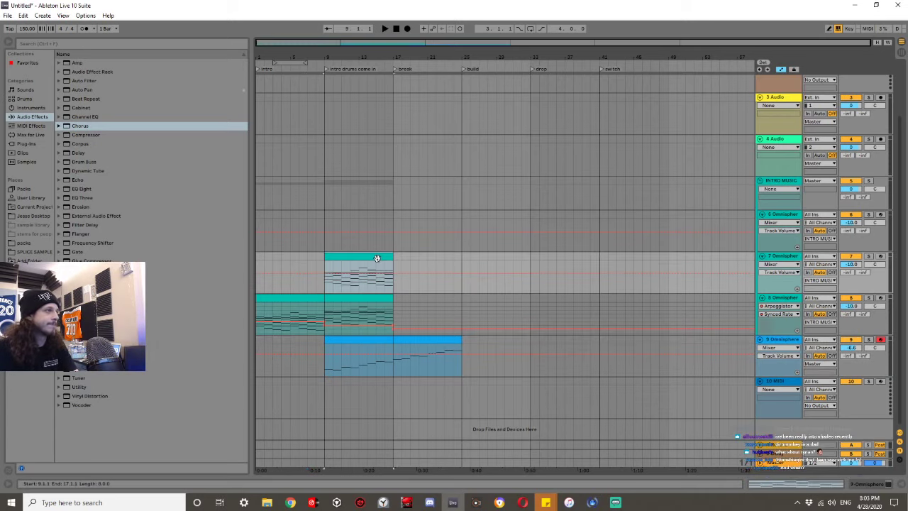
key(ctrl+d)
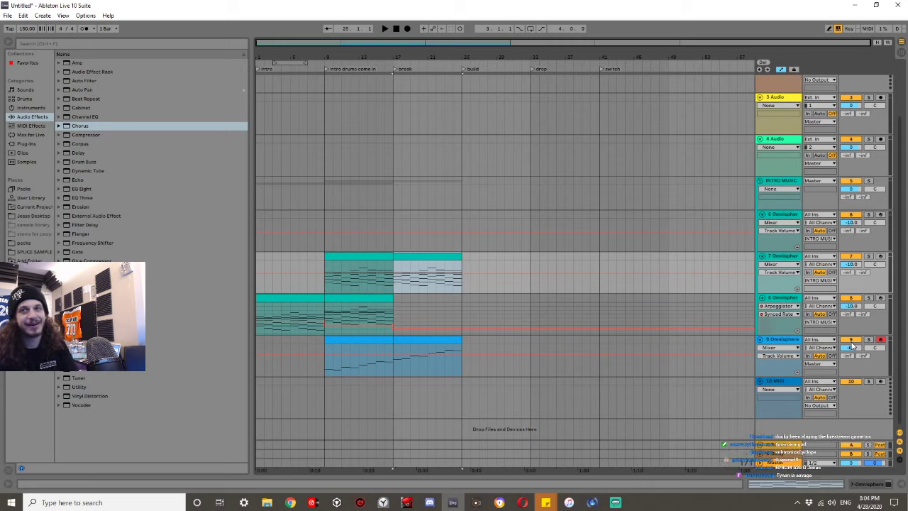
Set the 9 Omnisphere track's volume to -9.6 dB and listen to the break from bar 17.
click(394, 370)
key(space)
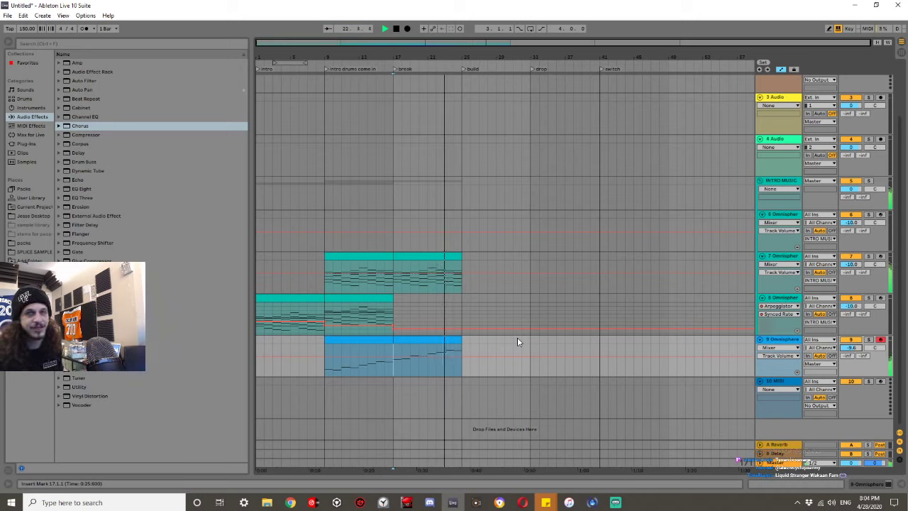
key(space)
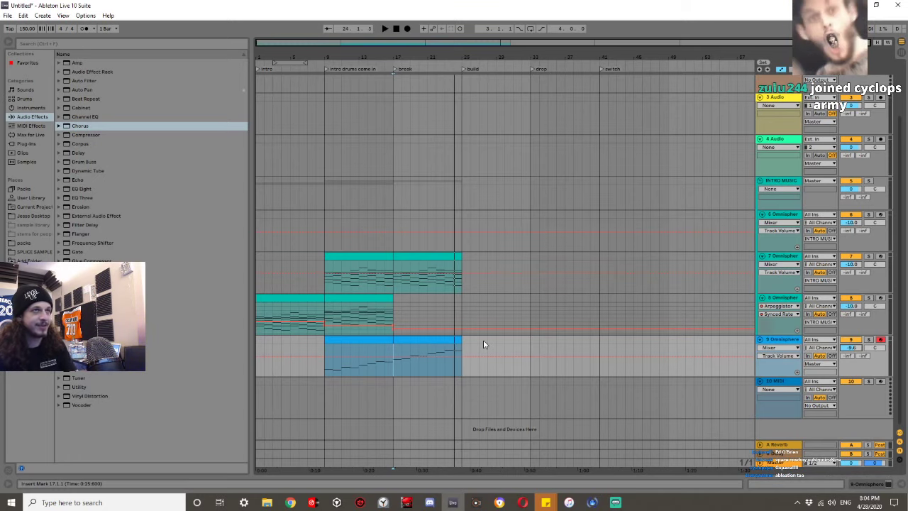
Duplicate the 9 Omnisphere break clip into the build, trim the copy to about one bar, and repeat it up to bar 33.
click(437, 342)
key(ctrl+d)
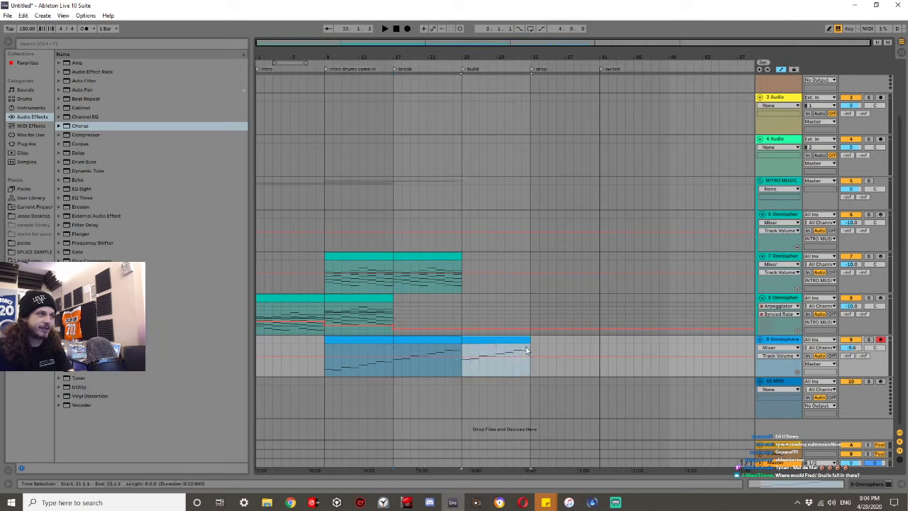
drag(525, 342, 471, 341)
key(ctrl+d)
key(ctrl+d)
key(ctrl+d)
key(ctrl+d)
key(ctrl+d)
key(ctrl+d)
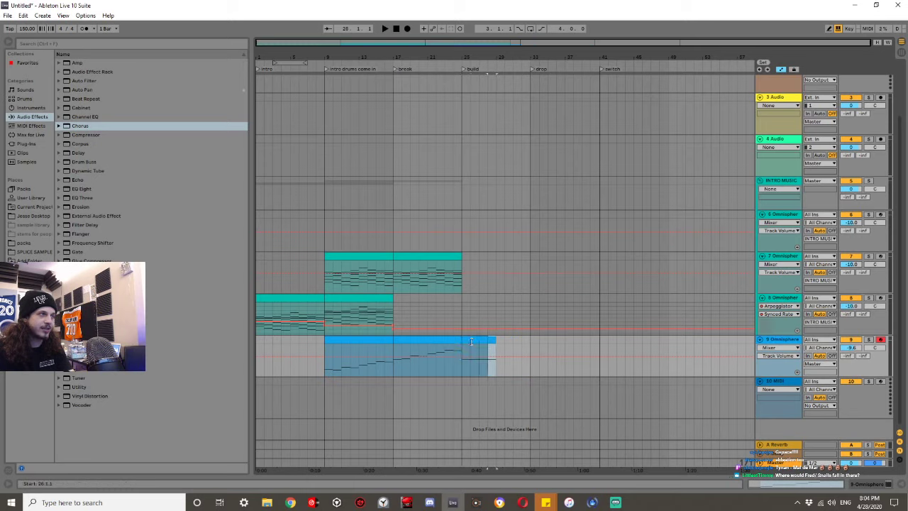
key(ctrl+d)
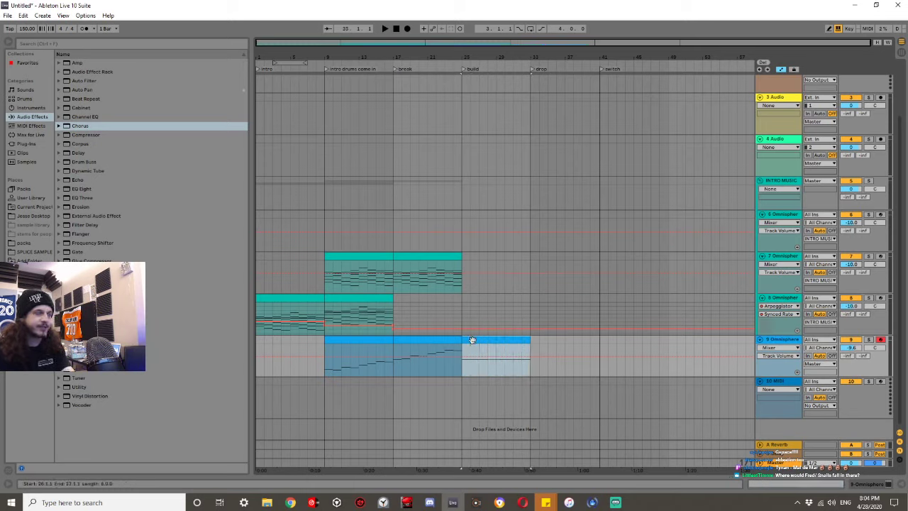
Add a Frequency Shifter to the 9 Omnisphere track and automate its Fine frequency from 0 Hz at bar 29 up to 500 Hz near the drop.
drag(83, 243, 303, 335)
drag(490, 368, 483, 361)
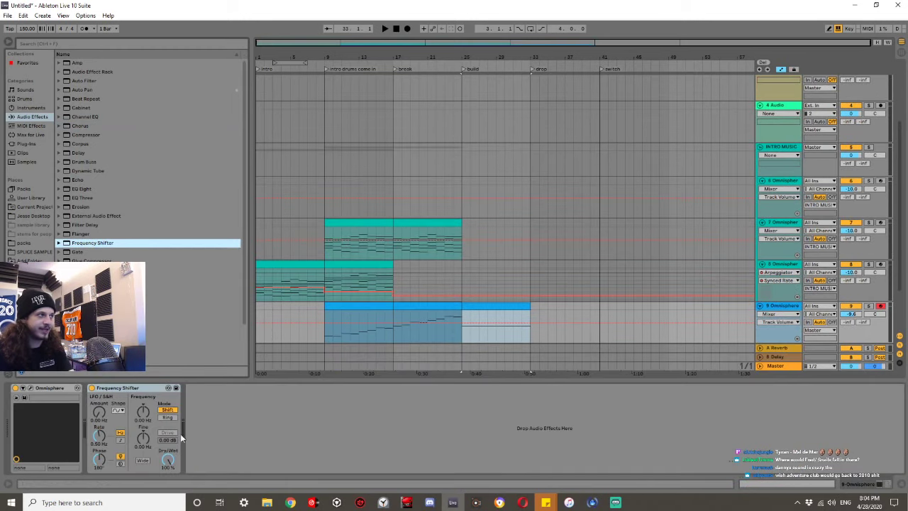
click(462, 324)
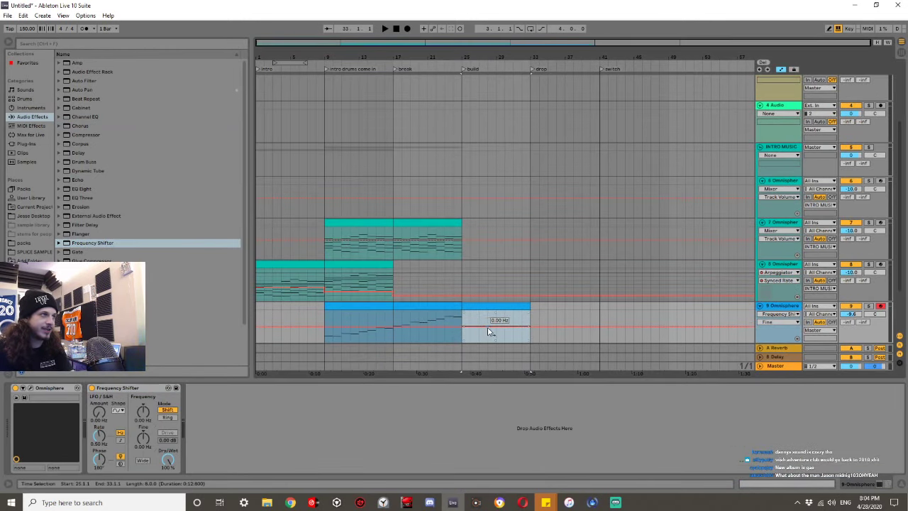
key(space)
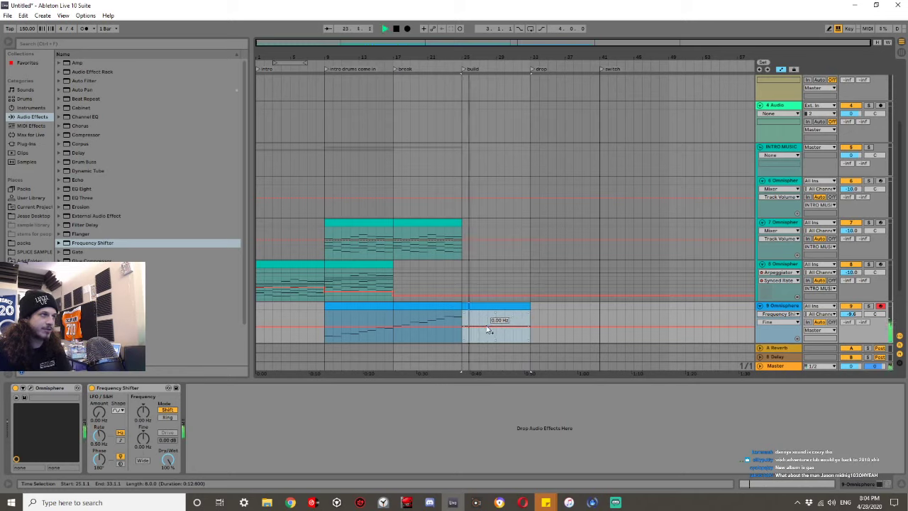
click(497, 327)
drag(529, 325, 530, 310)
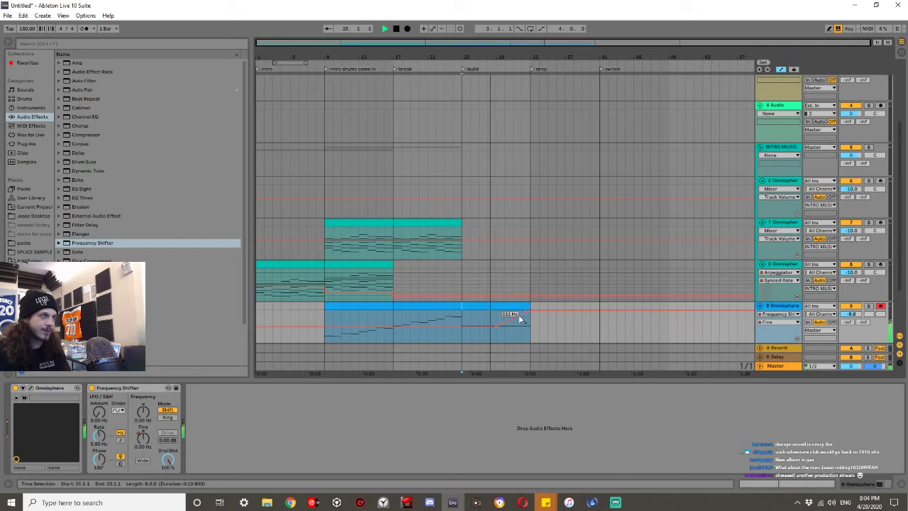
Trim the end of the 9 Omnisphere build clip to about a quarter bar before the drop at bar 33.
key(super)
click(556, 323)
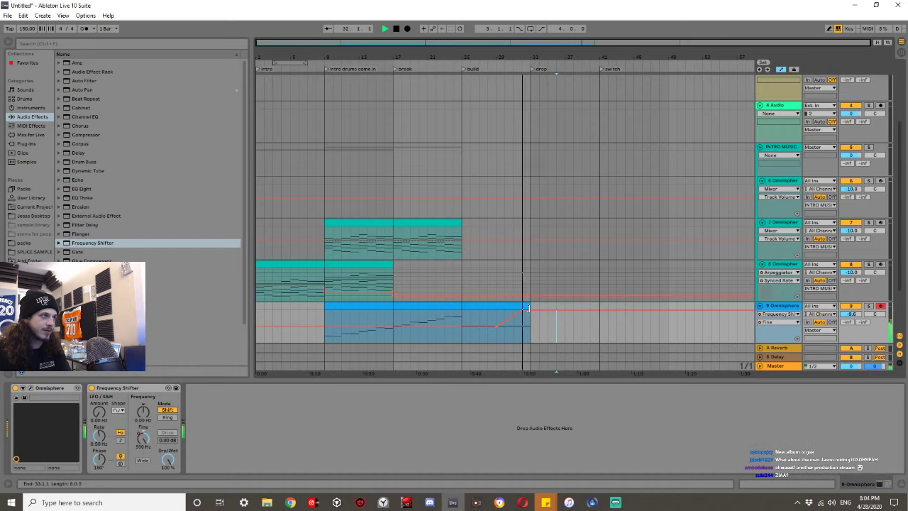
ctrl+scroll(526, 307, up, 3)
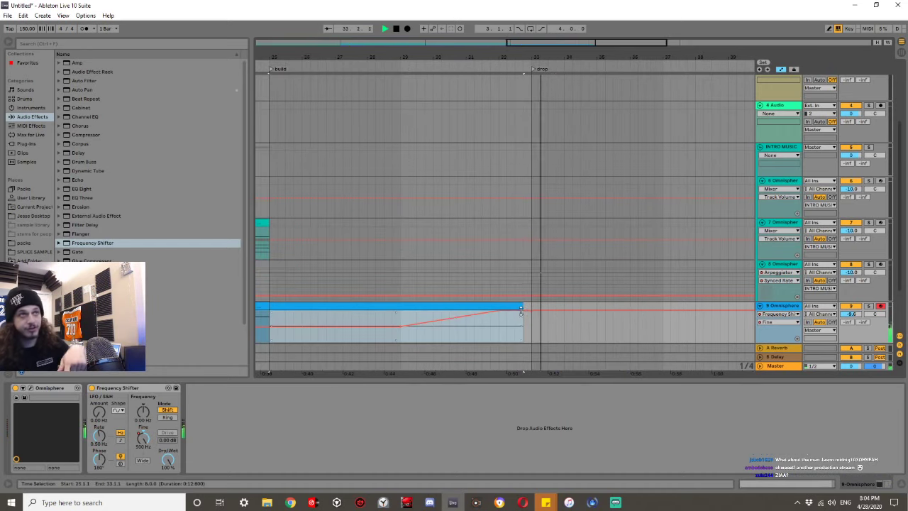
key(space)
click(538, 256)
drag(536, 259, 602, 316)
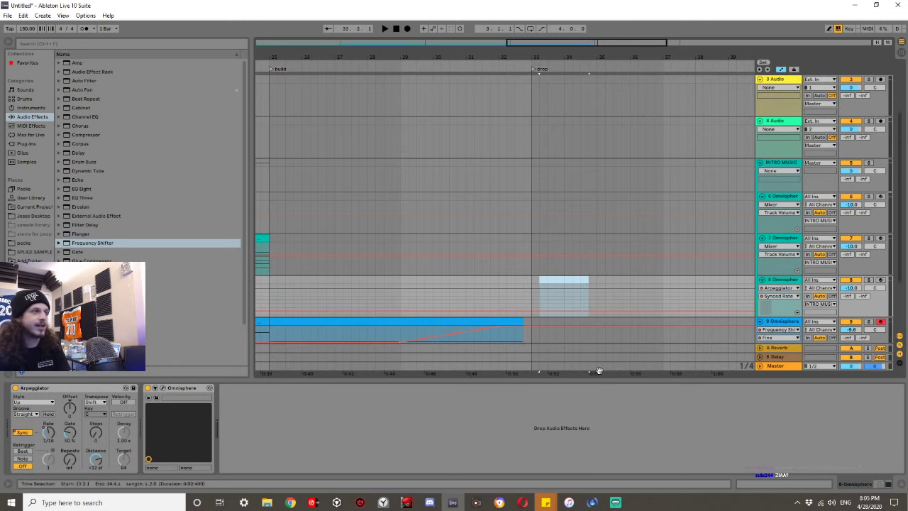
key(ctrl+alt+l)
scroll(472, 318, left, 10)
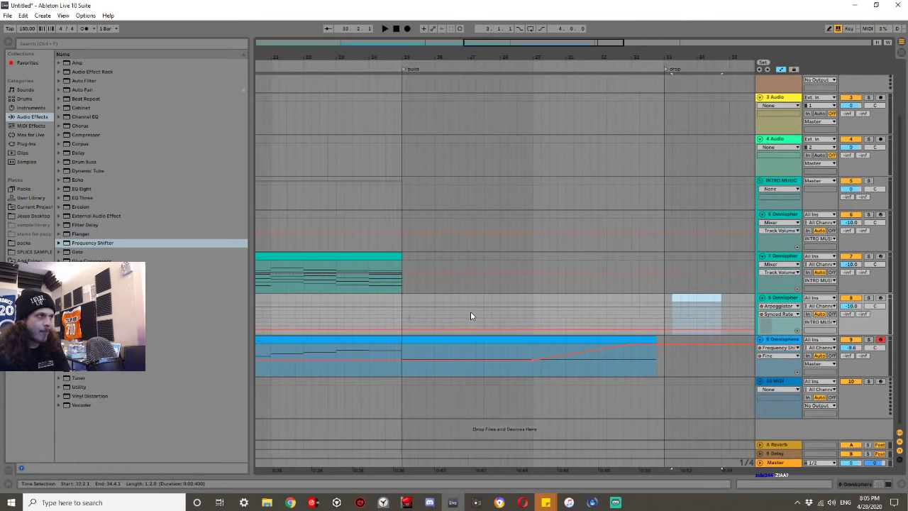
scroll(472, 318, left, 2)
ctrl+scroll(471, 318, down, 3)
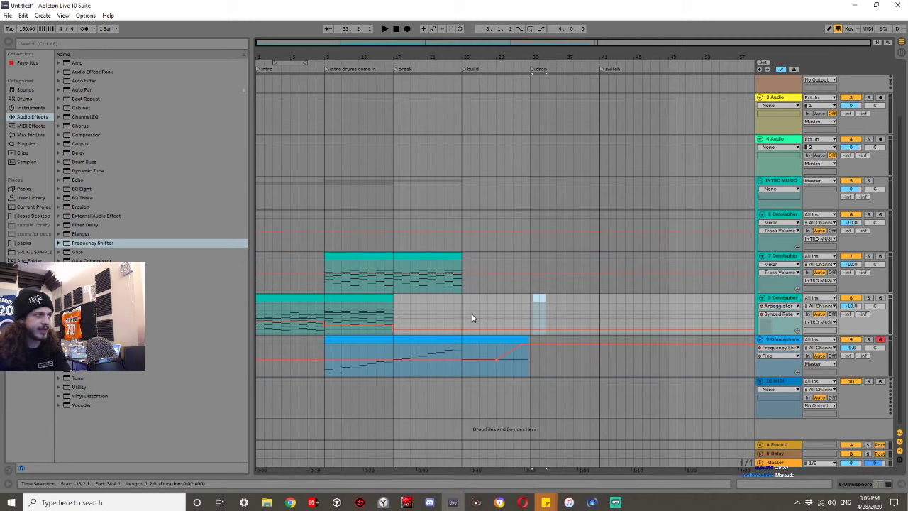
Rename the 9 Omnisphere track as lead.
scroll(516, 320, up, 2)
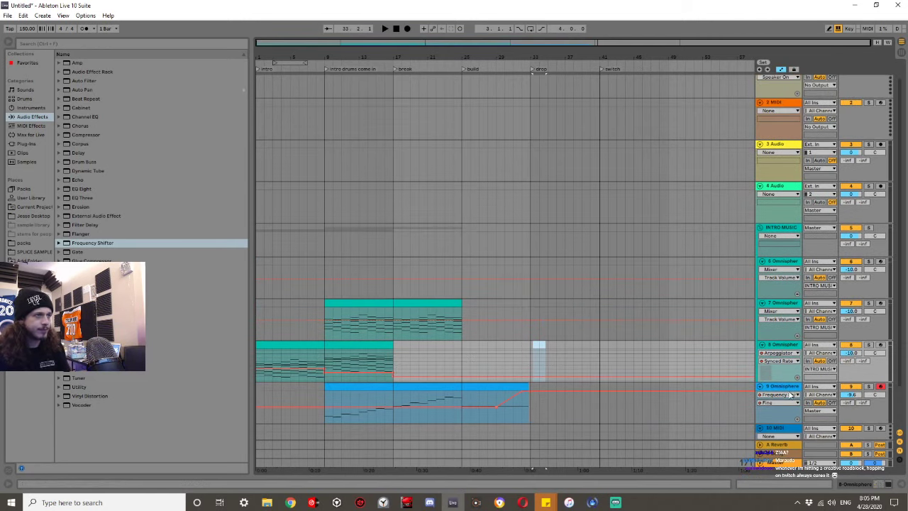
click(786, 388)
key(ctrl+r)
text(lead)
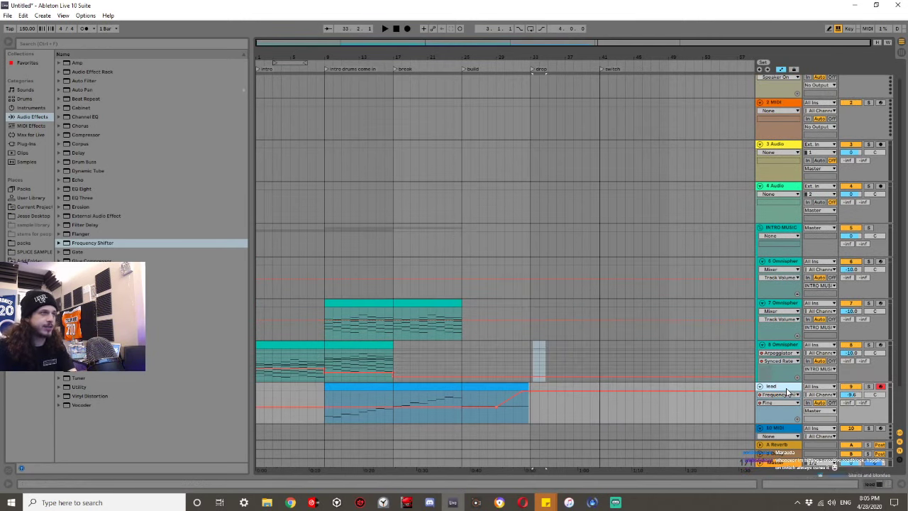
Group the INTRO MUSIC group together with the lead track.
click(772, 228)
ctrl+click(775, 386)
click(776, 228)
key(ctrl+g)
Rename the nested INTRO MUSIC group as intro omnisphere.
text(intro man)
key(BackSpace)
key(BackSpace)
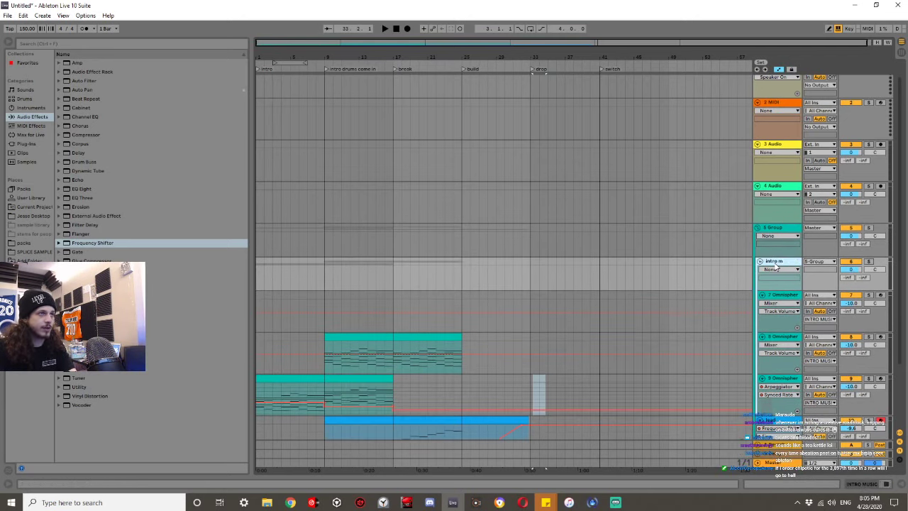
text(sphere)
key(Return)
click(758, 227)
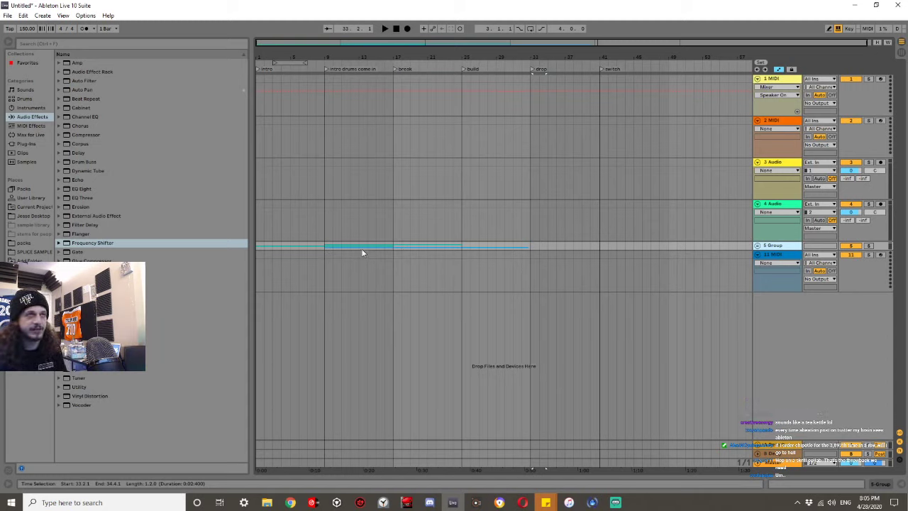
click(756, 246)
Insert a new audio track directly below the lead track inside the outer group.
scroll(634, 260, down, 3)
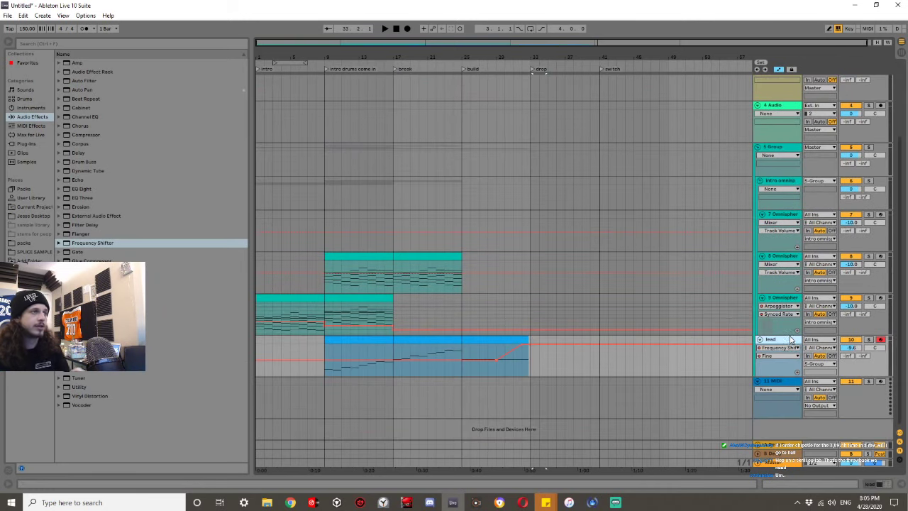
key(space)
key(ctrl+t)
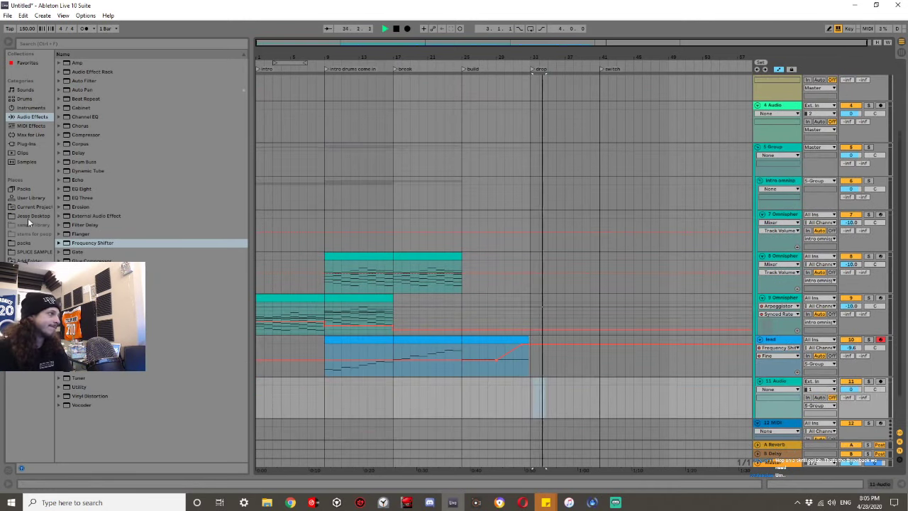
Place corpus riser 1.wav from the sample pack's sweep up folder at bar 1 of the 11 Audio track and stretch it past the drop marker.
click(32, 251)
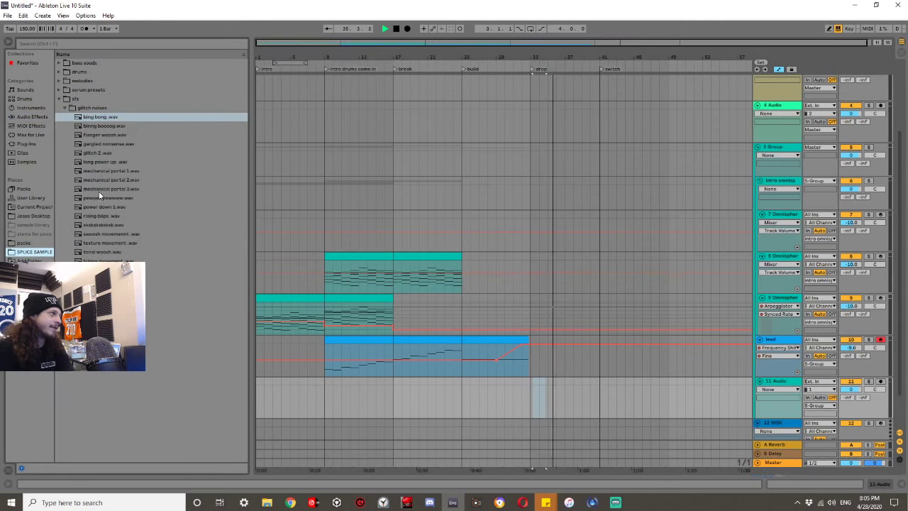
click(80, 127)
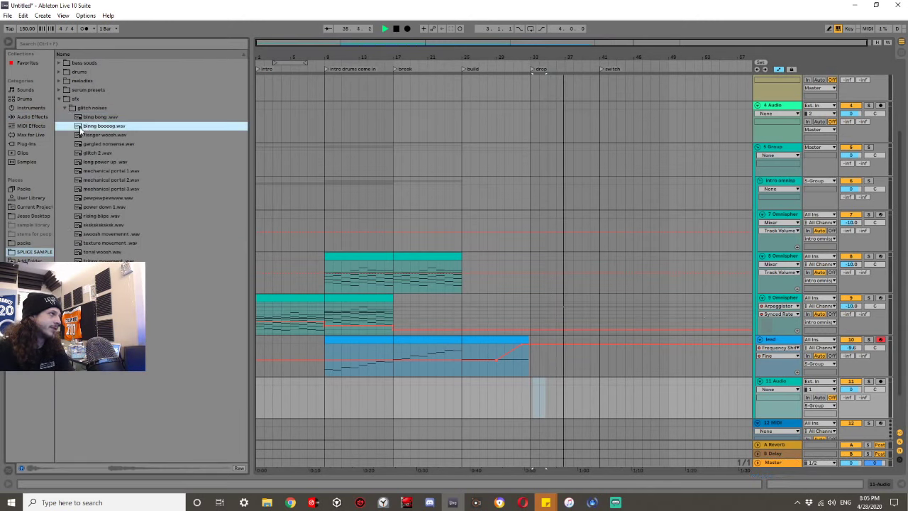
click(65, 107)
click(64, 117)
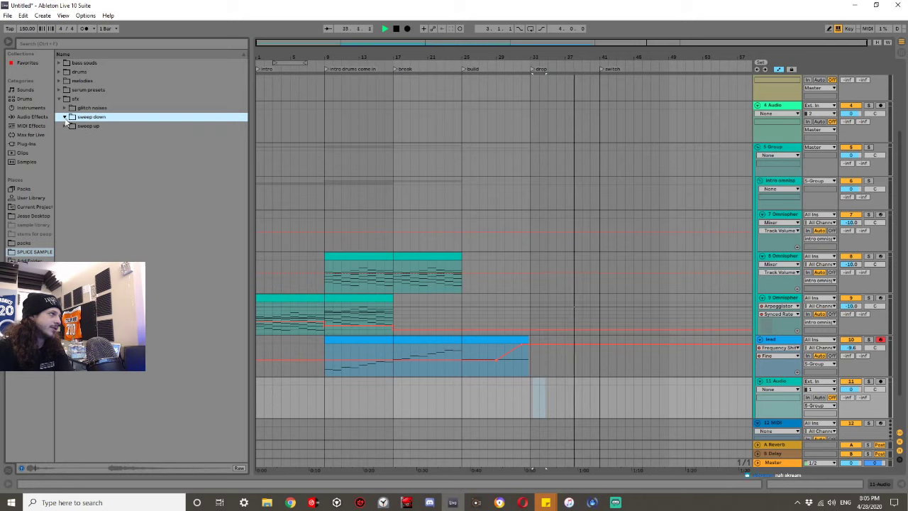
click(65, 126)
click(106, 135)
click(119, 216)
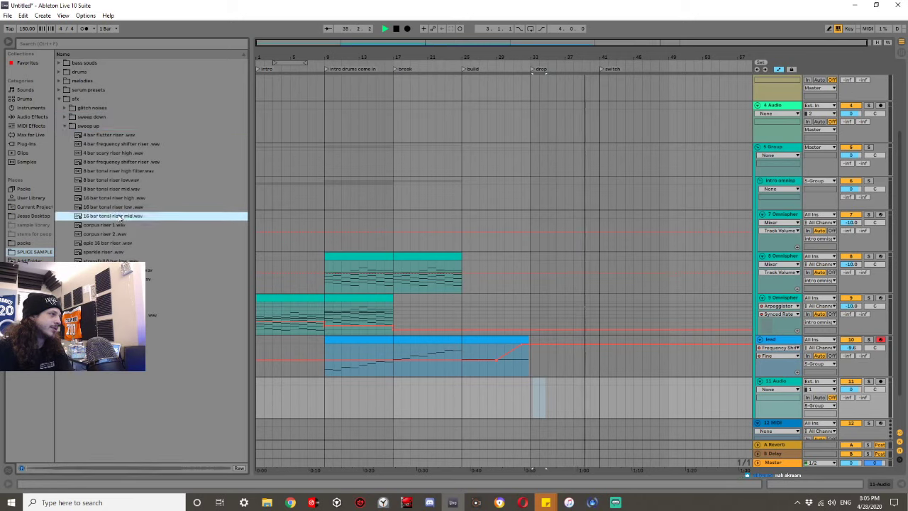
click(106, 226)
drag(106, 228, 255, 396)
drag(392, 395, 538, 399)
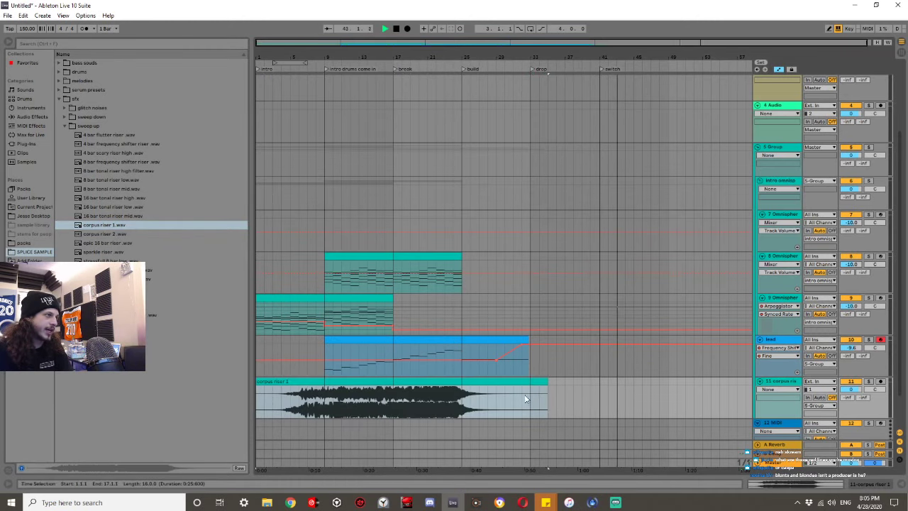
drag(545, 380, 659, 391)
Play the arrangement and lower the corpus riser track's volume to -13.3 dB.
key(space)
drag(850, 388, 850, 412)
Cut off the corpus riser 1 clip from bar 32 onward and give its beginning a long fade-in.
drag(676, 385, 525, 394)
key(Delete)
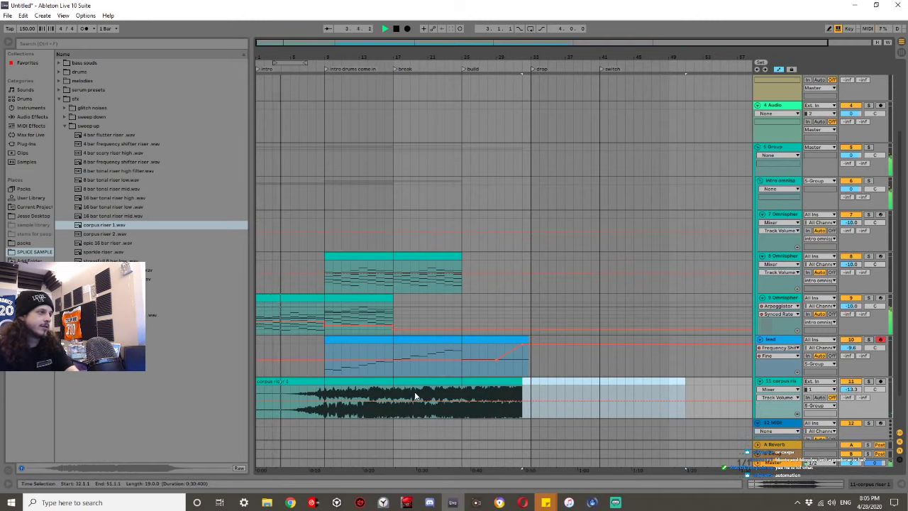
key(a)
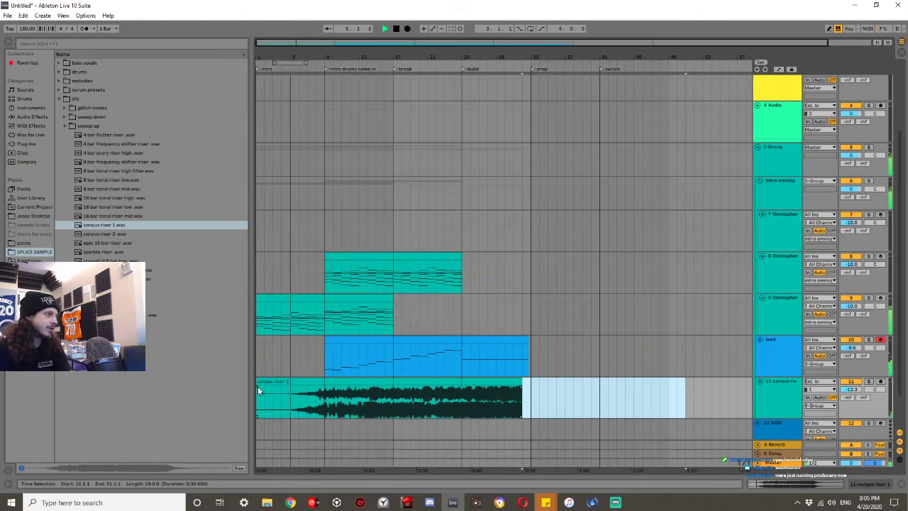
drag(258, 382, 420, 410)
Stop playback and delete the corpus riser 1 clip from its track.
double_click(374, 383)
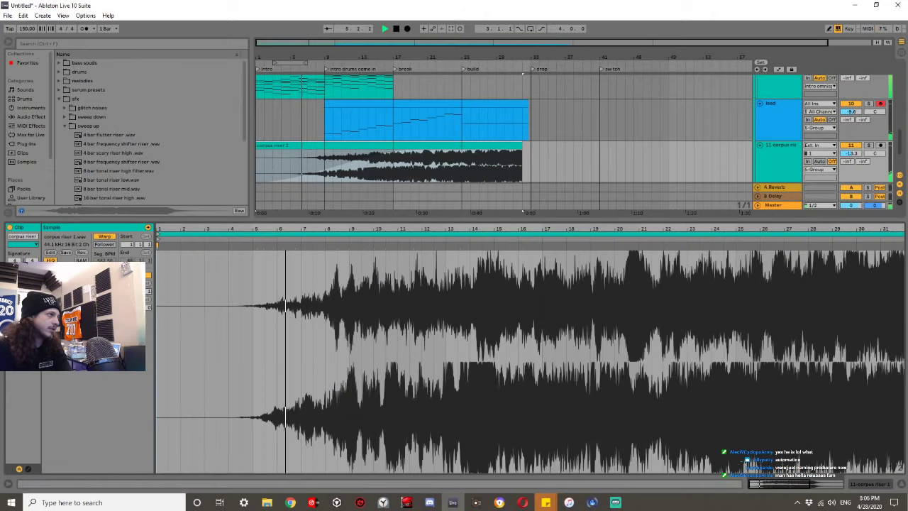
drag(264, 222, 264, 352)
key(space)
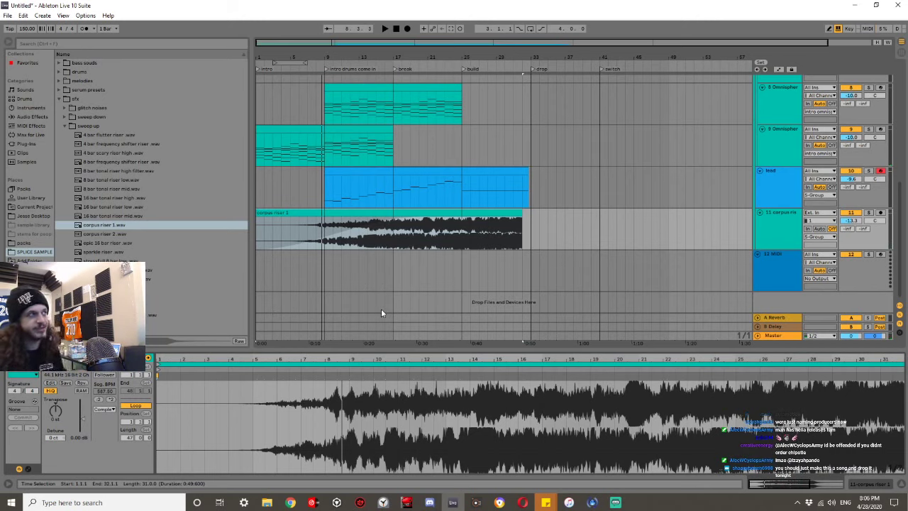
click(416, 220)
key(Delete)
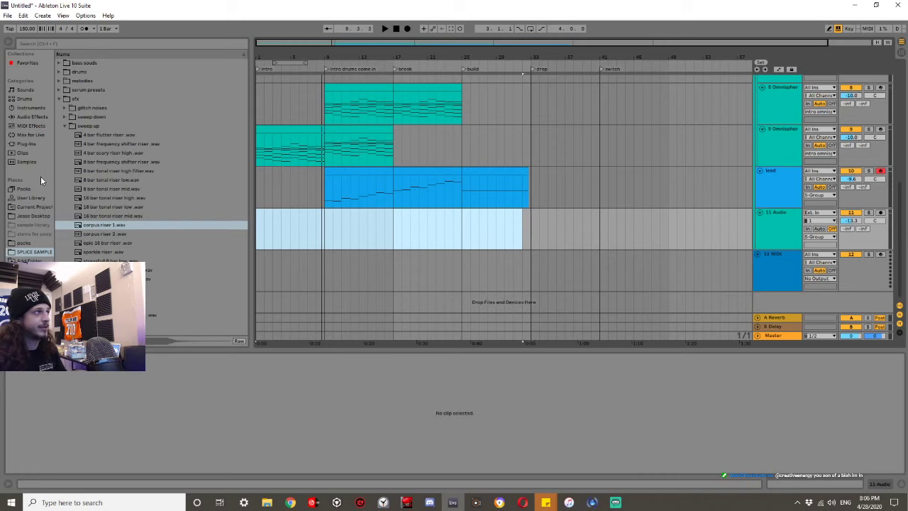
Search the desktop place for "splice" and expand the SPLICE SAMPLE PACK SUBTRONICS folder.
click(32, 214)
click(81, 45)
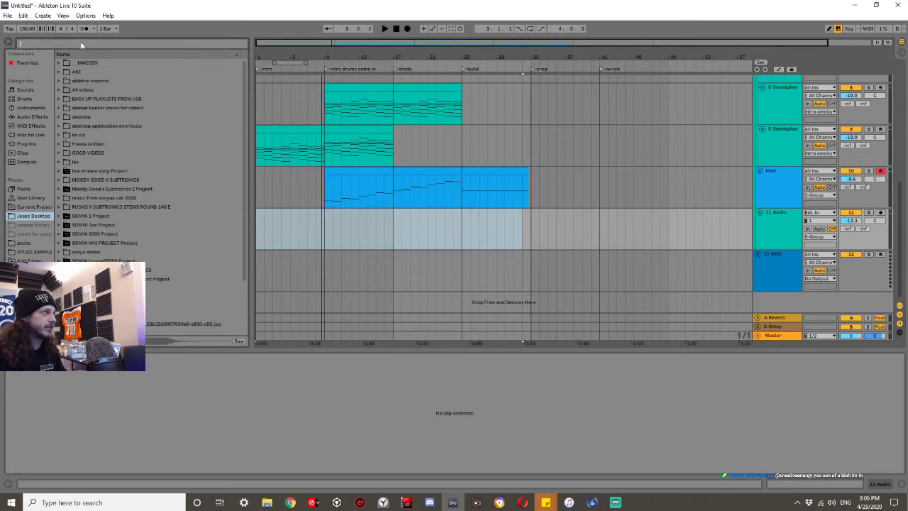
text(splice)
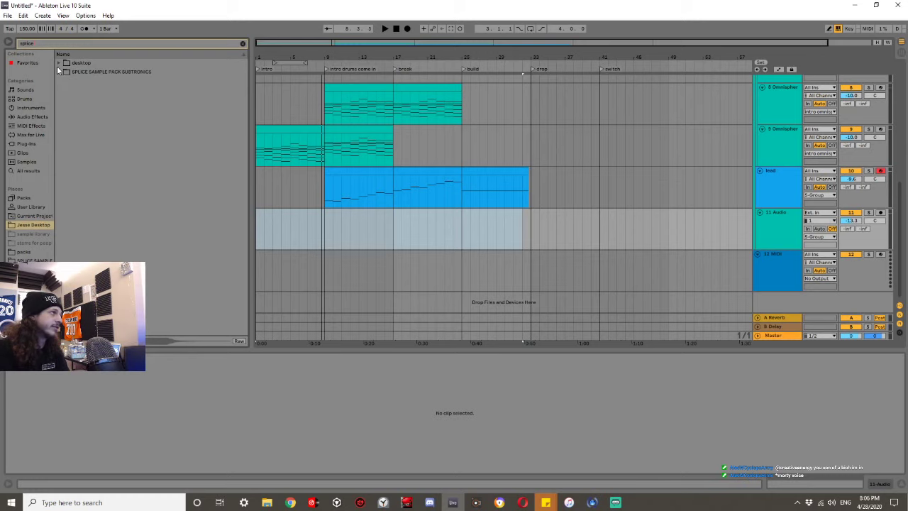
click(59, 63)
click(59, 99)
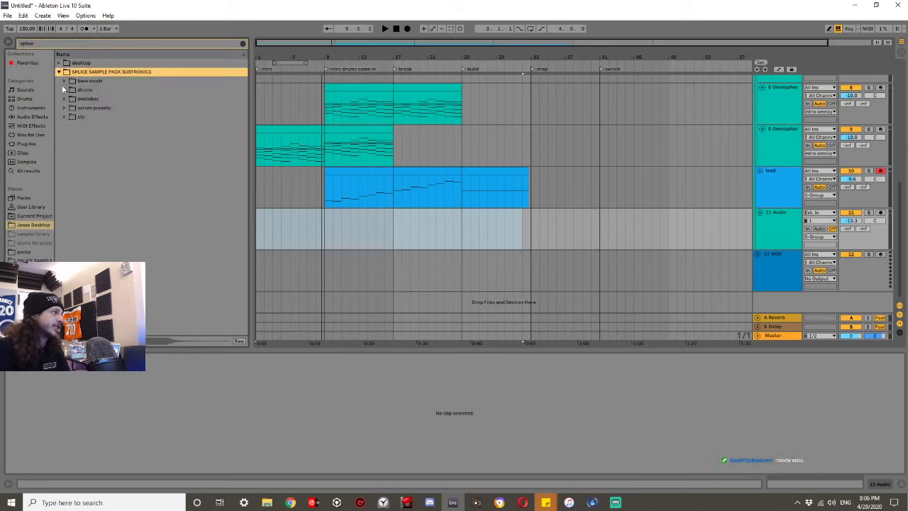
Search the desktop place for "ksh" and expand the sample library down to the KSHMR VOLUME 3 folder.
double_click(61, 45)
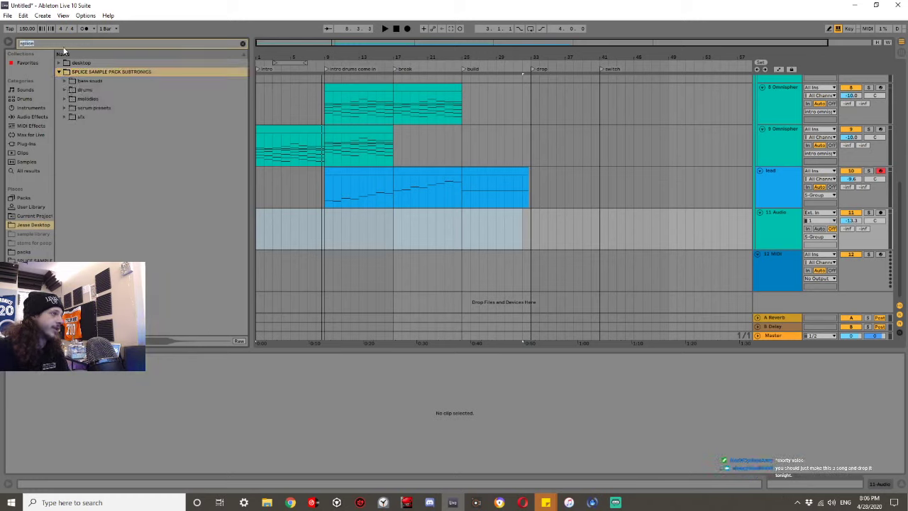
key(BackSpace)
text(lsh)
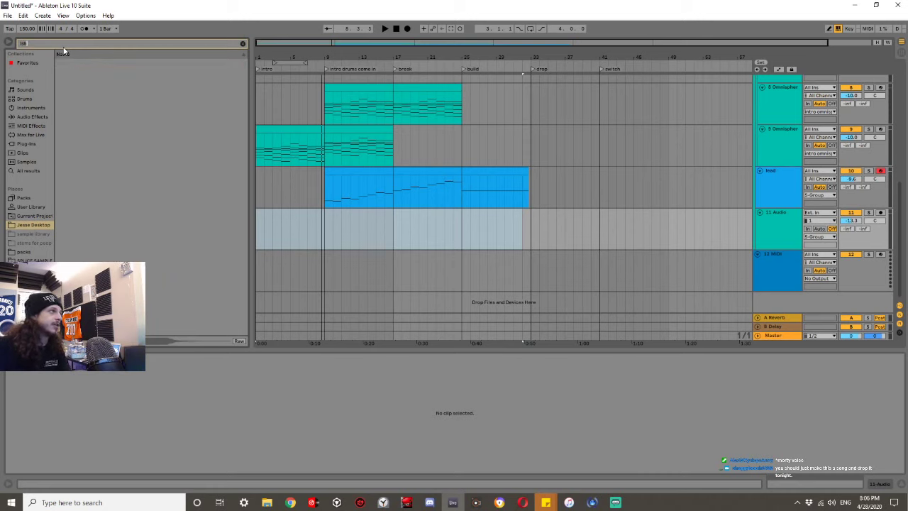
key(BackSpace)
text(sub)
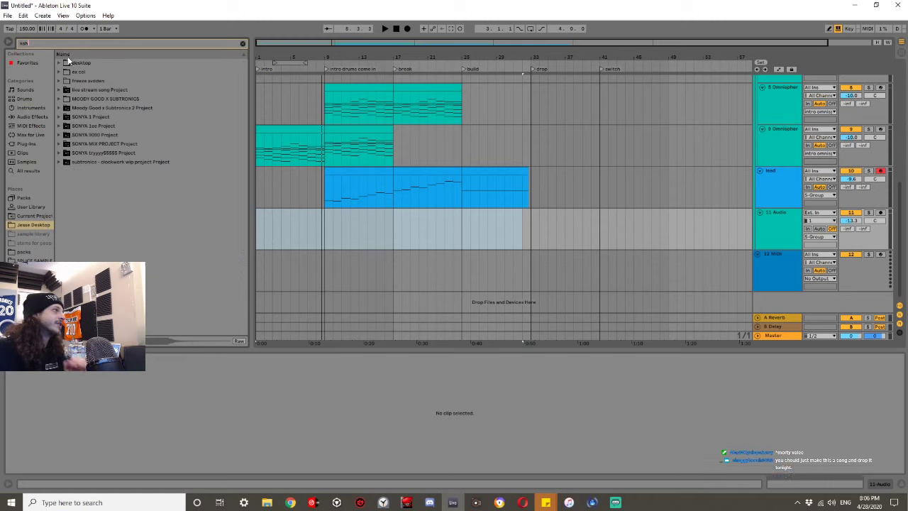
click(59, 63)
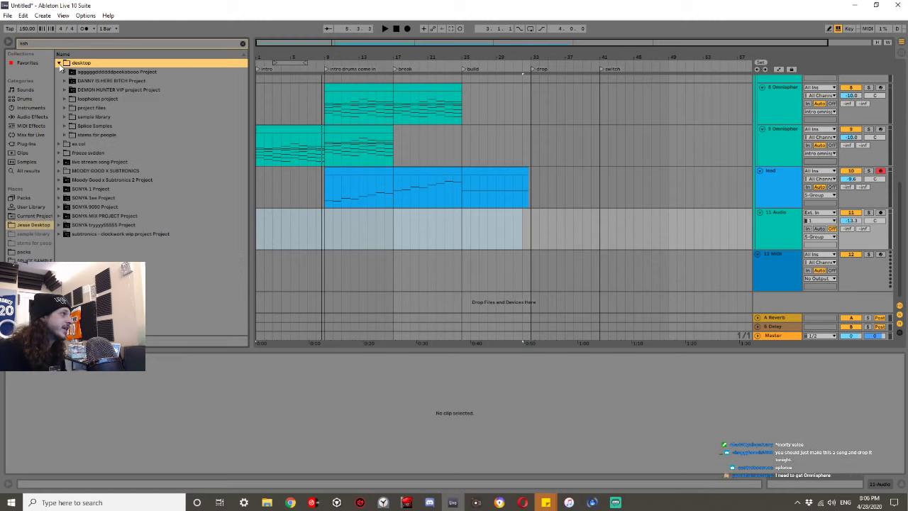
click(65, 117)
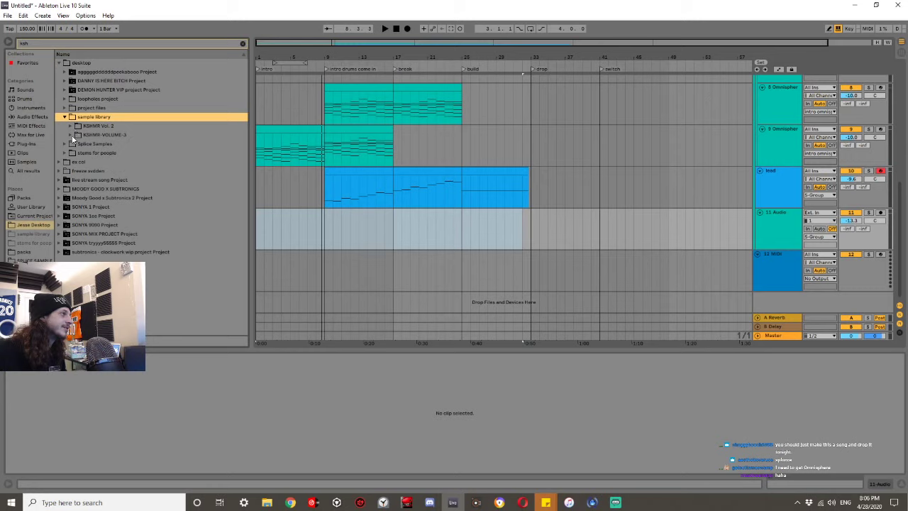
click(72, 135)
click(77, 144)
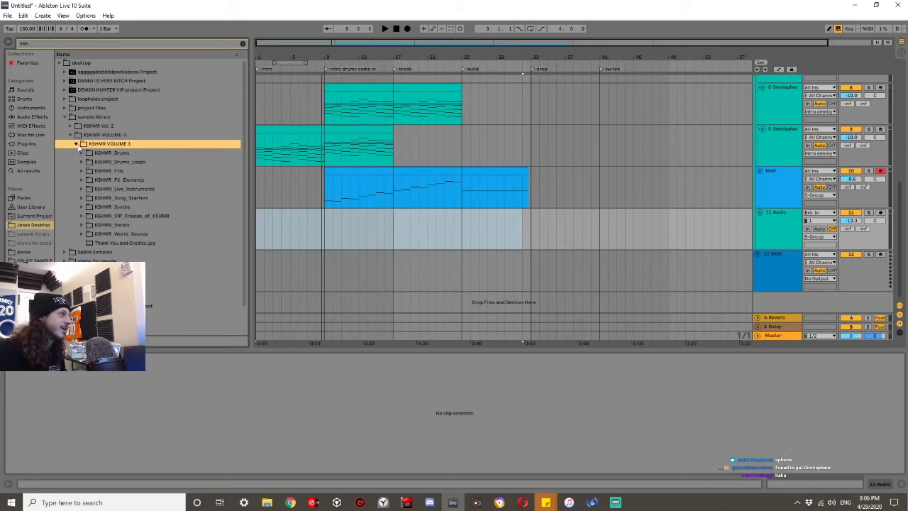
Check the Snares folder in the Favorites collection, returning to the desktop place's "ksh" results.
click(30, 65)
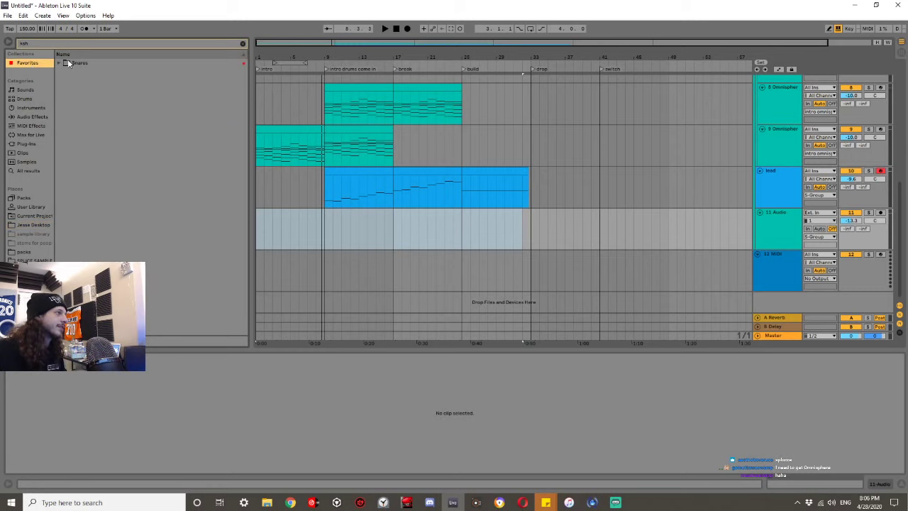
click(67, 63)
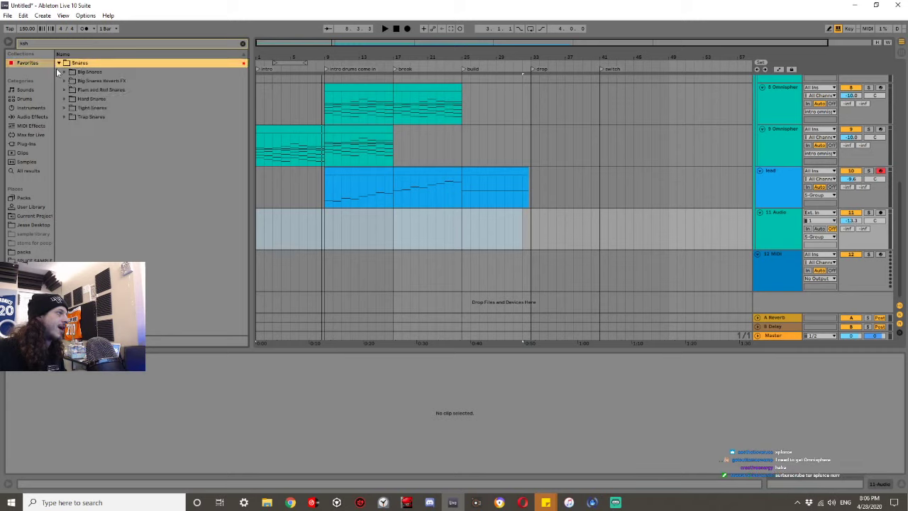
click(33, 225)
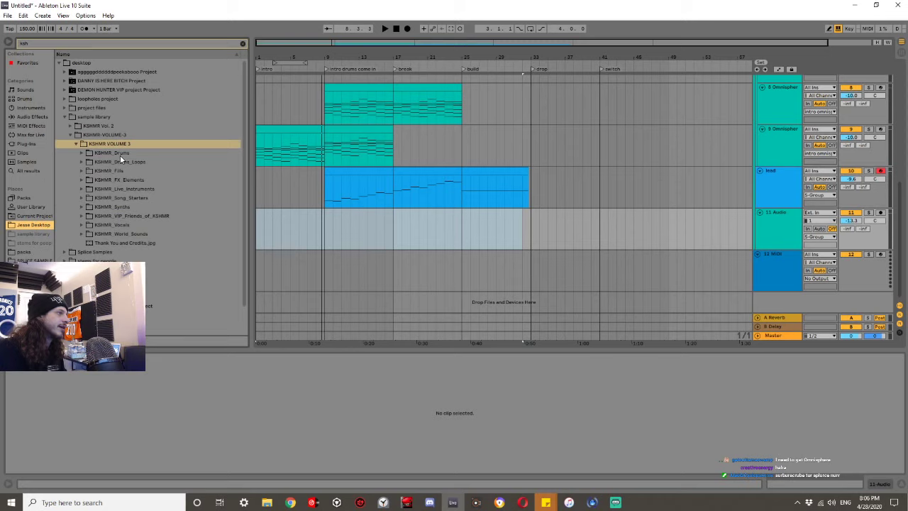
Open the short upward sweeps folder within KSHMR_FX_Elements' KSHMR_Sweeps_and_Lazers and select KSHMR_Short_Sweep_04.wav.
click(81, 180)
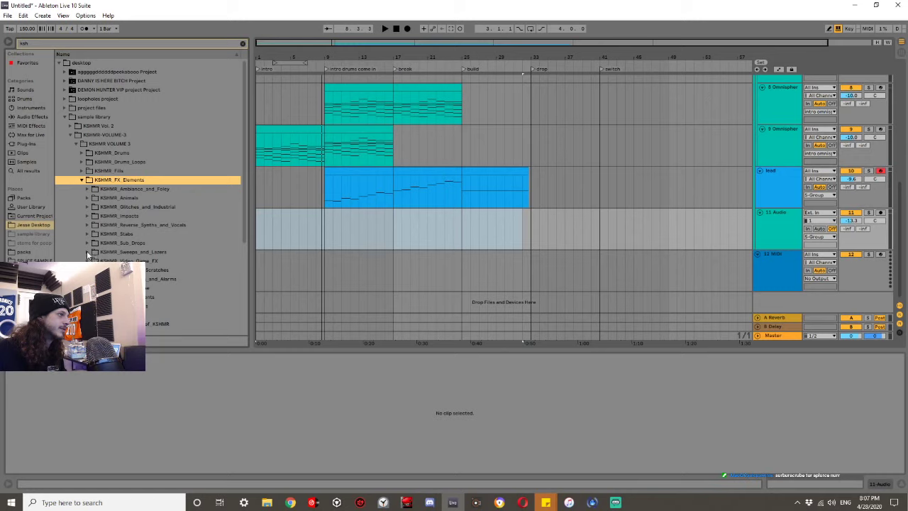
click(87, 252)
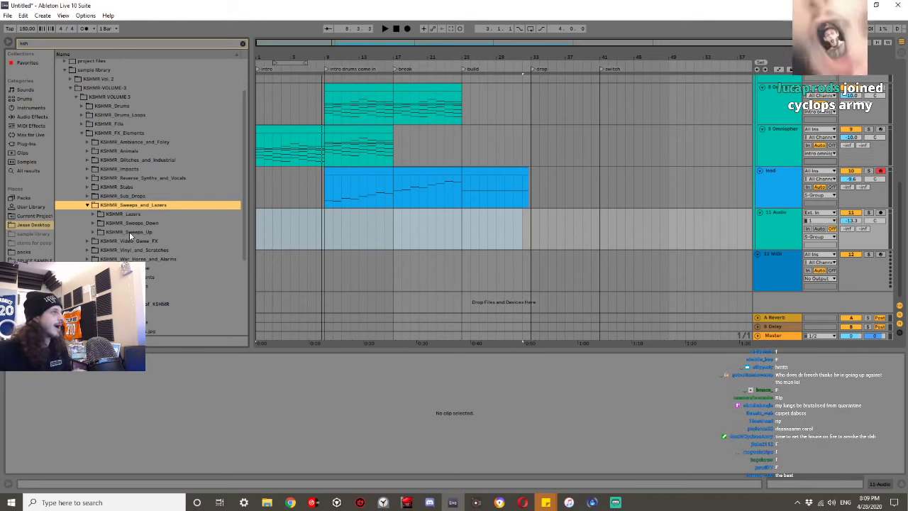
click(92, 233)
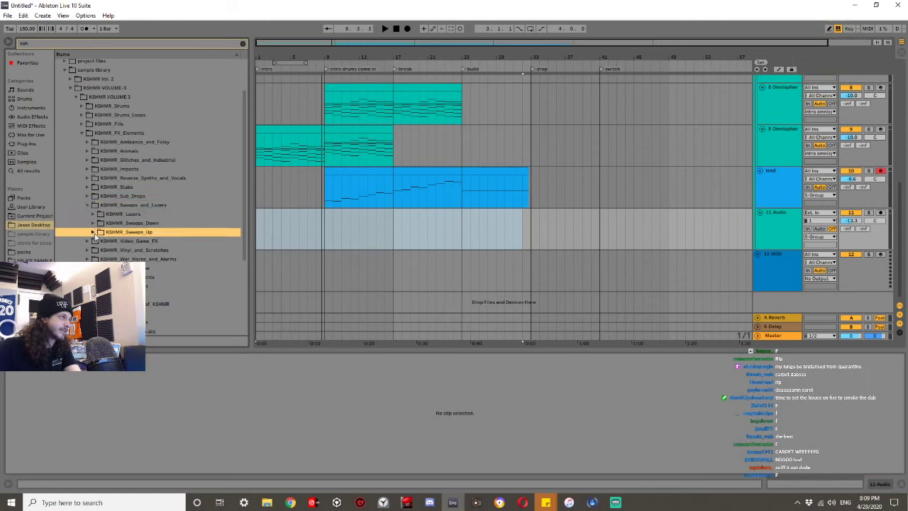
click(93, 232)
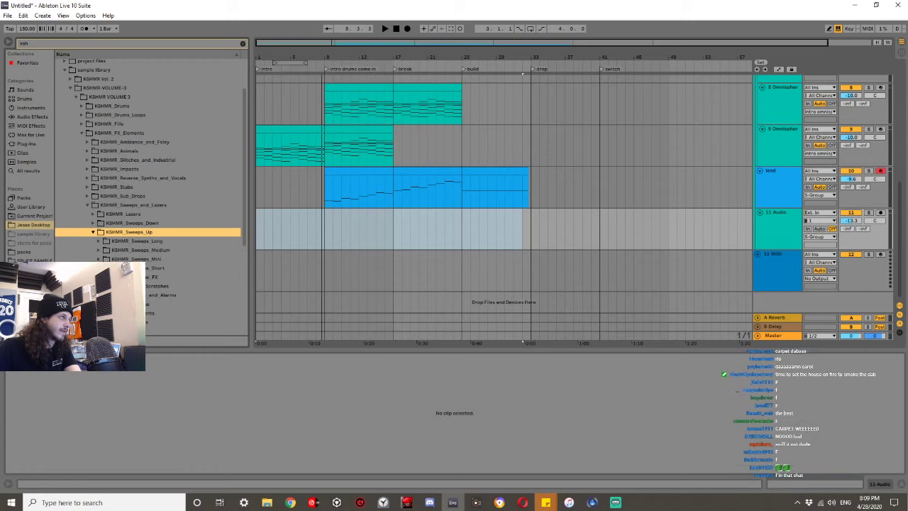
click(128, 258)
click(99, 267)
click(128, 295)
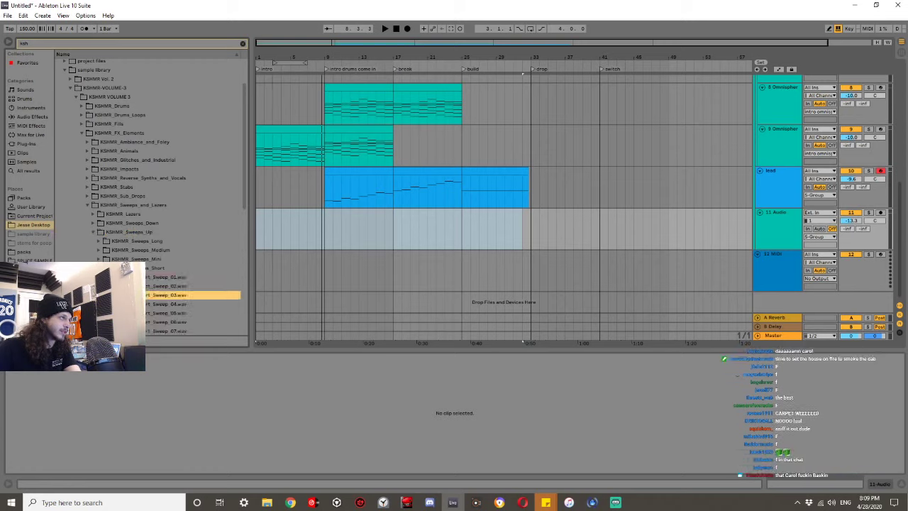
key(Down)
Place KSHMR_Short_Sweep_04 at bar 5 of the audio track below the lead and stretch it to end at bar 9.
drag(133, 244, 291, 216)
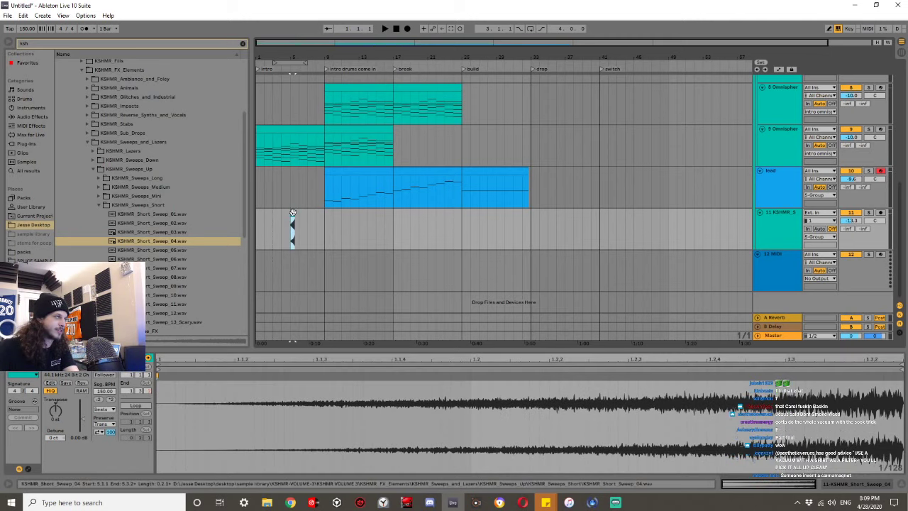
scroll(287, 224, up, 5)
drag(291, 213, 405, 213)
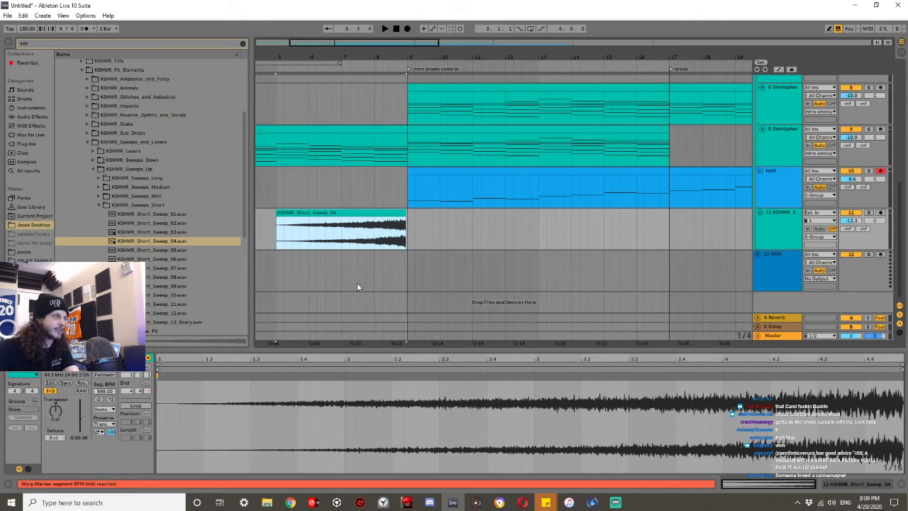
Set the KSHMR_Short_Sweep_04 clip's warp mode to Re-Pitch and play the arrangement from bar 5.
click(104, 409)
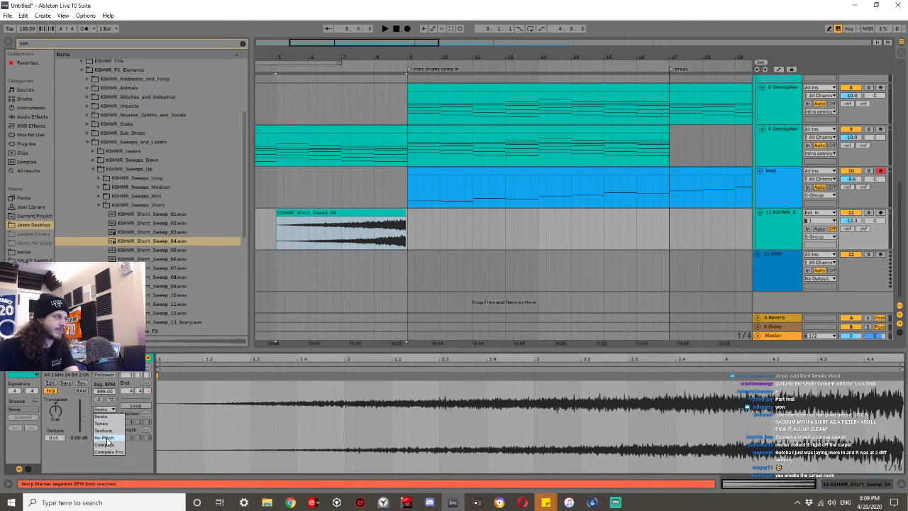
click(112, 437)
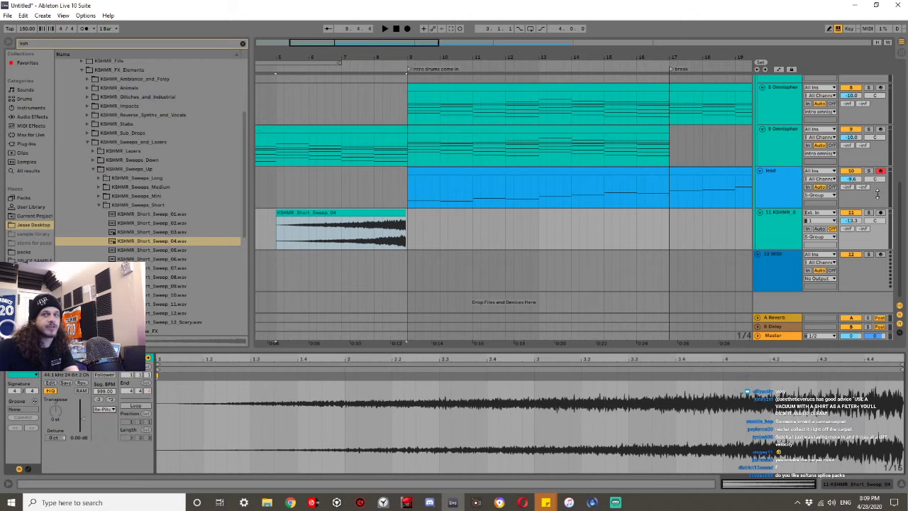
drag(356, 212, 362, 211)
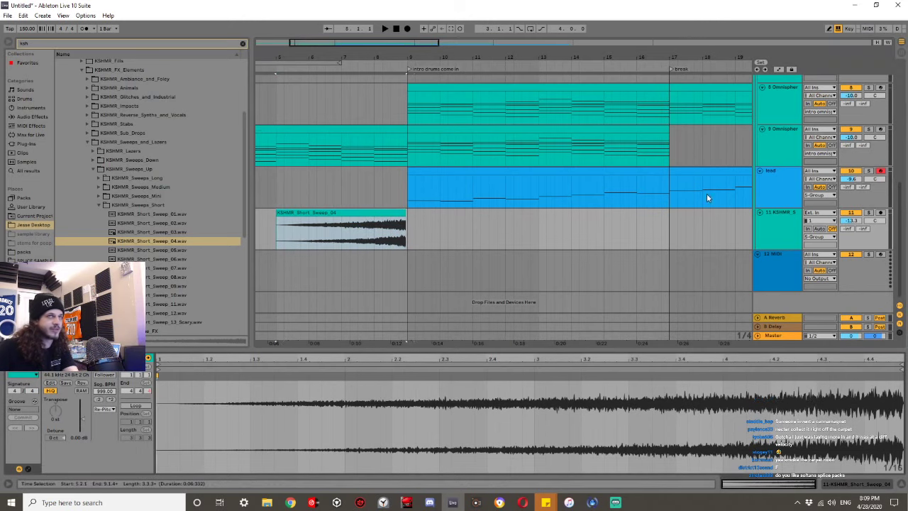
click(868, 212)
key(space)
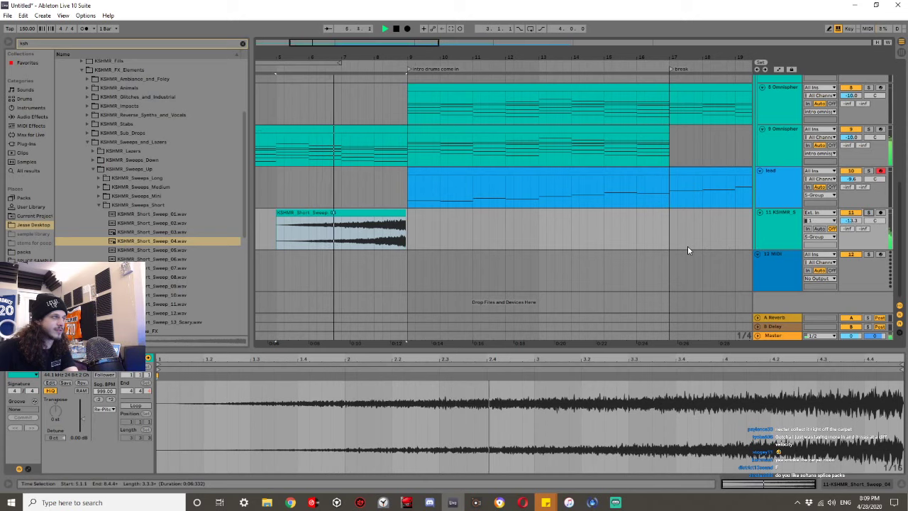
click(392, 225)
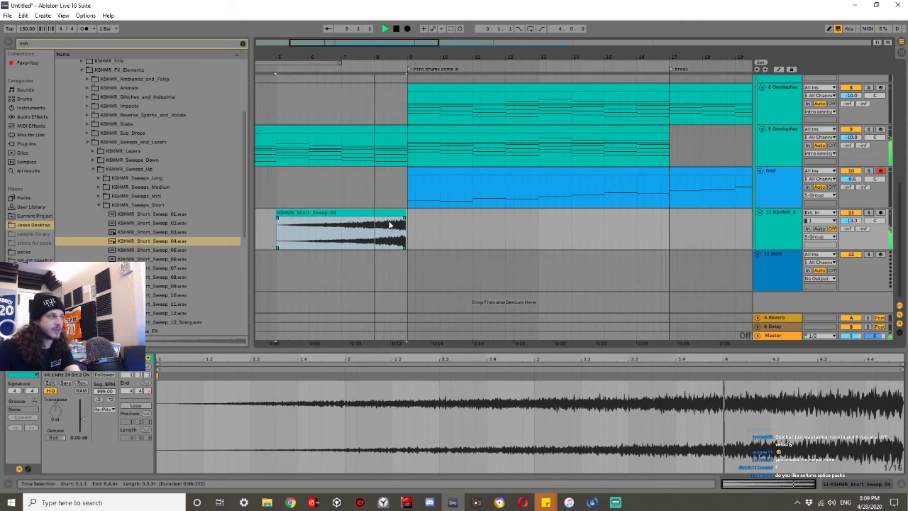
key(Up)
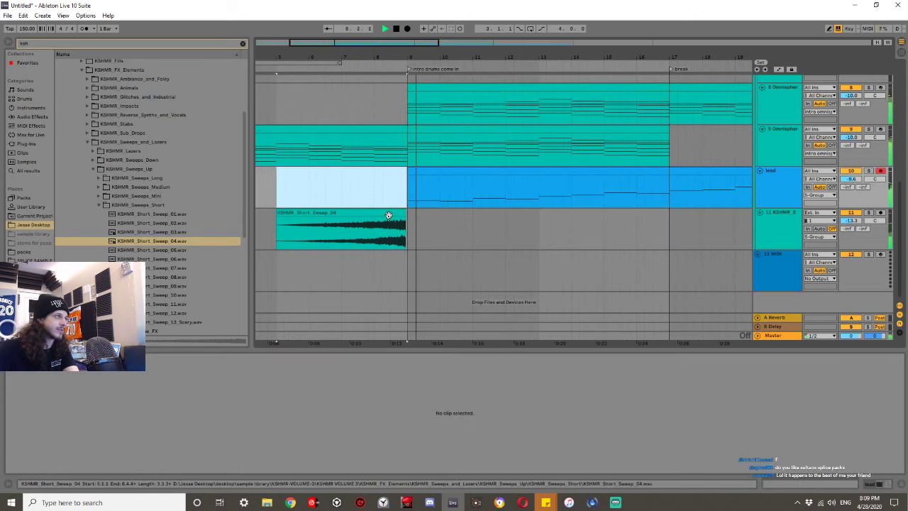
Shift the KSHMR_Short_Sweep_04 clip slightly later off the grid and trim its end at bar 9.
click(389, 215)
key(space)
drag(391, 215, 394, 215)
drag(460, 225, 418, 220)
key(ctrl+4)
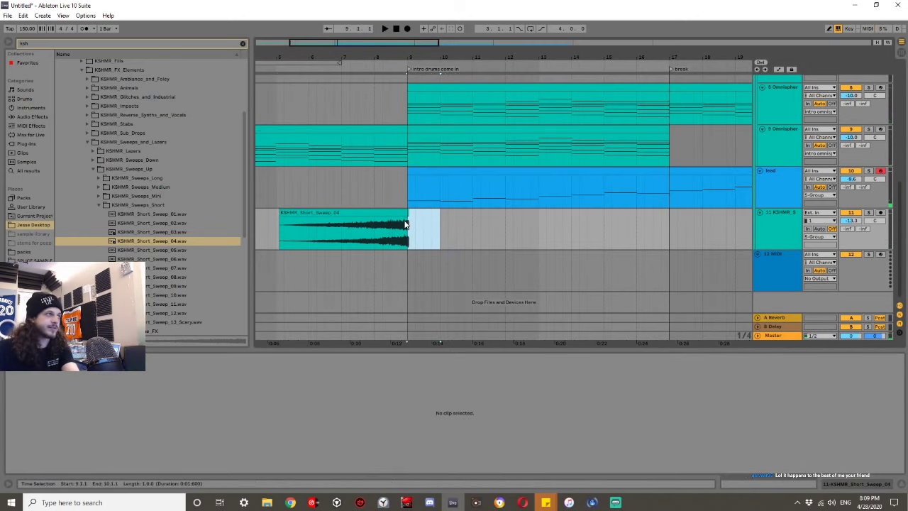
click(400, 217)
click(376, 211)
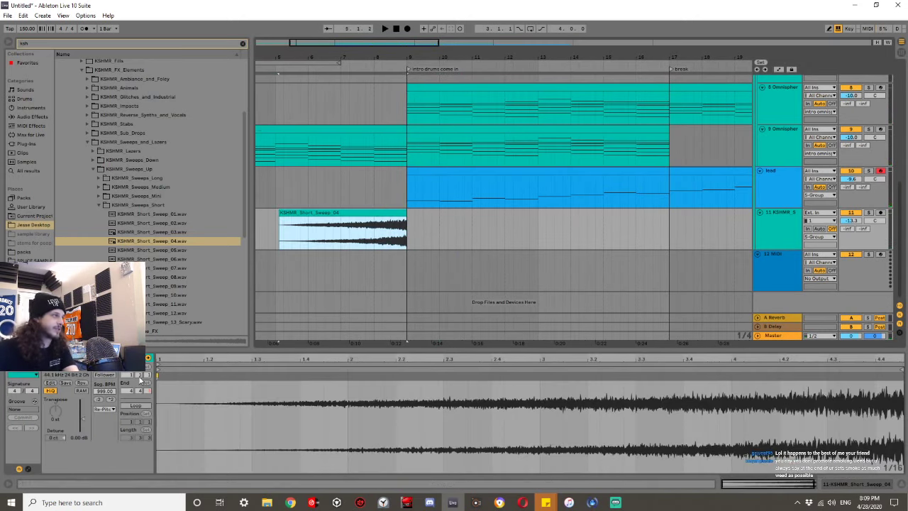
Set the sweep clip's warp mode to Complex and show its clip Transposition envelope.
click(110, 410)
click(108, 450)
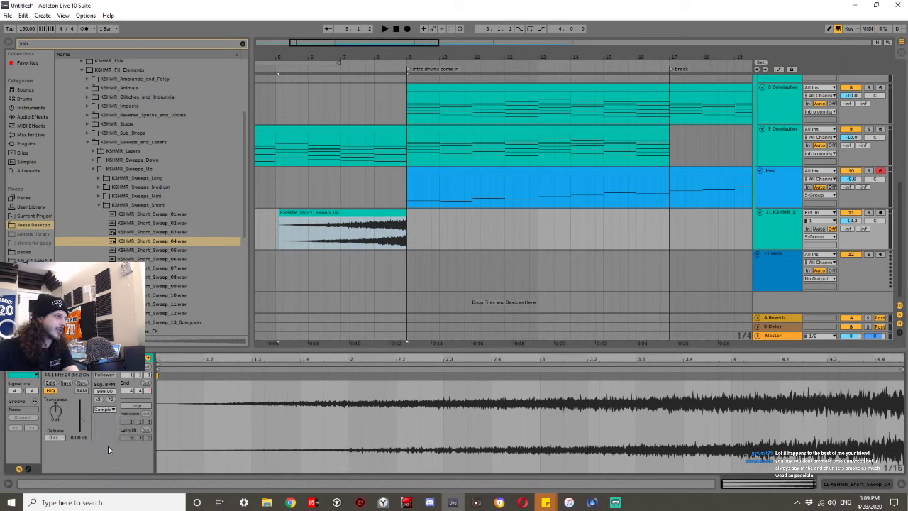
click(27, 469)
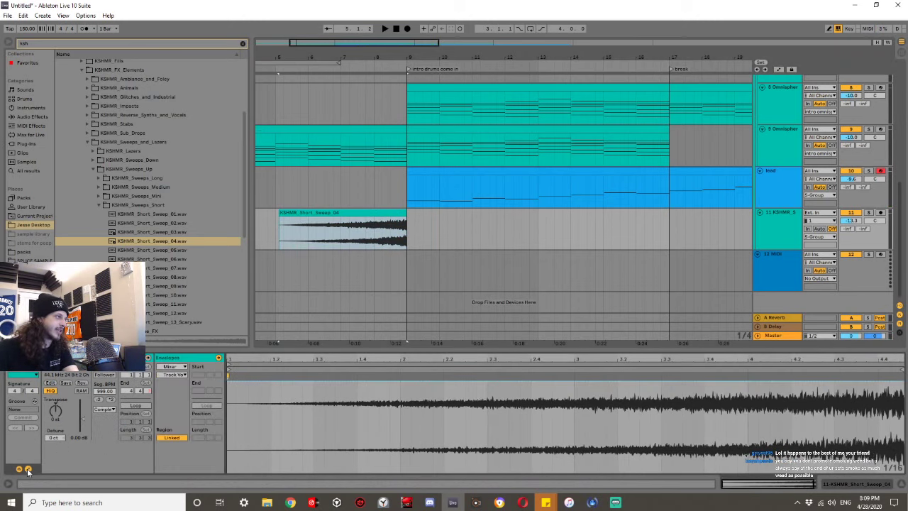
click(172, 366)
click(170, 374)
click(172, 374)
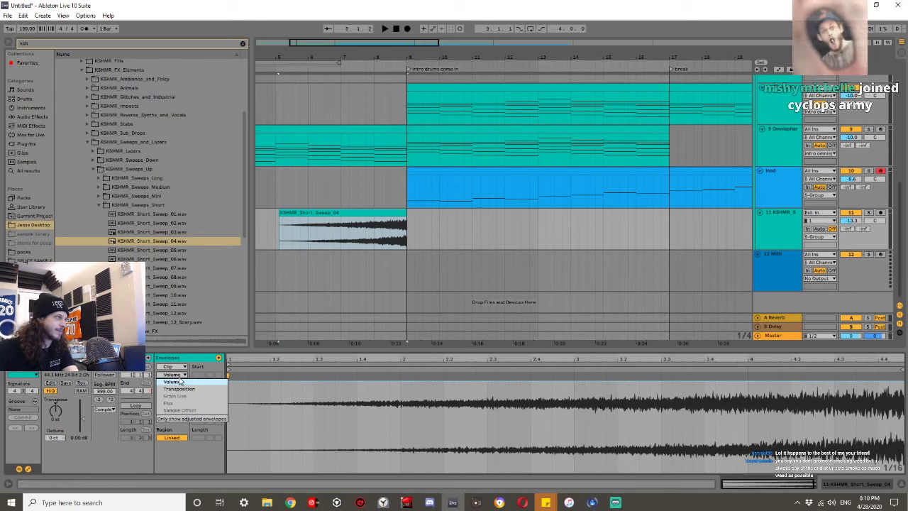
click(177, 390)
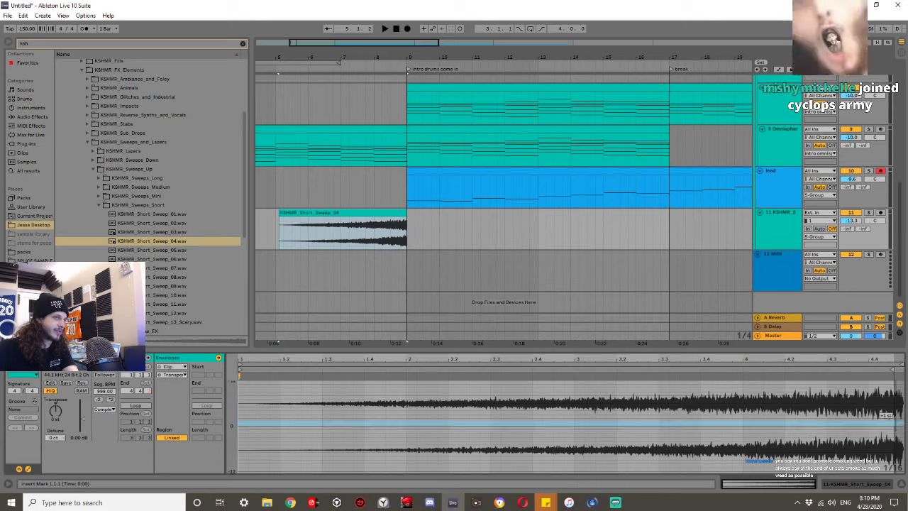
Shape the sweep's Transposition envelope into a ramp from far below 0 at the clip start to above +12 at its end.
drag(270, 395, 264, 448)
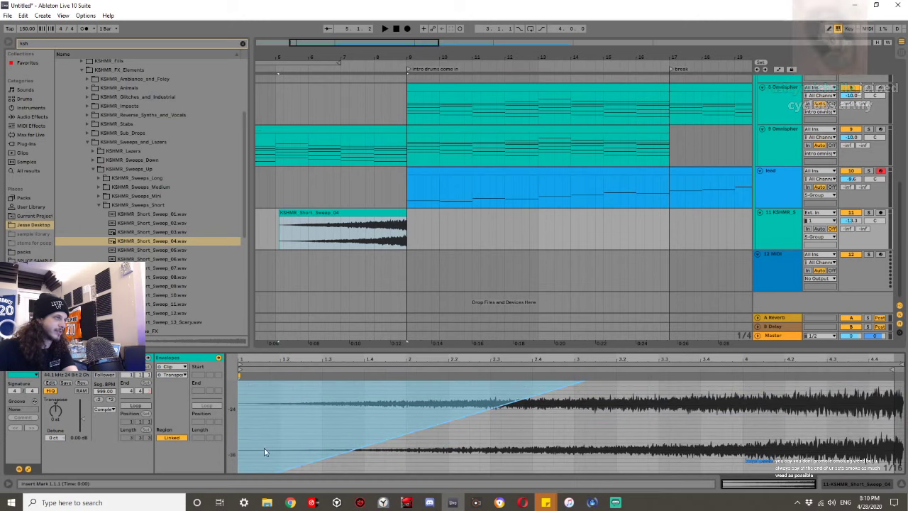
drag(232, 404, 222, 412)
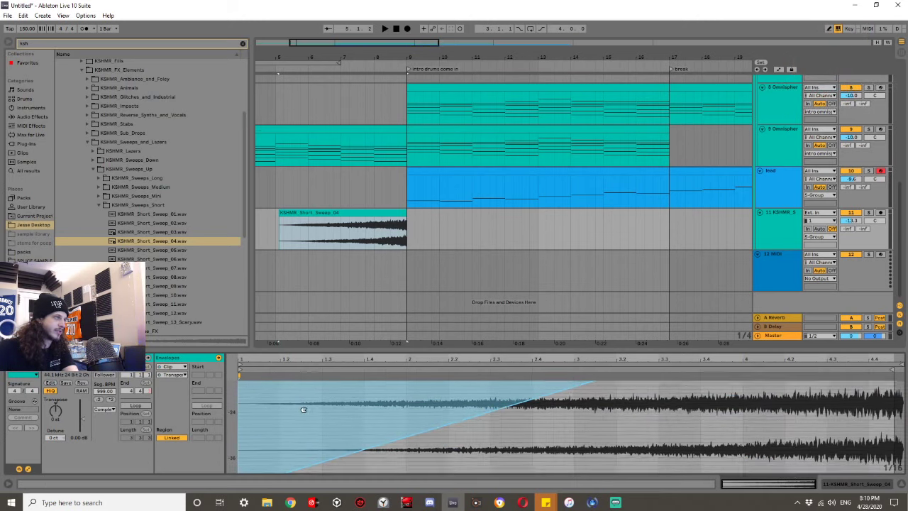
scroll(303, 407, down, 3)
scroll(411, 446, up, 8)
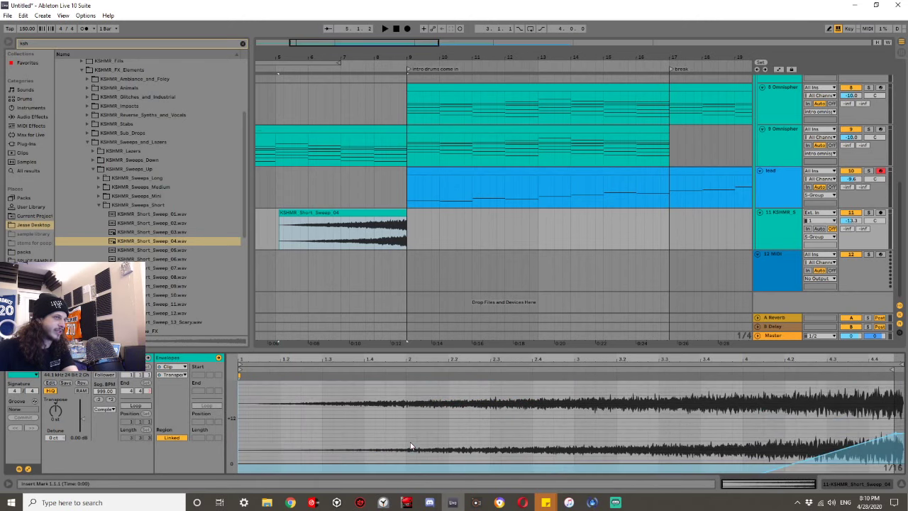
scroll(412, 446, down, 2)
drag(900, 405, 901, 382)
Play the pitched sweep into bar 9 with the other tracks, and play it again with its track soloed.
key(space)
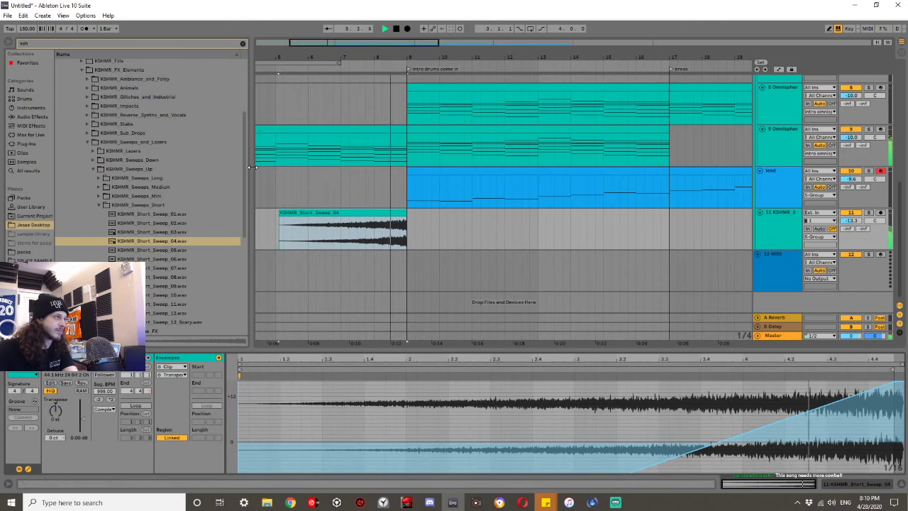
key(space)
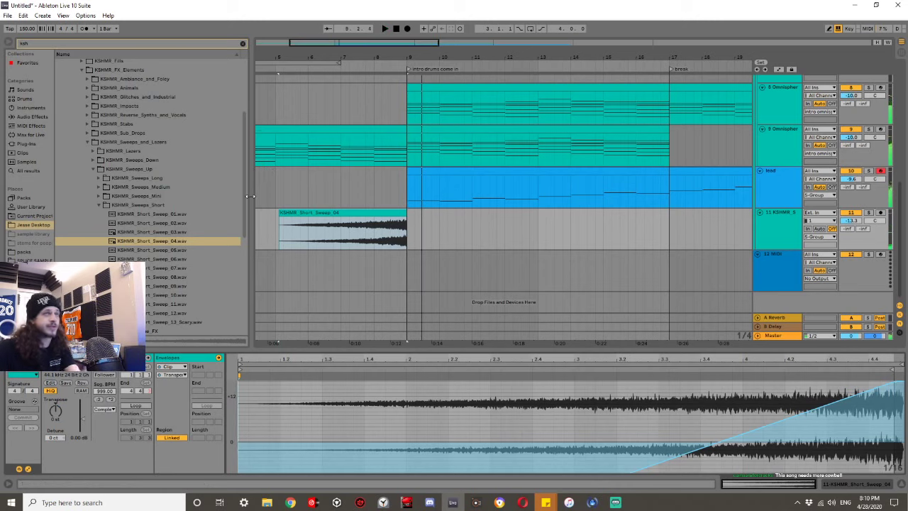
click(868, 213)
key(space)
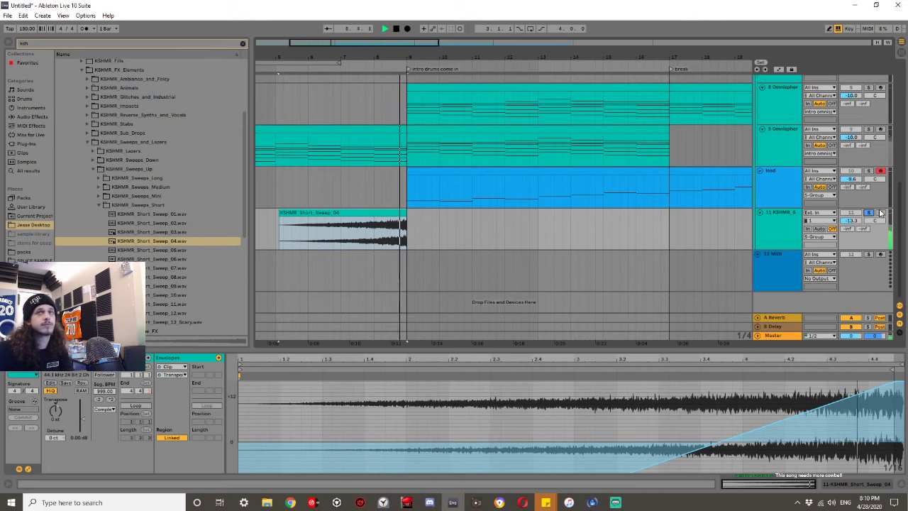
key(space)
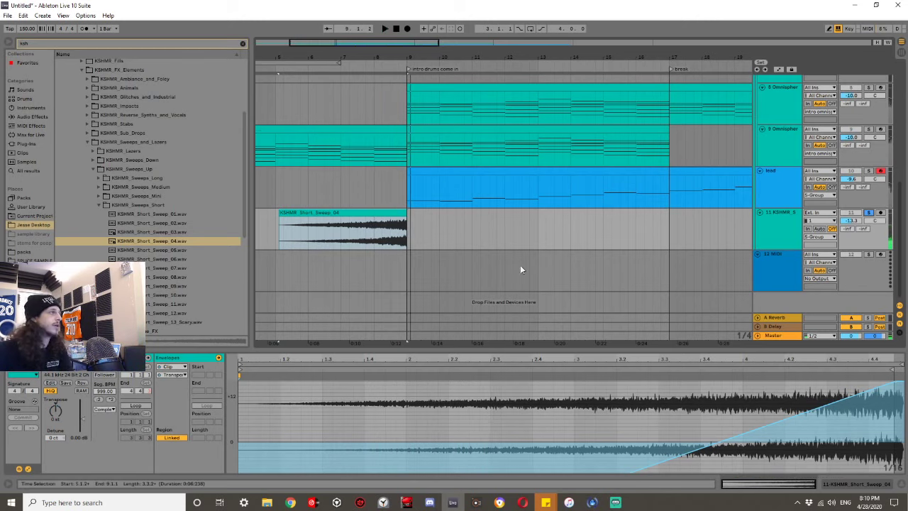
Show the unfiltered Audio Effects list in the browser and consolidate the sweep from bar 5 to bar 9 into one clip.
click(155, 241)
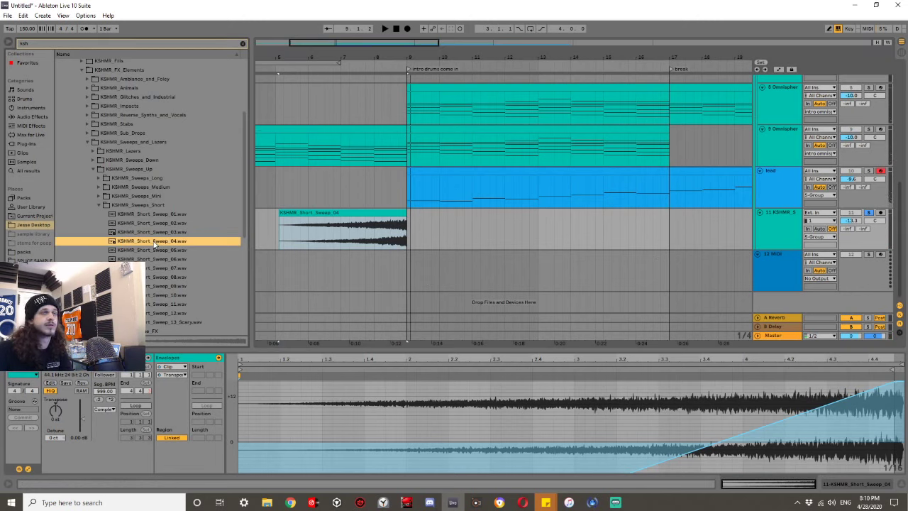
click(314, 211)
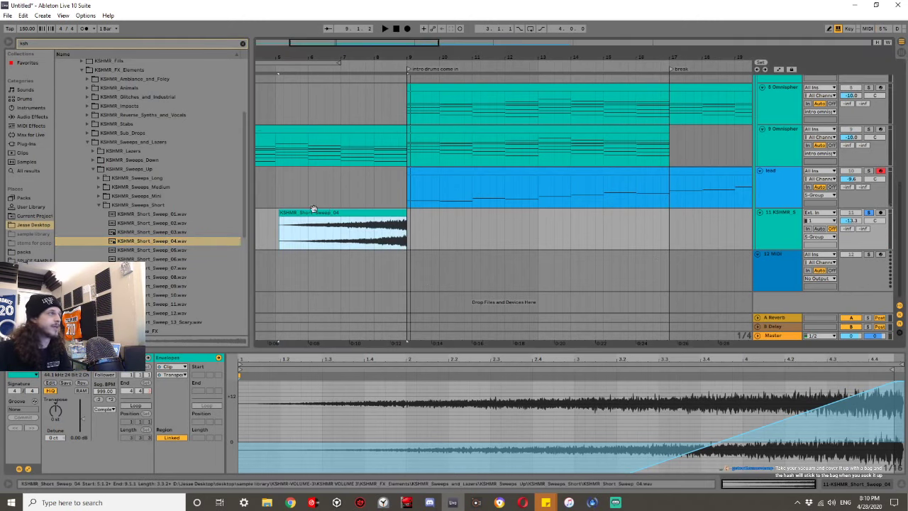
click(30, 116)
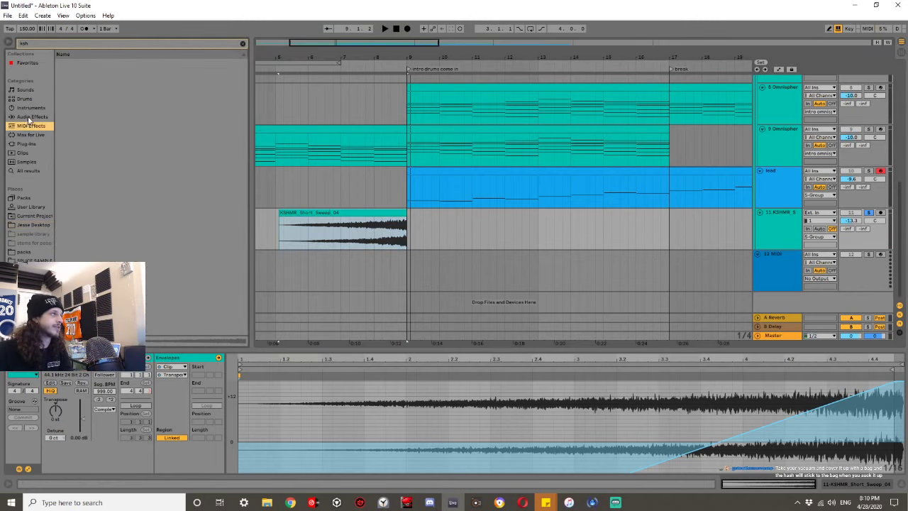
click(244, 44)
scroll(119, 203, down, 3)
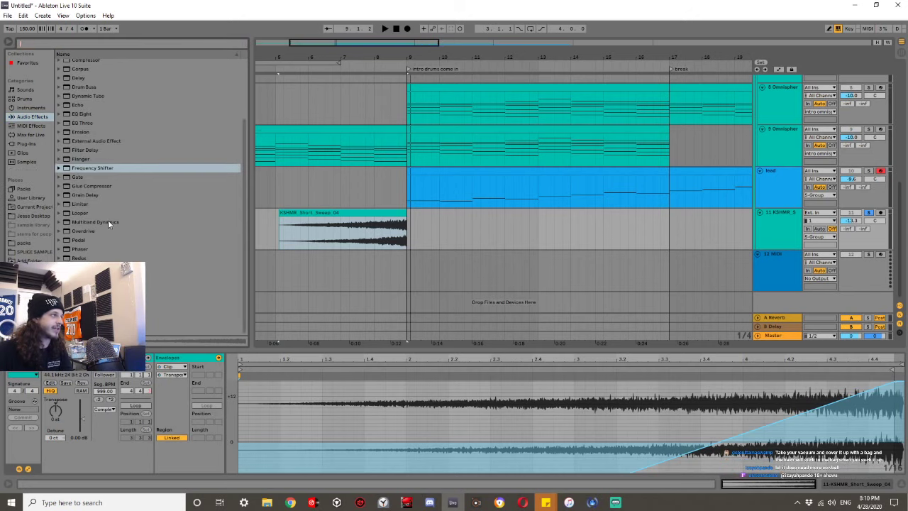
drag(276, 225, 408, 220)
key(ctrl+j)
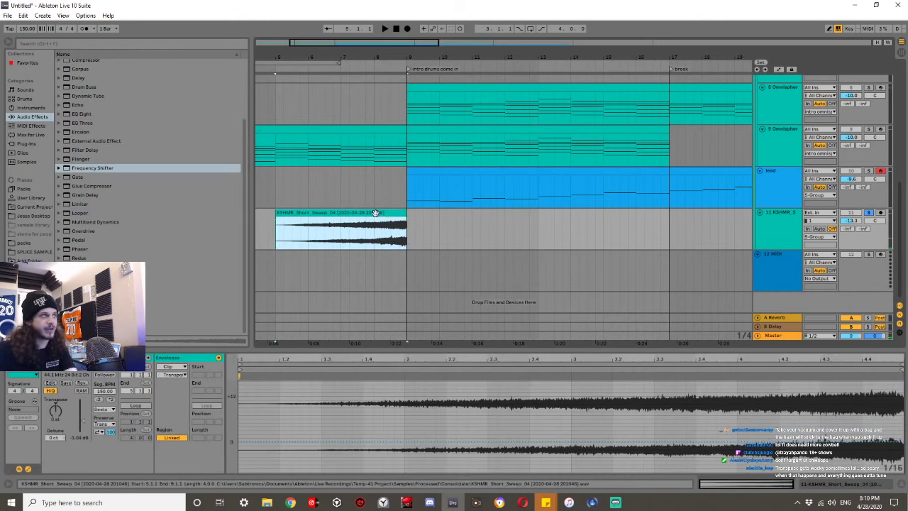
Try a reversed duplicate of the sweep from bar 9 to bar 13 with lowered clip gain, and delete it.
key(ctrl+d)
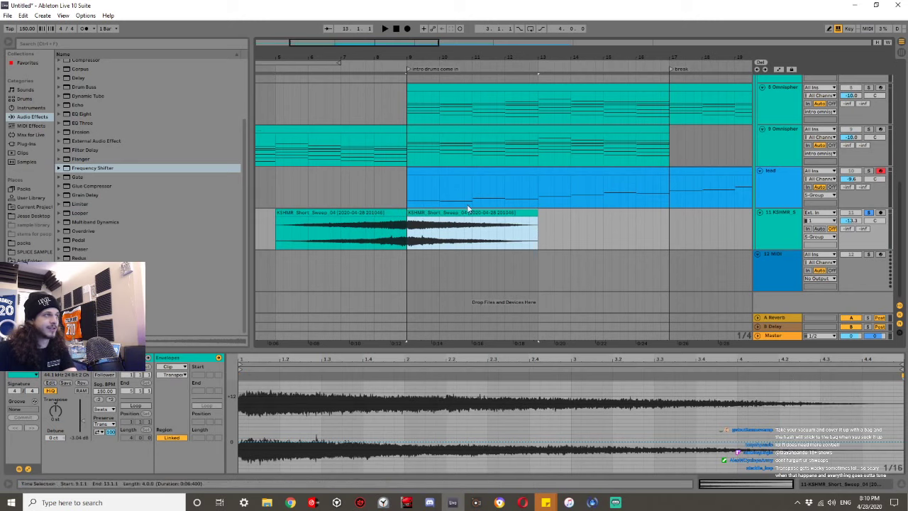
drag(82, 413, 83, 423)
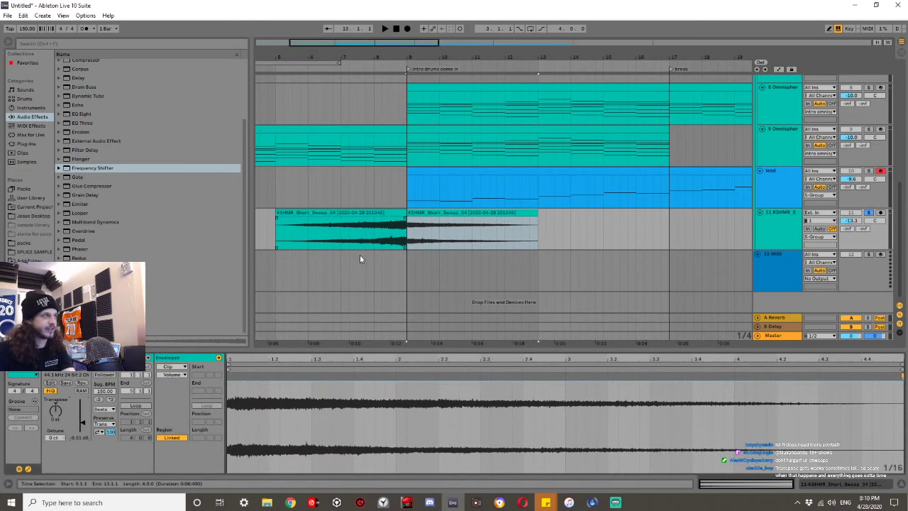
click(428, 217)
key(Delete)
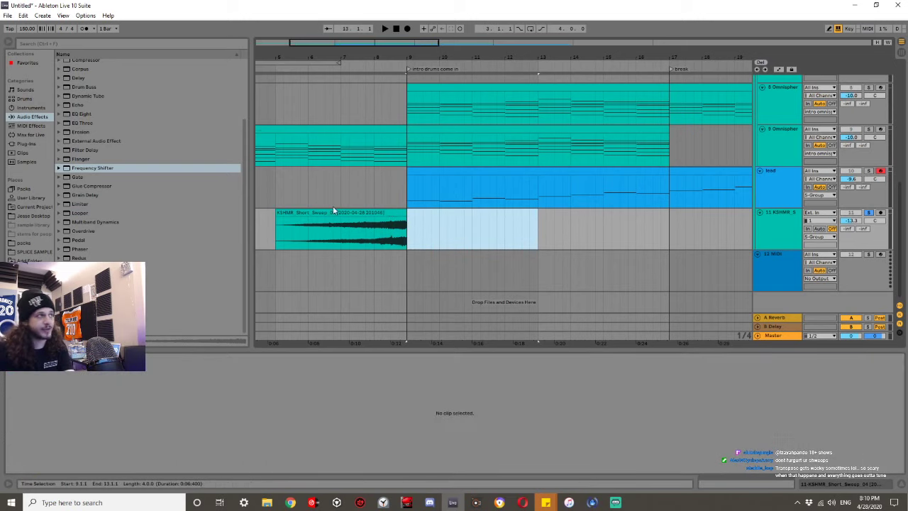
Add a Reverb to the sweep track and automate its Dry/Wet rising steadily across the clip to about 76 % at bar 9.
click(79, 276)
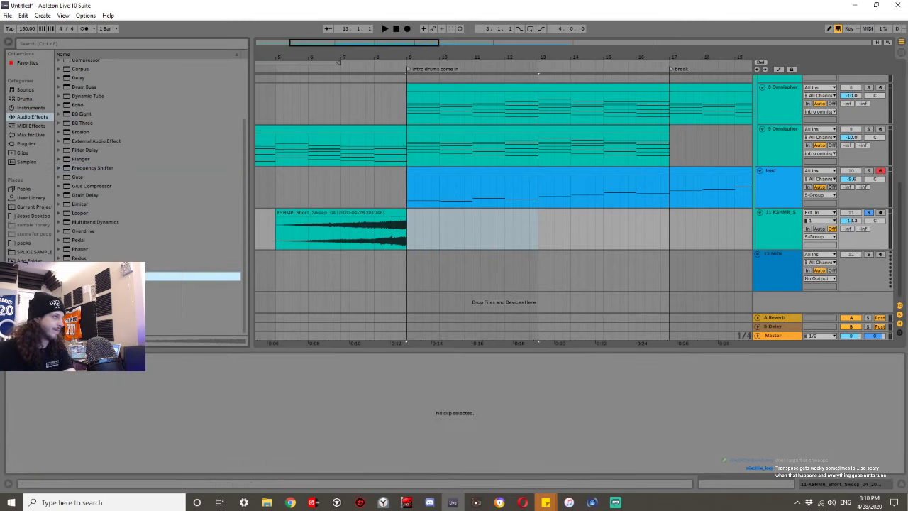
key(Return)
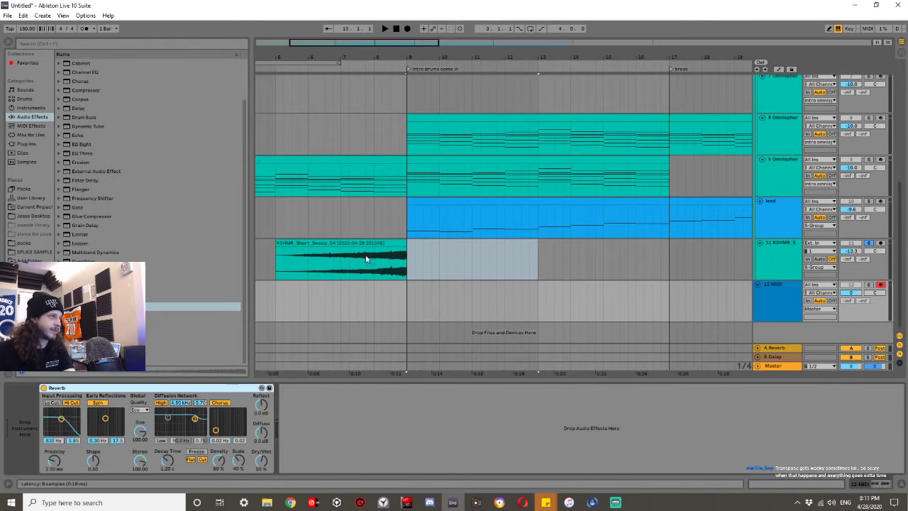
click(236, 464)
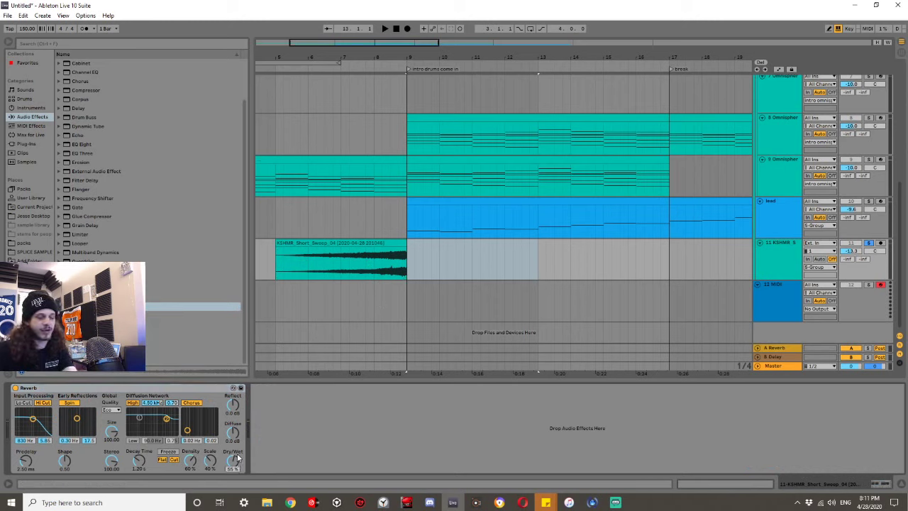
key(a)
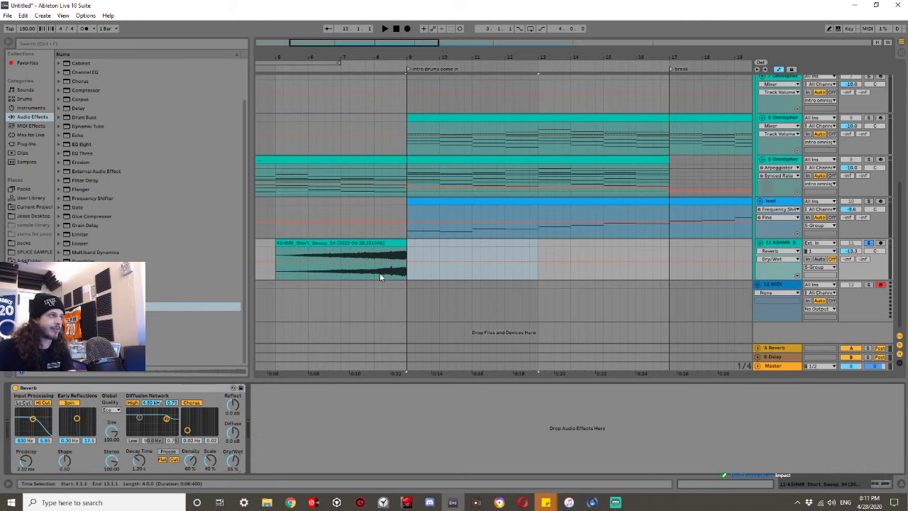
drag(407, 261, 400, 283)
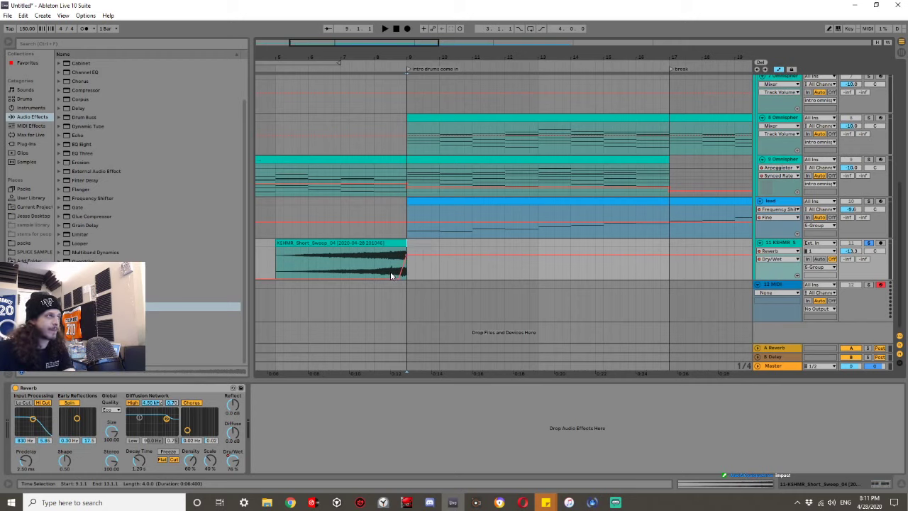
drag(400, 278, 267, 278)
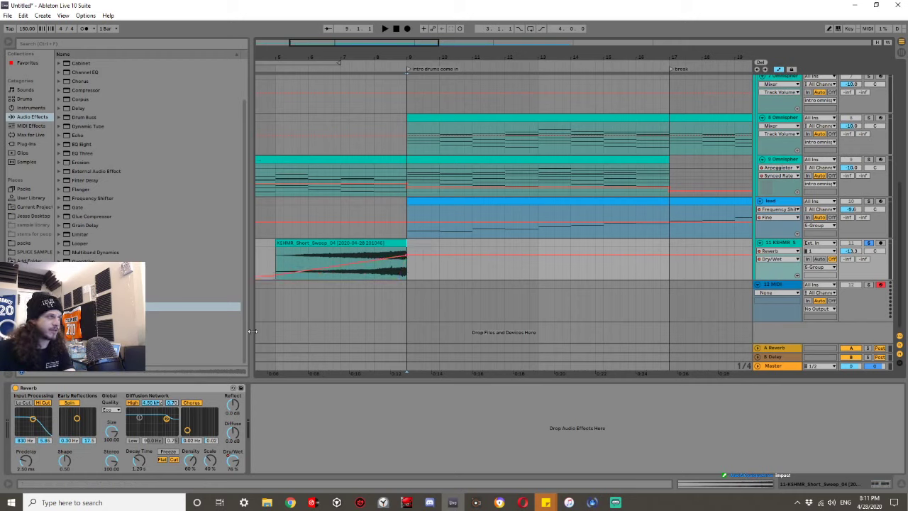
Raise the Reverb's decay time to 5.70 s while auditioning the sweep's tail.
drag(135, 461, 134, 452)
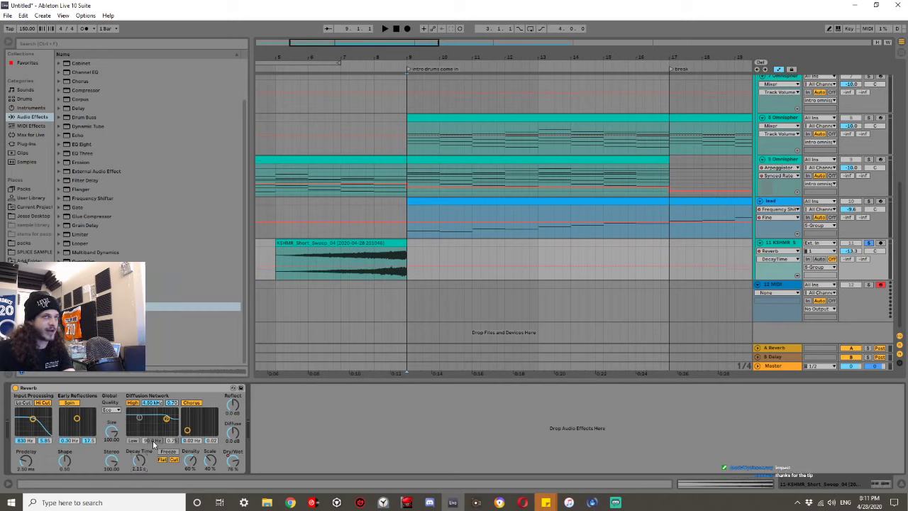
key(space)
click(358, 256)
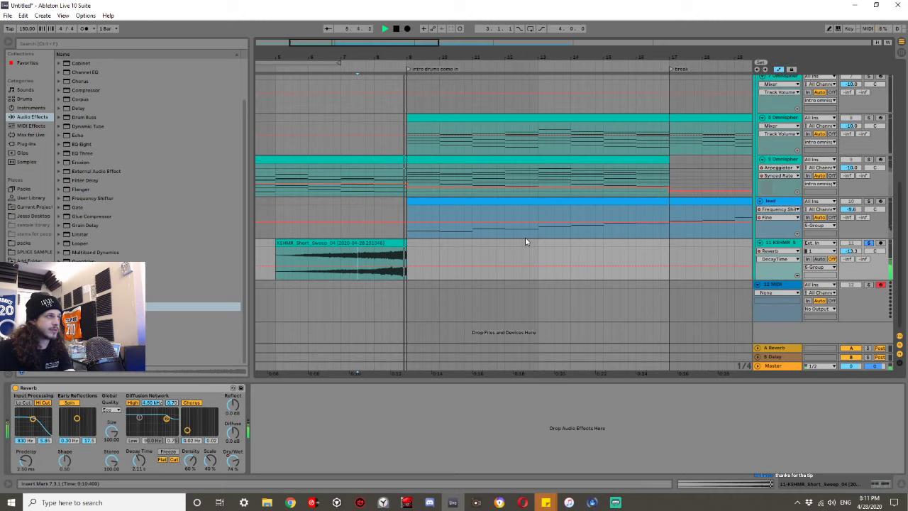
key(space)
drag(139, 463, 136, 457)
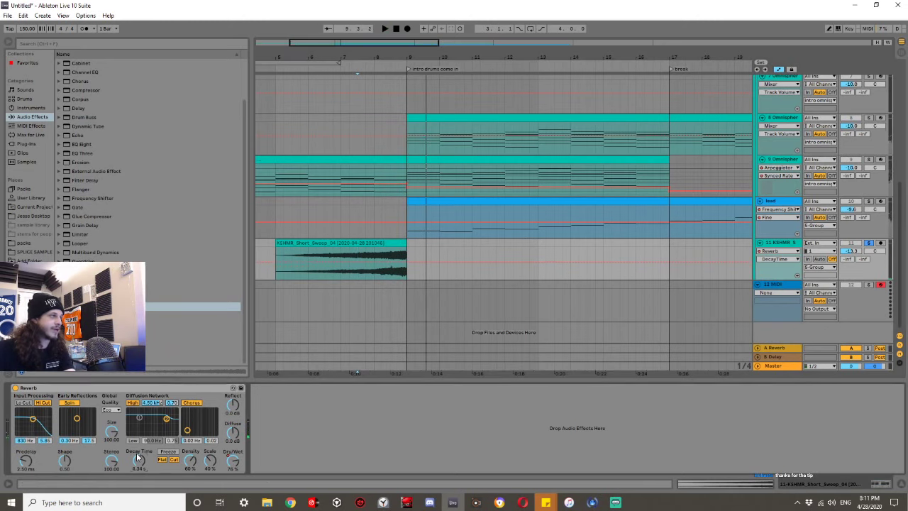
key(space)
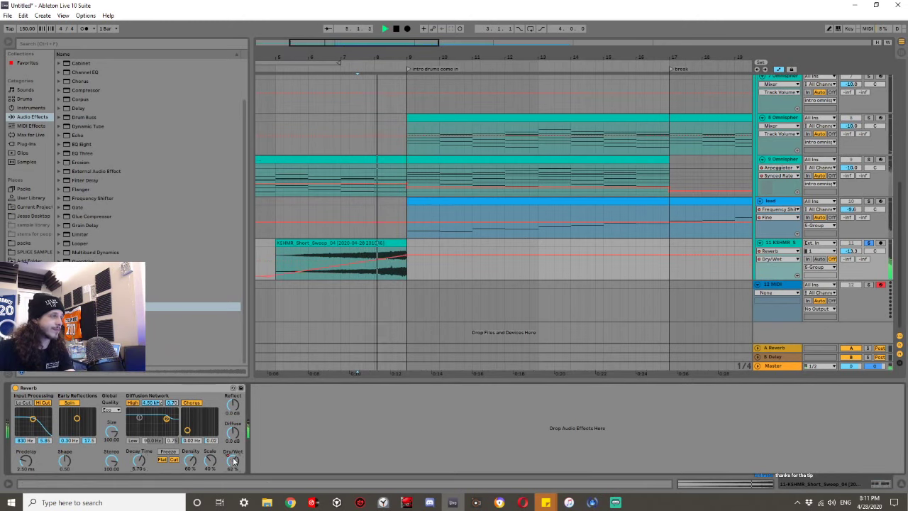
Bend the Reverb Dry/Wet automation into a late-rising curve, raise its level at bar 9 to 100 %, and play the sweep's end.
drag(354, 259, 378, 263)
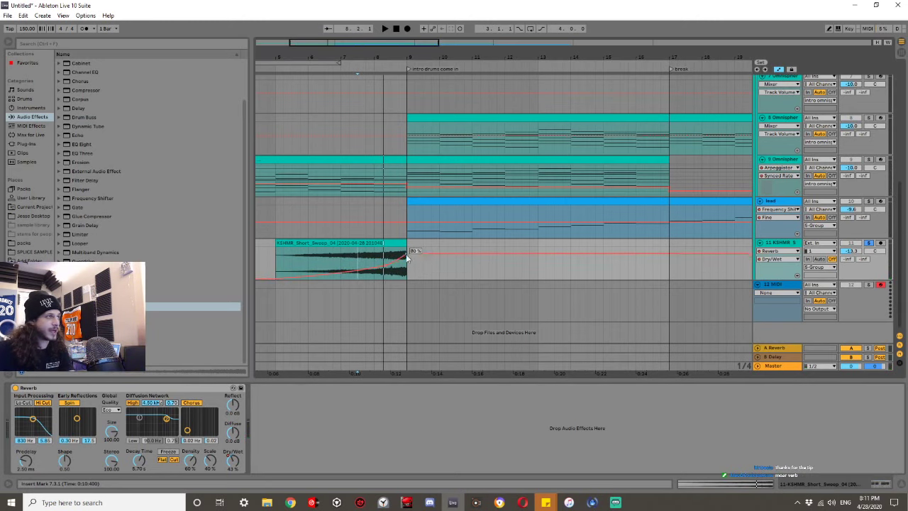
click(376, 259)
key(space)
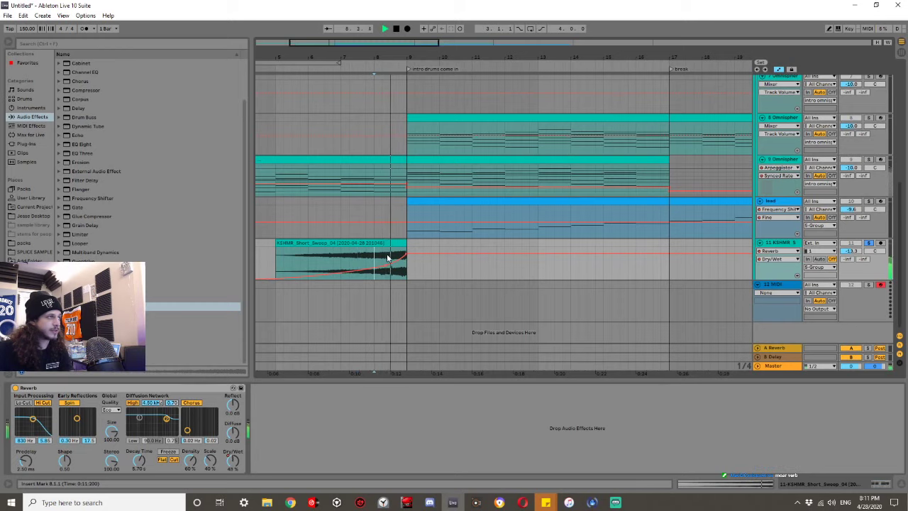
mouse_move(406, 261)
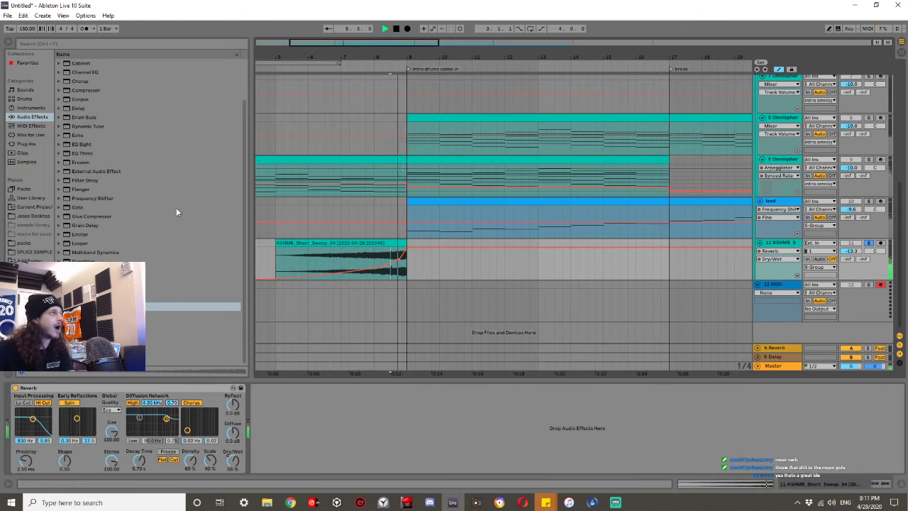
Add an Echo after the Reverb on the sweep track and stop playback.
click(82, 134)
key(space)
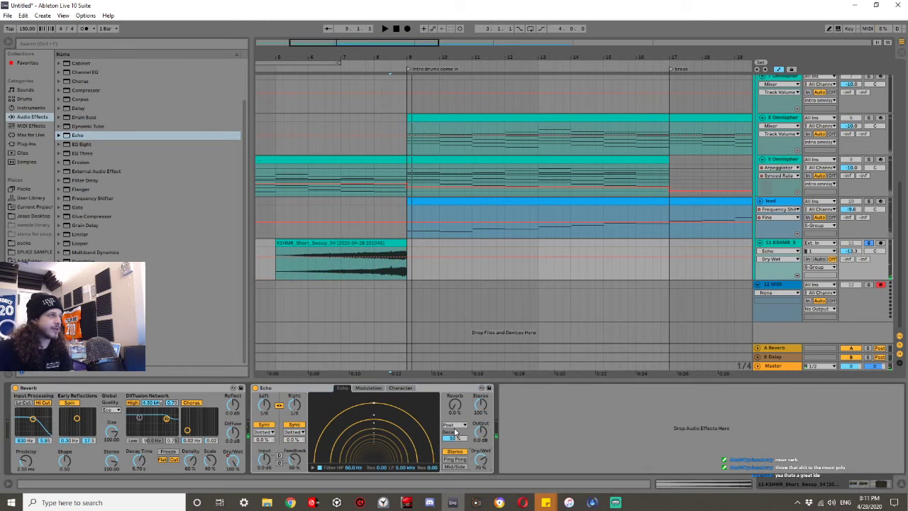
Automate the Echo's Dry/Wet from zero at bar 8.3 up to 70 % at bar 9, and set its reverb level to 55 %.
click(407, 256)
drag(394, 256, 390, 279)
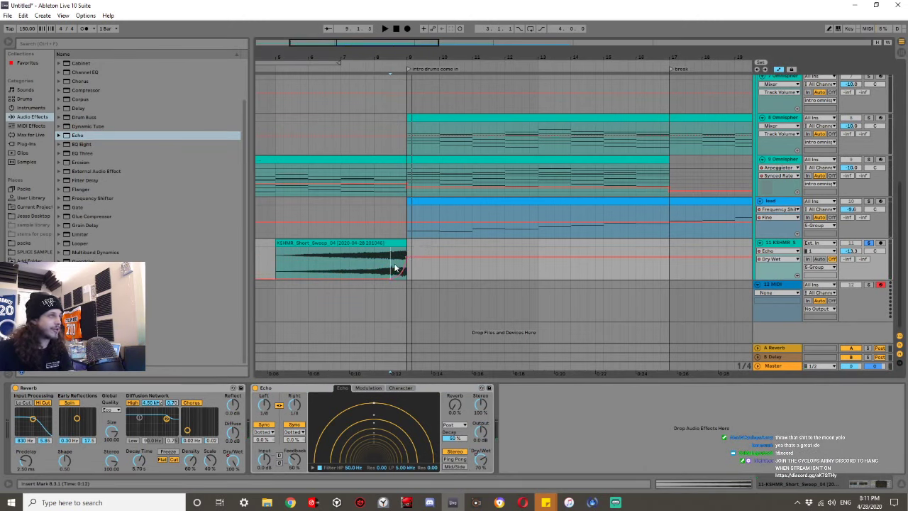
key(space)
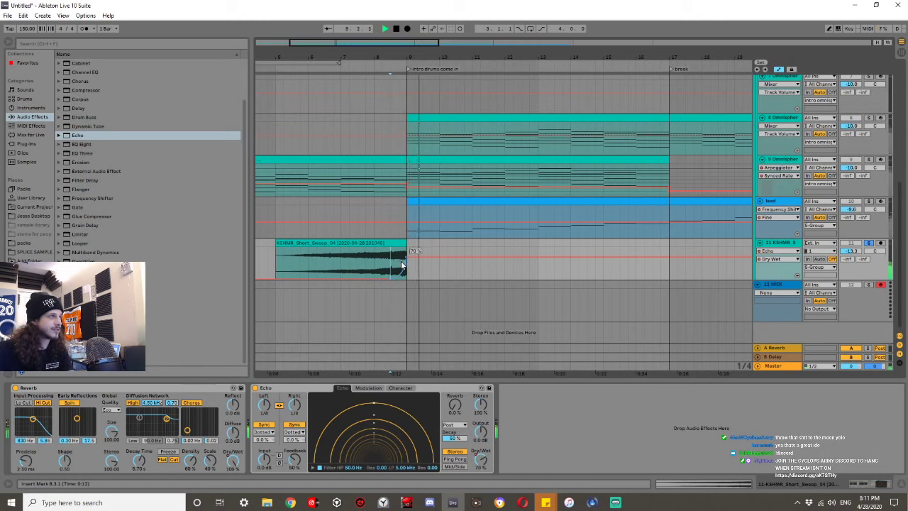
key(space)
drag(451, 407, 451, 385)
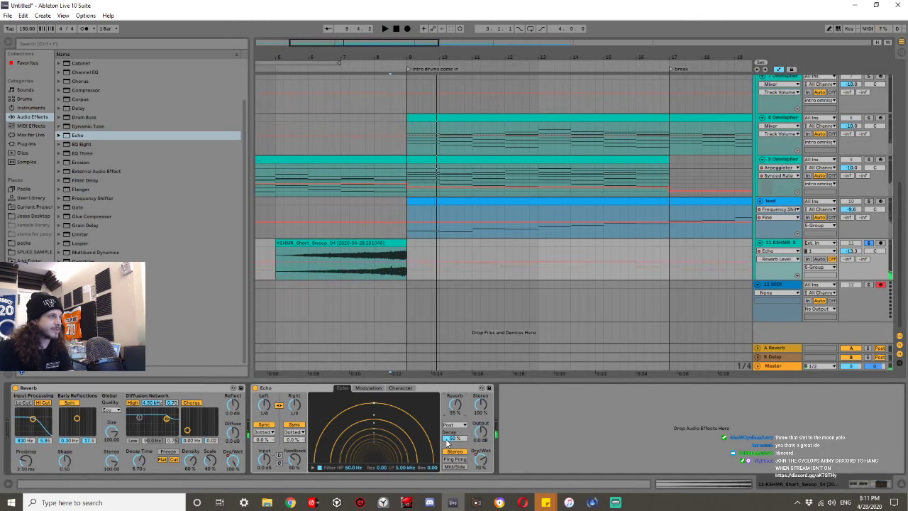
key(space)
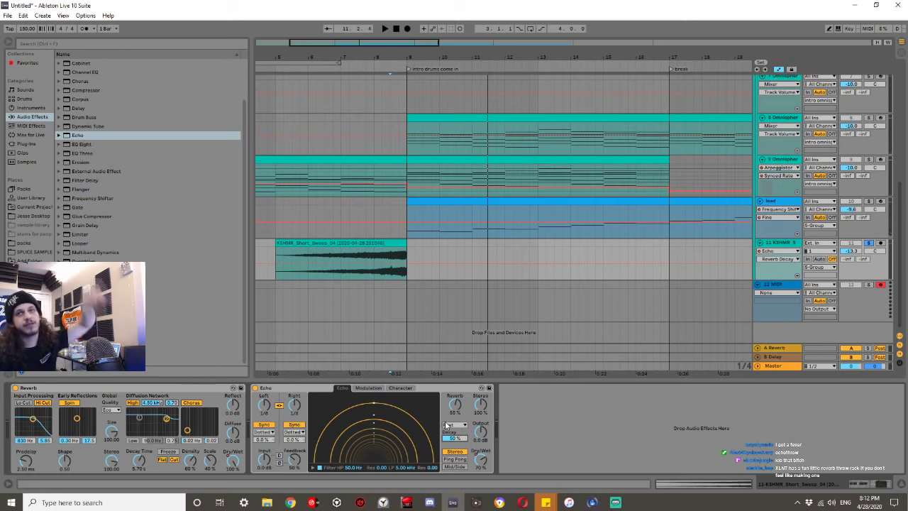
Play the arrangement from the intro past bar 9, and replay it from the start of the sweep clip.
scroll(320, 260, down, 4)
drag(279, 251, 271, 249)
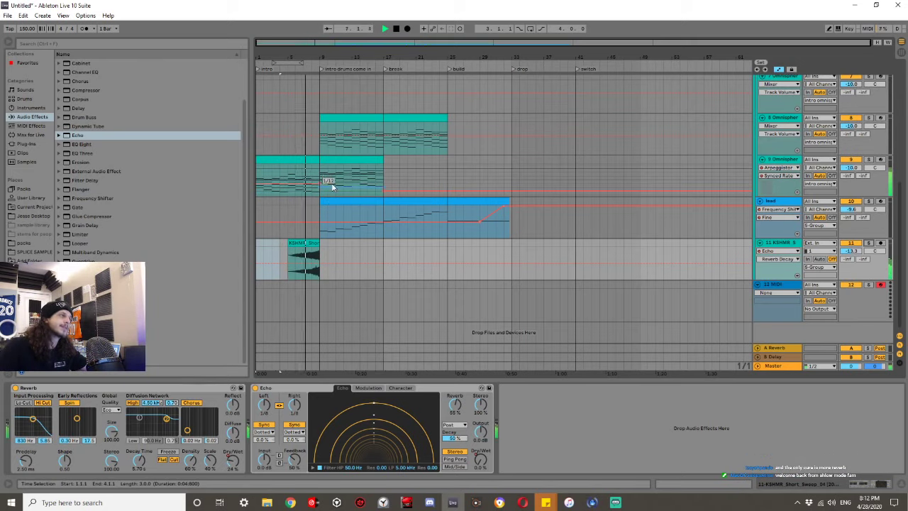
scroll(319, 198, up, 5)
scroll(319, 198, down, 2)
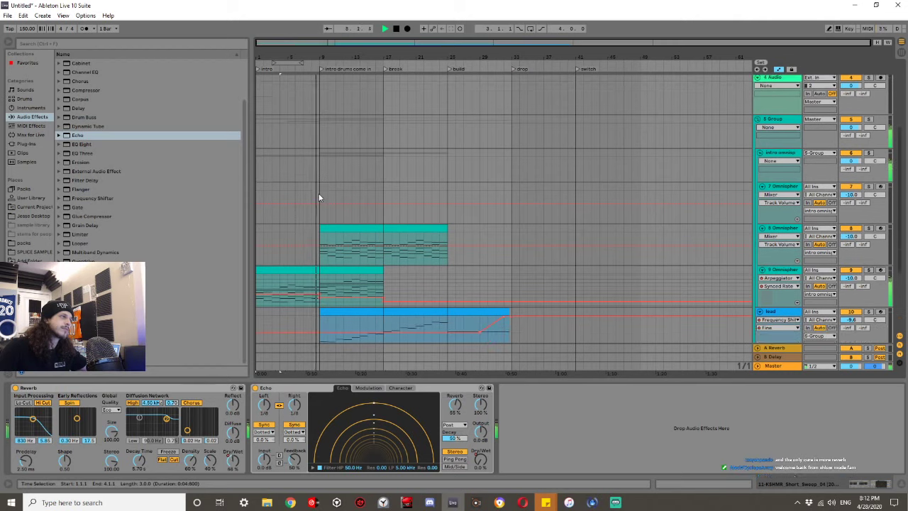
scroll(319, 198, down, 2)
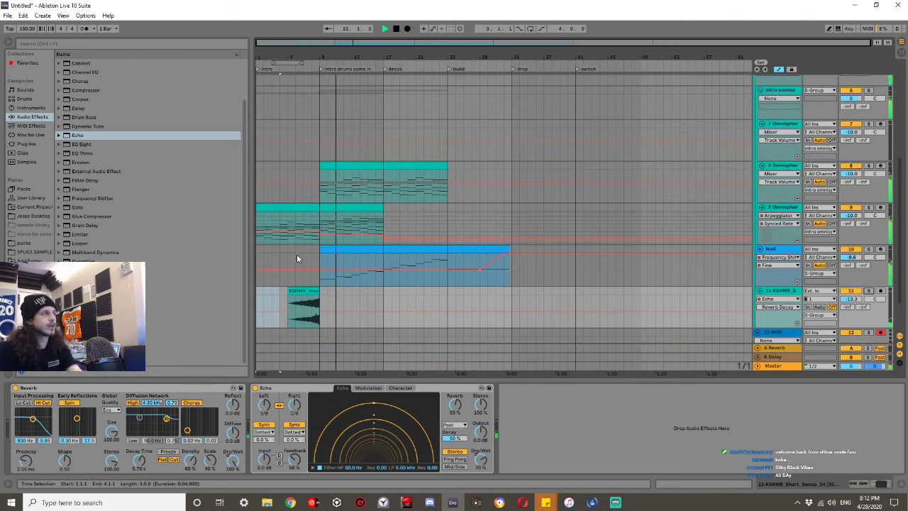
click(300, 290)
key(space)
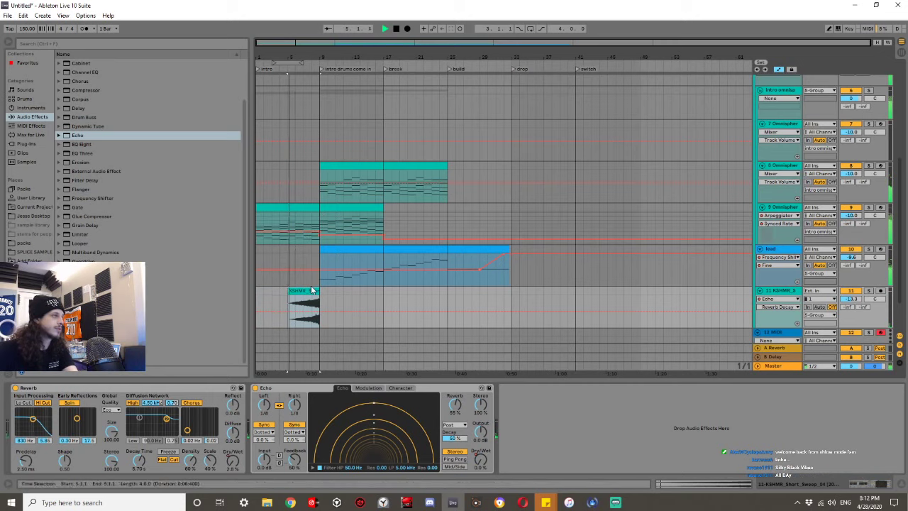
Solo the sweep track, raise its volume to -10.3 dB, and unsolo it to hear it in context.
click(868, 290)
drag(850, 299, 850, 293)
click(296, 284)
click(298, 291)
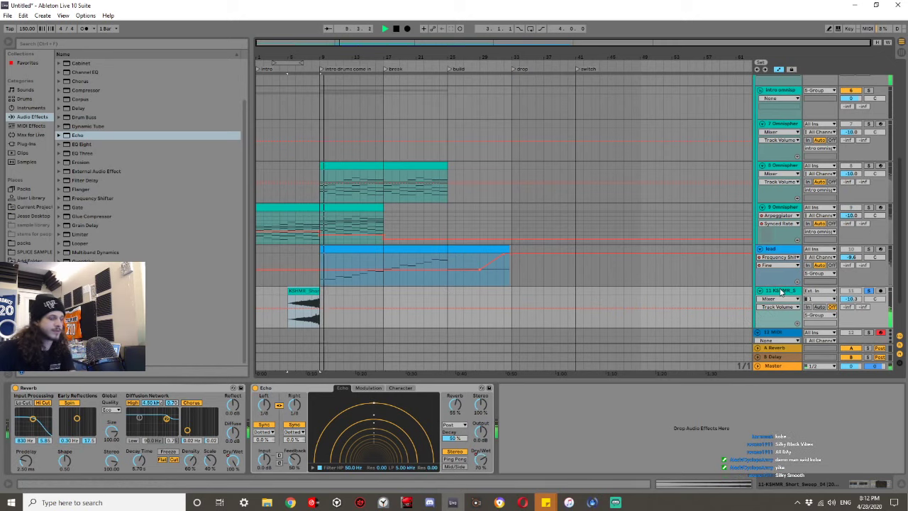
click(868, 291)
key(space)
Duplicate the sweep track and add a Frequency Shifter to the copy with its frequency set to 800 Hz.
click(785, 291)
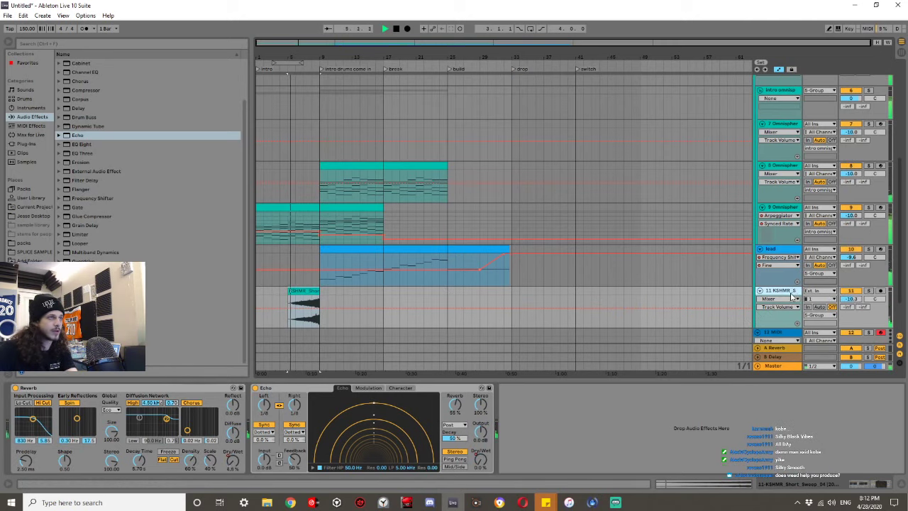
key(ctrl+d)
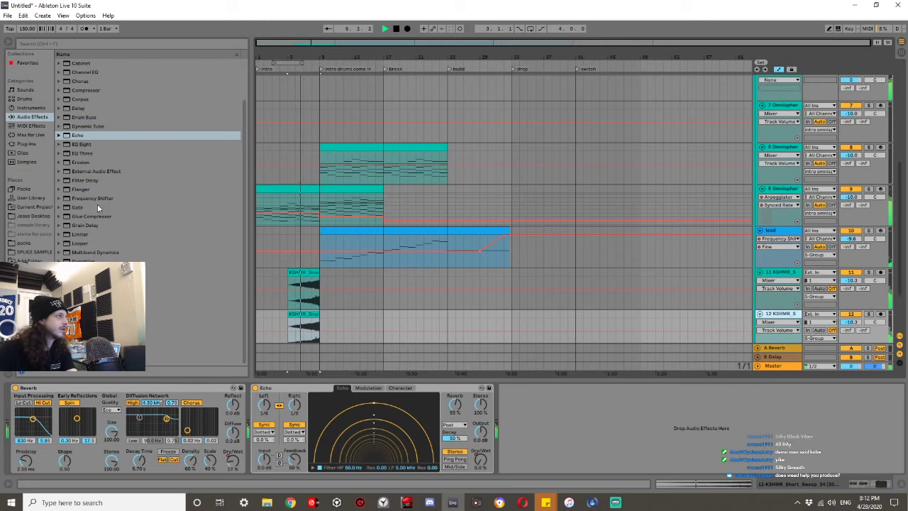
double_click(92, 198)
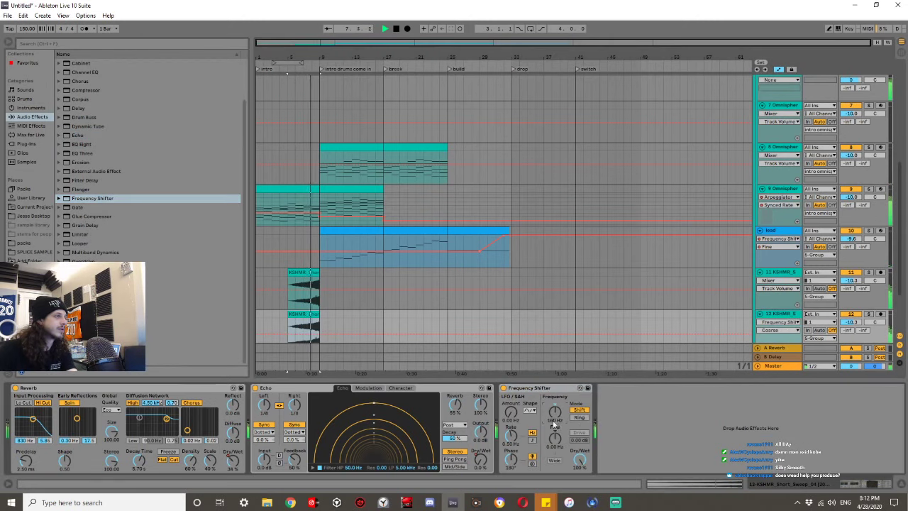
key(space)
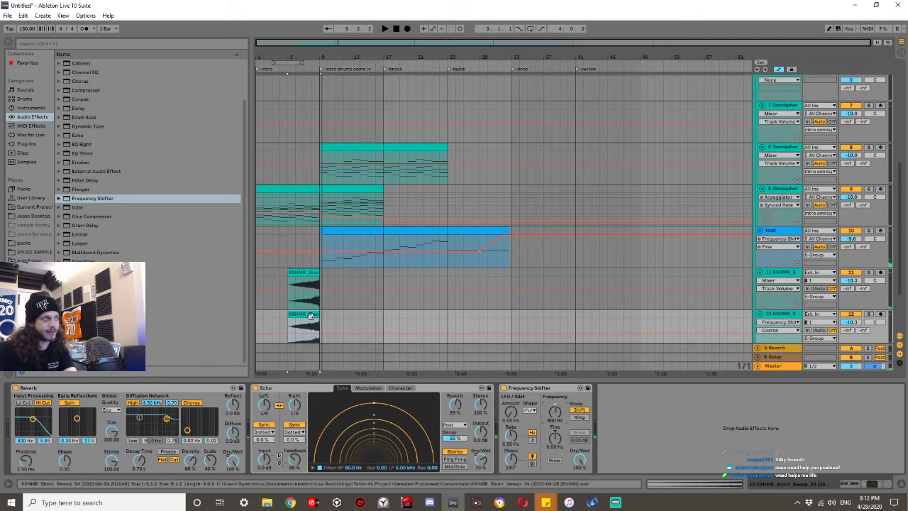
key(ctrl+shift+t)
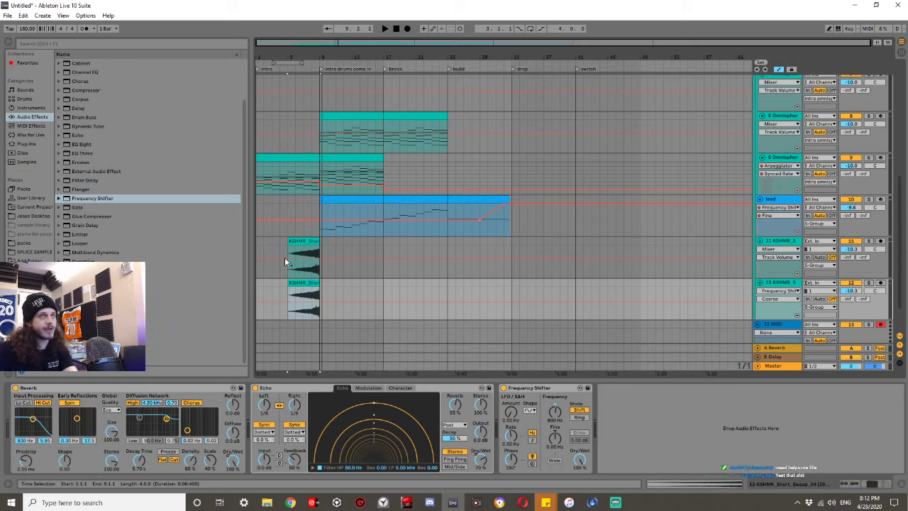
Group the two sweep tracks and name the group "swweeps ya lil shit FGUCK U".
click(771, 283)
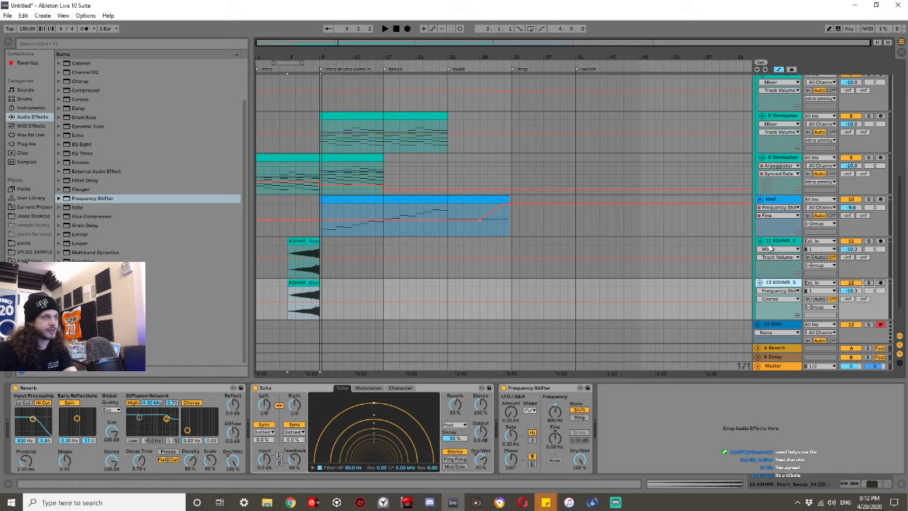
click(771, 248)
key(ctrl+g)
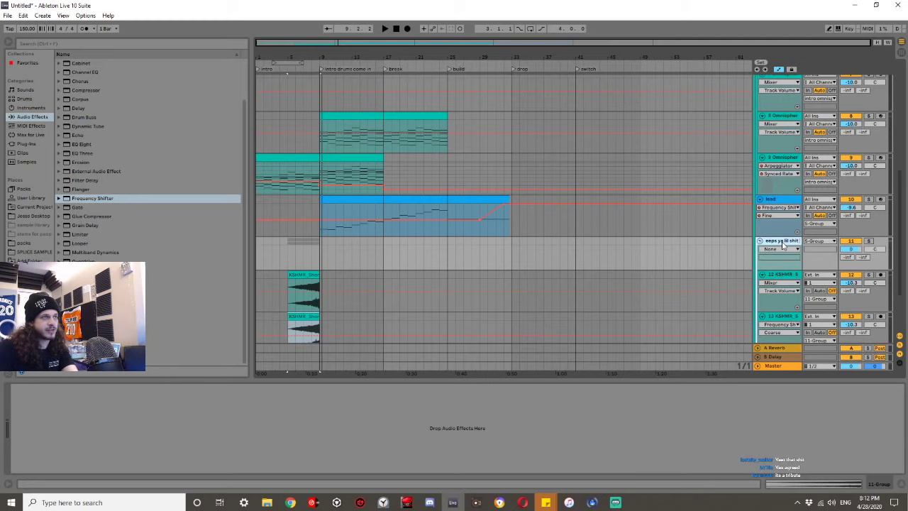
key(Return)
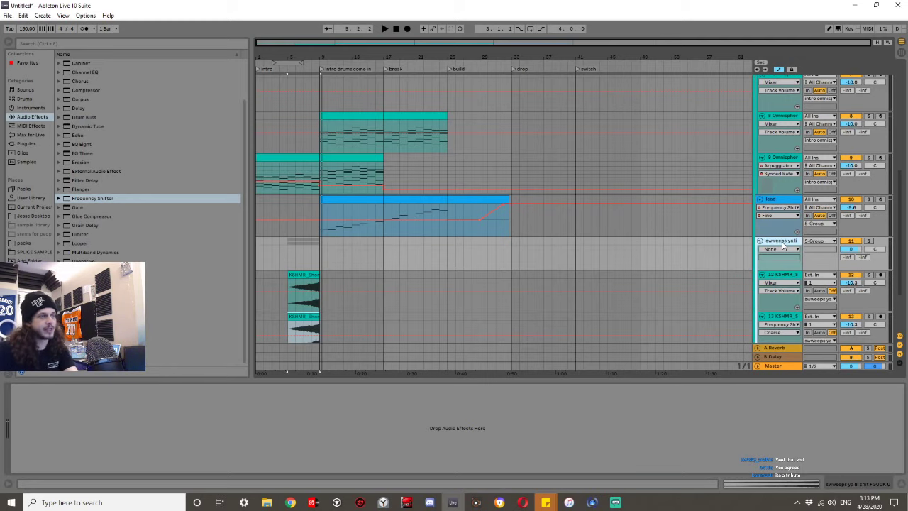
Fold the sweeps group, move it out of its parent group, and unfold it again.
click(759, 241)
key(ctrl+shift+t)
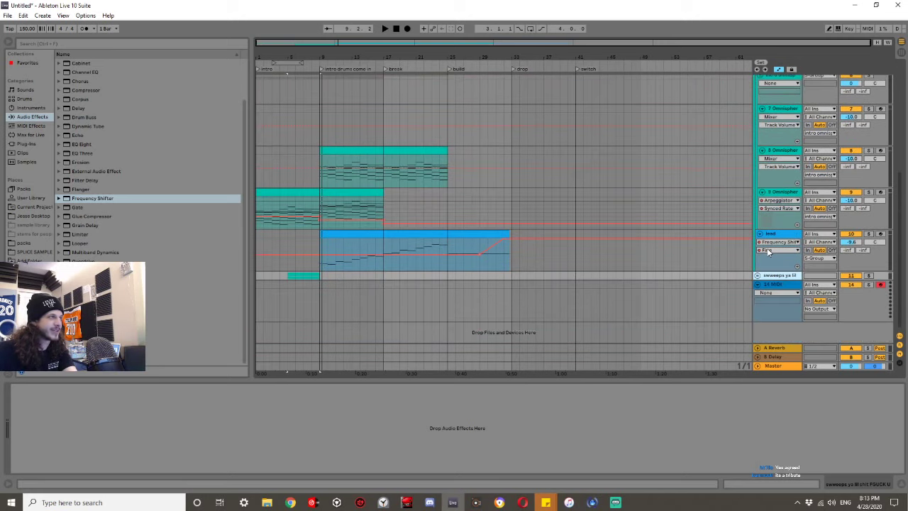
click(756, 276)
Lower the sweeps group's volume to -6.2 dB and play the transition into bar 9.
scroll(717, 265, down, 3)
key(space)
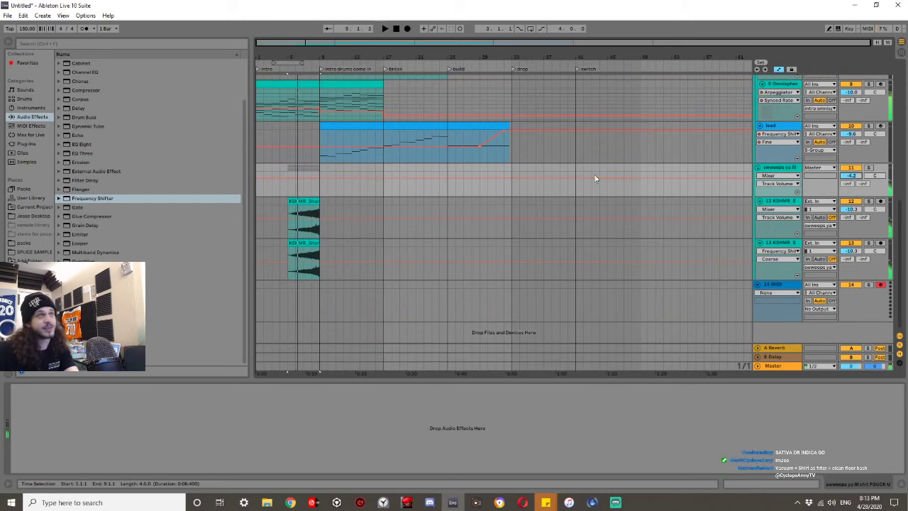
drag(850, 175, 851, 183)
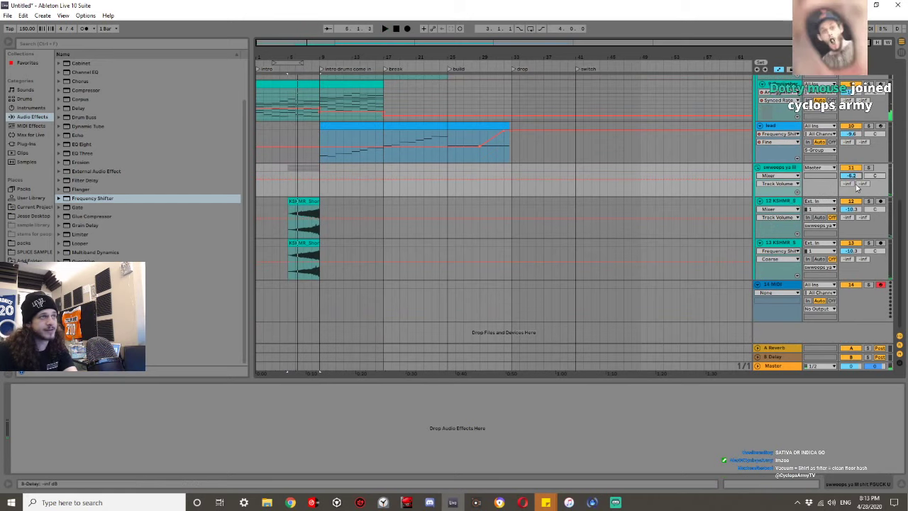
click(306, 193)
key(space)
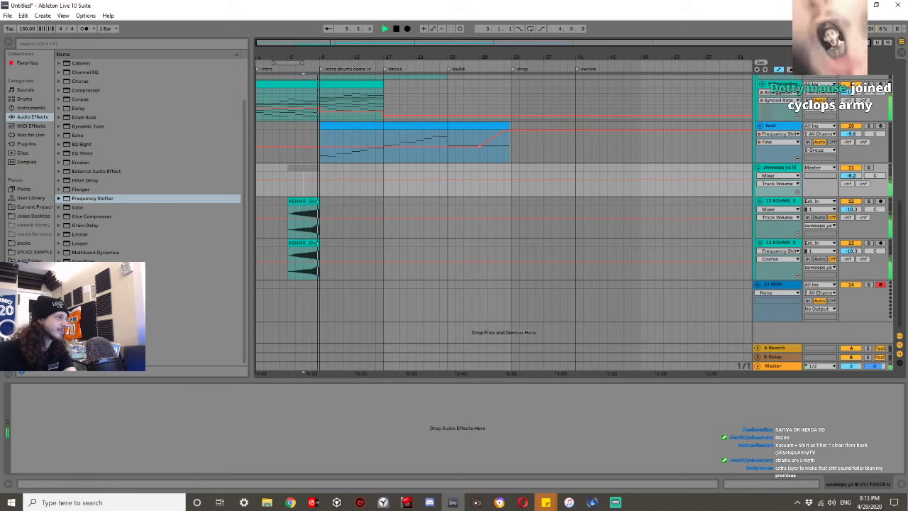
key(space)
Add a Reverb to the sweeps group with 70 % Dry/Wet and a decay time of 6.53 s.
drag(92, 306, 328, 197)
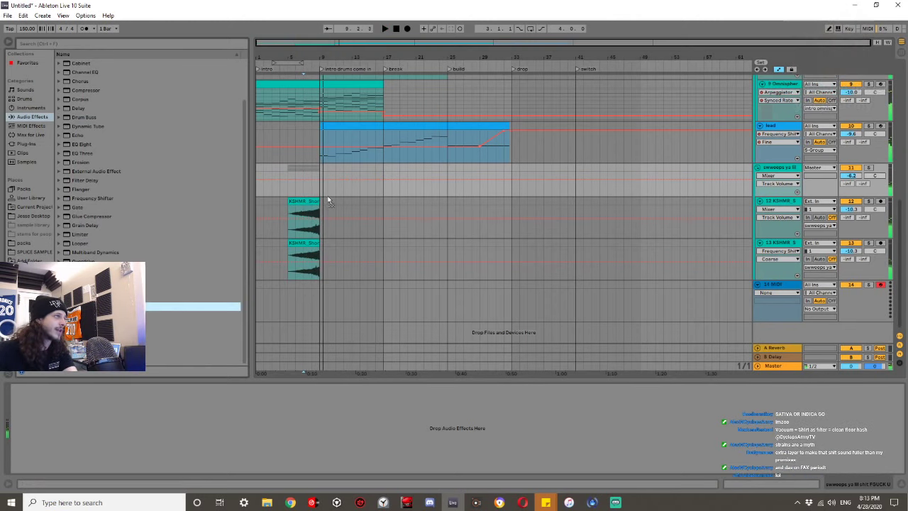
drag(235, 462, 236, 454)
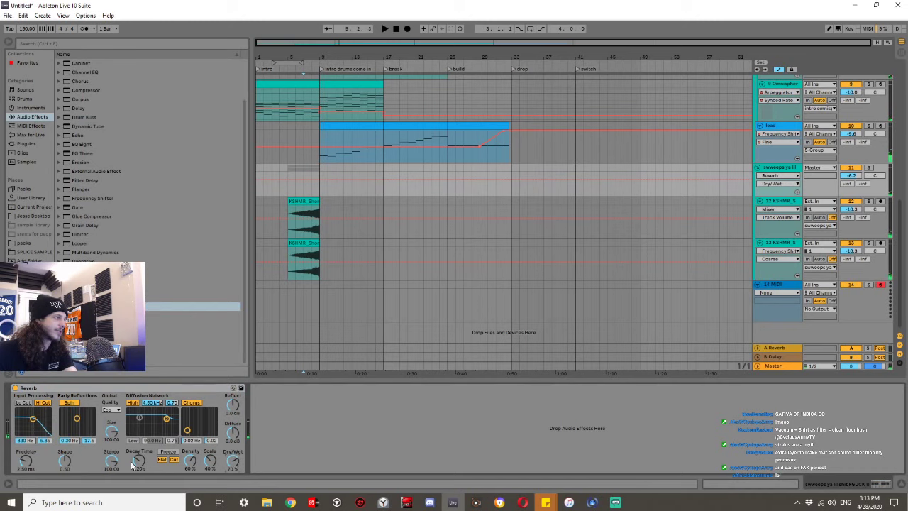
Delete the Echo from the first sweep track and play from bar 8 into bar 9.
click(787, 207)
click(480, 462)
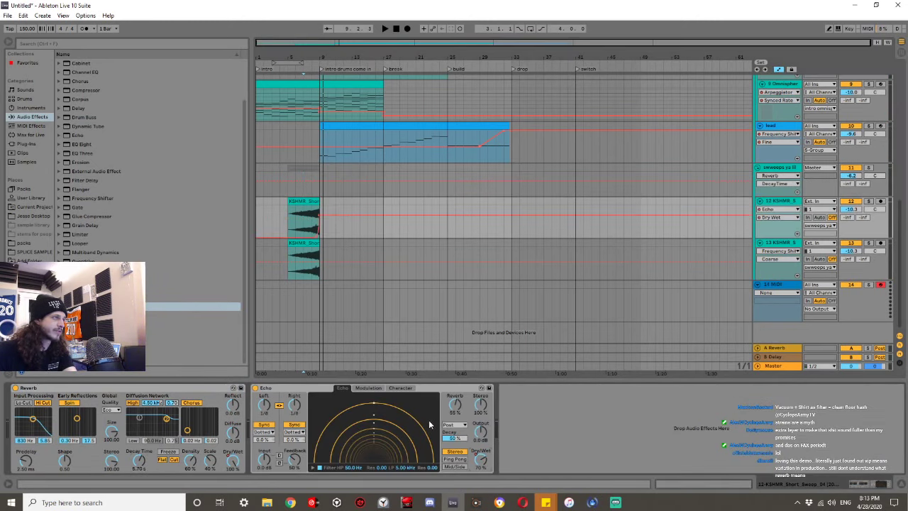
click(440, 388)
key(Delete)
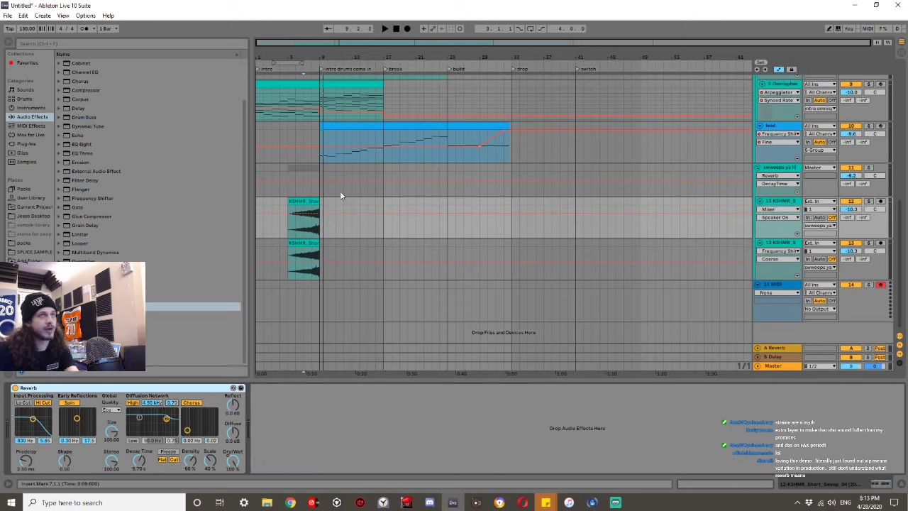
click(310, 192)
key(space)
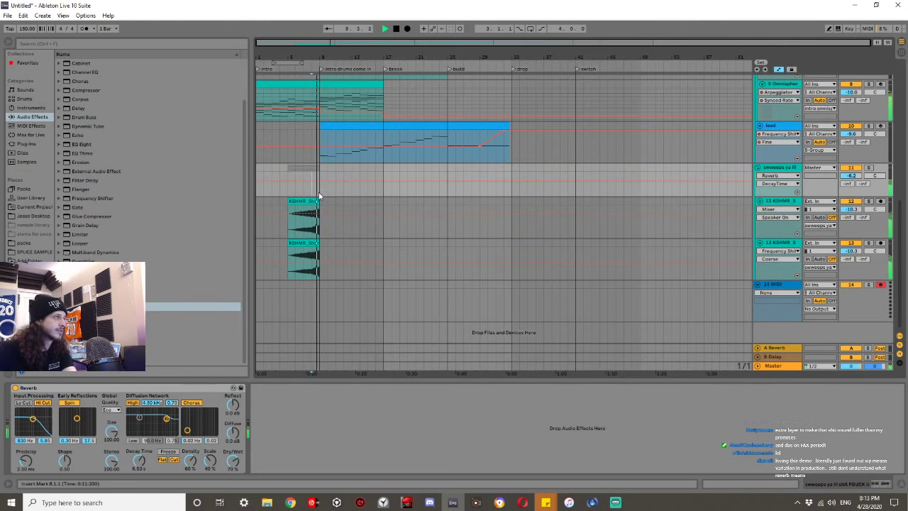
Send the two sweep tracks to return A at -12.8 and -19.4 dB while soloed, and raise the first track's volume to -6.5 dB.
click(868, 167)
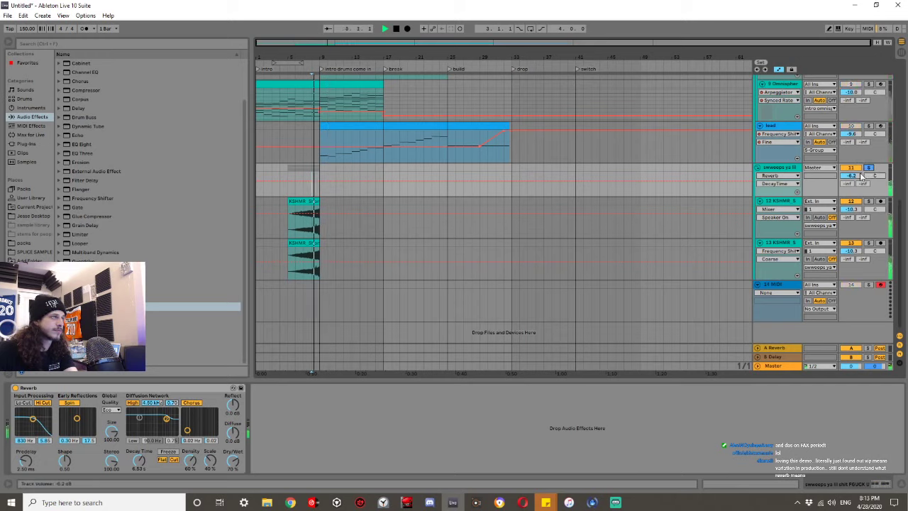
drag(849, 218, 849, 195)
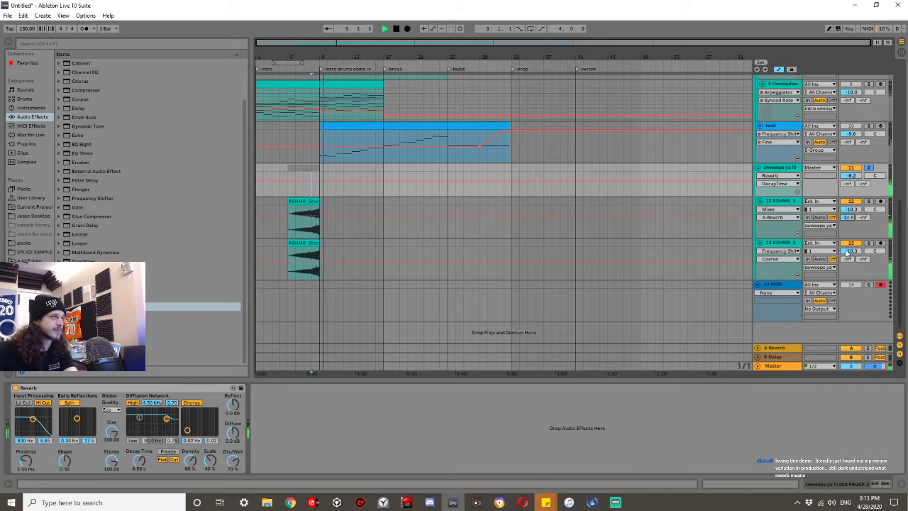
drag(847, 259, 847, 241)
key(space)
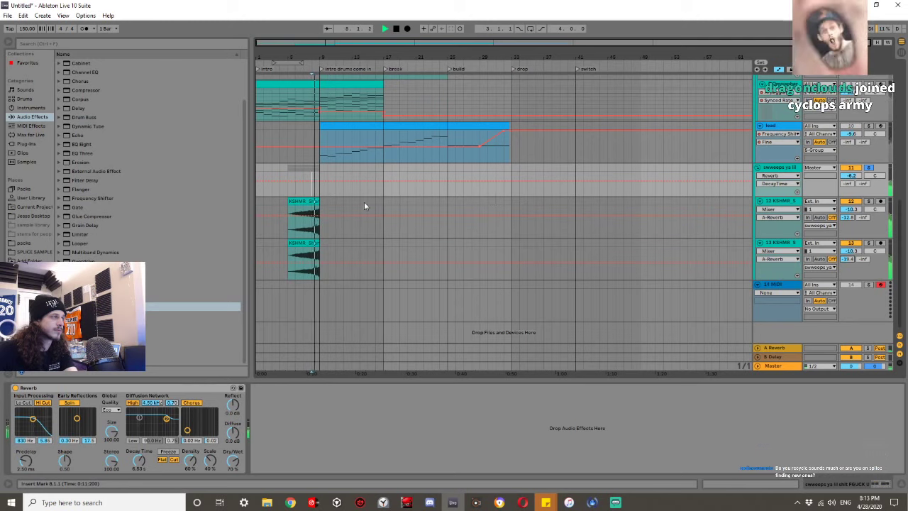
click(856, 210)
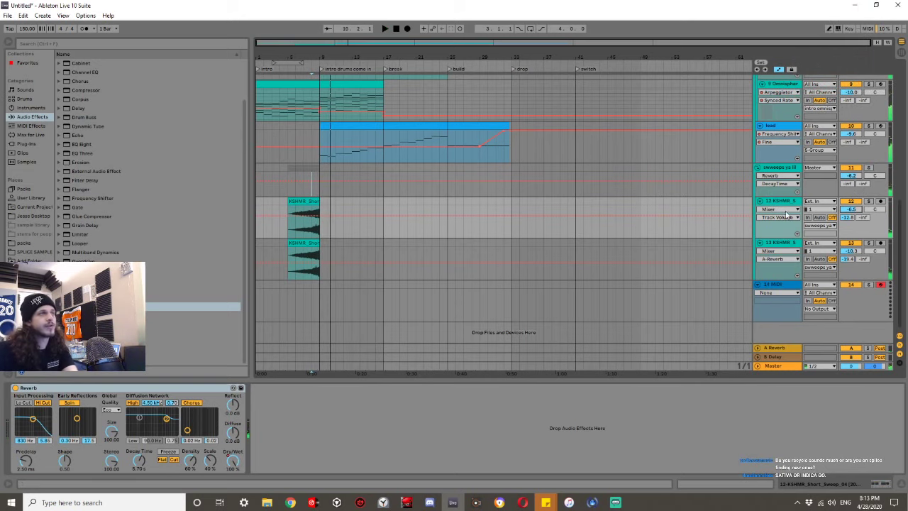
Insert a new audio track below the second sweep track inside the sweeps group.
click(779, 245)
key(ctrl+t)
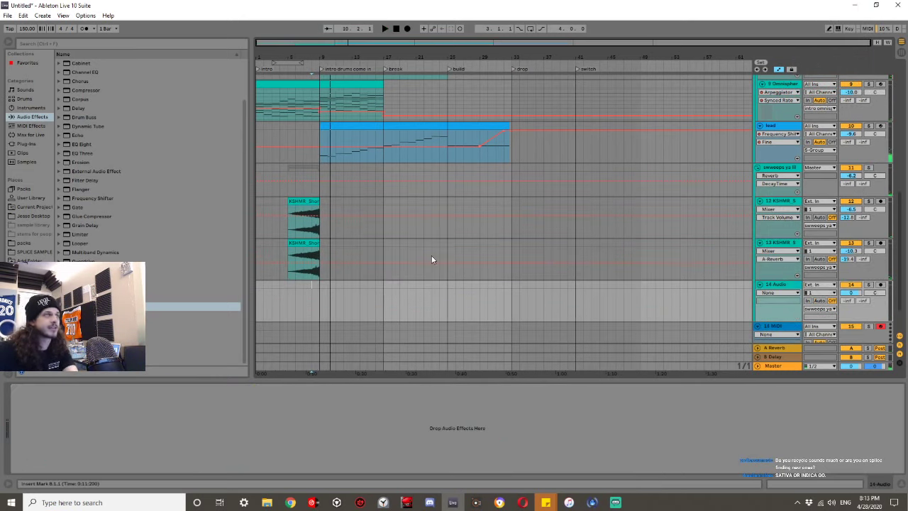
Try a reversed copy of the second track's sweep clip after bar 9 and delete it.
click(307, 242)
key(ctrl+d)
key(r)
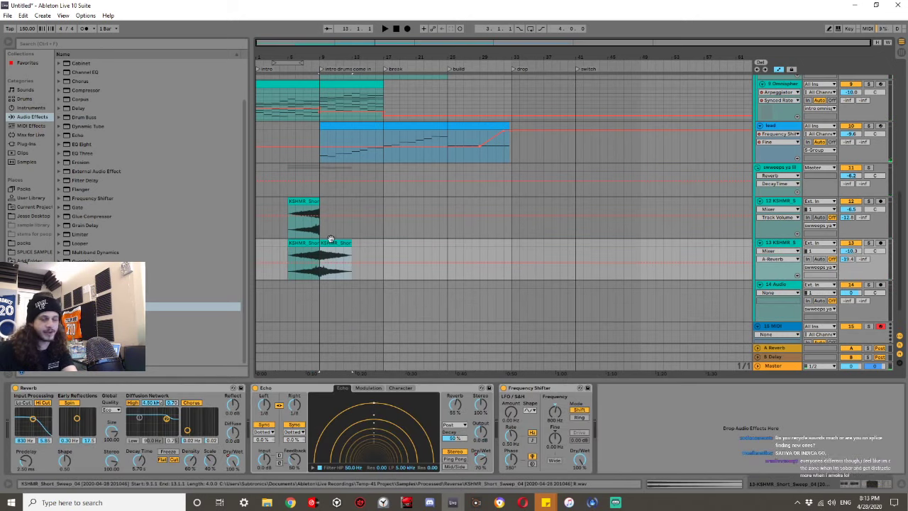
drag(325, 241, 331, 240)
key(Delete)
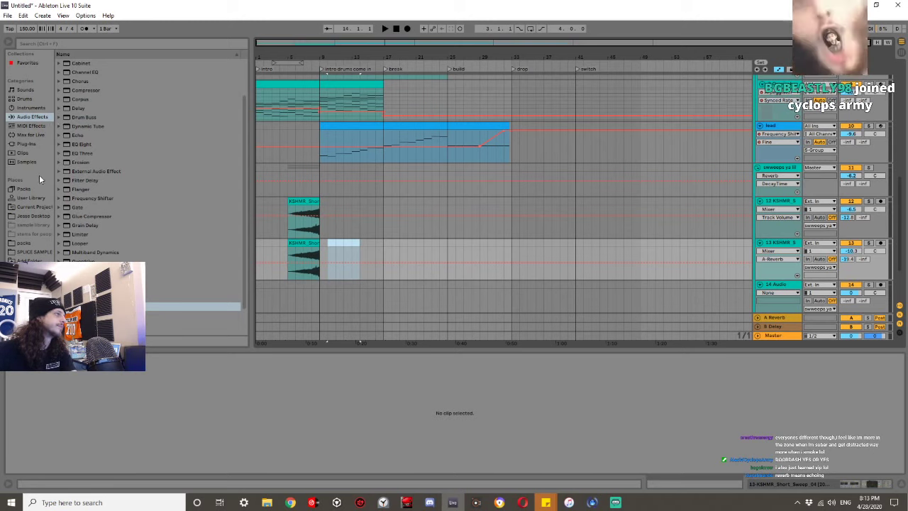
Search the packs folder for "impact" and open the SJ_Impacts_CT folder of Cinetools Space Journey.
click(24, 242)
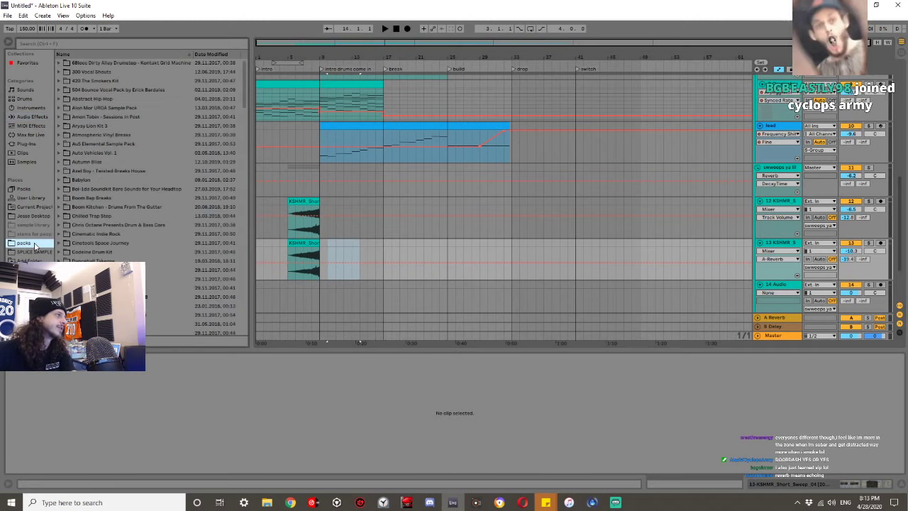
click(110, 42)
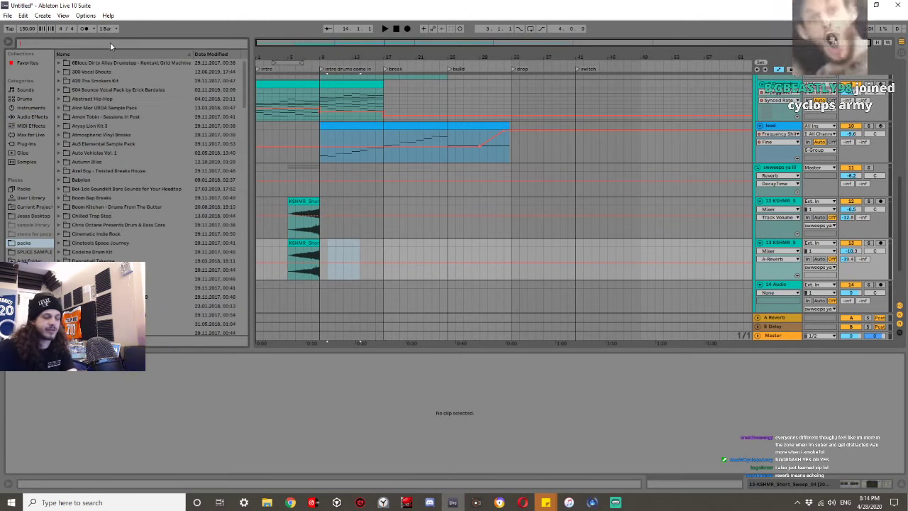
text(impact)
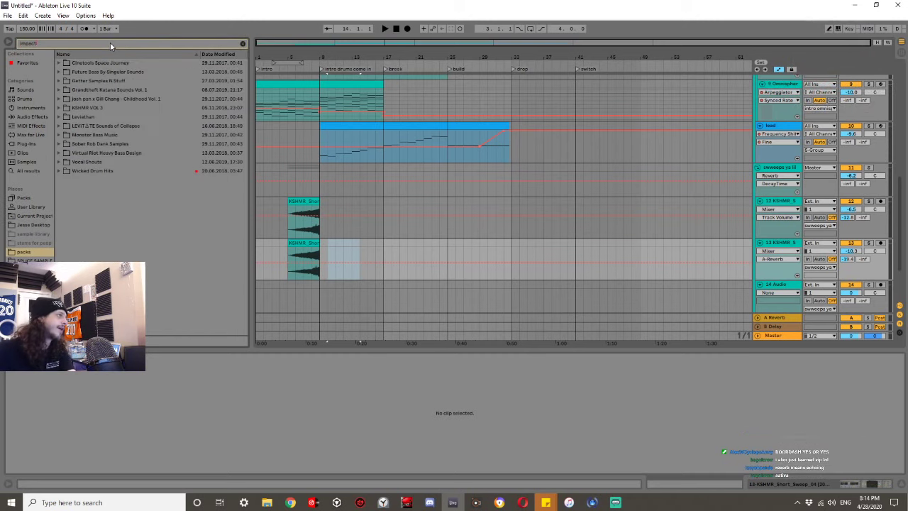
click(58, 62)
click(65, 71)
click(65, 73)
click(74, 80)
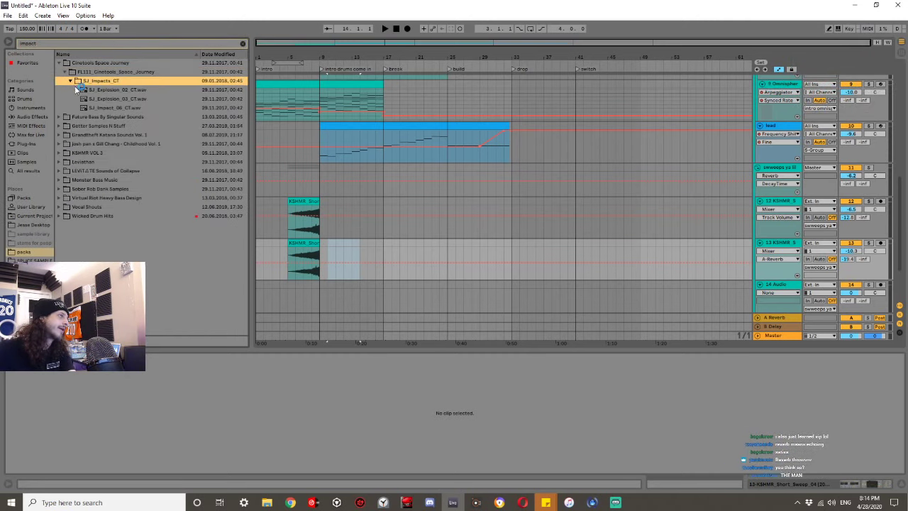
Place SJ_Explosion_02_CT.wav at bar 9 on the new audio track, turn off its warping and transpose it up about 23 semitones.
click(106, 89)
drag(101, 99, 323, 290)
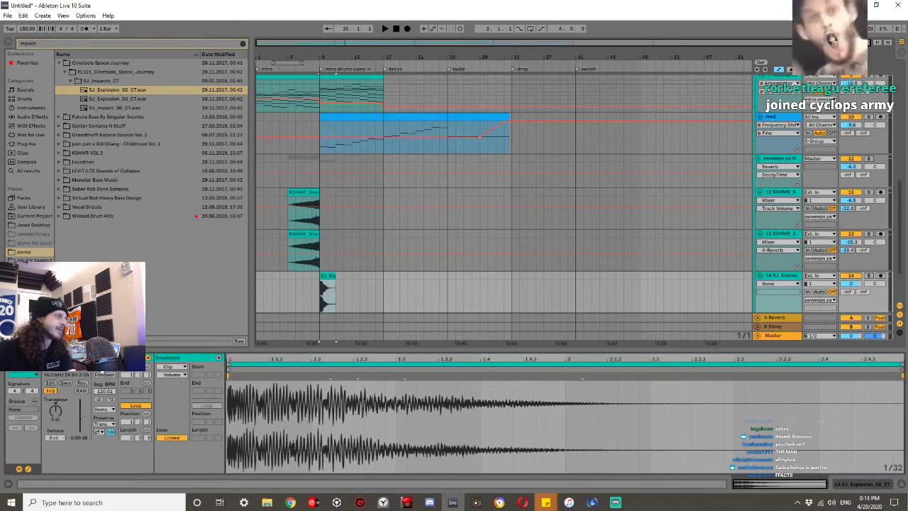
click(104, 366)
drag(56, 410, 56, 377)
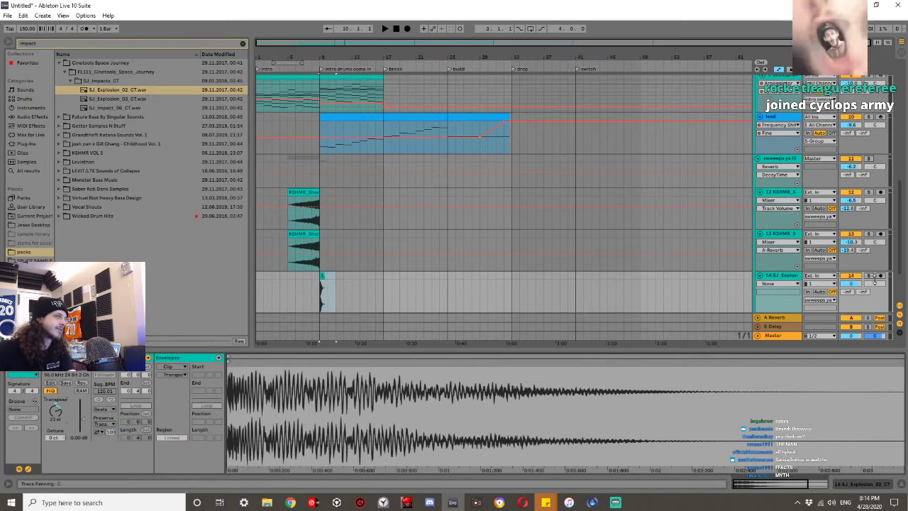
Play the explosion and lead tracks soloed in turn from bar 9 to match the explosion's pitch, ending with the explosion soloed.
key(space)
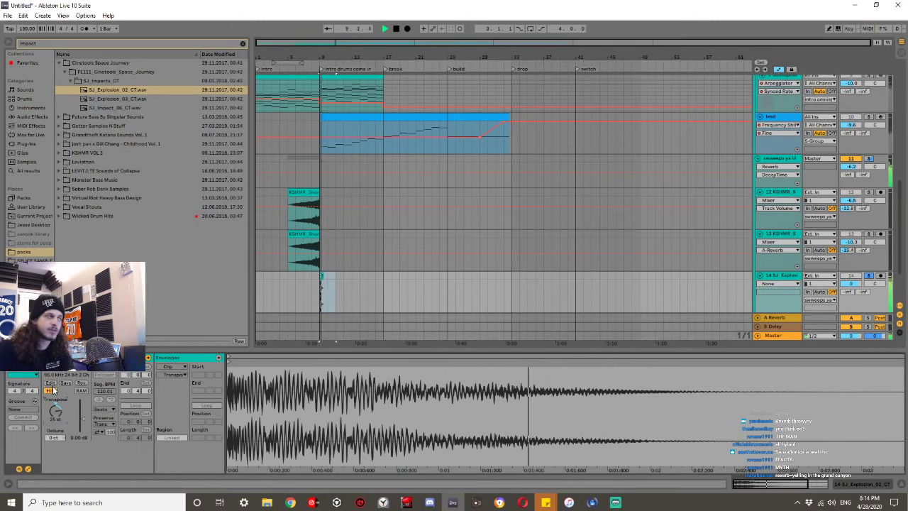
click(868, 117)
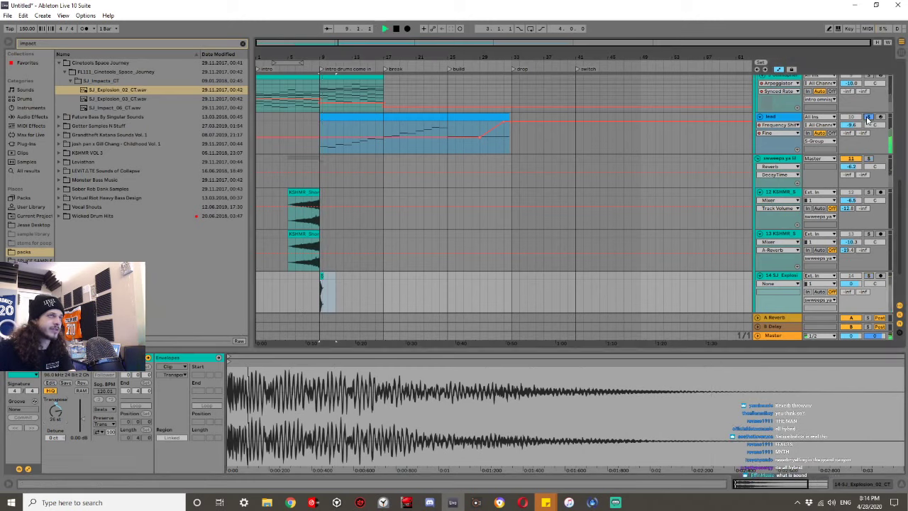
key(space)
click(870, 275)
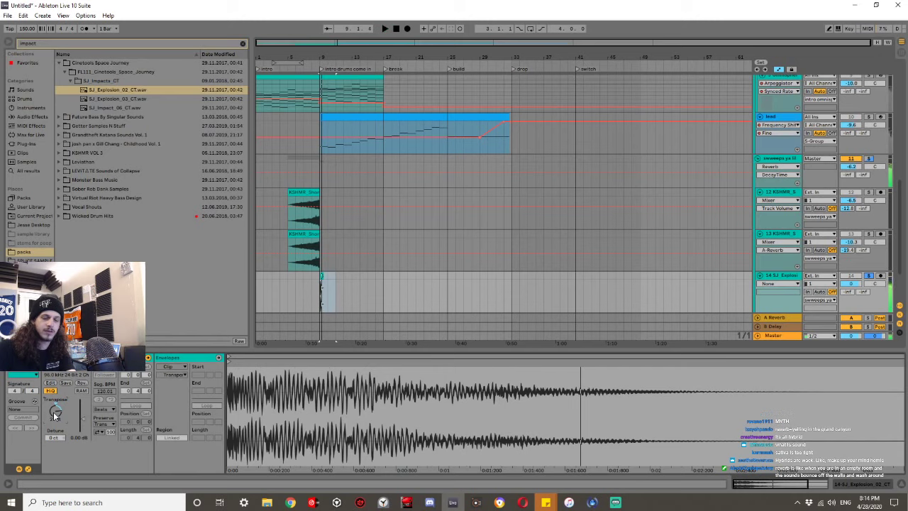
key(space)
key(space)
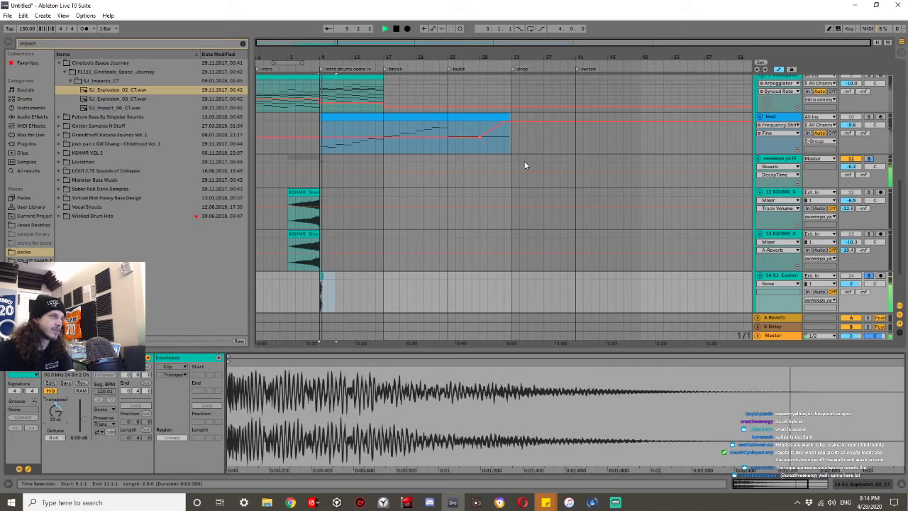
key(space)
key(space)
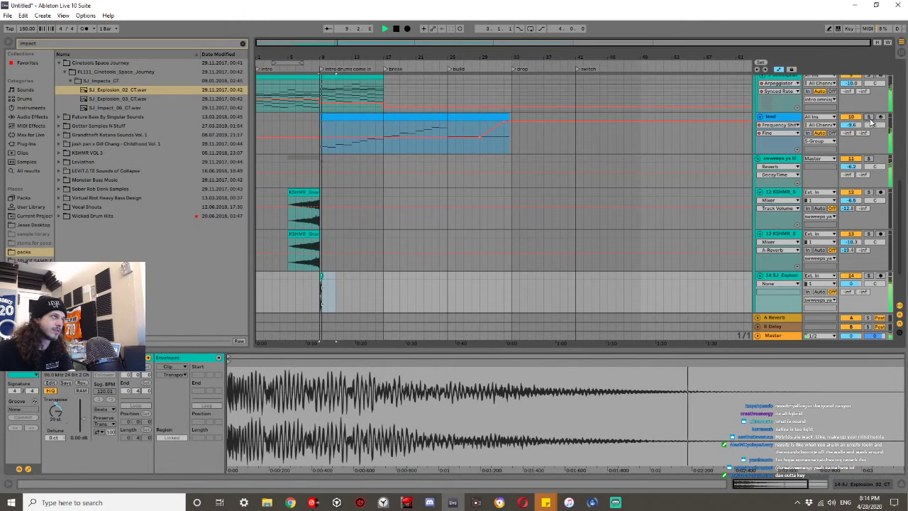
key(space)
click(868, 275)
key(space)
key(space)
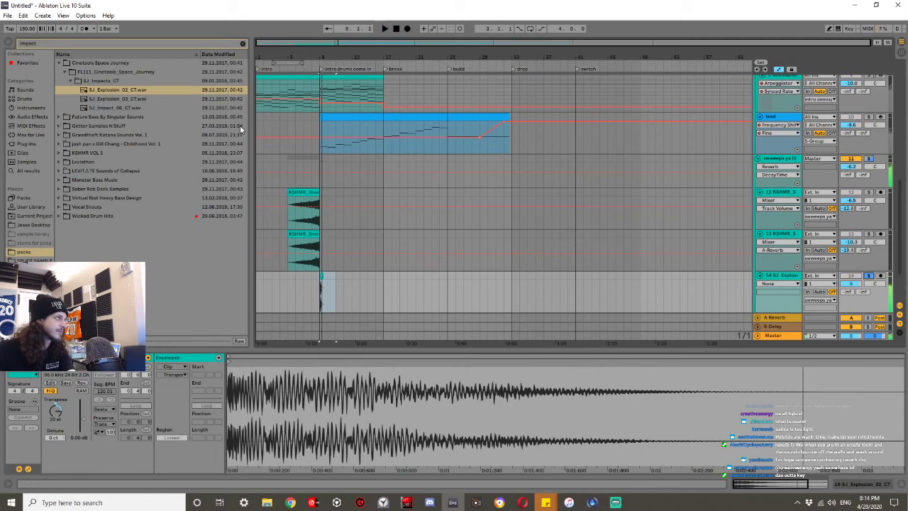
Add a Delay from the audio effects to the explosion track and switch its delay from Sync to Time.
click(30, 117)
click(242, 44)
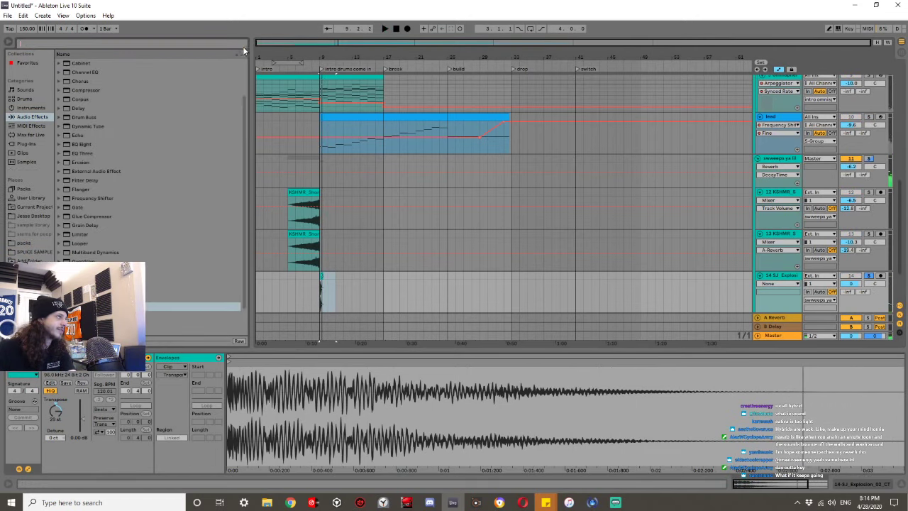
double_click(85, 108)
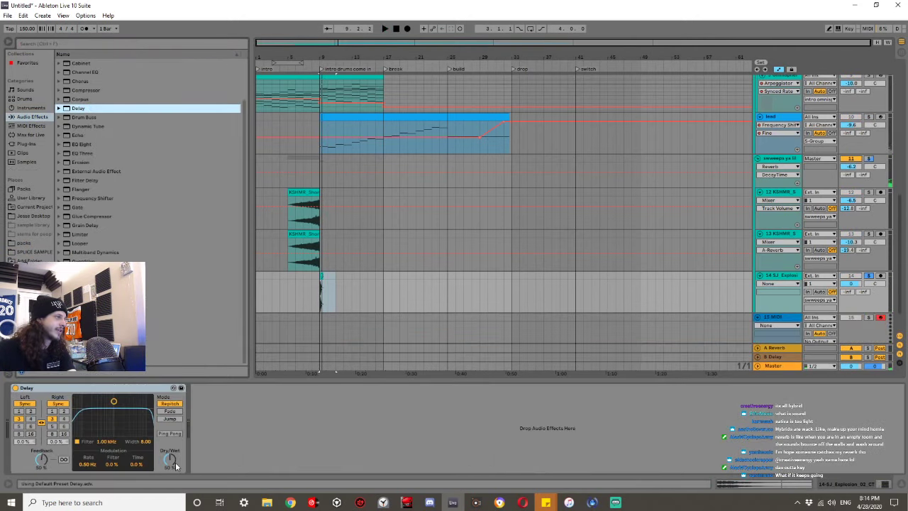
click(174, 460)
click(59, 404)
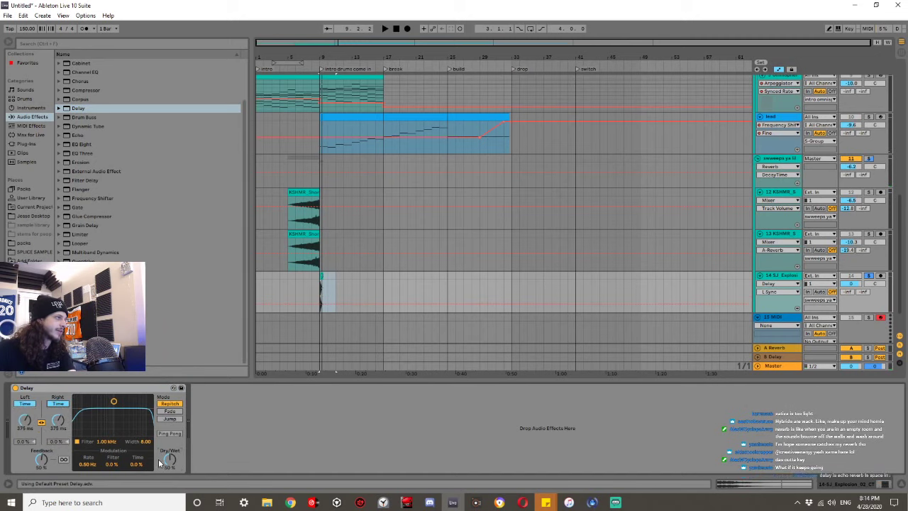
Automate the Delay's dry/wet to ramp from 0 to 100% around the explosion's start at bar 9.
click(322, 289)
scroll(320, 303, up, 5)
drag(318, 295, 310, 315)
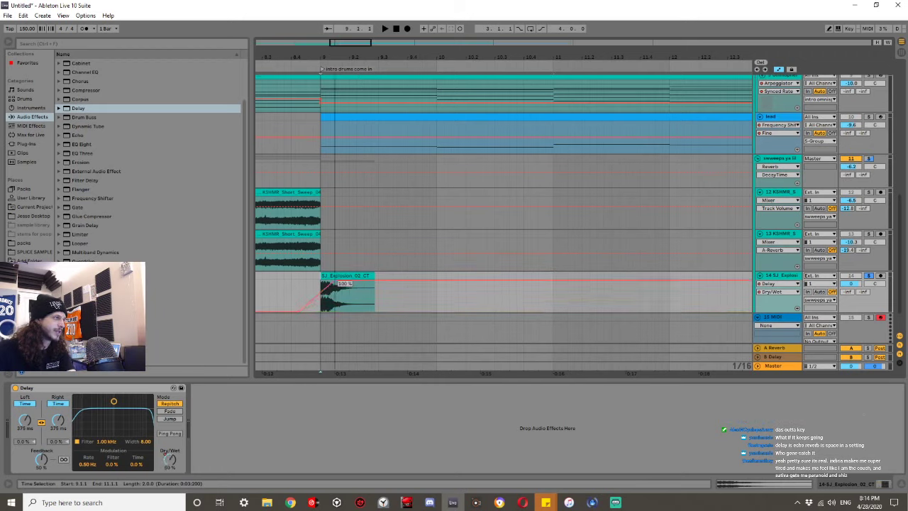
Automate the Delay's left time to rise across the explosion clip to about 479 ms and play it back.
click(60, 420)
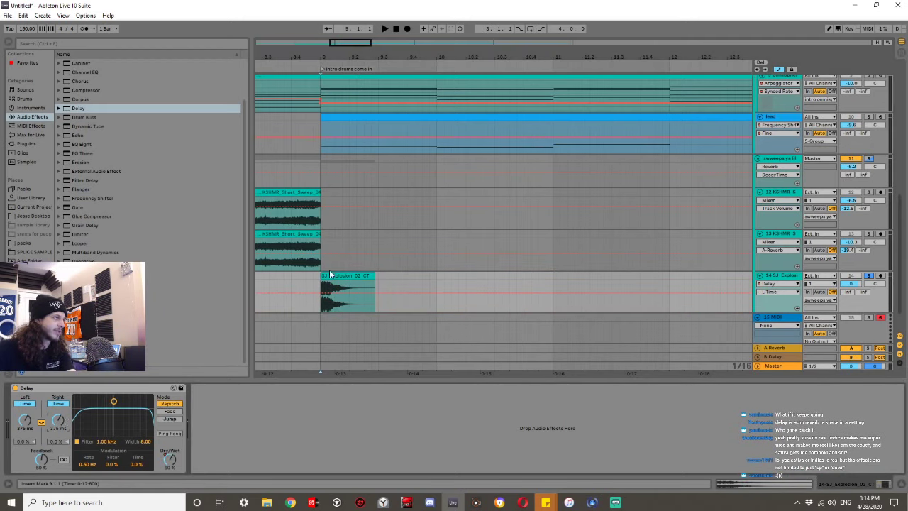
drag(324, 289, 401, 301)
click(291, 288)
key(space)
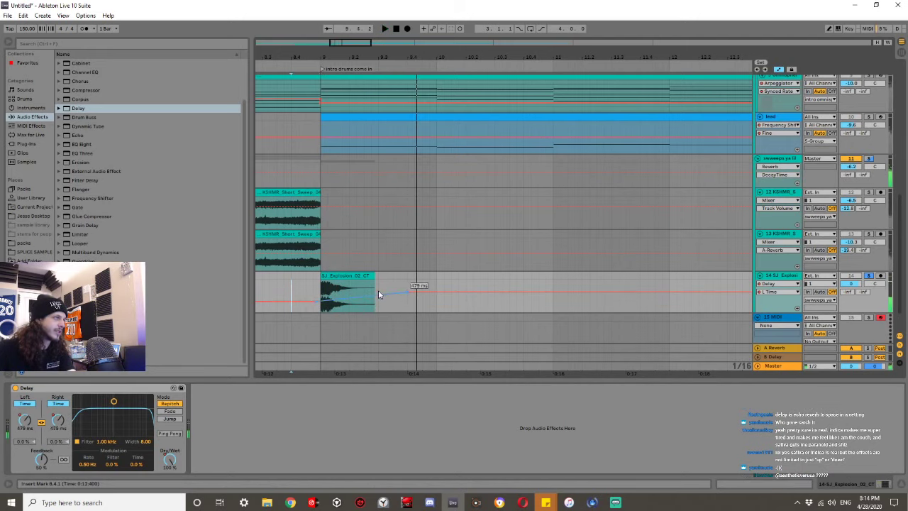
Try raising the delay time before bar 9 to its maximum so it drops into the explosion.
drag(312, 302, 312, 279)
click(286, 297)
key(space)
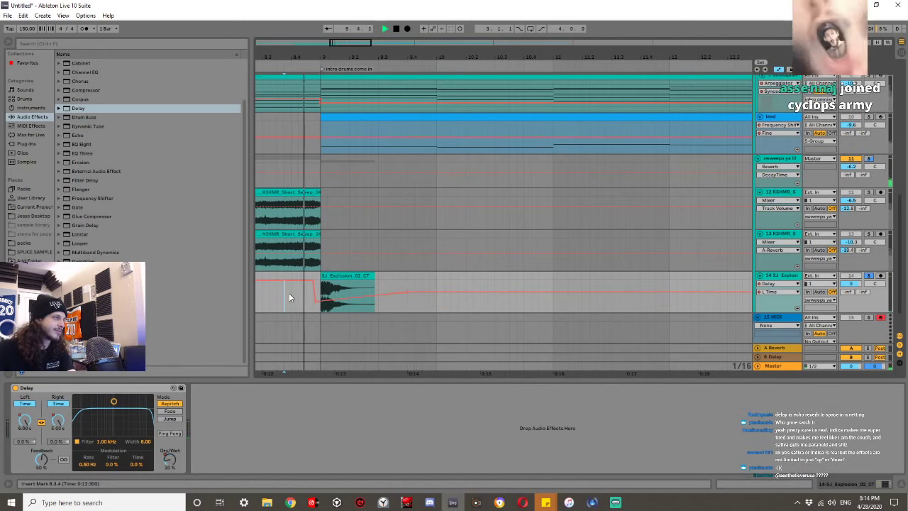
Lower the delay time automation before bar 9 to 1.00 ms and play into the explosion.
key(space)
mouse_move(316, 300)
mouse_down()
mouse_move(328, 300)
mouse_move(318, 310)
mouse_move(348, 306)
mouse_move(314, 311)
mouse_up()
key(space)
key(space)
key(space)
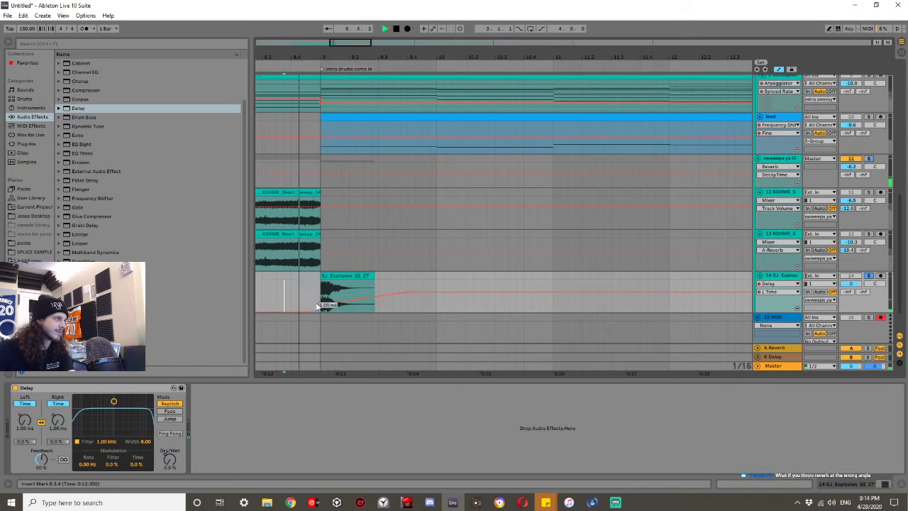
Raise the delay time's end point after the explosion to maximum, lift the point just after bar 9 to about 76 ms, and replay.
drag(410, 290, 407, 280)
key(space)
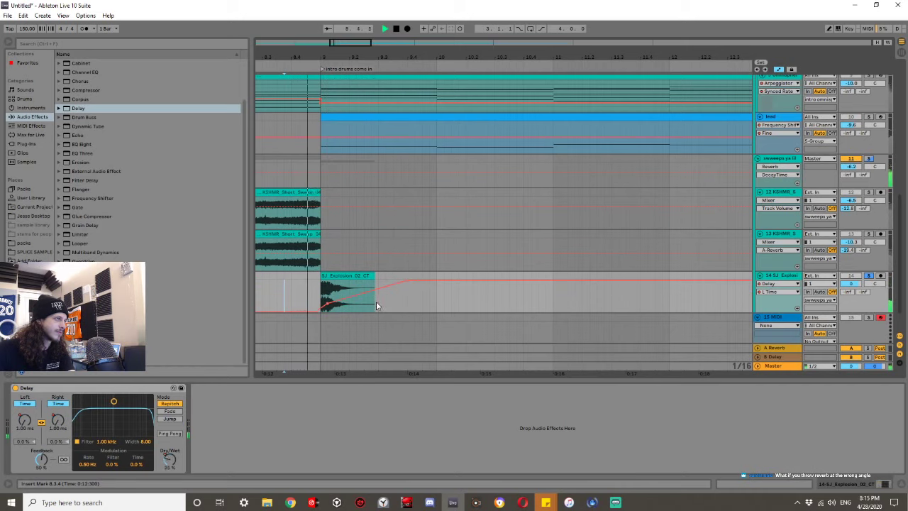
drag(327, 303, 328, 298)
key(space)
key(space)
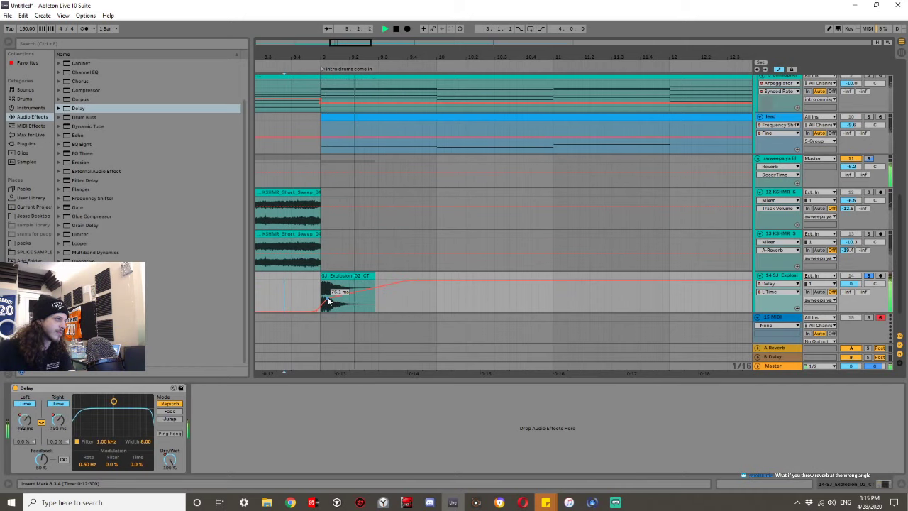
key(space)
key(space)
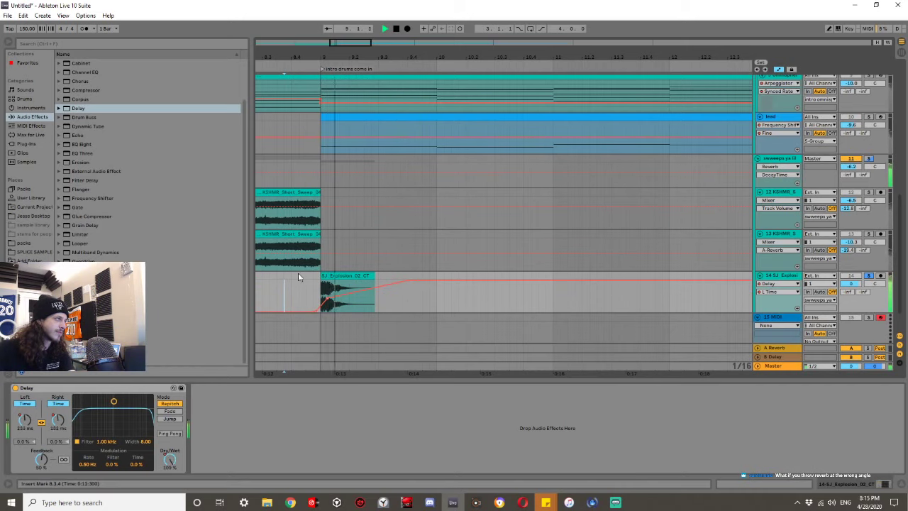
key(space)
key(space)
key(space)
Move the explosion track out of the sweeps group so it outputs to the Master, and play its clip.
click(784, 159)
click(788, 278)
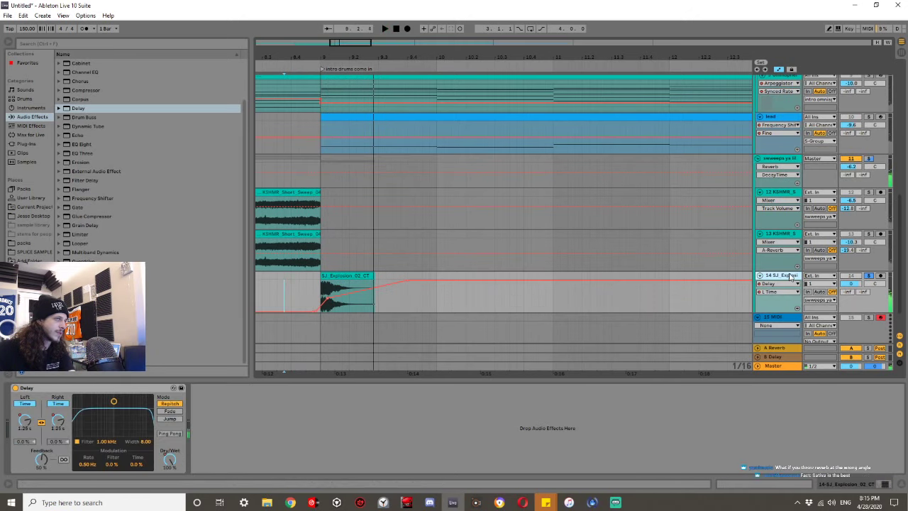
scroll(777, 305, down, 1)
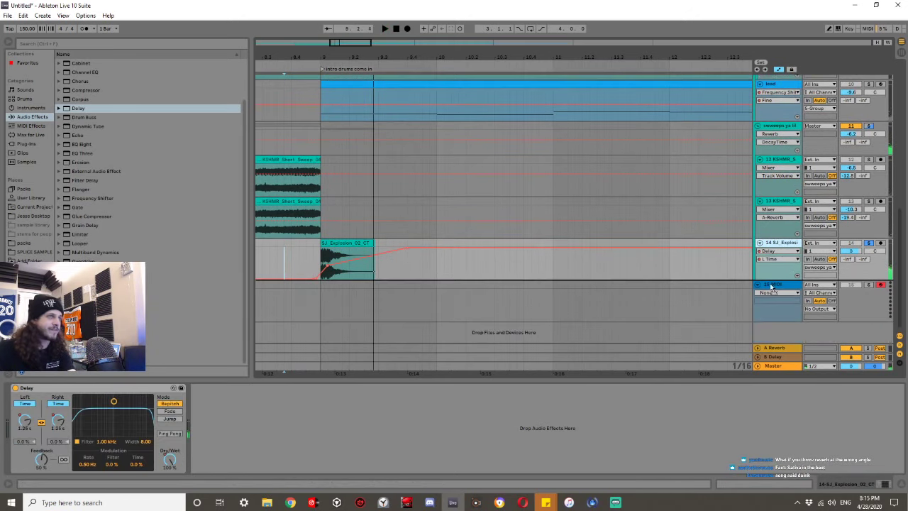
click(335, 264)
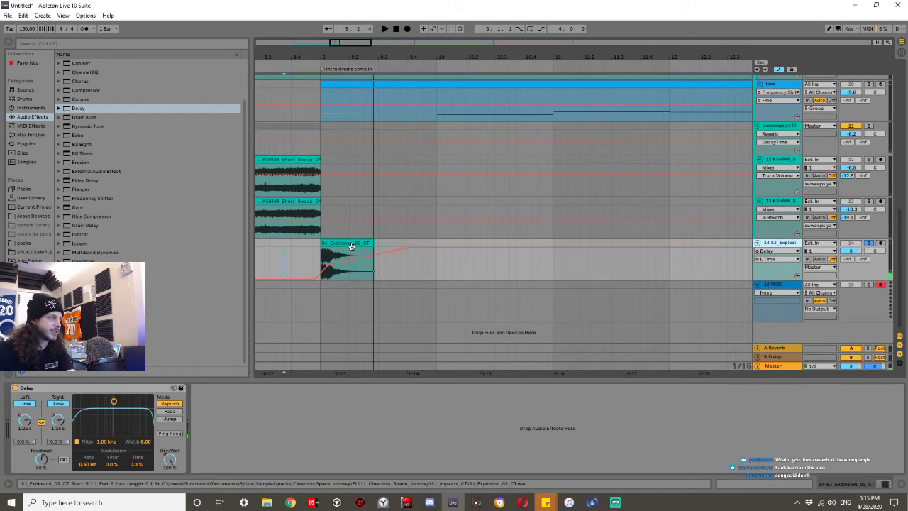
key(space)
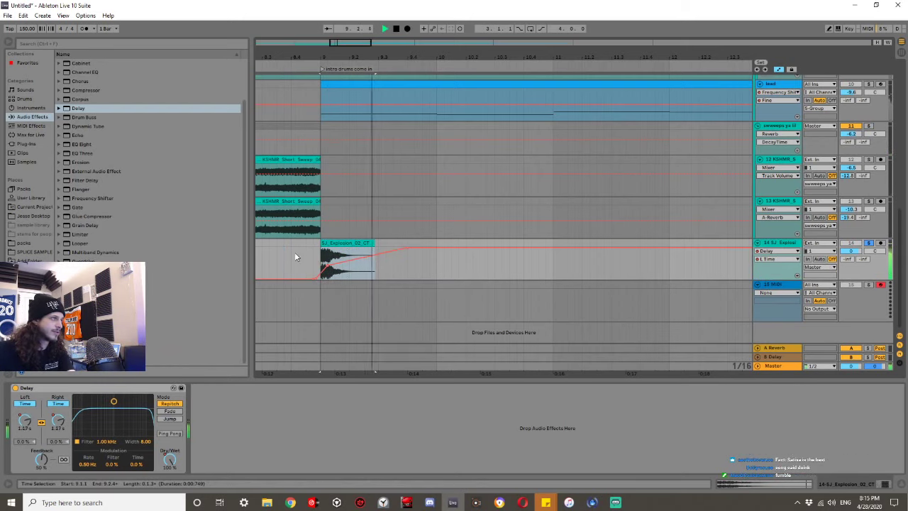
Audition the explosion from before bar 9 and shift the Delay's filter up to 5.39 kHz with a width of 6.65.
click(292, 254)
key(space)
key(space)
key(space)
drag(113, 401, 120, 404)
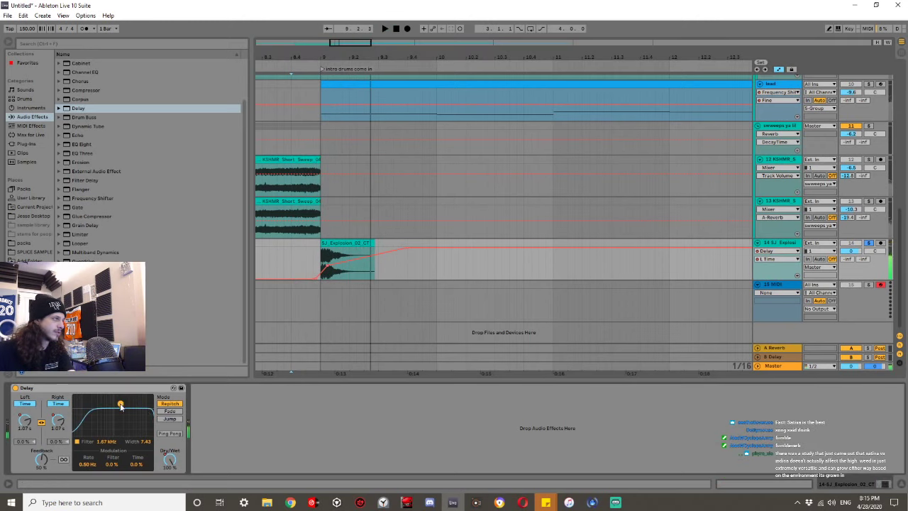
Raise the delay time ahead of bar 9 so it dips before the explosion, and set the Delay's feedback to about 72%.
click(306, 279)
drag(303, 278, 285, 244)
key(space)
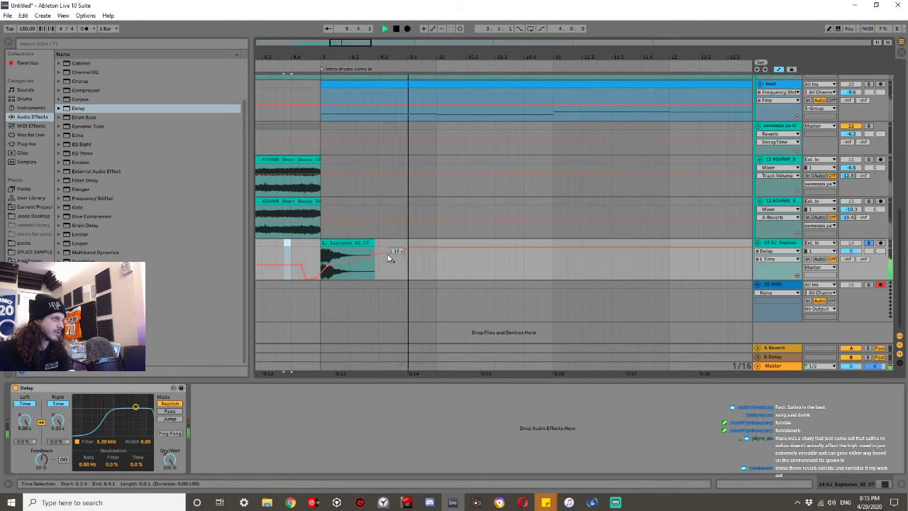
drag(43, 460, 43, 432)
key(space)
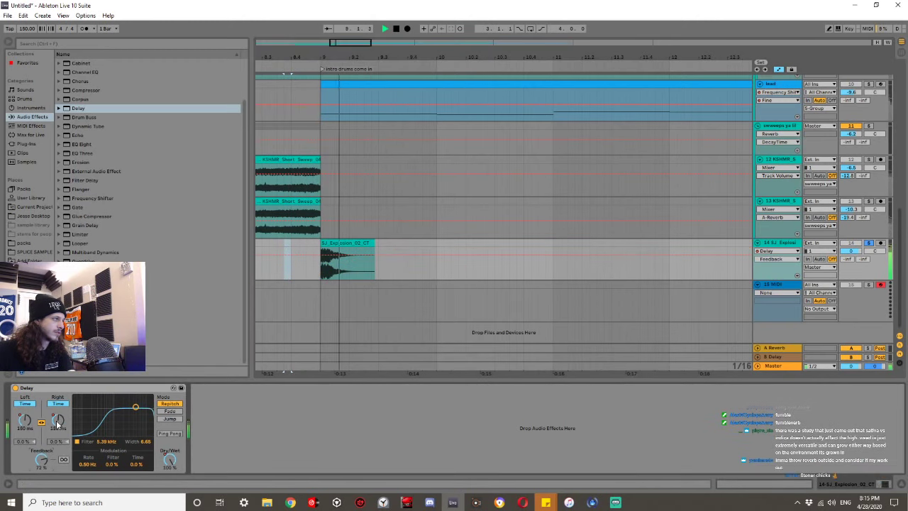
Stretch the delay time ramp to a lower end point just before bar 12 and set its point after bar 9 to about 124 ms.
drag(409, 247, 660, 256)
key(space)
key(space)
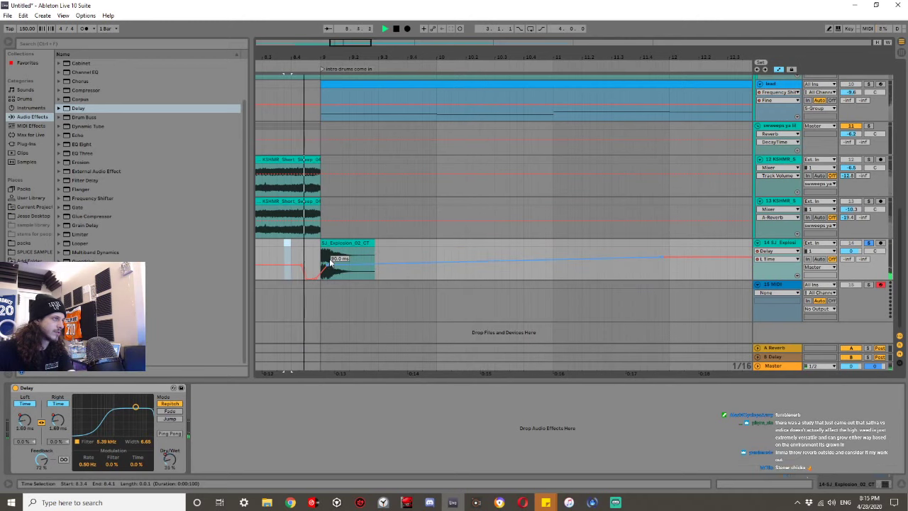
key(space)
key(space)
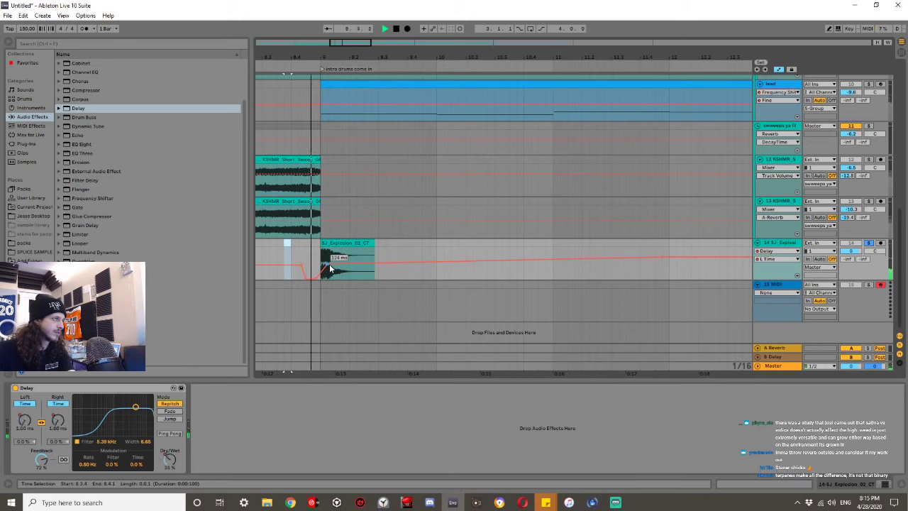
Start the delay time's dip earlier, at about 8.3.4, and play through the explosion.
drag(302, 265, 284, 265)
key(space)
key(space)
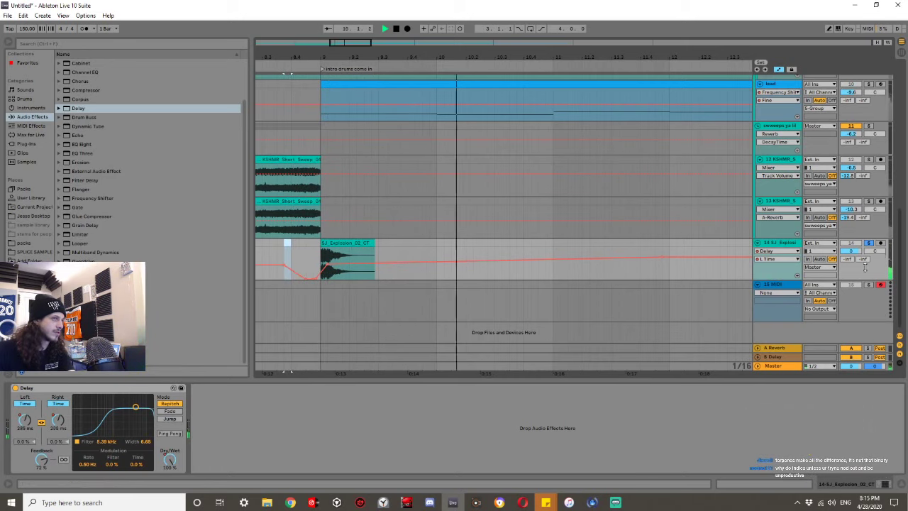
Add an EQ Eight after the Delay, cut the lows below about 550 Hz with band 1, and show that band's frequency automation.
click(91, 145)
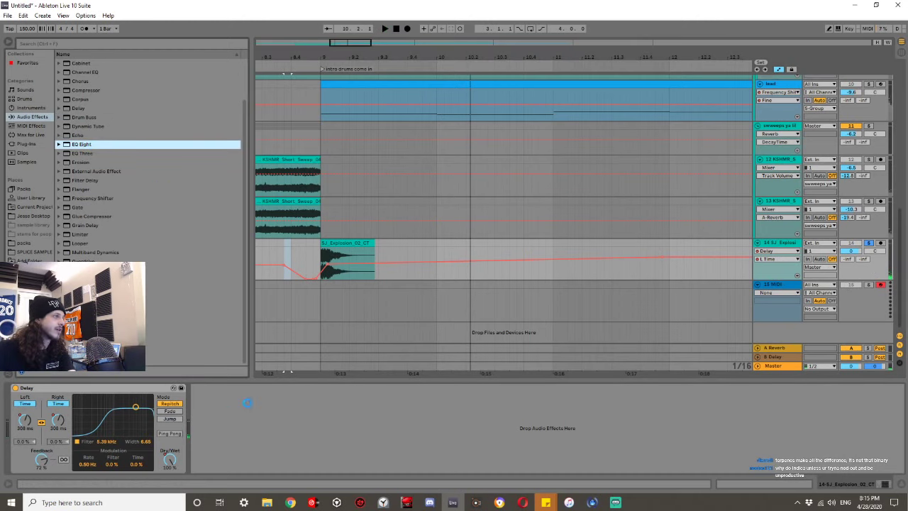
click(224, 468)
drag(241, 423, 312, 435)
key(space)
click(207, 402)
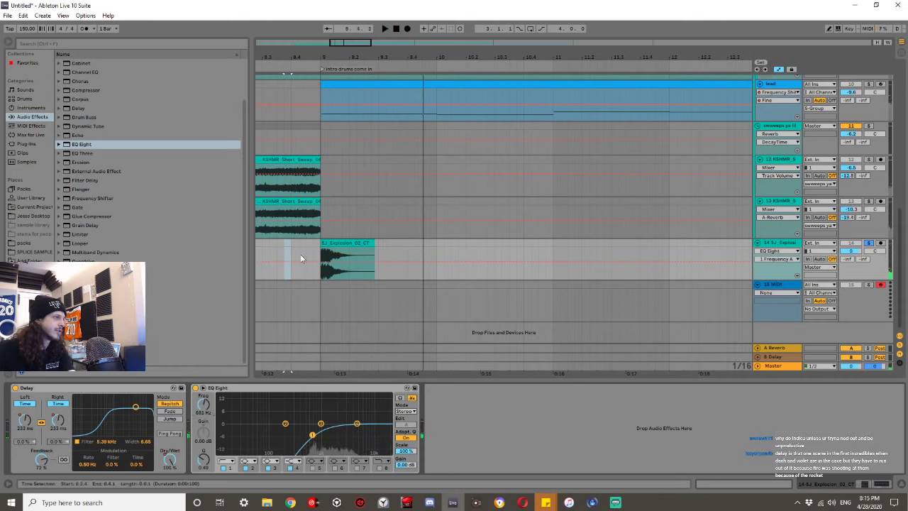
Automate EQ Eight band 1's frequency on the explosion track to fall from about 8.3.4 to just before bar 10, and play it.
click(312, 262)
drag(539, 262, 422, 275)
key(space)
key(space)
drag(315, 261, 284, 256)
key(space)
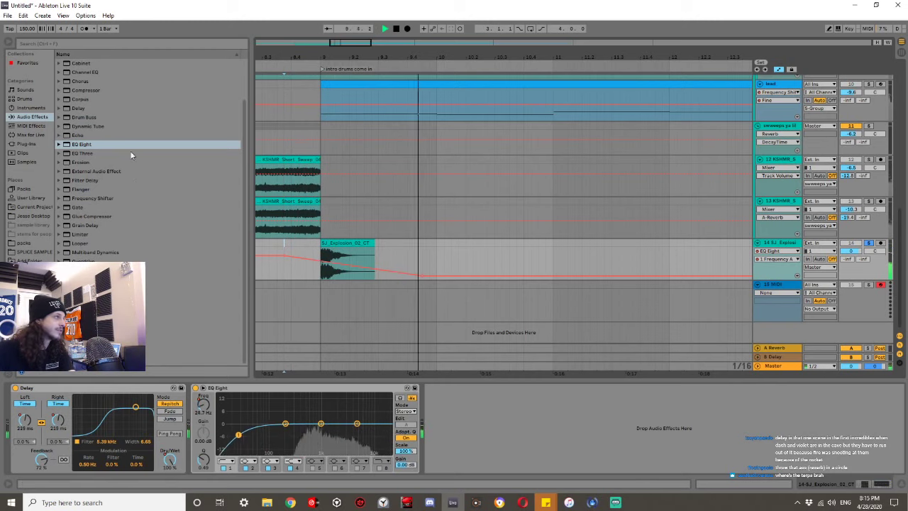
Add an Echo after the EQ Eight with dry/wet at about 32% and reverb at 29%, and listen to it.
double_click(96, 134)
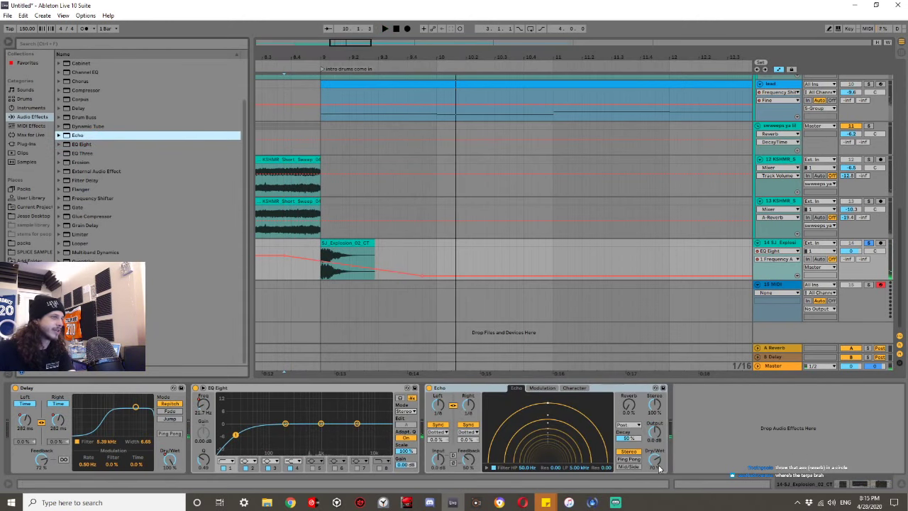
drag(656, 463, 656, 500)
key(space)
drag(629, 406, 629, 365)
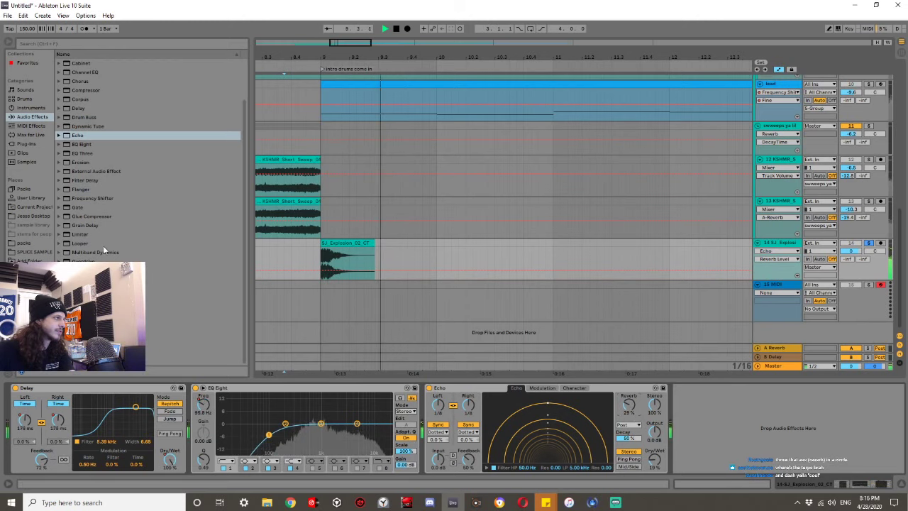
key(space)
click(23, 152)
click(26, 143)
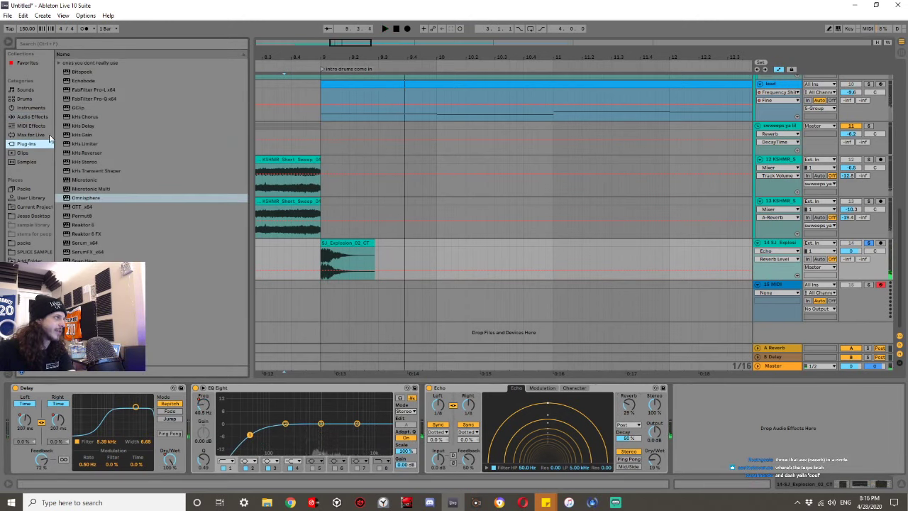
click(32, 116)
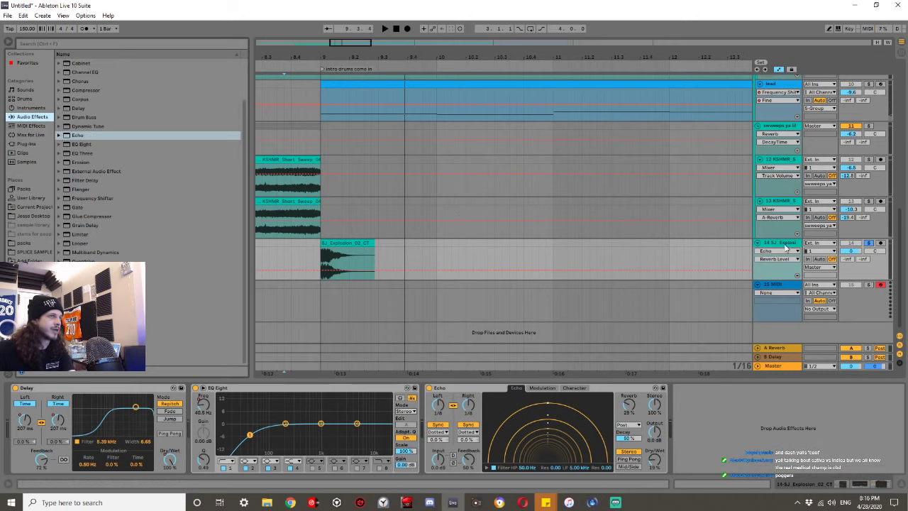
Duplicate the explosion track and pan the original to 49R and the copy to 50L.
key(ctrl+d)
drag(872, 252, 874, 276)
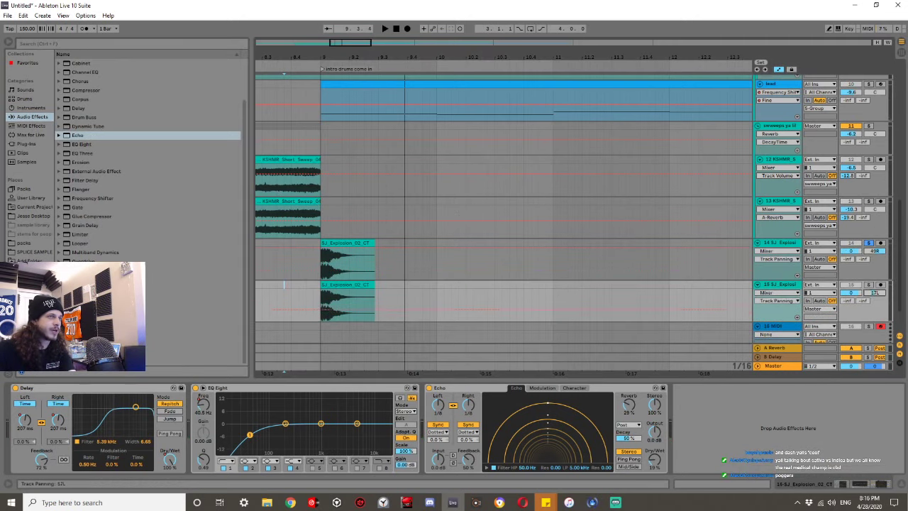
Group the two explosion tracks, lower the group's volume to -4.0 dB, and play the result.
click(790, 247)
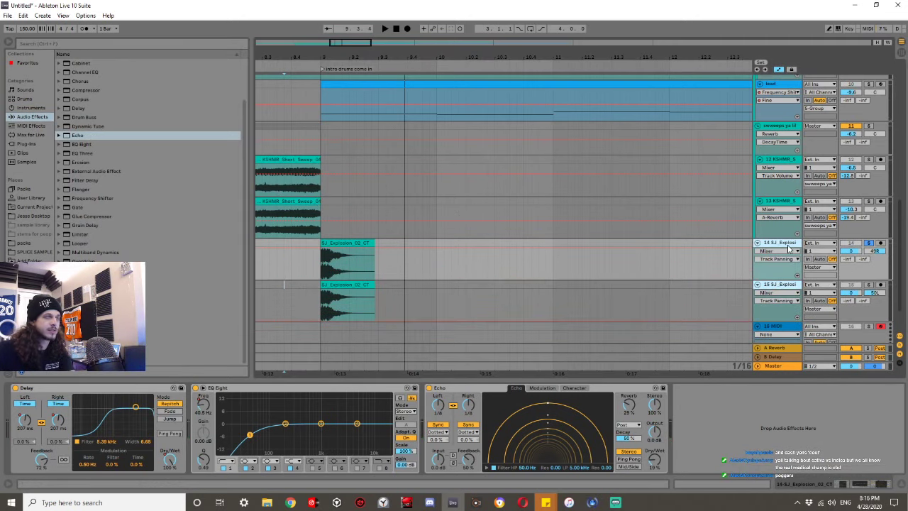
key(ctrl+g)
drag(854, 252, 854, 257)
key(space)
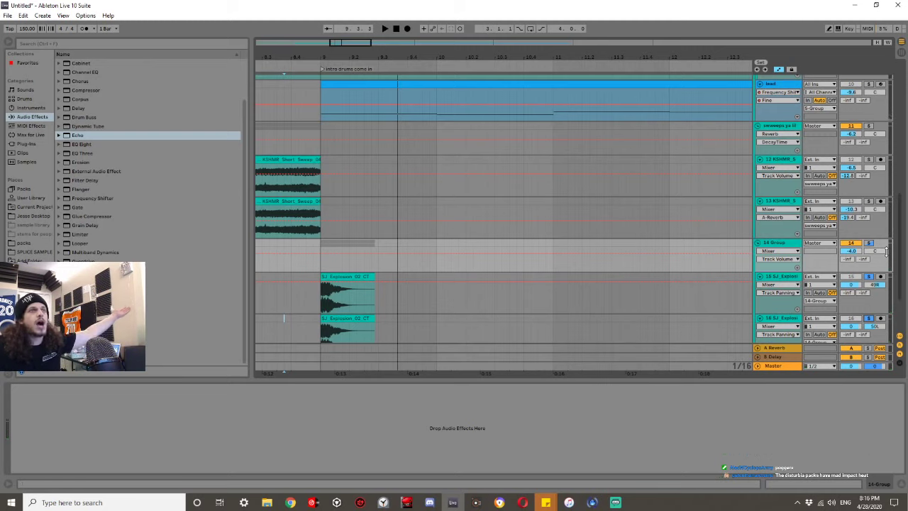
Set the track delay to 6 ms on the right-panned explosion and -4 ms on the left-panned one, and play them.
click(899, 364)
text(6)
key(Return)
key(space)
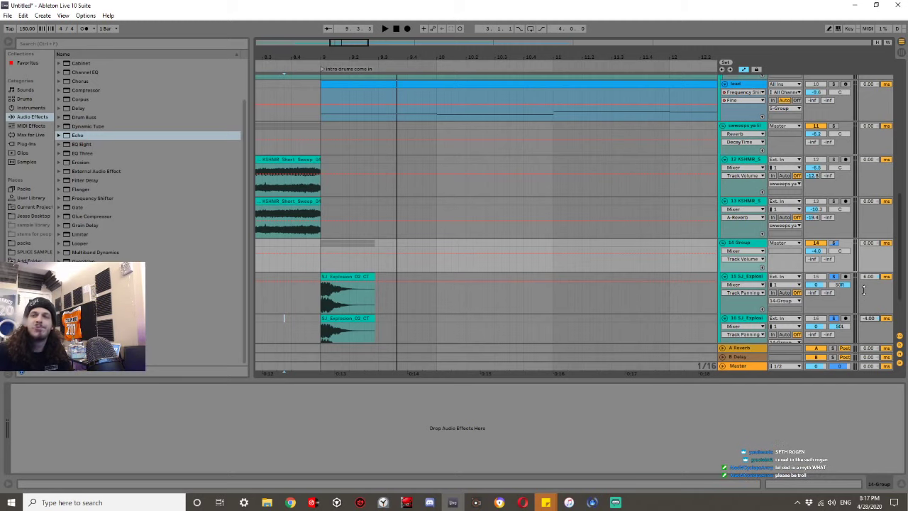
key(space)
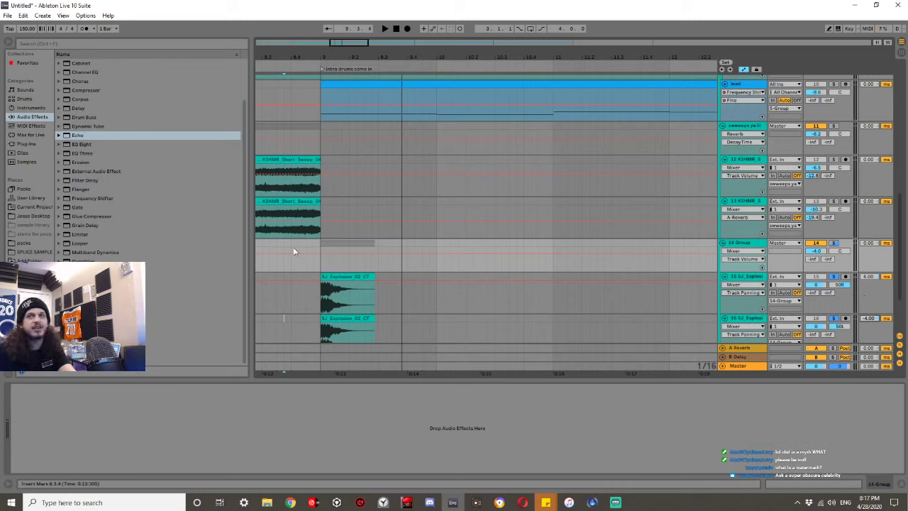
Show the Delay's time automation on the right-panned explosion and reshape its rise just before bar 9.
click(280, 304)
key(space)
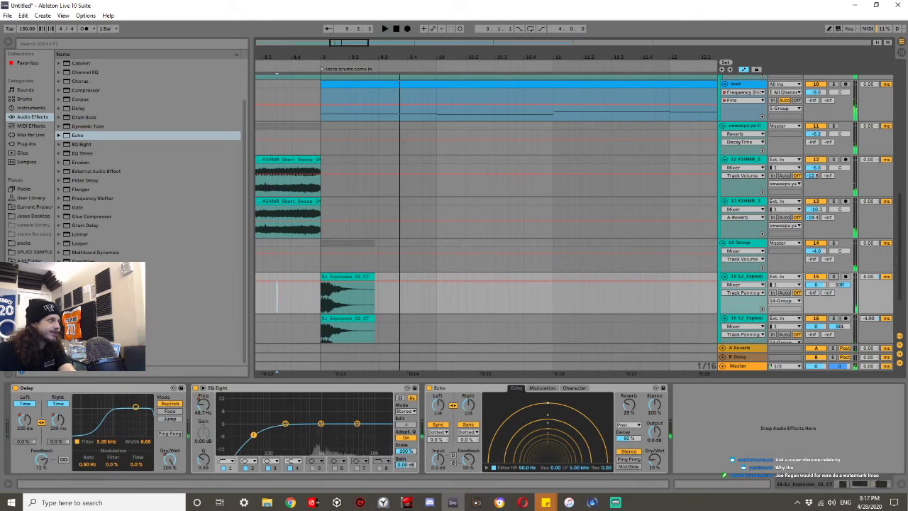
click(57, 423)
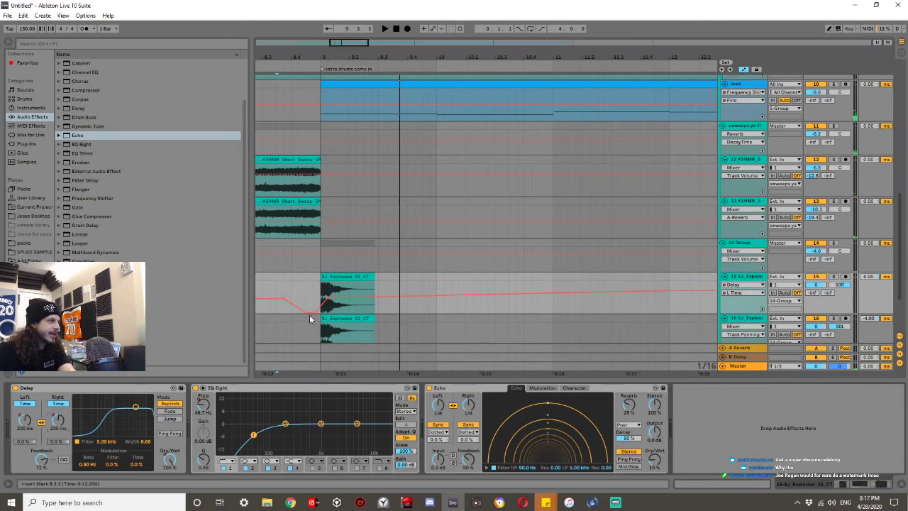
drag(315, 313, 312, 307)
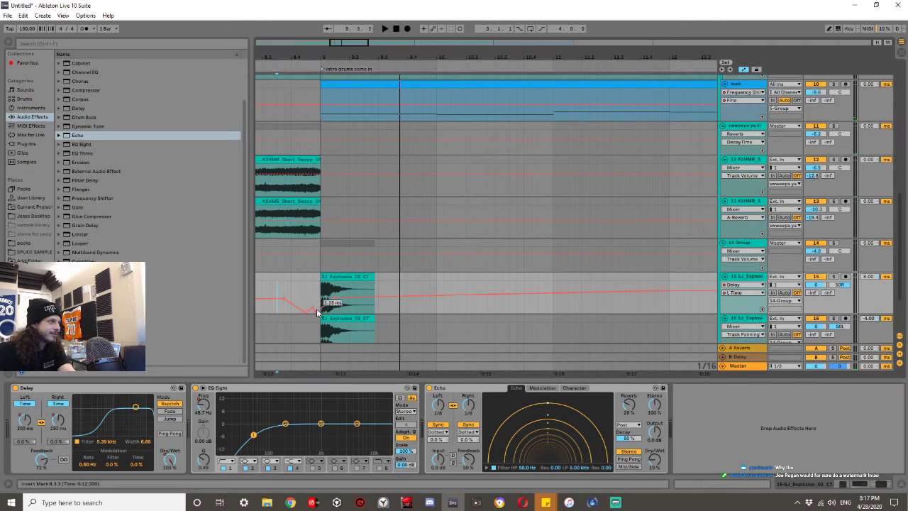
Hide the automation and add a short fade-in to both explosion clips during playback.
key(a)
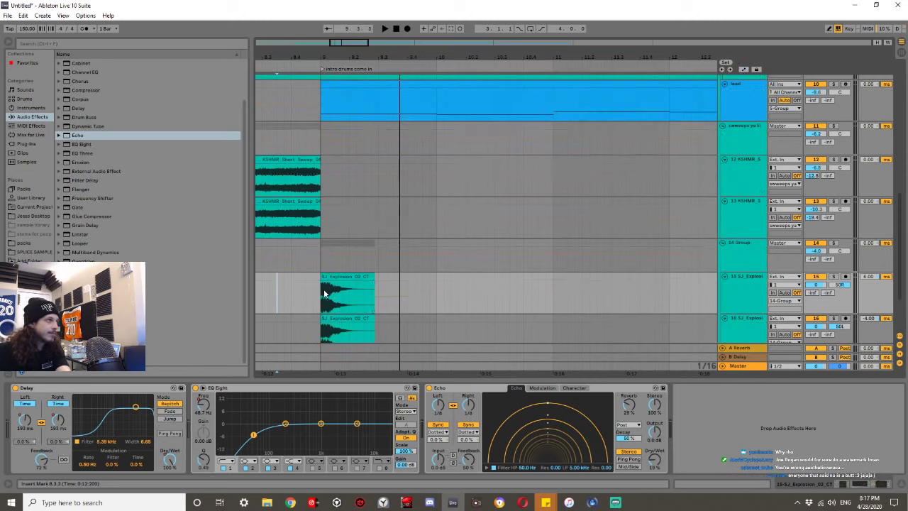
key(space)
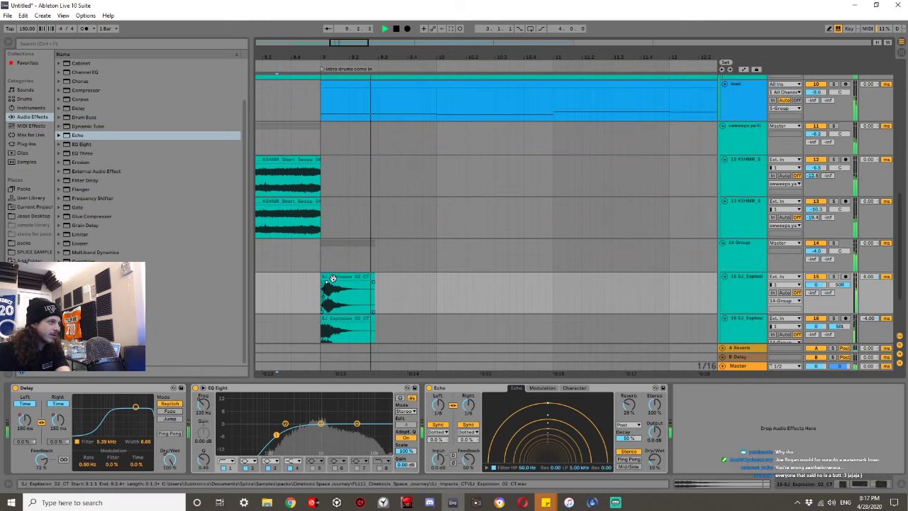
click(326, 324)
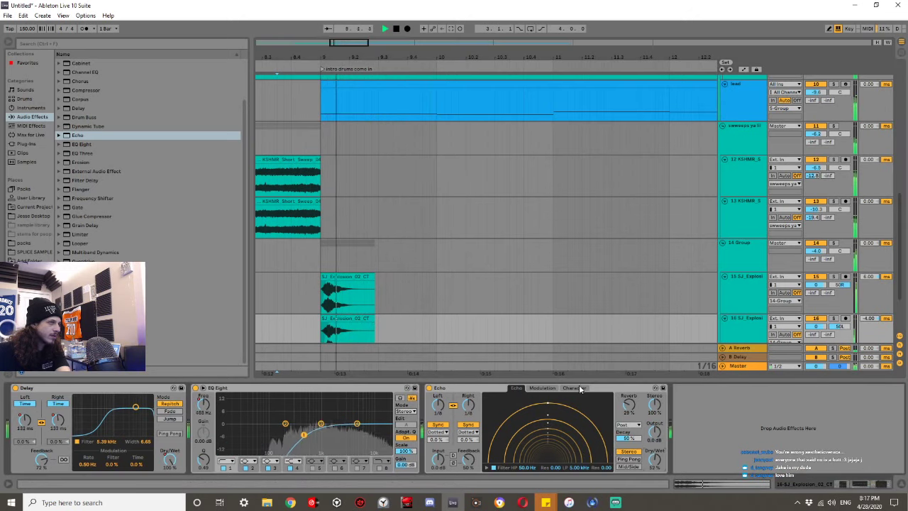
Add a Reverb to the explosion group with dry/wet at 77% and play from before bar 9.
click(728, 262)
key(space)
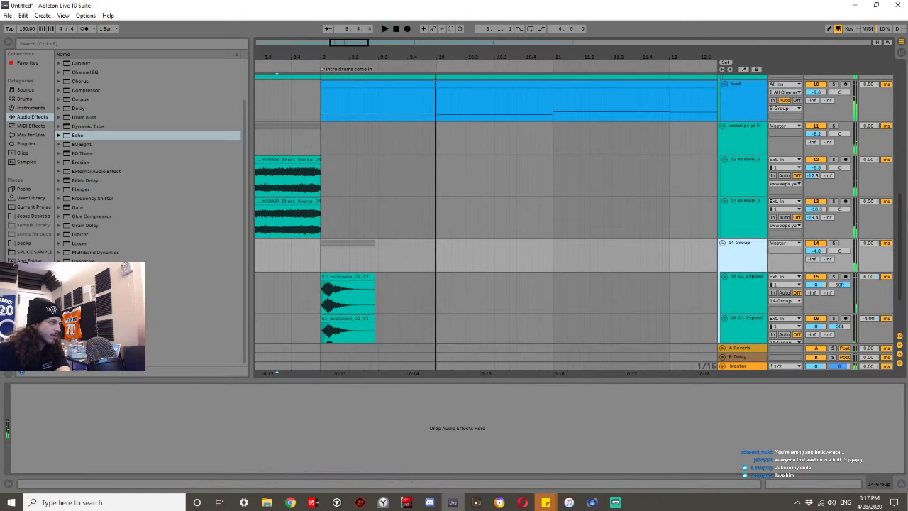
drag(85, 306, 251, 402)
key(space)
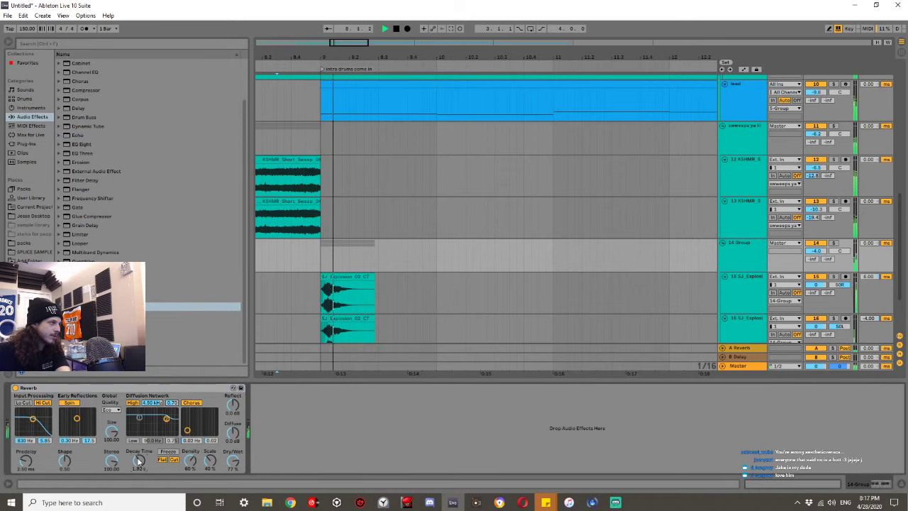
Set the group Reverb's decay time to 3.62 s, turn off its input high cut, and play the explosion.
drag(132, 469, 139, 456)
key(space)
key(space)
click(43, 403)
key(space)
key(space)
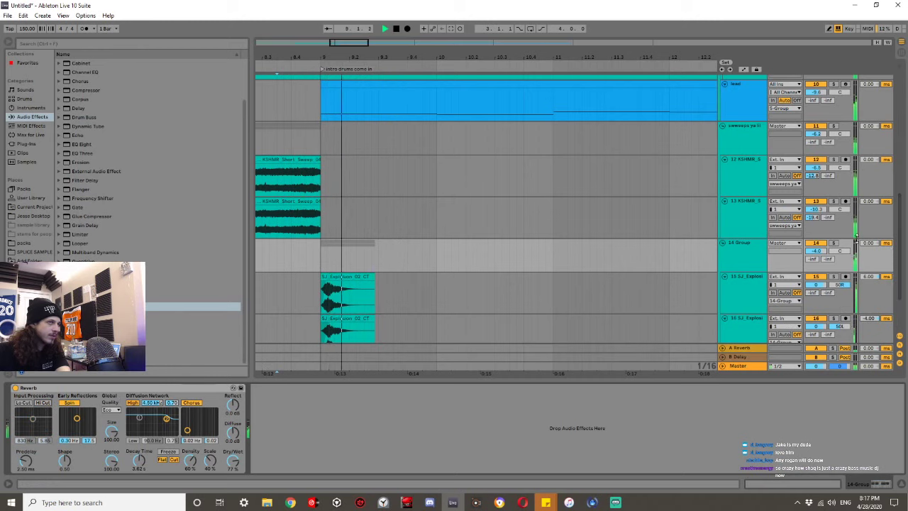
Try shifting the explosion group earlier with track delays up to -124 ms while listening to it soloed and in the mix.
click(833, 243)
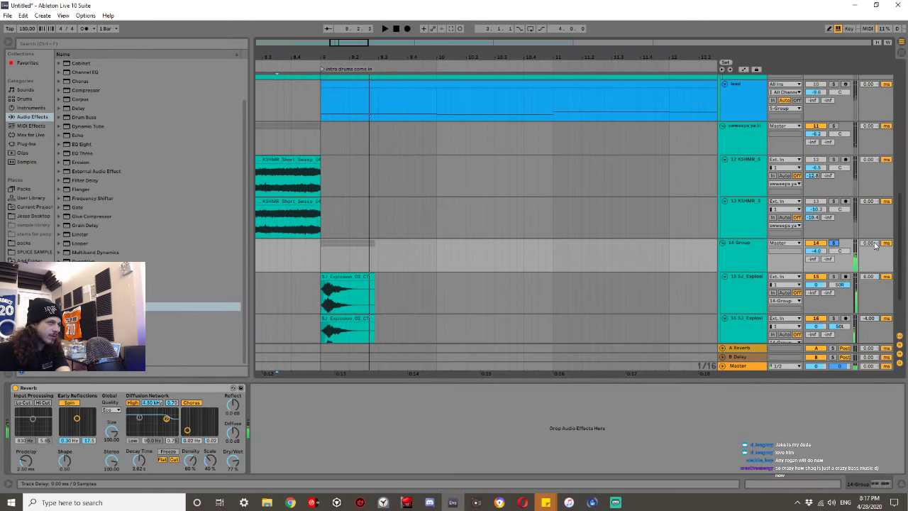
click(833, 243)
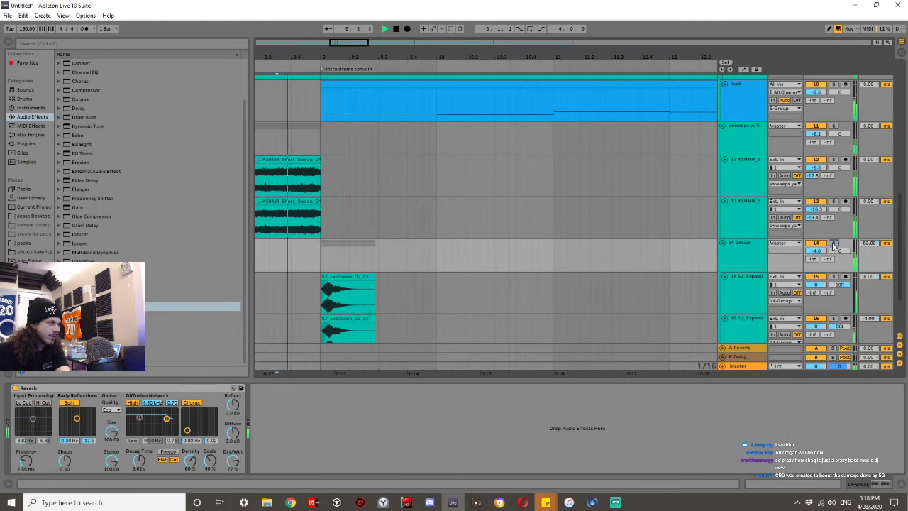
key(space)
key(space)
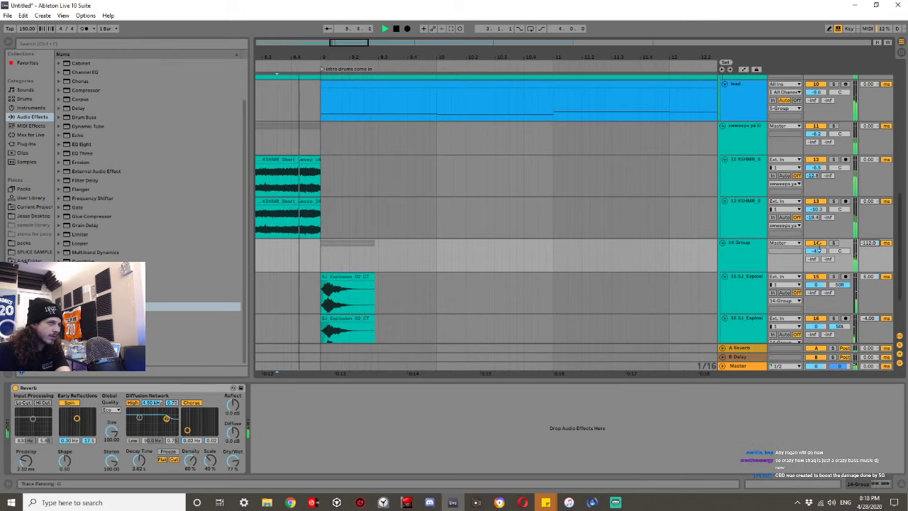
key(ctrl+shift+t)
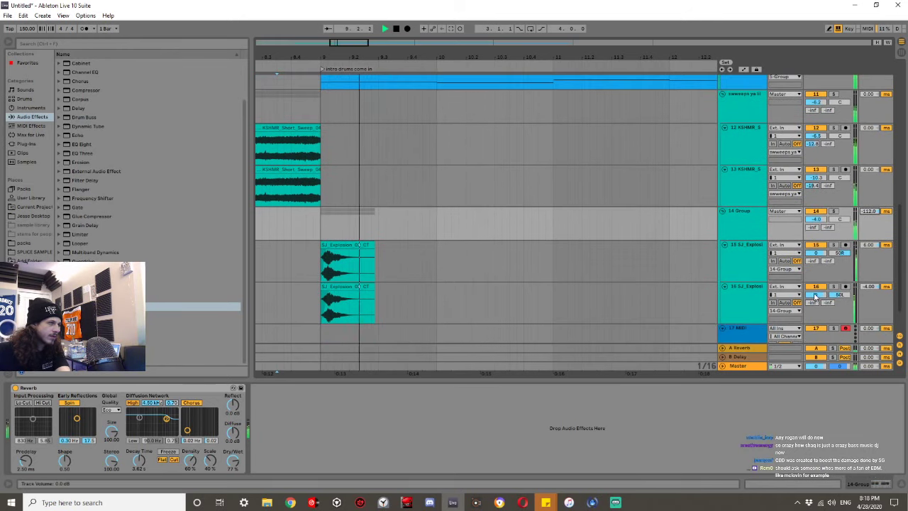
key(space)
key(space)
drag(865, 217, 864, 225)
key(space)
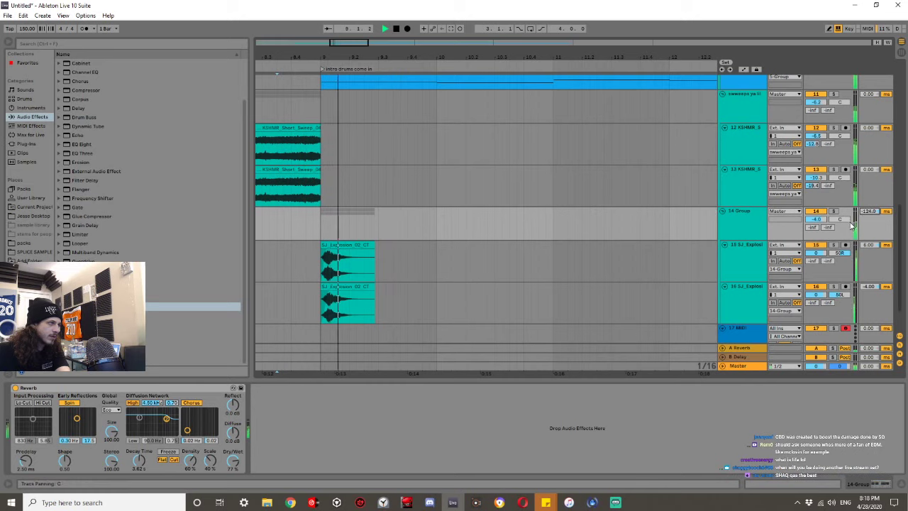
key(space)
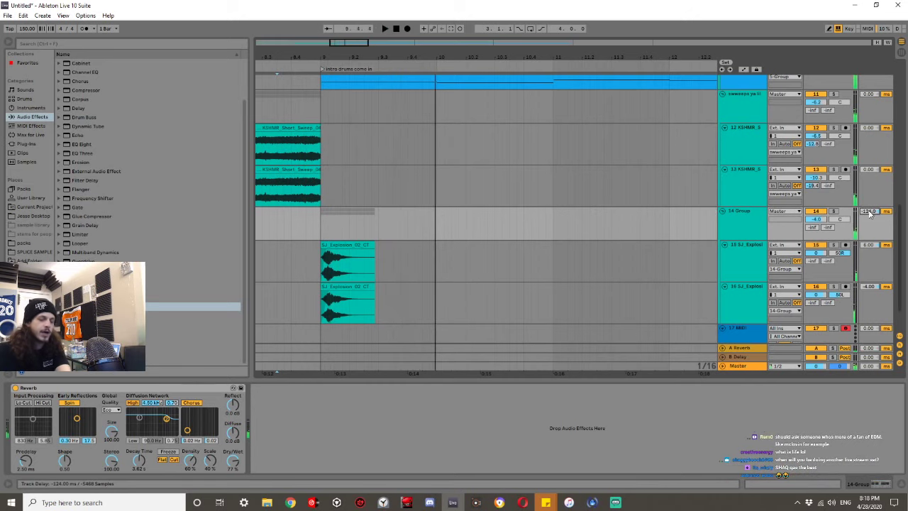
key(space)
Show the Delay's time automation and copy its curve from 8.3.4 to 9.3.2 on the right-panned explosion to the left-panned one.
click(748, 298)
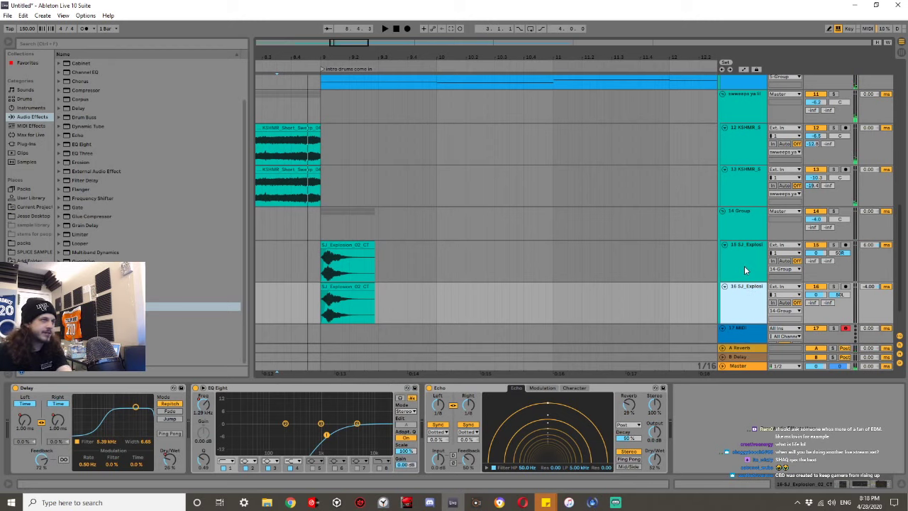
click(744, 265)
click(737, 297)
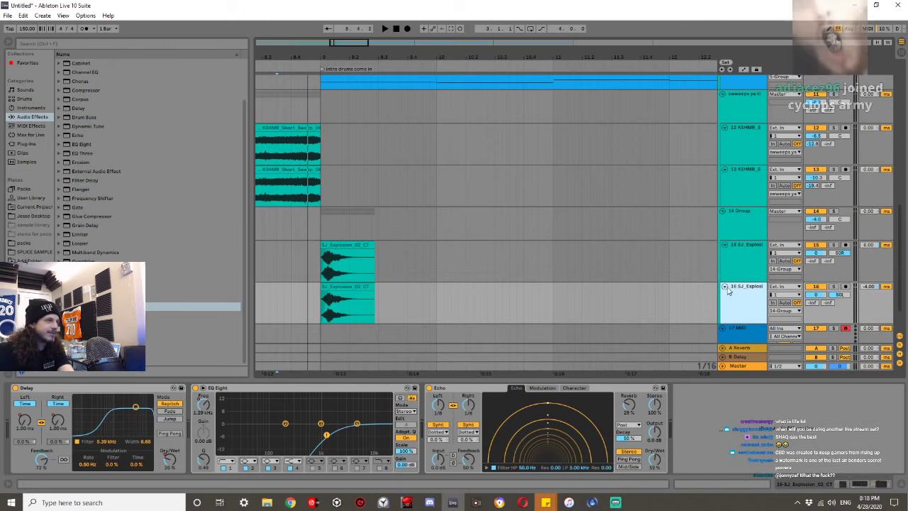
click(60, 428)
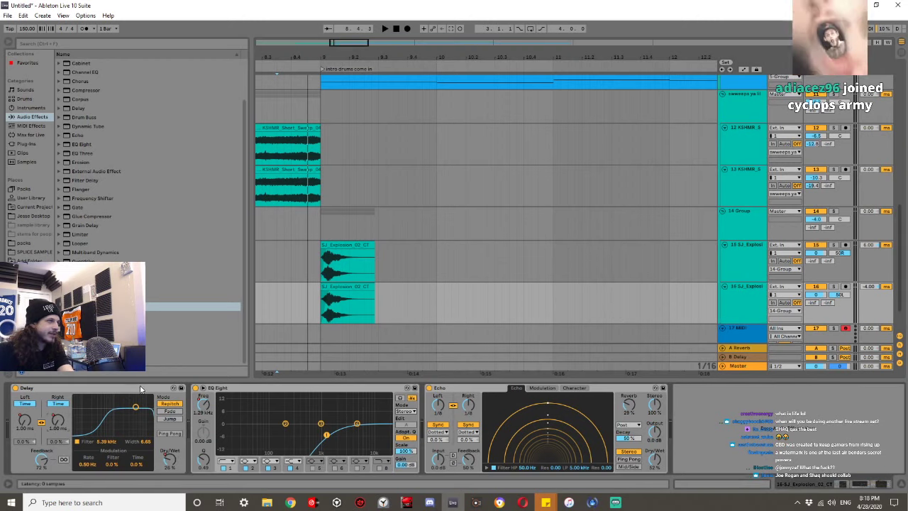
right_click(53, 424)
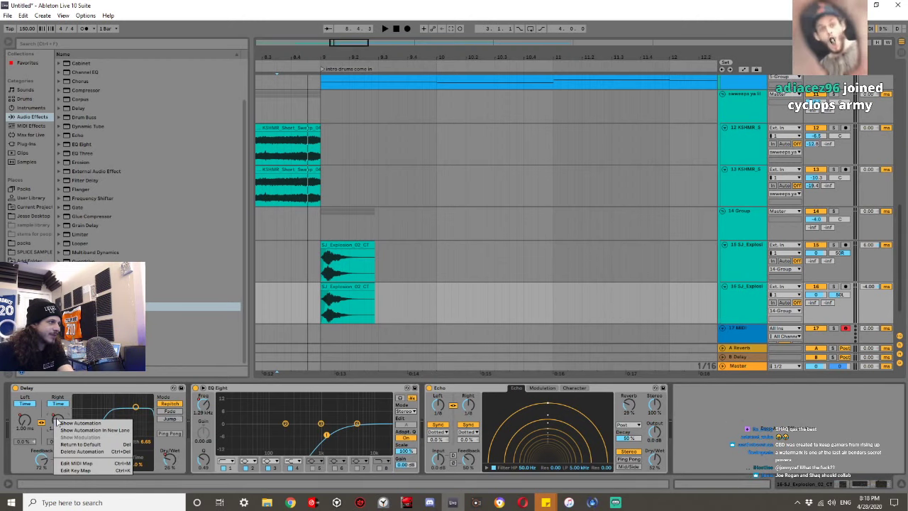
click(85, 427)
drag(377, 277, 300, 265)
drag(387, 280, 284, 264)
key(Down)
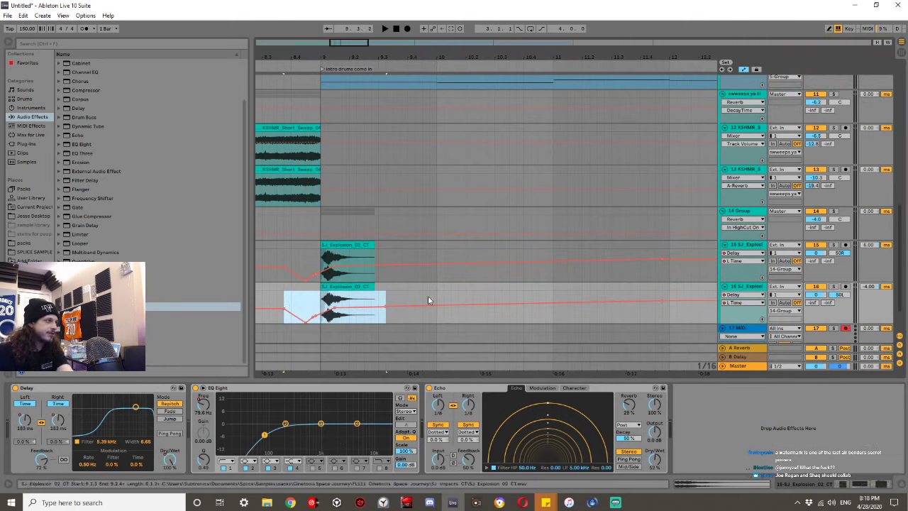
Play the transition from 6.1.1 through the explosion, hide the device area for more arrangement space, and select the left-panned explosion track.
key(space)
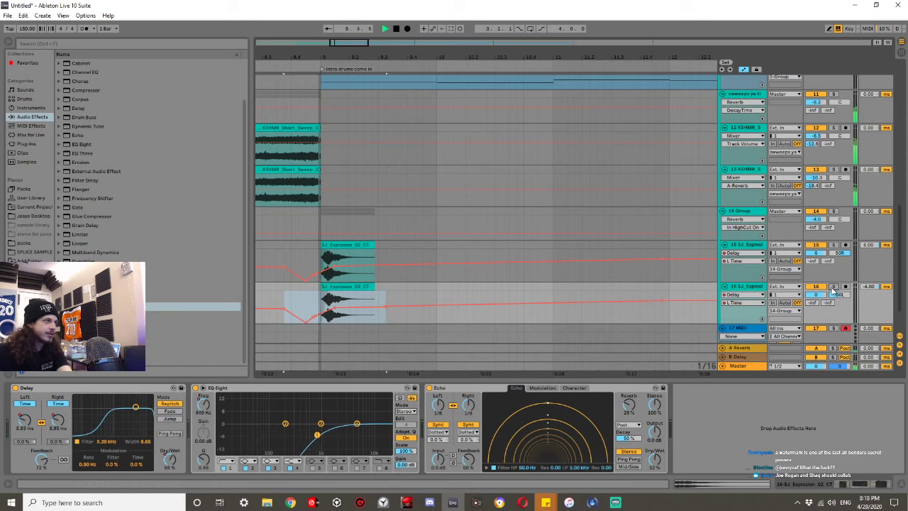
scroll(292, 216, down, 5)
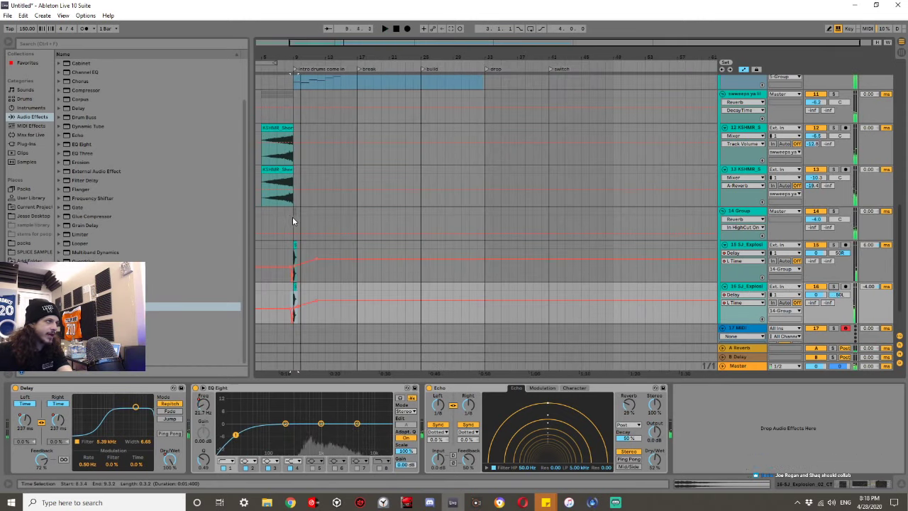
click(269, 212)
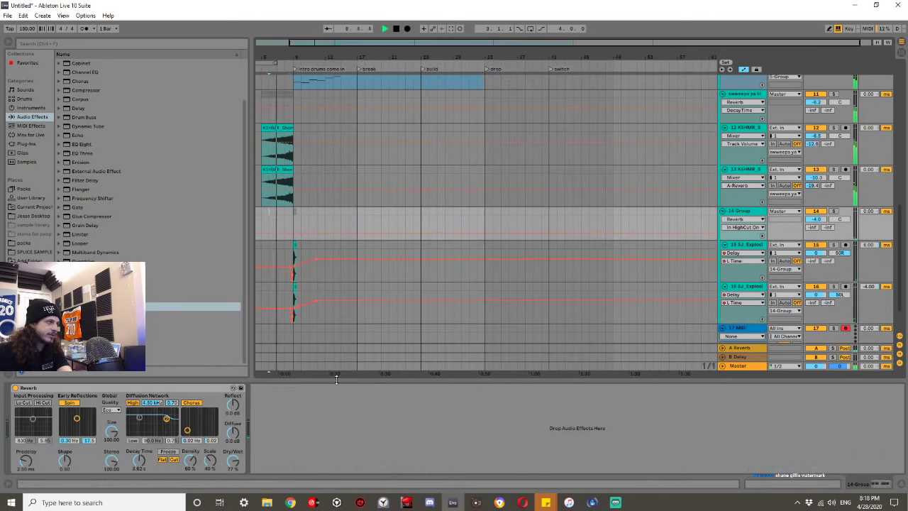
drag(336, 376, 336, 426)
scroll(283, 291, left, 2)
scroll(316, 258, up, 5)
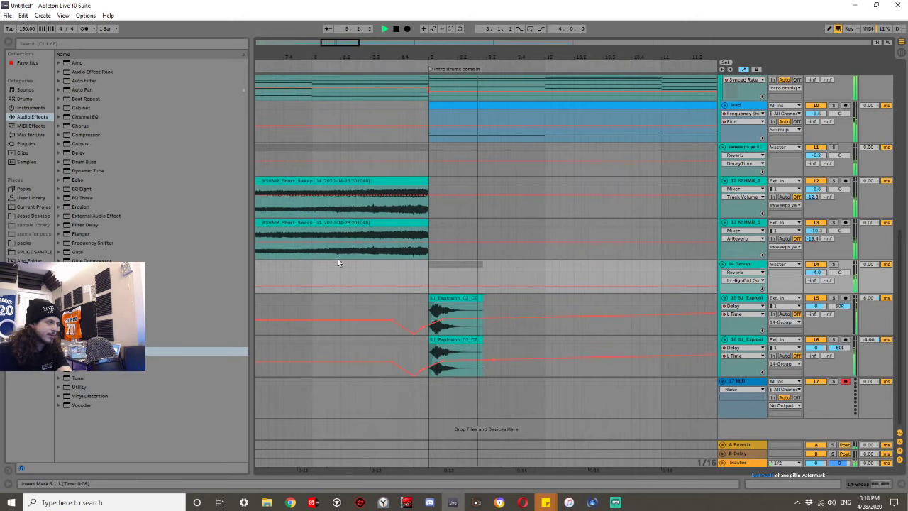
key(space)
click(741, 339)
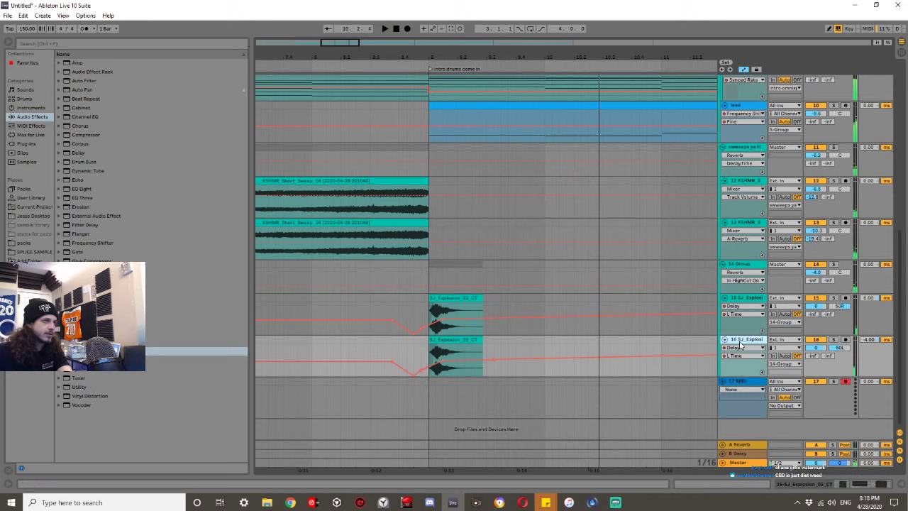
Add an empty audio track below the left-panned explosion and show the desktop sample folder in the browser.
key(ctrl+t)
click(34, 216)
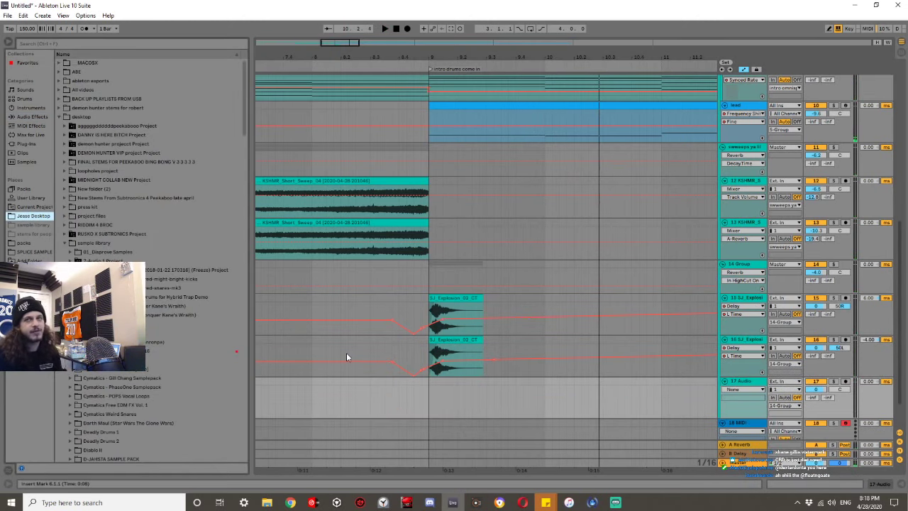
Fold the intro Omnisphere and sweeps groups, keep the lead track unfolded, and play the arrangement from bar 9.
scroll(501, 395, up, 5)
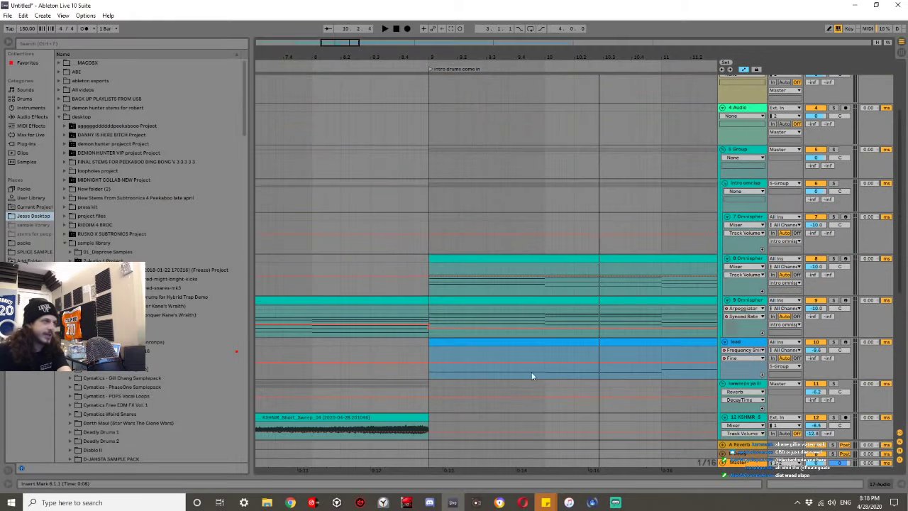
scroll(565, 297, up, 3)
scroll(617, 265, down, 5)
scroll(272, 296, down, 5)
scroll(537, 236, up, 2)
click(723, 153)
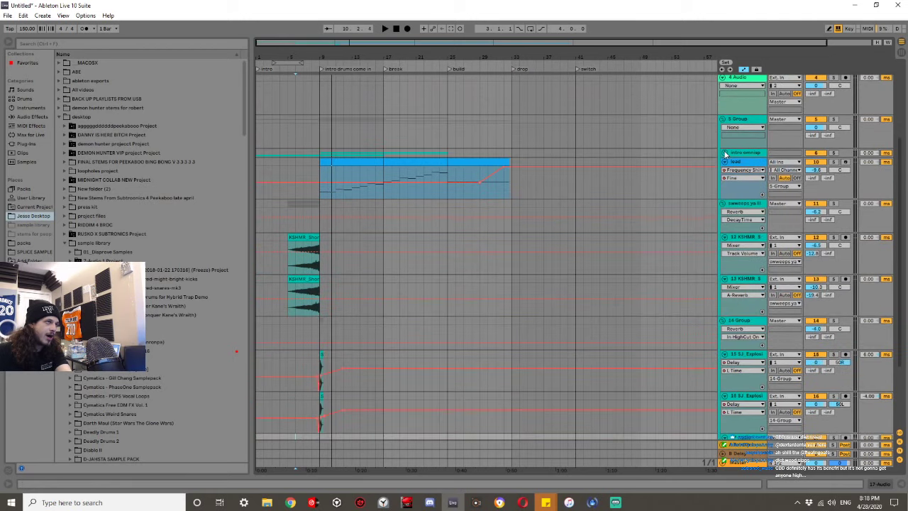
click(724, 161)
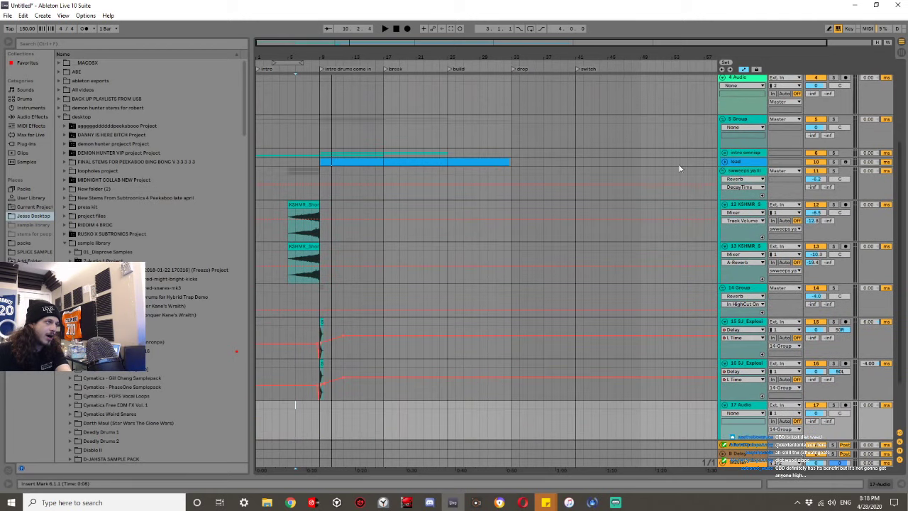
click(324, 161)
key(space)
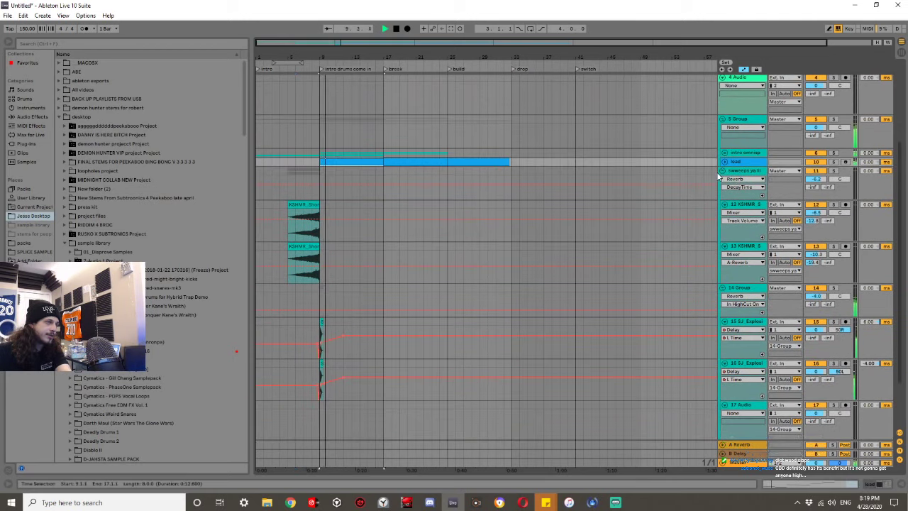
click(723, 173)
click(724, 162)
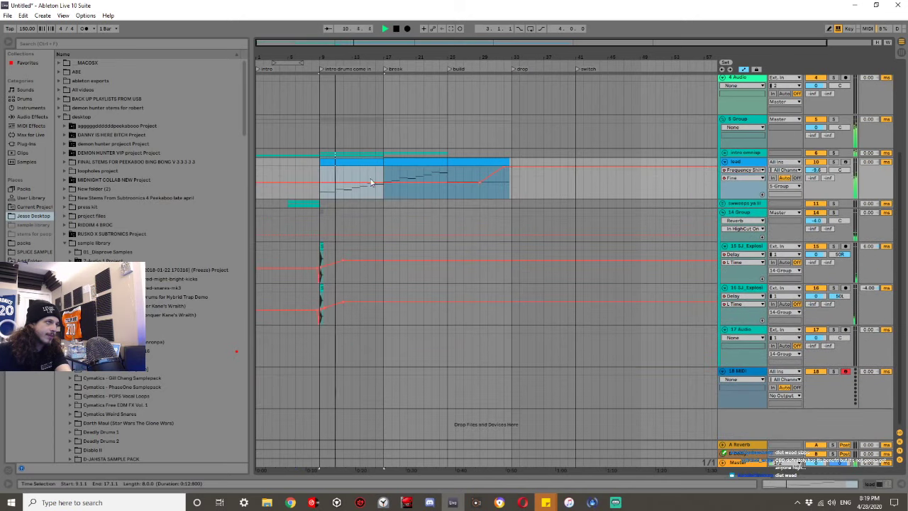
Open the lead clip at bar 9 in an enlarged note editor and play the lead soloed.
double_click(334, 157)
click(835, 162)
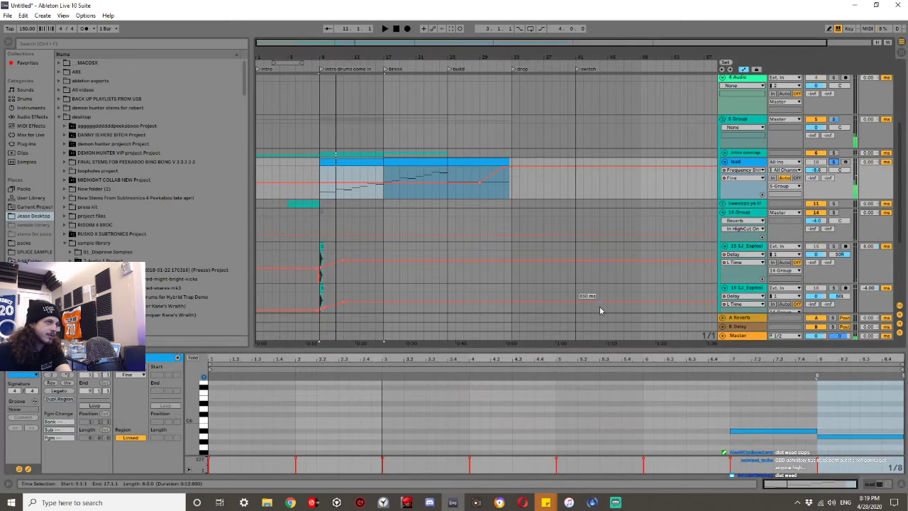
drag(593, 350, 592, 204)
key(space)
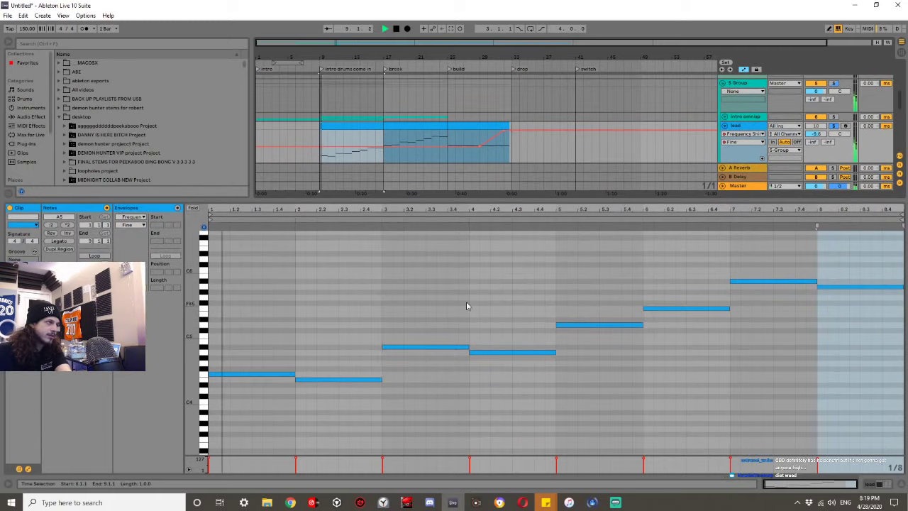
key(space)
Add a short G4 at 1.2.3, split the first F4 around it, and place a short note at 1.4.1.
double_click(245, 363)
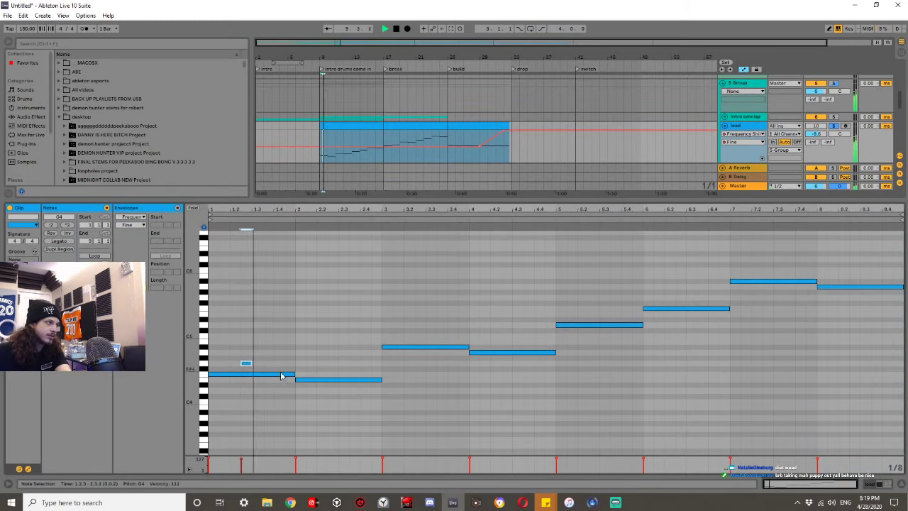
mouse_move(293, 373)
mouse_down()
mouse_move(239, 374)
mouse_move(295, 374)
mouse_move(271, 375)
mouse_up()
key(space)
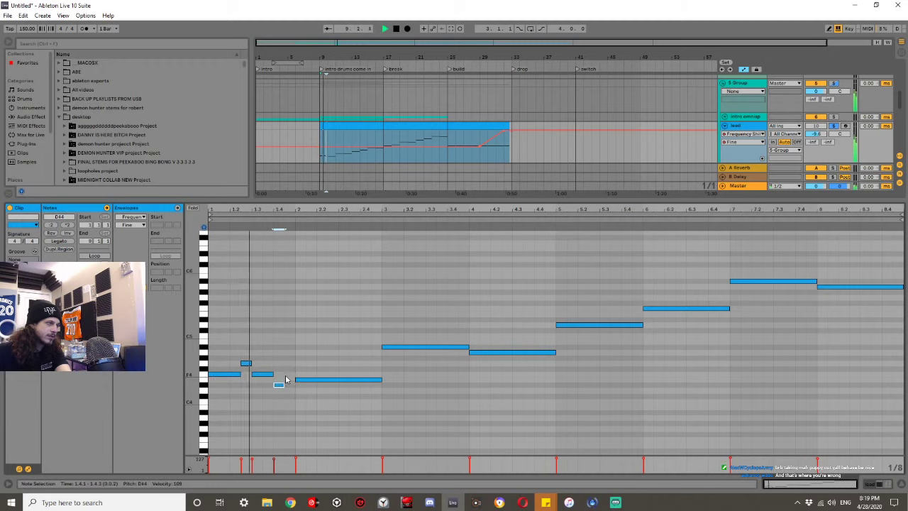
Try D4 for the short note at 1.4.1, settle it on A4, and play the lead unsoloed in the mix.
drag(279, 385, 281, 399)
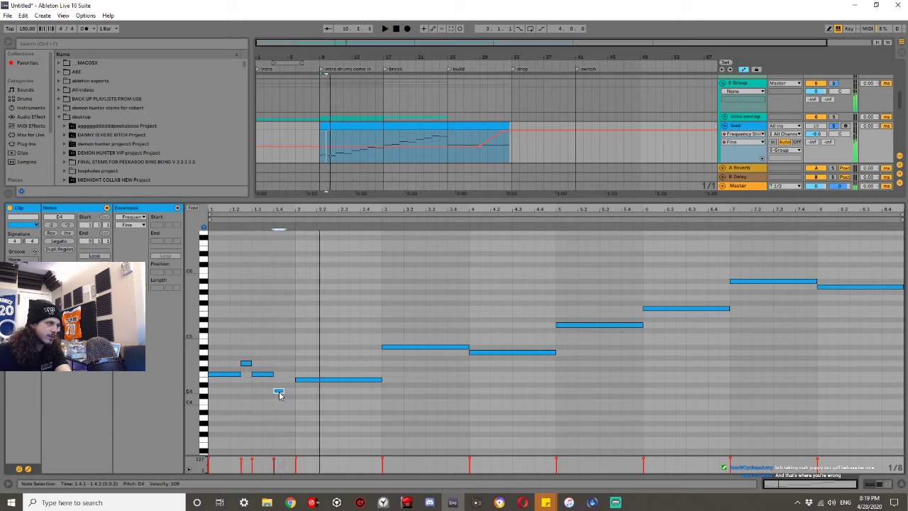
key(space)
key(space)
key(space)
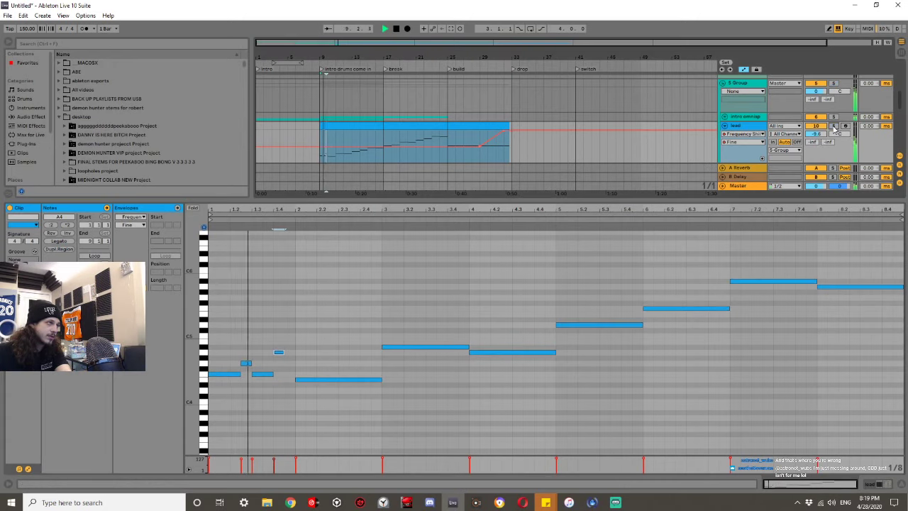
key(space)
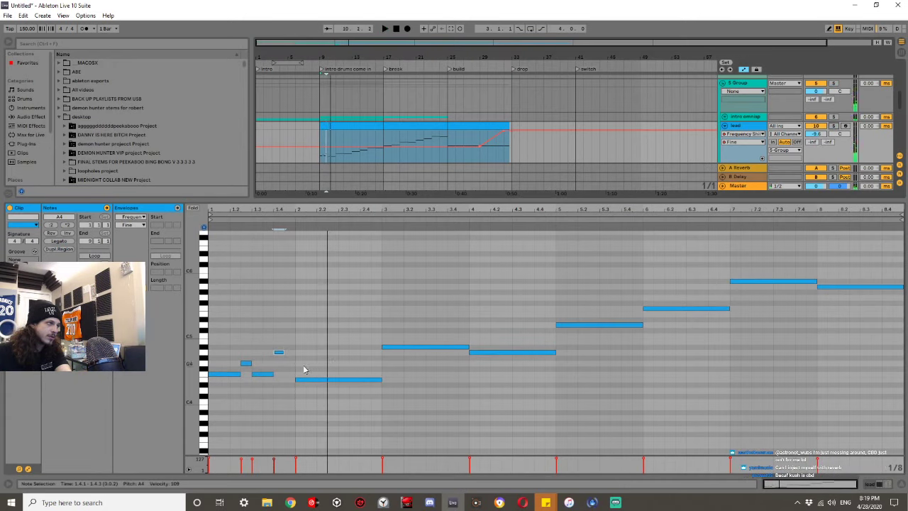
Shorten the bar 2 E4 to 2.2.3 and add a short G4 at 2.2.3, an E4 from 2.3.1 to 2.4.1, and a short F4 at 2.4.1.
drag(294, 368, 248, 362)
drag(312, 366, 327, 376)
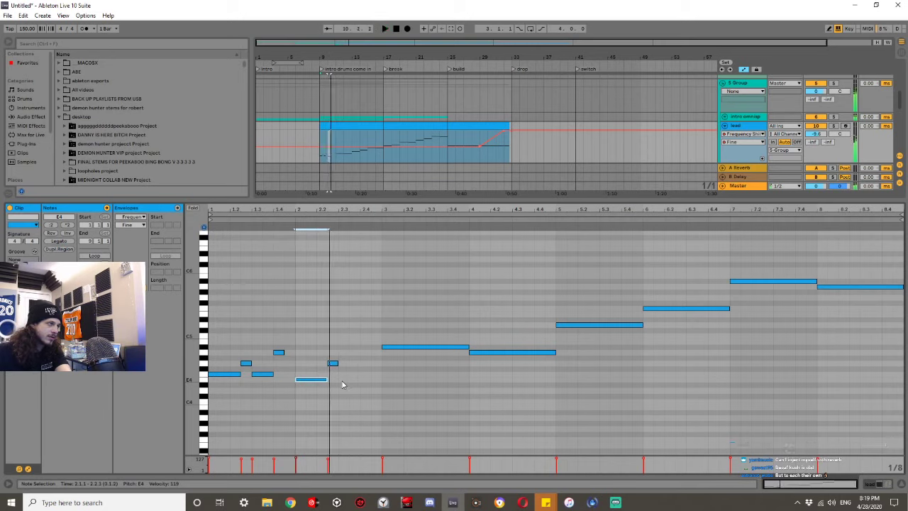
click(334, 364)
double_click(341, 380)
drag(349, 380, 359, 379)
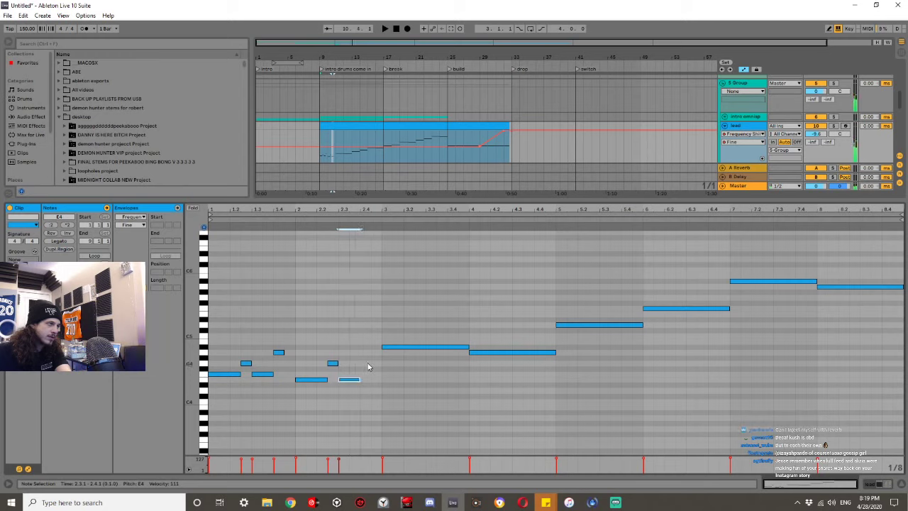
click(364, 370)
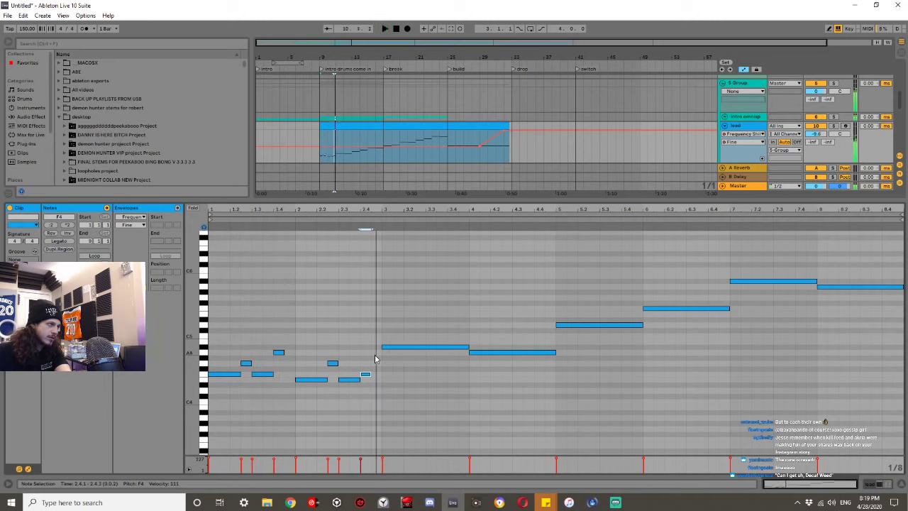
Move the short note at 2.2.3 to F4 and the one at 2.4.1 to A4 while auditioning the phrase.
key(space)
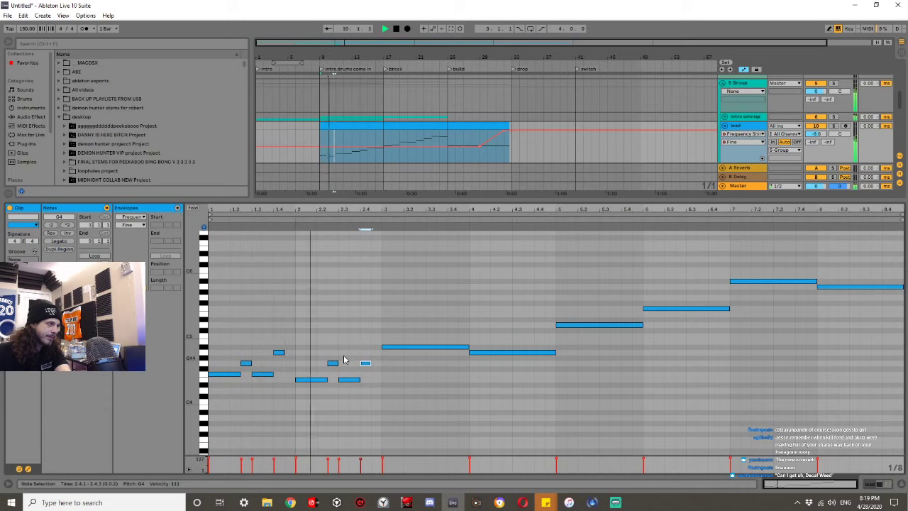
drag(323, 347, 376, 366)
key(Down)
click(301, 380)
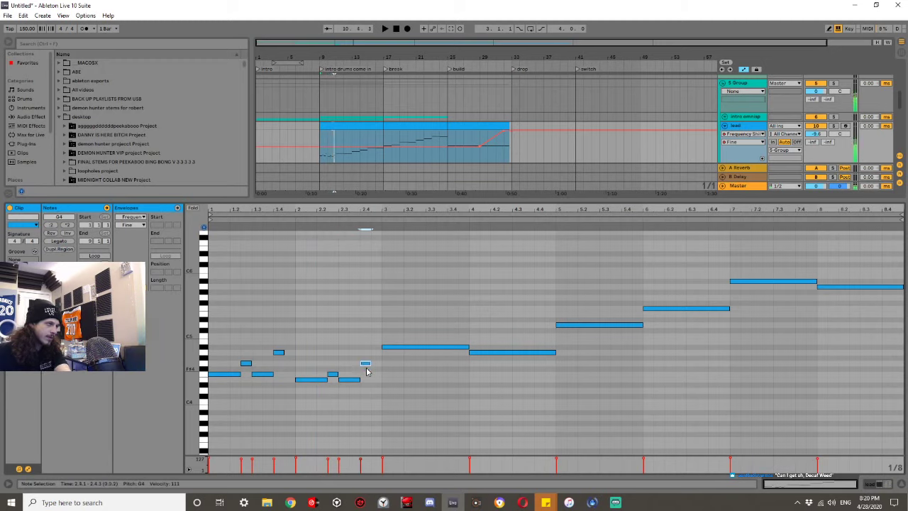
key(space)
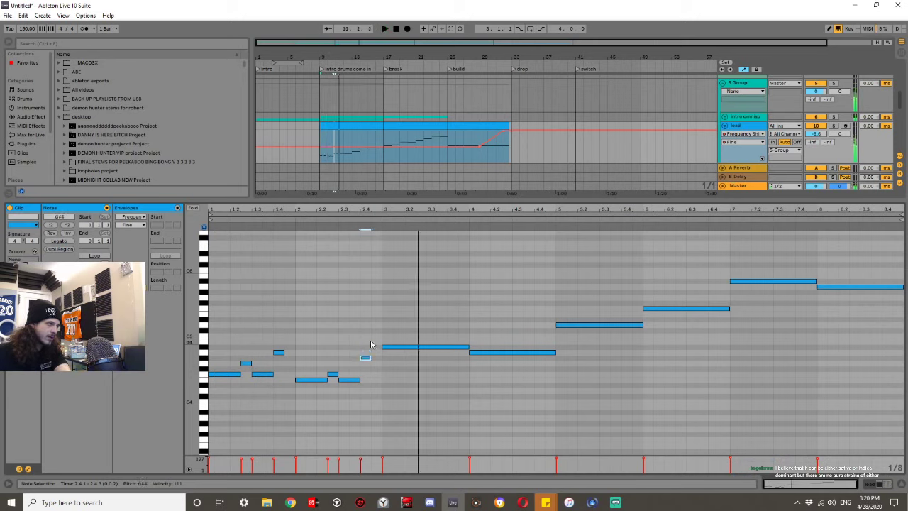
key(space)
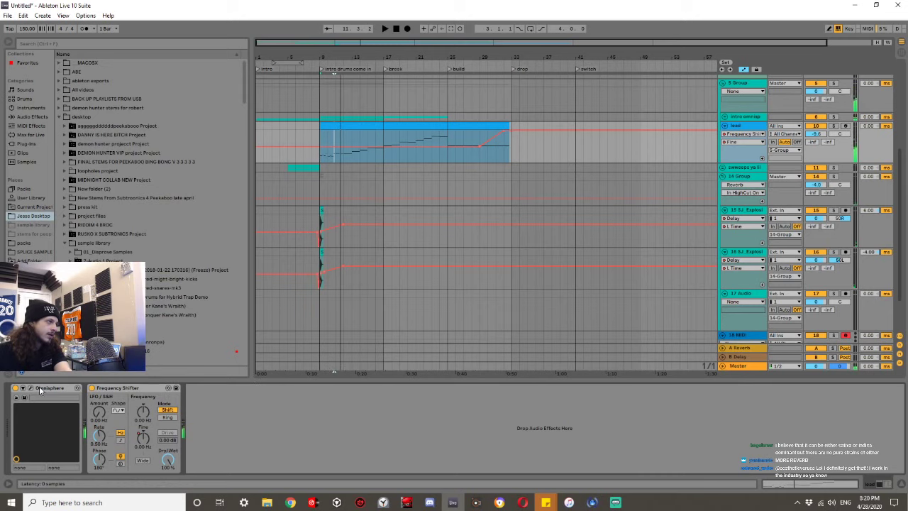
Check the effects of the lead's Omnisphere patch, lower layer A's amp envelope release, and play the result.
click(31, 387)
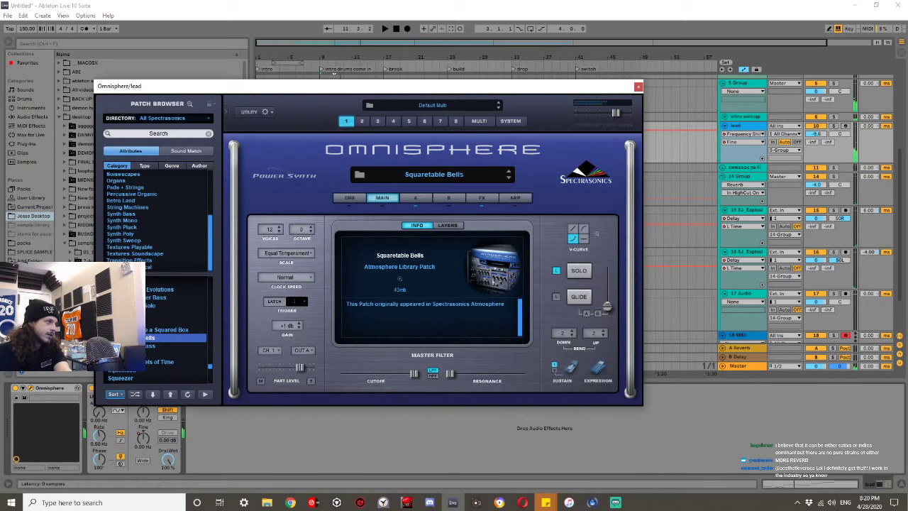
click(514, 198)
click(475, 200)
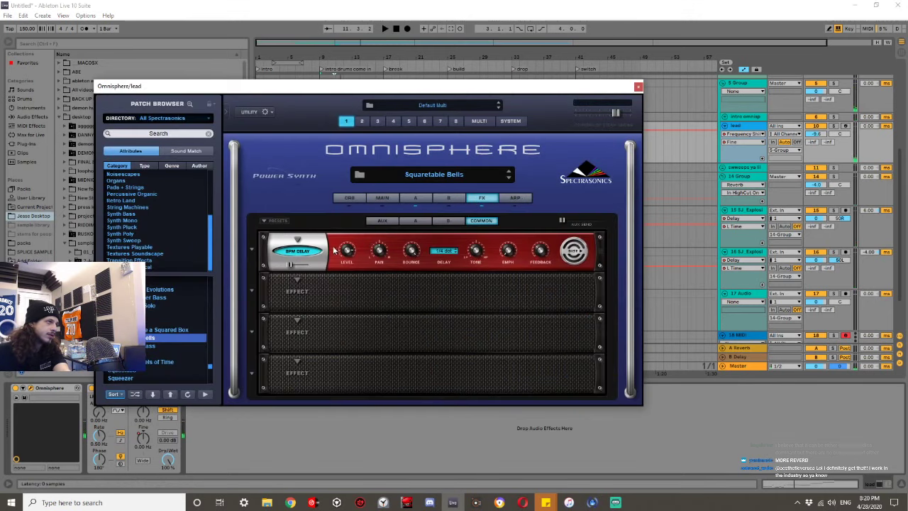
click(449, 221)
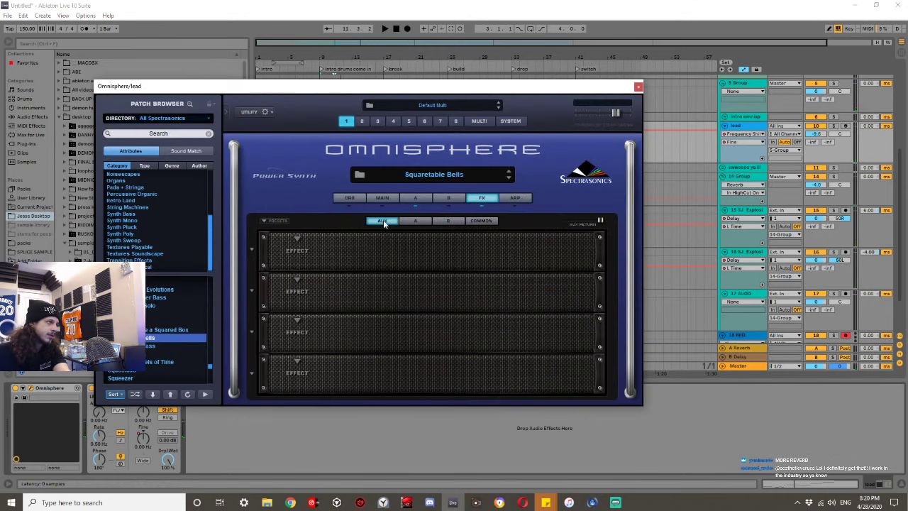
click(445, 198)
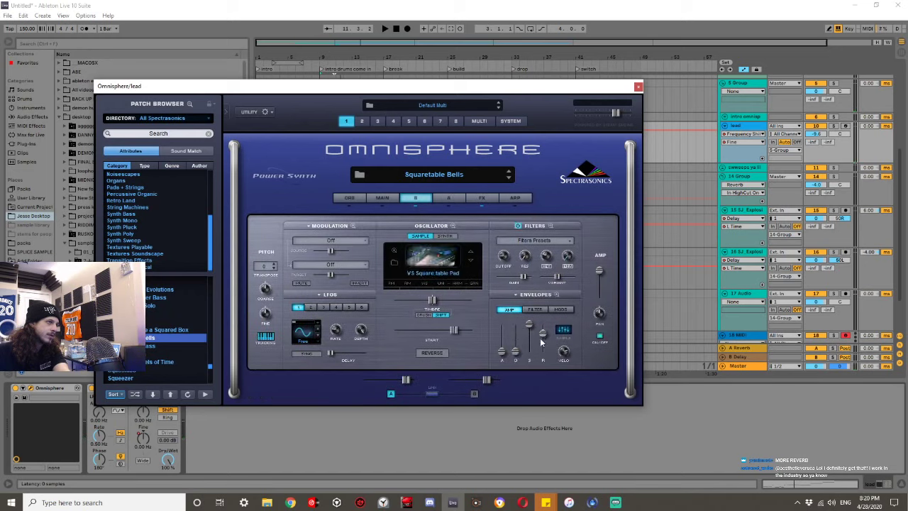
drag(543, 350, 546, 345)
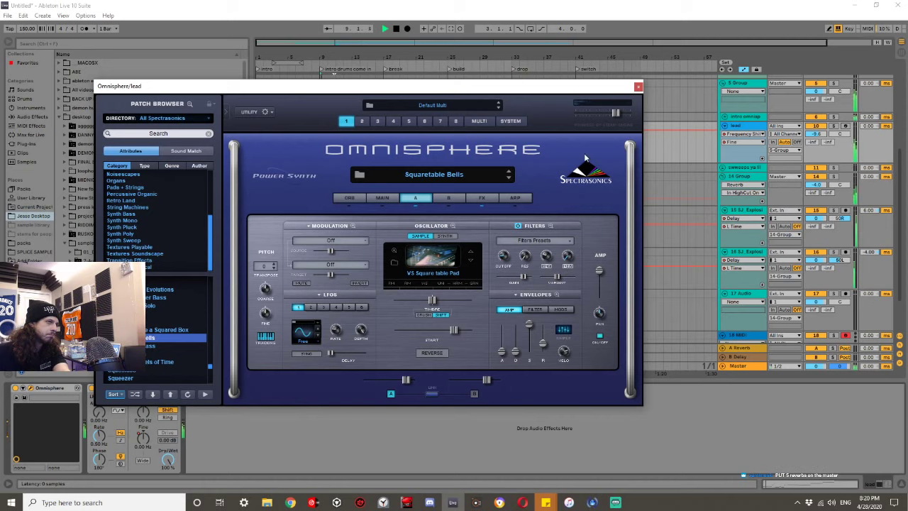
click(638, 87)
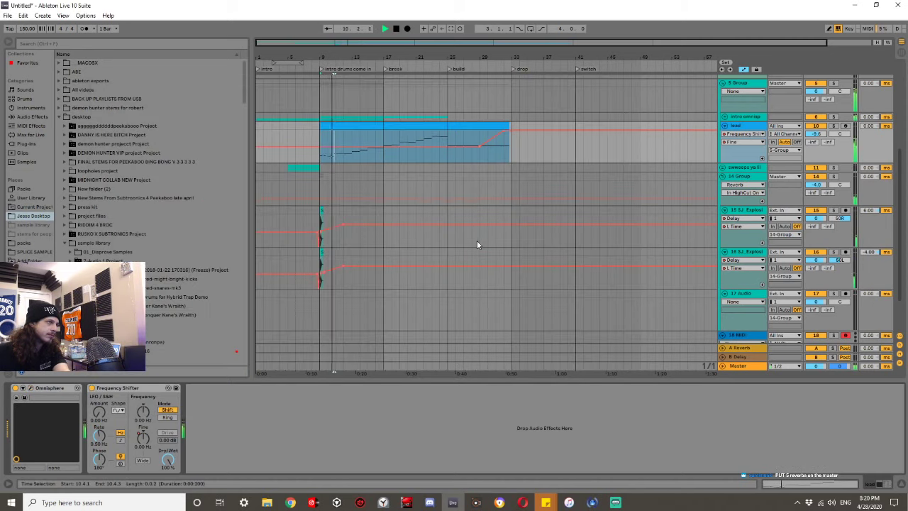
scroll(521, 183, up, 2)
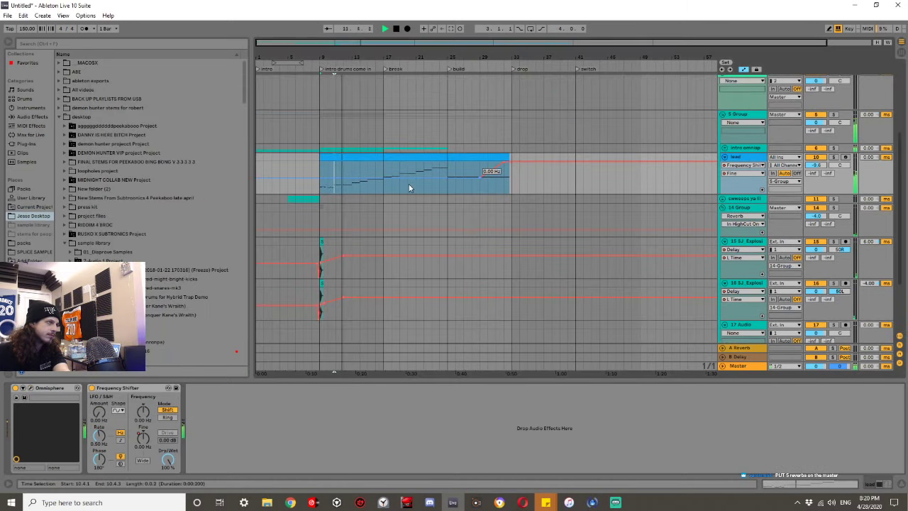
key(space)
Shorten the bar 3 A#4 to 3.2.3, add a short B4 there and an A#4 from 3.3.1 to 4.1.1, and play the phrase.
double_click(343, 158)
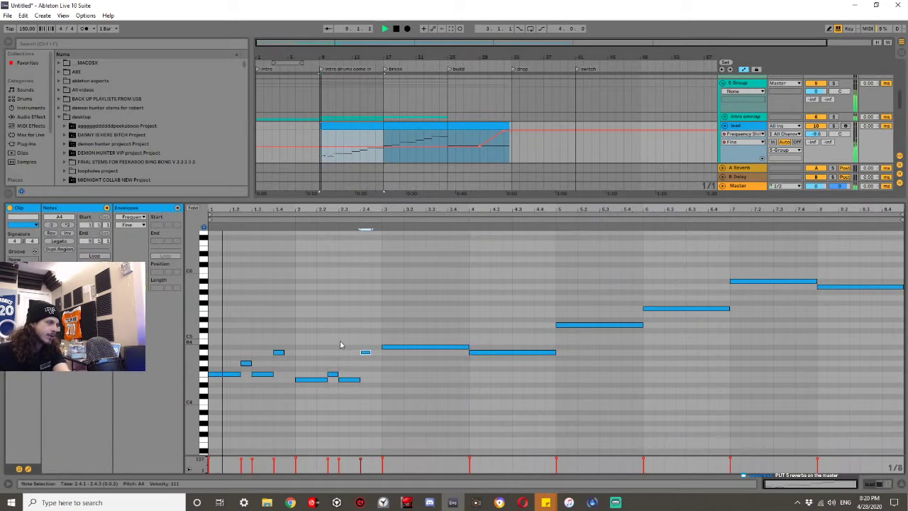
double_click(388, 348)
key(space)
drag(388, 348, 415, 347)
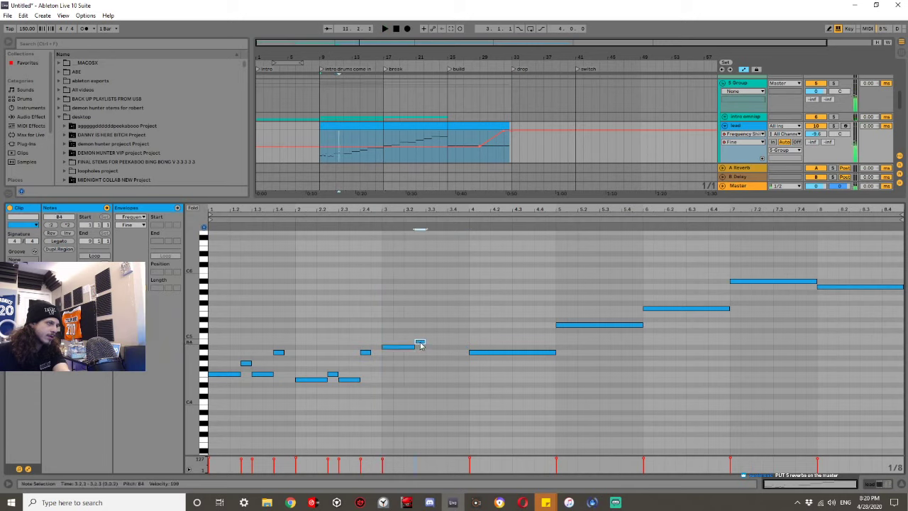
double_click(420, 336)
drag(422, 341, 470, 346)
click(428, 345)
key(space)
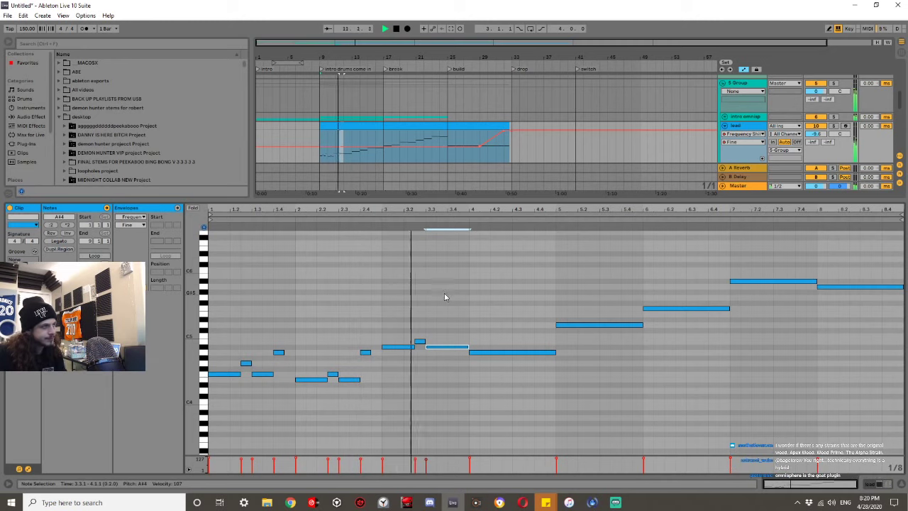
Lower the three bar 3 notes by a semitone to A4, A#4 and A4, and play the phrase.
key(space)
click(420, 342)
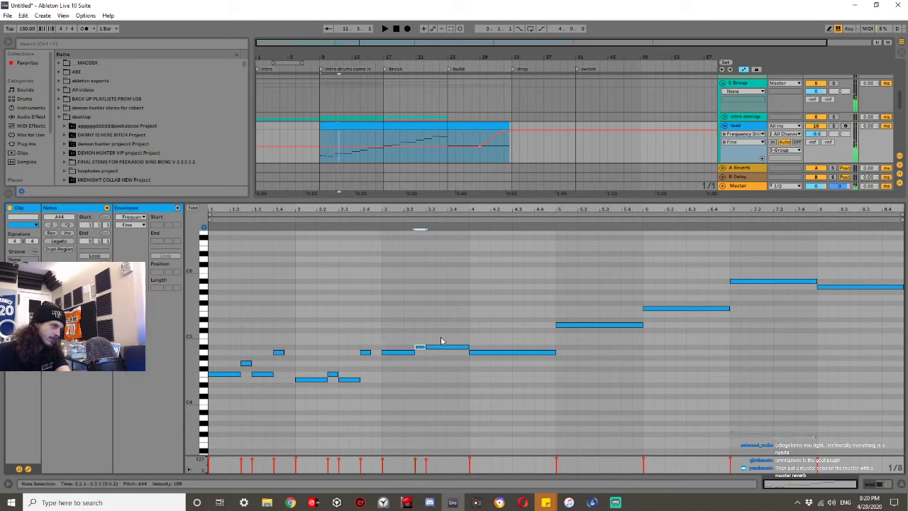
key(space)
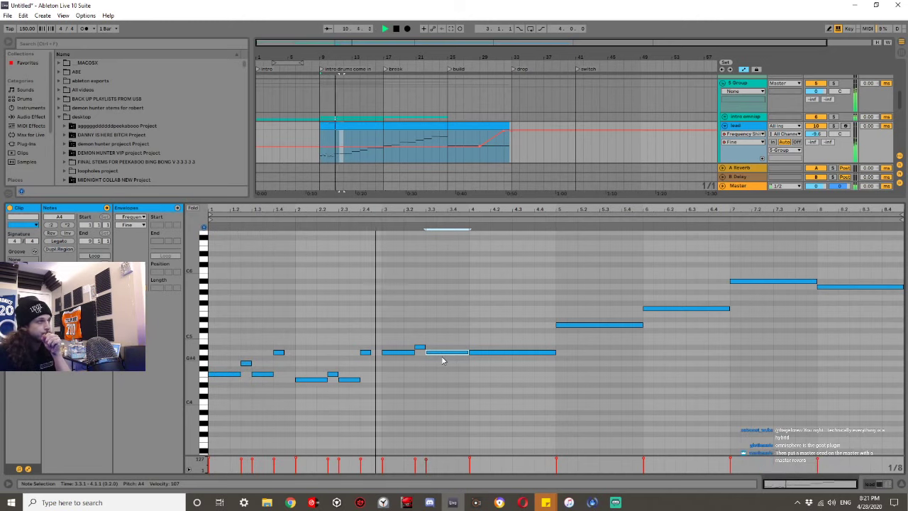
key(space)
Raise the first bar 3 note to A#4 and the short note at 3.2.3 to D5, and play from bar 10.
drag(404, 338, 412, 388)
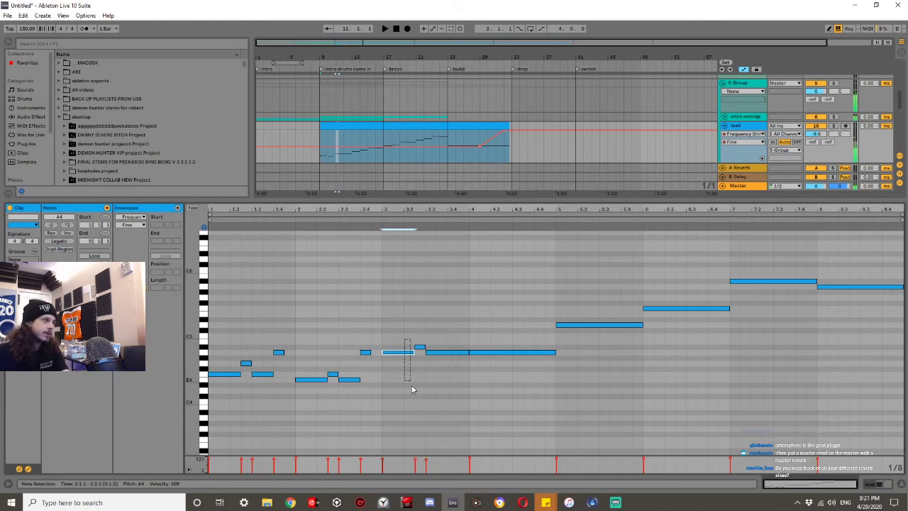
drag(417, 339, 424, 359)
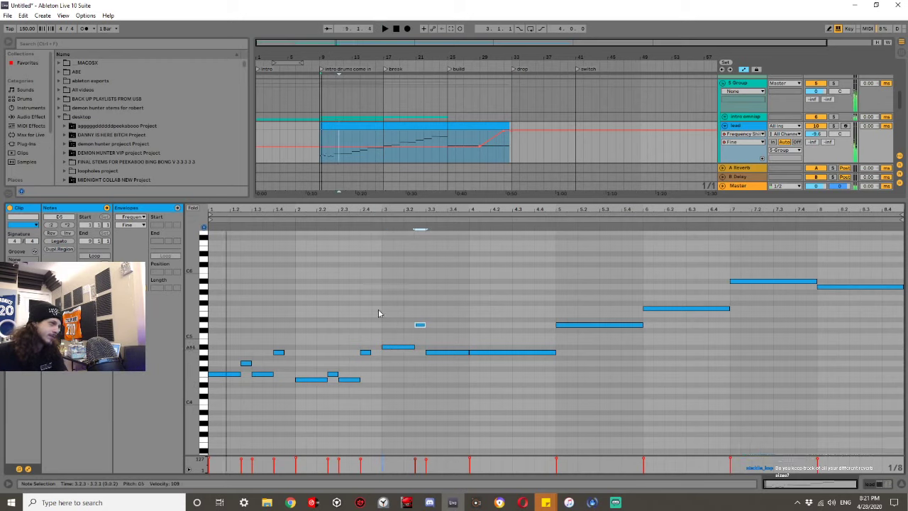
scroll(327, 129, up, 5)
click(436, 140)
key(space)
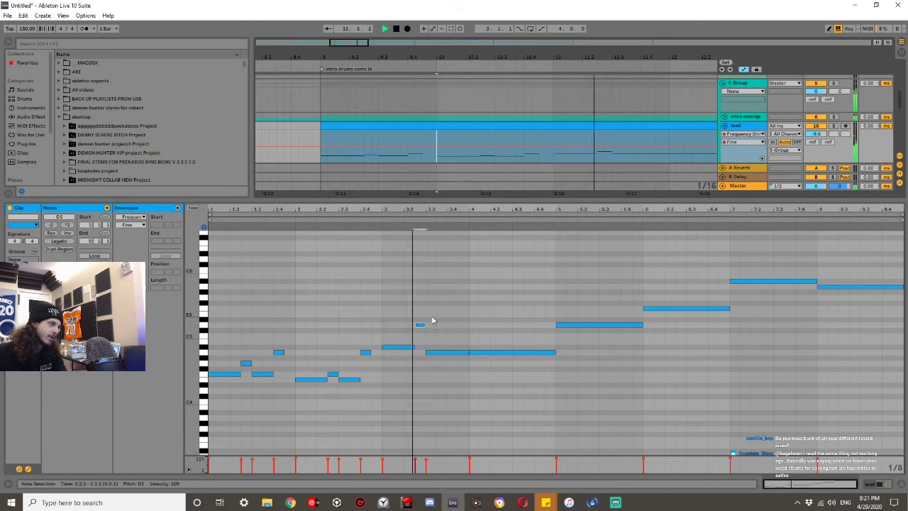
Raise the bar 3 note starting at 3.3.1 by three semitones to C5 and play the phrase.
key(space)
click(437, 352)
key(Up)
key(Up)
key(Up)
key(space)
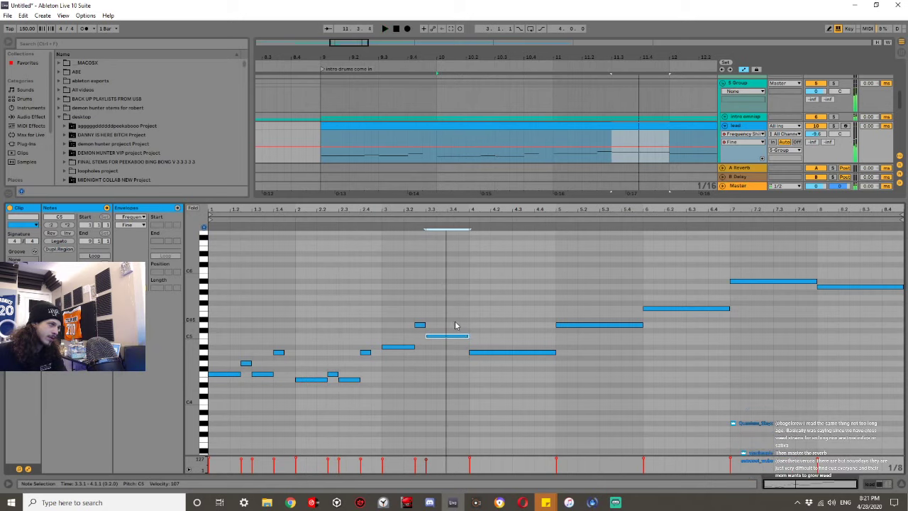
Lower the note at 3.3.1 by two semitones to A#4.
drag(394, 366, 447, 359)
key(Down)
key(Down)
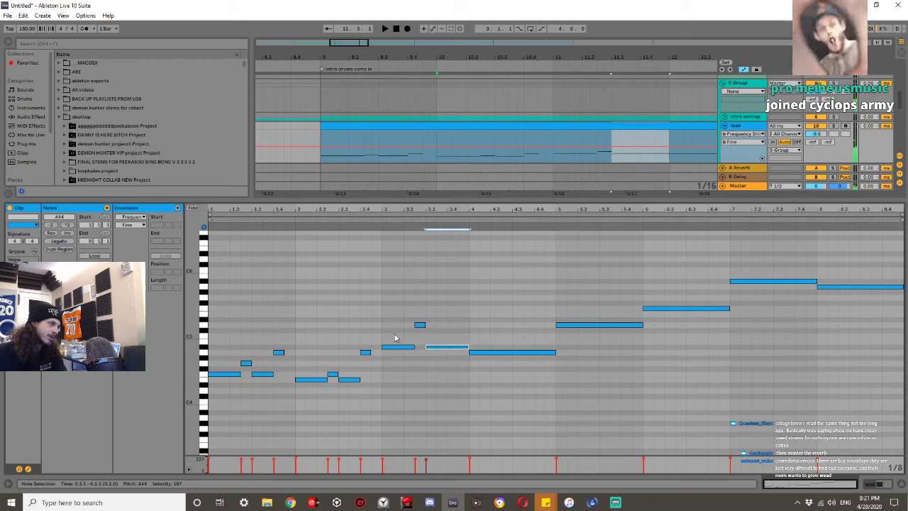
Split the A#4 at 3.3.1 into two one-beat notes that fill the rest of bar 3, and play the phrase.
drag(395, 336, 397, 352)
mouse_move(415, 308)
mouse_down()
mouse_move(440, 359)
mouse_move(471, 348)
mouse_up()
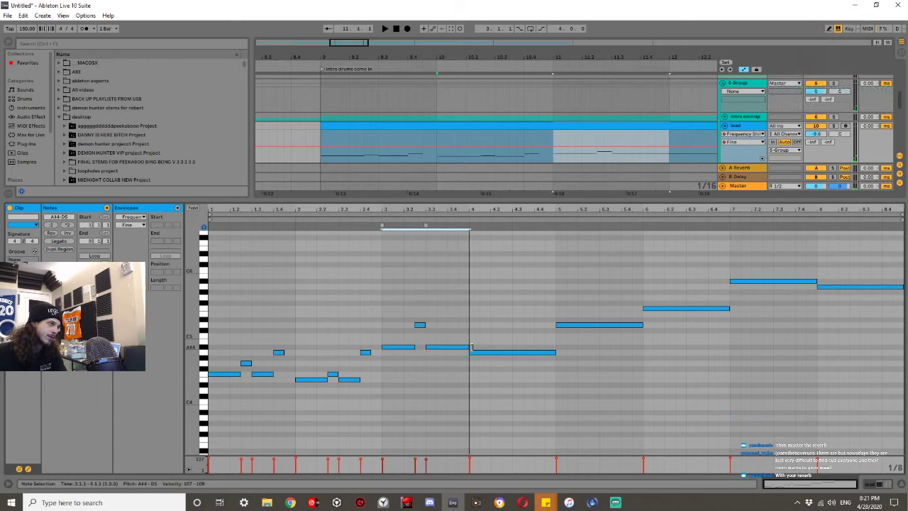
click(479, 340)
click(440, 347)
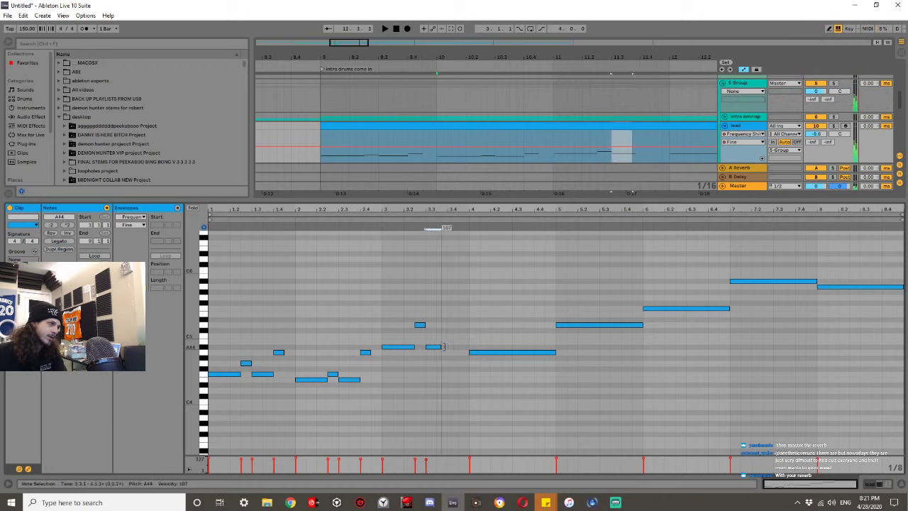
click(470, 348)
click(475, 353)
key(space)
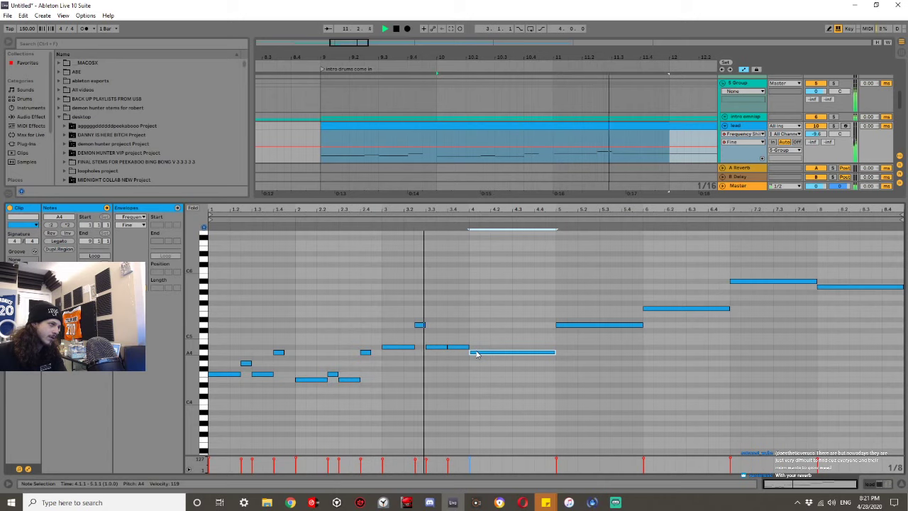
Add a one-beat G#4 in bar 4, play the phrase, and shift the new note to 4.2.3.
double_click(518, 357)
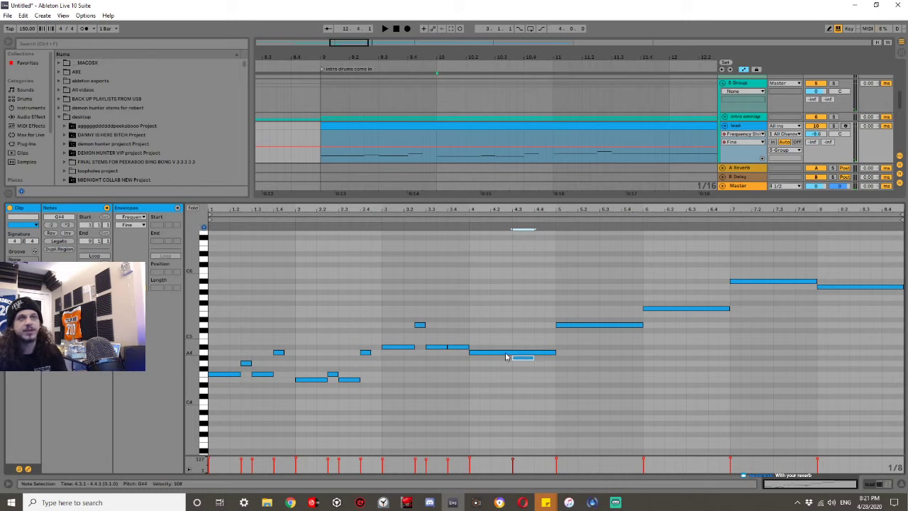
key(space)
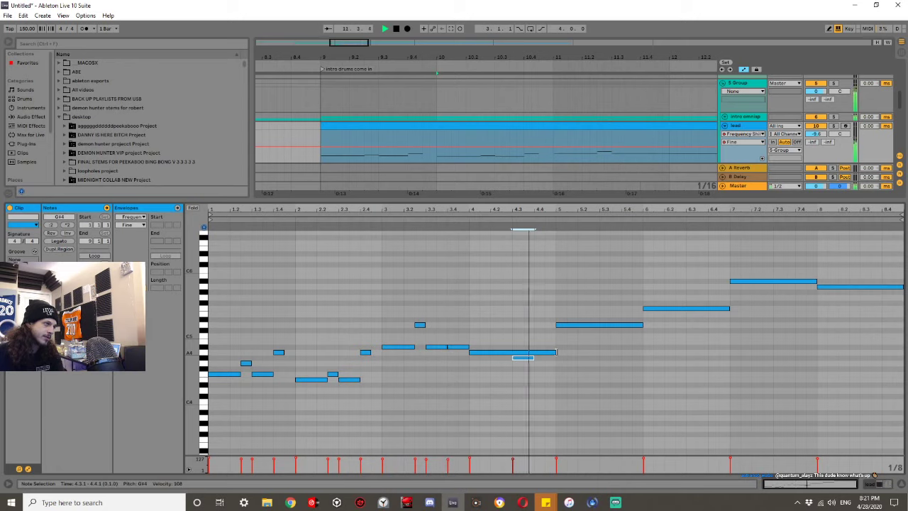
click(487, 351)
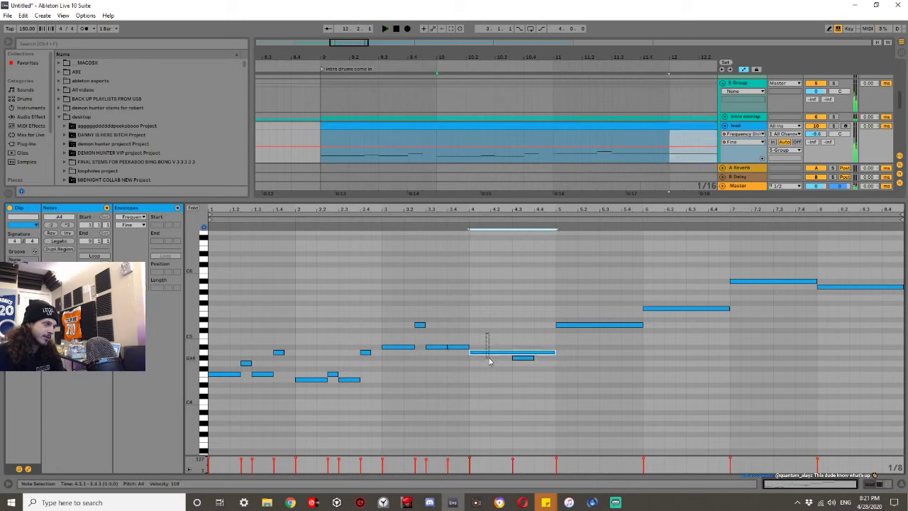
click(522, 359)
drag(522, 359, 516, 363)
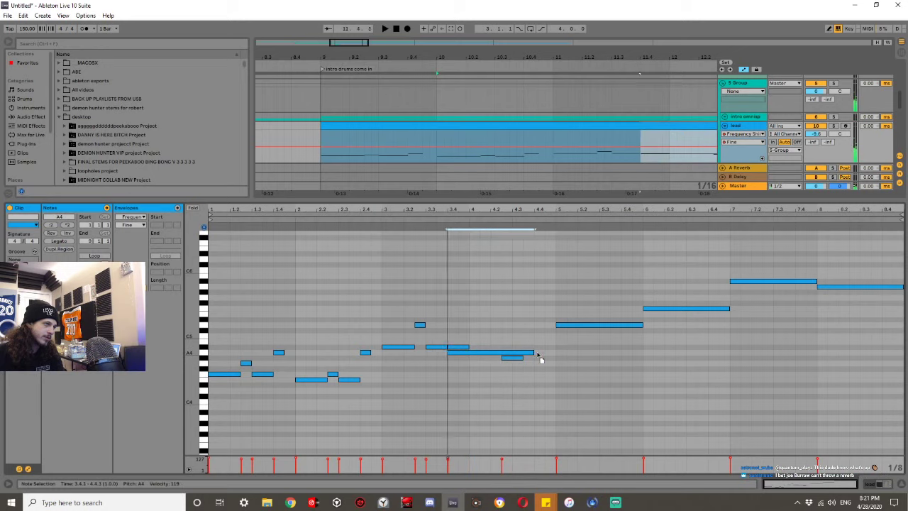
Shorten the bar 4 A4 to two beats, duplicate it from 4.3.1 to 5.1.1, and play the phrase.
click(553, 352)
drag(554, 352, 515, 353)
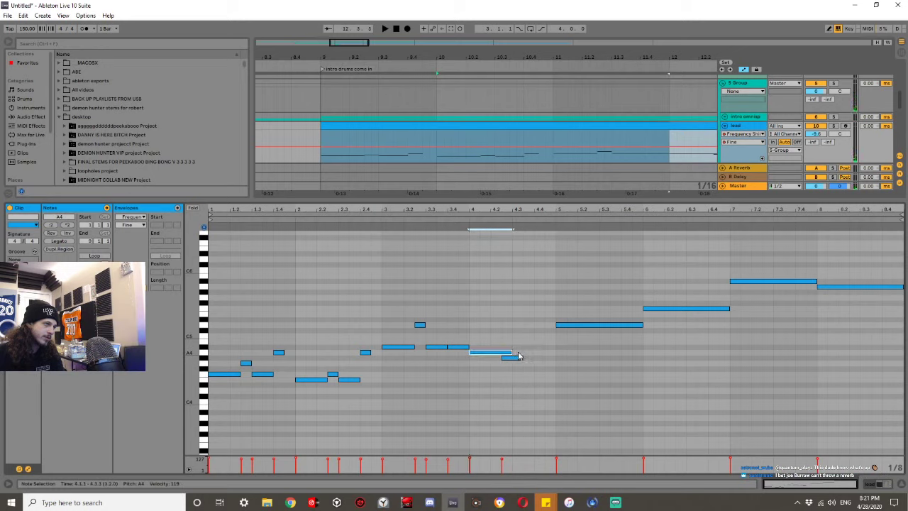
key(ctrl+d)
key(space)
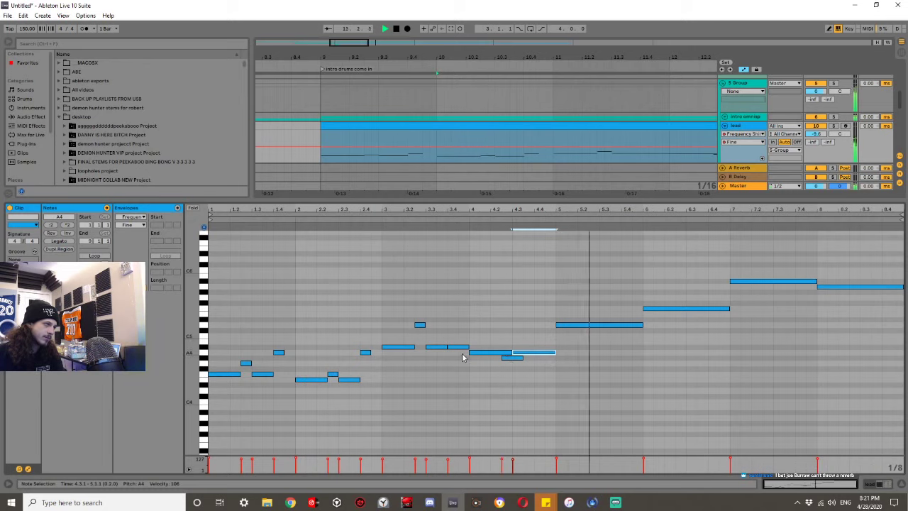
Switch the grid to 1/8 triplets and shift the short G4 and A4 in bar 1 and the short F4 in bar 2 later.
key(ctrl+3)
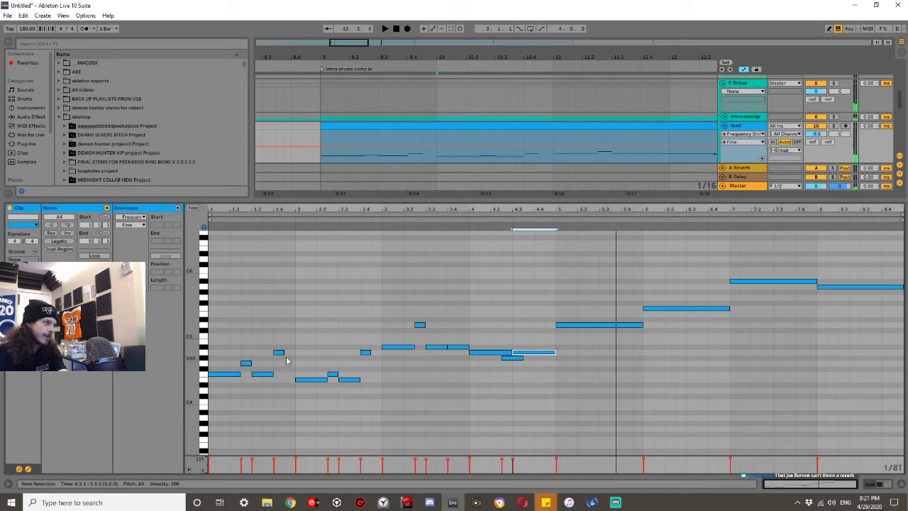
click(246, 365)
key(Right)
drag(282, 343, 277, 362)
key(Right)
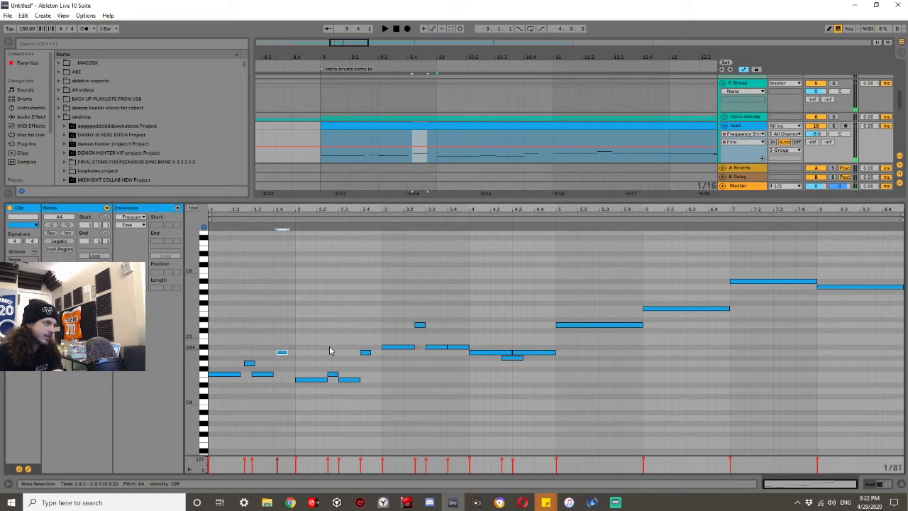
click(332, 375)
click(287, 352)
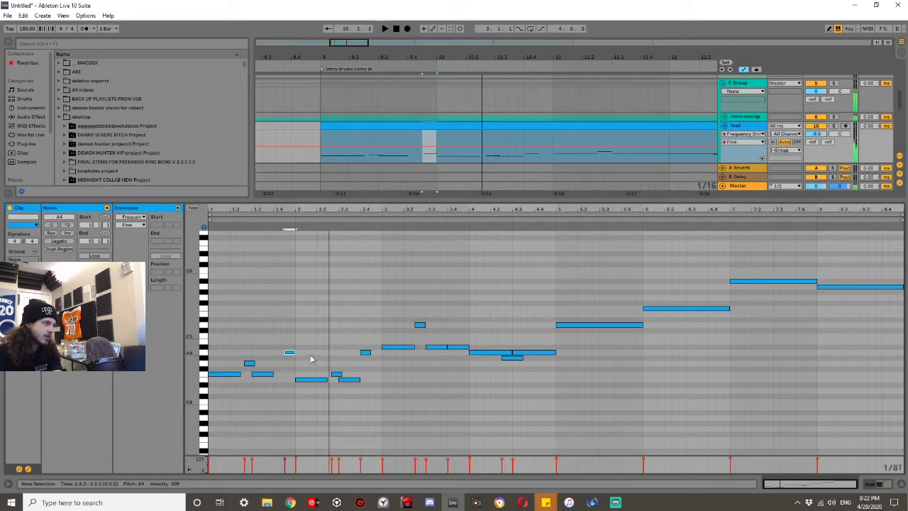
Play the lead from bar 9, move the bar 1 A4 back to 1.4.1, and replay the phrase.
drag(246, 342, 209, 344)
key(space)
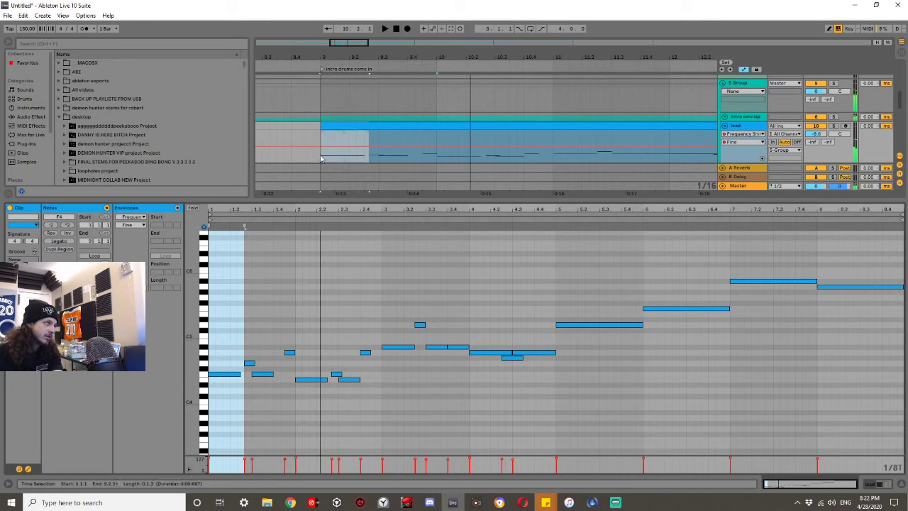
click(330, 127)
key(space)
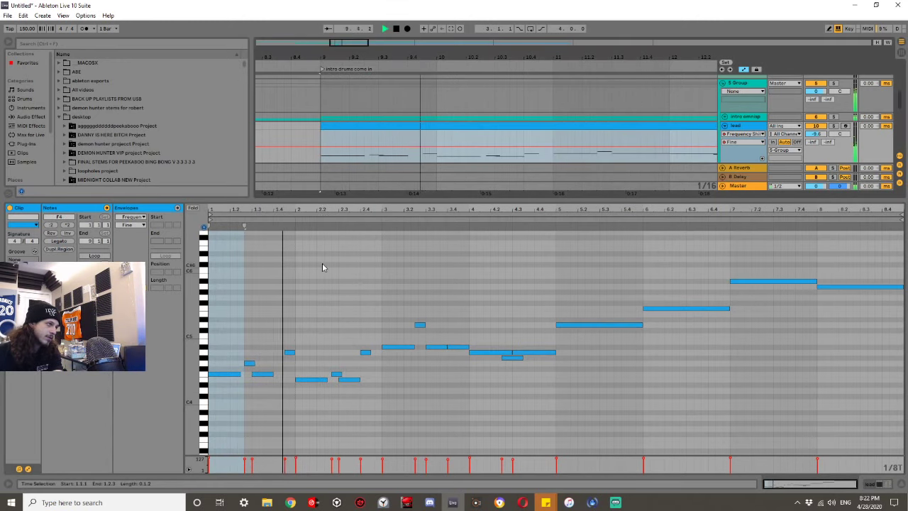
key(space)
click(289, 353)
key(space)
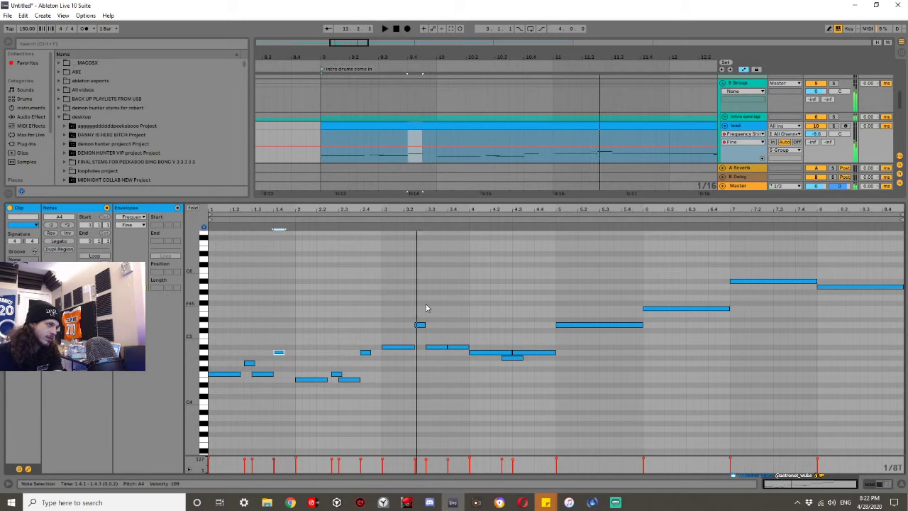
Shift the short D5 in bar 3 and the G#4 in bar 4 later onto the triplet grid, and play the phrase.
key(space)
click(419, 324)
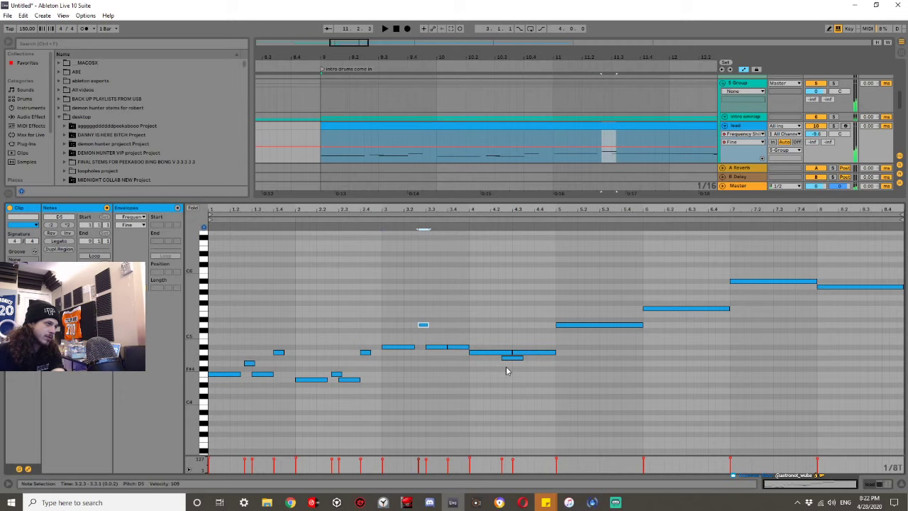
click(511, 358)
key(space)
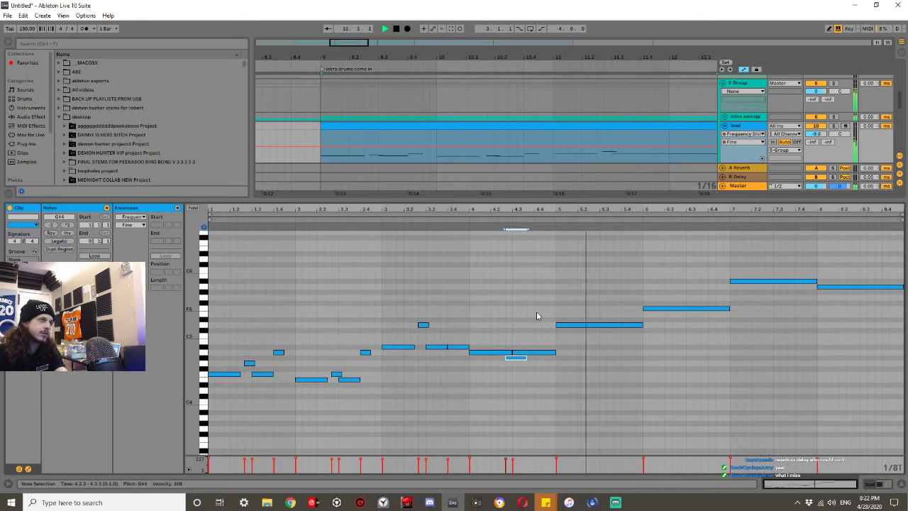
click(548, 326)
key(space)
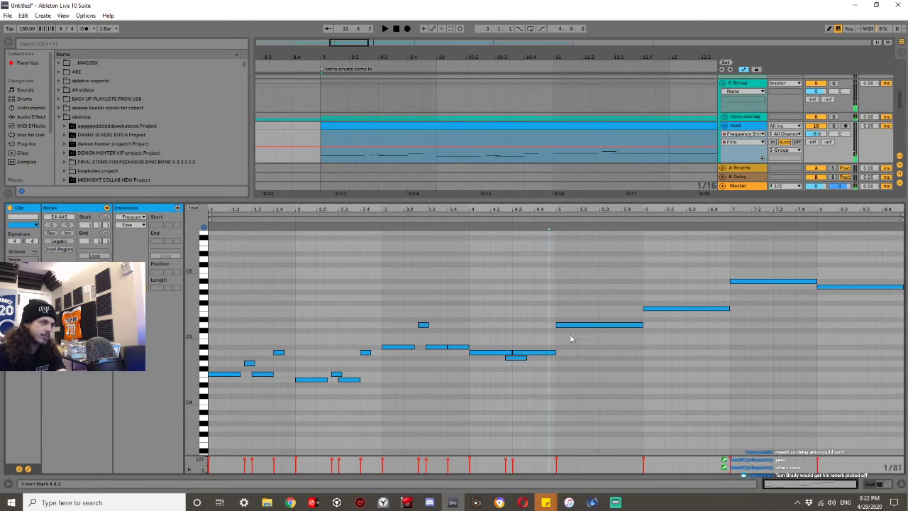
Duplicate the notes of bars 1 to 4 into bars 5 to 8 and transpose the copies up an octave.
drag(570, 339, 904, 274)
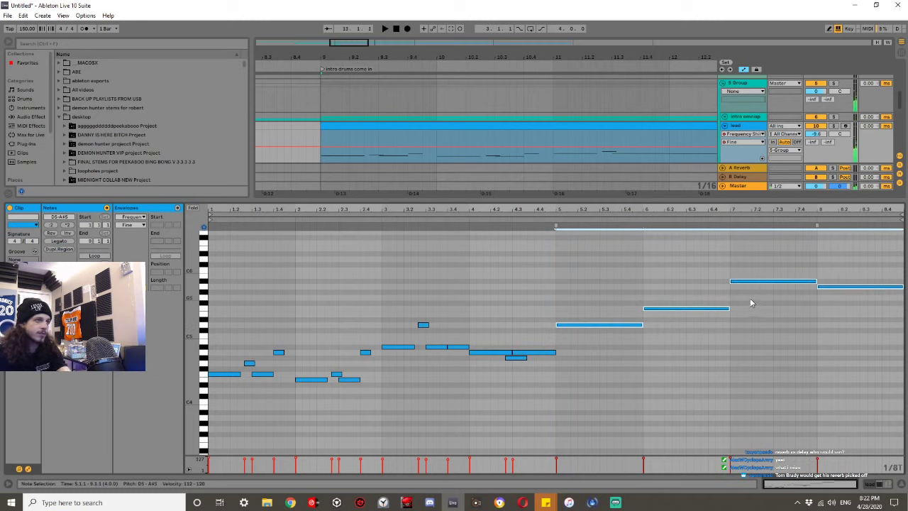
drag(555, 388, 173, 316)
key(ctrl+d)
key(shift+Up)
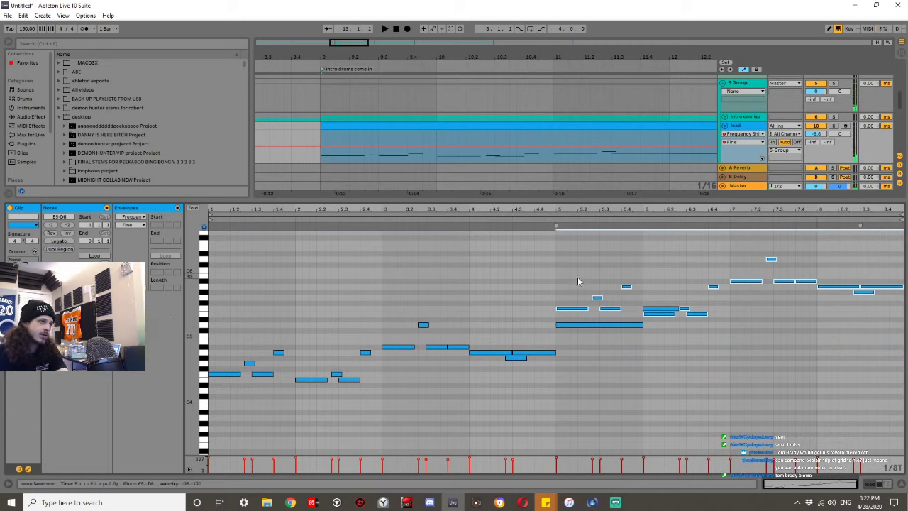
Lower the first three copied notes in bar 5 by three semitones, remove the leftover long F5 in bar 6, and play the result.
drag(583, 276, 614, 315)
key(Down)
key(Down)
key(Down)
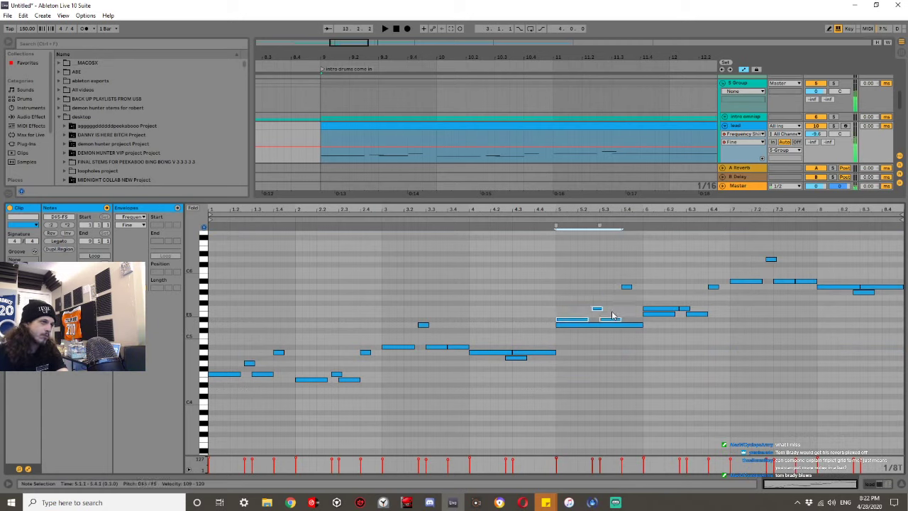
key(space)
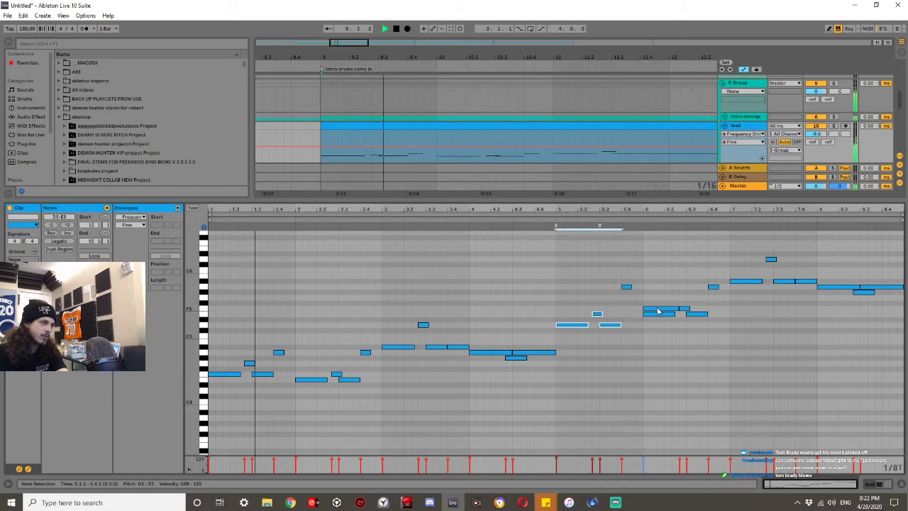
click(644, 305)
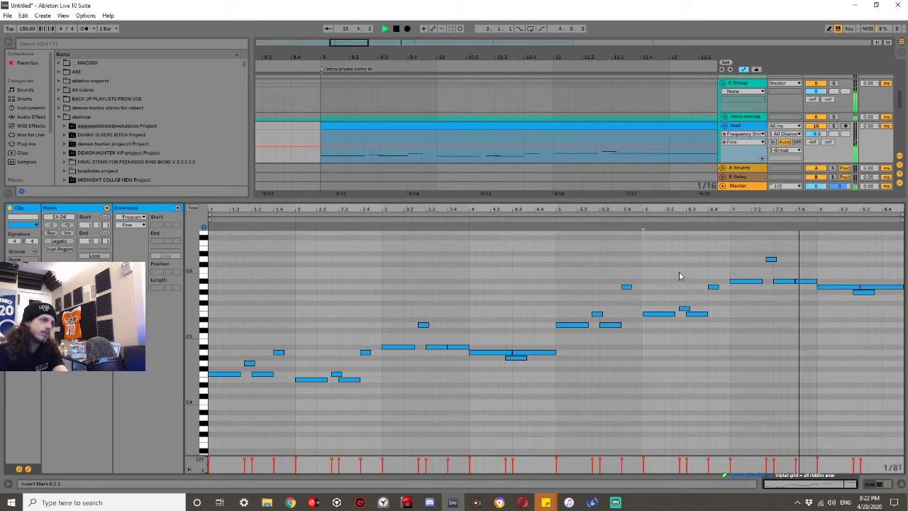
Unfold the intro Omnisphere group and transpose all notes of track 9's clip at bars 17 to 25 down an octave.
key(ctrl+alt+l)
scroll(591, 241, down, 4)
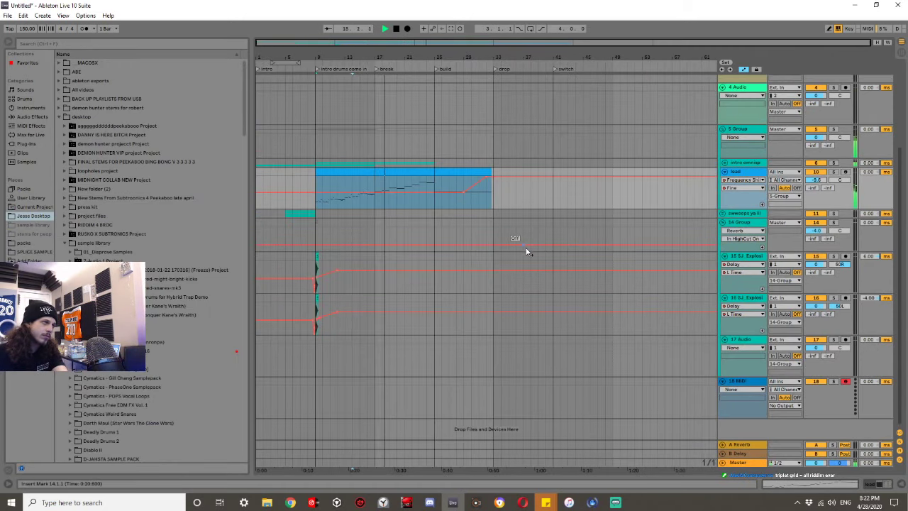
scroll(527, 256, up, 3)
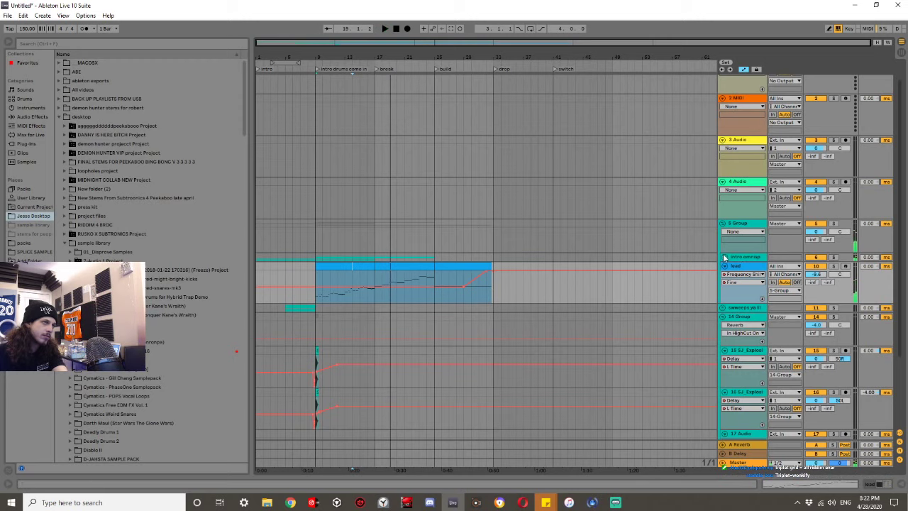
click(724, 257)
scroll(415, 264, down, 4)
drag(387, 227, 392, 249)
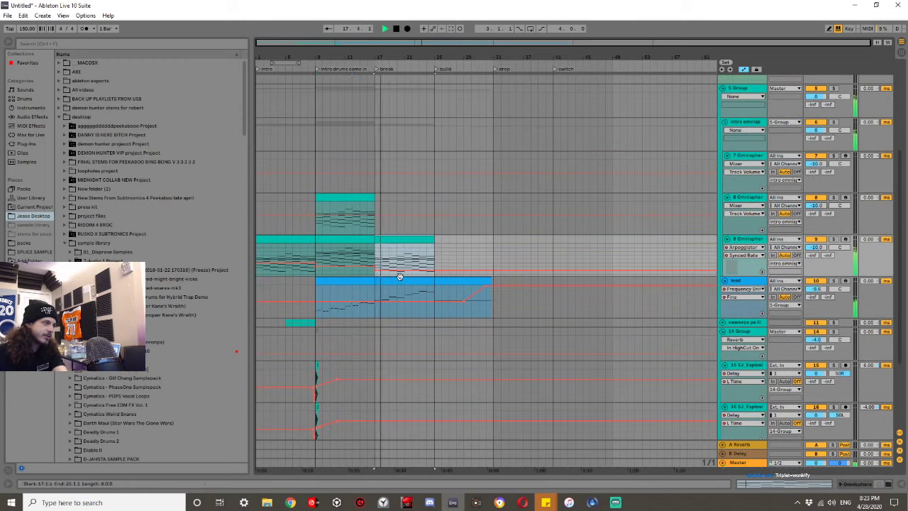
double_click(399, 238)
key(ctrl+a)
key(shift+Down)
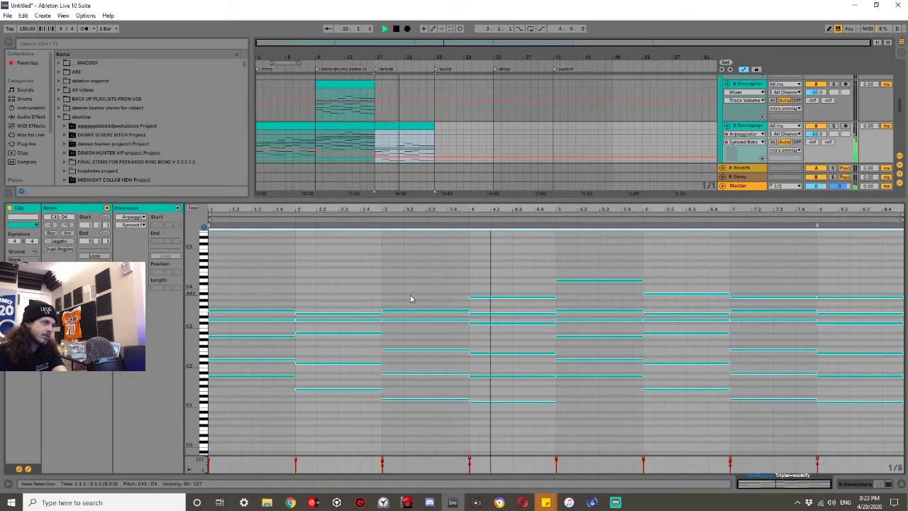
key(ctrl+alt+l)
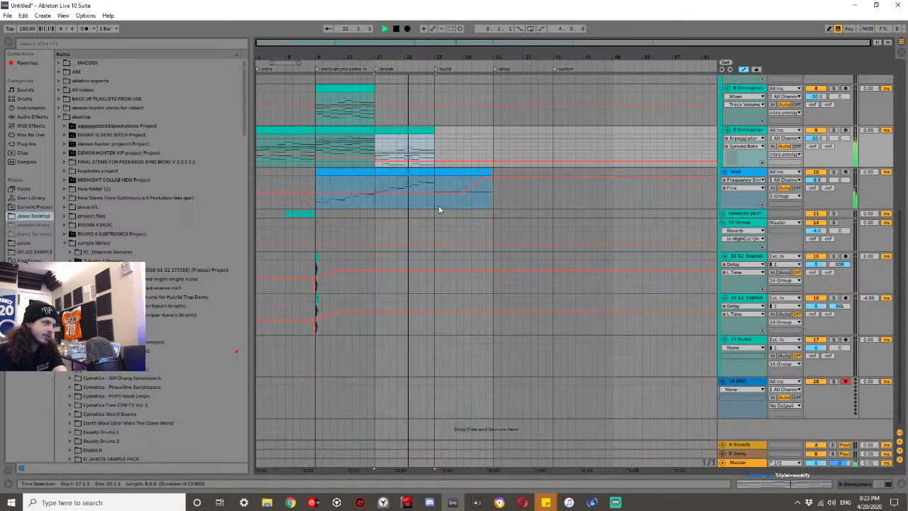
Stop playback, solo the lead track and show its device chain.
scroll(377, 264, up, 3)
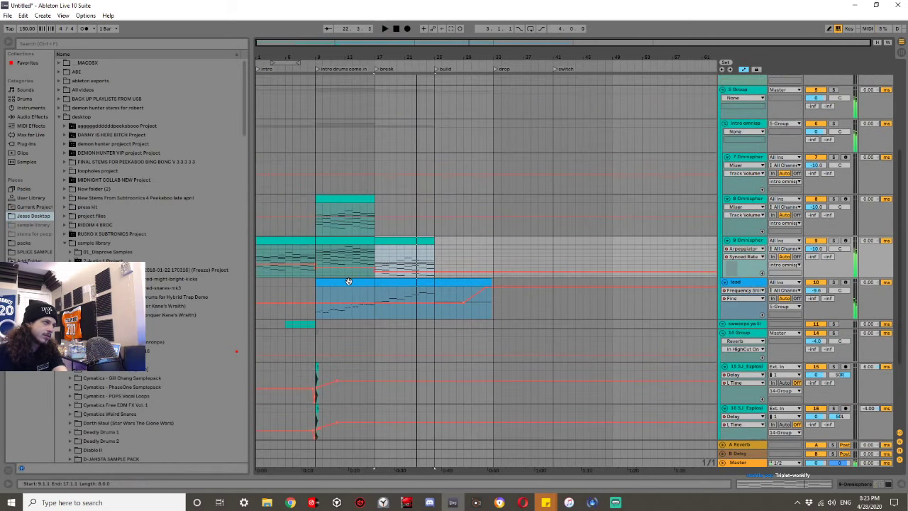
click(349, 280)
key(space)
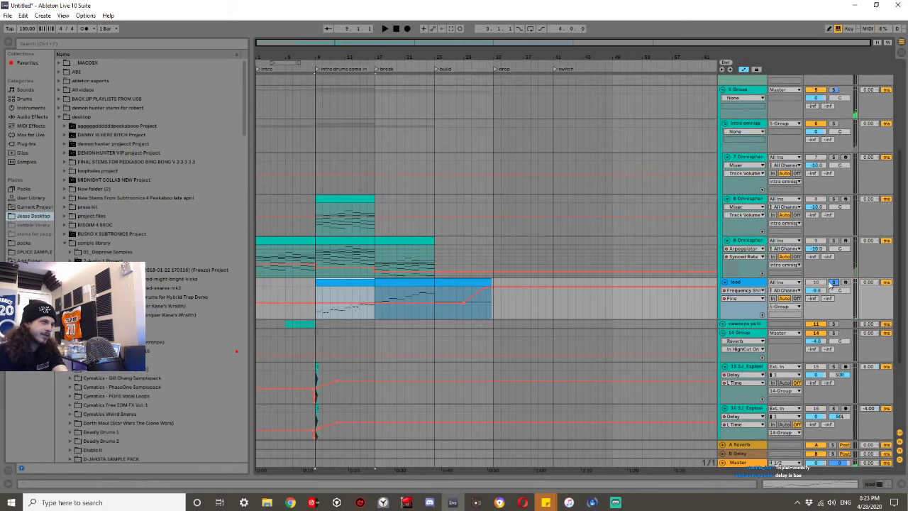
key(ctrl+alt+l)
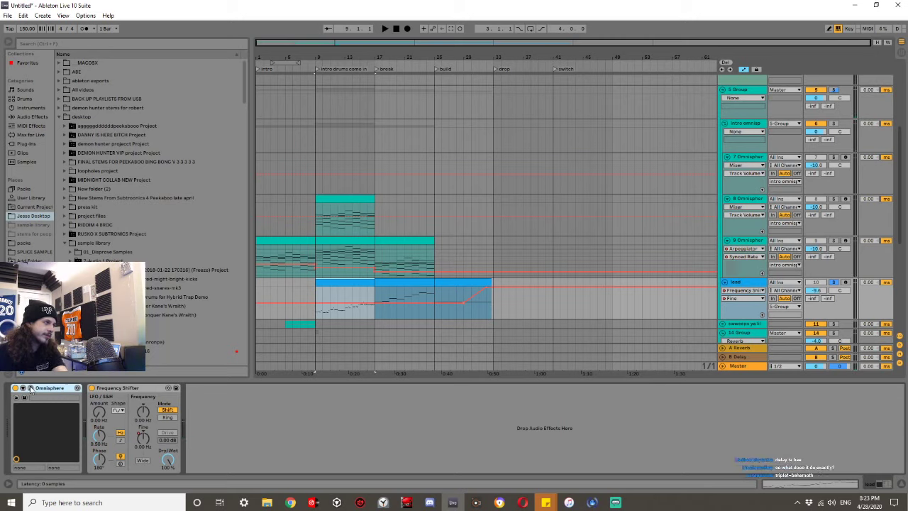
Consolidate the lead clips across bars 9 to 25, transpose all their notes down an octave, and play from bar 9.
click(346, 283)
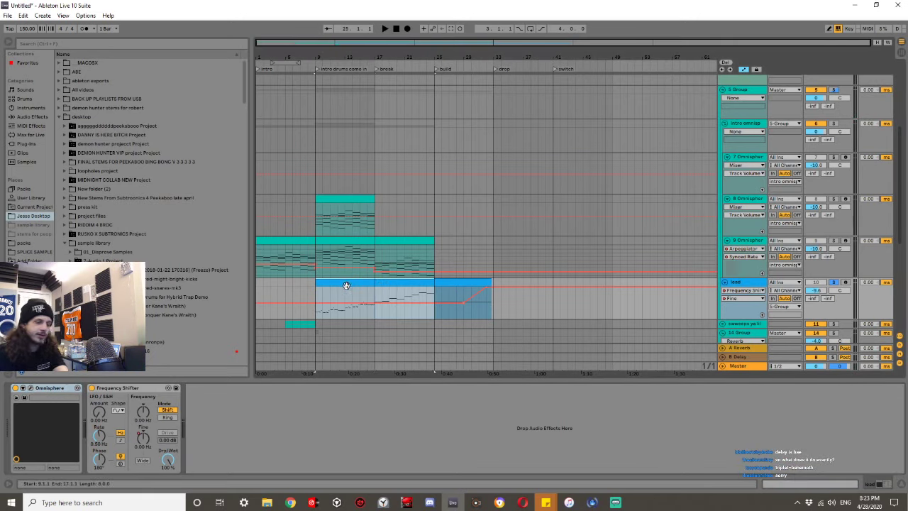
double_click(346, 284)
click(348, 292)
key(ctrl+a)
key(space)
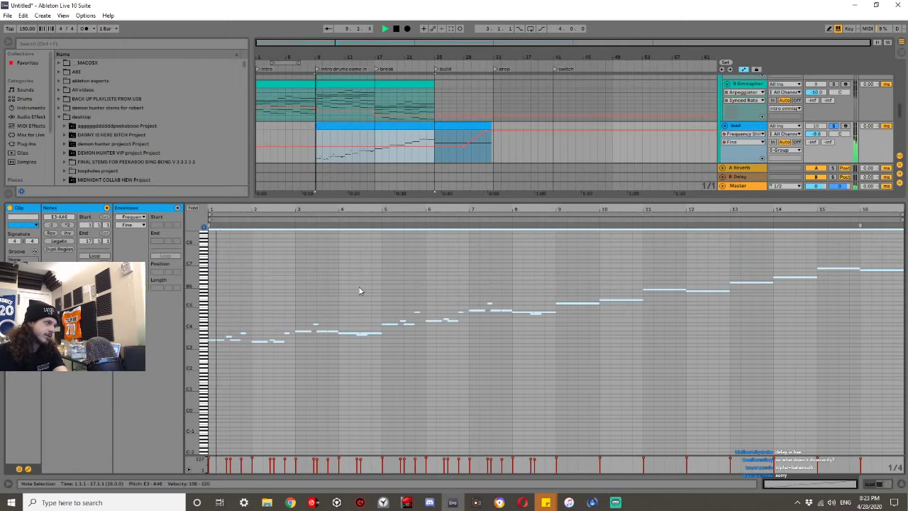
Open the lead track's Omnisphere, load the Squeezer patch and unsolo the lead.
key(shift+Tab)
click(30, 388)
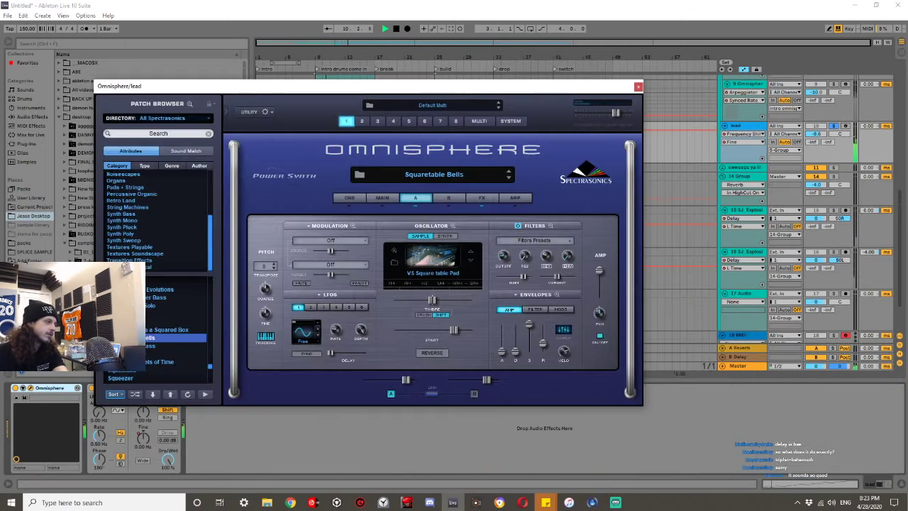
scroll(165, 349, down, 2)
click(165, 352)
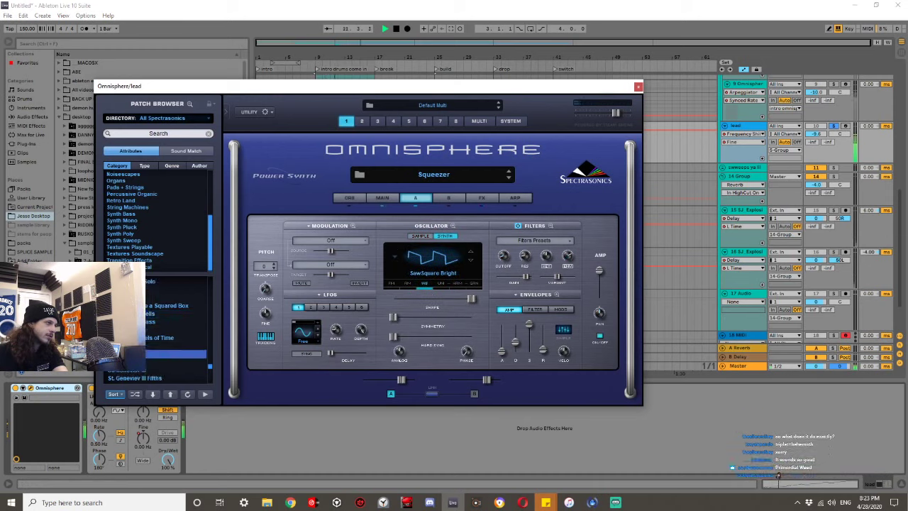
scroll(165, 348, down, 2)
click(835, 128)
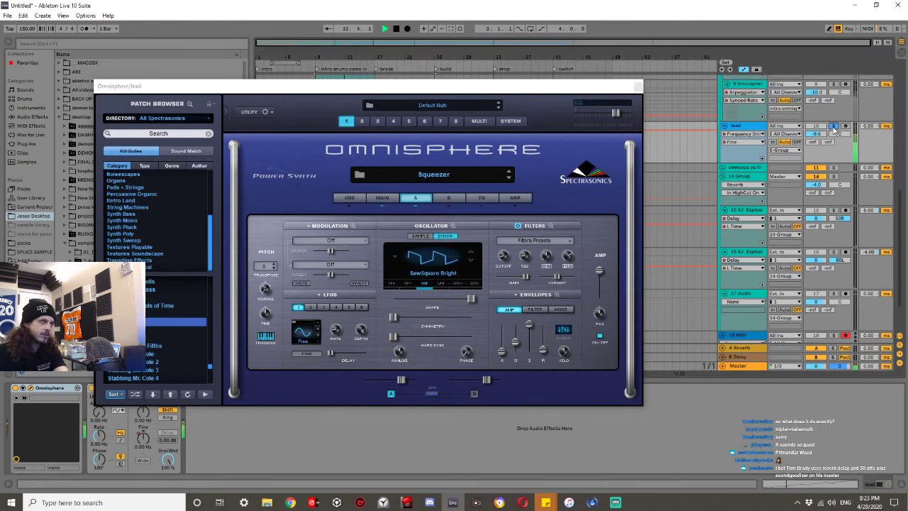
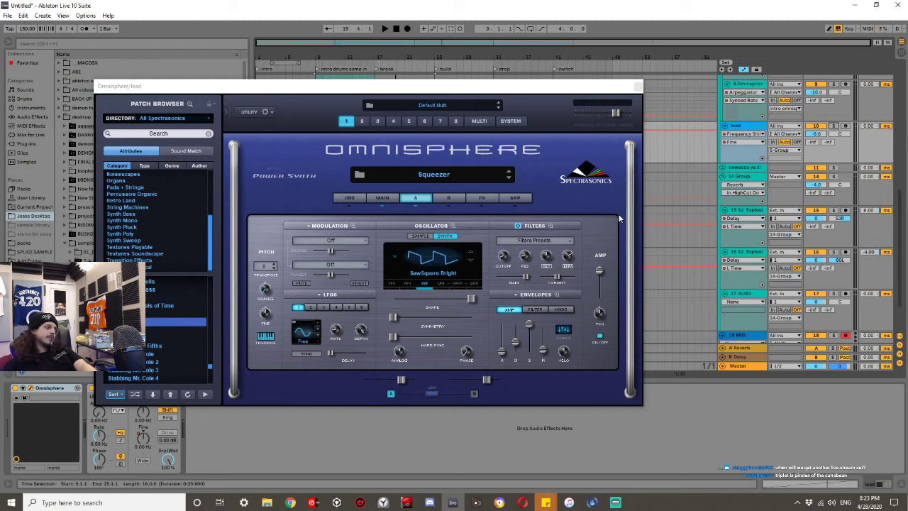
Audition the St. Geneviev III Fifths and Stabbing Mr. Cole 5 patches on the lead with the full mix.
click(148, 345)
key(space)
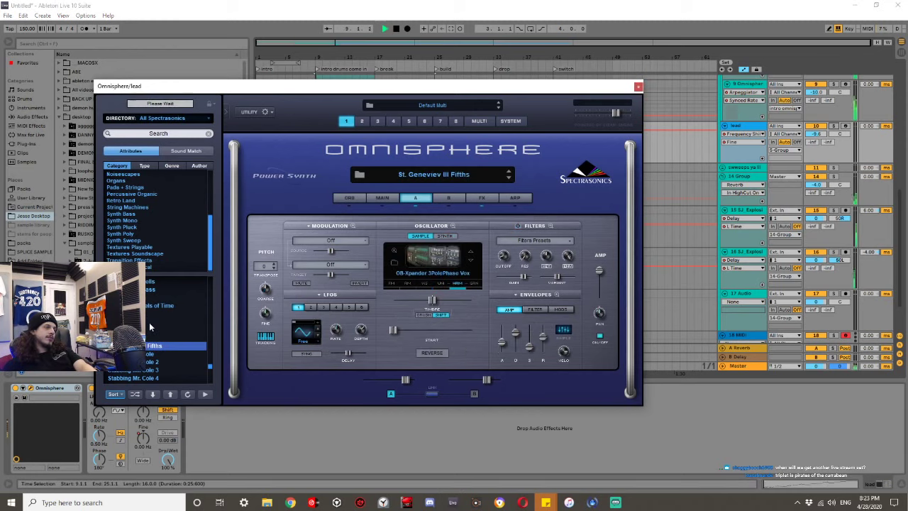
scroll(149, 322, down, 3)
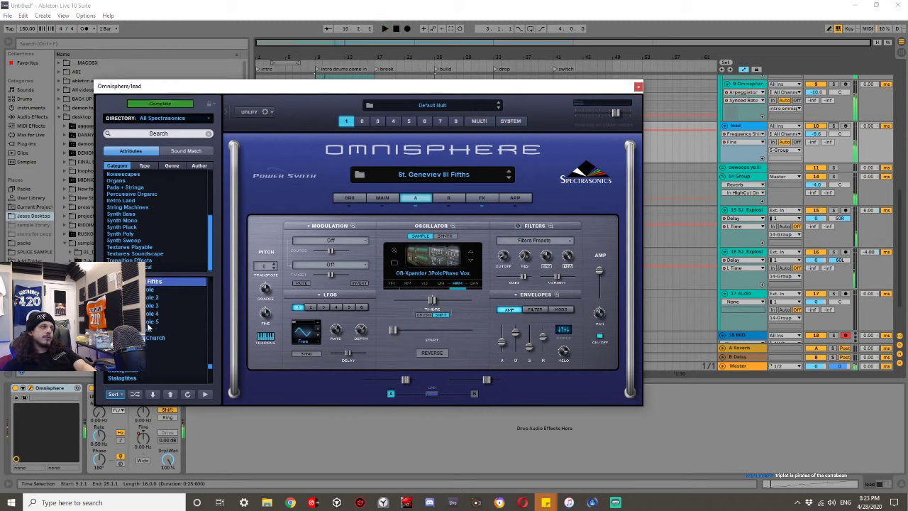
click(168, 321)
key(space)
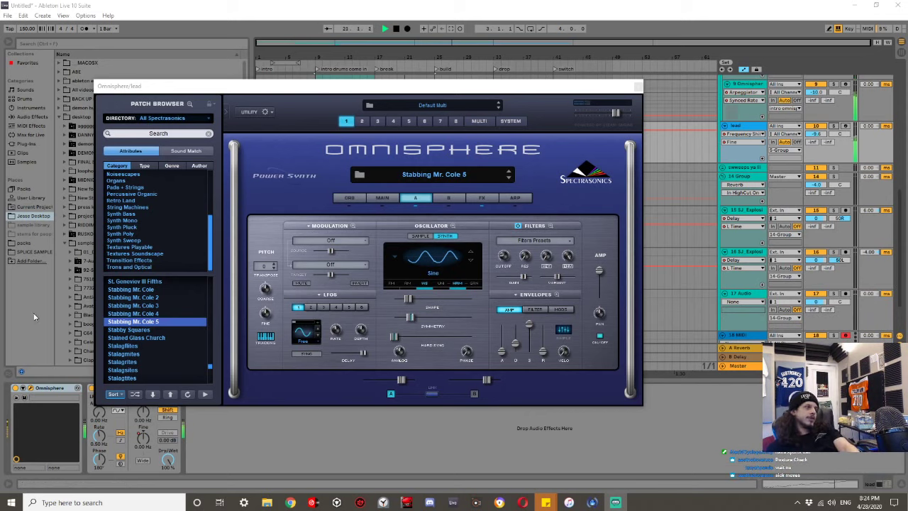
Audition the Stabby Squares, Stained Glass Church and Stalagflites patches on the lead from bar 9.
click(127, 330)
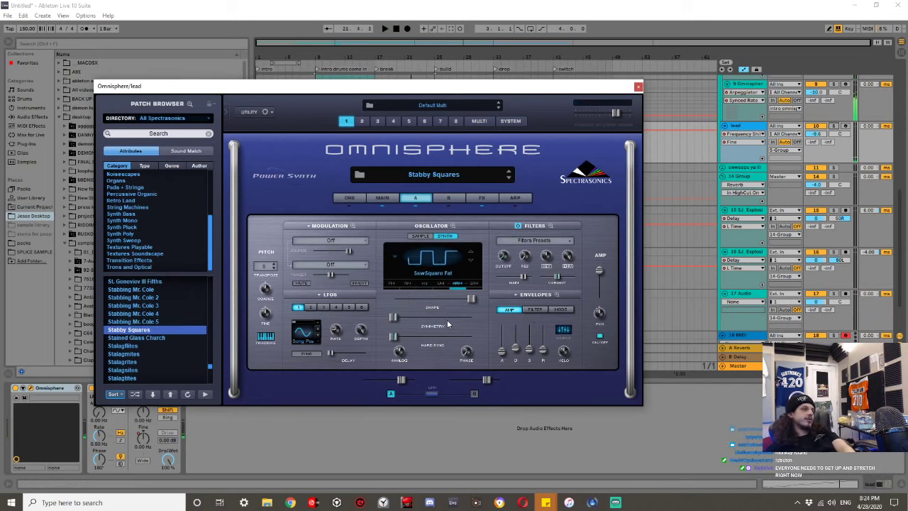
click(120, 339)
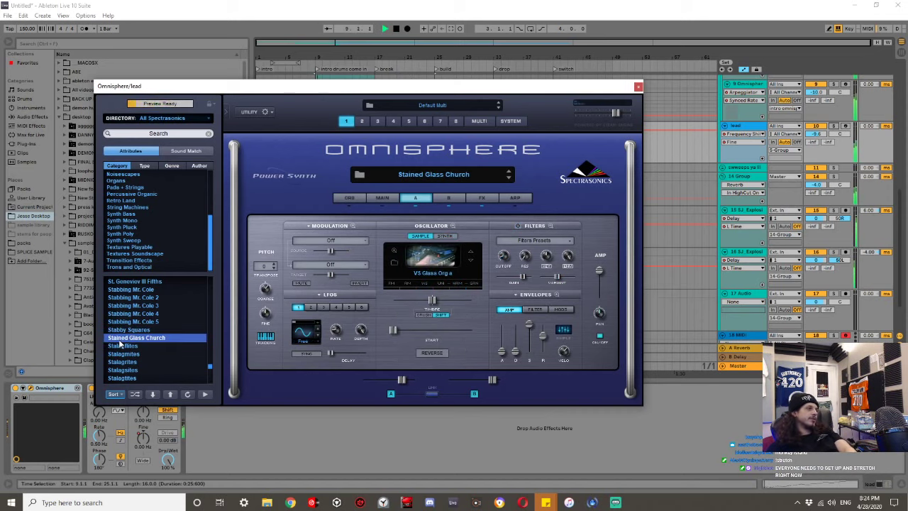
click(122, 346)
key(space)
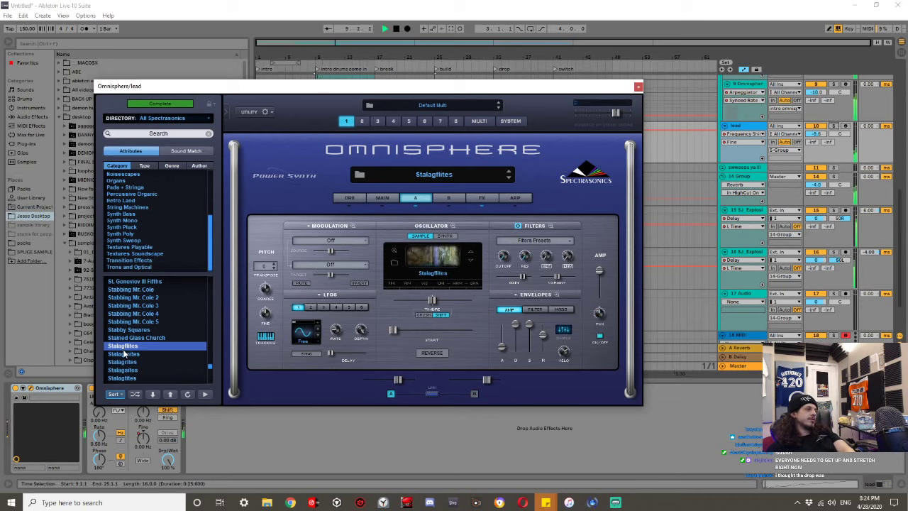
Solo the lead track and audition the Stalagtites patch in Omnisphere.
scroll(775, 264, down, 2)
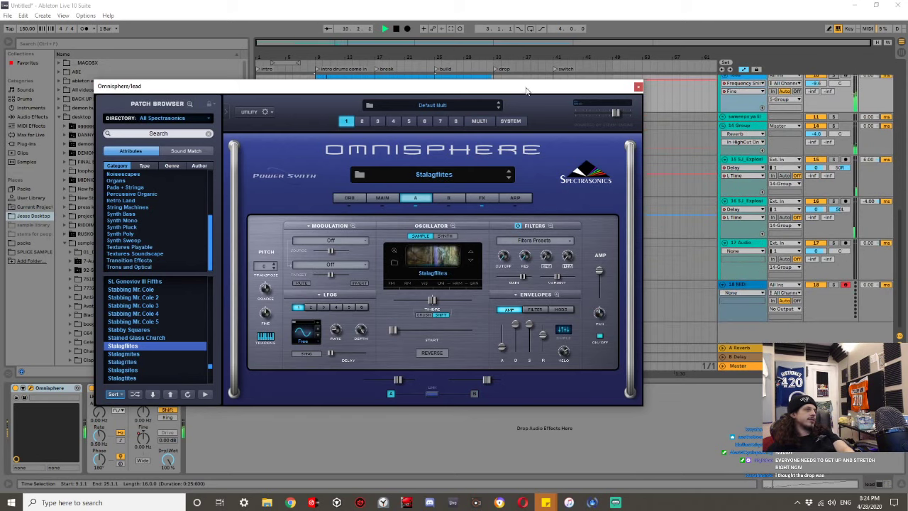
drag(525, 89, 572, 209)
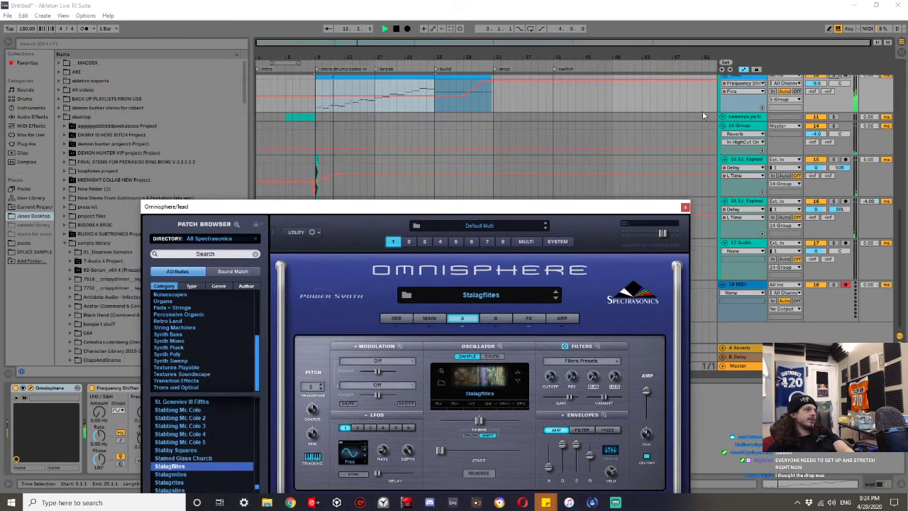
click(837, 83)
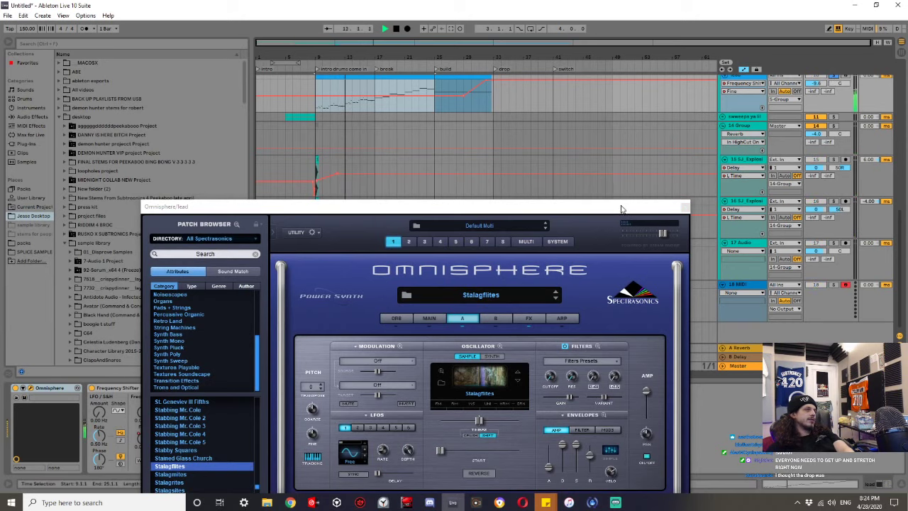
drag(621, 209, 637, 104)
scroll(249, 367, down, 1)
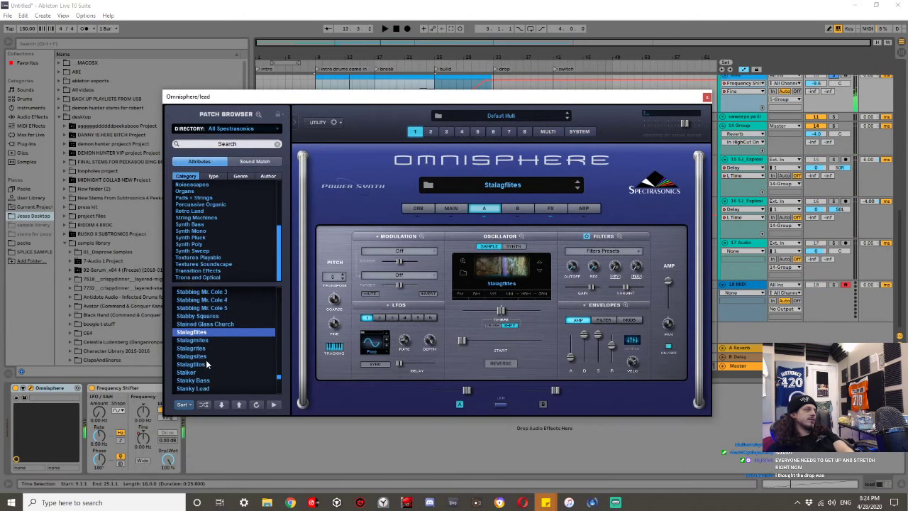
click(207, 363)
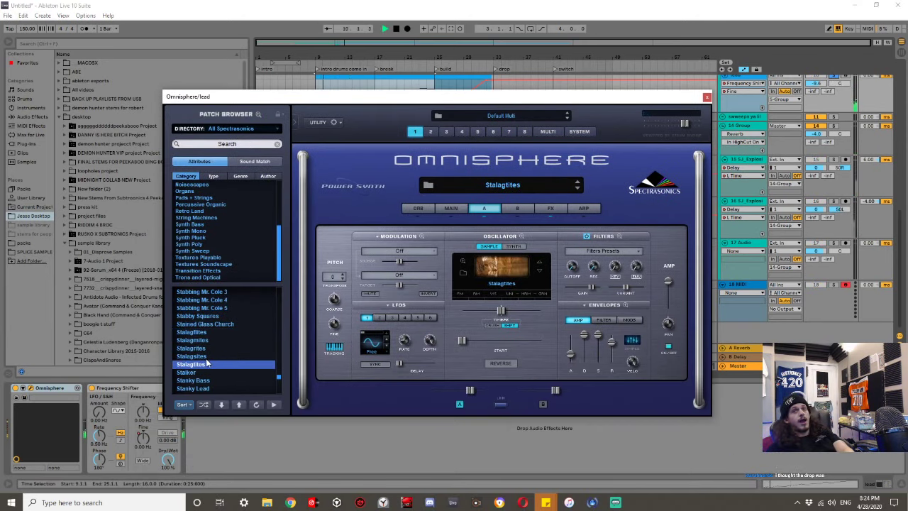
Audition the Stanky Bass, Stapling the Lightbulbs and Star Shower patches on the soloed lead.
scroll(206, 364, down, 1)
click(206, 357)
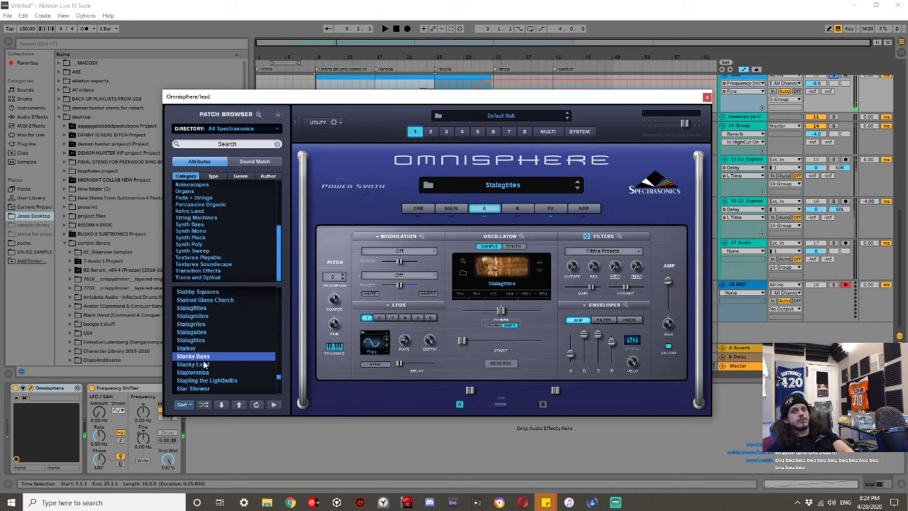
scroll(198, 369, down, 1)
click(193, 373)
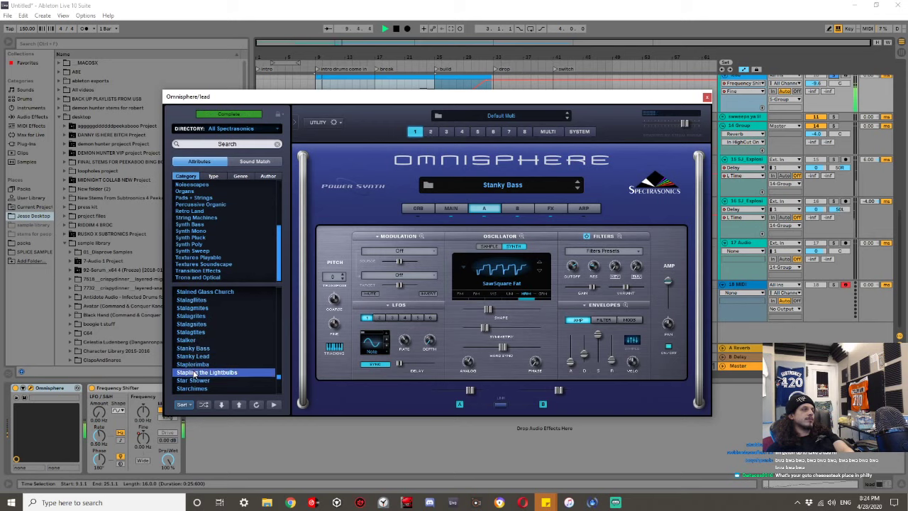
scroll(208, 369, down, 3)
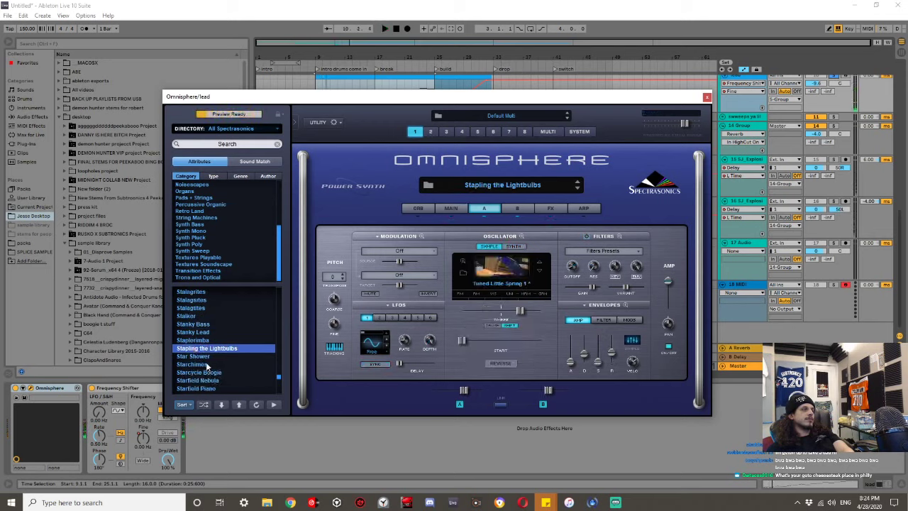
click(207, 359)
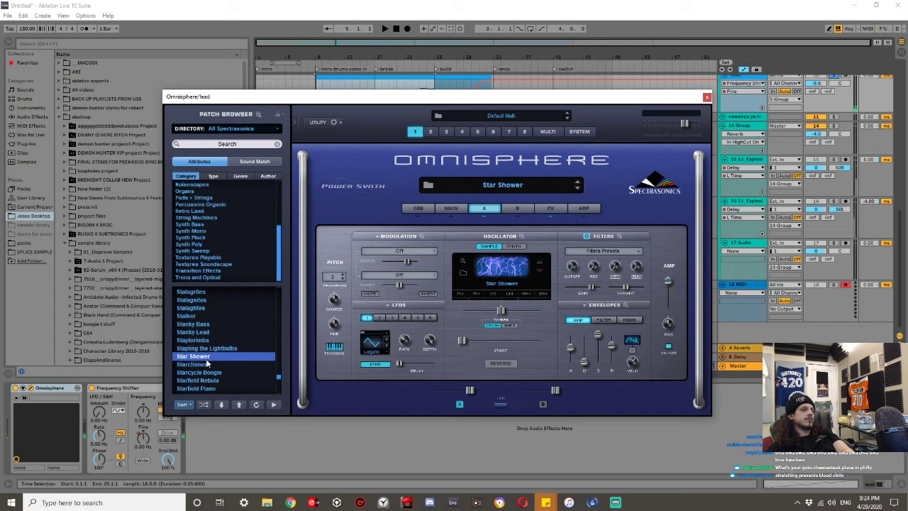
Audition the Starfield Nebula and Static Electricity patches on the lead, checking the orb and main settings of Static Electricity.
scroll(206, 363, down, 4)
click(204, 351)
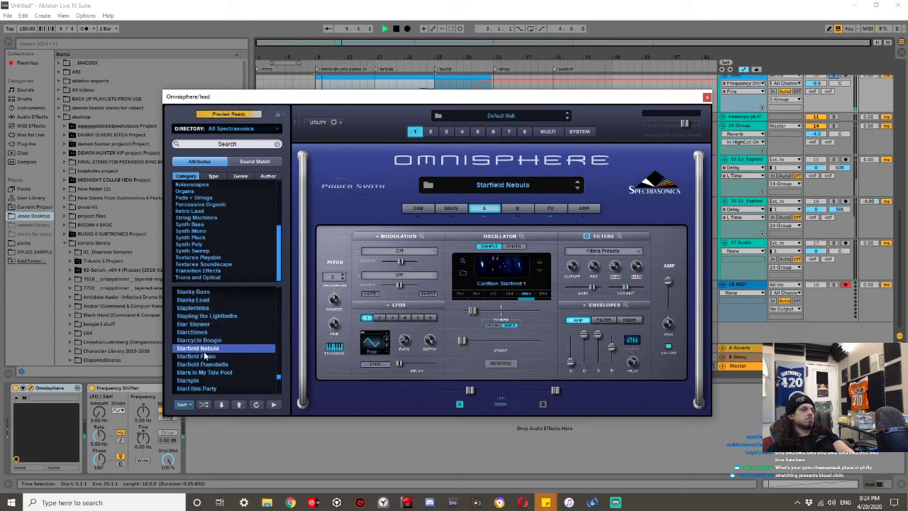
scroll(205, 355, down, 4)
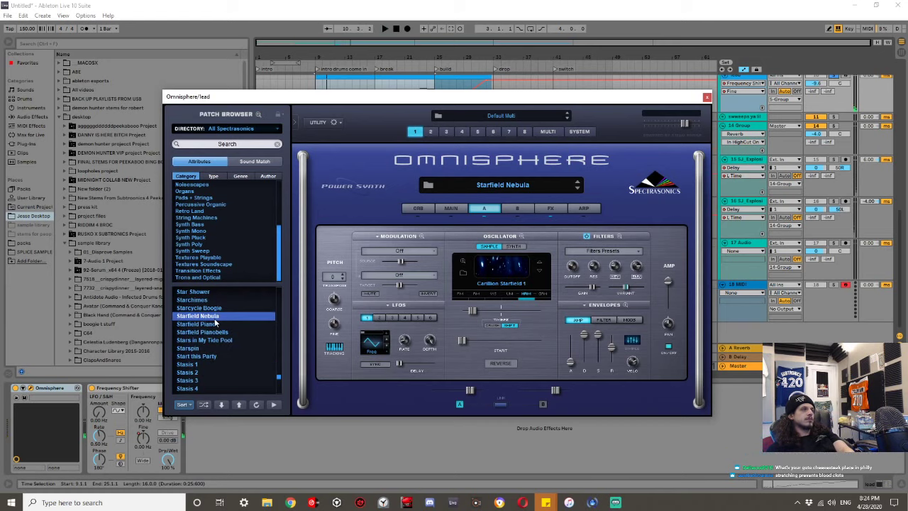
drag(474, 100, 477, 166)
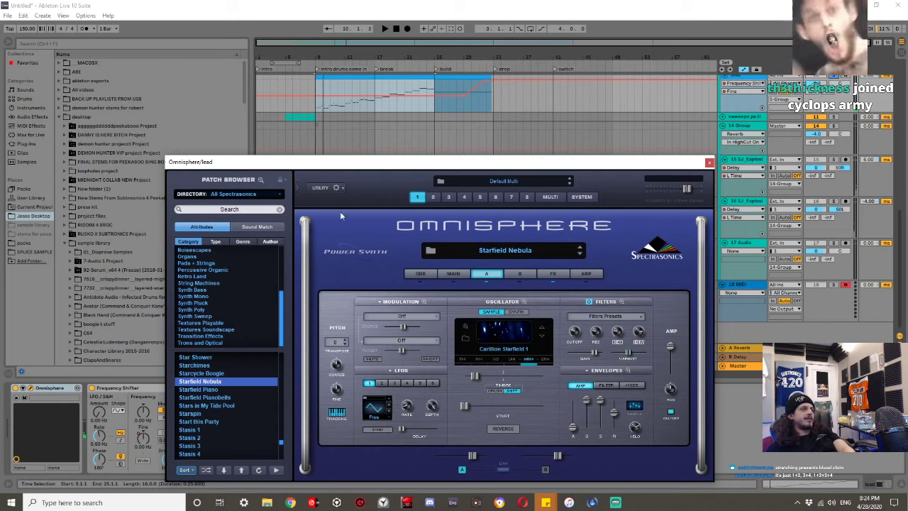
drag(380, 167, 382, 104)
scroll(225, 333, down, 2)
click(224, 341)
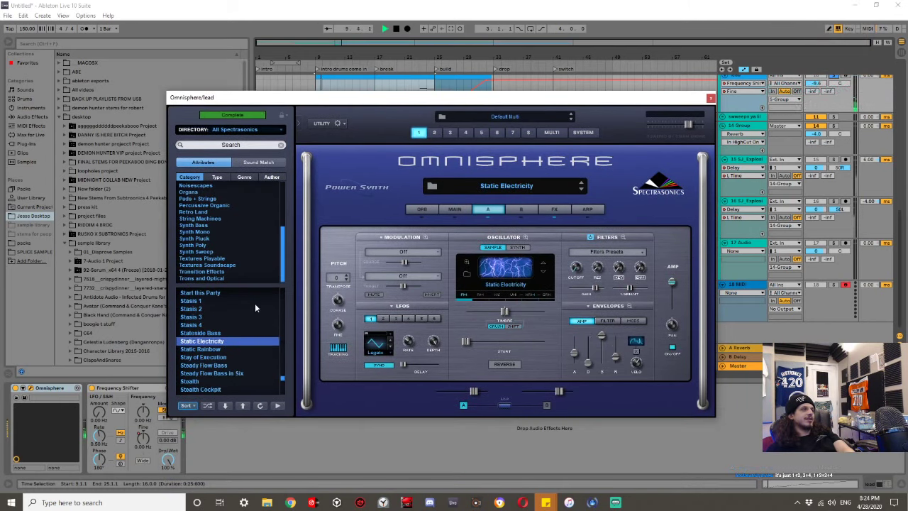
click(421, 209)
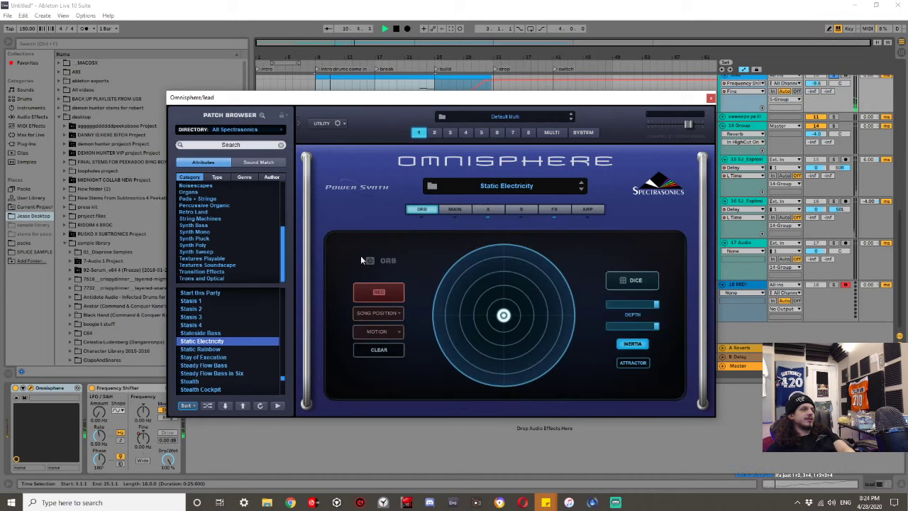
click(453, 209)
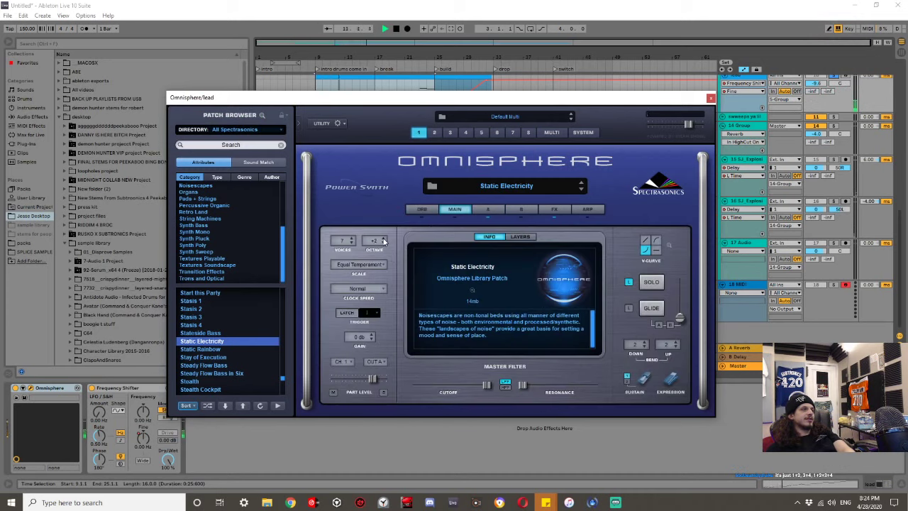
Load the Stay of Execution patch on the lead, play it, and unsolo the track to hear it in the mix.
click(202, 358)
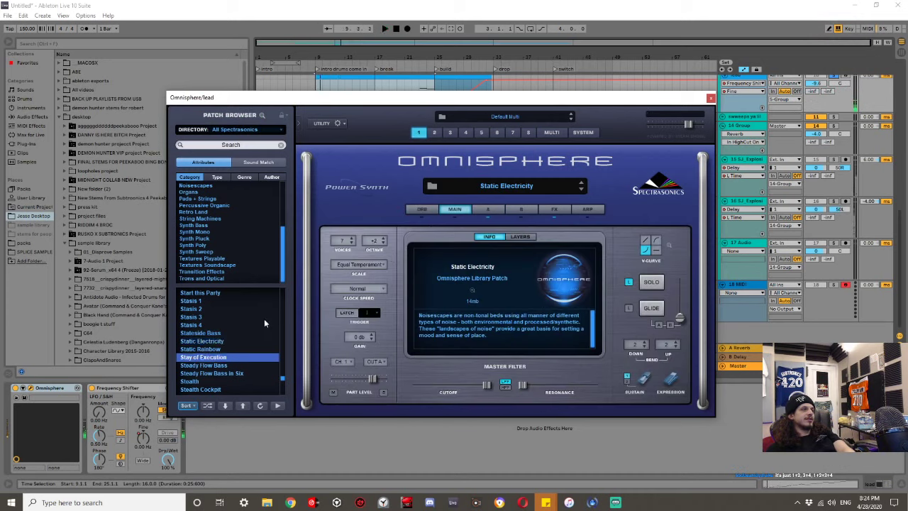
key(space)
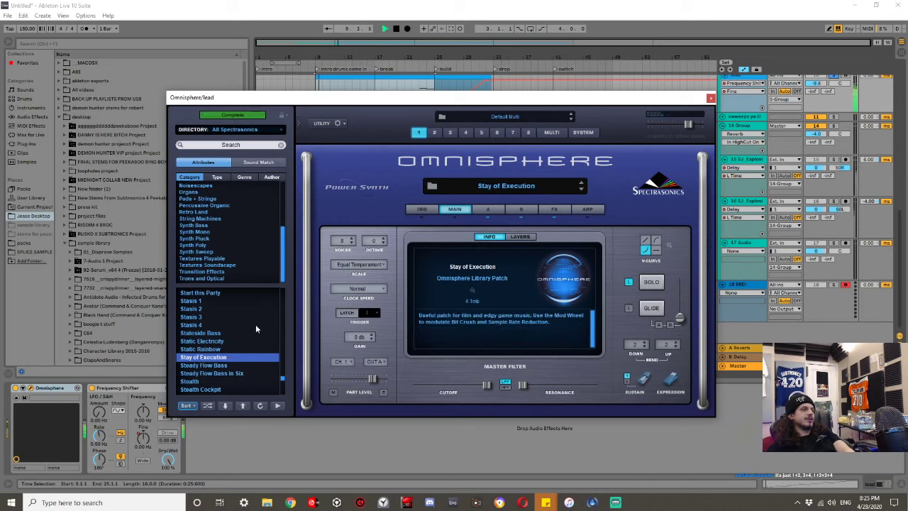
click(830, 82)
click(712, 97)
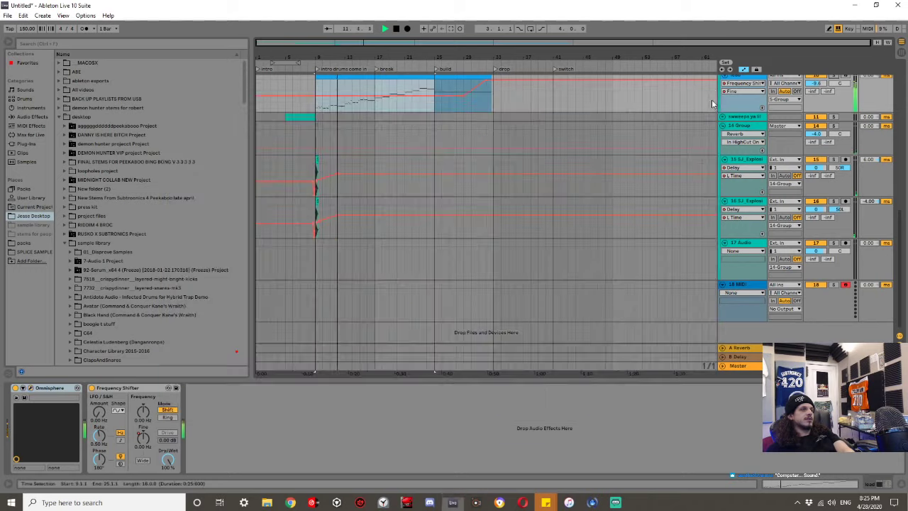
Set the lead track's volume to -10.3 dB and open its clip at bars 9 to 25 for note editing.
scroll(340, 177, up, 4)
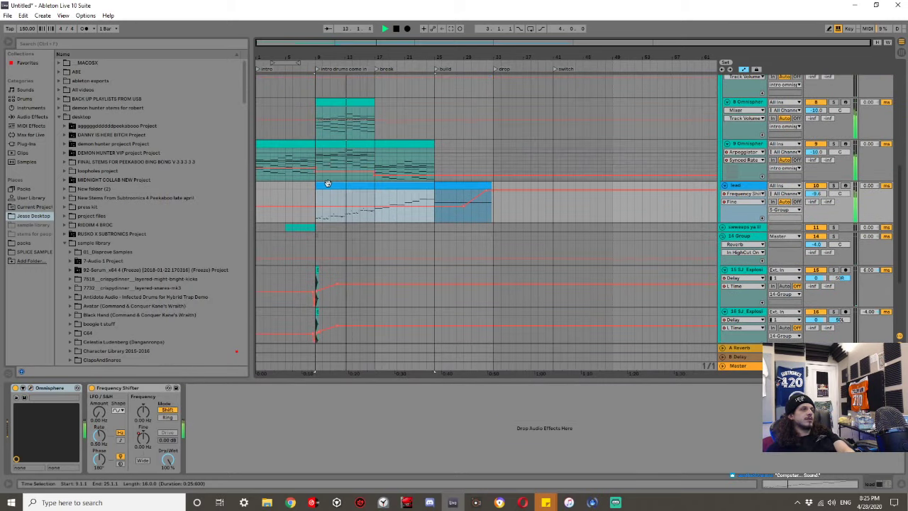
click(819, 193)
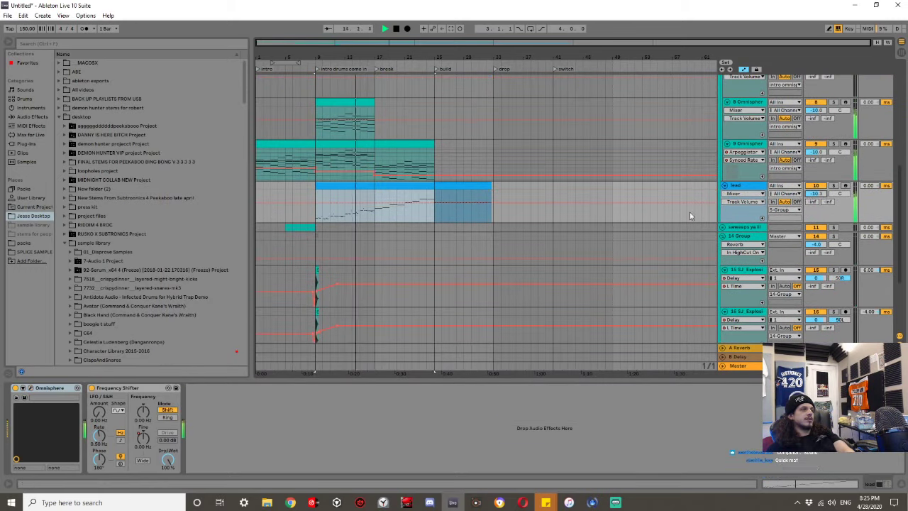
double_click(399, 187)
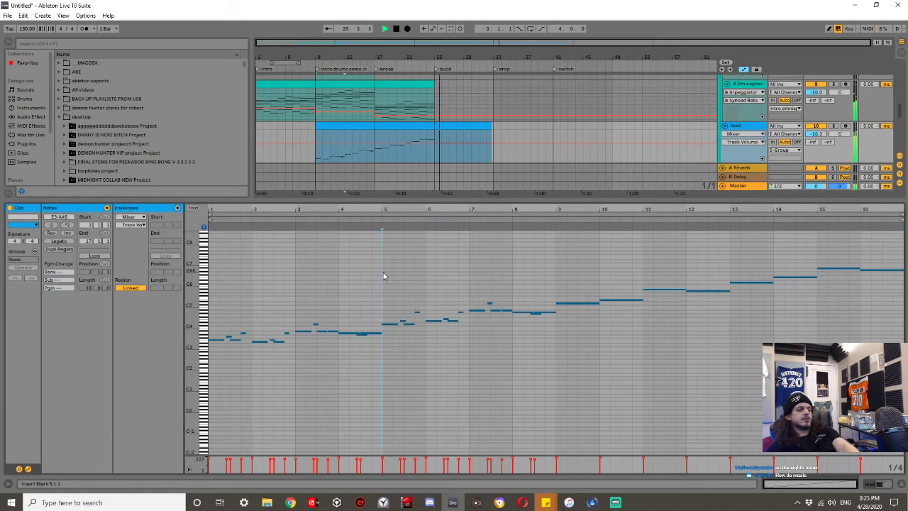
Dismiss the save dialog without saving and play the lead clip from bar 9.
key(ctrl+s)
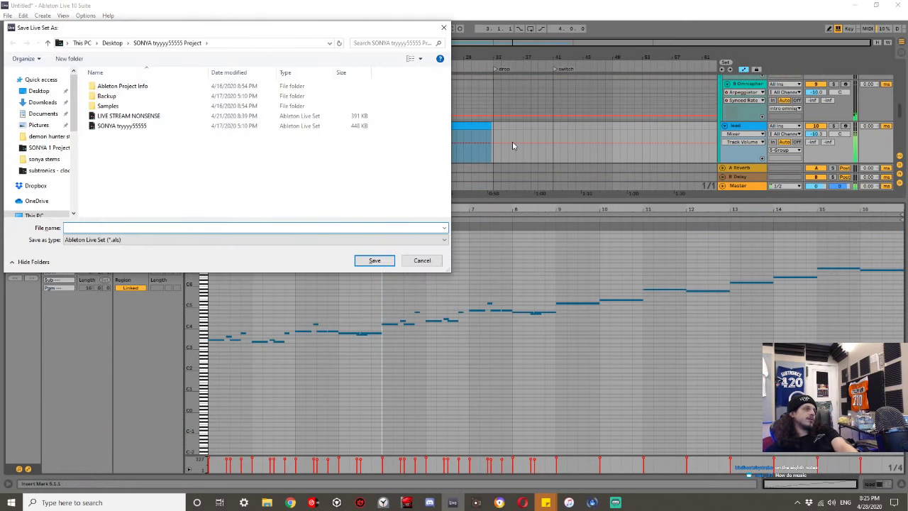
click(412, 261)
click(406, 126)
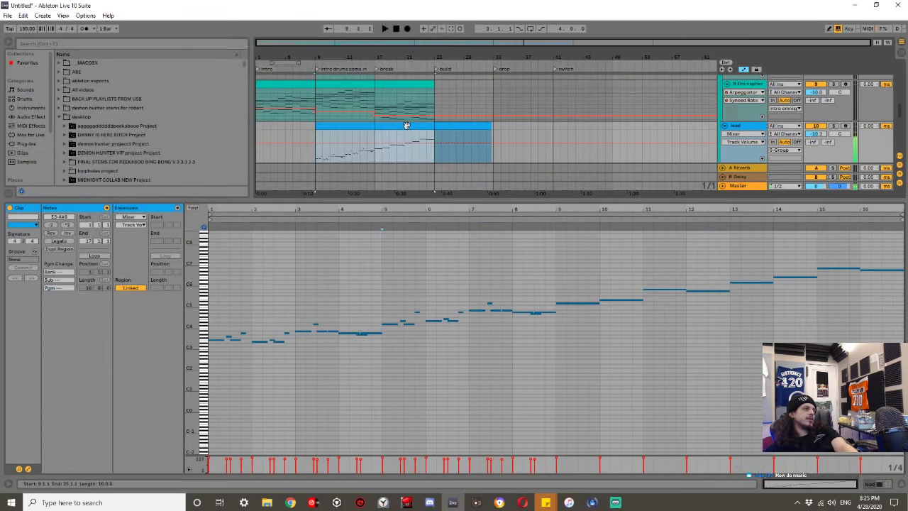
click(386, 278)
key(space)
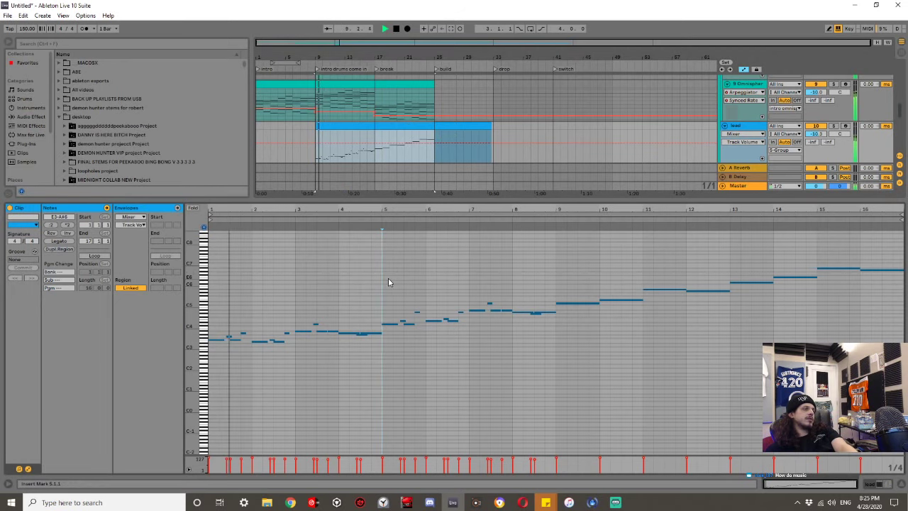
Transpose all lead clip notes from clip bar 5 to the end down one octave and play the clip from its start.
drag(387, 284, 828, 354)
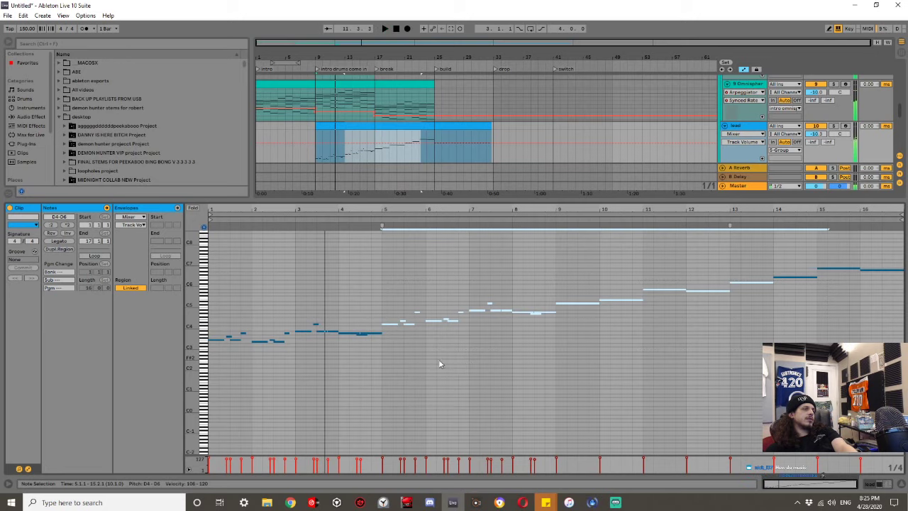
drag(383, 366, 903, 239)
key(shift+Down)
key(space)
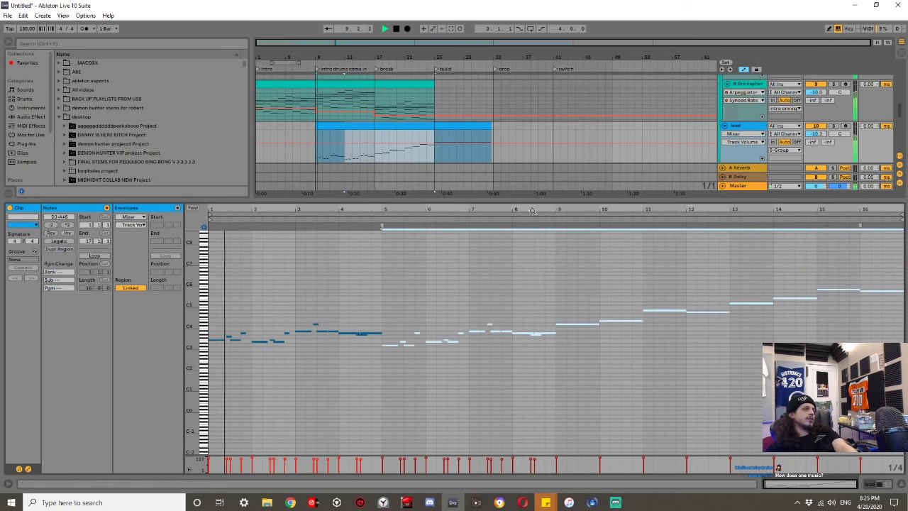
key(ctrl+alt+l)
scroll(407, 262, up, 2)
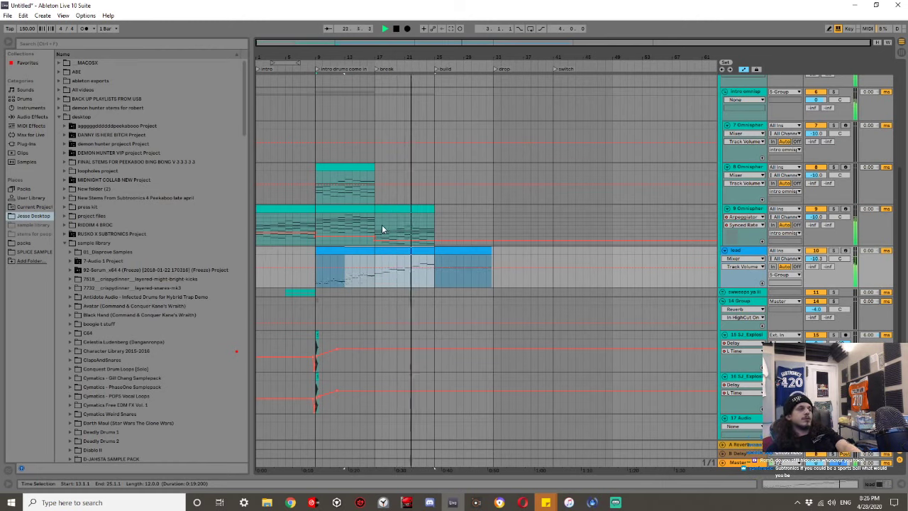
Move the 16-bar lead clip to start at bar 1 and play it from there.
key(space)
click(348, 251)
drag(350, 251, 288, 248)
key(space)
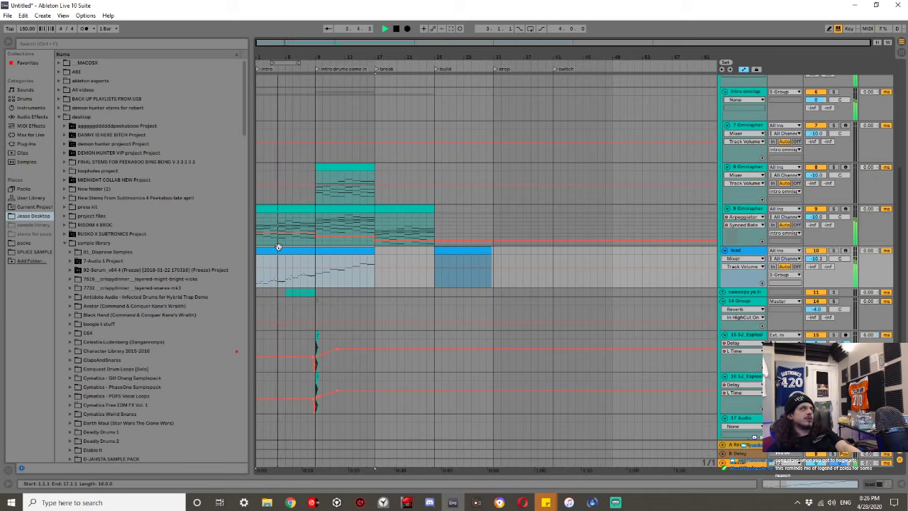
Duplicate bars 1 to 9 of the lead track over bars 9 to 17.
click(314, 259)
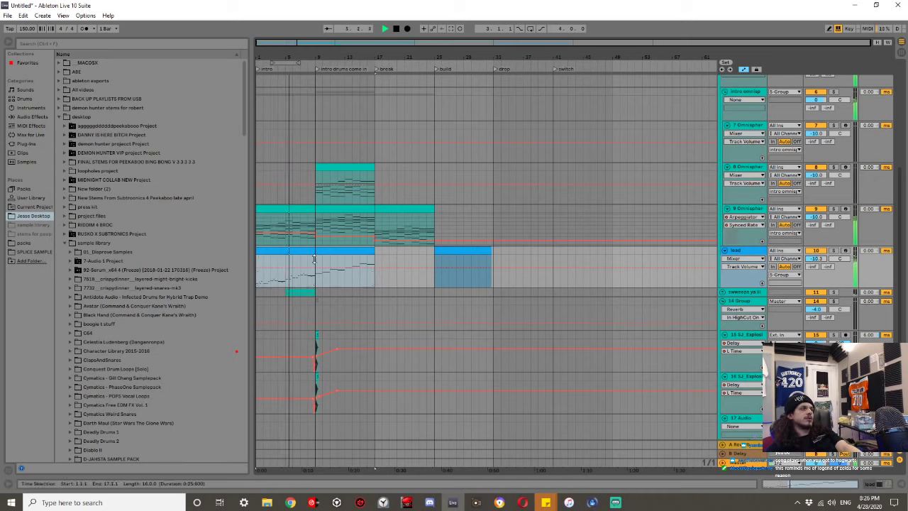
click(560, 265)
drag(314, 282, 219, 250)
key(ctrl+d)
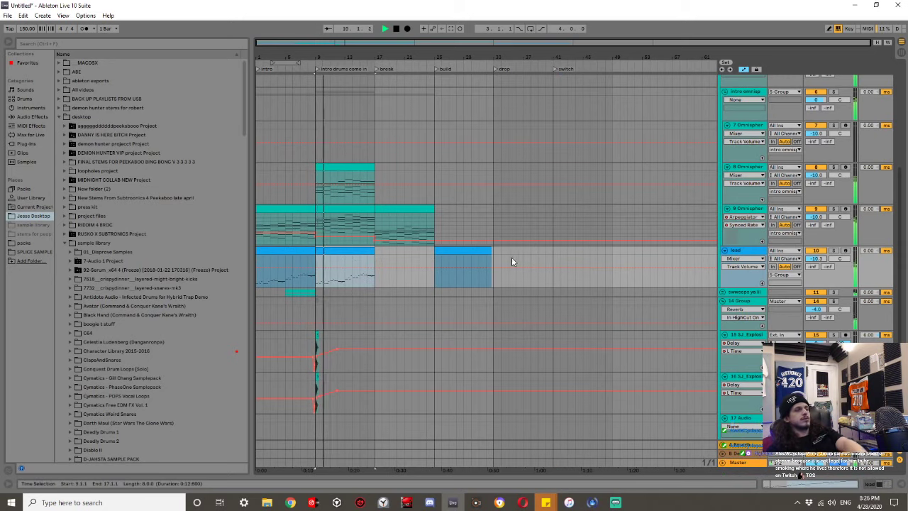
Duplicate the lead track, solo the copy and show its devices while checking playback.
key(space)
click(757, 253)
key(ctrl+d)
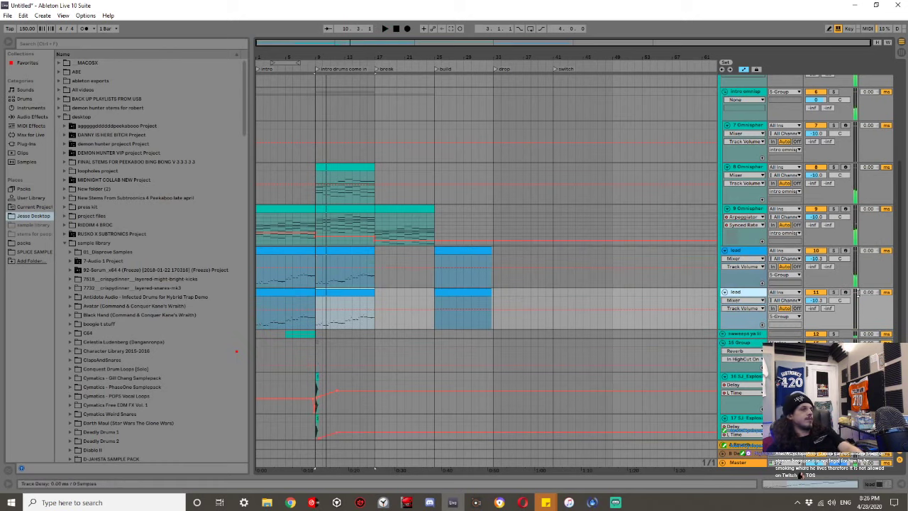
key(space)
key(shift+Tab)
key(space)
Open Omnisphere on the duplicated lead, audition Steamed and Burned Bass, and load the Steel Stringed Gamelan patch.
click(29, 388)
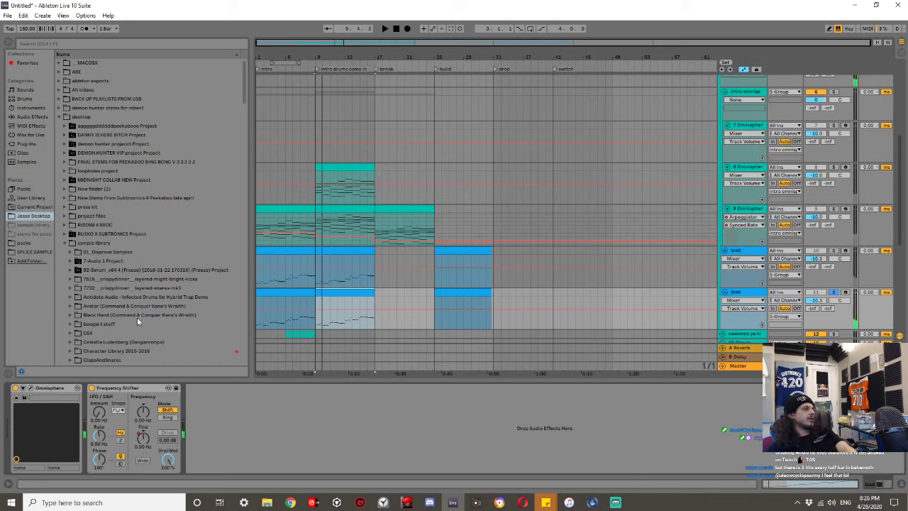
click(30, 388)
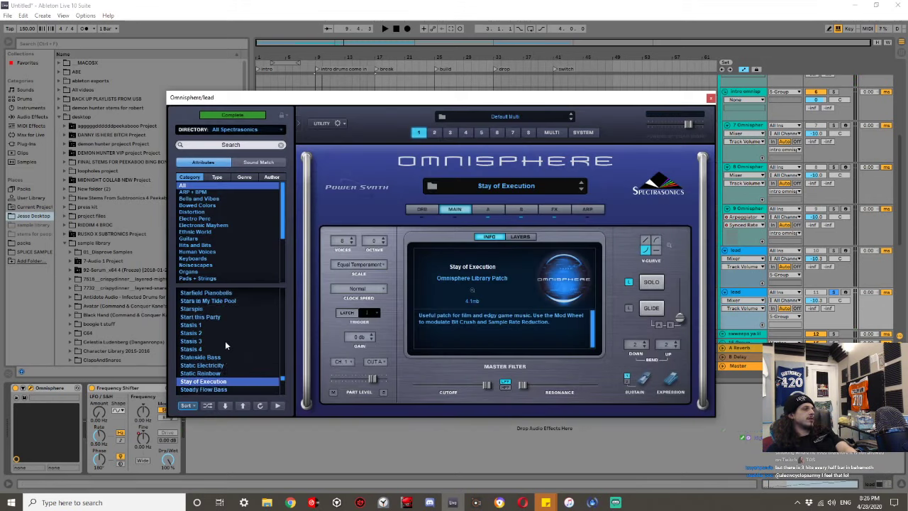
key(space)
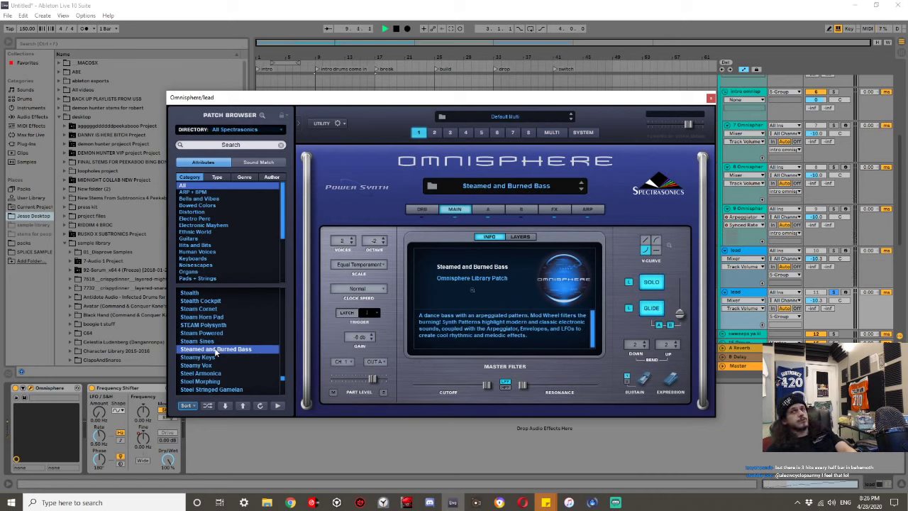
scroll(214, 353, down, 2)
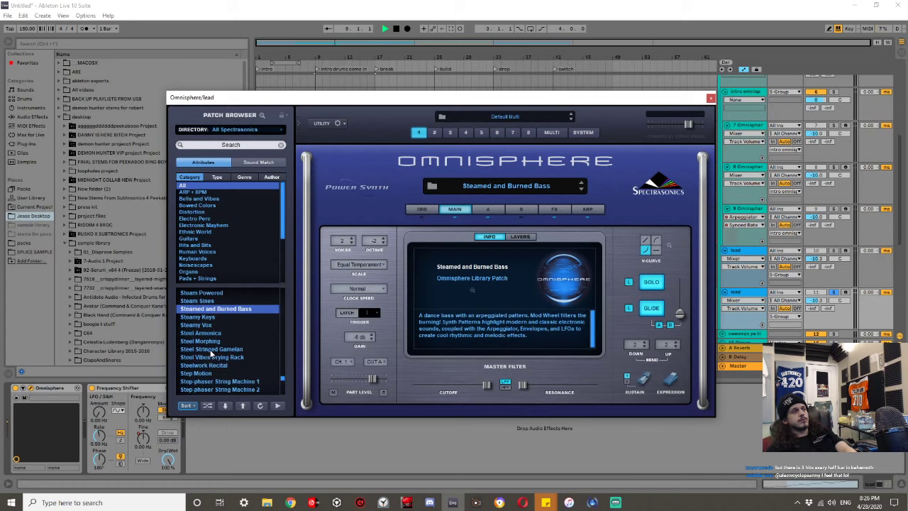
click(211, 349)
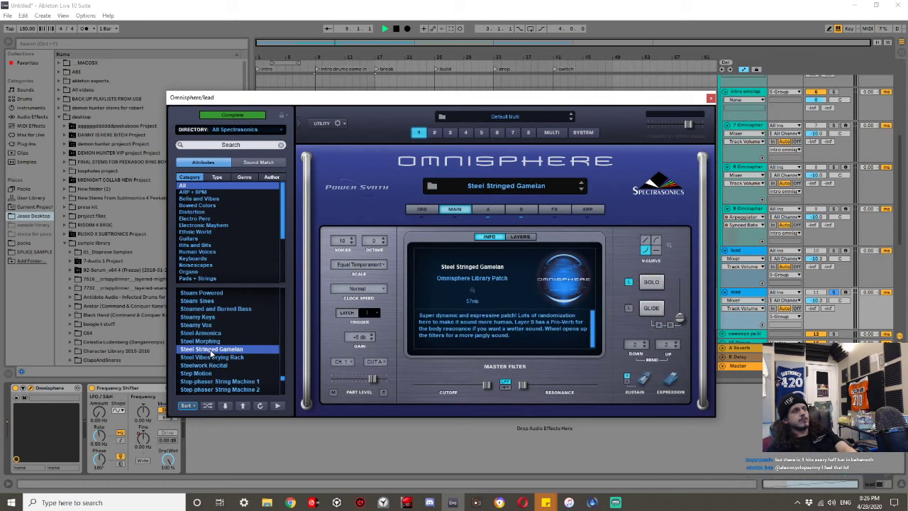
Check the clips around bar 9, close the Omnisphere window and unsolo the duplicated lead track.
drag(346, 99, 340, 398)
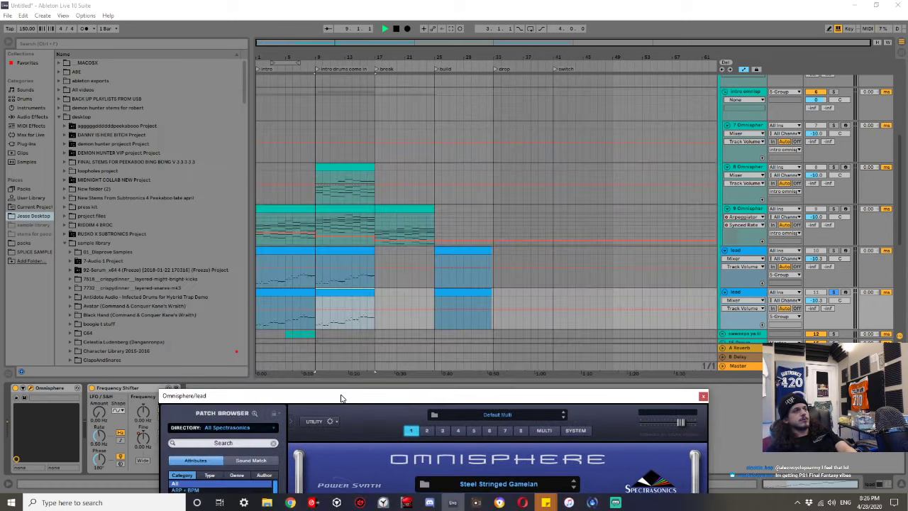
click(329, 289)
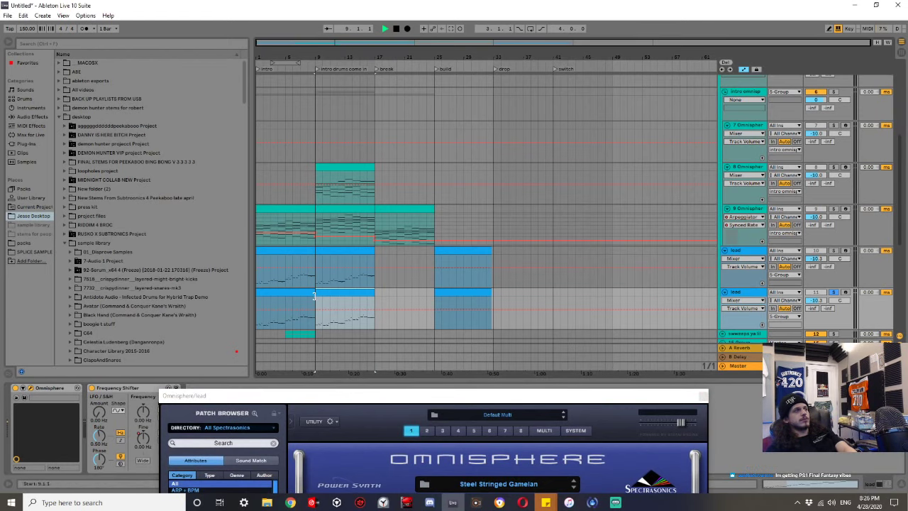
scroll(314, 296, up, 5)
click(368, 196)
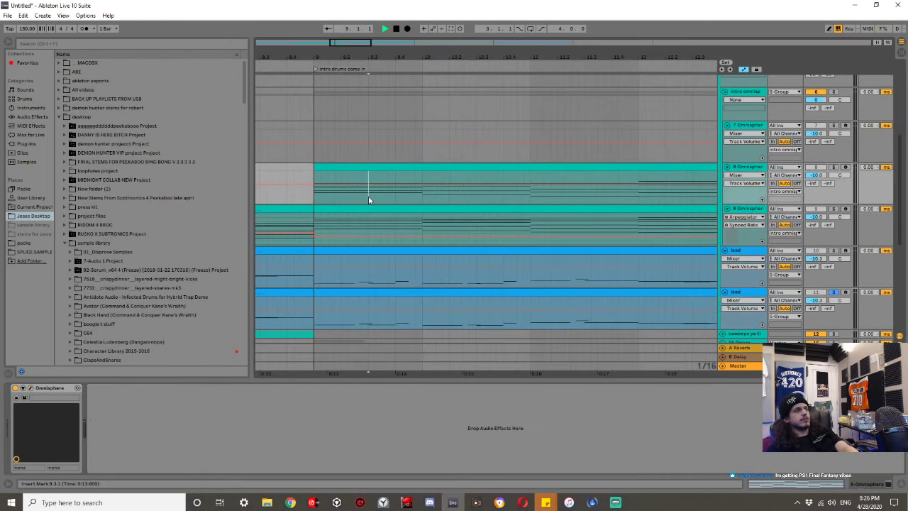
click(391, 252)
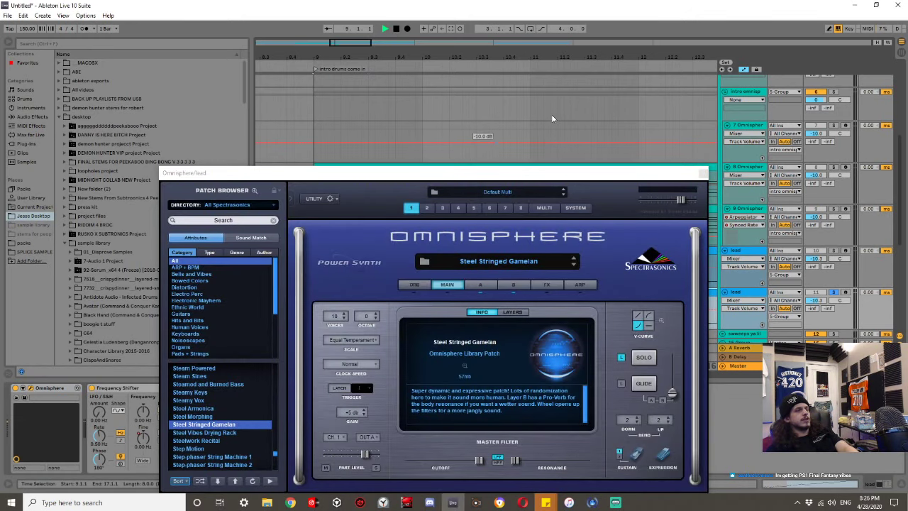
click(702, 172)
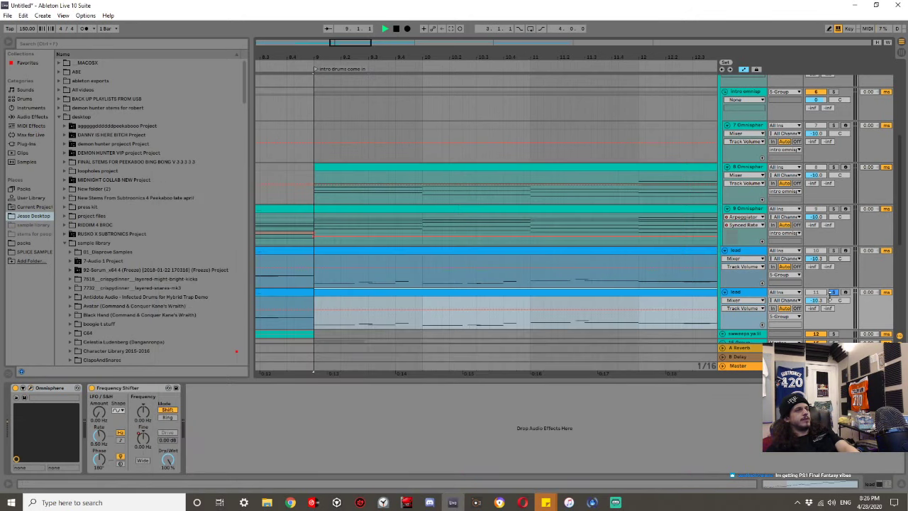
click(603, 335)
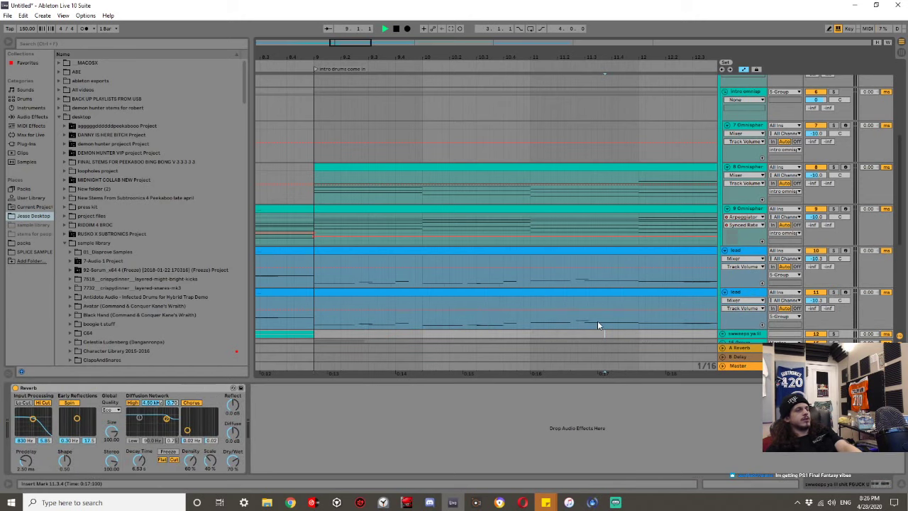
Move the Omnisphere track 9 clip from the break down onto the first lead track, starting near bar 15.
key(w)
click(400, 297)
click(412, 276)
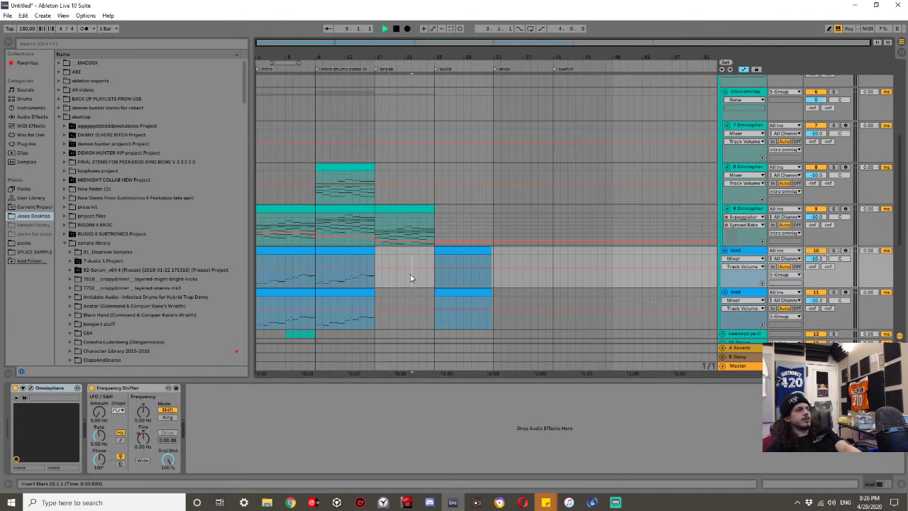
drag(404, 275, 414, 275)
drag(411, 209, 398, 256)
click(464, 267)
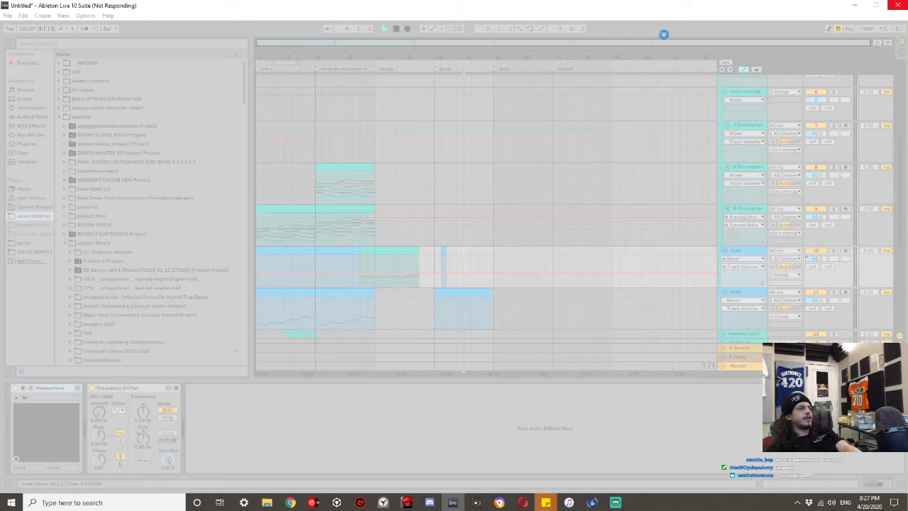
Close the frozen program, recover the unsaved Live Set on restart, and show the arrangement without the crash report.
click(899, 10)
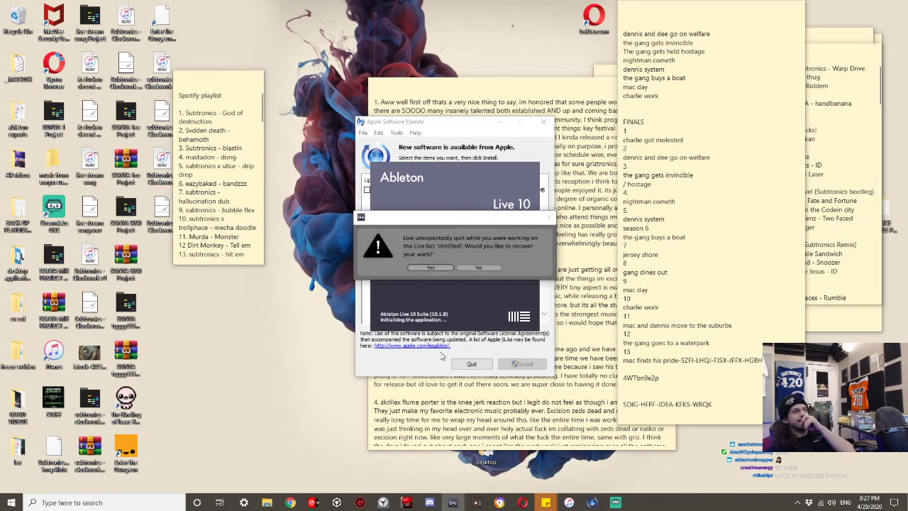
click(429, 268)
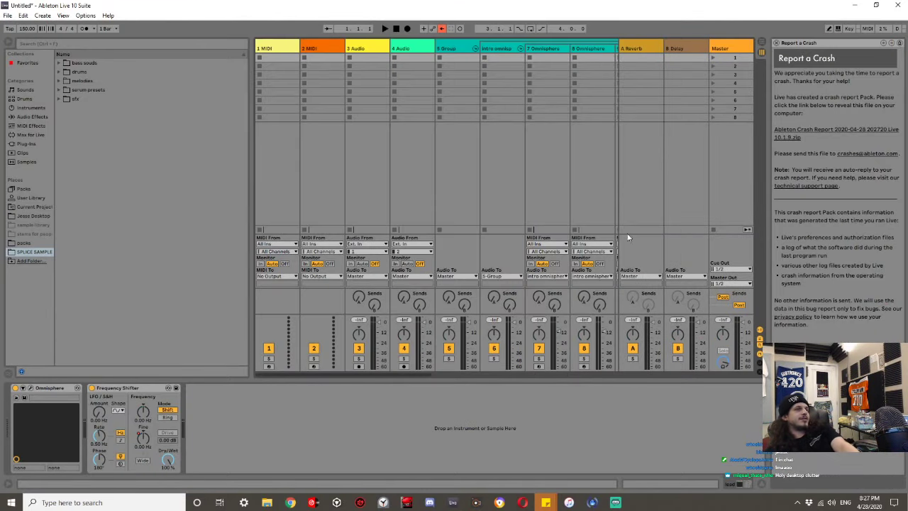
key(Tab)
click(775, 42)
Play the recovered arrangement from bar 10 and check the Omnisphere and lead tracks.
scroll(300, 206, down, 3)
scroll(300, 205, down, 5)
click(319, 187)
key(space)
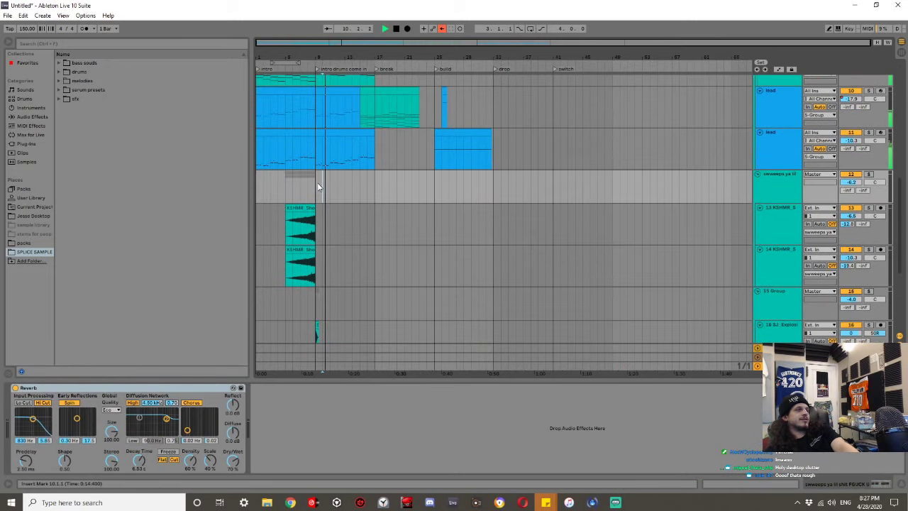
scroll(319, 187, up, 3)
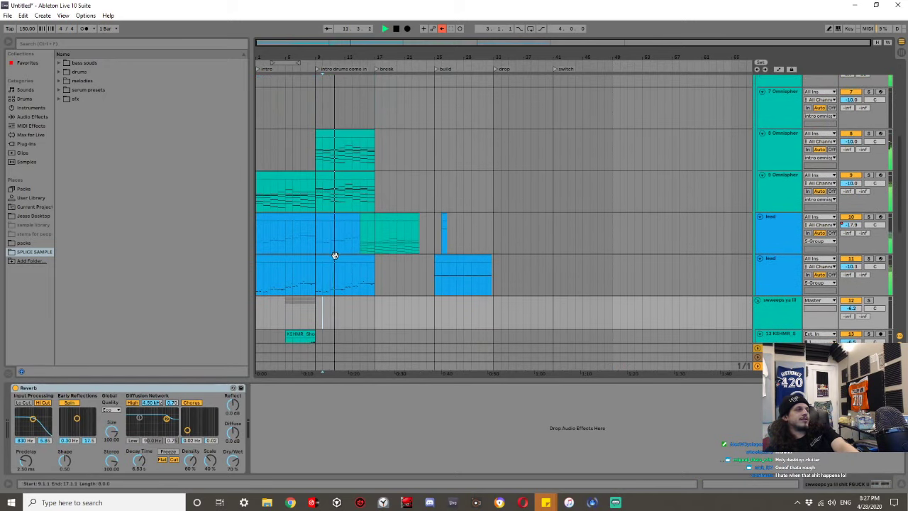
Save the Live Set in the SONYA tryyyy55555 Project folder as "bruh omg it didnt crash nice".
key(ctrl+s)
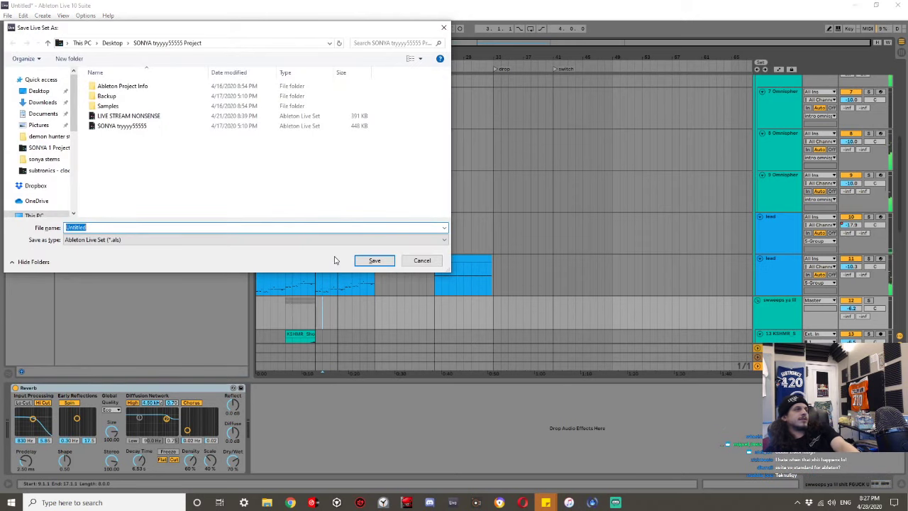
text(bruh omg)
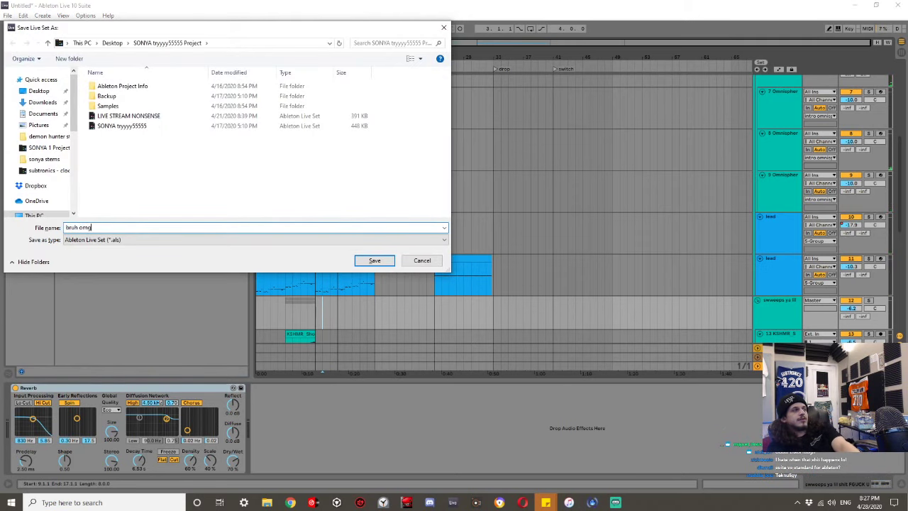
text( it didnt crash nice)
key(Return)
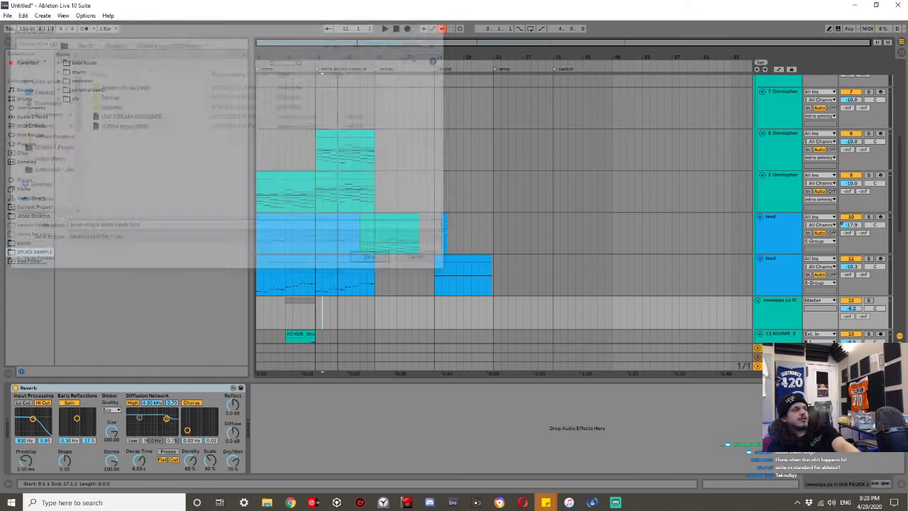
Play the saved set from bar 9 to hear both lead tracks in the mix.
click(320, 265)
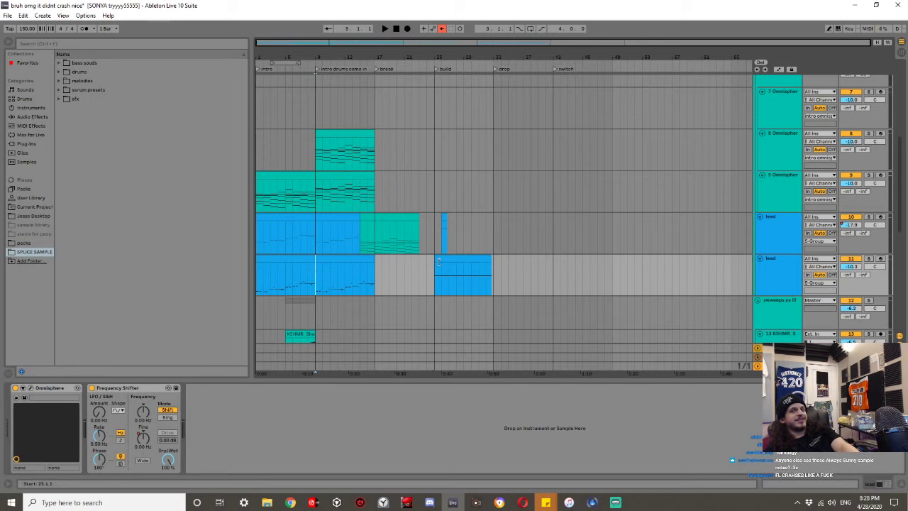
key(space)
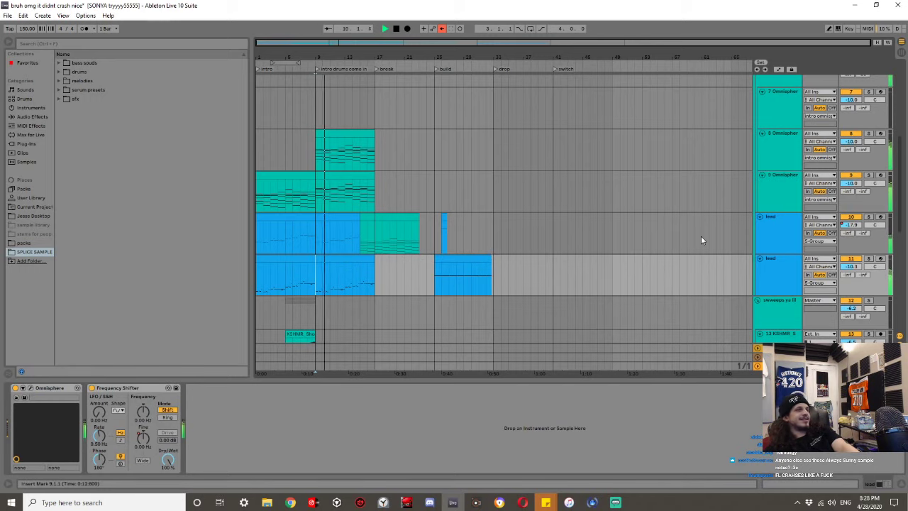
key(space)
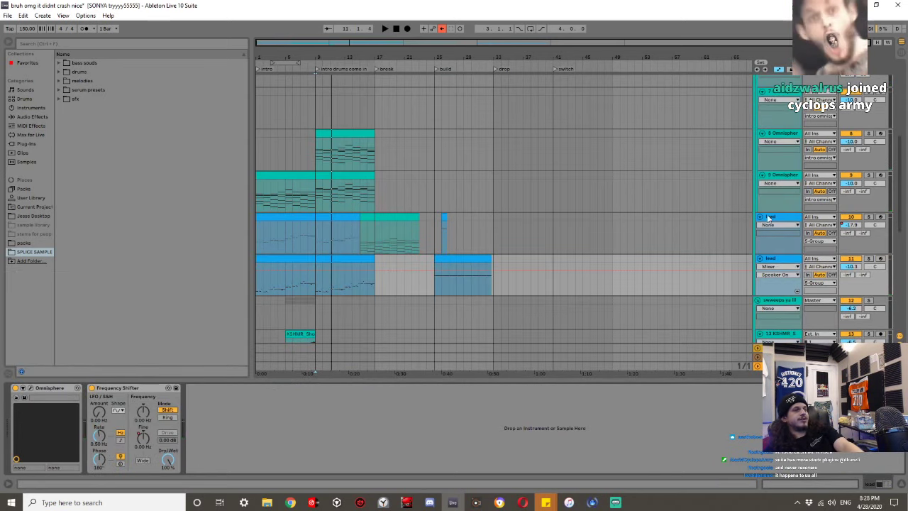
key(a)
click(780, 183)
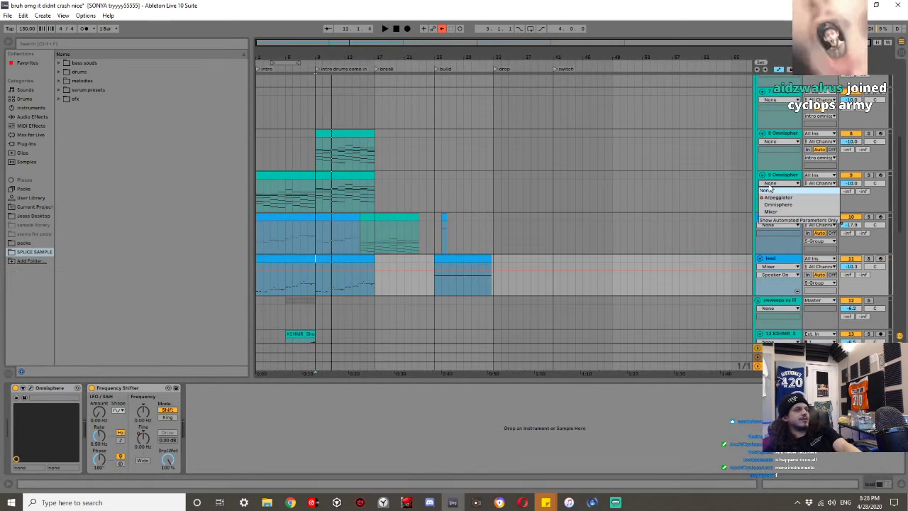
click(780, 197)
Look through the automatable devices on both lead tracks and the KSHMR tracks below them.
click(777, 225)
click(775, 224)
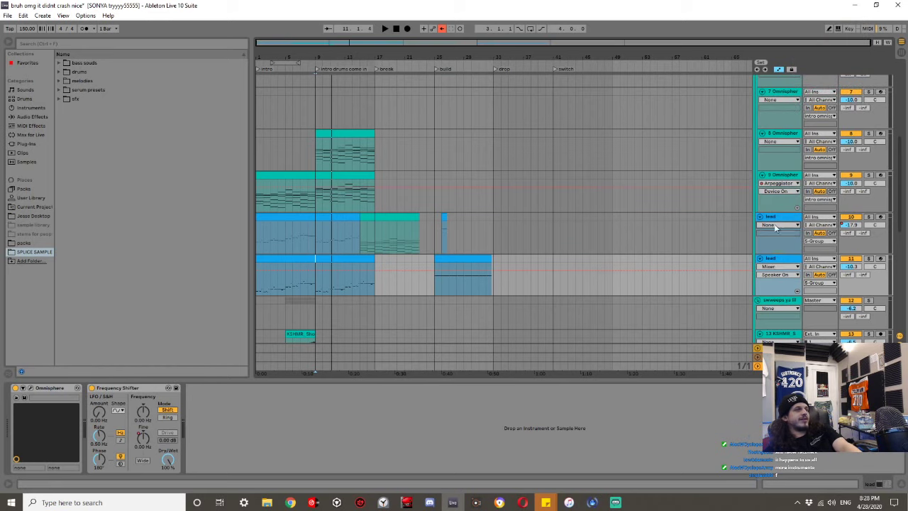
click(774, 266)
click(775, 267)
scroll(774, 266, down, 1)
click(771, 262)
click(767, 268)
click(767, 262)
click(768, 263)
scroll(769, 266, down, 1)
click(769, 265)
click(770, 268)
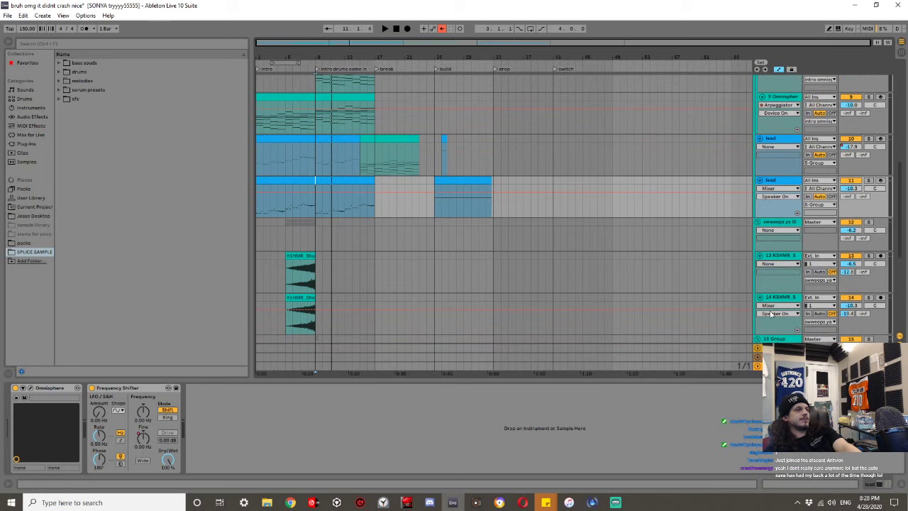
click(771, 307)
click(771, 308)
scroll(771, 310, down, 3)
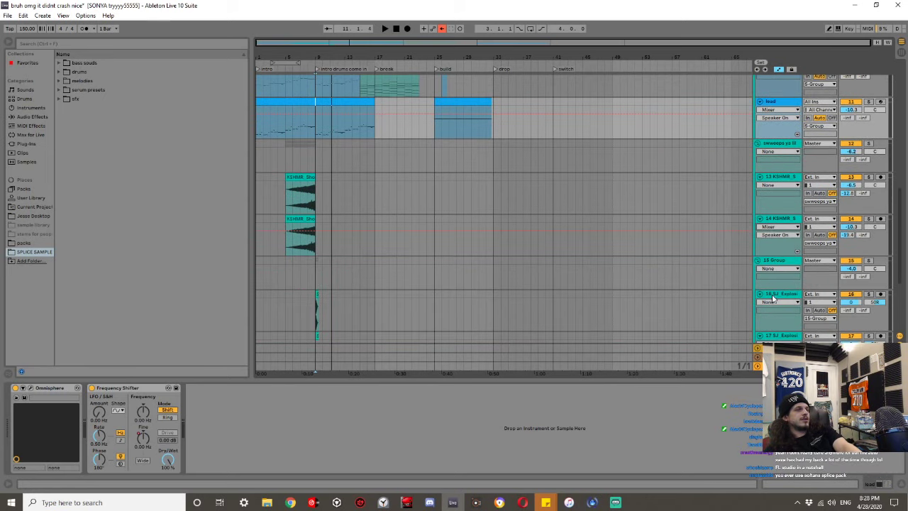
Display the EQ Eight automation on the SJ Explosion track, move its first filter's frequency, and re-enable the overridden automation.
click(773, 302)
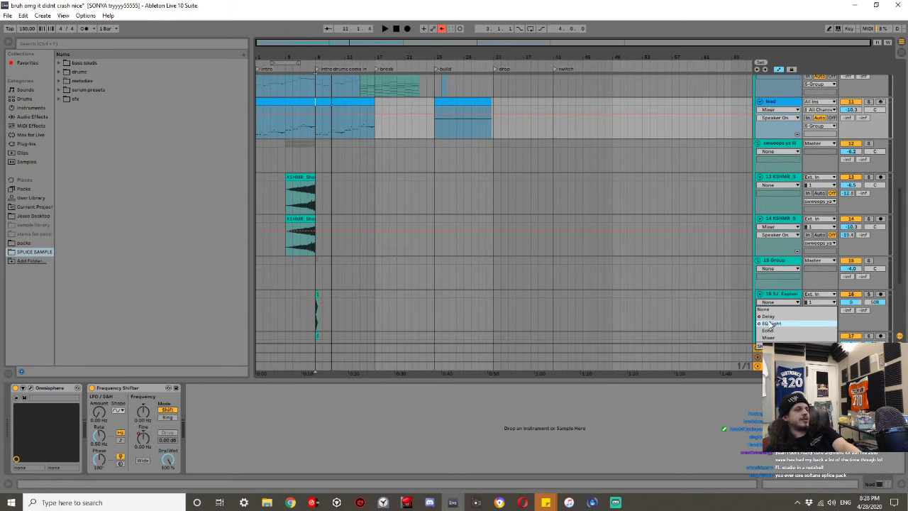
click(770, 323)
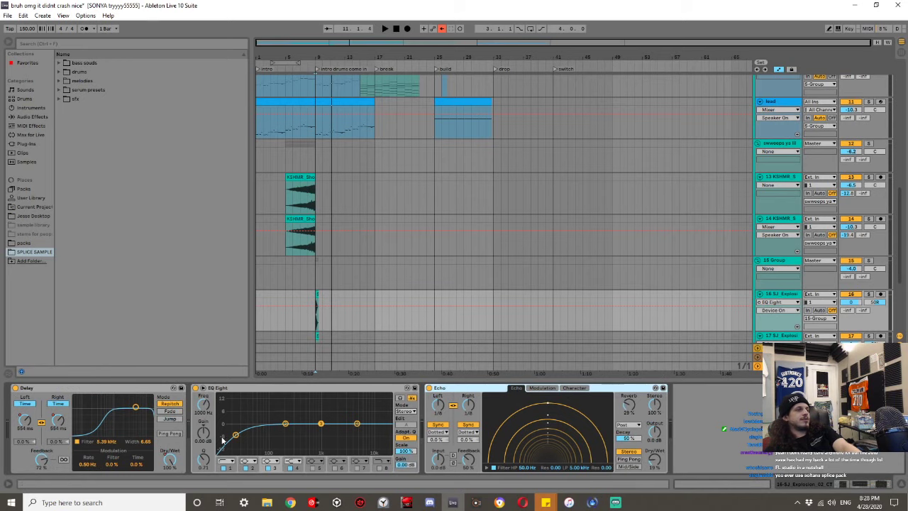
drag(236, 434, 260, 434)
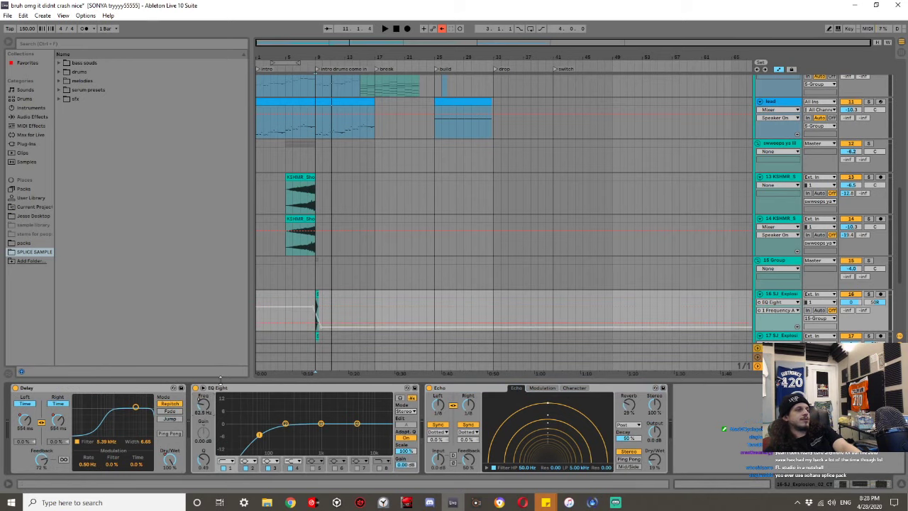
click(443, 29)
Play the arrangement from bar 15 and examine the lead clips leading into the break.
drag(315, 148, 336, 148)
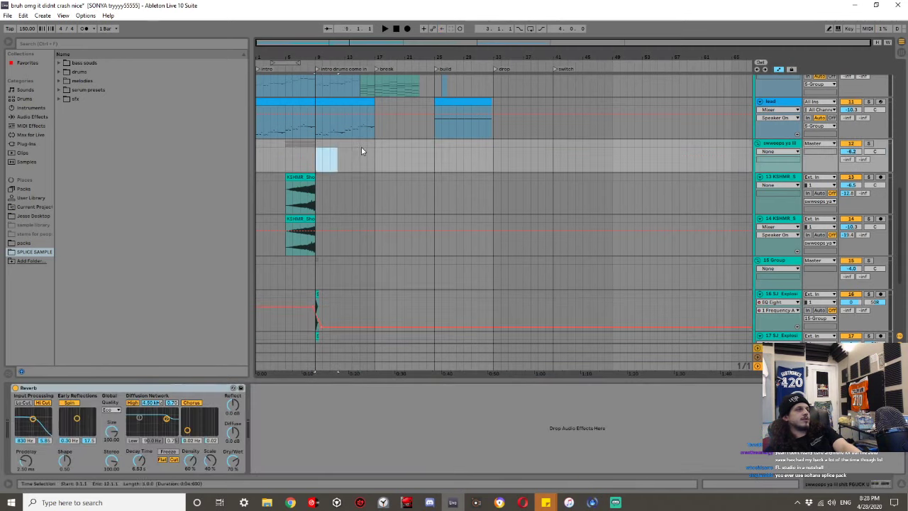
click(360, 148)
key(space)
scroll(354, 150, up, 4)
scroll(350, 152, up, 2)
scroll(349, 152, up, 2)
scroll(346, 156, left, 3)
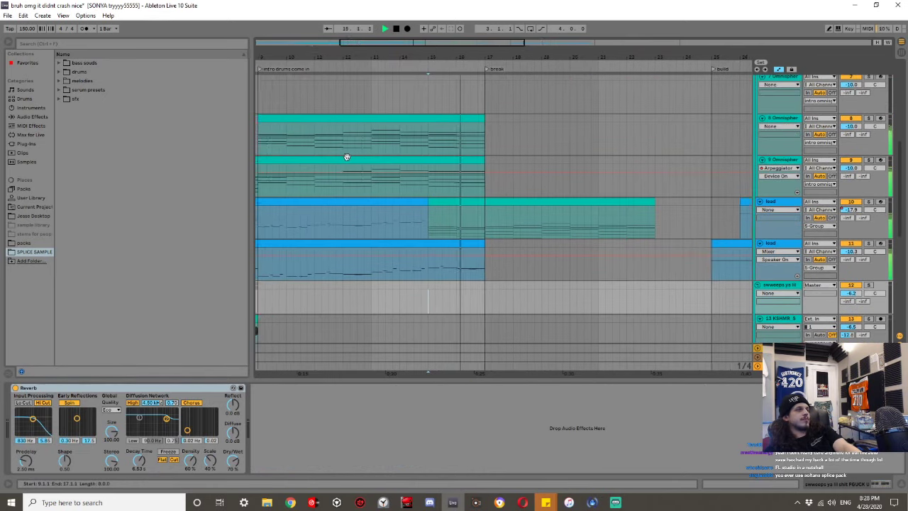
scroll(354, 163, down, 4)
key(space)
Delete both lead tracks' content from bar 17 to 39 and fill the upper lead with the lead clip up to bar 17.
drag(582, 256, 394, 200)
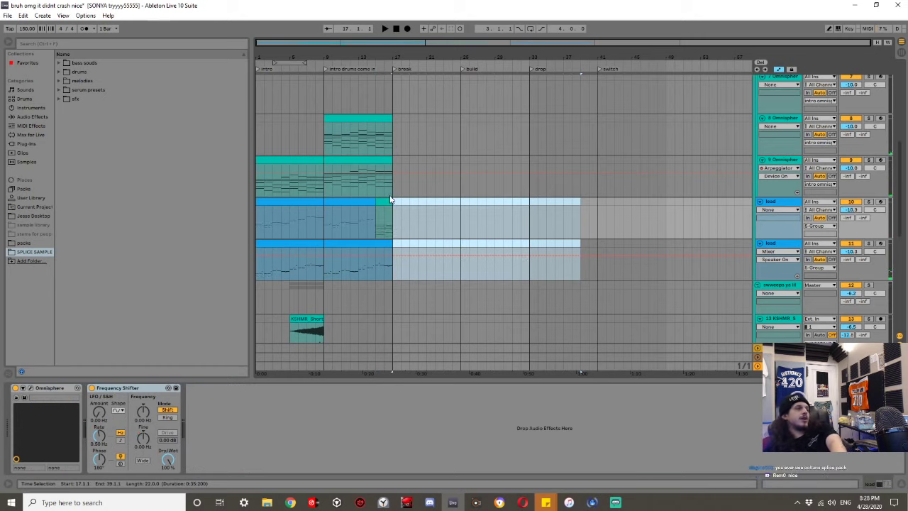
key(Delete)
click(388, 203)
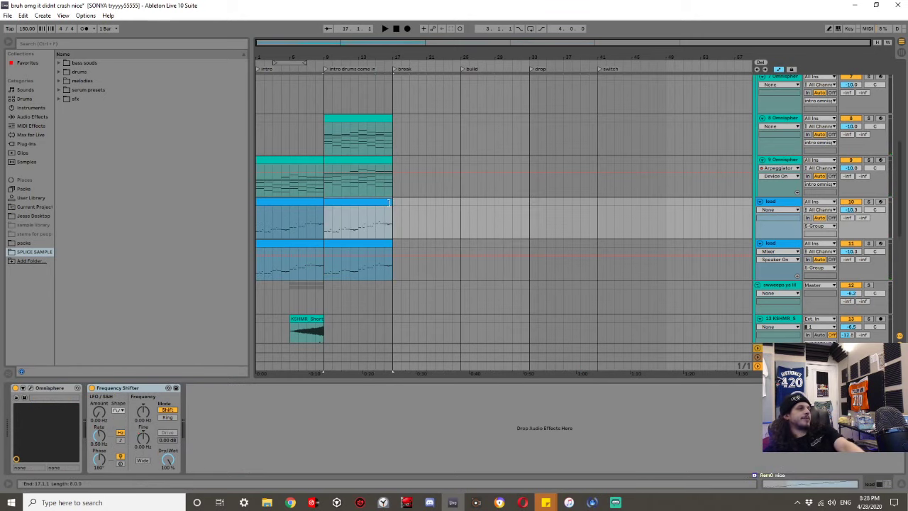
Solo the lower lead track and play its clip from bar 9.
click(357, 247)
key(space)
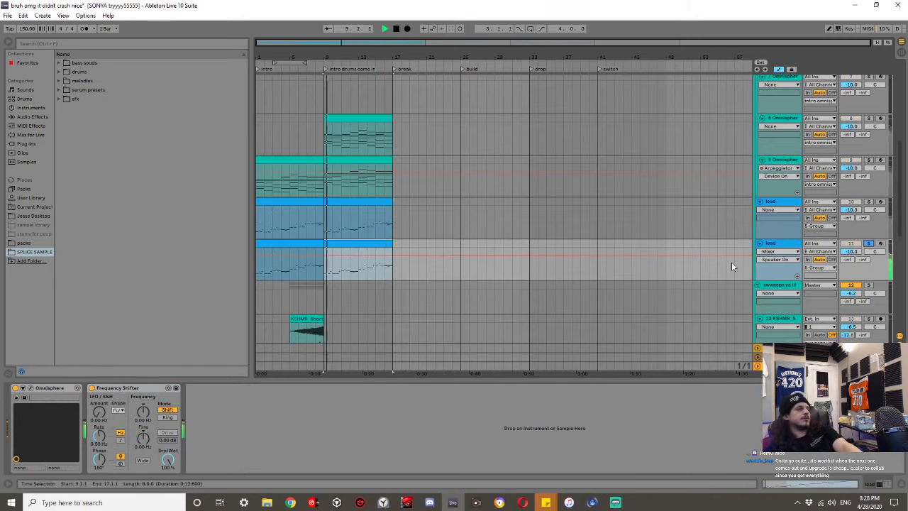
key(shift+Tab)
key(shift+Tab)
key(space)
Load The Big Nasty patch in the lower lead's Omnisphere, audition it, and unsolo the track.
click(30, 388)
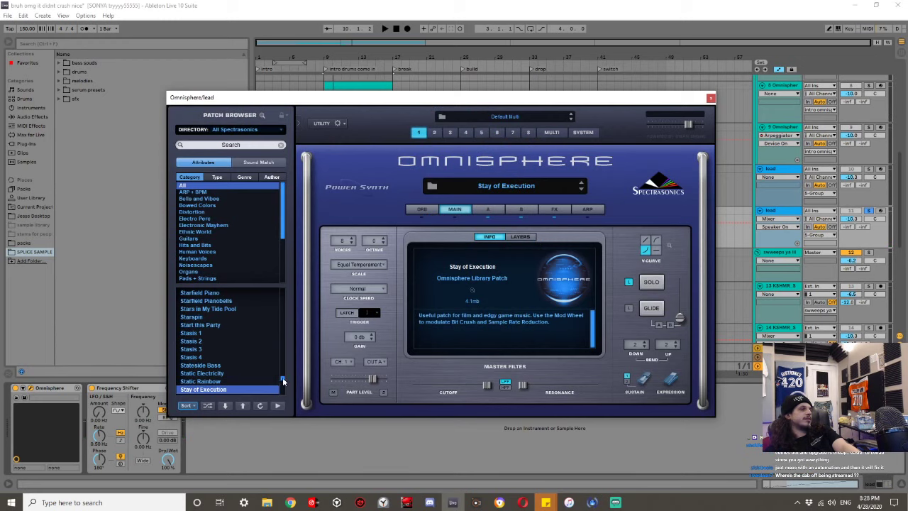
click(207, 405)
click(227, 338)
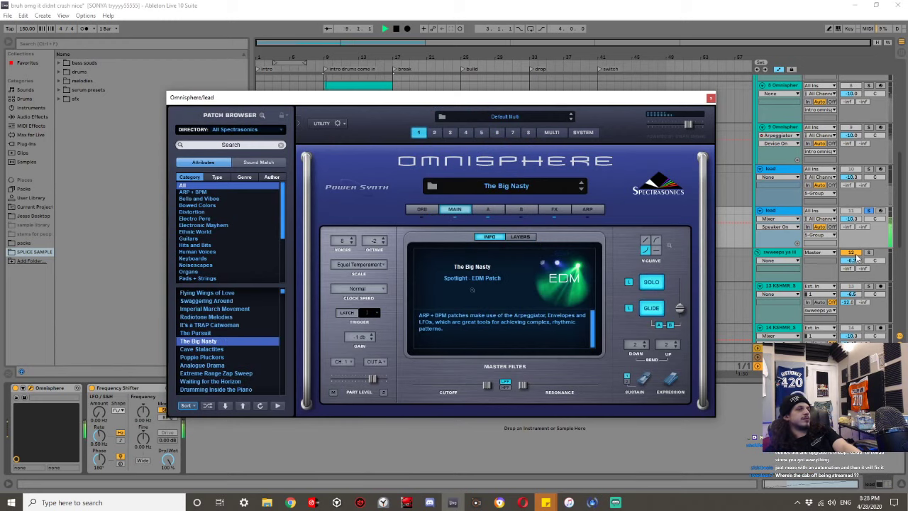
key(space)
click(869, 210)
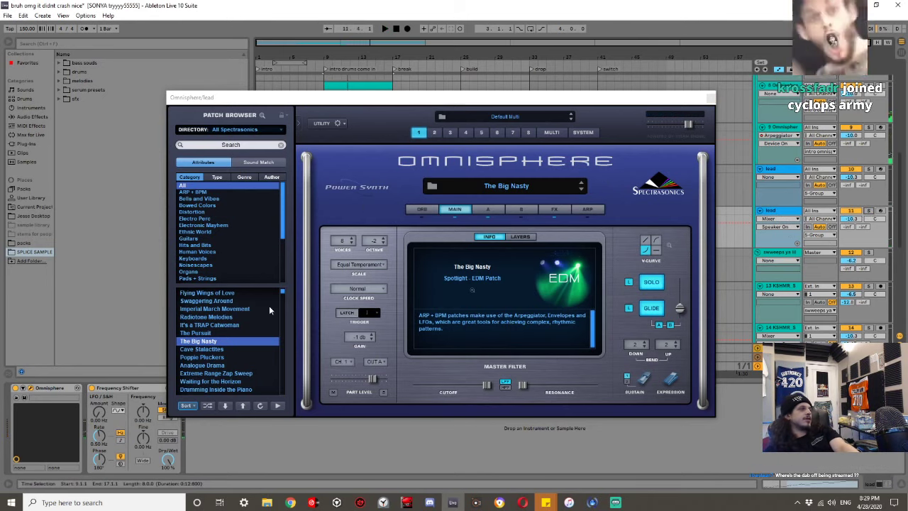
Audition the Poppie Pluckers and Analogue Drama patches on the lower lead in the full mix.
click(224, 358)
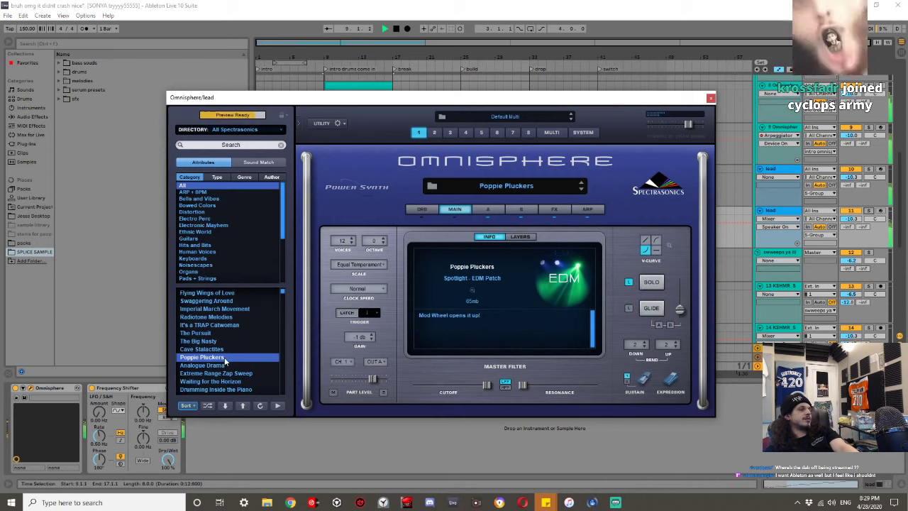
key(space)
click(229, 370)
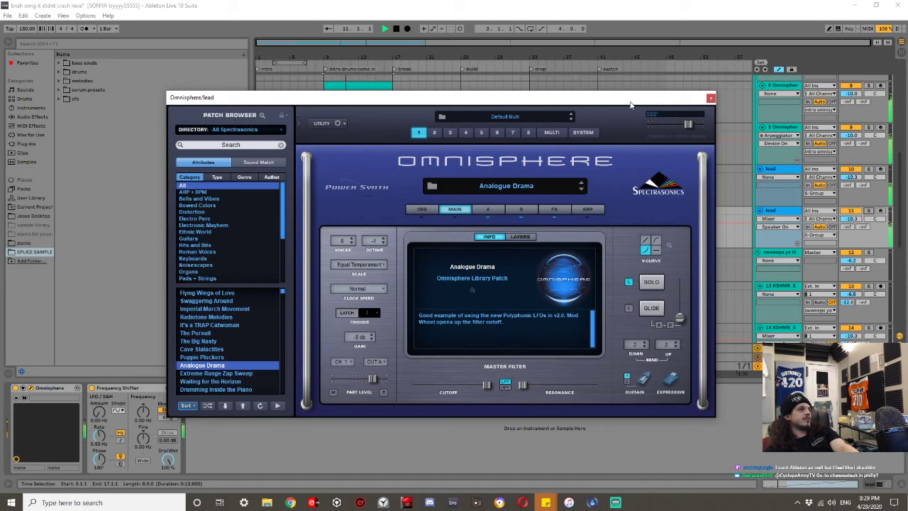
drag(630, 103, 626, 282)
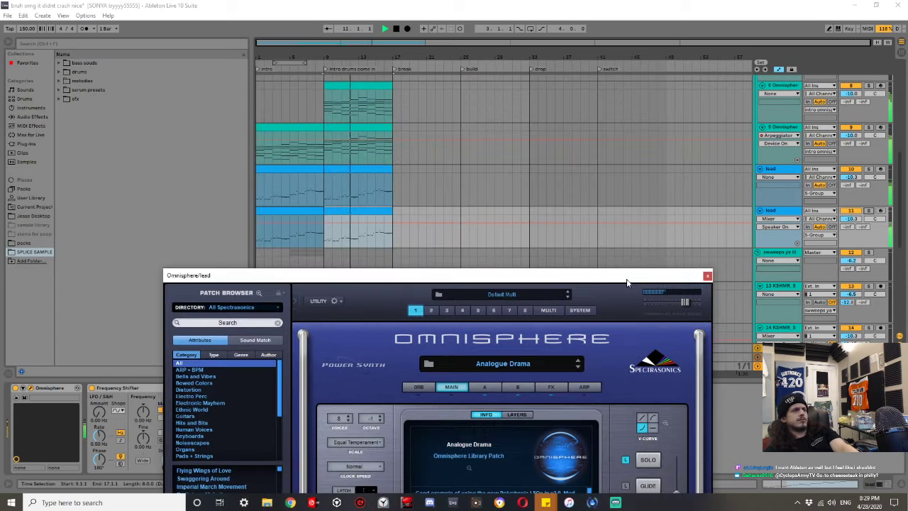
click(435, 237)
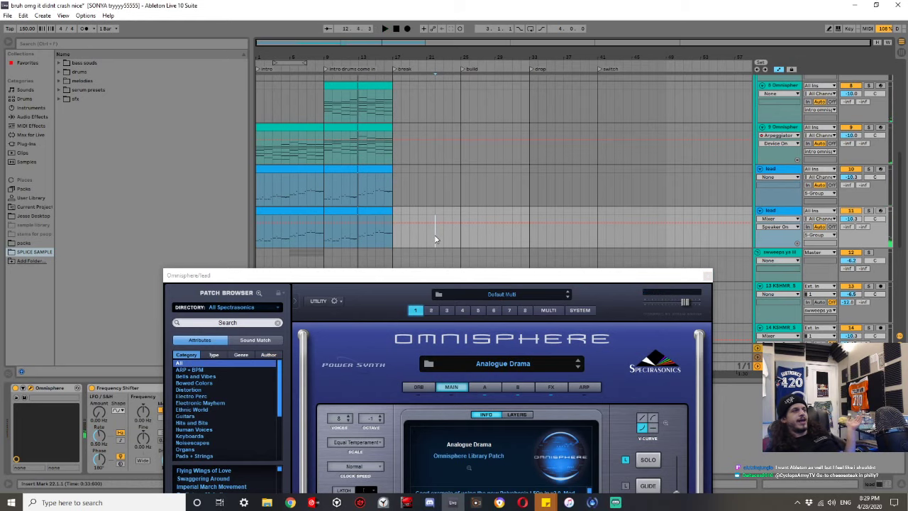
Freeze the upper lead track and the 9 Omnisphere and 8 Omnisphere tracks.
right_click(773, 170)
click(802, 226)
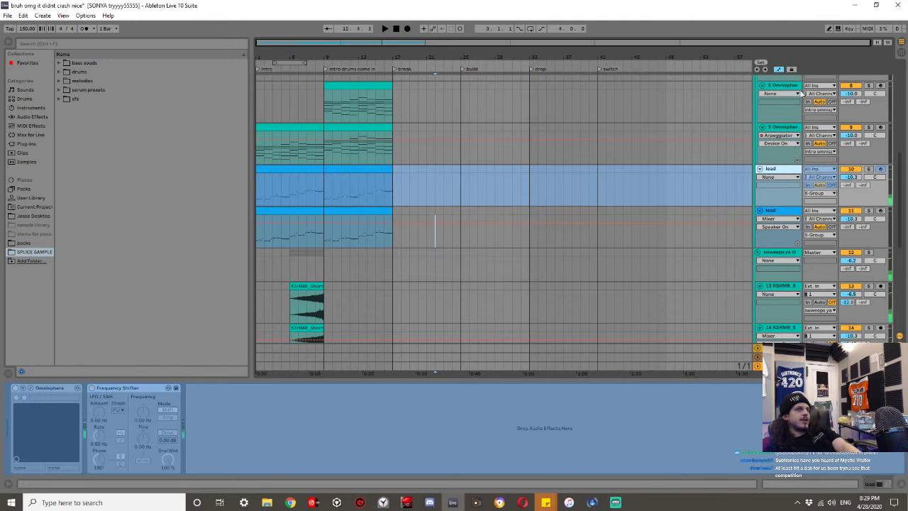
scroll(775, 143, up, 1)
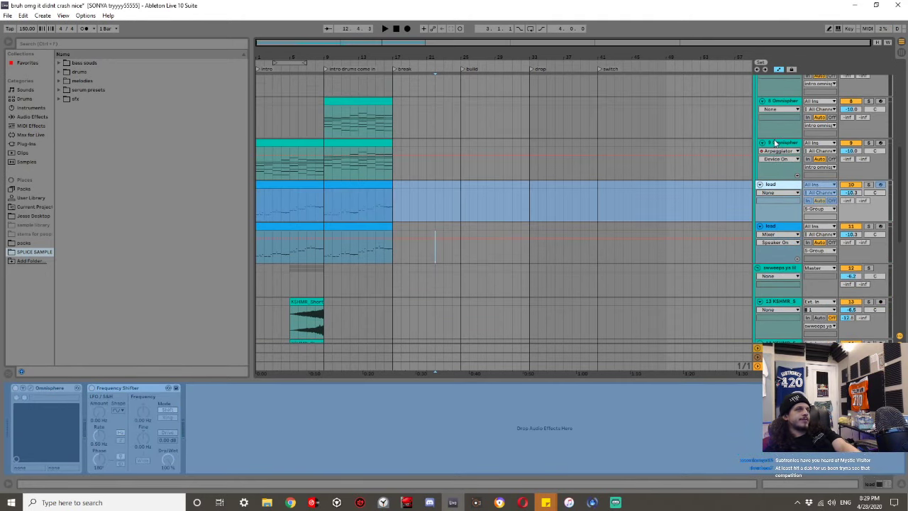
scroll(775, 142, up, 1)
right_click(784, 162)
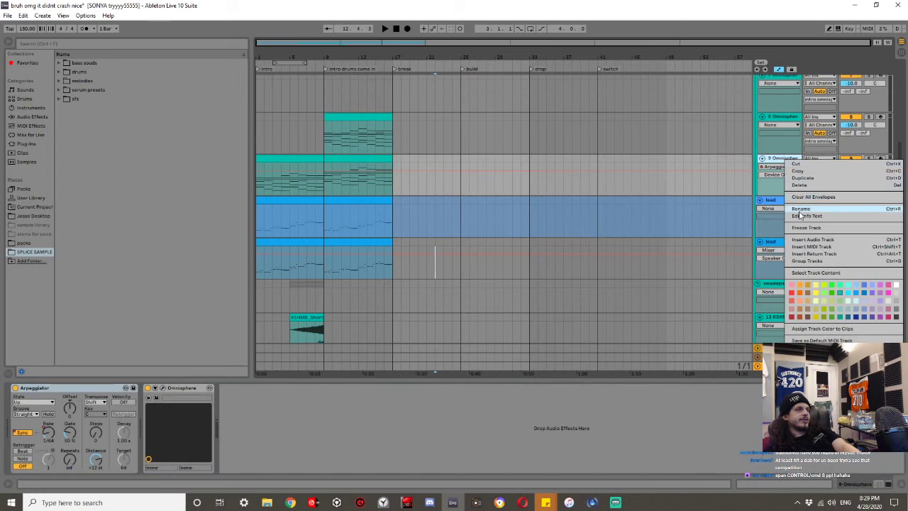
click(806, 228)
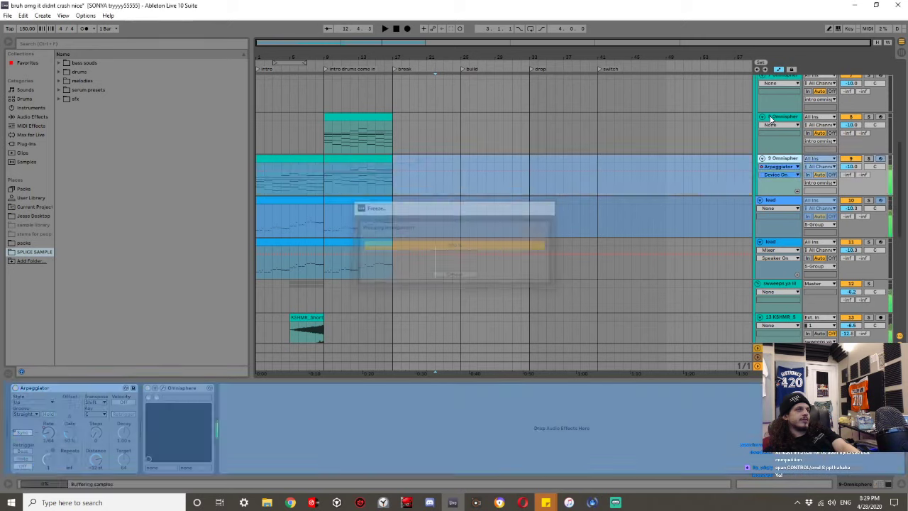
right_click(771, 118)
click(793, 173)
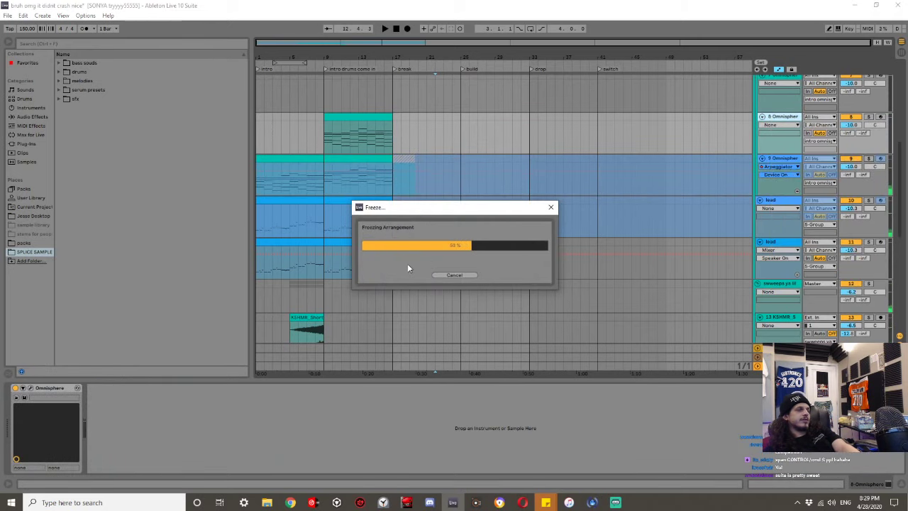
Play from bar 9 with the upper lead soloed, load The Big Nasty in the lower lead's Omnisphere, and close the plug-in window.
click(324, 268)
key(space)
click(868, 200)
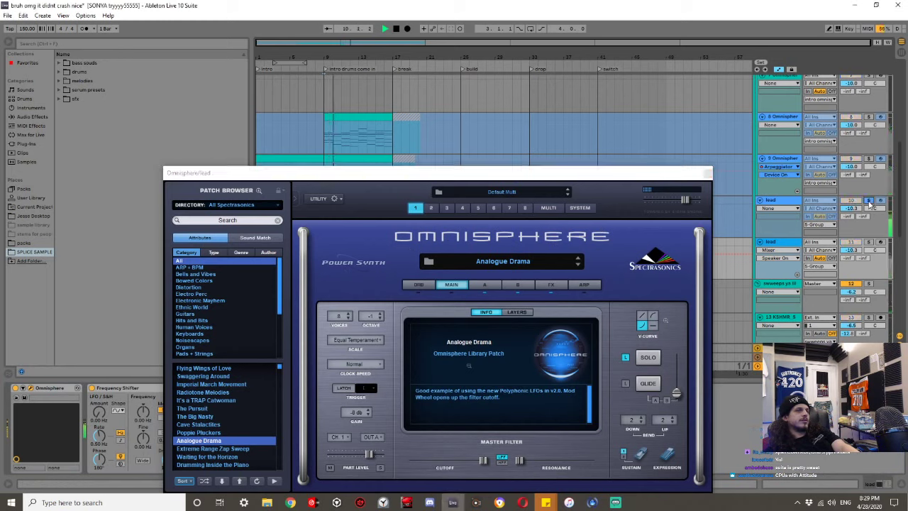
click(222, 402)
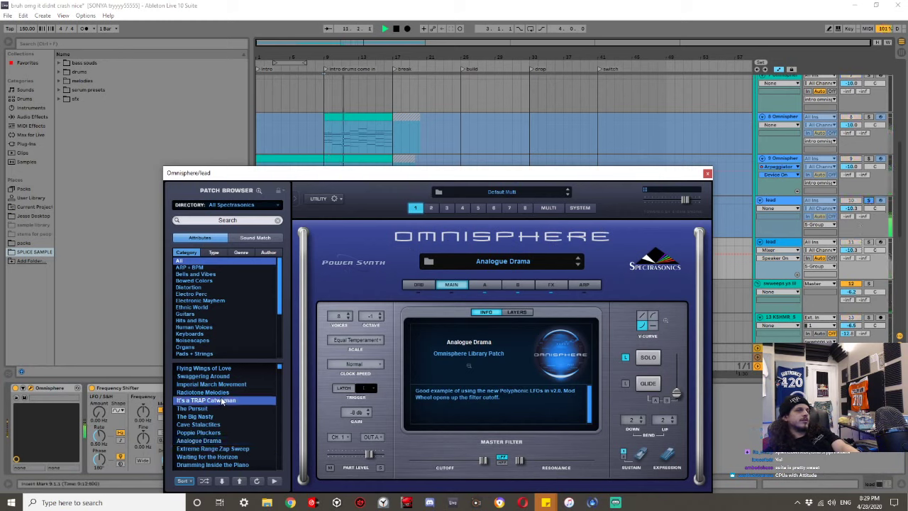
click(186, 416)
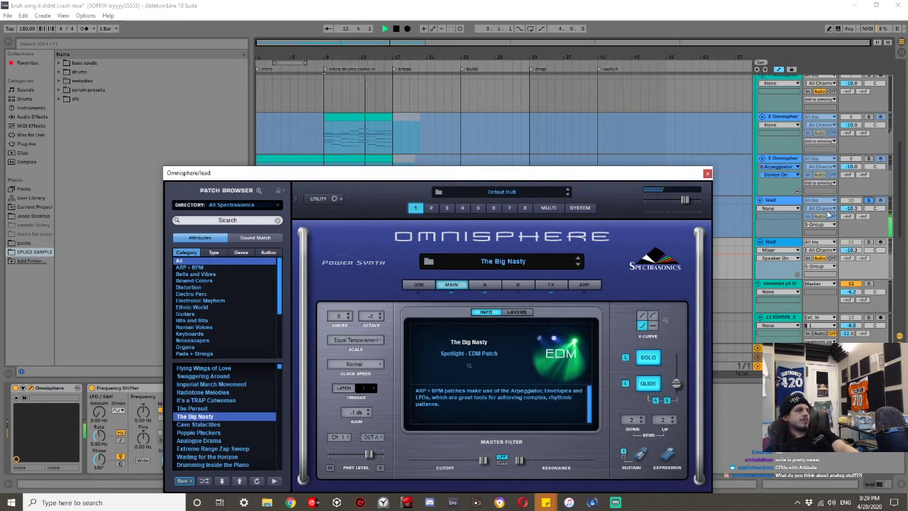
click(707, 173)
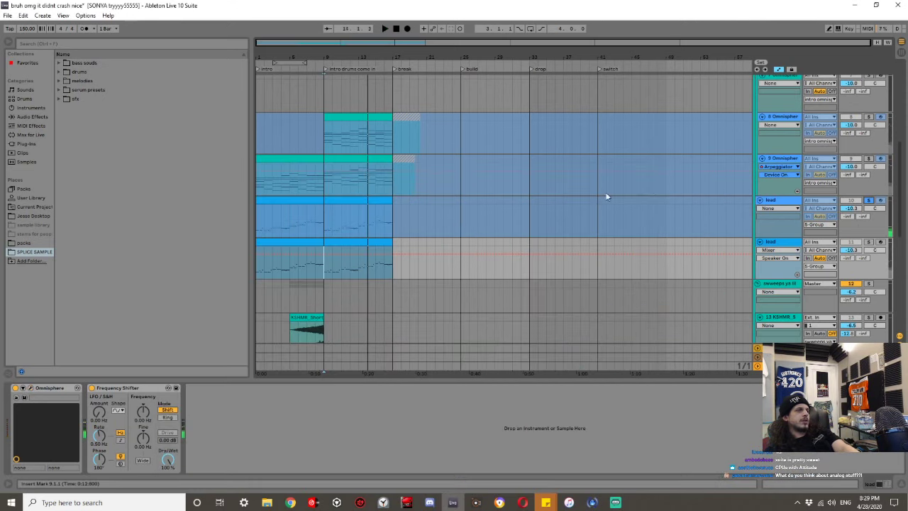
Play from bar 9 while soloing the lower lead, upper lead and 9 Omnisphere tracks in turn to compare them.
click(329, 199)
click(868, 241)
key(space)
click(868, 201)
key(space)
click(868, 158)
key(space)
key(space)
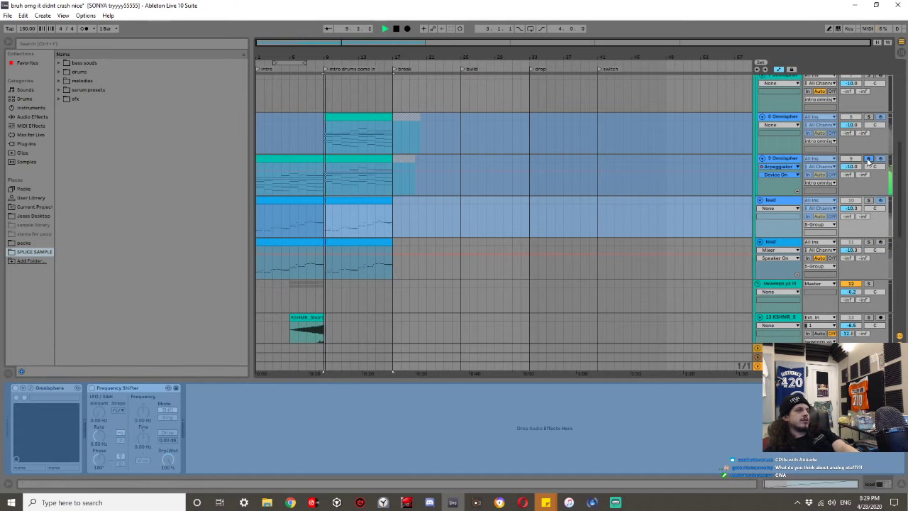
click(769, 200)
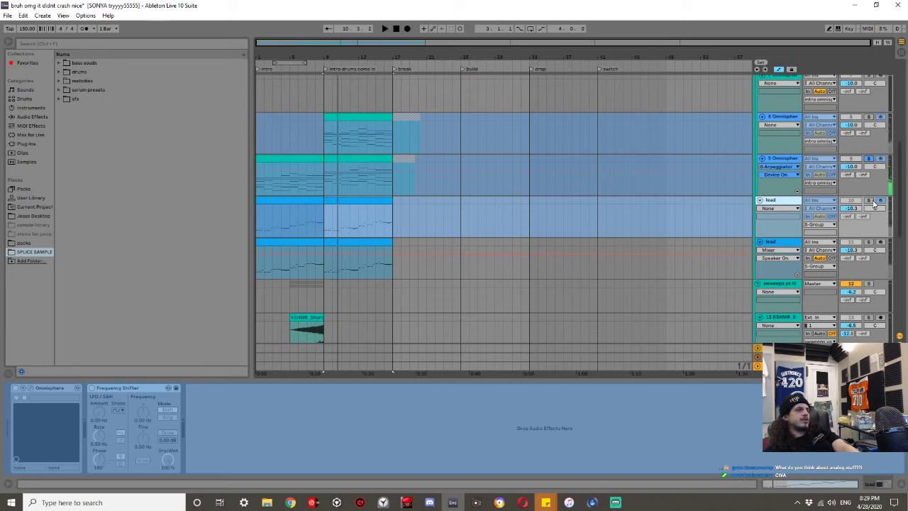
click(870, 201)
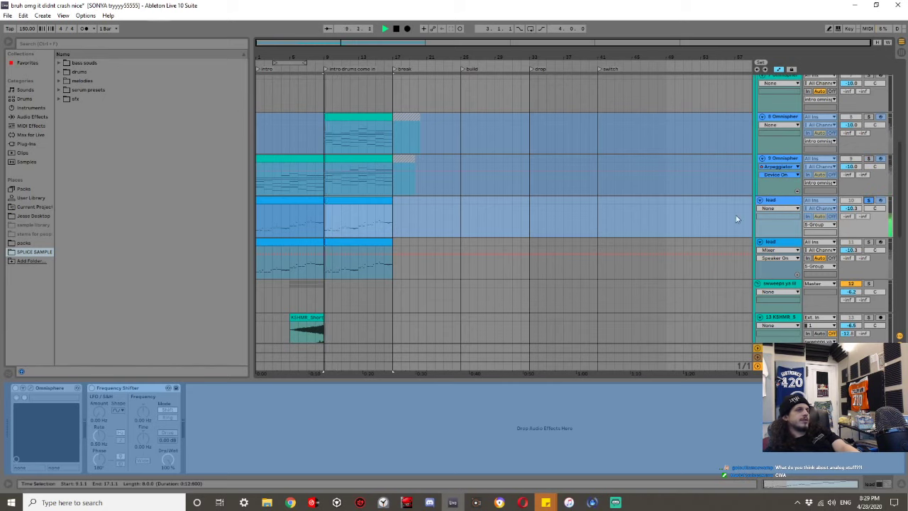
Undo the track freezes and the clip replacement at the end of the upper lead, and play the result.
click(515, 215)
key(space)
key(ctrl+z)
key(ctrl+z)
key(space)
key(space)
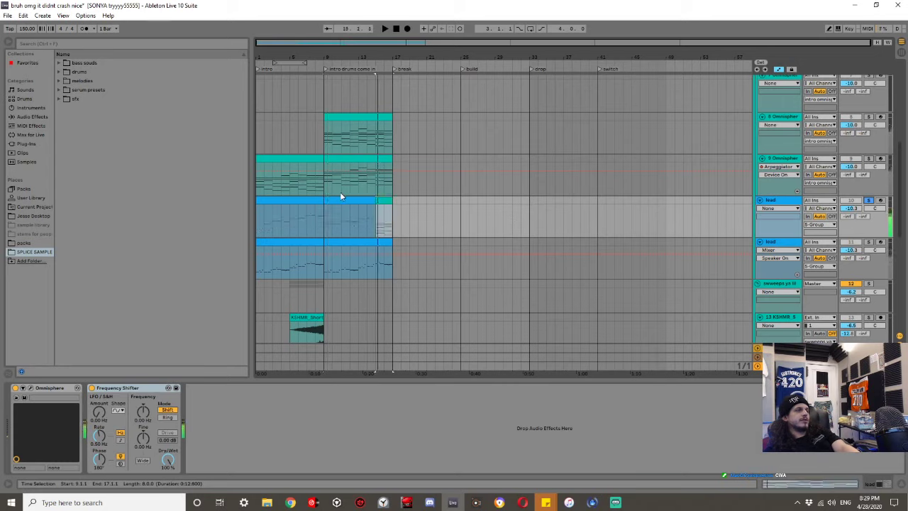
Play the upper lead from bar 9 and undo the deletion of the lead clips after bar 17.
click(345, 202)
key(space)
key(space)
key(ctrl+z)
key(space)
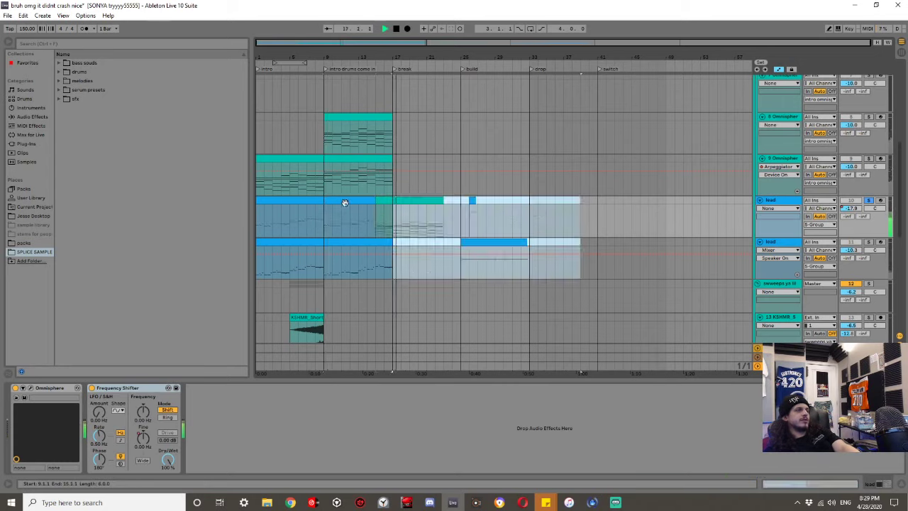
click(344, 202)
key(space)
Delete all clips on the lower lead and everything after bar 15 on the upper lead, and select the upper lead's intro clip.
drag(563, 246, 173, 251)
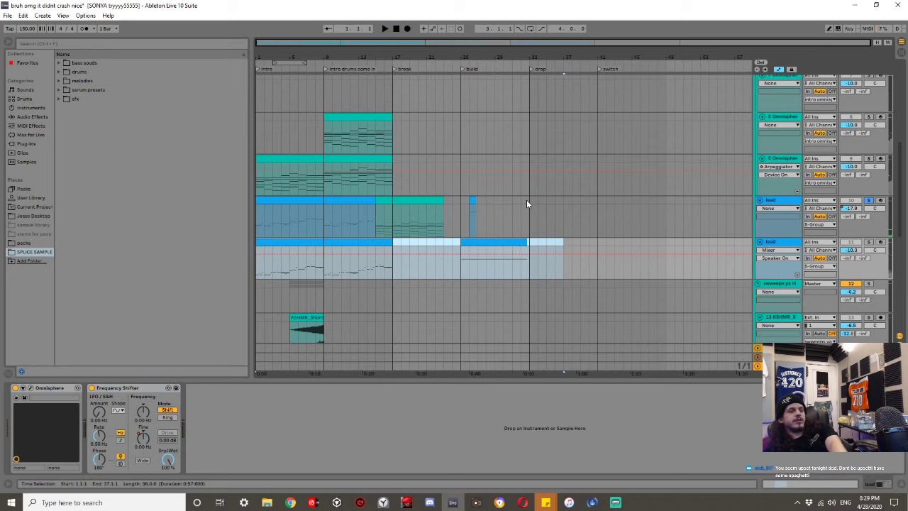
drag(604, 251, 375, 201)
key(Delete)
click(357, 203)
click(311, 203)
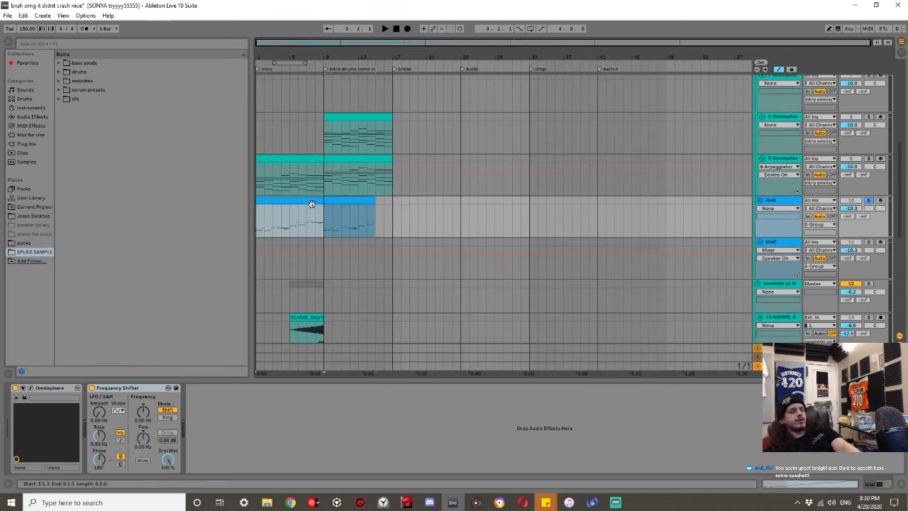
Duplicate the upper lead's intro clip so that it repeats from bar 9 to bar 17.
key(ctrl+d)
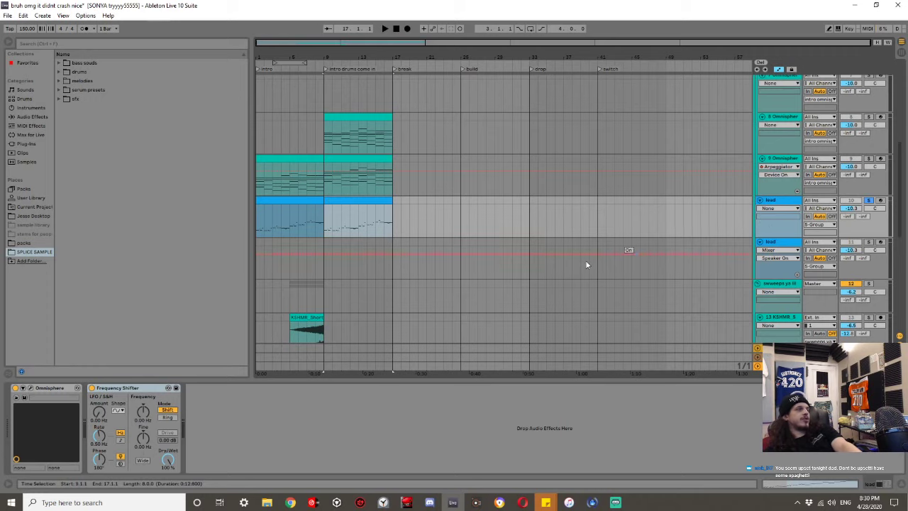
Try other patches in the upper lead's Omnisphere, including Flying Wings of Love, and load and audition City Lights.
click(29, 388)
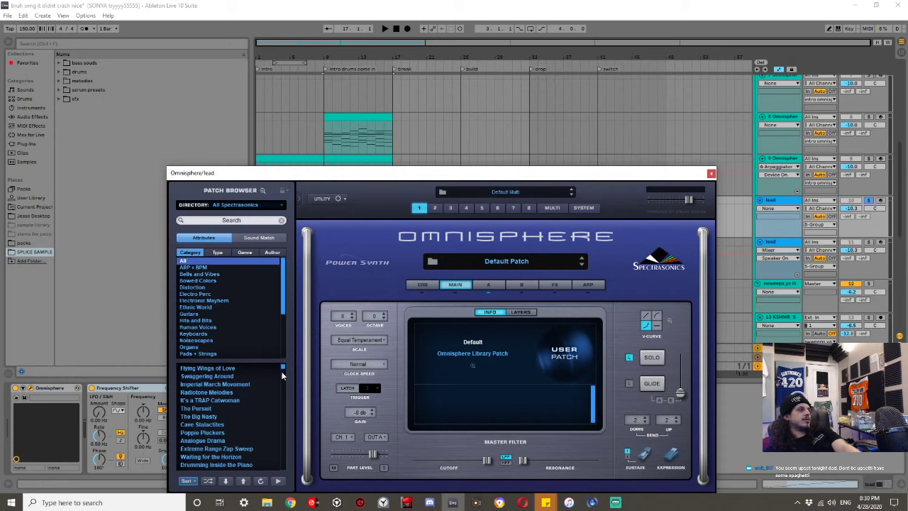
click(280, 370)
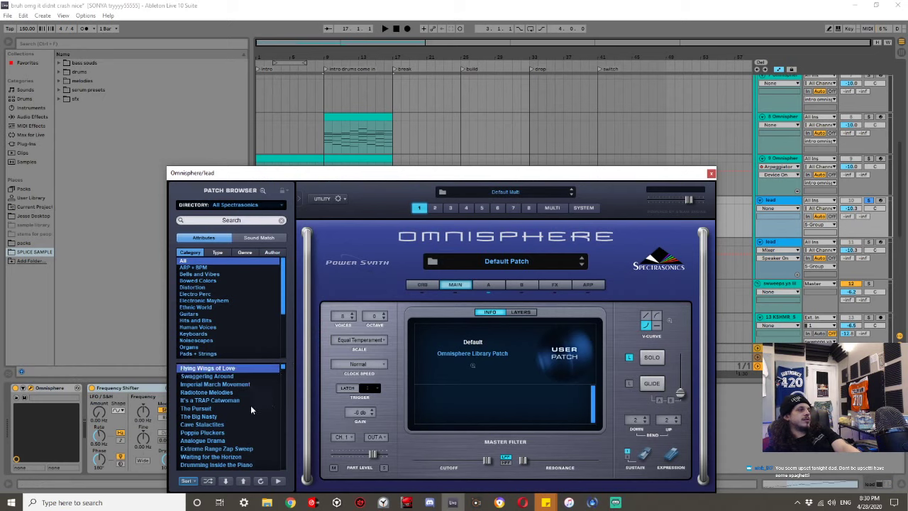
click(214, 409)
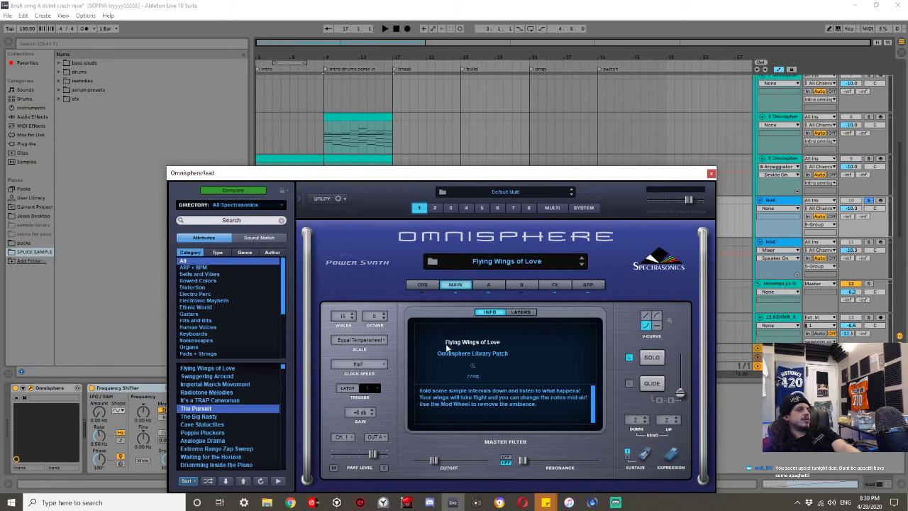
click(284, 383)
drag(283, 388, 282, 400)
click(282, 404)
click(210, 409)
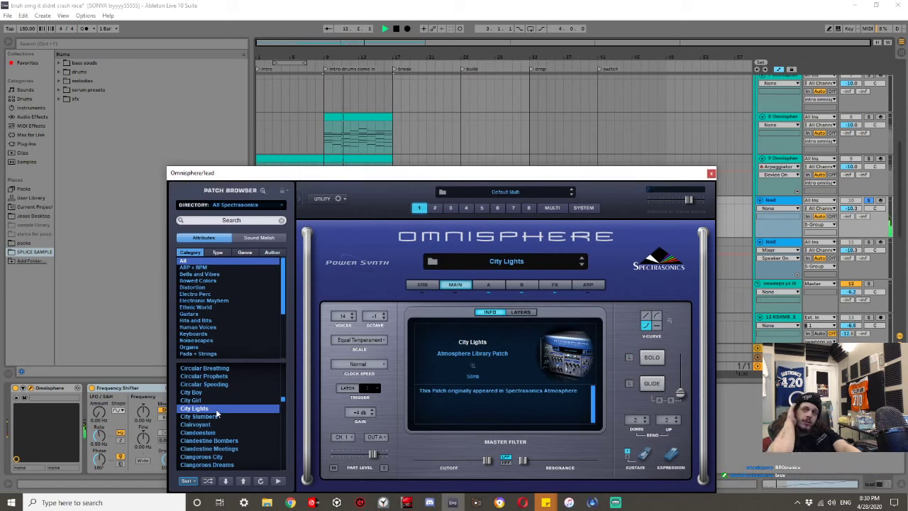
key(space)
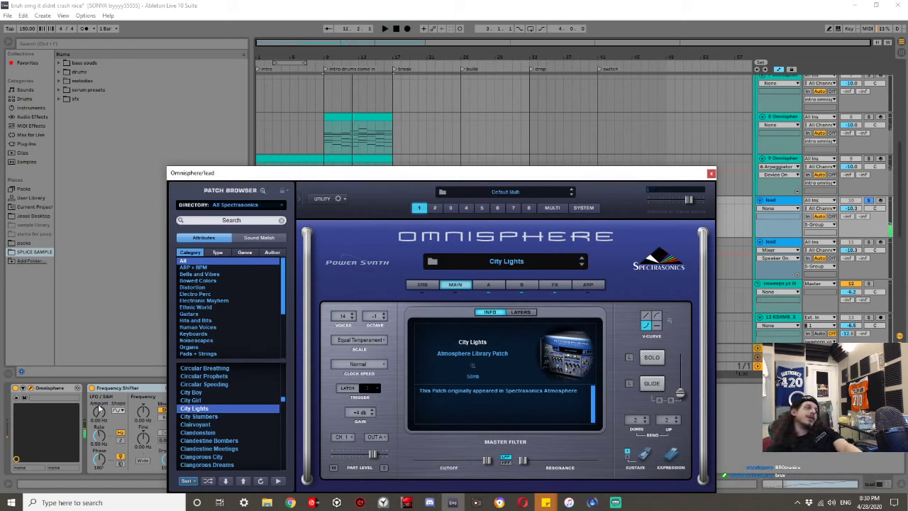
Audition the City Girl, Clandestine Meetings and Clangorous Percussive Sine patches on the lead track during playback.
click(186, 401)
key(space)
scroll(202, 411, down, 2)
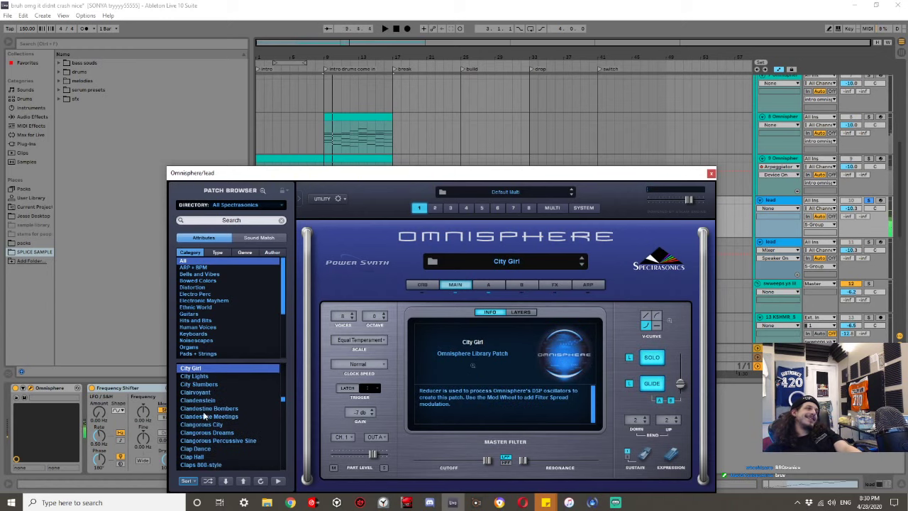
click(203, 417)
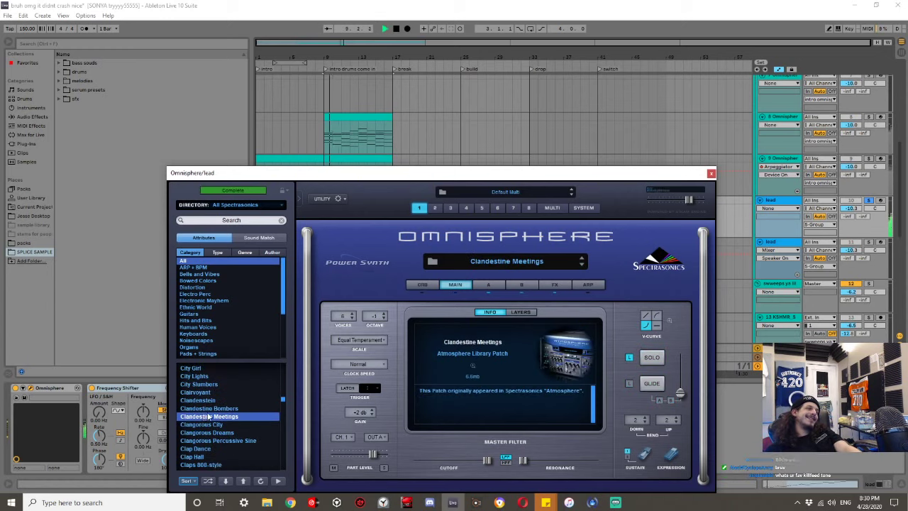
scroll(206, 413, down, 2)
click(204, 409)
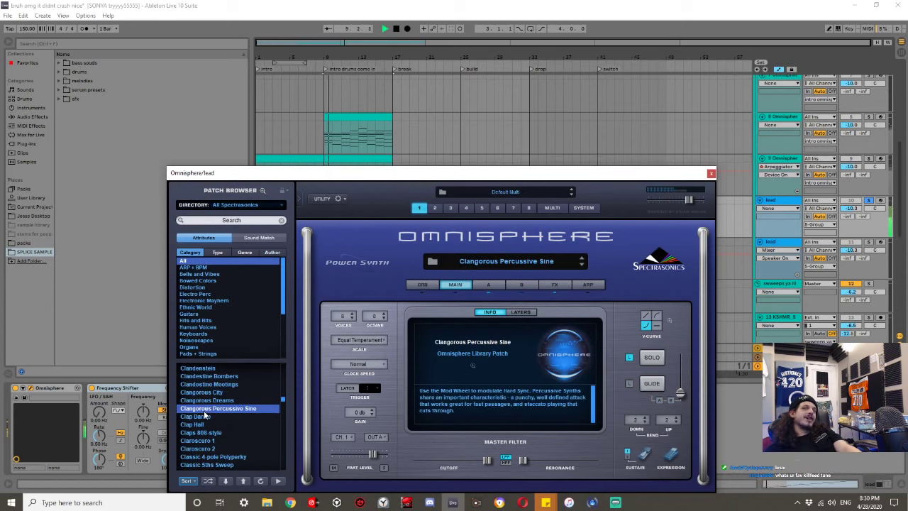
Audition the Claps 808-style and Classic 80's Vibrasynths patches on the lead track.
scroll(203, 409, down, 2)
click(207, 409)
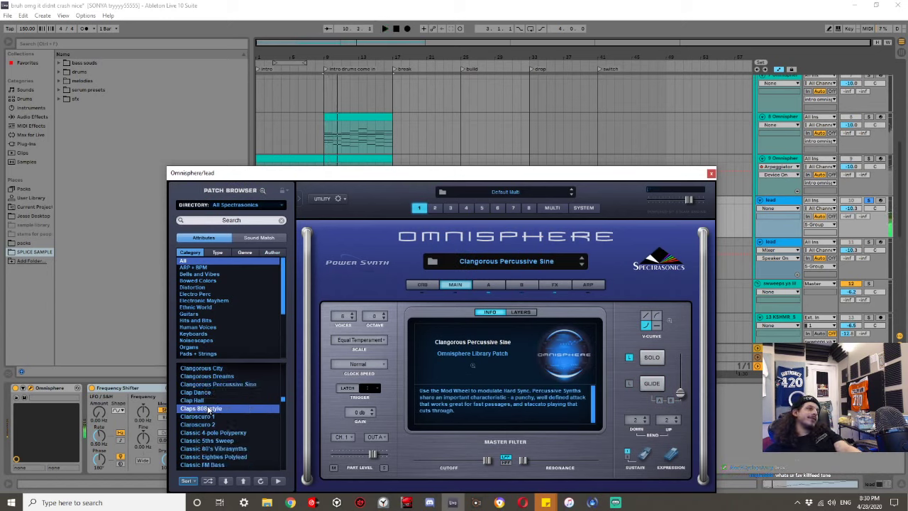
scroll(207, 409, down, 3)
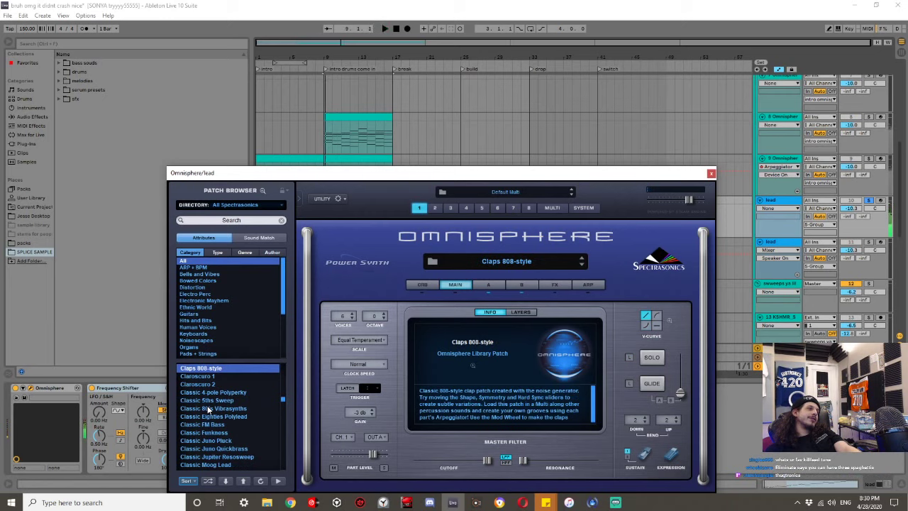
click(208, 409)
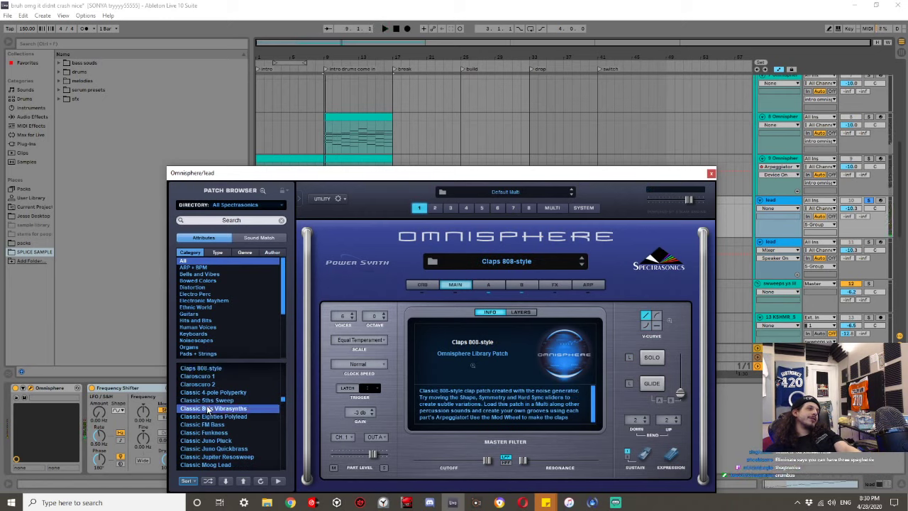
key(space)
scroll(206, 405, down, 2)
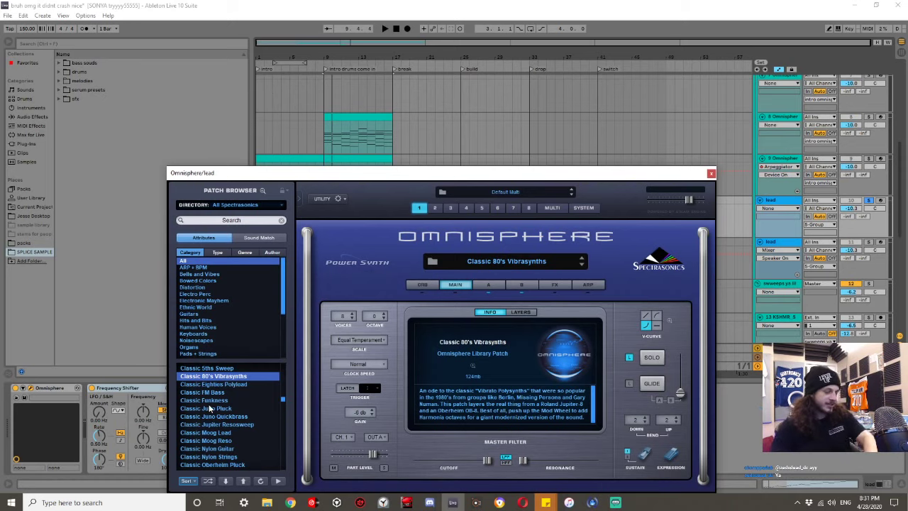
Search the lead track's Omnisphere patches for "in mem" and play the part with In Memorium 1 loaded.
click(711, 173)
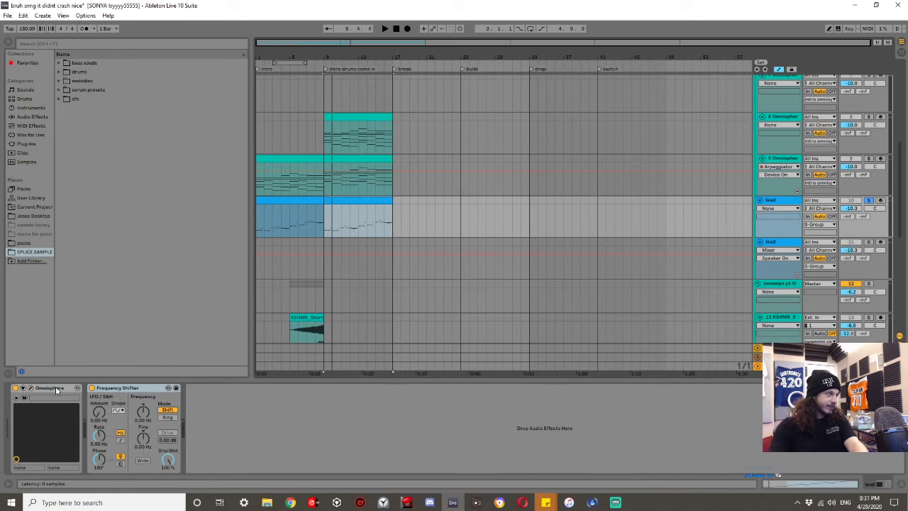
click(31, 388)
click(252, 221)
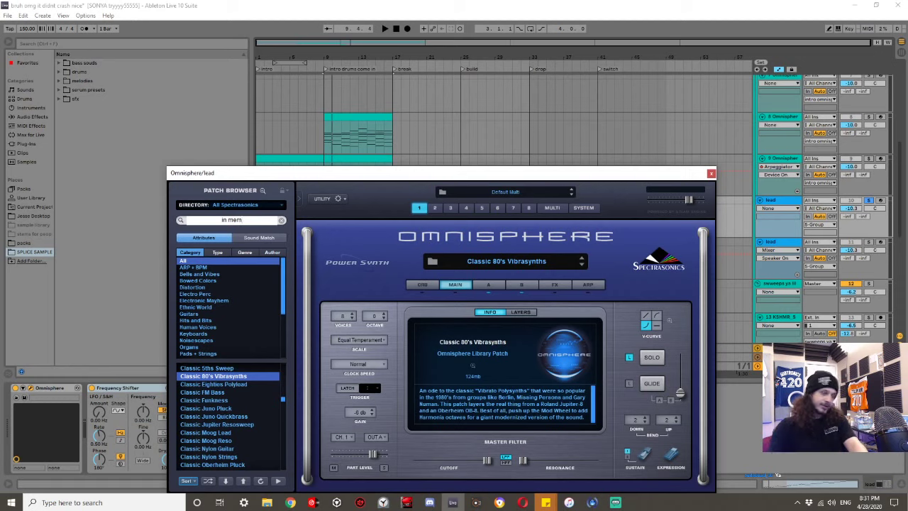
key(Return)
click(239, 370)
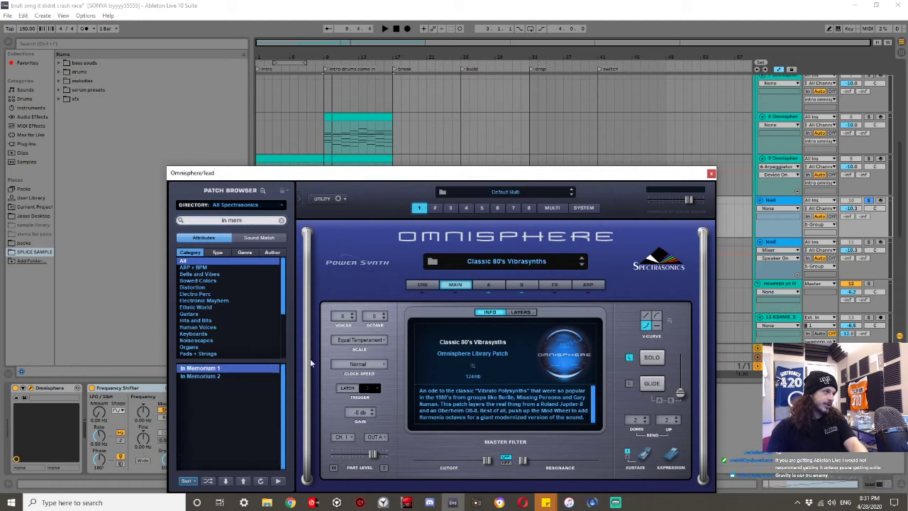
key(space)
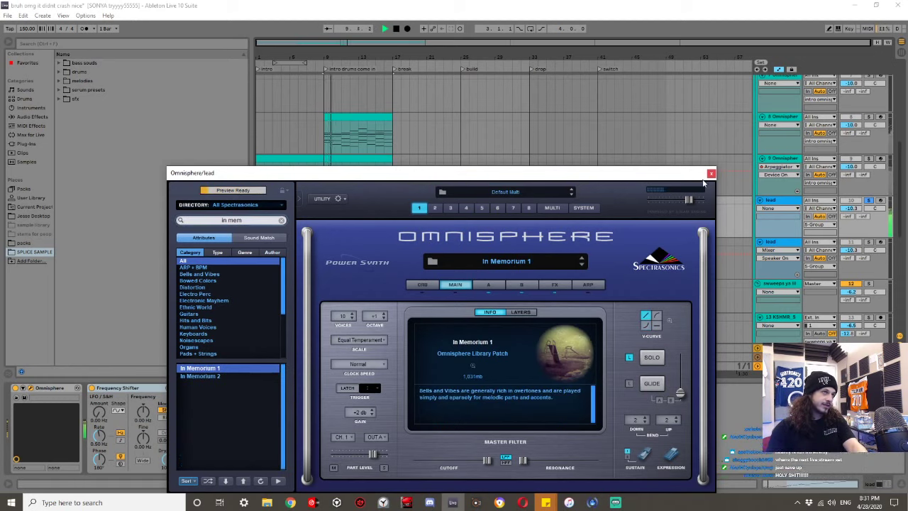
Load In Memorium 2 on the lead, raise Omnisphere's master output level to maximum and close the plug-in window.
click(229, 376)
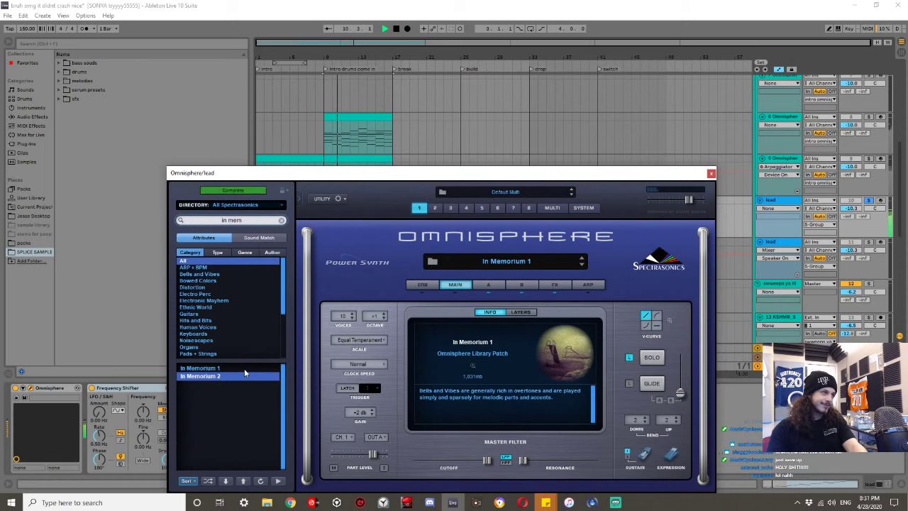
drag(691, 201, 794, 213)
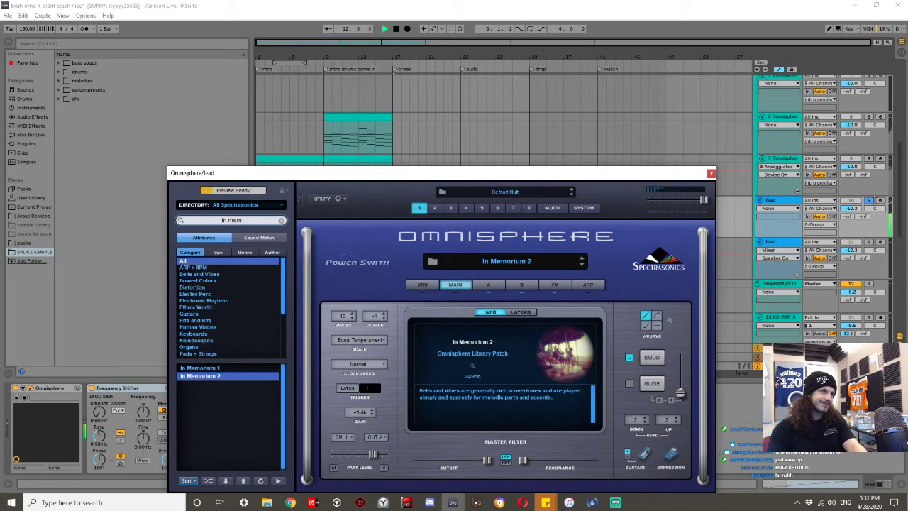
click(711, 173)
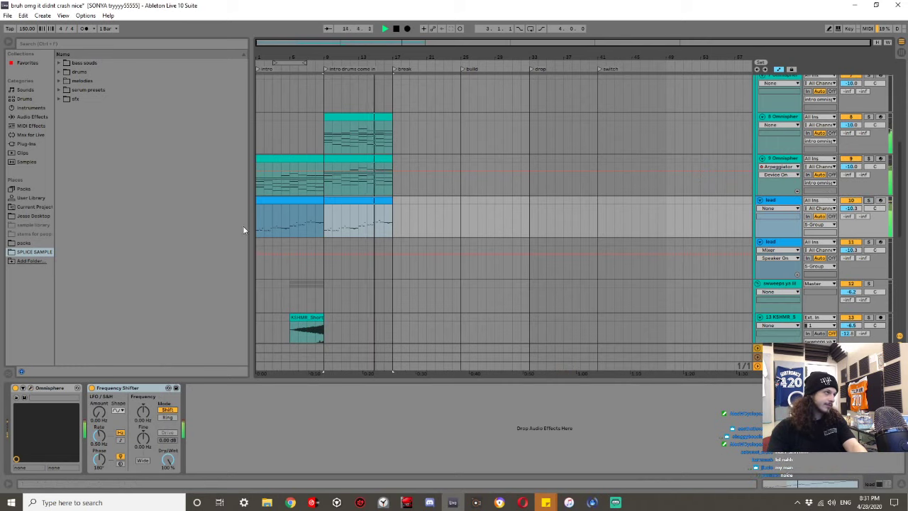
Play the song from the intro lead clip and solo the 9-Omnisphere track to hear it alone.
click(291, 202)
key(space)
click(783, 158)
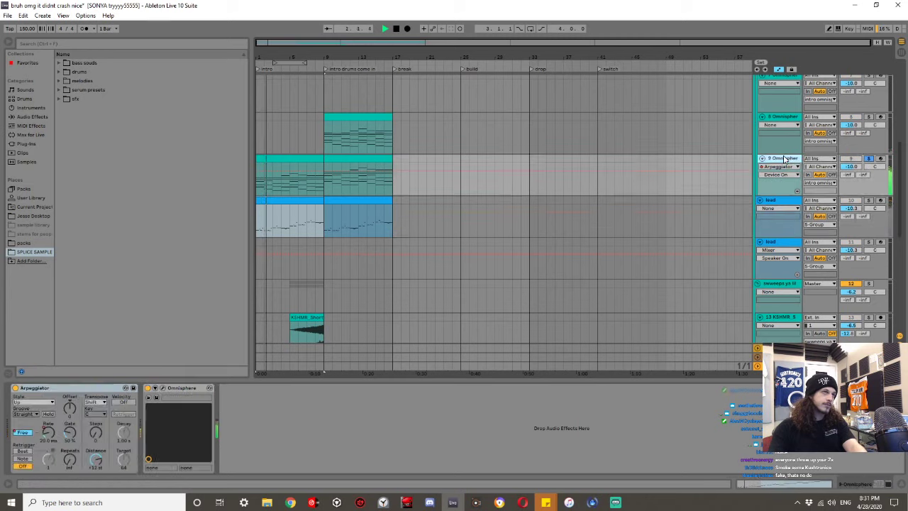
Compare the Oiltank Musicbox sound on the 9-Omnisphere track with its Arpeggiator bypassed and enabled.
click(161, 389)
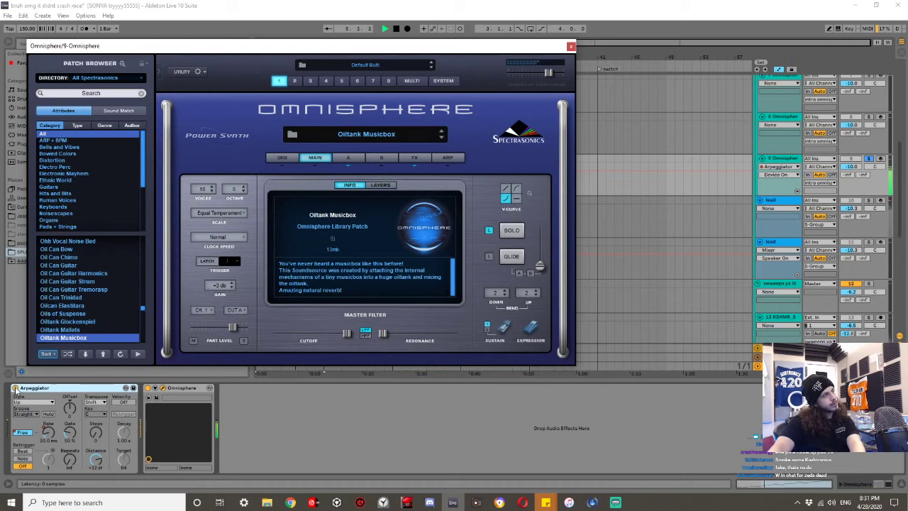
click(15, 388)
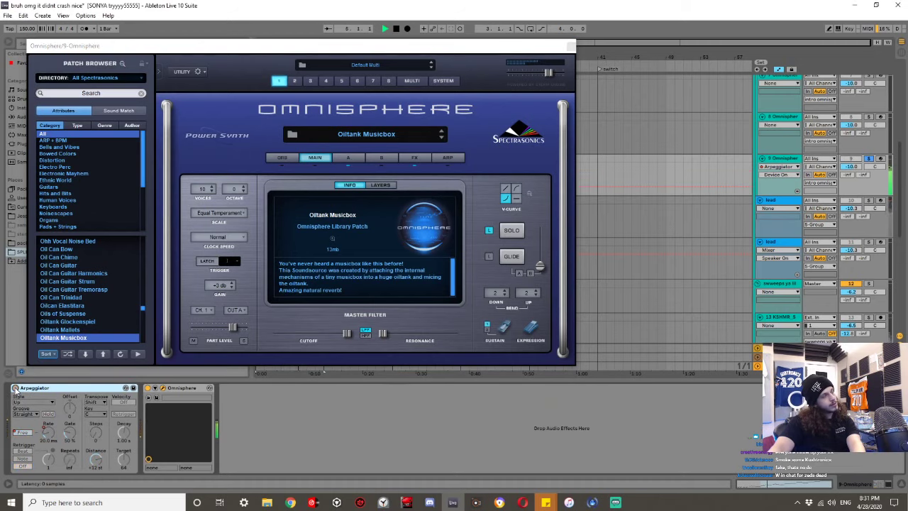
click(15, 388)
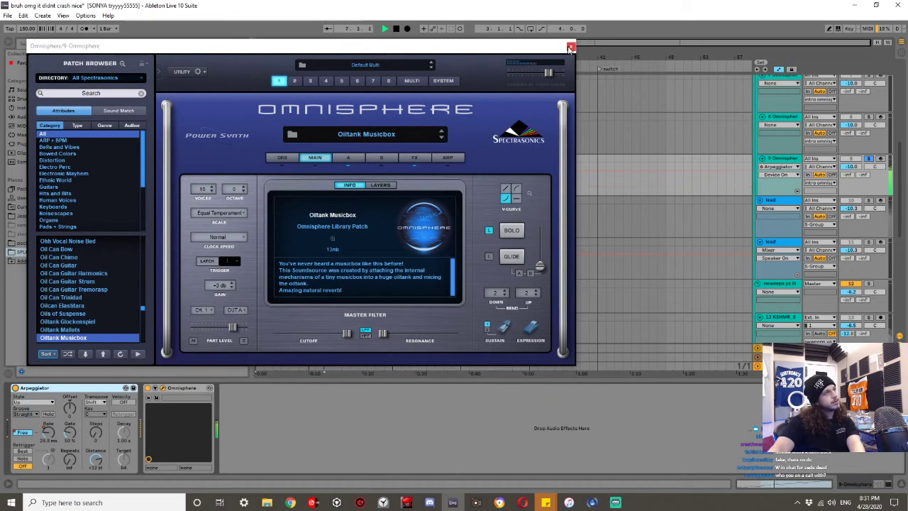
click(571, 45)
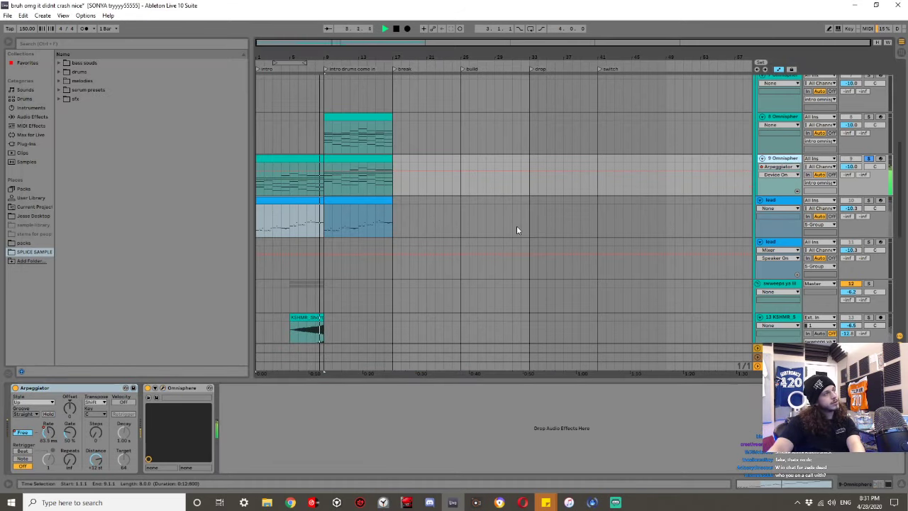
Inspect the arpeggiator, effects and layer A pages of the Oiltank Musicbox patch on the 9-Omnisphere track.
click(163, 387)
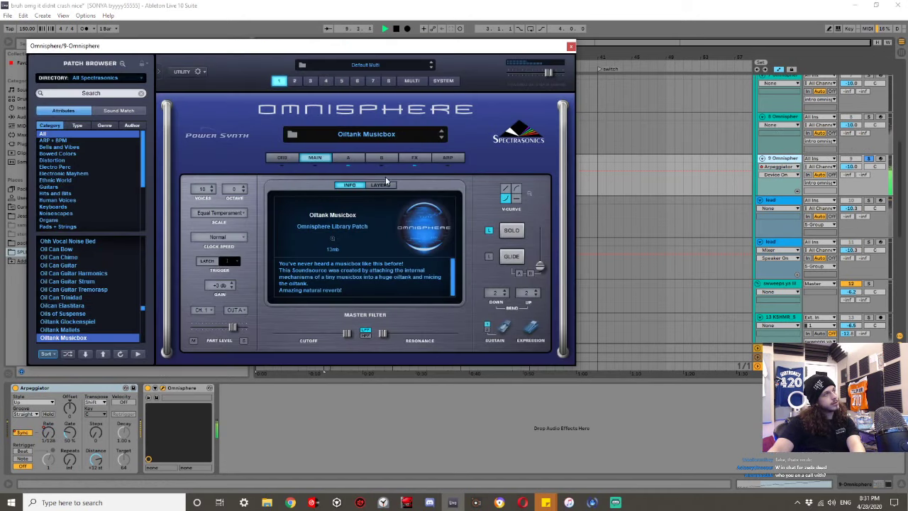
click(448, 157)
click(414, 158)
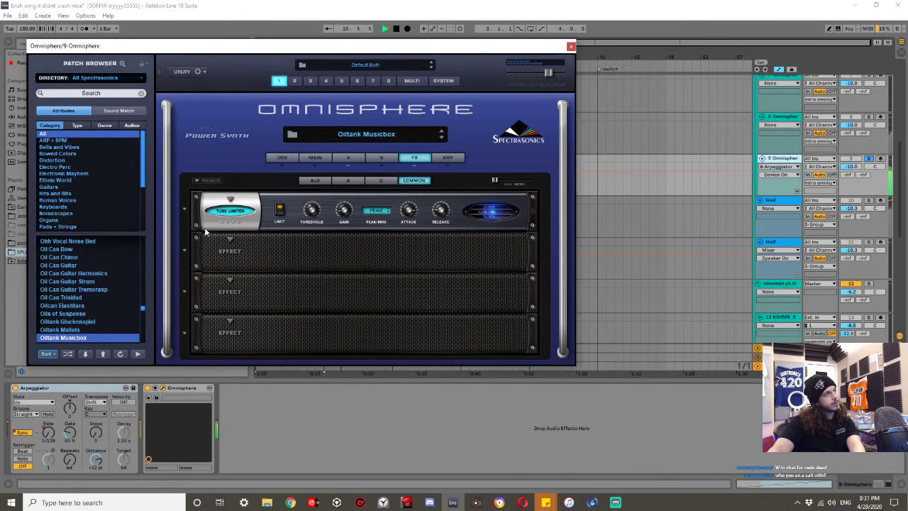
click(381, 181)
click(347, 158)
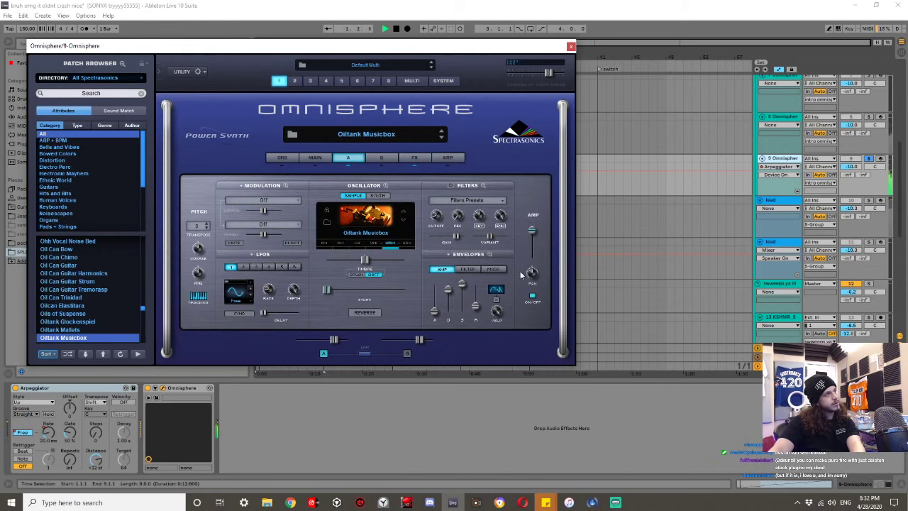
click(571, 47)
Rebalance the unsoloed tracks: set 9-Omnisphere to -5.9 dB, the upper lead to -14.5 dB and 8-Omnisphere to -16.9 dB.
click(869, 158)
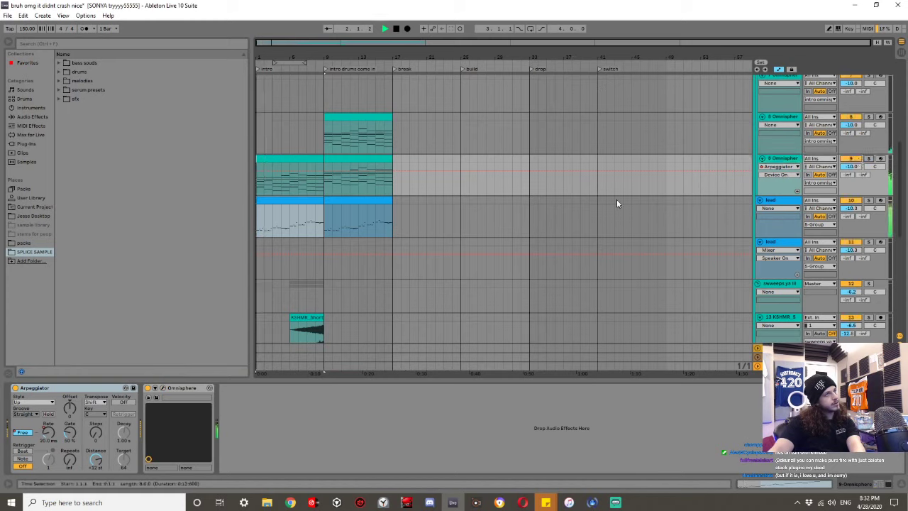
click(869, 200)
click(868, 201)
drag(853, 167, 853, 151)
drag(855, 209, 856, 225)
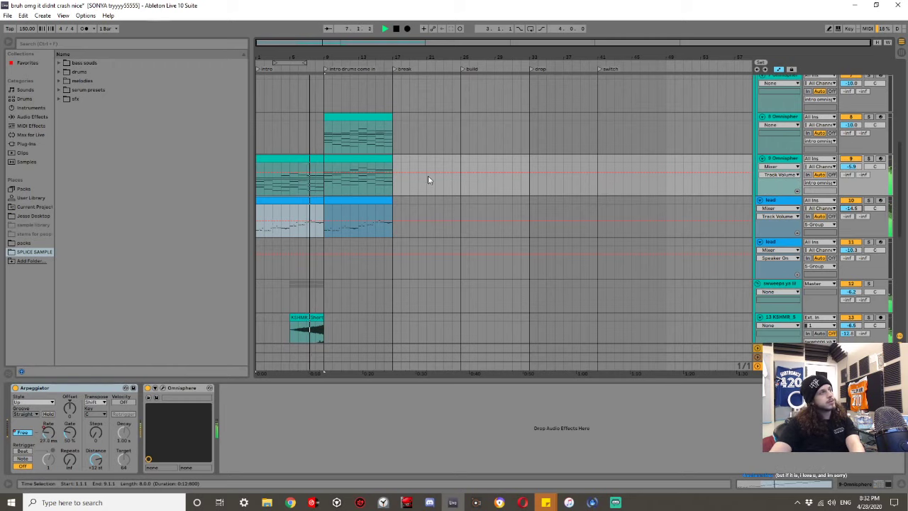
drag(851, 125, 850, 133)
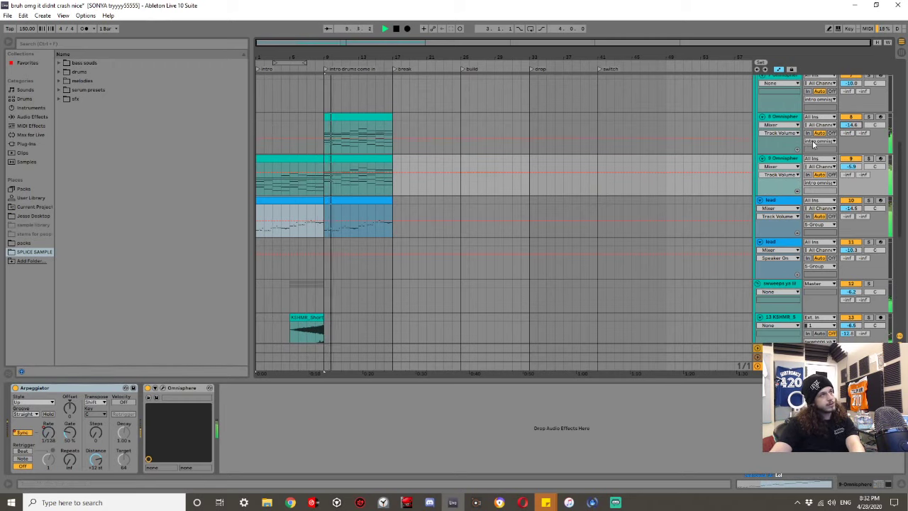
Browse the Arpeggiator's automation on the 9-Omnisphere track, checking Sync On and displaying the Synced Rate envelope.
click(761, 167)
click(778, 181)
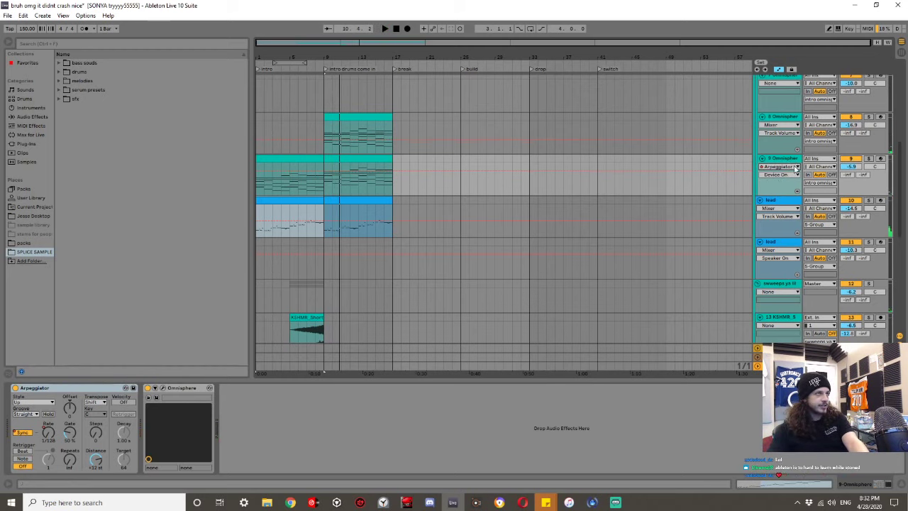
click(778, 175)
click(775, 214)
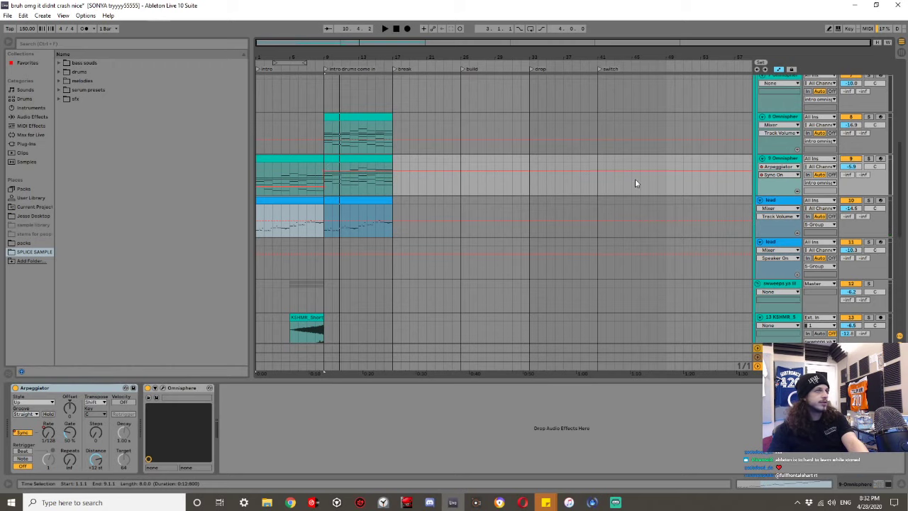
click(788, 174)
click(780, 219)
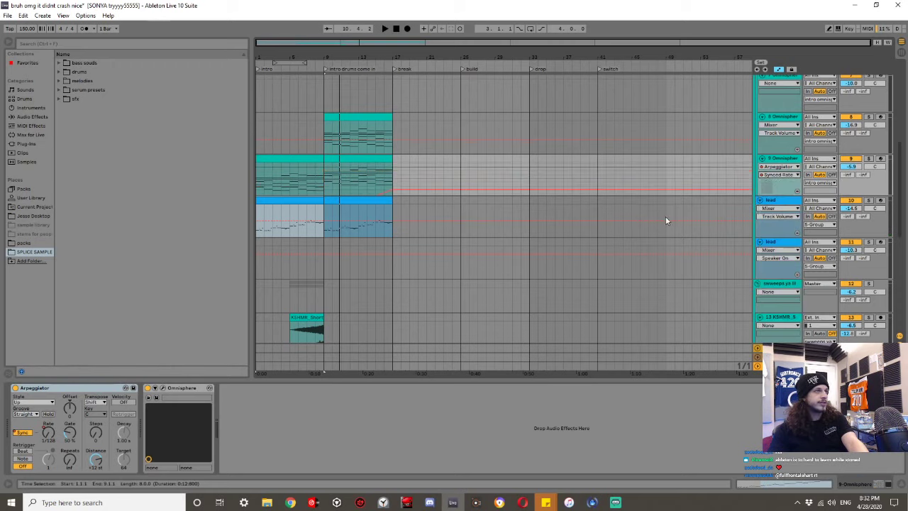
Reshape the Arpeggiator's Synced Rate automation on the 9-Omnisphere track to hold 1/12 from bar 9, checking it in playback.
drag(372, 194, 307, 169)
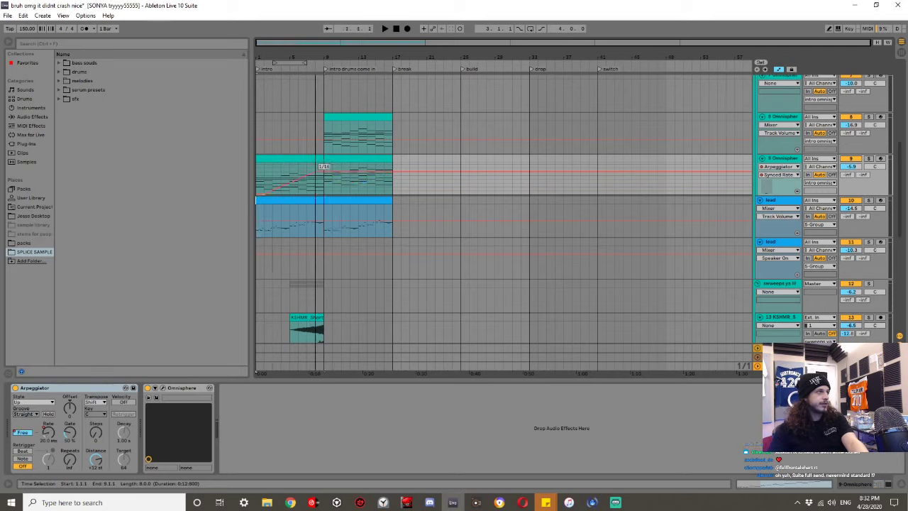
click(328, 171)
key(space)
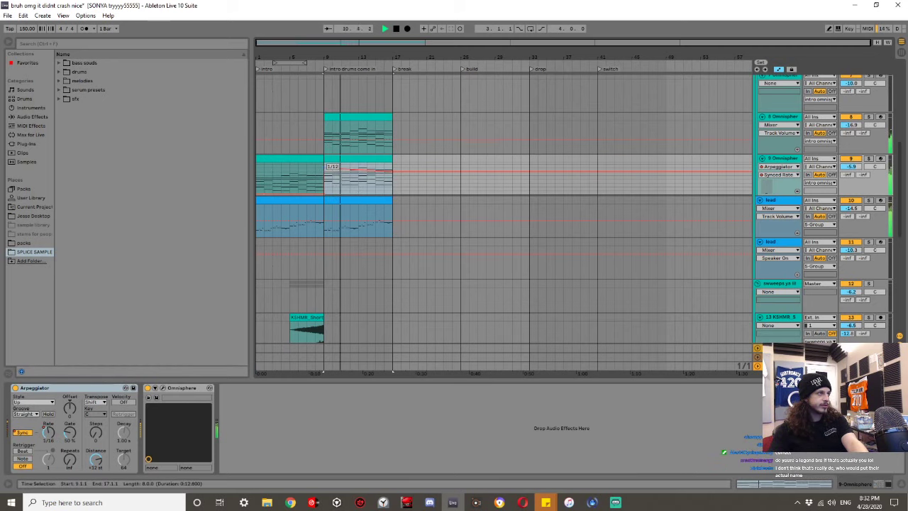
click(394, 172)
key(space)
Play from bar 9, raise the 9-Omnisphere track's volume to -0.8 dB and solo the track.
key(space)
drag(851, 166, 851, 169)
click(868, 158)
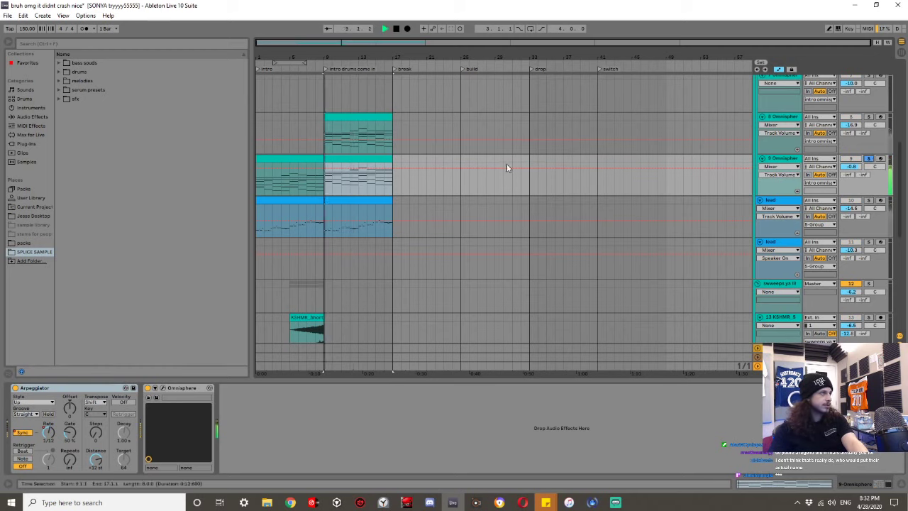
Add the OTT_x64 plug-in after Omnisphere on the soloed track, with downward compression at 23% and depth at 82%.
click(27, 145)
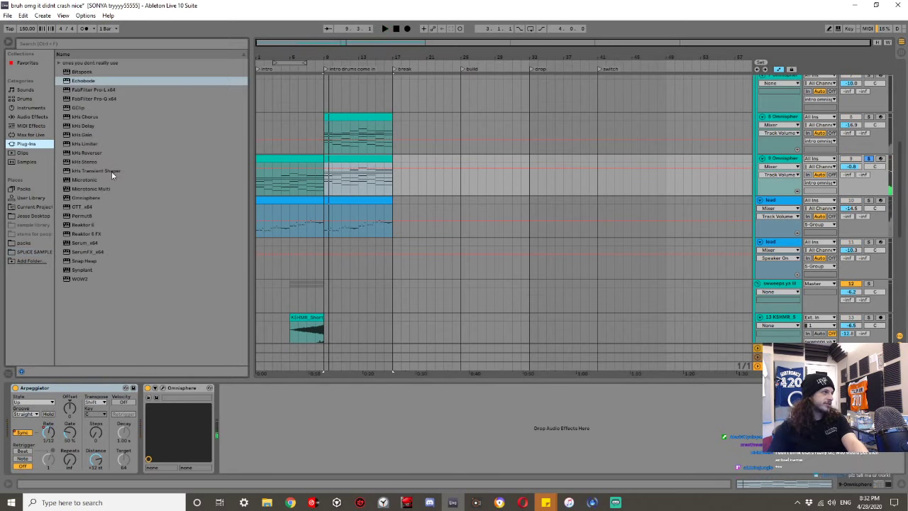
double_click(84, 205)
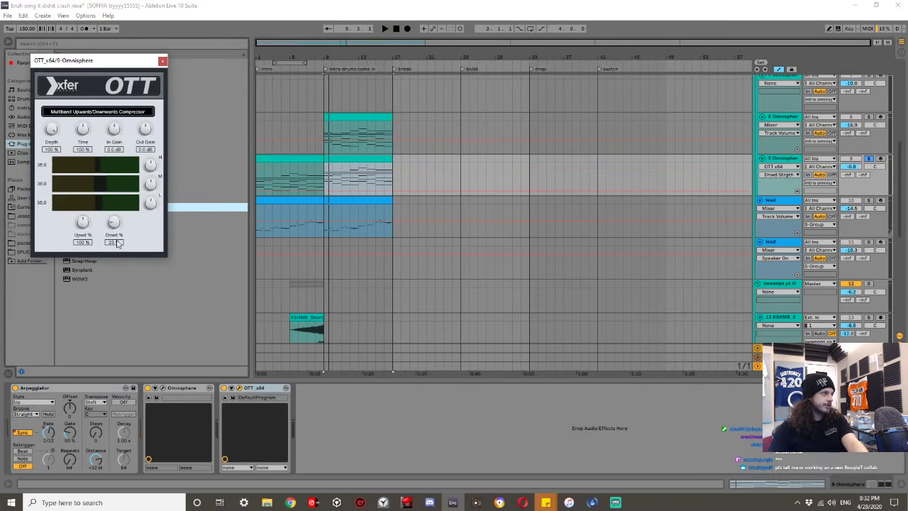
key(space)
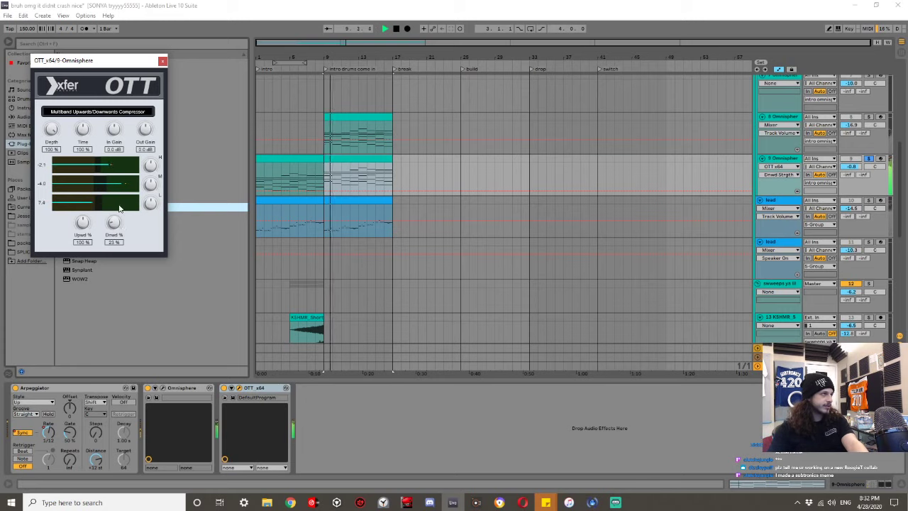
drag(51, 130, 53, 145)
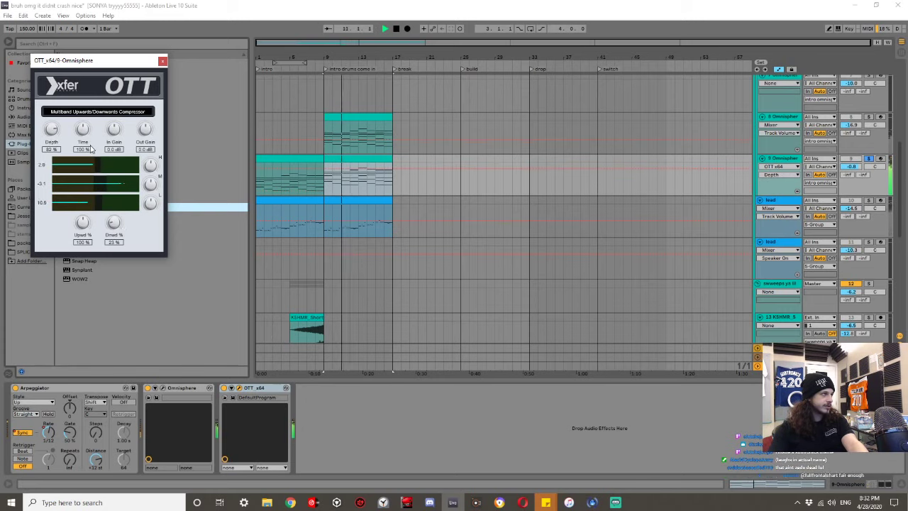
Set OTT's depth to 100% and output gain to -1.9 dB, adjust the high band's gain and close the plug-in window.
drag(52, 132, 54, 117)
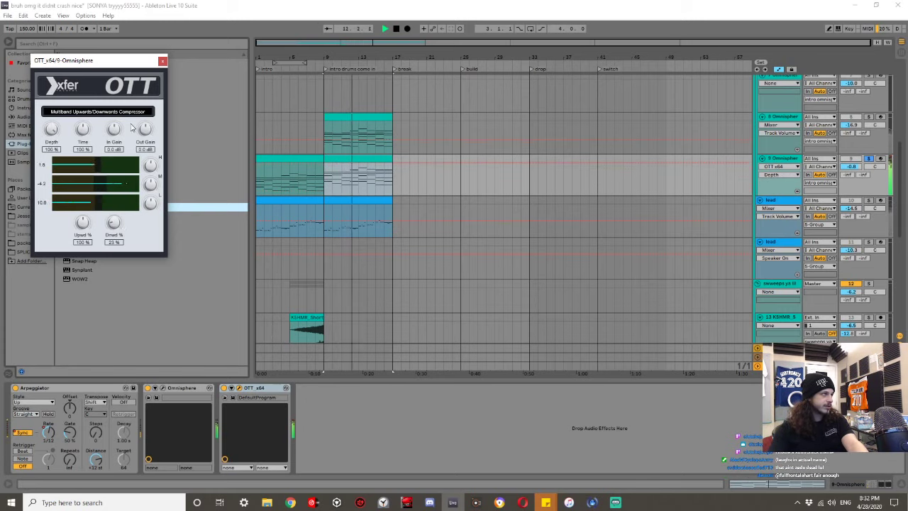
drag(144, 130, 153, 111)
drag(150, 164, 155, 173)
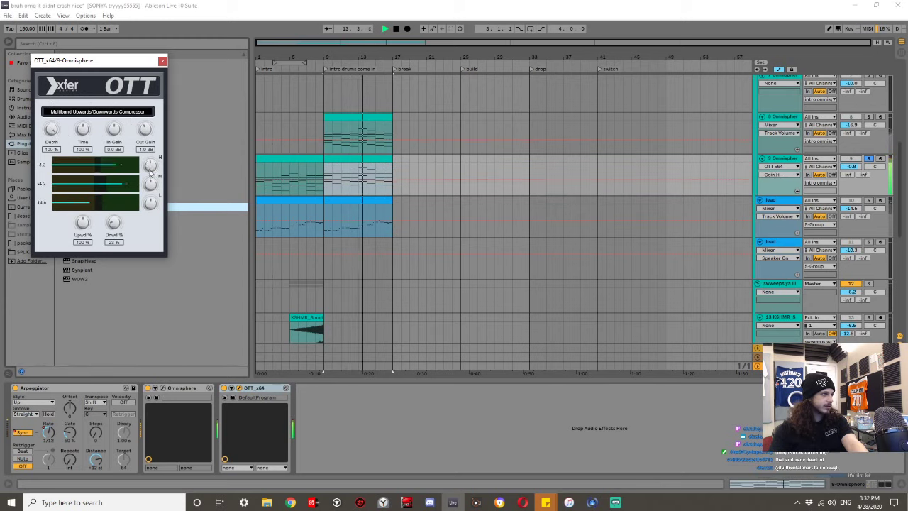
click(162, 61)
Add an EQ Eight after OTT on the 9-Omnisphere track and cut band 3 at about 1.7 kHz during playback.
click(32, 116)
double_click(81, 189)
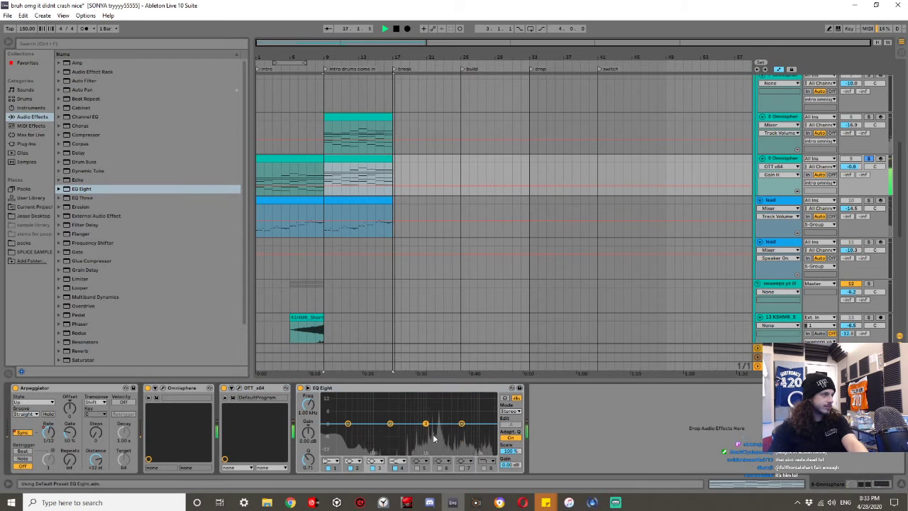
key(space)
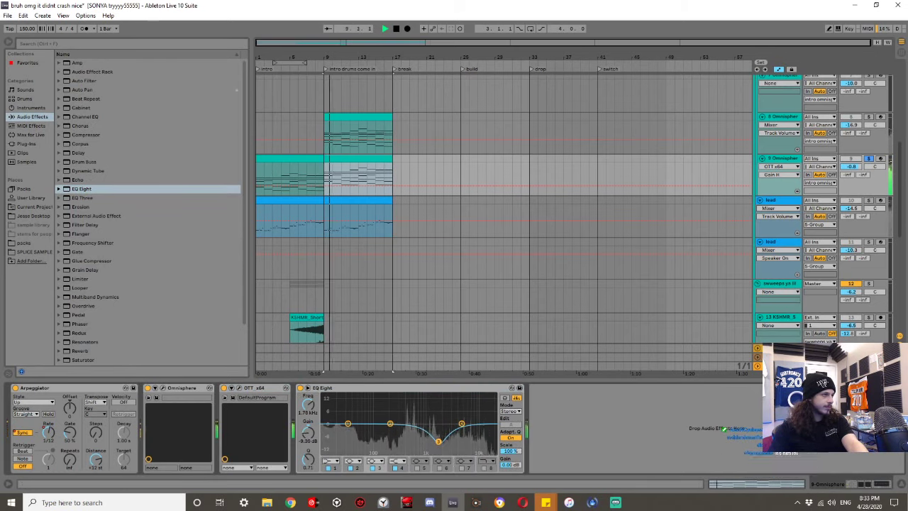
drag(438, 440, 438, 441)
drag(390, 424, 390, 424)
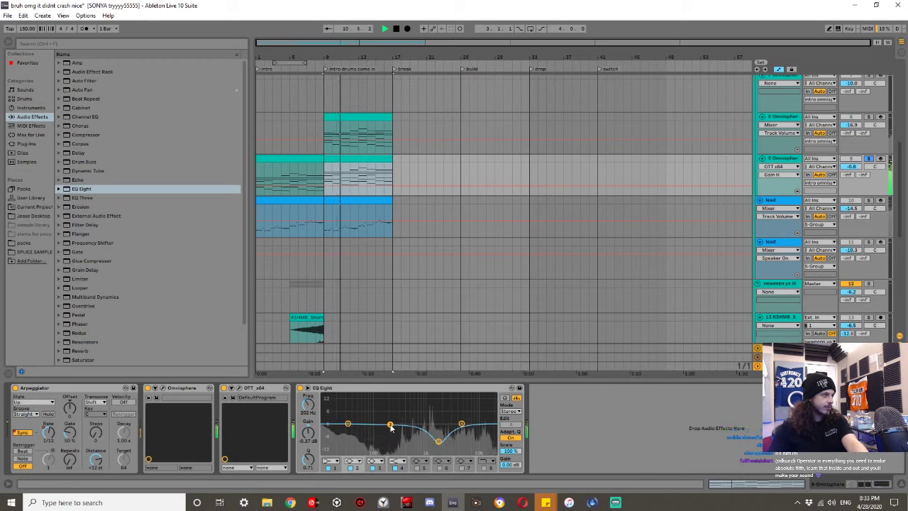
Change EQ Eight's band 1 to a low-cut filter at about 147 Hz and stop playback.
click(331, 461)
click(330, 412)
drag(348, 423, 384, 436)
key(space)
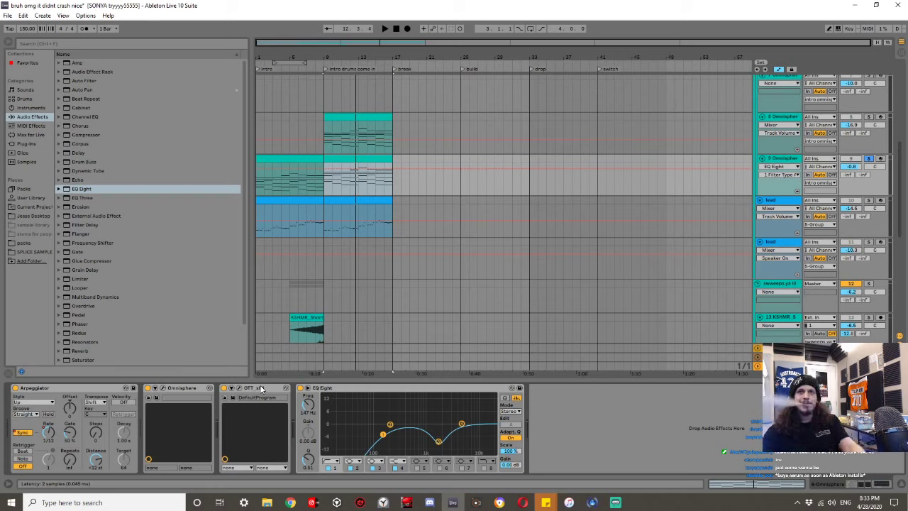
Play the soloed upper lead track and open its clip starting at bar 9 with all notes selected.
key(space)
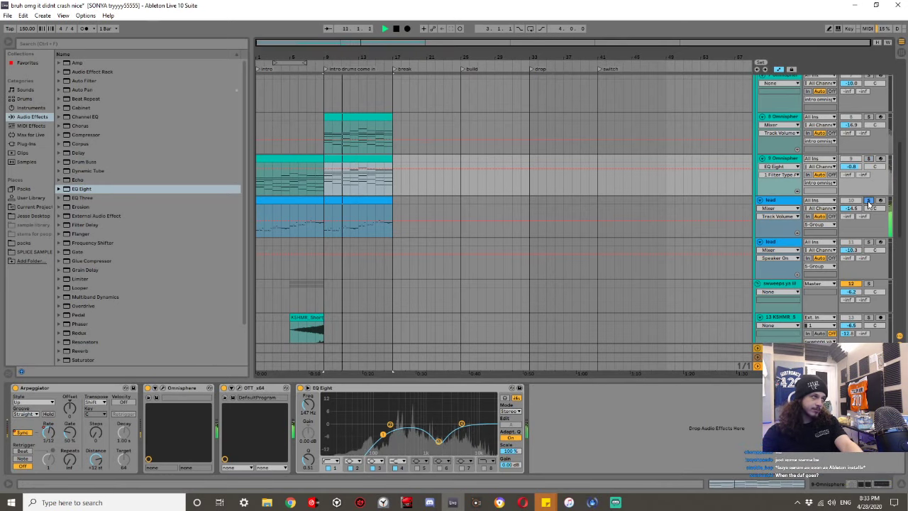
double_click(346, 200)
key(space)
key(space)
click(391, 348)
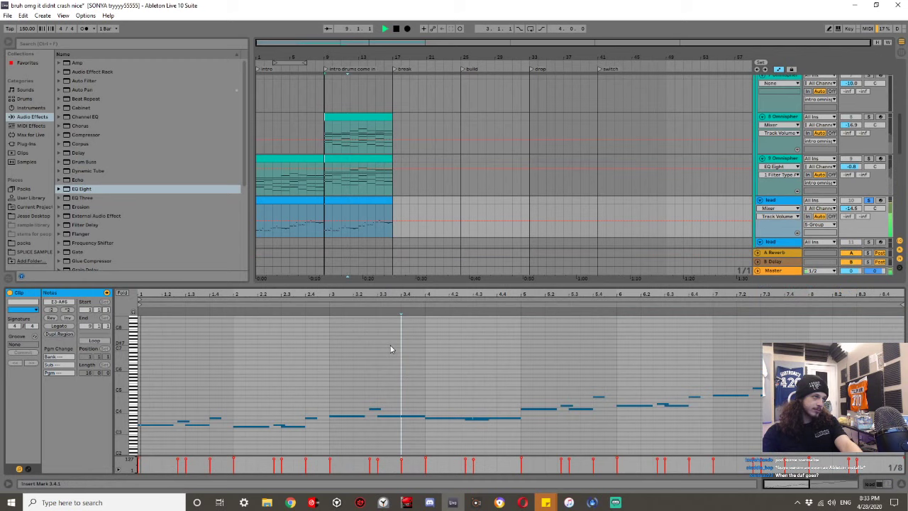
key(ctrl+a)
Try transposing the selected lead notes up an octave and a semitone, listening to the result.
key(shift+Up)
key(Up)
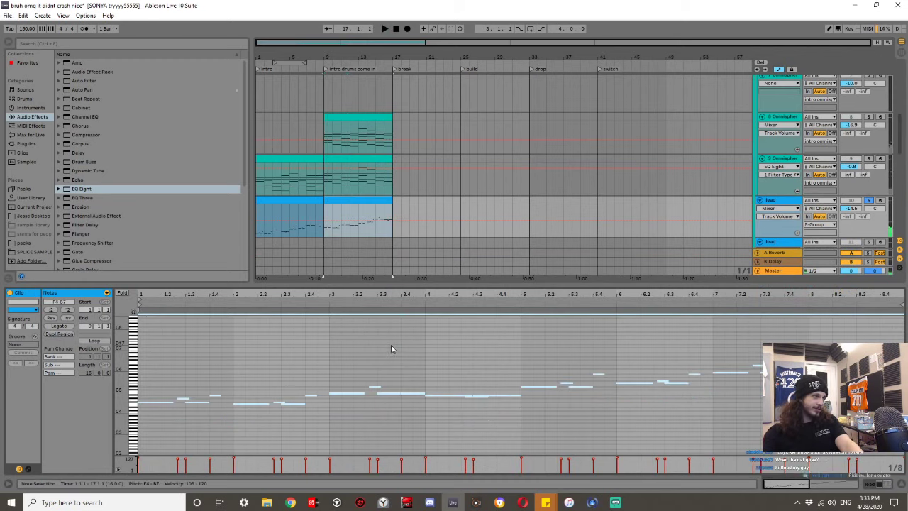
key(shift+Down)
key(shift+Up)
key(space)
key(space)
key(shift+Down)
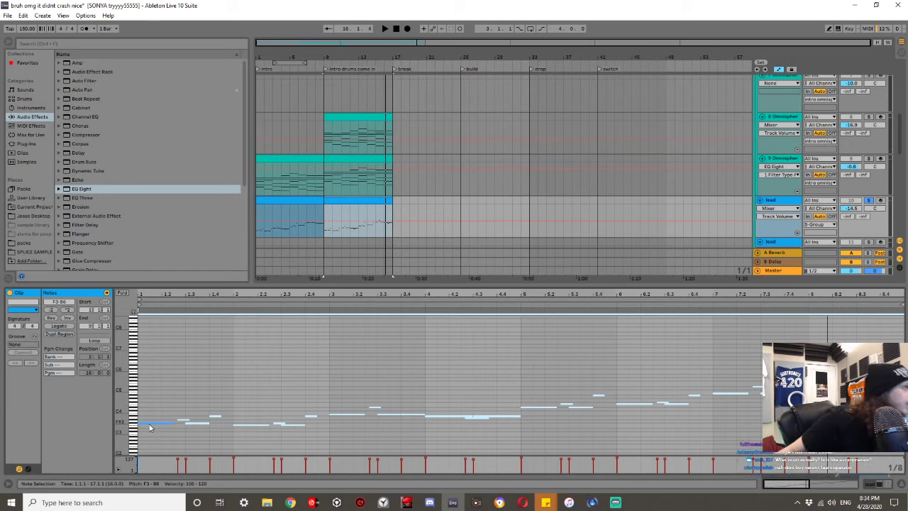
key(Down)
Transpose the selected lead notes up one octave, replay from bar 9, unsolo the lead and hide the note editor.
key(space)
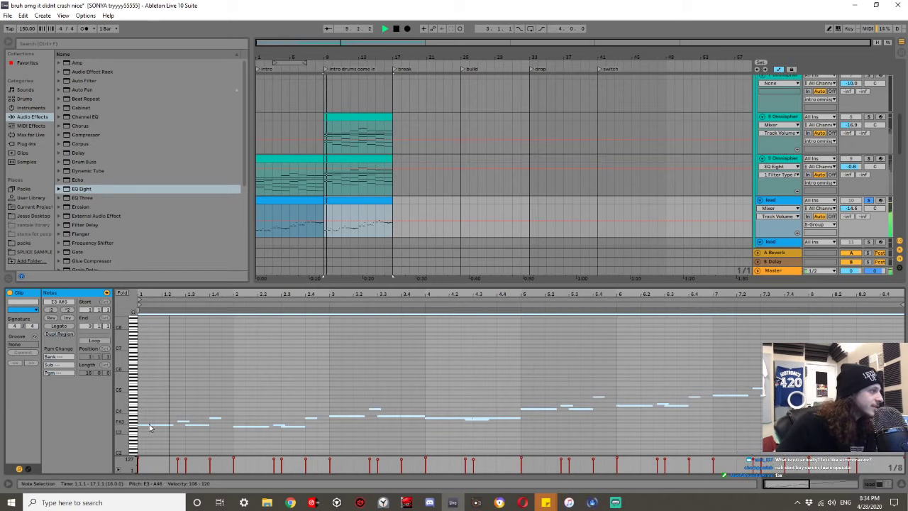
key(shift+Up)
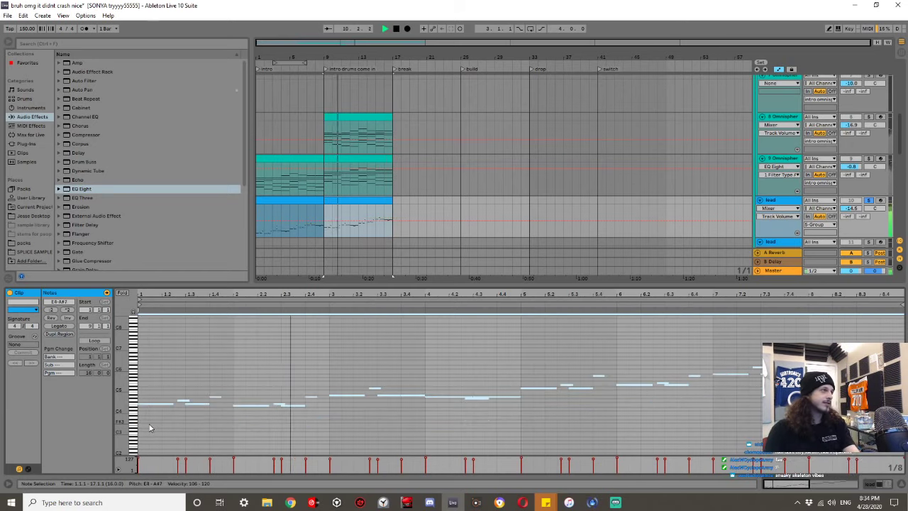
key(space)
key(space)
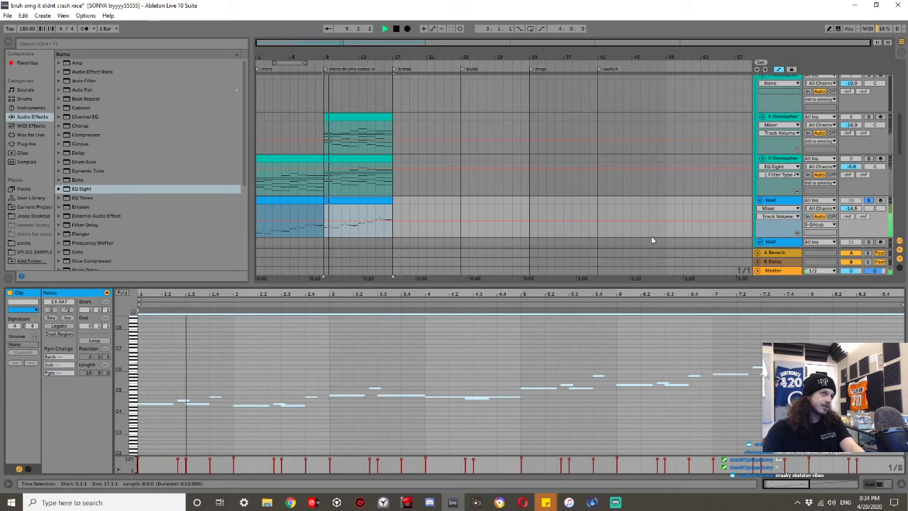
click(868, 200)
key(ctrl+alt+l)
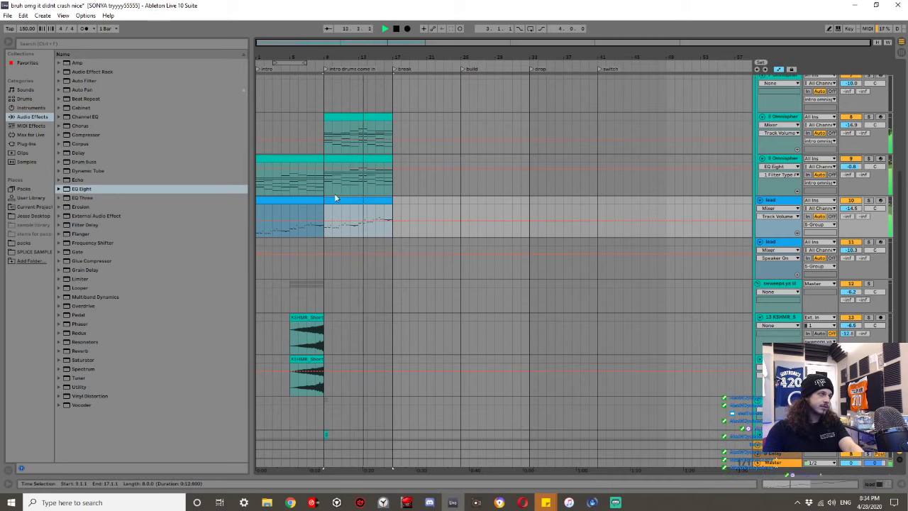
Duplicate the bar 9 lead clip and the 8-Omnisphere chord clip so both also fill the break from bar 17.
key(ctrl+d)
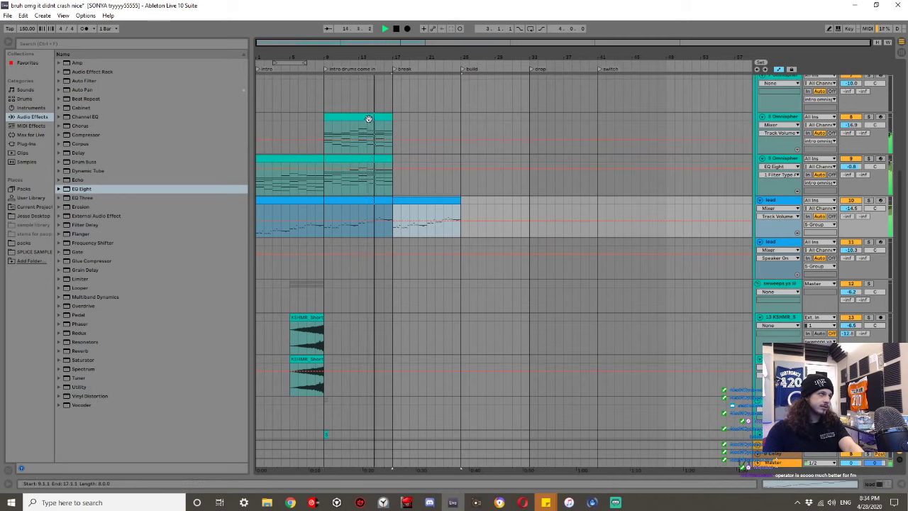
click(370, 119)
key(ctrl+d)
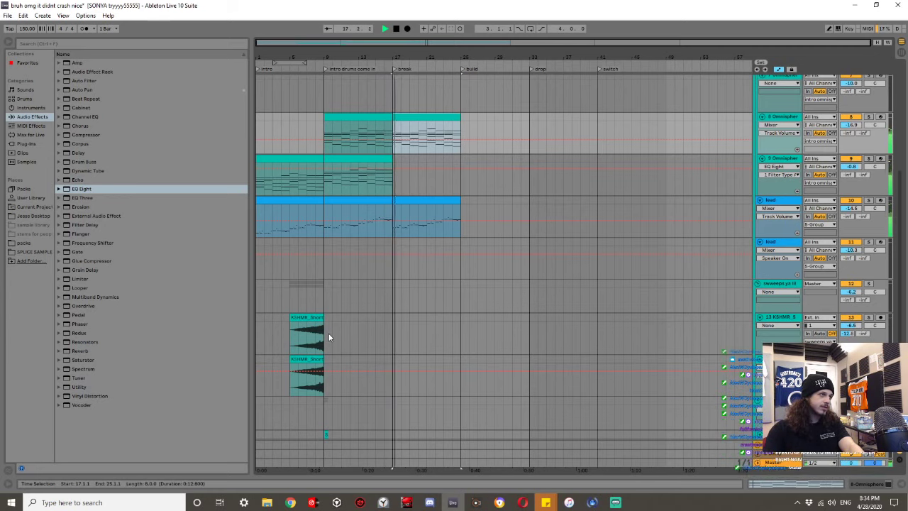
Duplicate the intro's two KSHMR short sweep clips twice, ending at bars 17 and 25.
drag(324, 376, 248, 313)
key(ctrl+d)
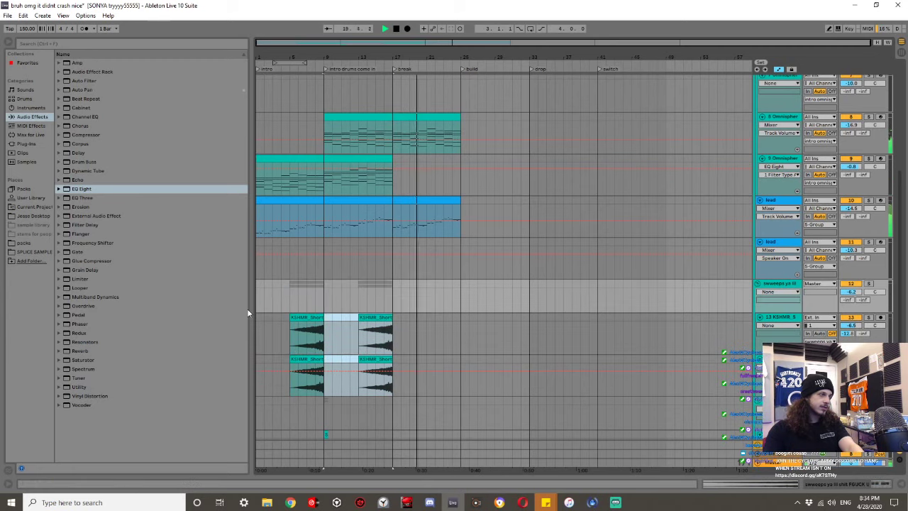
key(ctrl+d)
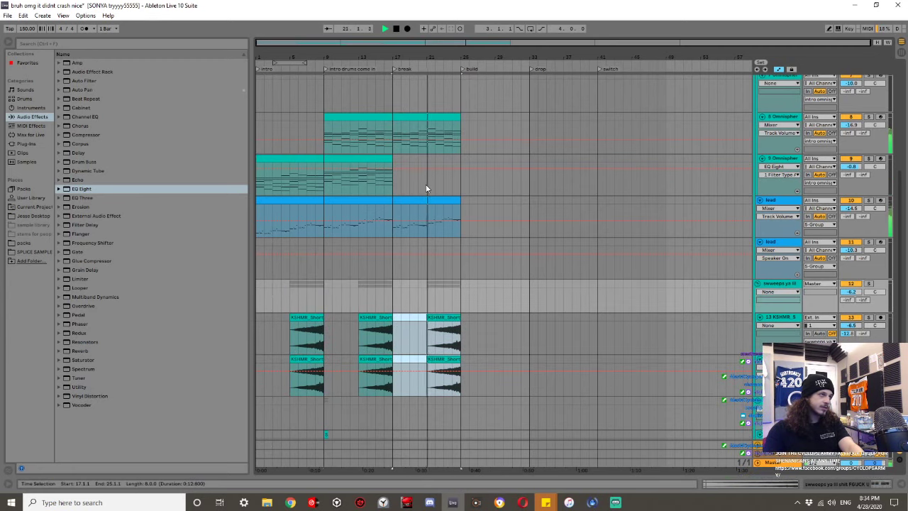
Extend the 8-Omnisphere chords into the build and repeat its first one-bar chord from bar 25 to bar 33.
click(438, 117)
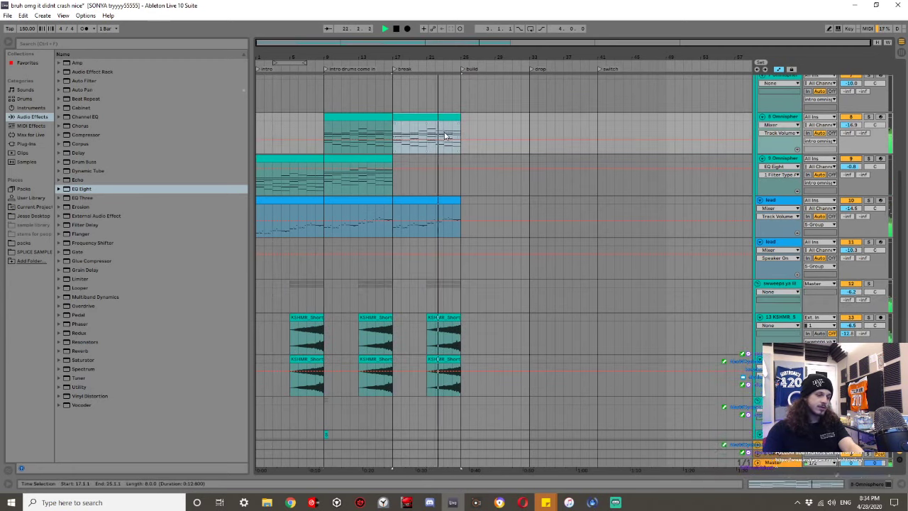
key(ctrl+d)
scroll(471, 156, up, 4)
click(465, 142)
drag(450, 130, 441, 118)
key(ctrl+d)
key(ctrl+d)
key(ctrl+d)
key(ctrl+d)
key(ctrl+d)
key(ctrl+d)
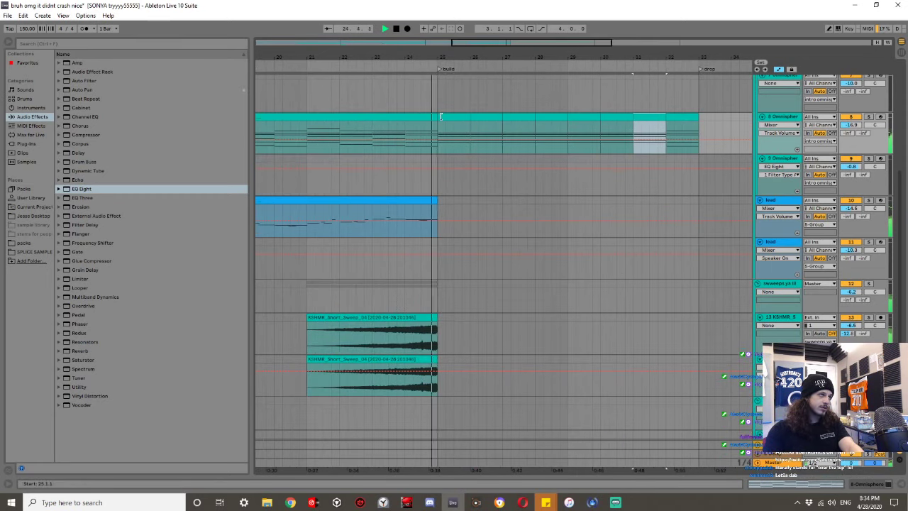
key(ctrl+d)
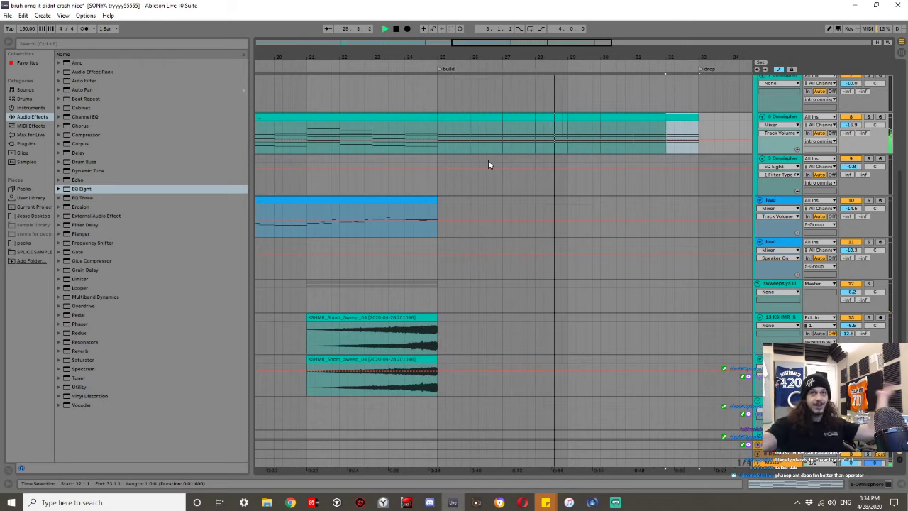
Repeat a one-beat slice of the 8-Omnisphere chord from bar 29 towards the drop.
click(574, 120)
drag(574, 124, 571, 116)
key(ctrl+d)
key(ctrl+d)
key(ctrl+d)
key(ctrl+d)
key(ctrl+d)
key(ctrl+d)
key(ctrl+d)
key(ctrl+d)
key(ctrl+d)
key(ctrl+d)
key(ctrl+d)
key(ctrl+d)
key(ctrl+d)
key(ctrl+d)
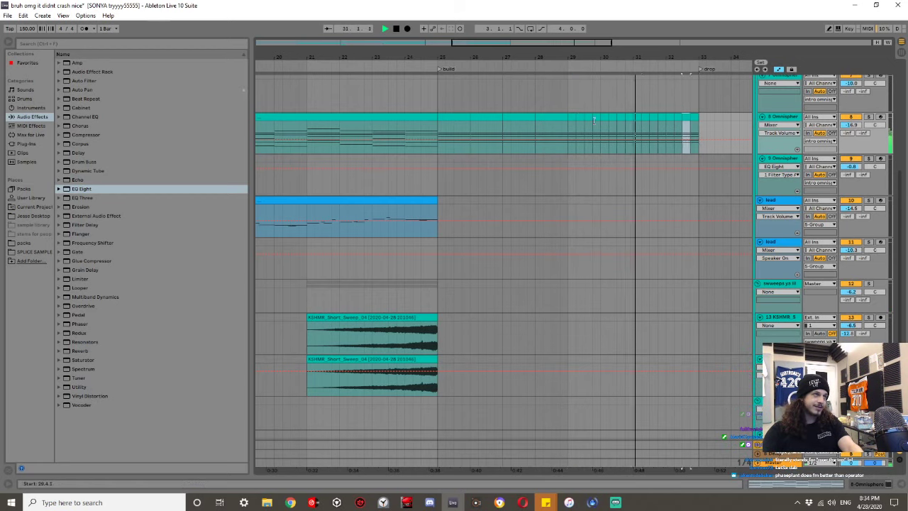
Delete the 8-Omnisphere chord slices from 32.2.1 up to the drop.
drag(713, 125, 671, 123)
key(plus)
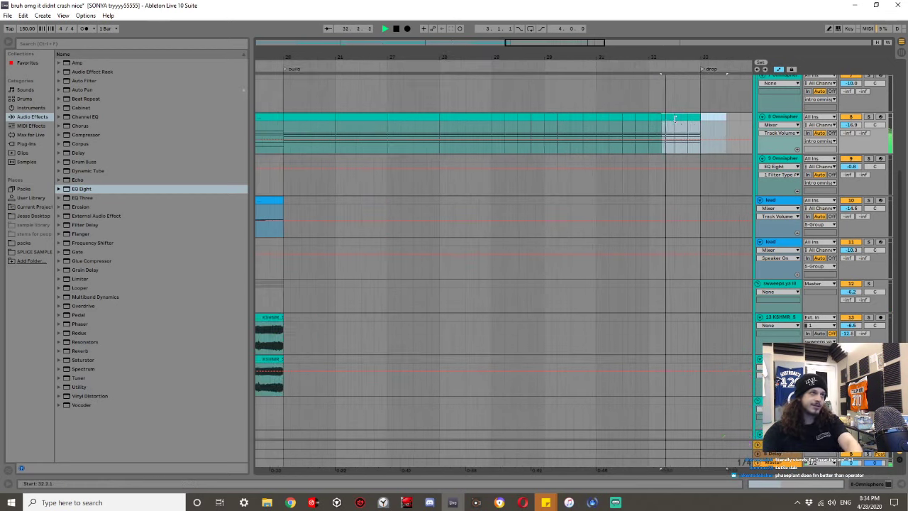
key(Delete)
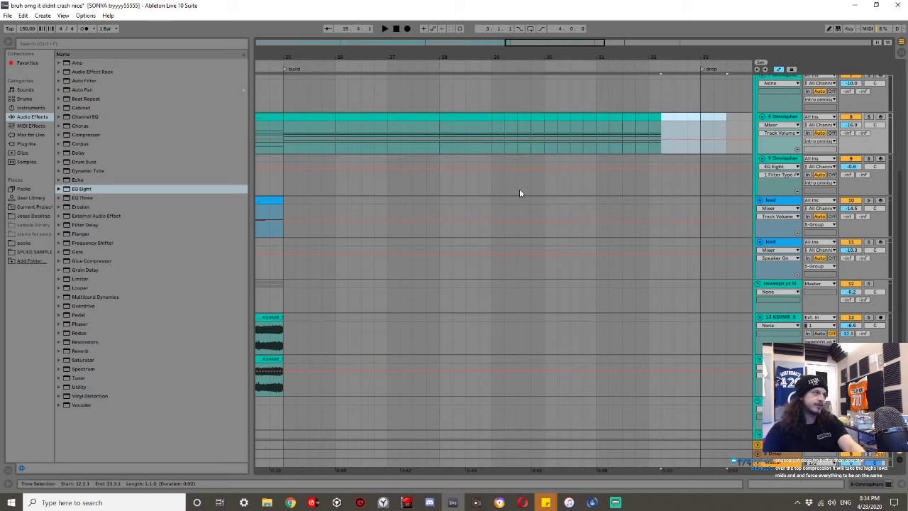
key(minus)
key(minus)
key(minus)
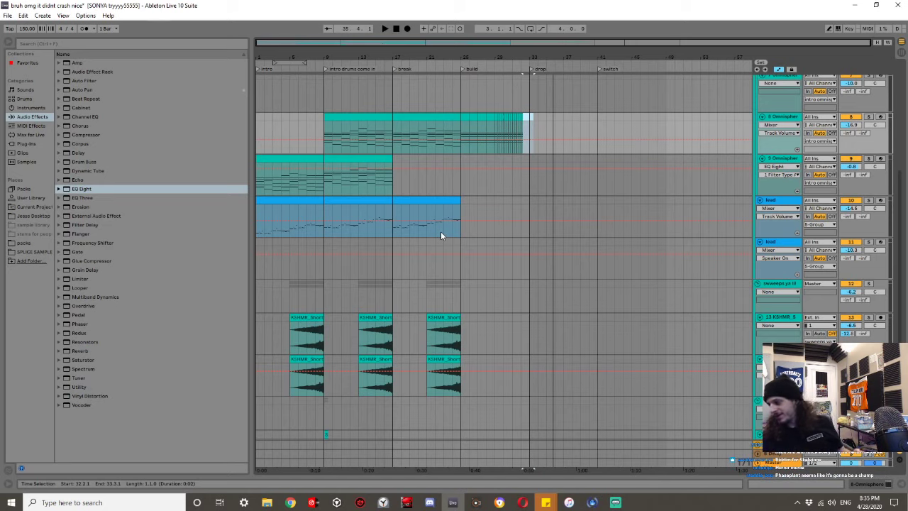
Play the arrangement from the beginning through the break and replay it from bar 9.
key(space)
key(space)
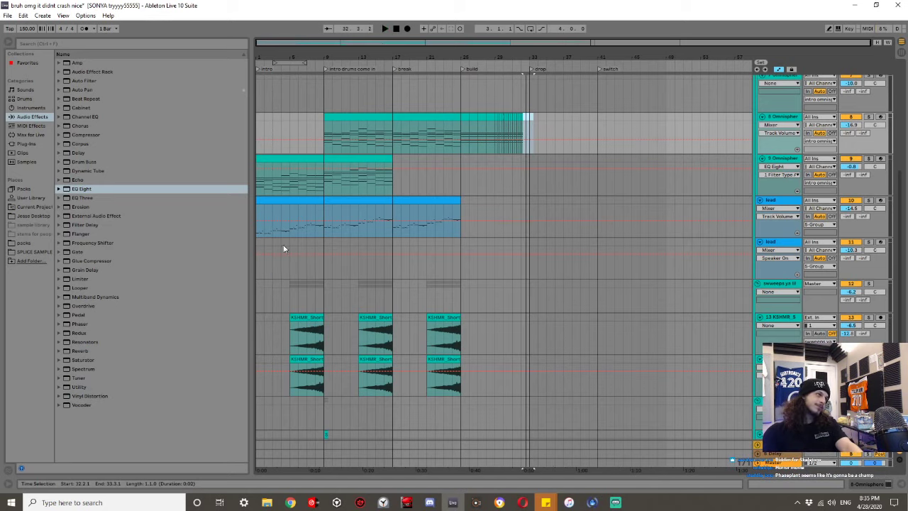
drag(273, 251, 238, 257)
key(space)
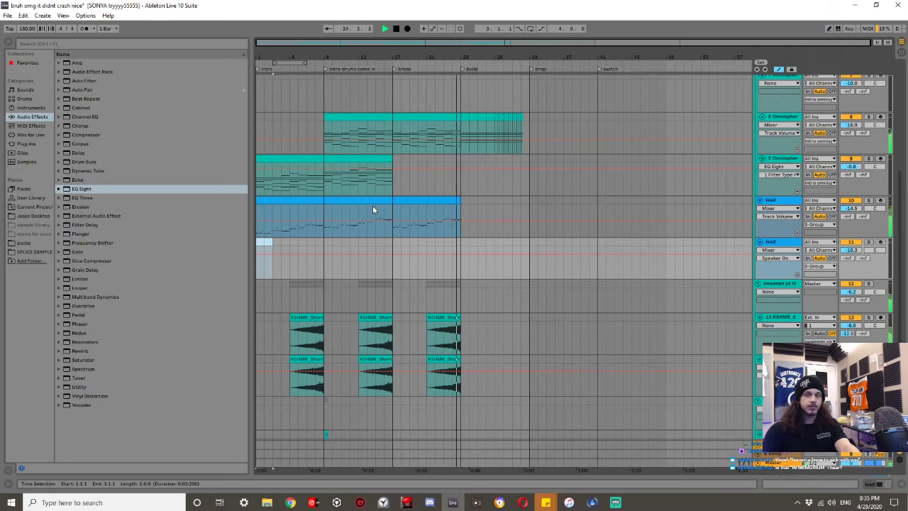
key(space)
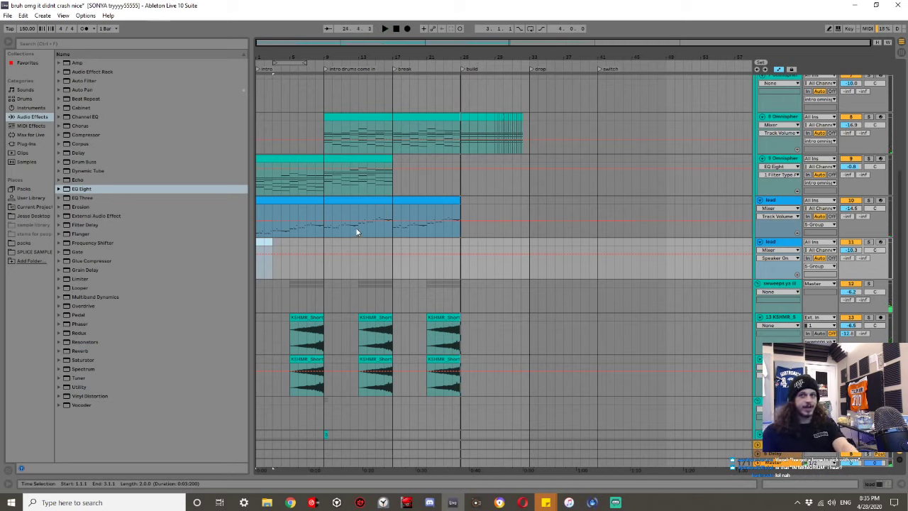
click(325, 263)
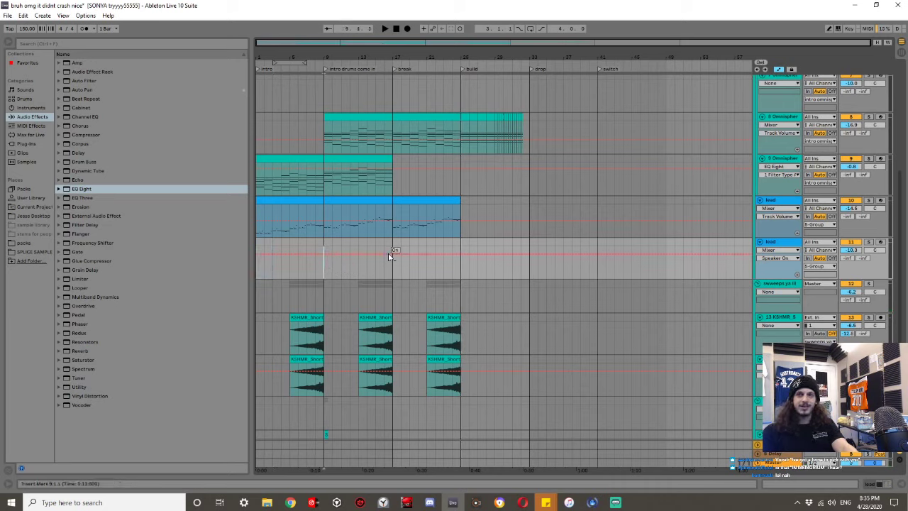
key(space)
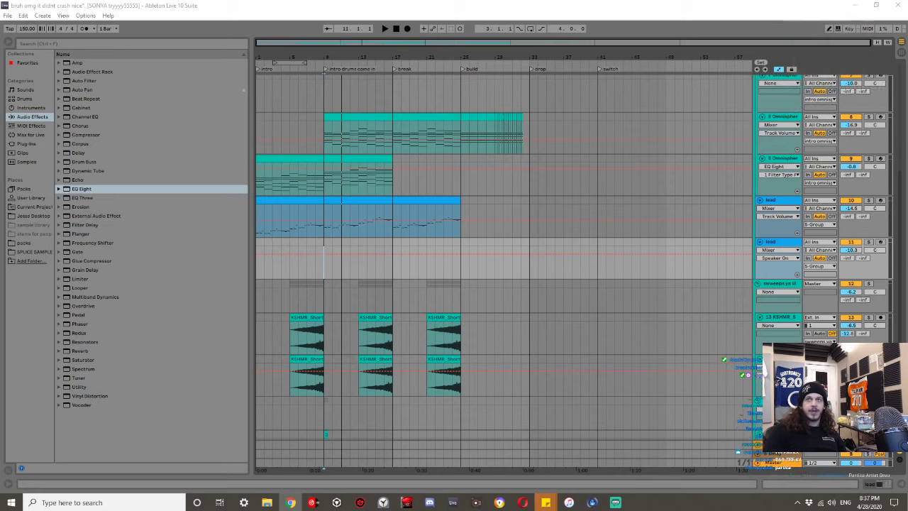
Switch to Partica Artist Group's SoundCloud page, sample "Schaaka - MoveThat" and "Coo Coo" from 2020 SINGLES, and pause playback.
drag(907, 85, 580, 9)
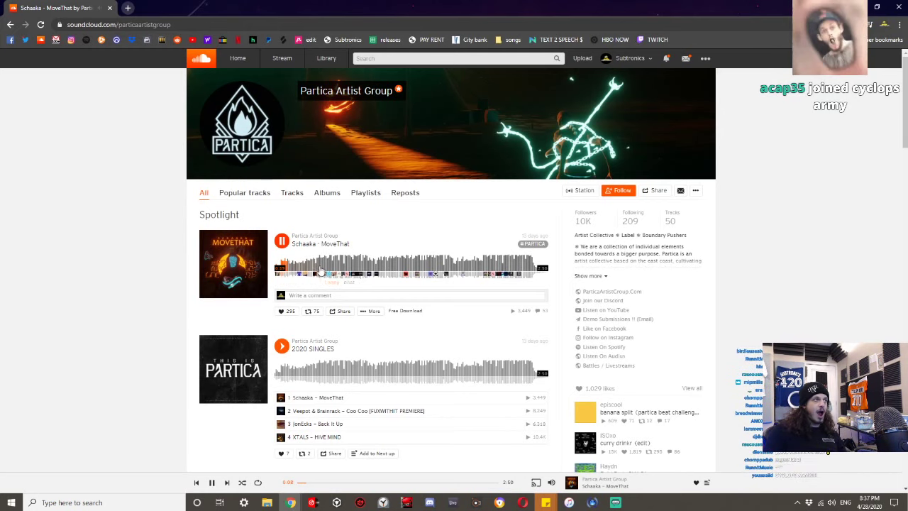
click(313, 268)
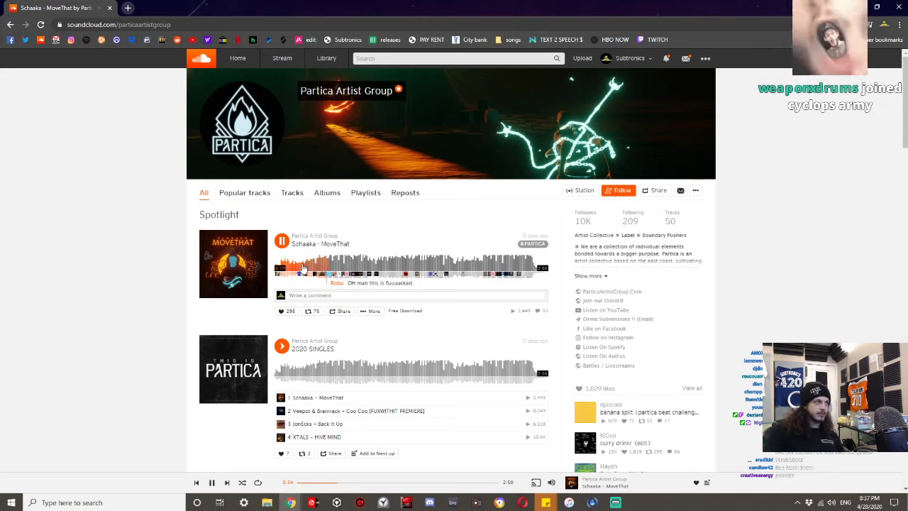
scroll(313, 290, down, 1)
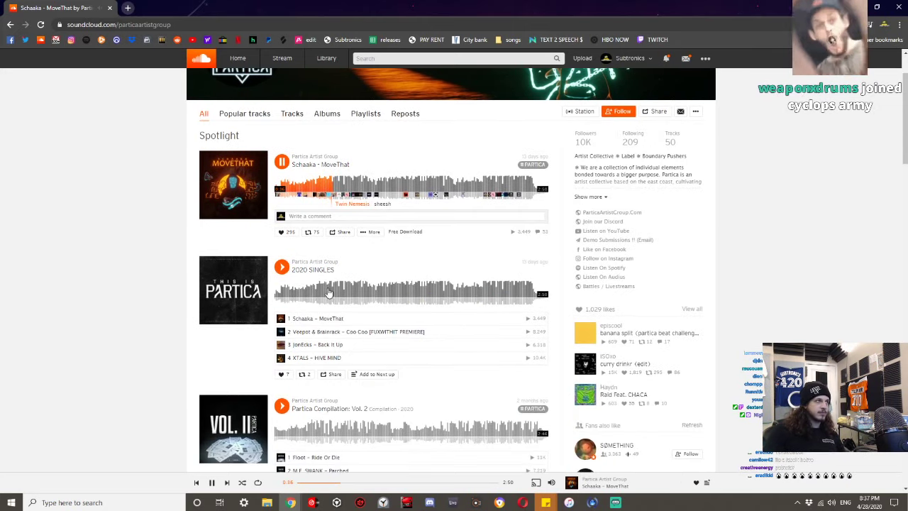
click(328, 292)
click(328, 331)
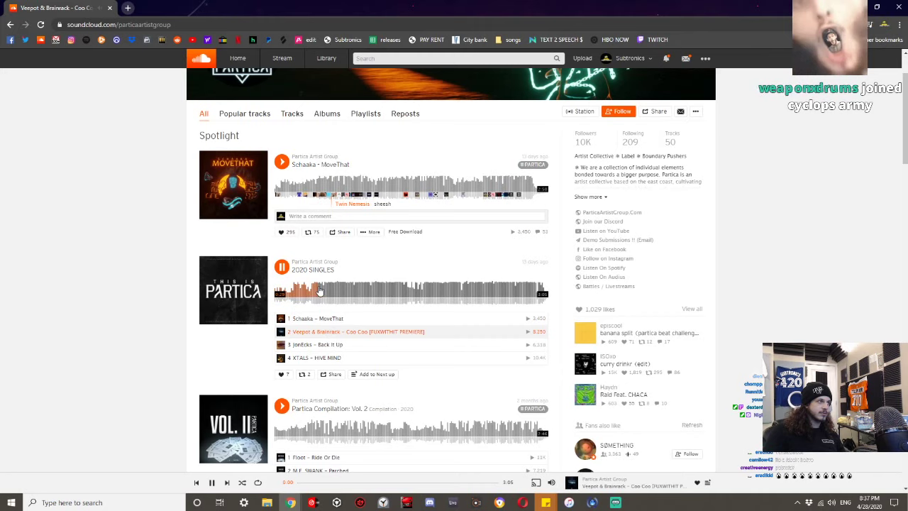
click(282, 267)
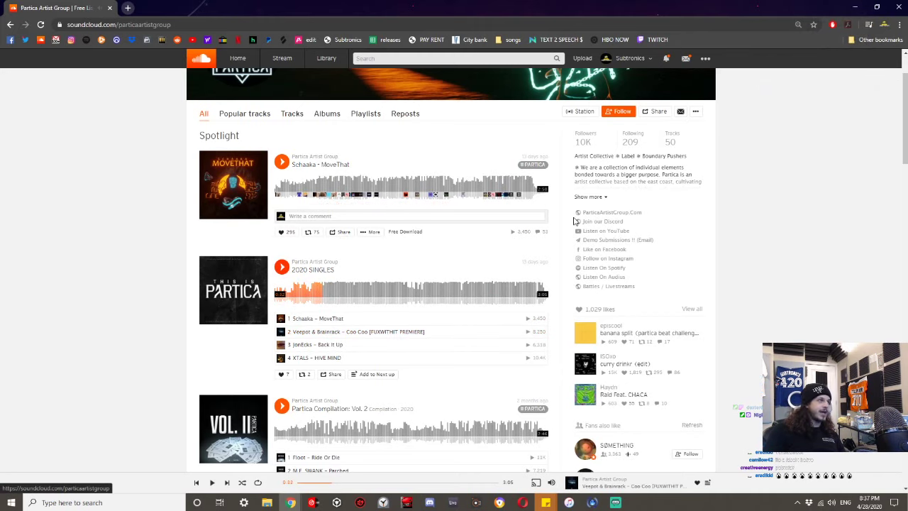
Switch back to the Ableton Live arrangement and look over the intro, break and build sections across its tracks.
click(856, 6)
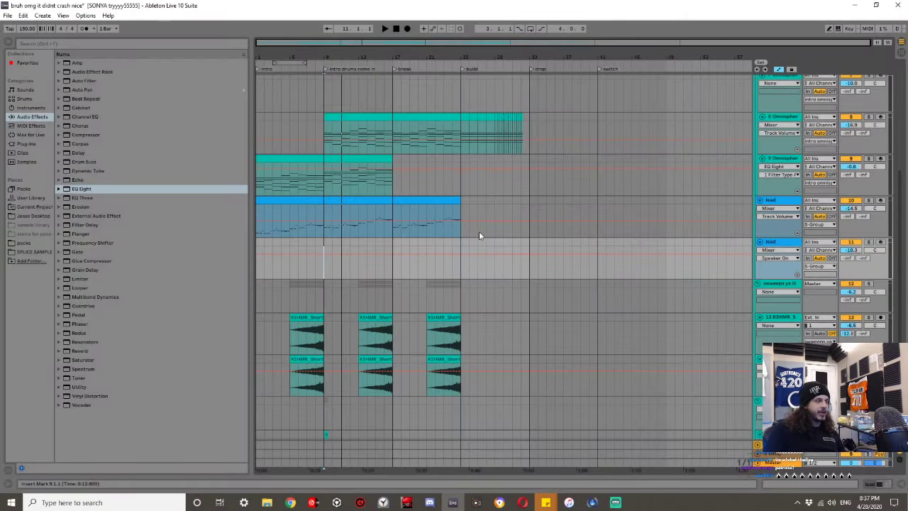
click(323, 257)
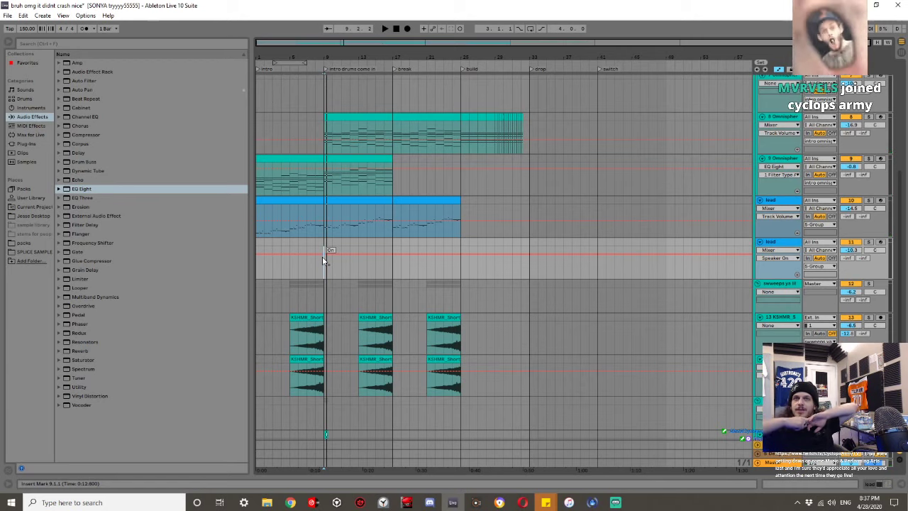
click(259, 244)
scroll(261, 212, up, 4)
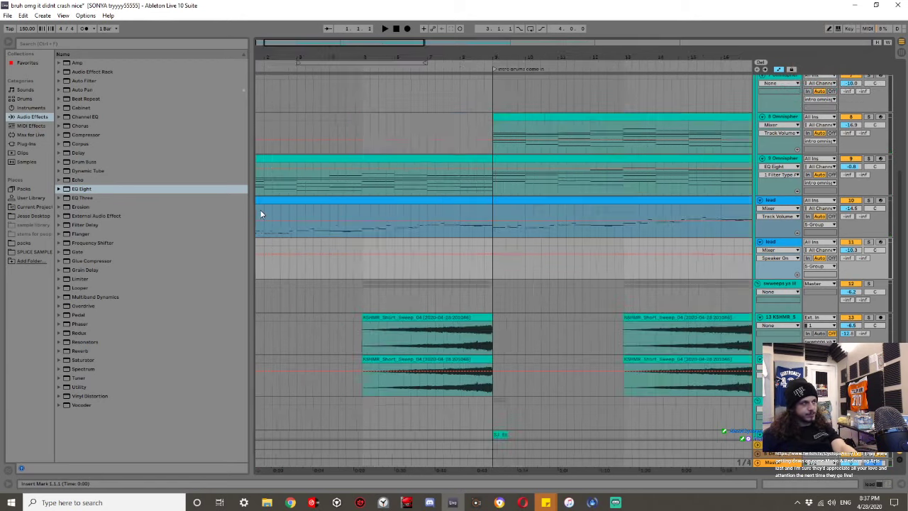
key(minus)
key(minus)
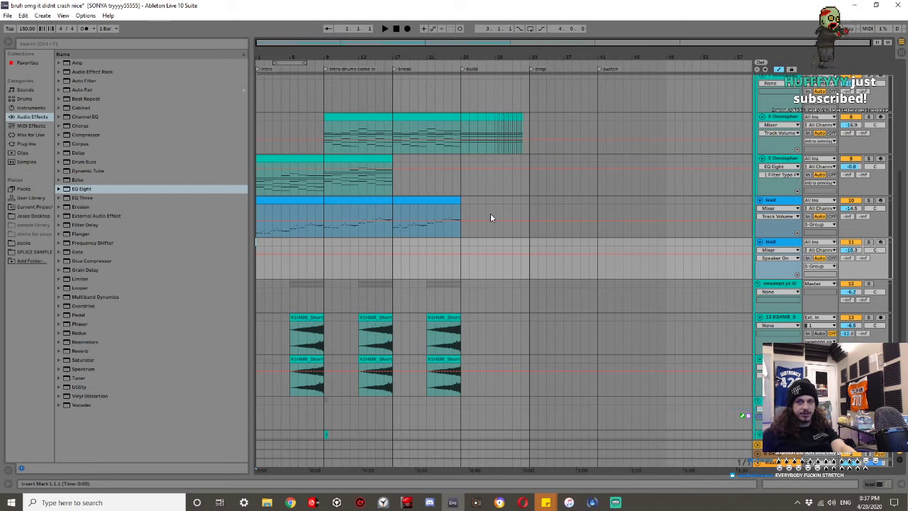
scroll(468, 222, up, 3)
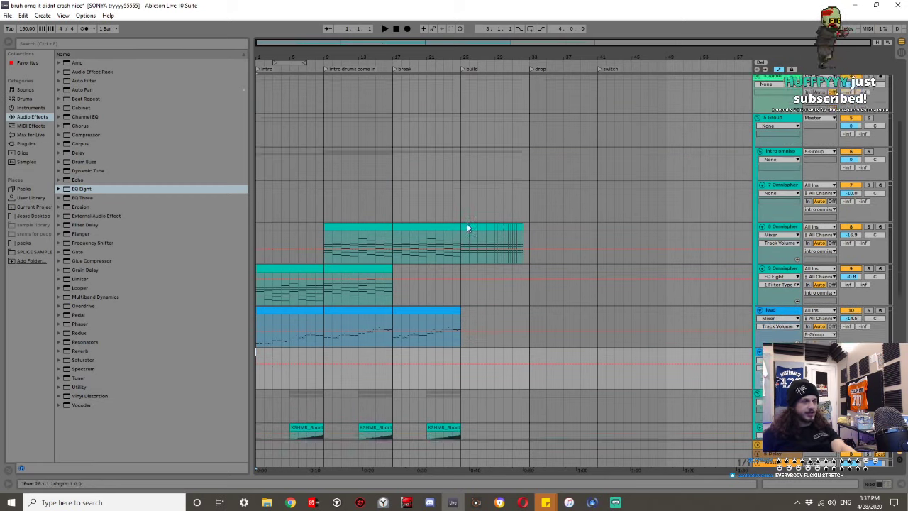
scroll(468, 222, down, 2)
scroll(367, 269, down, 2)
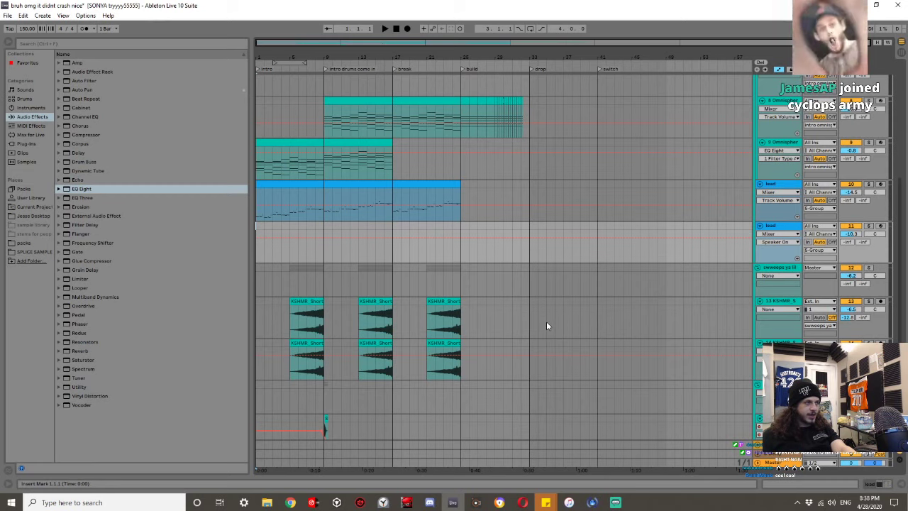
scroll(546, 325, down, 5)
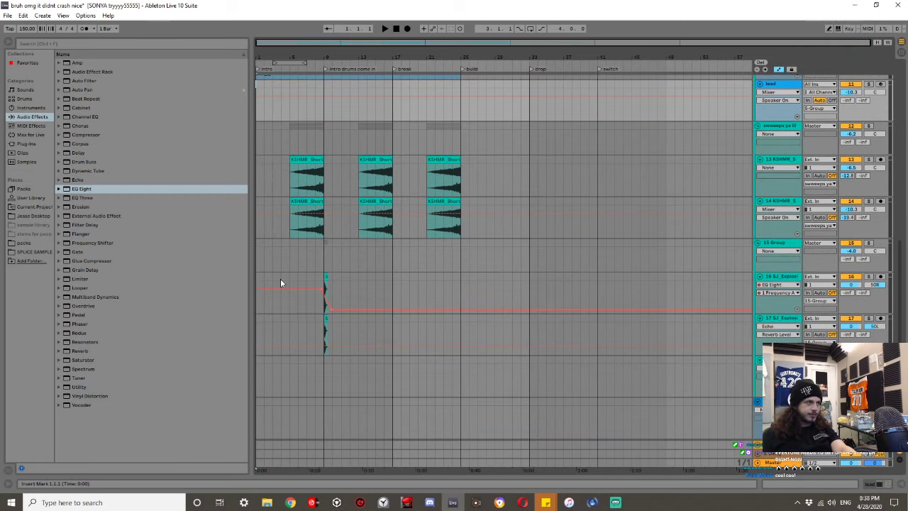
scroll(440, 280, up, 3)
scroll(626, 253, up, 4)
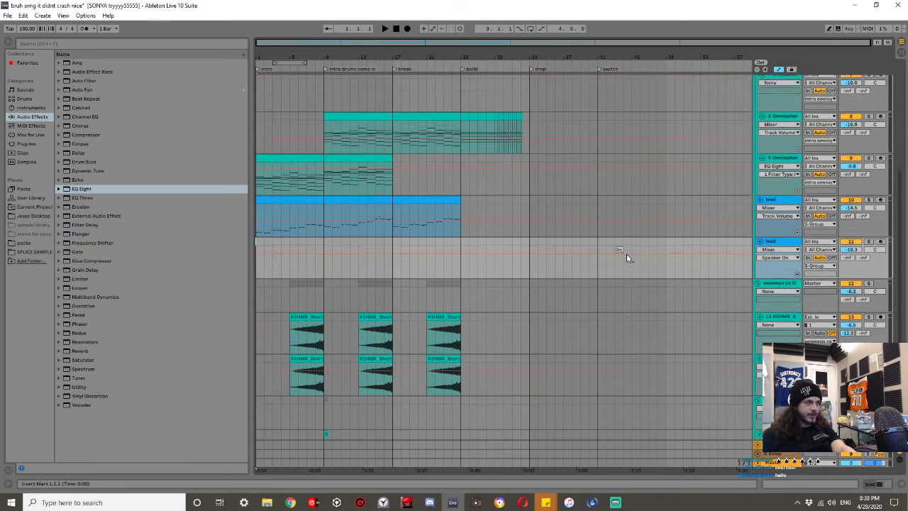
scroll(381, 211, up, 1)
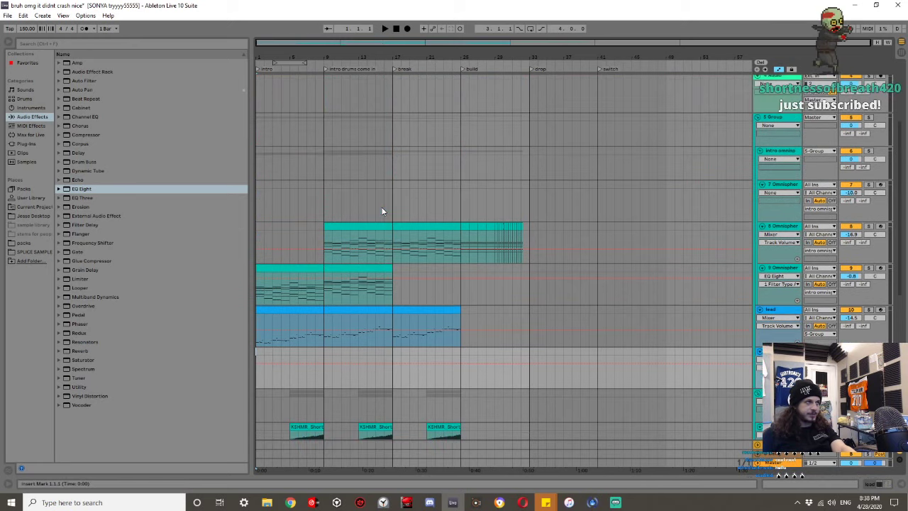
Play from bar 9 and lower the volume of lead track 10 to -15.2 dB, stopping playback when done.
click(324, 223)
key(space)
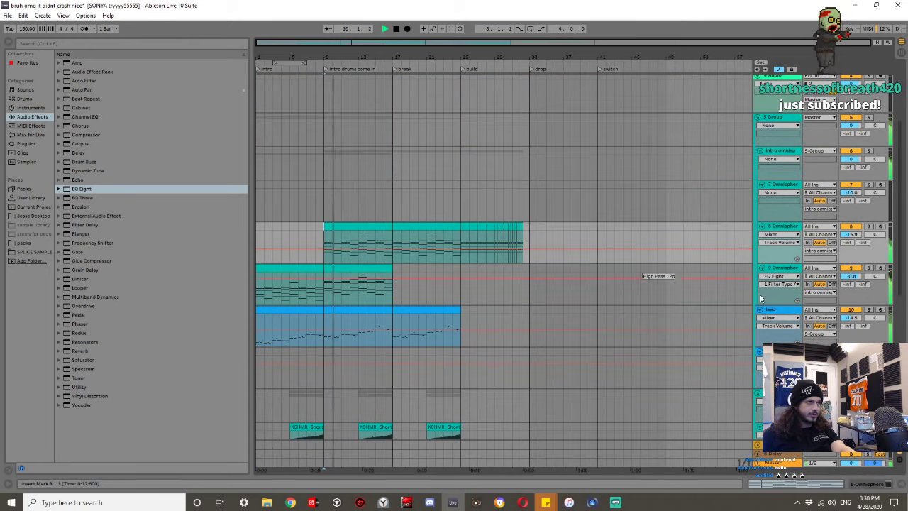
click(839, 323)
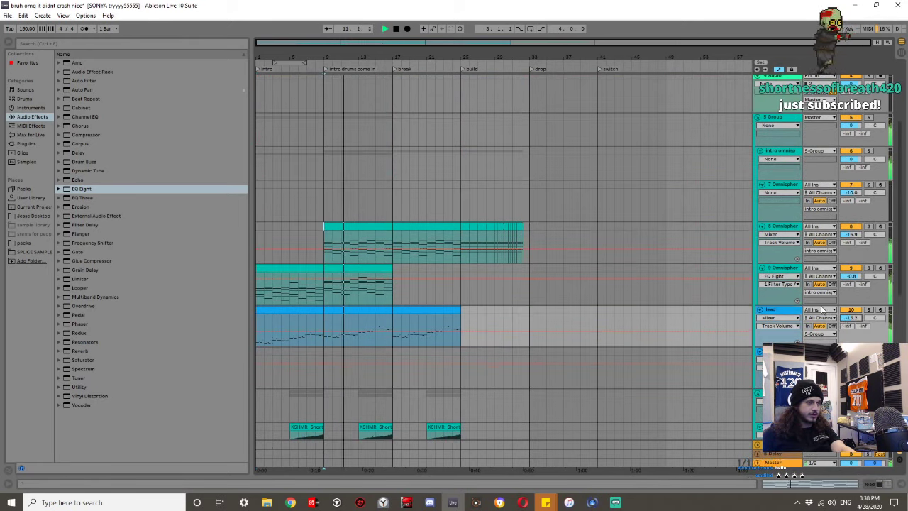
key(space)
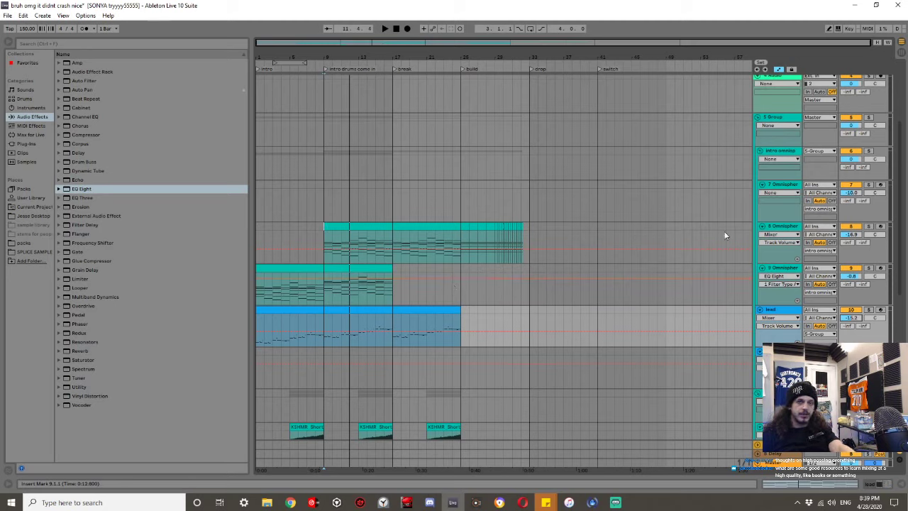
Fold the 5-Group and the sweeps group, and insert a new audio track above the explosion group.
click(758, 122)
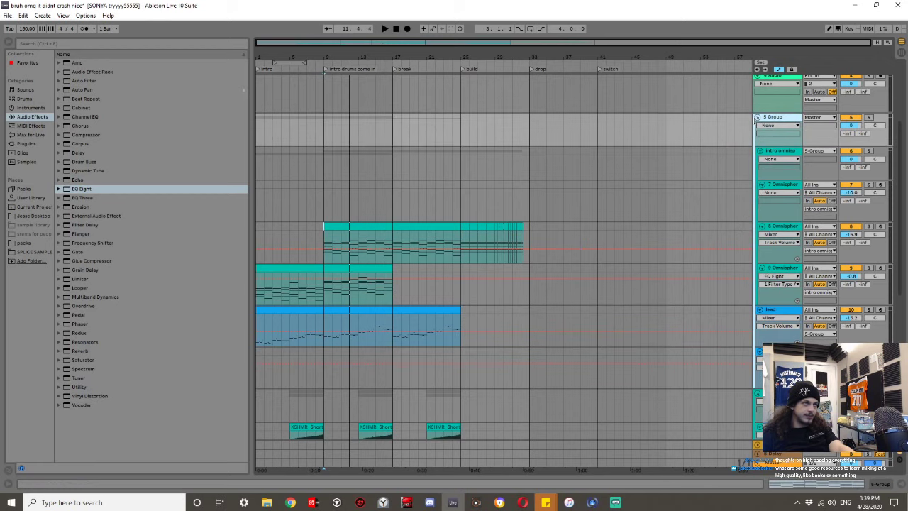
click(757, 118)
click(329, 149)
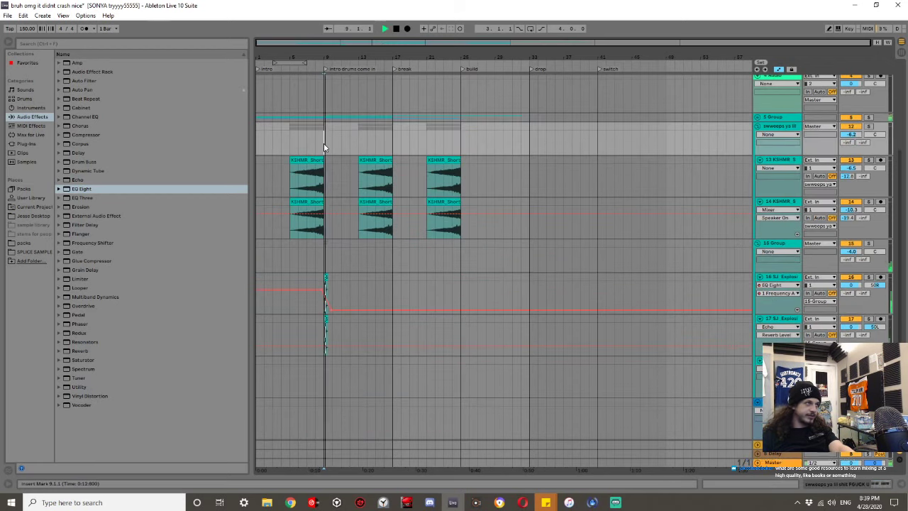
scroll(329, 139, up, 8)
click(758, 125)
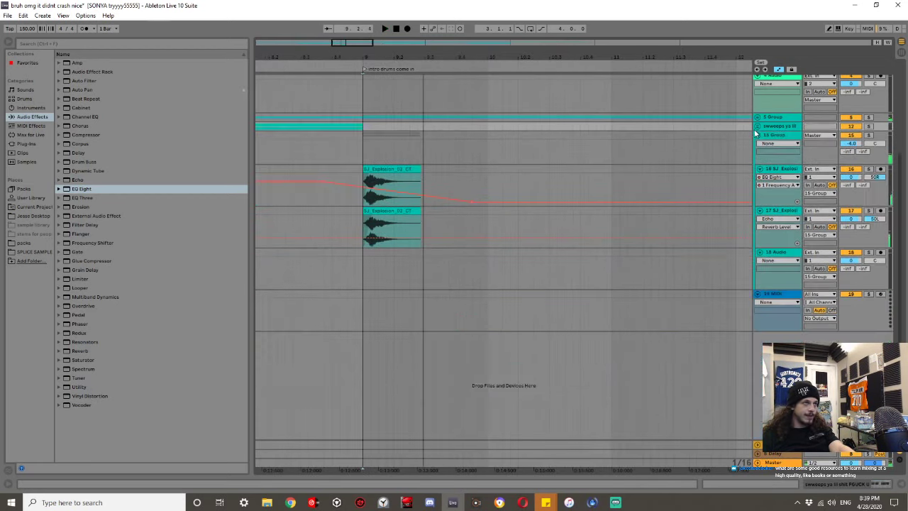
key(ctrl+t)
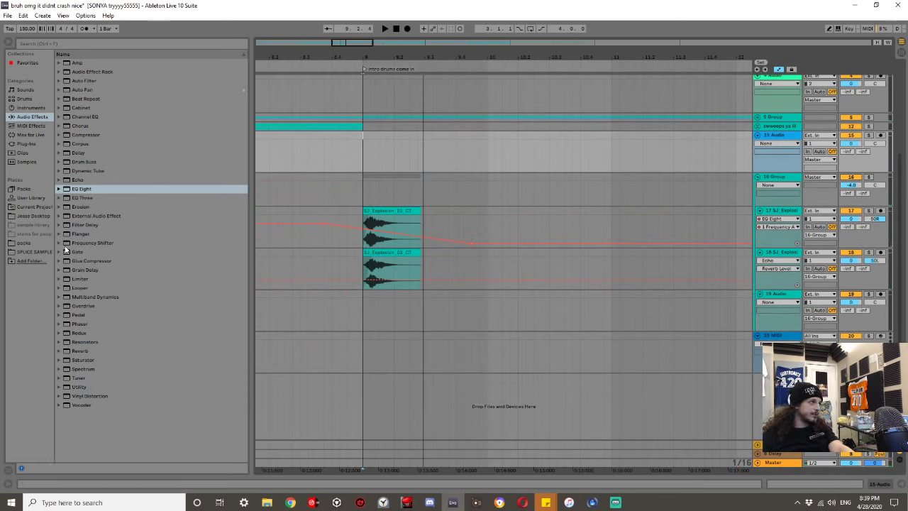
Search the desktop place in the browser for "kick" and expand its desktop folder.
click(31, 215)
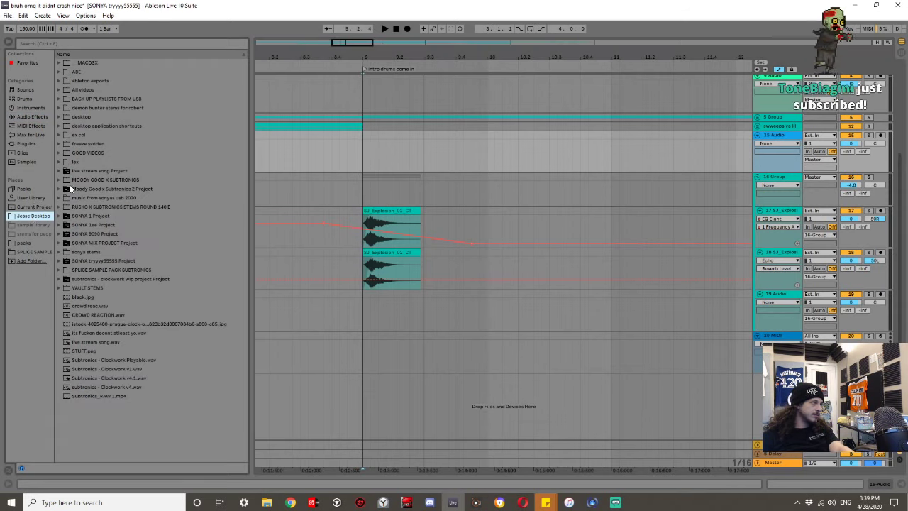
click(72, 44)
text(nick)
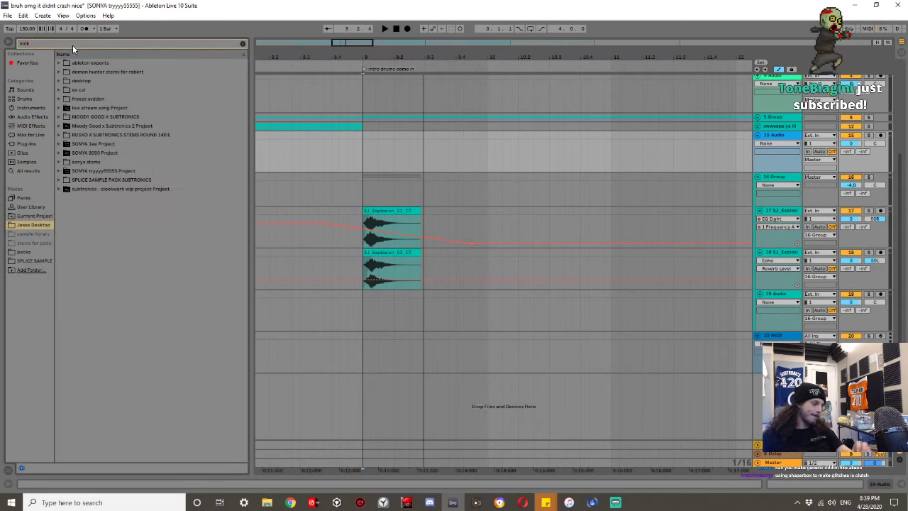
click(58, 80)
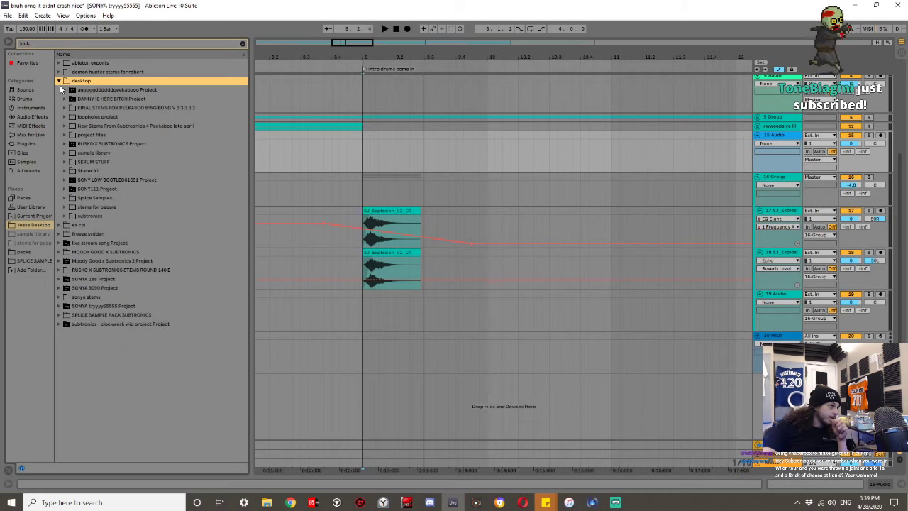
Add the sample library folder to the browser's Places and open it with the kick search still active.
right_click(72, 156)
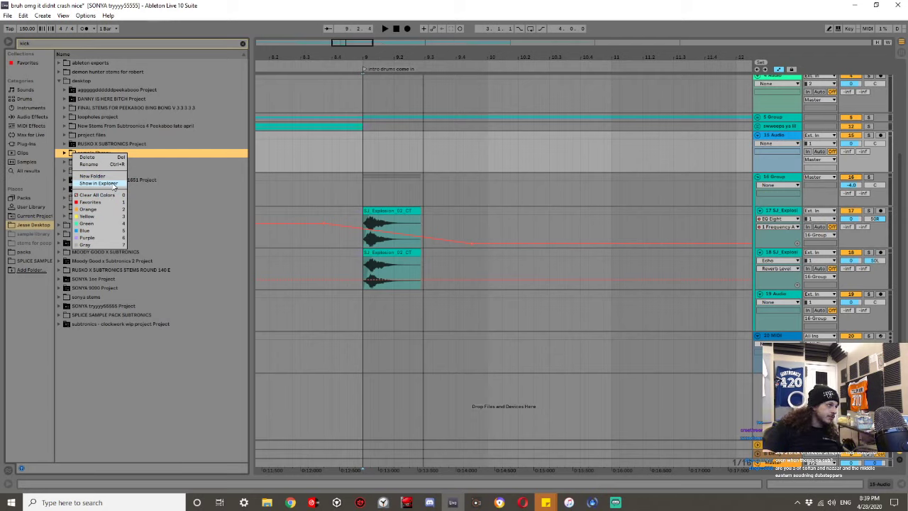
click(207, 215)
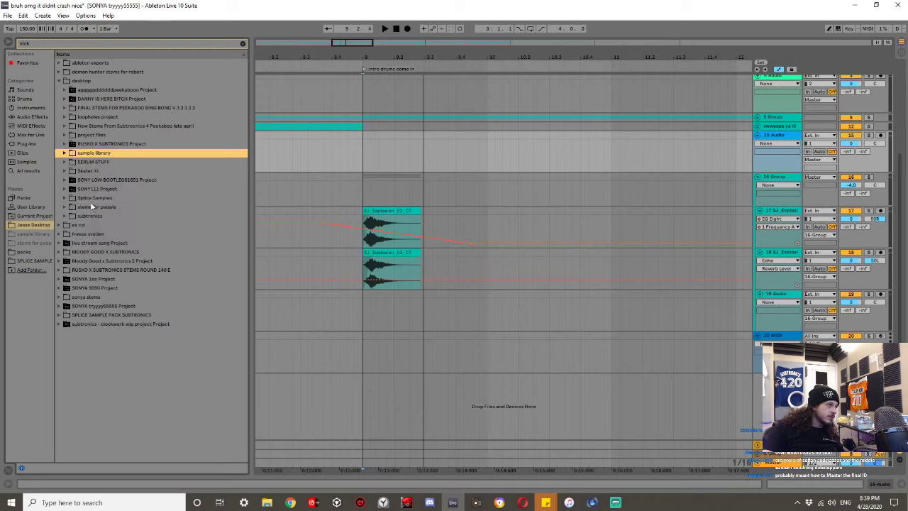
drag(12, 288, 13, 287)
click(25, 272)
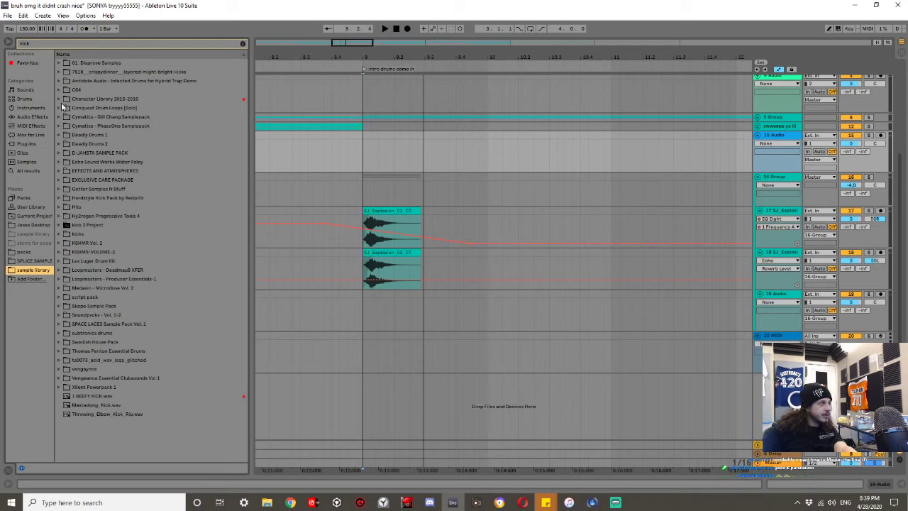
Audition the Disprove kick samples in the Kicks folder of 01_Disprove Samples.
click(59, 63)
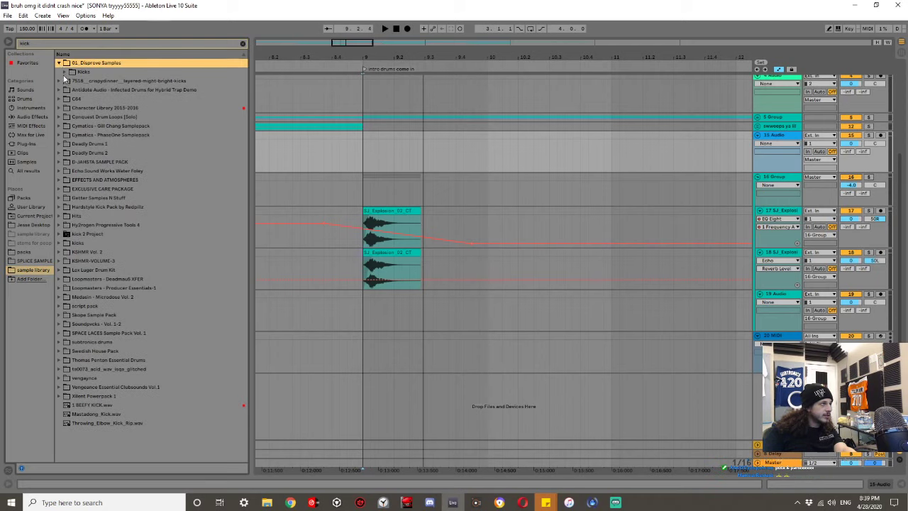
click(65, 72)
click(70, 79)
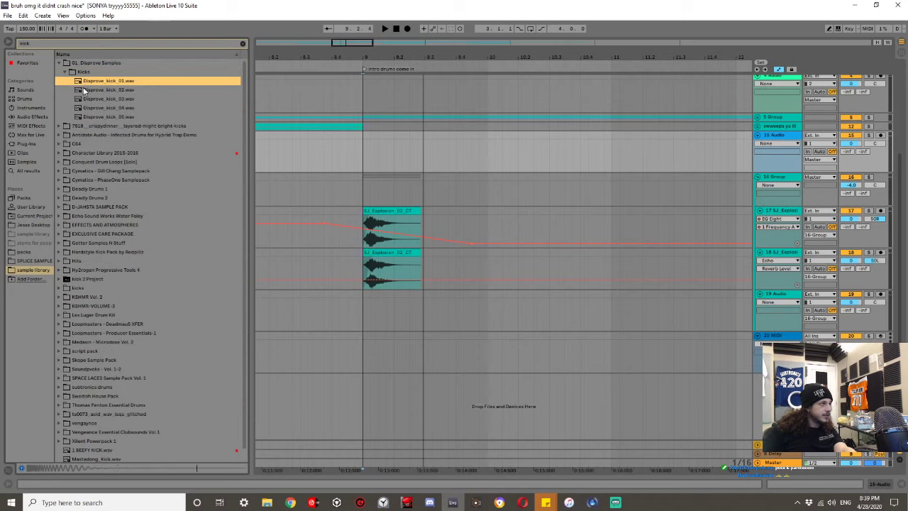
click(84, 90)
click(89, 100)
click(93, 116)
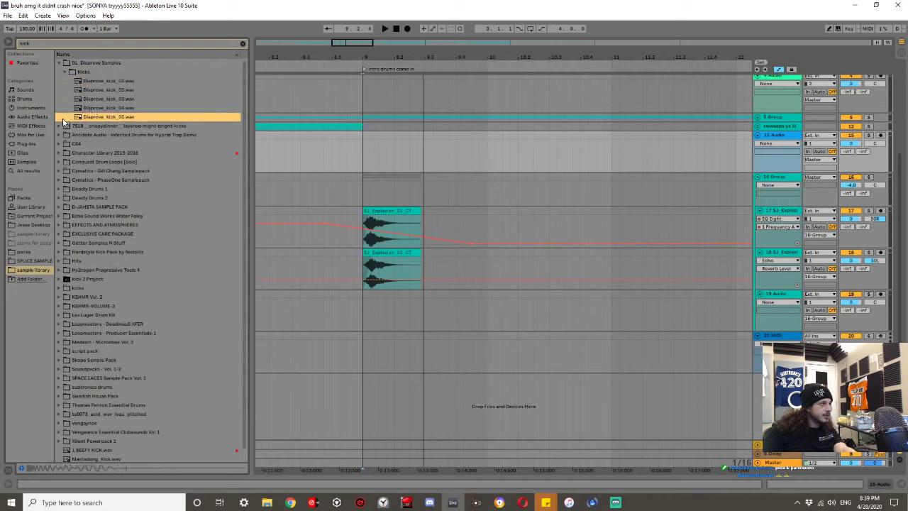
click(84, 108)
Audition the crispydinner layered kicks through lr-k-0015 in the 7518 pack, and collapse its folder.
click(60, 125)
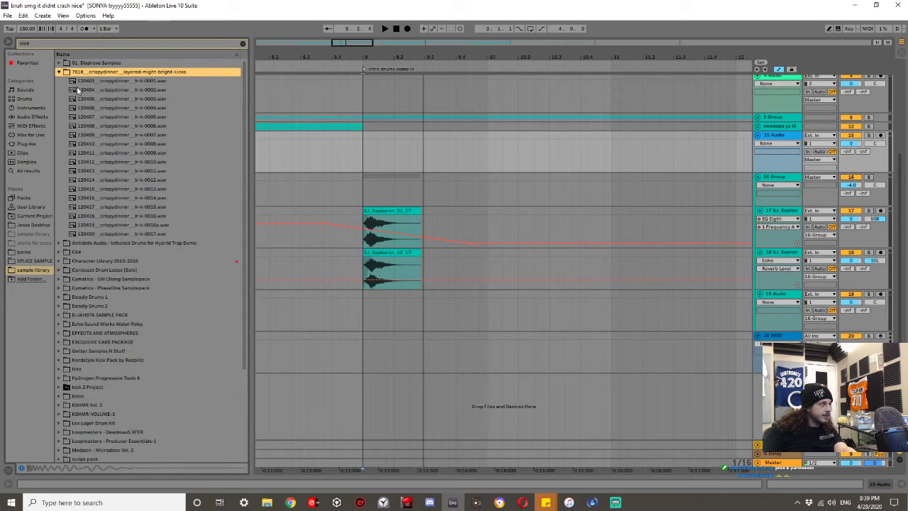
key(Down)
key(Down)
key(Down)
key(Down)
key(Down)
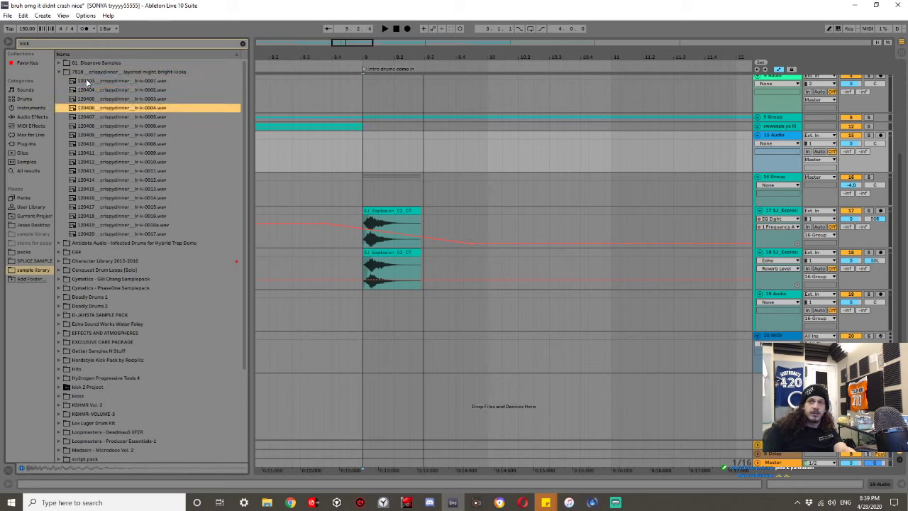
key(Down)
key(Down)
key(Down)
key(Down)
key(Down)
key(Down)
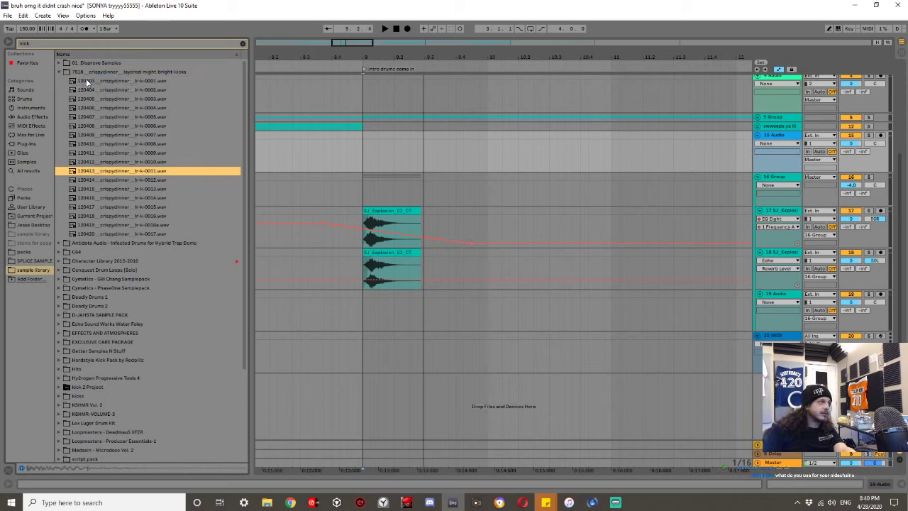
key(Down)
key(Down)
key(Down)
key(Down)
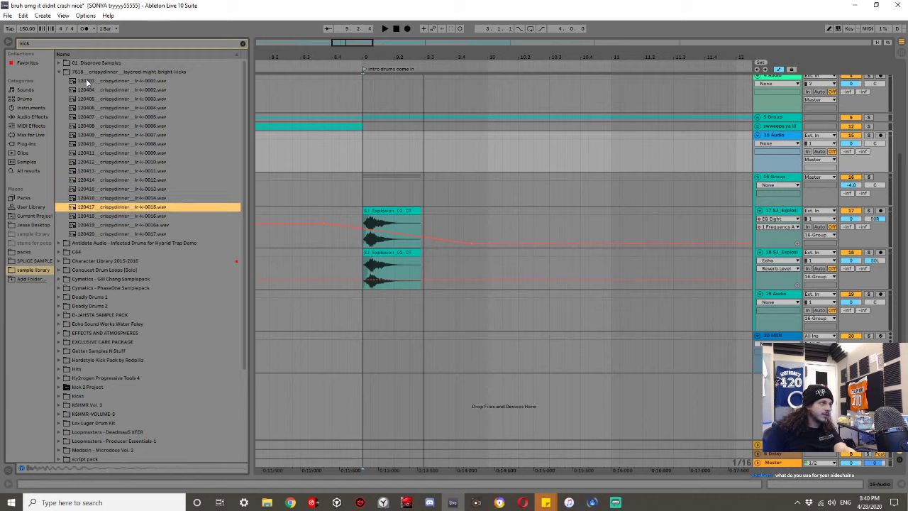
key(Left)
key(Left)
Audition Antidote Kick 3 through Kick 37 in the Infected Drums for Hybrid Trap Demo pack, and collapse the Kicks folder.
key(Down)
key(Right)
key(Down)
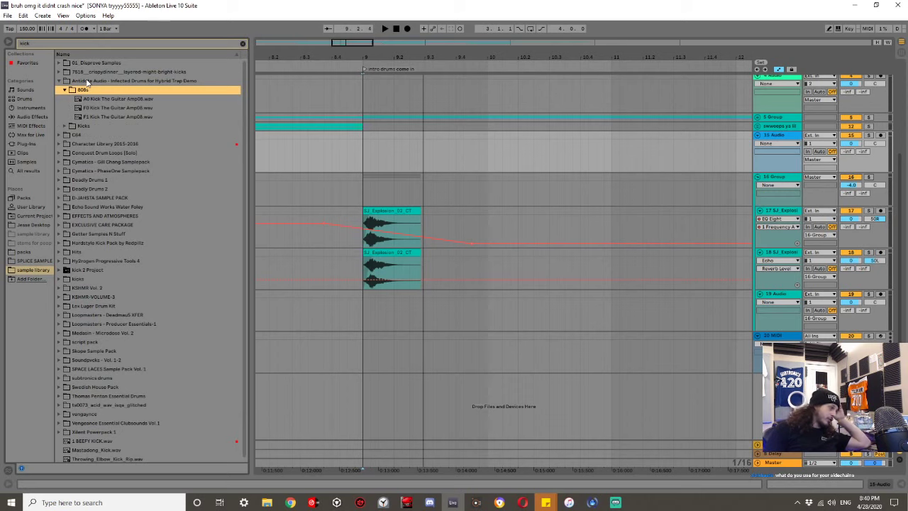
key(Down)
key(Right)
key(Down)
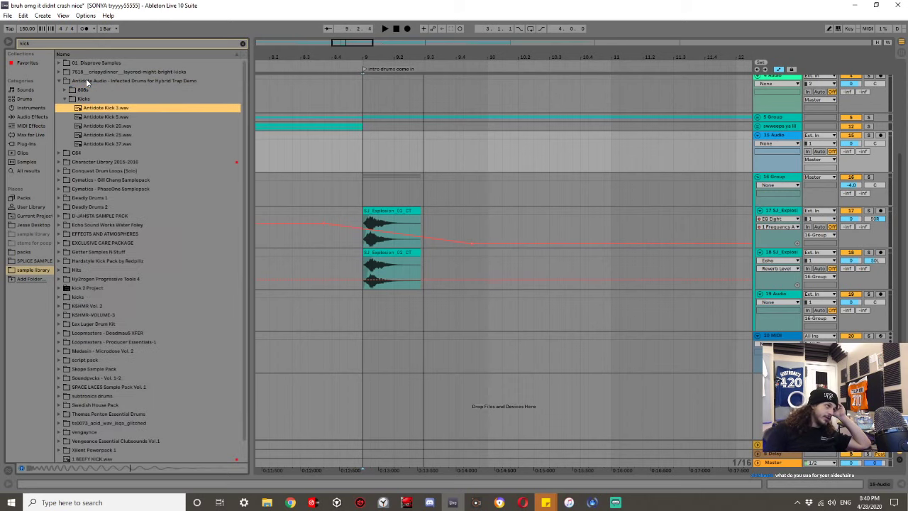
key(Down)
key(Down)
key(Down)
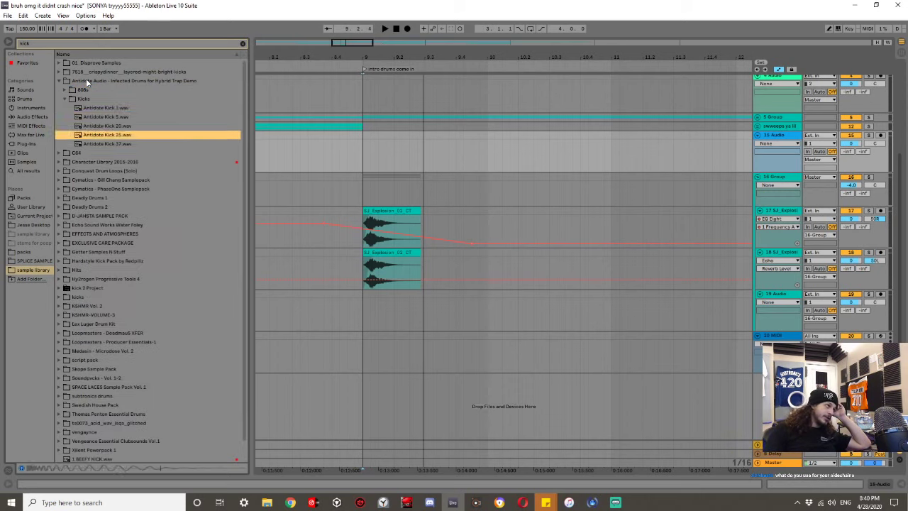
key(Down)
key(Left)
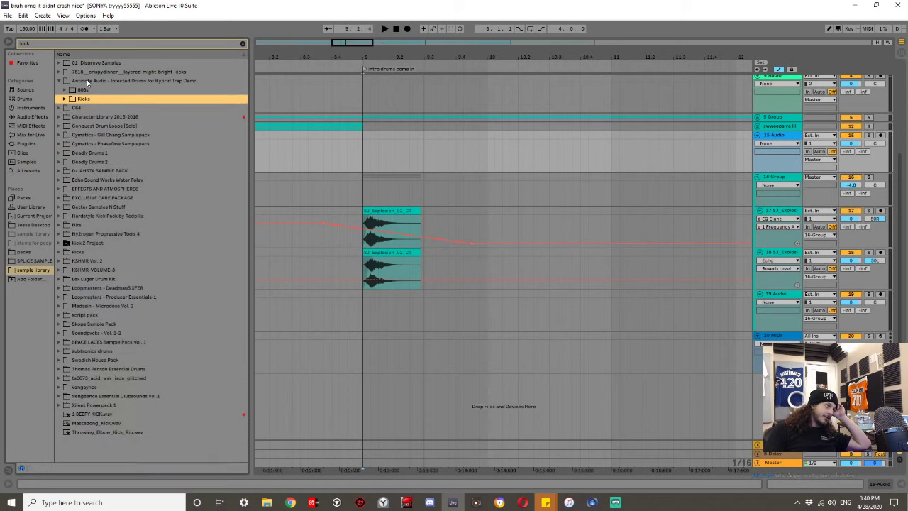
Open the Rex Powercolt (Blood Dragon) folder in Character Library 2015-2016 and audition its matching sample.
key(Down)
key(Down)
key(Right)
key(Down)
key(Down)
key(Right)
key(Down)
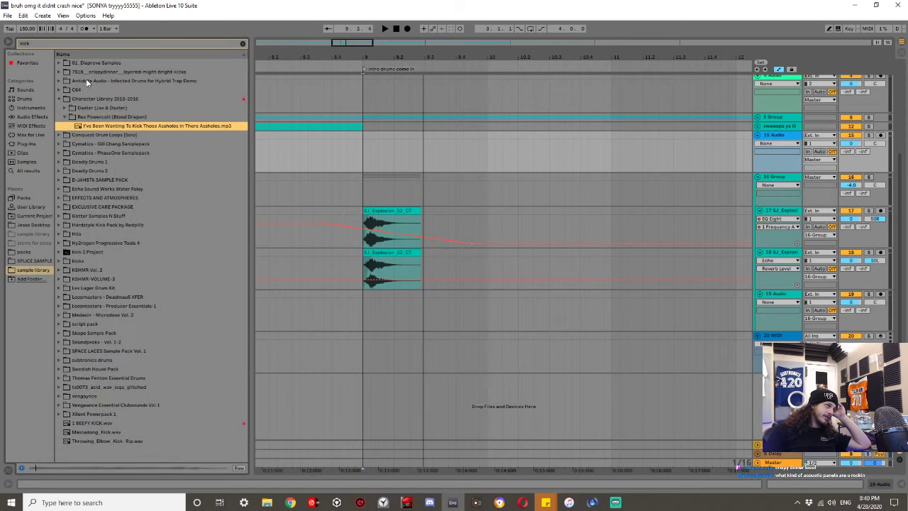
key(Down)
key(Down)
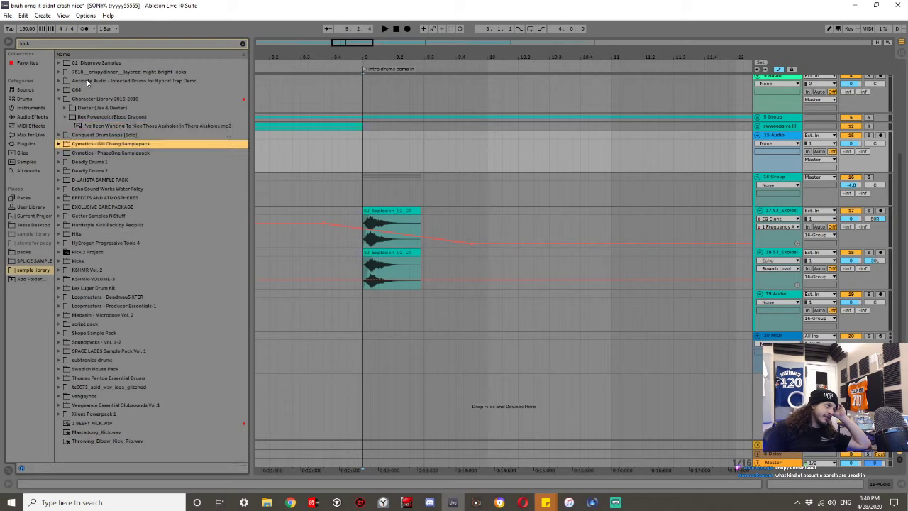
Audition the Bpm140 kick loops from Hitman through Conquest KickTop in Conquest Drum Loops [Solo], and collapse the folder.
key(Up)
key(Right)
key(Down)
key(Down)
key(Down)
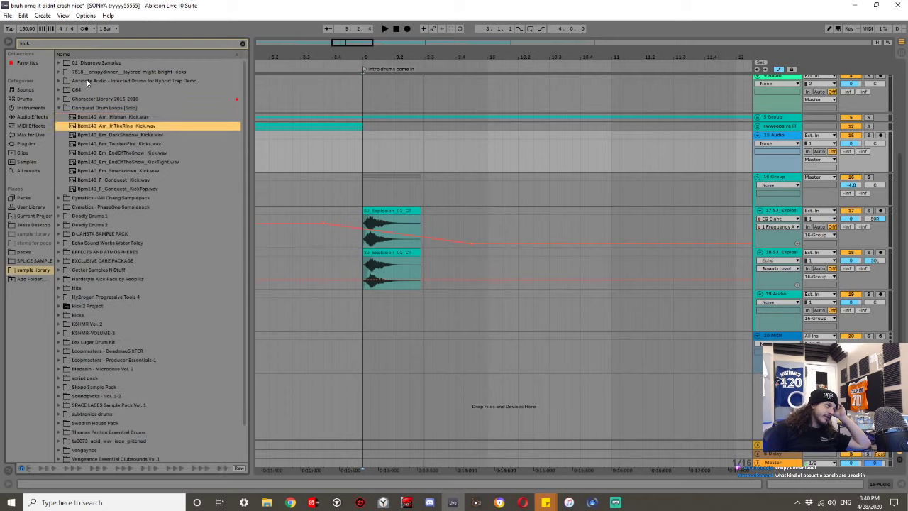
key(Down)
key(Down)
key(Down)
key(Up)
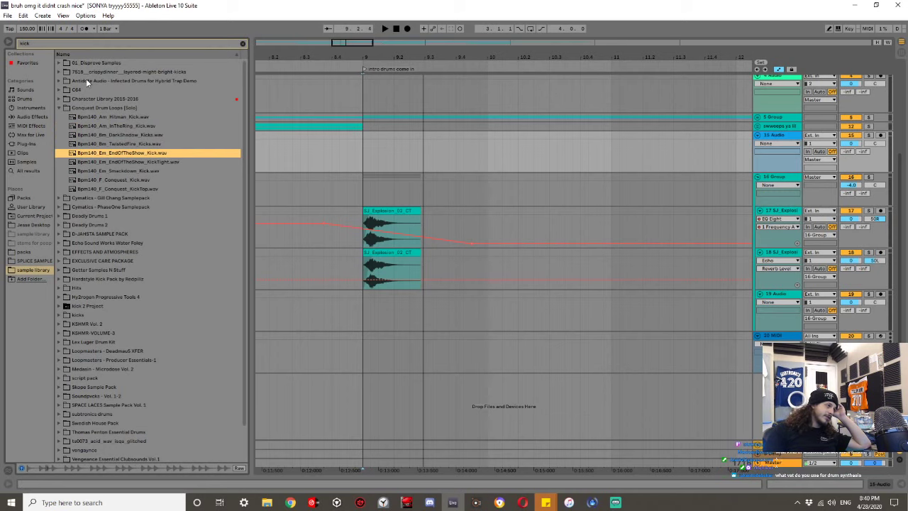
key(Down)
key(Down)
key(Down)
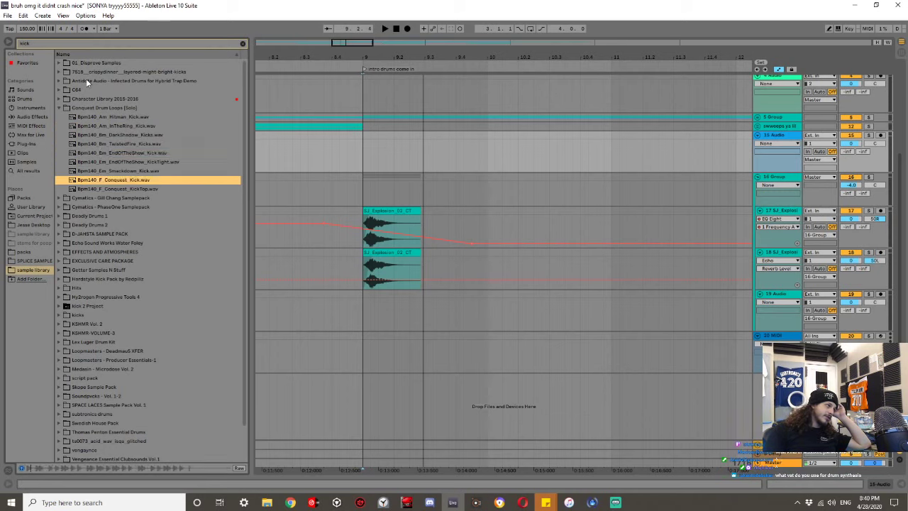
key(Down)
key(Down)
key(Up)
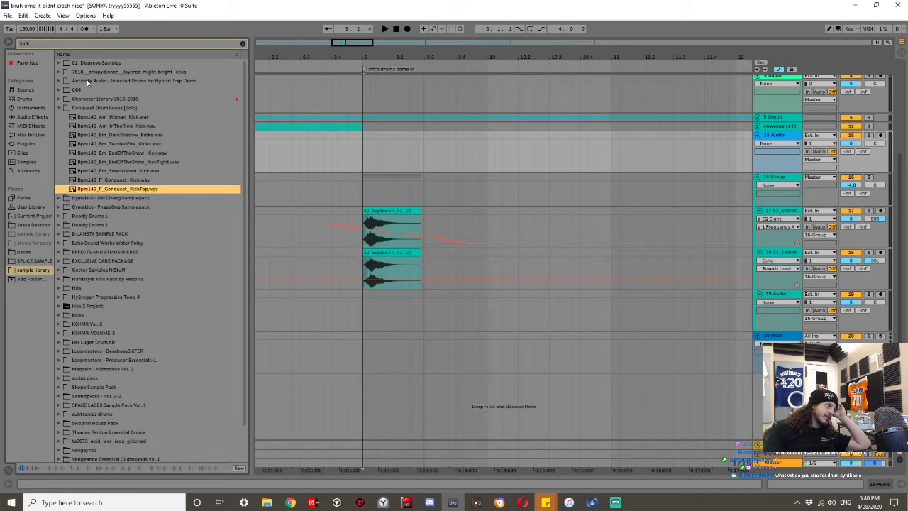
key(Left)
Open the Cymatics Gill Chang Kicks folder and audition its kicks, settling on Kick 5.
key(Down)
key(Right)
key(Down)
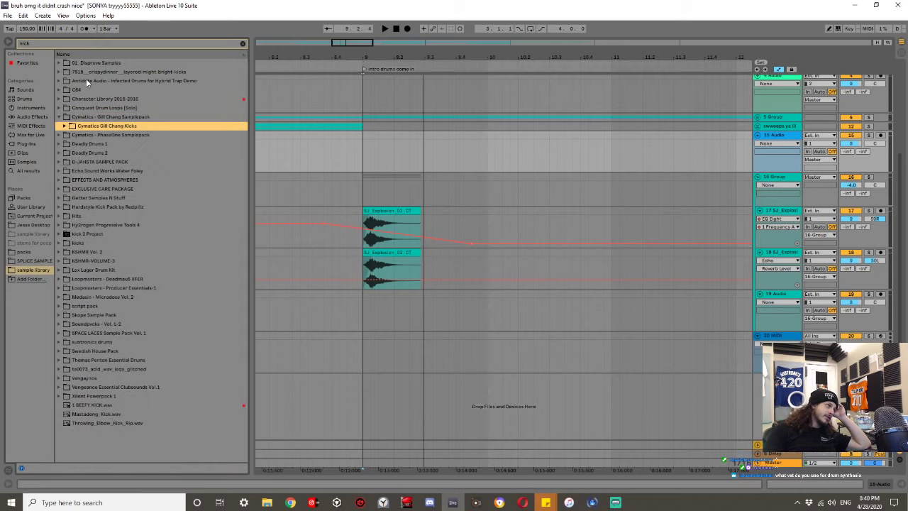
key(Right)
key(Down)
key(Down)
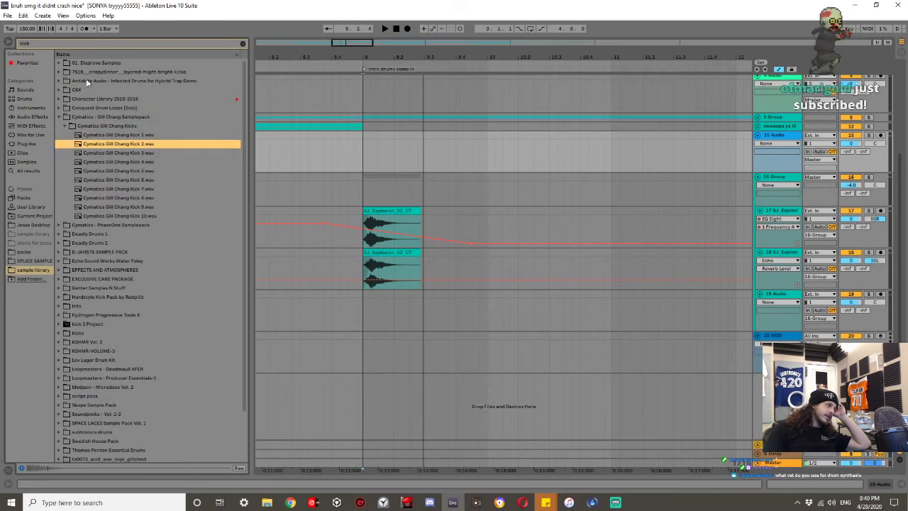
key(Up)
key(Down)
key(Down)
key(Down)
key(Down)
key(Down)
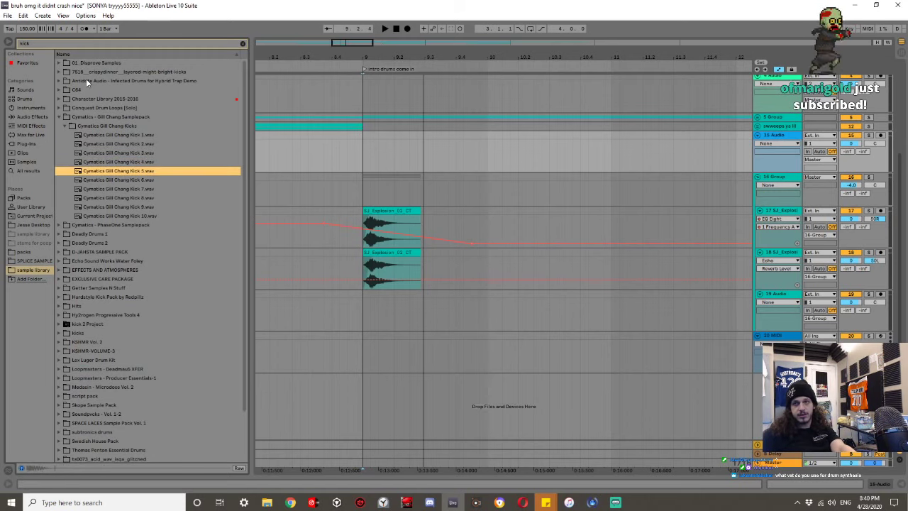
key(Up)
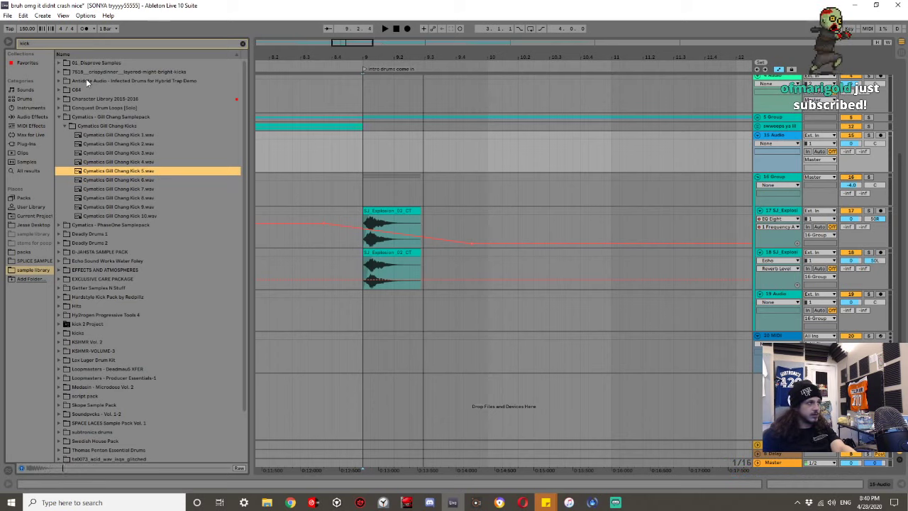
Place Cymatics Gill Chang Kick 5 on track 15 at bar 9, play it back, and insert an empty audio track below.
drag(112, 176, 366, 154)
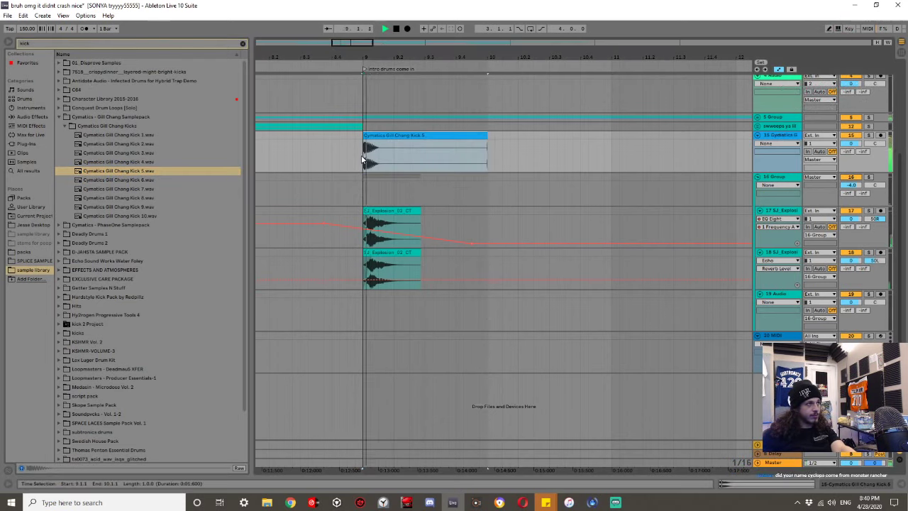
key(space)
key(space)
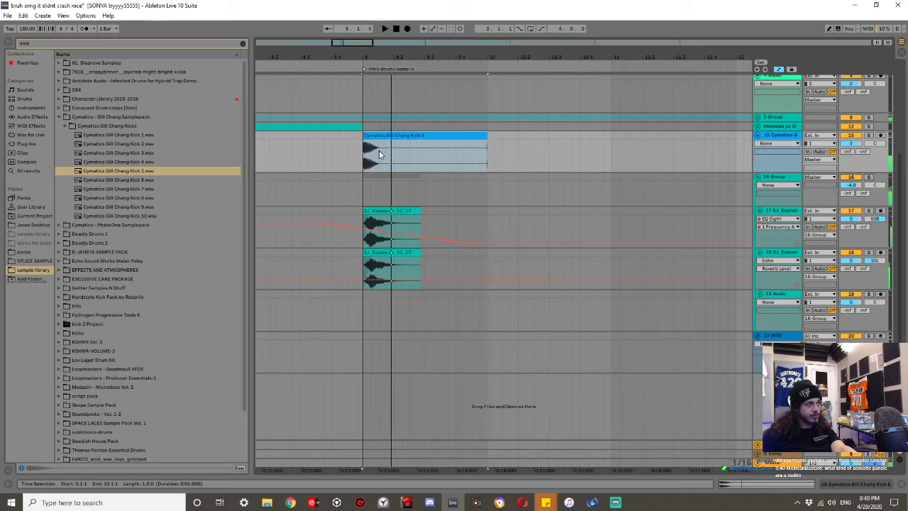
click(417, 150)
key(space)
key(space)
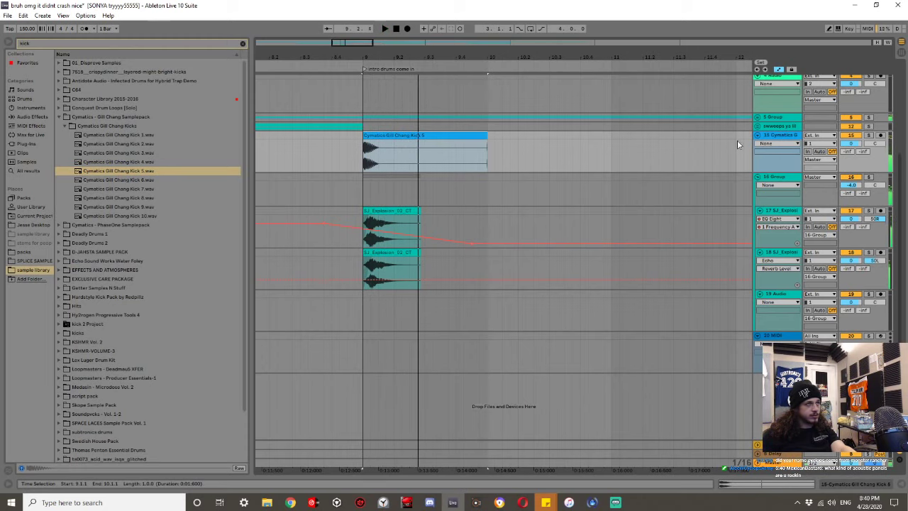
click(764, 136)
key(ctrl+t)
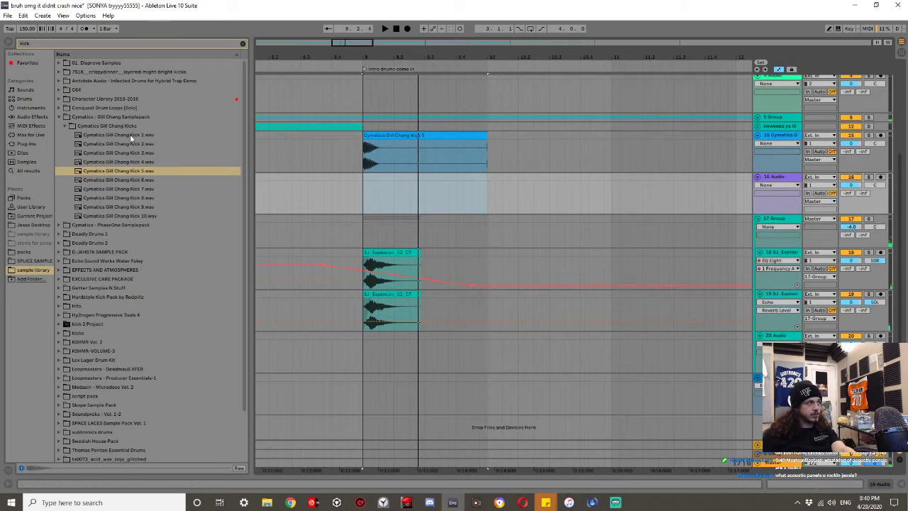
Add an Auto Filter to the kick track, lower its frequency to 1.28 kHz, and play the kick.
click(32, 117)
drag(104, 62, 338, 151)
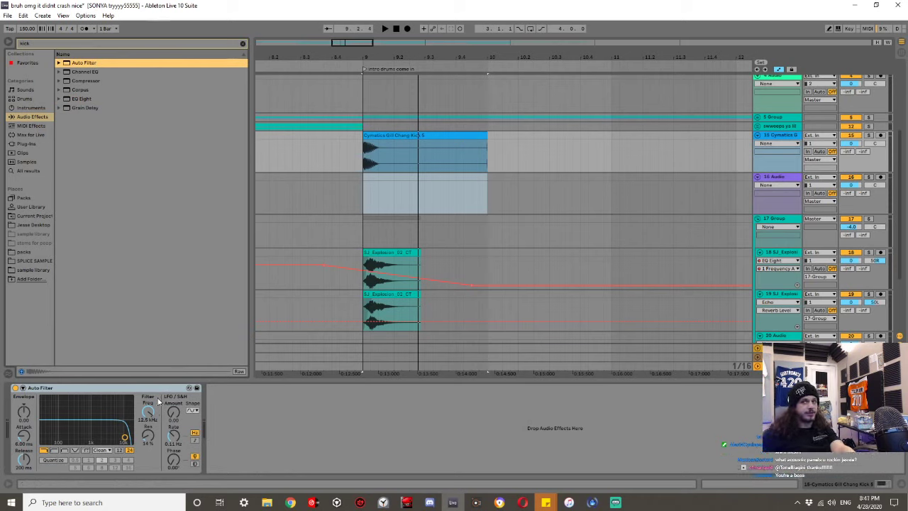
mouse_move(147, 412)
mouse_down()
mouse_move(148, 433)
mouse_move(148, 422)
mouse_up()
key(space)
key(space)
key(space)
key(space)
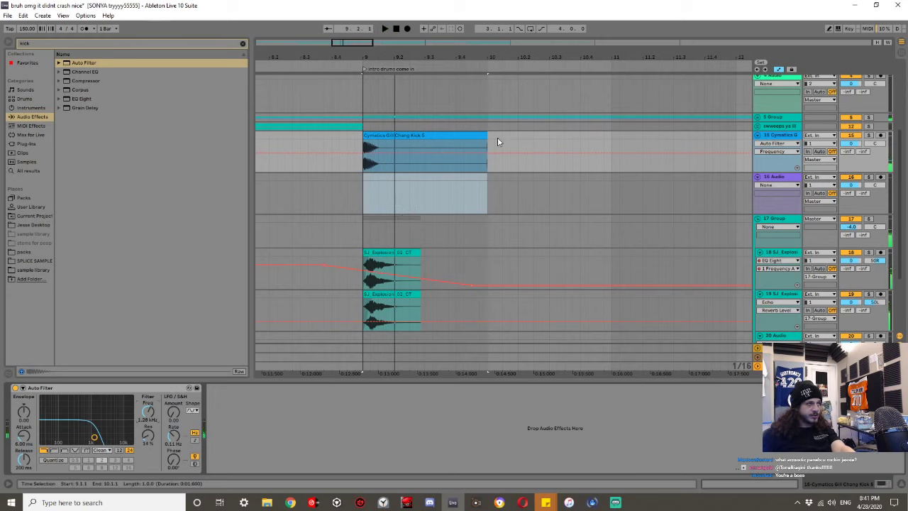
Trim the tail off the kick clip so it spans 9.1.1 to 9.1.3, and play it back.
drag(497, 142, 376, 149)
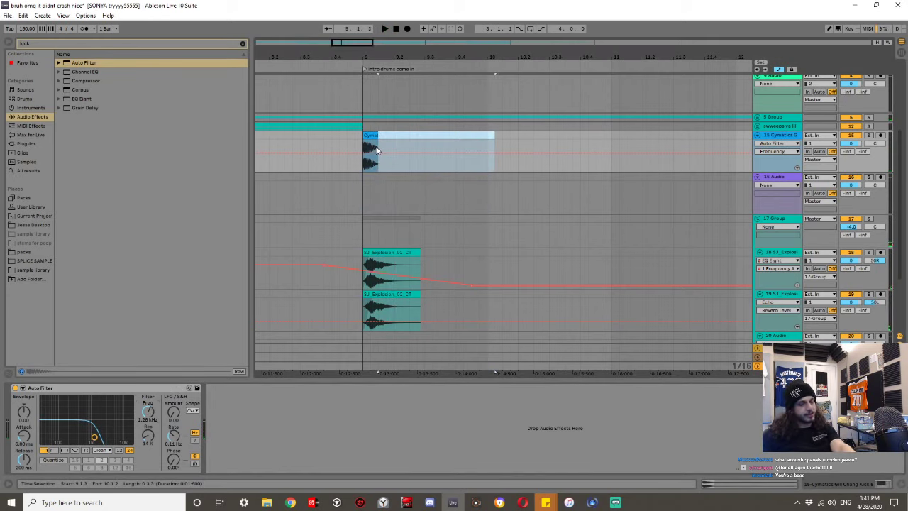
click(366, 139)
key(space)
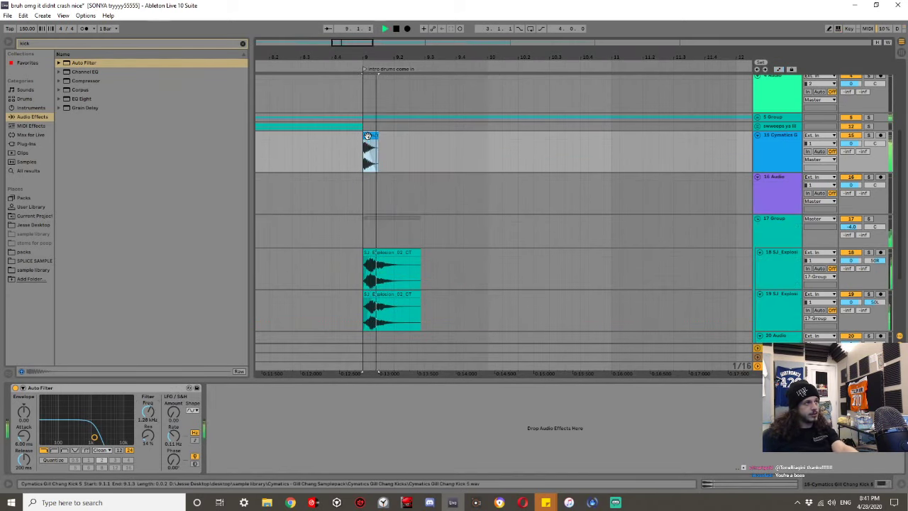
click(366, 154)
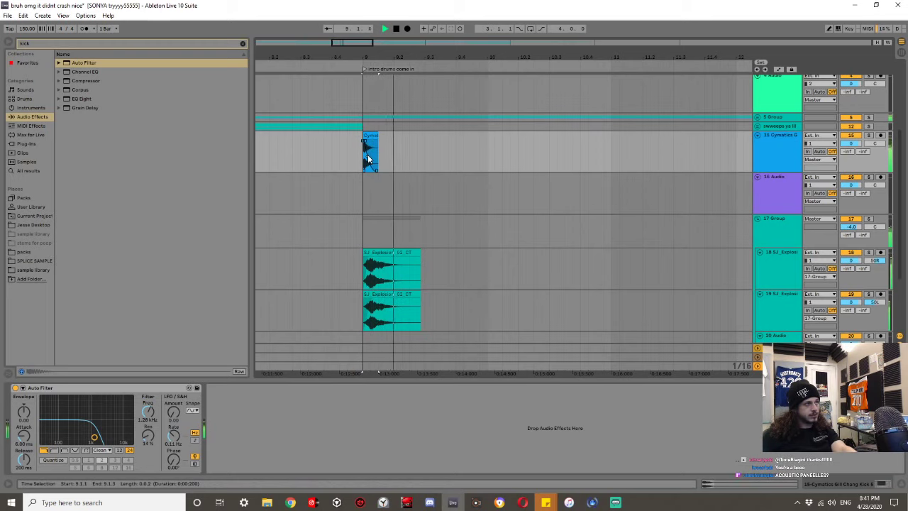
key(space)
Lower the kick track's Auto Filter frequency to 684 Hz and play the kick repeatedly from bar 9.
click(149, 413)
drag(149, 413, 149, 422)
key(space)
key(space)
key(space)
key(space)
key(space)
key(space)
key(space)
key(space)
key(space)
key(space)
key(space)
key(space)
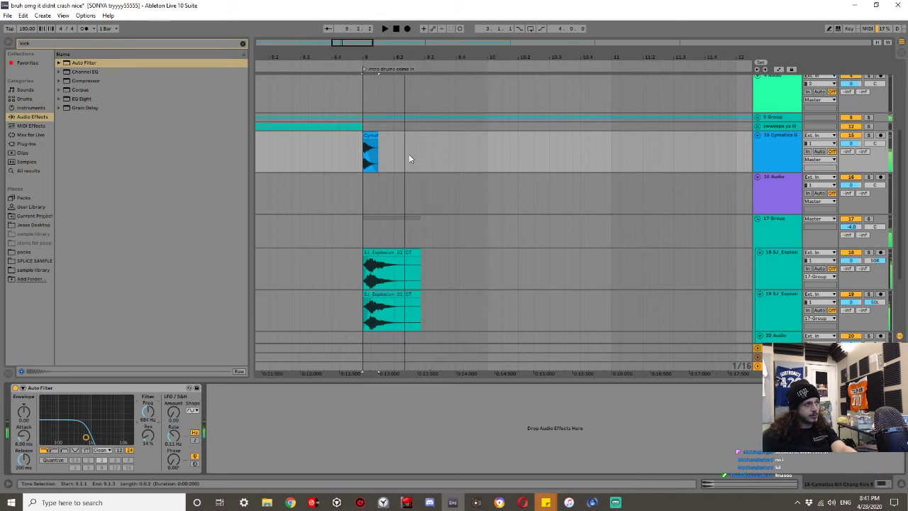
Copy the kick clip to two more positions in bar 9 on the triplet grid, before beat 3 and in beat 4.
click(426, 183)
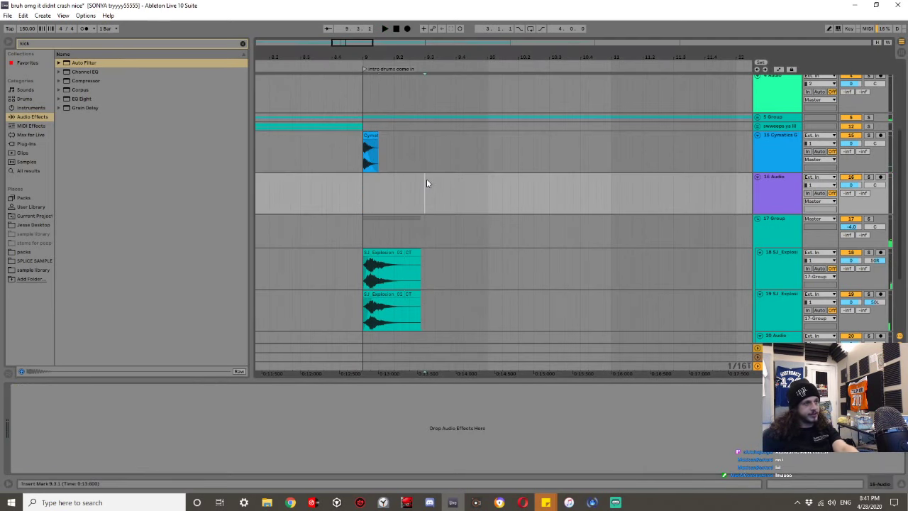
drag(368, 135, 420, 140)
key(space)
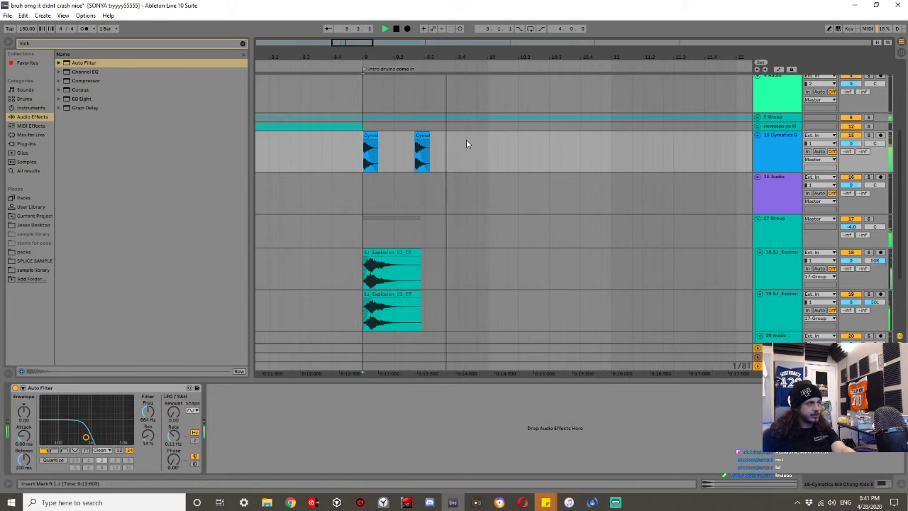
click(413, 140)
click(469, 148)
key(ctrl+v)
Duplicate the one-bar, three-kick pattern of bar 9 repeatedly across the following bars, and play from bar 9.
drag(487, 144, 365, 146)
key(w)
key(ctrl+d)
key(ctrl+d)
key(ctrl+d)
key(ctrl+d)
key(ctrl+d)
key(ctrl+d)
key(ctrl+d)
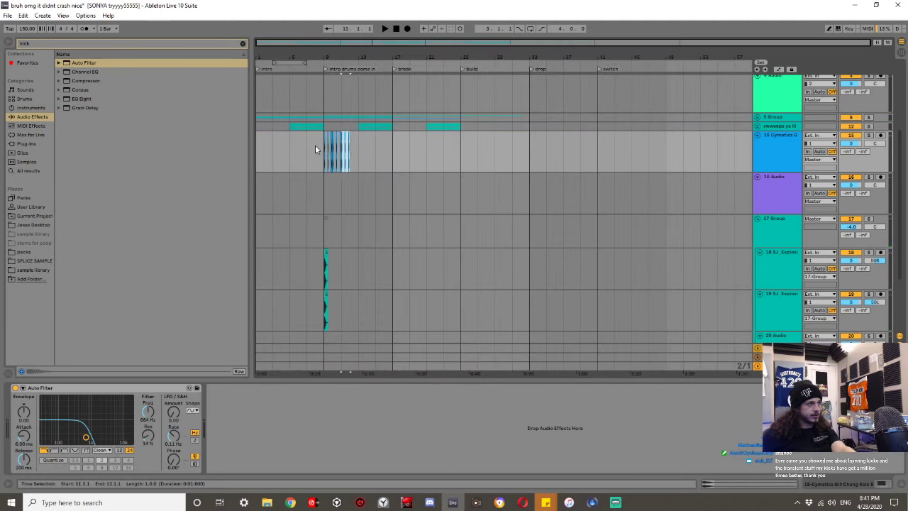
scroll(325, 177, up, 3)
click(325, 178)
key(space)
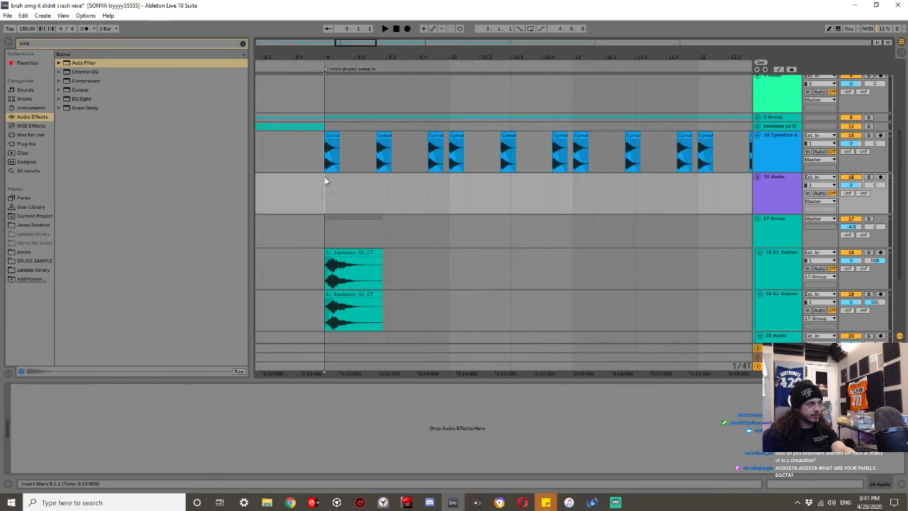
Clear the browser search and search the sample library folder for rim.
click(74, 44)
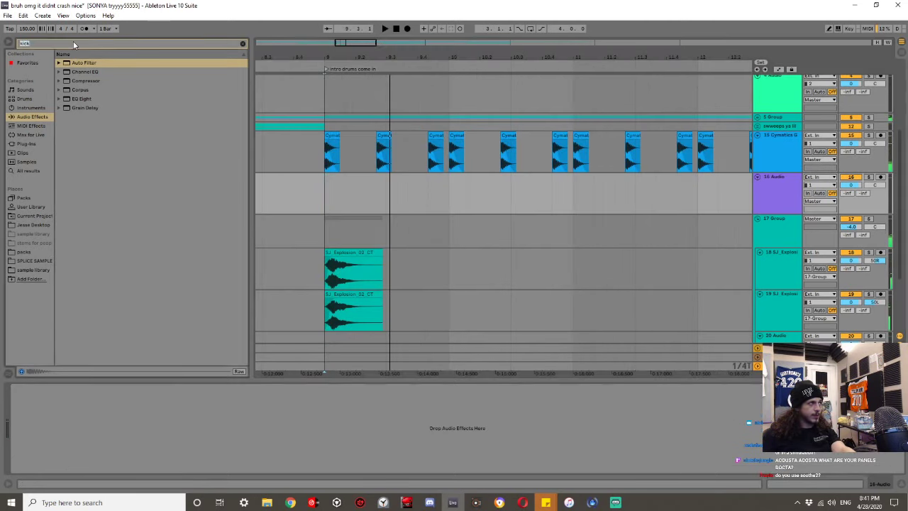
text(rim)
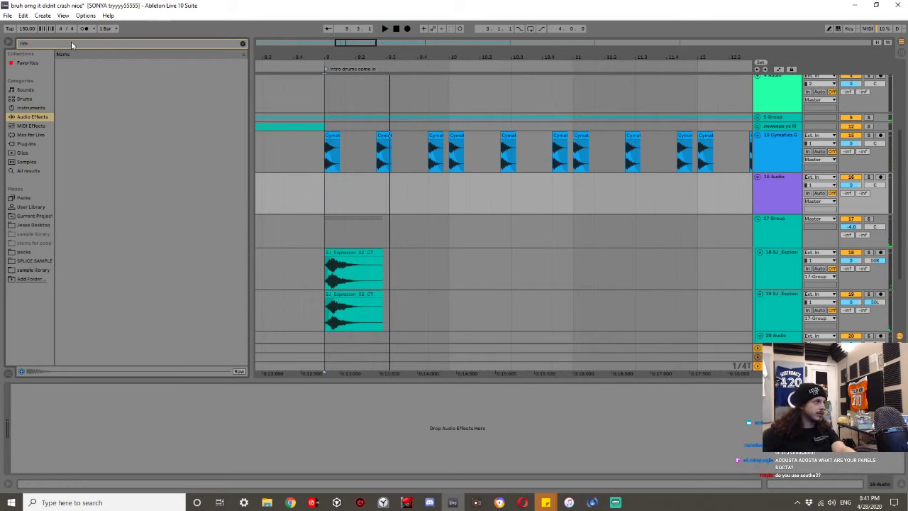
key(Escape)
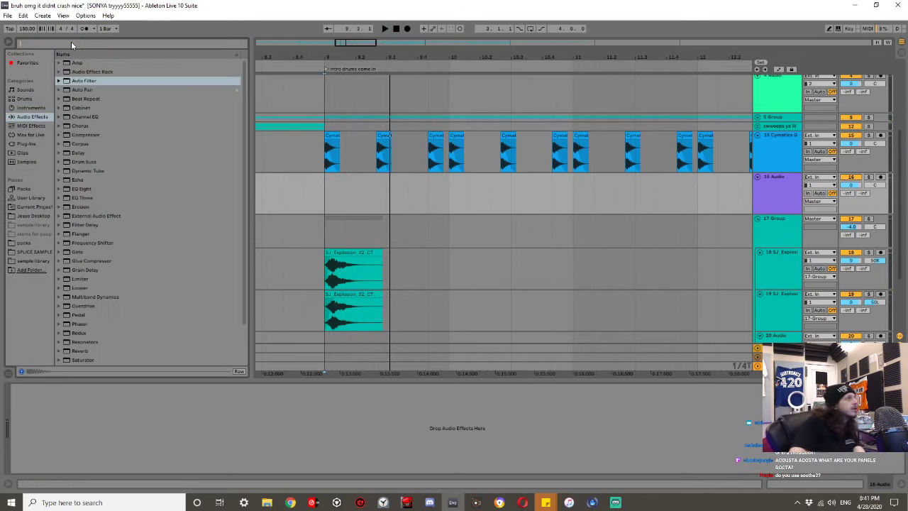
click(24, 259)
click(44, 43)
text(rim)
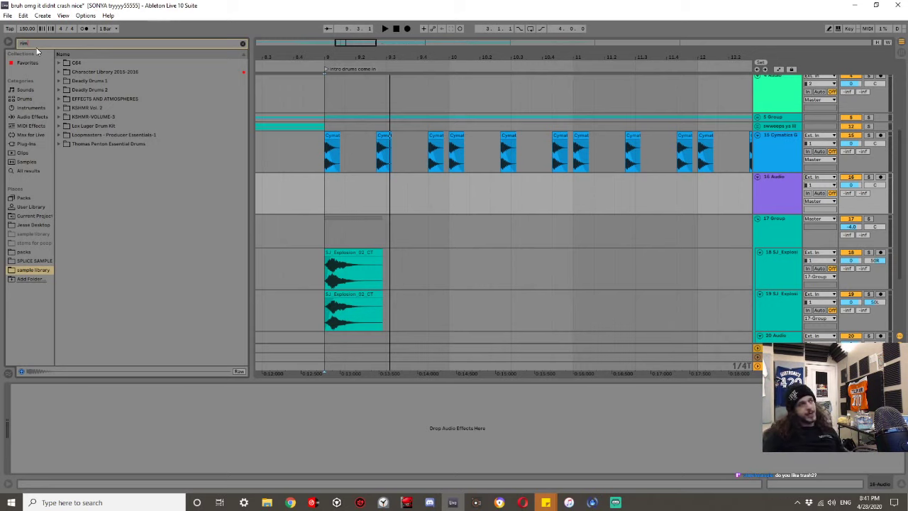
Audition the rim samples in the Snares folders of Deadly Drums 2 and Deadly Drums 1.
click(61, 89)
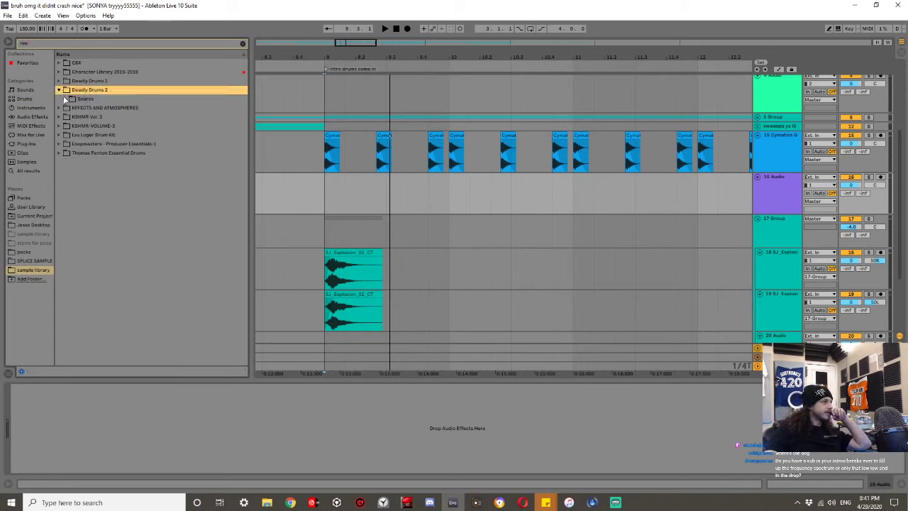
click(64, 99)
click(65, 99)
click(73, 108)
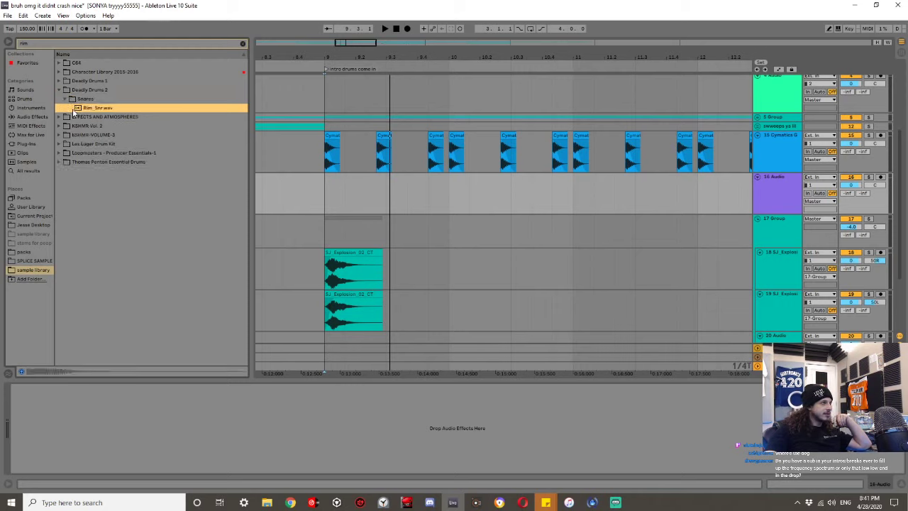
click(59, 83)
click(66, 90)
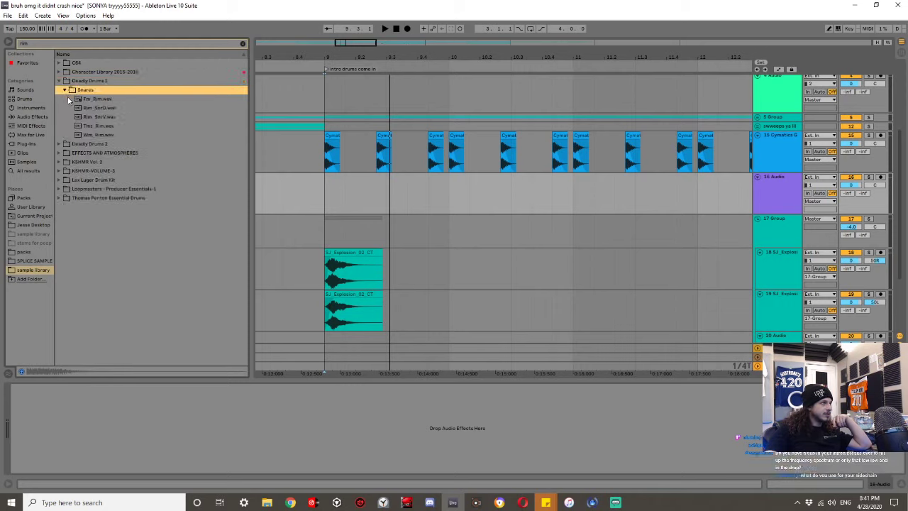
key(Down)
key(Down)
key(Down)
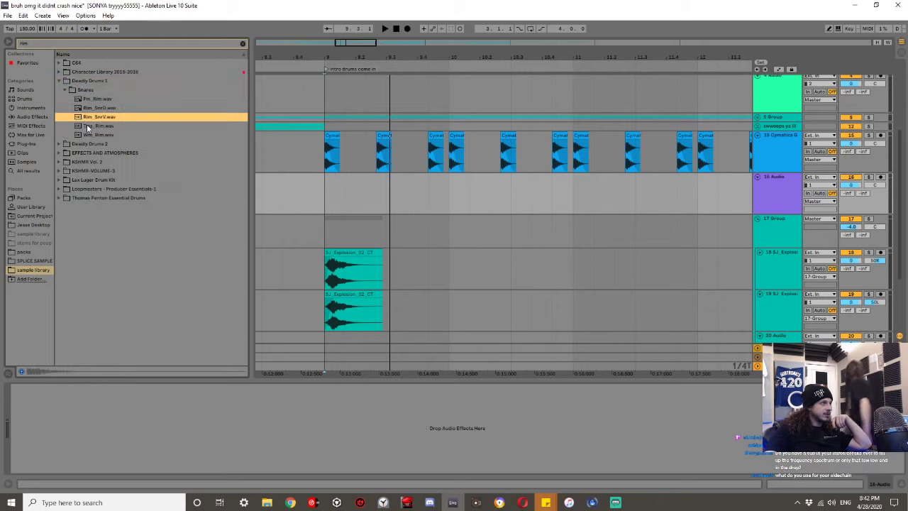
key(Down)
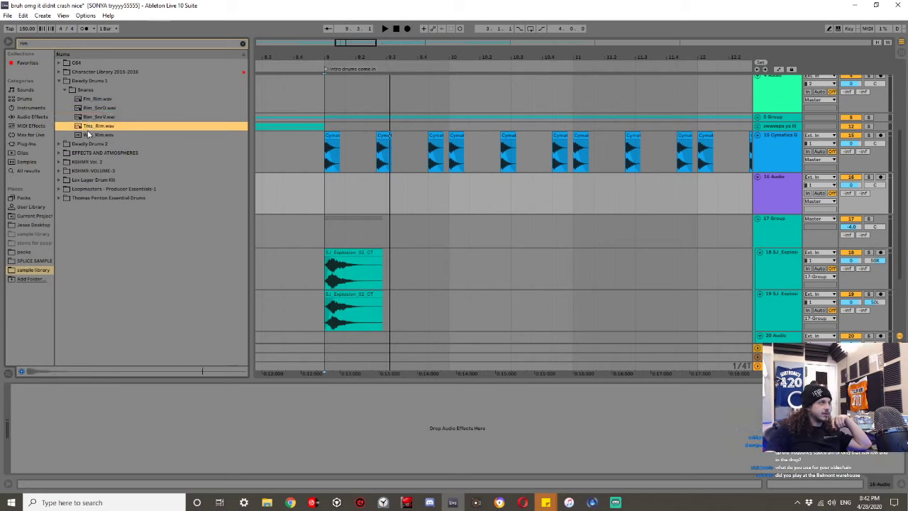
key(Down)
Search the sample library for clap.
click(81, 45)
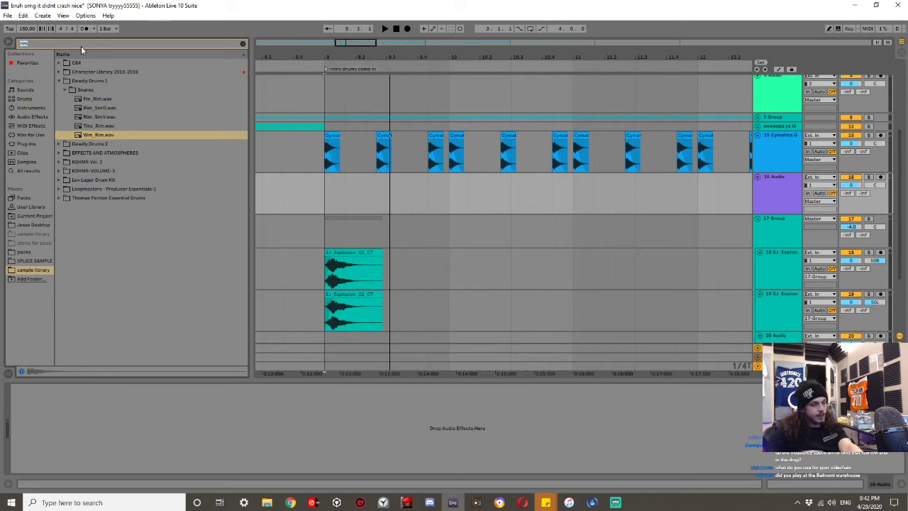
text(clap)
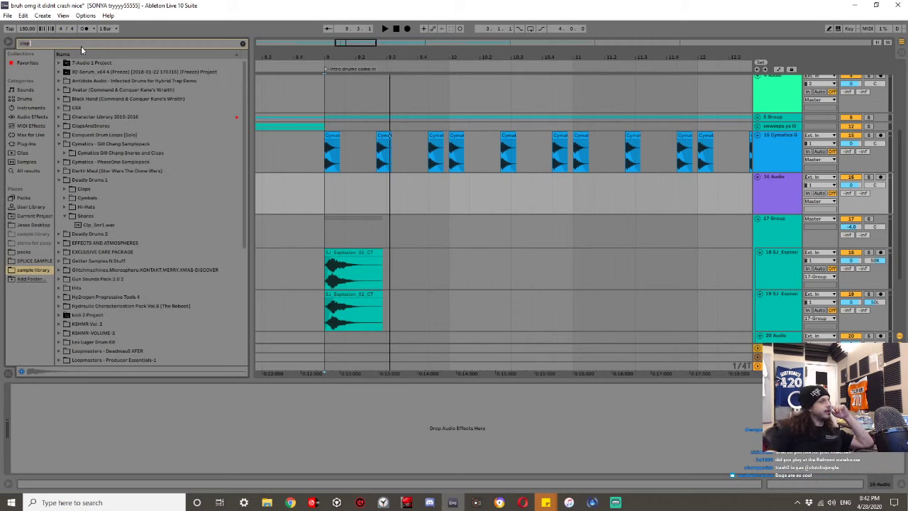
Audition the SnareClap samples in the Cymatics Gill Chang Snares and Claps folder.
click(65, 119)
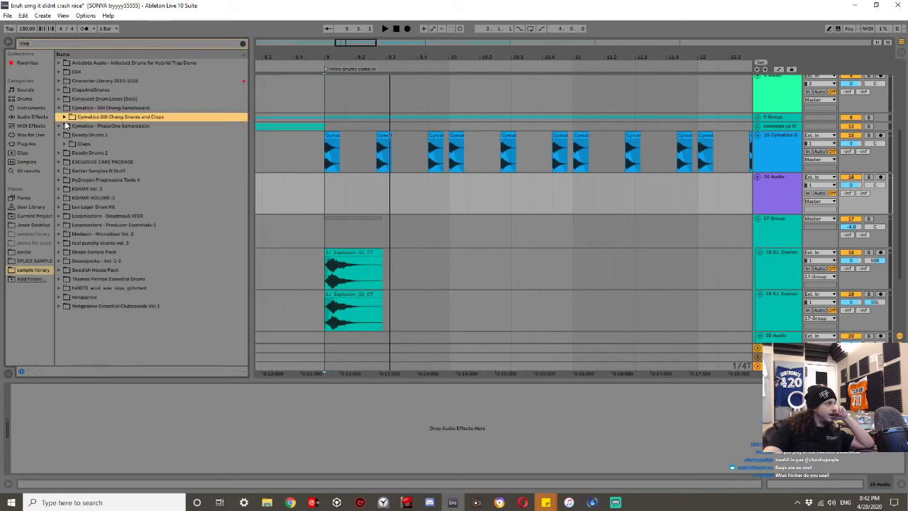
click(66, 118)
key(Down)
click(93, 134)
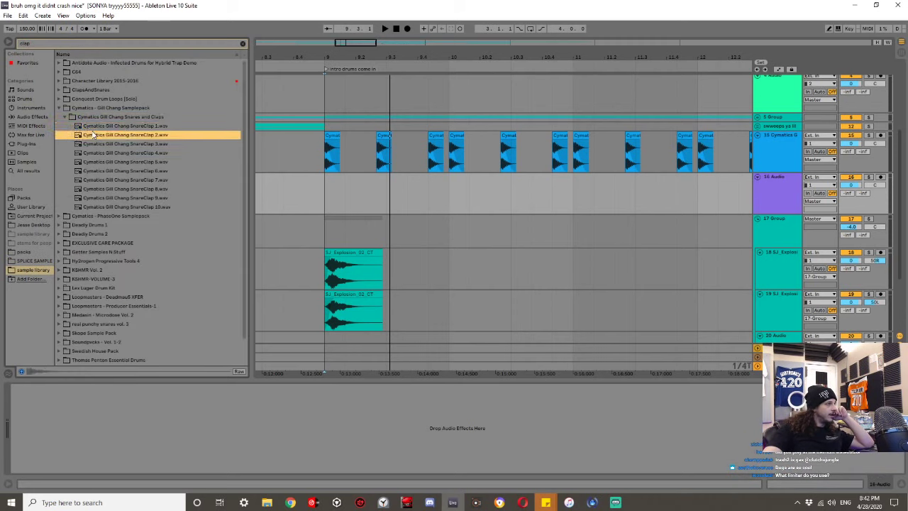
click(95, 144)
click(104, 153)
click(108, 161)
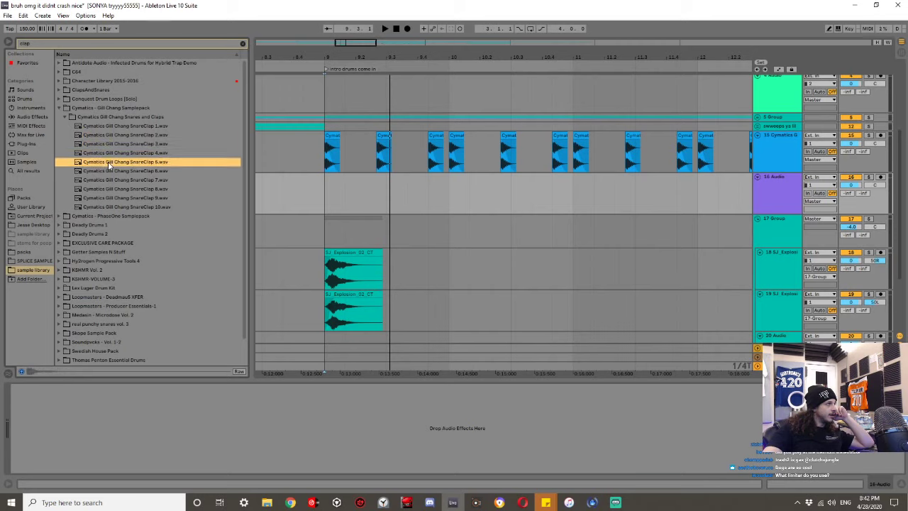
click(117, 179)
click(125, 162)
click(128, 171)
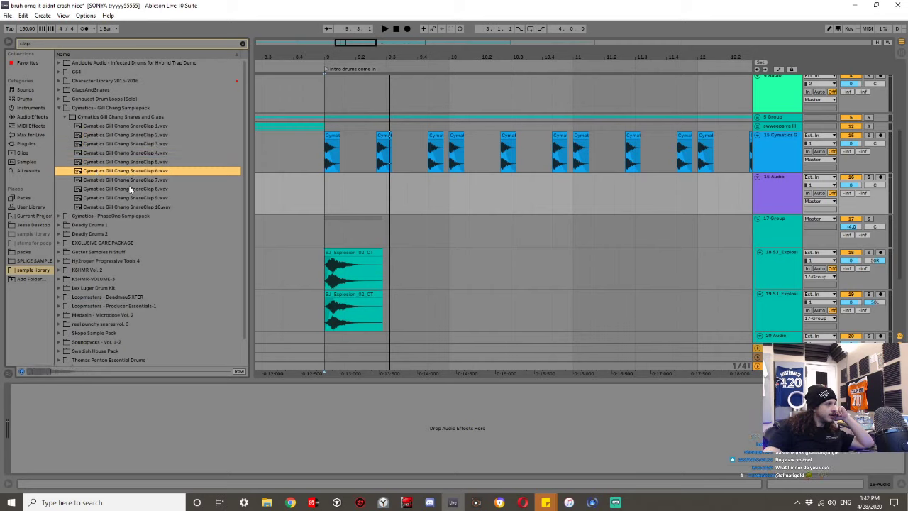
click(134, 188)
click(135, 198)
click(123, 207)
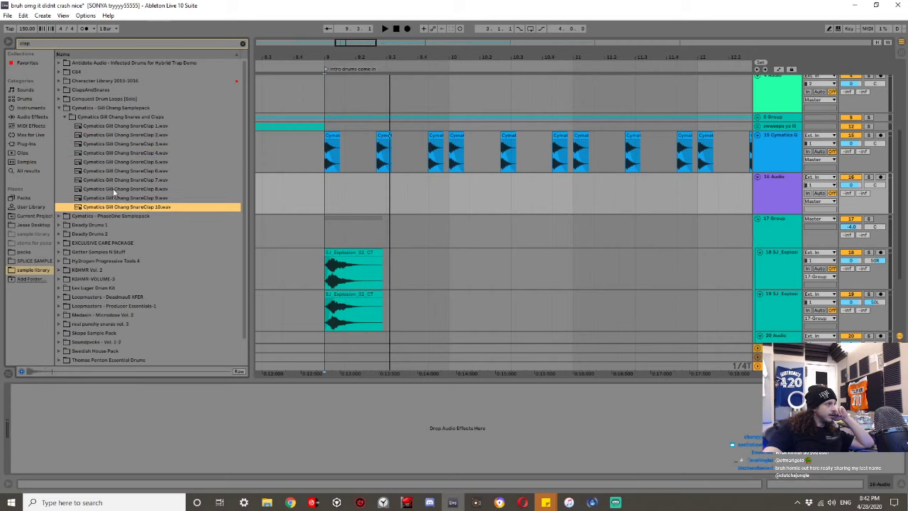
Audition the Classic claps in the Regular Claps folder of the KSHMR Vol. 2 drum claps.
click(58, 107)
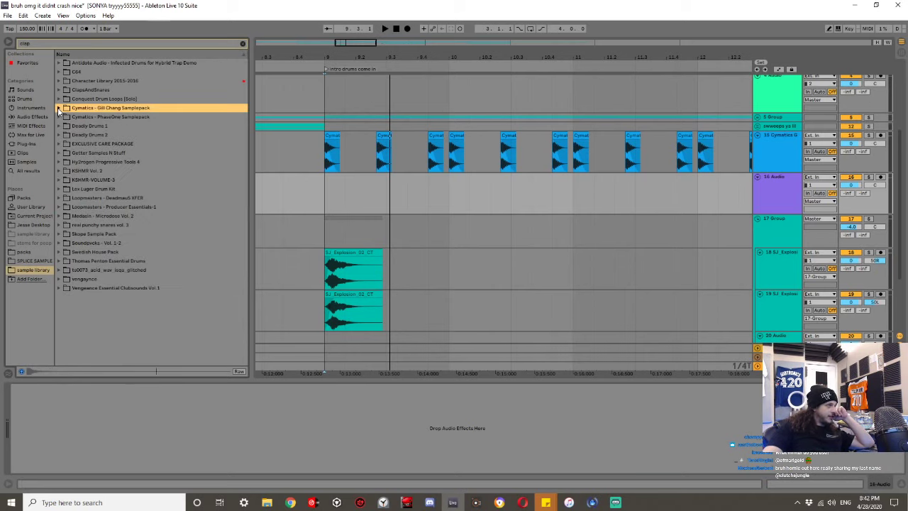
click(65, 171)
click(65, 180)
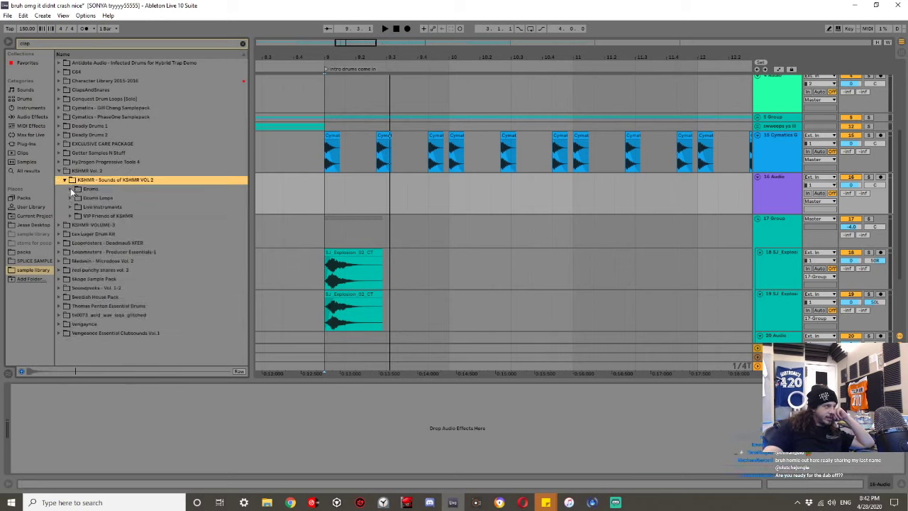
click(72, 189)
click(82, 199)
click(77, 198)
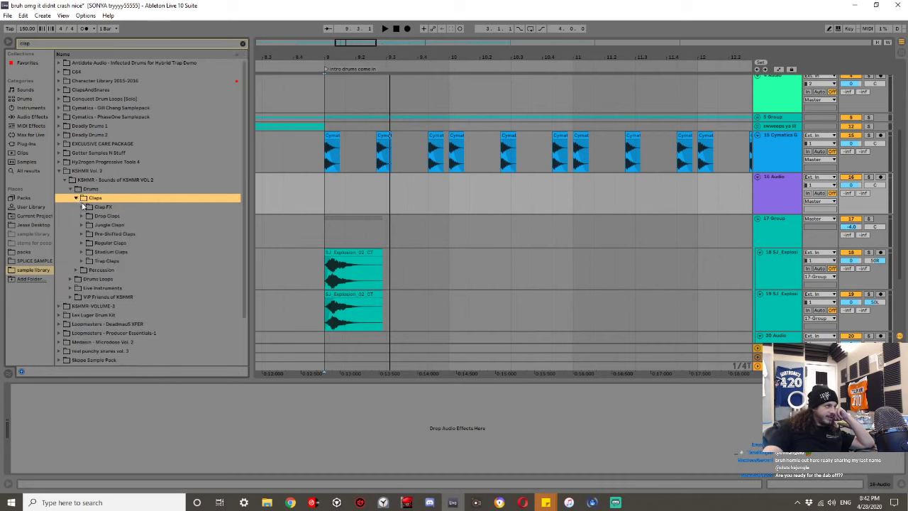
scroll(94, 210, down, 1)
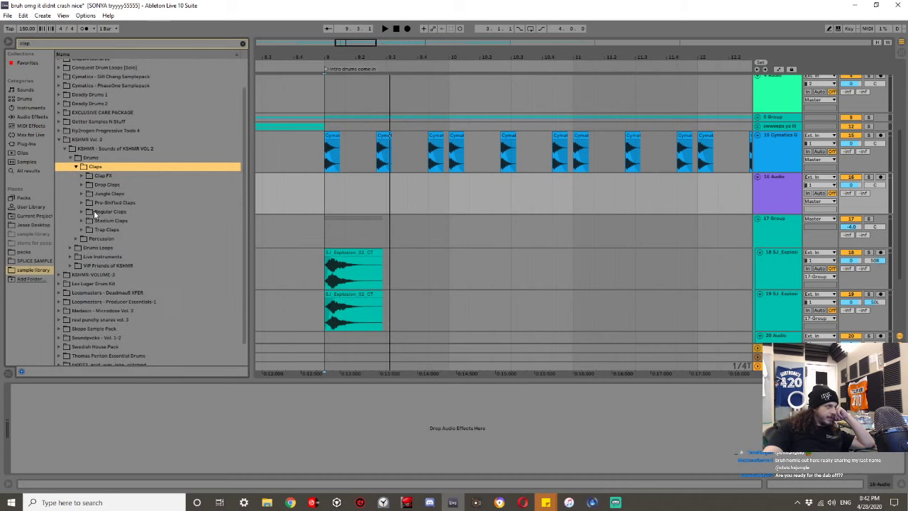
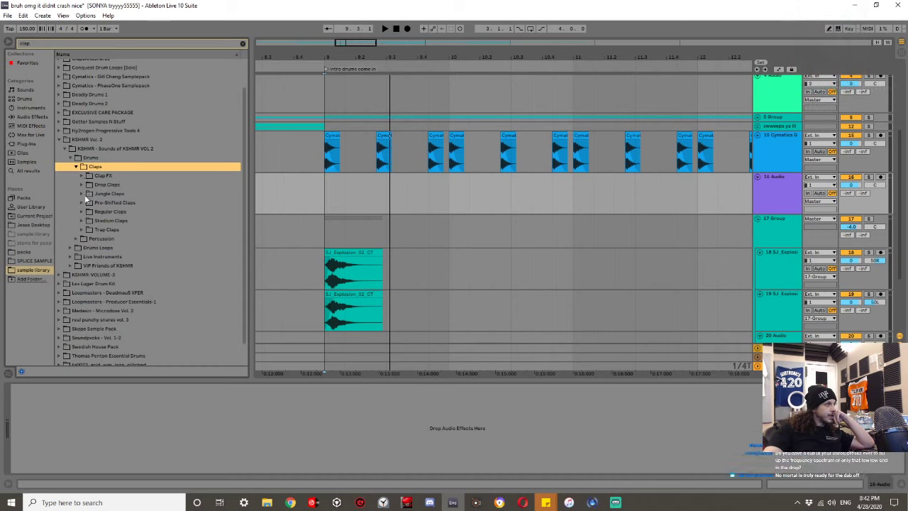
click(85, 212)
key(Down)
key(Down)
key(Down)
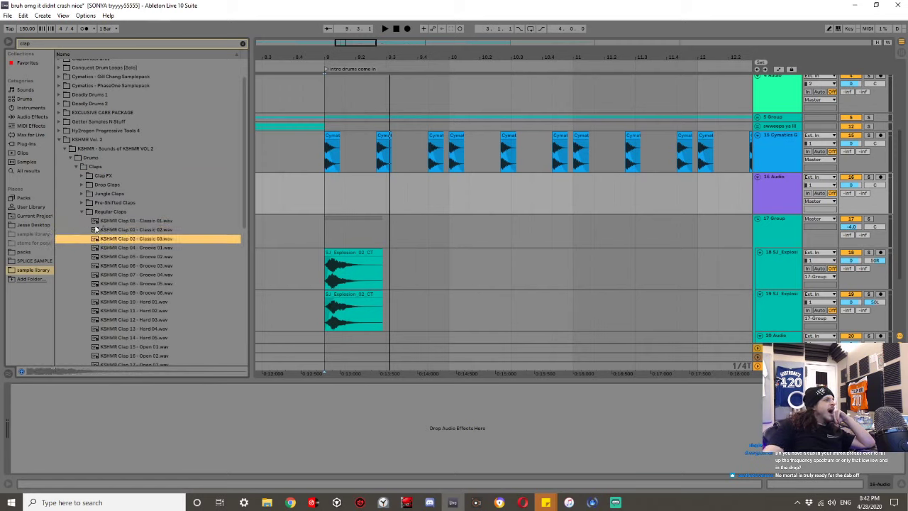
Place KSHMR Clap 03 - Classic 03 on beat 9.3 of empty audio track 16, and set that track's volume to -4.5.
drag(106, 238, 388, 193)
key(space)
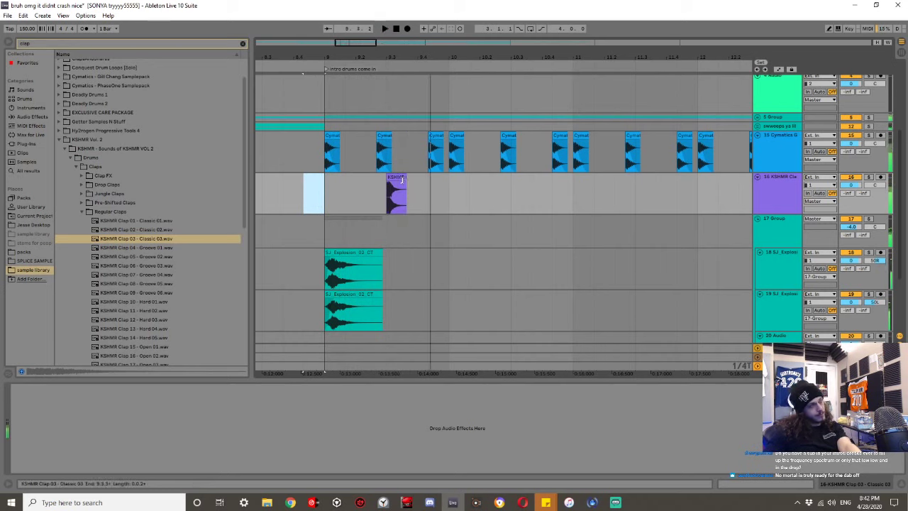
drag(850, 185, 850, 201)
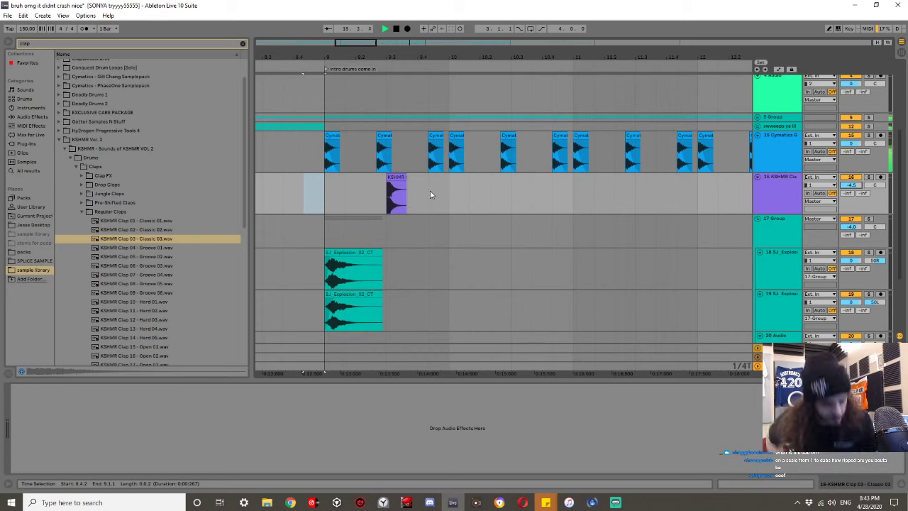
Delete the kick just before the bar 9 clap and move the following kick onto beat 9.4.
click(382, 137)
key(Delete)
drag(328, 170, 308, 198)
key(space)
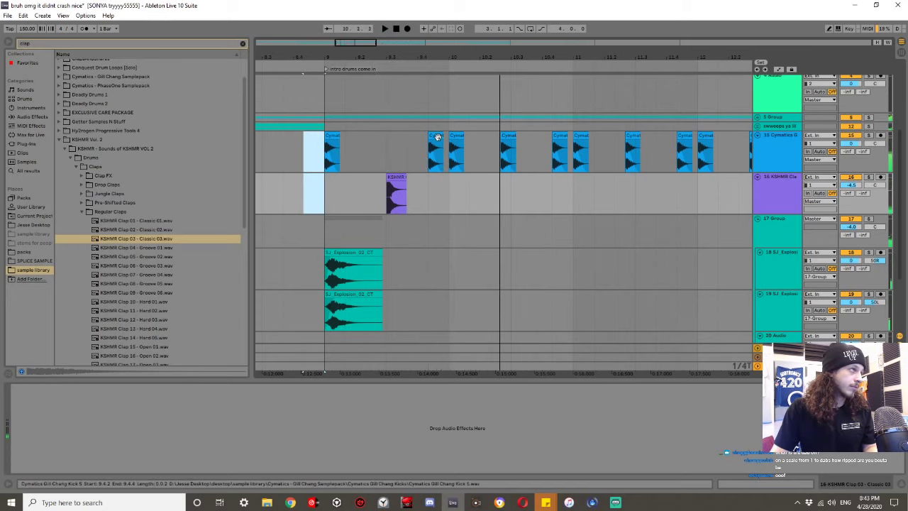
click(435, 137)
drag(434, 137, 424, 136)
click(321, 197)
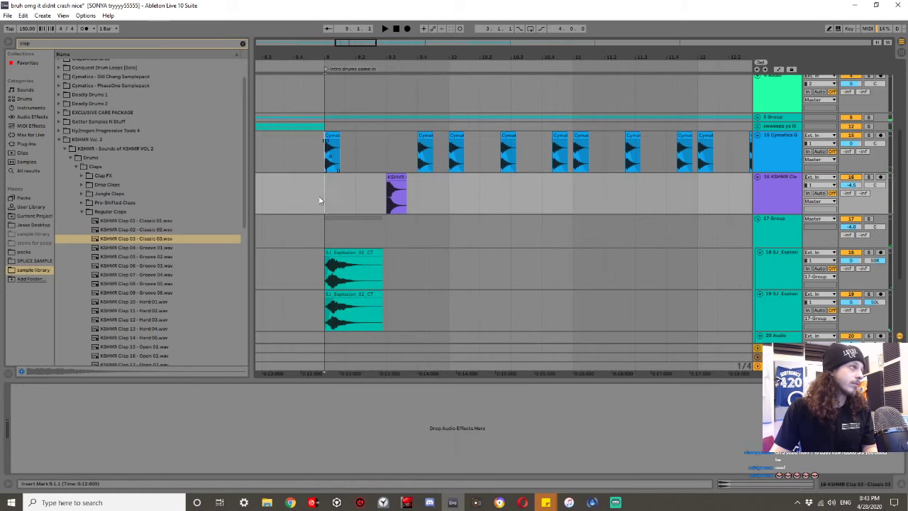
Narrow the grid and replace the second kick of bar 10 with a copy of the 9.4 kick at 10.2.4.
click(502, 144)
key(space)
drag(502, 144, 503, 141)
key(space)
key(ctrl+1)
key(space)
key(space)
click(426, 137)
key(ctrl+c)
click(506, 138)
key(ctrl+v)
Copy the bar 9 clap to beat 10.3 and play from beat 10.2.
click(390, 178)
click(512, 181)
key(ctrl+v)
key(space)
click(480, 191)
key(space)
key(space)
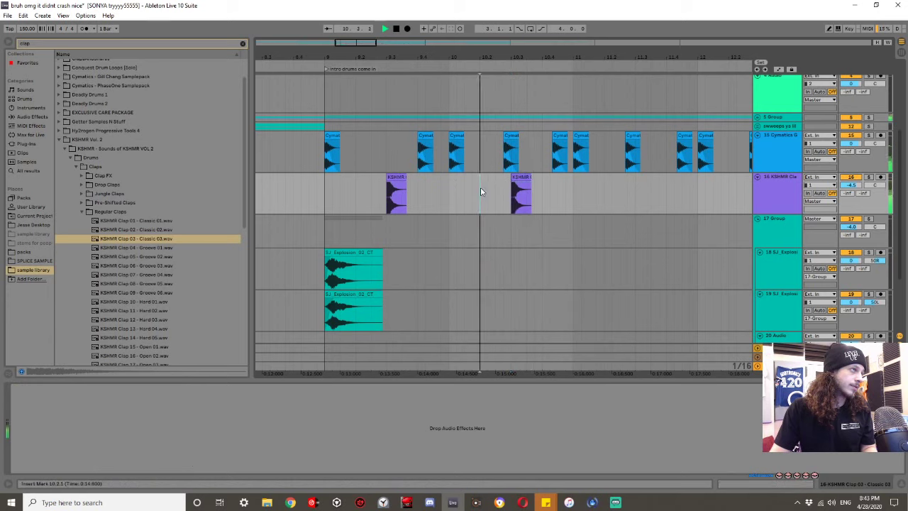
Paste a copy of the 10.2.4 kick onto beat 10.4 and delete the leftover of the old kick after it.
key(space)
click(510, 135)
key(ctrl+c)
click(542, 153)
key(ctrl+v)
key(space)
key(space)
click(560, 136)
scroll(561, 136, down, 2)
key(Delete)
scroll(554, 140, up, 10)
scroll(554, 139, down, 5)
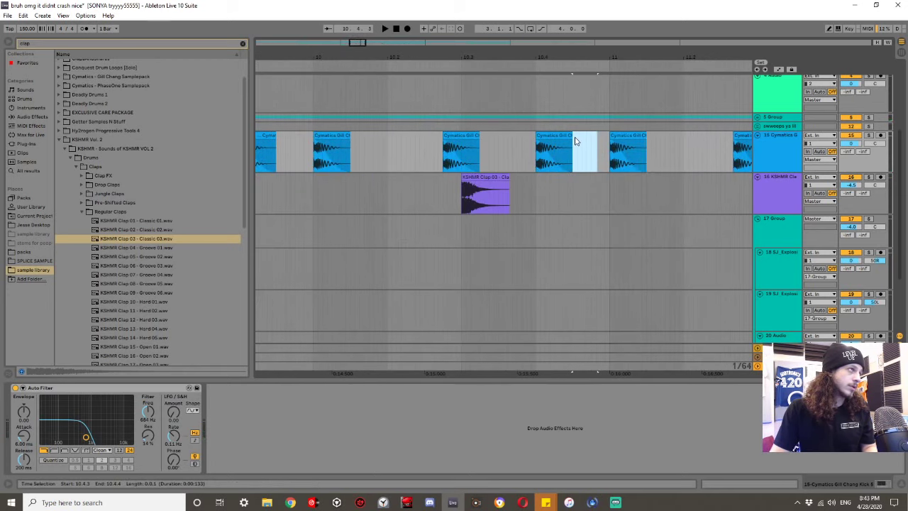
Try an extra short kick at 10.4.3 by duplicating a slice of the kick on beat 10.4, and play it.
click(569, 135)
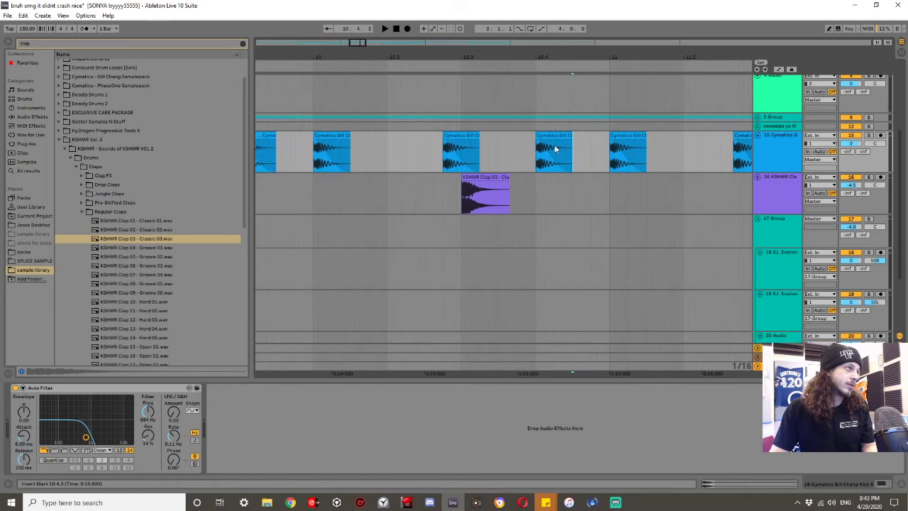
drag(568, 148, 537, 149)
key(ctrl+d)
click(518, 154)
key(space)
scroll(521, 158, down, 7)
key(space)
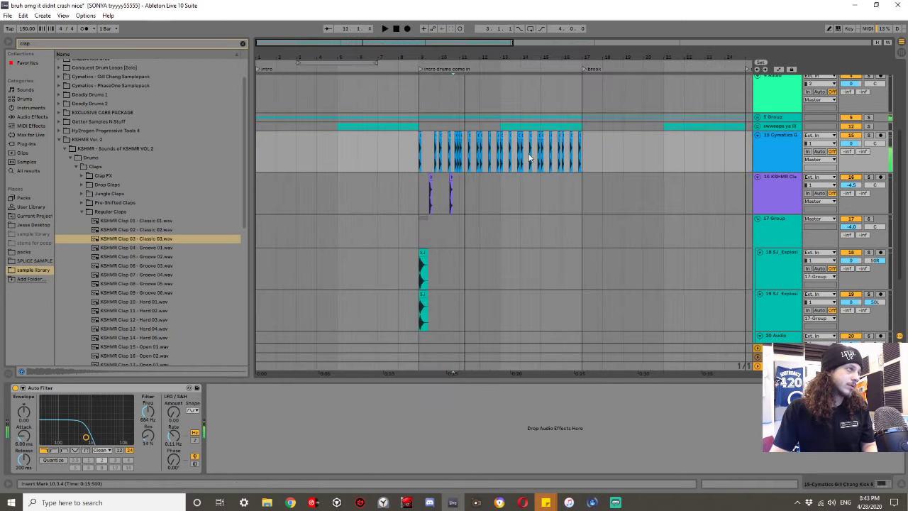
Try the short extra kick at 10.4.4, just before bar 11, play it, and delete it.
scroll(459, 146, up, 8)
click(444, 136)
click(445, 137)
click(427, 134)
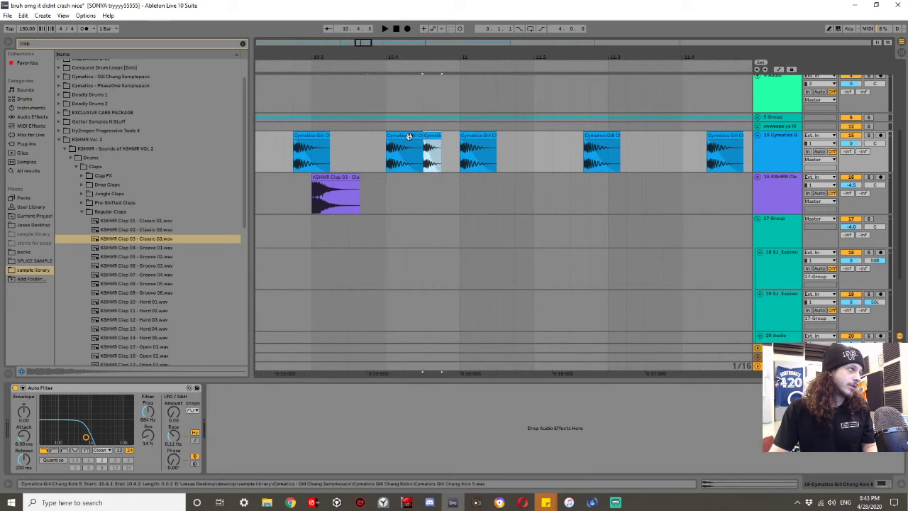
drag(428, 132, 483, 142)
click(400, 136)
key(space)
scroll(439, 141, left, 1)
key(space)
key(space)
key(space)
click(486, 135)
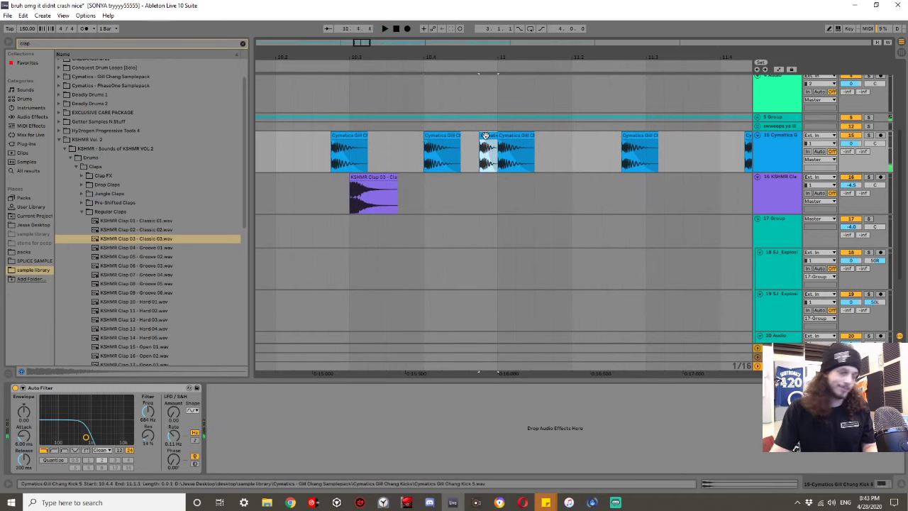
key(Delete)
Play the kick and clap pattern from the start of bar 9.
click(446, 161)
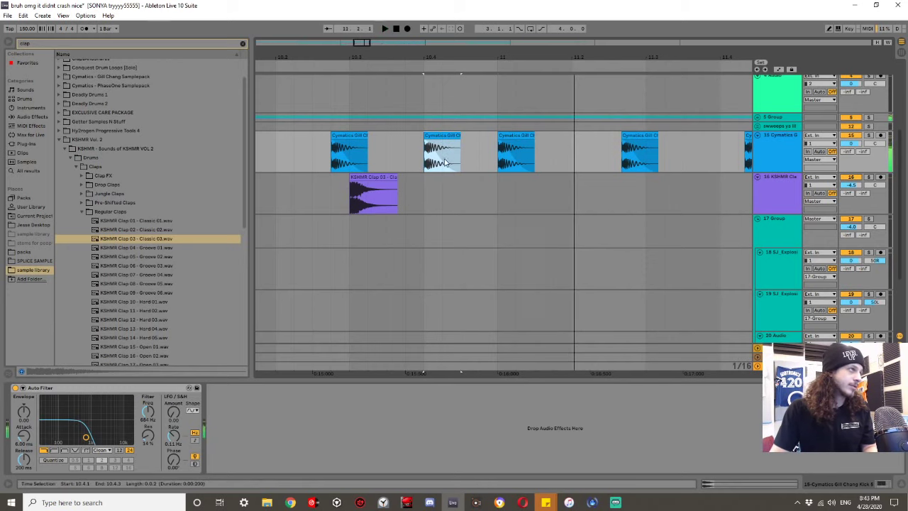
scroll(440, 166, left, 3)
scroll(438, 162, down, 4)
drag(341, 193, 324, 190)
key(space)
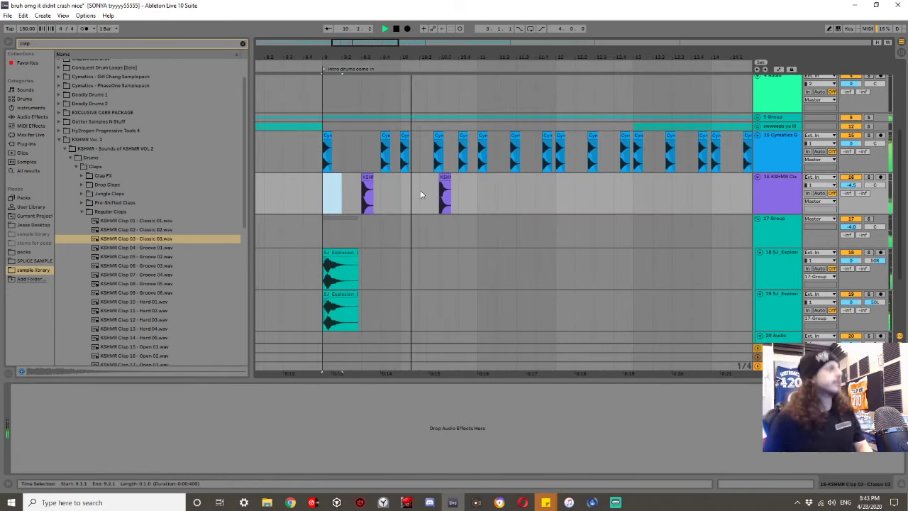
key(space)
Duplicate the two-bar clap pattern of bars 9 and 10 three times up to bar 17, and play from bar 9.
drag(479, 200, 326, 197)
key(ctrl+d)
key(ctrl+d)
key(ctrl+d)
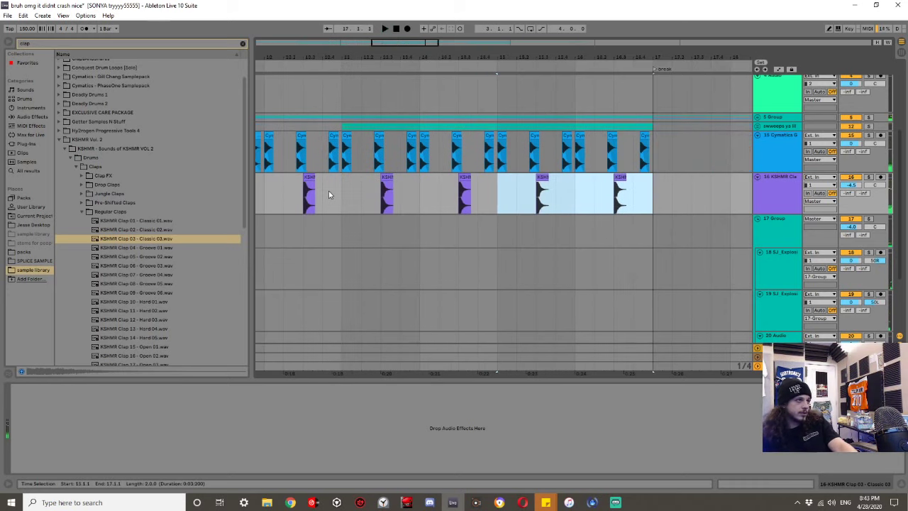
scroll(329, 194, up, 1)
scroll(332, 198, left, 4)
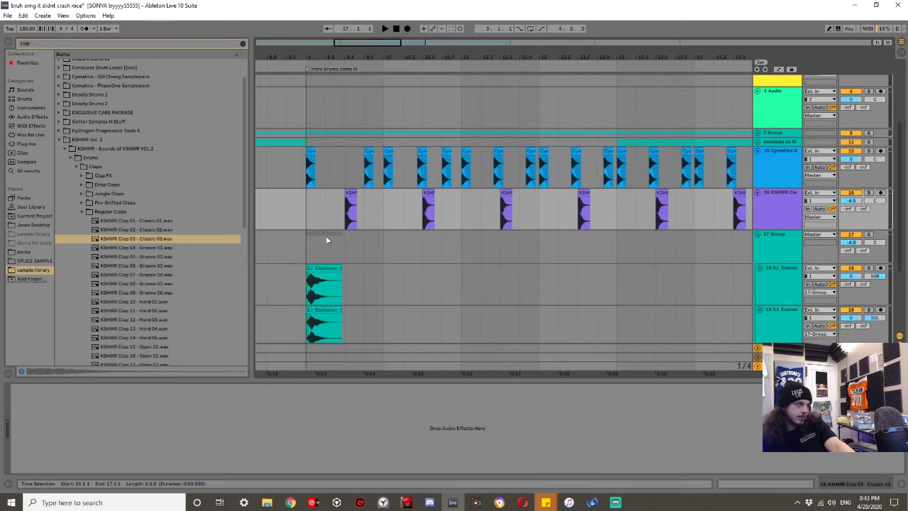
drag(328, 239, 305, 221)
key(space)
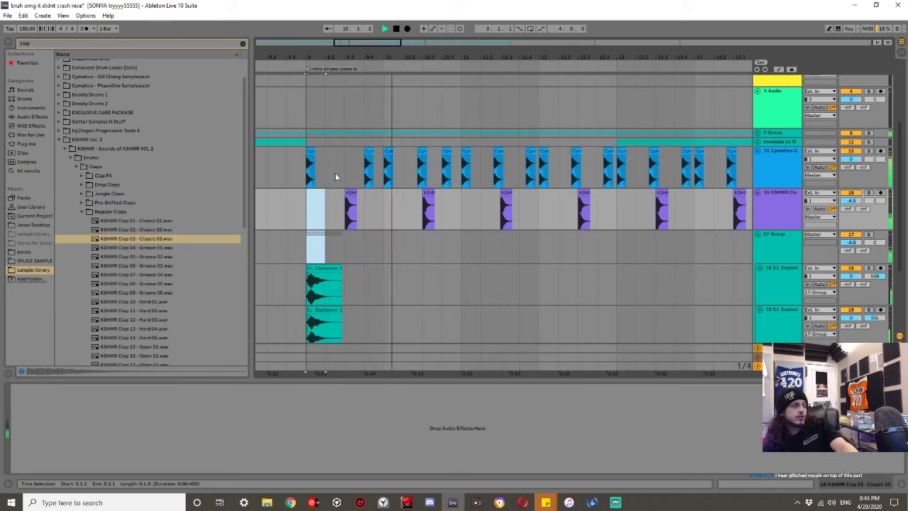
Move the kick just before the bar 10 clap earlier to the triplet position at 10.2.3, and play from bar 9.
key(space)
scroll(418, 155, up, 5)
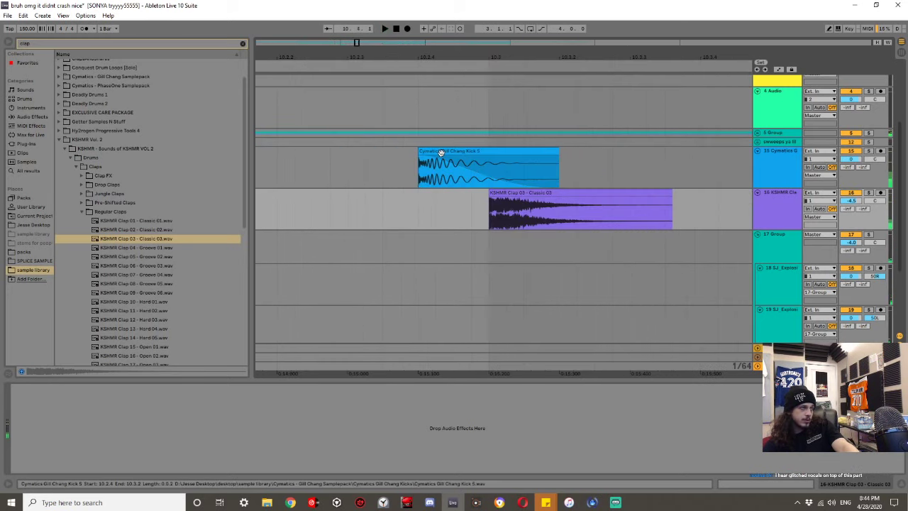
scroll(441, 155, down, 3)
click(441, 160)
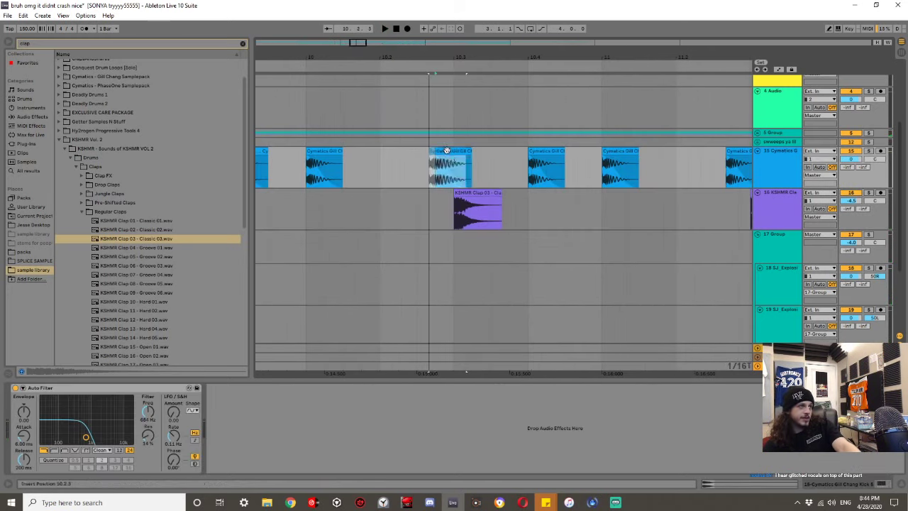
scroll(441, 162, up, 3)
scroll(369, 187, down, 8)
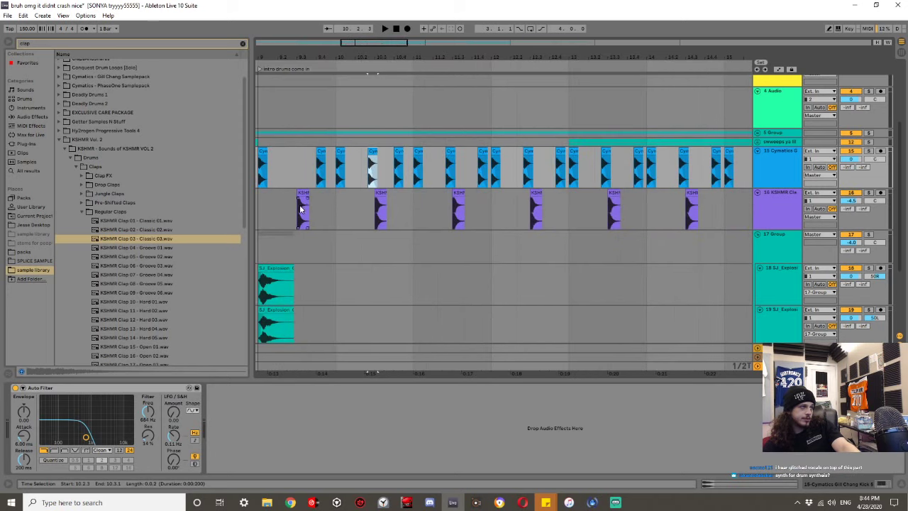
scroll(300, 207, left, 2)
drag(299, 203, 277, 203)
key(space)
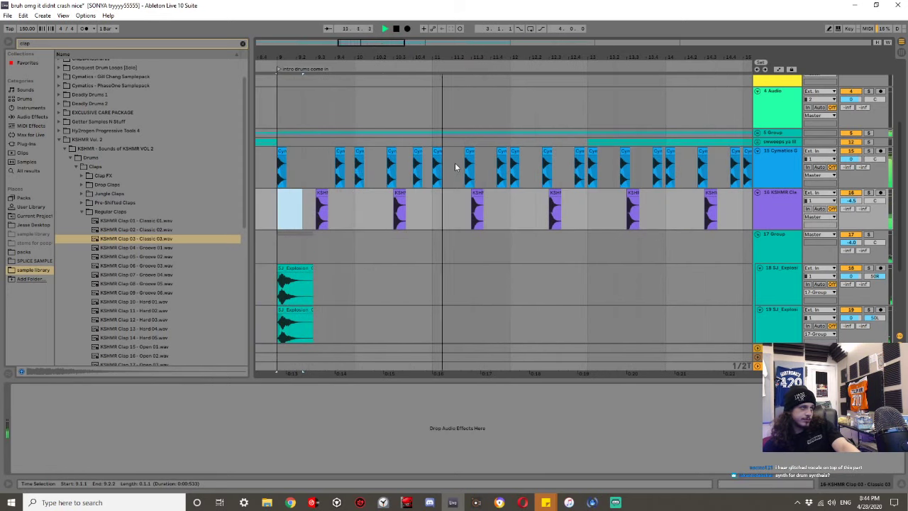
Move the kick just before the bar 11 clap onto the downbeat at 11.1.1, and play the passage.
click(435, 171)
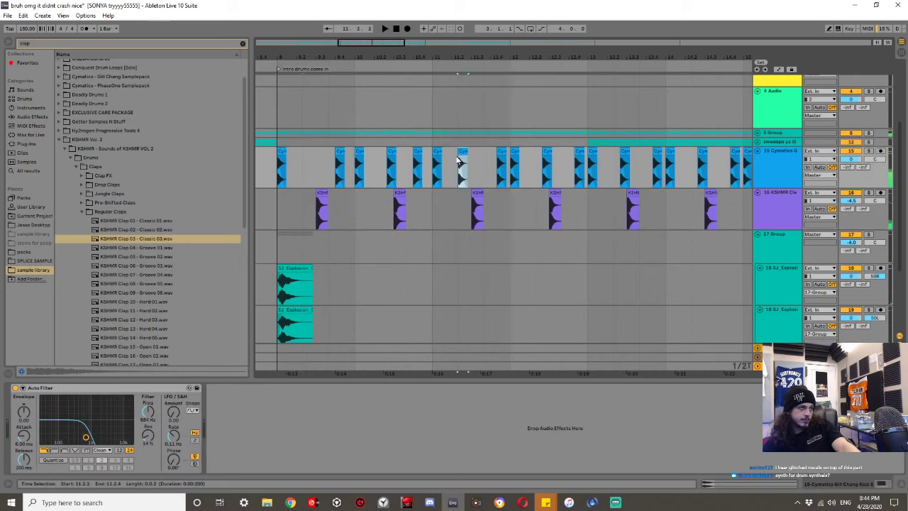
key(space)
key(space)
key(space)
key(space)
drag(461, 150, 432, 186)
key(space)
key(space)
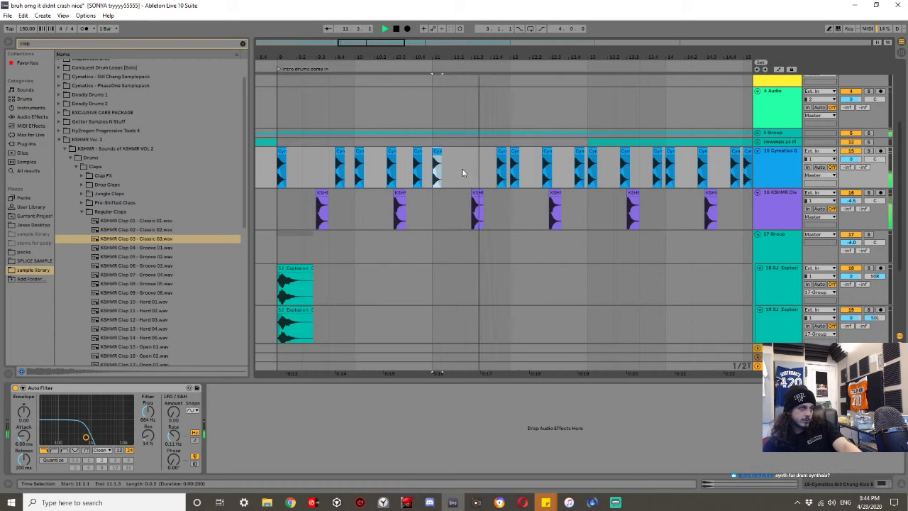
Build a roll of three short triplet kicks across beat 12.4 from a slice of that beat's kick, and play it.
click(582, 174)
scroll(583, 174, up, 1)
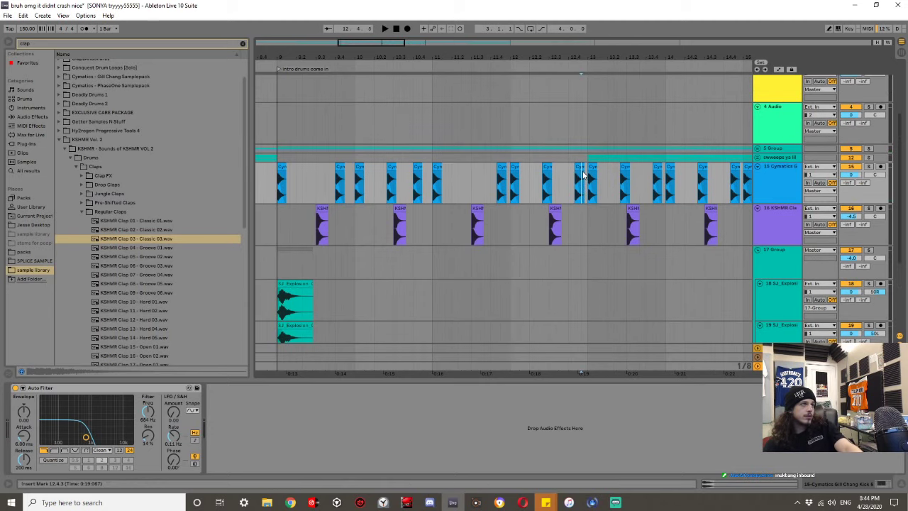
scroll(583, 173, up, 3)
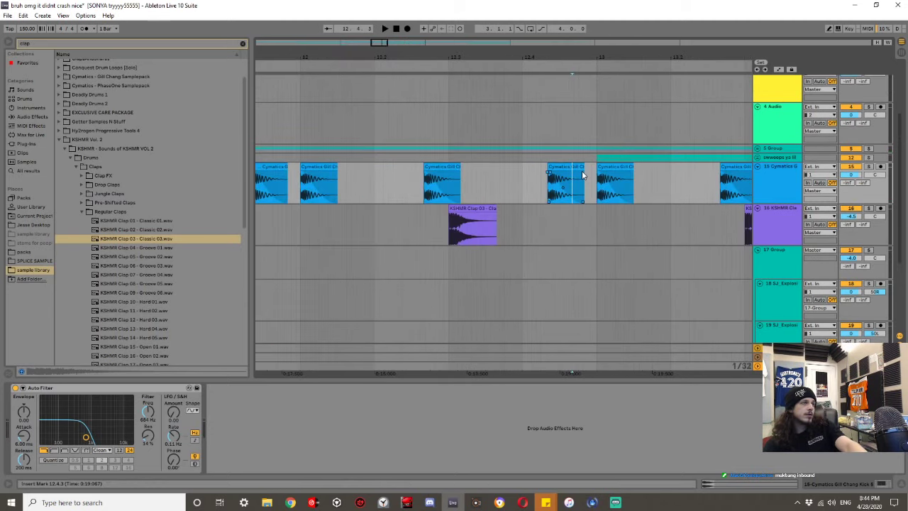
drag(567, 184, 544, 169)
key(ctrl+c)
key(ctrl+d)
click(526, 176)
key(ctrl+v)
key(space)
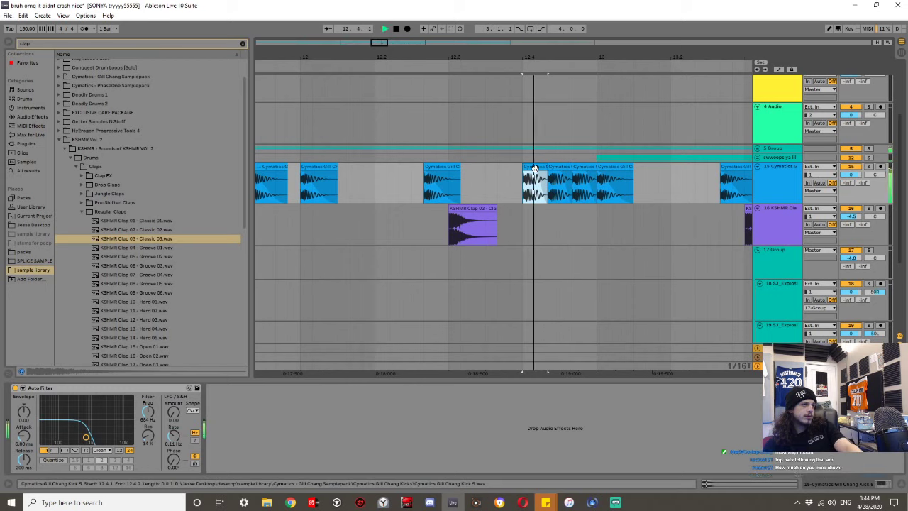
Adjust the fade curve of the short kick at 12.4.1, duplicate it twice across the rest of the beat, and play the roll.
drag(529, 187, 526, 189)
click(533, 168)
key(ctrl+d)
key(ctrl+d)
click(534, 169)
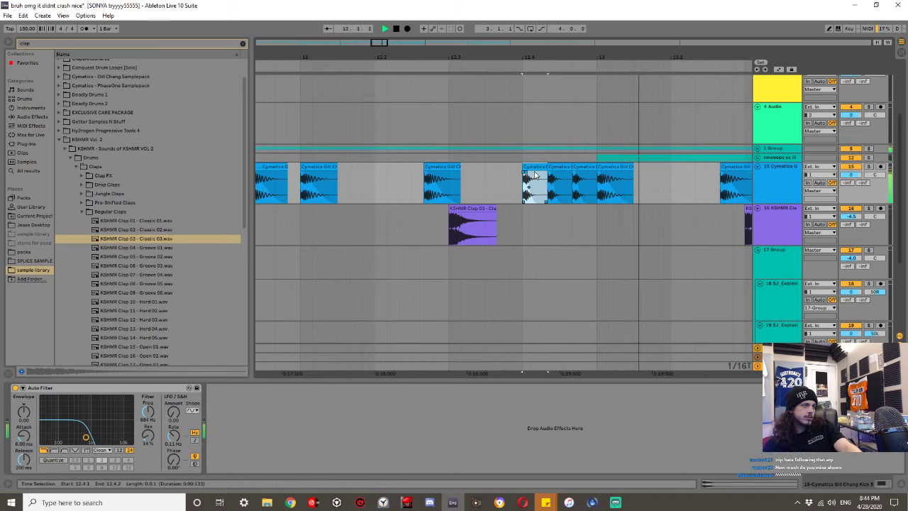
drag(535, 185, 539, 175)
click(534, 169)
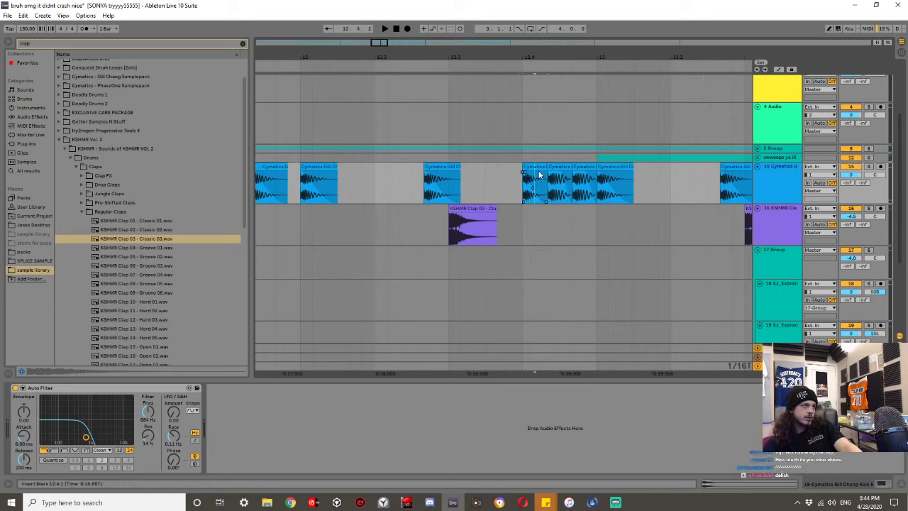
click(536, 167)
key(ctrl+d)
key(ctrl+d)
click(536, 166)
key(space)
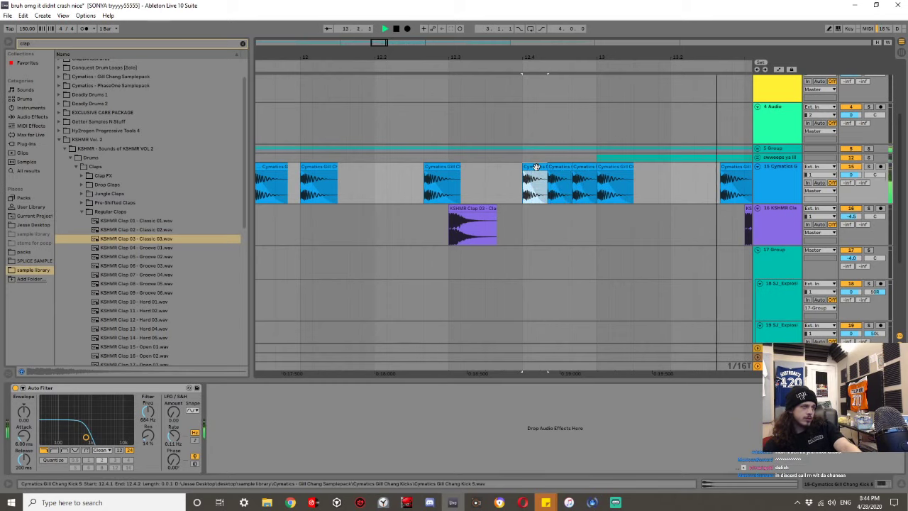
Replace the kicks of bars 13 to 16 with a duplicate of the kick pattern in bars 9 to 12, and play from bar 9.
scroll(536, 167, down, 4)
key(space)
drag(616, 172, 502, 241)
key(Delete)
drag(500, 230, 419, 184)
key(ctrl+d)
click(418, 184)
key(space)
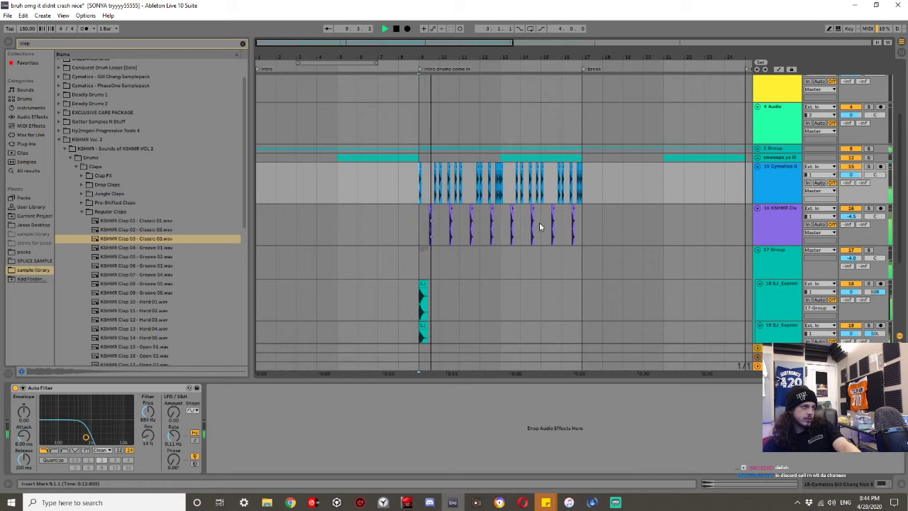
Insert an audio track directly below the kick track and copy the opening transient of the first kick at bar 9.
click(757, 170)
key(ctrl+t)
key(space)
scroll(412, 190, up, 5)
scroll(518, 197, up, 5)
drag(447, 198, 425, 173)
scroll(431, 198, up, 3)
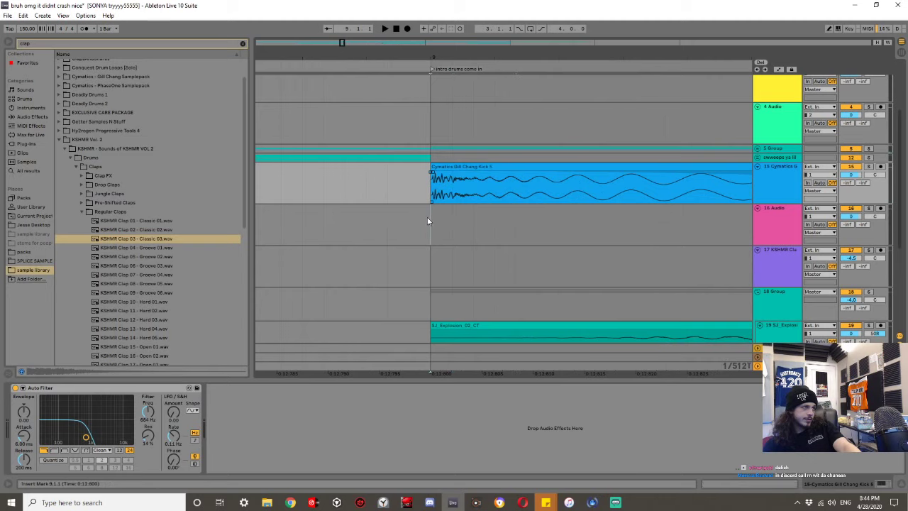
Place the kick transient at 9.1.1 on the new track, consolidate it into a clip ending at 9.1.2, and raise its gain to 18.1 dB.
click(429, 219)
scroll(475, 216, down, 5)
click(431, 232)
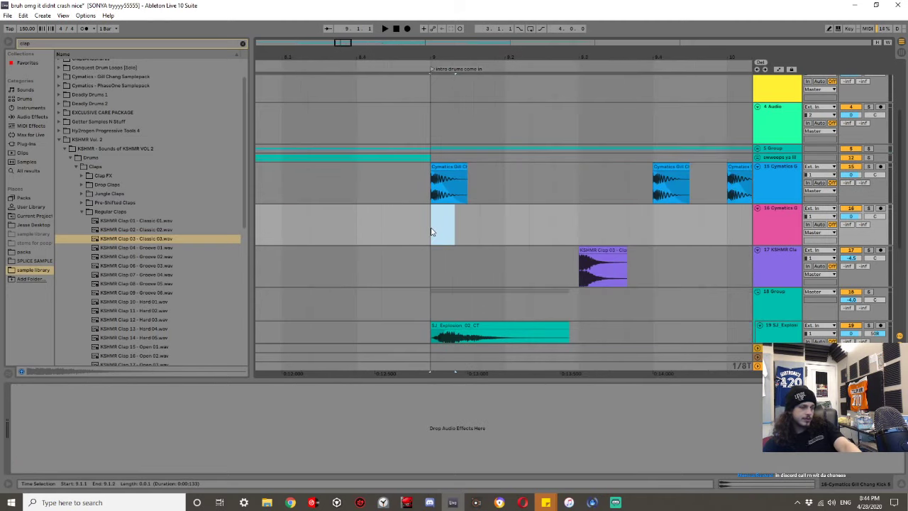
key(ctrl+v)
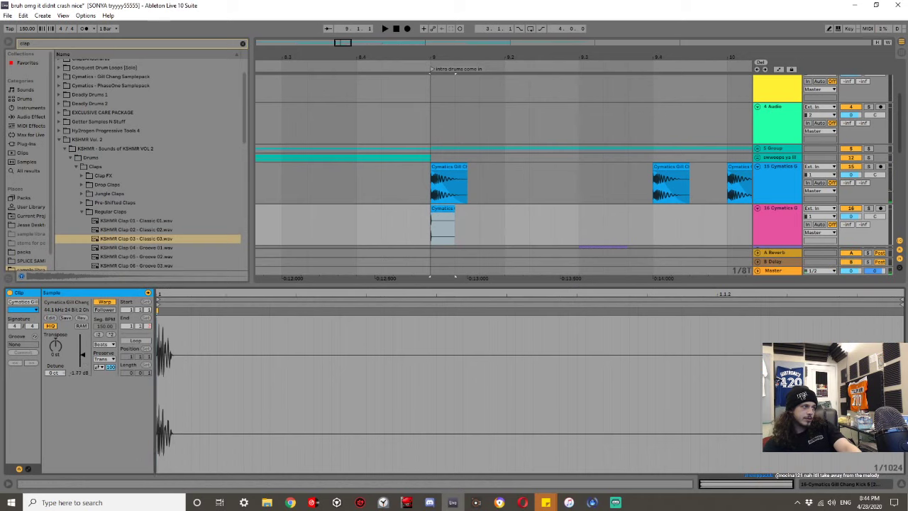
drag(82, 354, 82, 340)
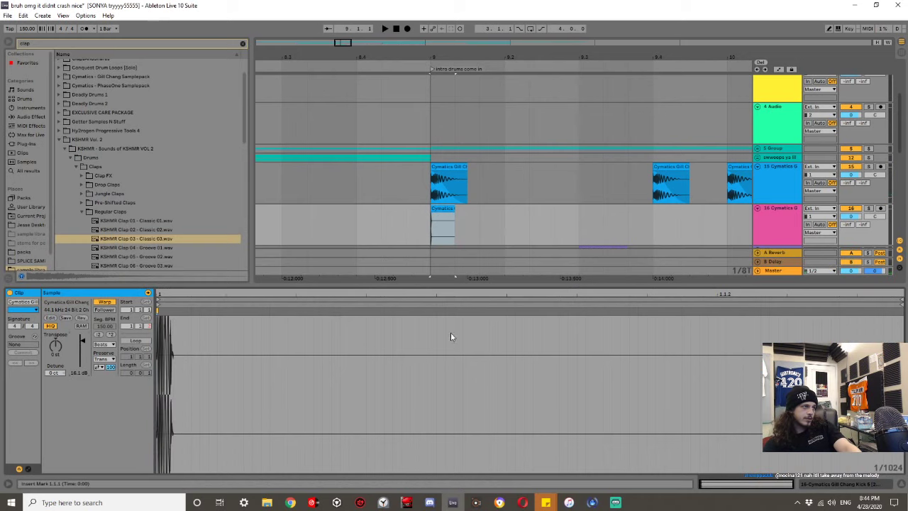
key(ctrl+alt+l)
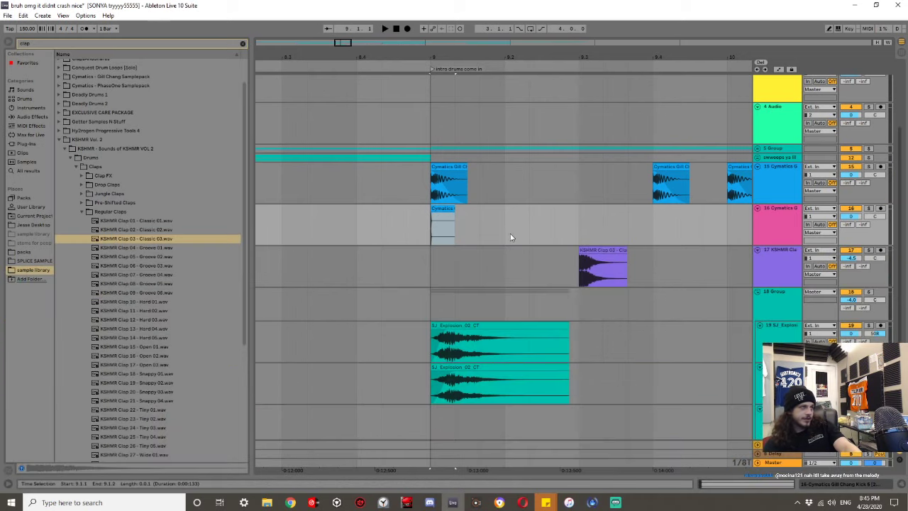
Duplicate the half bar holding the transient clip from 9.1.1 repeatedly until the pattern fills up to bar 17.
scroll(510, 237, down, 4)
drag(529, 231, 491, 234)
key(ctrl+d)
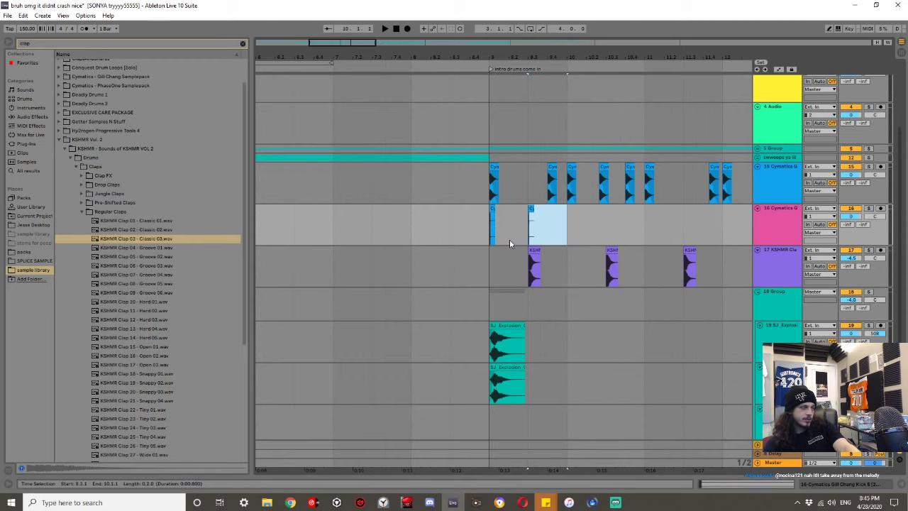
key(ctrl+d)
key(ctrl+d)
key(ctrl+d)
key(ctrl+d)
key(ctrl+d)
key(ctrl+d)
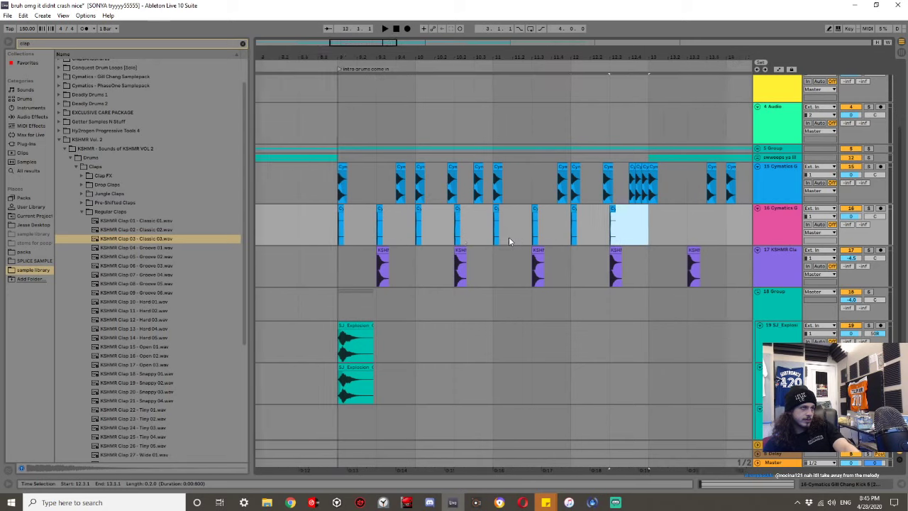
key(ctrl+d)
key(ctrl+d)
key(ctrl+d)
key(ctrl+d)
key(ctrl+d)
key(ctrl+d)
key(ctrl+d)
key(ctrl+d)
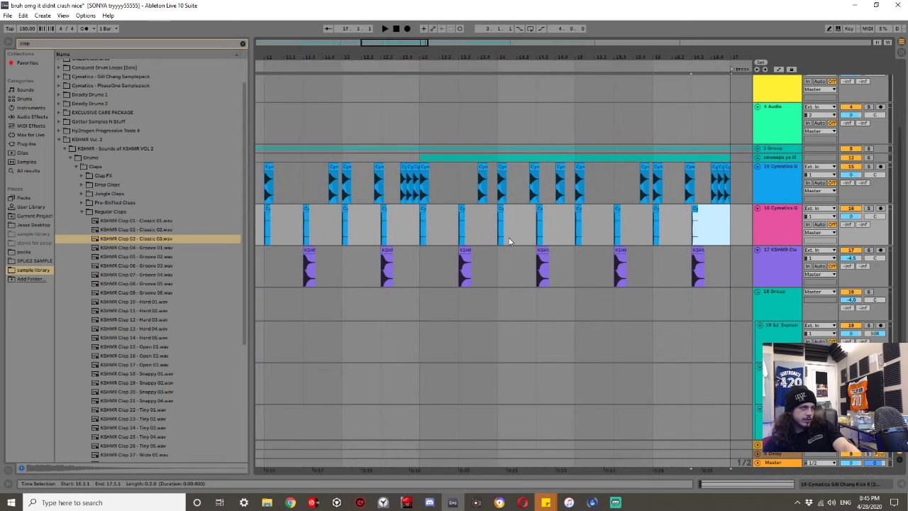
Copy the transient clip to 16.4.1 and duplicate it twice so that it lines up with the three-kick roll of beat 16.4.
scroll(509, 238, right, 1)
click(646, 209)
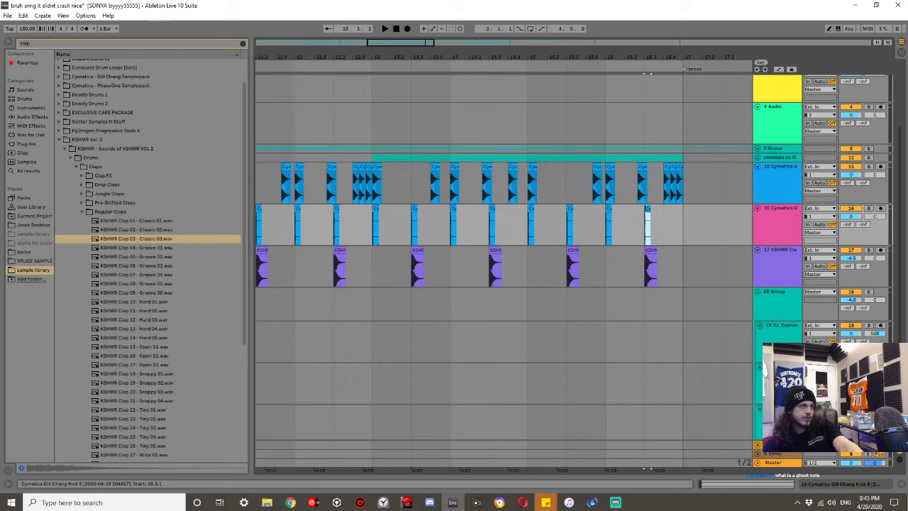
scroll(671, 214, up, 3)
click(654, 218)
key(ctrl+v)
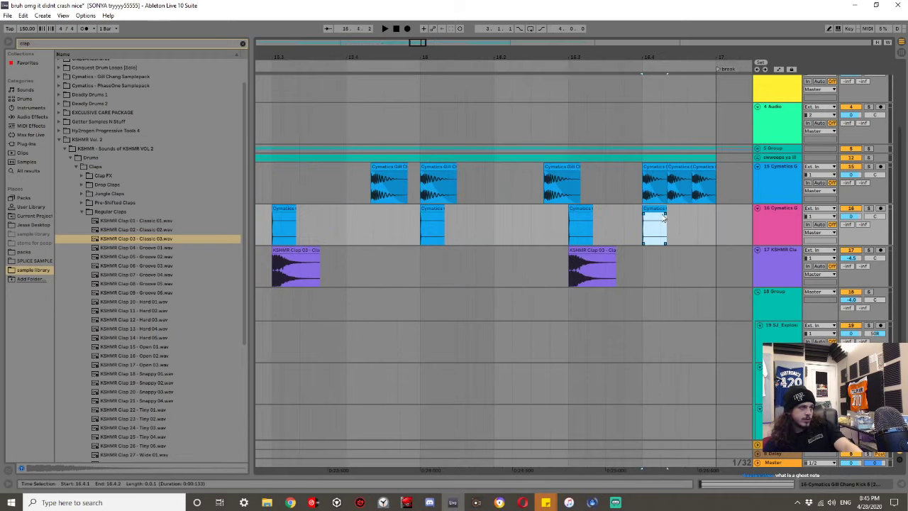
key(ctrl+d)
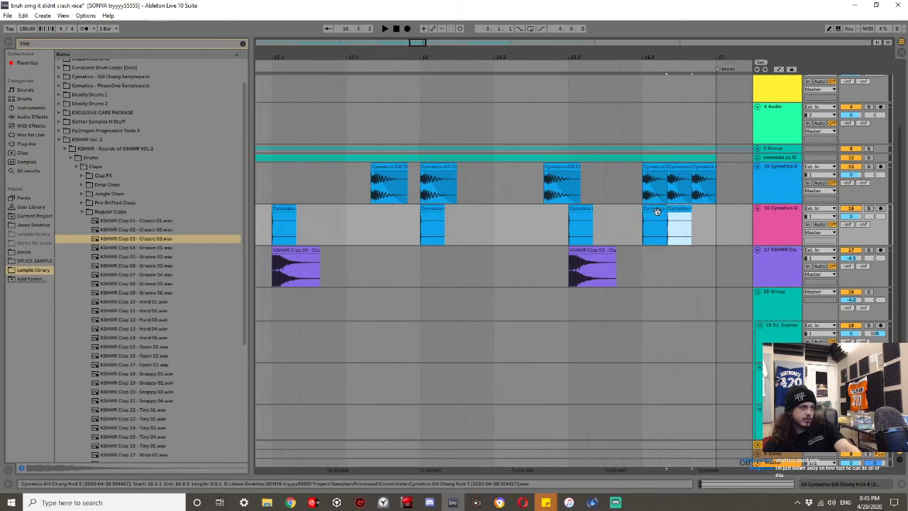
key(ctrl+d)
Paste the transient clip under the kick at 15.4.2 and check up close that its start aligns with the kick.
click(370, 220)
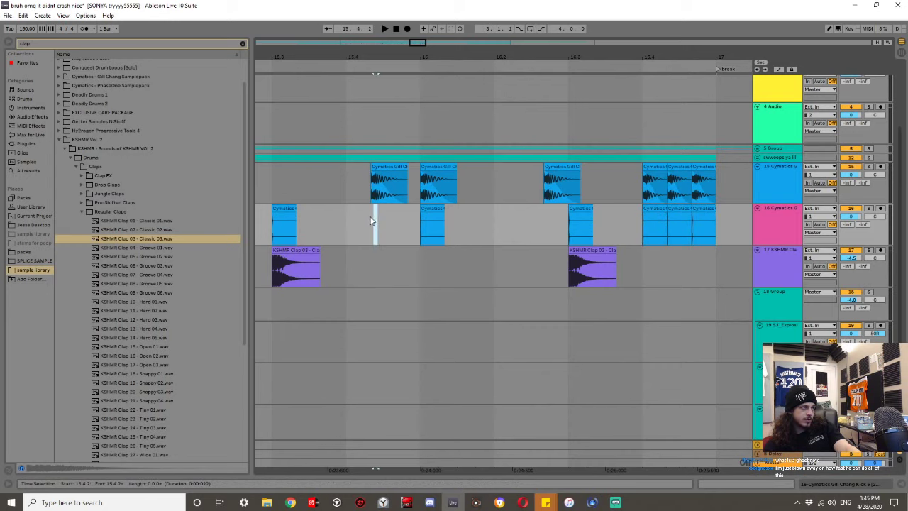
key(ctrl+v)
scroll(360, 207, up, 5)
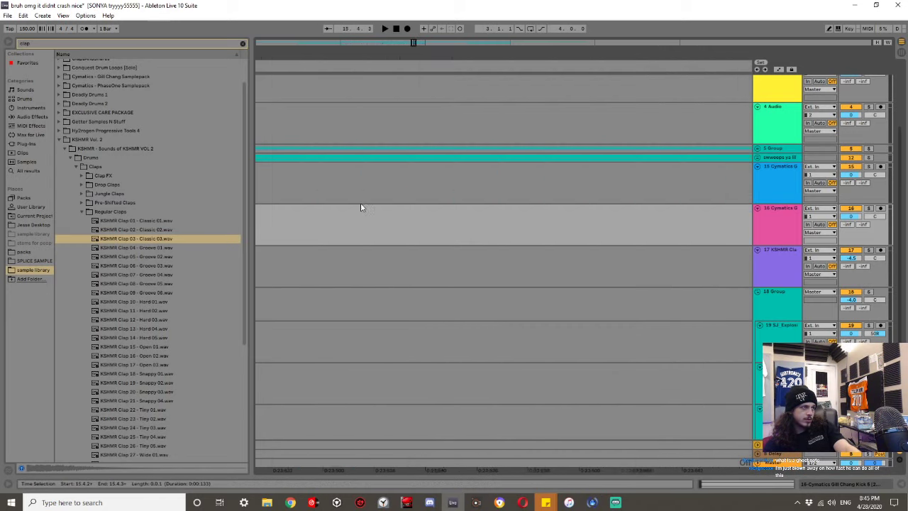
scroll(541, 210, down, 6)
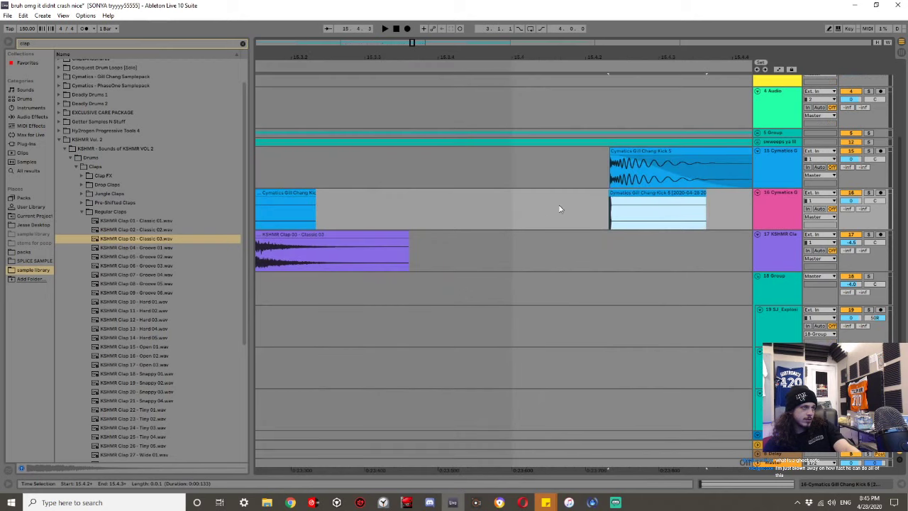
scroll(608, 203, up, 2)
scroll(608, 201, up, 3)
drag(634, 194, 650, 193)
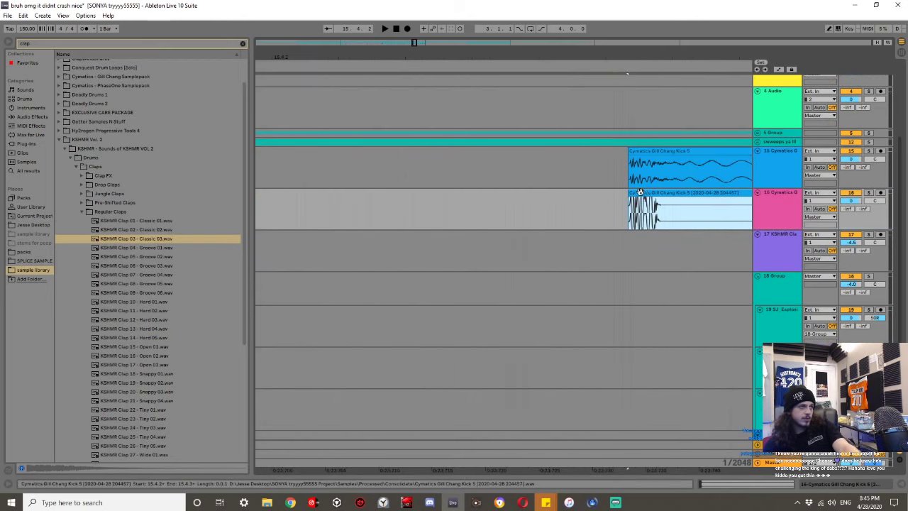
Paste the transient clip under the kicks at 14.4.1, 14.2.3 and 13.4.1.
scroll(602, 200, down, 4)
scroll(556, 197, up, 4)
click(520, 202)
key(ctrl+v)
scroll(489, 202, left, 2)
click(445, 202)
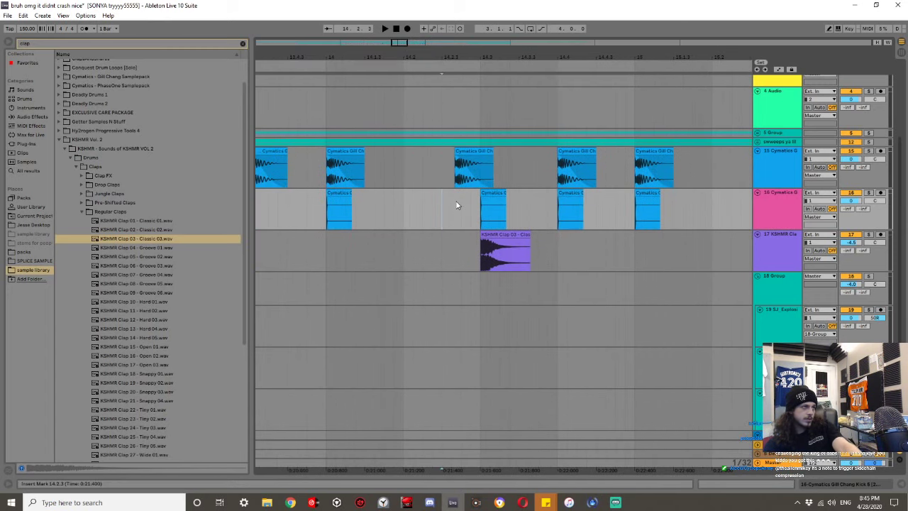
key(ctrl+v)
scroll(422, 210, left, 4)
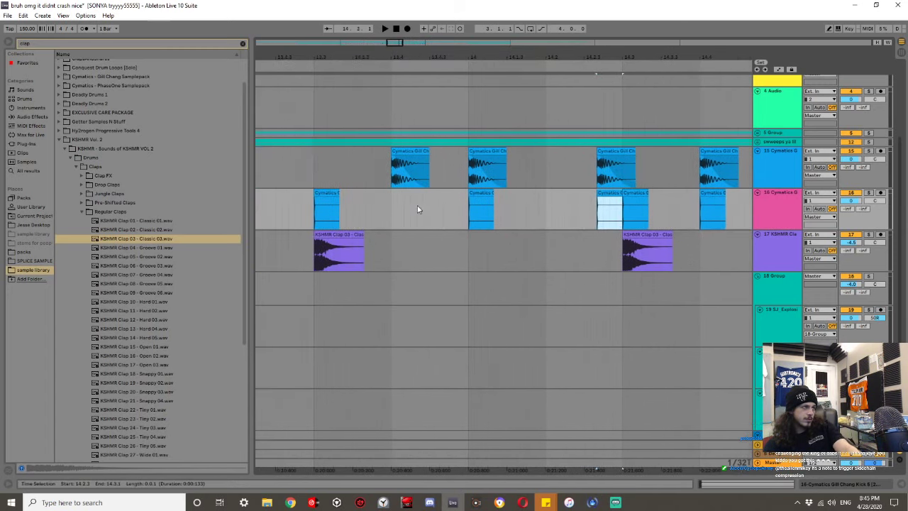
click(397, 210)
key(ctrl+v)
scroll(396, 213, left, 5)
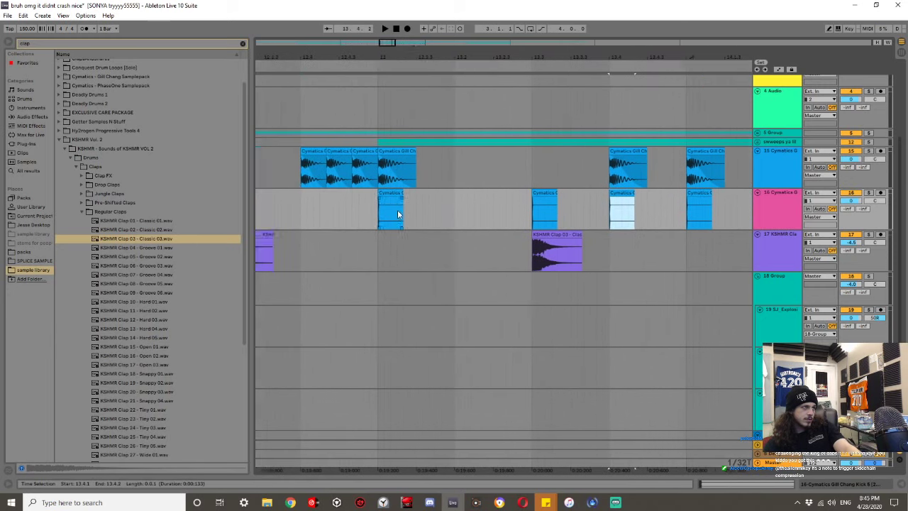
Save the set, and paste the transient clip under the three-kick roll of beat 12.4 and the kick just before 12.3.
click(416, 203)
key(ctrl+s)
key(ctrl+v)
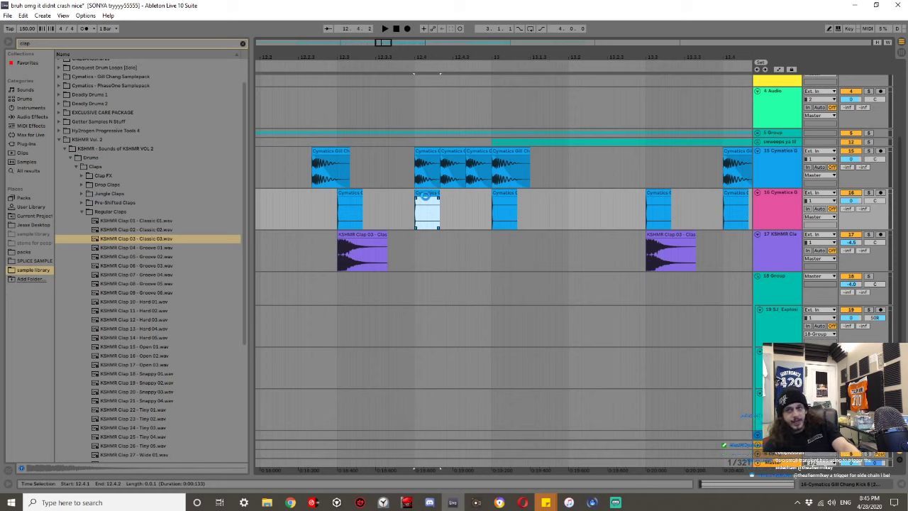
key(ctrl+v)
key(ctrl+v)
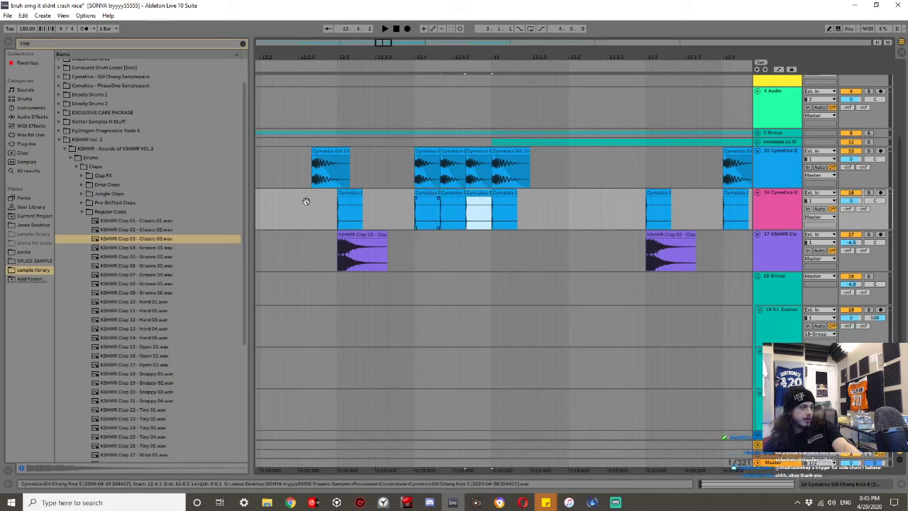
click(306, 203)
key(ctrl+v)
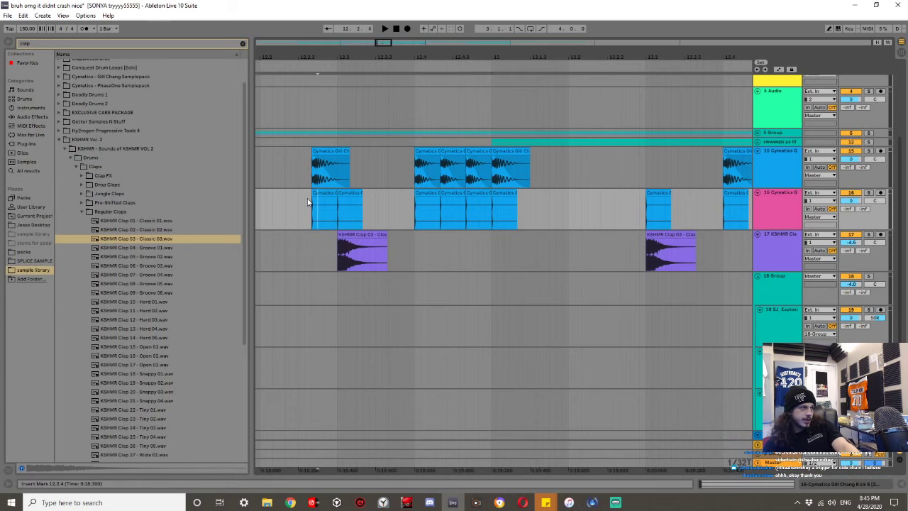
Paste the transient clip under the kicks at 11.4.2, 10.4.1 and 10.2.3, and check the last one's alignment up close.
scroll(312, 203, left, 8)
click(411, 204)
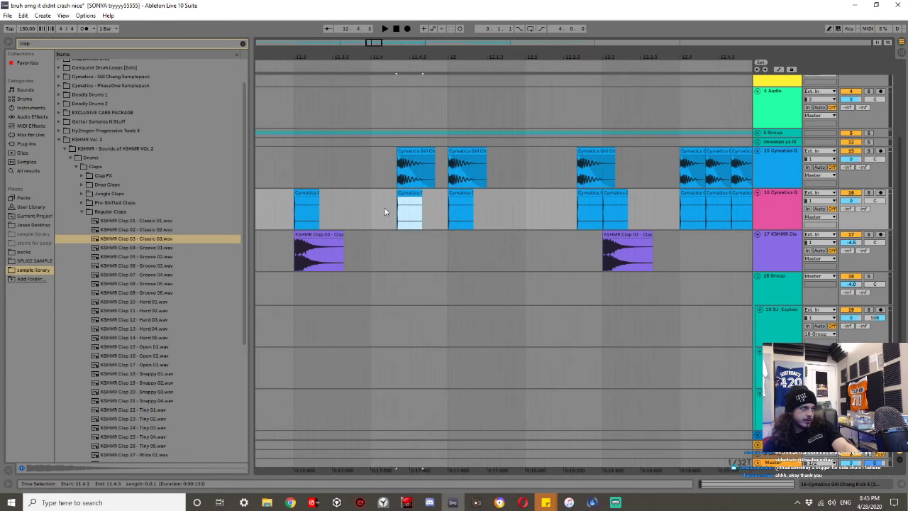
scroll(389, 210, left, 10)
click(400, 212)
key(ctrl+v)
key(ctrl+z)
click(296, 205)
key(ctrl+v)
scroll(299, 207, left, 2)
key(Right)
scroll(302, 205, up, 6)
scroll(303, 204, down, 3)
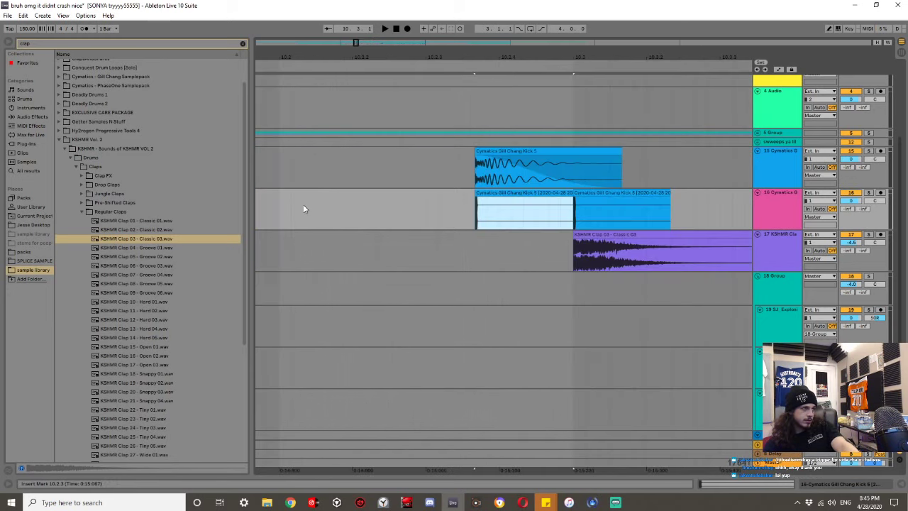
Paste the transient clip under the kick at 9.4.1, and play the pattern from just before bar 9.
scroll(303, 207, down, 10)
scroll(305, 204, up, 5)
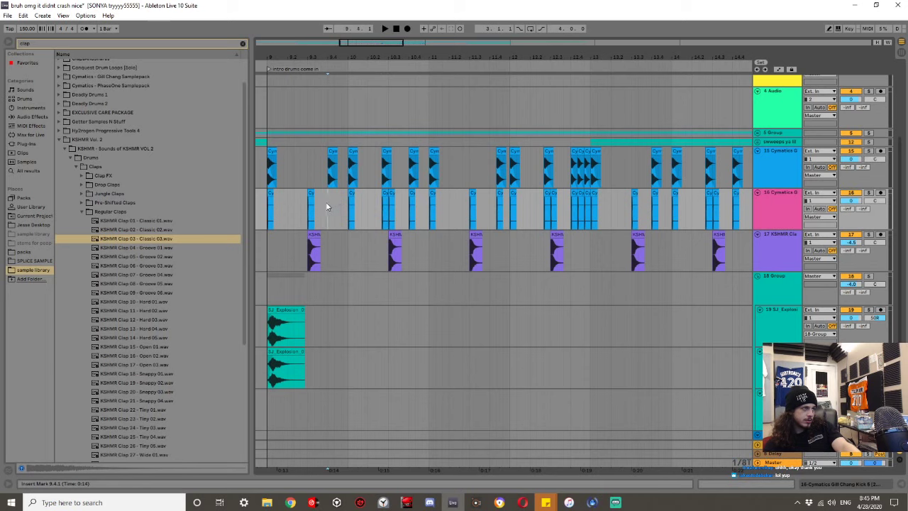
scroll(305, 206, left, 2)
click(293, 205)
key(space)
key(space)
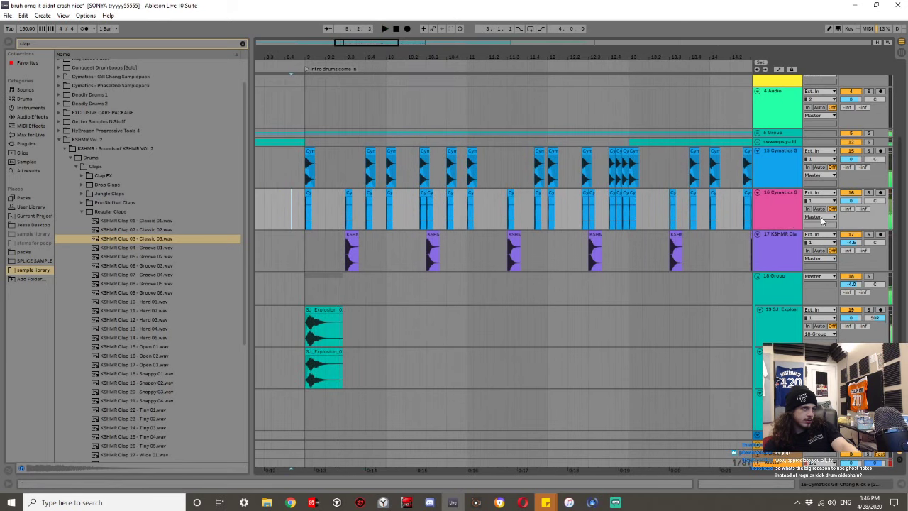
Set the transient track's volume to -inf, and rename the collapsed track "intro ghost".
key(space)
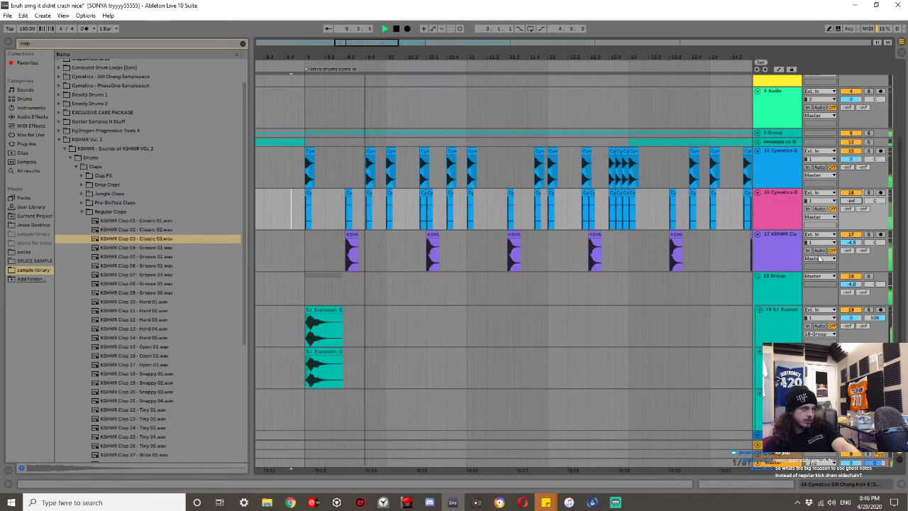
click(757, 193)
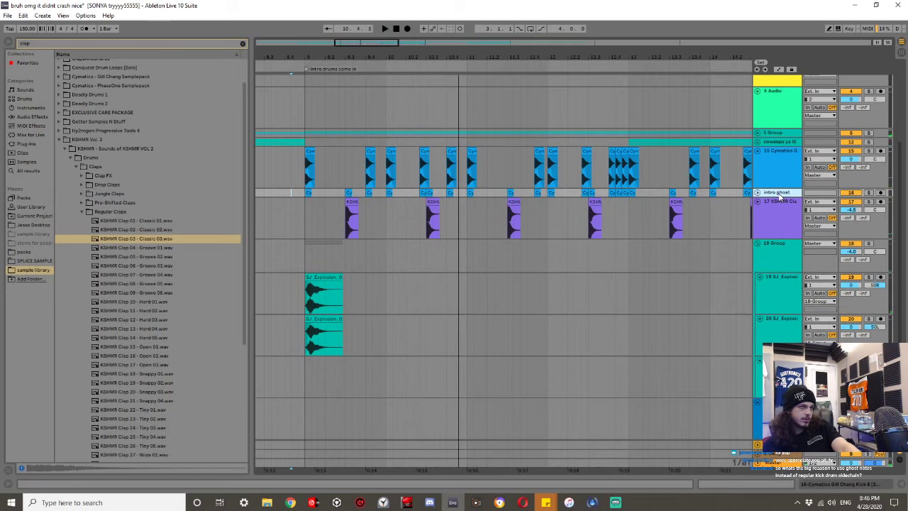
key(Return)
Add a Compressor to the 5 Group track and enable its sidechain.
double_click(781, 143)
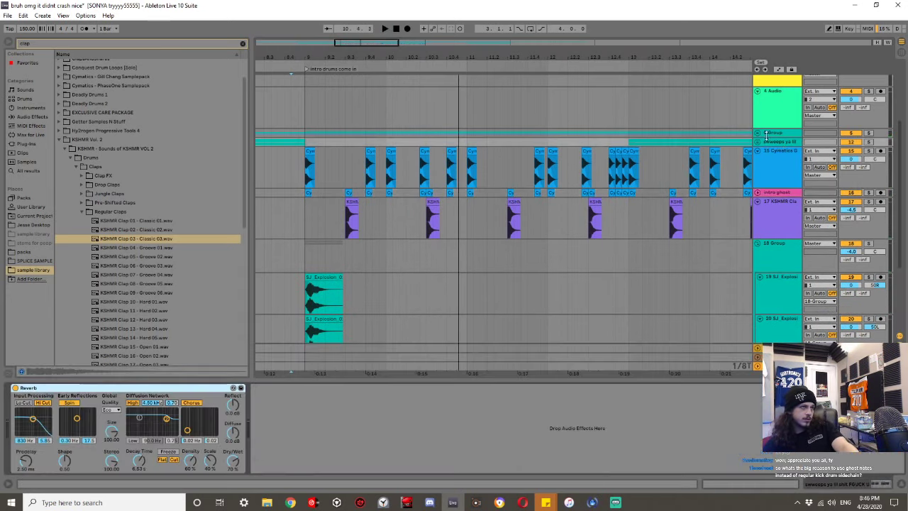
click(767, 132)
click(30, 117)
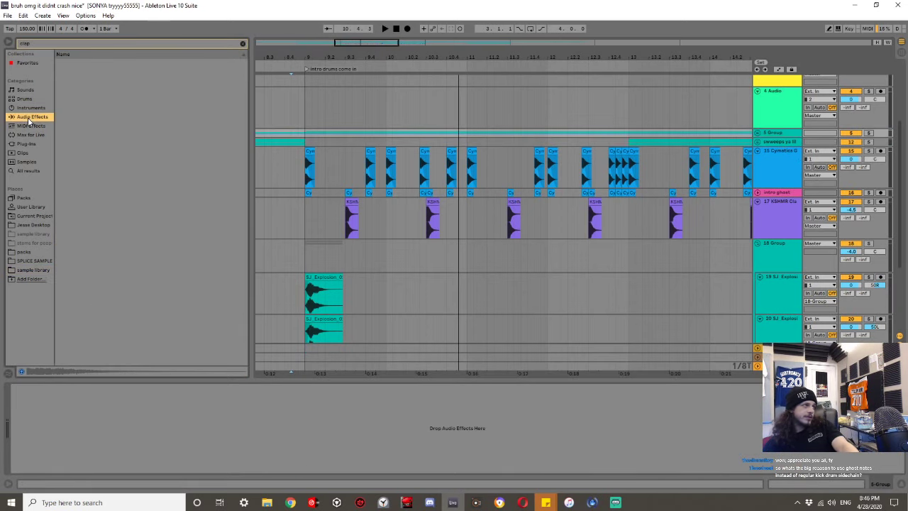
click(241, 44)
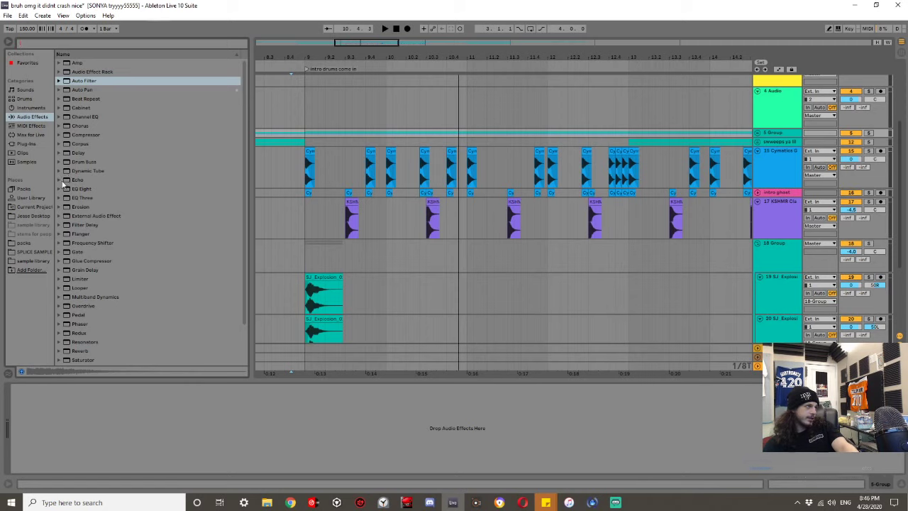
click(89, 136)
drag(74, 417, 71, 418)
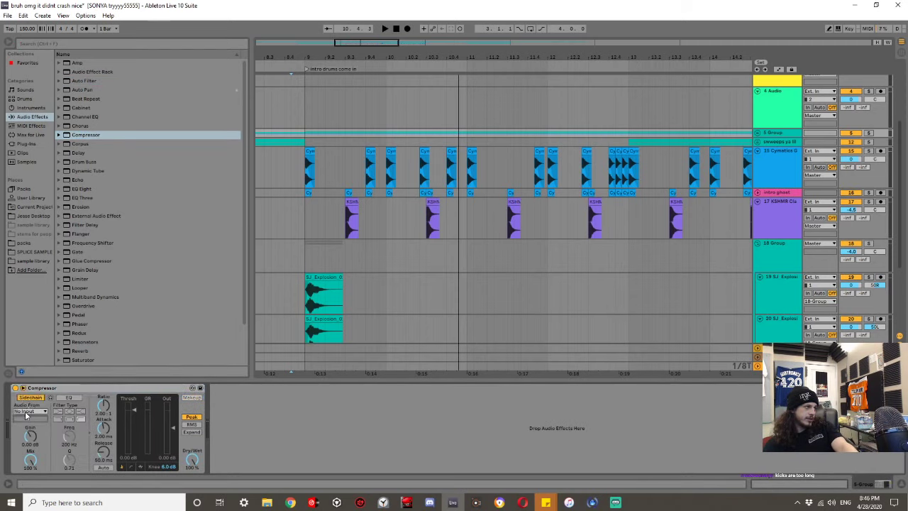
Feed the compressor's sidechain from intro ghost, set its ratio to inf:1 and threshold to -inf dB, and play.
click(26, 413)
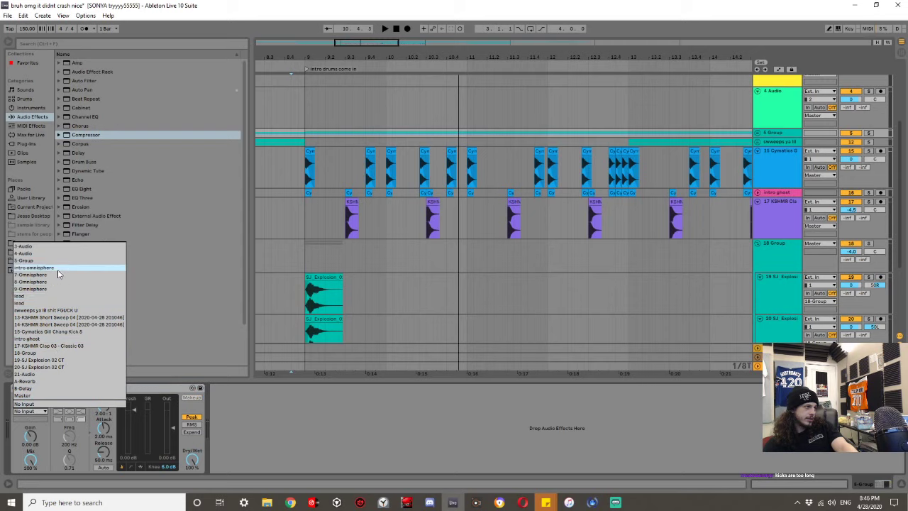
click(61, 339)
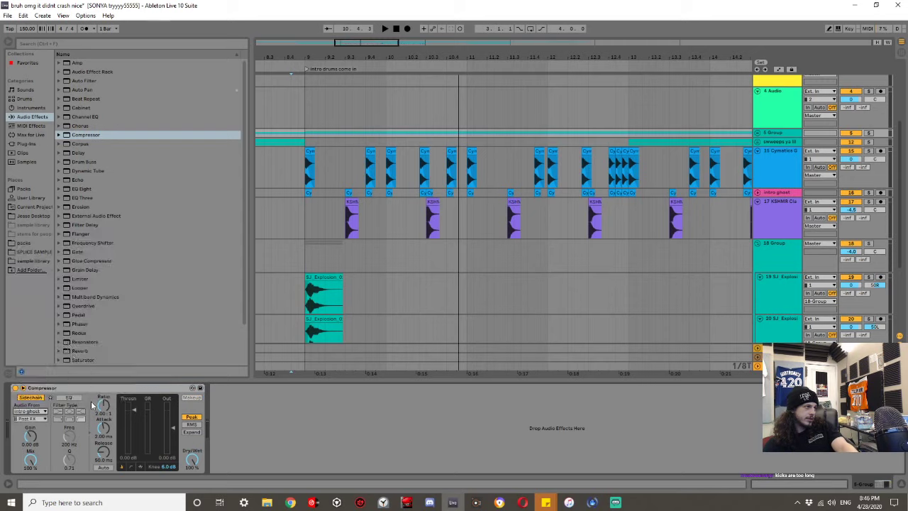
key(space)
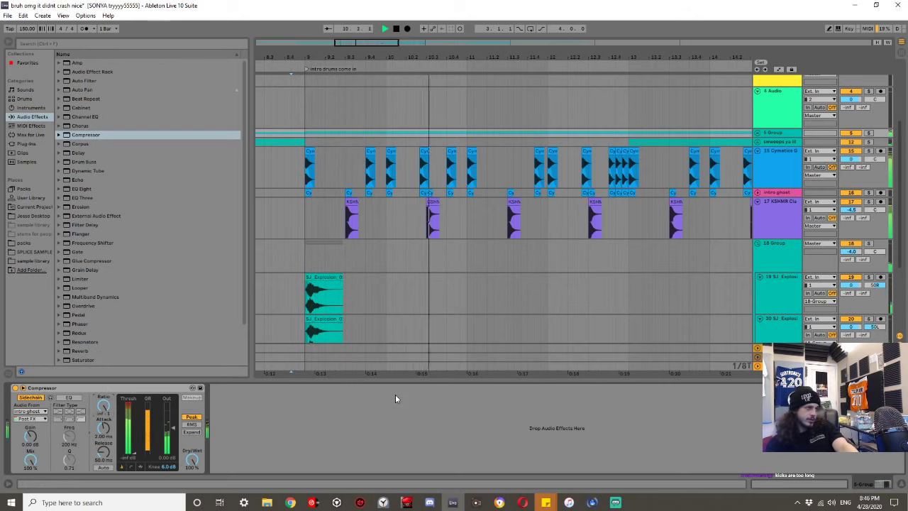
Hide the device view and audition the sidechained intro from just before bar 9, and again from the start.
drag(396, 379, 397, 454)
scroll(432, 314, up, 3)
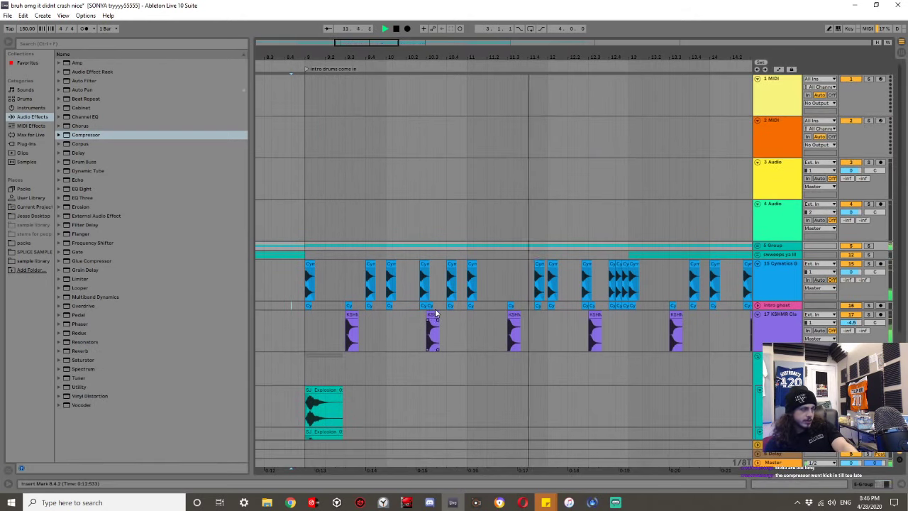
scroll(435, 308, down, 4)
key(space)
key(space)
drag(362, 293, 152, 277)
key(space)
key(space)
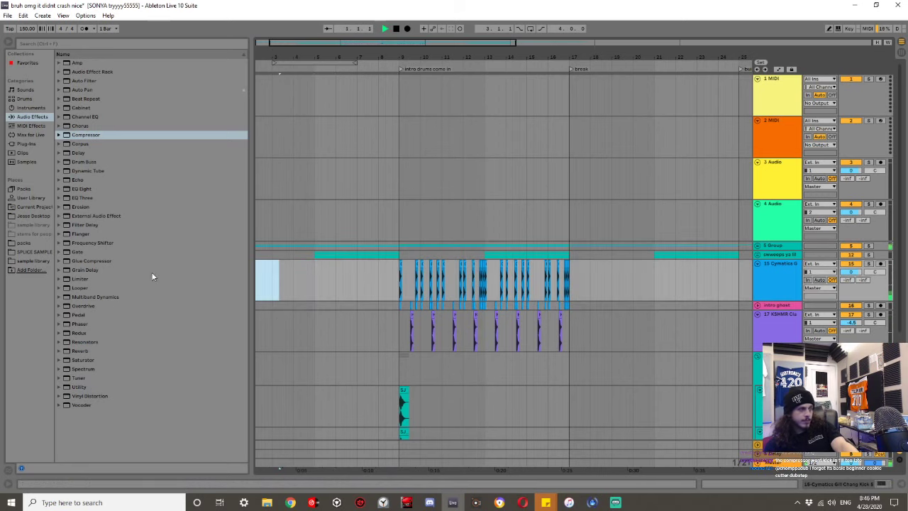
Expand the 5 Group, show the 9 Omnisphere track's devices, toggle its arpeggiator's sync mode, and re-enable the overridden automation.
click(757, 245)
scroll(787, 295, down, 3)
double_click(779, 314)
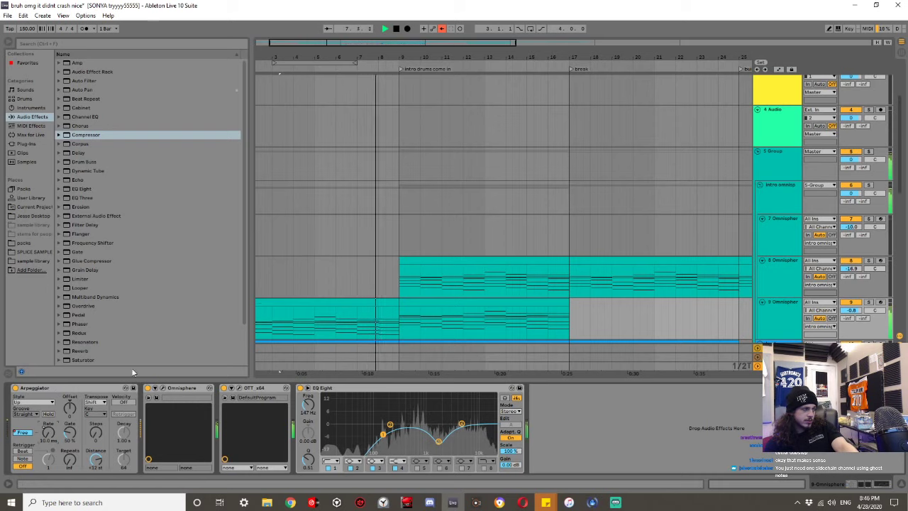
click(19, 432)
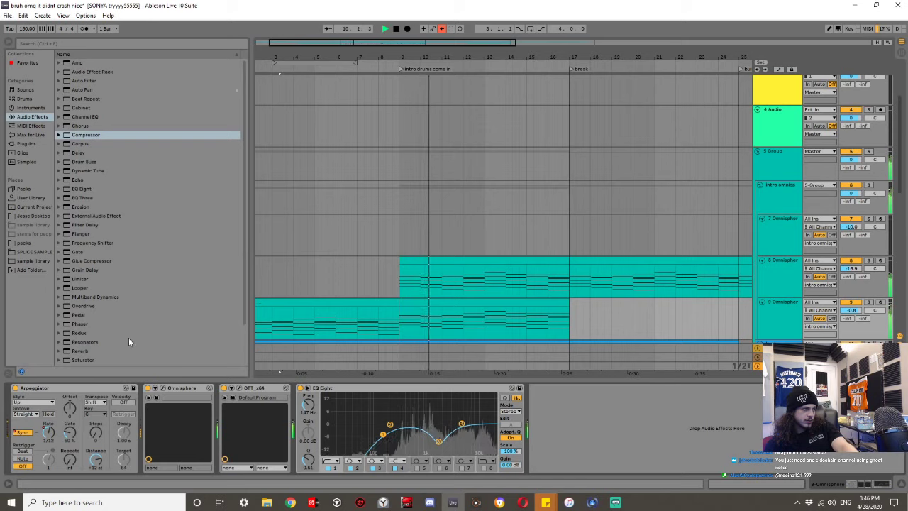
click(441, 28)
key(space)
key(space)
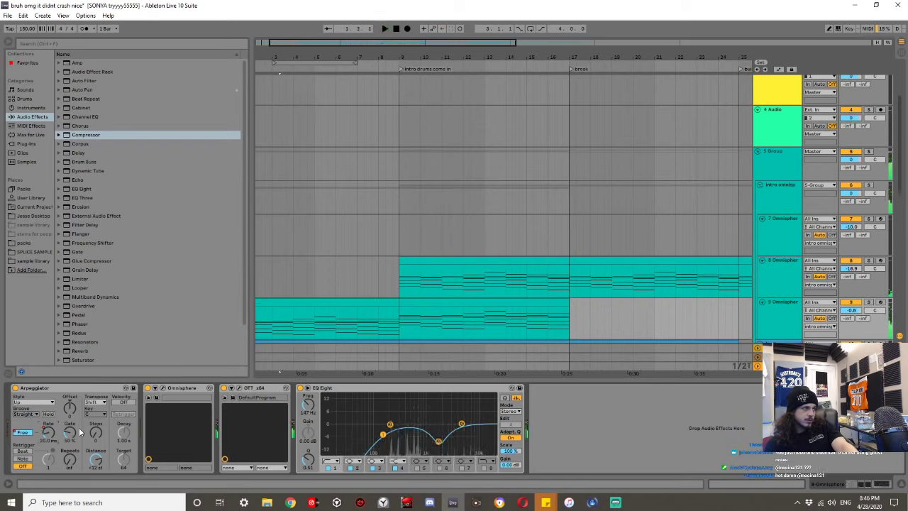
Lower the 9 Omnisphere arpeggiator's Free Rate automation to 10 ms up to bar 7, and play from the start.
key(a)
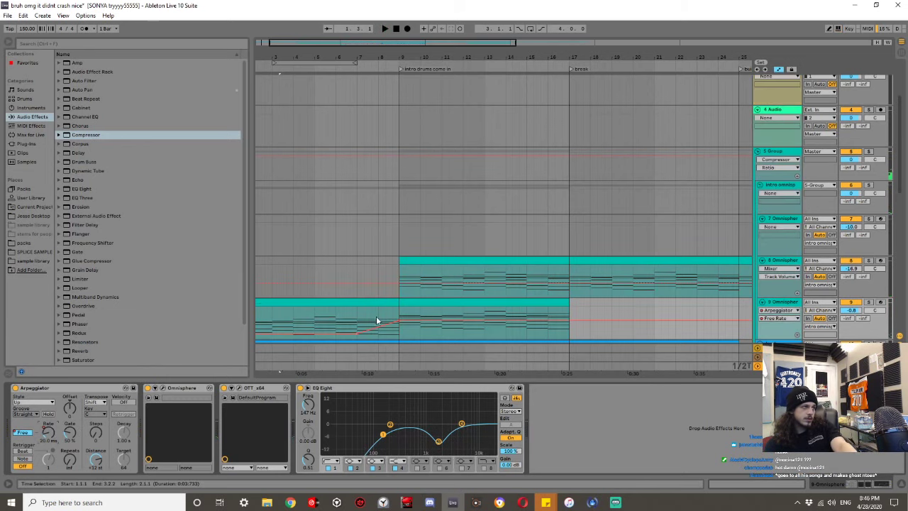
click(356, 335)
key(space)
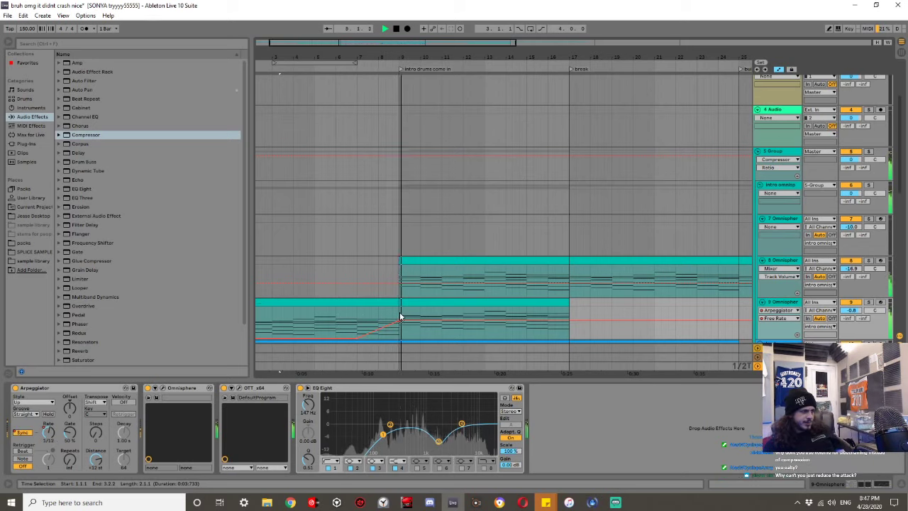
Solo the first lead track and put an Auto Filter at the end of its device chain.
scroll(400, 317, down, 4)
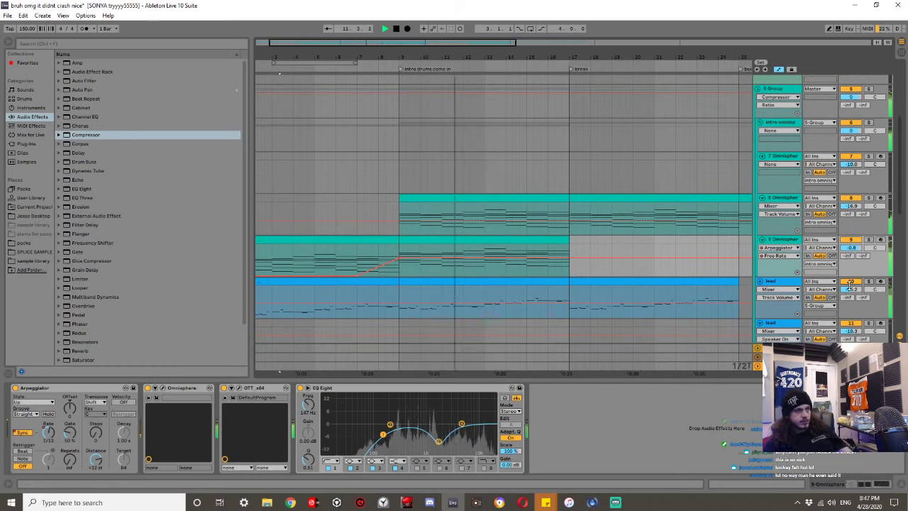
key(space)
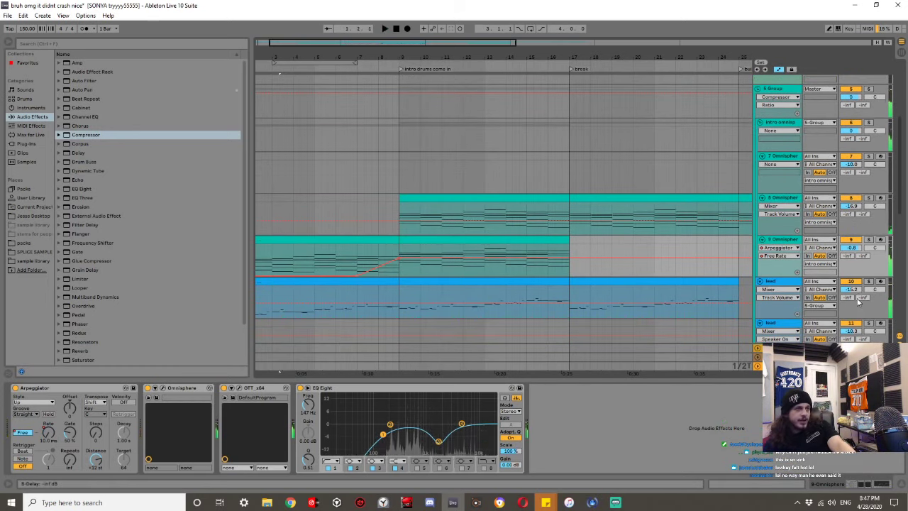
click(301, 187)
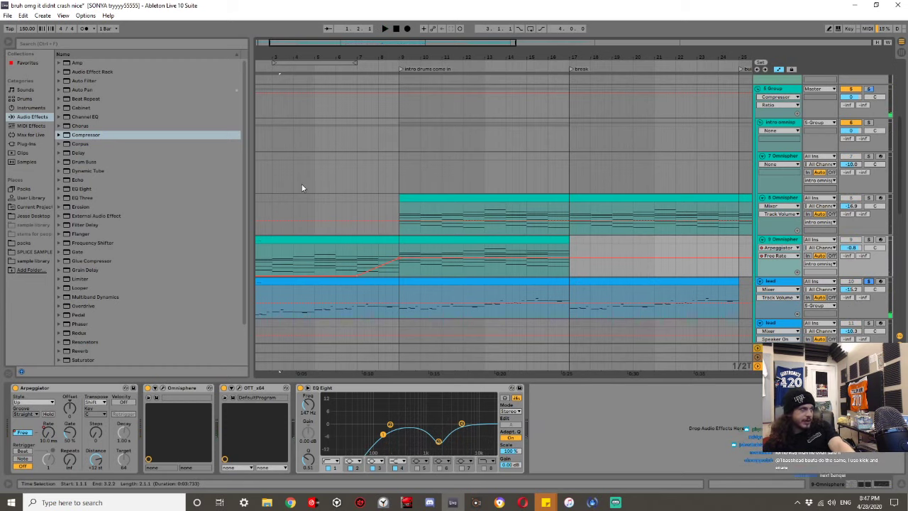
double_click(97, 81)
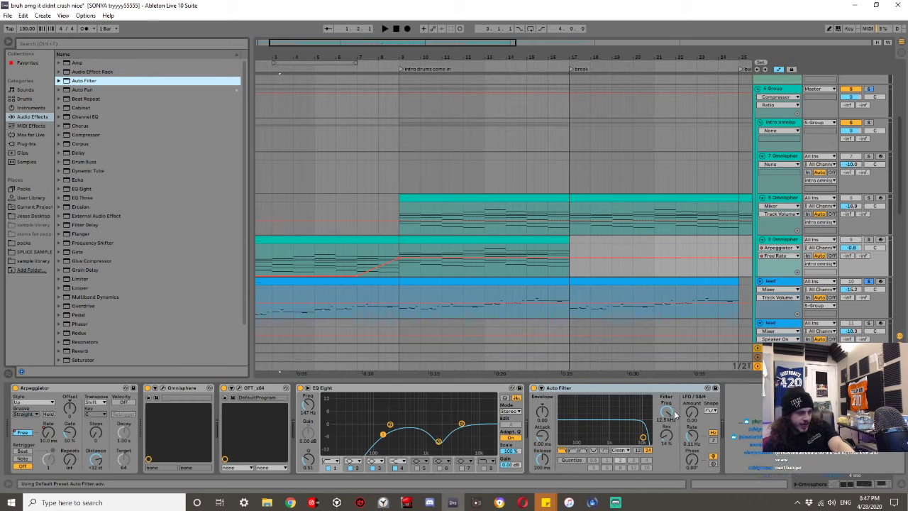
click(616, 397)
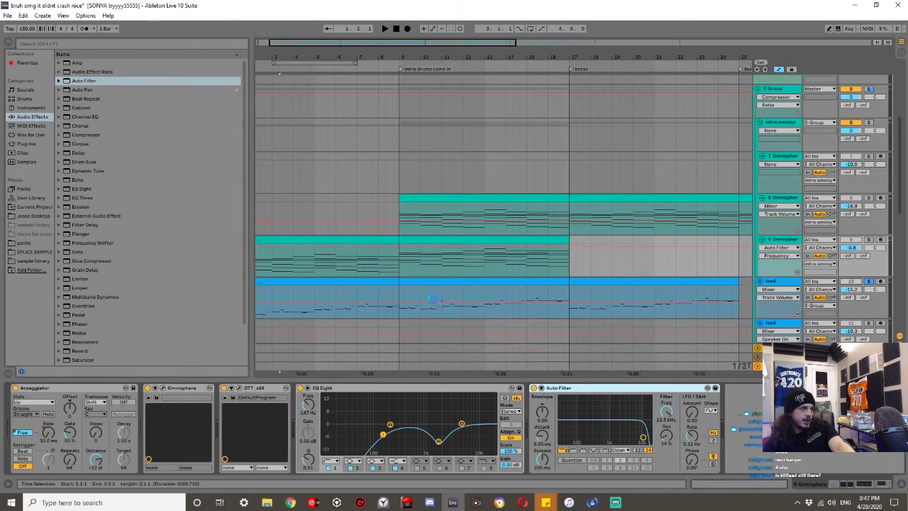
Automate the lead's Auto Filter frequency to hold 641 Hz until bar 7, rise towards bar 9, and open fully there.
click(402, 302)
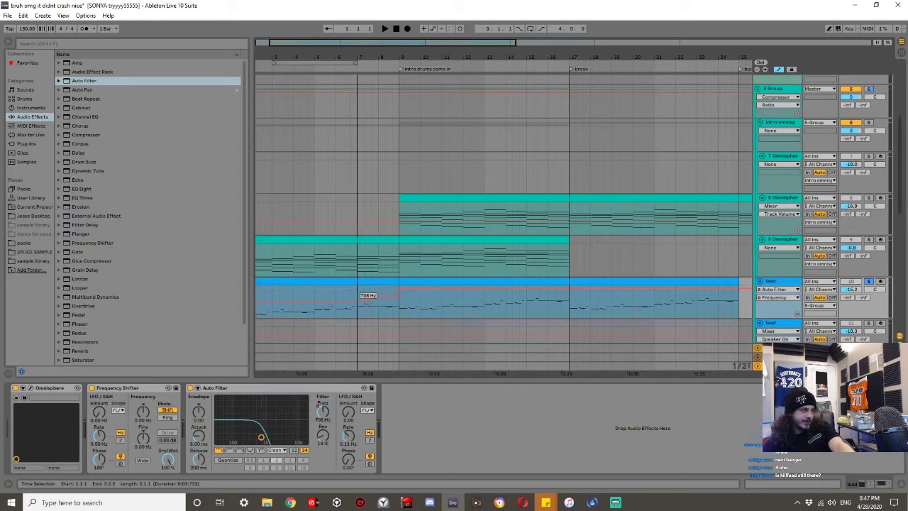
drag(272, 304, 229, 305)
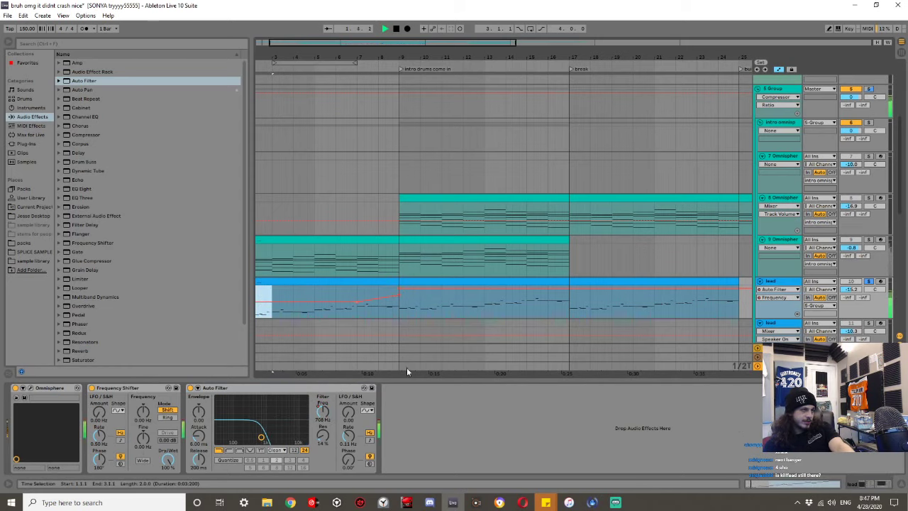
click(358, 303)
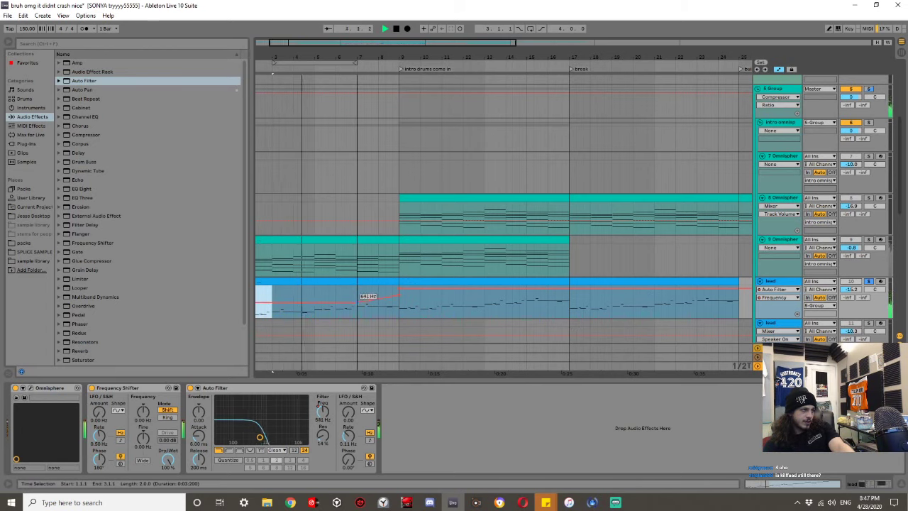
Unsolo the lead track and automate the 9 Omnisphere track's volume to -9 dB up to bar 9.
click(851, 247)
click(389, 249)
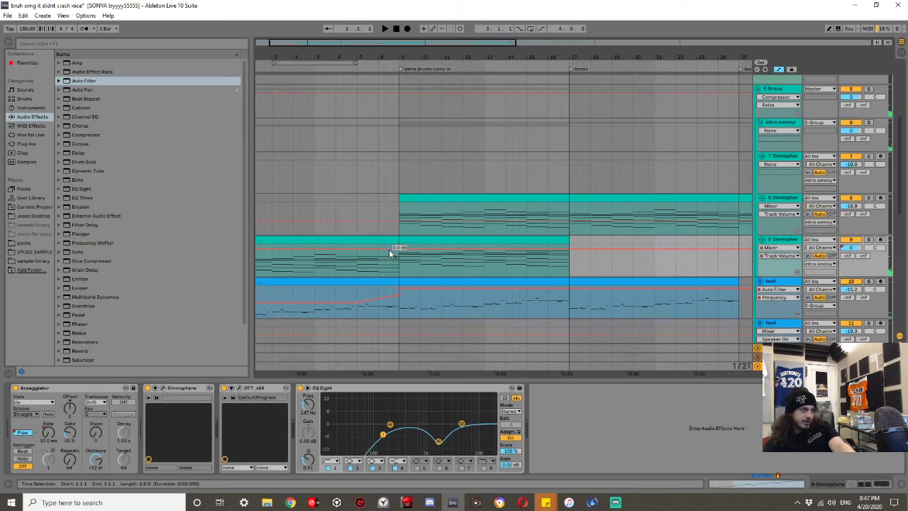
key(space)
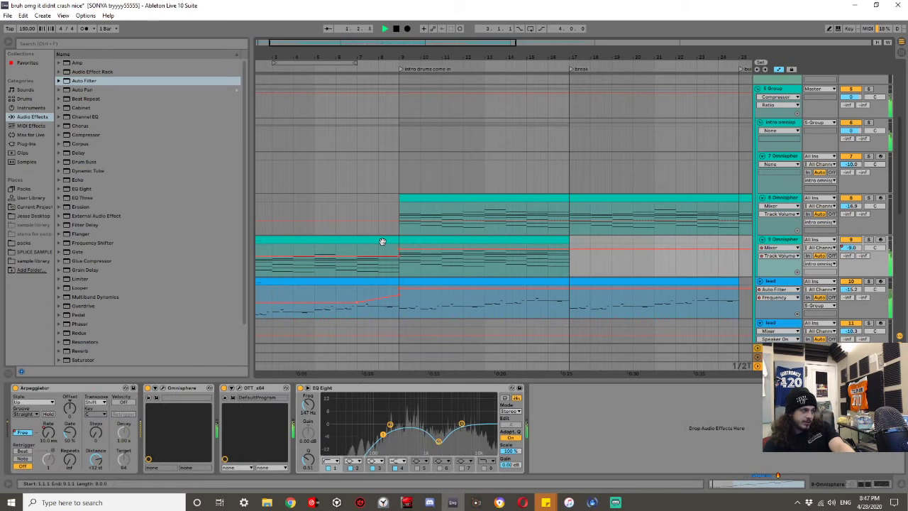
click(390, 248)
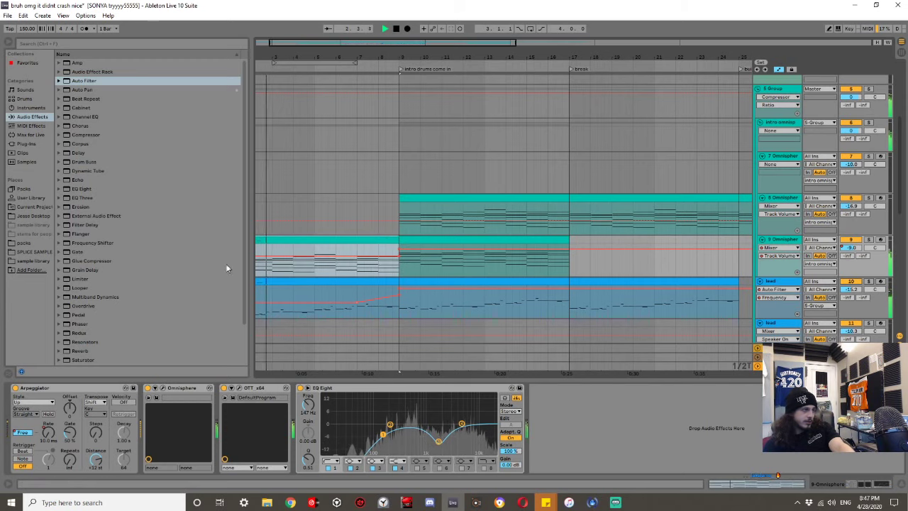
Add a Reverb to the 9 Omnisphere track and automate its Dry/Wet to fall gradually from bar 1 to 0% near bar 9.
scroll(88, 310, down, 3)
double_click(89, 303)
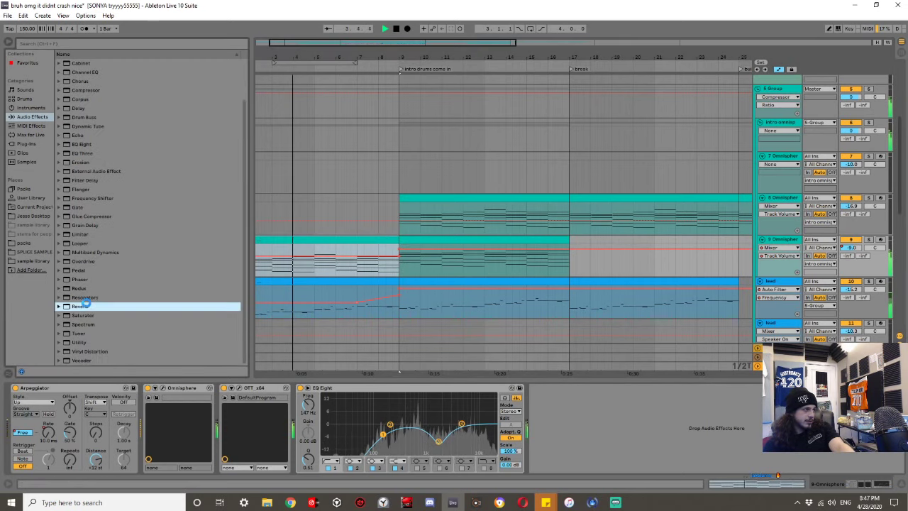
key(space)
click(751, 461)
drag(263, 258, 258, 253)
drag(752, 450, 751, 439)
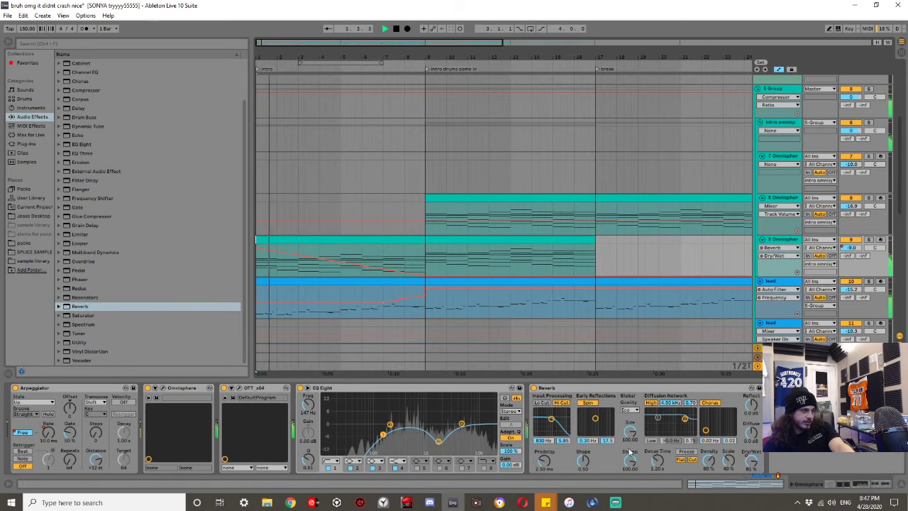
Raise the 9 Omnisphere reverb's decay time to 5.45 s and show its Dry/Wet automation again.
click(657, 459)
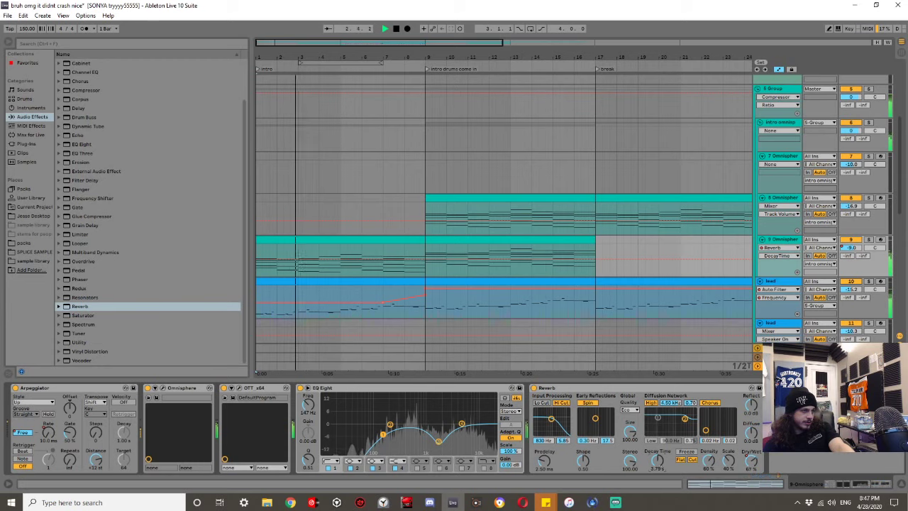
drag(658, 459, 657, 439)
click(750, 460)
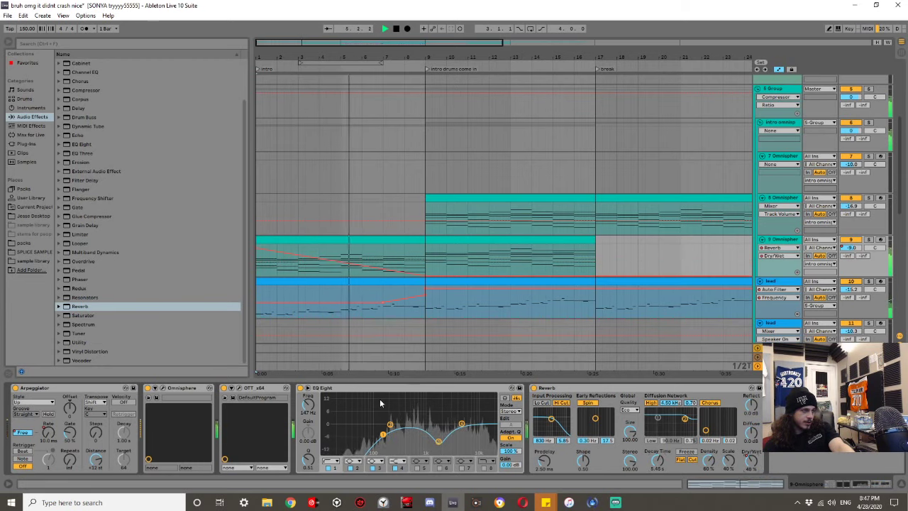
Reshape the arpeggiator's Free Rate automation to ramp from 10 ms at bar 5 up to 441 ms at bar 9.
click(47, 432)
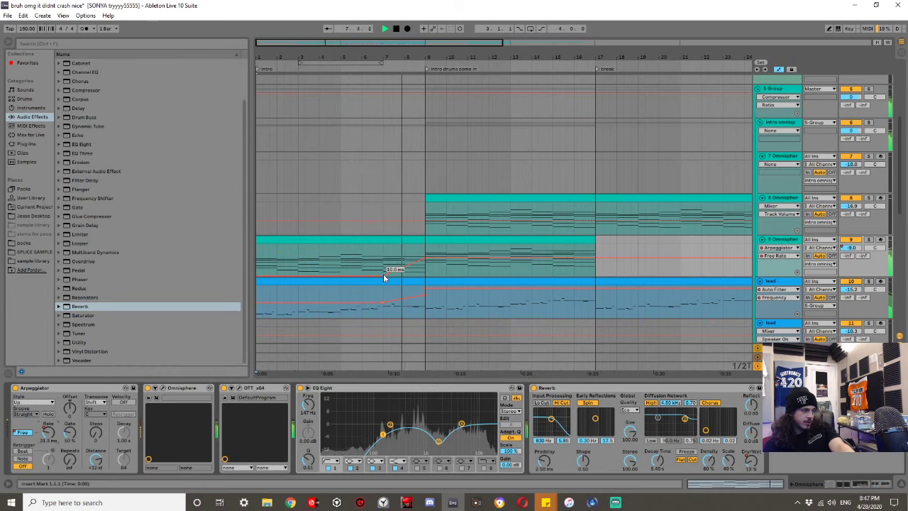
drag(384, 278, 424, 254)
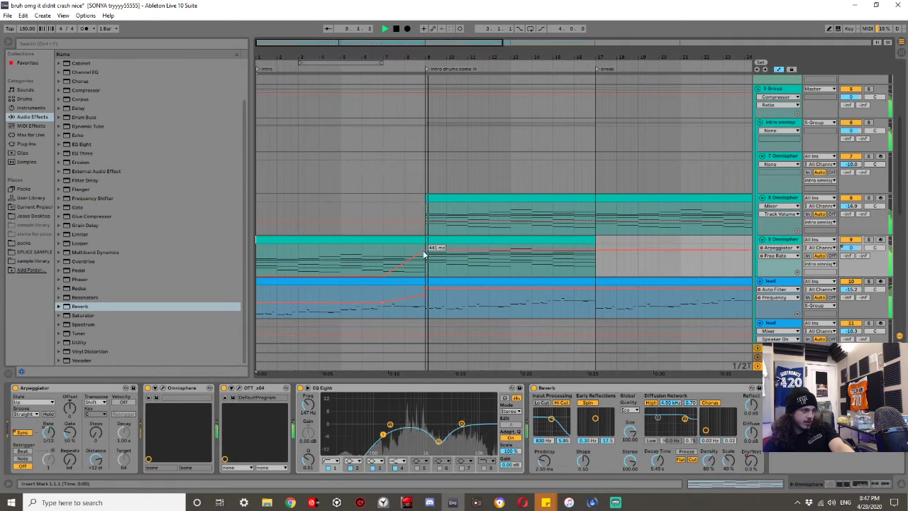
drag(386, 277, 341, 277)
Ramp the 9 Omnisphere volume from -9 dB at bar 5 to 0 dB at bar 9, and set the lead's volume to -11.2 dB.
key(space)
key(space)
click(848, 247)
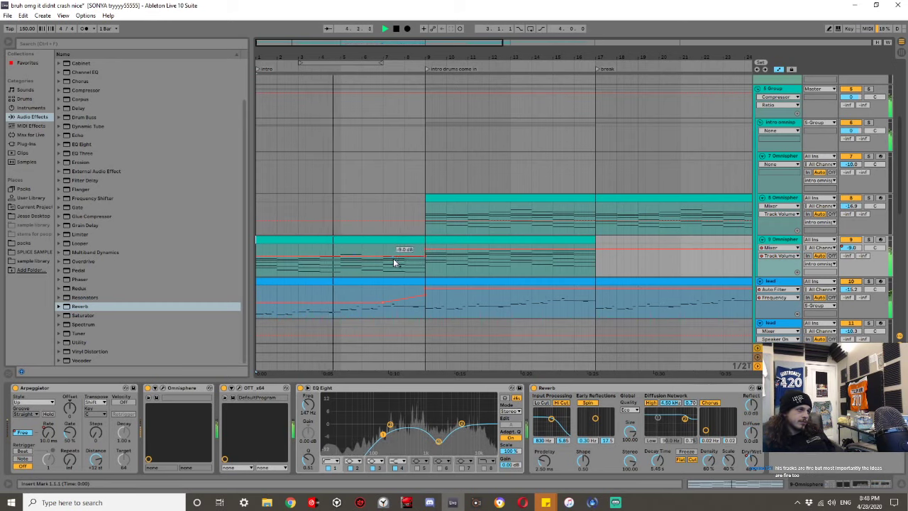
click(426, 258)
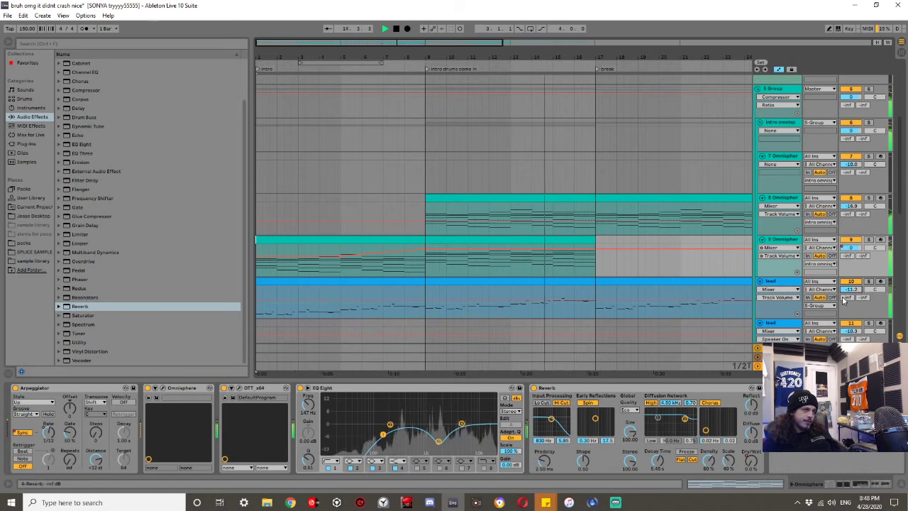
Duplicate the first lead track and stop playback.
click(766, 289)
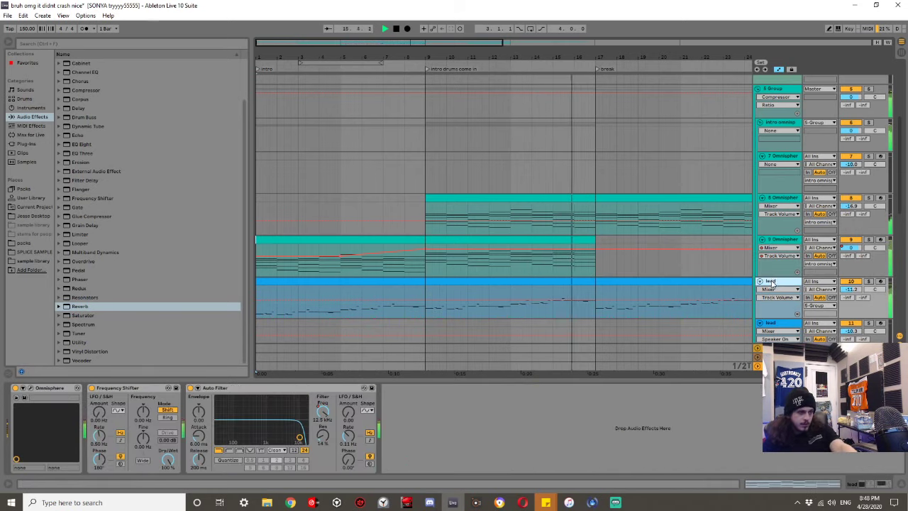
key(ctrl+d)
scroll(515, 282, right, 1)
key(space)
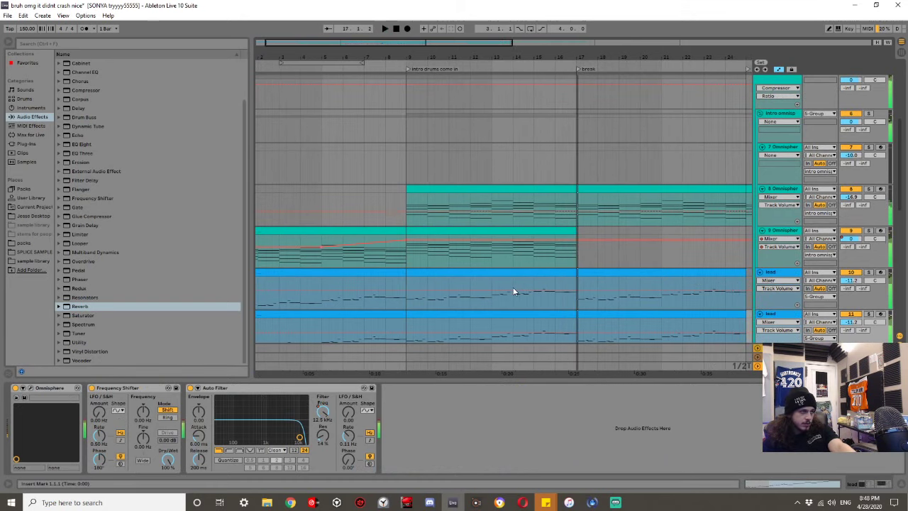
Consolidate the duplicated lead's clips from bar 1 to bar 25 into one clip, open its notes, and save the set.
scroll(496, 291, down, 3)
click(412, 314)
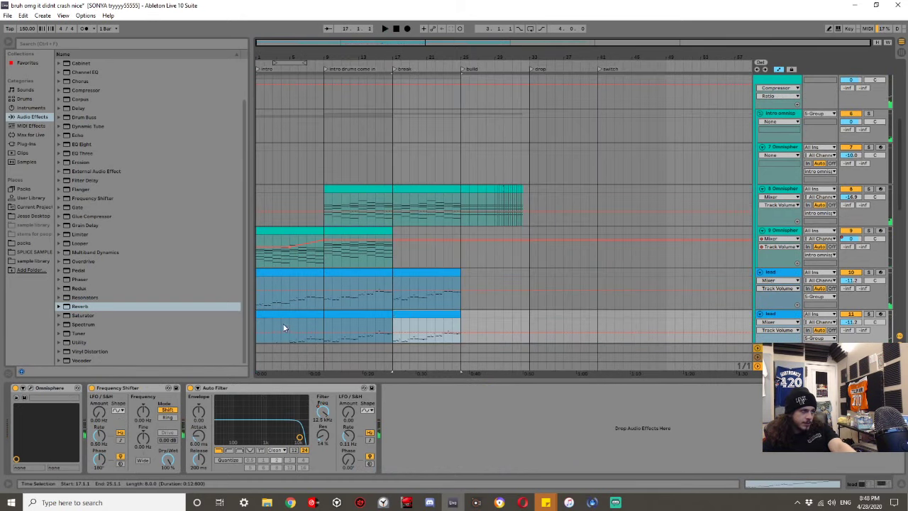
shift+click(284, 316)
double_click(307, 312)
click(306, 332)
key(ctrl+s)
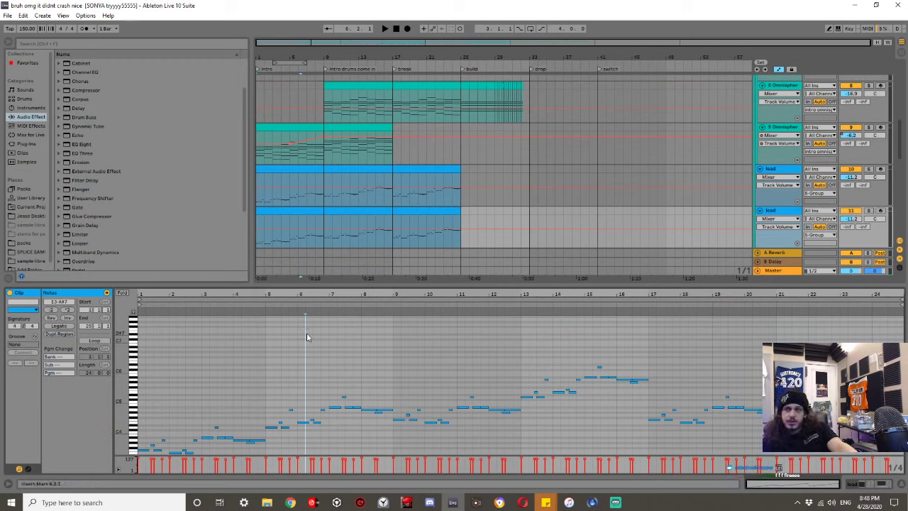
Transpose all notes of the duplicated lead down one octave and set that track's volume to -12.2 dB during playback.
key(ctrl+a)
key(space)
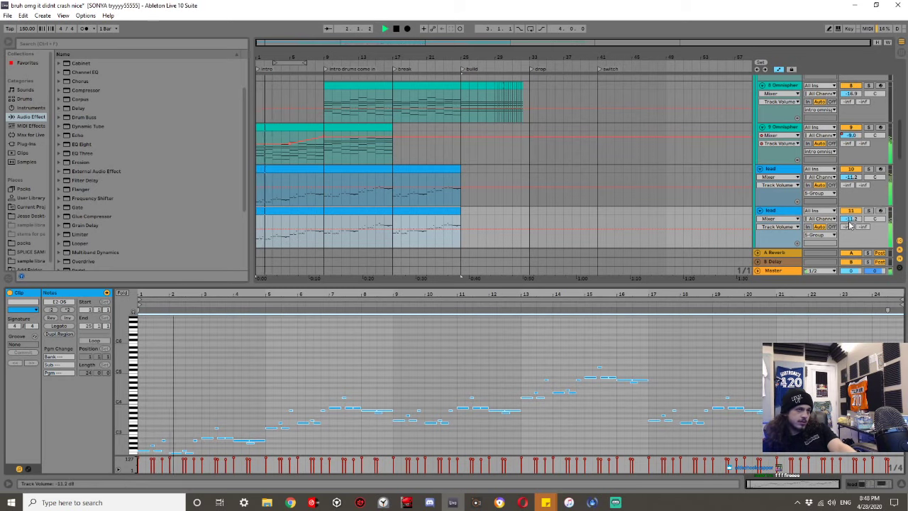
drag(849, 219, 849, 227)
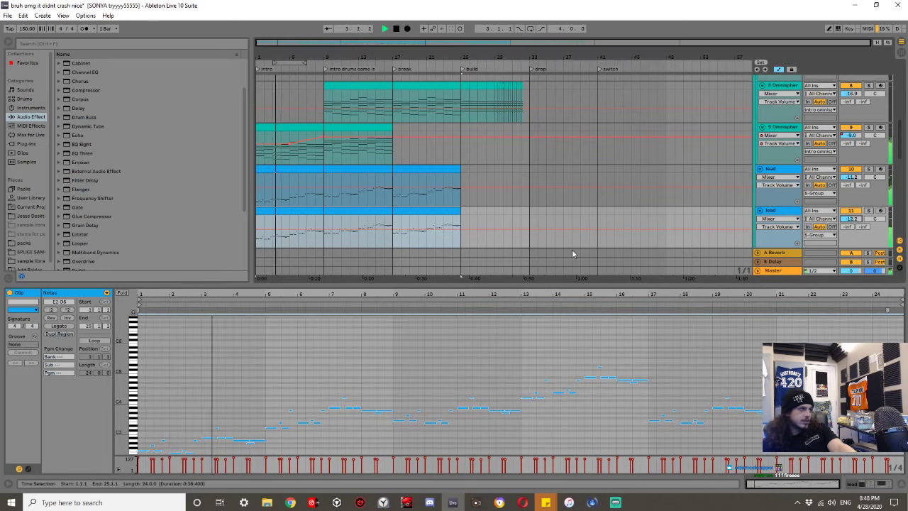
Add the default Delay to the duplicated lead on track 11 and set its Dry/Wet to 26%.
double_click(91, 109)
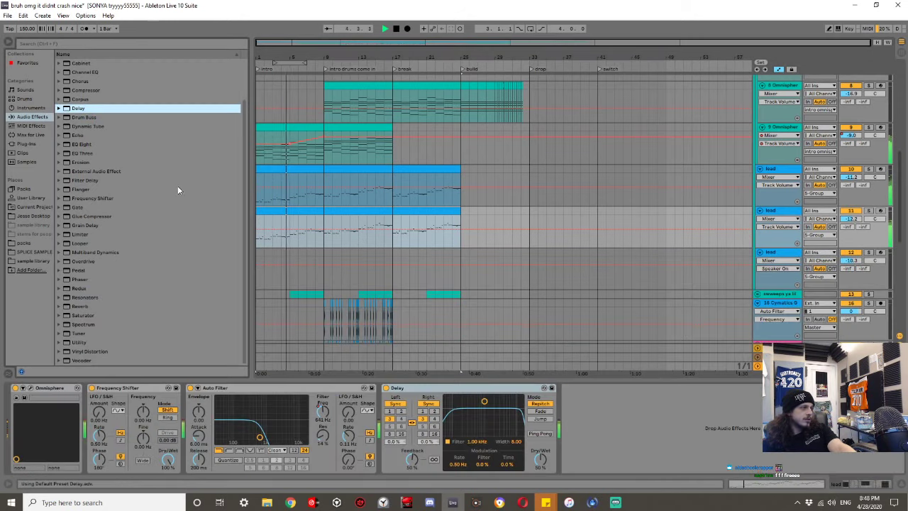
drag(540, 459, 540, 480)
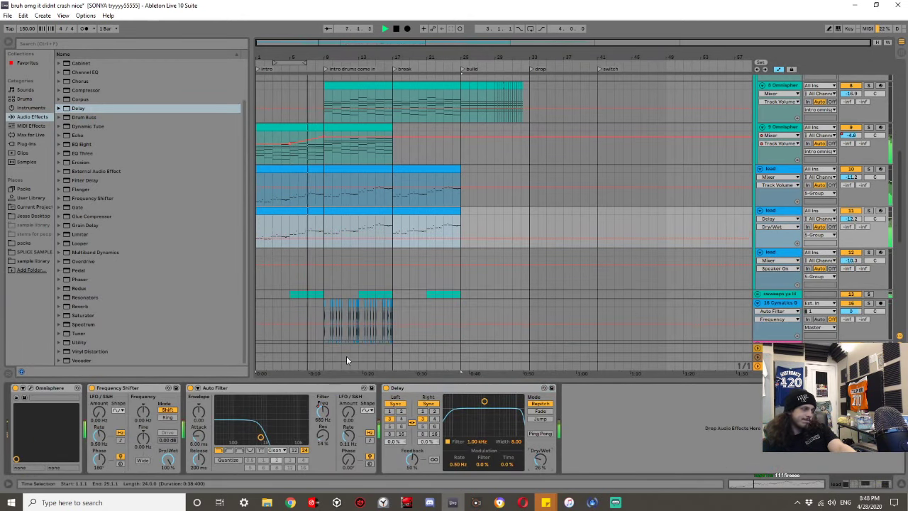
scroll(323, 229, up, 10)
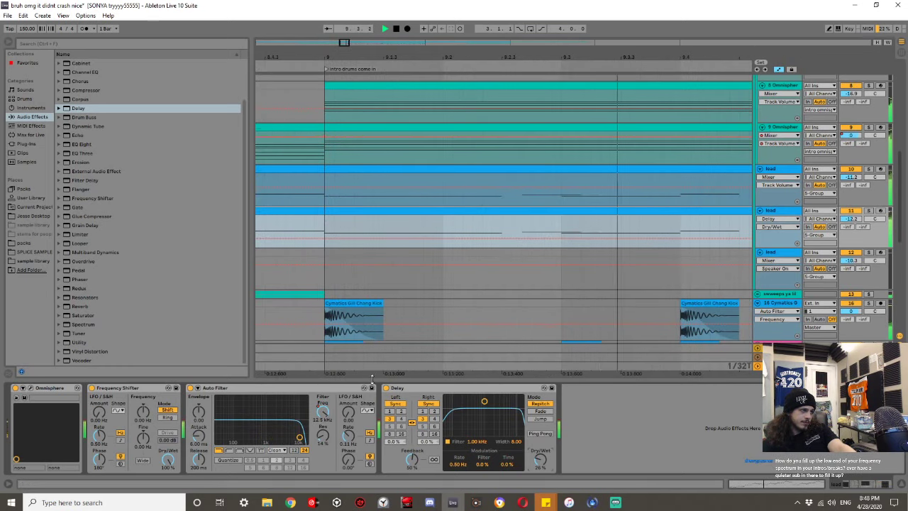
Insert a new MIDI track below the KSHMR track, stop playback, and load Serum_x64 onto the new track.
key(ctrl+alt+l)
scroll(366, 329, down, 5)
scroll(363, 320, down, 5)
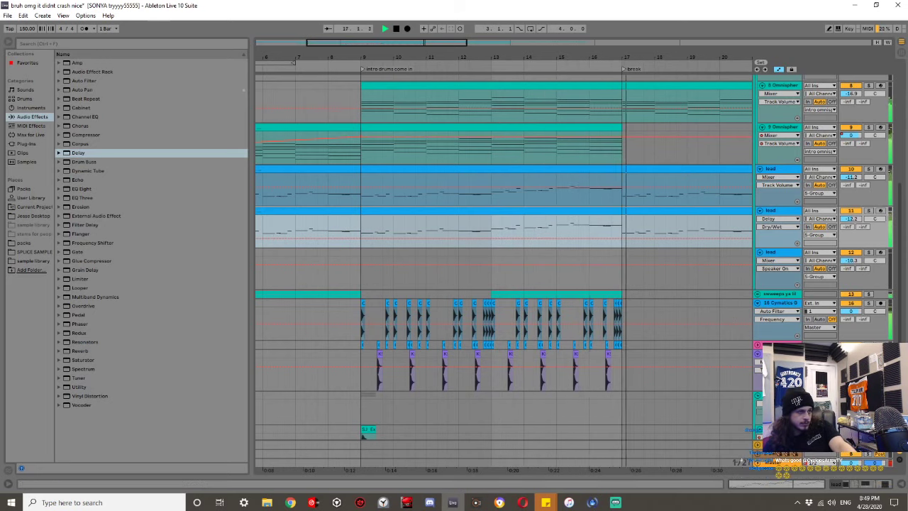
key(ctrl+shift+t)
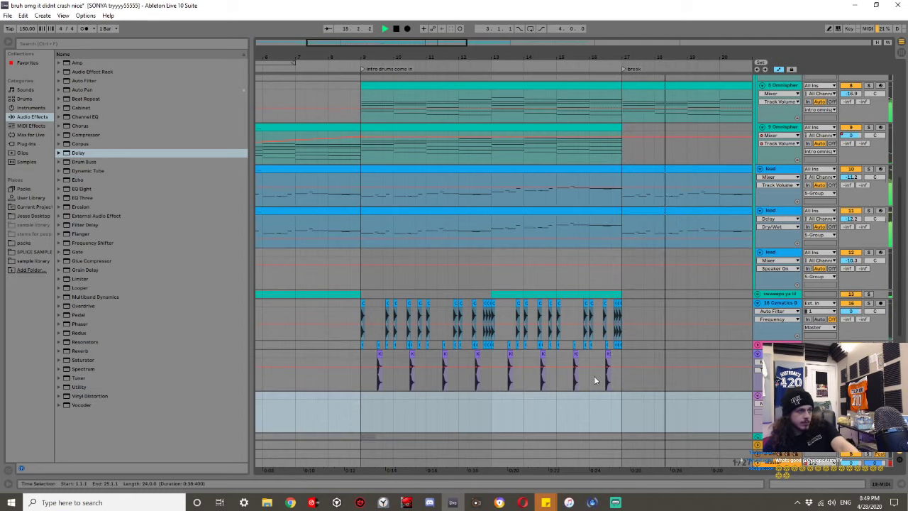
key(space)
click(17, 144)
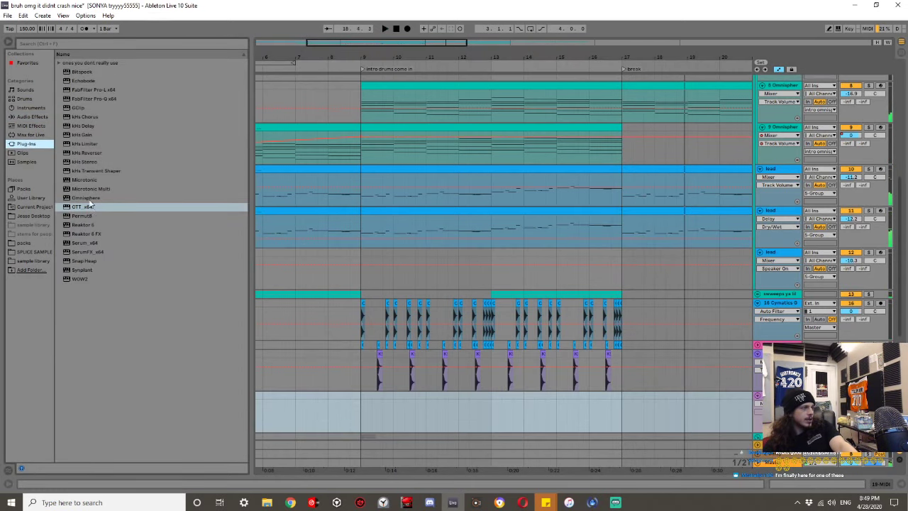
drag(84, 245, 339, 415)
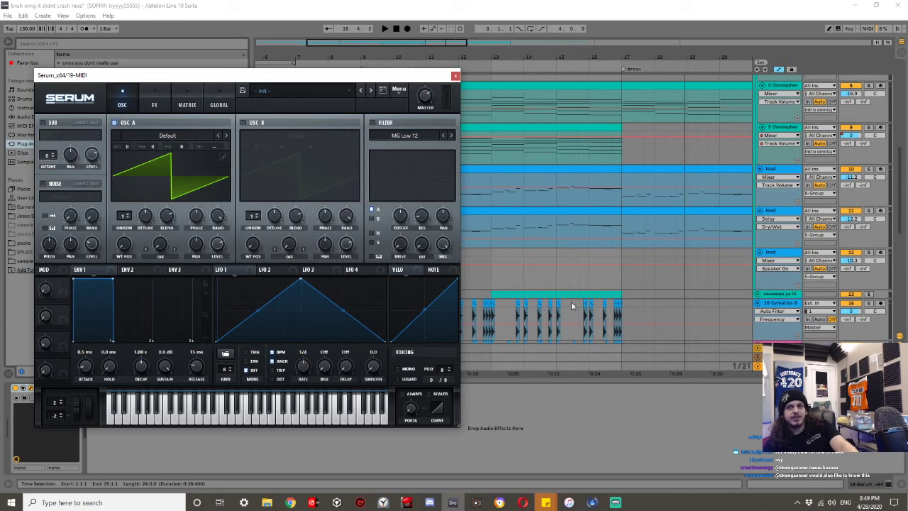
Close the Serum window and play the intro drums from bar 9 to rehearse a bass line.
scroll(715, 322, down, 5)
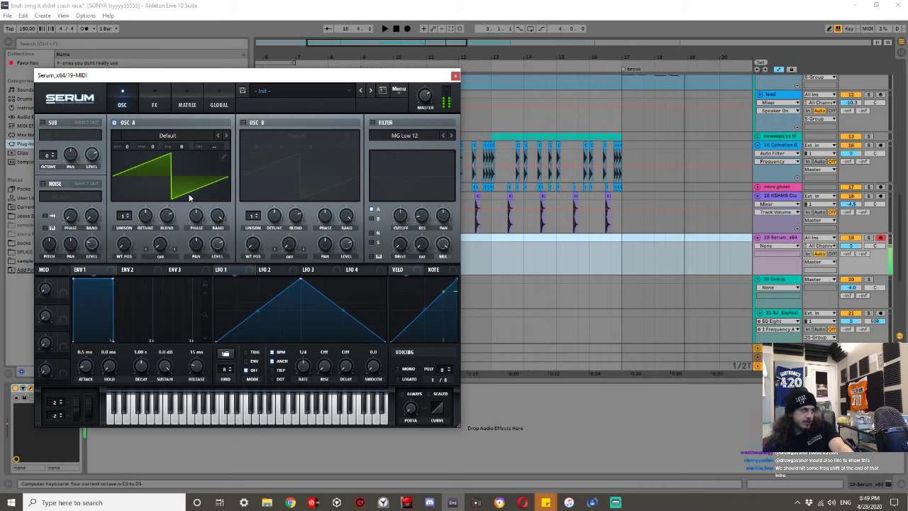
key(space)
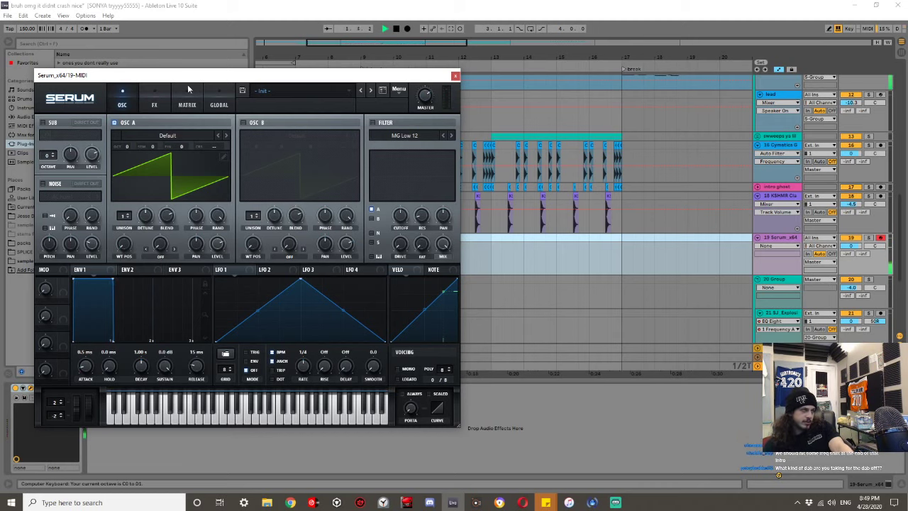
click(454, 76)
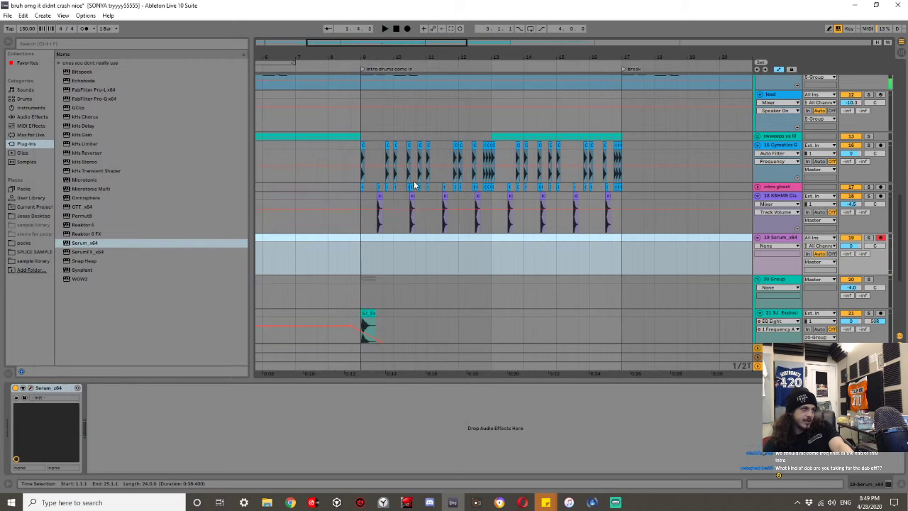
click(358, 253)
key(space)
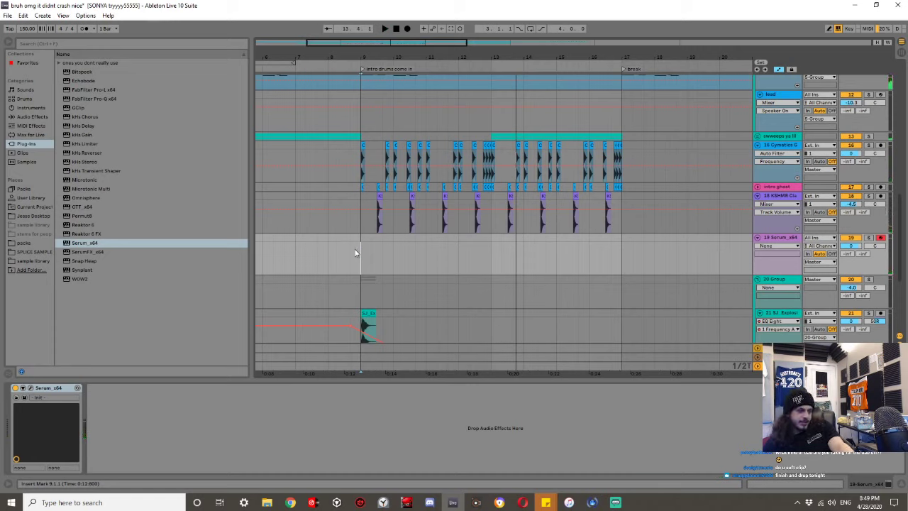
key(space)
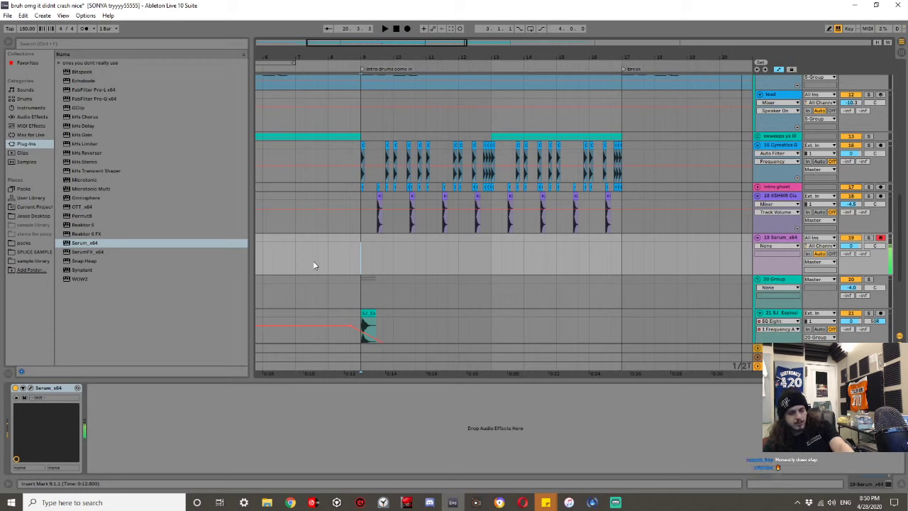
Record a bass line on the Serum track from bar 9 and consolidate bars 9 to 13 into one clip.
click(407, 29)
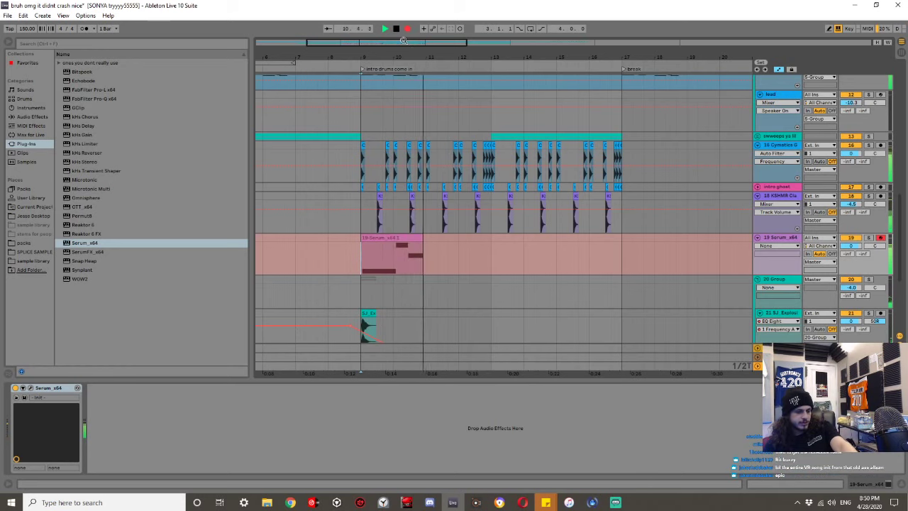
key(space)
drag(493, 250, 359, 251)
key(ctrl+j)
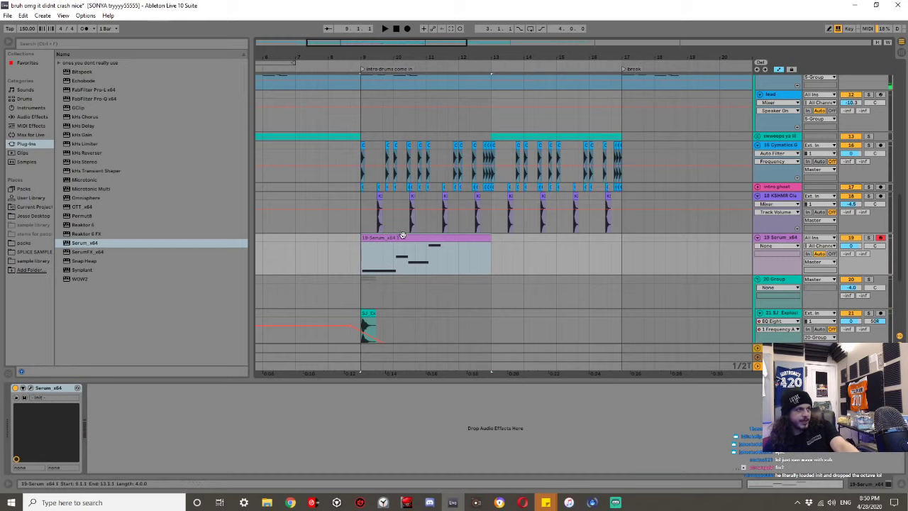
Open the recorded bass clip's notes and adjust the first three notes so they follow each other without gaps up to bar 3.
double_click(402, 235)
click(146, 356)
drag(220, 357, 520, 357)
click(330, 335)
double_click(415, 344)
click(415, 344)
Solo the Serum track, turn on the metronome, and play the bass line from bar 9.
click(869, 210)
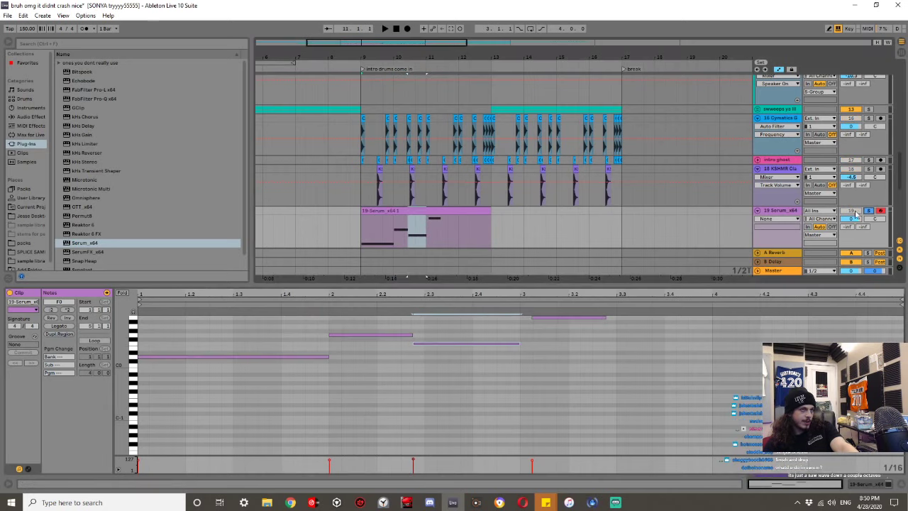
click(84, 28)
key(space)
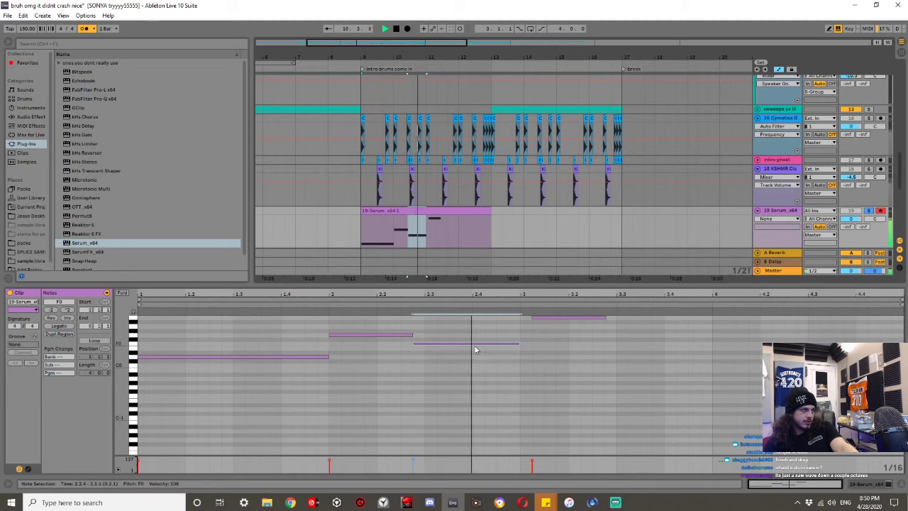
Replace the fourth bass note with a two-beat B0 starting at bar 3 of the clip and check it in playback.
double_click(524, 322)
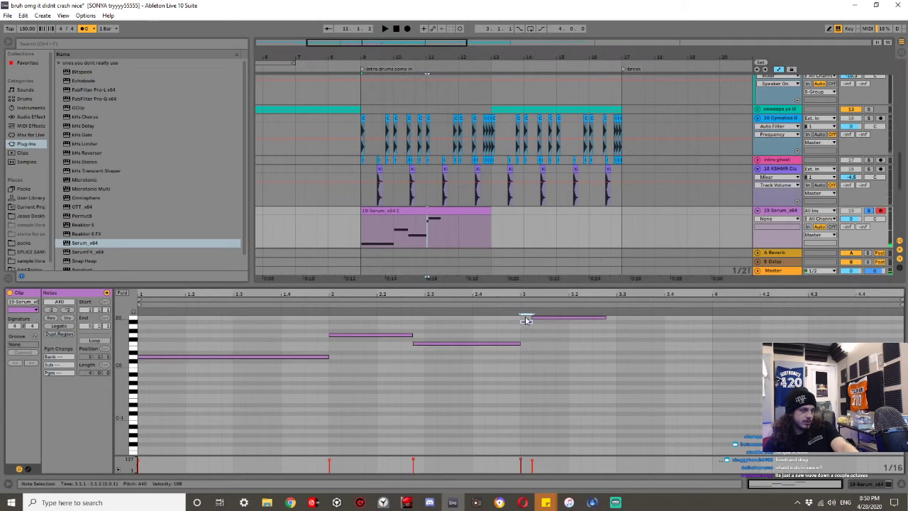
key(Up)
key(shift+Up)
key(shift+Right)
key(shift+Right)
key(shift+Right)
key(shift+Right)
key(shift+Down)
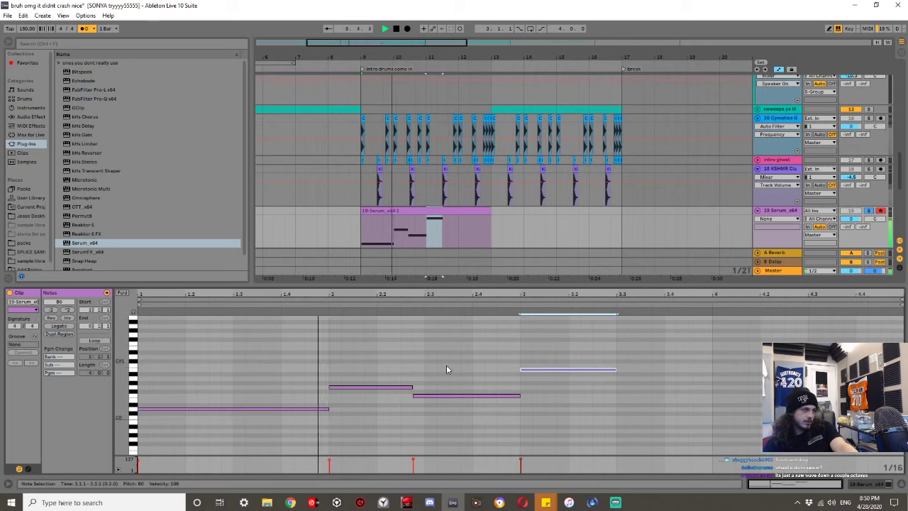
key(space)
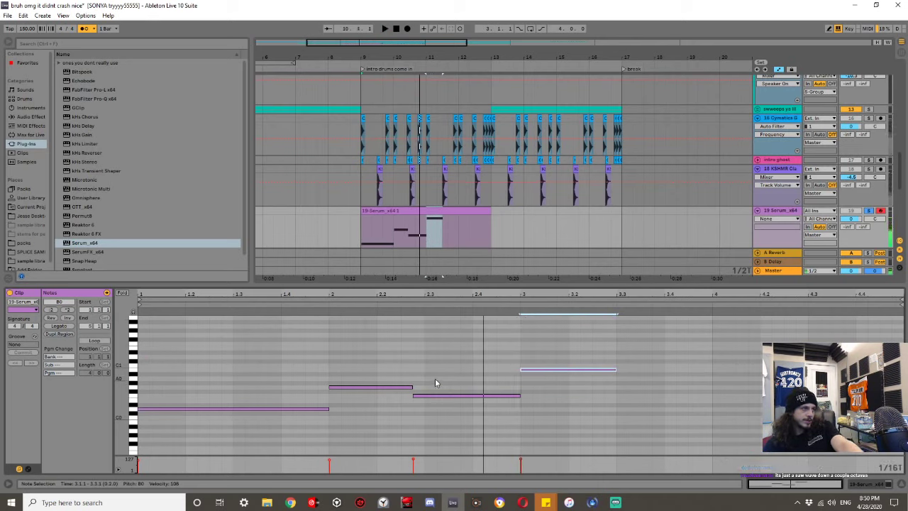
Start the F0 note slightly earlier on the triplet grid, shorten the G0 note to meet it, and play it back.
click(414, 396)
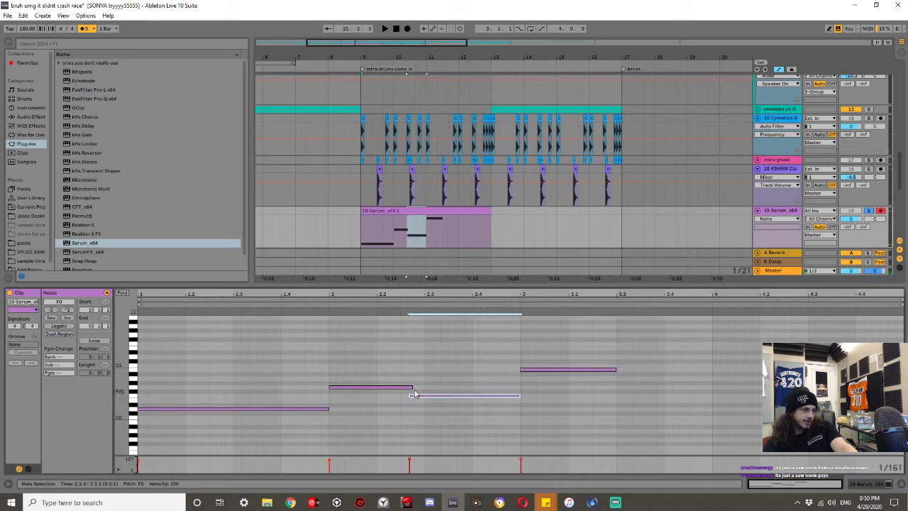
drag(411, 387, 409, 387)
key(space)
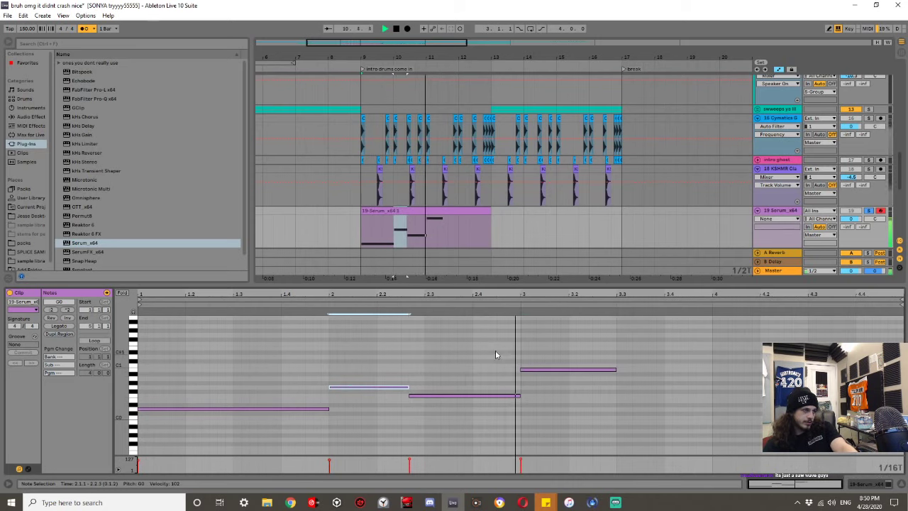
key(space)
Try nudging the fourth bass note later, undo that, and lower the note to A0 before playing it back.
drag(539, 357, 557, 389)
key(alt+Right)
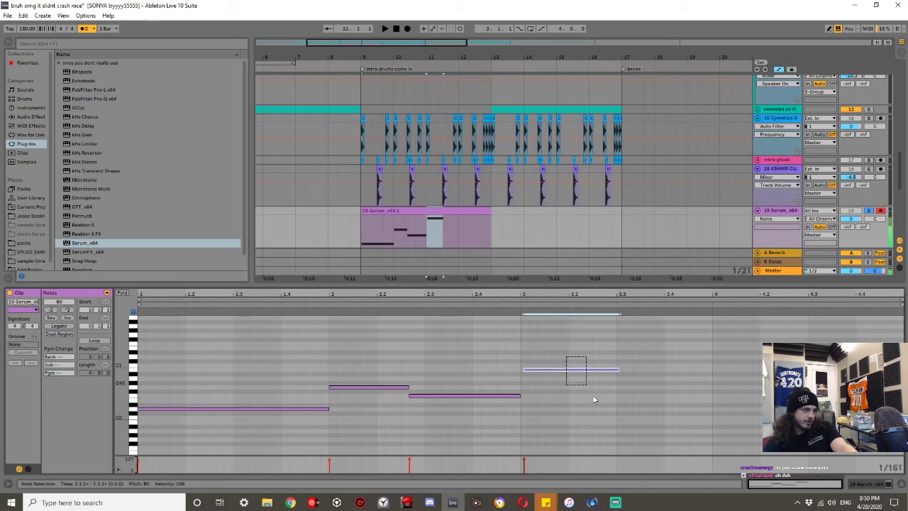
key(ctrl+z)
key(Down)
key(Down)
key(space)
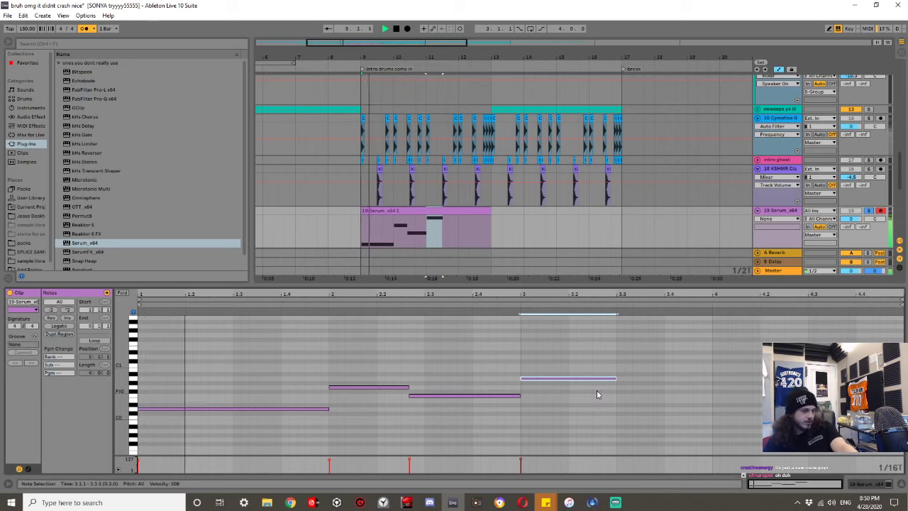
key(space)
Apply Legato to all notes in the bass clip and play the result.
click(381, 351)
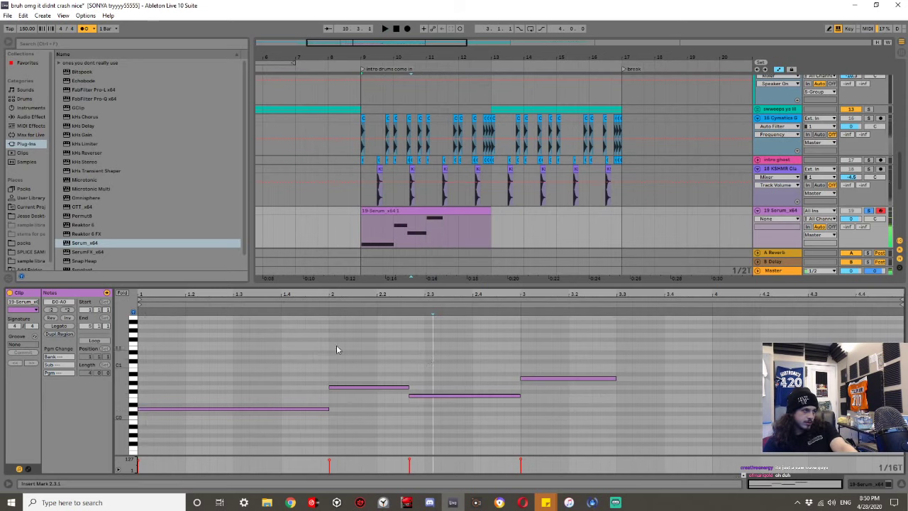
key(ctrl+a)
click(60, 327)
key(space)
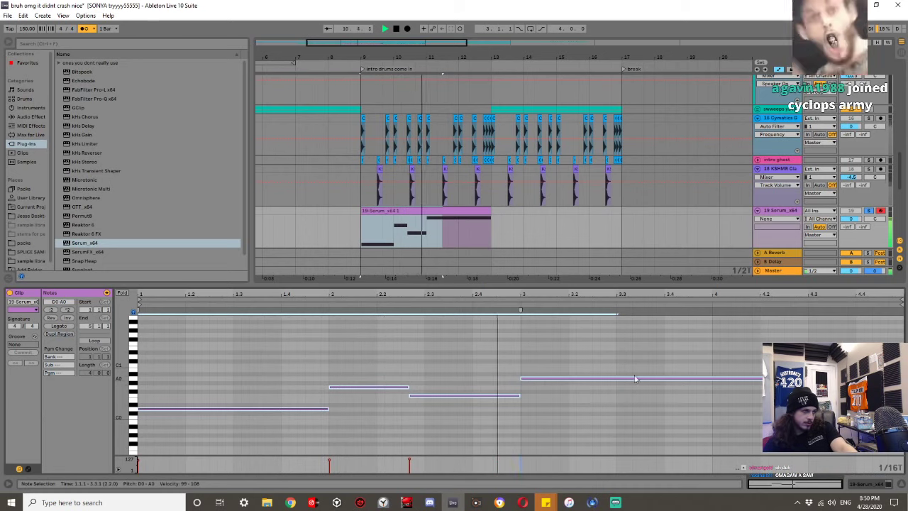
key(space)
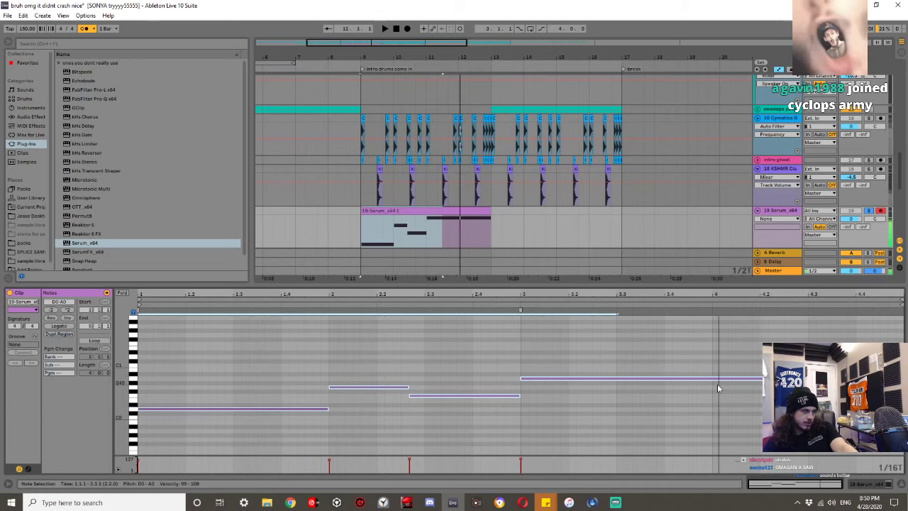
Replace the last bass note with A0 over bar 3, a short A#0 at bar 4, and A0 held to the clip's end.
double_click(524, 378)
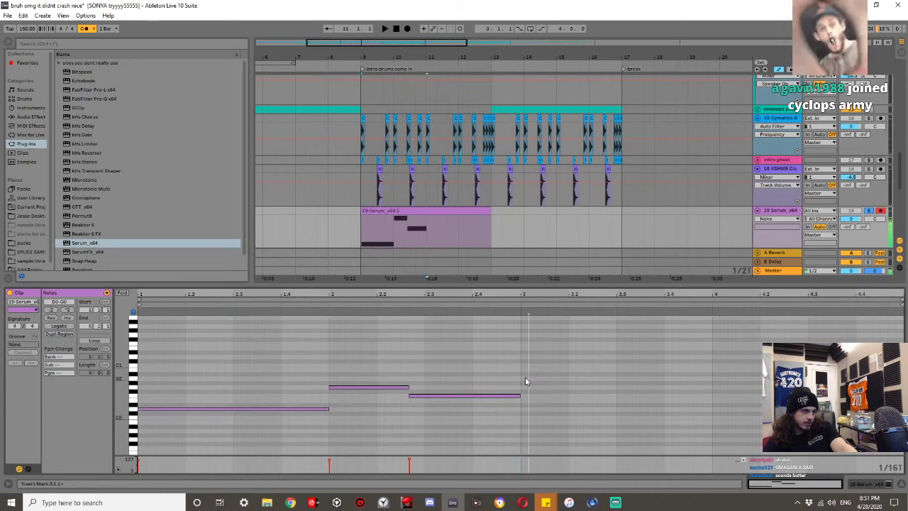
mouse_move(524, 378)
mouse_down()
mouse_move(727, 392)
mouse_move(710, 393)
mouse_move(750, 376)
mouse_up()
double_click(716, 375)
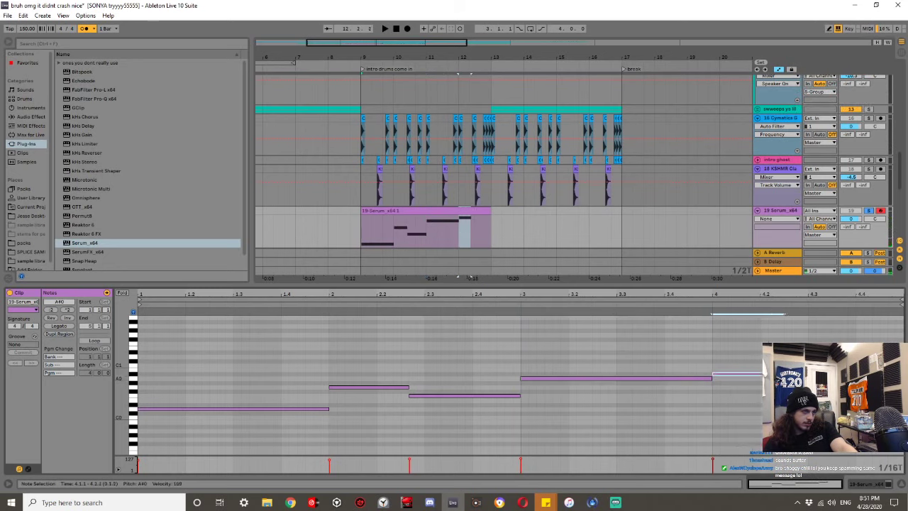
double_click(786, 378)
drag(785, 378, 816, 378)
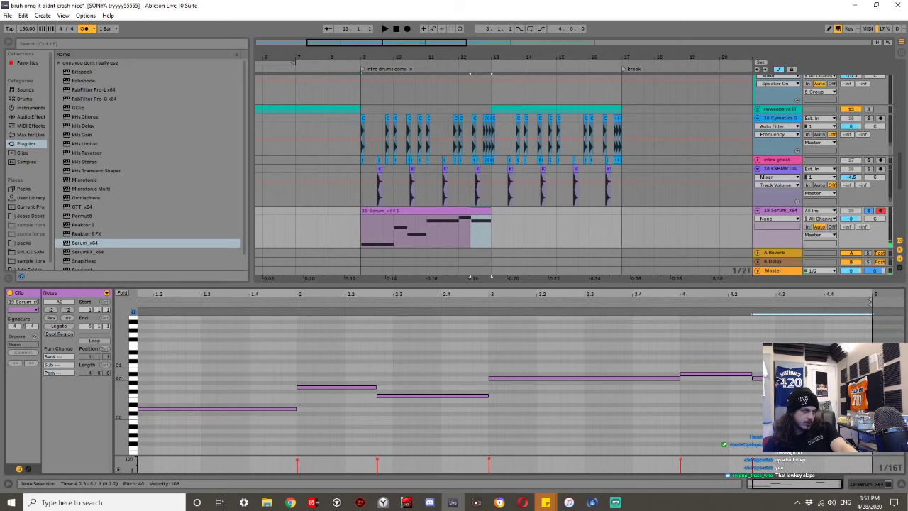
Duplicate the bass clip to bars 13–17, transpose all notes of the copy up one octave, and play it.
click(437, 212)
key(ctrl+d)
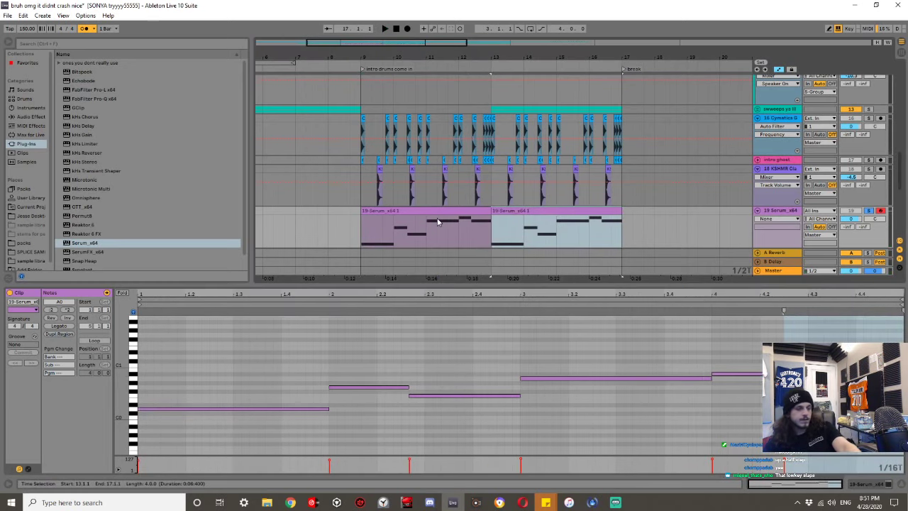
click(459, 325)
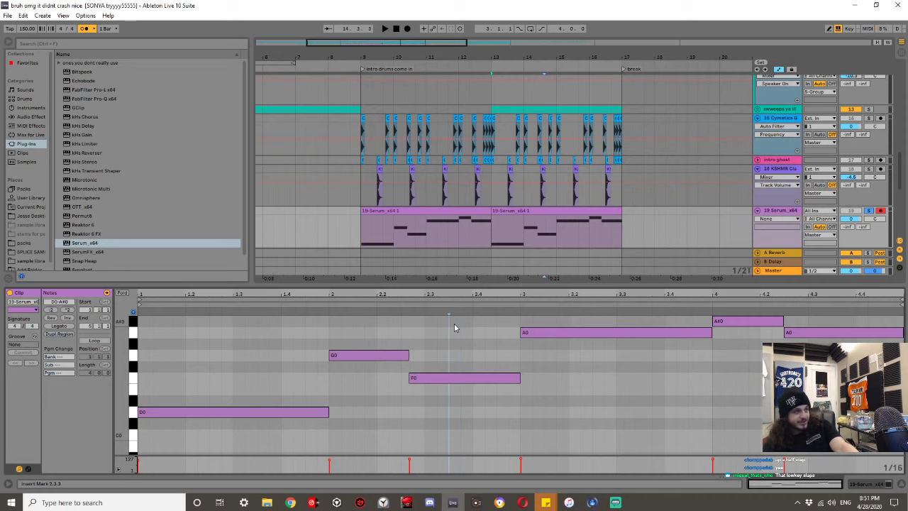
key(ctrl+a)
key(space)
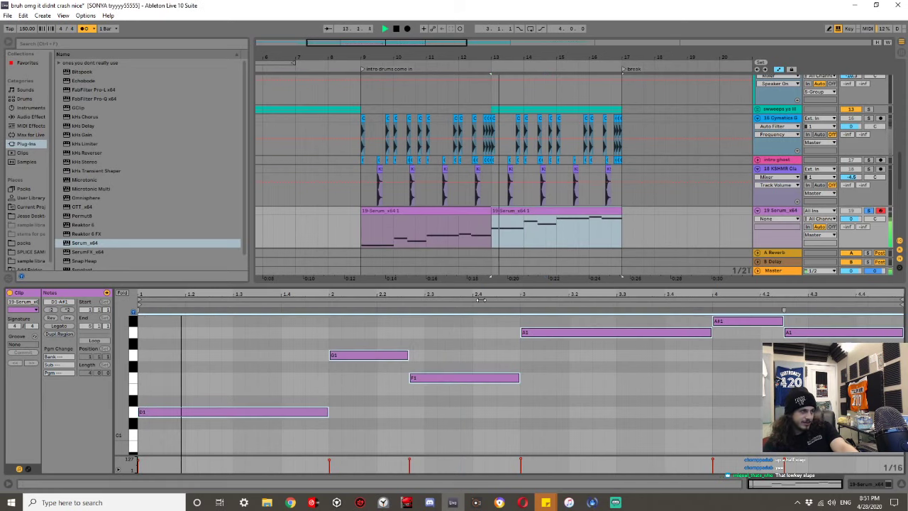
Unsolo the Serum track and set its volume to -3.9 dB.
click(868, 210)
drag(850, 218, 850, 235)
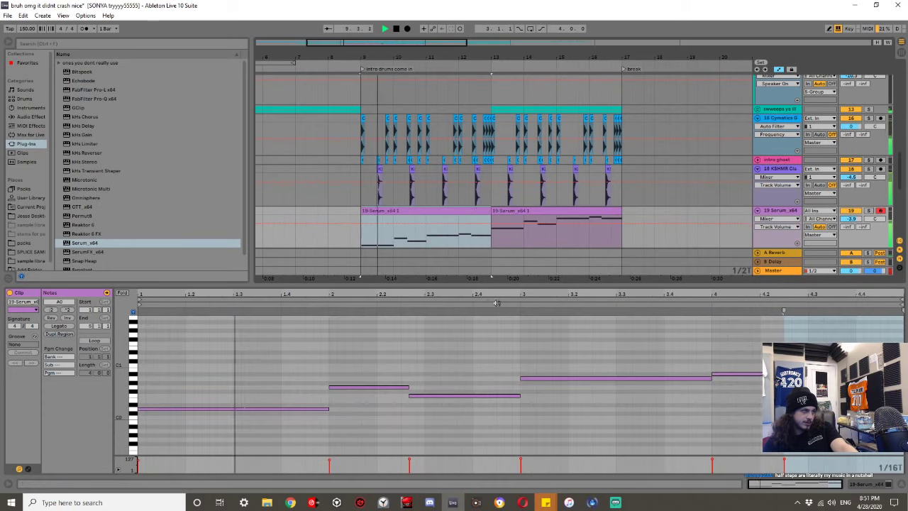
Add an Auto Pan to the Serum track with 100 % amount and a synced 1/12 rate, adjust its offset, and play the result.
key(ctrl+alt+l)
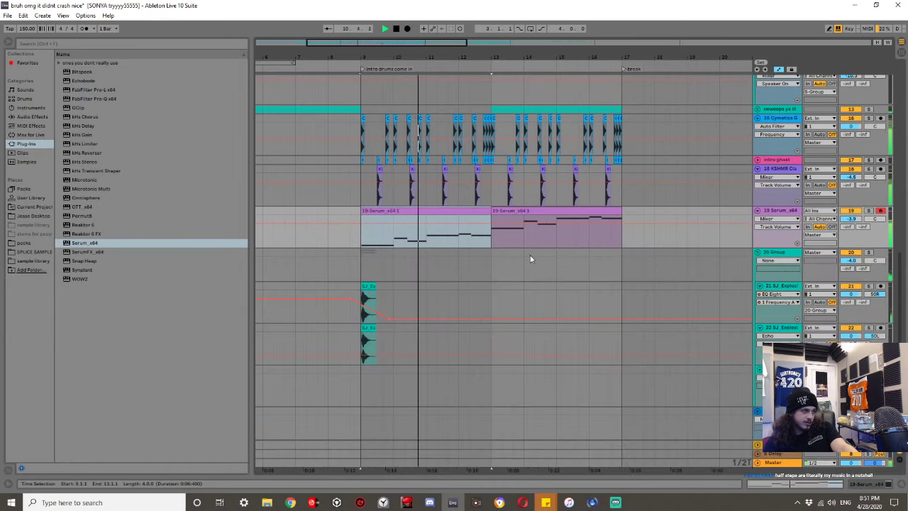
click(33, 117)
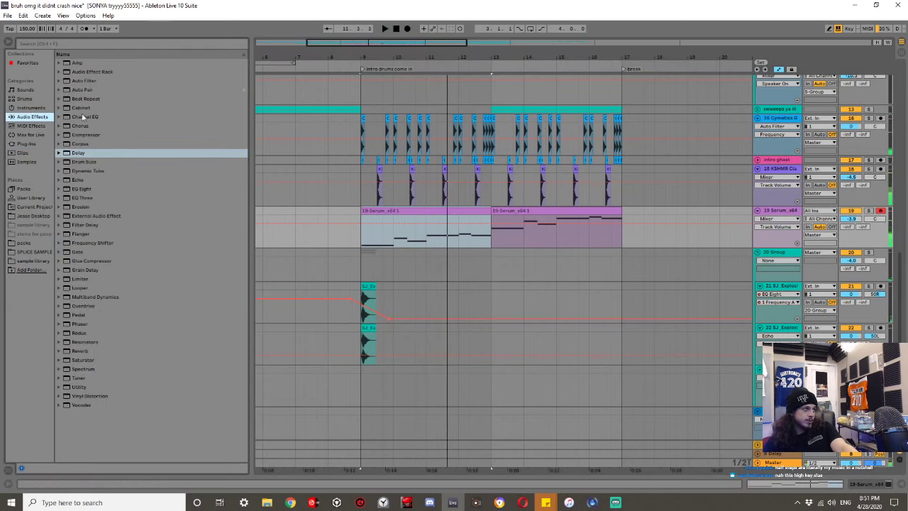
double_click(82, 89)
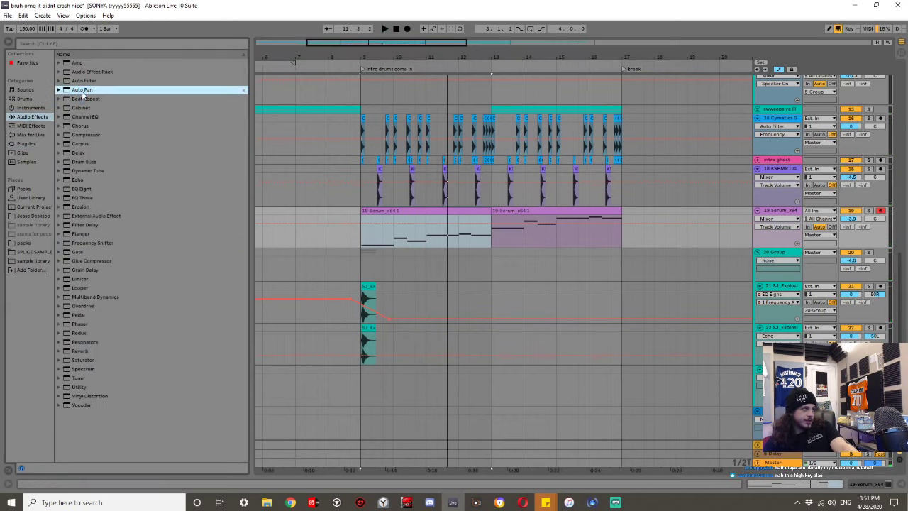
drag(93, 441, 146, 451)
click(120, 464)
key(space)
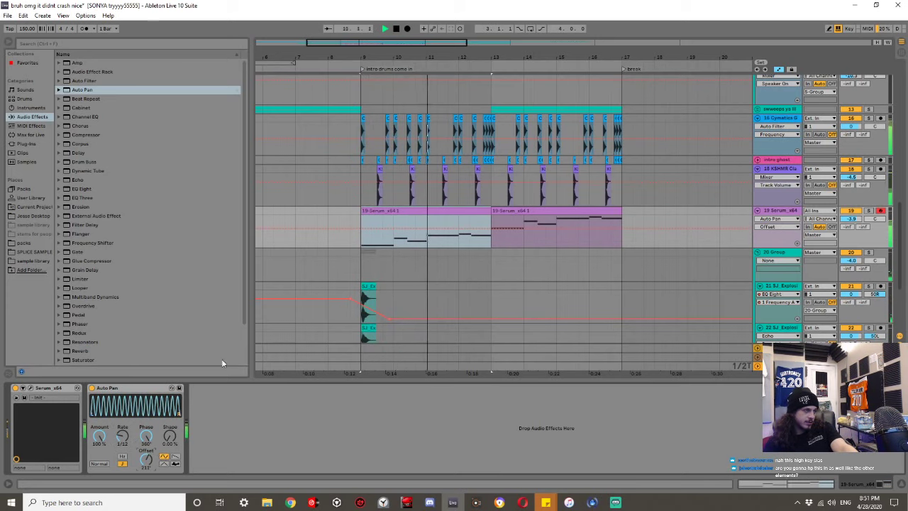
Raise the short note at bar 4 of the first bass clip to B0 and set the Serum track's volume to -1.3 dB.
double_click(410, 208)
drag(711, 351, 731, 395)
key(Up)
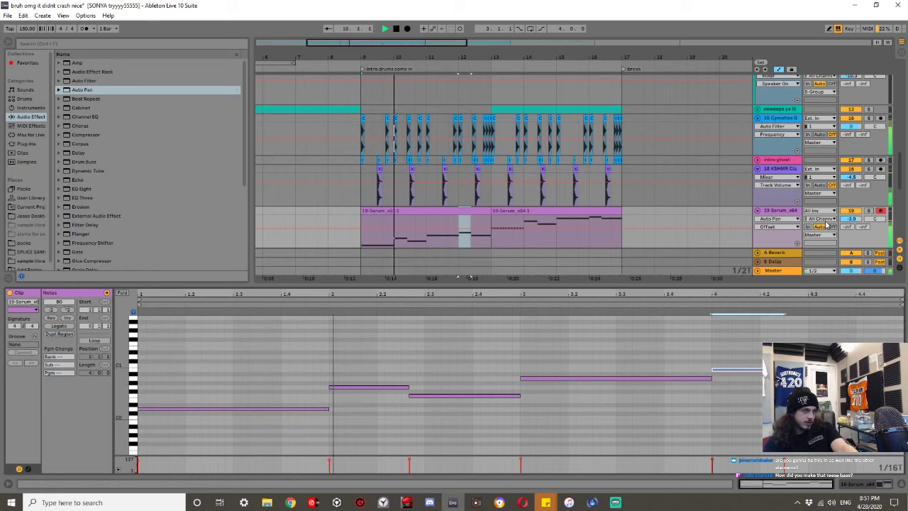
drag(850, 218, 850, 206)
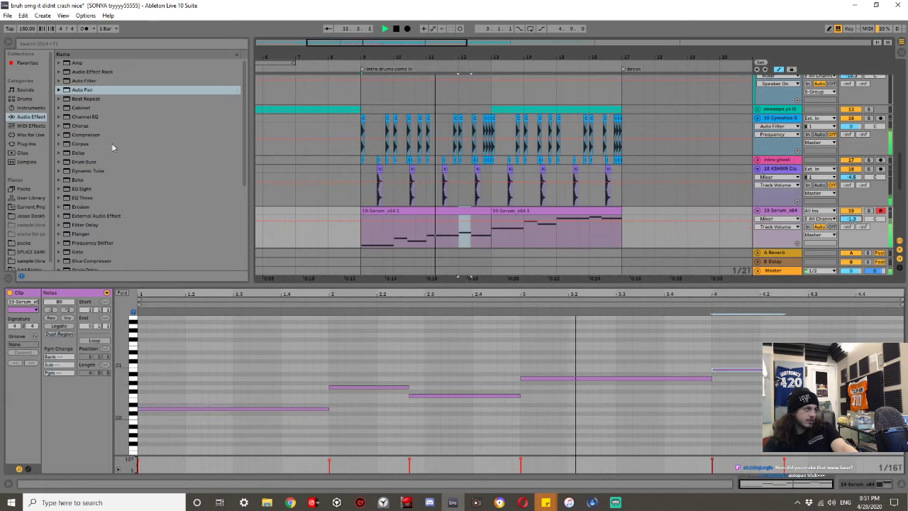
Add a Compressor after the Auto Pan on the Serum track and play the first bass clip again.
double_click(86, 134)
key(space)
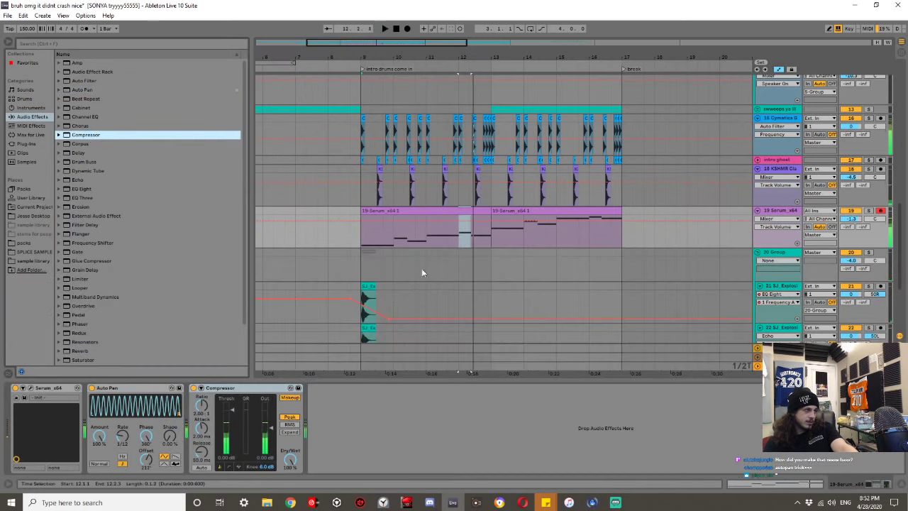
double_click(430, 209)
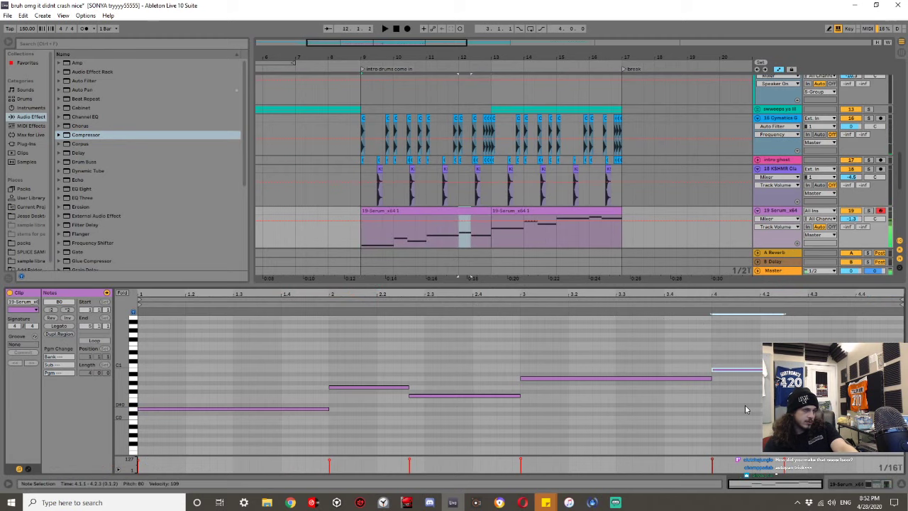
key(space)
key(shift+Tab)
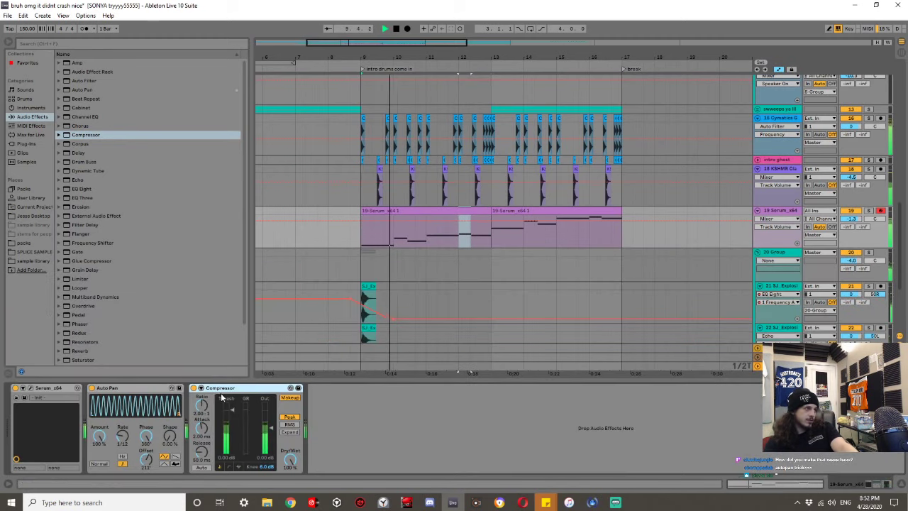
Sidechain the Compressor from the intro ghost track, pull its threshold far down, and raise the ratio to inf:1.
click(205, 397)
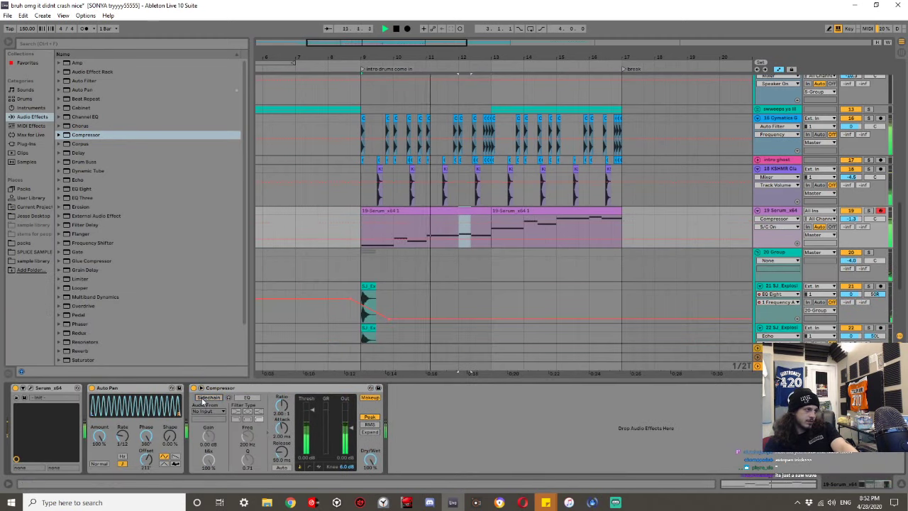
click(207, 411)
click(205, 331)
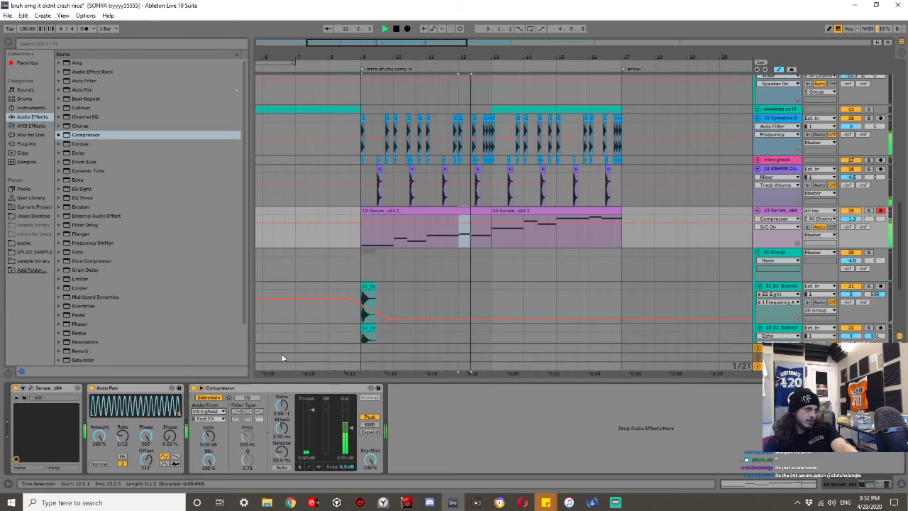
drag(312, 410, 312, 453)
drag(281, 406, 234, 316)
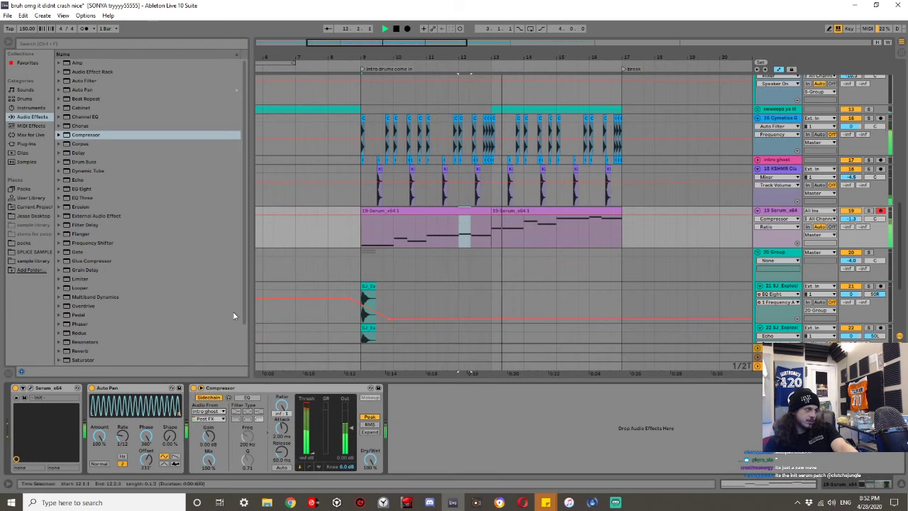
click(81, 134)
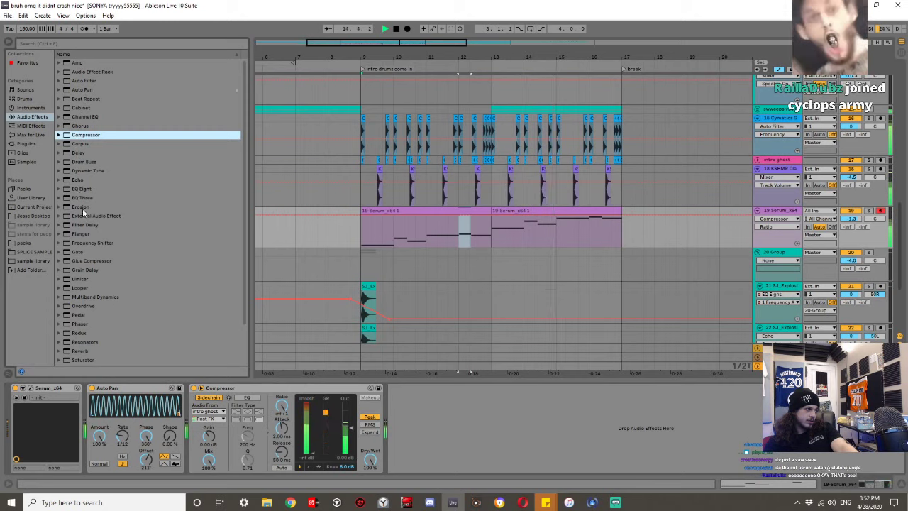
Duplicate the second bass clip to bars 17–21 and transpose the copy up one octave to D2–A#2.
click(528, 210)
key(ctrl+d)
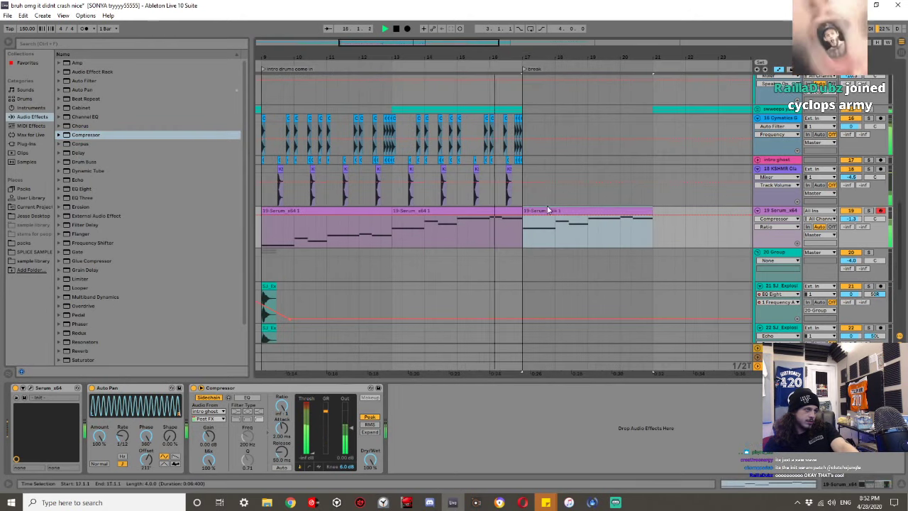
double_click(637, 208)
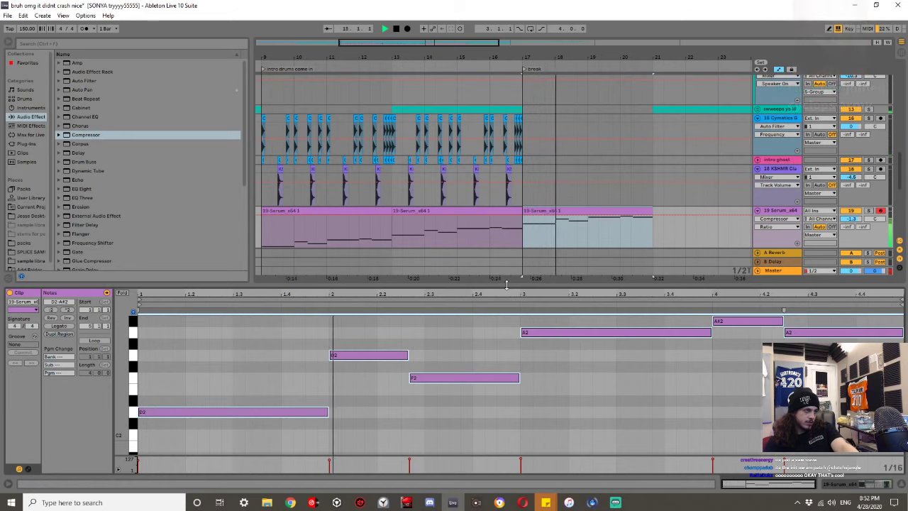
key(ctrl+alt+l)
Duplicate the bars 17–21 bass clip to bars 21–25 and transpose this copy up one octave to D3–A#3.
scroll(516, 277, up, 3)
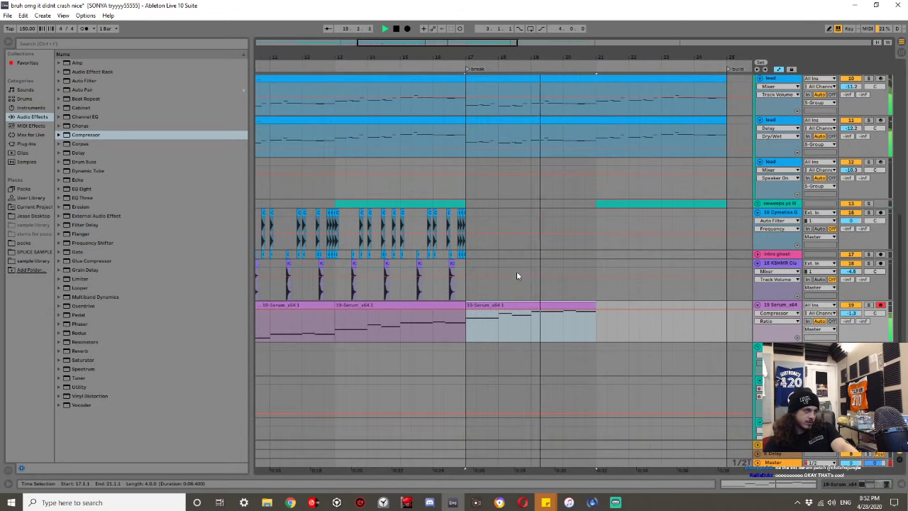
key(ctrl+d)
key(ctrl+alt+l)
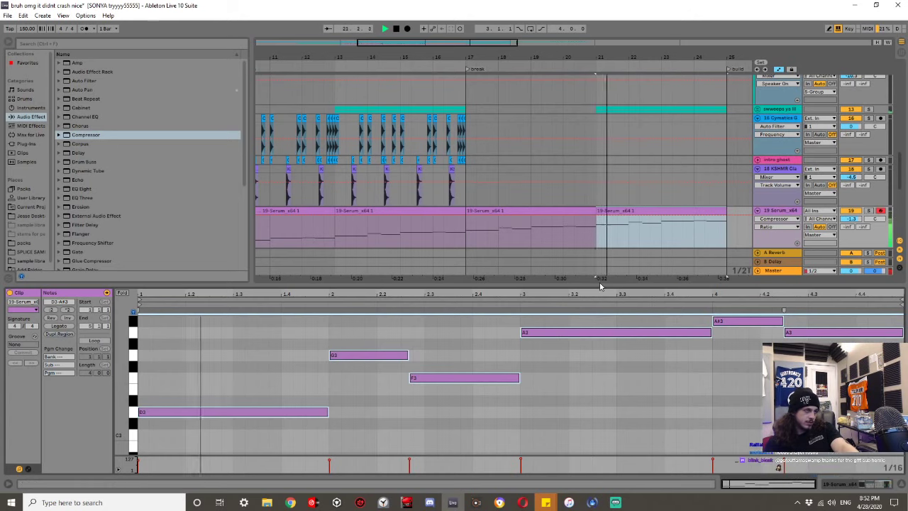
key(ctrl+alt+l)
Automate the Auto Pan's sync rate to 1/24 at bar 21, faster at bar 23, and 1/64 by bar 24.
key(shift+Tab)
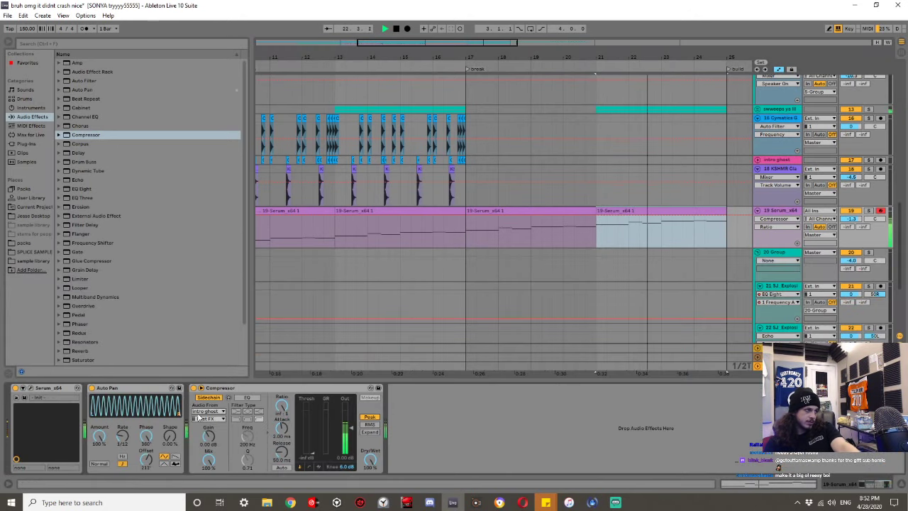
click(130, 441)
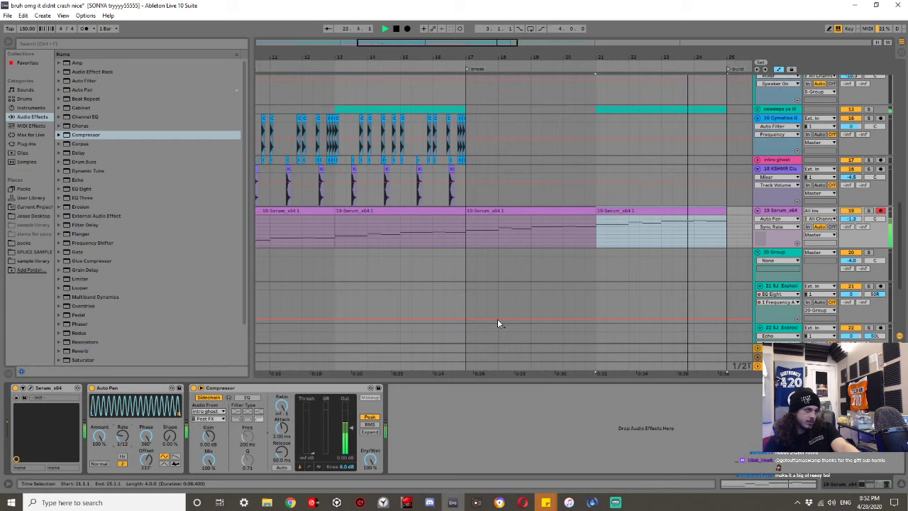
key(Left)
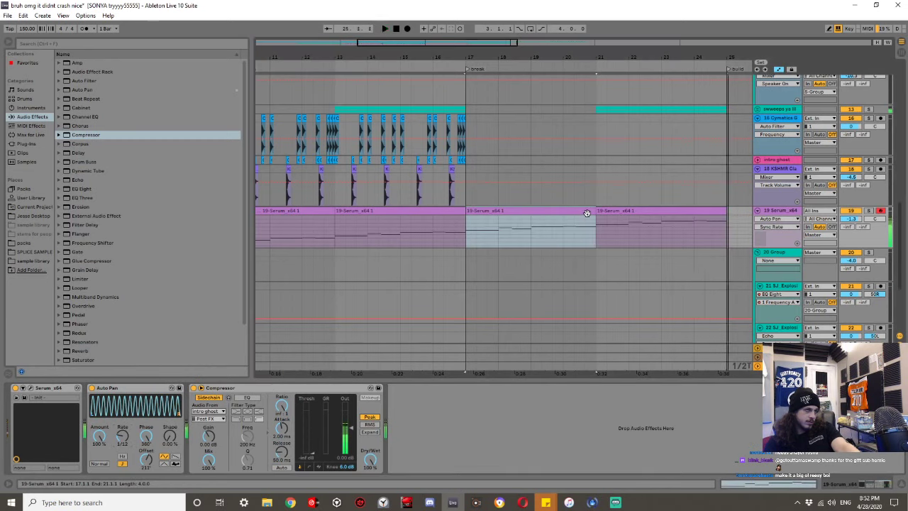
key(Right)
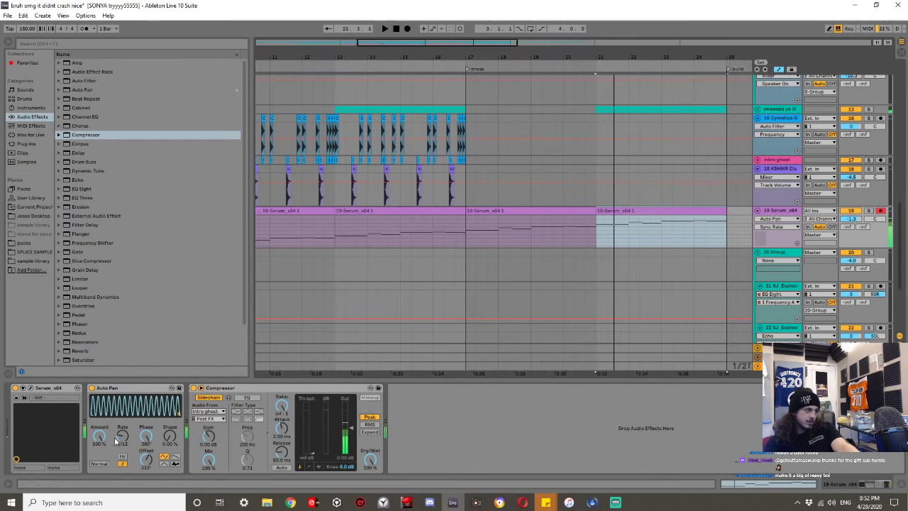
drag(771, 246, 769, 303)
click(594, 280)
key(space)
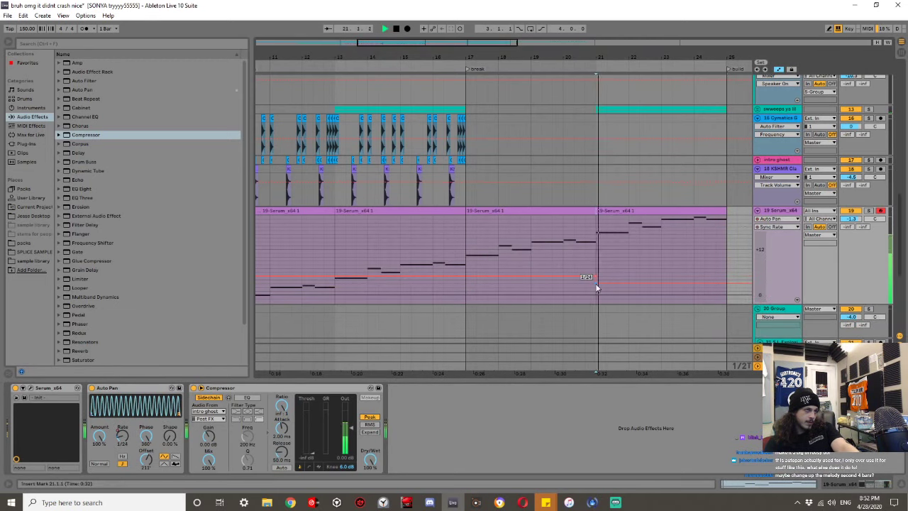
click(661, 283)
drag(671, 283, 695, 292)
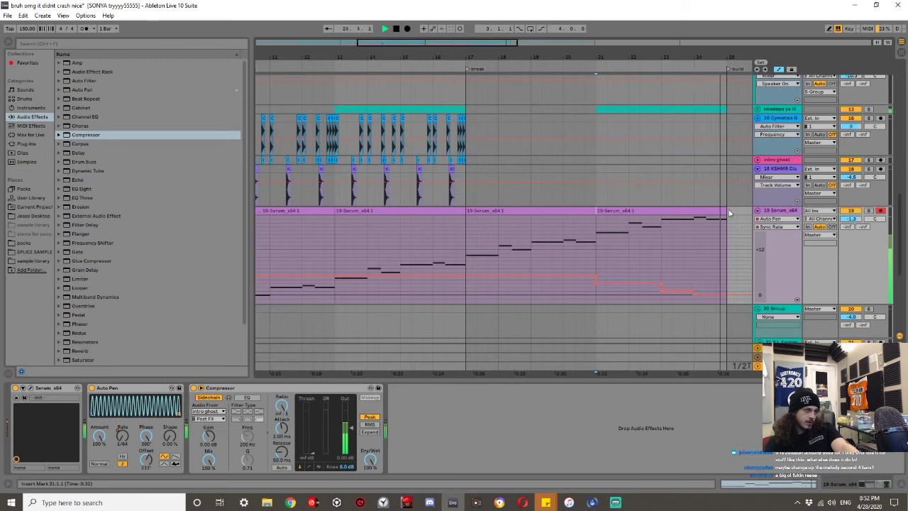
Add an EQ Eight after the Serum track's Compressor and make its first band a low cut at about 200 Hz.
drag(359, 232, 348, 234)
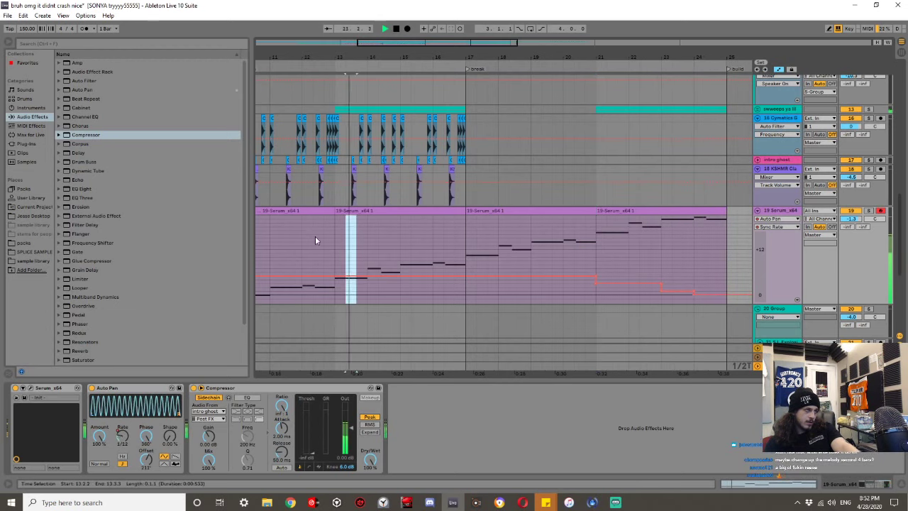
scroll(314, 239, left, 2)
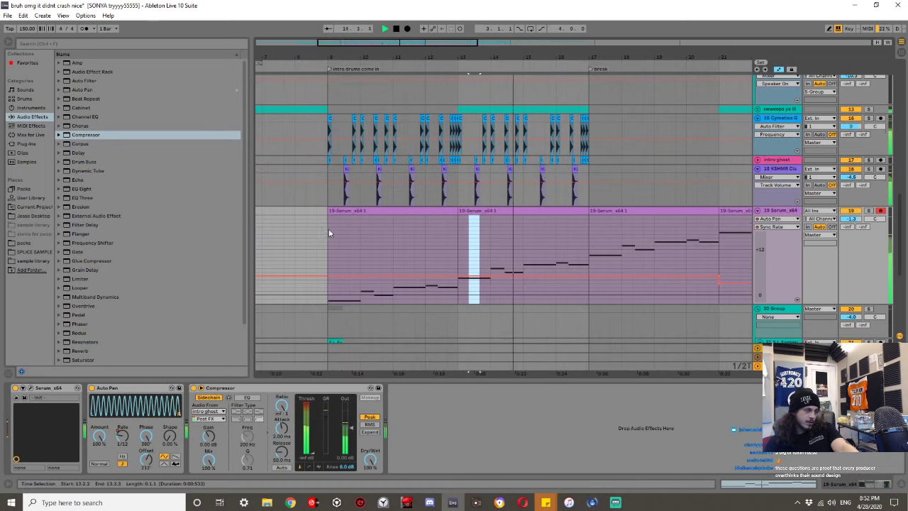
click(327, 234)
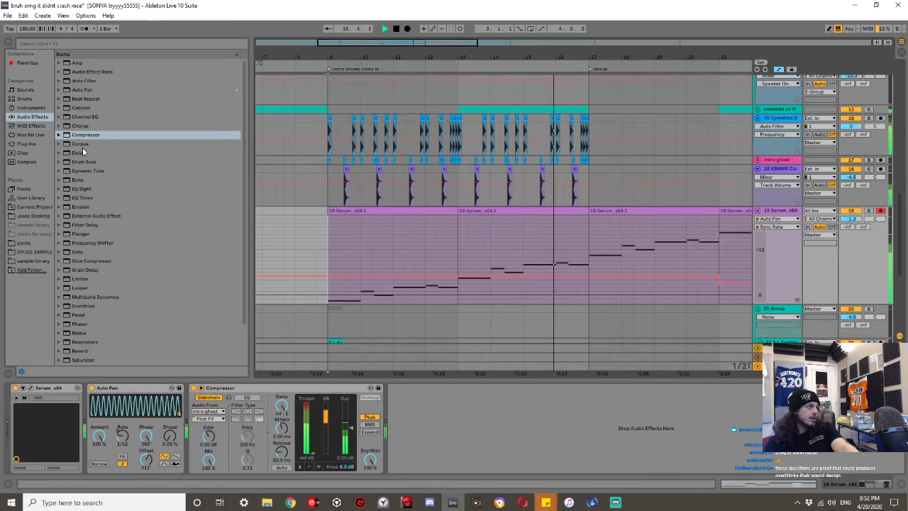
click(84, 189)
drag(96, 201, 425, 425)
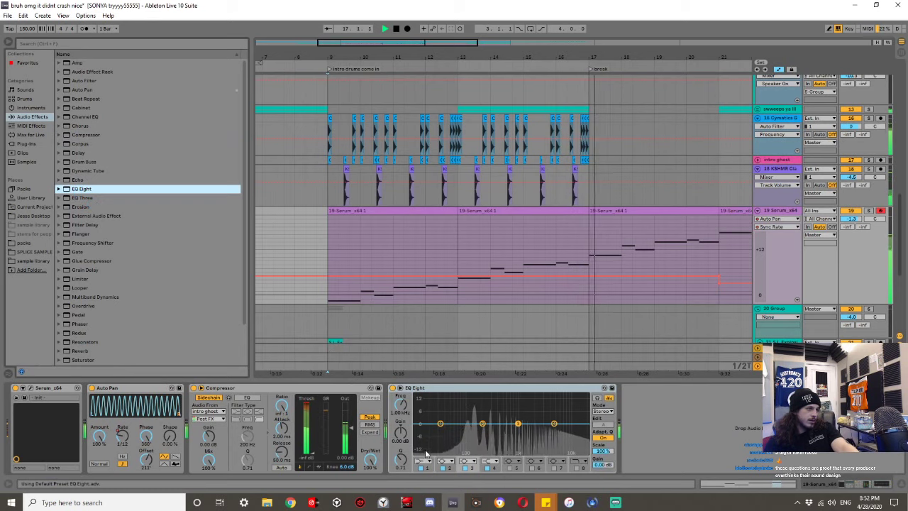
click(420, 412)
drag(439, 431, 481, 433)
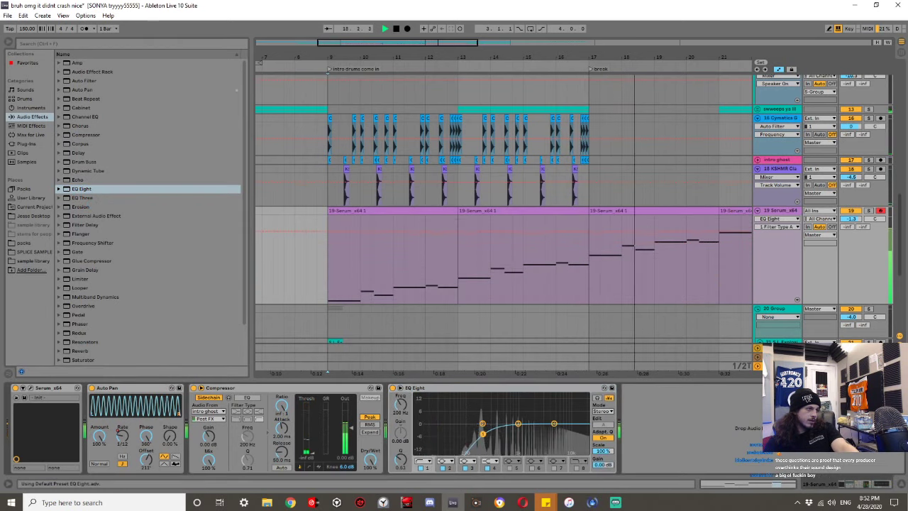
Play the bass from bar 9 and set the EQ Eight's low cut to 114 Hz.
click(329, 267)
key(space)
key(space)
drag(481, 434, 470, 429)
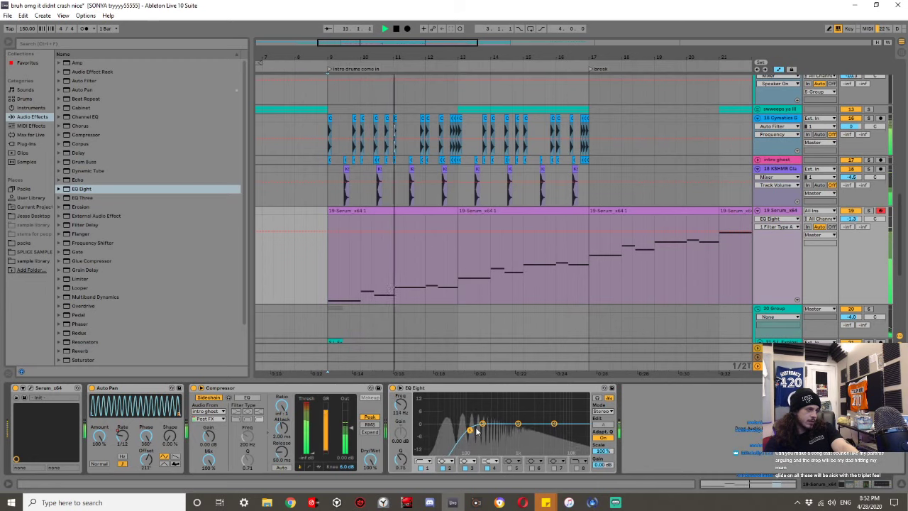
Add the OTT plug-in to the Serum track and set its downward compression strength to 27 %.
click(26, 143)
key(space)
double_click(79, 207)
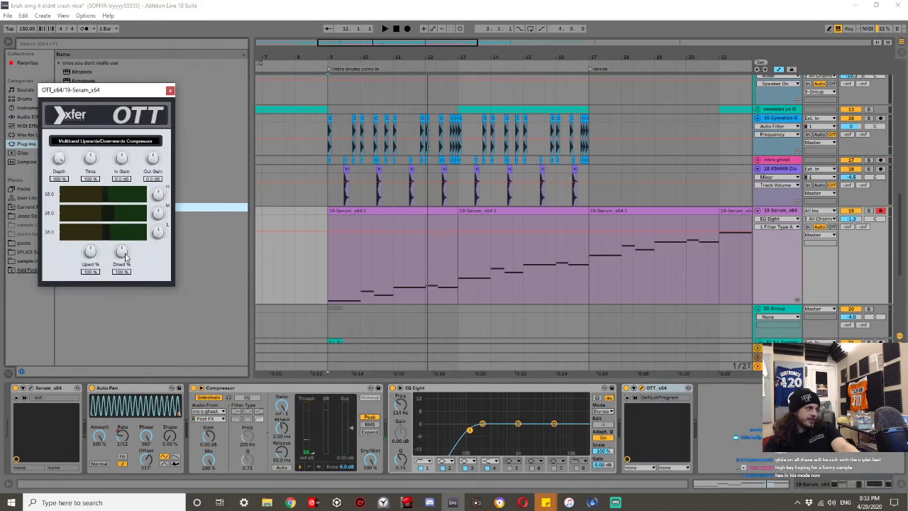
drag(121, 268, 121, 280)
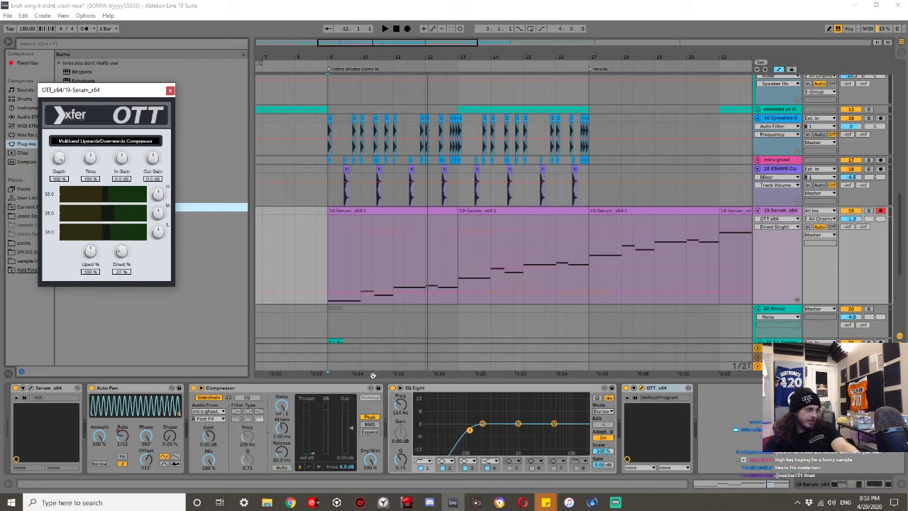
Move OTT directly after Serum in the device chain, play the bass from bar 9, and close the OTT window.
drag(658, 390, 87, 411)
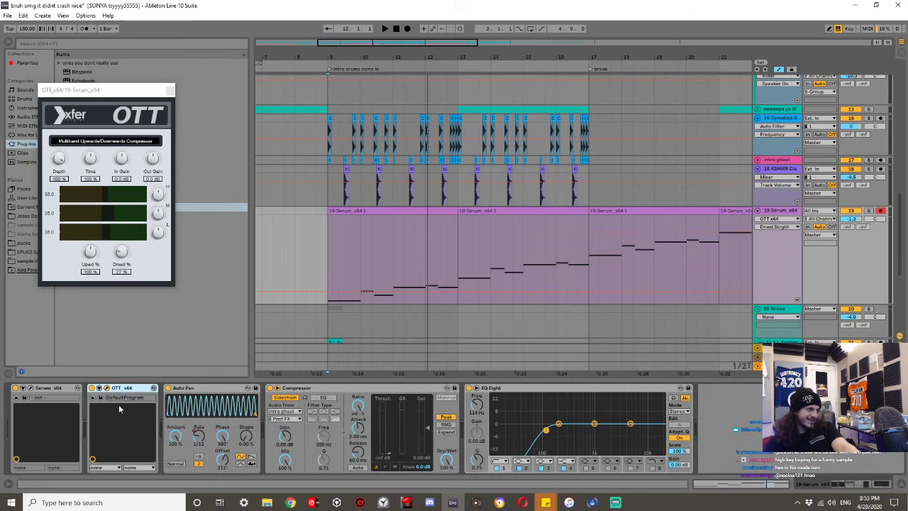
key(space)
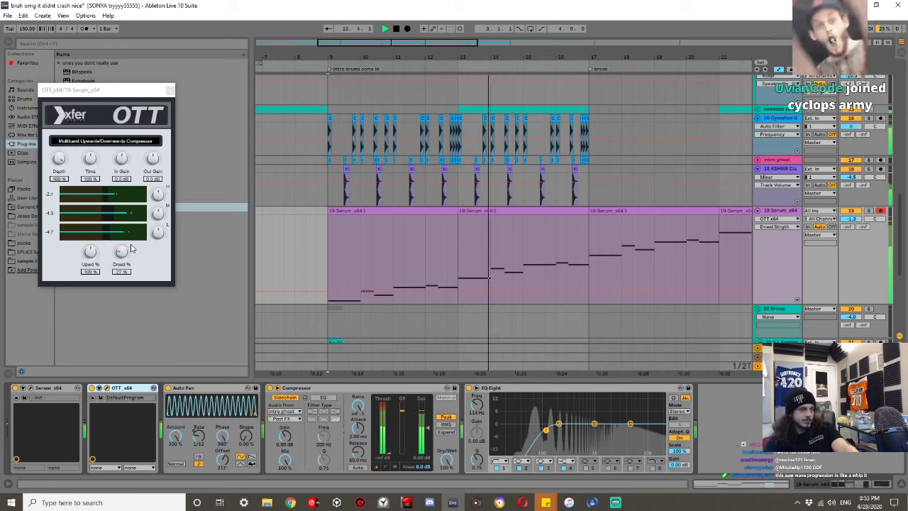
click(170, 90)
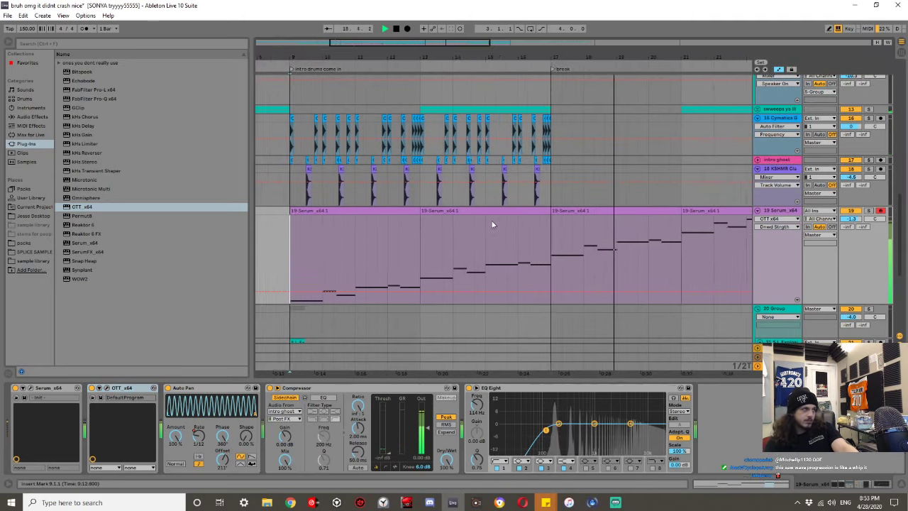
key(space)
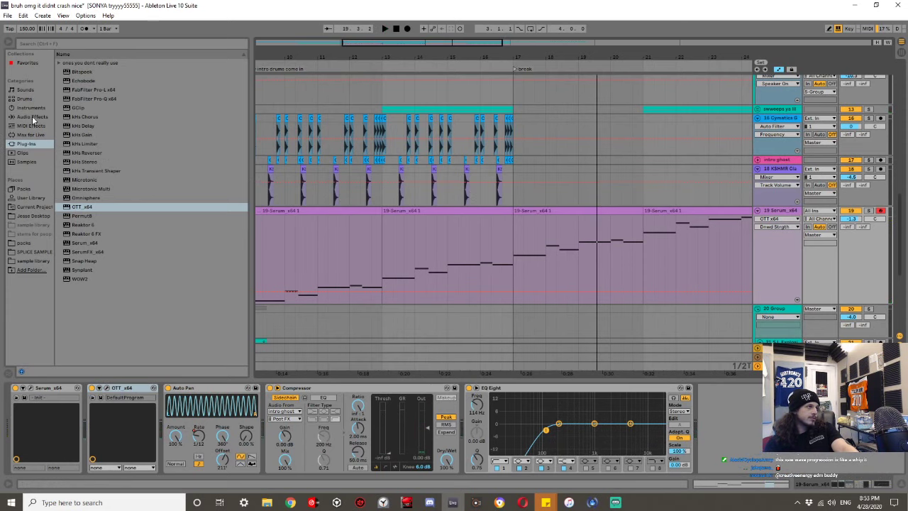
Play the arrangement from bar 9 to hear the Serum bass with the intro drums.
scroll(361, 250, left, 2)
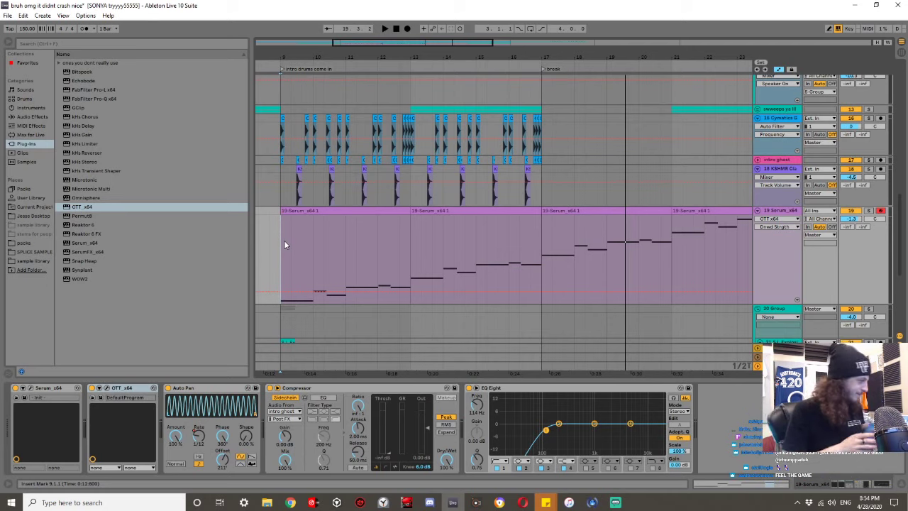
key(space)
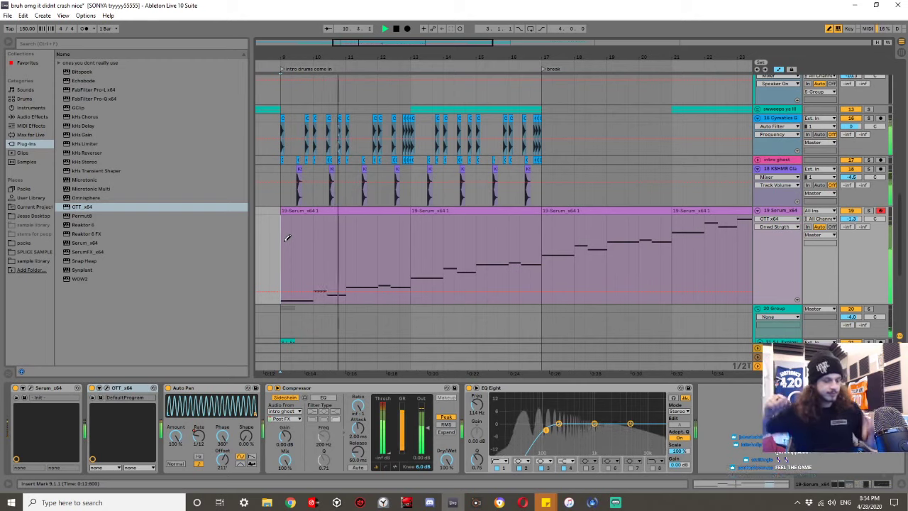
key(space)
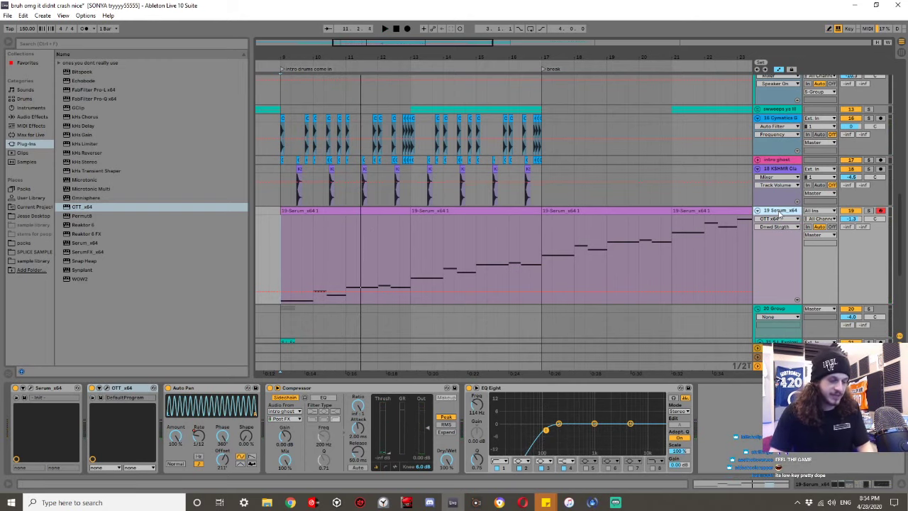
Insert a new MIDI track below the Serum bass track, load Serum_x64 on it and audition a note.
key(ctrl+shift+t)
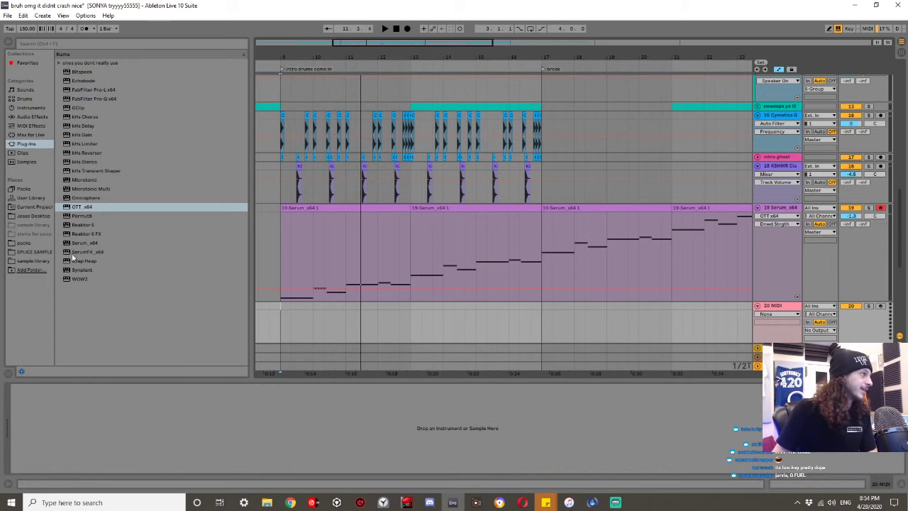
drag(79, 245, 127, 256)
drag(301, 322, 342, 319)
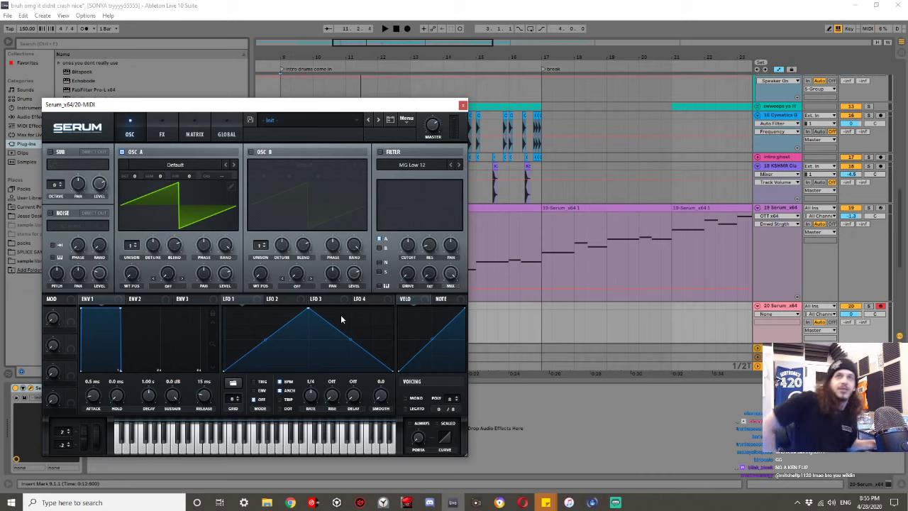
key(a)
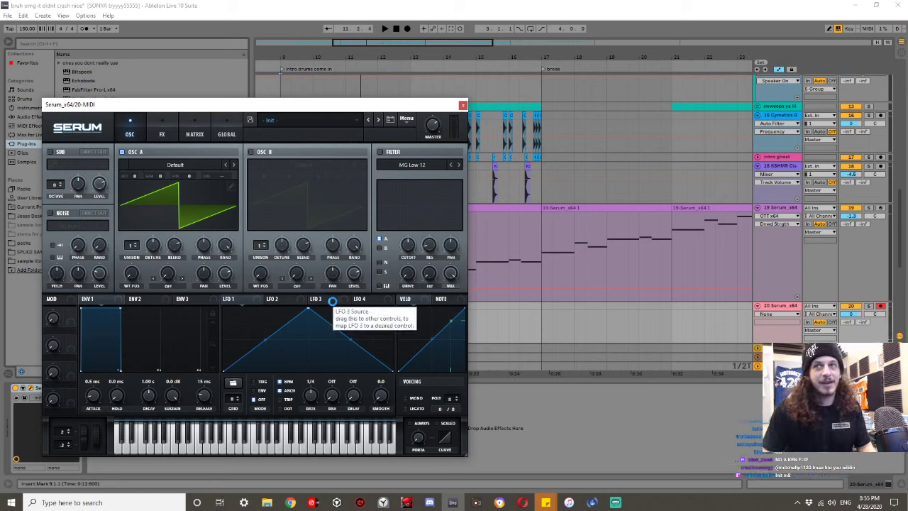
Set oscillator A to a triangle from the Analog wavetable Basic Shapes and turn on the MG Low 12 filter with more drive.
click(205, 170)
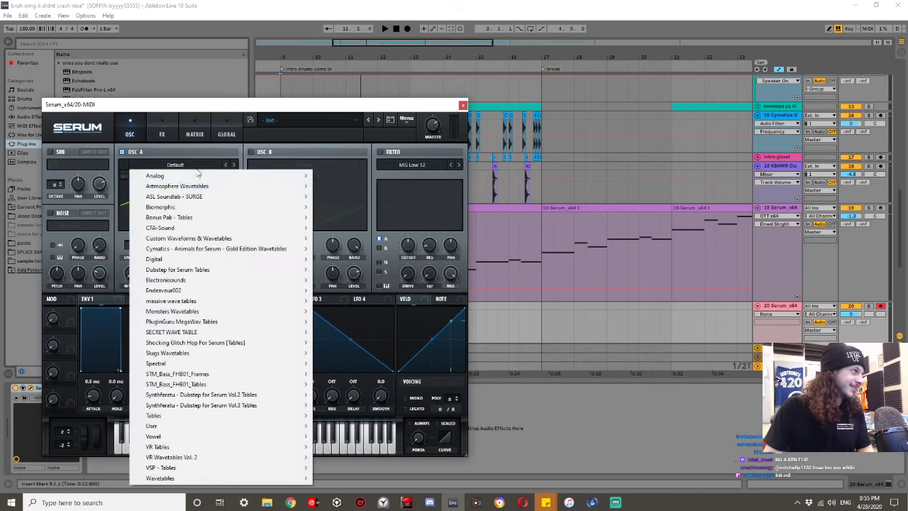
mouse_move(206, 189)
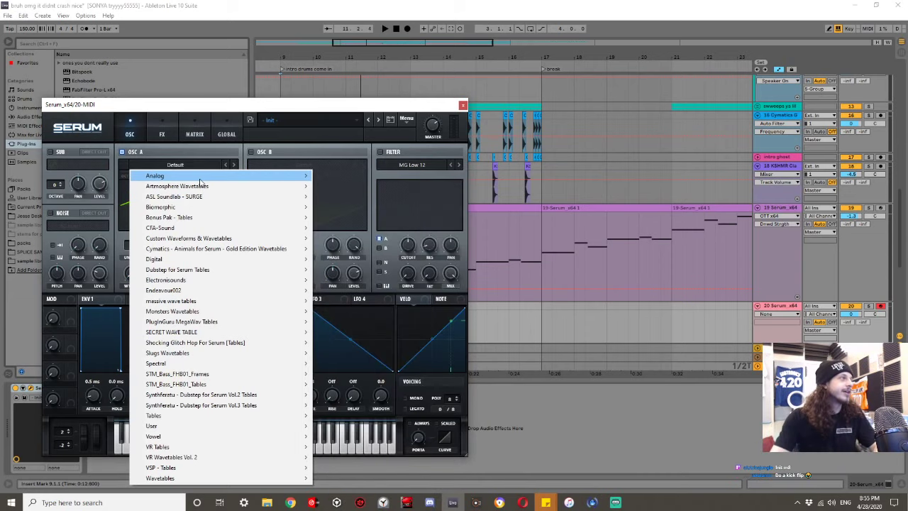
mouse_move(296, 177)
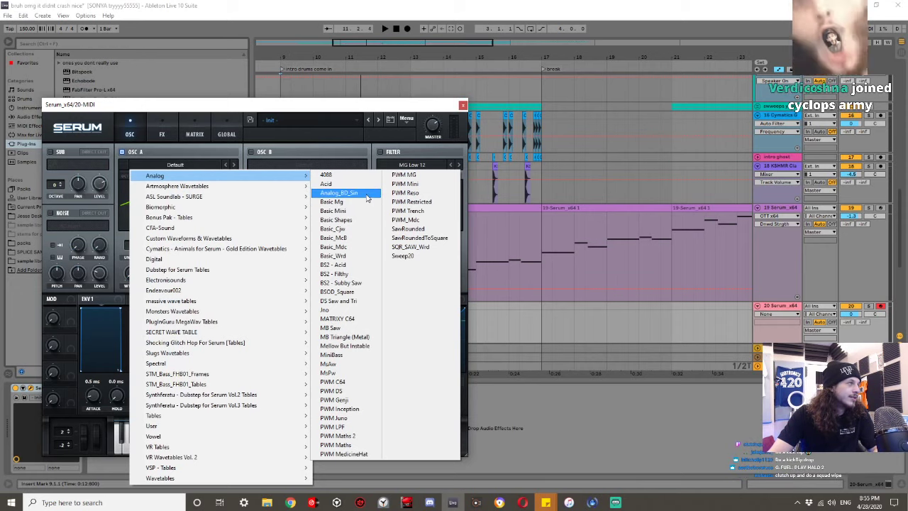
click(348, 220)
drag(132, 271, 132, 255)
click(383, 151)
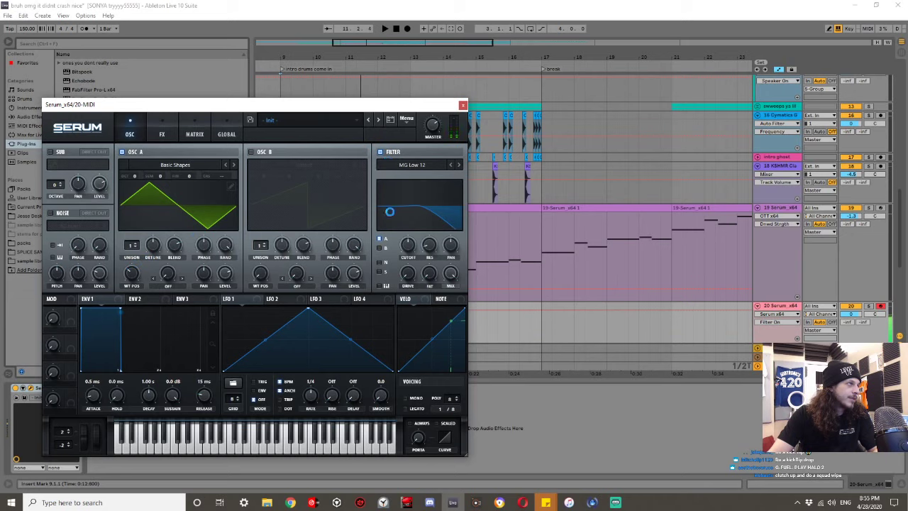
drag(406, 250, 409, 230)
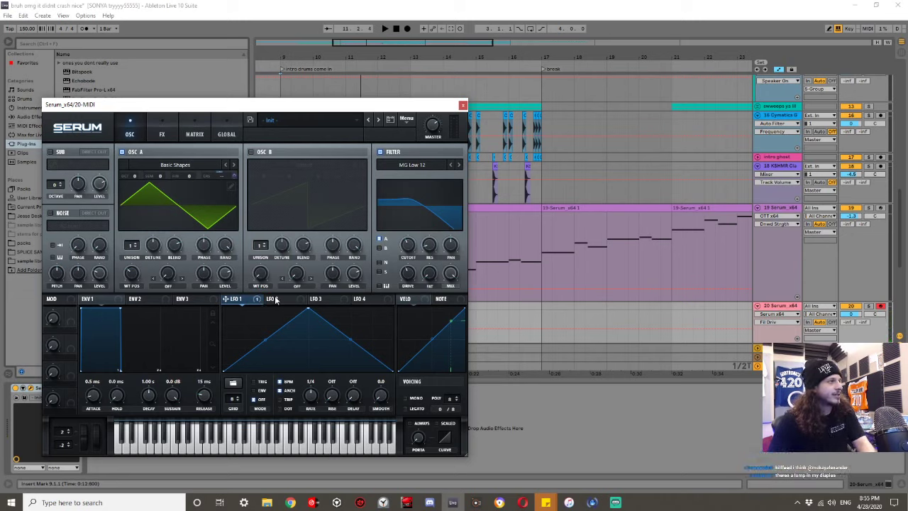
Shape LFO 1 into a falling ramp in ENV mode, modulate oscillator A's coarse pitch with it, and audition a note.
drag(309, 311, 75, 314)
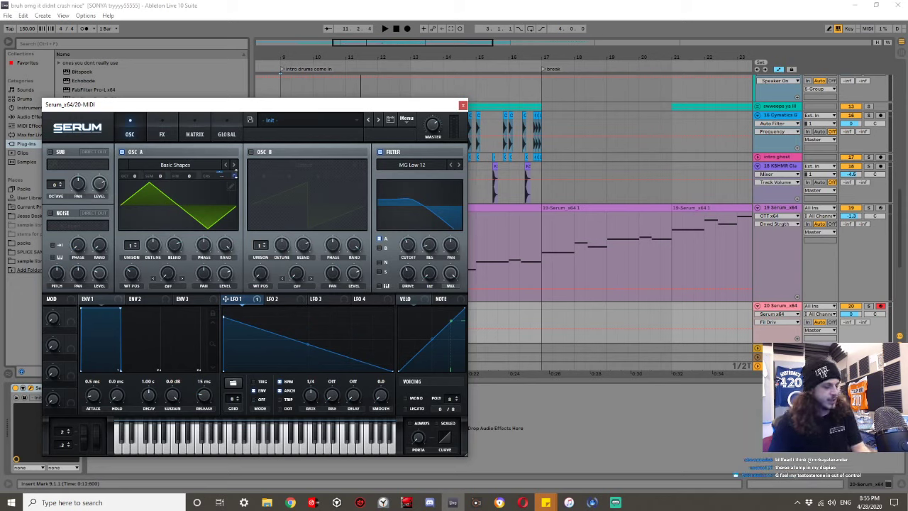
click(235, 175)
key(a)
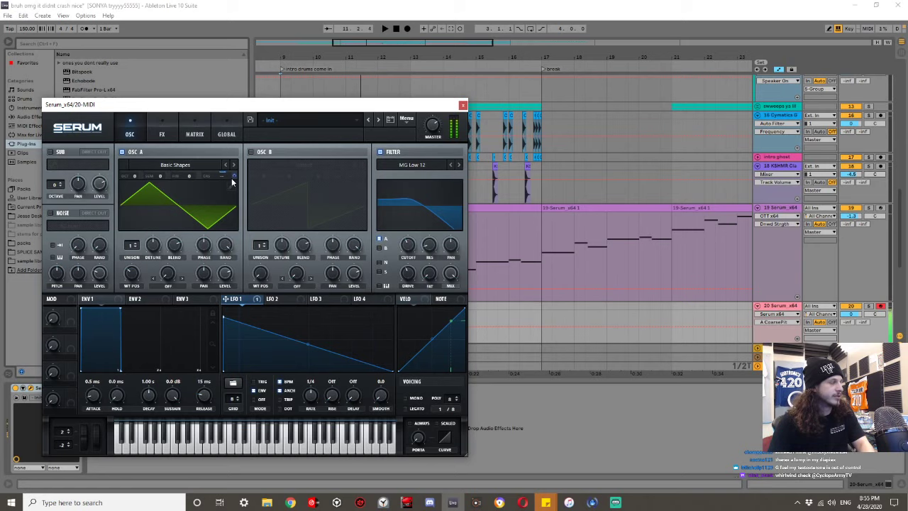
Set LFO 1's rate to 1/2, lower its starting level to less than half, and bend the ramp into a concave decay.
mouse_move(311, 395)
mouse_down()
mouse_move(312, 403)
mouse_move(312, 393)
mouse_up()
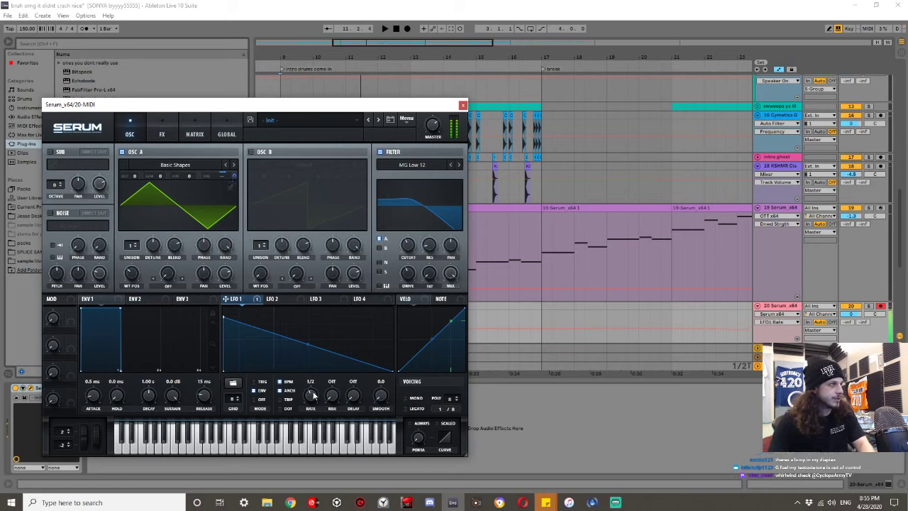
drag(224, 320, 229, 347)
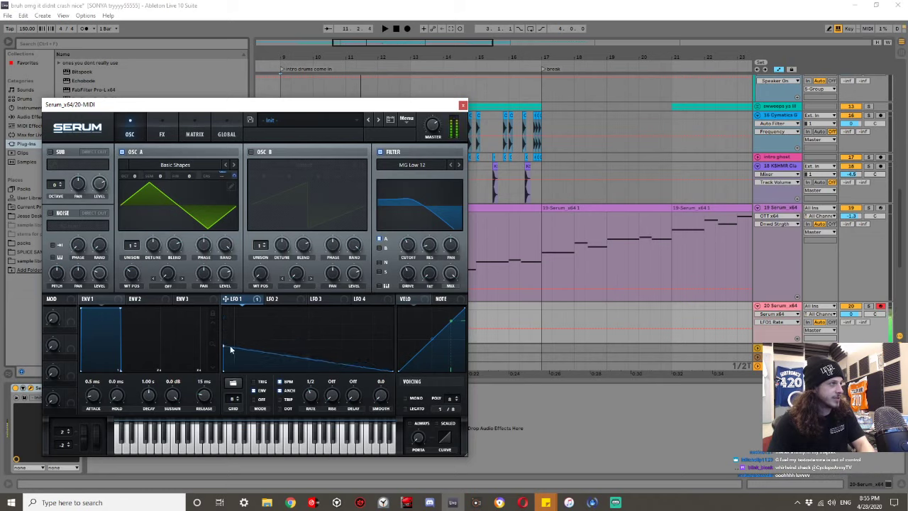
drag(308, 359, 300, 370)
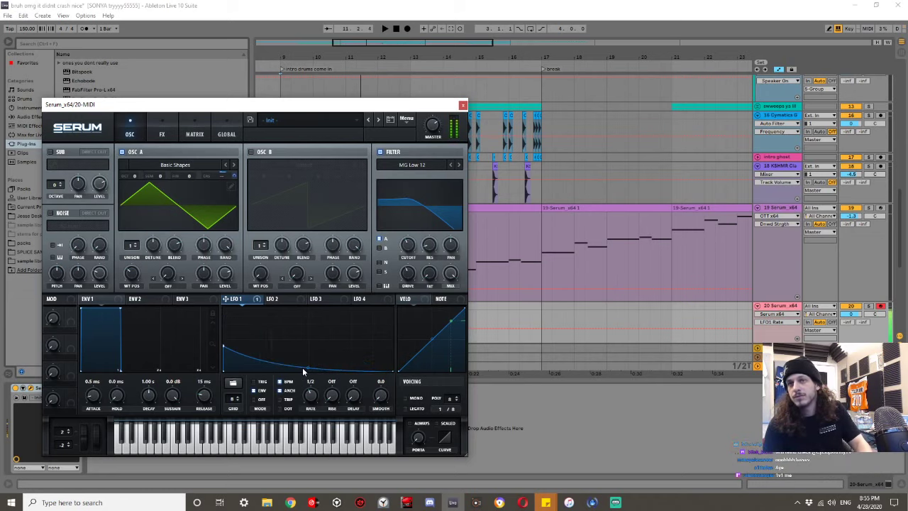
Enable Serum's Compressor effect in multiband mode and raise its gain to about 9.2 dB.
click(161, 130)
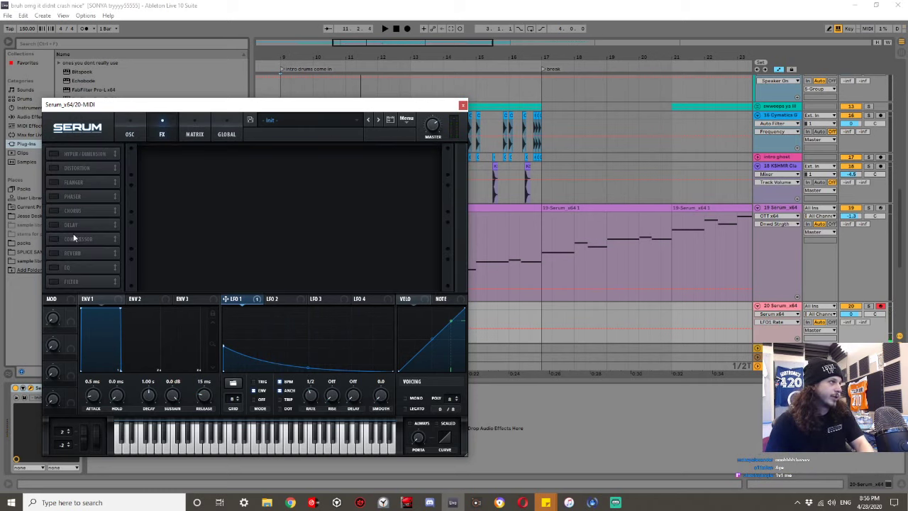
click(78, 238)
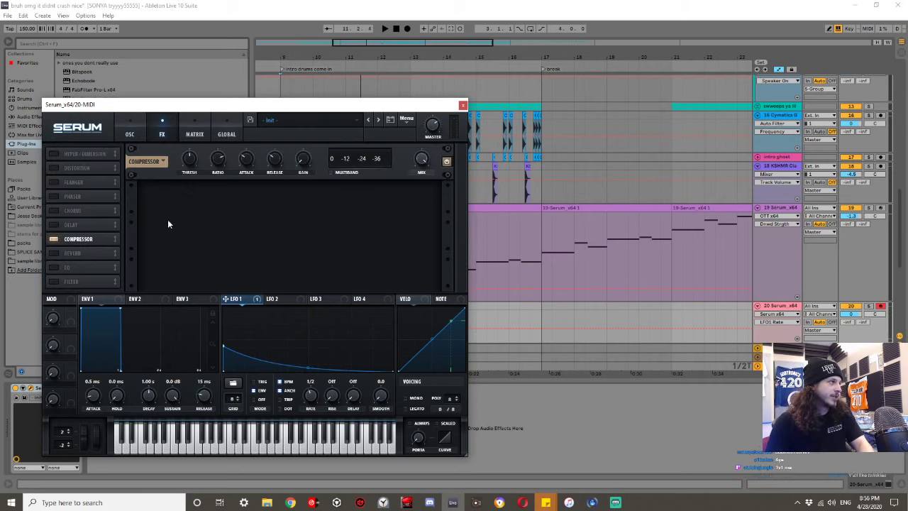
click(301, 161)
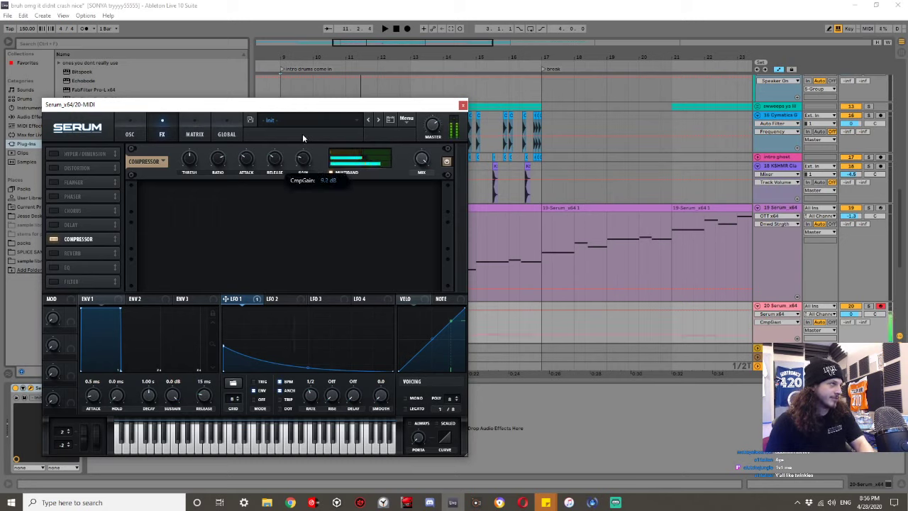
Shape LFO 2 into a short rise followed by a flat top, assign it to oscillator A's level, and set it to ENV mode.
click(132, 134)
click(293, 301)
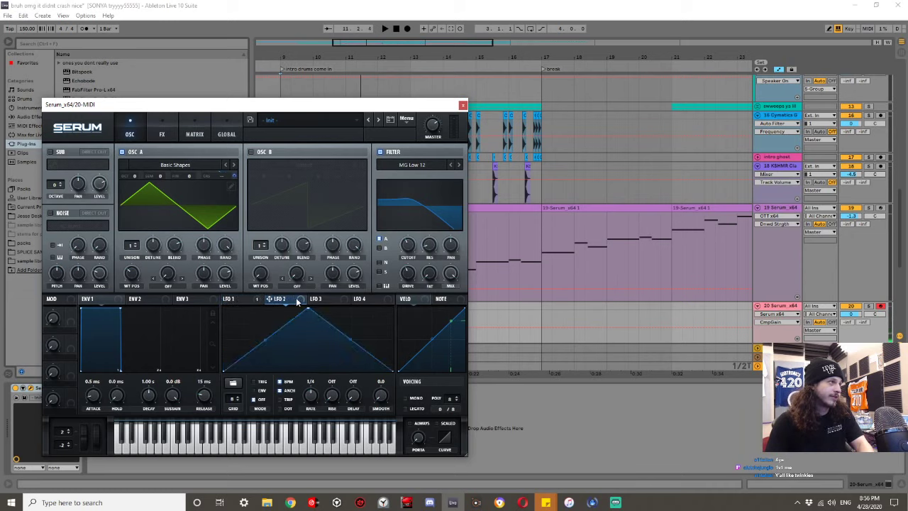
drag(308, 310, 223, 304)
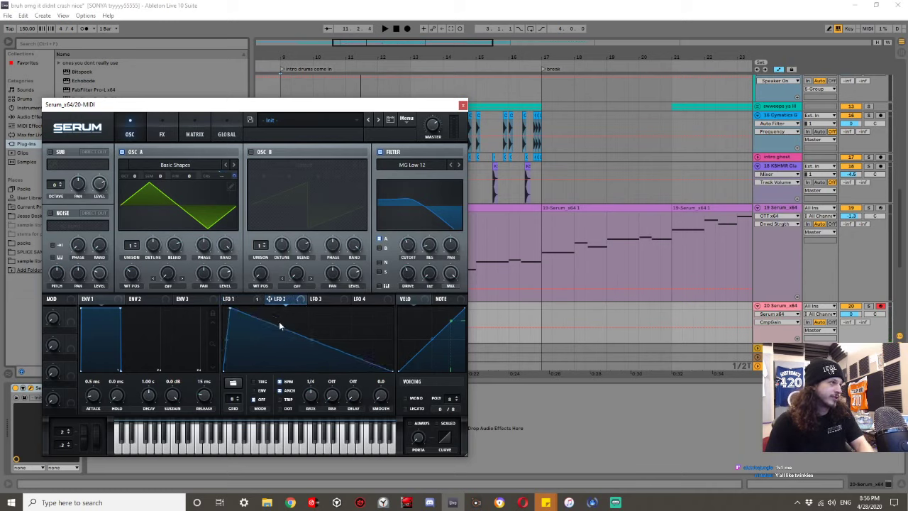
drag(296, 339, 433, 274)
drag(295, 300, 227, 332)
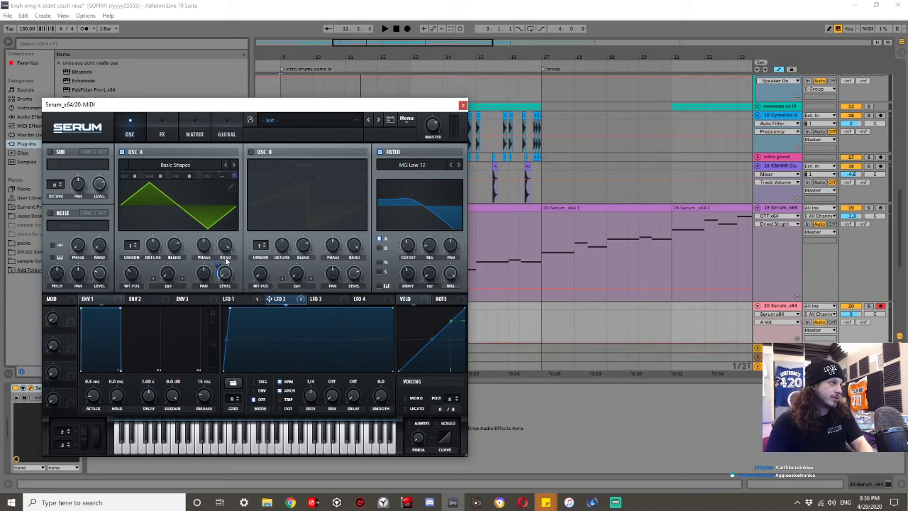
drag(226, 309, 256, 305)
click(254, 390)
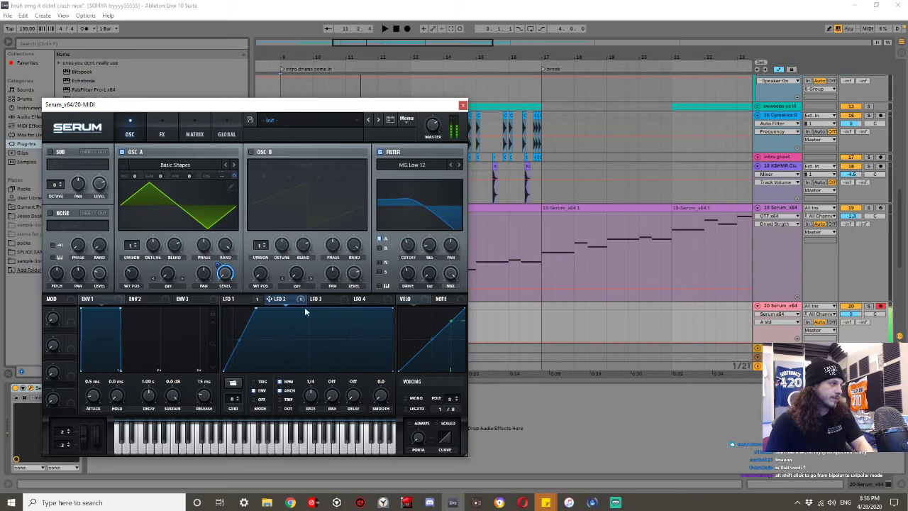
Set LFO 2's rate to one bar, shorten its rise, and curve its top down to a slightly lower end level.
drag(392, 307, 391, 319)
drag(310, 400, 311, 408)
drag(257, 308, 234, 307)
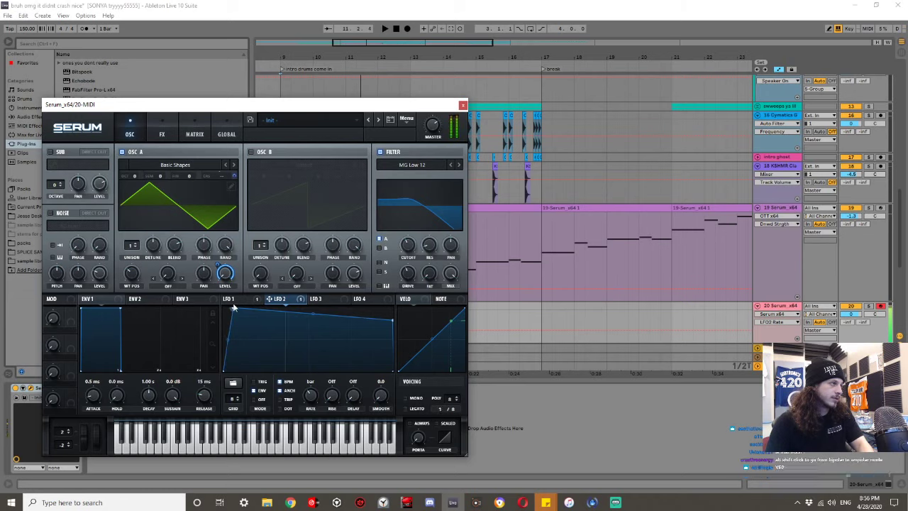
drag(312, 315, 309, 332)
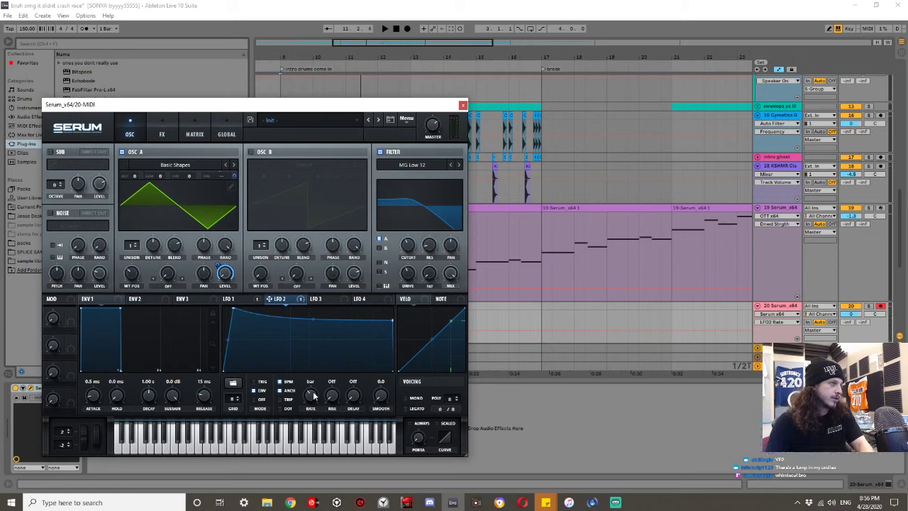
Lengthen envelope 1's release to 1.29 s and briefly play the new sound with the track.
click(240, 299)
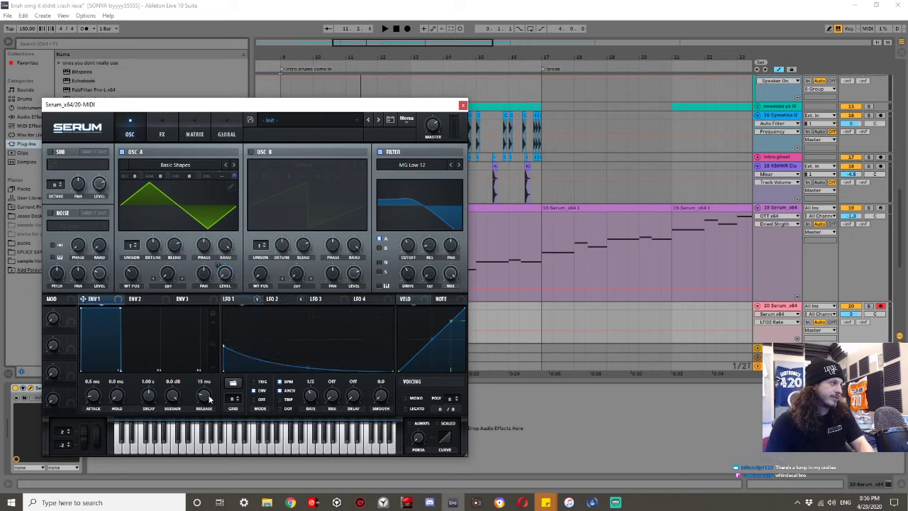
scroll(204, 396, up, 5)
scroll(204, 396, up, 3)
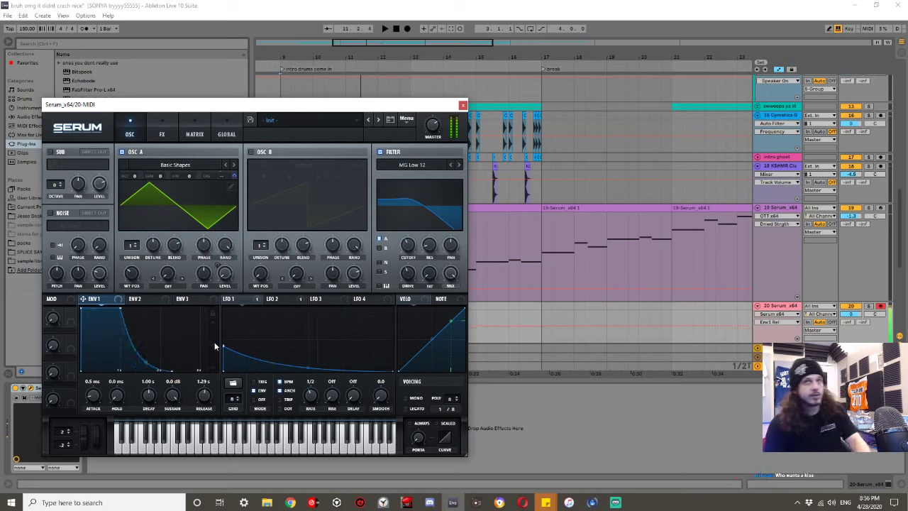
key(space)
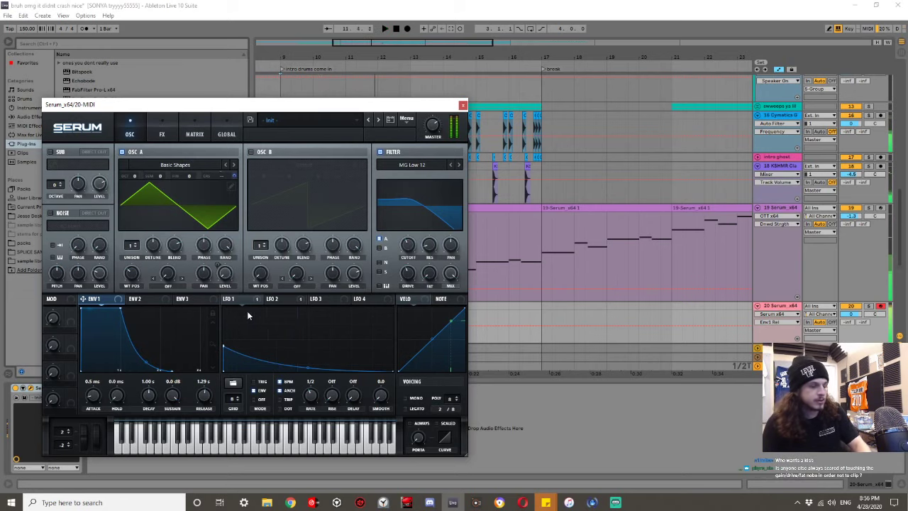
Turn on oscillator B and set oscillator A's warp mode to FM (from B), clearing the LFO 3 modulation tried on the warp amount.
click(251, 152)
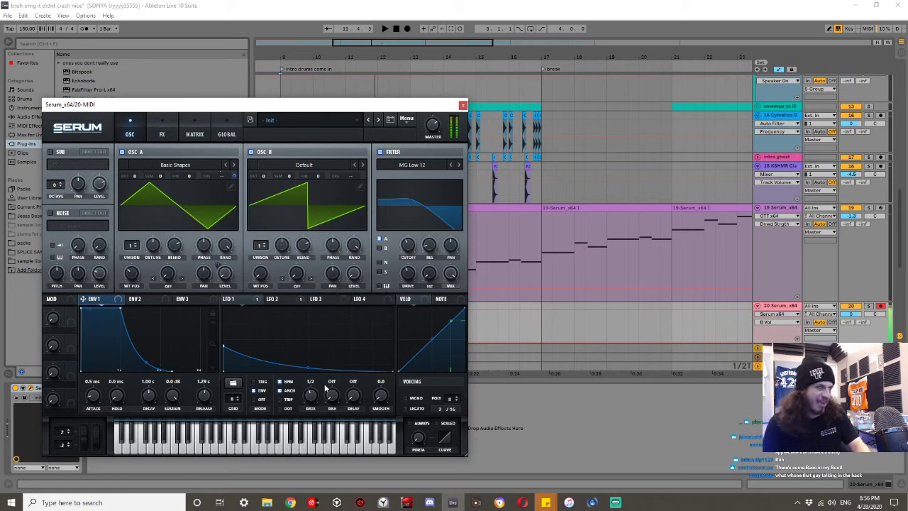
click(331, 300)
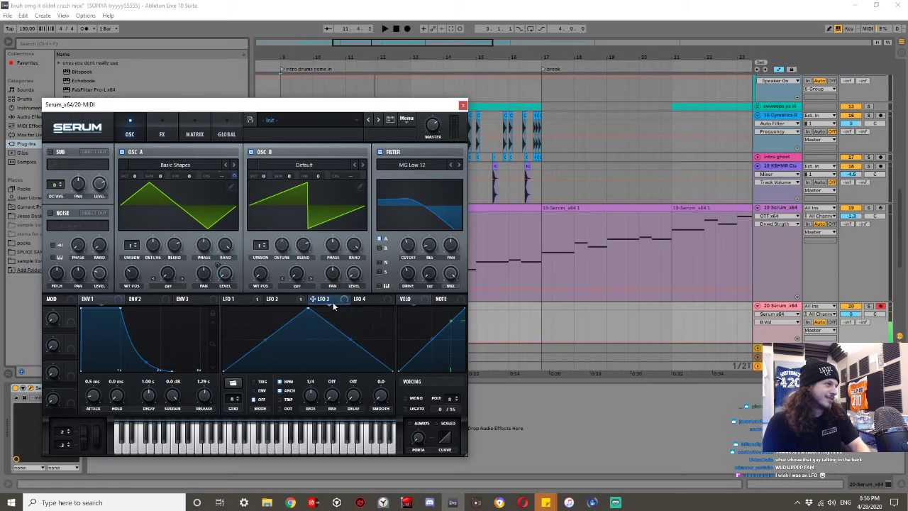
drag(204, 302, 167, 274)
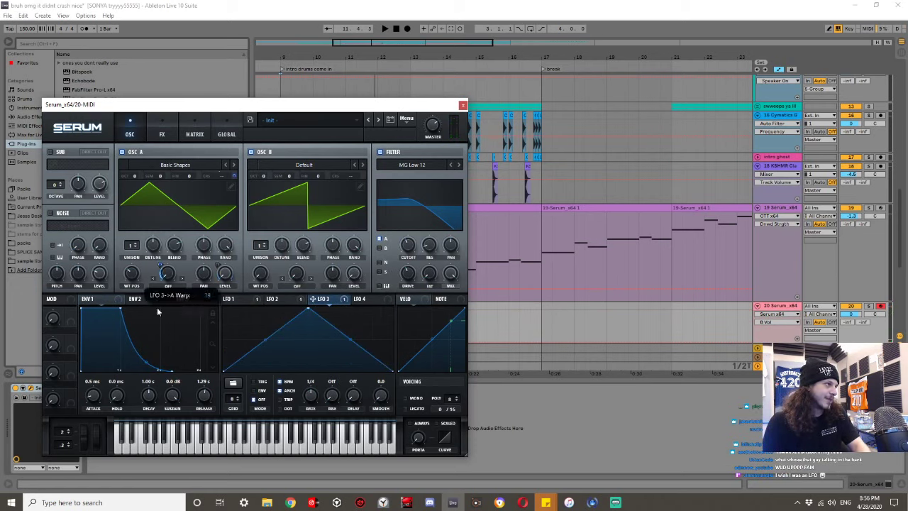
click(168, 286)
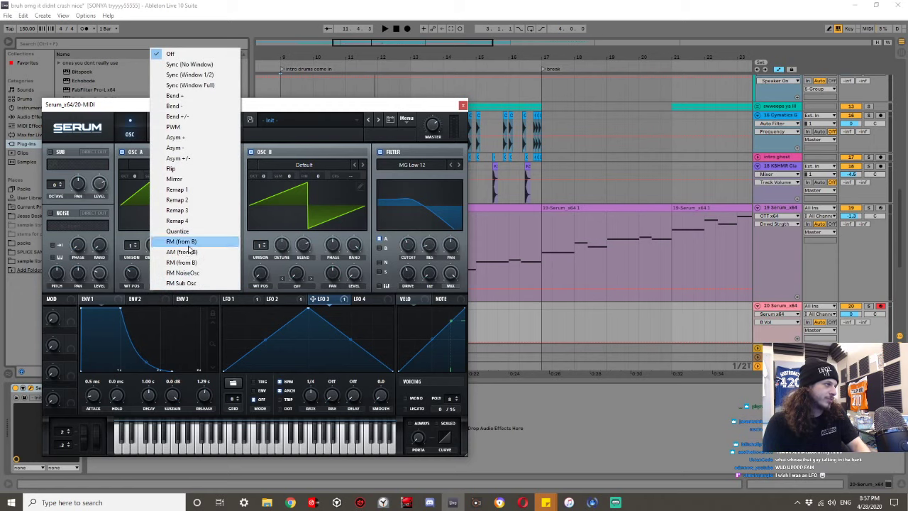
click(185, 243)
right_click(165, 277)
click(178, 310)
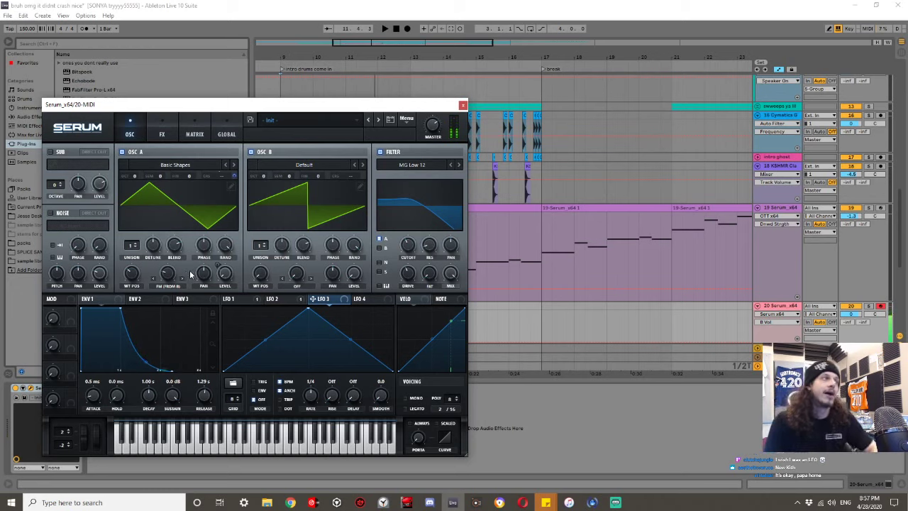
Modulate oscillator B's coarse pitch with LFO 1, as on oscillator A.
click(239, 298)
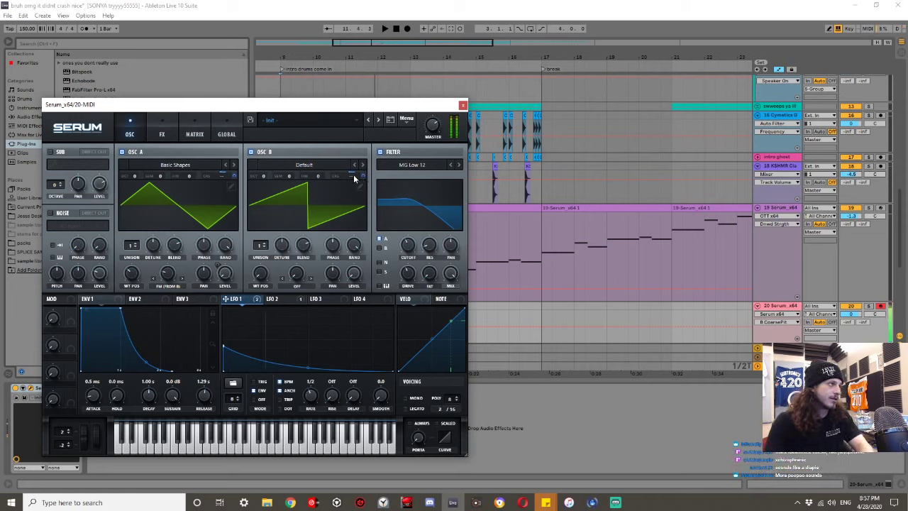
mouse_move(361, 177)
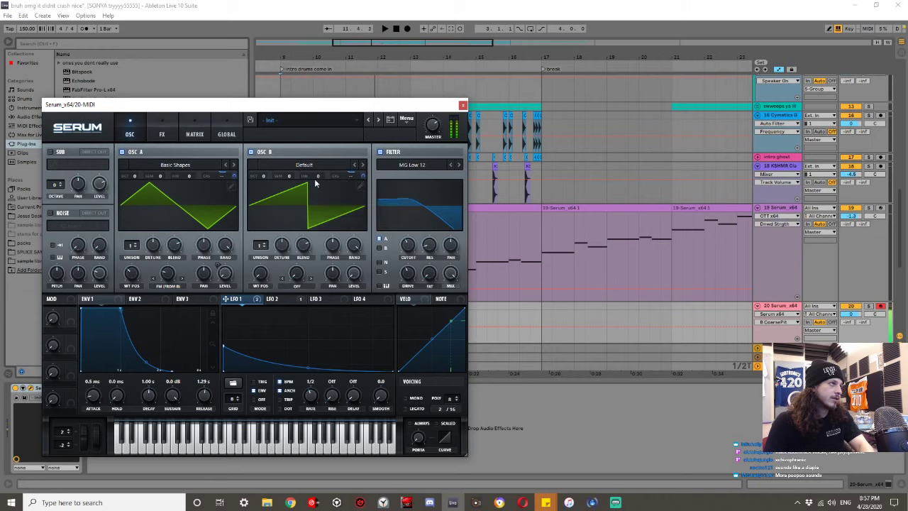
Adjust the depth of LFO 1's modulation on oscillator B's coarse pitch.
mouse_move(234, 177)
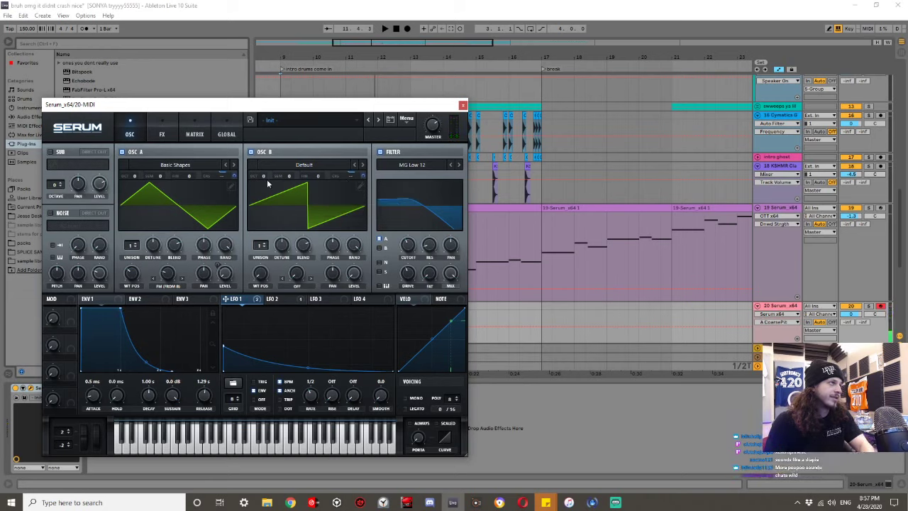
right_click(341, 177)
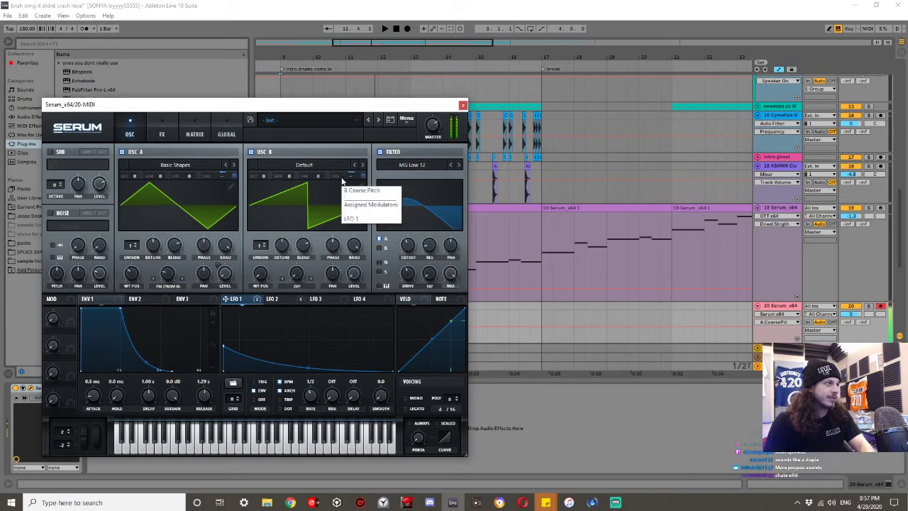
click(366, 179)
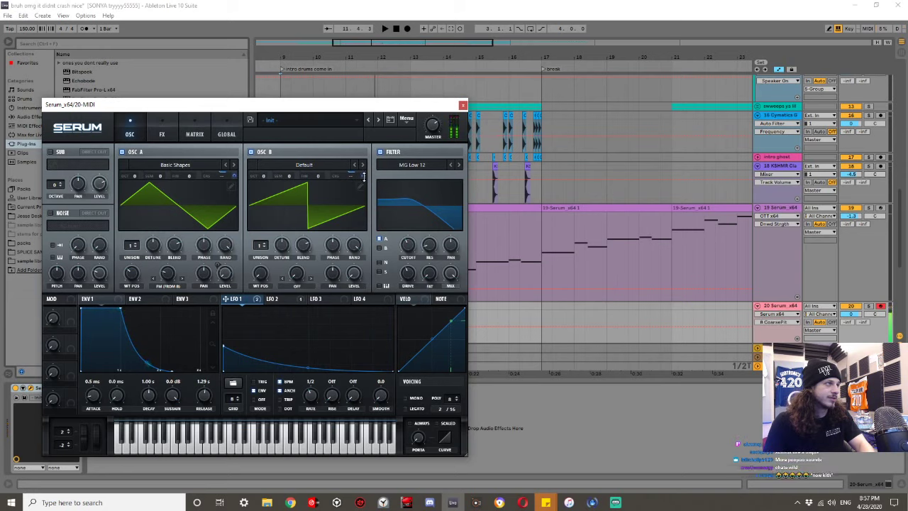
mouse_move(363, 176)
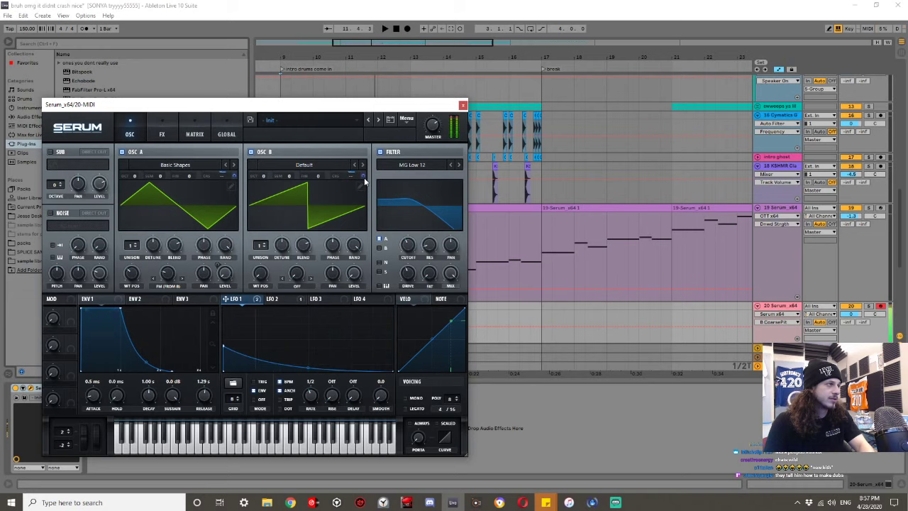
Switch the patch to mono with legato and turn down the random phase on both oscillators.
click(408, 398)
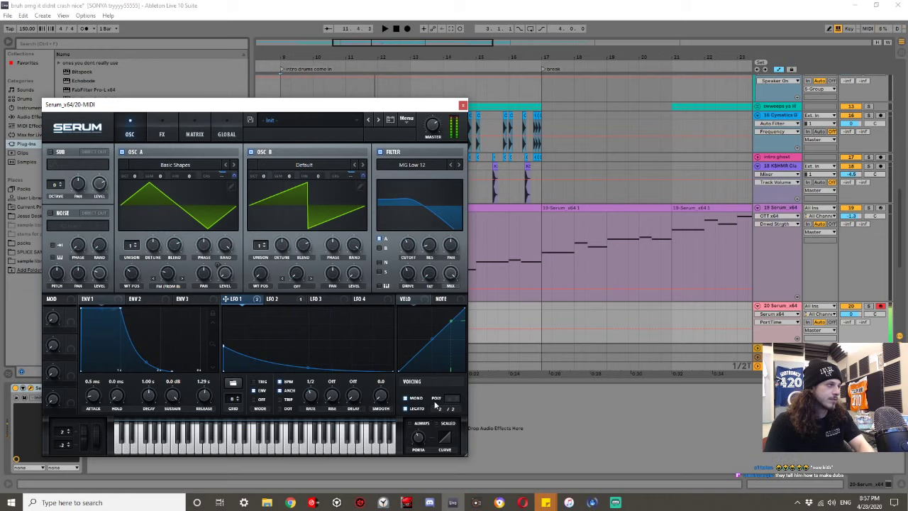
drag(224, 245, 304, 366)
click(354, 249)
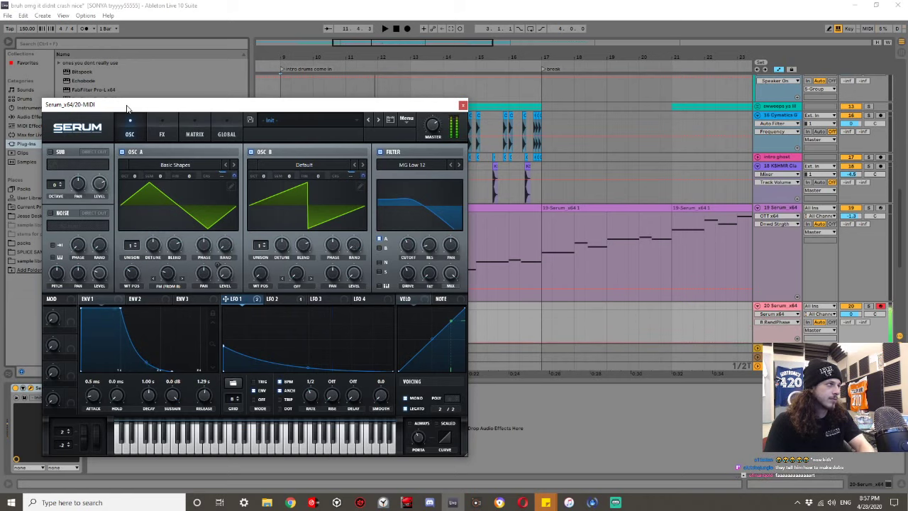
click(462, 105)
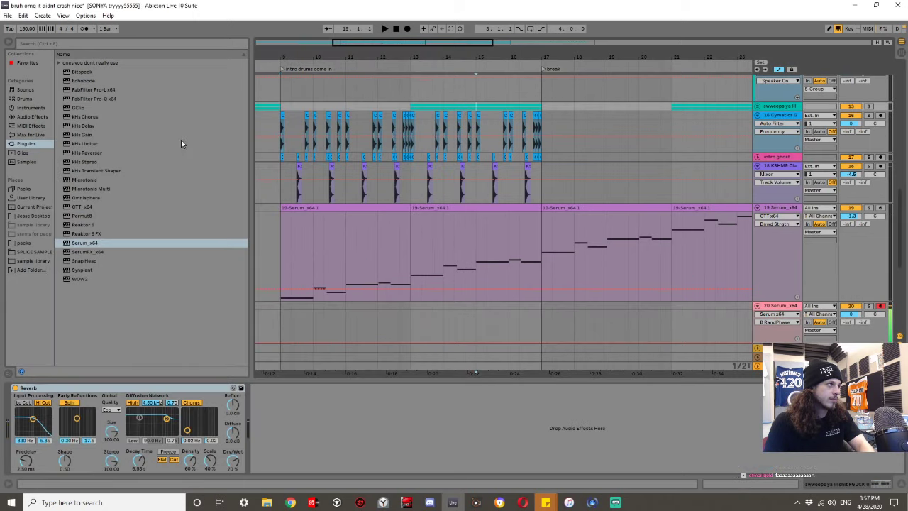
Place a Utility device after Serum on track 20 and set its width to 0%.
click(32, 117)
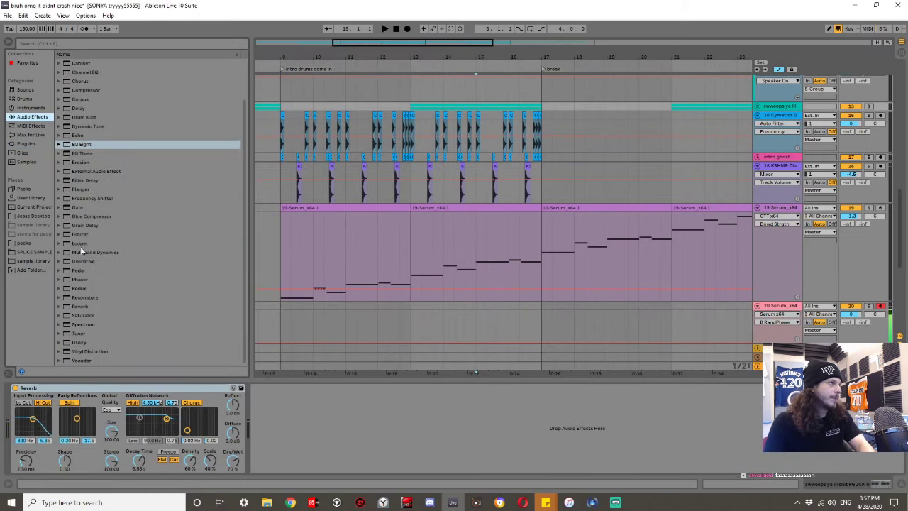
double_click(78, 342)
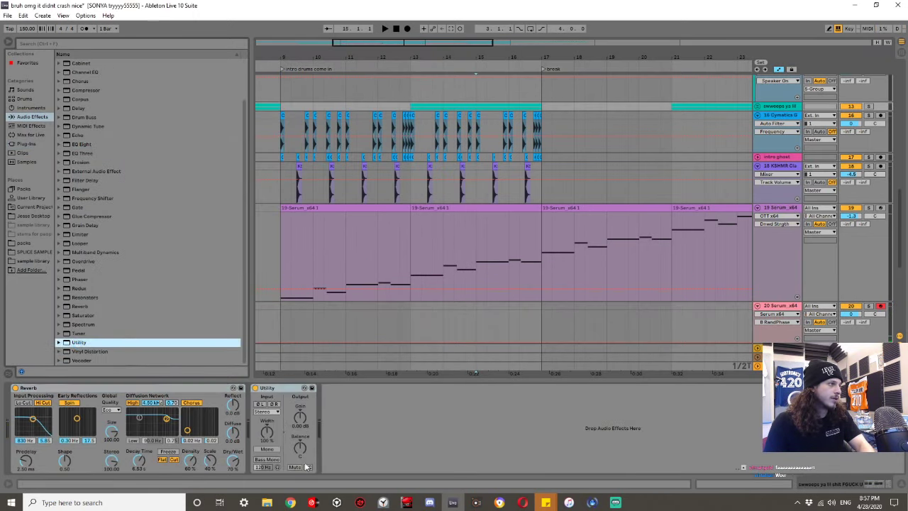
click(273, 388)
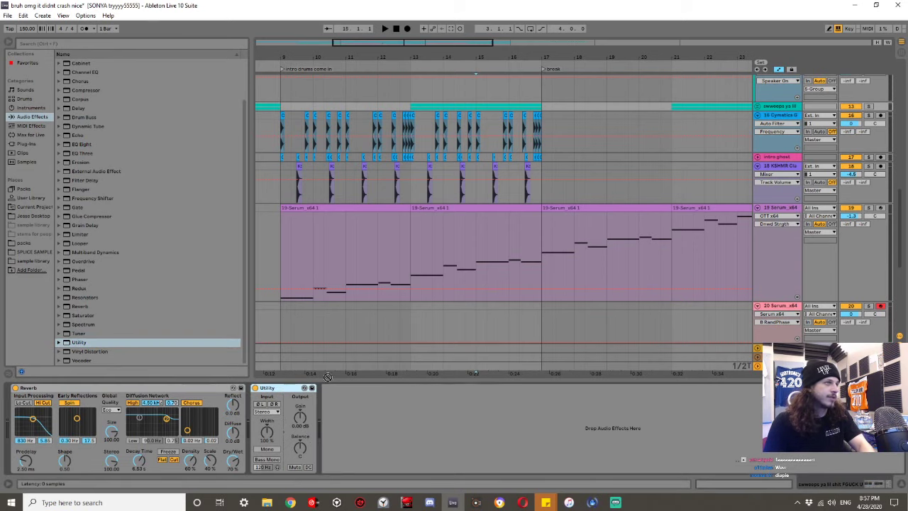
click(462, 323)
click(531, 320)
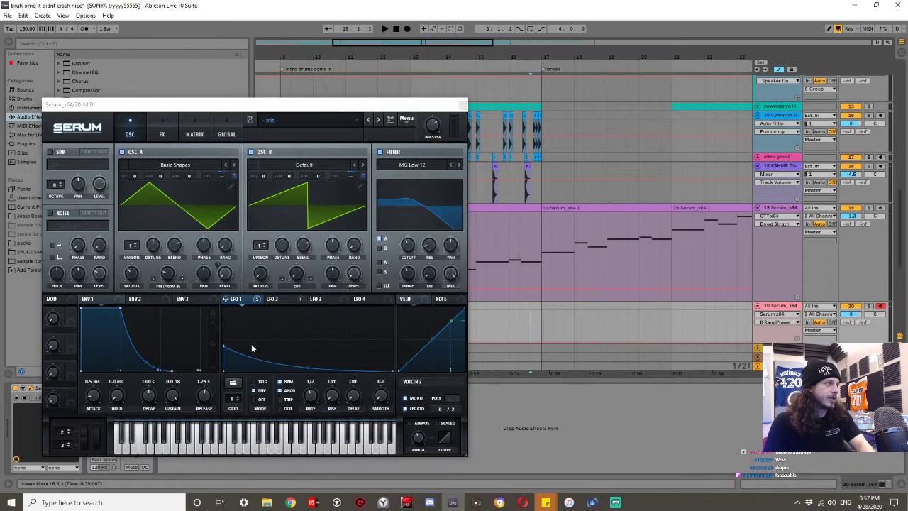
click(463, 105)
drag(108, 441, 118, 460)
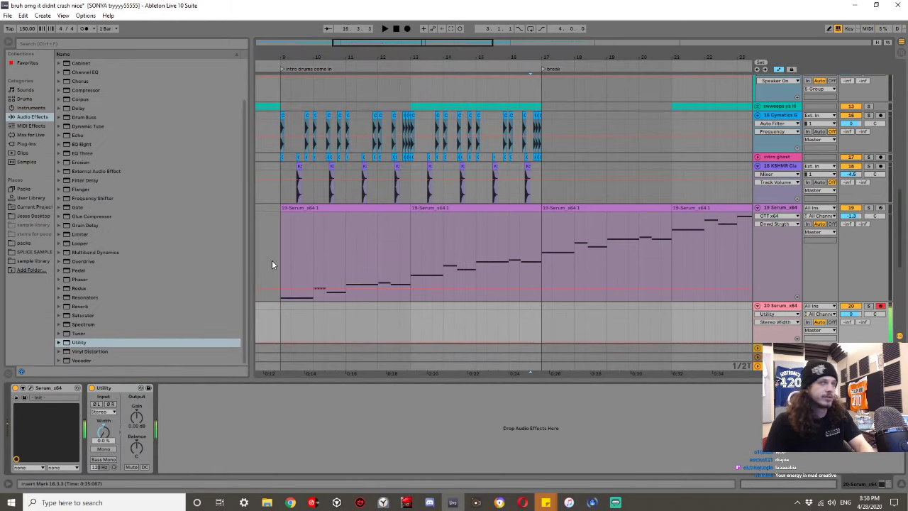
Review the patch's effects and LFO 2 shape, and play the track from just before bar 9.
click(29, 389)
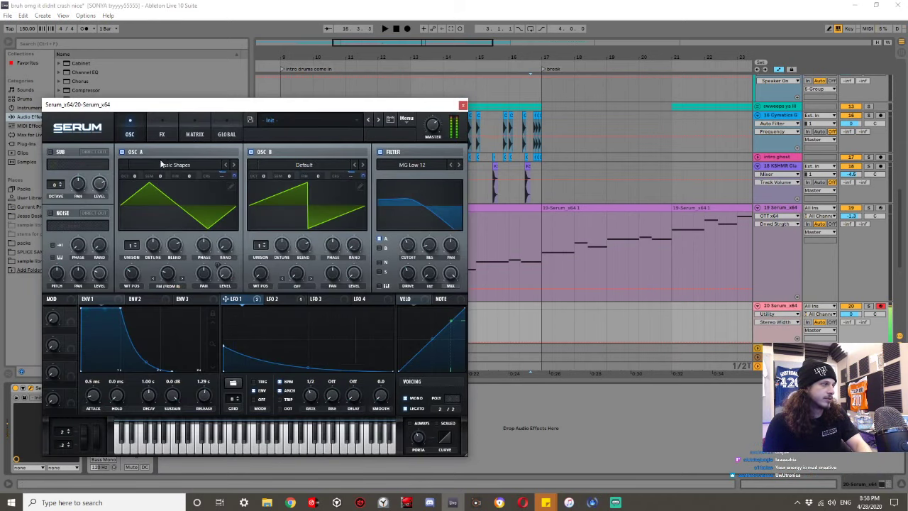
click(159, 134)
click(129, 134)
click(276, 299)
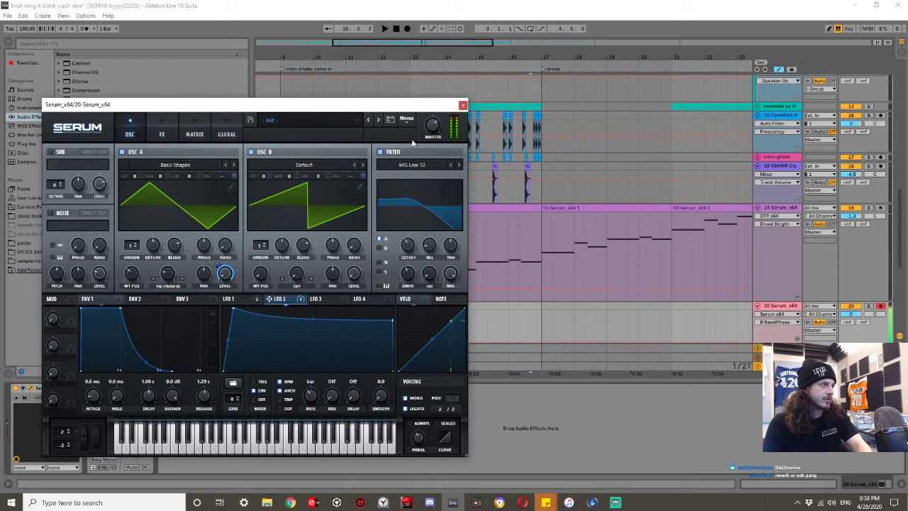
click(462, 104)
key(space)
drag(282, 317, 271, 317)
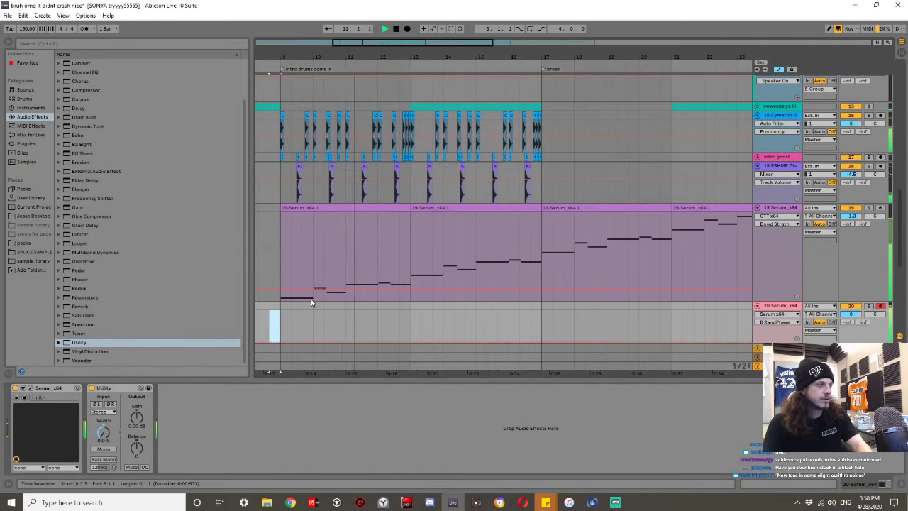
Set oscillator A's warp mode to Off in the track 20 Serum patch.
click(31, 388)
click(32, 389)
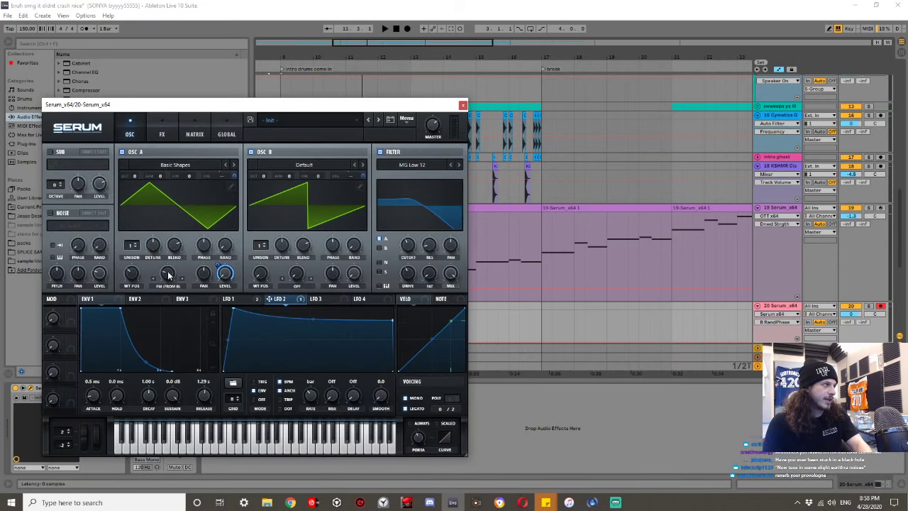
click(162, 287)
click(170, 54)
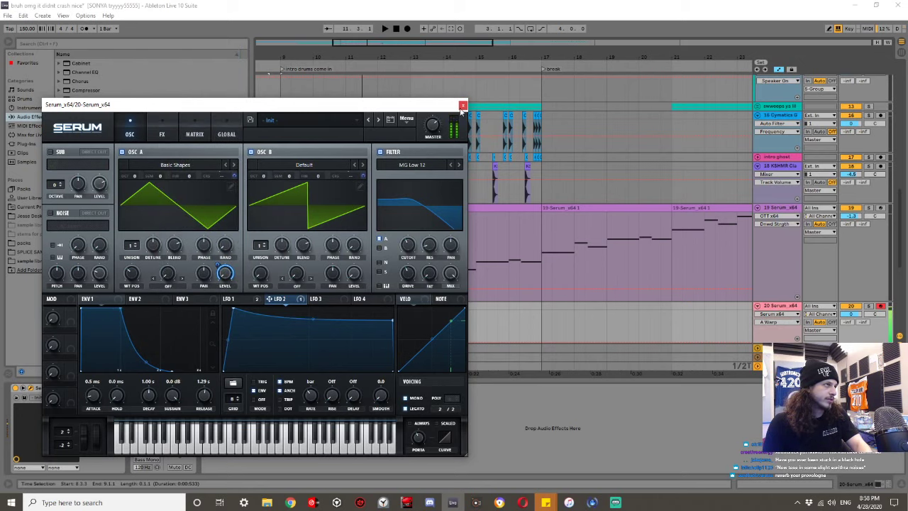
click(463, 104)
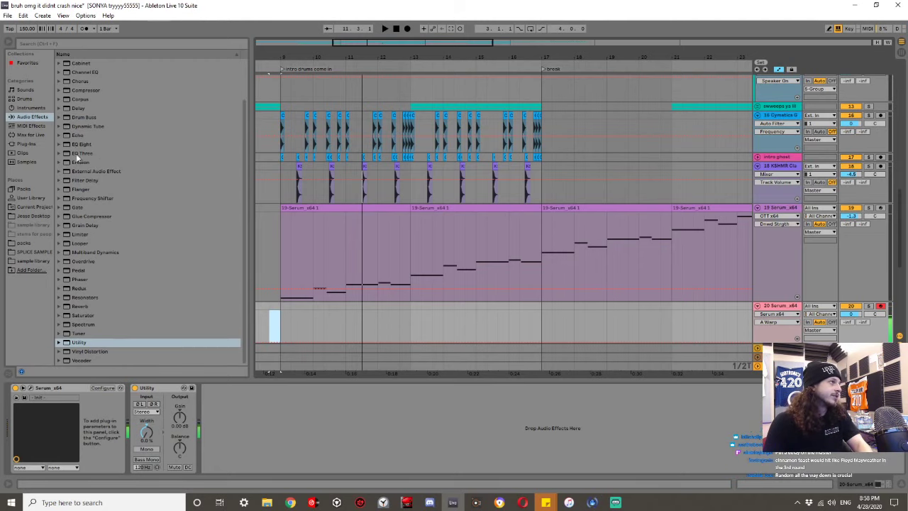
Add Erosion after the Utility, using Wide Noise at 1.69 kHz with an amount of 138.
double_click(84, 163)
drag(251, 435, 240, 404)
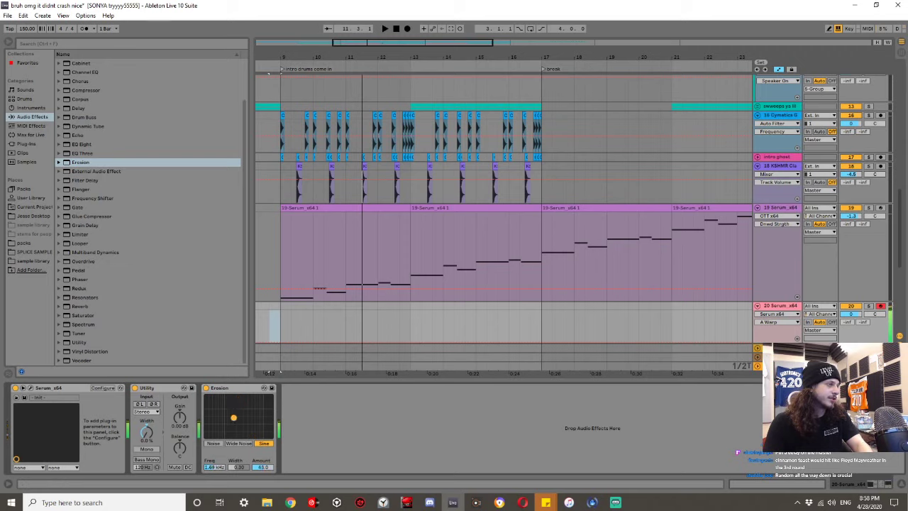
drag(229, 422, 232, 404)
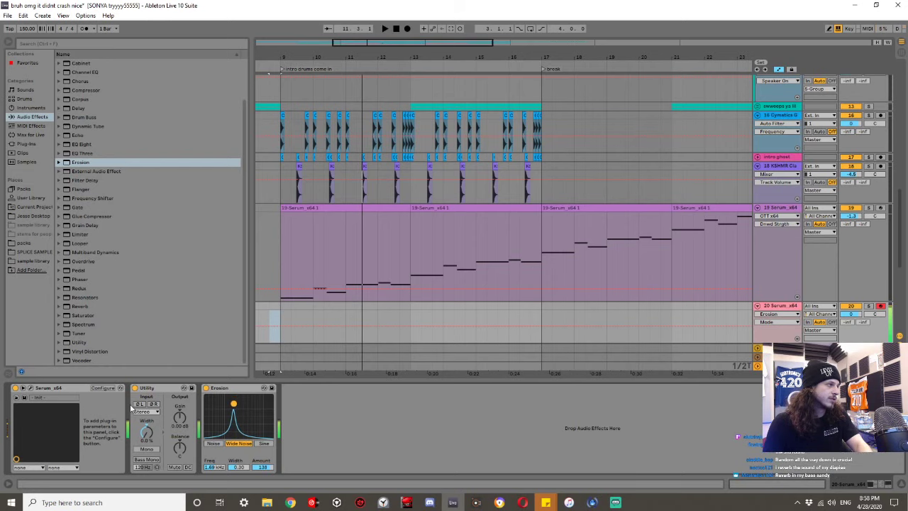
Lower the filter cutoff and adjust the filter drive in the track 20 Serum patch.
click(30, 388)
mouse_move(414, 246)
mouse_down()
mouse_move(403, 262)
mouse_move(411, 267)
mouse_move(418, 253)
mouse_up()
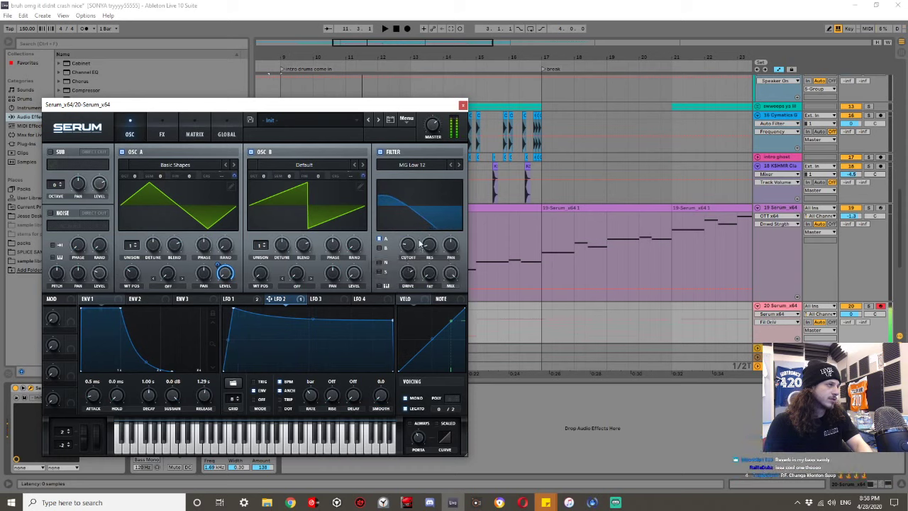
click(163, 134)
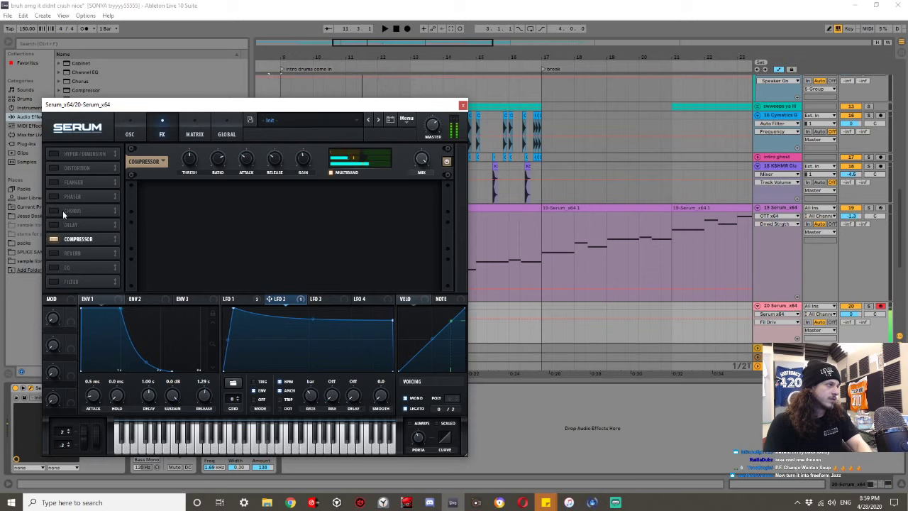
click(463, 104)
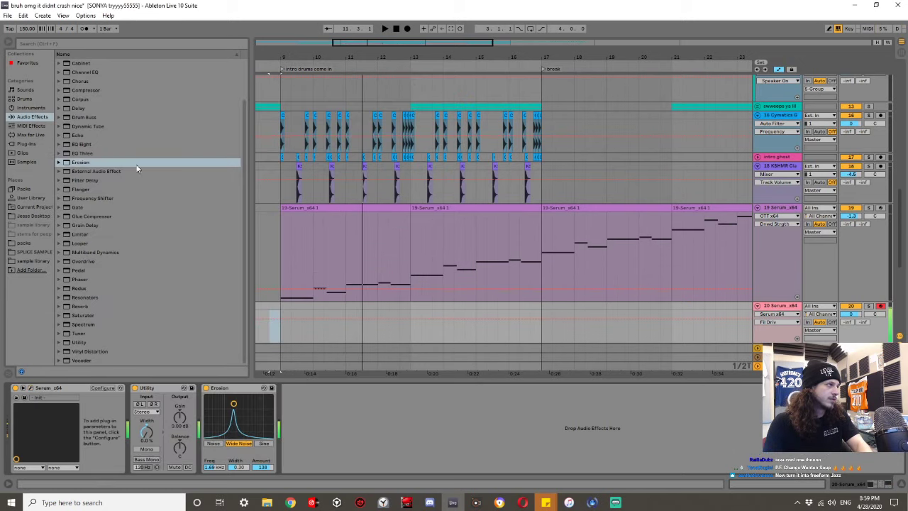
Add an EQ Eight after Erosion and make band 4 a low-pass filter at 1.98 kHz.
double_click(83, 145)
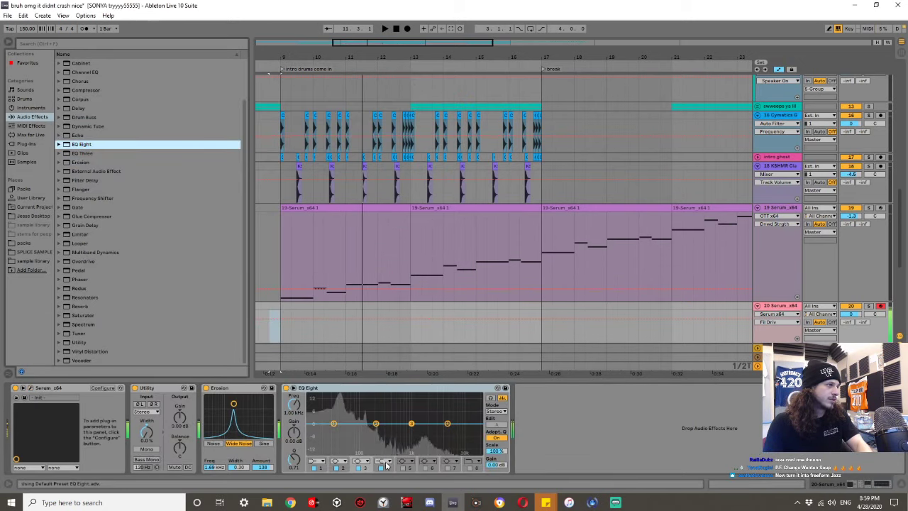
click(383, 460)
click(385, 447)
drag(448, 429, 426, 431)
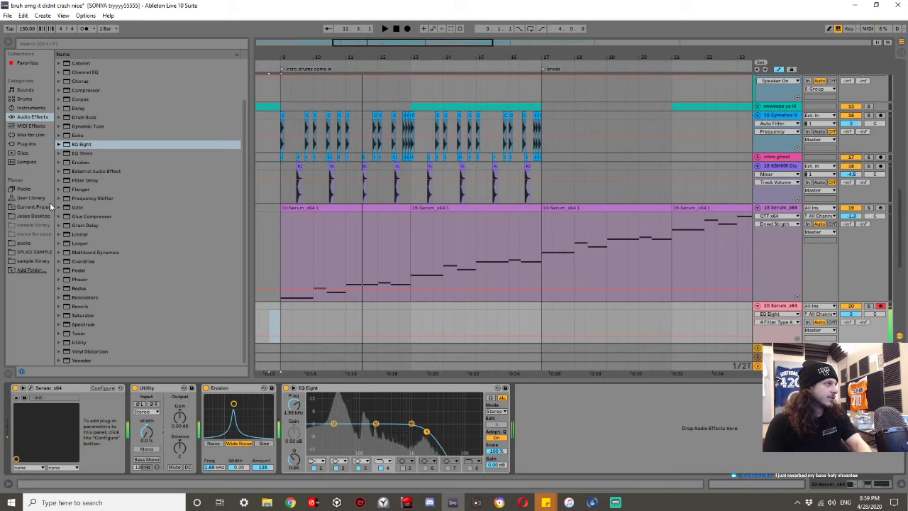
Add an Amp between Utility and Erosion, set its dry/wet to about 57%, and play the track.
scroll(124, 186, up, 2)
drag(76, 63, 567, 437)
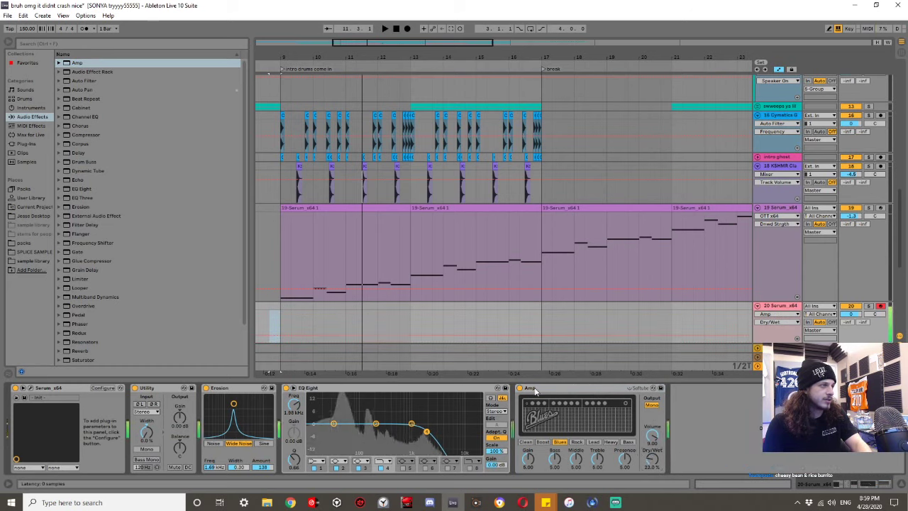
drag(539, 388, 241, 405)
drag(338, 458, 339, 435)
key(space)
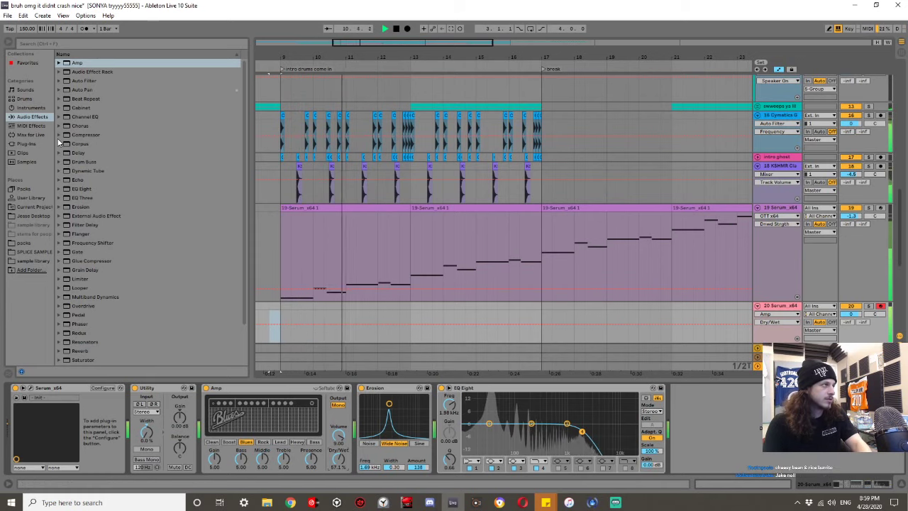
Add a Compressor after the EQ Eight, sidechain it to the intro ghost track, and play the result.
double_click(88, 133)
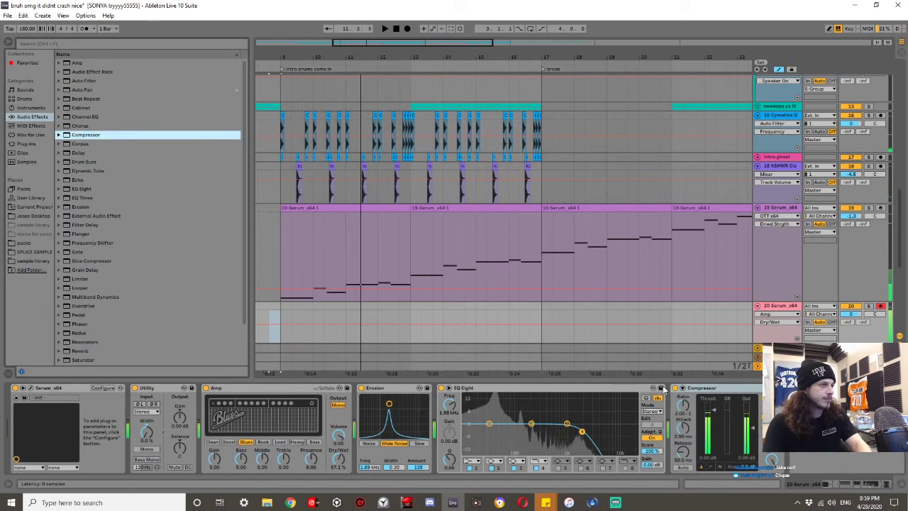
click(691, 411)
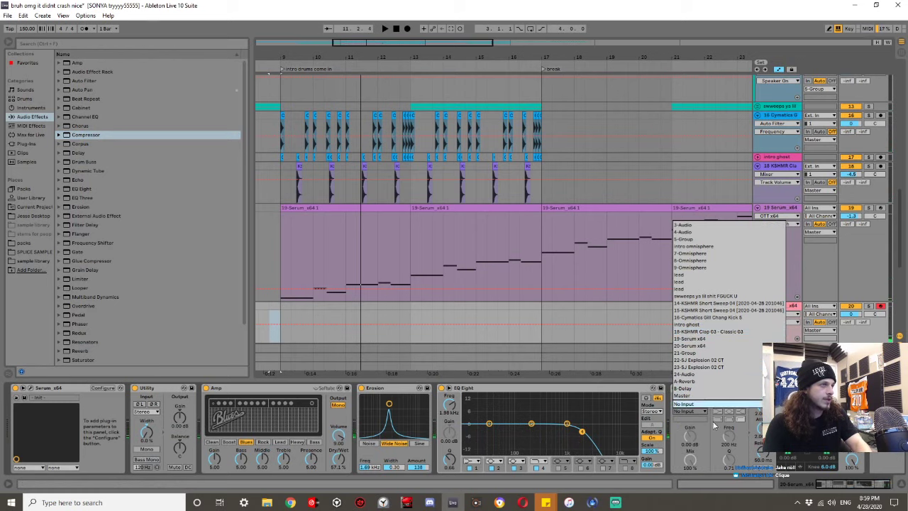
click(684, 404)
click(684, 411)
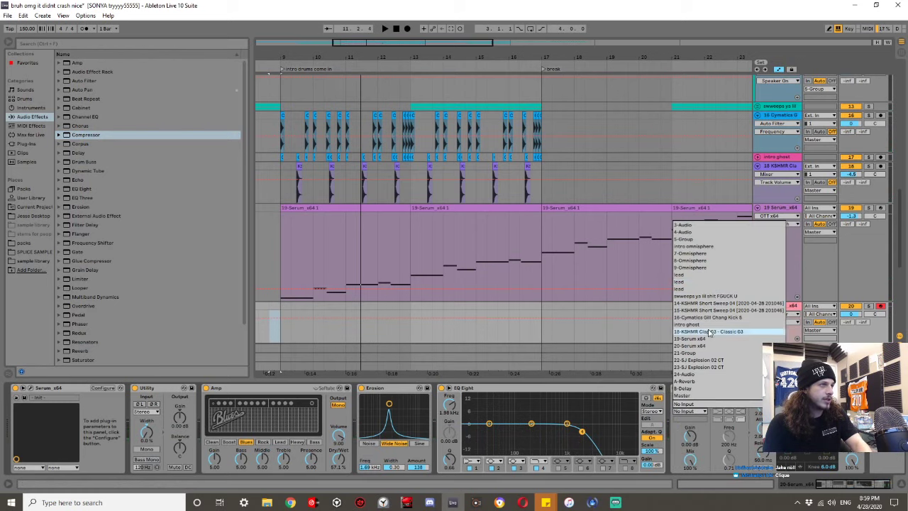
click(707, 333)
click(695, 412)
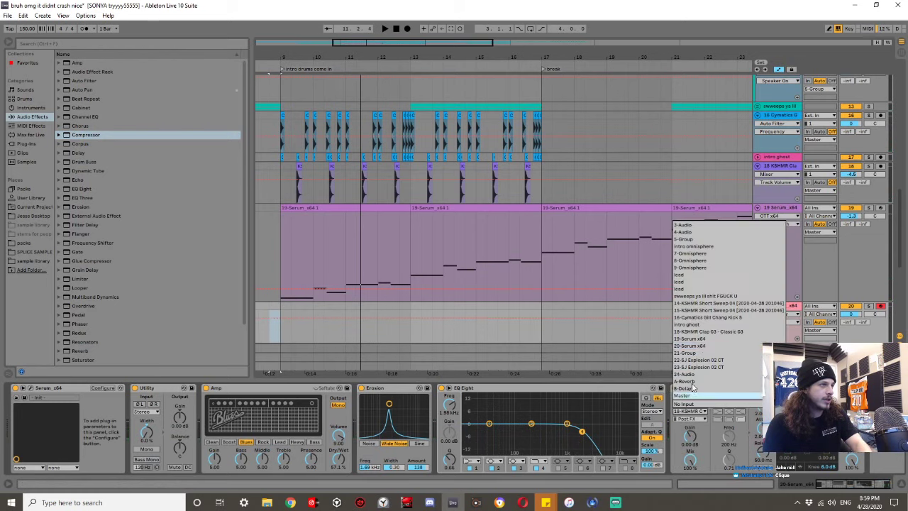
click(702, 327)
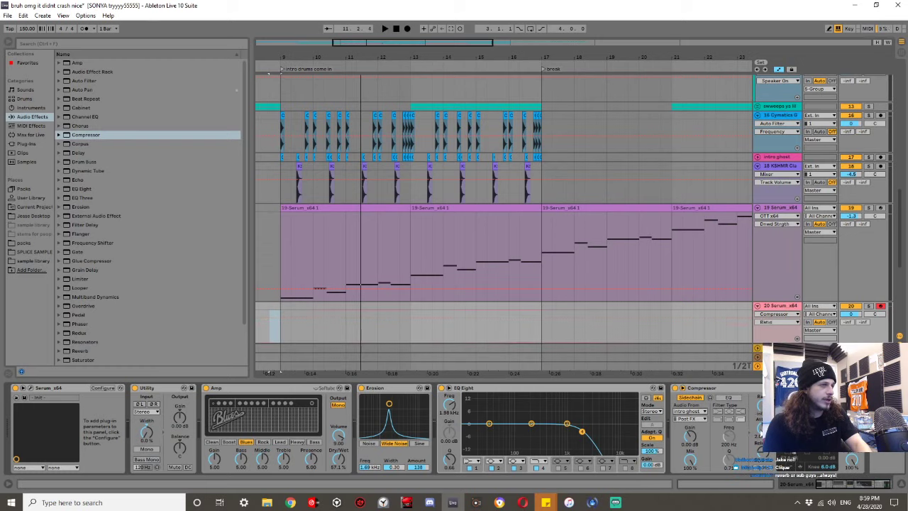
key(space)
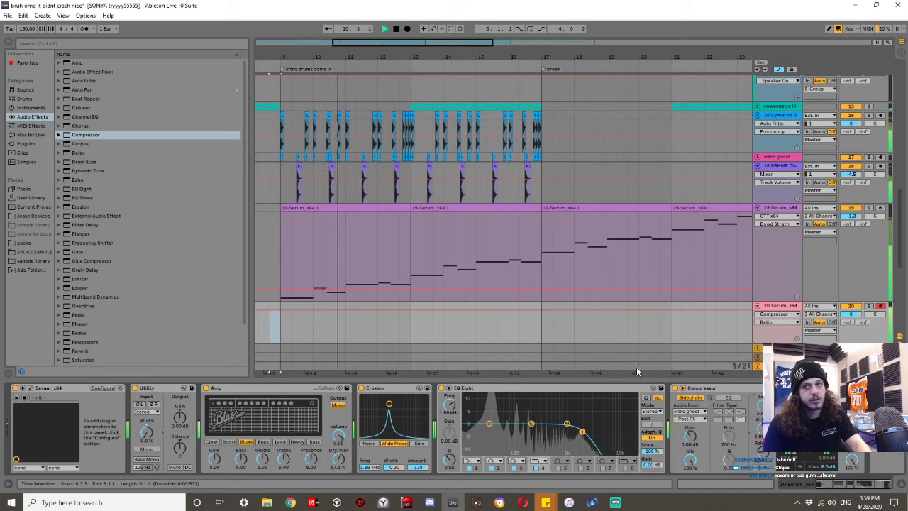
key(space)
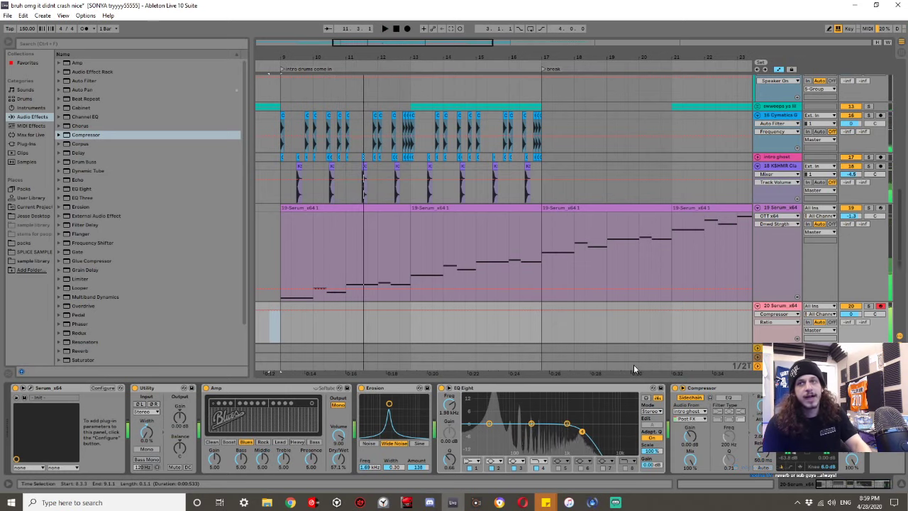
In track 20's Serum, set Env 1's release to 13 ms and reshape LFO 2 into a curve decaying to zero.
click(24, 389)
drag(205, 396, 219, 500)
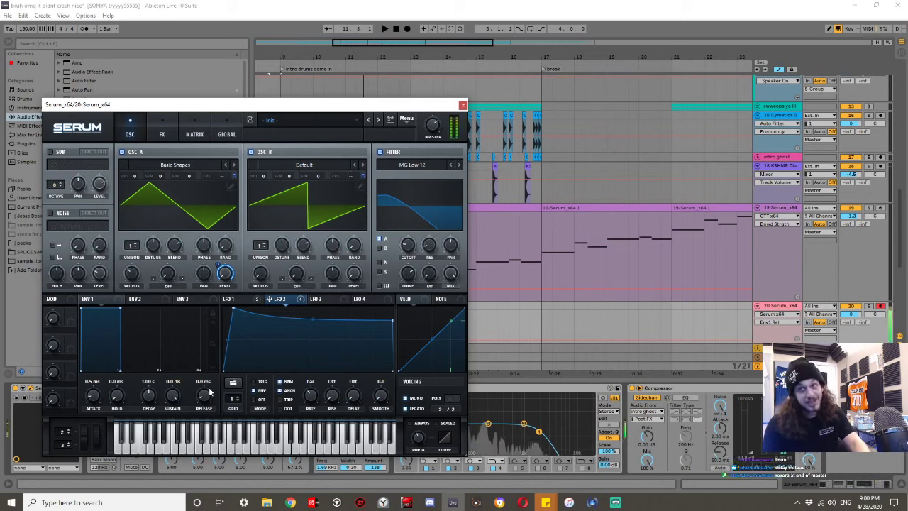
drag(209, 392, 290, 347)
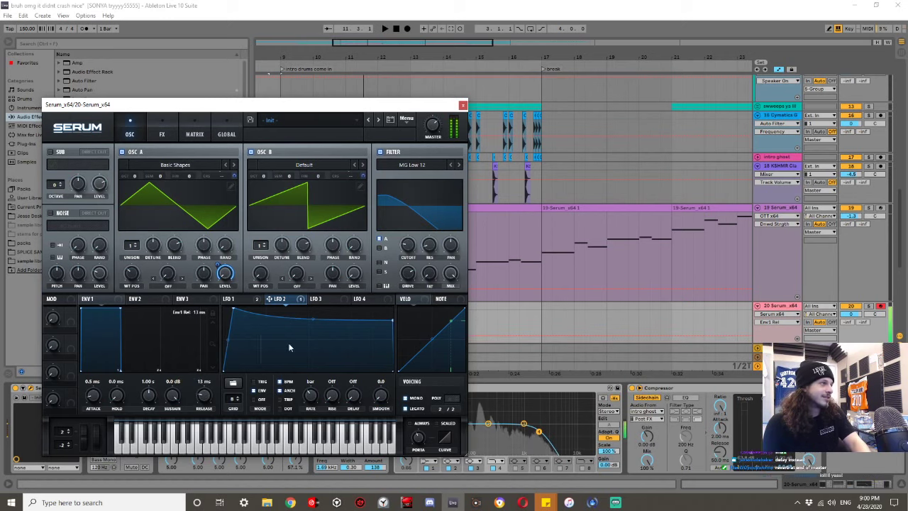
drag(390, 320, 387, 399)
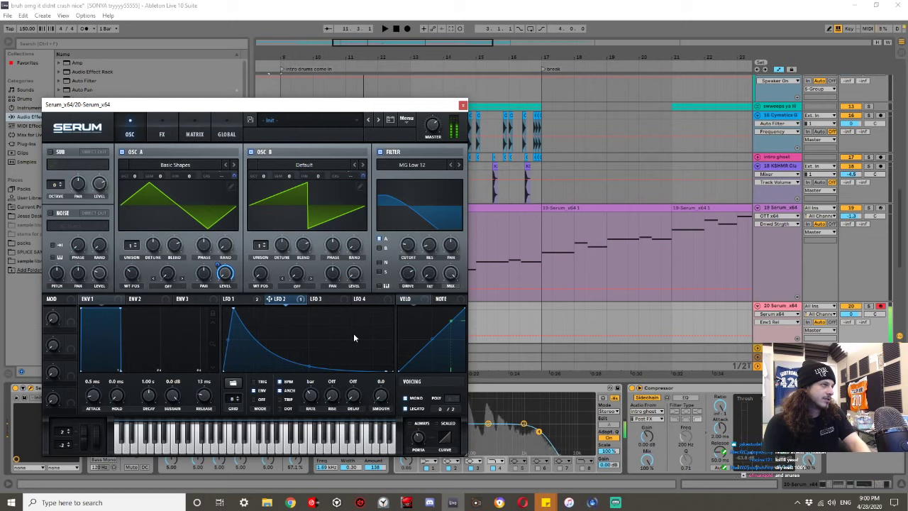
click(461, 105)
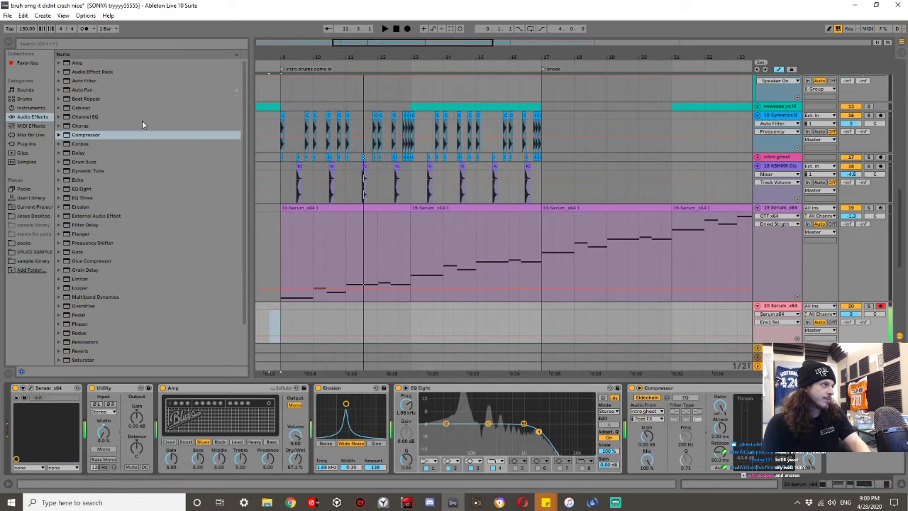
Add Redux to the end of track 20's effect chain and set its soft Downsample to 7.18.
scroll(88, 237, down, 3)
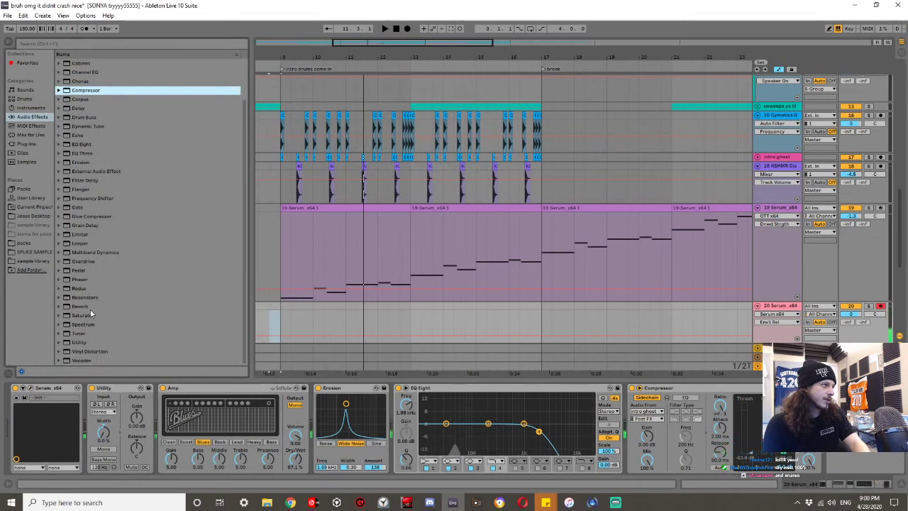
click(84, 289)
click(855, 458)
drag(835, 456, 834, 436)
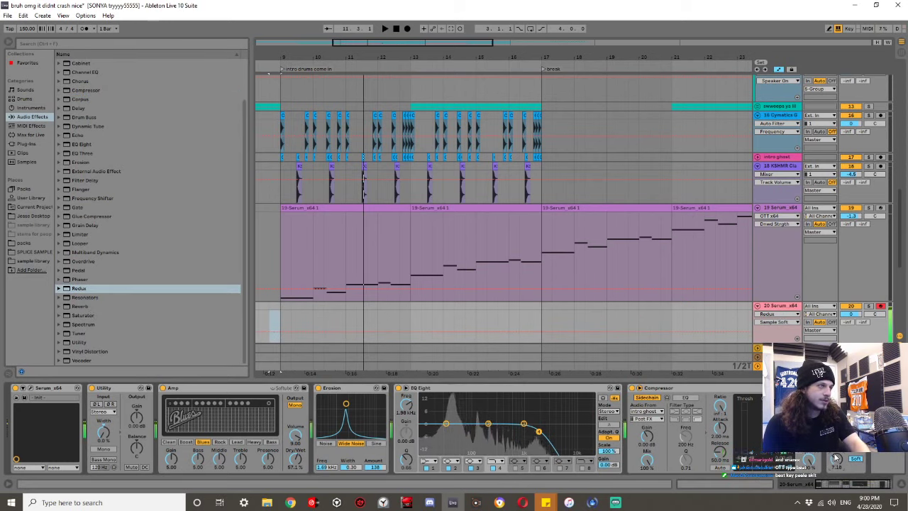
Play the intro drums section twice to audition track 20's bass with Redux.
key(space)
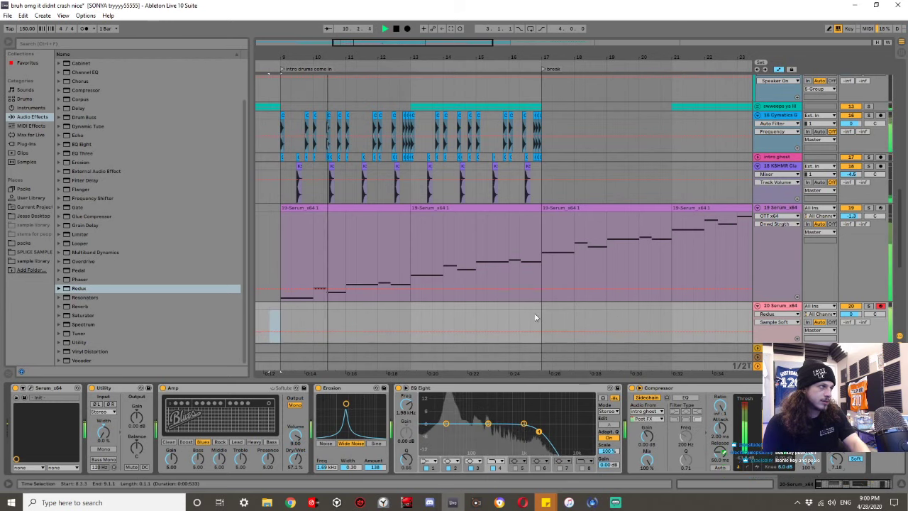
key(space)
key(space)
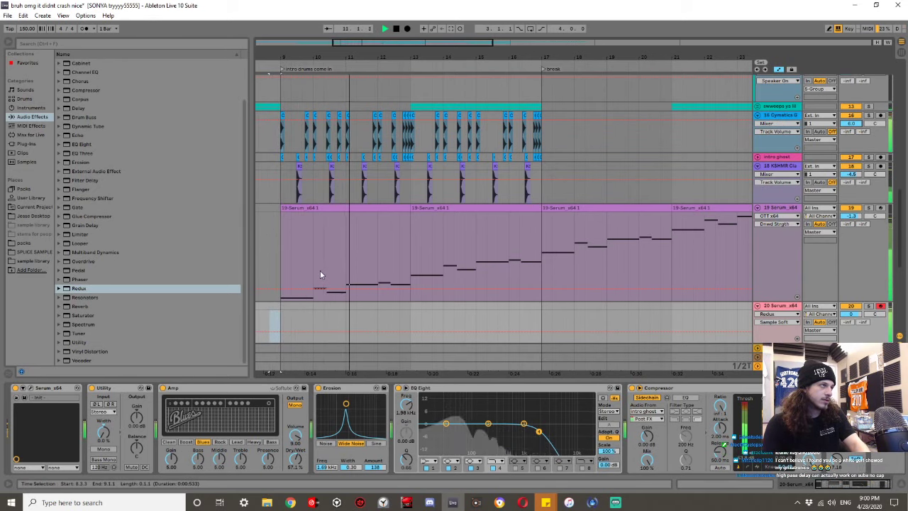
Reshape Serum's LFO 2 to hold at full level after its attack, and set Redux's Downsample to 3.26.
click(30, 388)
drag(307, 361, 400, 281)
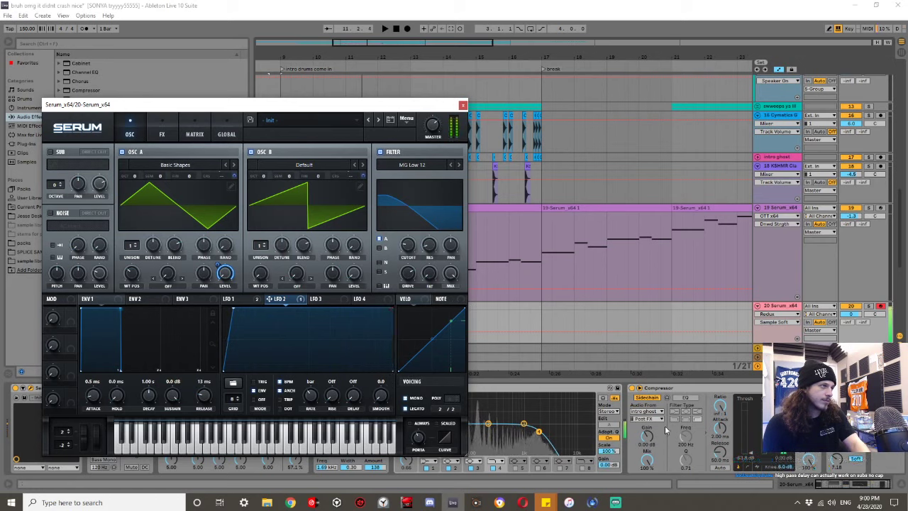
click(851, 460)
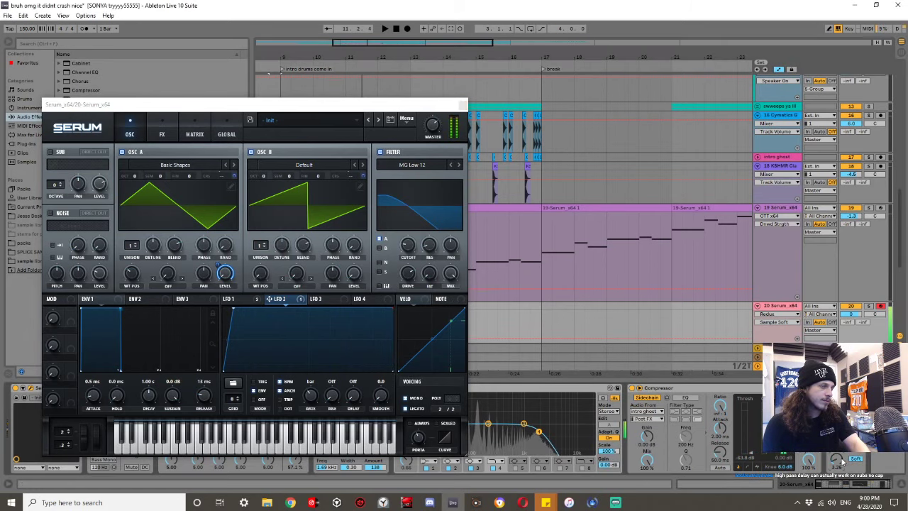
click(594, 255)
click(464, 105)
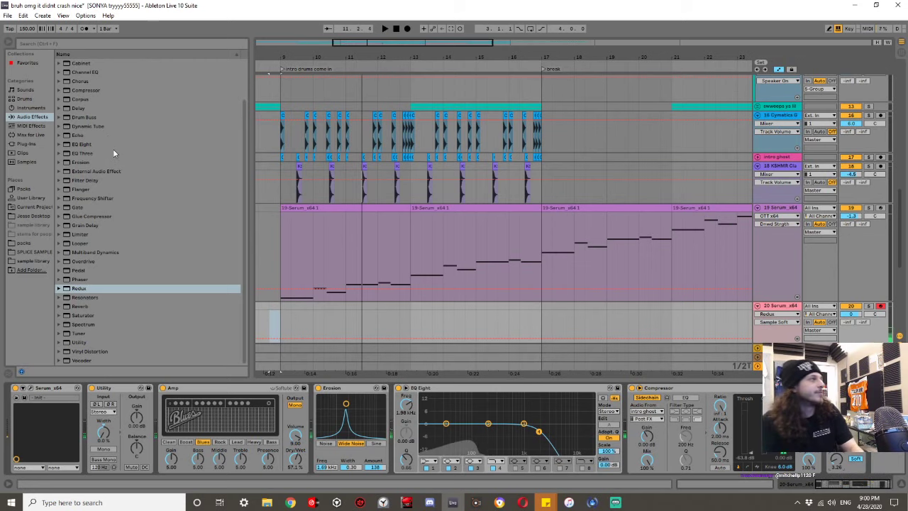
Add a Drum Buss after Redux in track 20's effect chain.
click(92, 117)
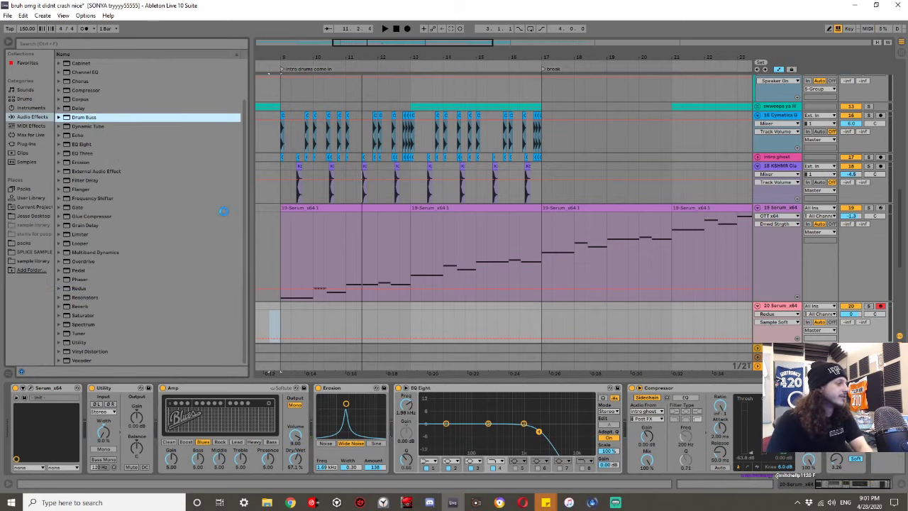
scroll(528, 419, right, 2)
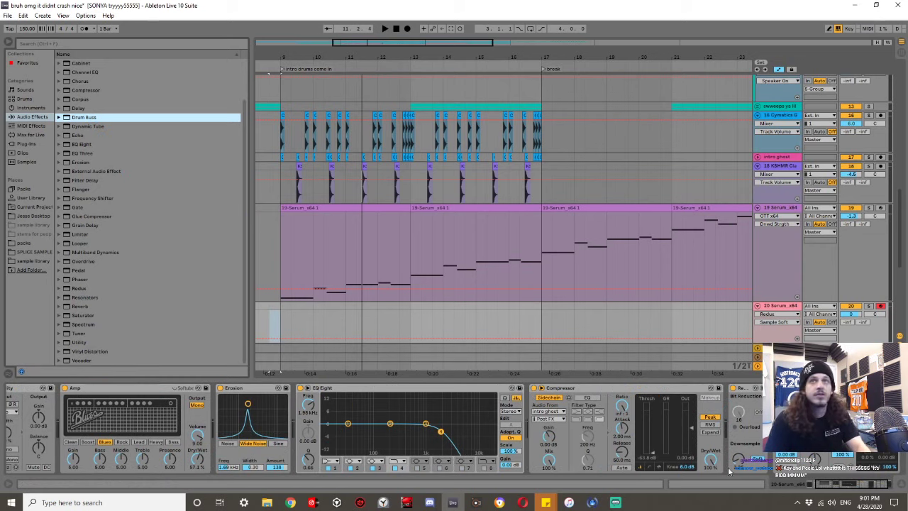
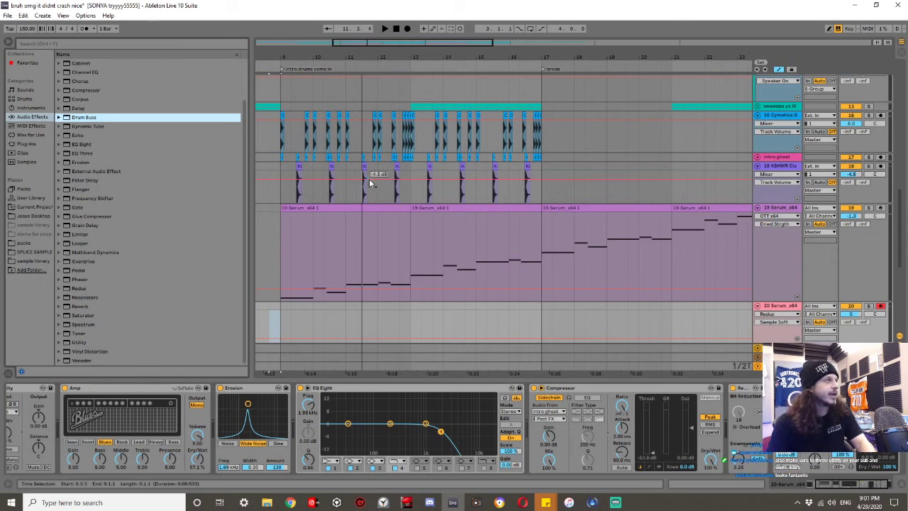
Set the insert marker at bar 9 on the track 16 kick and play the intro drums section.
scroll(281, 134, up, 8)
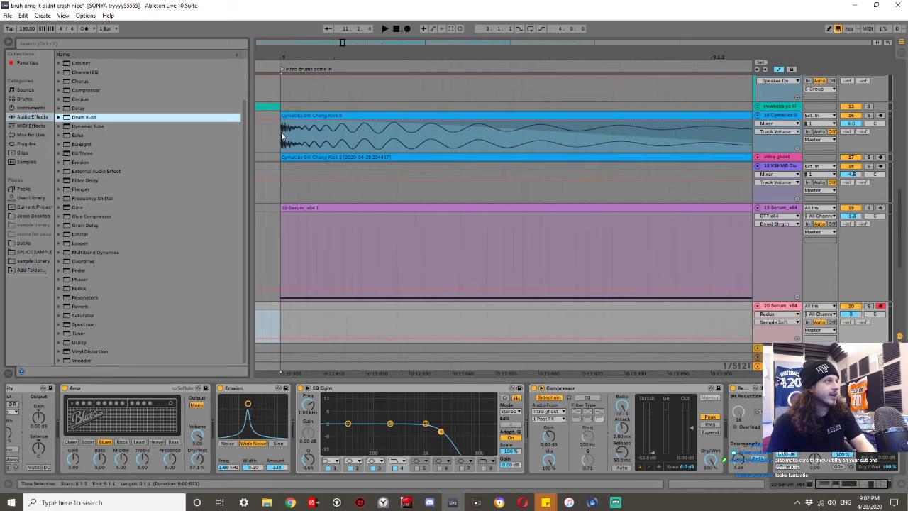
scroll(281, 134, down, 10)
scroll(316, 133, up, 10)
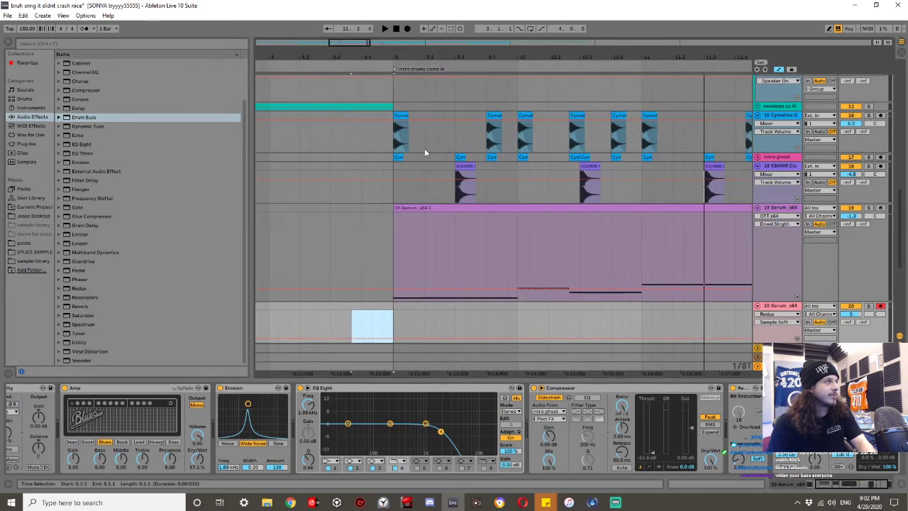
click(361, 149)
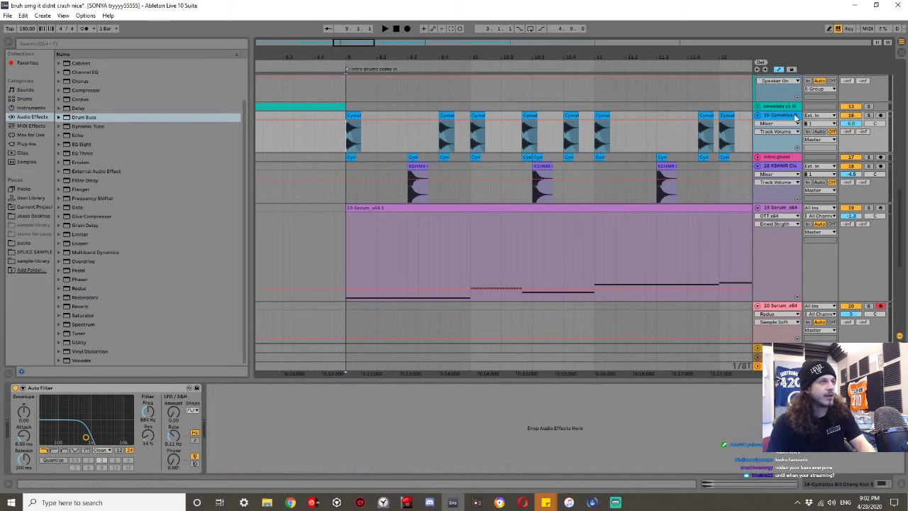
key(space)
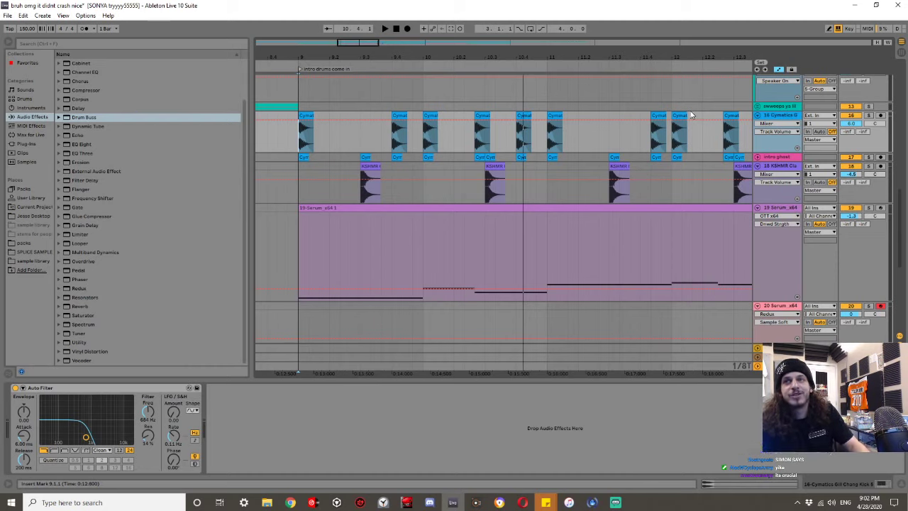
Inspect track 19's Serum effect chain and the tracks below it.
click(767, 210)
scroll(771, 223, down, 5)
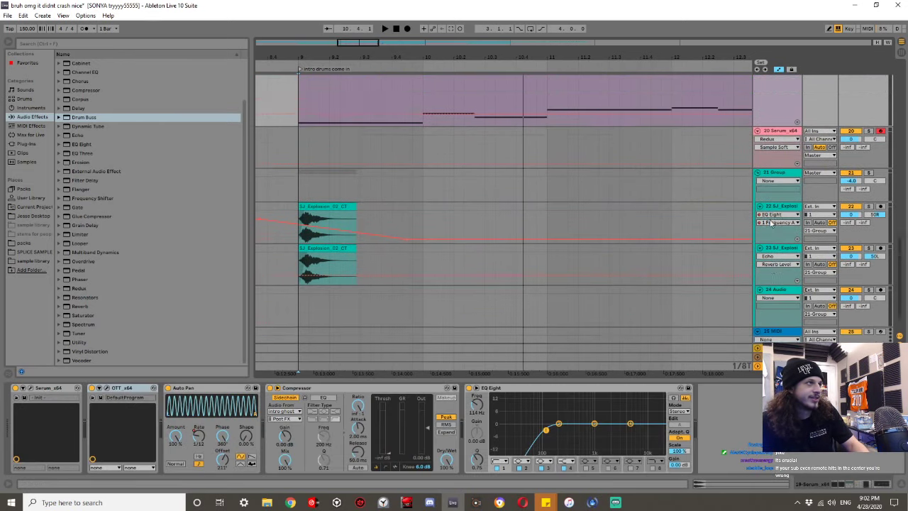
scroll(768, 218, up, 2)
scroll(651, 231, down, 4)
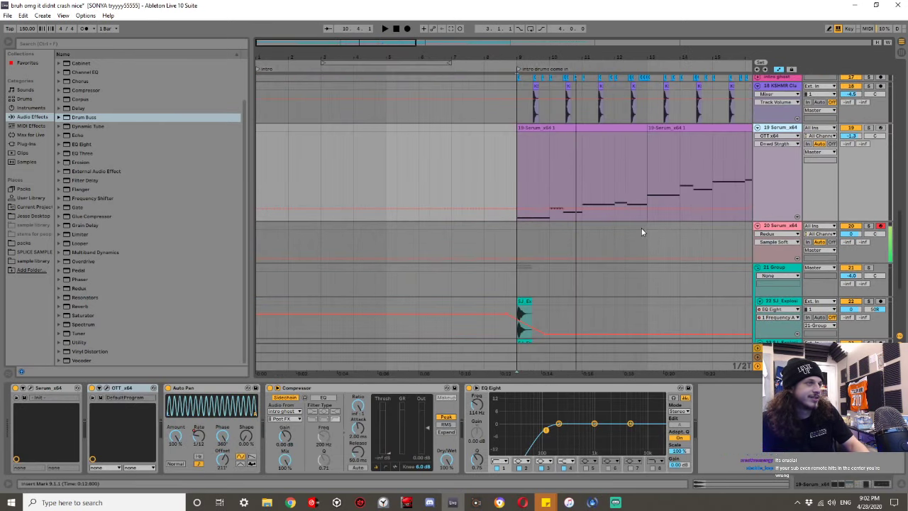
Add a Utility to the end of track 20's effect chain and set its stereo width to 0%.
click(771, 226)
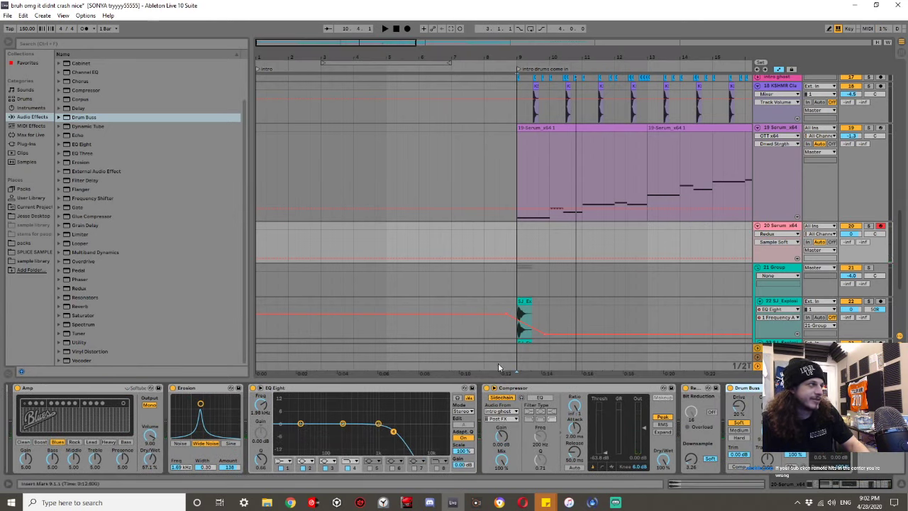
double_click(82, 343)
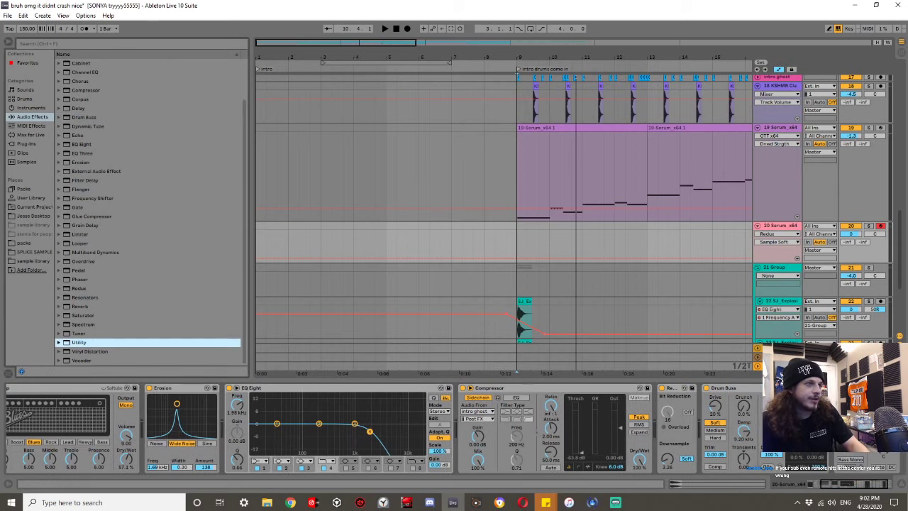
drag(850, 428, 650, 476)
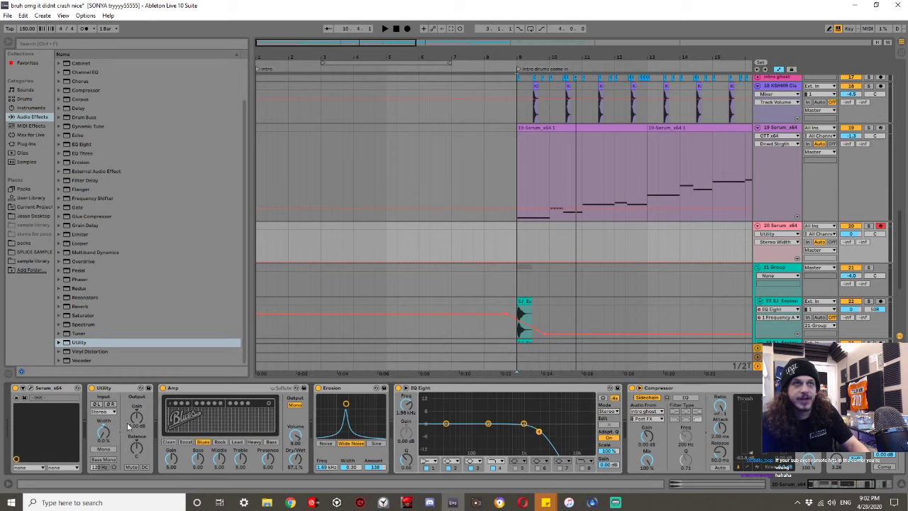
On track 20's Drum Buss, raise Crunch, set damping to 20.0 kHz, choose Medium distortion, and set Drive to 33%.
scroll(816, 483, right, 3)
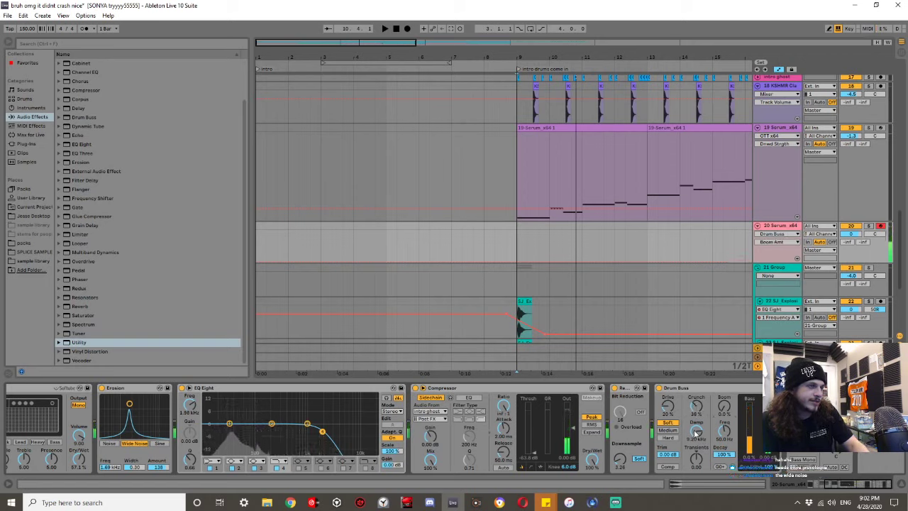
drag(696, 433, 696, 405)
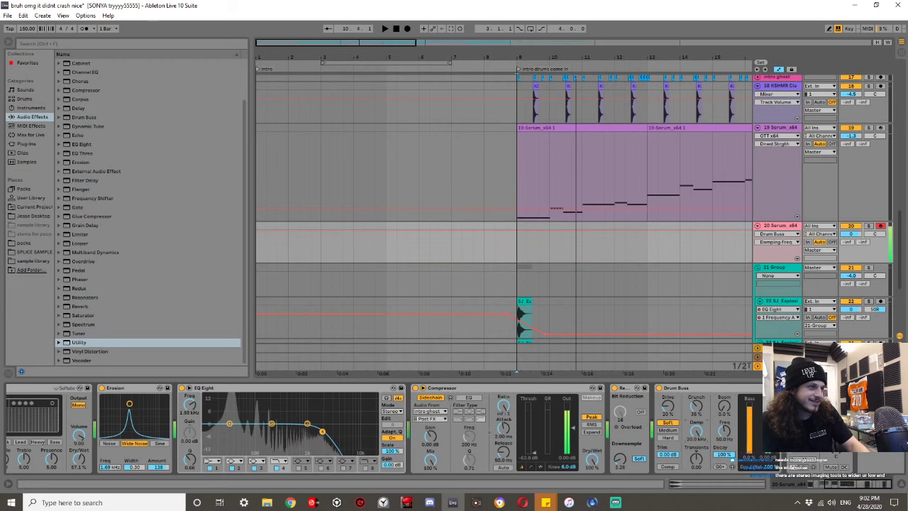
click(667, 430)
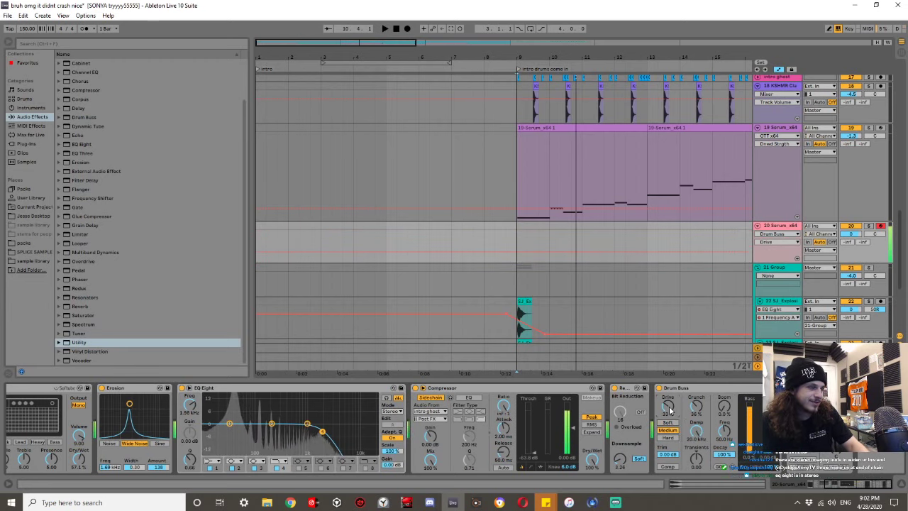
Set track 20's volume to -7.1 dB while playing the section from bar 9.
key(space)
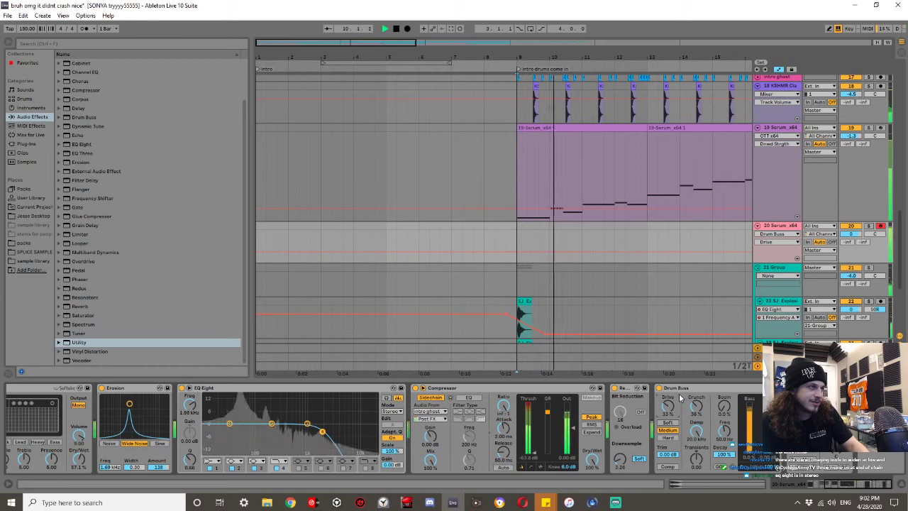
drag(843, 236, 842, 261)
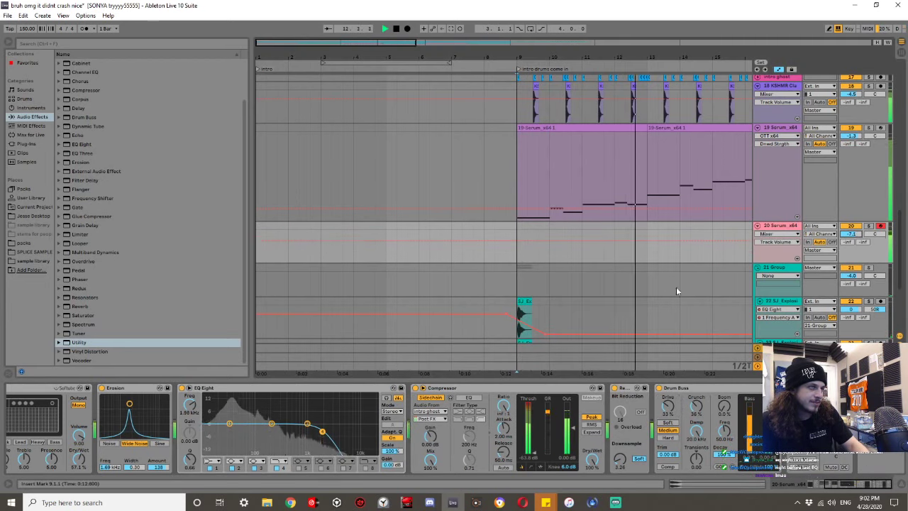
key(space)
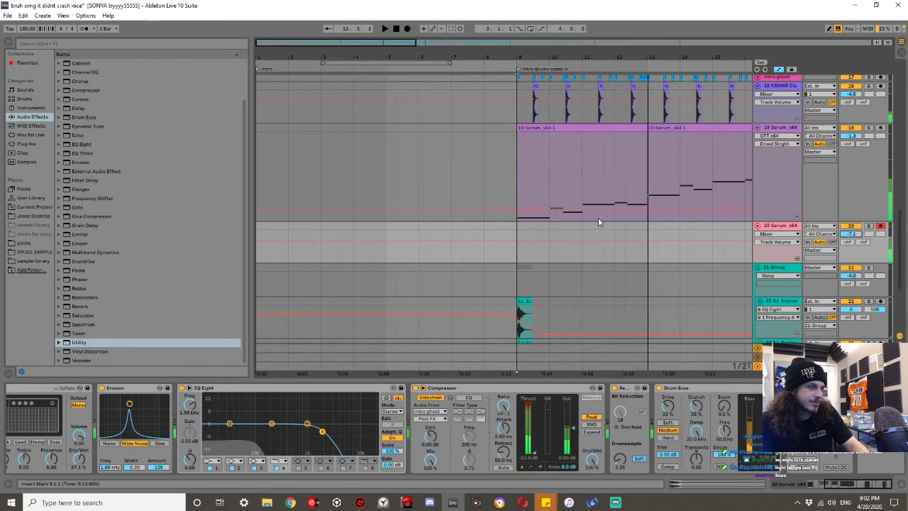
Delete the Drum Buss from track 20's effect chain and play from bar 9 to audition the result.
click(663, 390)
key(Delete)
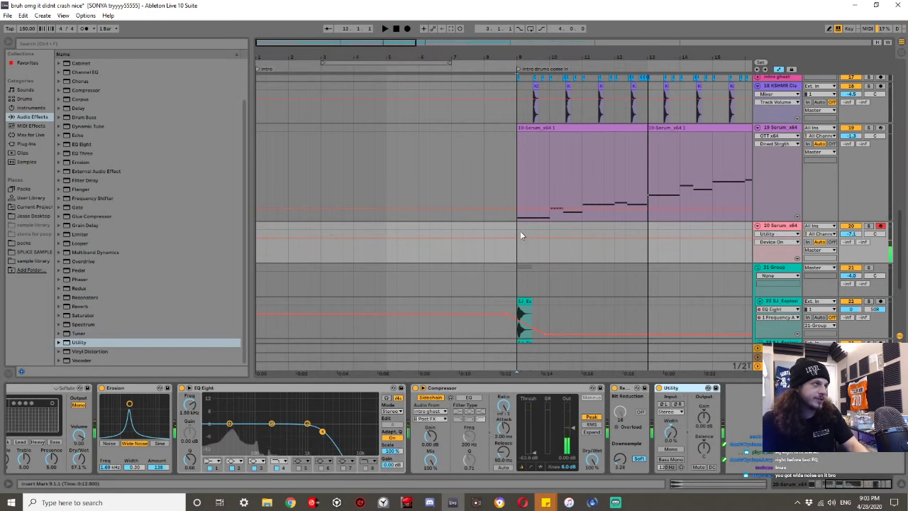
ctrl+scroll(519, 231, up, 3)
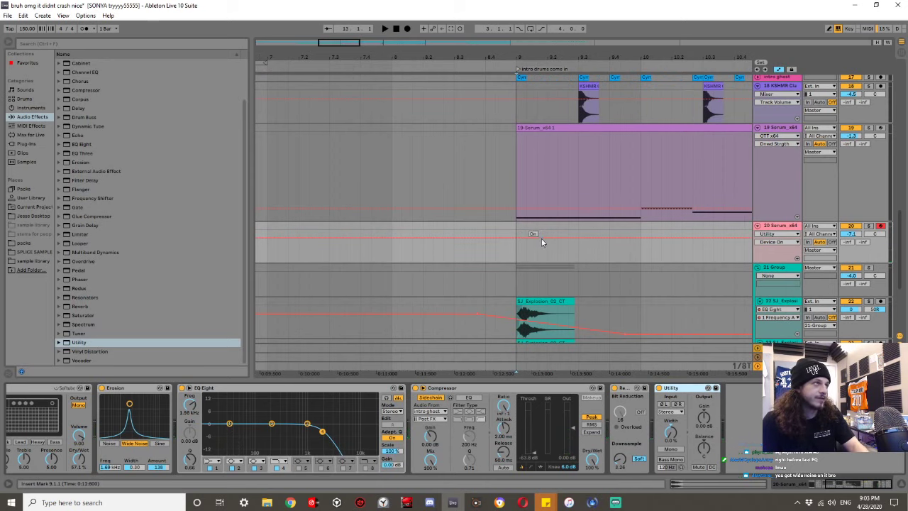
scroll(541, 240, up, 2)
key(space)
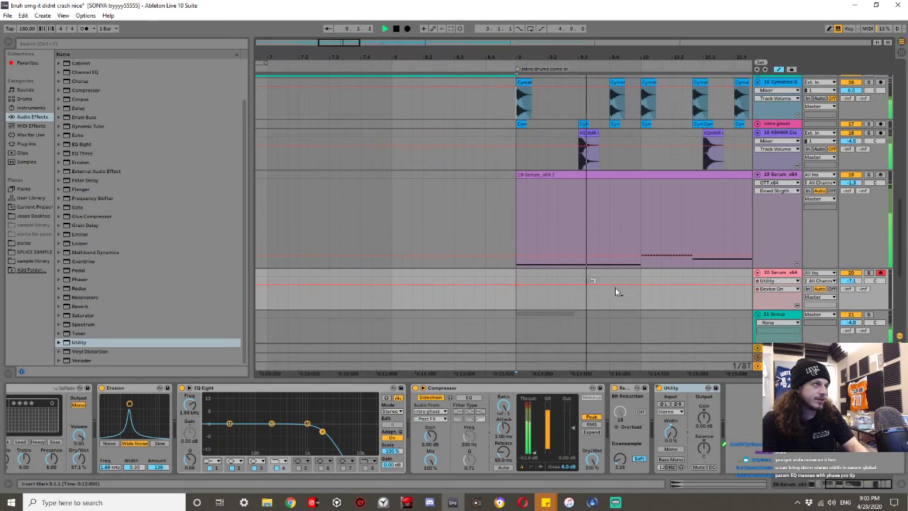
key(space)
key(space)
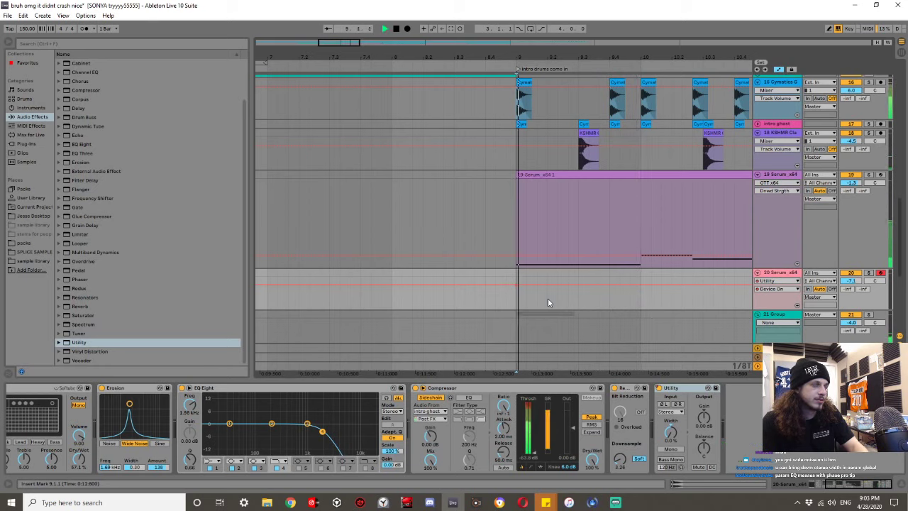
Set the insert marker at bar 5 on track 20.
ctrl+scroll(511, 296, down, 6)
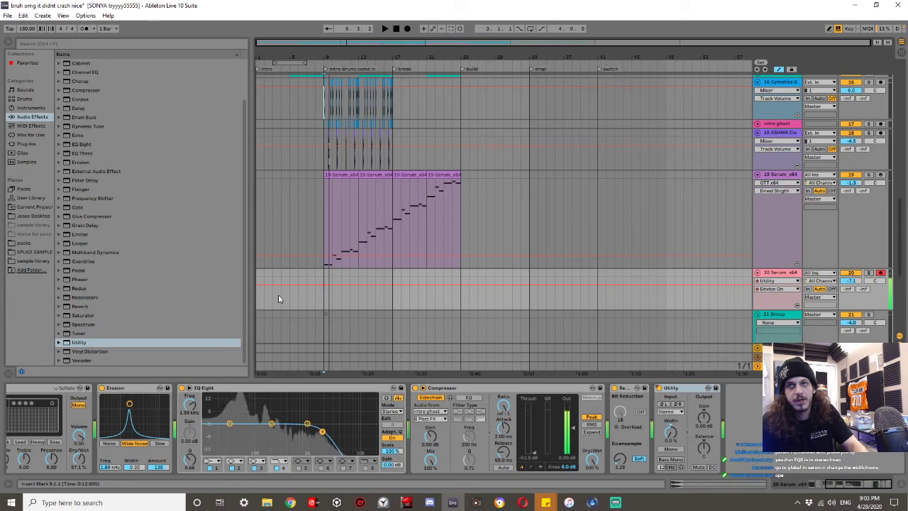
click(297, 301)
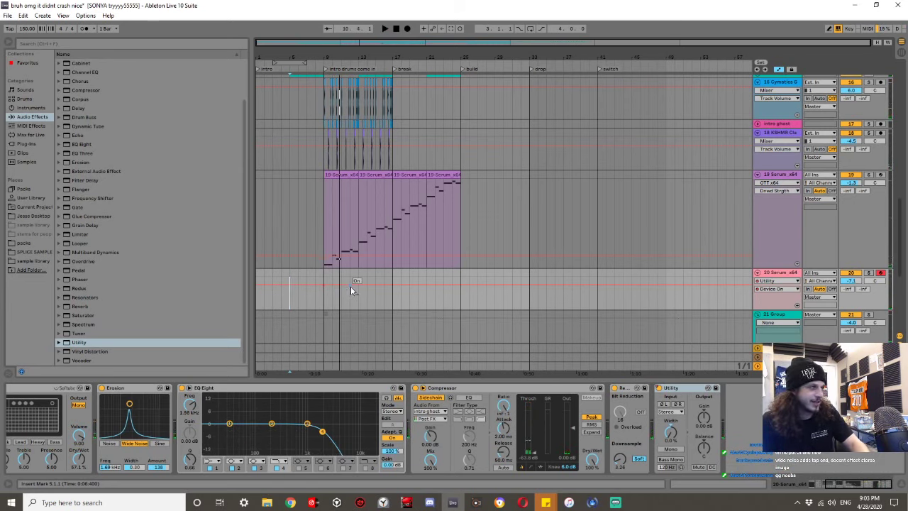
Add a Grain Delay to the Master track and switch its delay time from synced to 53.6 ms.
click(729, 362)
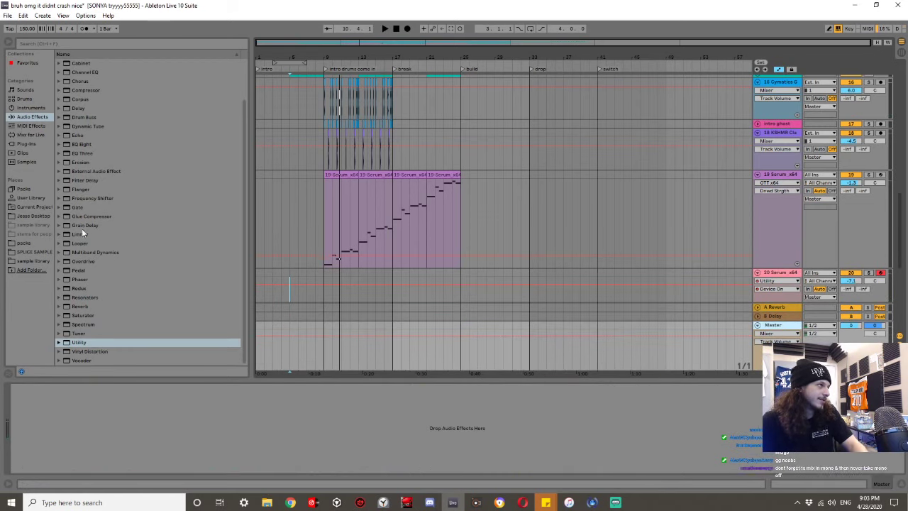
drag(97, 227, 78, 397)
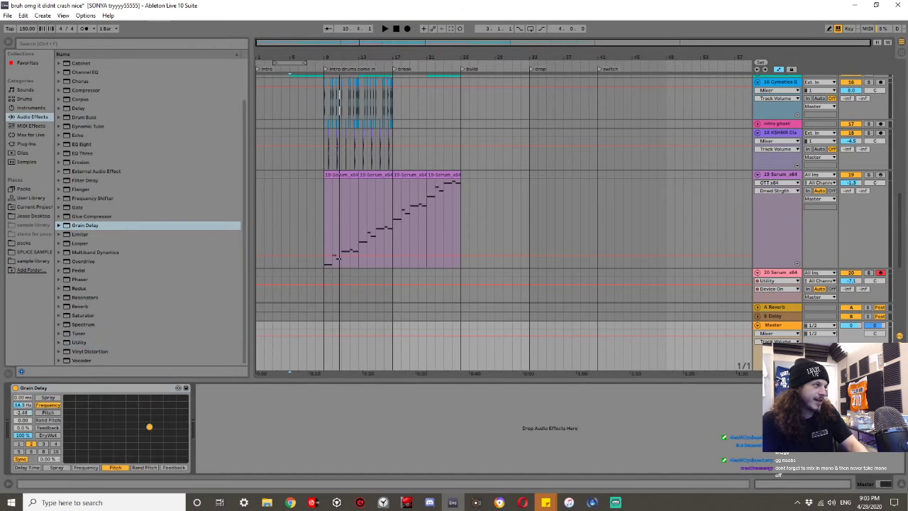
drag(49, 460, 30, 426)
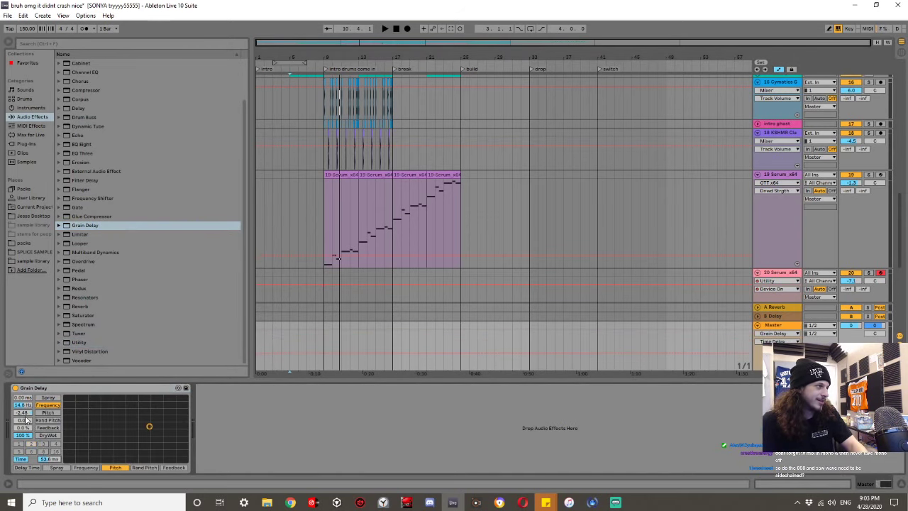
Play the arrangement from bar 9 to audition the Grain Delay on the Master.
key(space)
click(320, 221)
key(space)
key(space)
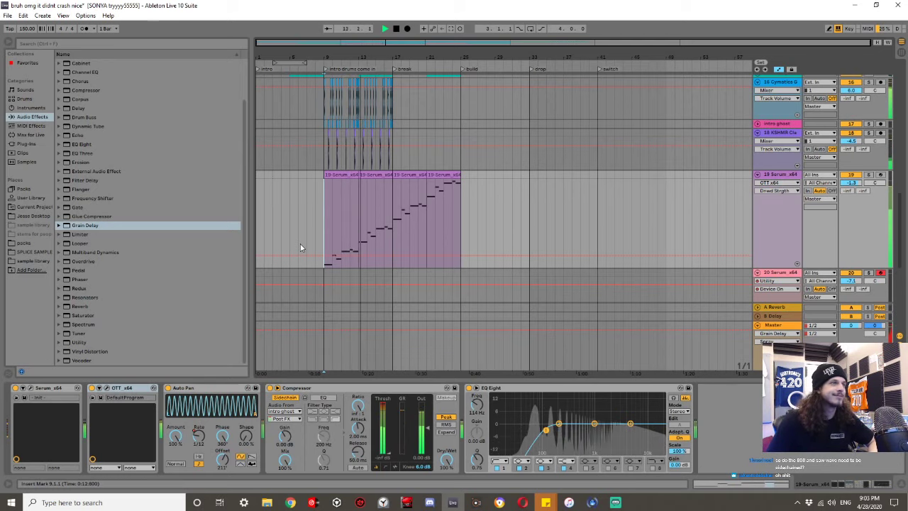
On the Master's Grain Delay, set Pitch to 12.0, Rand Pitch to 48.2 and Feedback to 59% during playback.
click(773, 325)
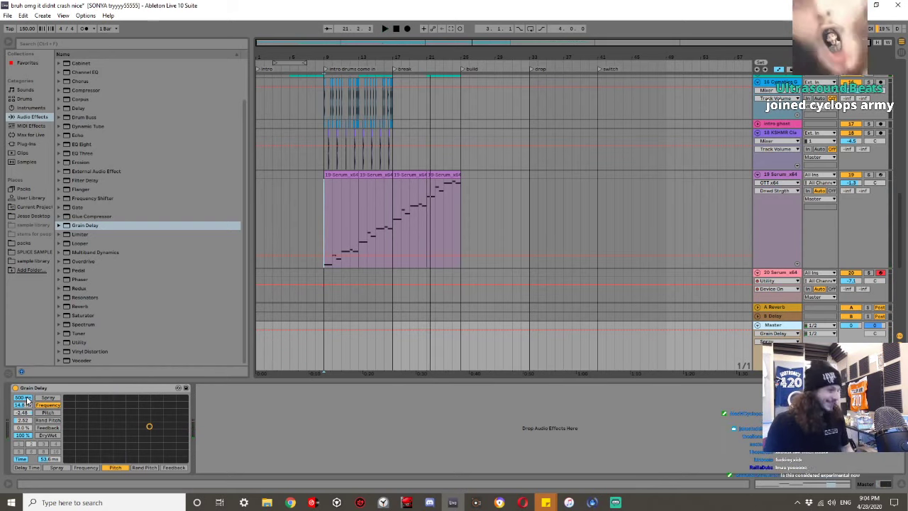
key(space)
drag(24, 429, 24, 387)
drag(25, 420, 25, 372)
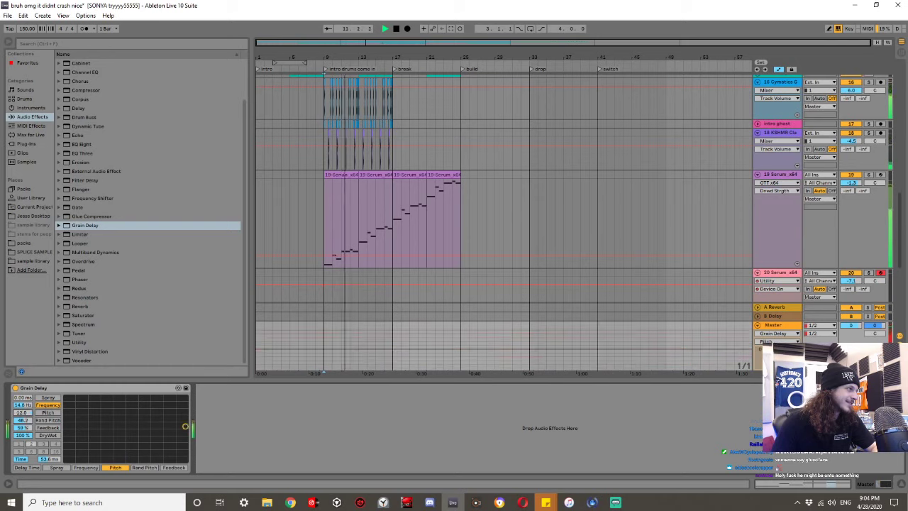
Set Grain Delay to Spray 41.8 ms, Frequency 1.54 Hz, Pitch -1.88, Rand Pitch 161, Feedback 69% and delay time 102 ms, playing from bar 9.
mouse_move(25, 412)
mouse_down()
mouse_move(25, 489)
mouse_move(25, 358)
mouse_move(22, 458)
mouse_move(22, 382)
mouse_up()
click(24, 420)
drag(23, 427, 23, 414)
drag(48, 459, 48, 435)
key(space)
key(space)
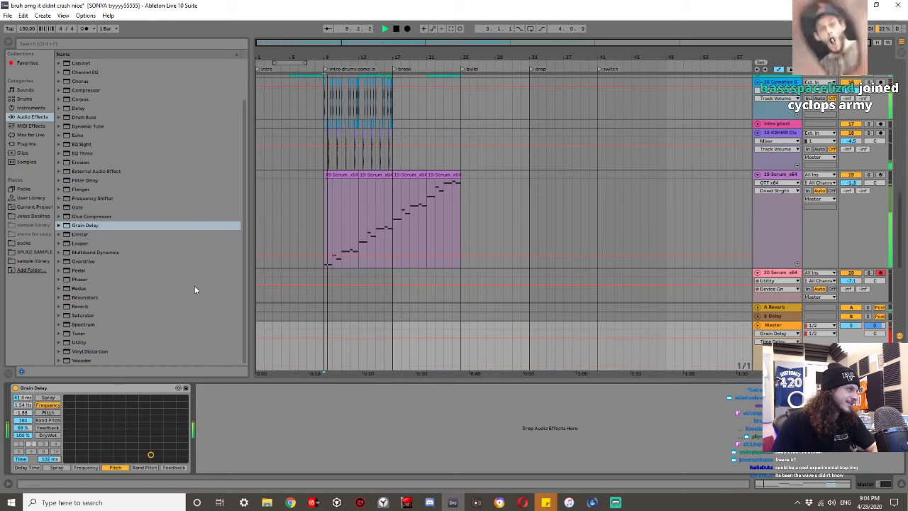
Select the first bar on track 19 and audition the Master's Grain Delay at 4.92 Hz Frequency and 8.95 Pitch.
click(260, 241)
click(764, 326)
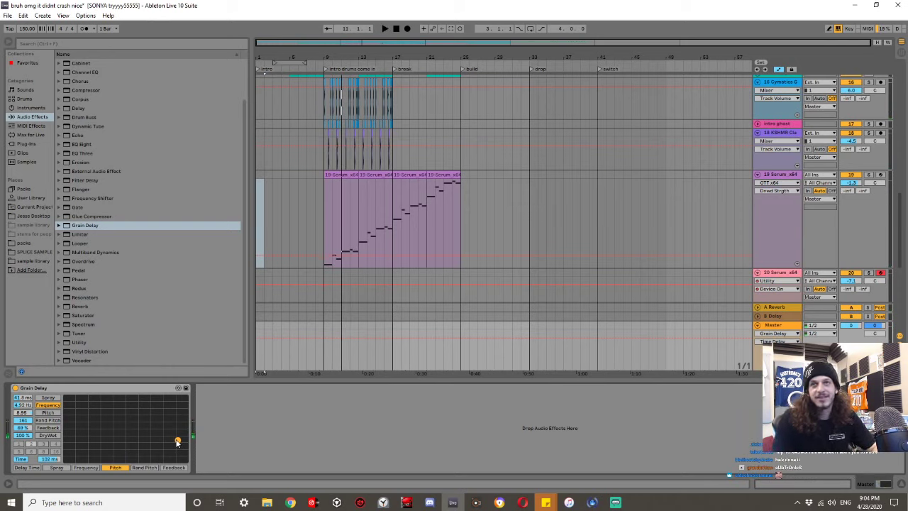
key(space)
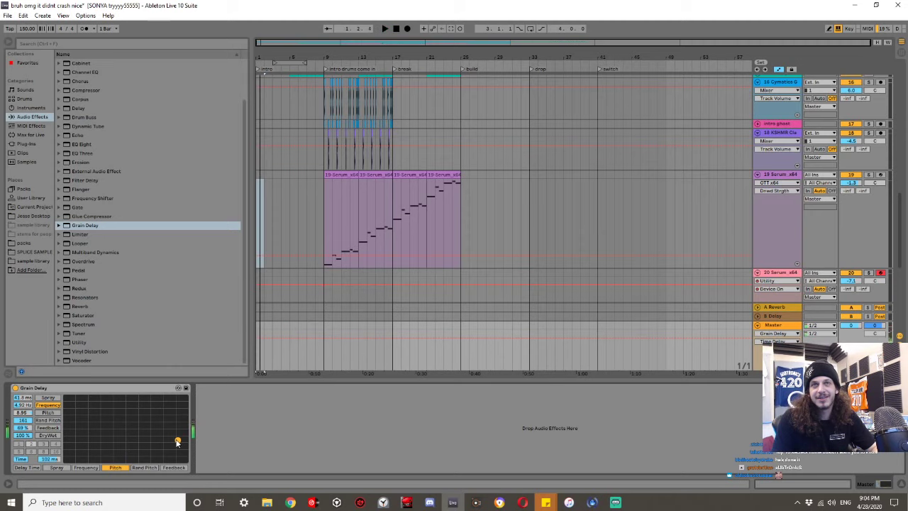
Insert a new audio track below MIDI track 25.
scroll(323, 283, down, 10)
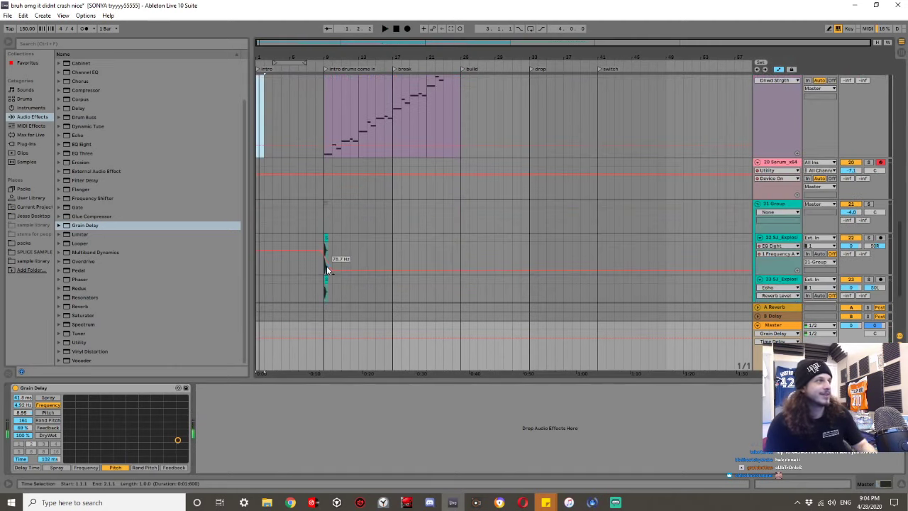
click(772, 231)
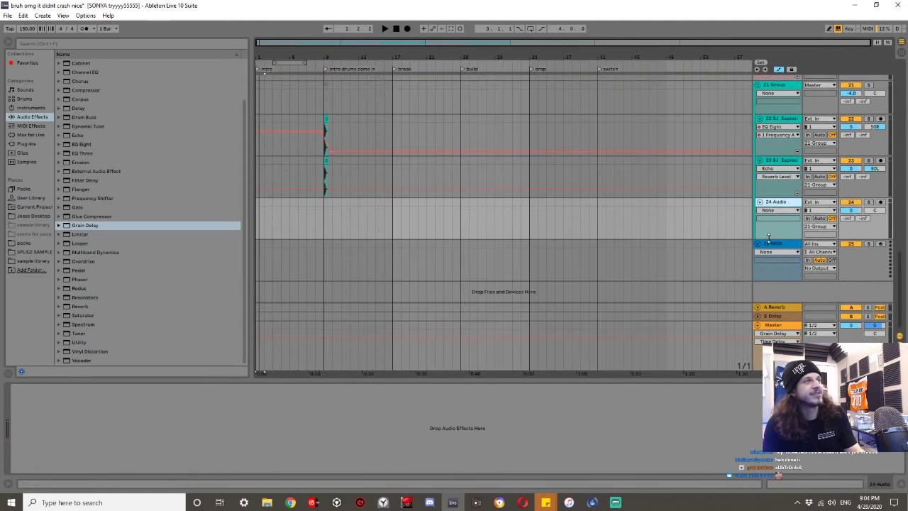
click(773, 247)
key(ctrl+t)
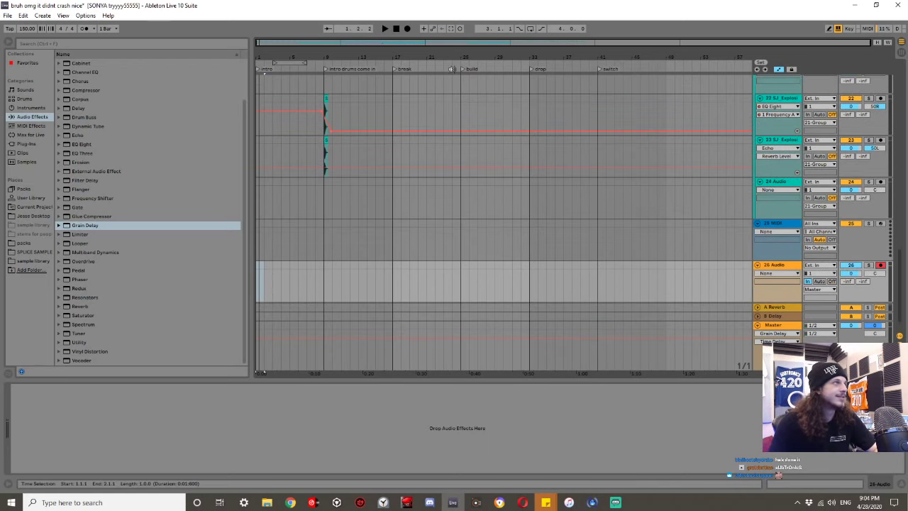
Record a test take on track 26 from bar 1 and set the track's input to Resampling.
click(407, 28)
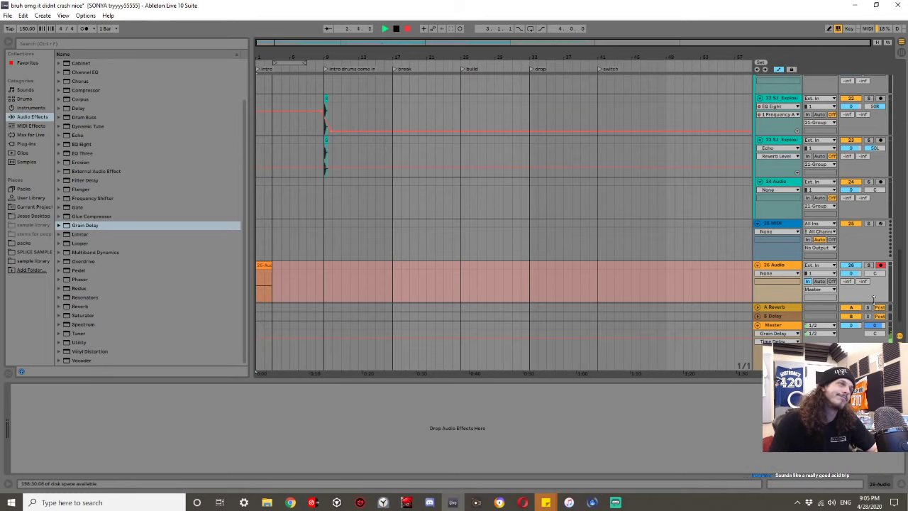
key(space)
click(822, 265)
click(820, 299)
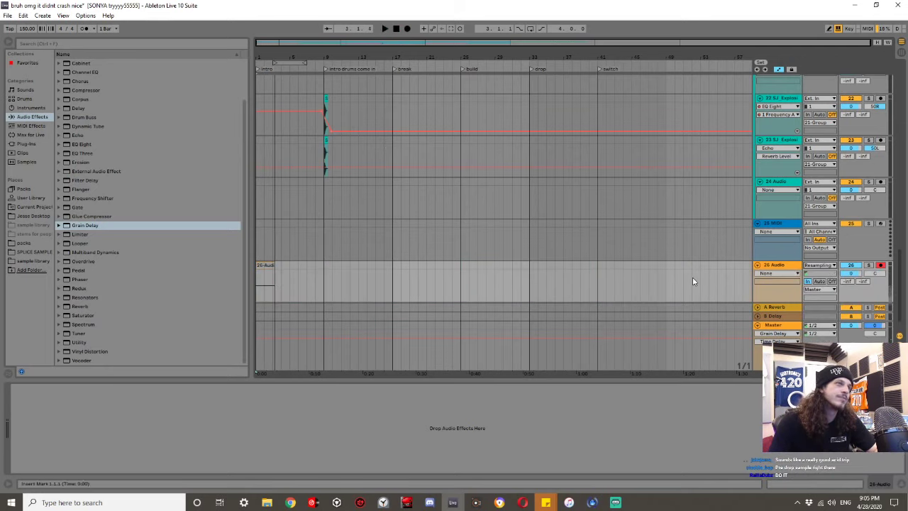
Record the resampled output onto track 26 from bar 1 while setting the Master's Grain Delay Pitch to 12.0.
click(405, 28)
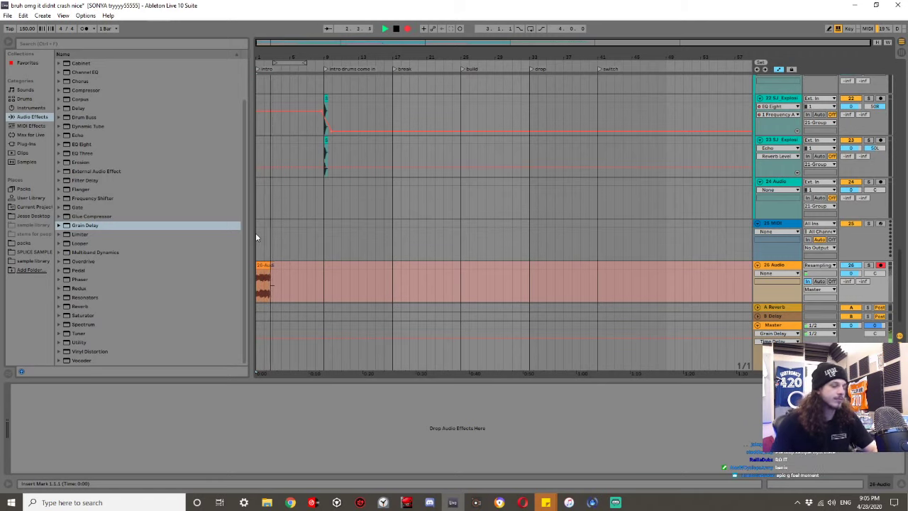
key(shift+Tab)
click(763, 230)
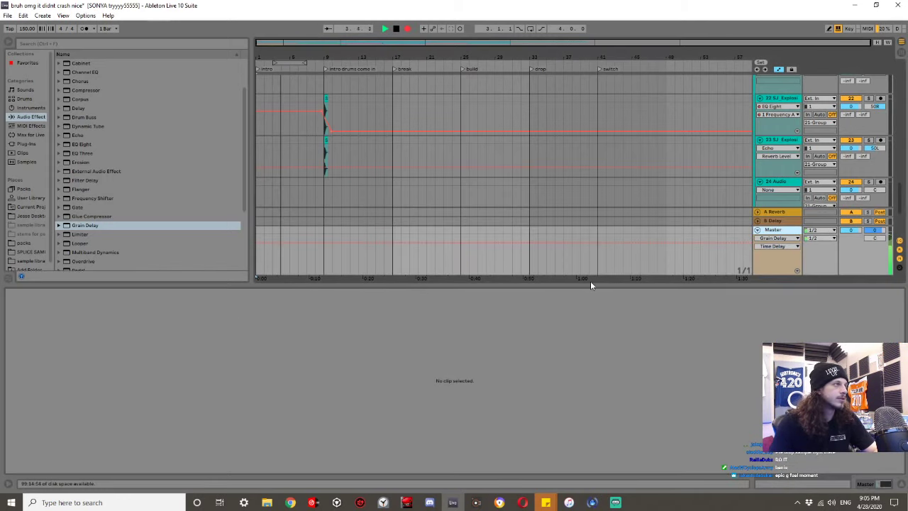
key(shift+Tab)
drag(20, 413, 29, 396)
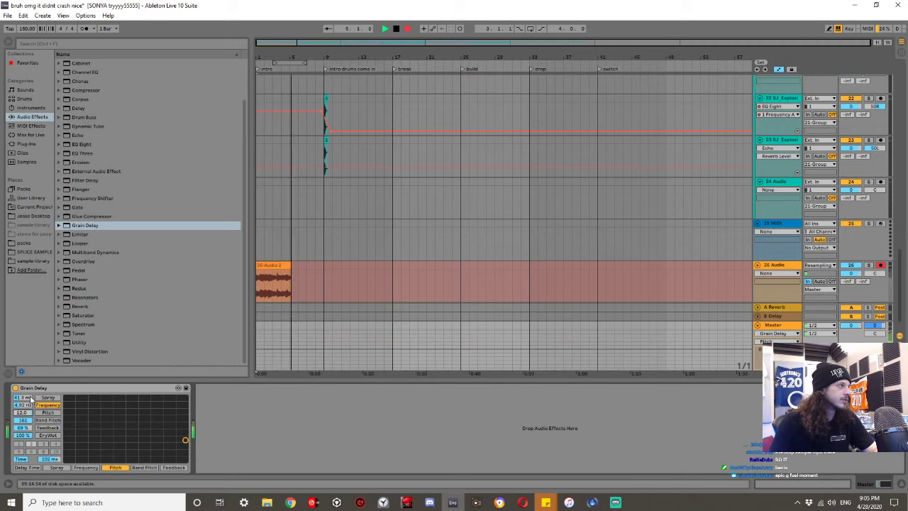
key(space)
Delete the recorded clip at the start of track 26.
click(271, 265)
key(plus)
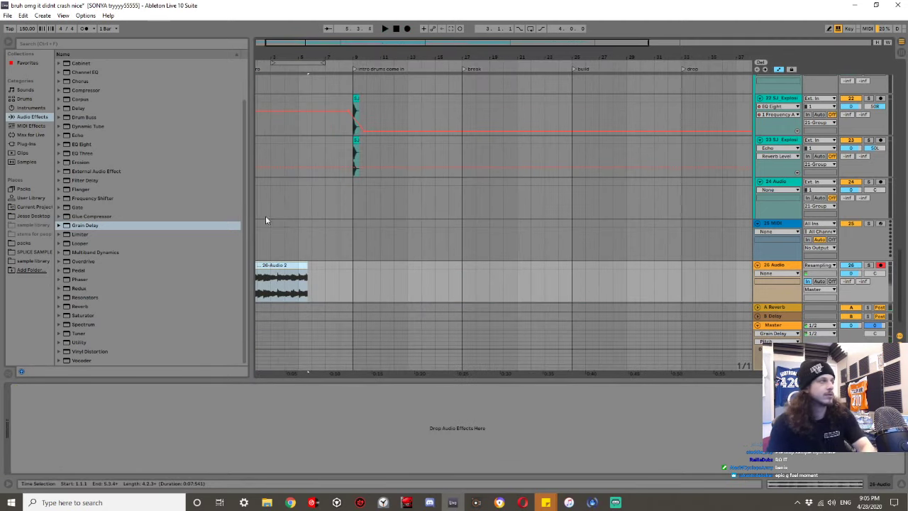
key(Delete)
Record another resampled take on track 26 from bar 1 to about bar 6.
scroll(277, 257, down, 2)
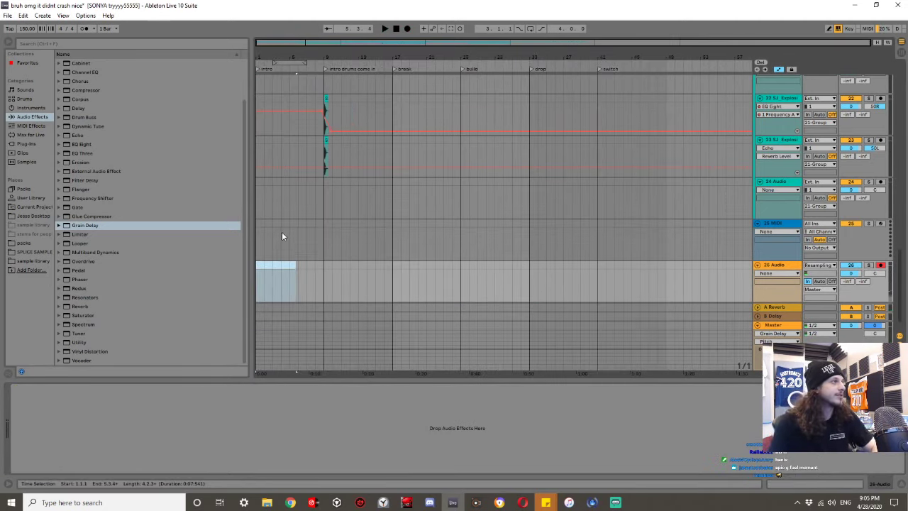
click(407, 28)
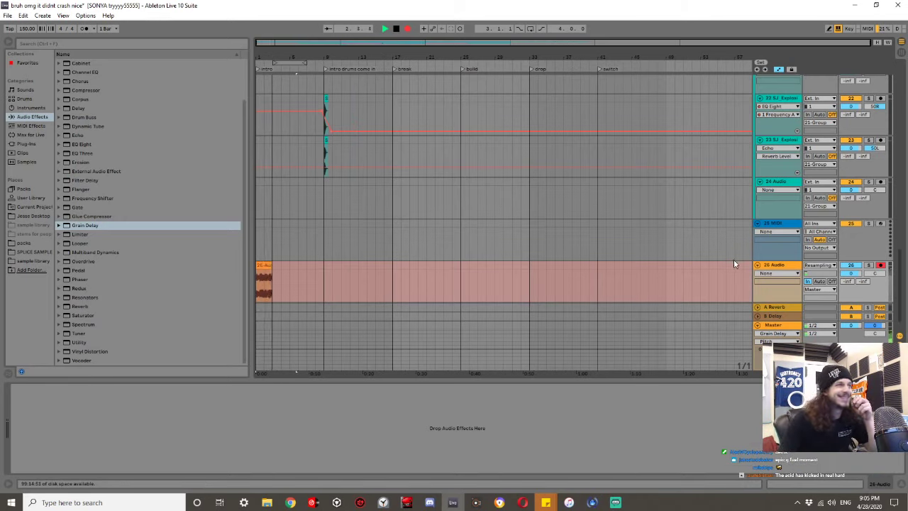
key(shift+Tab)
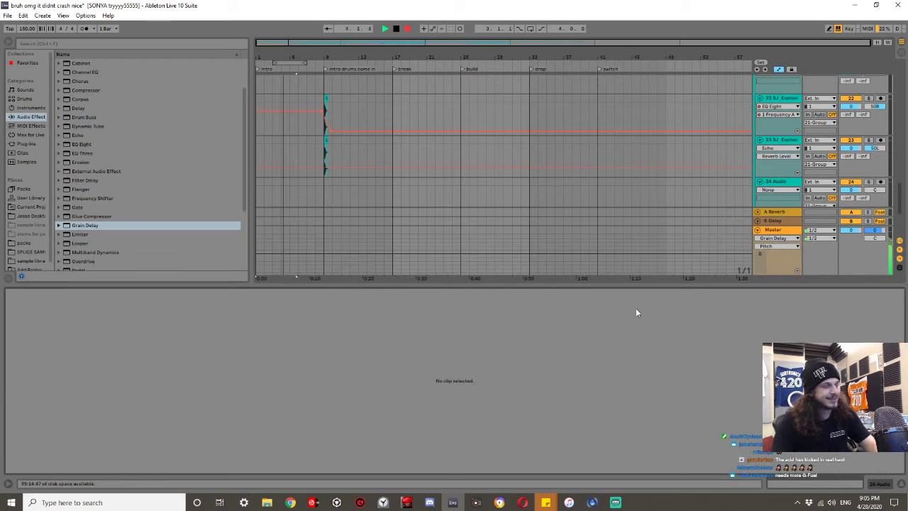
key(ctrl+z)
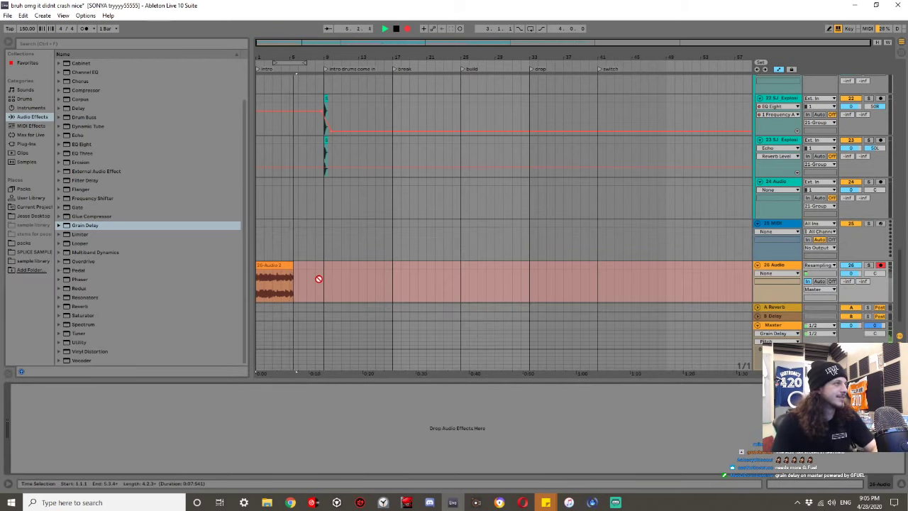
key(space)
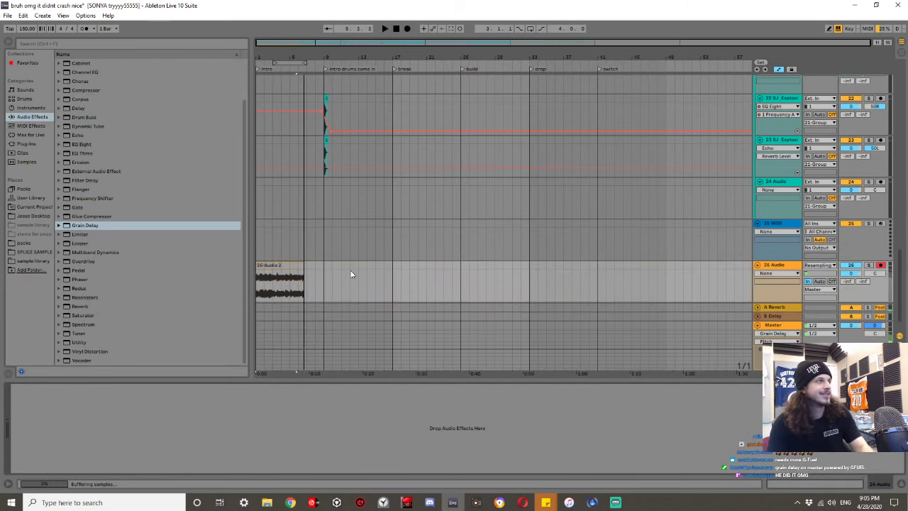
Set the Master's Grain Delay Spray to 0.00 ms and delete the recorded take from track 26.
click(784, 330)
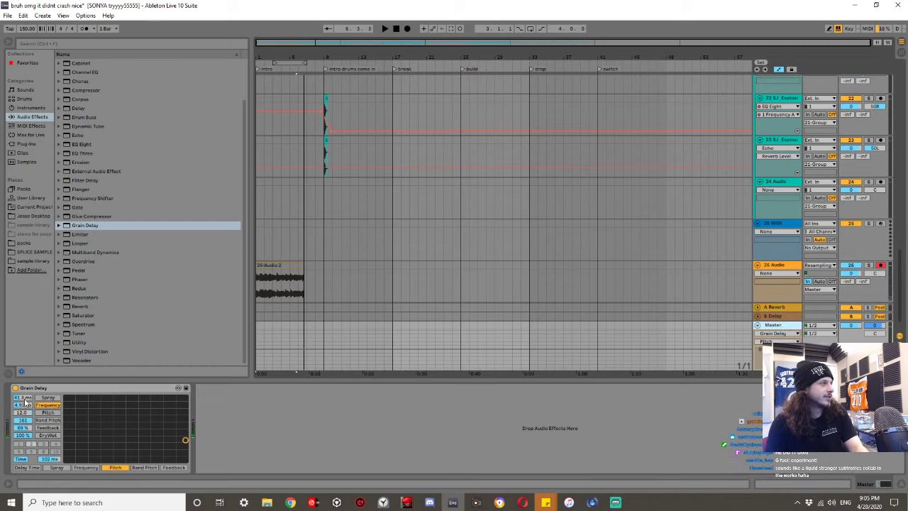
drag(25, 398, 25, 439)
click(279, 283)
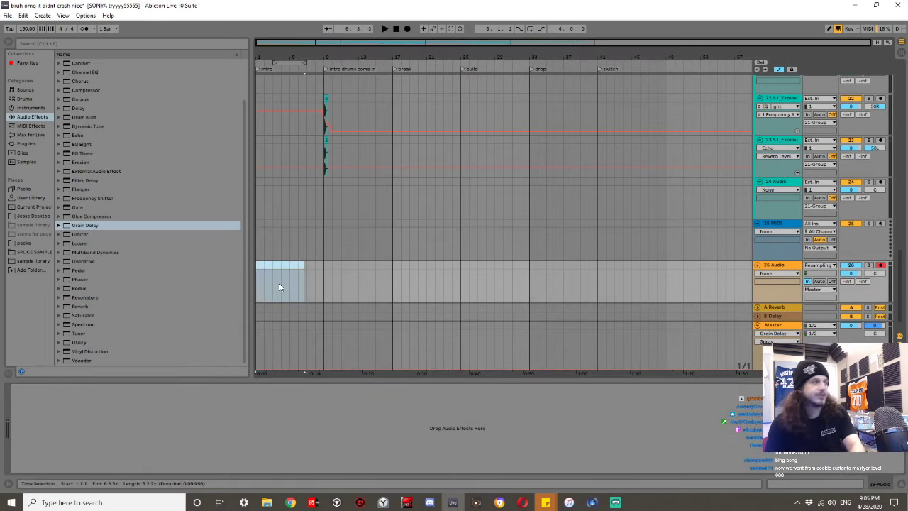
Record one more short resampled take from bar 1 and delete audio track 26.
click(407, 29)
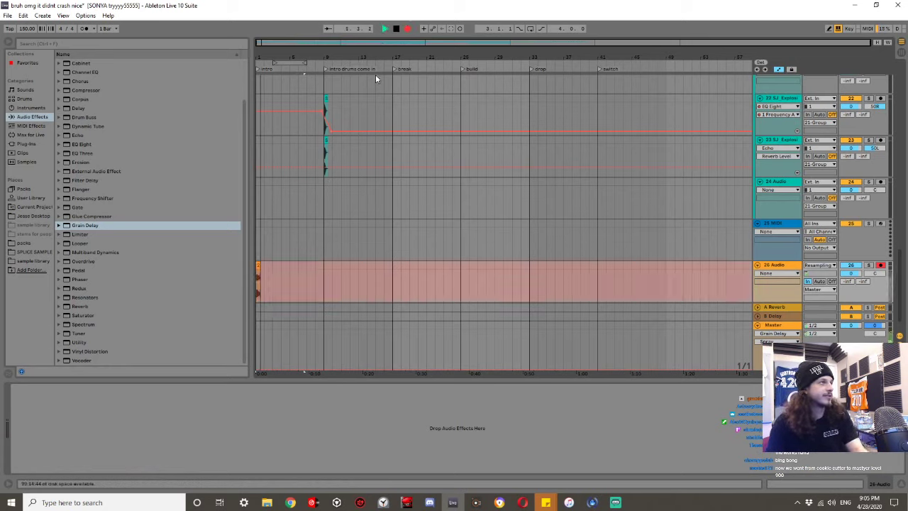
key(space)
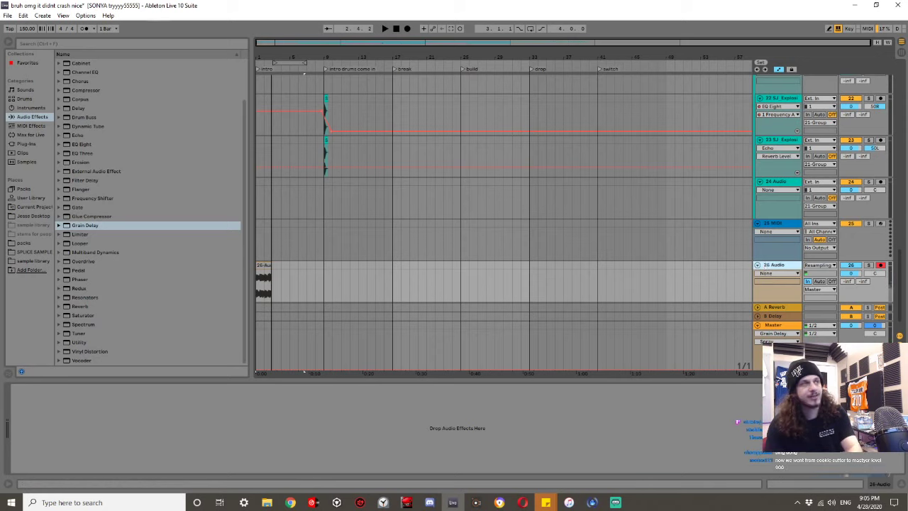
key(Delete)
Delete the Grain Delay from the Master and play bars 1 to 6 to hear the sound without it.
click(761, 334)
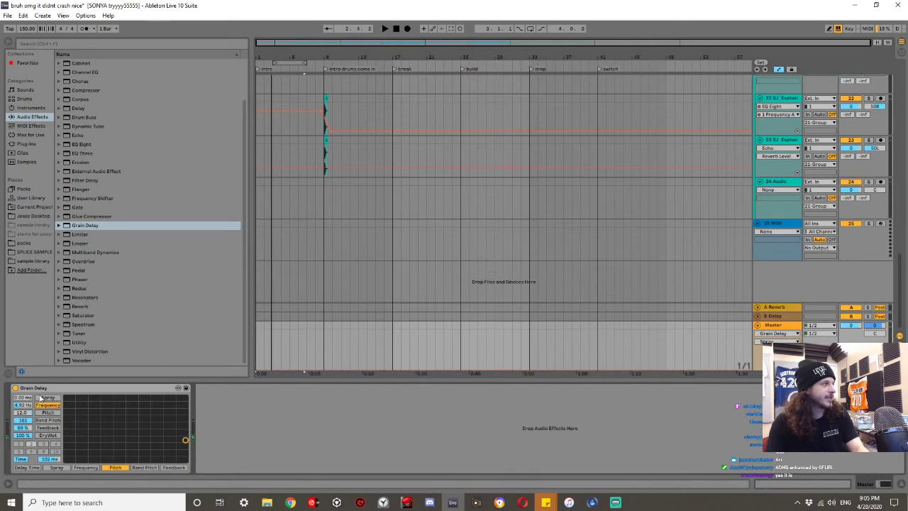
key(Delete)
drag(296, 225, 256, 228)
key(space)
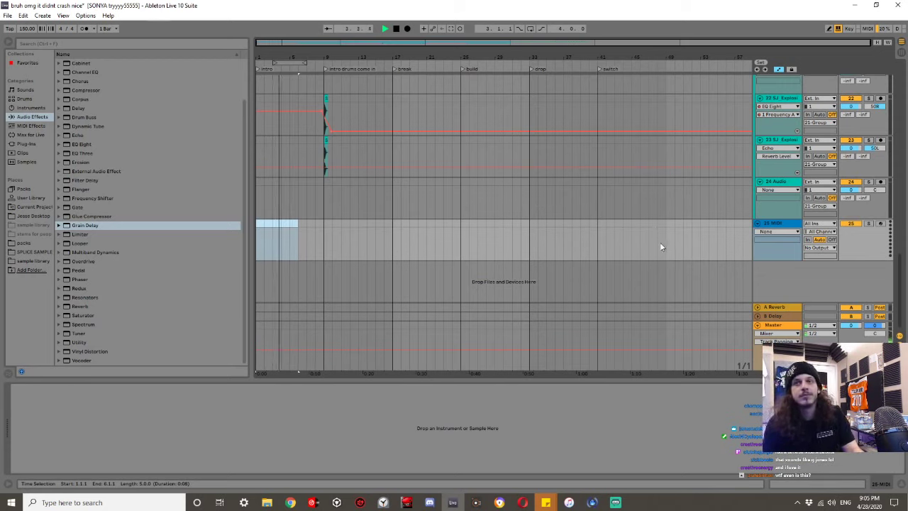
key(space)
Try the restored Grain Delay at 48% Dry/Wet while playing from bar 1, and undo that change.
click(773, 325)
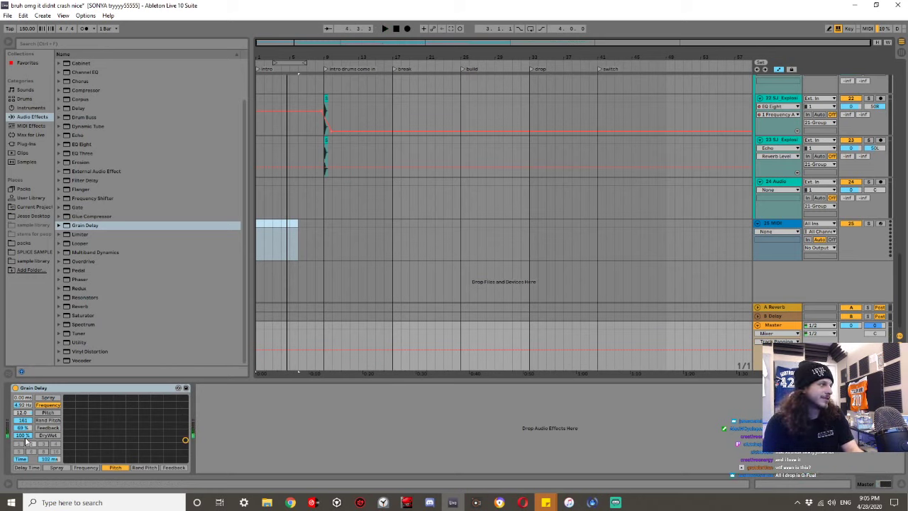
key(space)
drag(25, 435, 24, 471)
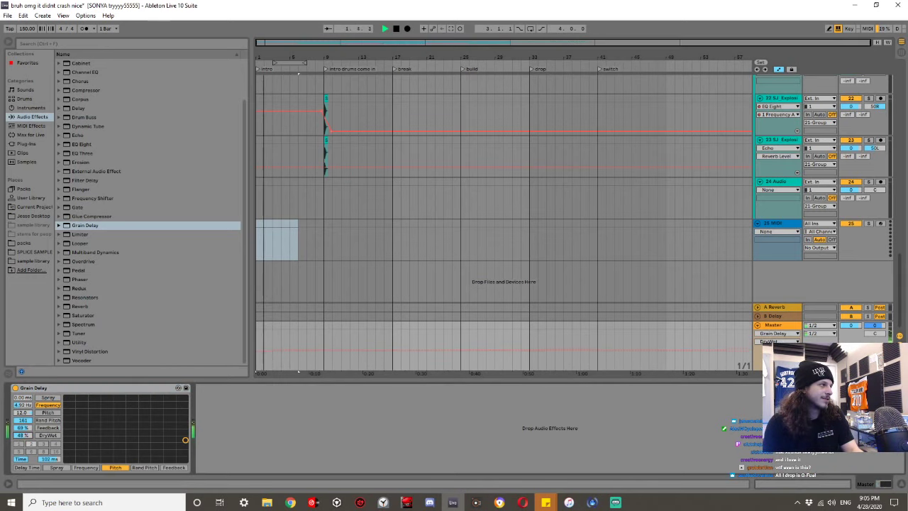
key(ctrl+z)
key(ctrl+z)
On the Master's Grain Delay, set Pitch to 0.00, Frequency to 1.66 Hz, Feedback to 46% and delay time to 28.8 ms.
drag(184, 398, 151, 411)
click(25, 414)
key(Return)
drag(49, 459, 48, 475)
drag(25, 429, 47, 468)
key(space)
mouse_move(27, 406)
mouse_down()
mouse_move(27, 391)
mouse_move(27, 460)
mouse_move(26, 409)
mouse_up()
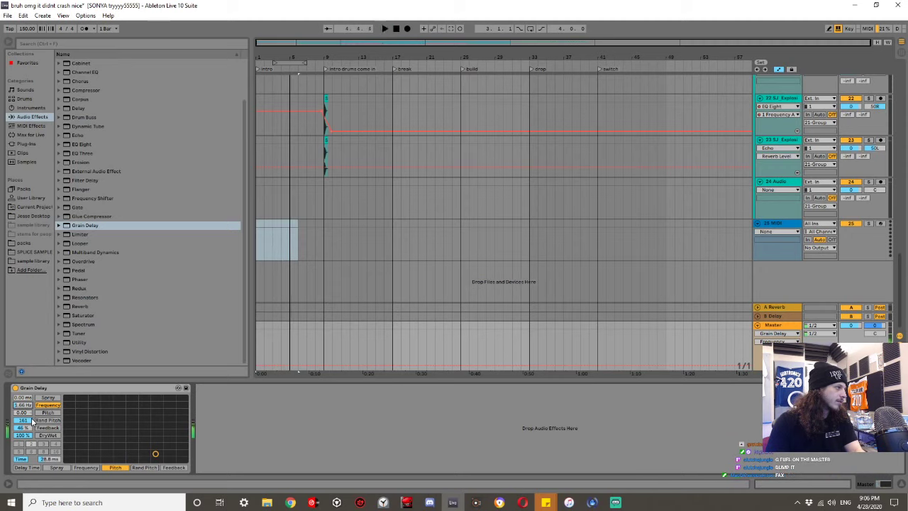
Set Grain Delay's delay time to 1.00 ms, Feedback to 28% and Rand Pitch to 0.01 while playing from bar 1.
key(space)
key(space)
drag(44, 460, 43, 491)
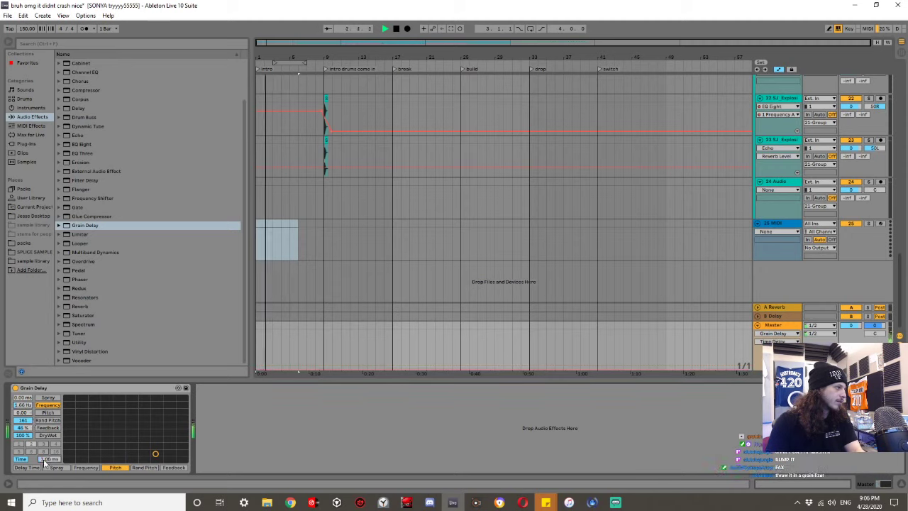
drag(25, 428, 25, 443)
key(space)
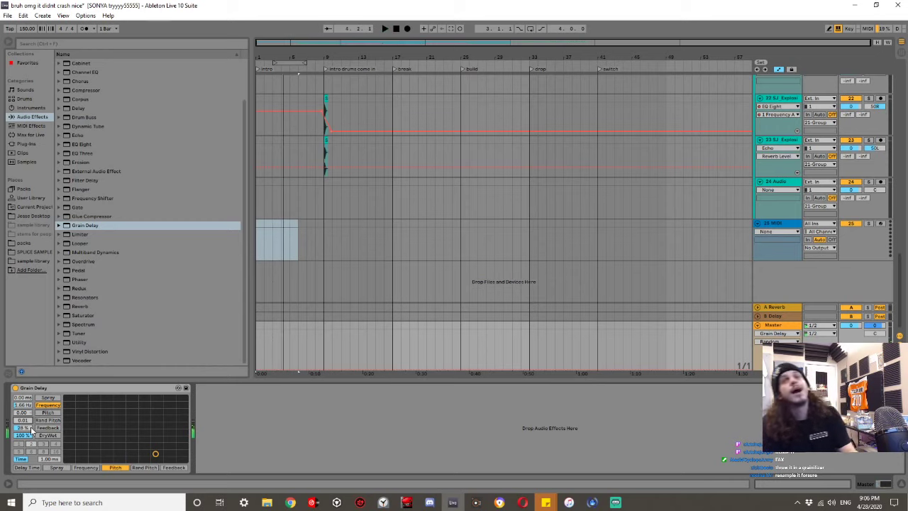
key(space)
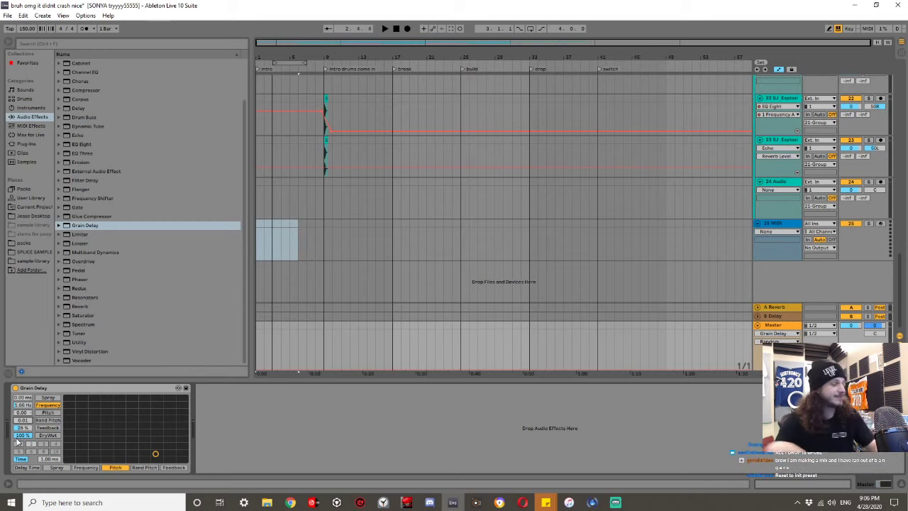
While playing from bar 1, set Grain Delay's Frequency to 18.1 Hz, Feedback to 71%, delay time to 82.4 ms and Spray to 195 ms.
key(space)
key(space)
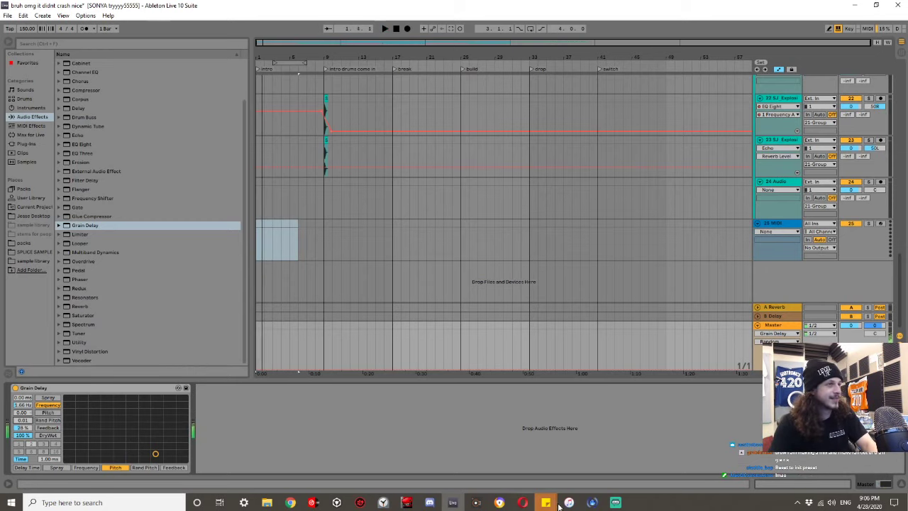
click(791, 333)
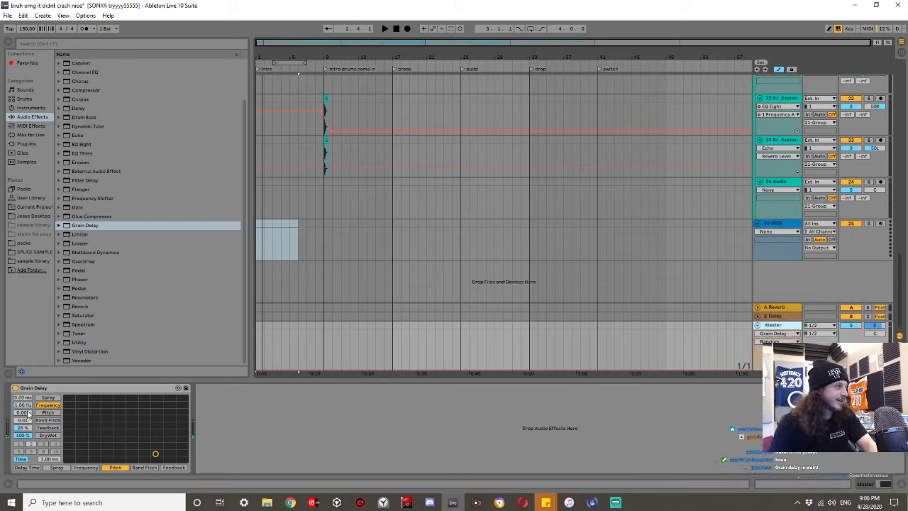
key(space)
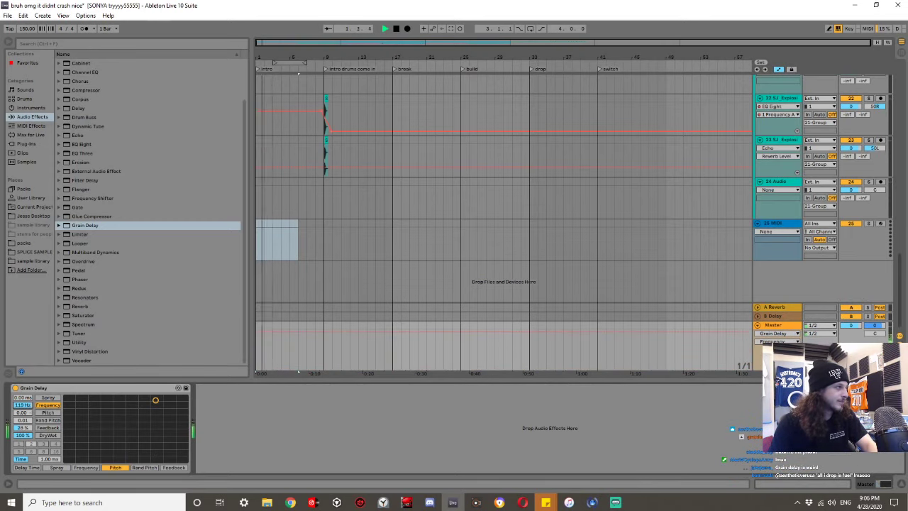
drag(45, 462, 26, 462)
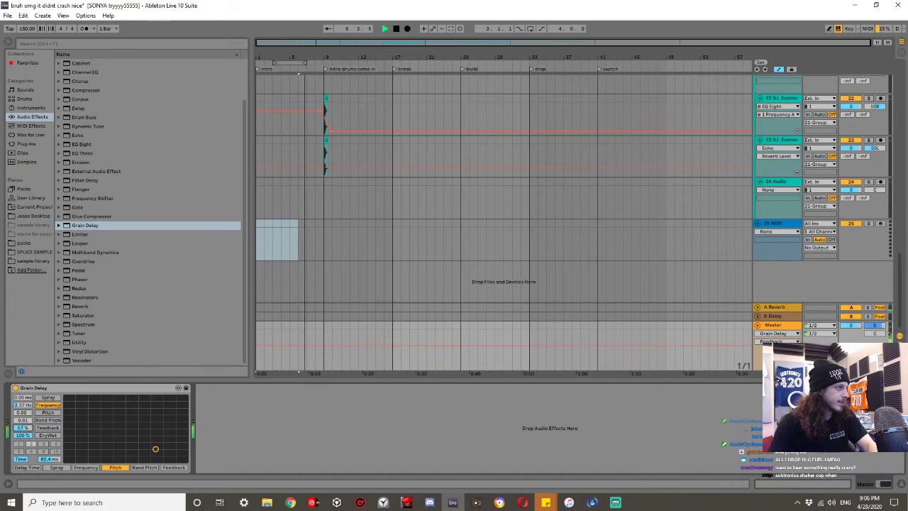
drag(20, 403, 20, 364)
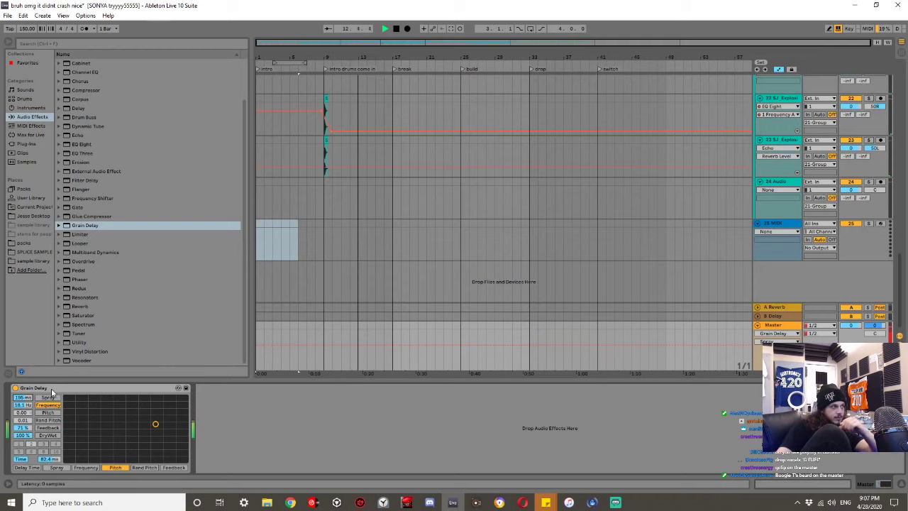
Bring Grain Delay's Spray down to 0.00 ms during playback and undo the last extra adjustment.
drag(22, 396, 16, 424)
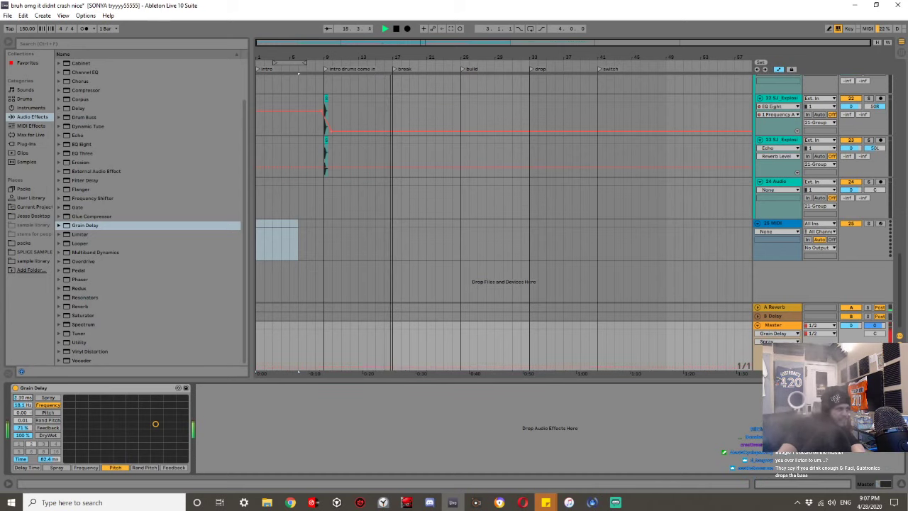
drag(22, 397, 23, 408)
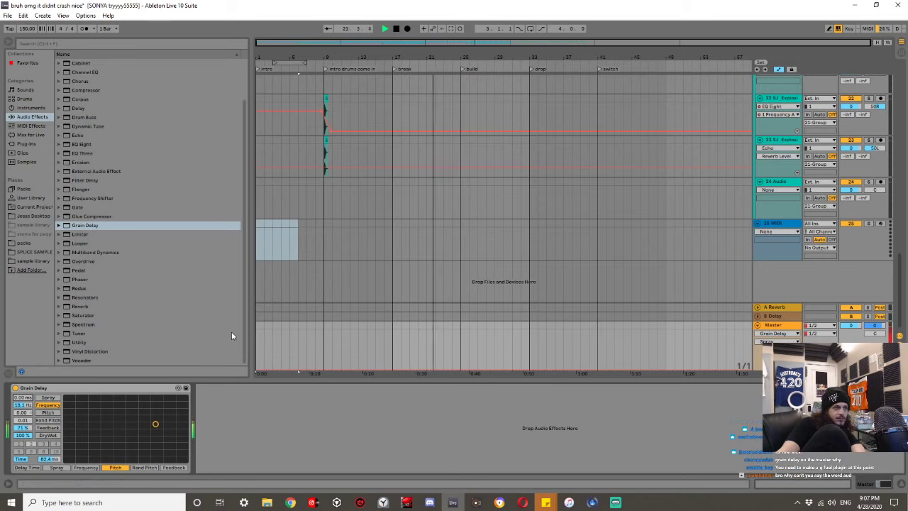
drag(29, 399, 30, 298)
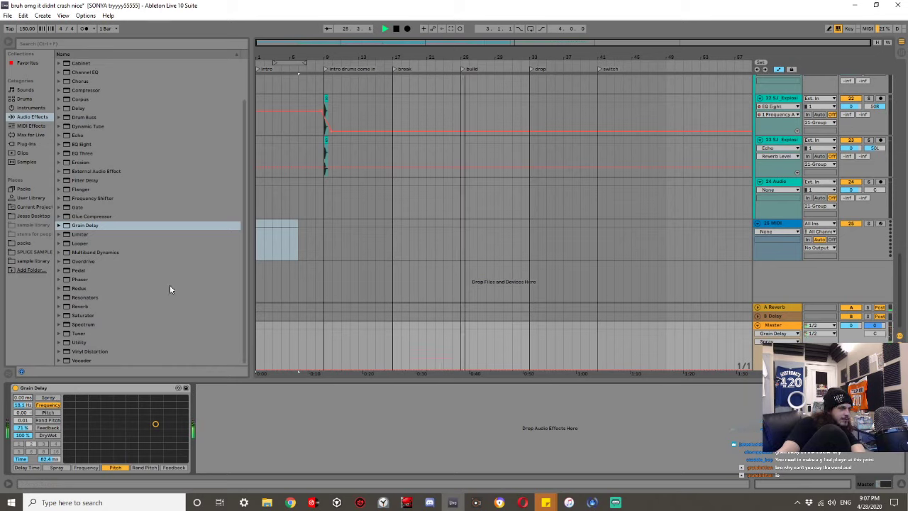
key(ctrl+z)
Play briefly from bar 1 and automate Grain Delay's Spray on the Master to fall to 0.00 ms at bar 9.
click(258, 257)
key(space)
key(space)
key(space)
click(322, 369)
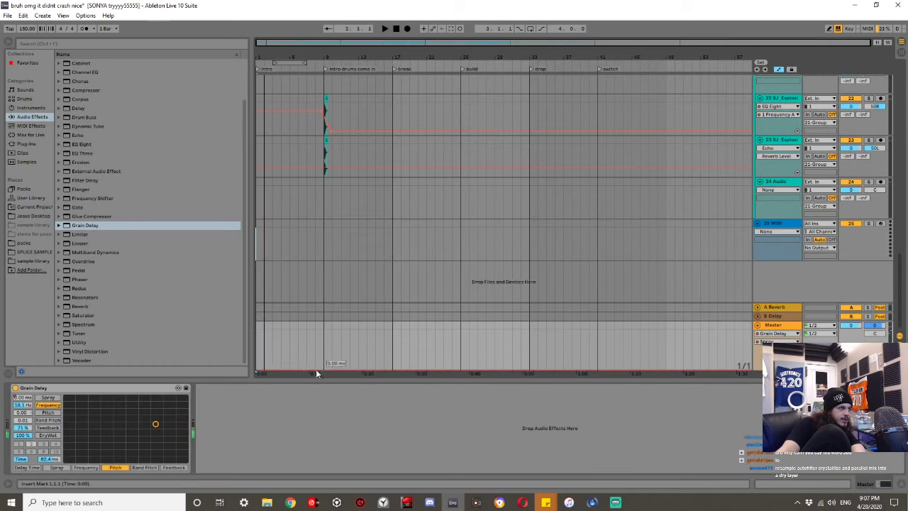
Automate Grain Delay's Dry/Wet from 100% at bar 1 down to its minimum at bar 9, bending the ramp into an upward-bulging curve.
click(24, 438)
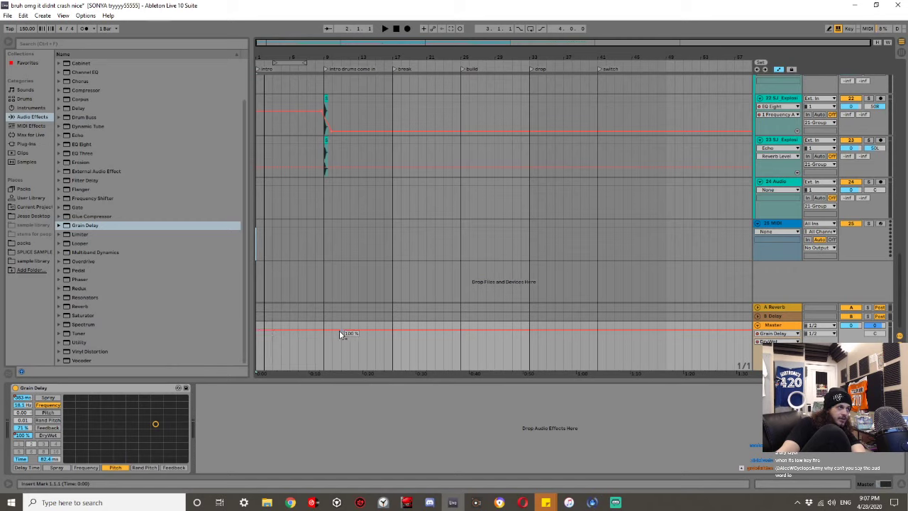
drag(330, 331, 323, 369)
key(space)
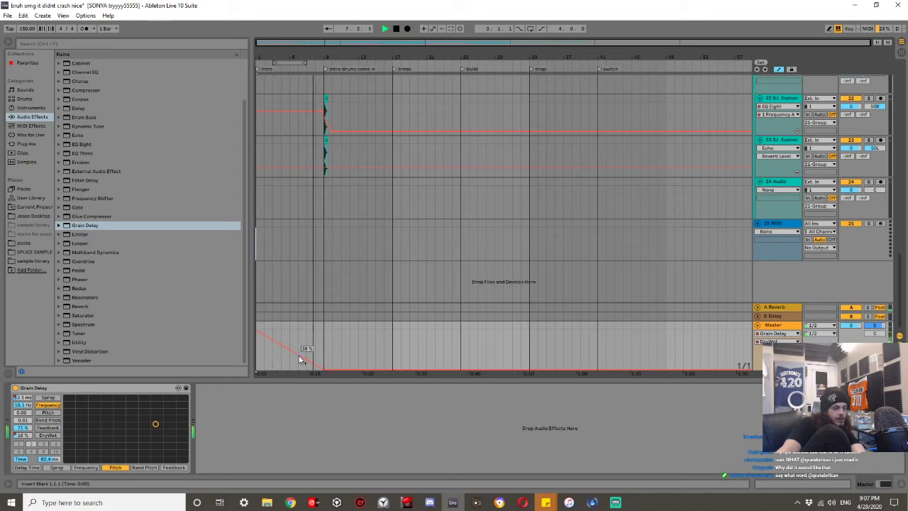
drag(298, 355, 334, 327)
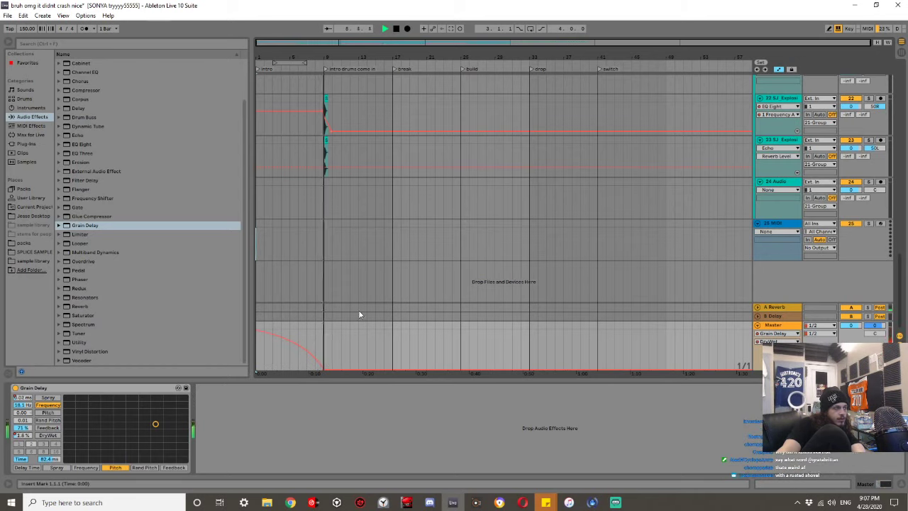
Delete the 20 Serum_x64 track and insert a new audio track directly below the 19 Serum_x64 track.
drag(338, 377, 338, 440)
scroll(319, 324, up, 6)
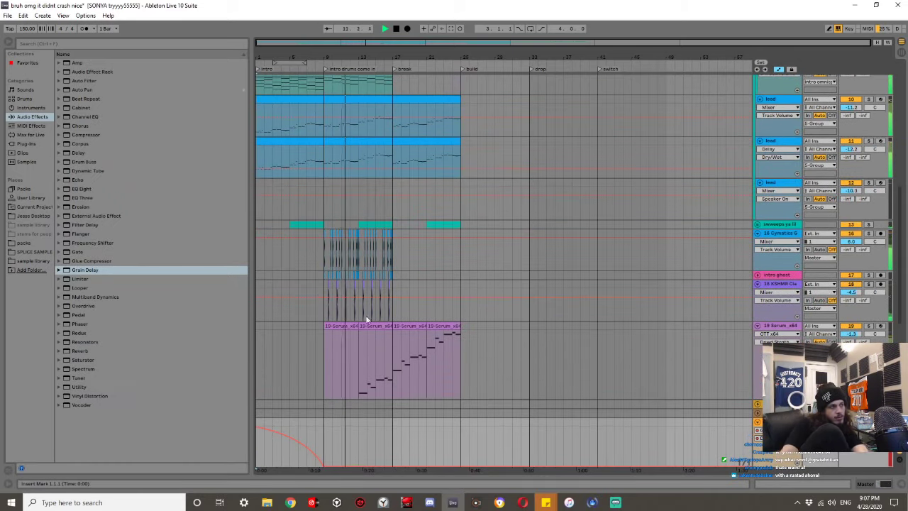
scroll(366, 319, up, 2)
scroll(368, 323, down, 5)
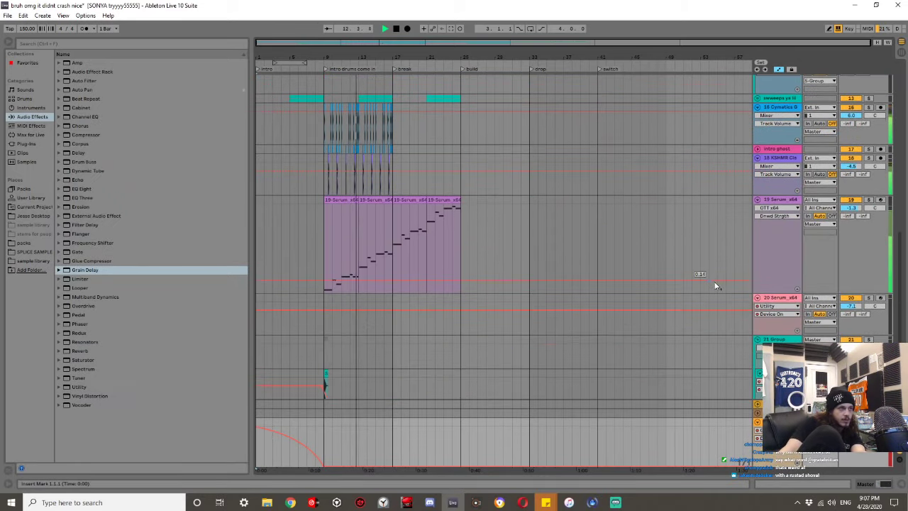
double_click(774, 300)
key(space)
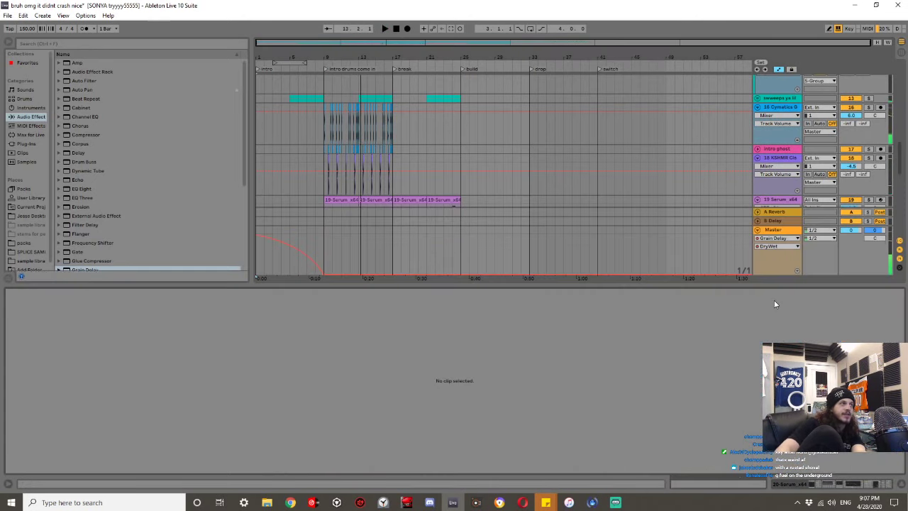
key(ctrl+alt+l)
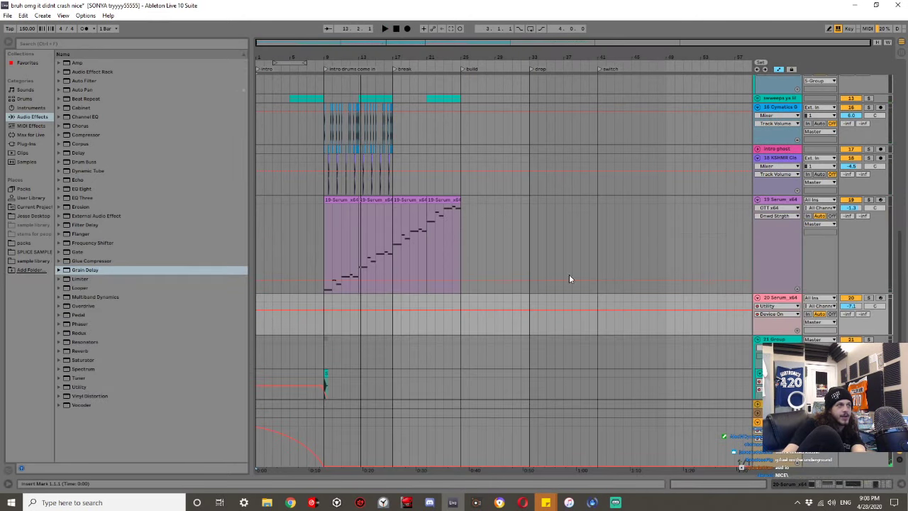
click(784, 299)
key(ctrl+g)
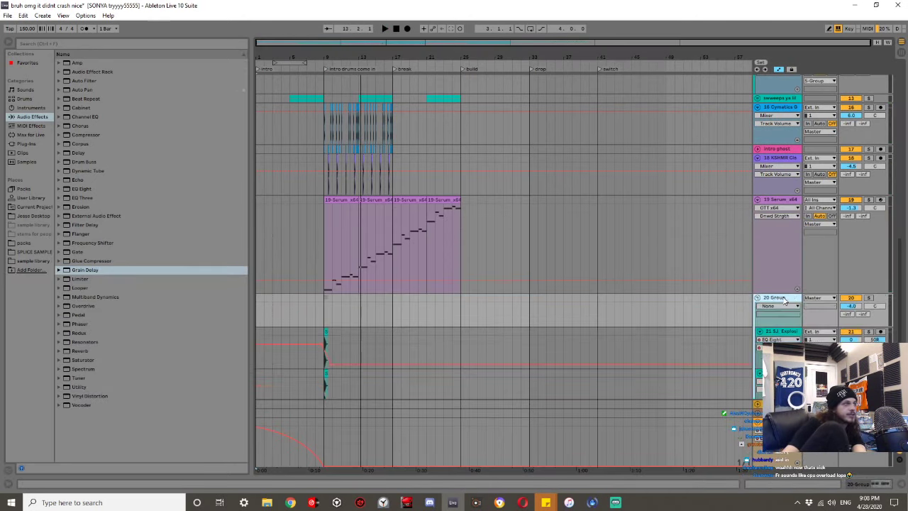
click(778, 200)
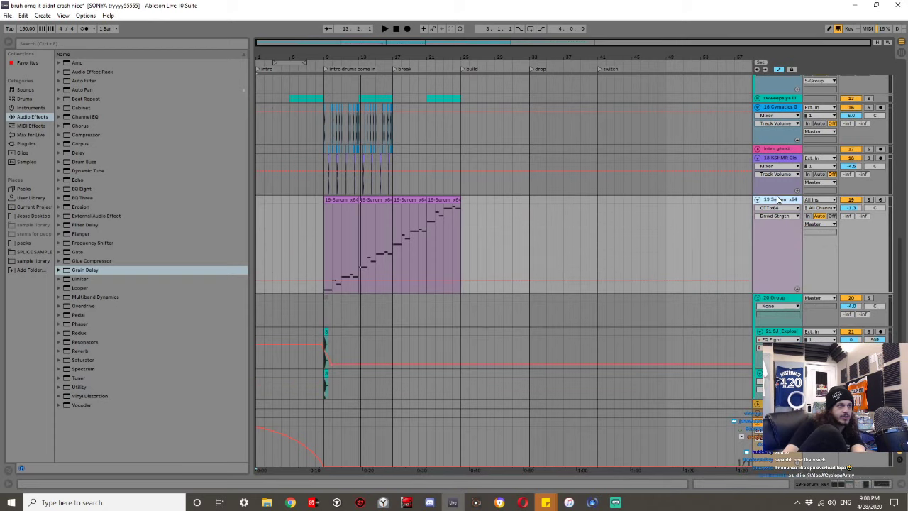
key(ctrl+t)
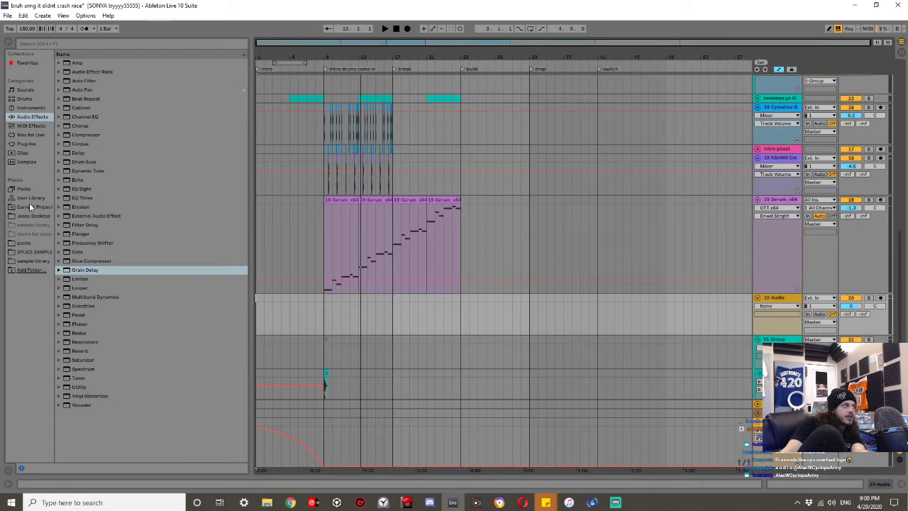
Search the browser for "808" and open the 808s folder inside the Lofi By Nature pack's Melodic_Loops.
click(41, 43)
text(808)
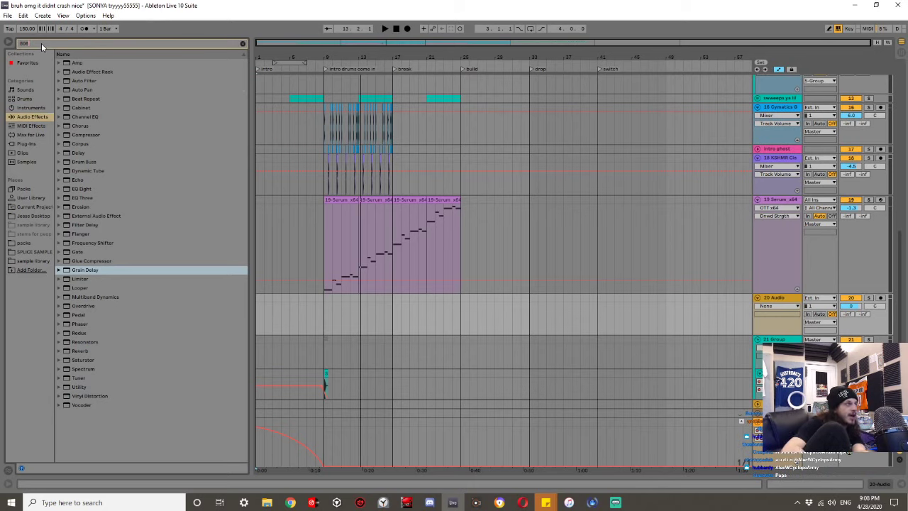
click(50, 225)
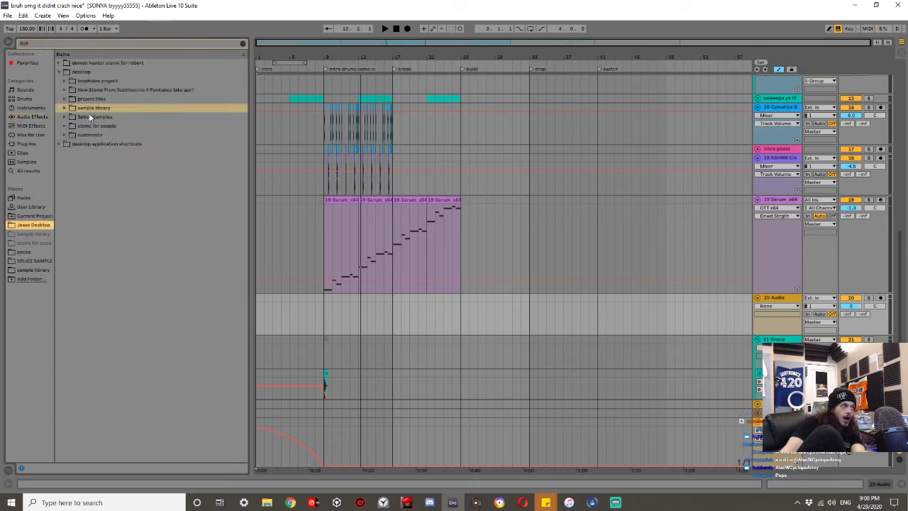
click(24, 253)
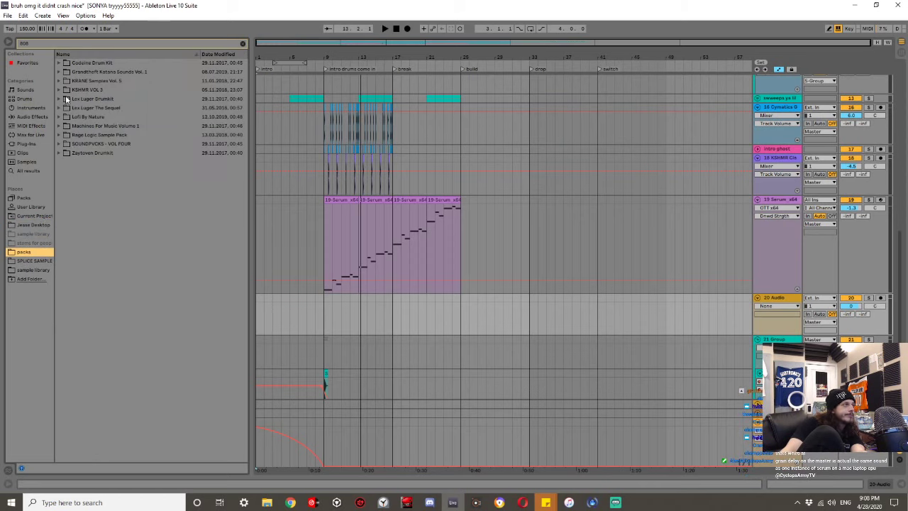
click(59, 116)
click(64, 125)
click(70, 134)
click(75, 143)
Preview the five 808 sub loops in the Lofi By Nature 808s folder and compare them with the arrangement from bar 9.
click(91, 153)
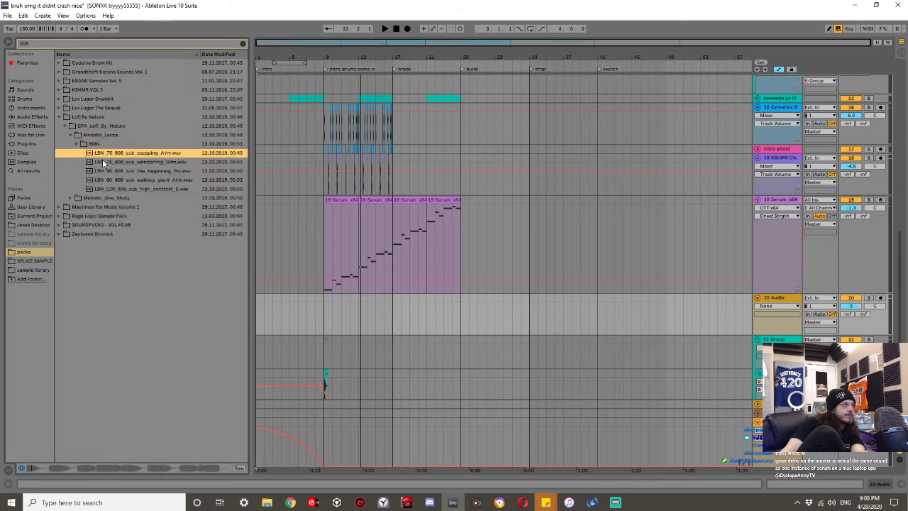
click(105, 161)
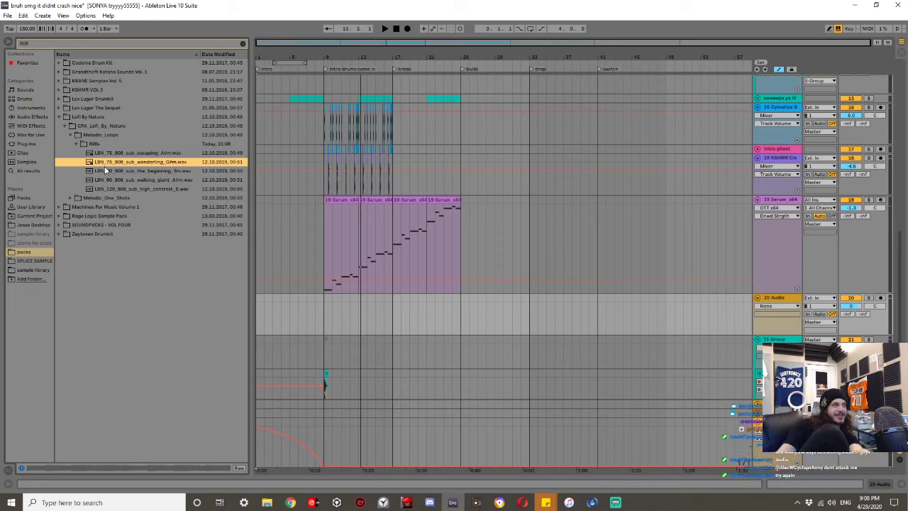
click(117, 170)
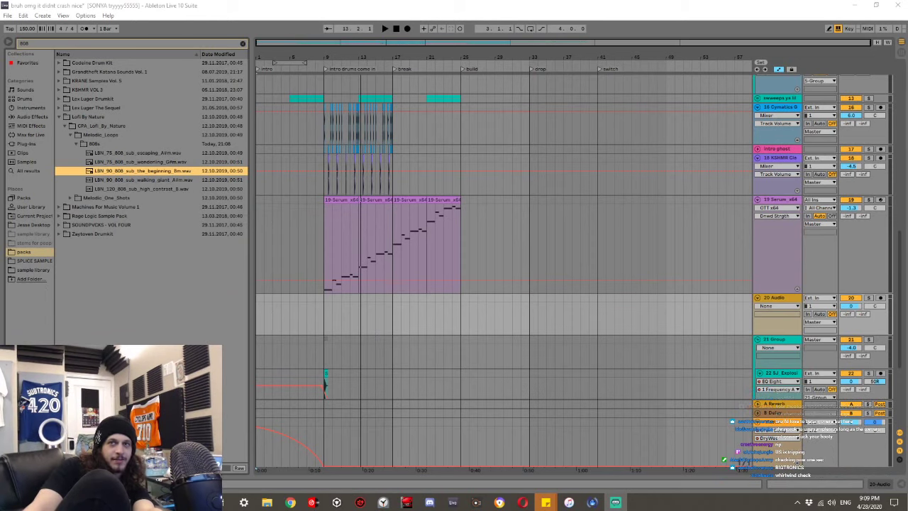
click(324, 306)
key(space)
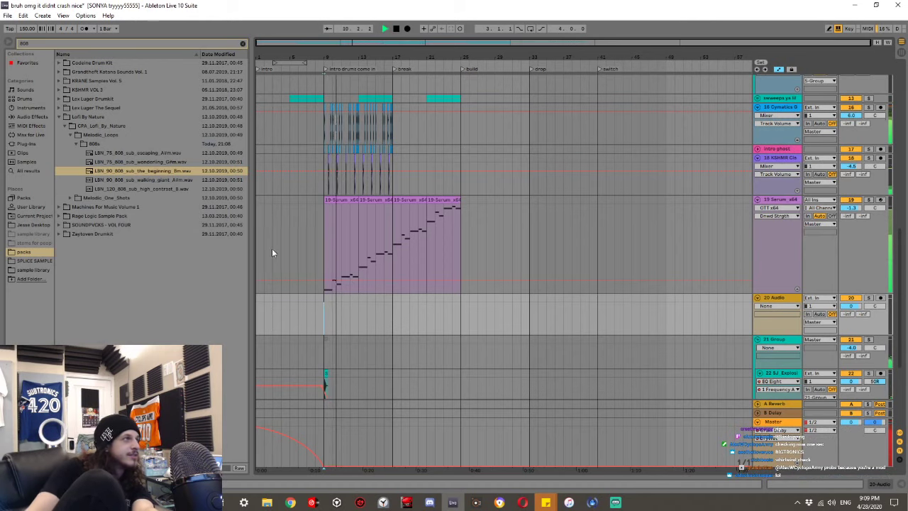
click(161, 171)
click(161, 180)
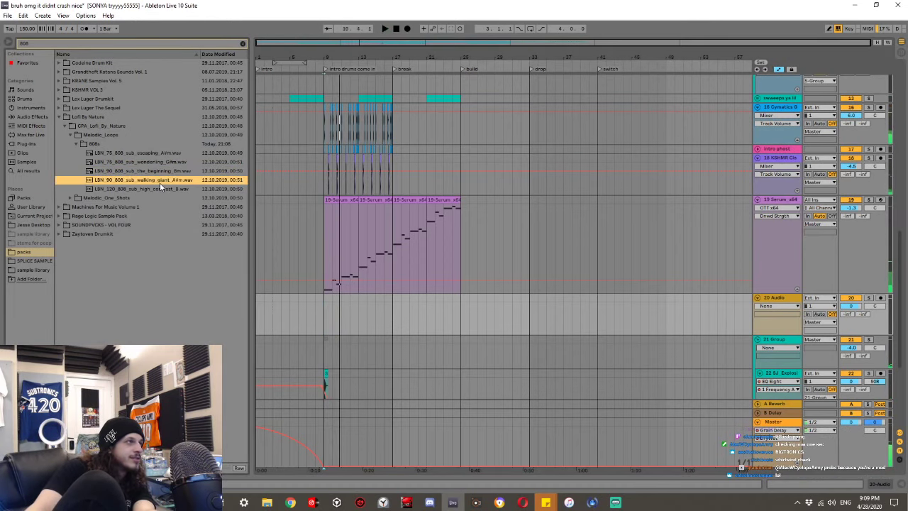
click(159, 188)
click(150, 155)
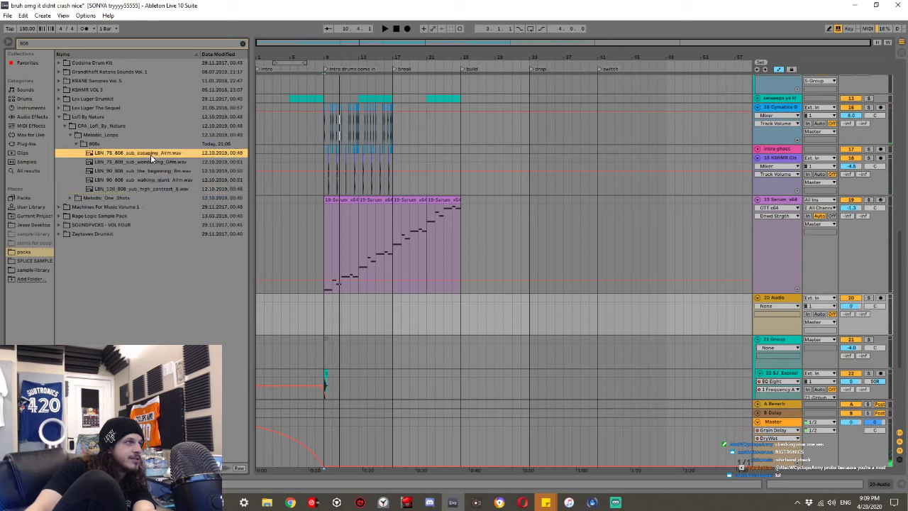
Place LBN_75_808_sub_escaping_A#m.wav on audio track 20 at bar 9, solo that track and open the clip's sample view.
drag(151, 155, 335, 309)
click(865, 291)
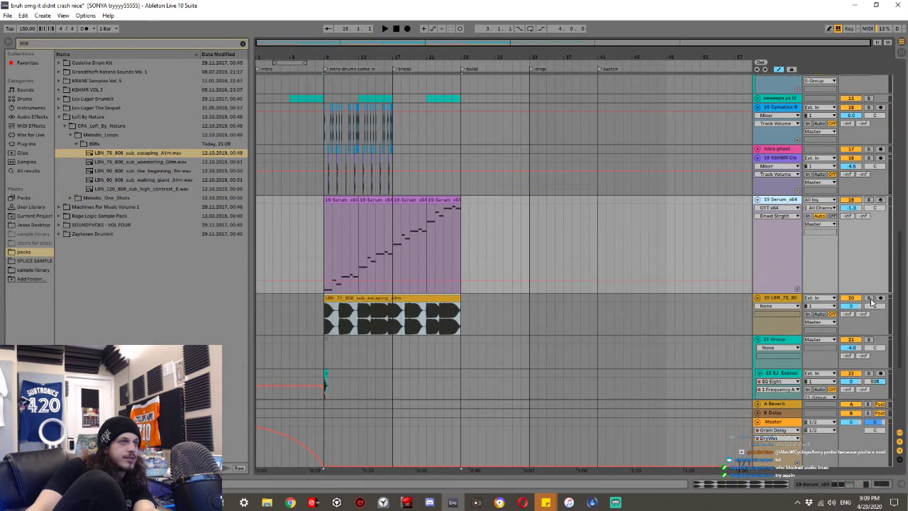
click(869, 298)
key(space)
double_click(376, 298)
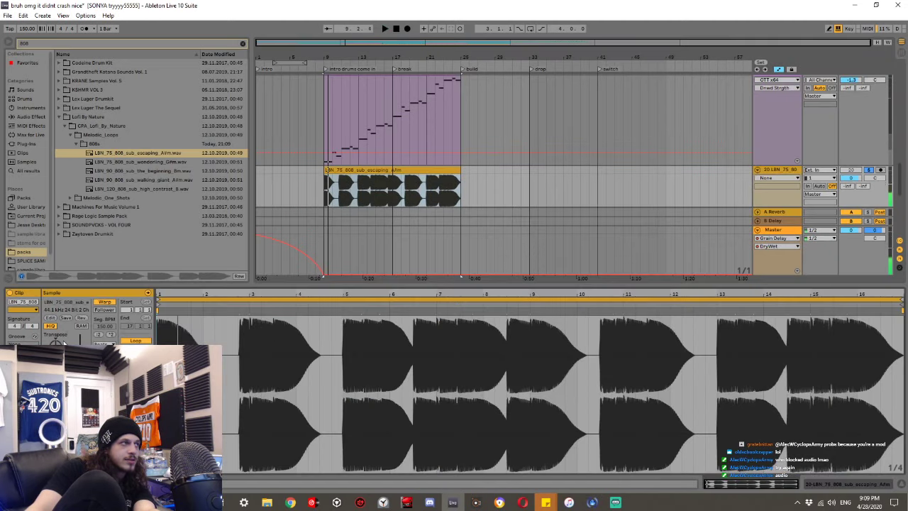
Play the start of the soloed 808 clip from bar 9 several times to judge its sound.
key(space)
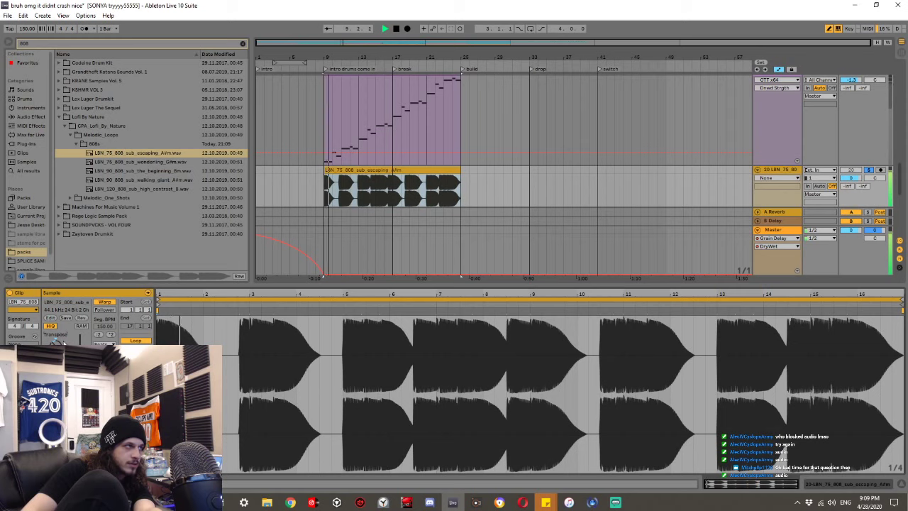
key(space)
key(space)
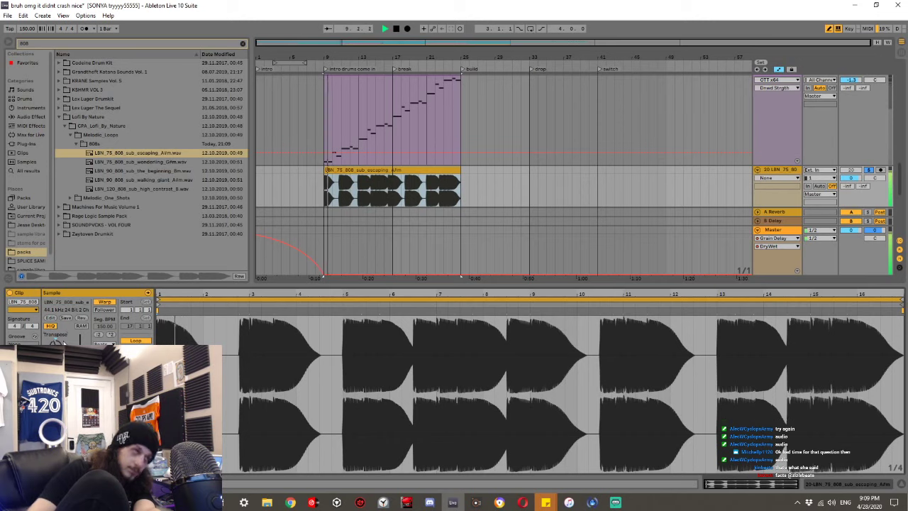
key(space)
key(space)
key(space)
Delete the 808 clip's content from bar 10 onward and play the remaining hit in the full mix from bar 8.
drag(459, 181, 329, 178)
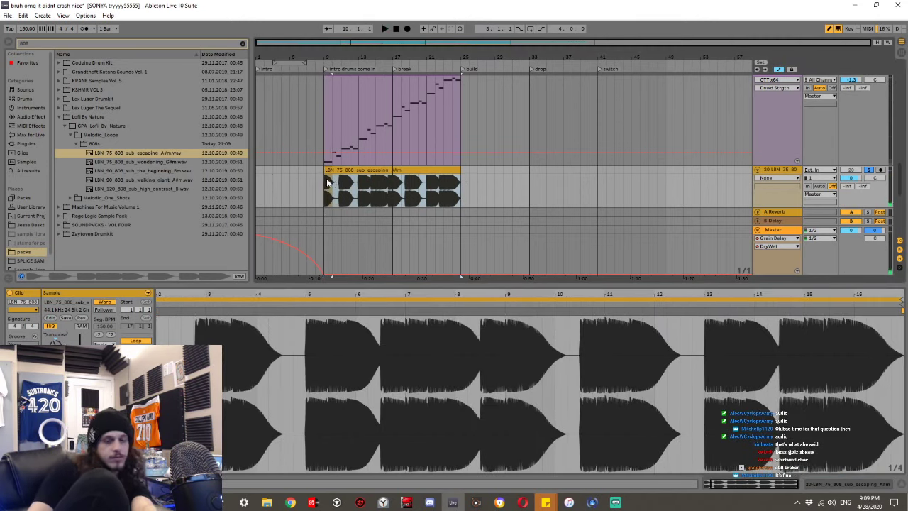
key(Delete)
click(278, 188)
click(312, 180)
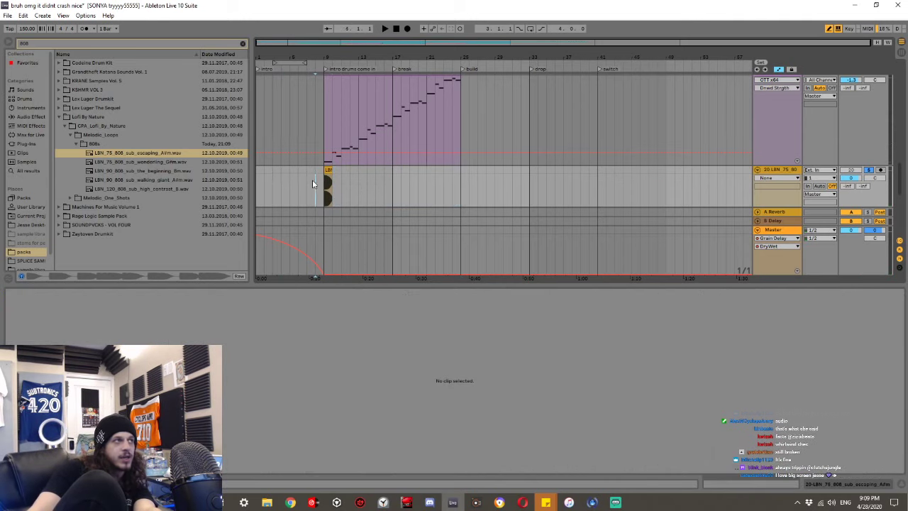
key(space)
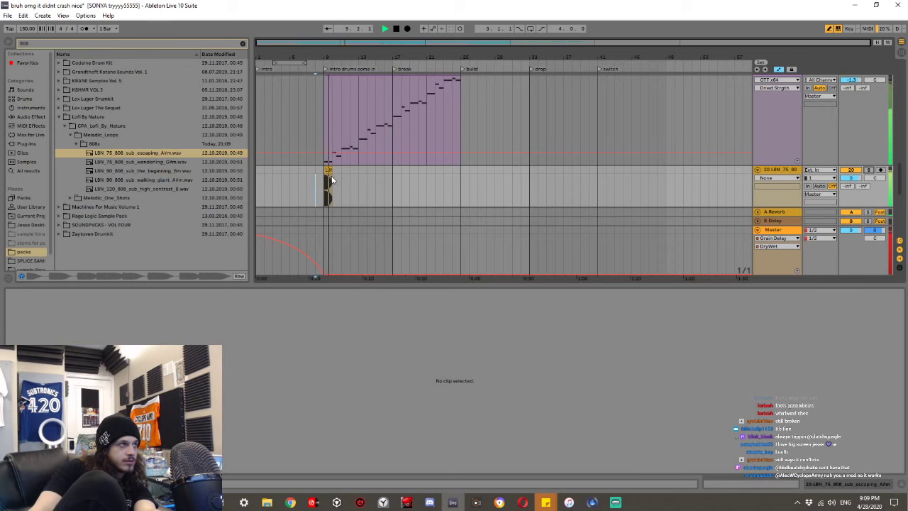
Insert a new MIDI track below the 808 audio track and load Simpler on it.
scroll(331, 176, up, 4)
key(space)
scroll(330, 175, up, 1)
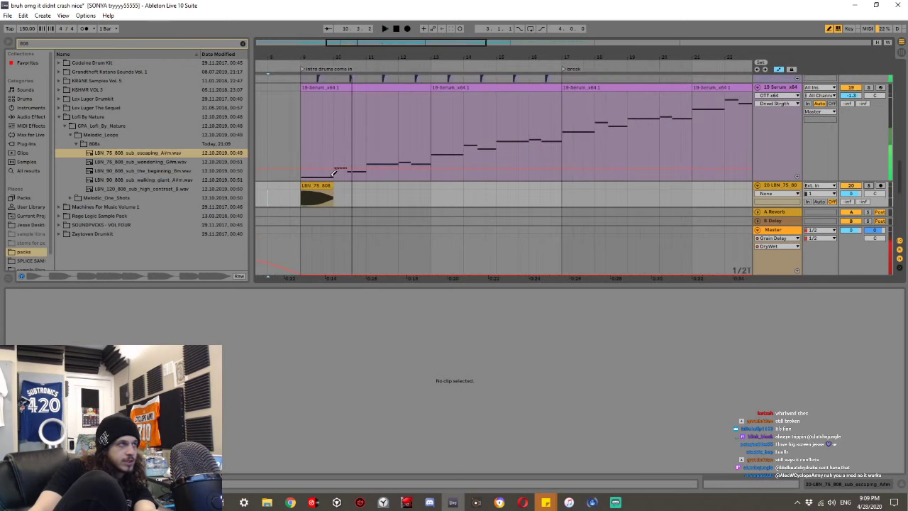
double_click(366, 286)
click(769, 186)
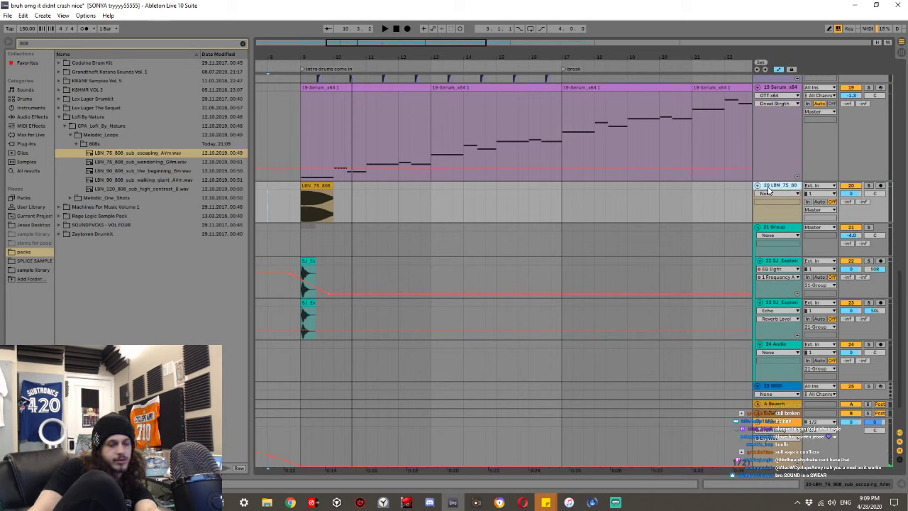
key(ctrl+shift+t)
click(30, 107)
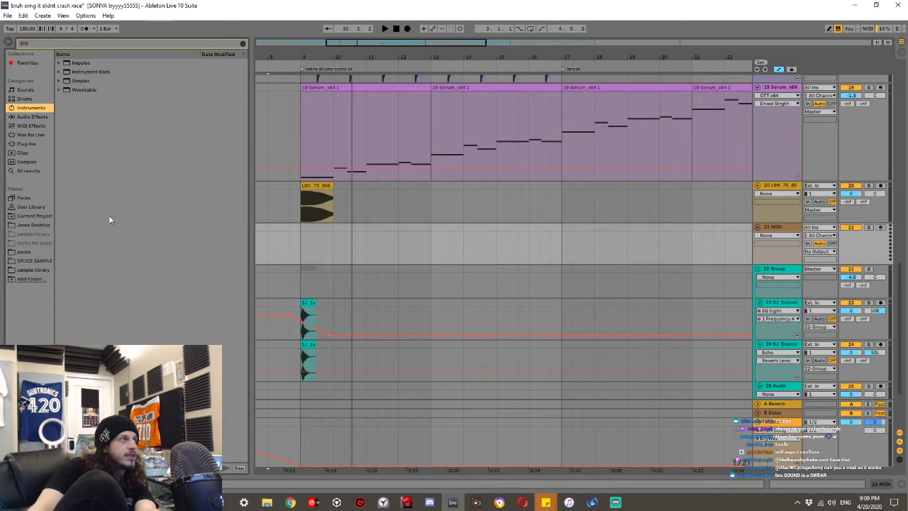
click(81, 82)
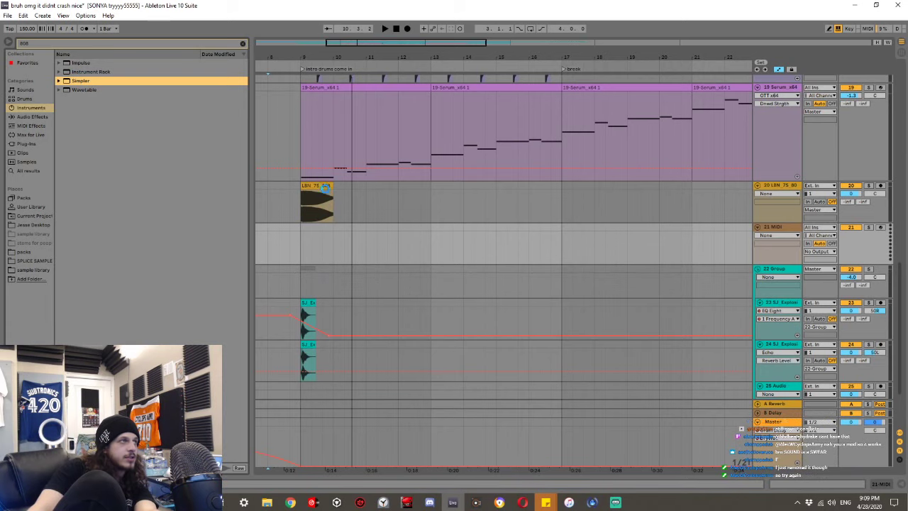
key(Return)
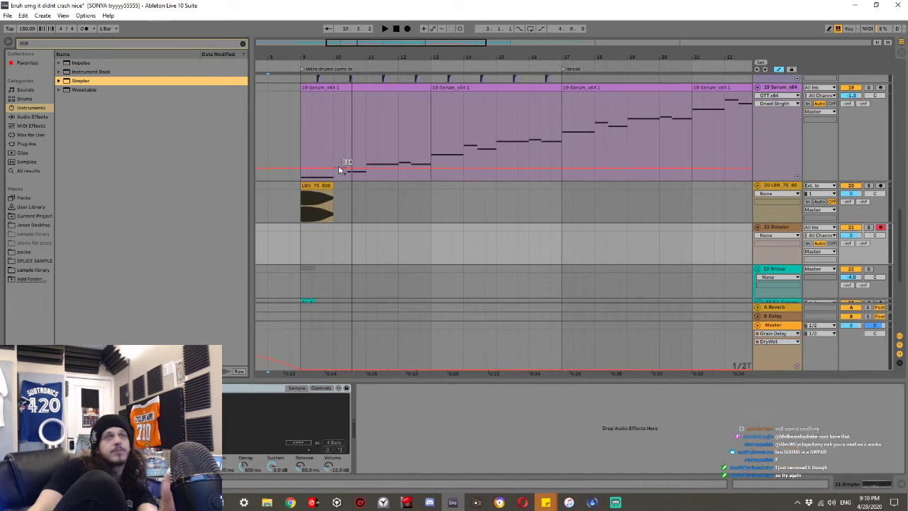
Copy the Serum bass MIDI clip from bars 9 to 13 onto the new MIDI track at bar 9.
click(348, 90)
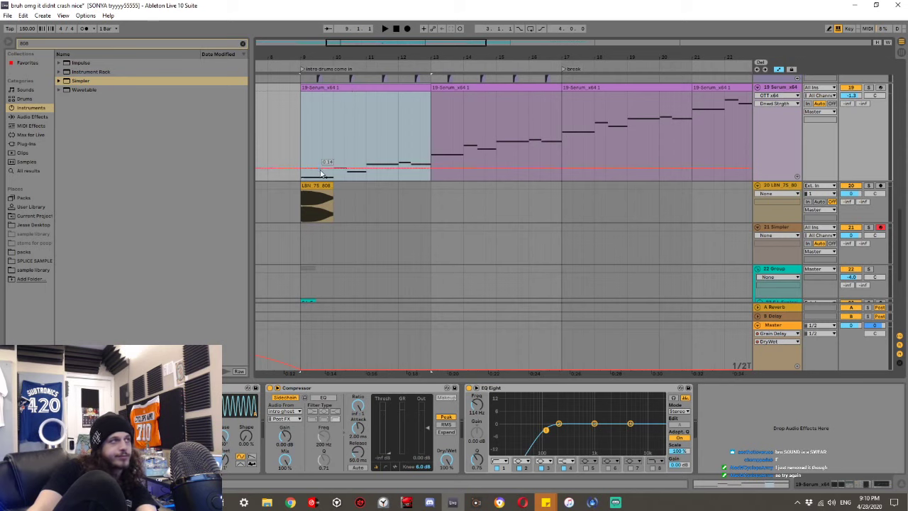
click(301, 246)
key(ctrl+v)
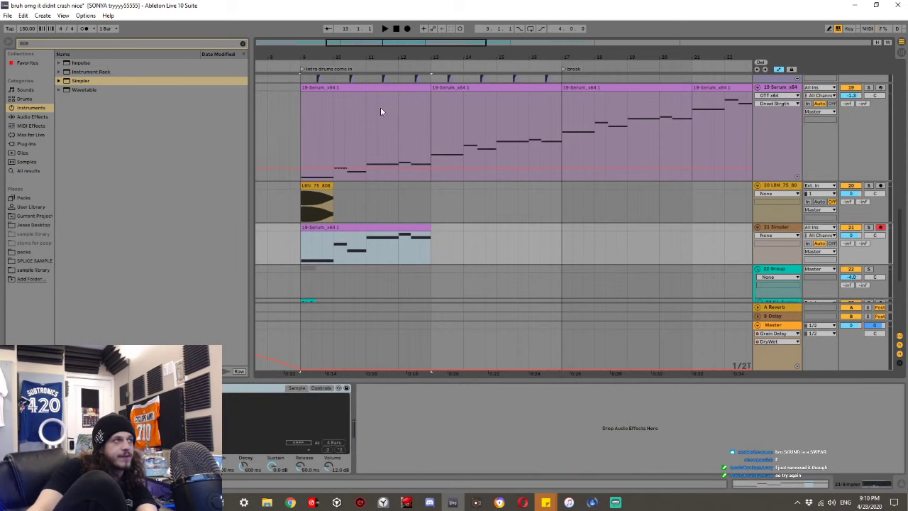
Load the 808 audio clip into Simpler, solo the MIDI track and play its clip to test the sound.
drag(337, 198, 284, 418)
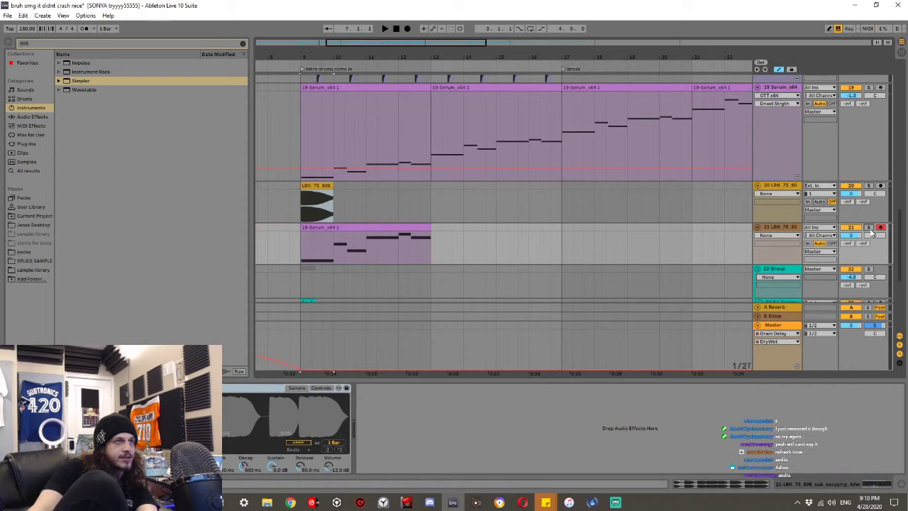
click(410, 226)
key(space)
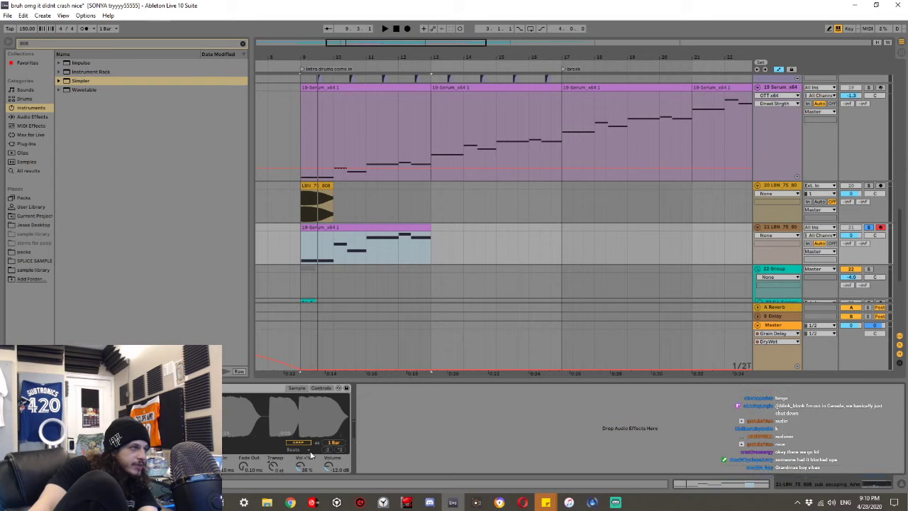
click(320, 388)
click(297, 388)
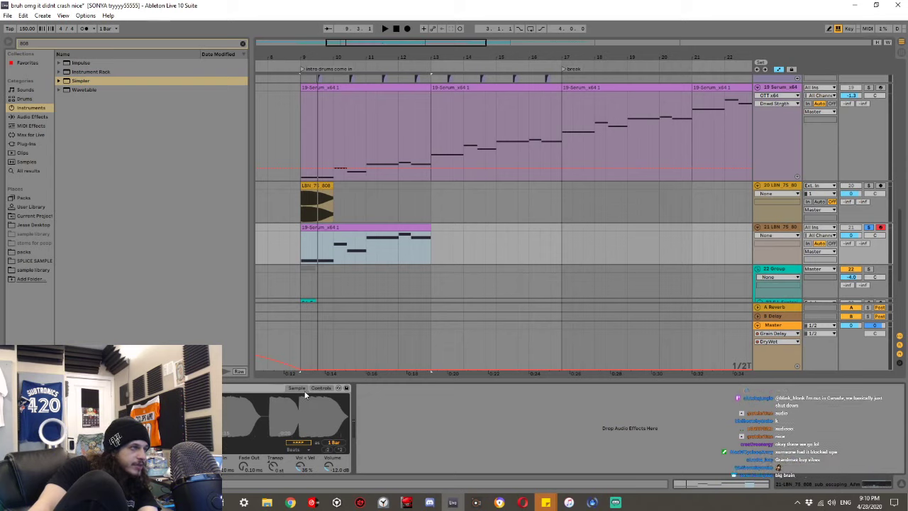
Replace Simpler with Sampler on track 21 and load the 808 audio clip into it as the sample.
click(242, 44)
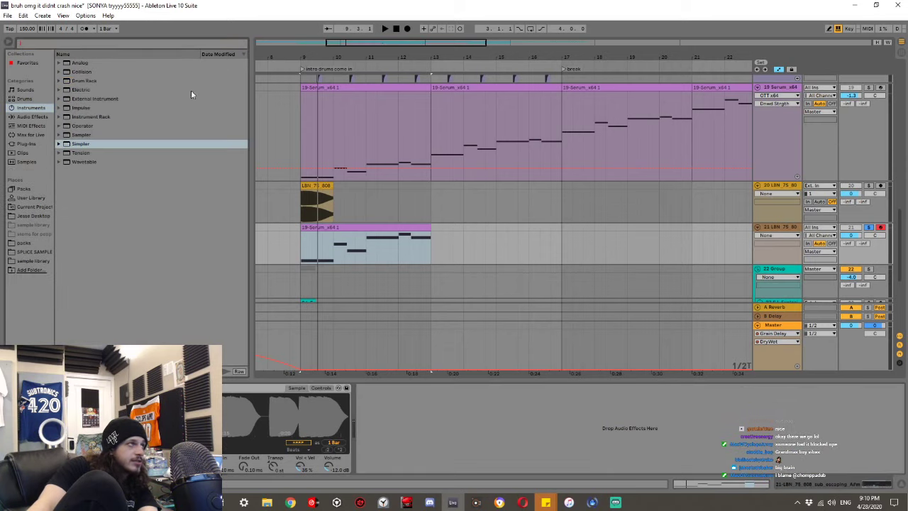
click(93, 136)
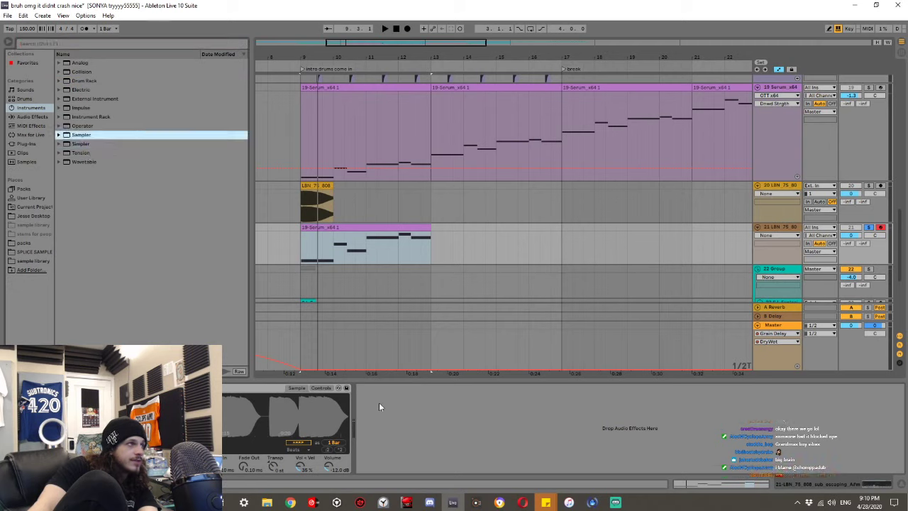
double_click(86, 135)
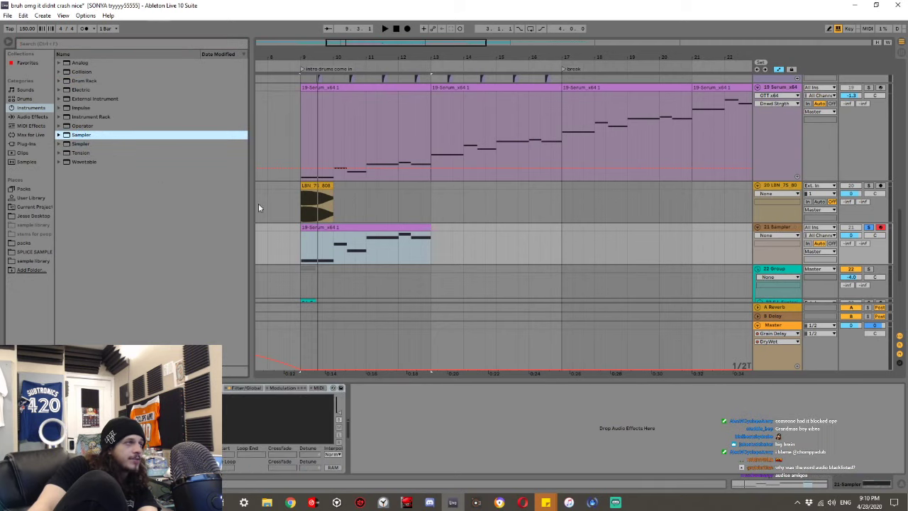
drag(307, 184, 280, 418)
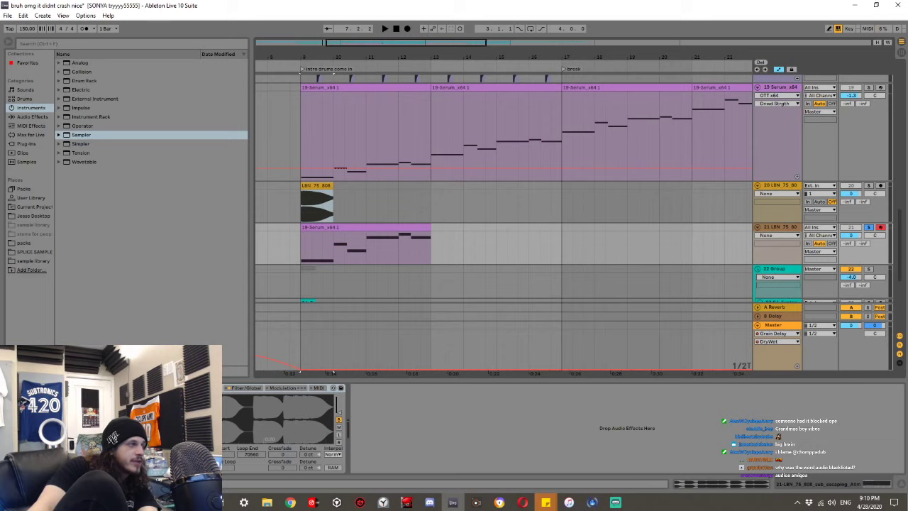
Play the first 808 note from bar 9 repeatedly, switching solo between the audio clip and the Sampler track to compare them.
key(space)
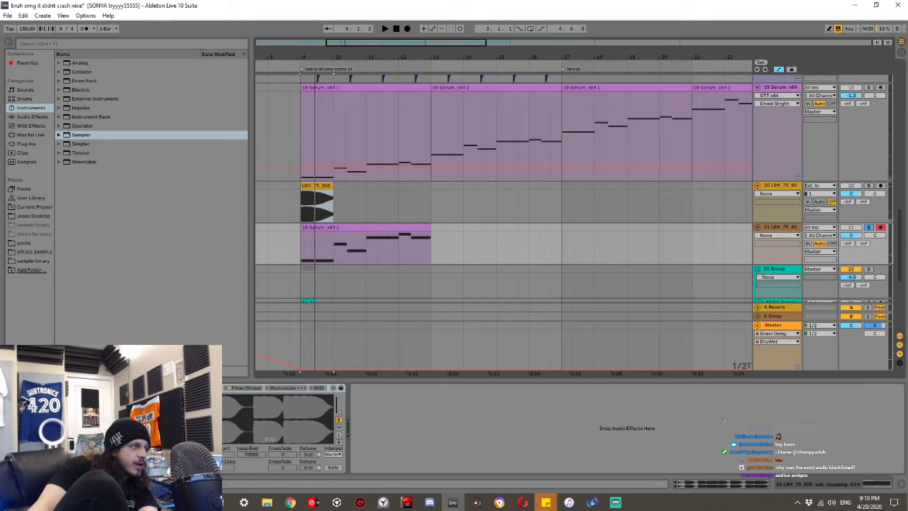
key(space)
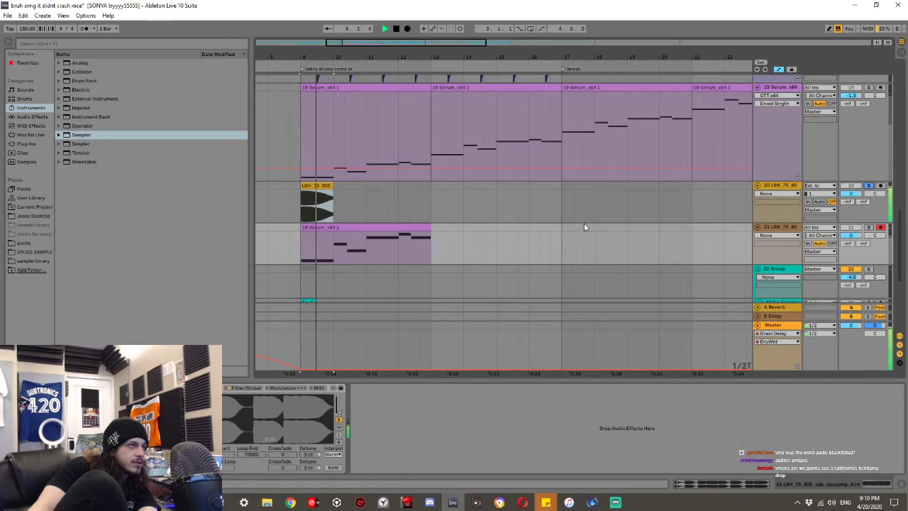
key(space)
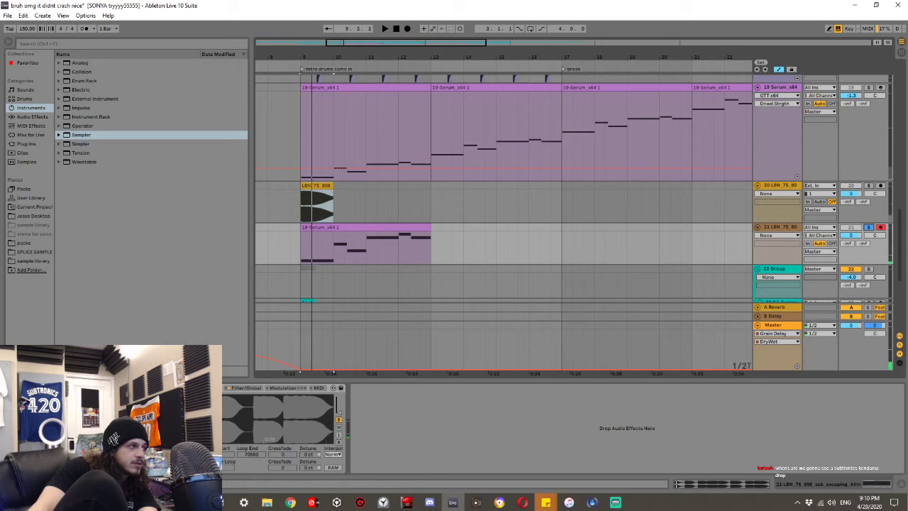
key(space)
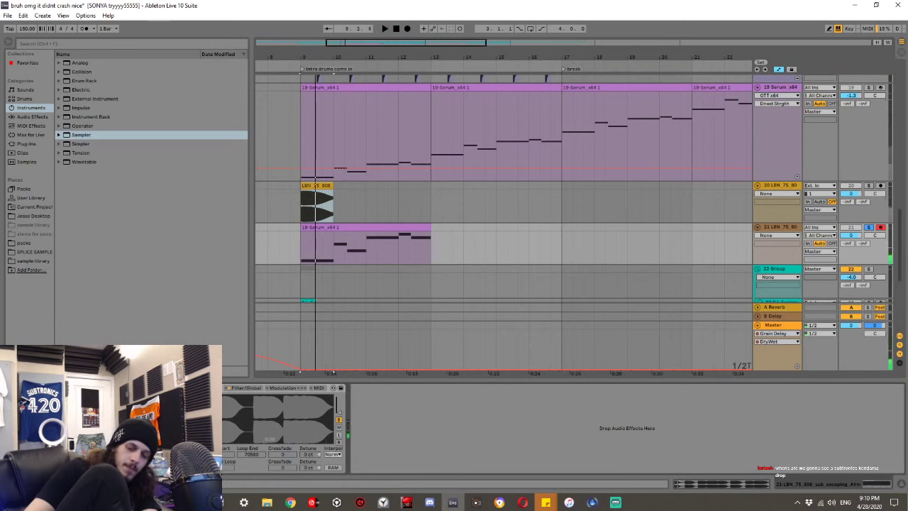
key(space)
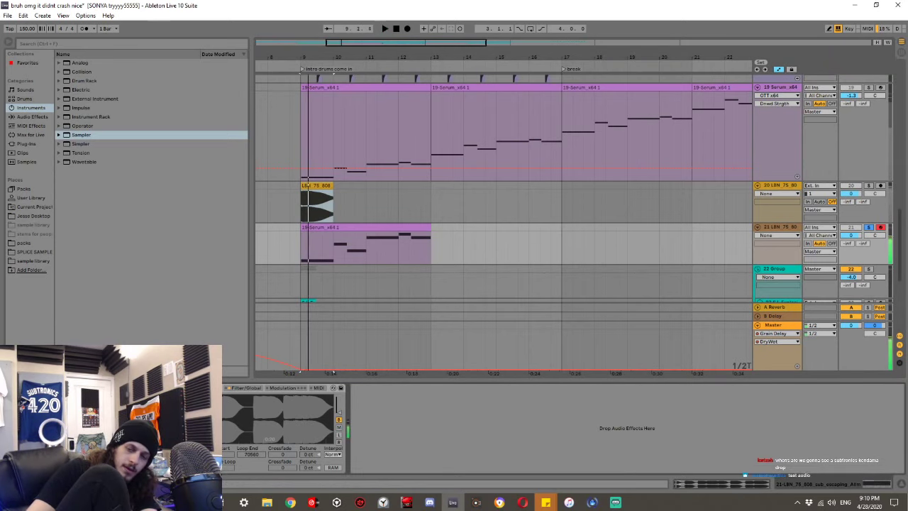
key(space)
key(space)
key(space)
key(space)
key(space)
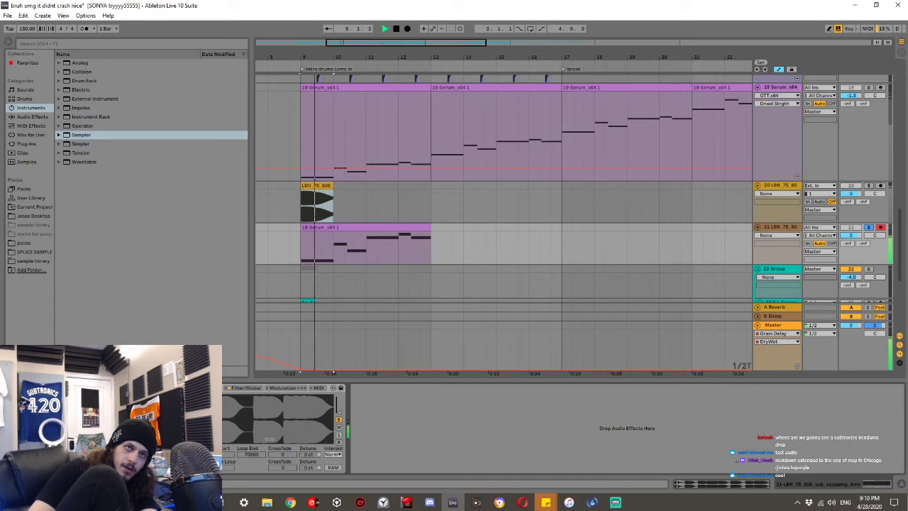
key(space)
key(space)
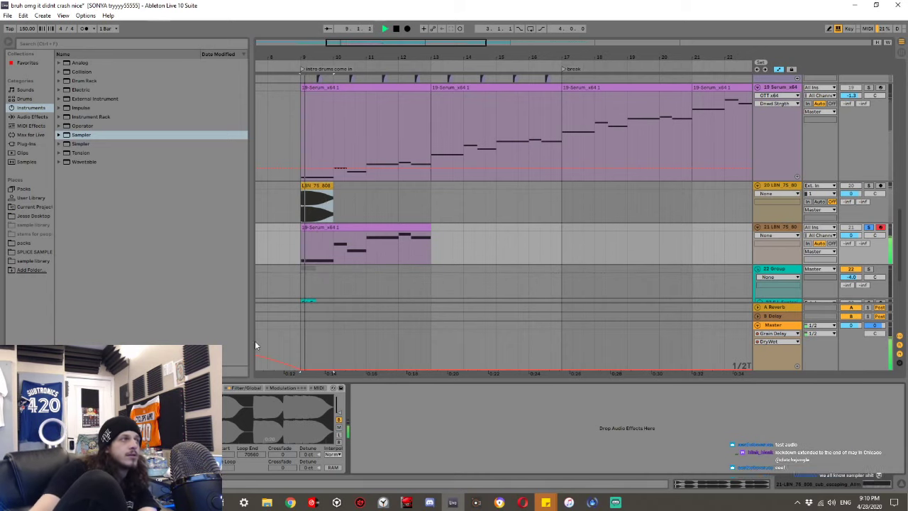
key(space)
click(867, 186)
key(space)
click(868, 227)
key(space)
key(space)
key(space)
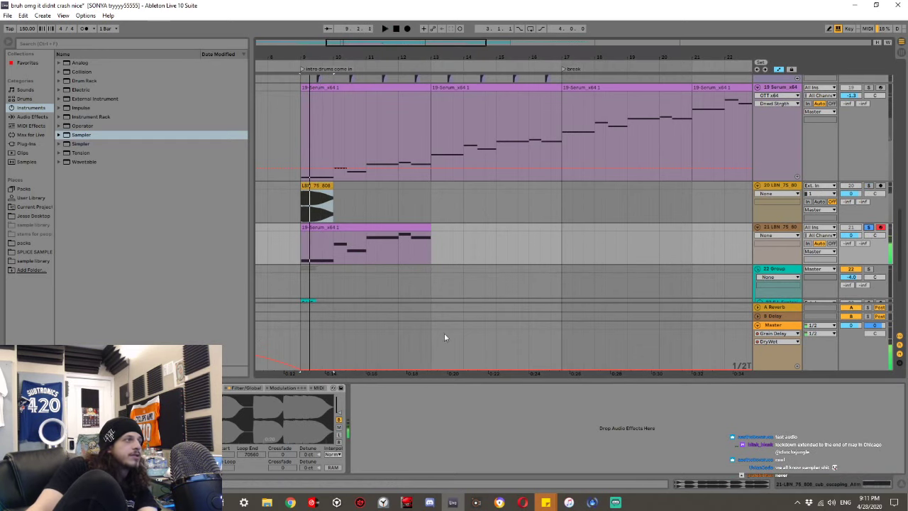
Set Sampler's volume to 0 dB and play the soloed 808 notes from bar 9.
click(240, 387)
click(239, 403)
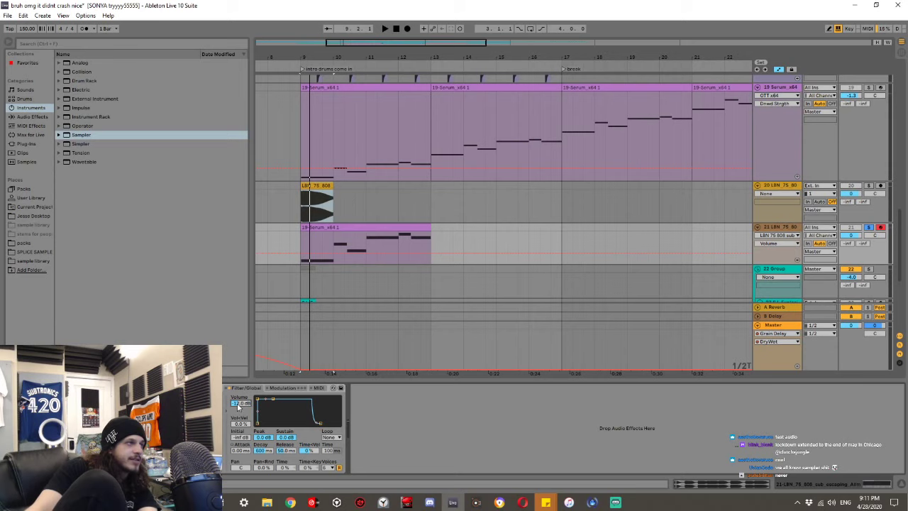
key(space)
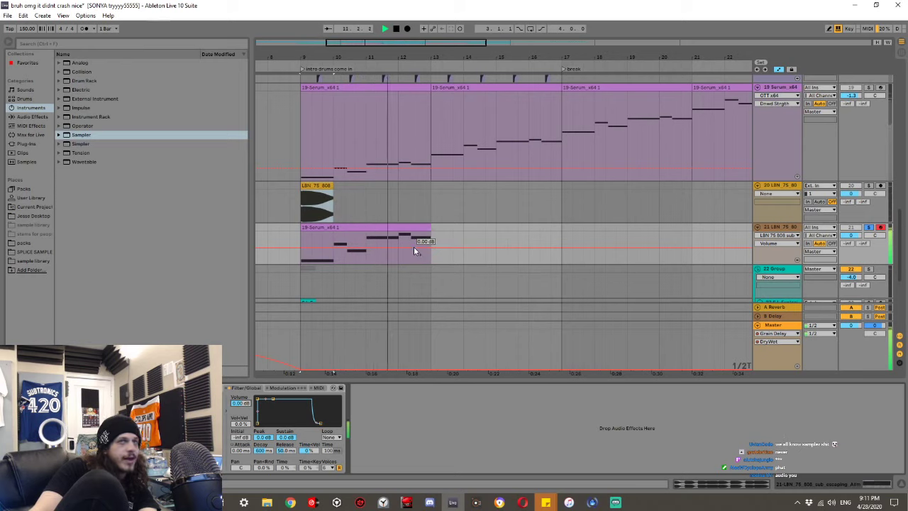
Duplicate the Sampler track's MIDI clip to bar 13 and delete the original 808 audio clip from track 20.
click(370, 228)
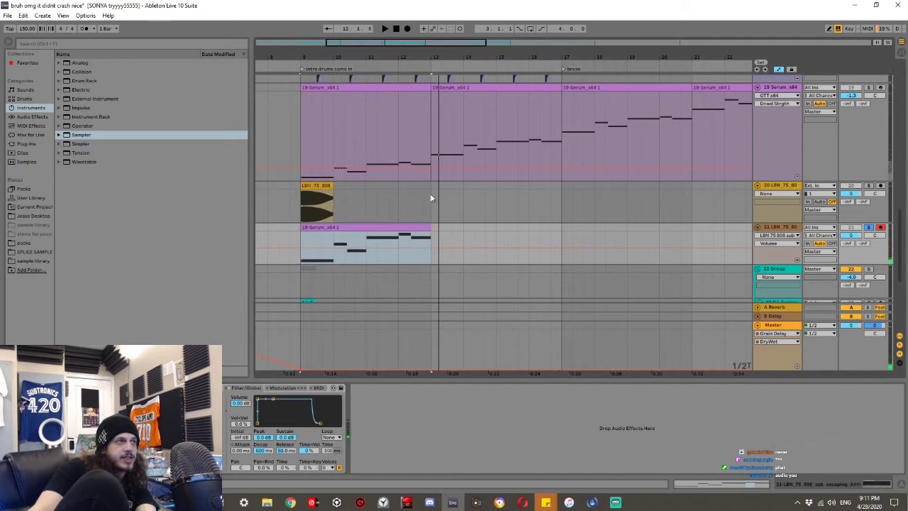
key(ctrl+d)
click(321, 191)
key(Delete)
key(space)
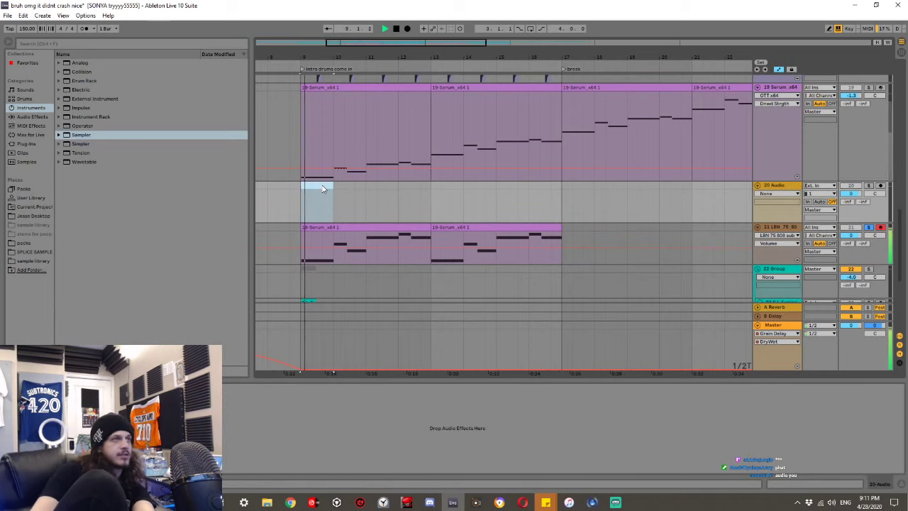
key(space)
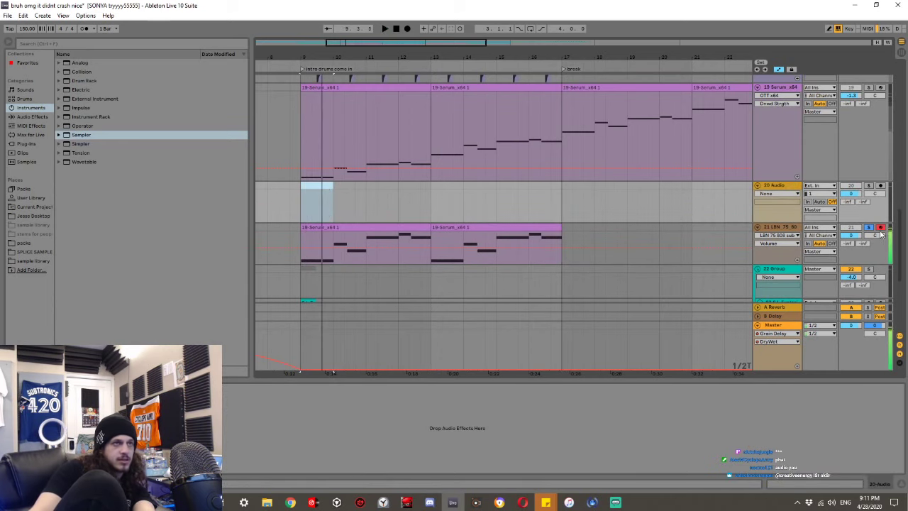
Add a Compressor to the 808 Sampler track, sidechain it from intro ghost and lower its threshold to -inf dB.
click(768, 234)
click(31, 116)
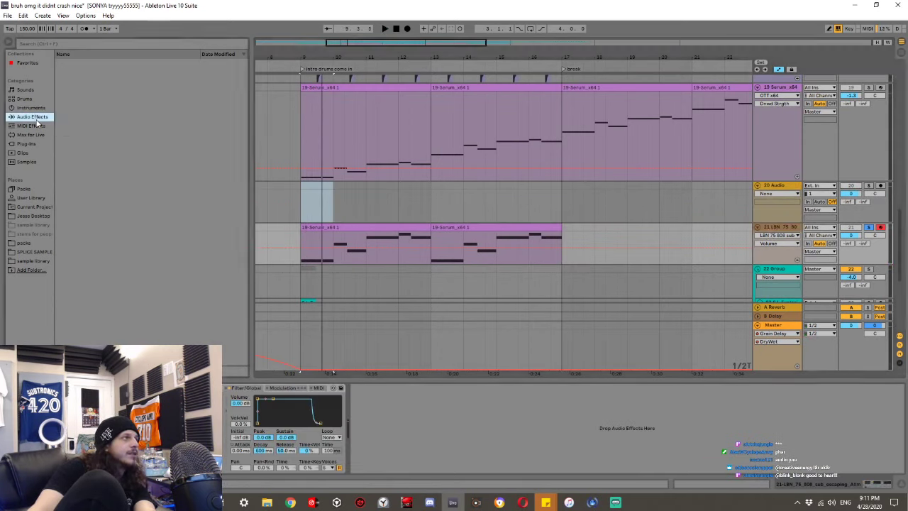
double_click(85, 135)
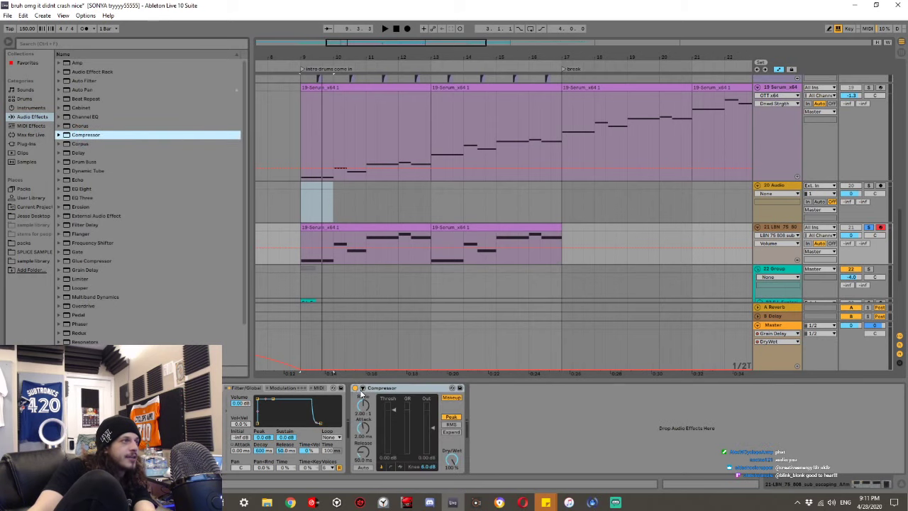
click(362, 388)
click(371, 412)
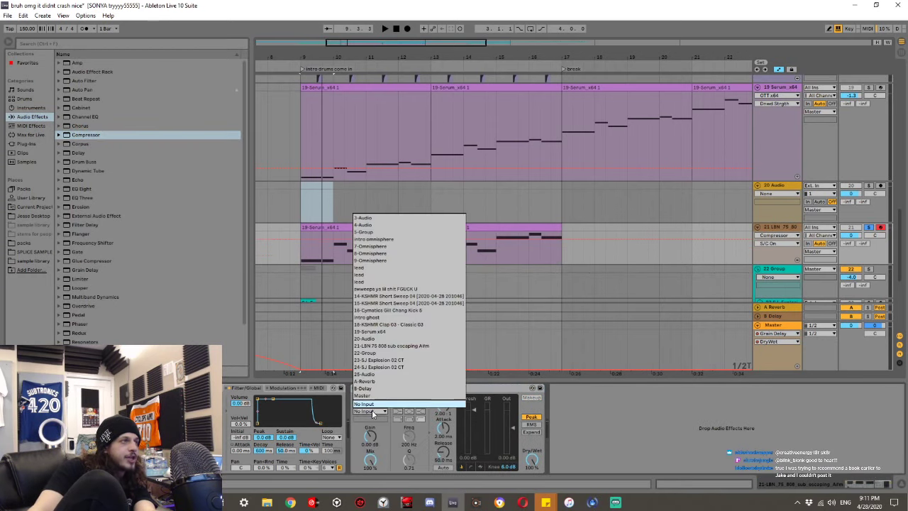
click(405, 317)
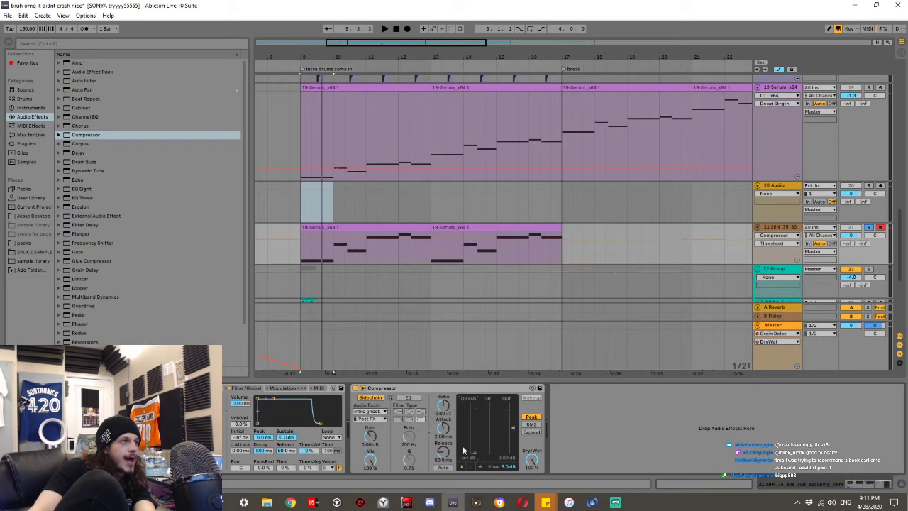
Set the 808 Compressor's ratio to inf:1 and play the full mix from just before bar 9, then from bar 1.
click(292, 263)
key(space)
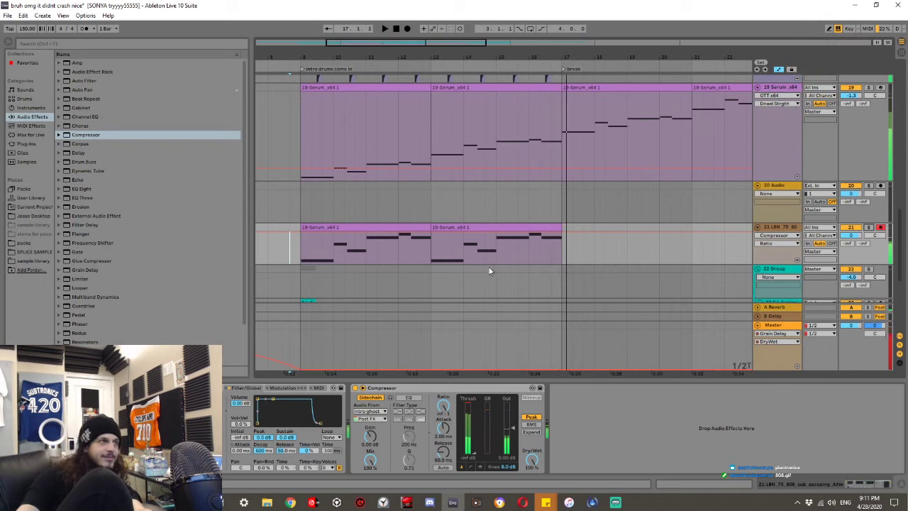
scroll(489, 268, down, 3)
drag(281, 276, 178, 263)
key(space)
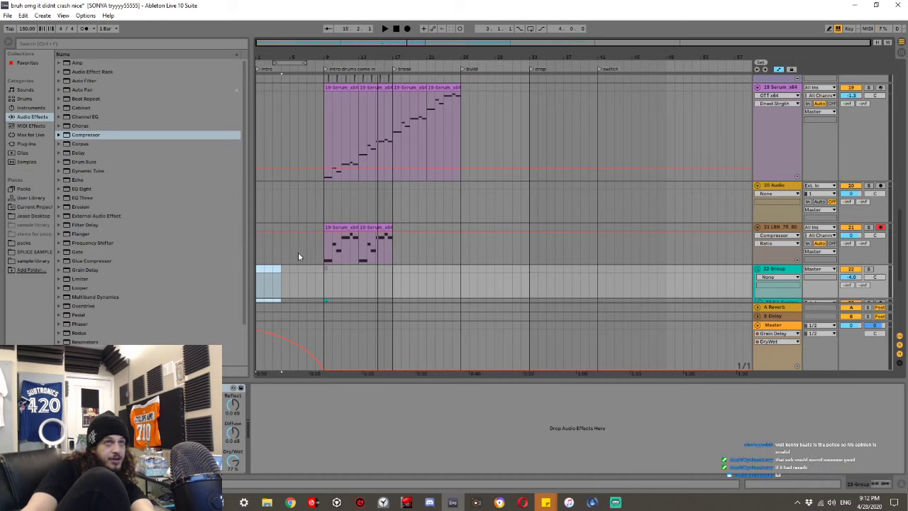
Solo the 808 Sampler track and play it from bar 9.
scroll(323, 246, up, 6)
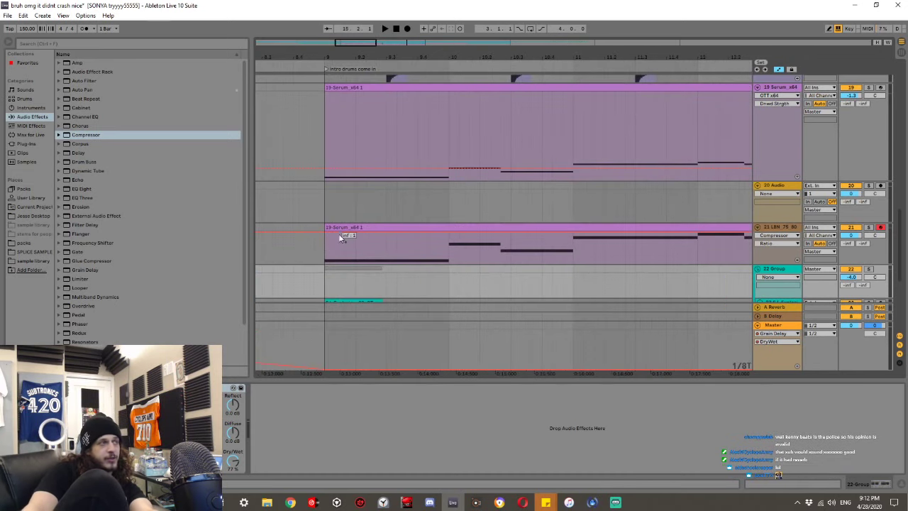
scroll(336, 239, down, 3)
click(333, 246)
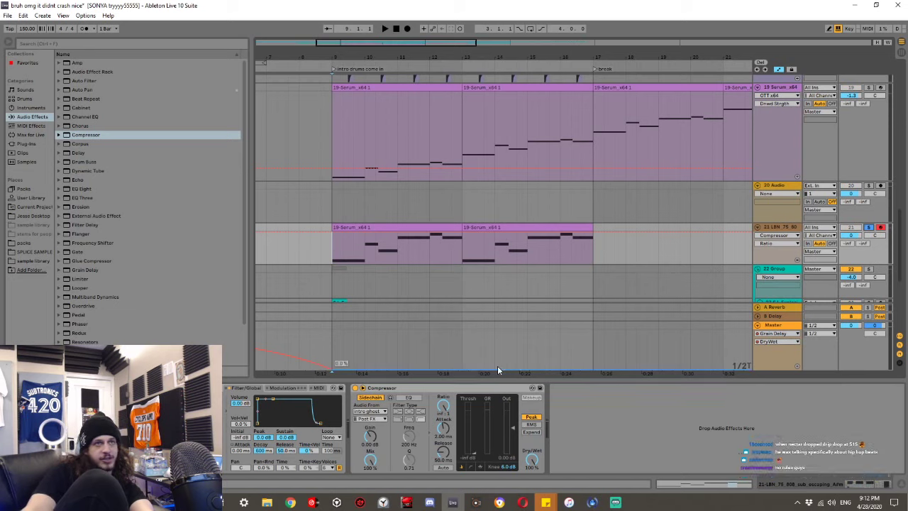
key(space)
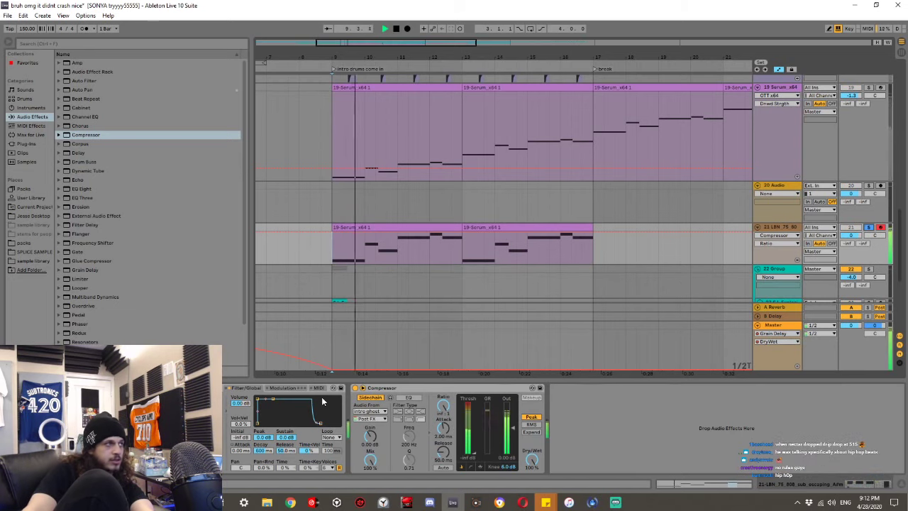
Add an EQ Eight after the 808 track's Compressor and set band 2 to a high-cut filter at 141 Hz while playing.
double_click(82, 188)
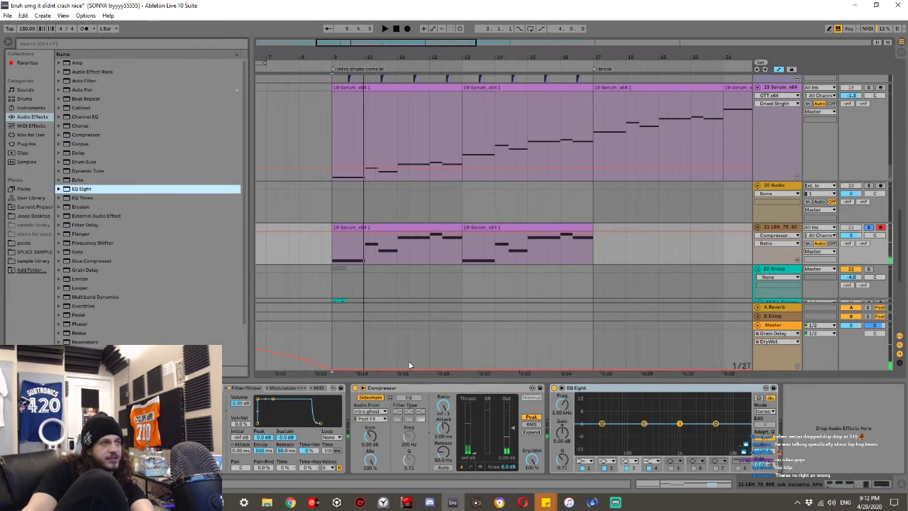
click(604, 460)
click(606, 446)
key(space)
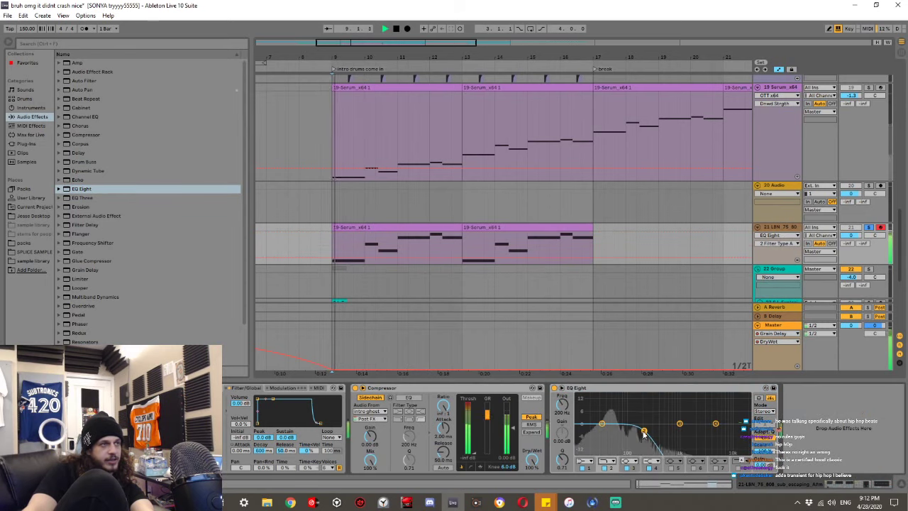
drag(644, 431, 635, 432)
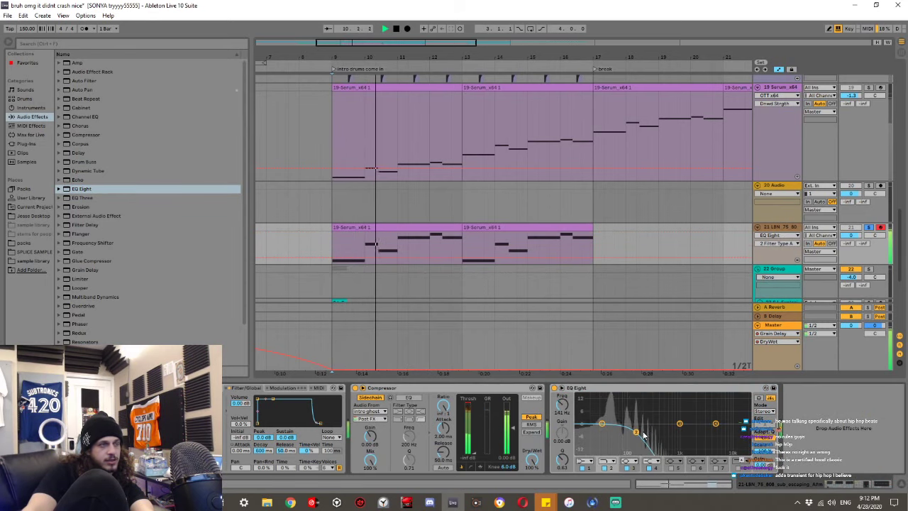
key(space)
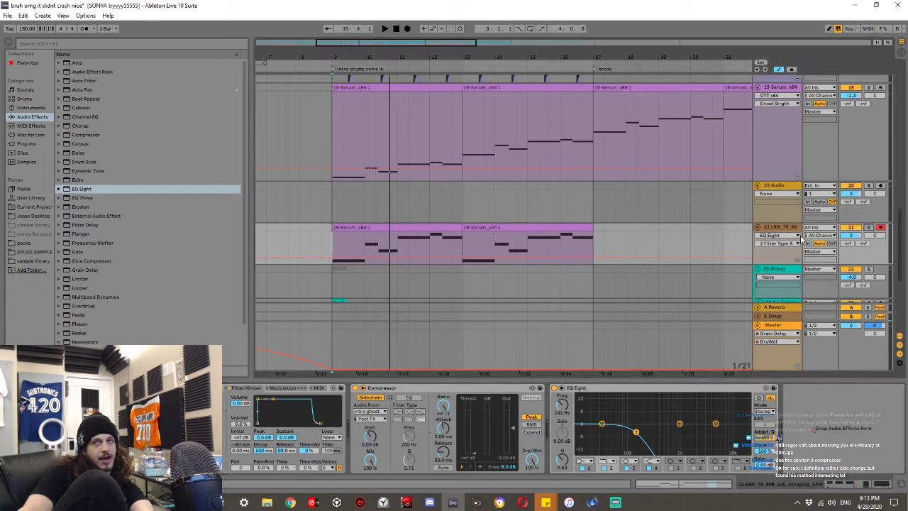
Try trimming the first 808 clip so it starts at bar 11 instead of at the intro drums.
click(370, 227)
key(space)
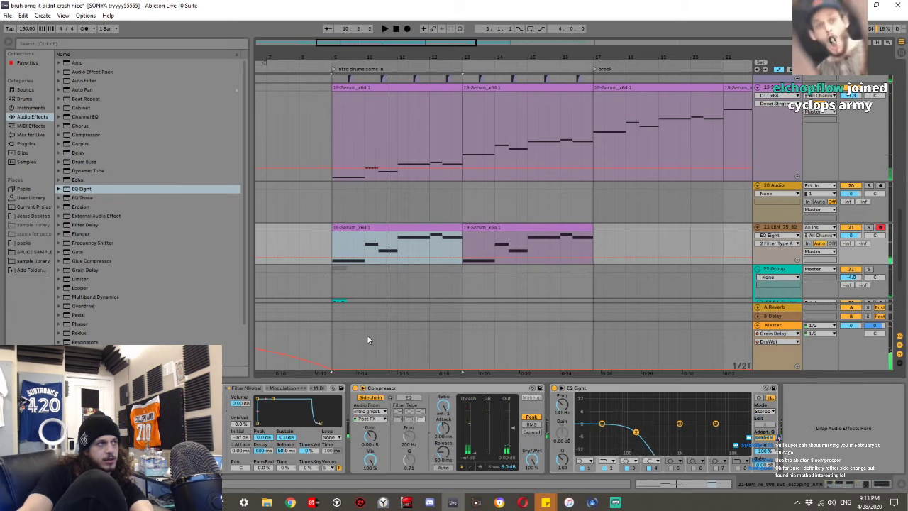
drag(360, 381, 361, 461)
scroll(344, 315, up, 3)
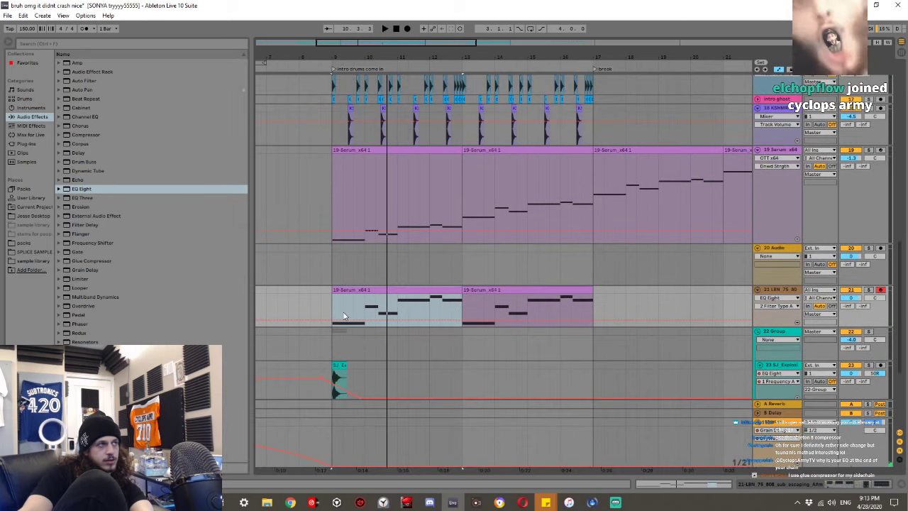
key(space)
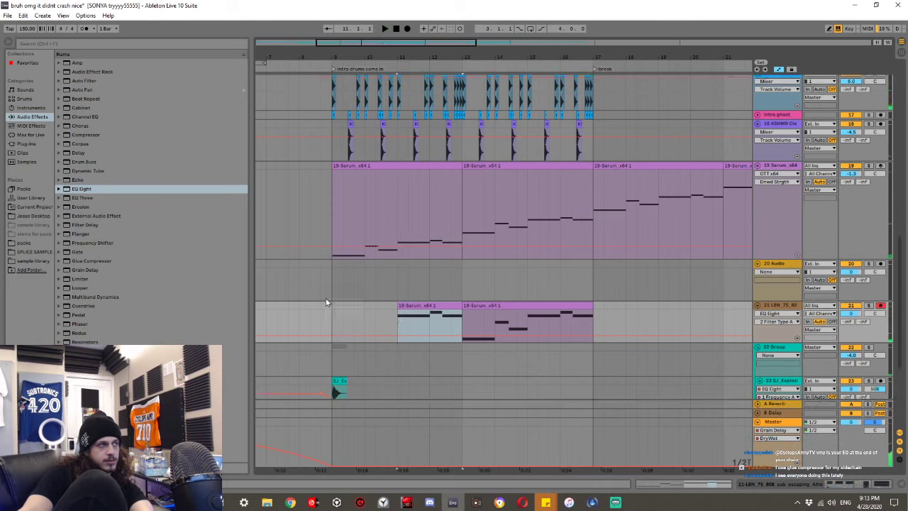
Audition Omnisphere track 9 and the two lead tracks in solo from bar 9, then play the full mix.
scroll(328, 299, up, 5)
scroll(334, 286, up, 3)
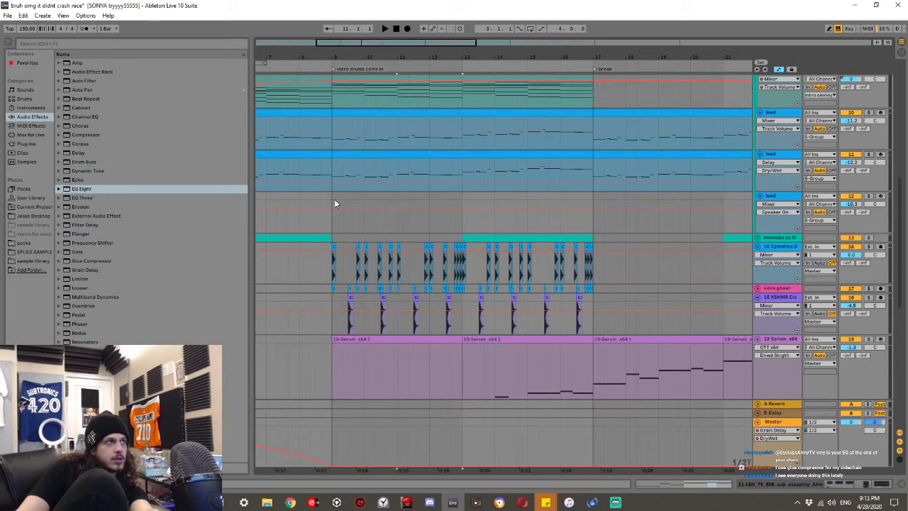
scroll(337, 209, up, 5)
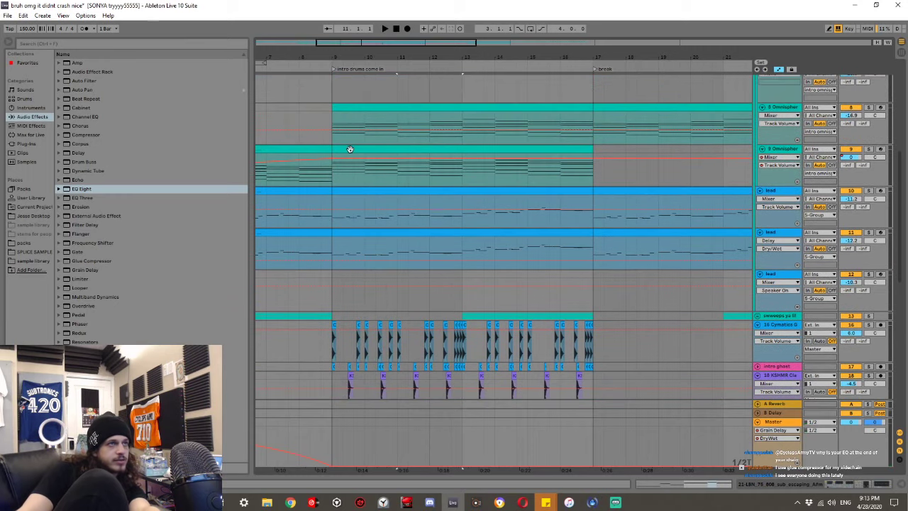
click(354, 150)
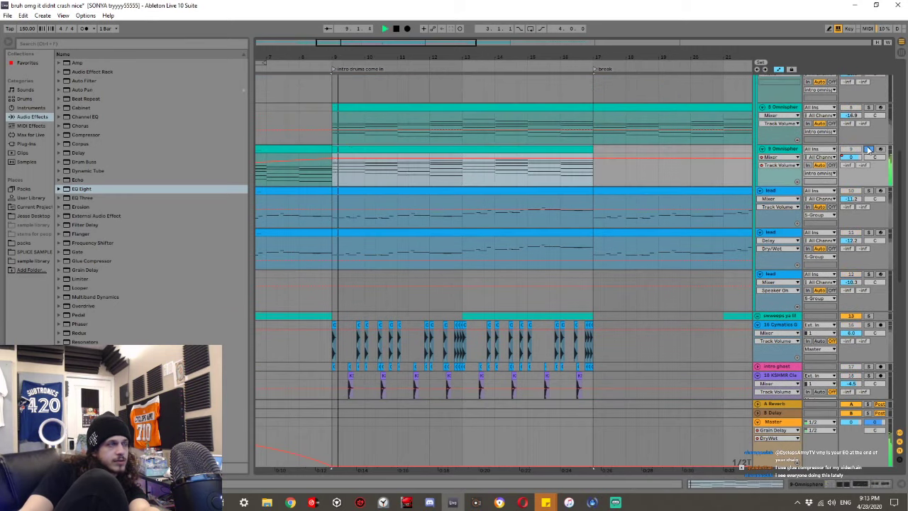
click(868, 190)
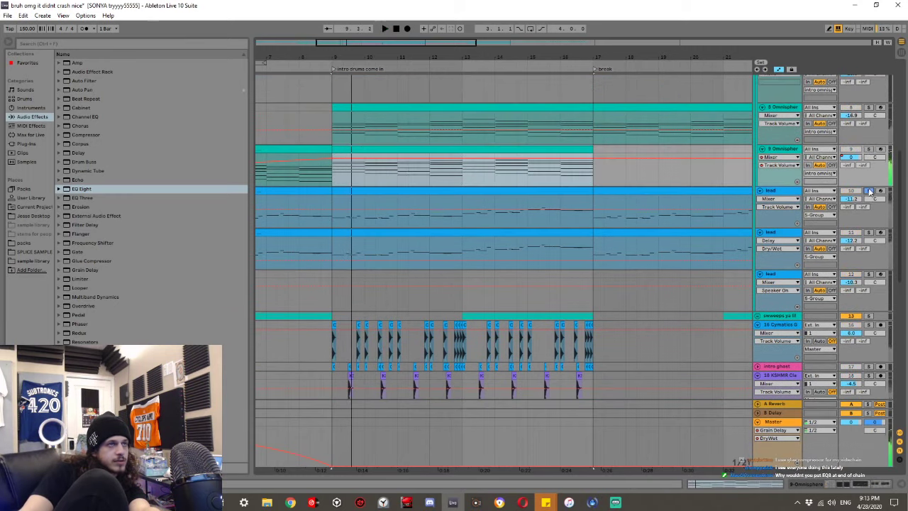
click(868, 233)
key(space)
key(space)
click(868, 233)
key(space)
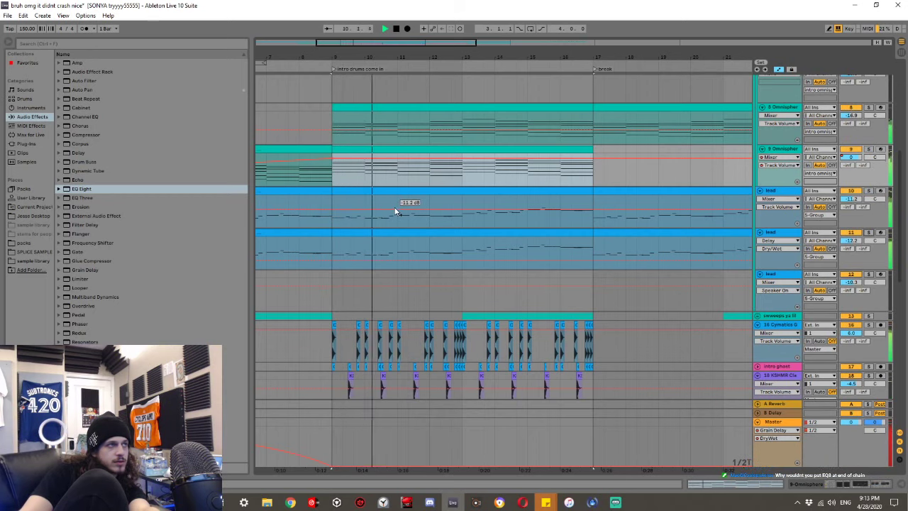
Try moving the second 808 clip to bar 11, then undo that move and the first clip's trim.
scroll(395, 211, down, 10)
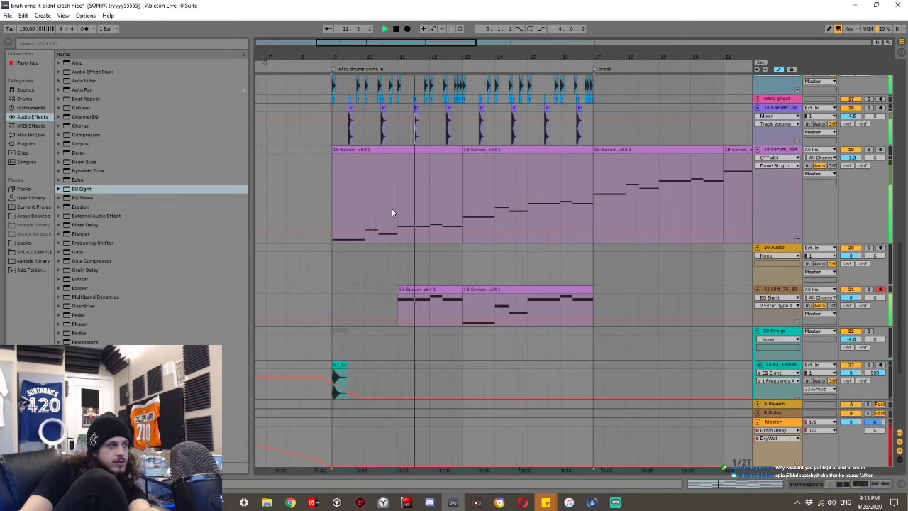
drag(465, 290, 399, 290)
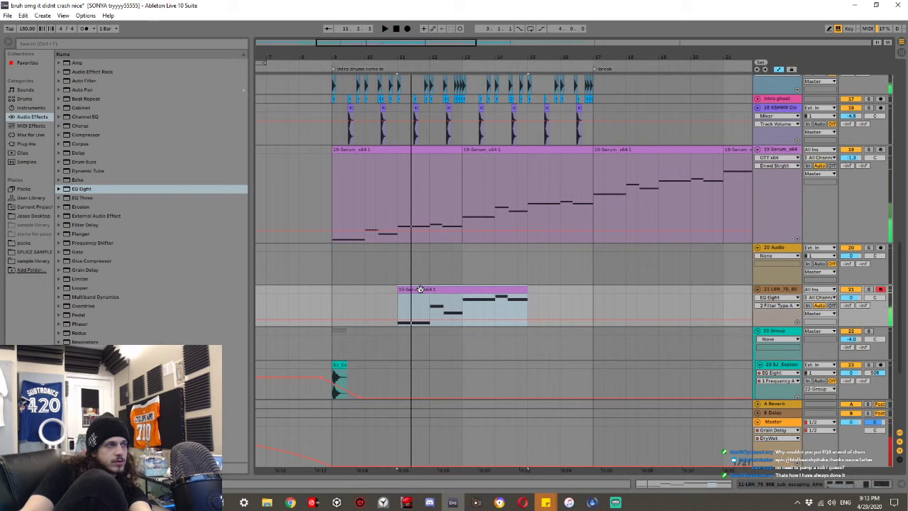
key(ctrl+z)
key(ctrl+z)
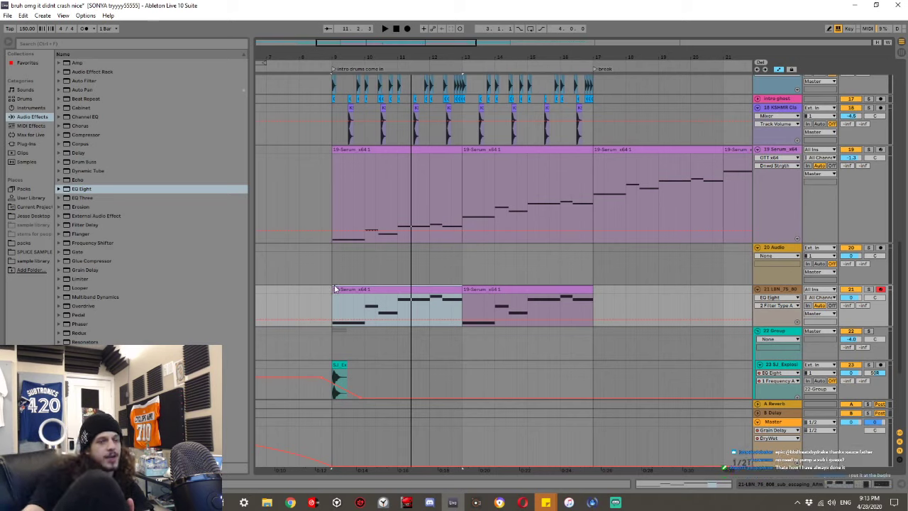
Delete the 808 clip at bar 9 and duplicate the bar 13 clip to bars 17 and 21.
click(336, 289)
key(space)
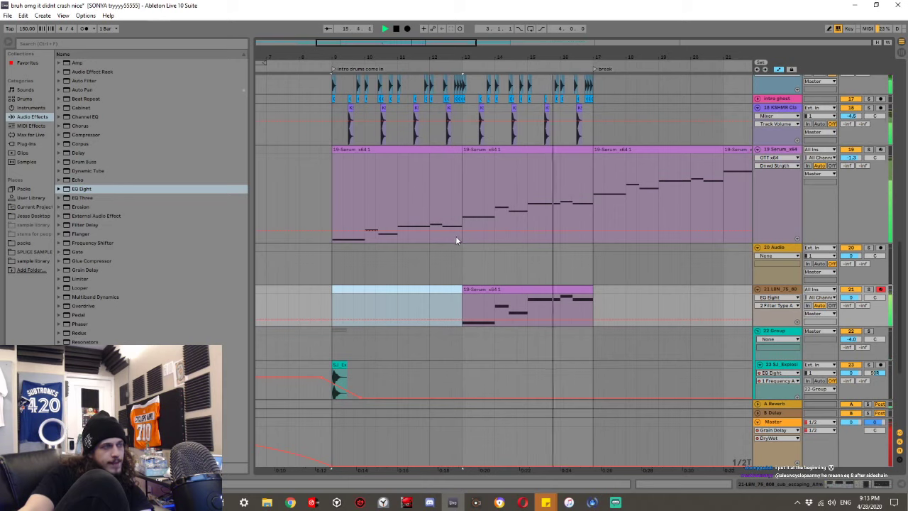
click(499, 288)
key(ctrl+d)
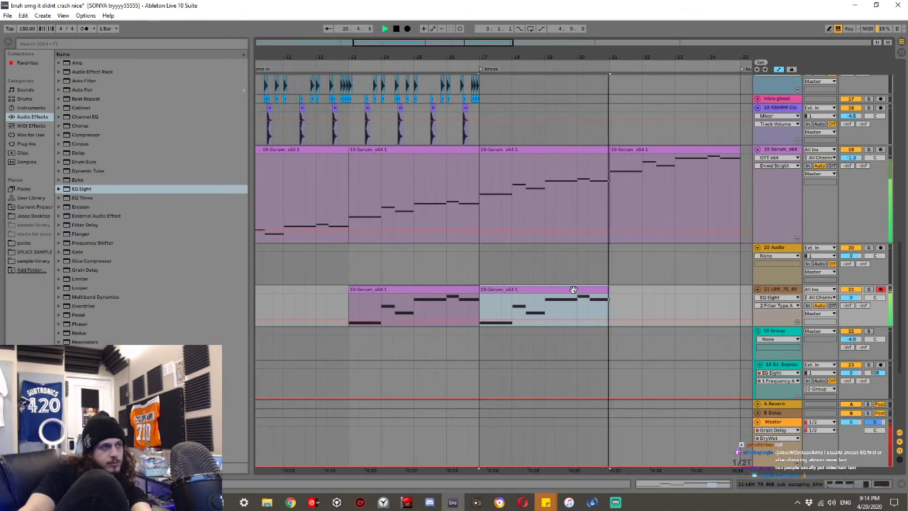
key(ctrl+d)
Transpose all notes of the 808 clip at bar 21 up one octave.
double_click(636, 295)
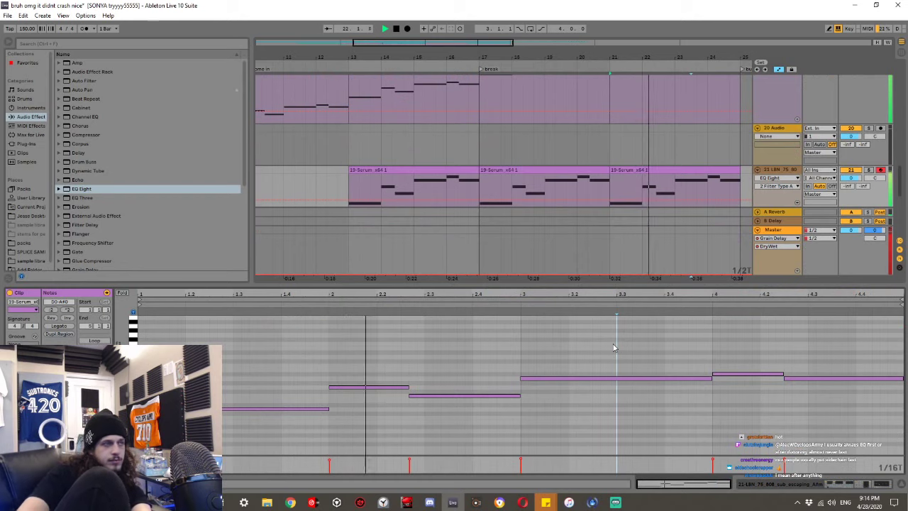
key(shift+Up)
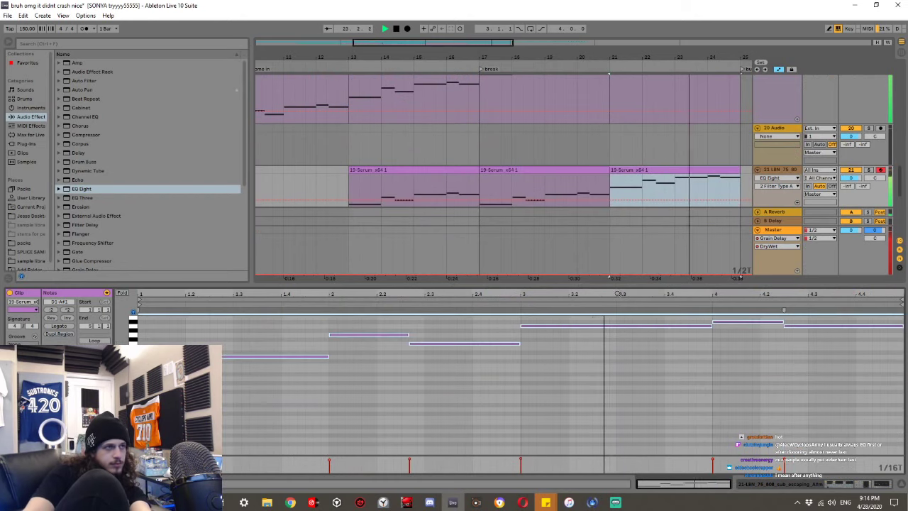
key(ctrl+alt+l)
scroll(596, 288, right, 2)
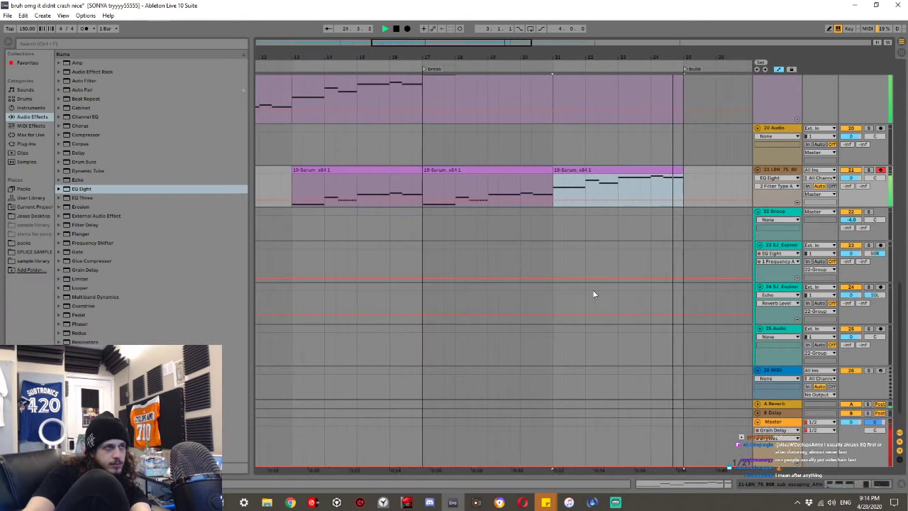
Play the full arrangement from bar 1 through the entry of the drums at bar 9.
scroll(593, 291, up, 2)
scroll(594, 294, up, 3)
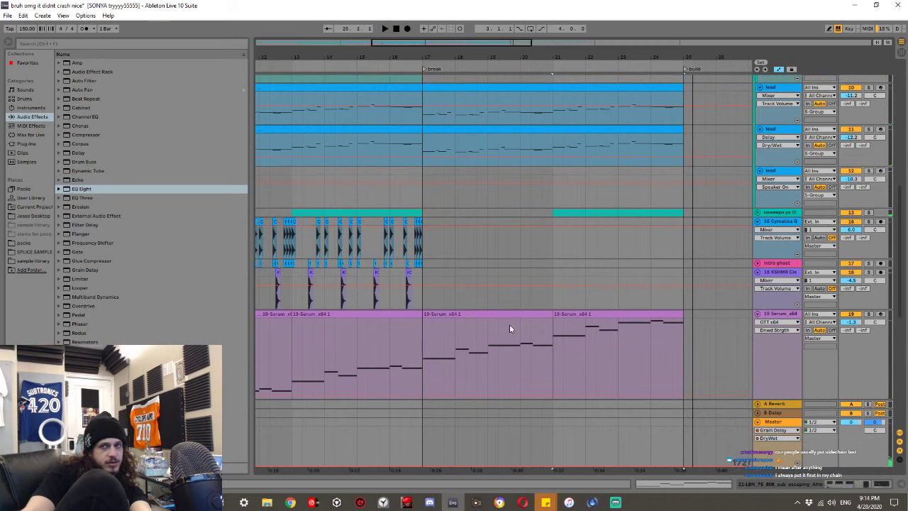
scroll(510, 327, left, 4)
scroll(436, 334, down, 4)
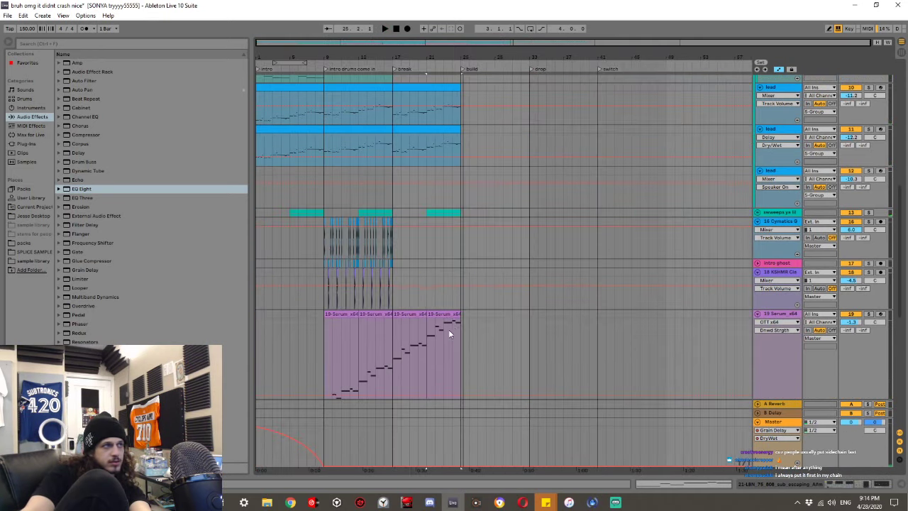
click(256, 263)
key(space)
scroll(296, 278, down, 4)
scroll(295, 282, down, 1)
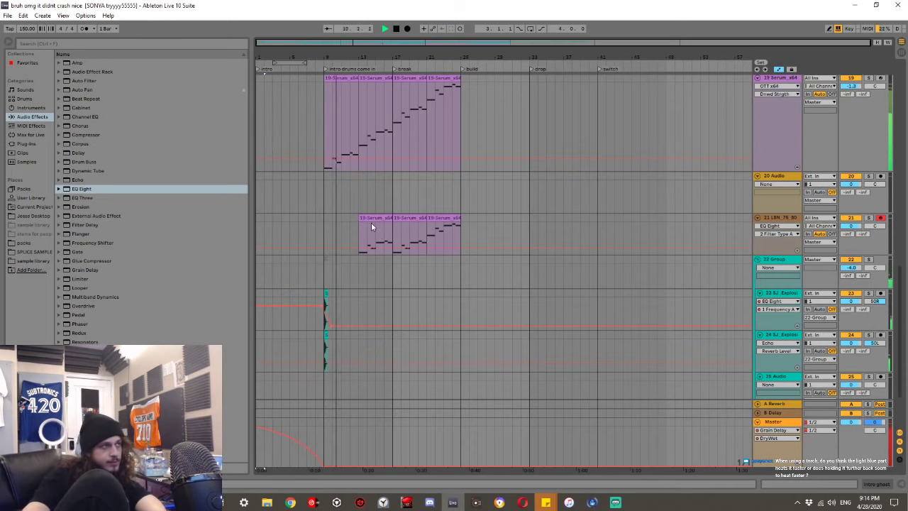
Try extending the start of the bar 13 808 clip back to bar 11.
drag(359, 218, 341, 217)
key(space)
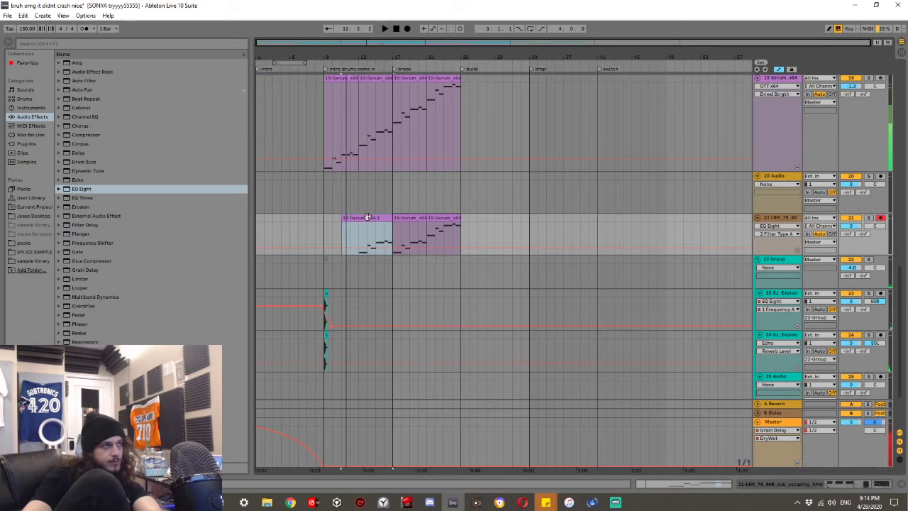
drag(342, 218, 356, 217)
Paste the 808 clip at bar 9, trim its start to bar 11 and play from just before bar 9.
click(324, 218)
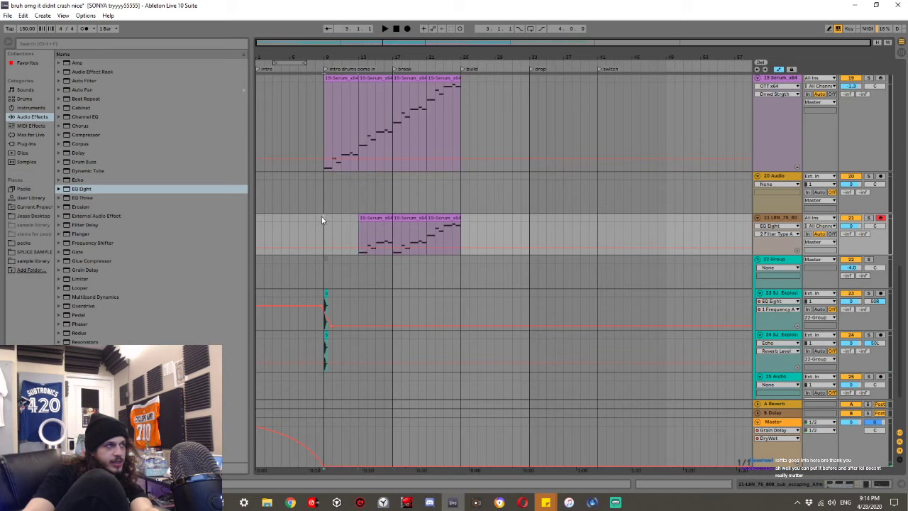
key(ctrl+v)
mouse_move(325, 218)
mouse_down()
mouse_move(341, 217)
mouse_move(316, 218)
mouse_up()
key(space)
scroll(330, 217, up, 4)
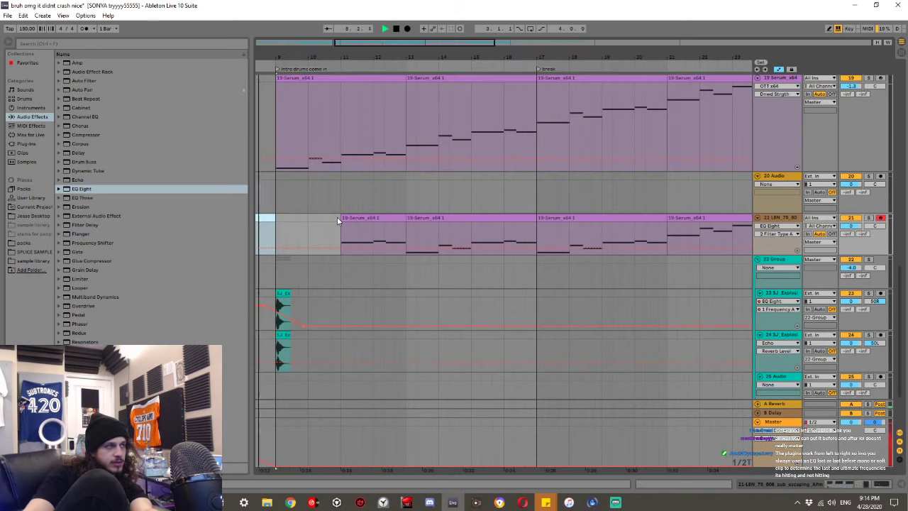
scroll(337, 217, up, 5)
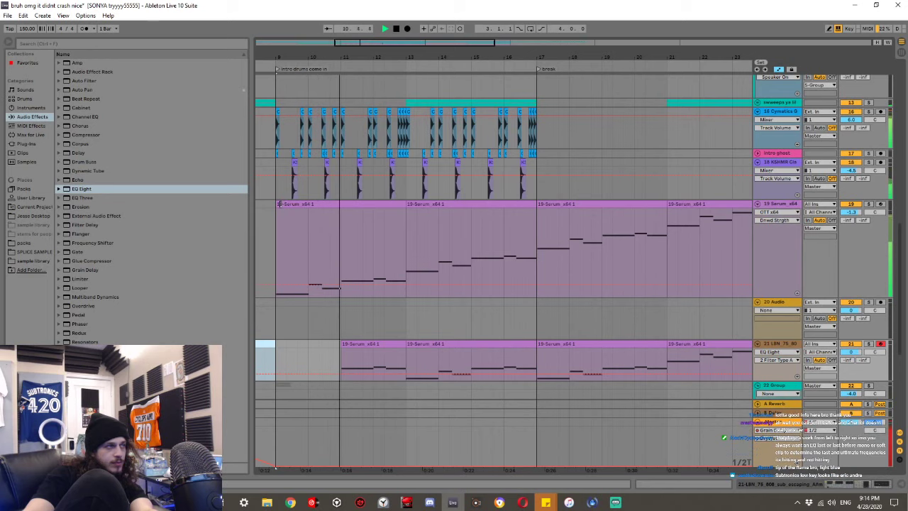
Try trimming the first Serum bass clip to start at bar 11, play from before bar 9, and undo the trim.
key(space)
drag(279, 203, 341, 207)
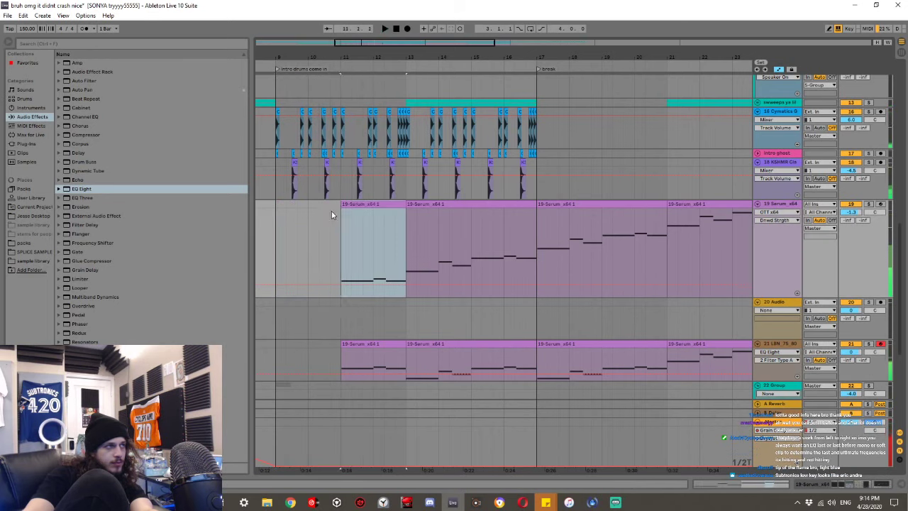
click(259, 212)
key(space)
scroll(287, 215, up, 2)
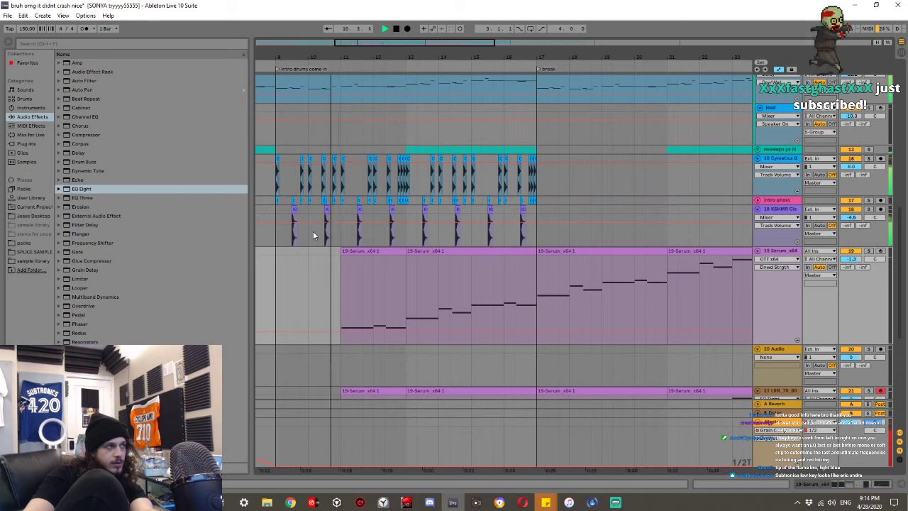
key(space)
key(ctrl+z)
Deactivate the KSHMR clap clip in bar 10 and play the mix from bar 9.
mouse_move(339, 231)
mouse_down()
mouse_move(299, 161)
mouse_move(304, 199)
mouse_up()
drag(340, 225, 310, 210)
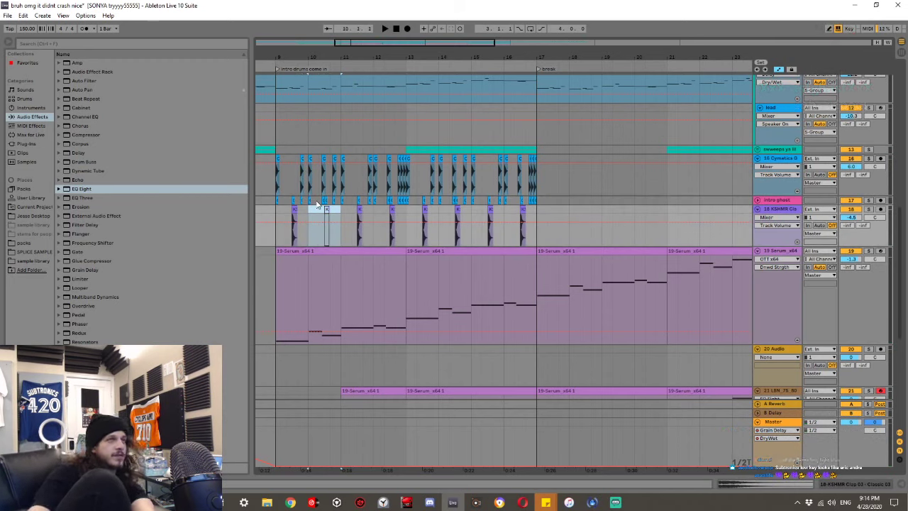
click(277, 207)
key(space)
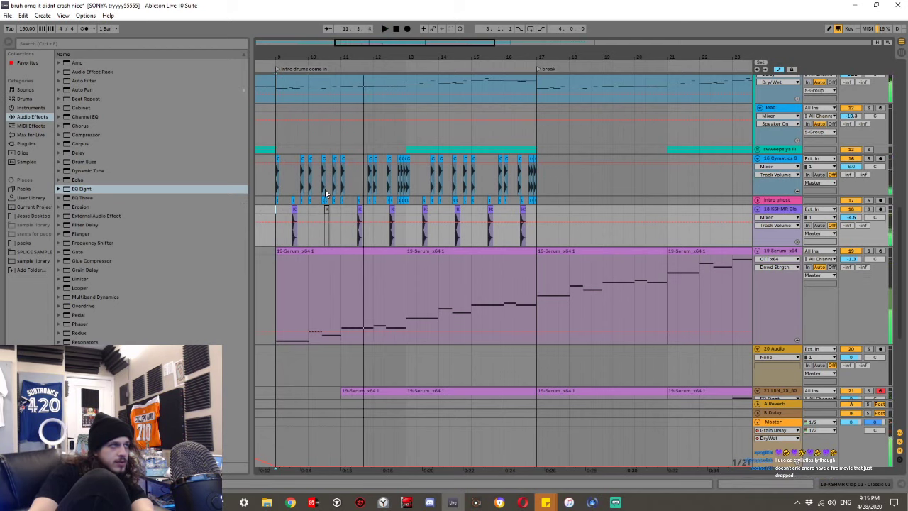
Drop the 9 Omnisphere track's volume automation to -inf across bars 9 and 10.
scroll(326, 190, up, 8)
click(318, 217)
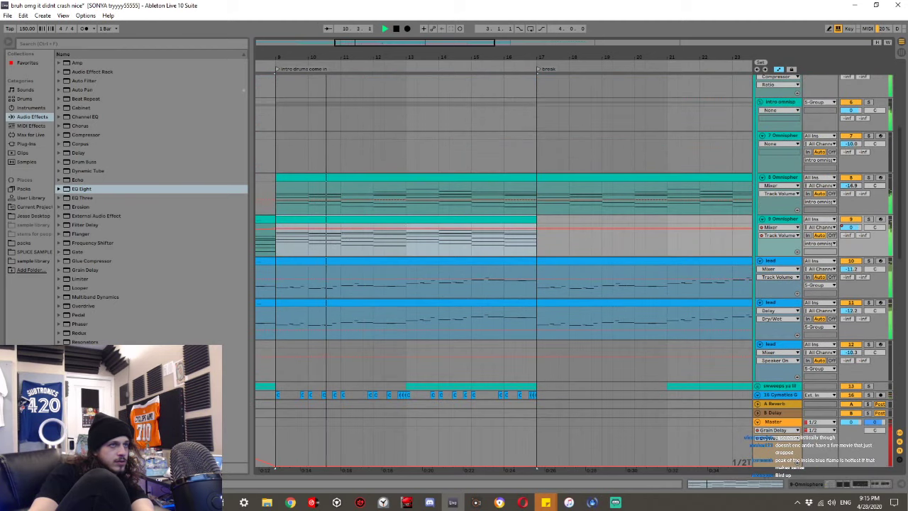
drag(327, 246, 282, 254)
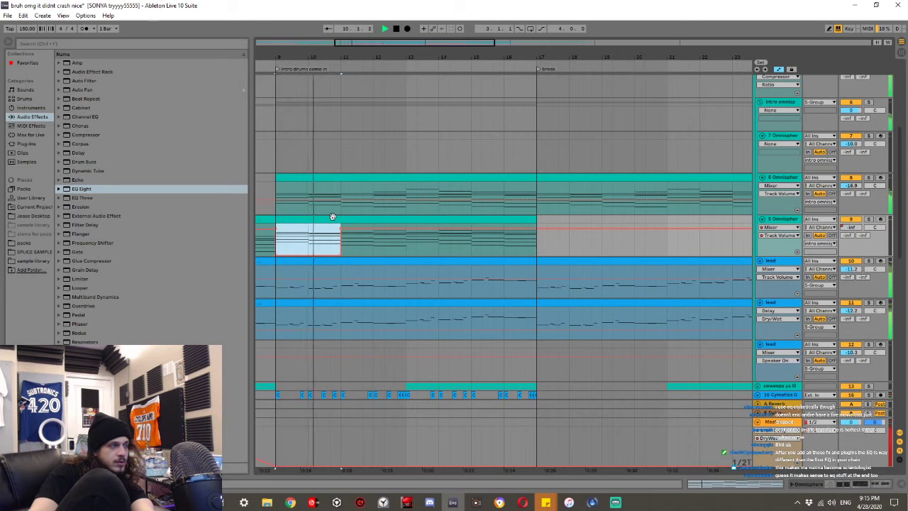
scroll(323, 252, down, 5)
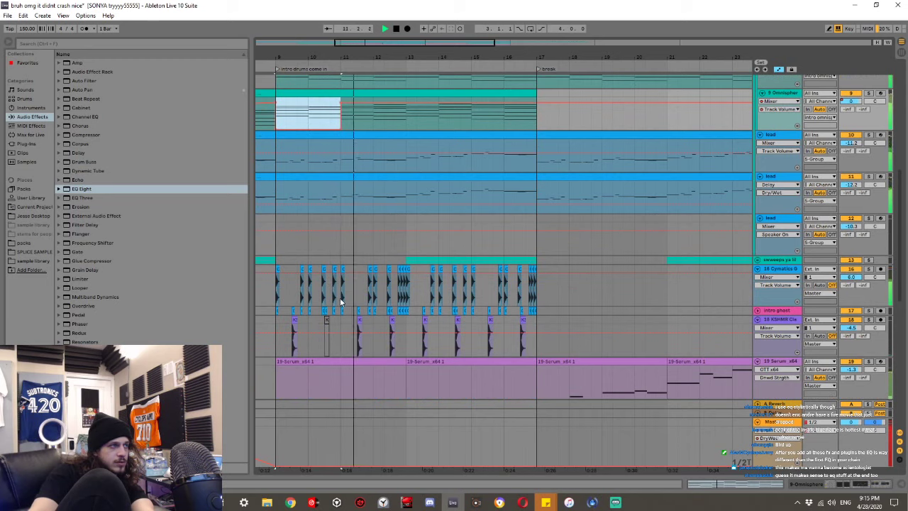
Deactivate the kick and ghost clips between the bar 9 and bar 11 hits and play from bar 9.
key(space)
drag(342, 310, 299, 271)
key(0)
click(272, 244)
key(space)
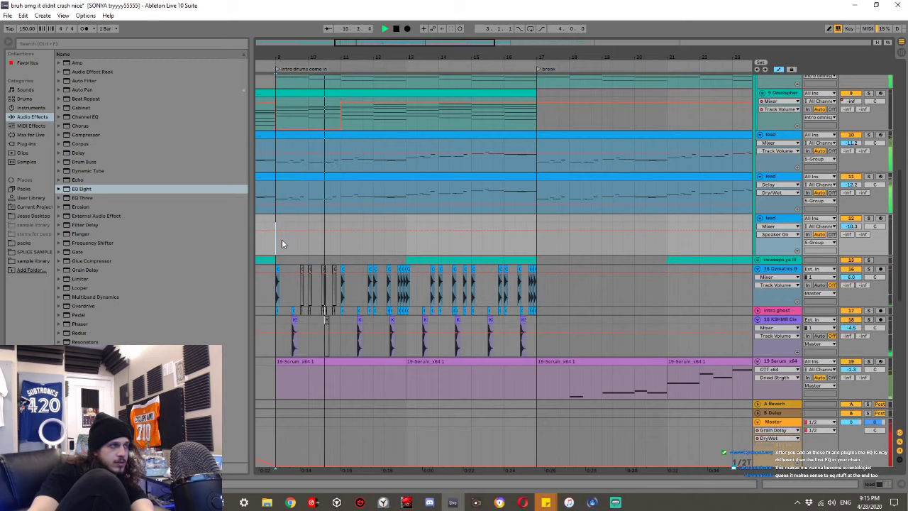
scroll(314, 271, down, 5)
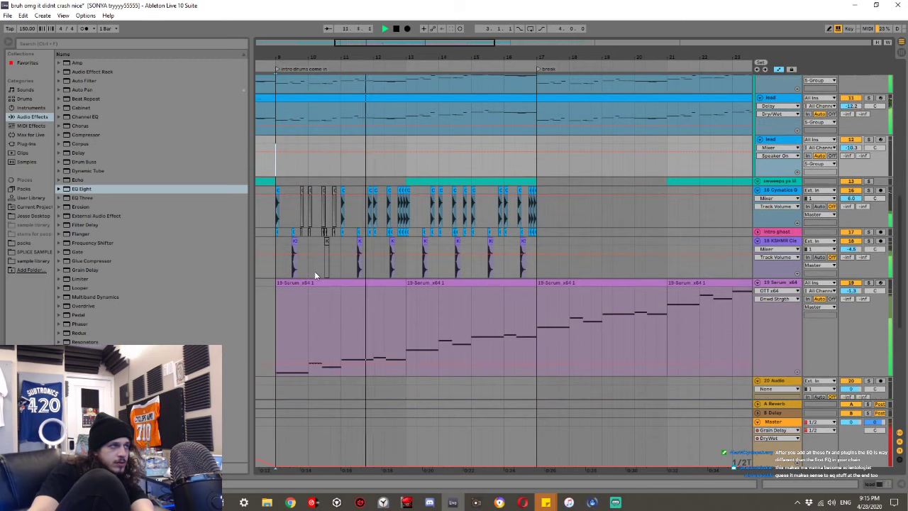
key(space)
Reactivate the deactivated kick at 10.4, duplicate it once towards bar 11 and play from there.
scroll(339, 258, up, 2)
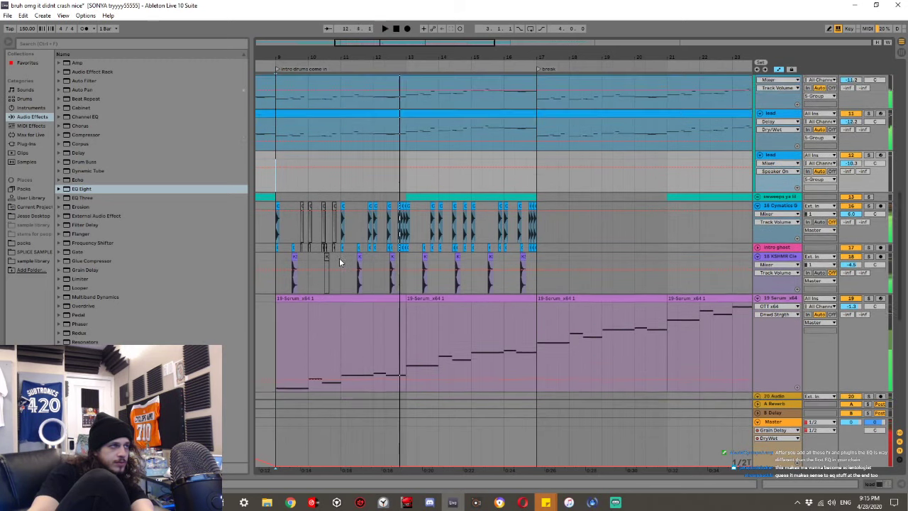
scroll(339, 245, up, 8)
click(324, 224)
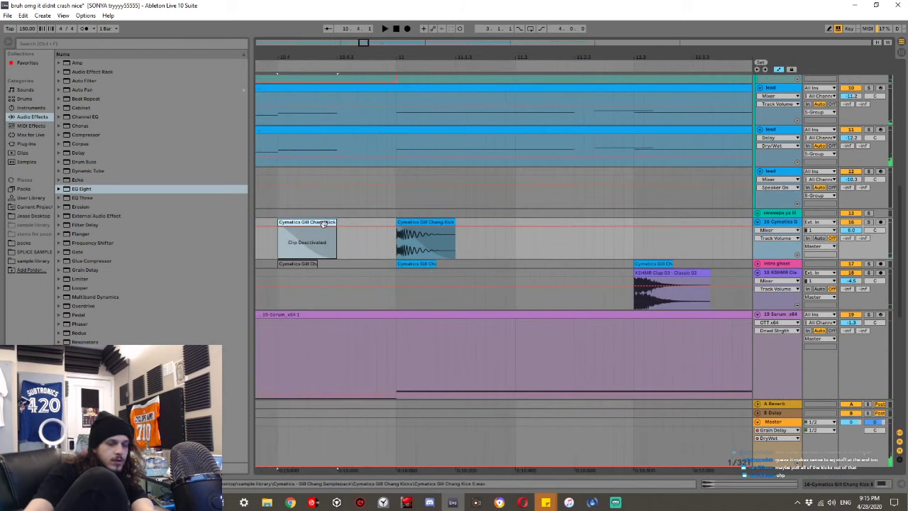
key(0)
key(ctrl+d)
click(323, 223)
key(space)
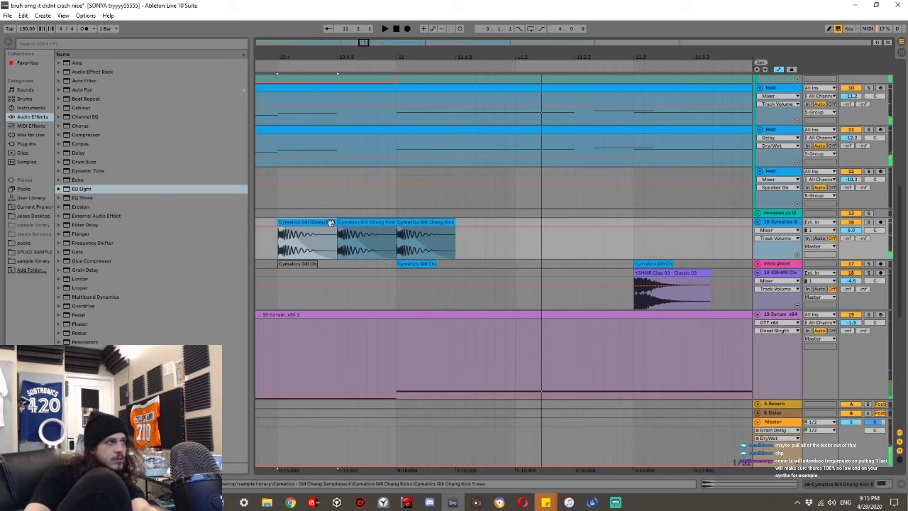
Halve the 10.4 kick's length, duplicate it to make a four-hit roll up to bar 11, and play the roll.
drag(336, 223, 307, 222)
key(ctrl+d)
key(ctrl+d)
key(ctrl+z)
key(ctrl+d)
key(ctrl+d)
key(ctrl+d)
click(294, 222)
key(space)
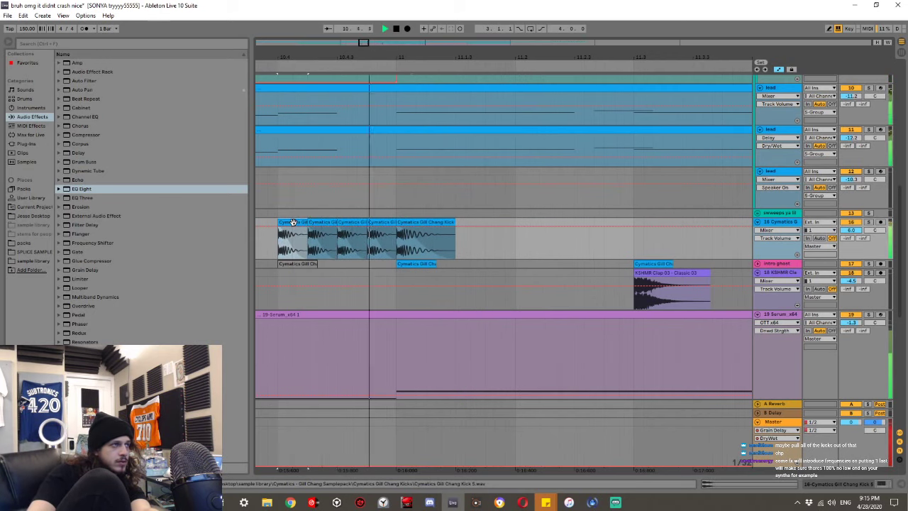
Try a longer slice of the 10.4 kick with a duplicate after it, and undo both edits.
drag(307, 222, 332, 224)
key(ctrl+d)
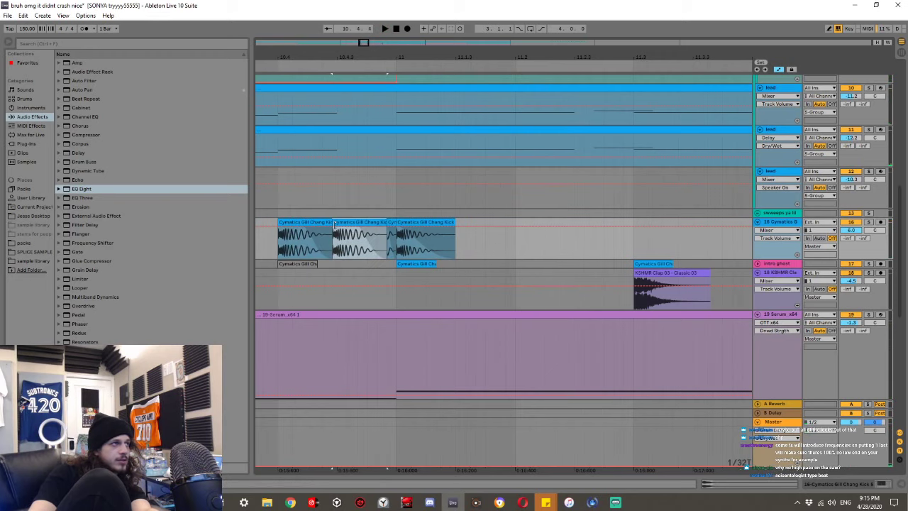
key(ctrl+z)
key(ctrl+z)
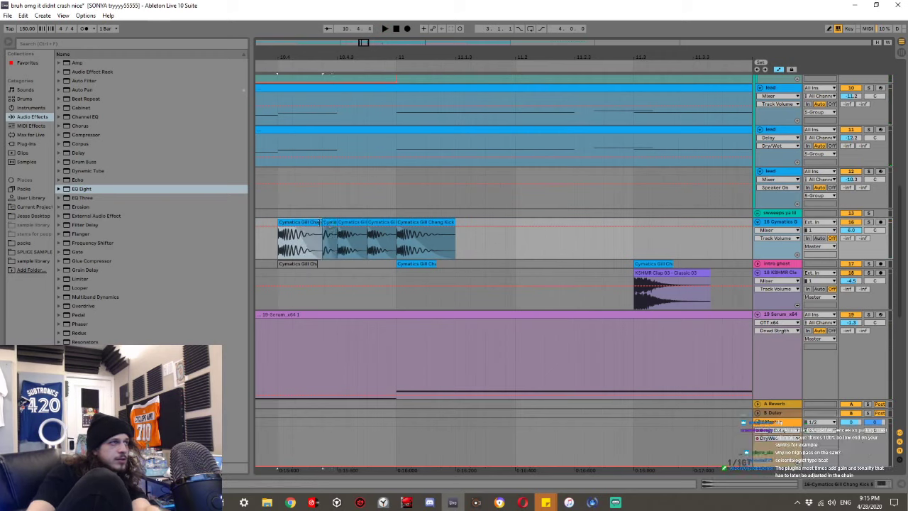
Trim the 10.4 kick to triplet length, duplicate it into three hits up to bar 11, and play the section.
mouse_move(320, 222)
mouse_down()
mouse_move(336, 222)
mouse_move(316, 222)
mouse_up()
key(ctrl+d)
key(ctrl+d)
key(ctrl+d)
click(308, 221)
key(space)
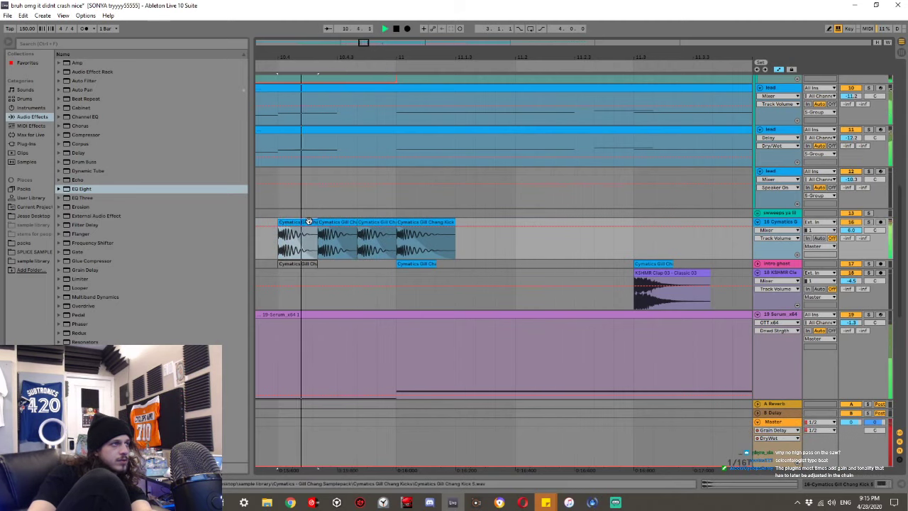
scroll(309, 221, down, 5)
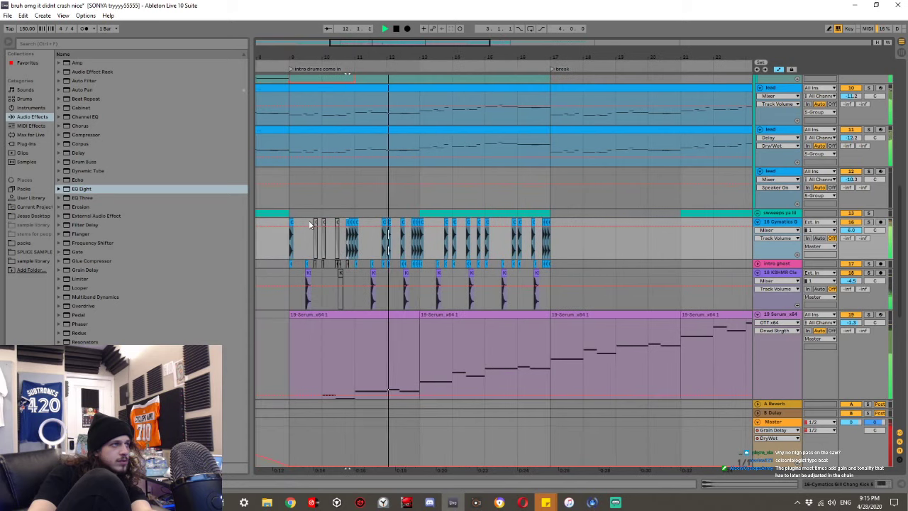
scroll(304, 239, up, 2)
scroll(304, 239, left, 1)
scroll(296, 290, left, 1)
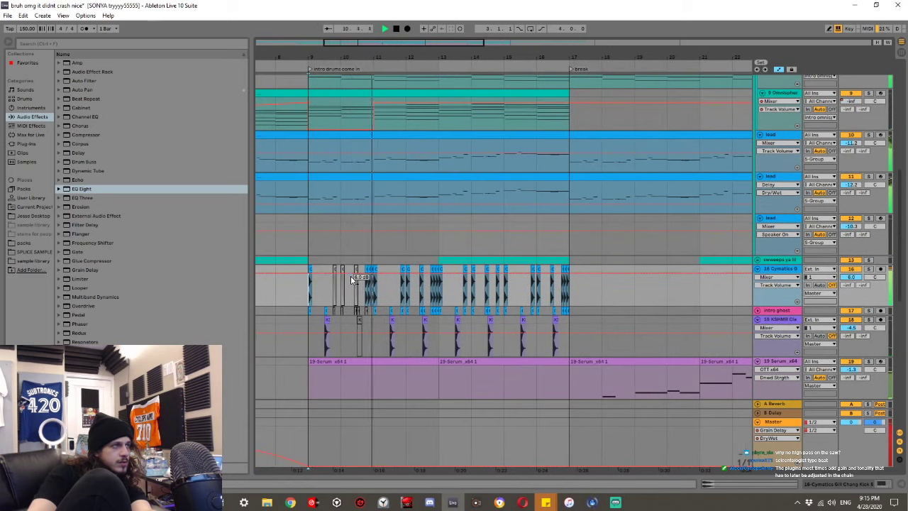
Delete the kick roll just before bar 11 and play the intro drums from bar 9.
click(371, 270)
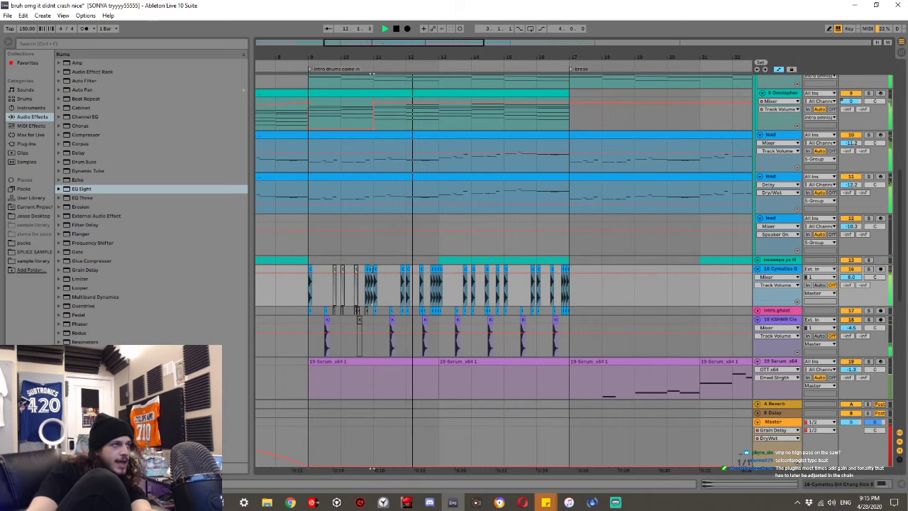
key(space)
drag(372, 268, 363, 271)
key(Delete)
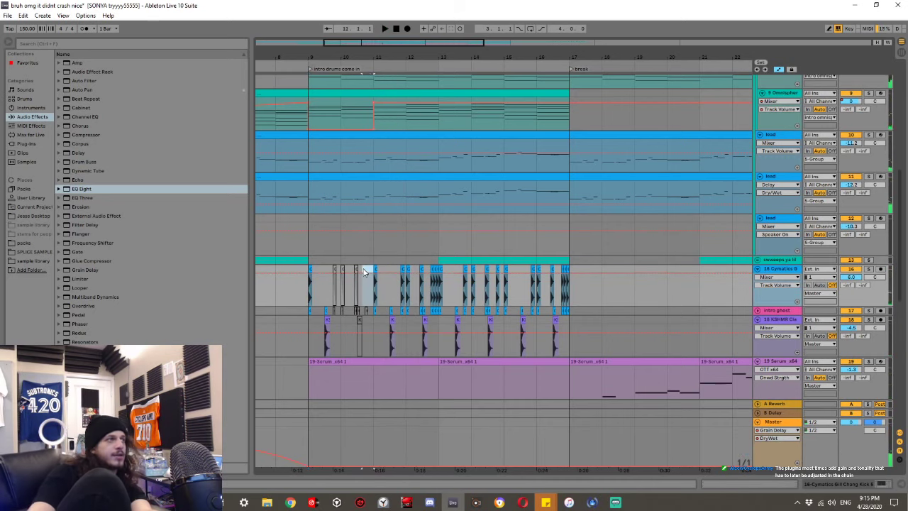
click(316, 310)
key(space)
scroll(330, 312, left, 1)
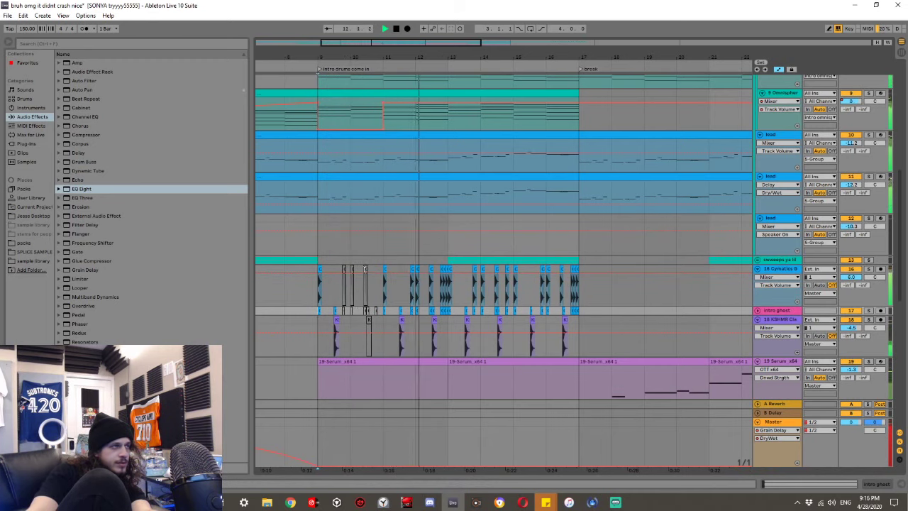
Undo the recent edits until all intro kicks and claps are active again and no 808 clip precedes bar 13.
key(space)
key(ctrl+z)
click(376, 238)
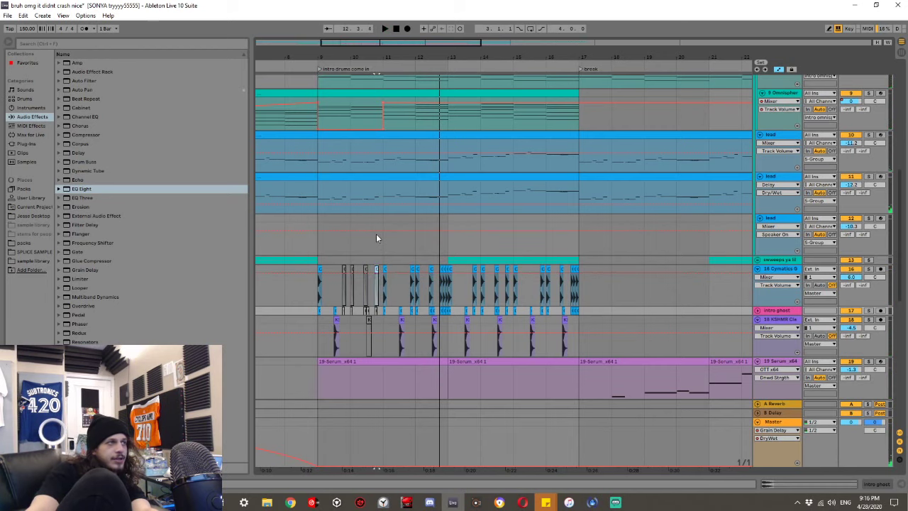
scroll(370, 238, down, 3)
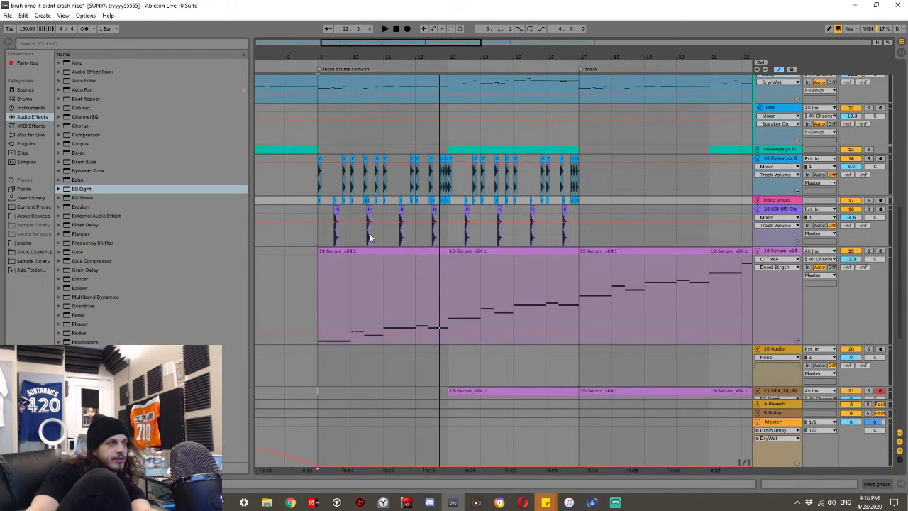
key(ctrl+z)
key(ctrl+z)
scroll(320, 292, down, 3)
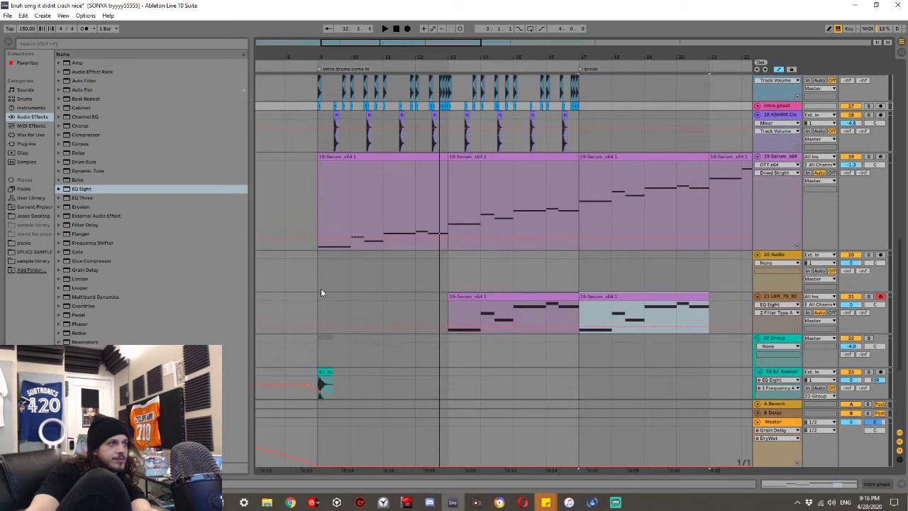
Copy the 808 track's bar 13 clip to bar 9 and play the intro drums section.
click(316, 306)
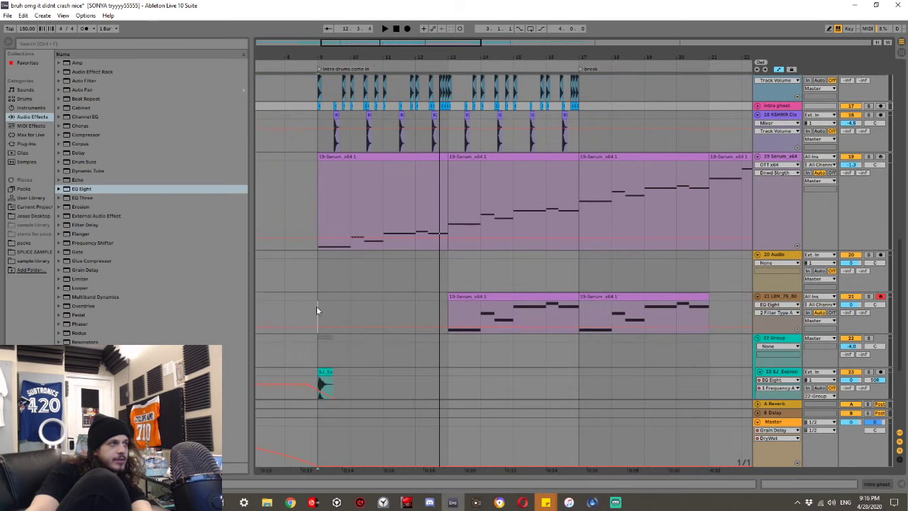
key(space)
key(b)
click(533, 296)
click(324, 316)
key(ctrl+v)
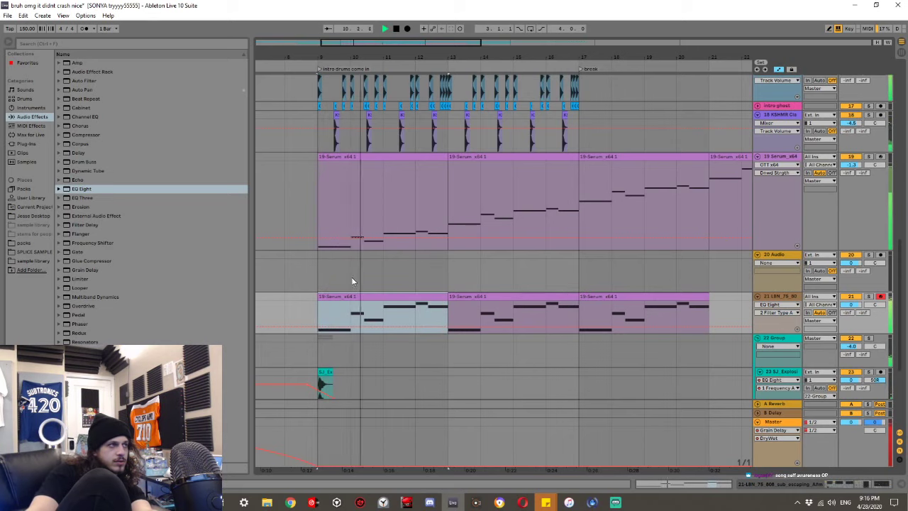
key(space)
key(space)
Solo the 19 Serum bass track, show its Auto Pan Sync Rate automation and play from bar 9.
click(868, 157)
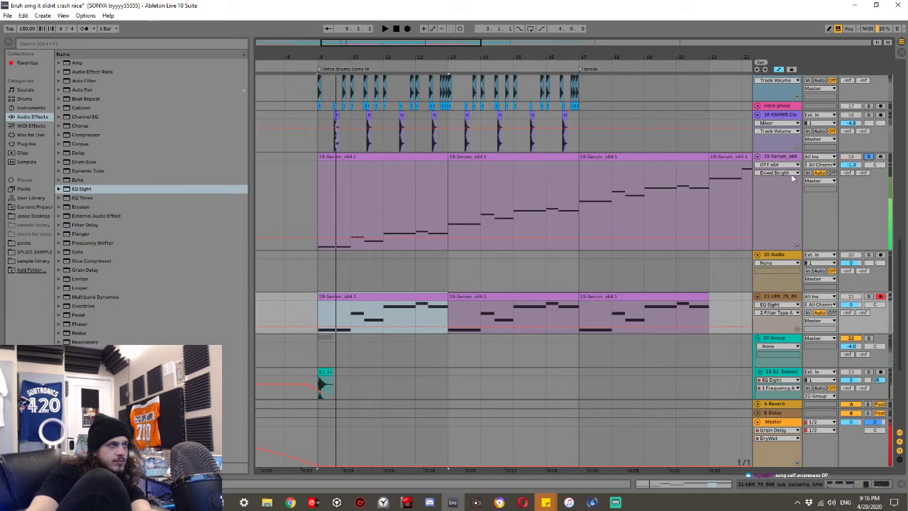
click(783, 165)
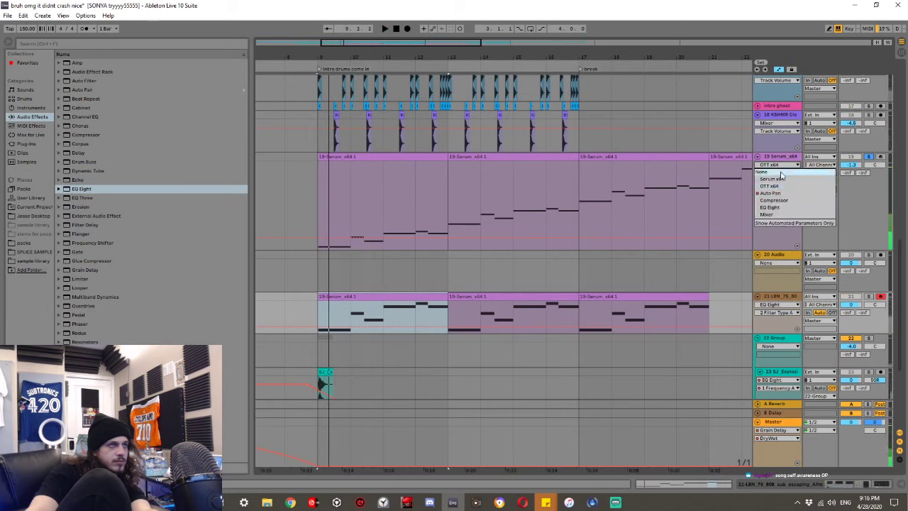
click(771, 195)
key(space)
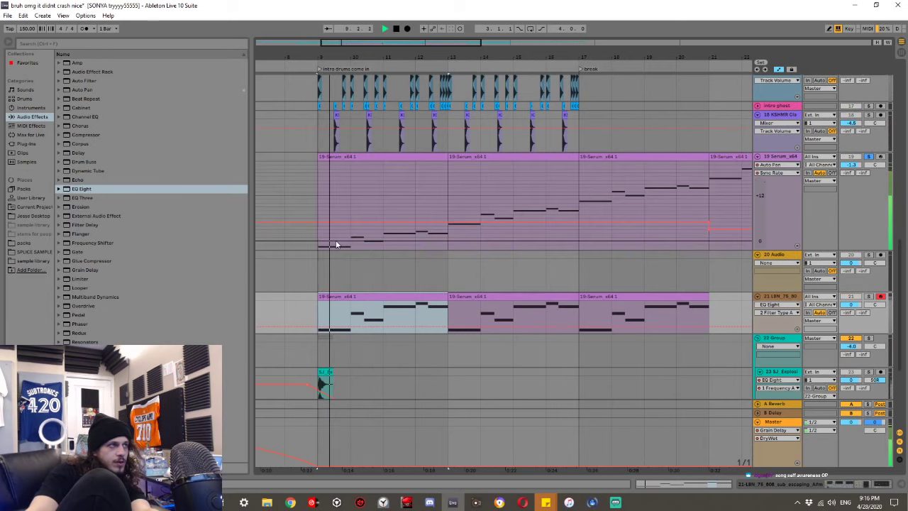
key(space)
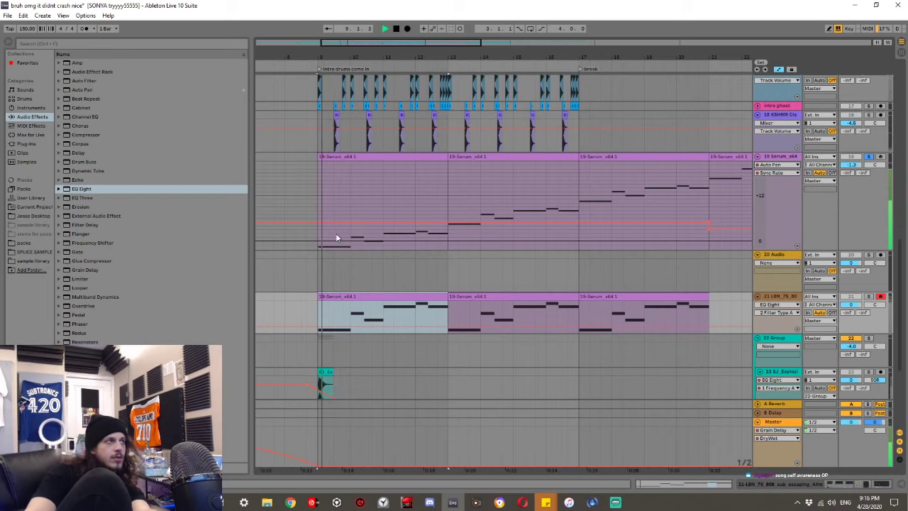
key(space)
Draw a raised Auto Pan Sync Rate step over the second half of bar 9, unsolo the Serum bass and play.
key(ctrl+3)
key(b)
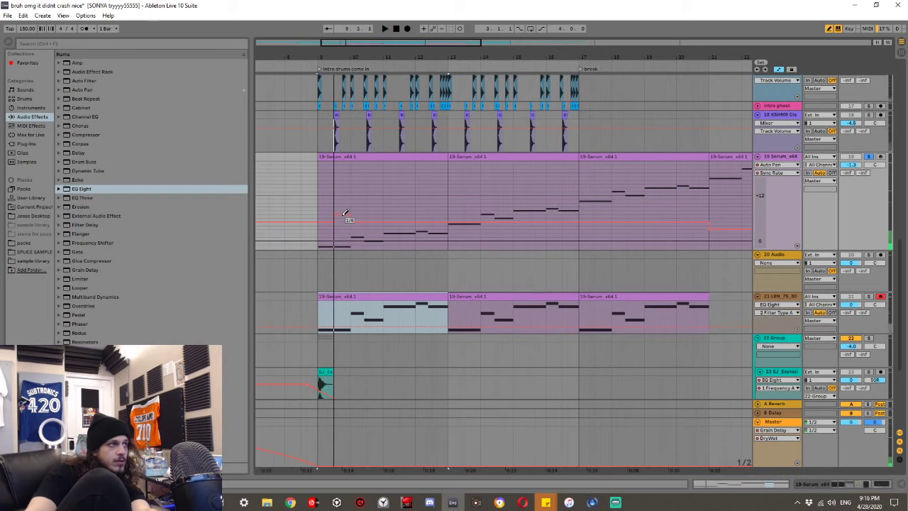
click(345, 204)
key(space)
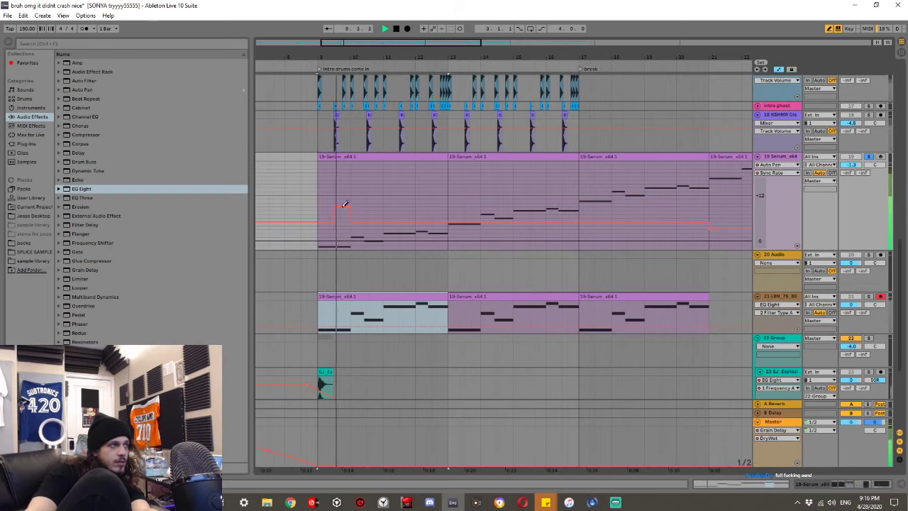
key(space)
key(space)
click(867, 156)
key(space)
key(space)
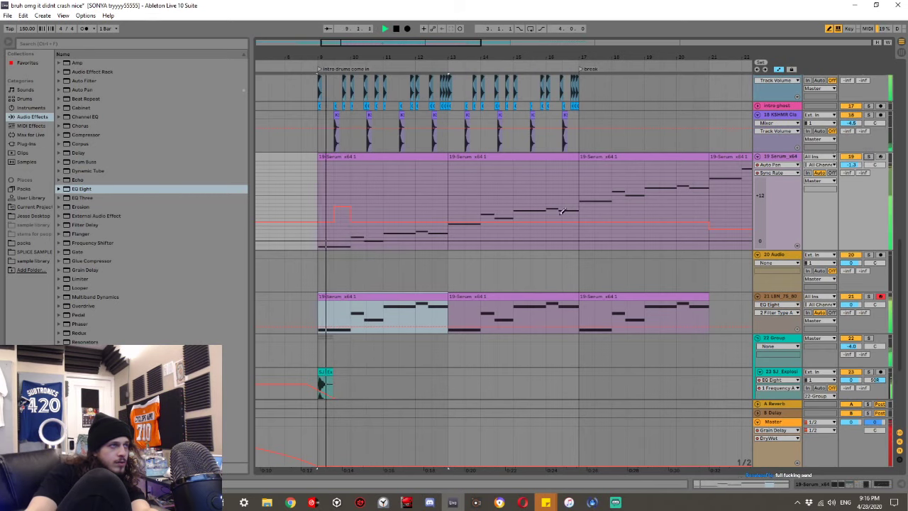
Draw and adjust Auto Pan Sync Rate steps in the second halves of bars 10 to 12, replaying the section.
click(378, 204)
click(411, 205)
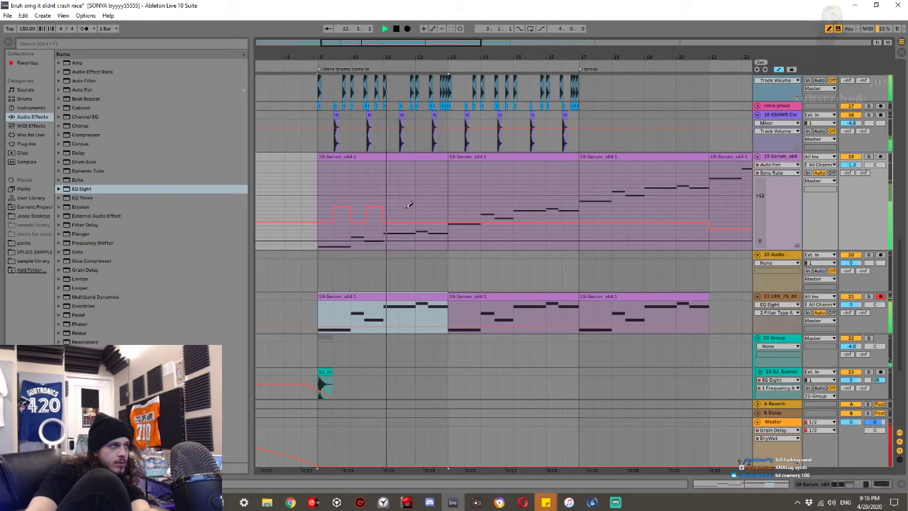
click(443, 204)
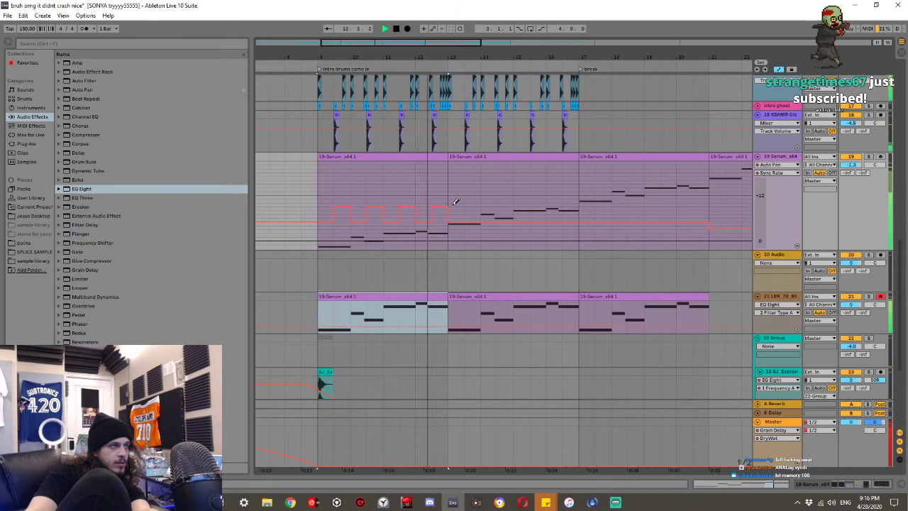
click(406, 221)
click(373, 220)
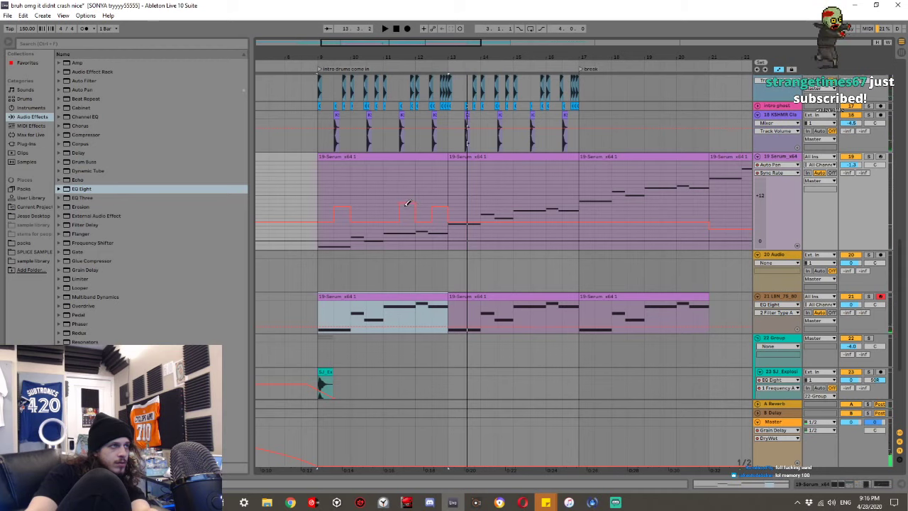
click(437, 219)
key(space)
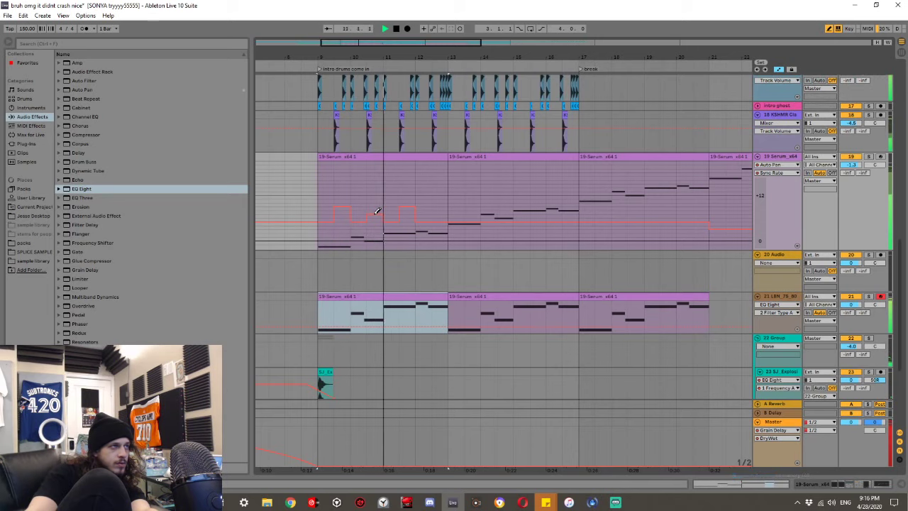
Duplicate the Serum bass section from bars 9 to 12, with its Auto Pan rate pattern, through to bar 25 and play from the break.
drag(445, 211, 323, 216)
key(ctrl+d)
key(ctrl+d)
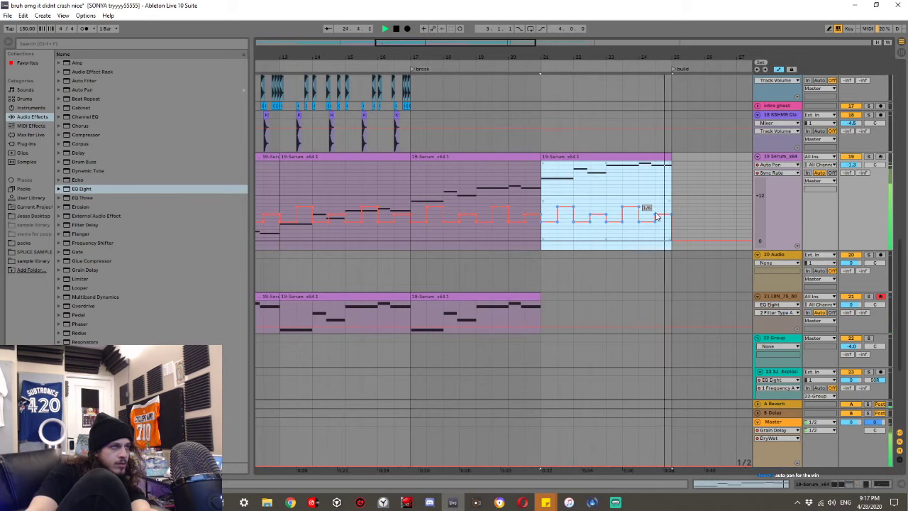
key(space)
click(413, 241)
key(space)
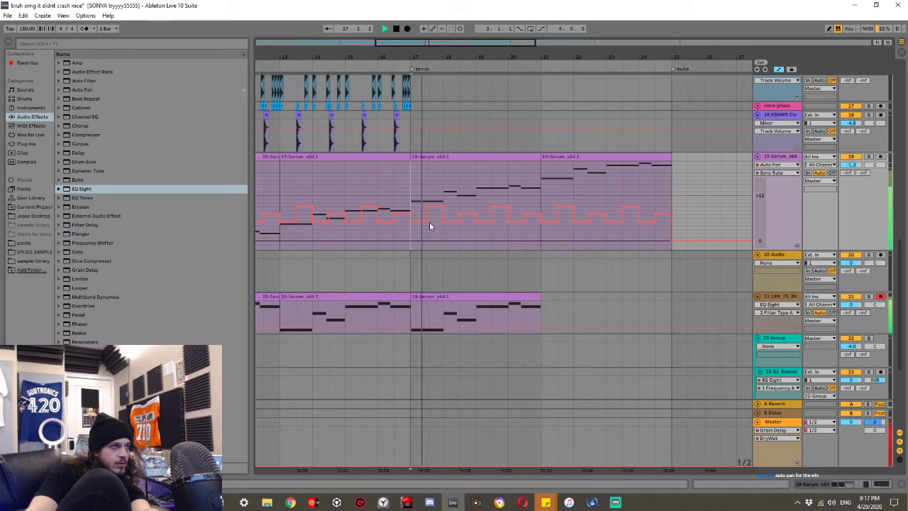
Flatten the Serum bass's Auto Pan Sync Rate steps in bars 17, 18, 21 and 22, and lower those in bars 19, 20, 23 and 24 to 1/6.
key(space)
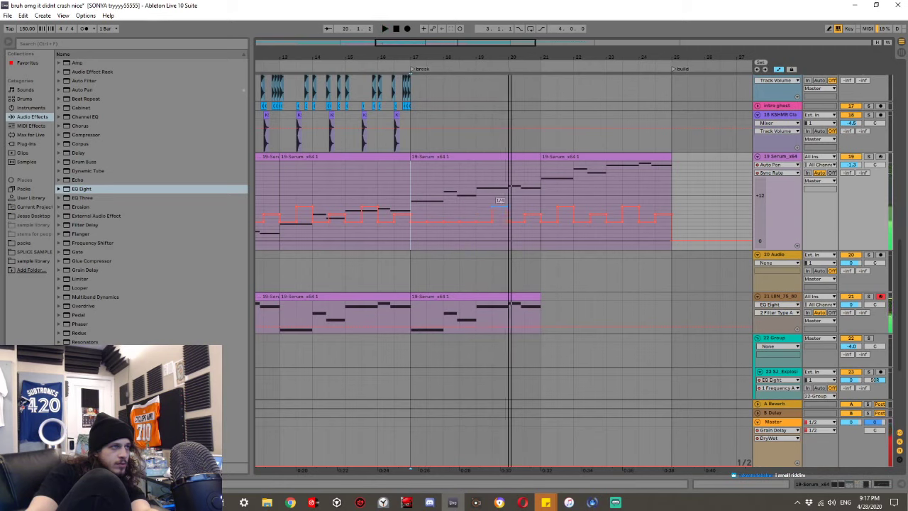
click(499, 211)
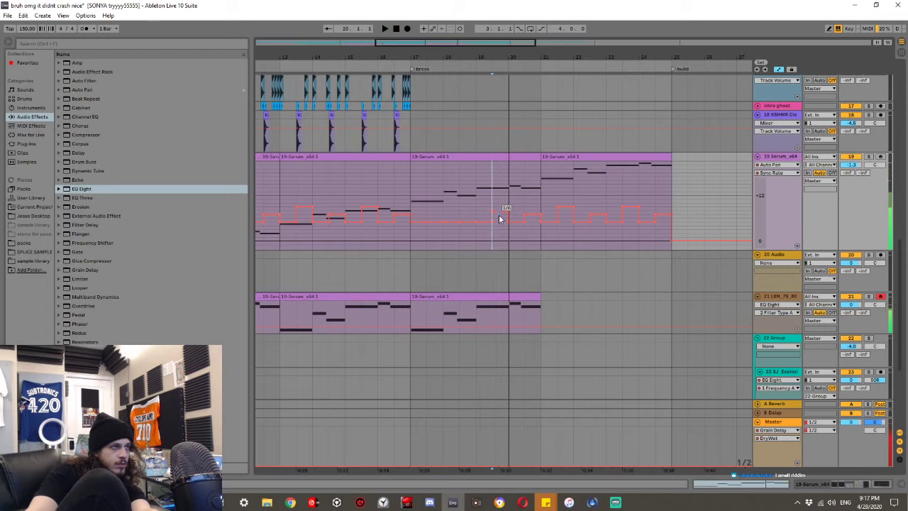
key(space)
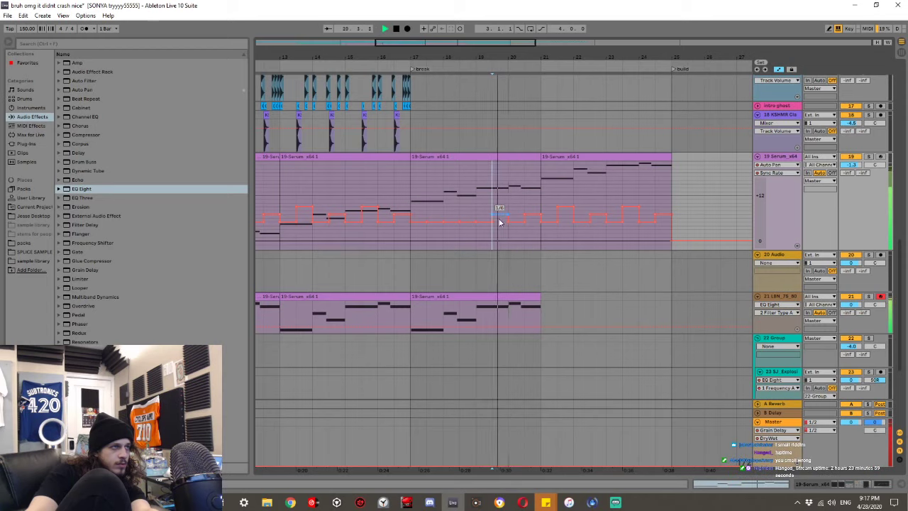
click(534, 204)
click(566, 220)
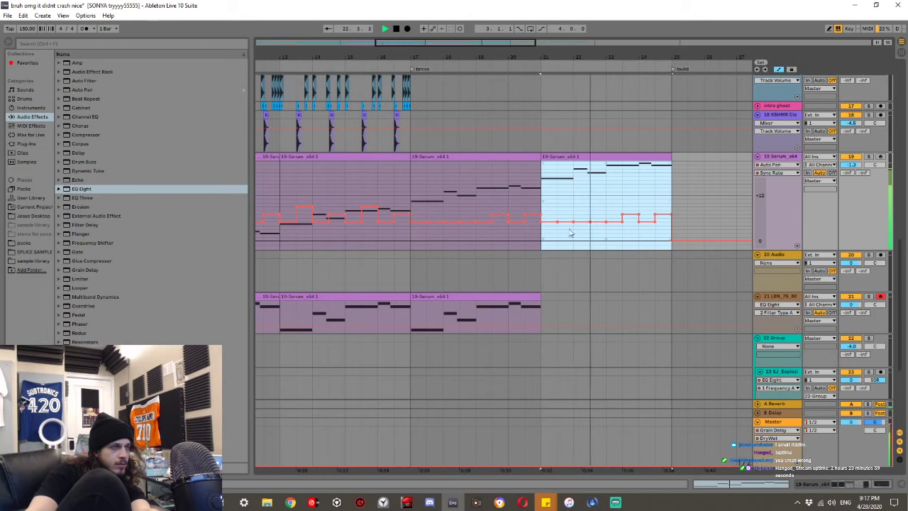
Duplicate the 808 clip from bar 17 to bar 21, transpose all of its notes up an octave and play it.
click(495, 295)
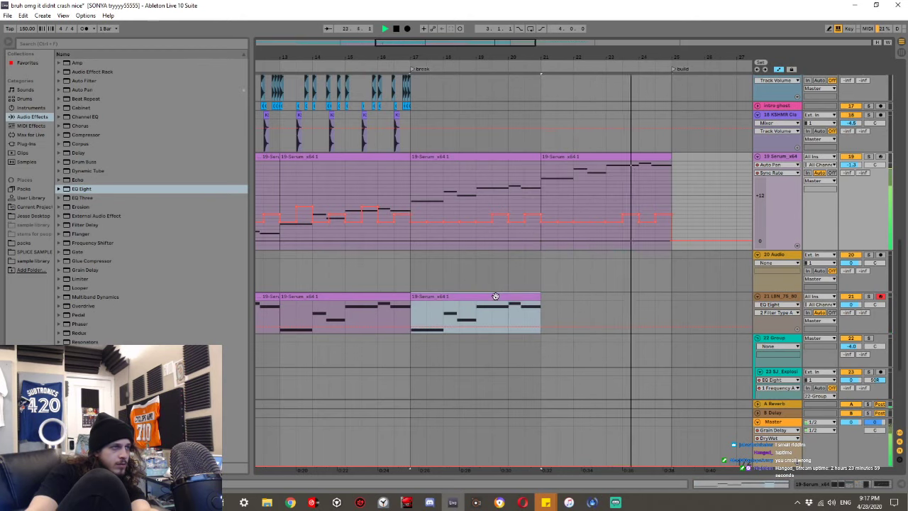
key(ctrl+d)
double_click(592, 295)
click(575, 344)
key(ctrl+a)
key(space)
key(shift+Up)
key(space)
key(space)
key(space)
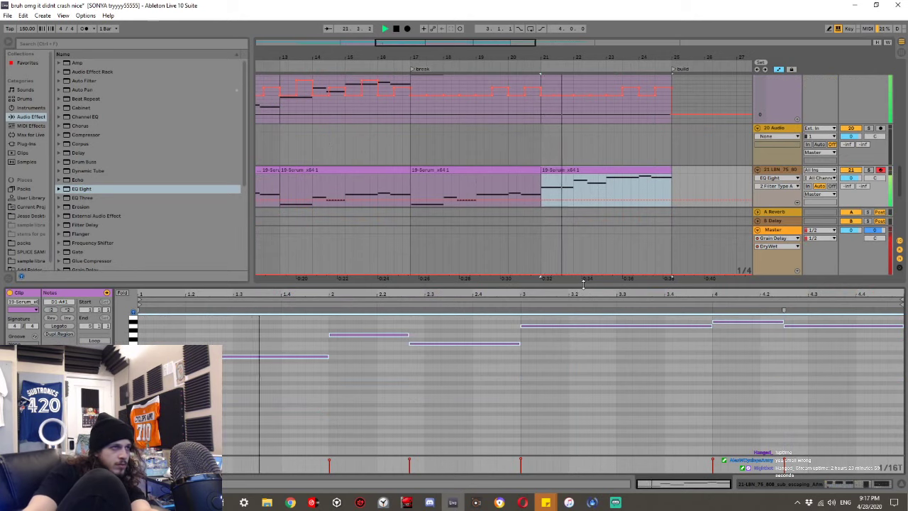
Shorten the end of the duplicated 808 clip at bar 21 to the early part of bar 24, and delete the clip.
key(ctrl+alt+l)
scroll(667, 238, up, 1)
drag(668, 217, 654, 218)
scroll(657, 218, up, 2)
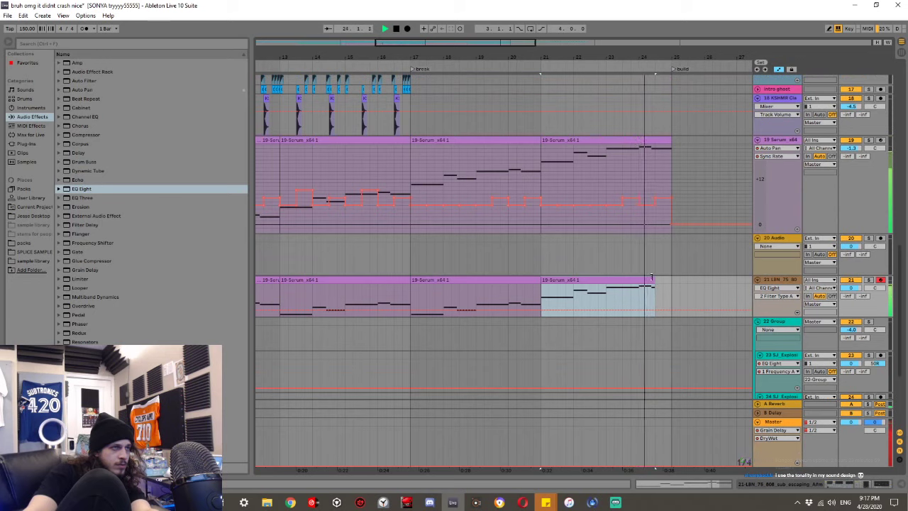
drag(652, 276, 626, 281)
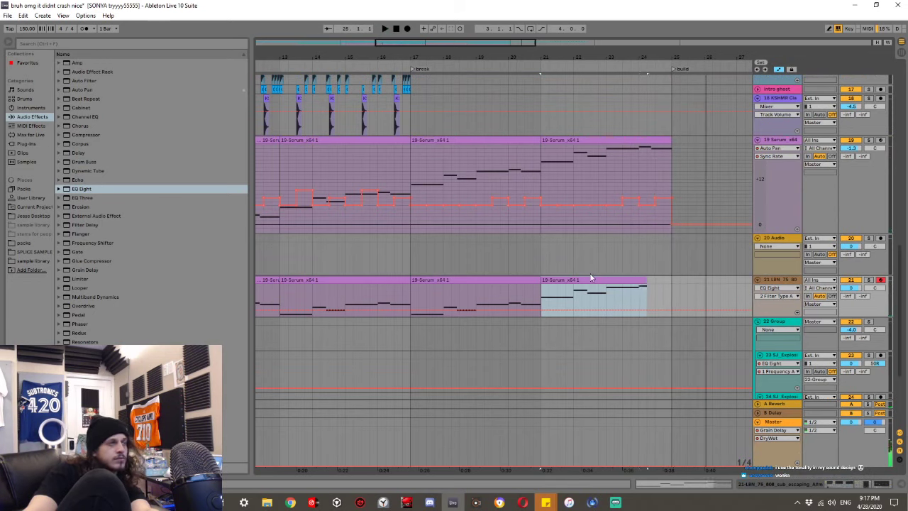
key(Delete)
Play the arrangement from the intro and trim the first 808 clip so it starts at bar 10.
scroll(568, 281, down, 4)
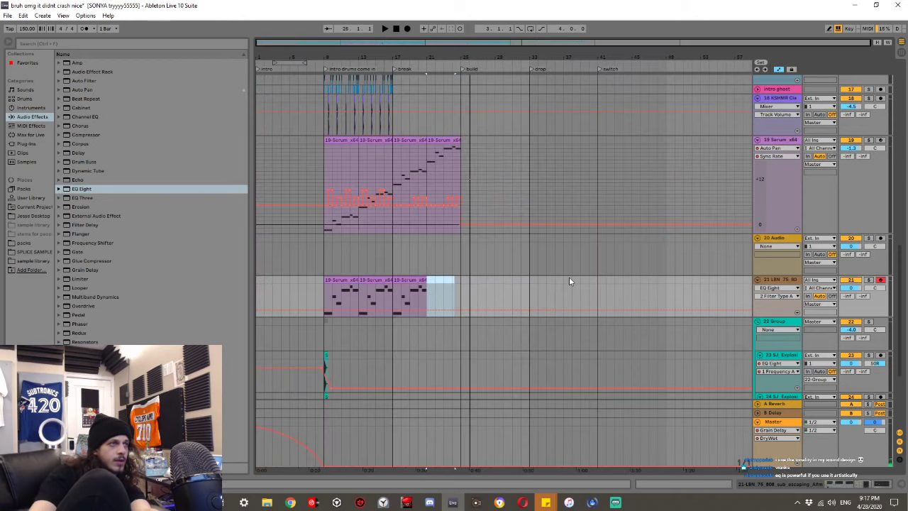
drag(272, 248, 123, 251)
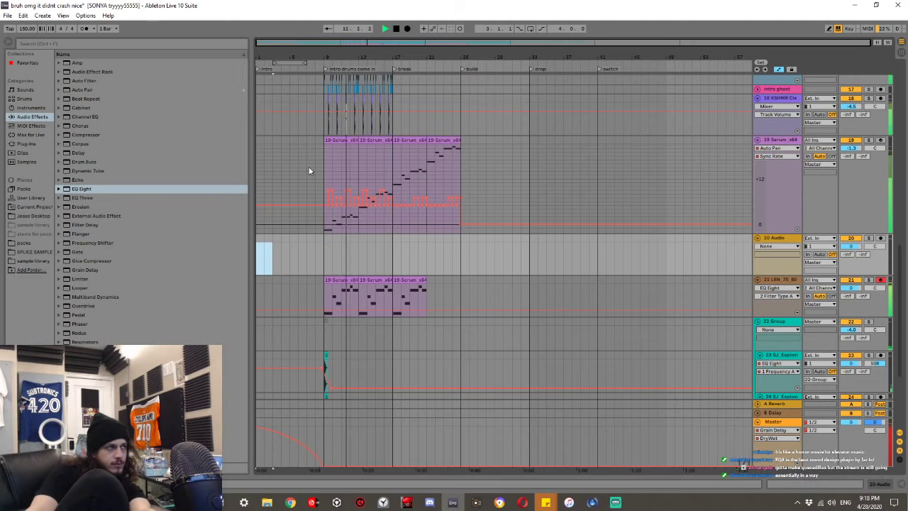
scroll(318, 178, up, 2)
click(298, 190)
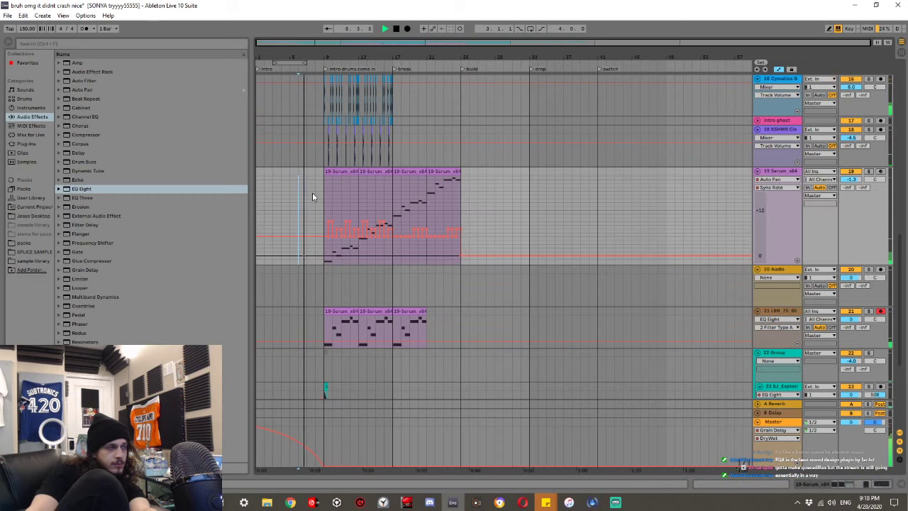
scroll(329, 209, up, 4)
drag(300, 320, 326, 314)
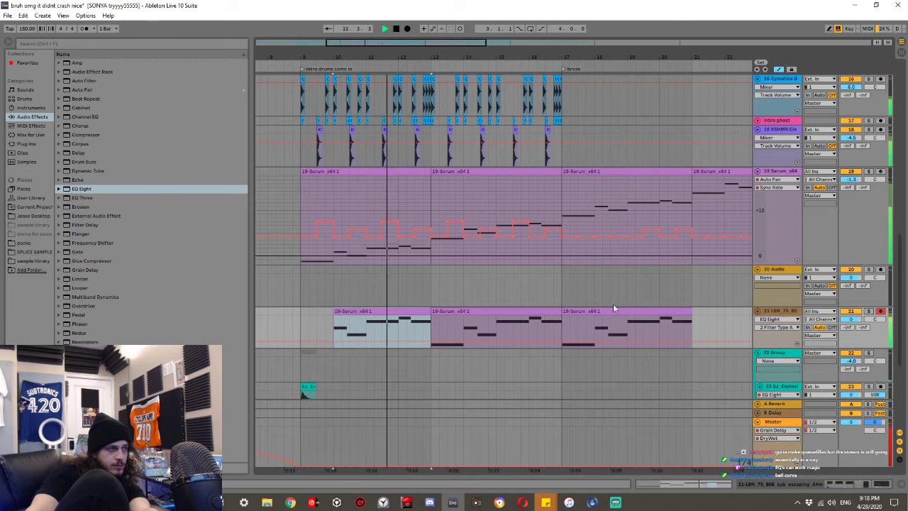
Solo the 21 LBN 808 track and show its device chain while it plays.
click(868, 311)
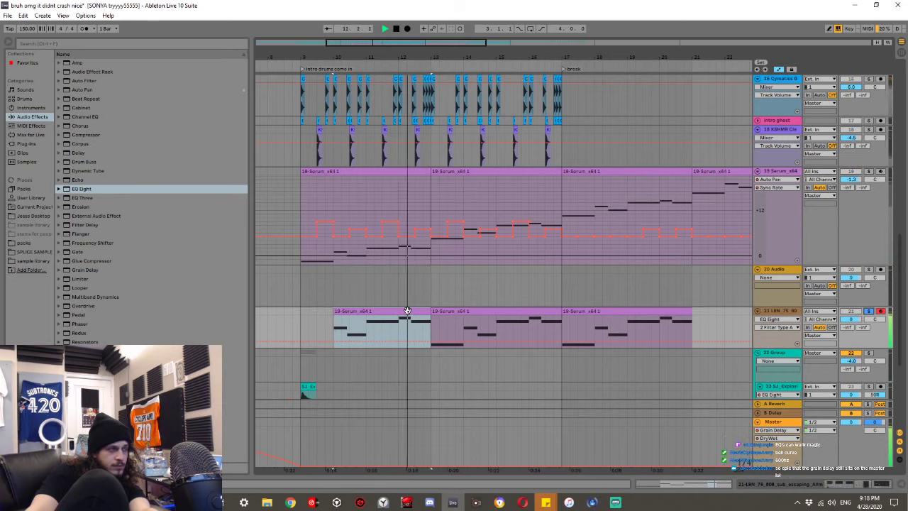
key(shift+Tab)
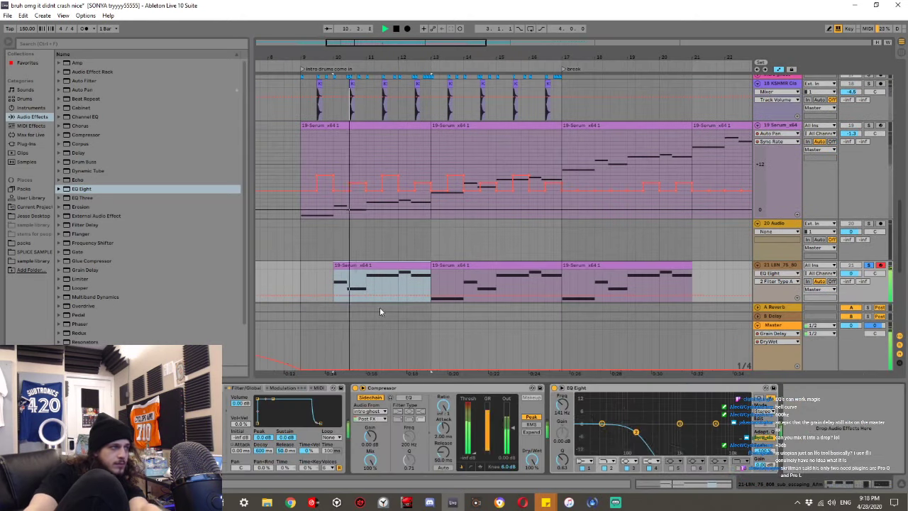
key(shift+Tab)
key(shift+Tab)
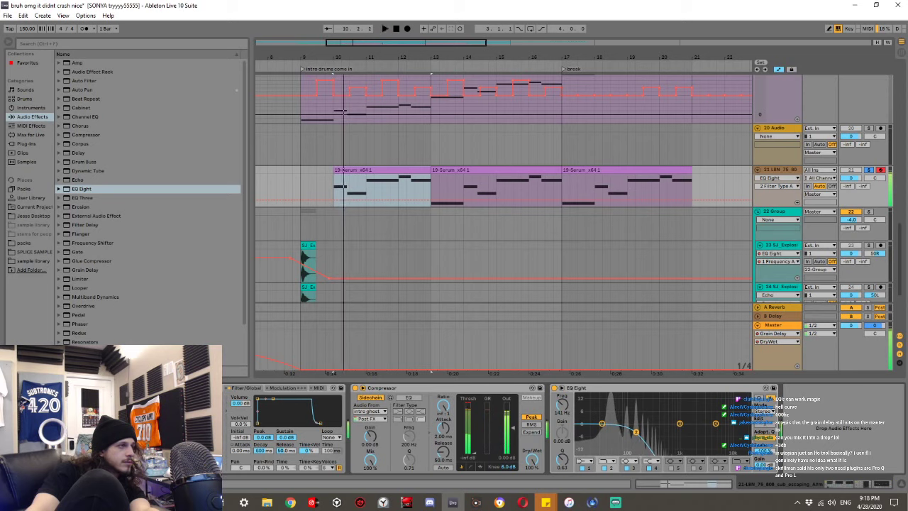
Enable the auxiliary envelope in the 808's sampler modulation section, assign it to Volume Osc and replay the clip repeatedly.
click(302, 388)
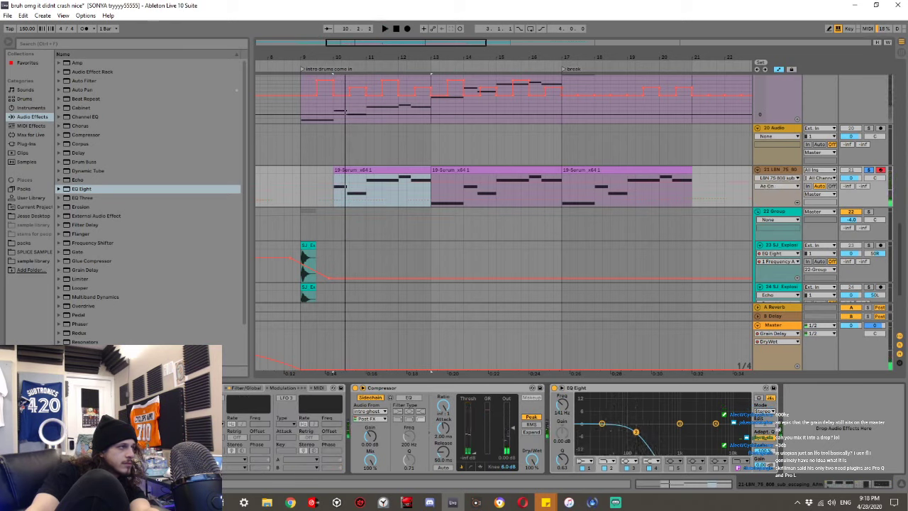
click(42, 351)
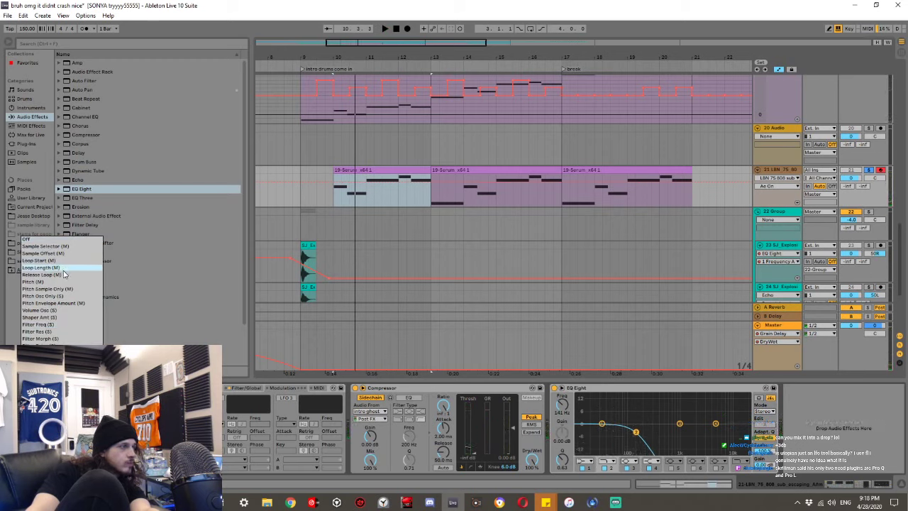
click(55, 311)
key(space)
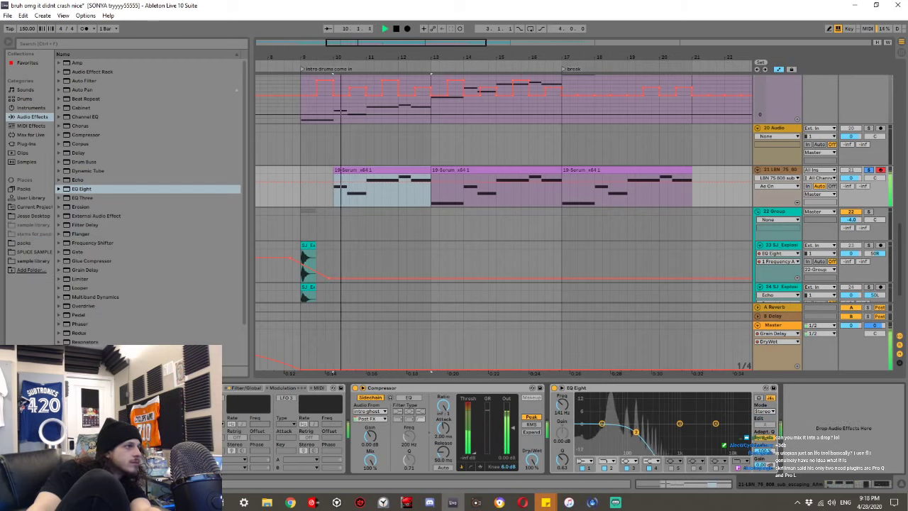
key(space)
key(space)
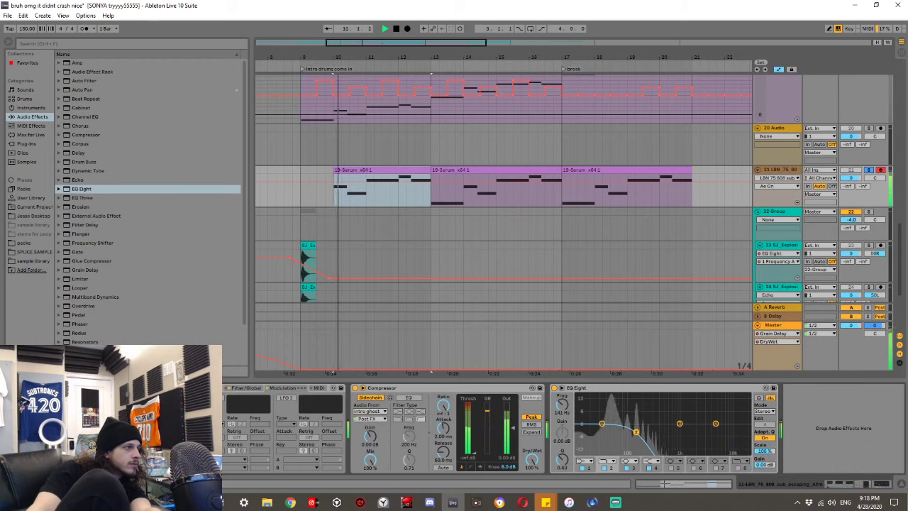
key(space)
key(space)
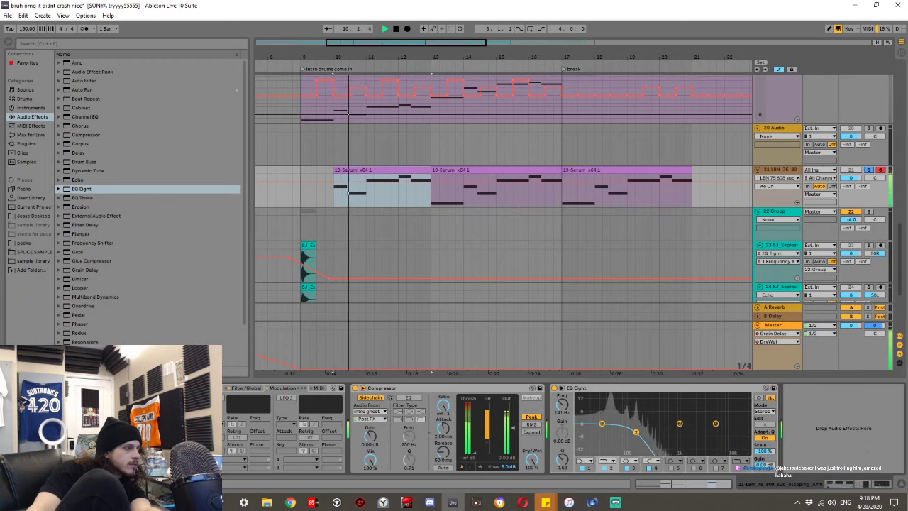
key(space)
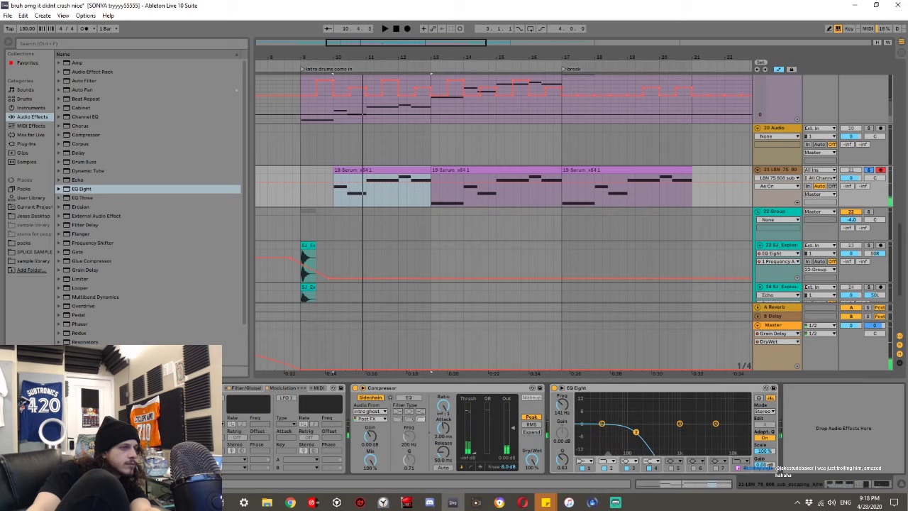
Shape the 808 sampler's volume envelope with an 8.71 s decay and -inf dB sustain, checking it in playback.
key(space)
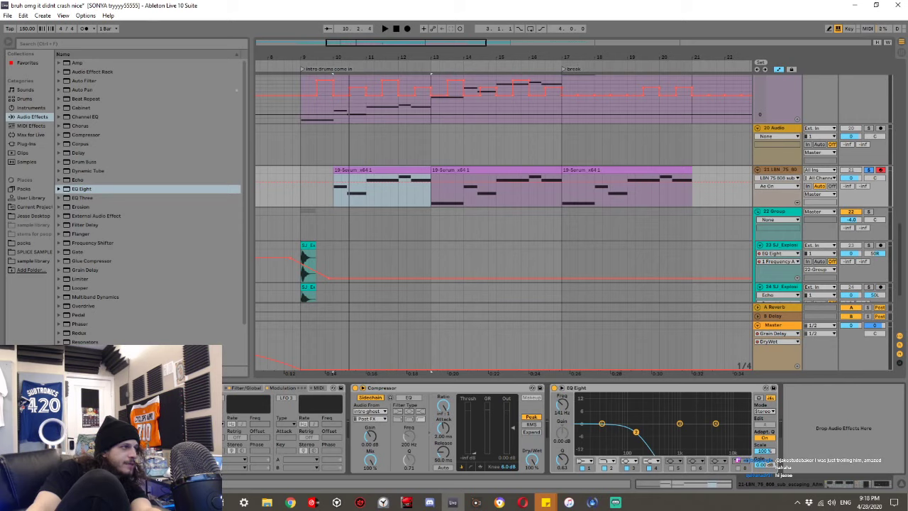
key(space)
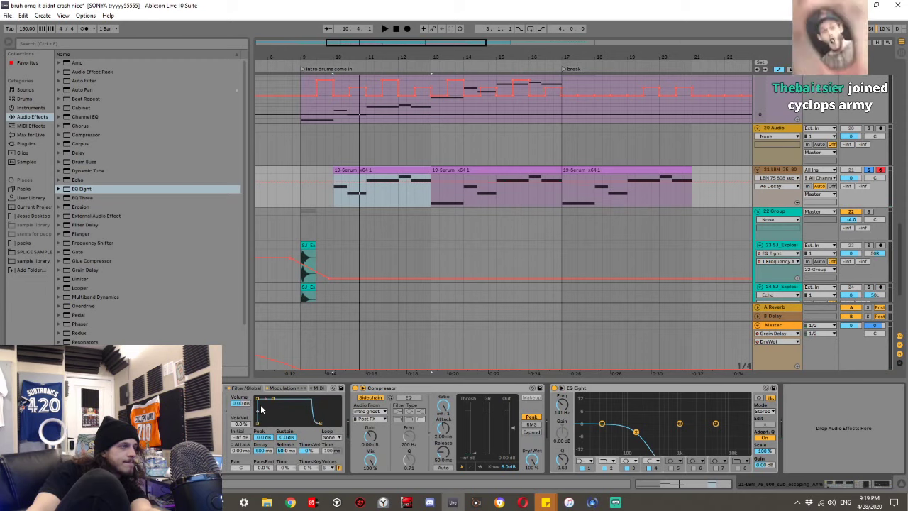
key(space)
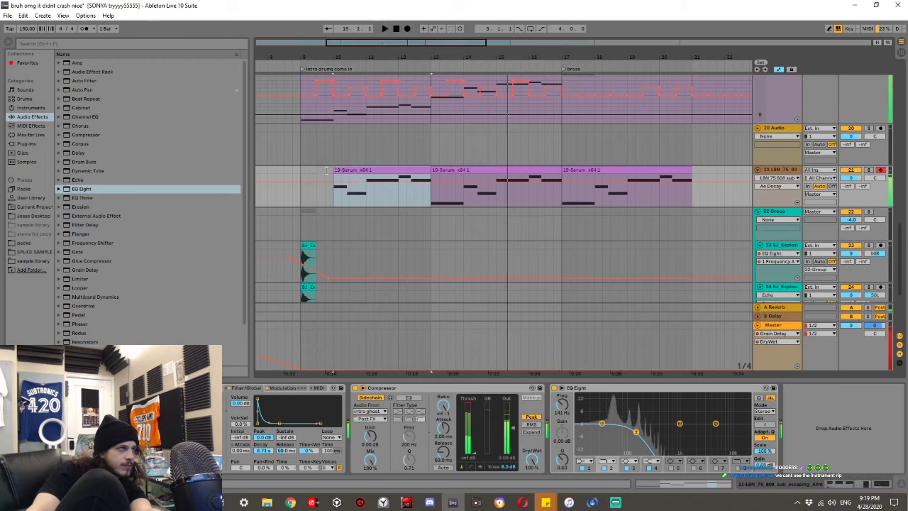
Extend the start of the first 808 clip to bar 9, solo the track and play it from there.
drag(327, 170, 300, 170)
key(space)
click(868, 170)
key(space)
key(space)
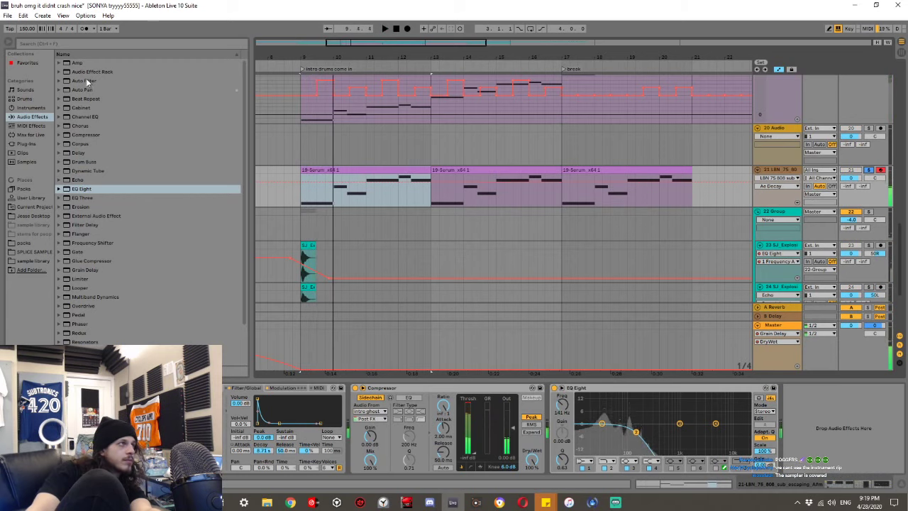
key(space)
key(space)
Add an Overdrive after the 808's EQ Eight, set its filter to 227 Hz with a 9.00 bandwidth, and play the track unsoloed.
scroll(85, 327, down, 3)
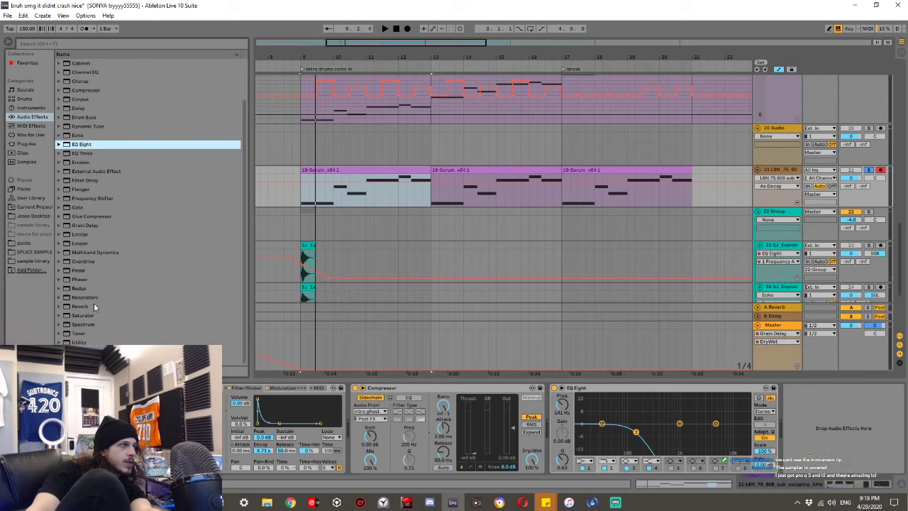
scroll(94, 305, up, 3)
drag(82, 305, 808, 419)
key(space)
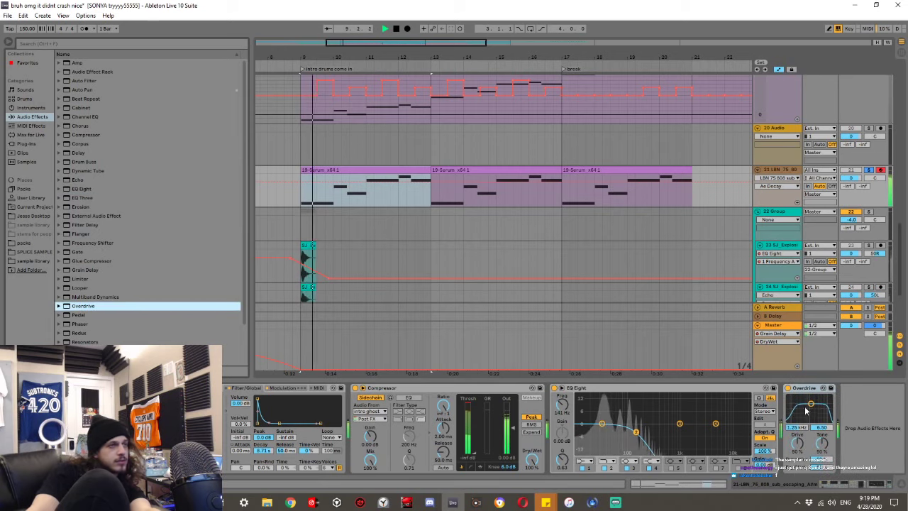
key(space)
click(868, 170)
key(space)
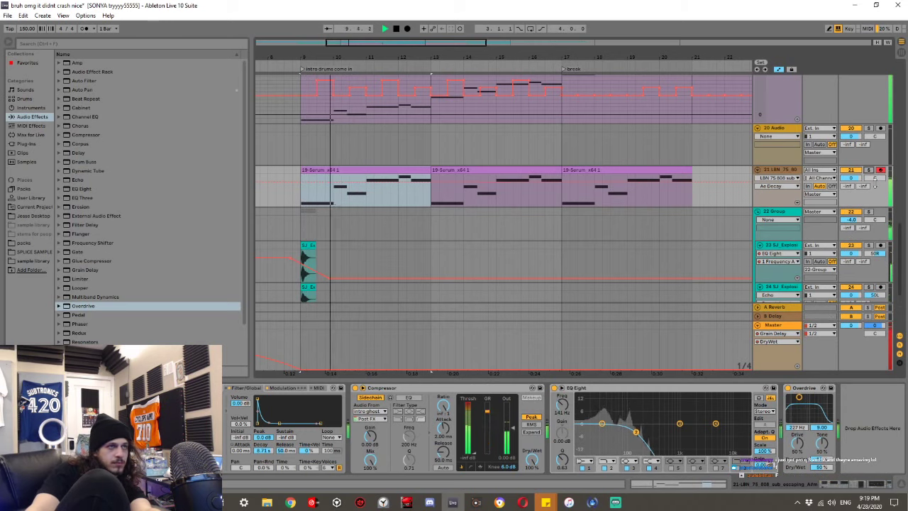
Solo the 808, set the Overdrive to 107 Hz, 3.16 bandwidth, 17% drive and 0% dynamics, and compare it bypassed and active.
click(869, 171)
drag(809, 413, 793, 412)
drag(821, 459, 821, 496)
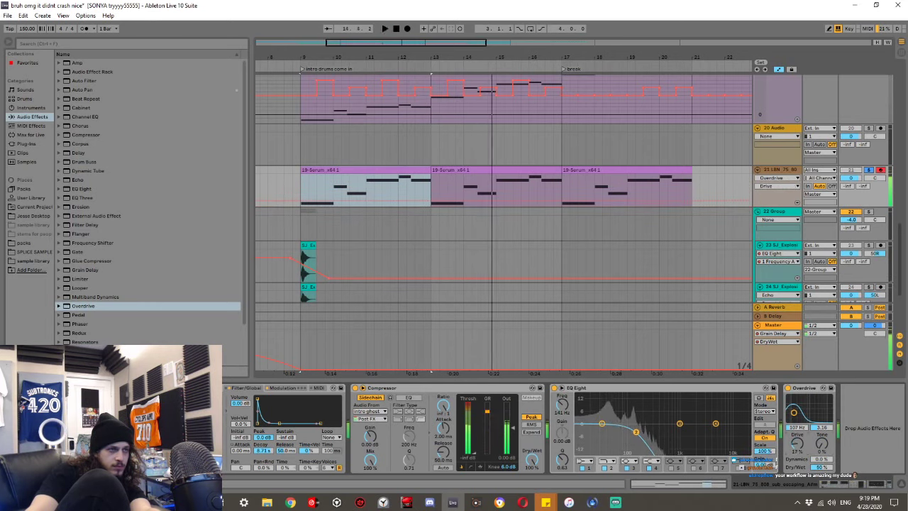
click(787, 388)
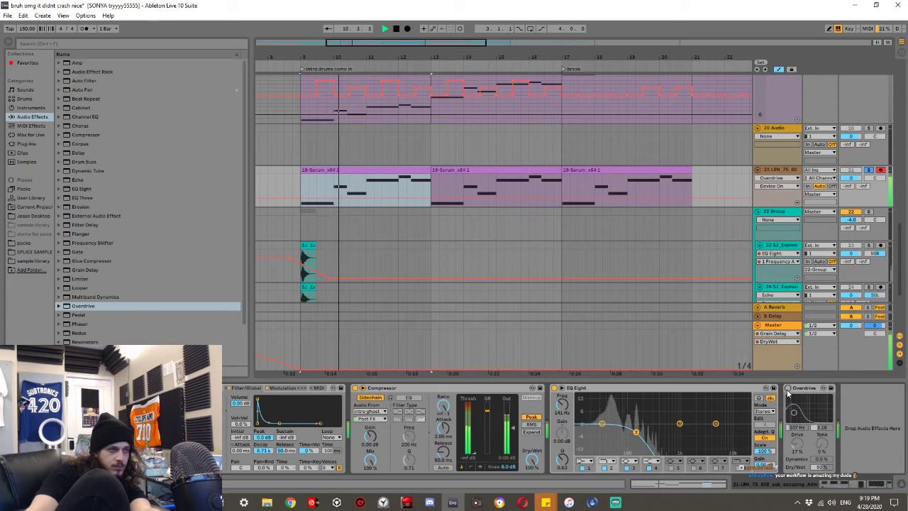
click(787, 388)
Add GClip to the end of the 808's chain, raise its gain to about 1.9 dB and play the track unsoloed.
click(32, 144)
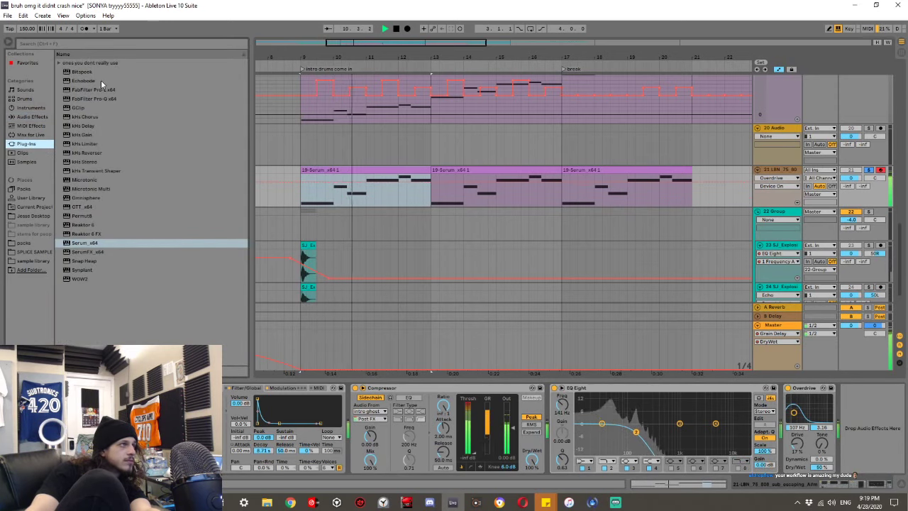
click(93, 108)
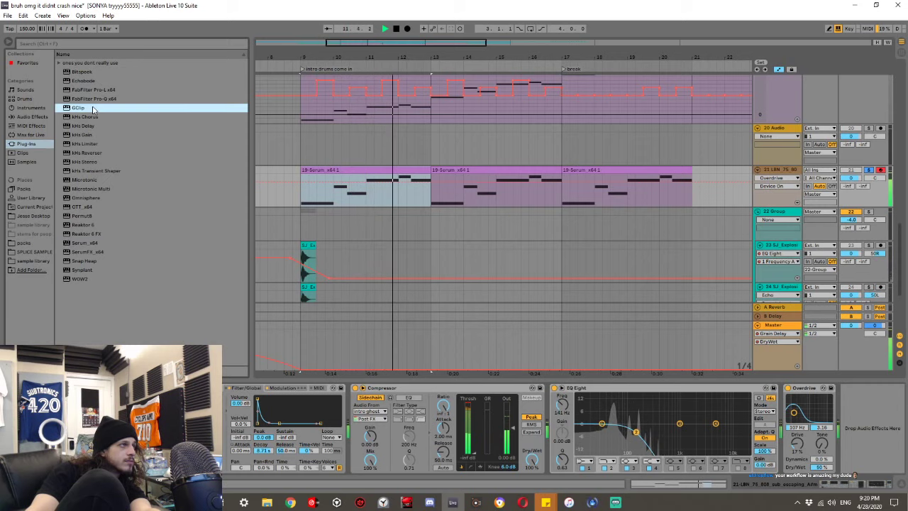
double_click(93, 109)
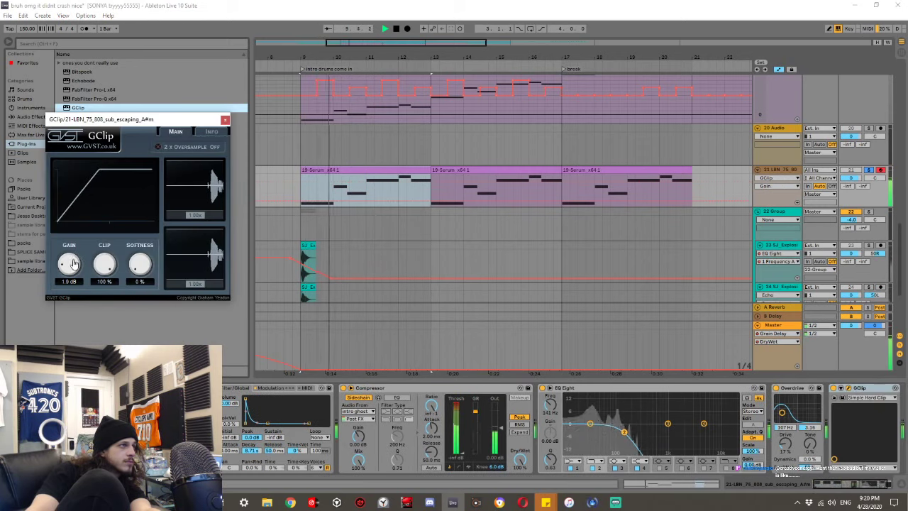
click(225, 120)
key(space)
click(868, 170)
key(space)
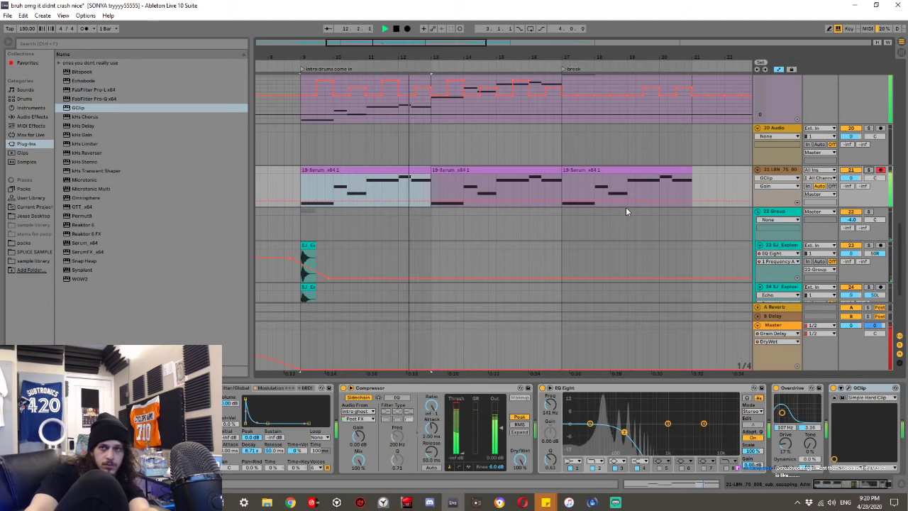
scroll(416, 232, up, 4)
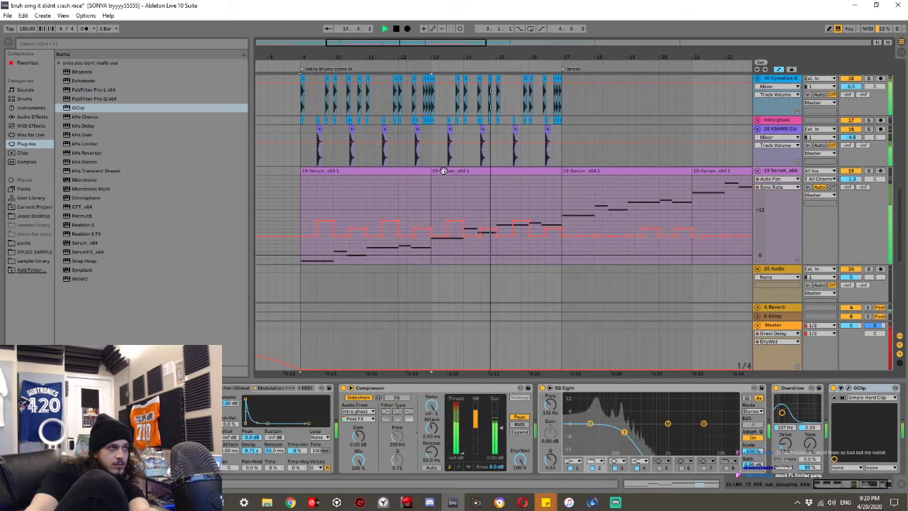
Insert an audio track below the KSHMR clap track and open the drums > clap folder in SPLICE SAMPLE.
click(768, 135)
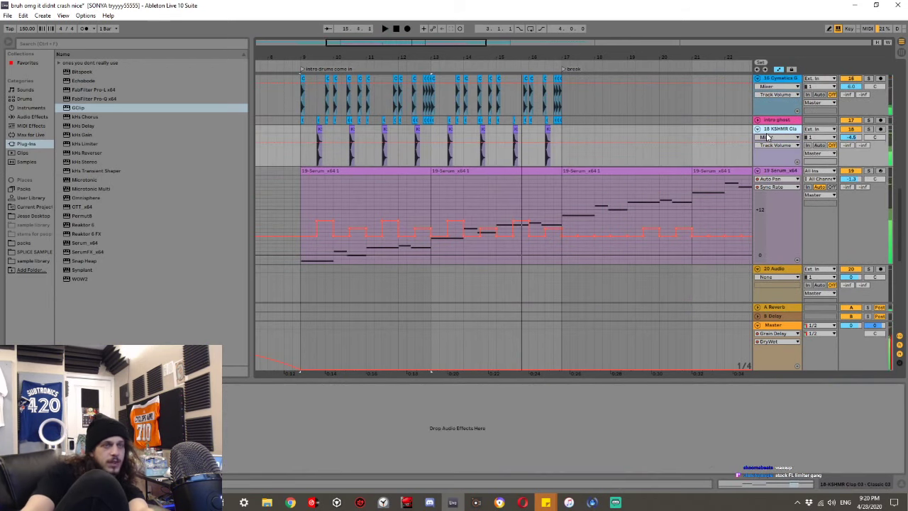
key(ctrl+t)
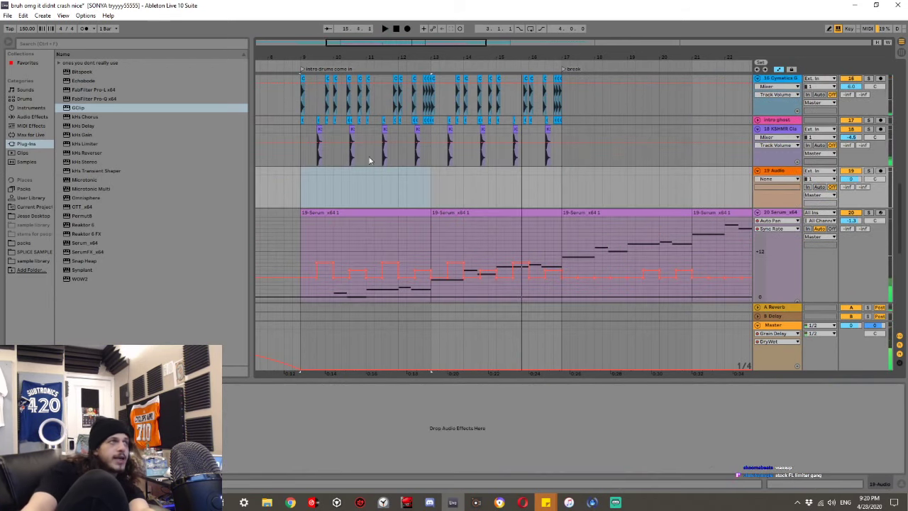
click(34, 251)
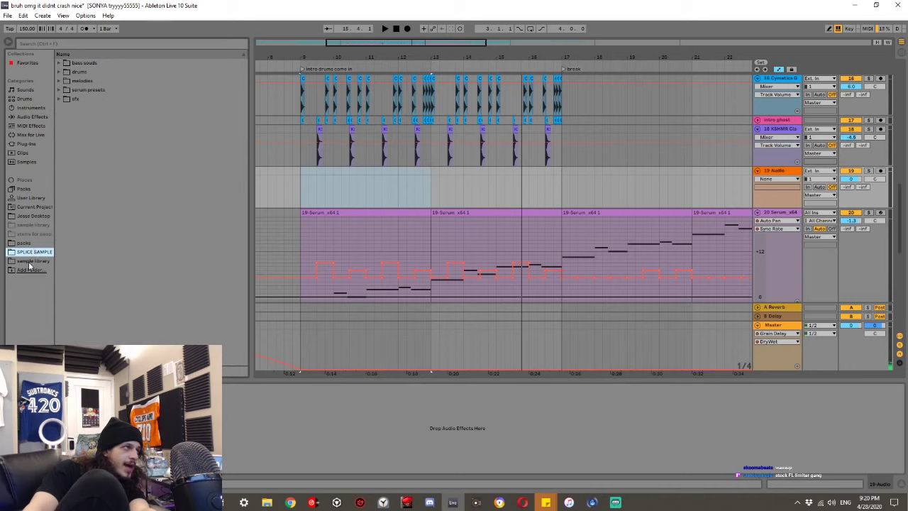
click(59, 72)
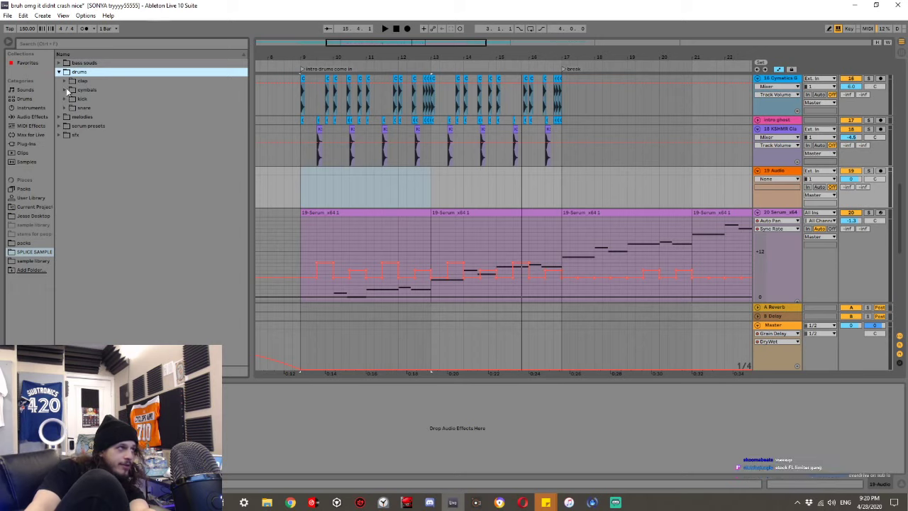
click(65, 81)
Audition the clap samples in the SPLICE SAMPLE clap folder, comparing thic clap, trap clap and trill clap.
click(90, 98)
click(92, 109)
click(92, 117)
click(93, 126)
click(94, 135)
click(94, 144)
click(95, 152)
click(97, 162)
click(99, 171)
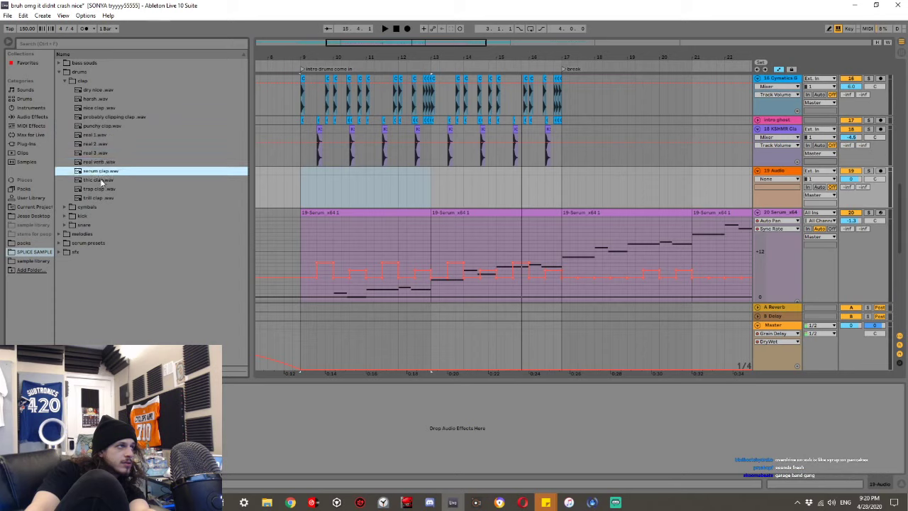
click(101, 180)
click(102, 190)
click(103, 182)
click(97, 199)
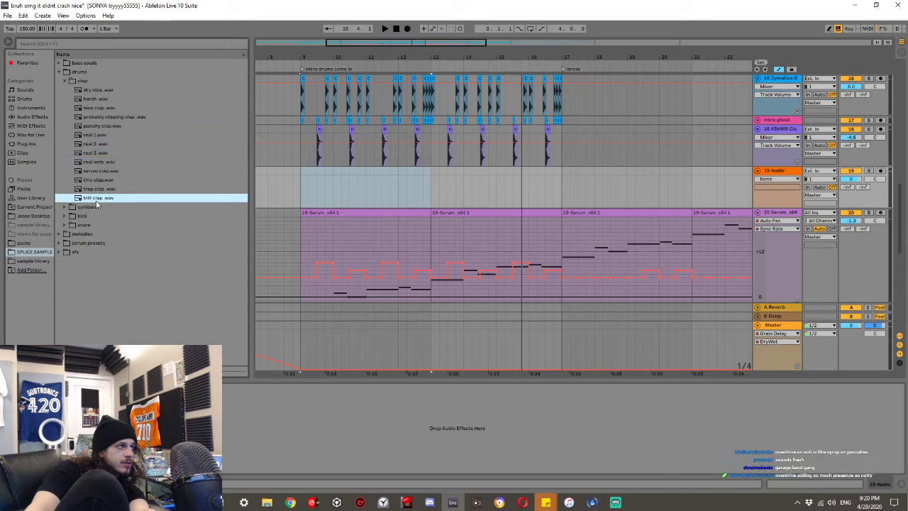
click(97, 189)
click(96, 182)
Try thic clap.wav under the first clap hit at 9.3, set the new track's volume to -11.4 dB, and remove the clip.
drag(268, 180, 320, 174)
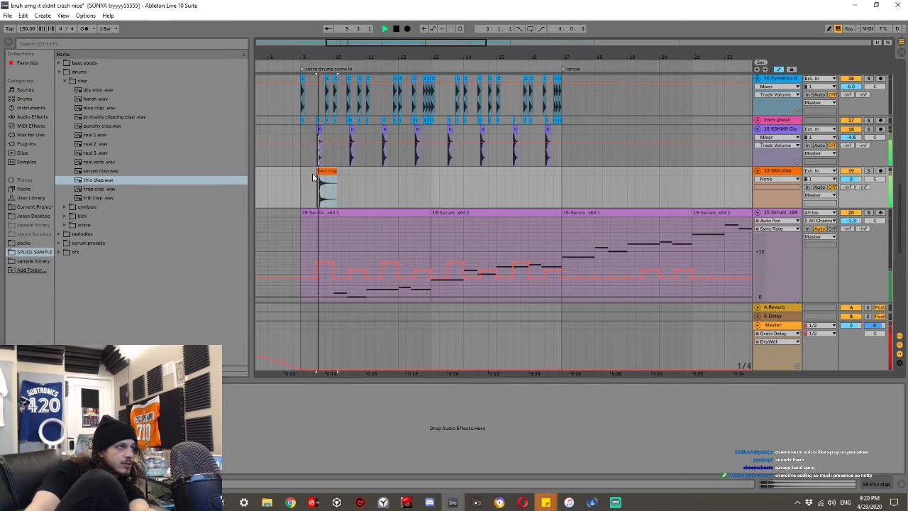
click(852, 180)
drag(841, 239, 850, 175)
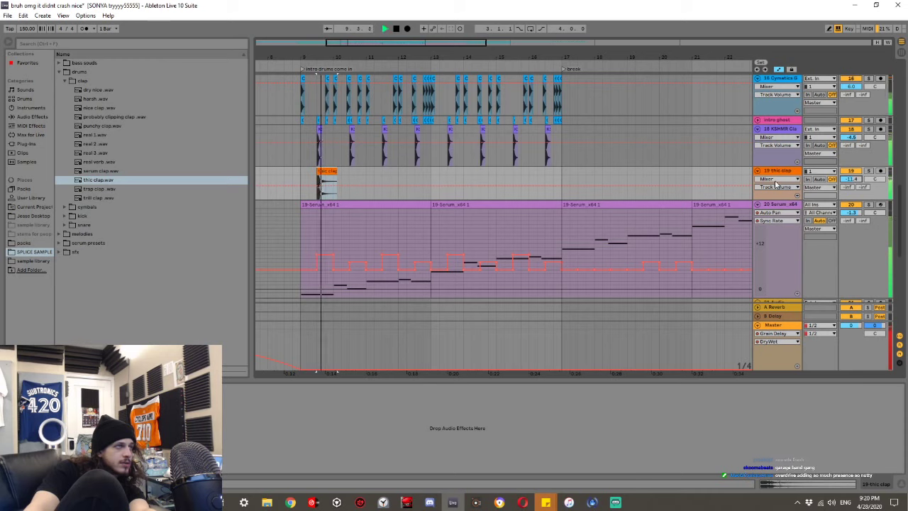
click(324, 171)
key(ctrl+z)
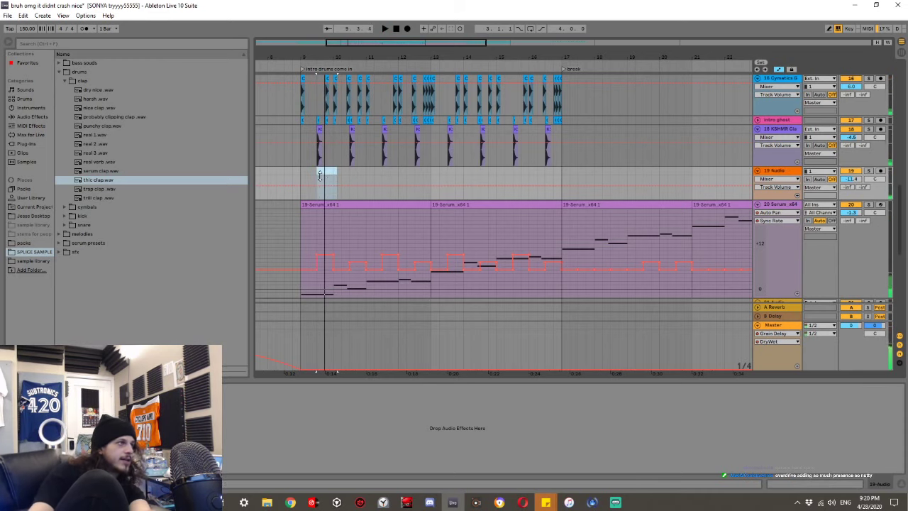
Try trap clap.wav under the first clap hit at 9.3 and play it with the beat.
drag(100, 189, 320, 171)
key(space)
click(296, 173)
key(space)
key(space)
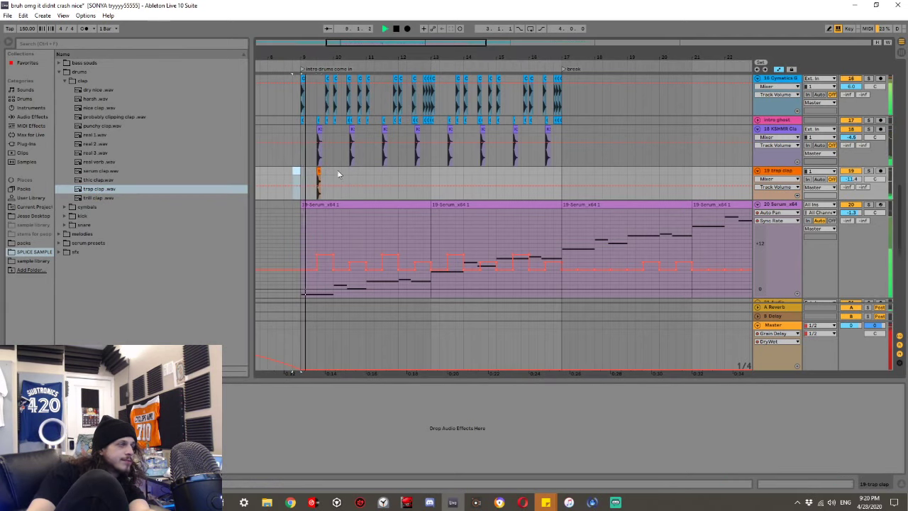
drag(348, 179, 302, 172)
key(space)
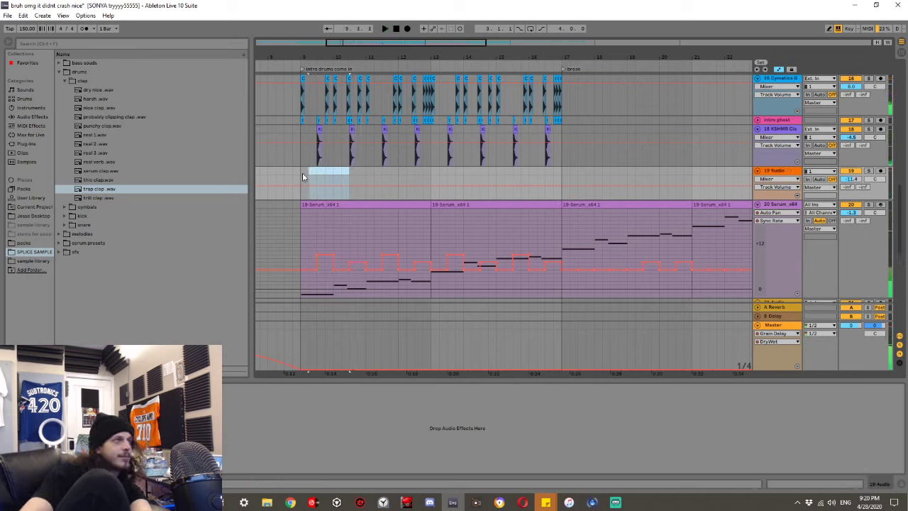
Search the sample library for CLAP and collapse the KSHMR Vol. 2 folder.
click(32, 260)
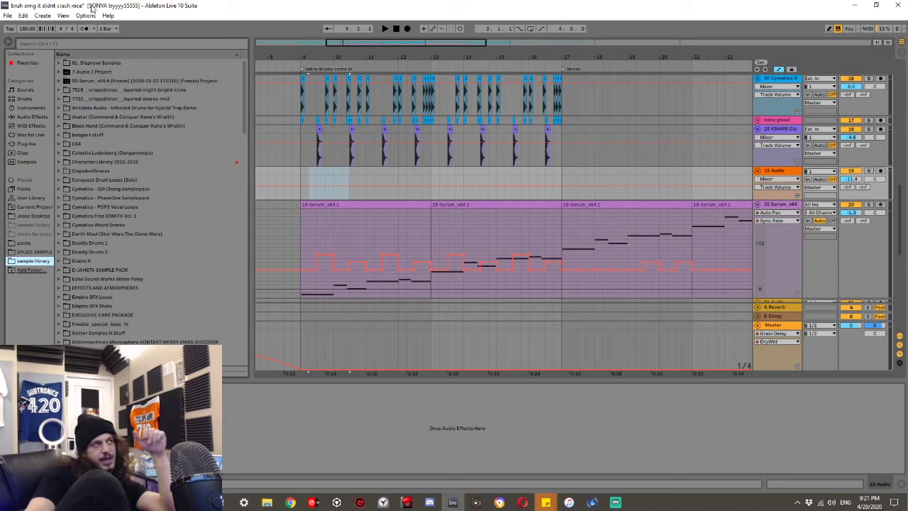
click(75, 43)
text(CLAP)
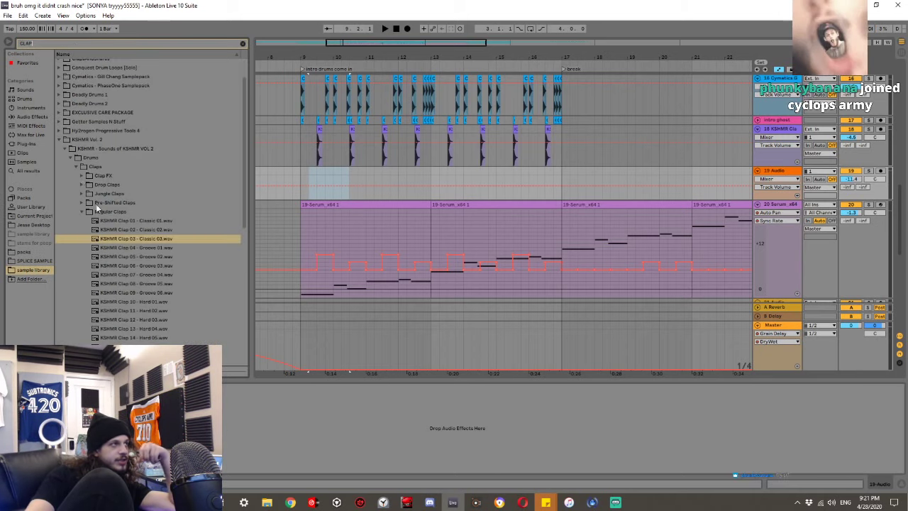
click(59, 138)
click(59, 138)
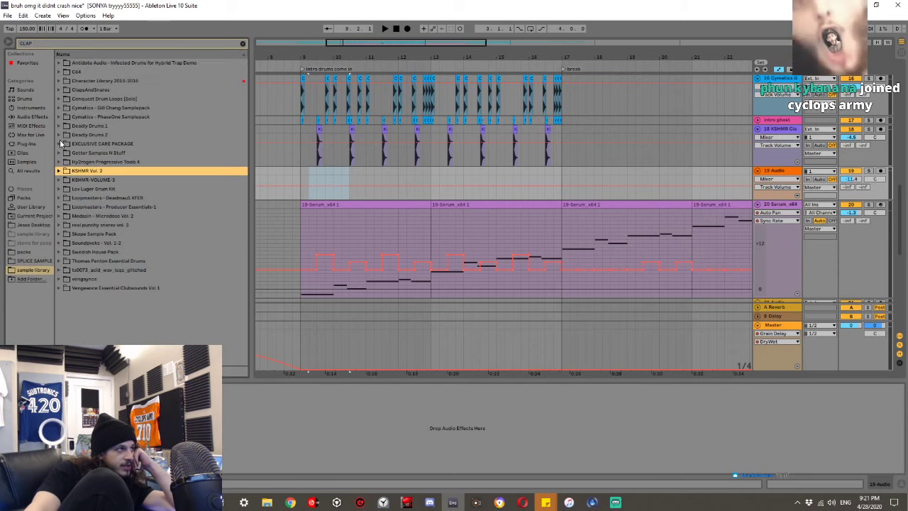
Audition Clap_01 through Clap_07 in the Lex Luger Drum Kit's Claps & Snares folder.
click(59, 189)
click(62, 197)
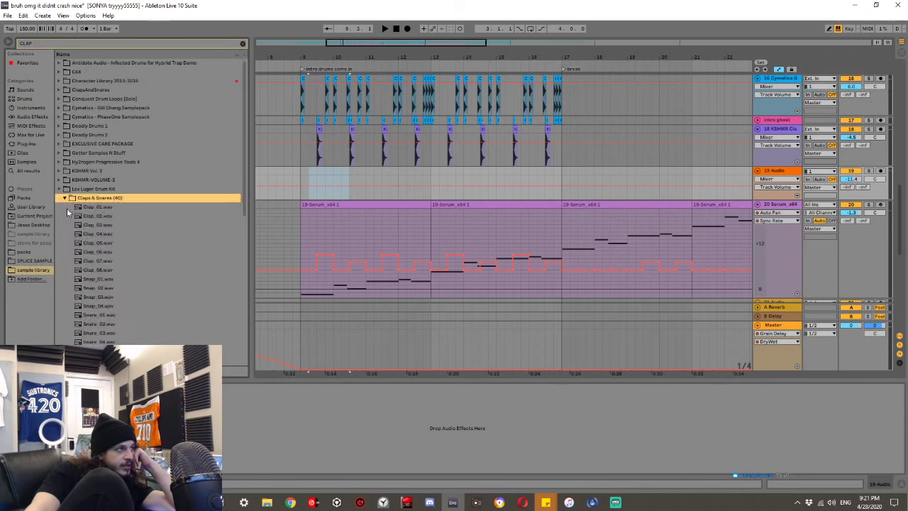
key(Down)
key(Down)
key(Down)
key(Down)
key(Down)
key(Down)
key(Down)
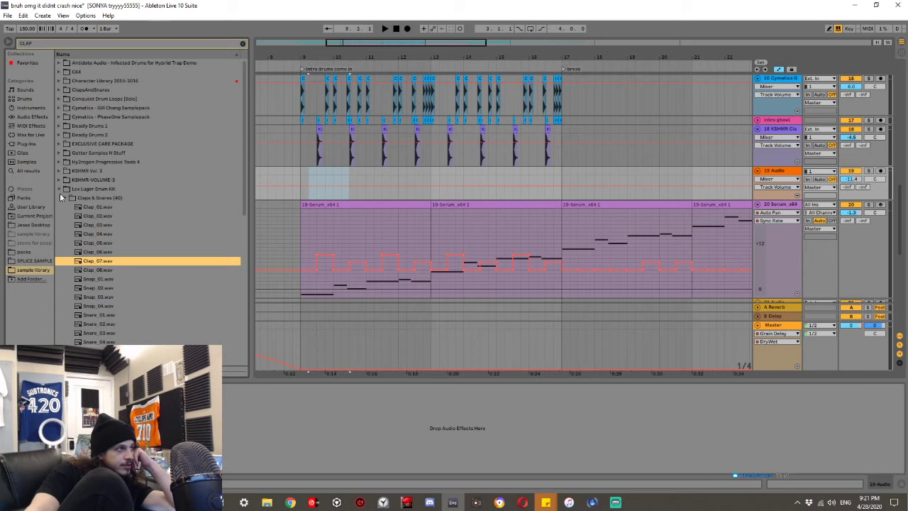
click(59, 189)
Audition the claps and a few snares in the SNAREs and CLAPs folder of SOUNDPVCKS - VOL TWO.
click(66, 243)
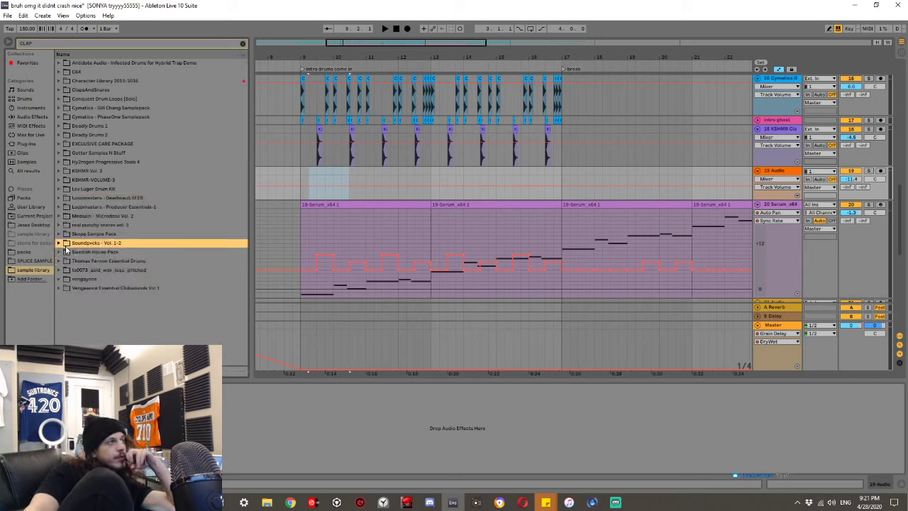
key(Right)
key(Down)
key(Right)
key(Down)
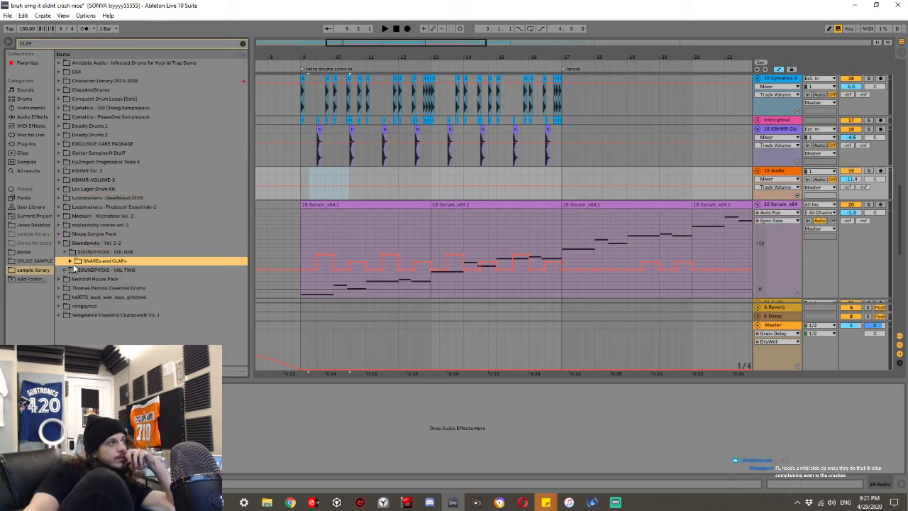
click(73, 270)
click(83, 280)
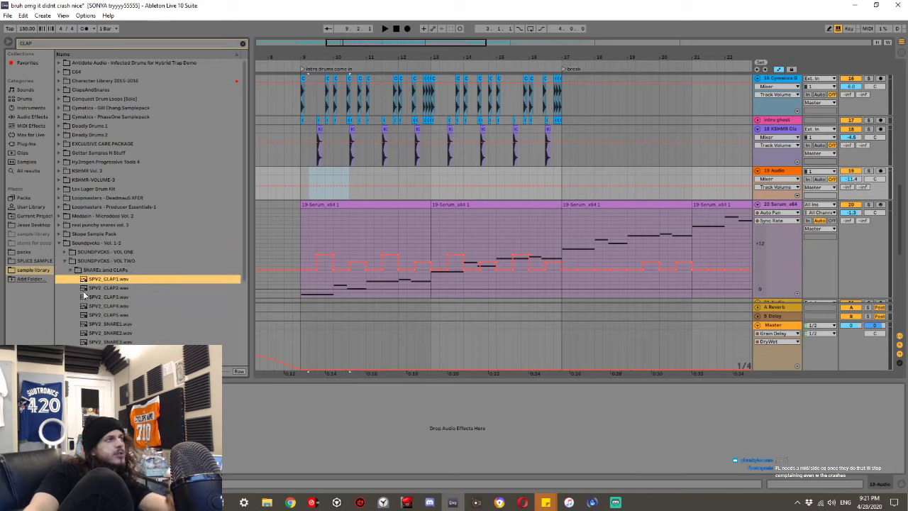
key(Down)
key(Down)
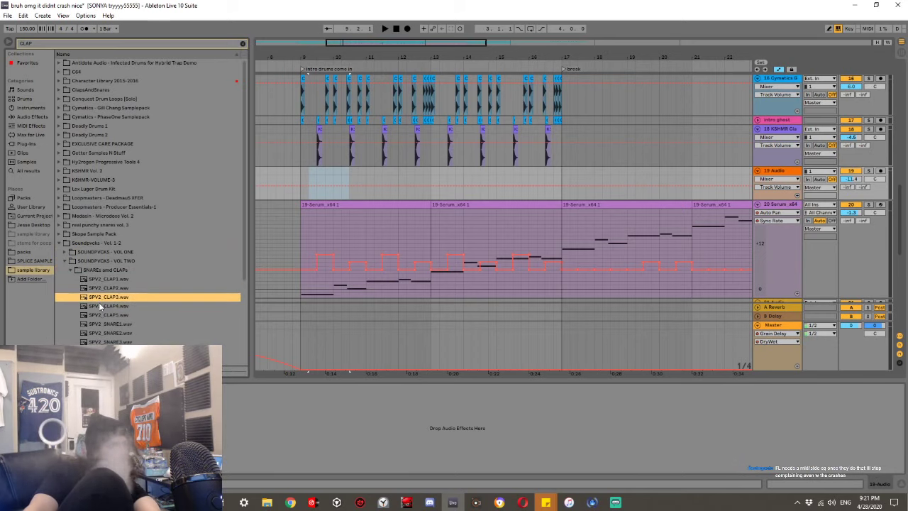
key(Down)
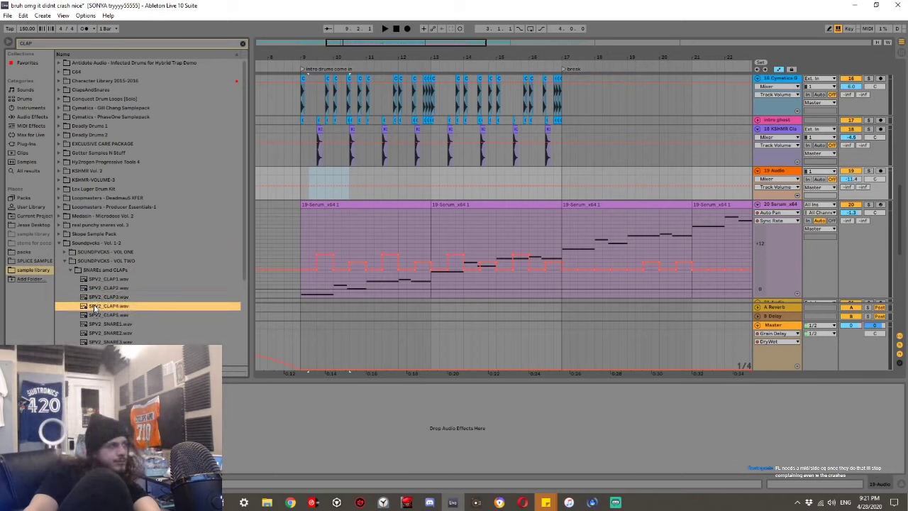
scroll(105, 326, down, 4)
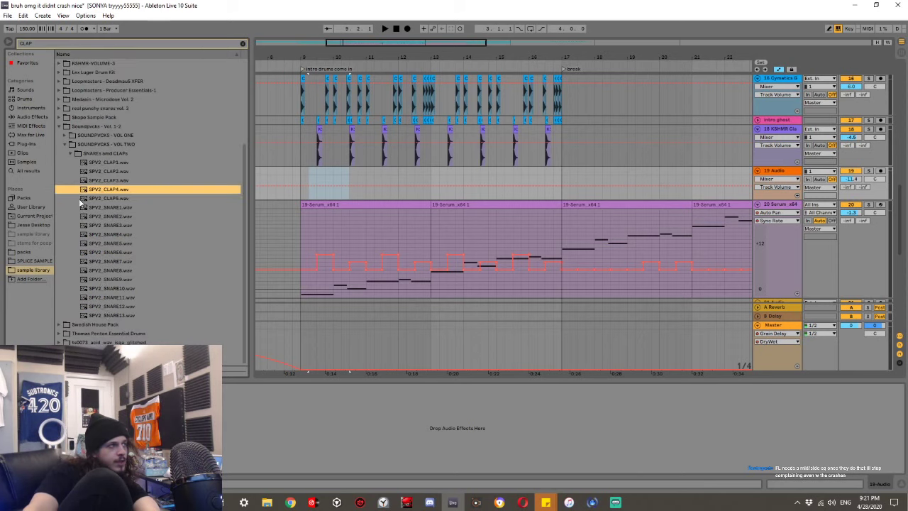
click(109, 279)
click(109, 298)
click(110, 316)
click(72, 153)
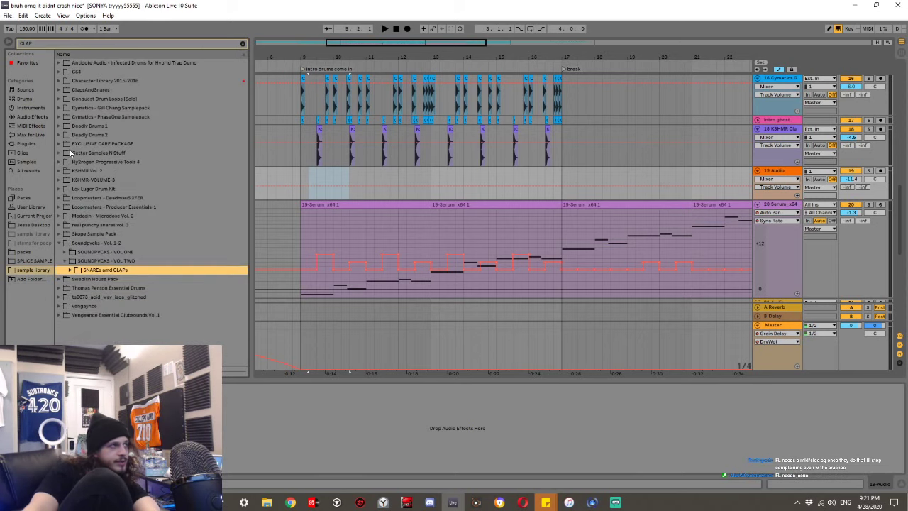
click(61, 242)
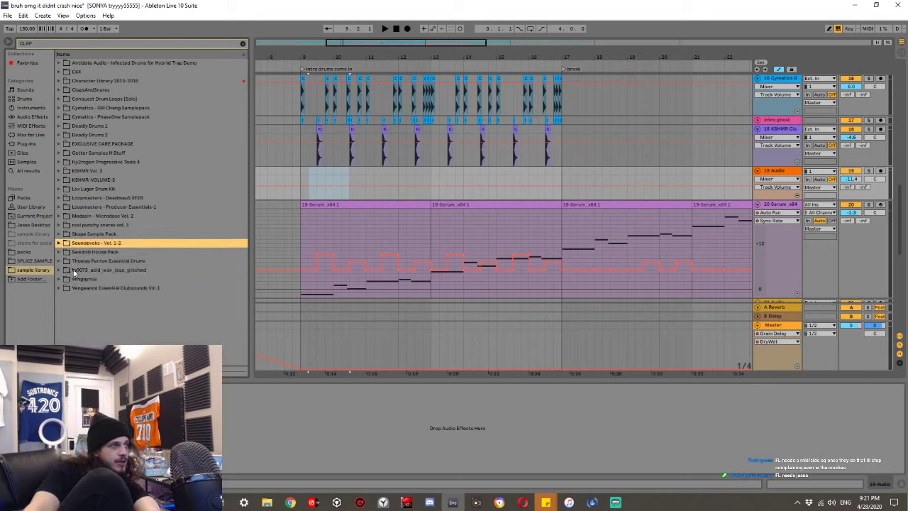
Open the CLAPS folder of Thomas Penton Essential Drums and audition its samples up to CLAP3.wav.
click(61, 261)
click(64, 270)
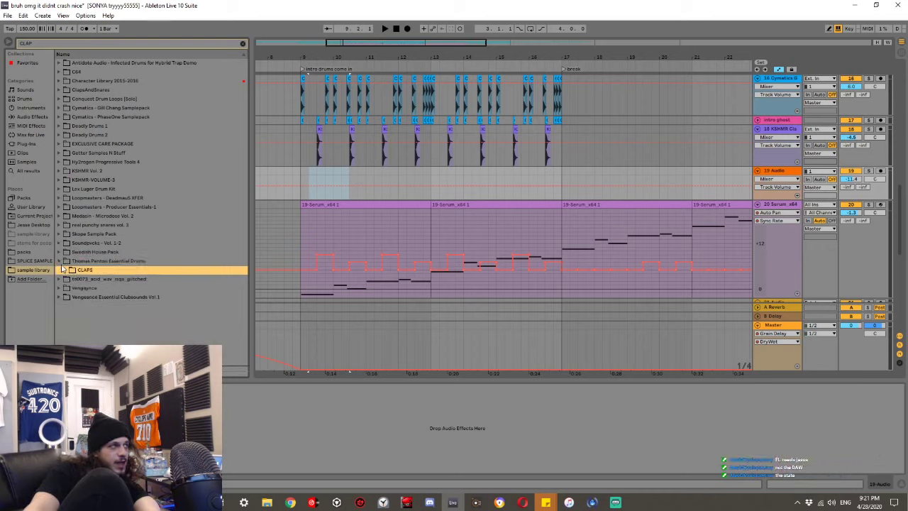
click(65, 271)
click(76, 288)
click(91, 279)
click(95, 297)
scroll(101, 264, down, 2)
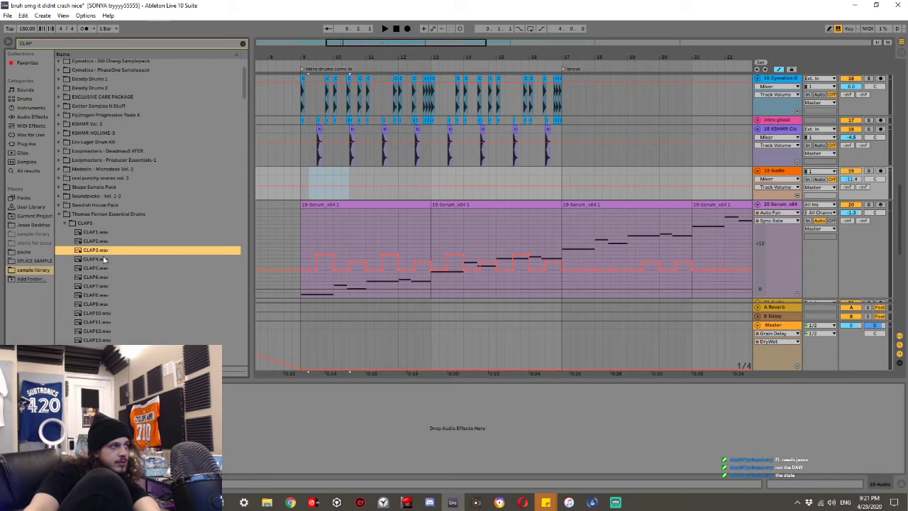
Place CLAP3.wav on the new audio track under the first clap hit at 9.3 and play it with the beat.
click(317, 175)
drag(317, 173, 318, 173)
key(space)
click(291, 173)
key(space)
key(space)
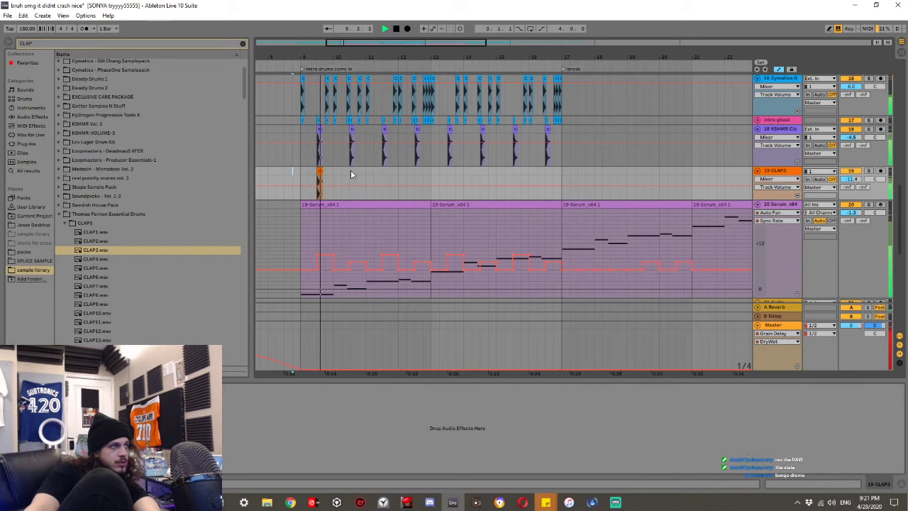
click(302, 179)
key(space)
key(space)
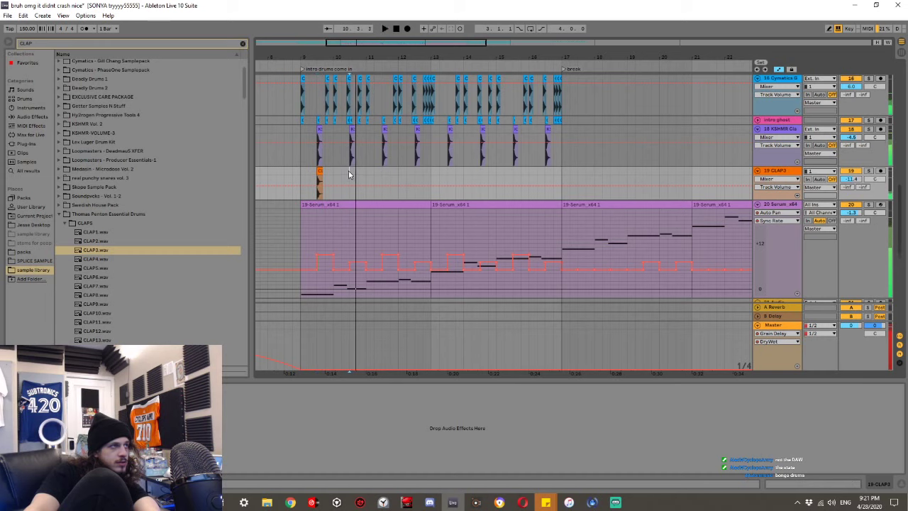
key(space)
Duplicate the CLAP3 clip once per bar under every KSHMR clap hit through bar 16 and play the layered claps.
drag(348, 171, 317, 175)
key(ctrl+d)
key(ctrl+d)
key(ctrl+d)
key(ctrl+d)
key(ctrl+d)
key(ctrl+d)
key(ctrl+d)
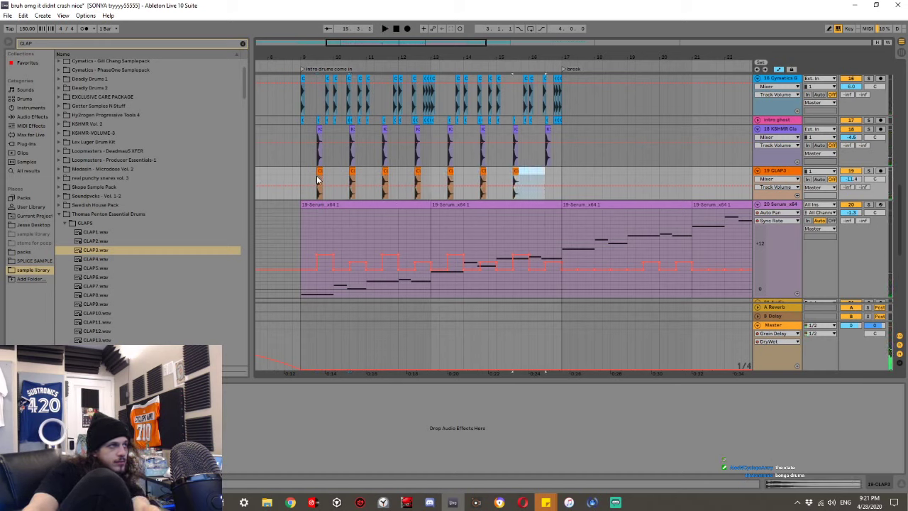
click(312, 183)
key(space)
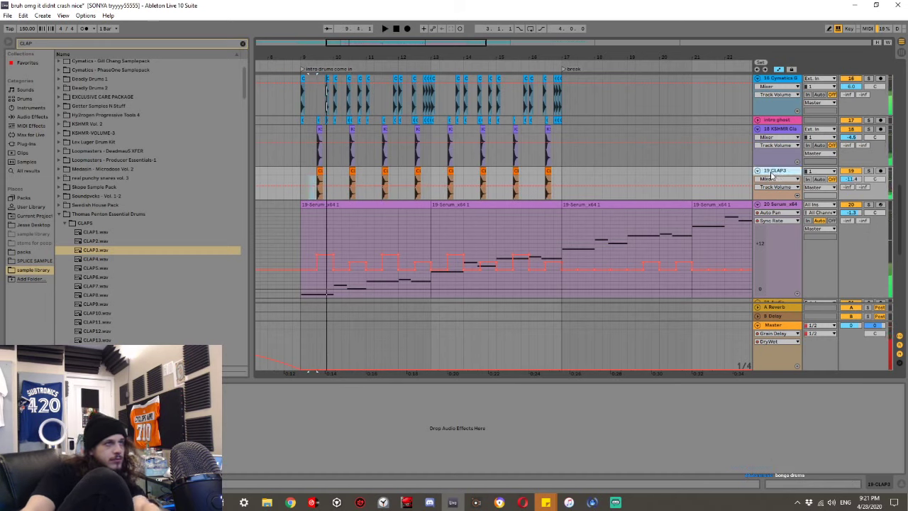
Insert another audio track below CLAP3 and audition CLAP4.wav through CLAP11.wav.
key(ctrl+t)
key(space)
click(110, 261)
click(108, 266)
click(107, 276)
click(105, 286)
click(105, 296)
click(107, 304)
click(104, 313)
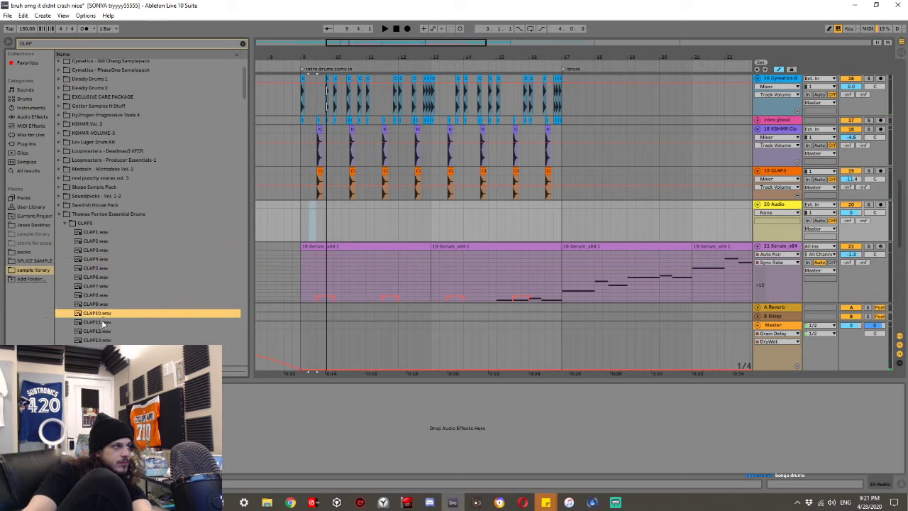
click(102, 322)
Place CLAP10.wav at 9.3 on the new track, set its volume to -6.1 dB and Reverb send to 0, and play it.
drag(104, 314, 320, 220)
key(space)
drag(850, 212, 840, 42)
key(space)
key(space)
key(space)
key(space)
key(space)
key(space)
Solo the CLAP10 track, clear the search to browse the audio effects for Flanger, and play the track unsoloed.
click(868, 204)
click(32, 116)
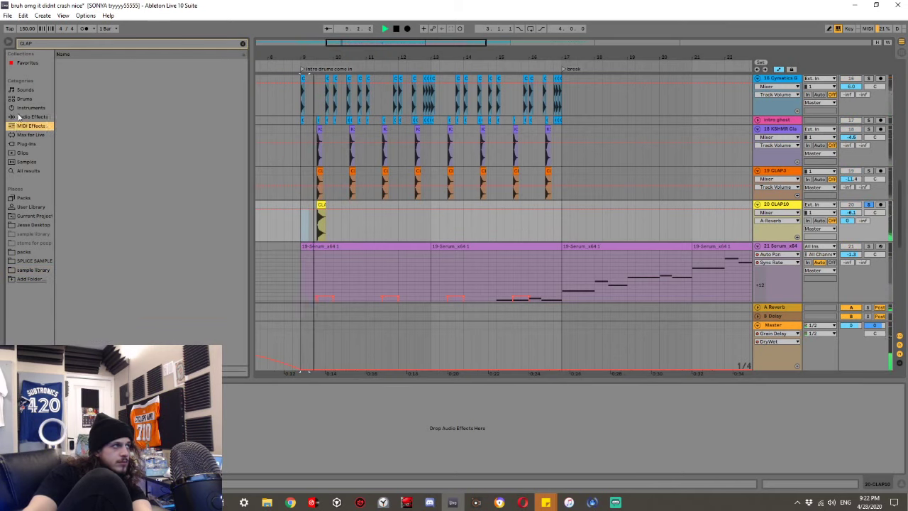
click(242, 44)
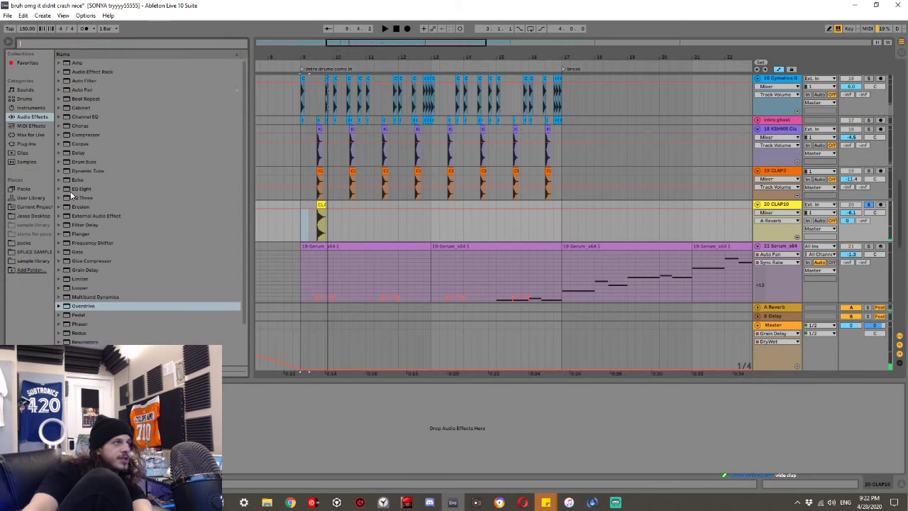
click(95, 234)
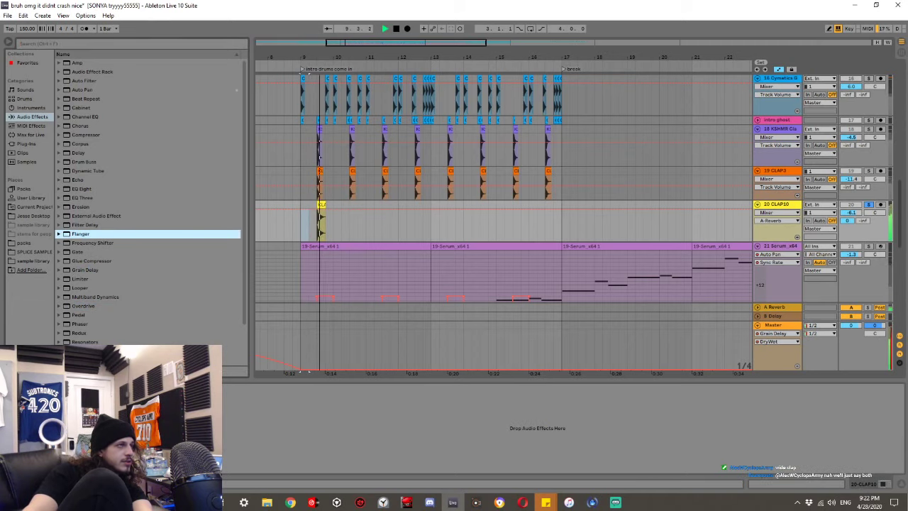
click(868, 204)
key(space)
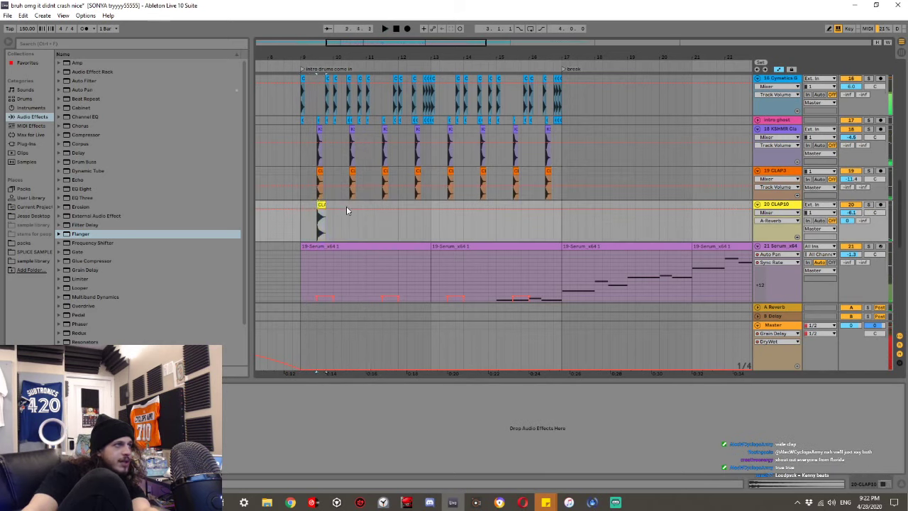
Duplicate the CLAP10 clip once per bar beneath the KSHMR clap hits through bar 16.
click(347, 206)
key(ctrl+d)
key(ctrl+d)
key(ctrl+d)
key(ctrl+d)
key(ctrl+d)
key(ctrl+d)
key(ctrl+d)
click(304, 234)
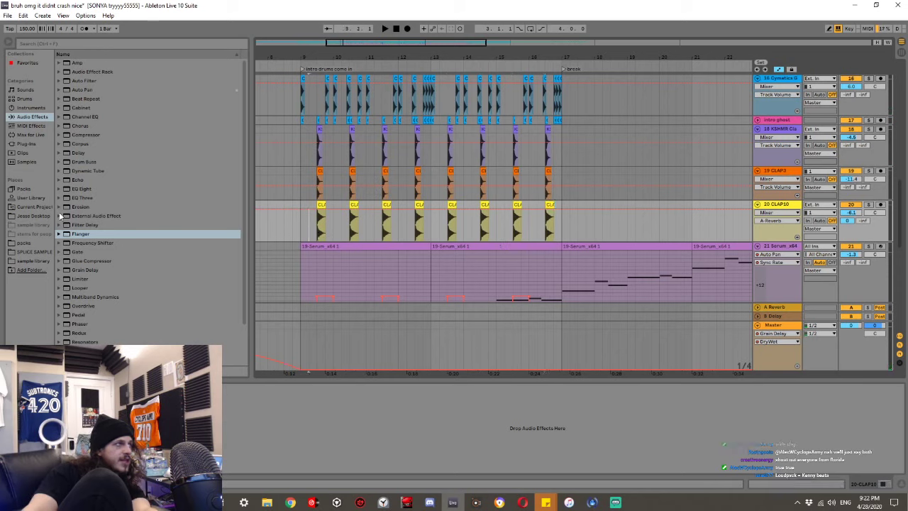
Add EQ Eight to the CLAP10 track with a low cut and a high cut near 10 kHz, and play the claps.
double_click(89, 189)
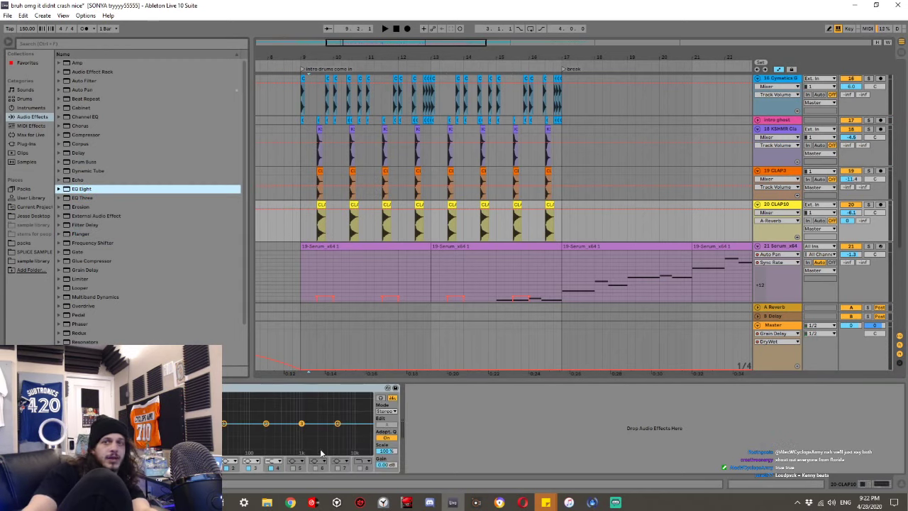
click(209, 460)
click(210, 429)
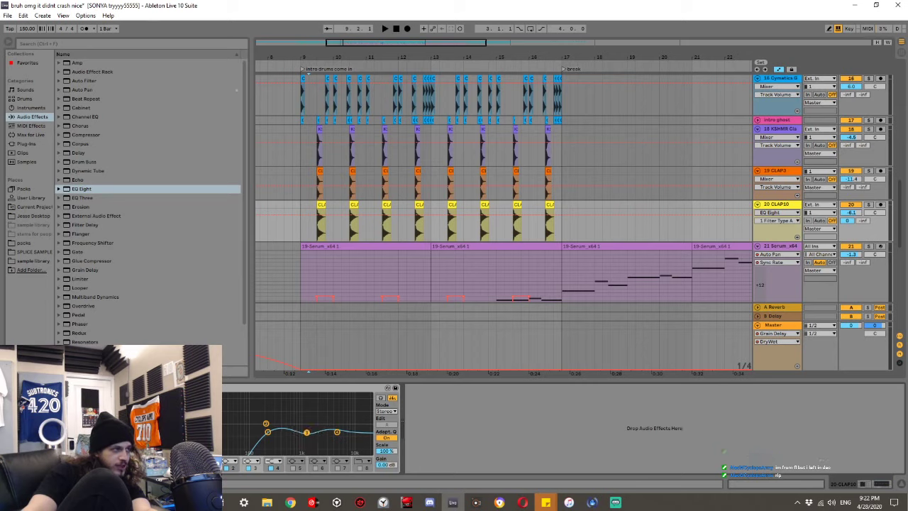
click(358, 460)
click(358, 462)
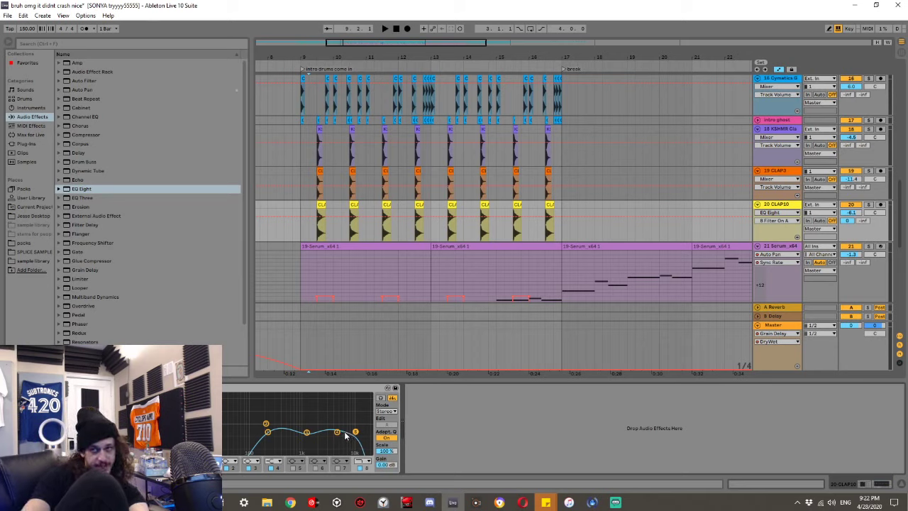
key(space)
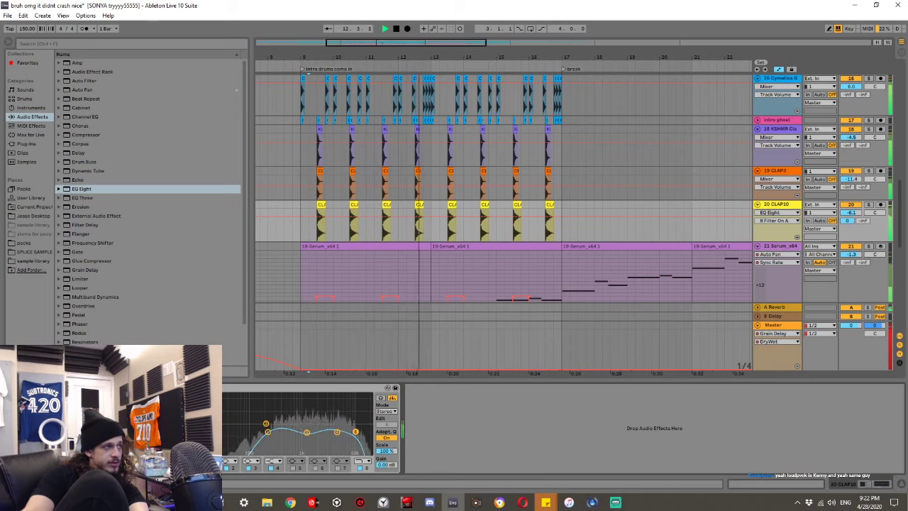
key(space)
Play from bar 12 and unfold the intro ghost track to show its clip beneath the kick just before 12.3.
click(396, 135)
key(plus)
key(plus)
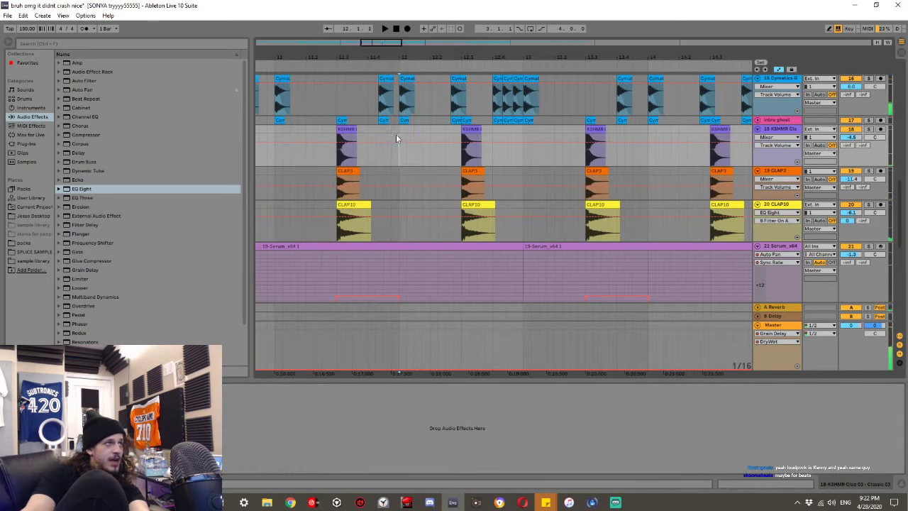
key(space)
key(space)
scroll(455, 125, up, 8)
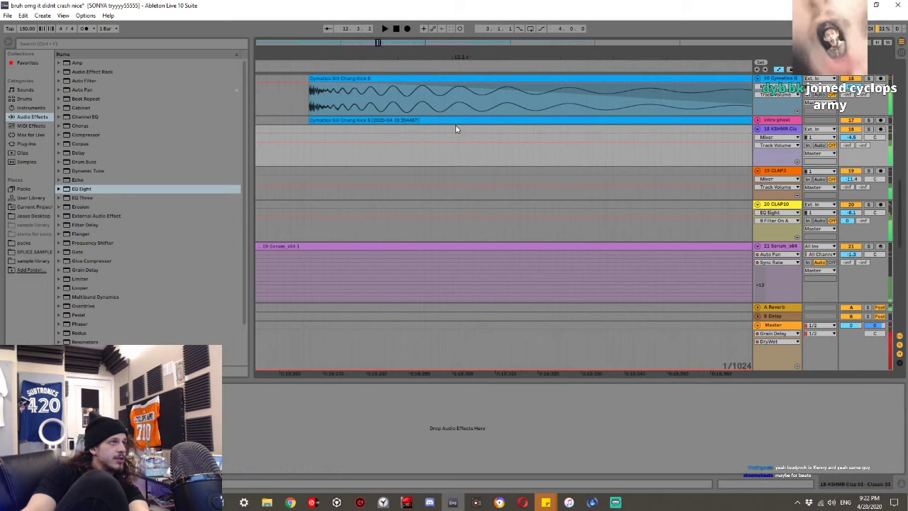
click(328, 121)
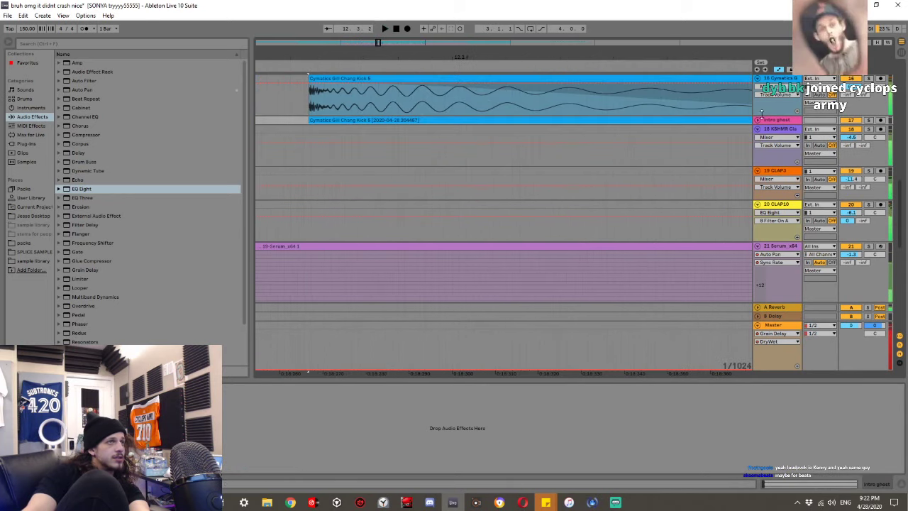
click(757, 78)
click(757, 88)
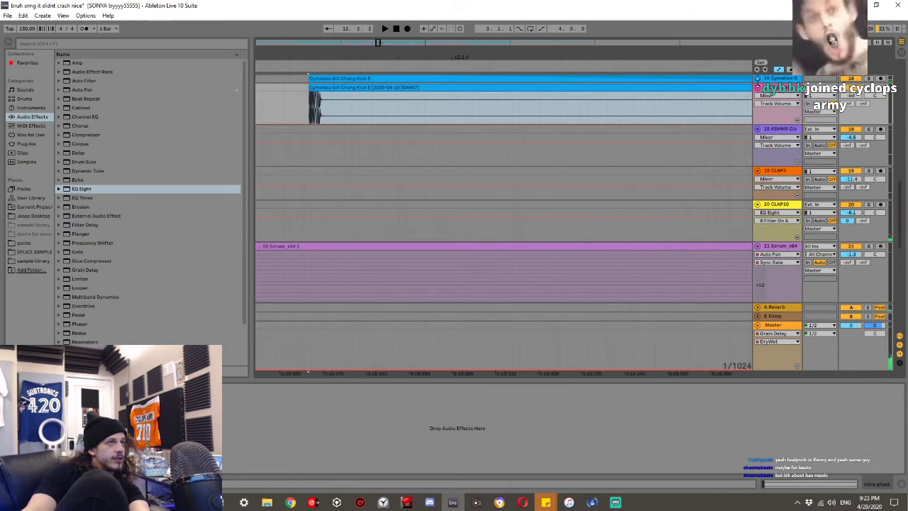
click(757, 78)
key(plus)
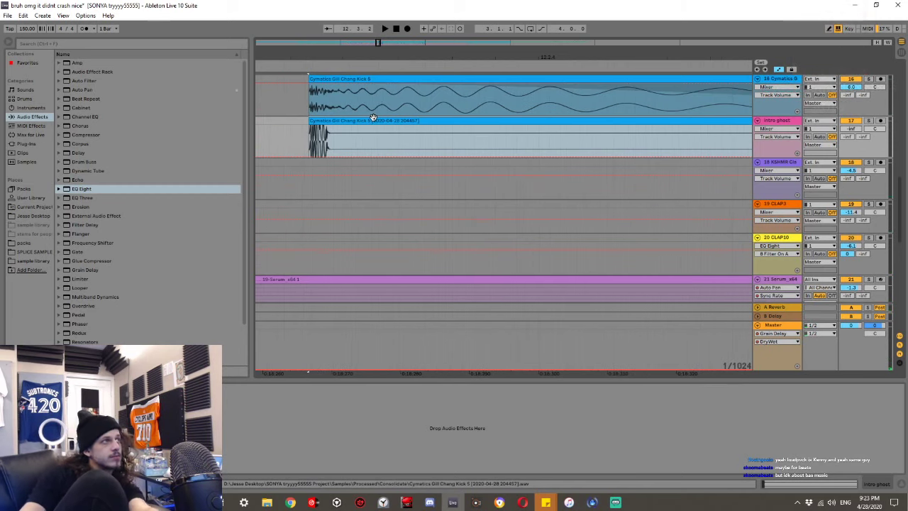
Delete the intro ghost clip beneath the kick just before 12.3 and play the passage from bar 12.
key(Delete)
scroll(369, 121, down, 4)
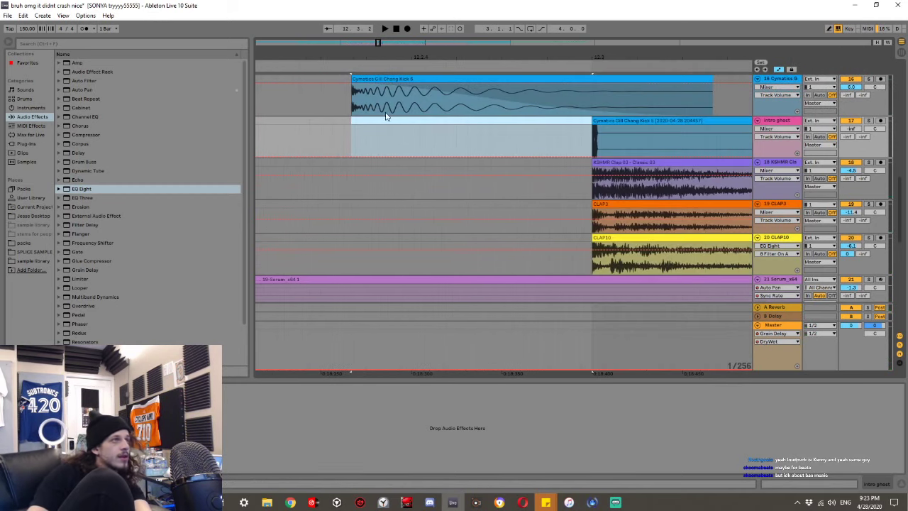
scroll(285, 124, down, 2)
click(286, 125)
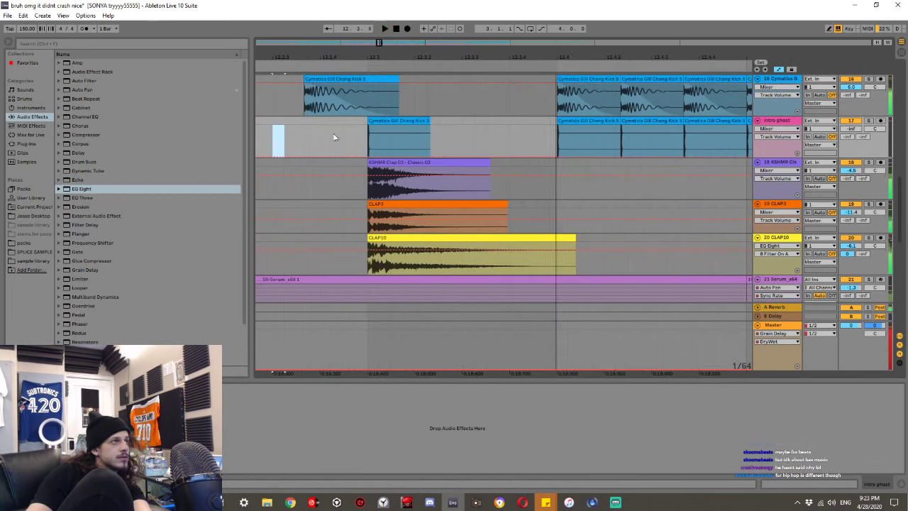
scroll(291, 140, left, 6)
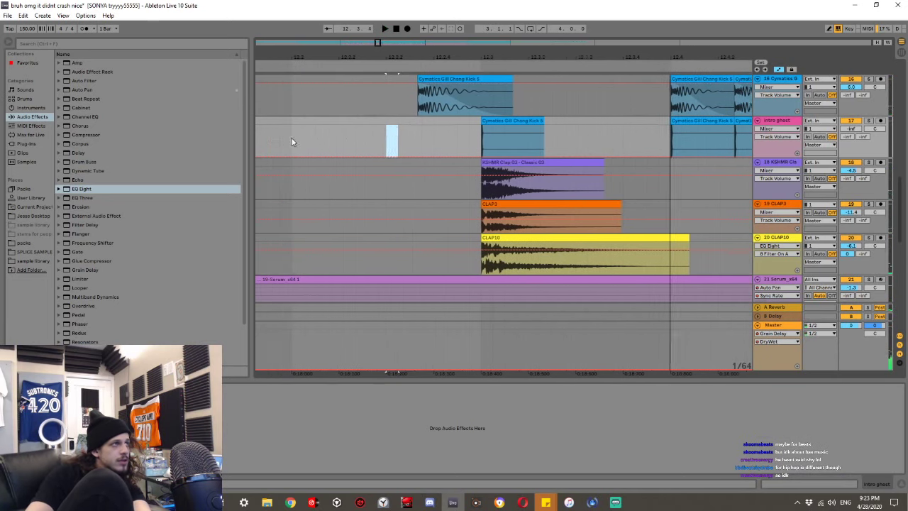
scroll(297, 139, down, 2)
key(space)
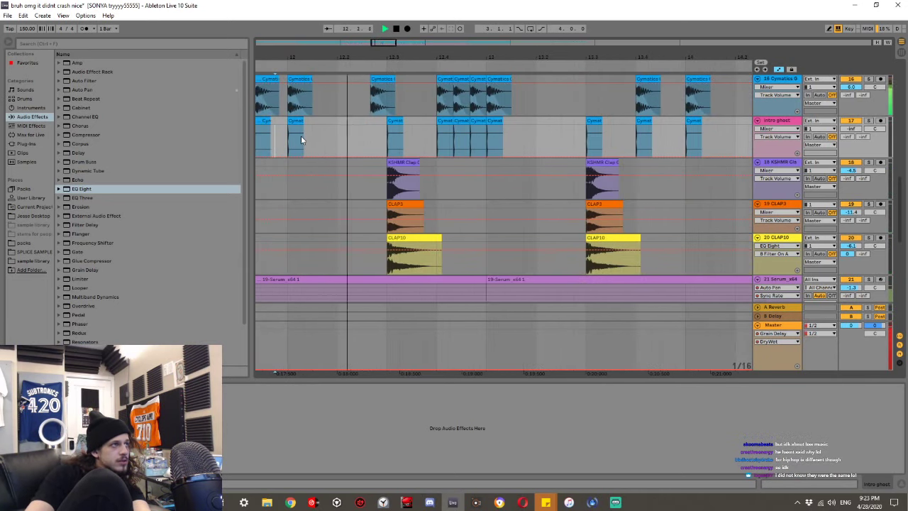
key(space)
Delete the Cymatics kick clip just before 12.3 and play bar 12 without it.
scroll(312, 148, up, 2)
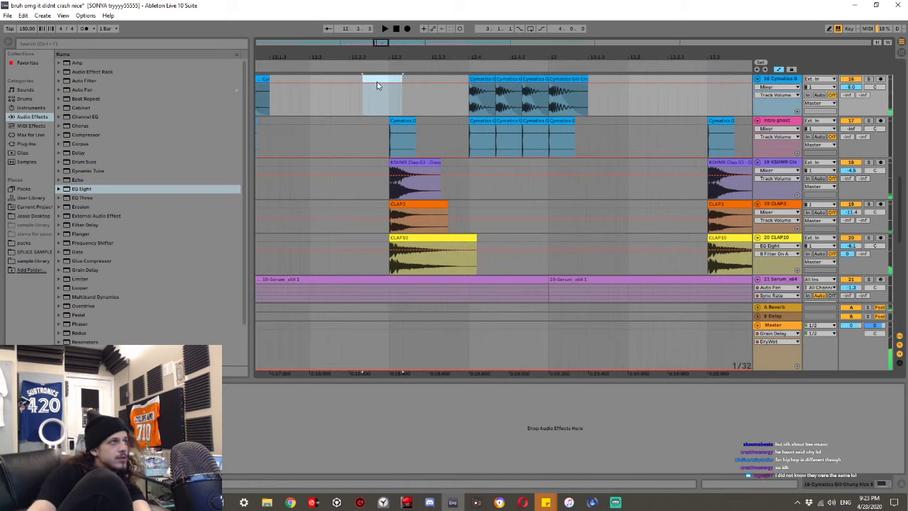
scroll(312, 150, down, 2)
key(space)
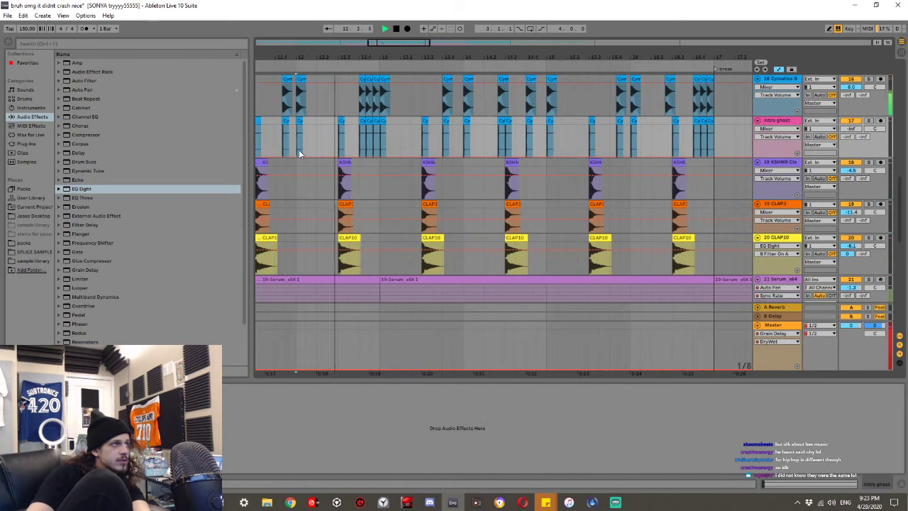
scroll(302, 149, down, 5)
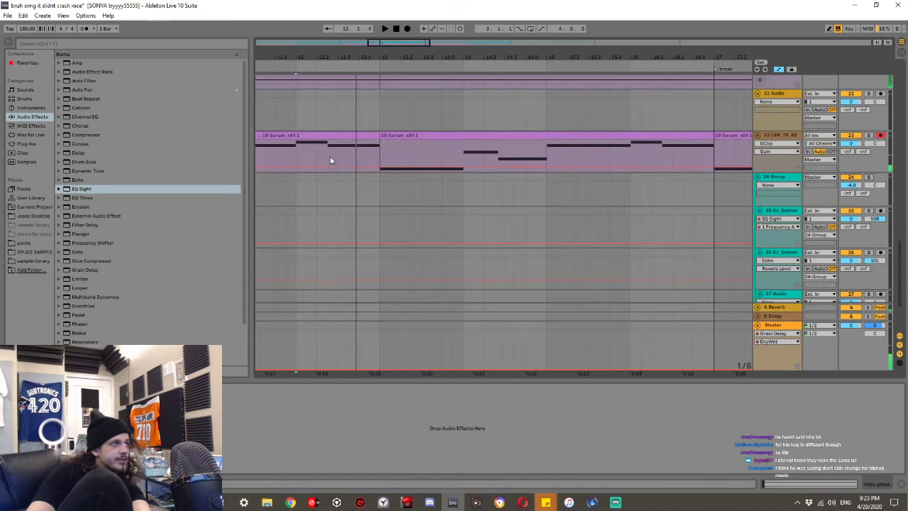
click(329, 156)
key(space)
Undo the deletions of the Cymatics kick and its intro ghost clip just before 12.3.
scroll(328, 156, up, 5)
scroll(328, 157, up, 2)
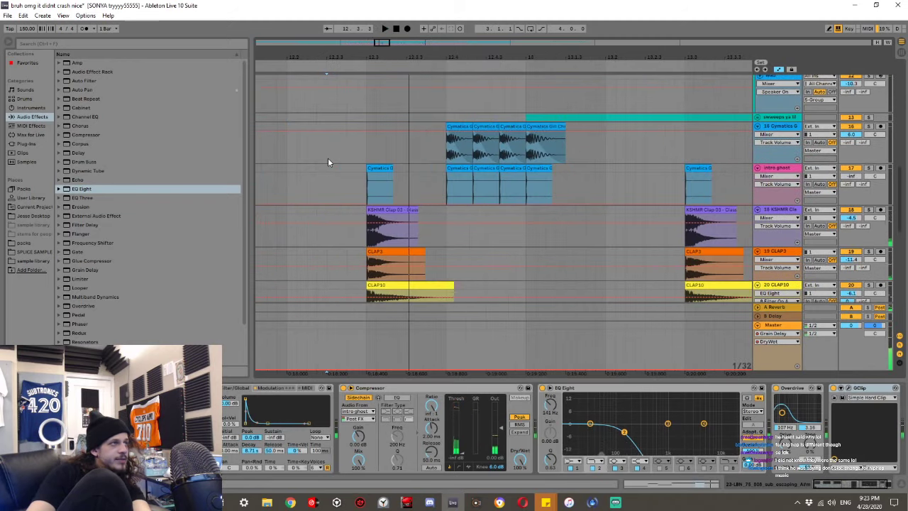
scroll(320, 159, down, 5)
scroll(319, 159, up, 6)
key(ctrl+z)
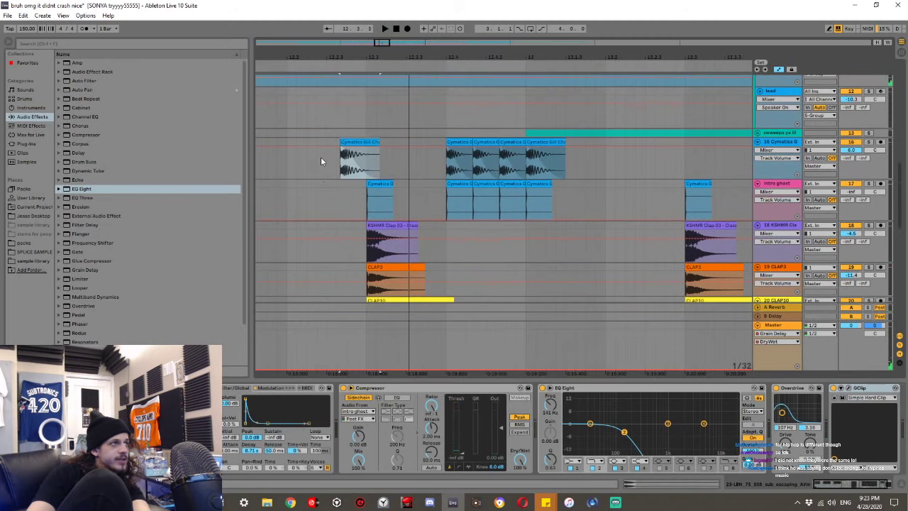
key(ctrl+z)
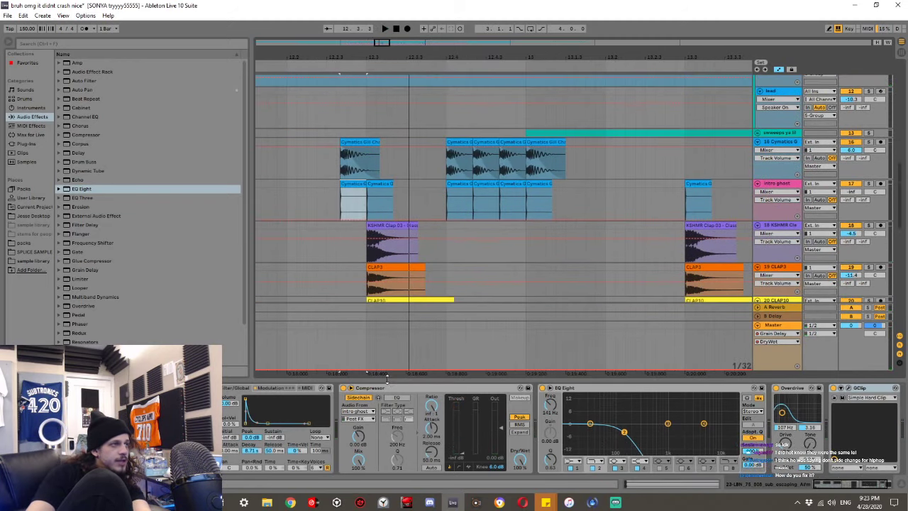
Hide the device view and move the kick just before 12.3 together with its intro ghost clip to 12.2.3.
click(387, 379)
scroll(346, 148, up, 4)
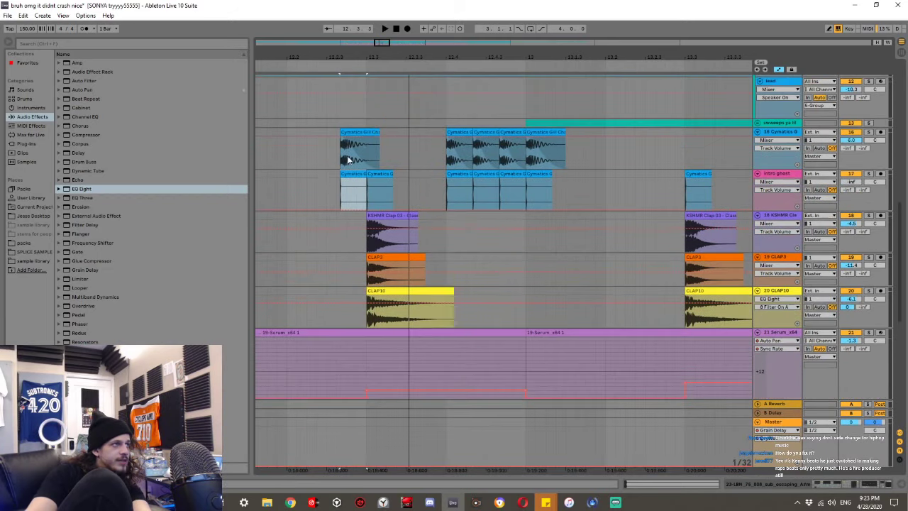
click(350, 170)
double_click(350, 171)
shift+click(351, 170)
drag(350, 171, 337, 171)
drag(355, 285, 307, 353)
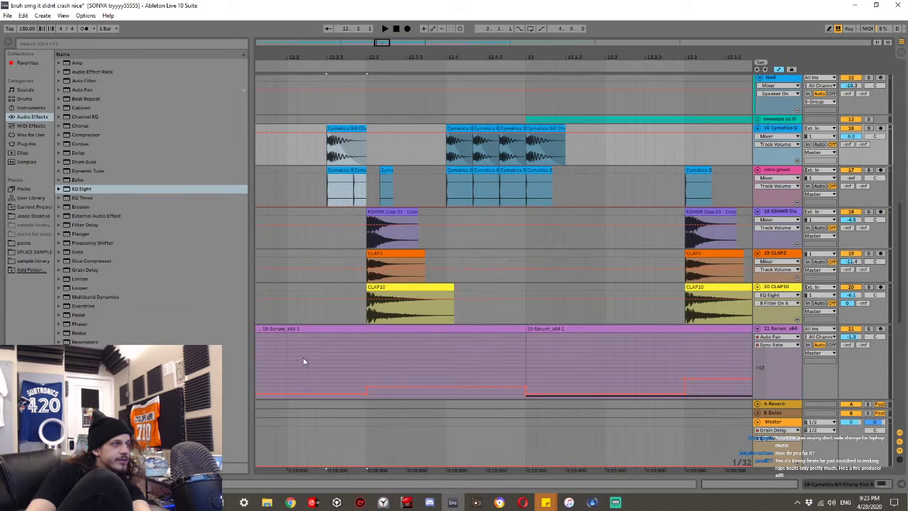
Compare the moved kick with the Serum notes below and play from 12.2.3.
scroll(306, 352, down, 4)
scroll(326, 278, up, 3)
scroll(329, 272, up, 1)
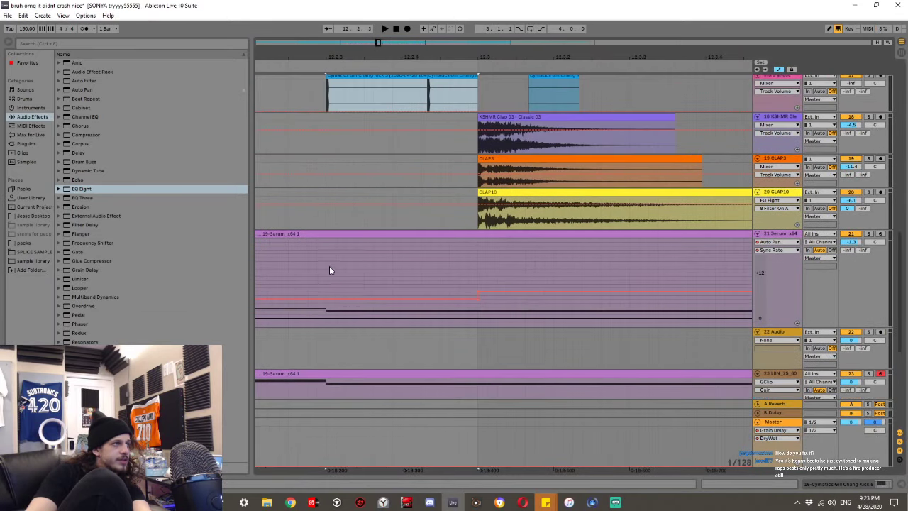
click(324, 219)
scroll(323, 218, up, 4)
click(327, 276)
key(space)
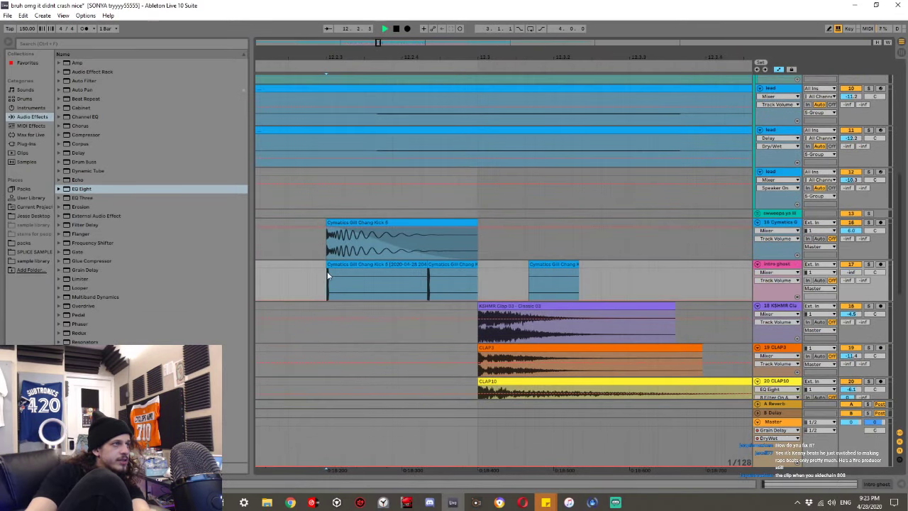
key(space)
Deactivate the intro ghost clip that ends at 12.3 and play the passage from the moved kick.
click(447, 265)
right_click(448, 267)
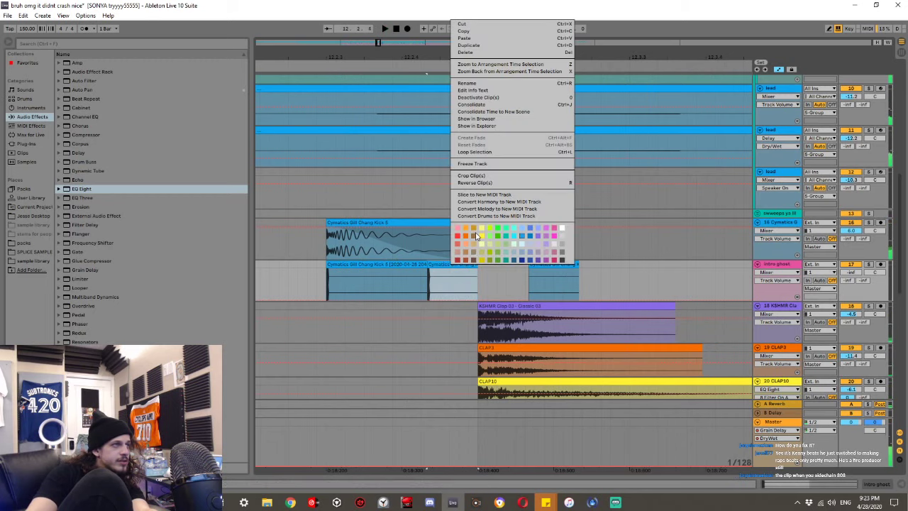
click(478, 97)
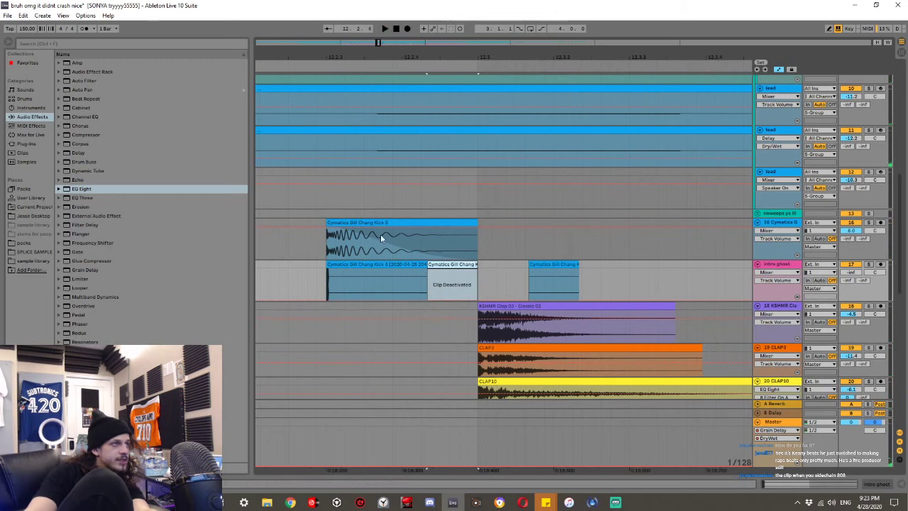
click(352, 266)
key(space)
scroll(354, 267, down, 5)
key(space)
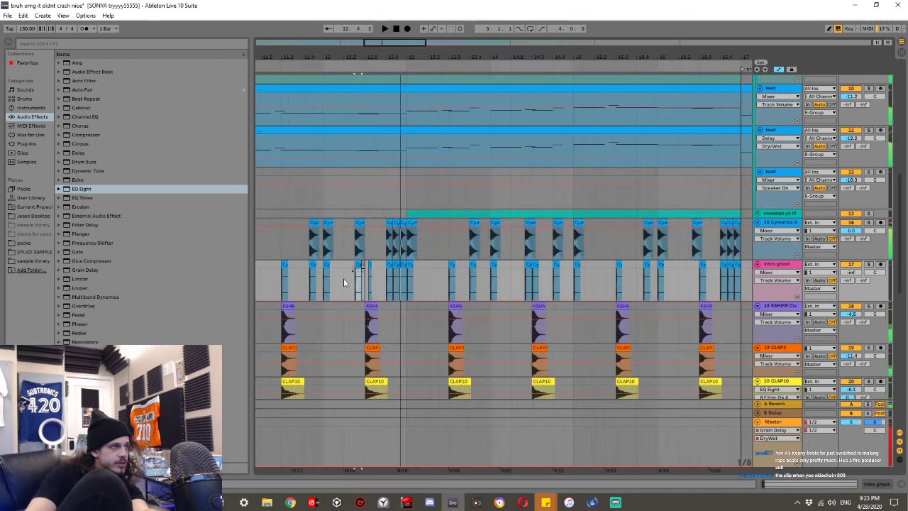
Play the layered drums and Serum bass from bar 12 to check the kick change.
scroll(344, 287, down, 3)
click(327, 323)
key(space)
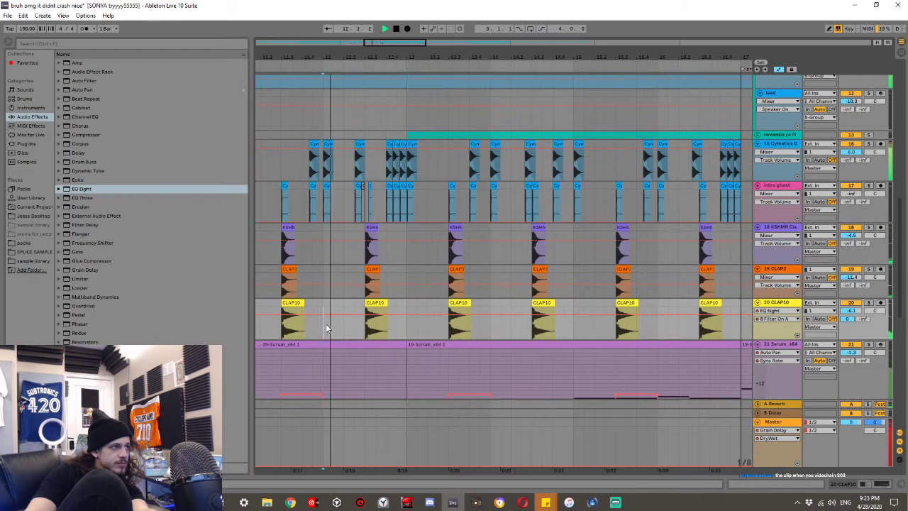
scroll(362, 265, down, 1)
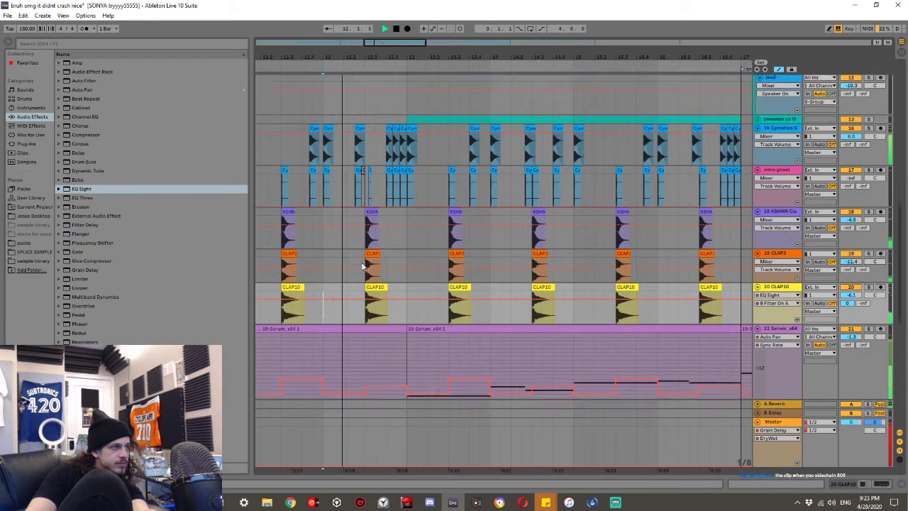
scroll(362, 266, down, 3)
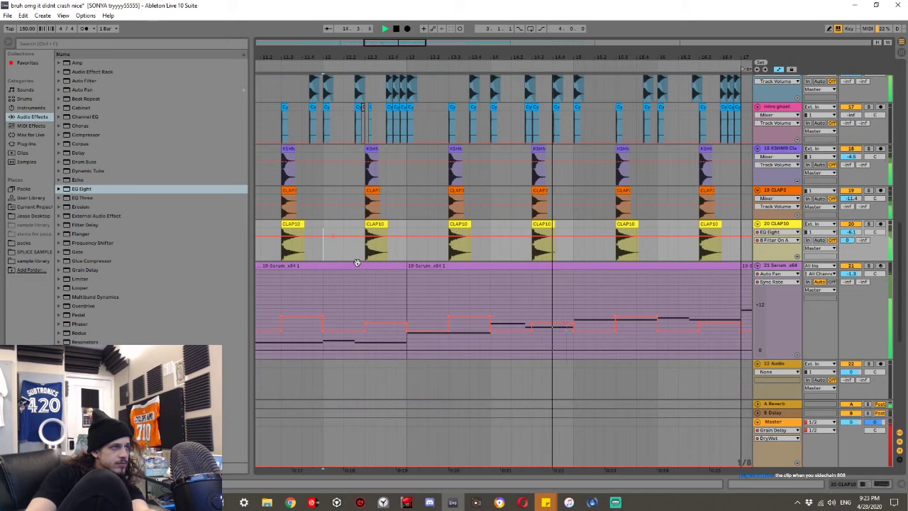
ctrl+scroll(356, 262, down, 4)
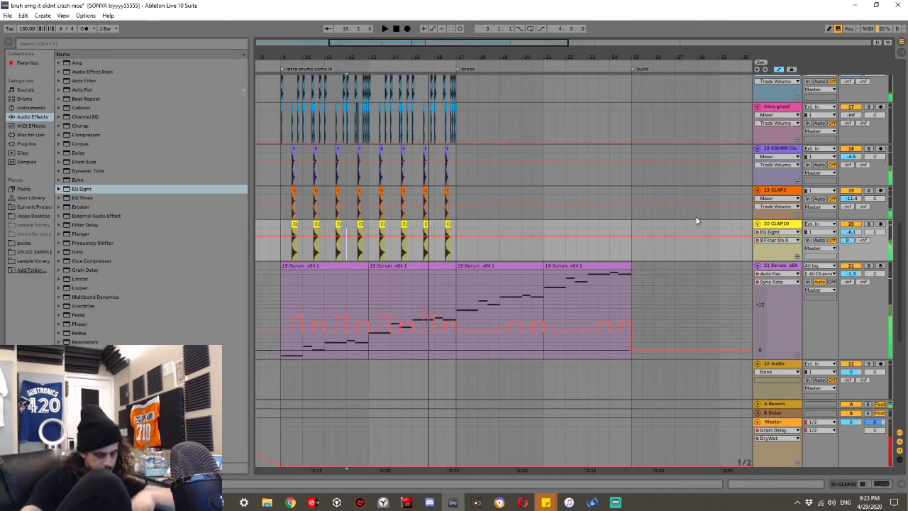
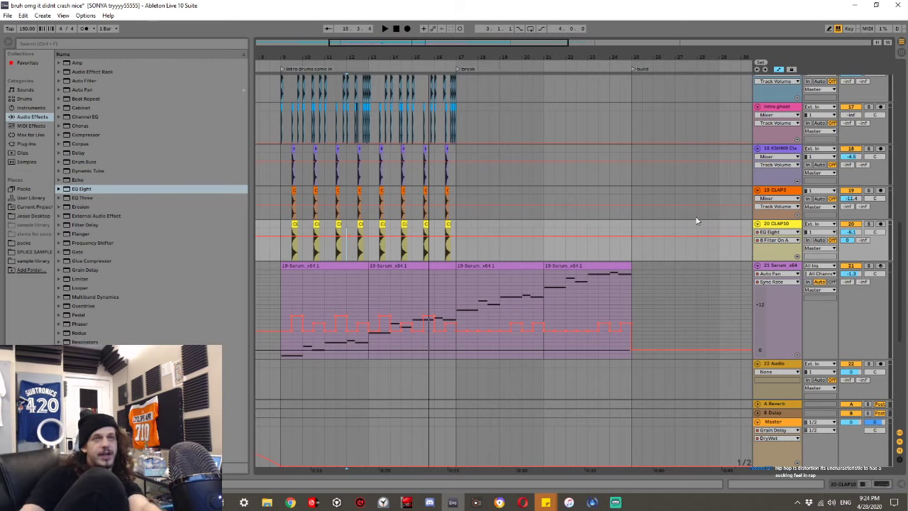
Play the intro from bar 9 and show the CLAP10 track's devices with its clips in bars 9 to 16 selected.
click(330, 264)
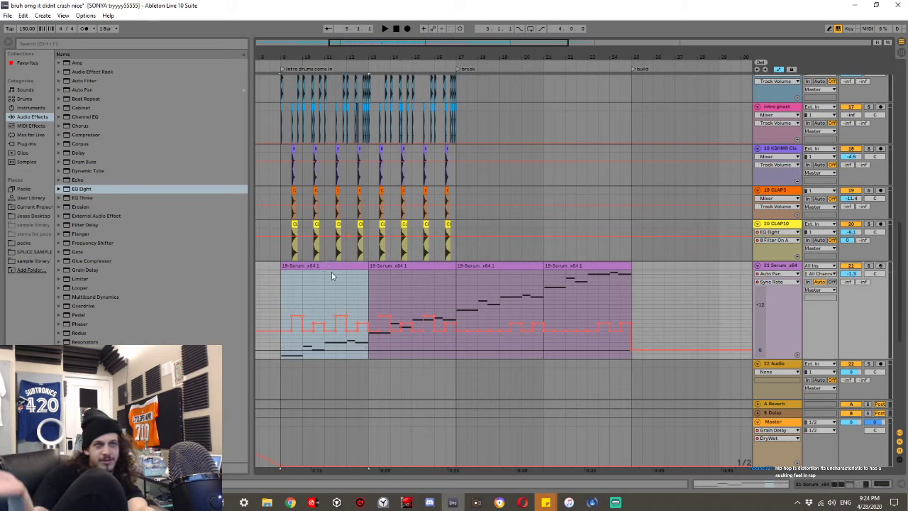
key(space)
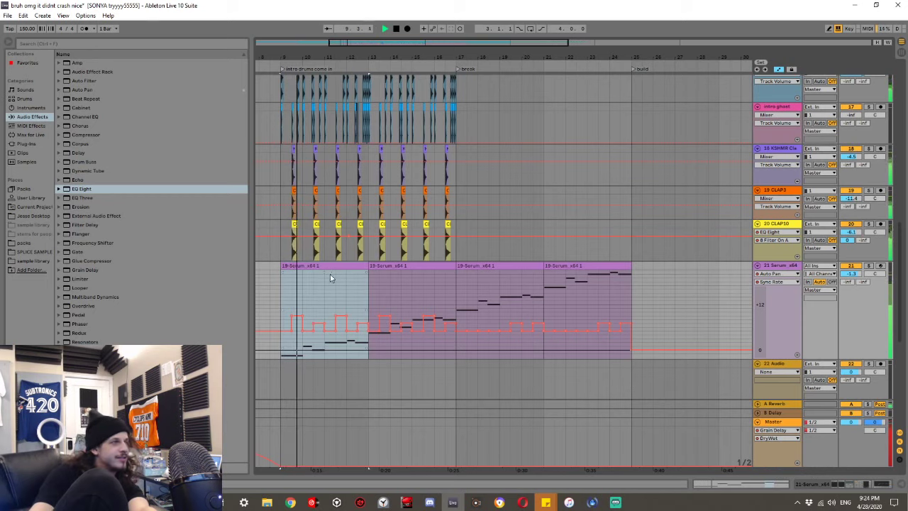
scroll(276, 282, left, 1)
key(space)
drag(300, 259, 474, 223)
double_click(775, 223)
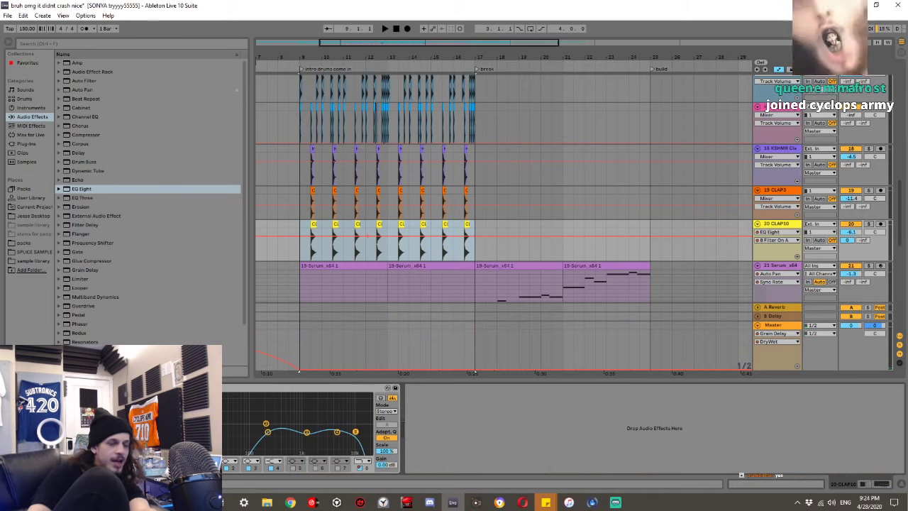
Remove one EQ Eight from the CLAP10 track's device chain and play the intro drums from bar 9.
key(Delete)
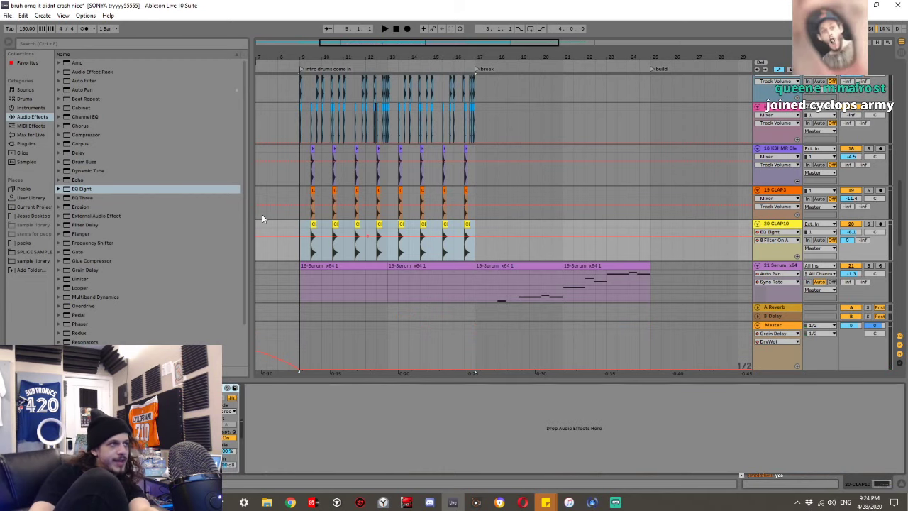
key(space)
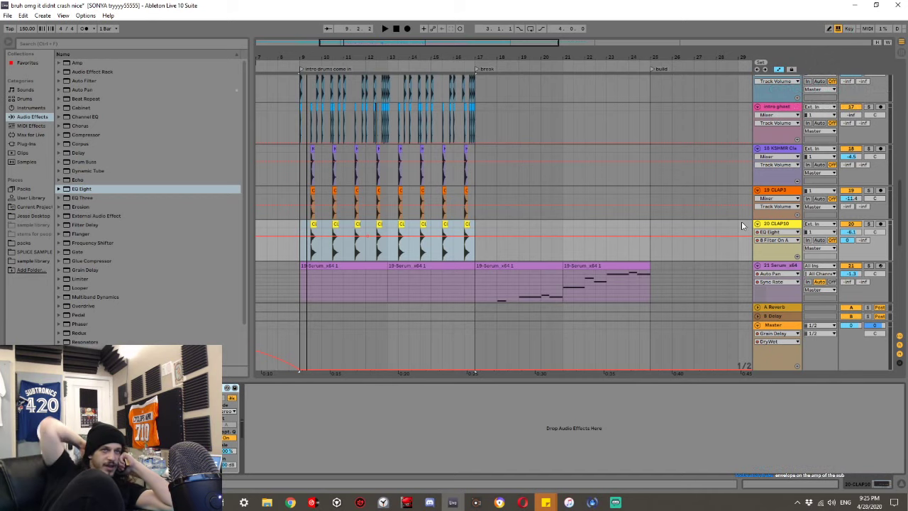
Show the sub track's device chain and look over its Compressor, EQ Eight, Overdrive and GClip.
scroll(802, 233, down, 2)
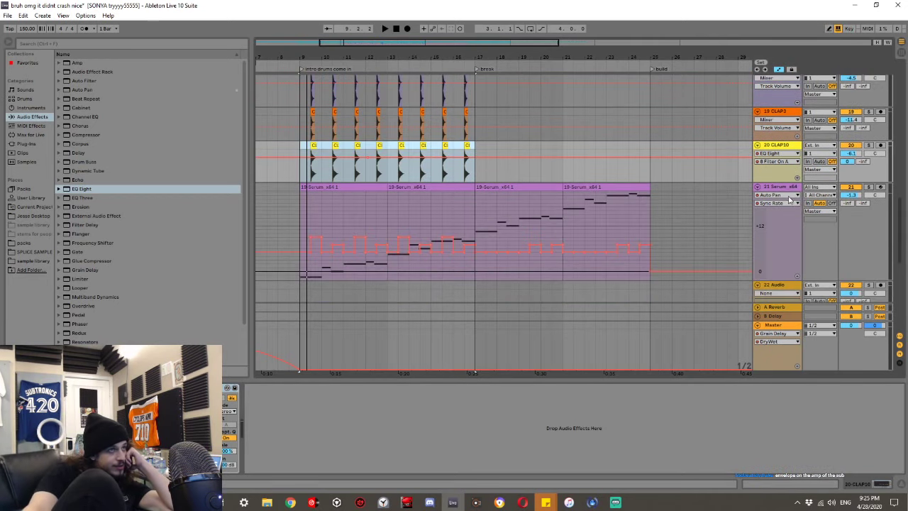
click(790, 188)
scroll(769, 227, down, 2)
click(780, 255)
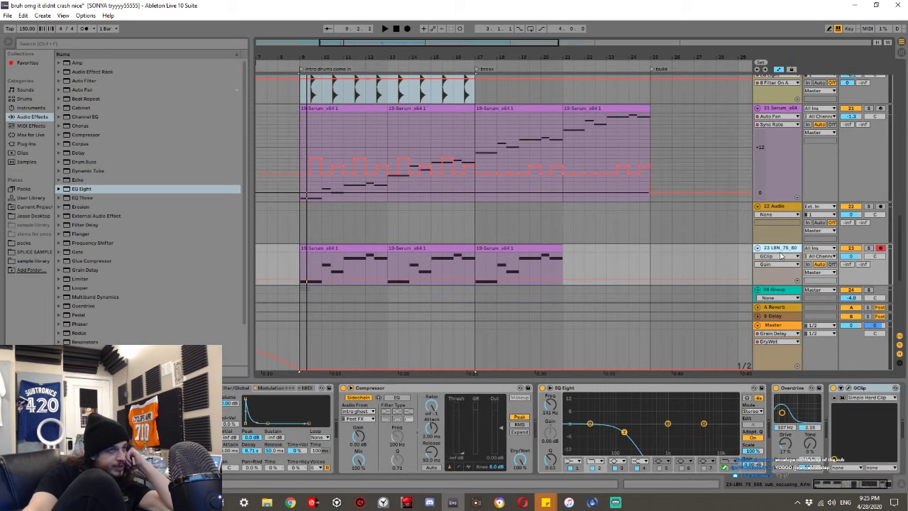
drag(832, 484, 831, 484)
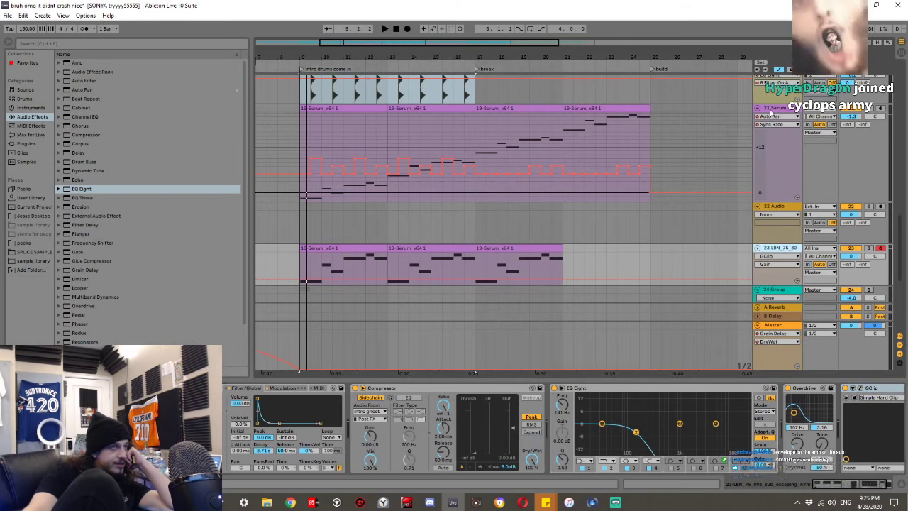
Examine the sidechain Compressor and EQ Eight on the Serum bass track and the Delay on the lead track.
click(761, 133)
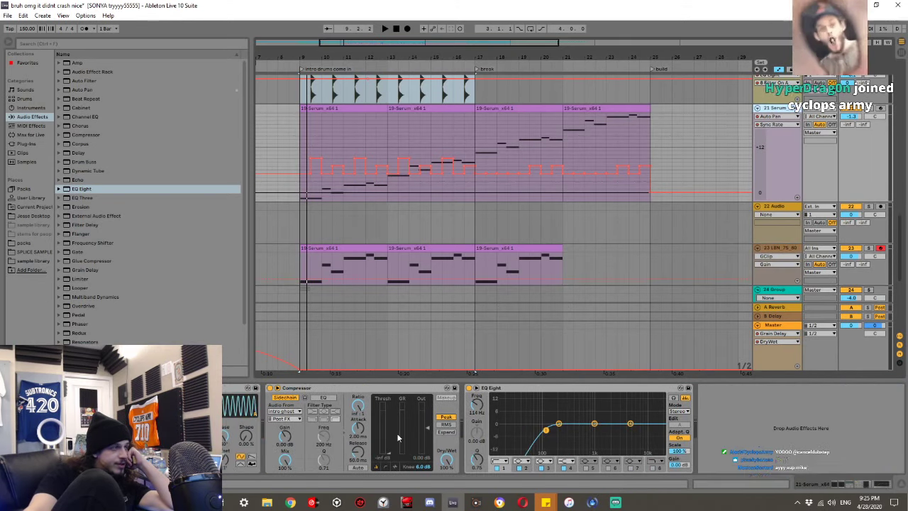
scroll(600, 187, up, 2)
scroll(597, 203, down, 2)
scroll(598, 205, down, 3)
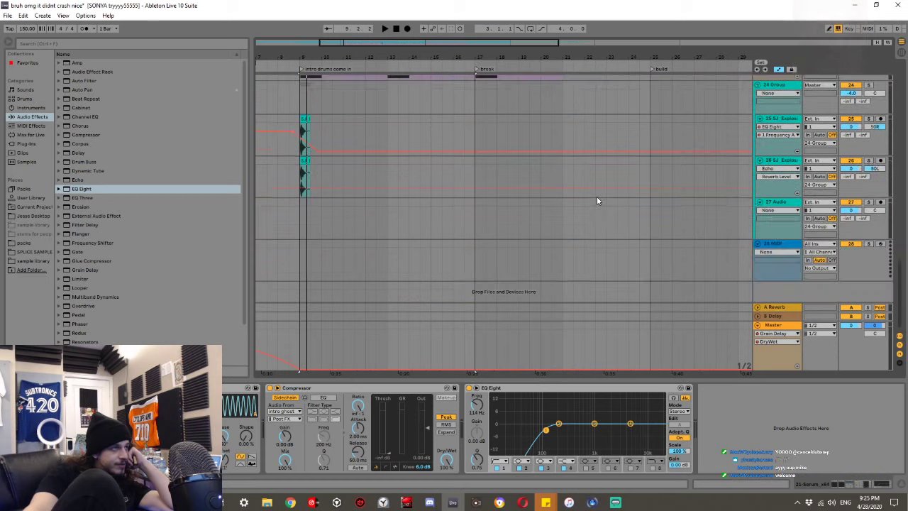
drag(899, 279, 900, 140)
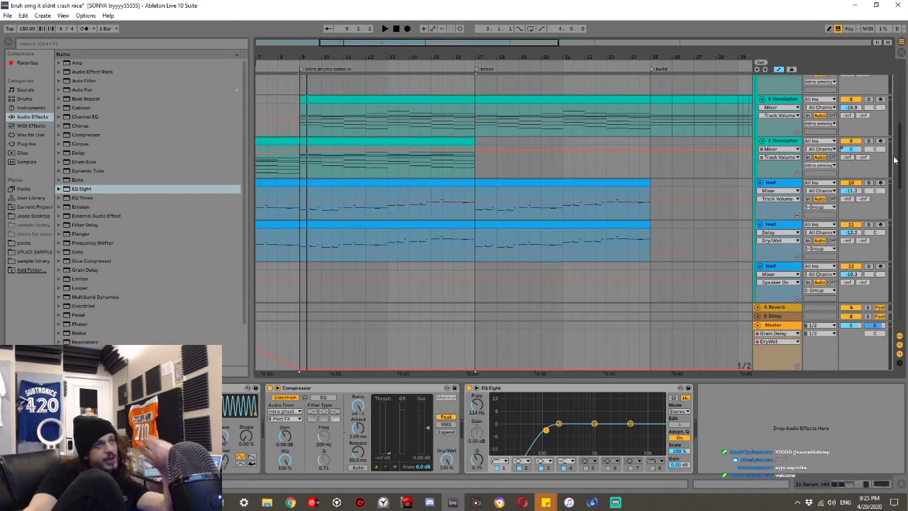
click(785, 220)
scroll(763, 245, down, 10)
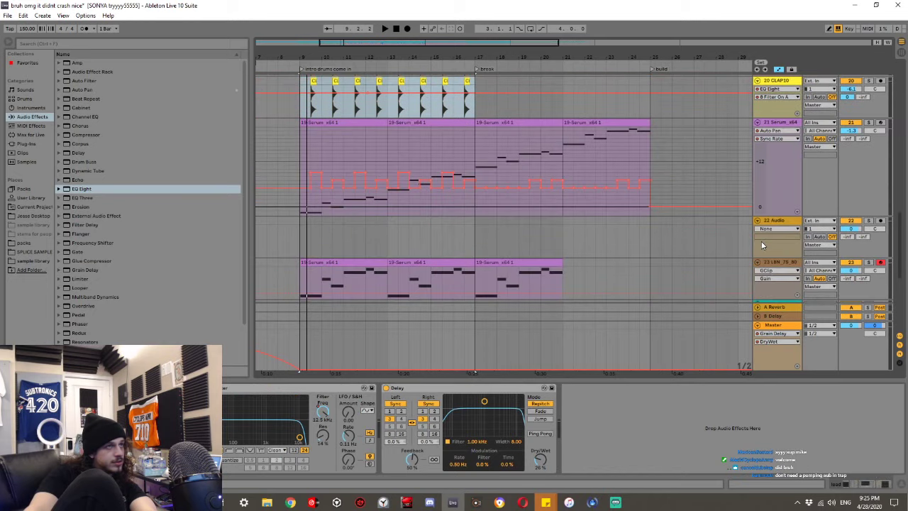
click(791, 127)
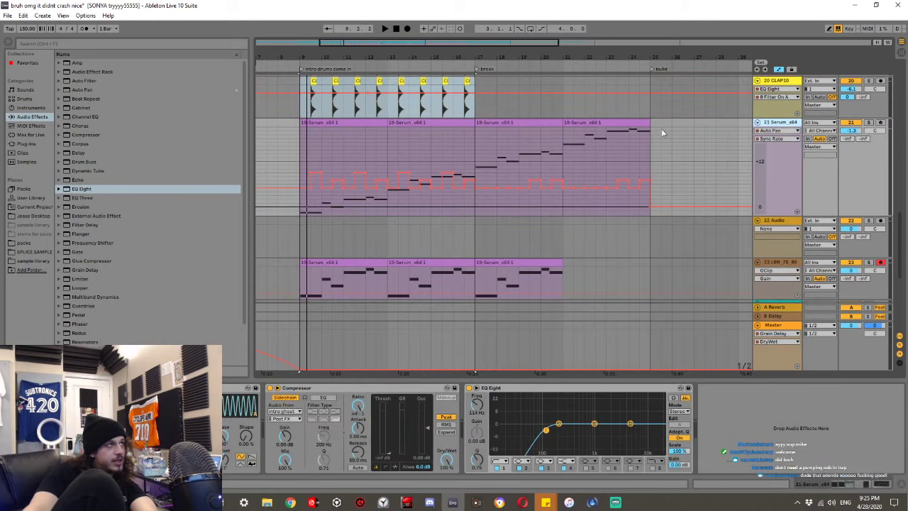
double_click(89, 62)
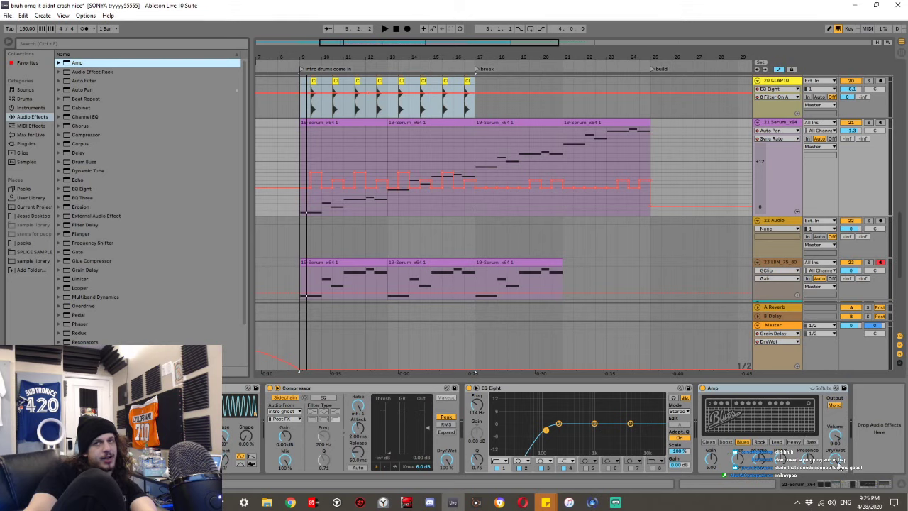
click(729, 391)
key(Delete)
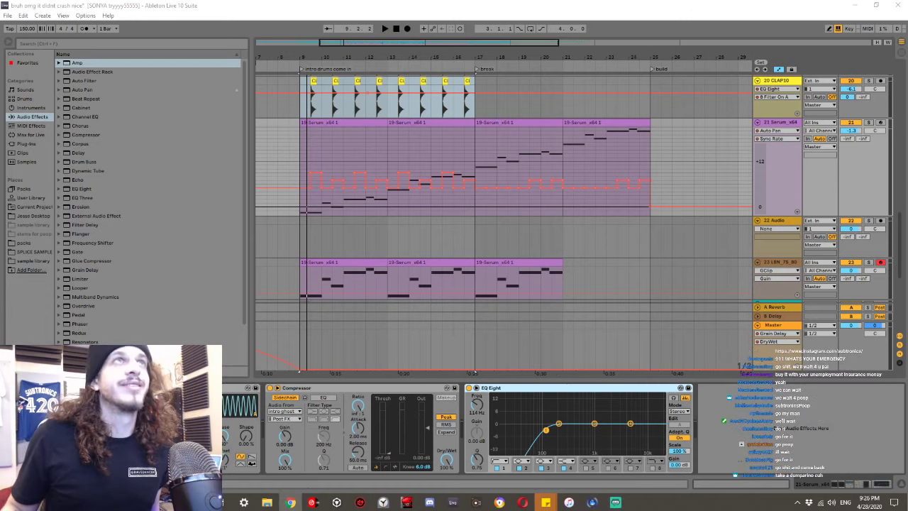
Switch to SoundCloud in the browser and open the account's liked tracks.
drag(906, 88, 212, 41)
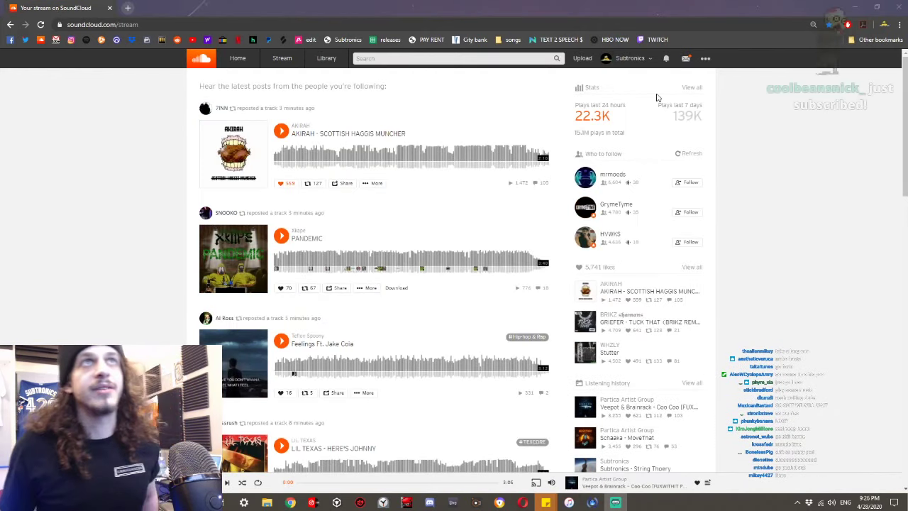
click(628, 60)
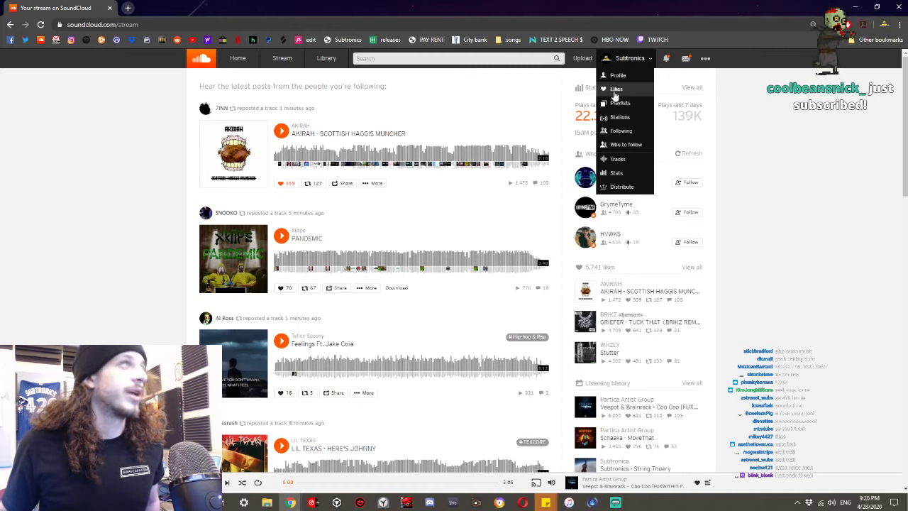
click(615, 90)
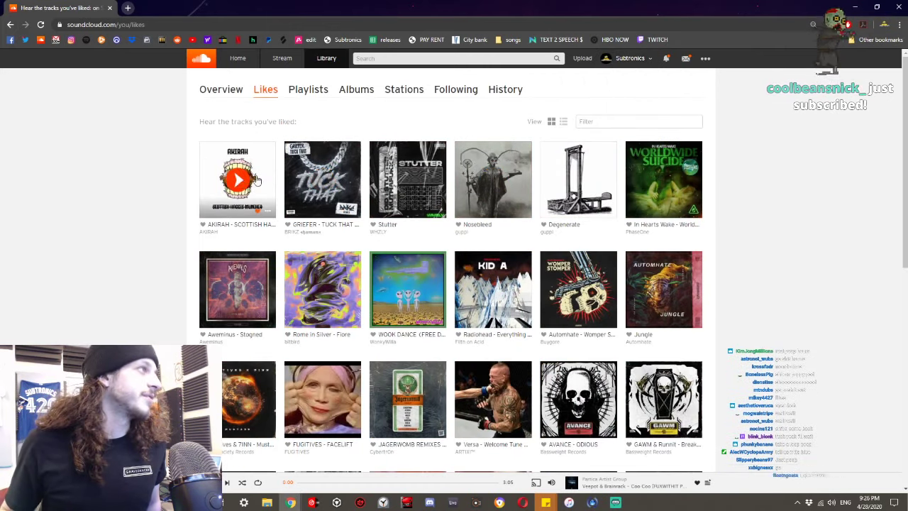
Browse the liked tracks and play "Plata - What's Happening".
scroll(191, 250, down, 3)
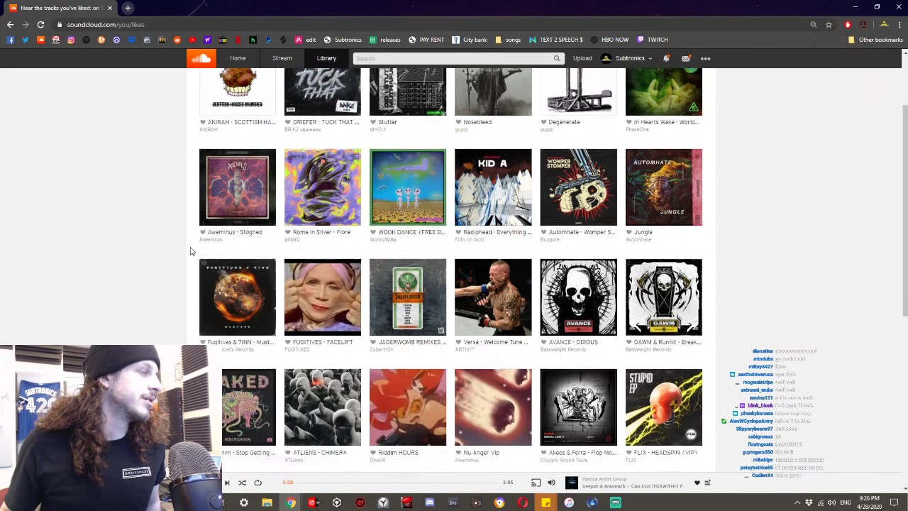
scroll(190, 250, down, 2)
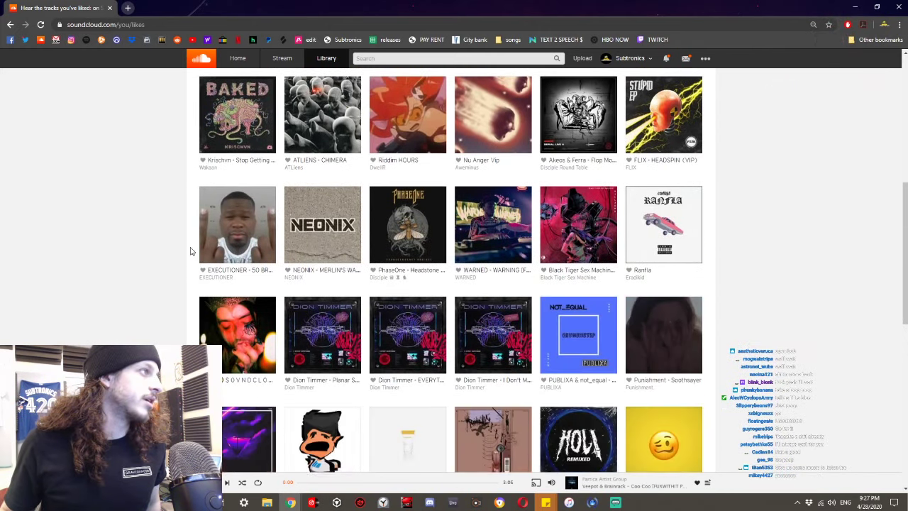
scroll(190, 251, down, 1)
scroll(190, 251, down, 2)
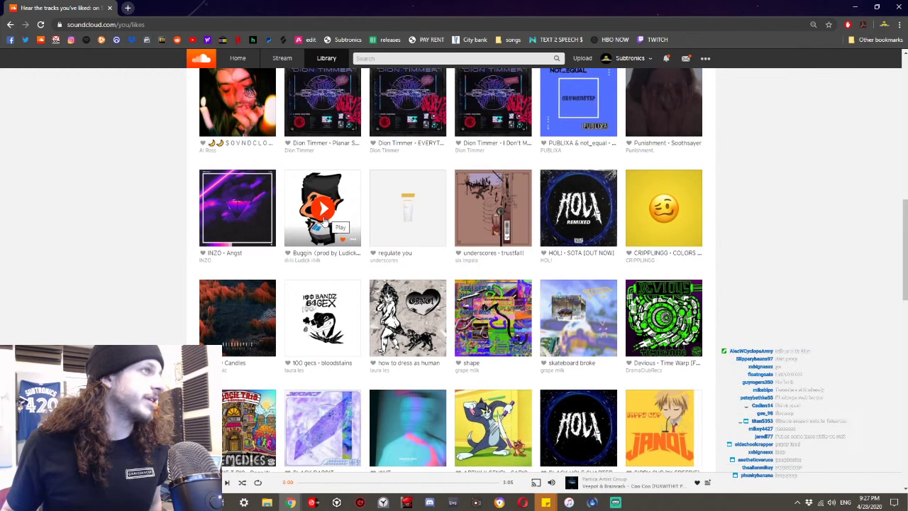
scroll(317, 243, down, 4)
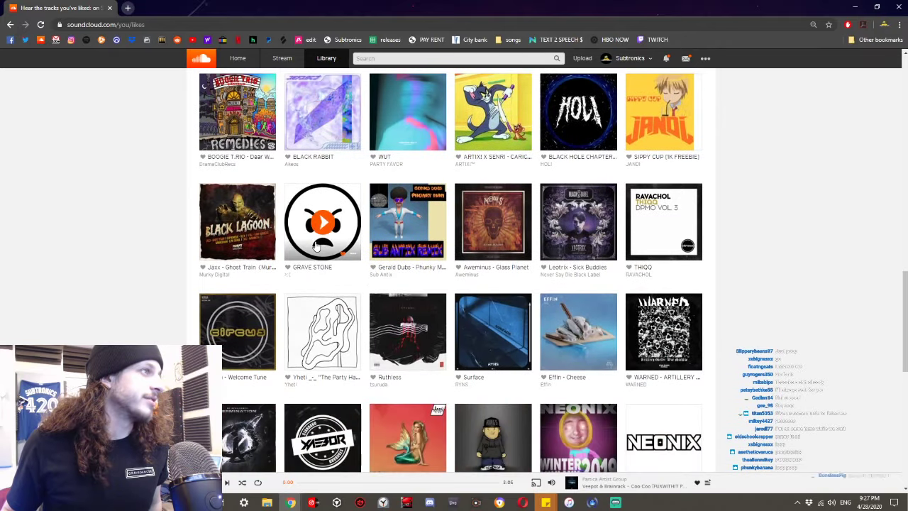
scroll(418, 301, down, 1)
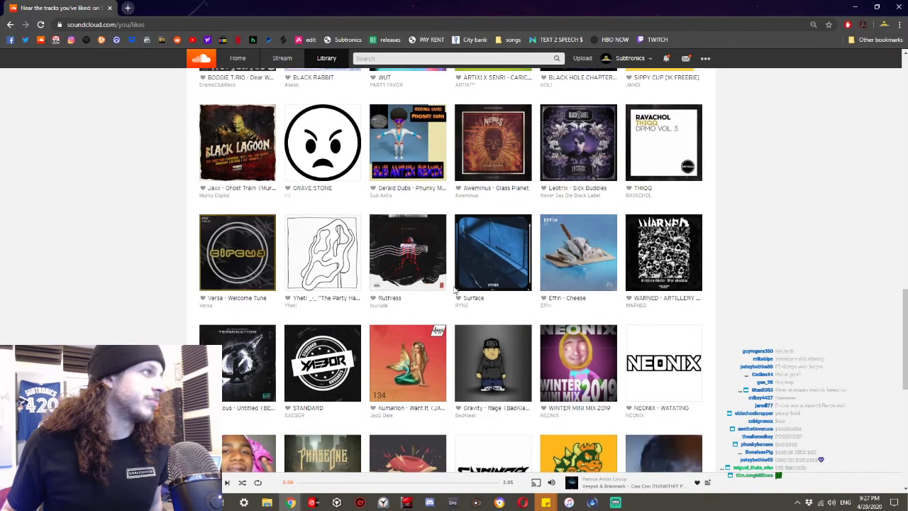
scroll(394, 273, down, 1)
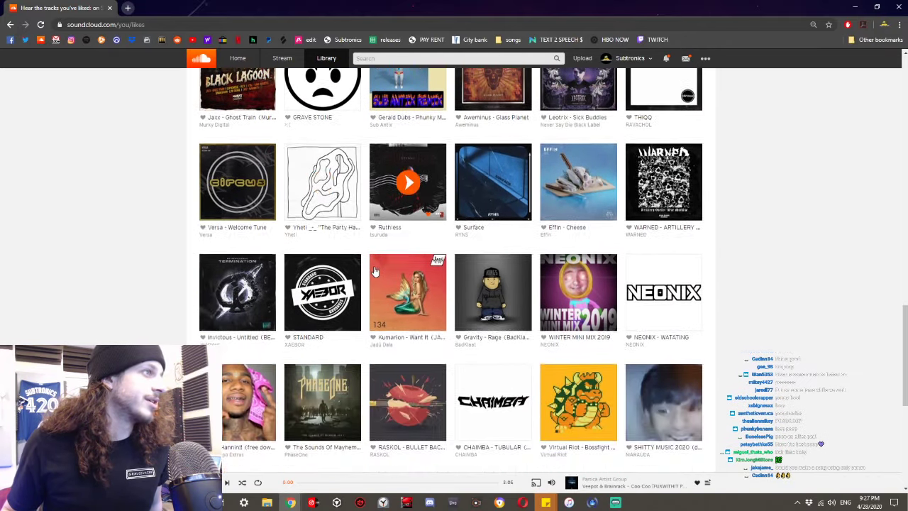
scroll(374, 271, down, 1)
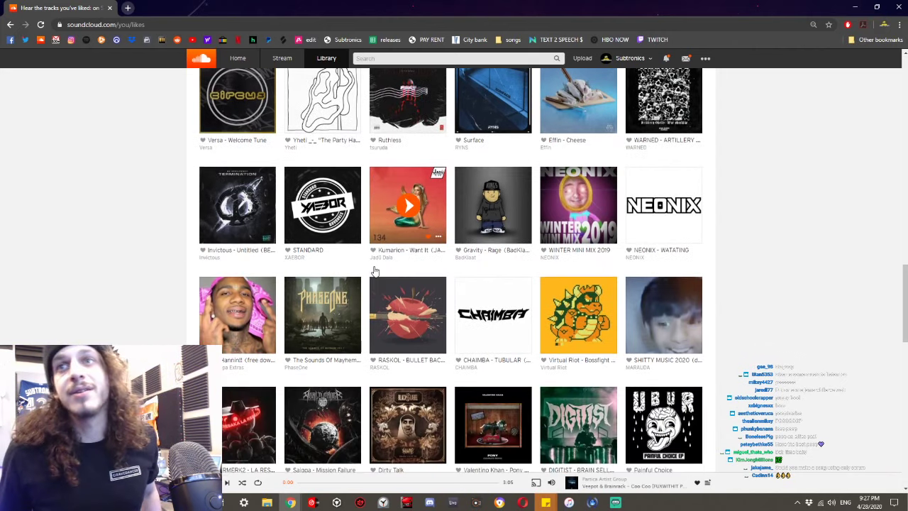
scroll(374, 271, down, 4)
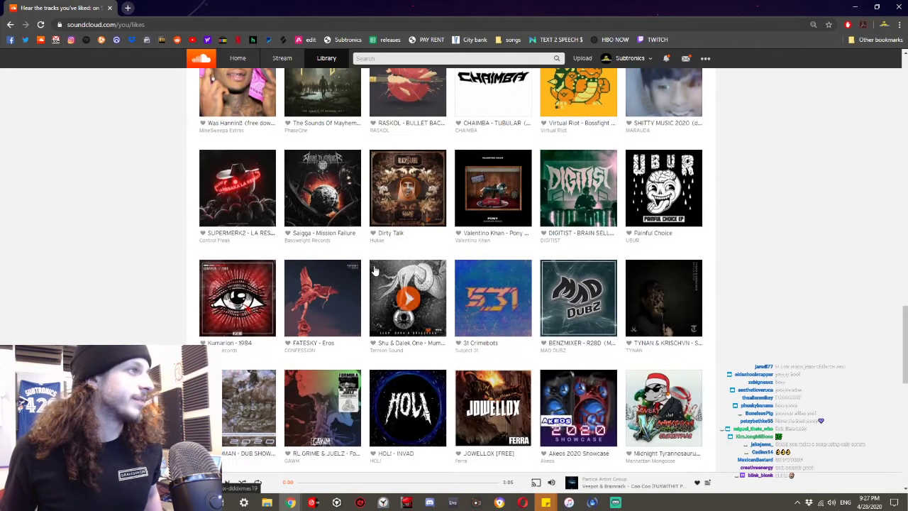
scroll(374, 271, down, 4)
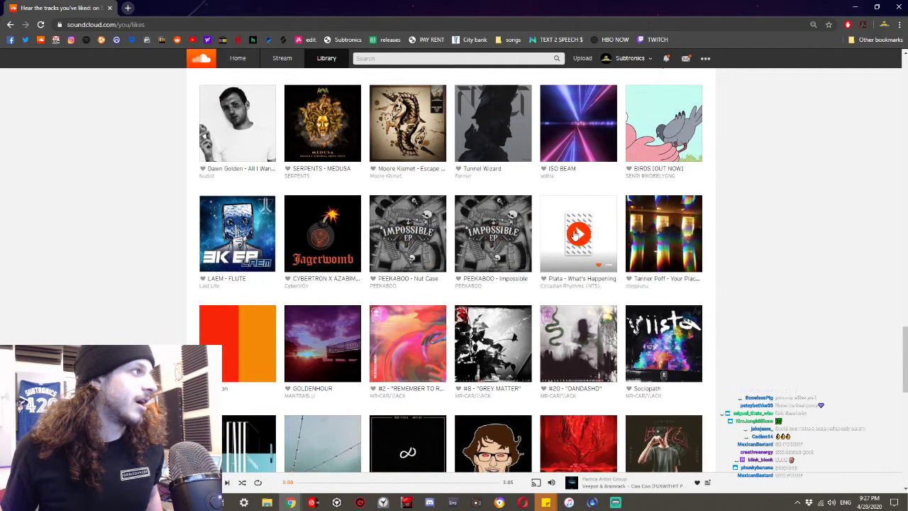
scroll(583, 236, down, 1)
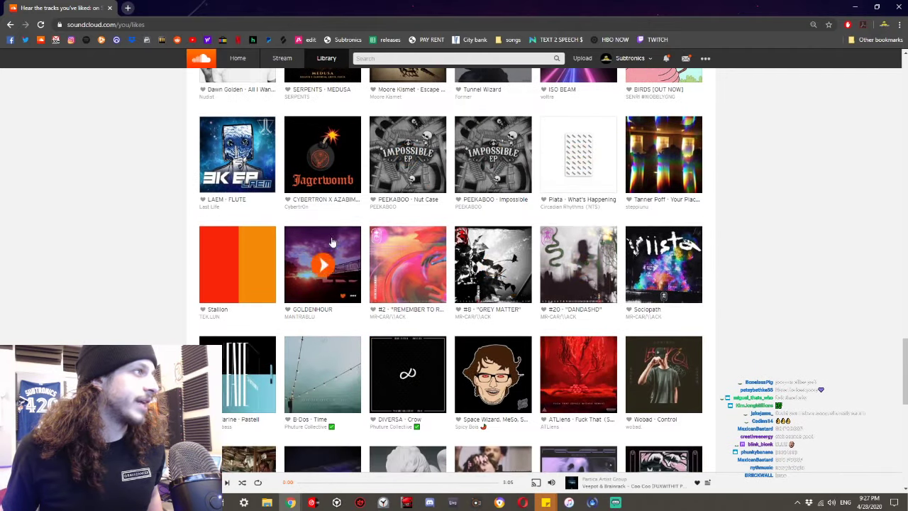
click(577, 154)
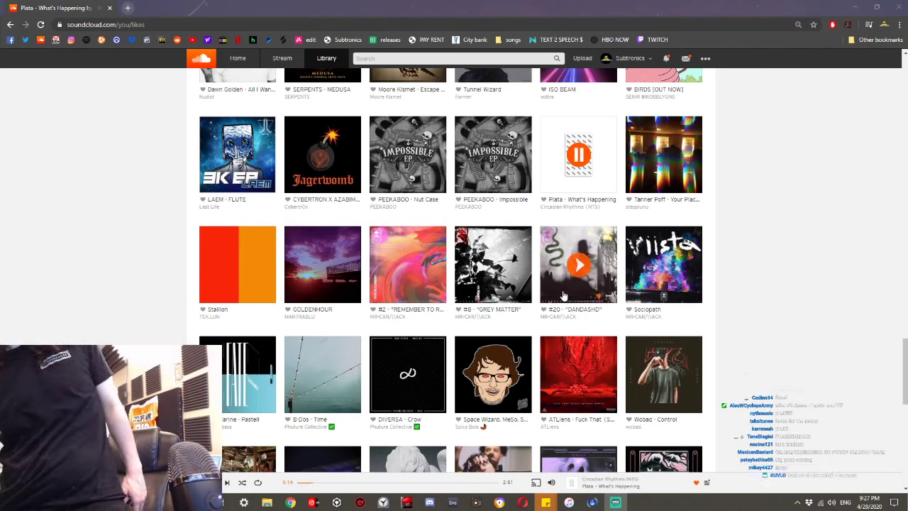
Play Yheti's "The Party Has Changed" album mix from the likes instead and open its track page.
scroll(411, 283, up, 7)
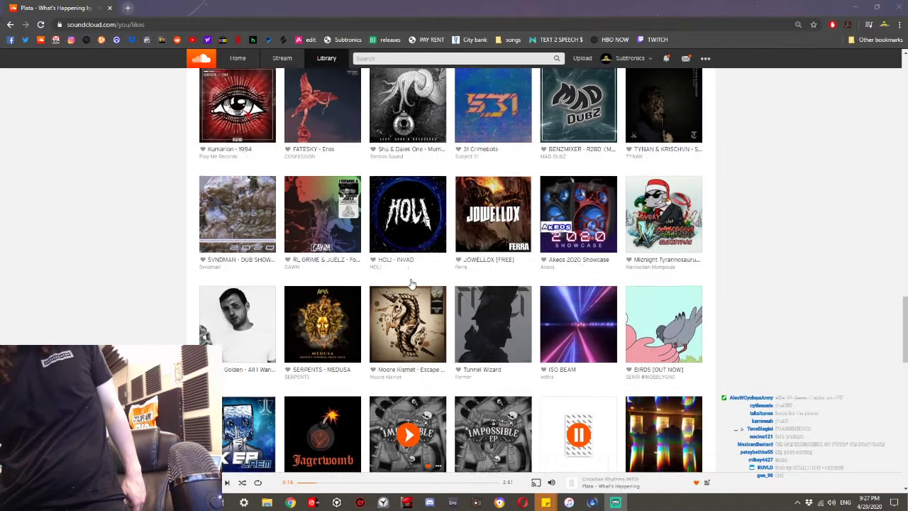
scroll(412, 284, up, 5)
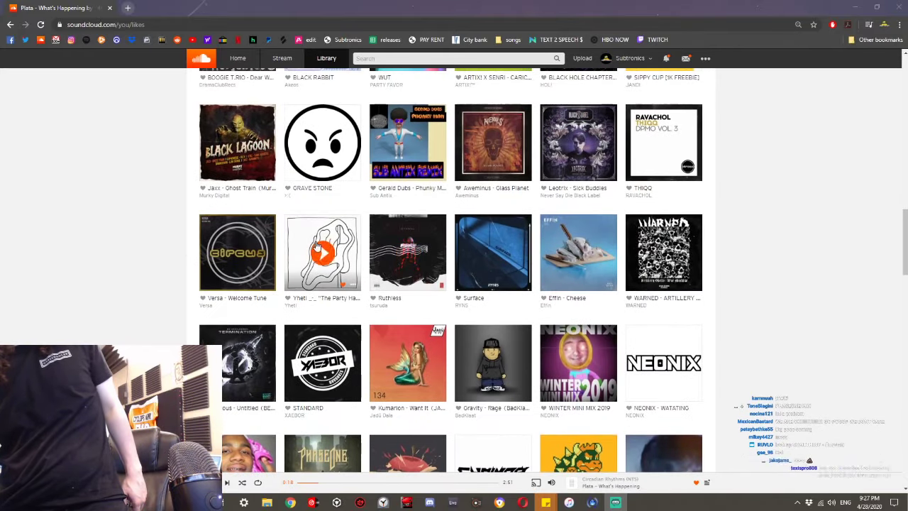
click(322, 252)
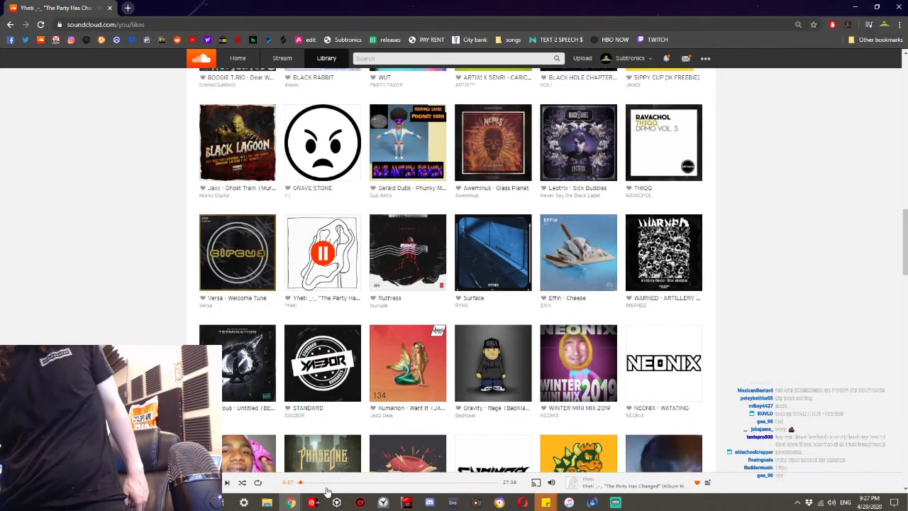
click(323, 298)
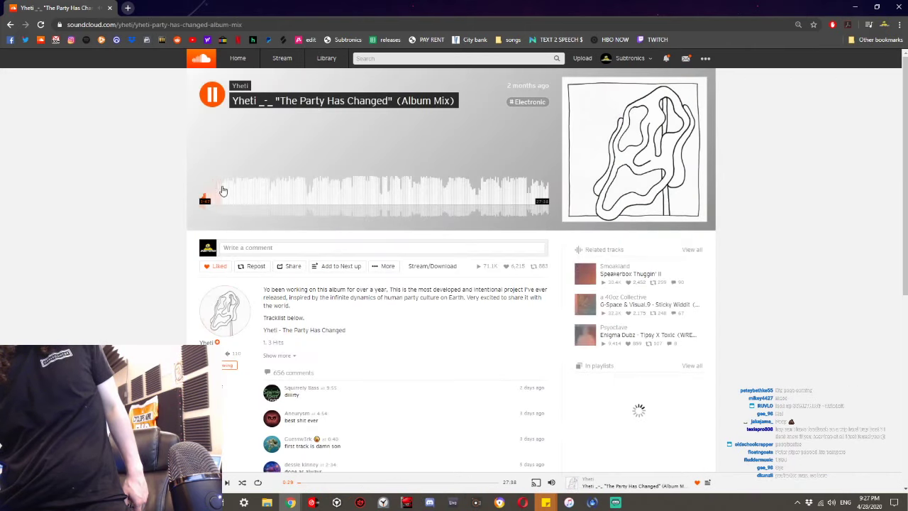
Skip to a point near the start of the album mix, listen to it and pause it.
click(221, 192)
click(211, 195)
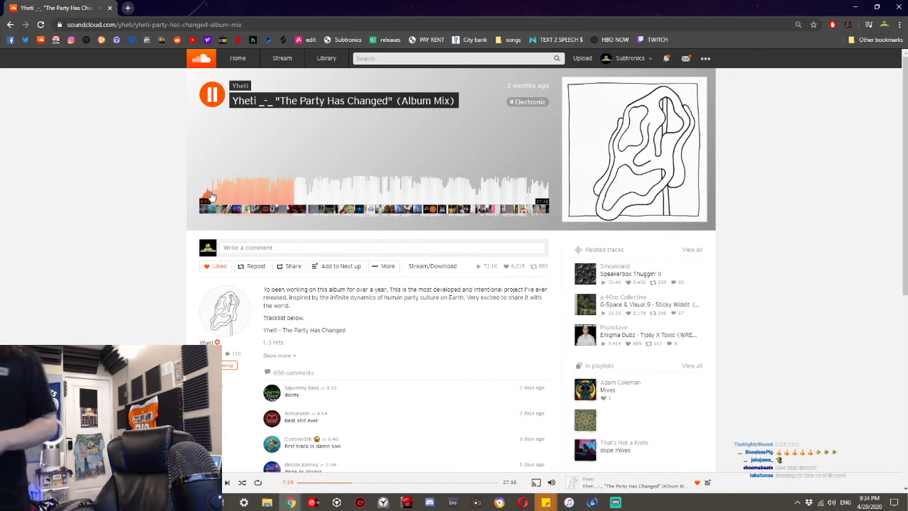
key(space)
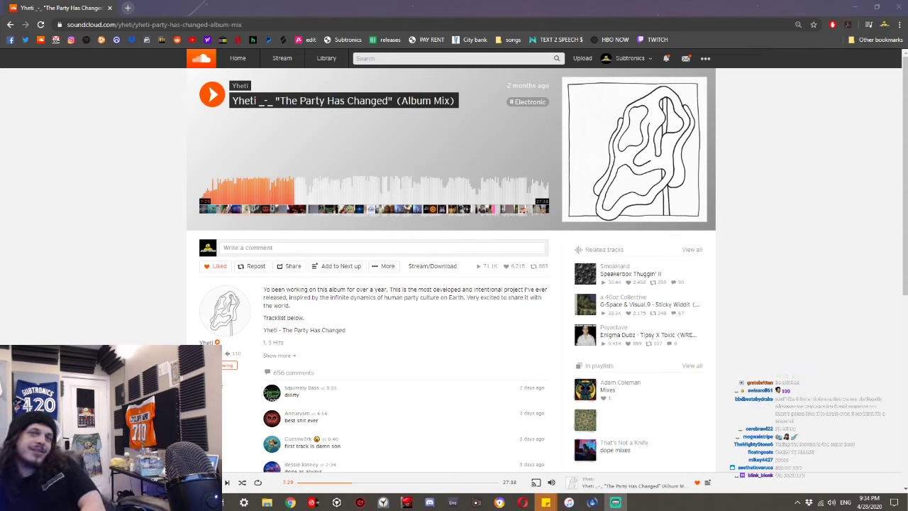
Switch back to Ableton Live and play the arrangement from the start of the intro.
key(alt+Tab)
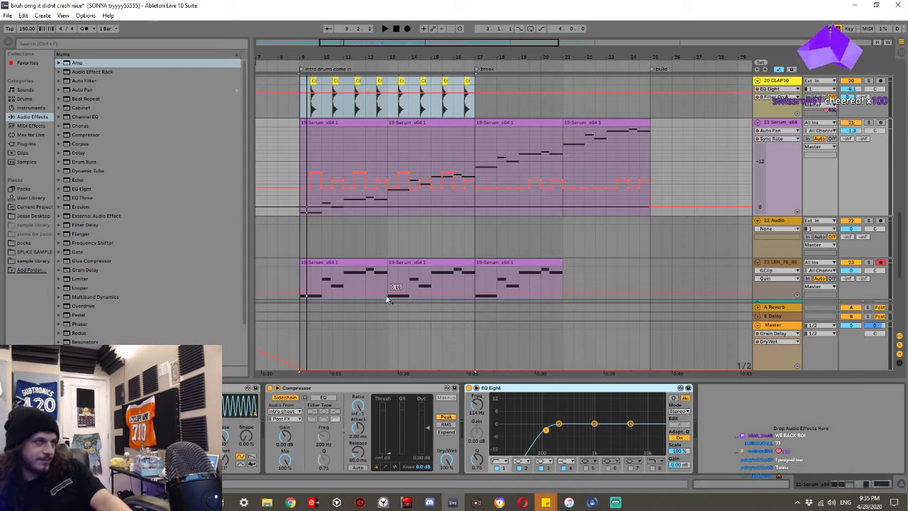
scroll(268, 241, left, 3)
scroll(281, 244, left, 1)
drag(267, 249, 238, 258)
key(space)
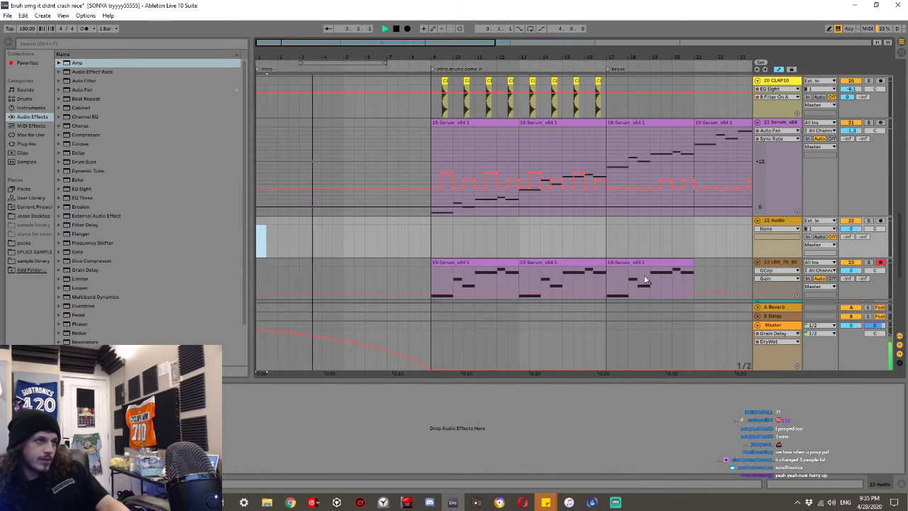
Move the Grain Delay from the Master track to the 5 Group track.
scroll(648, 279, down, 5)
scroll(681, 327, down, 1)
click(706, 363)
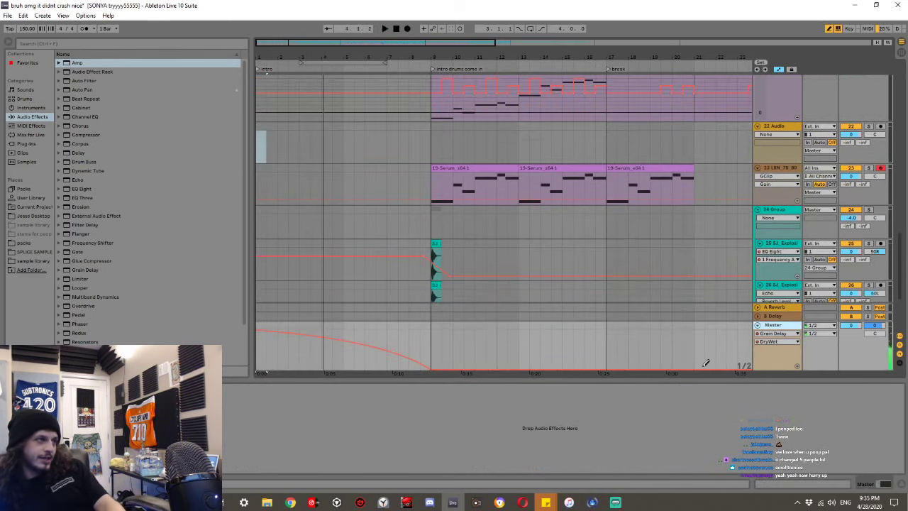
scroll(471, 287, down, 4)
drag(892, 298, 878, 171)
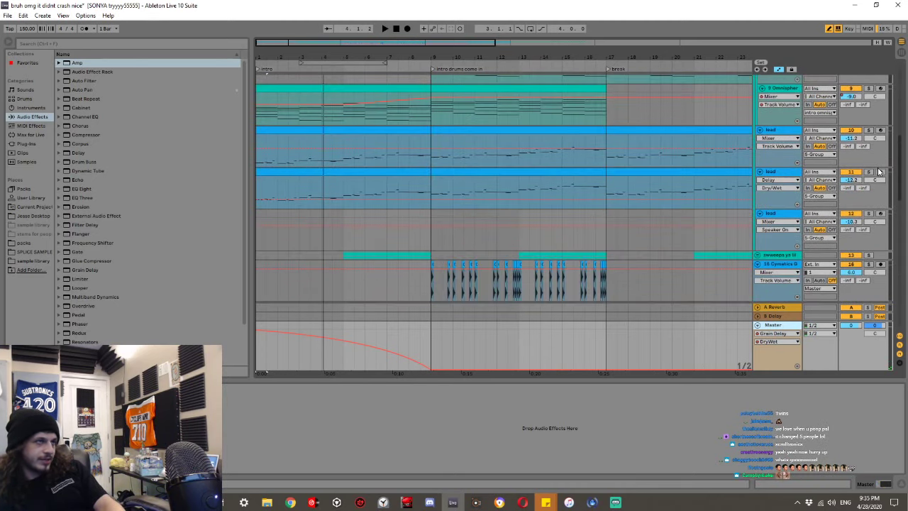
scroll(675, 237, up, 8)
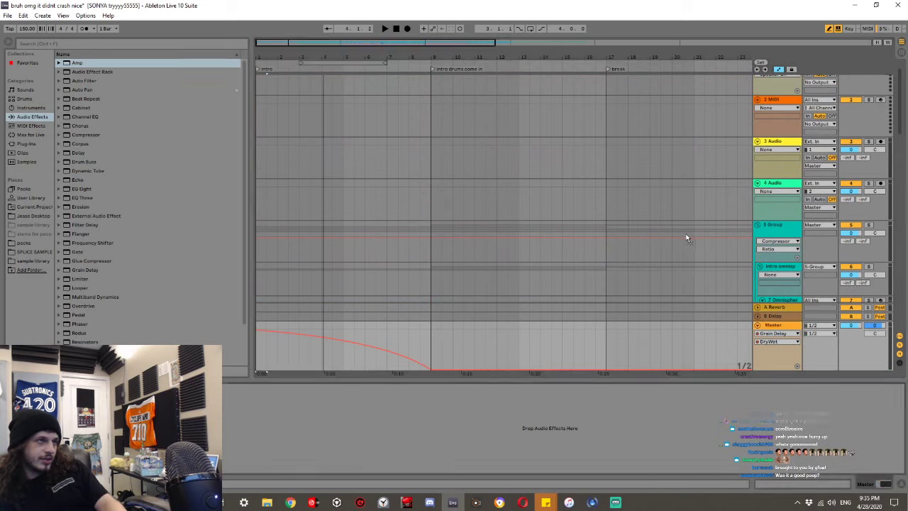
click(772, 226)
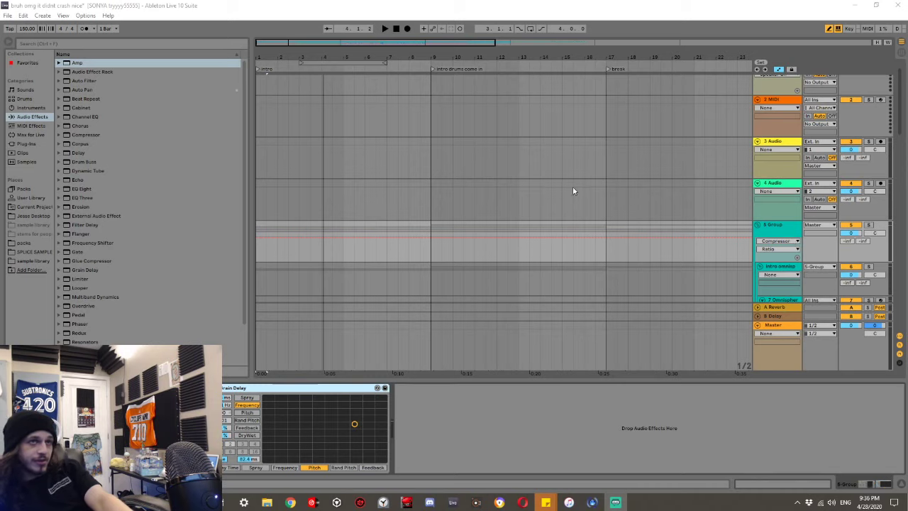
Hide the device view beneath the arrangement.
scroll(490, 175, down, 5)
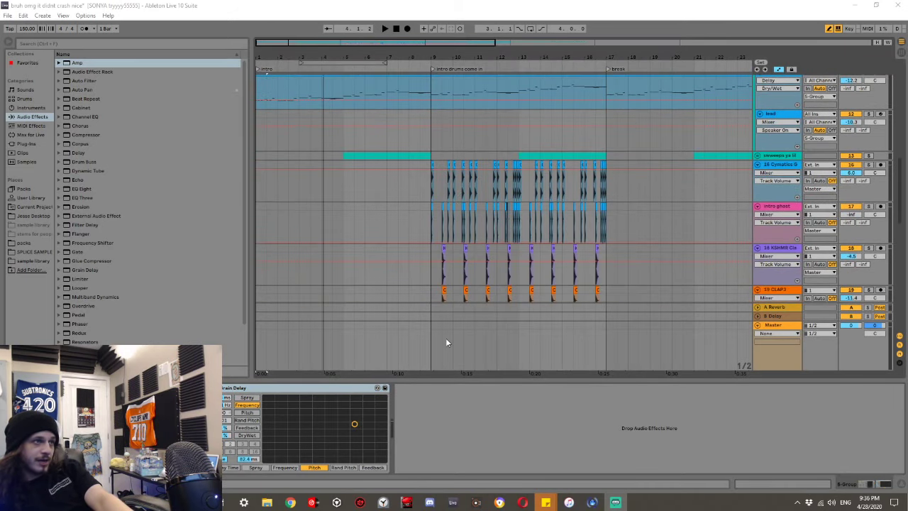
click(458, 374)
key(ctrl+alt+l)
Audition the 808 sub track soloed from the drum entrance and set its volume to -5 dB.
scroll(499, 285, down, 2)
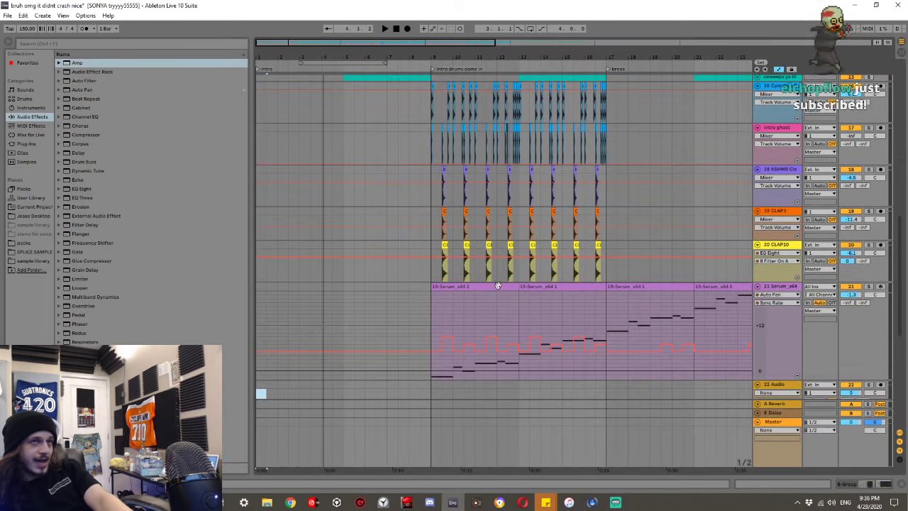
scroll(573, 275, right, 2)
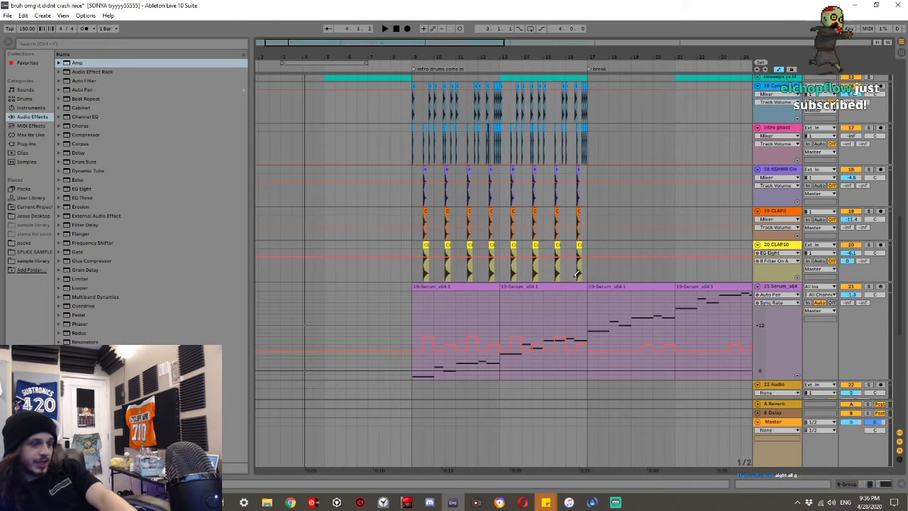
scroll(571, 273, down, 6)
scroll(534, 259, up, 3)
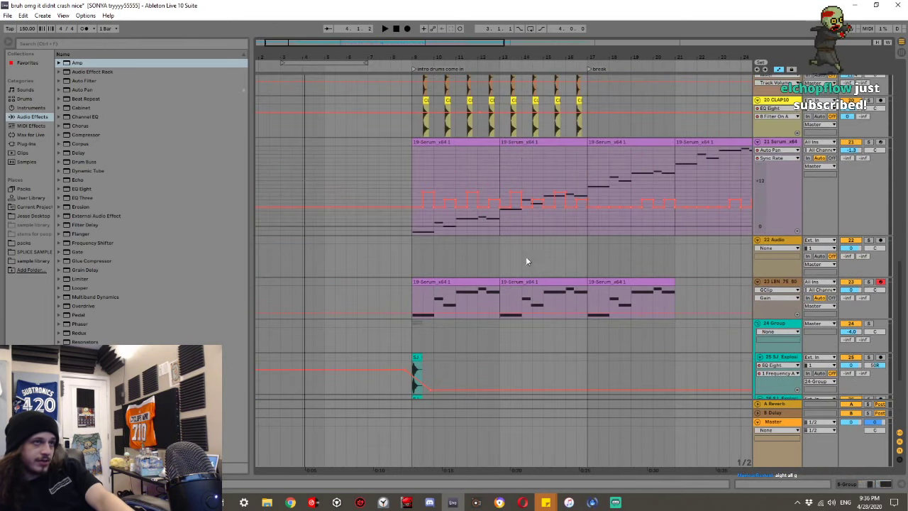
click(436, 282)
key(space)
click(867, 282)
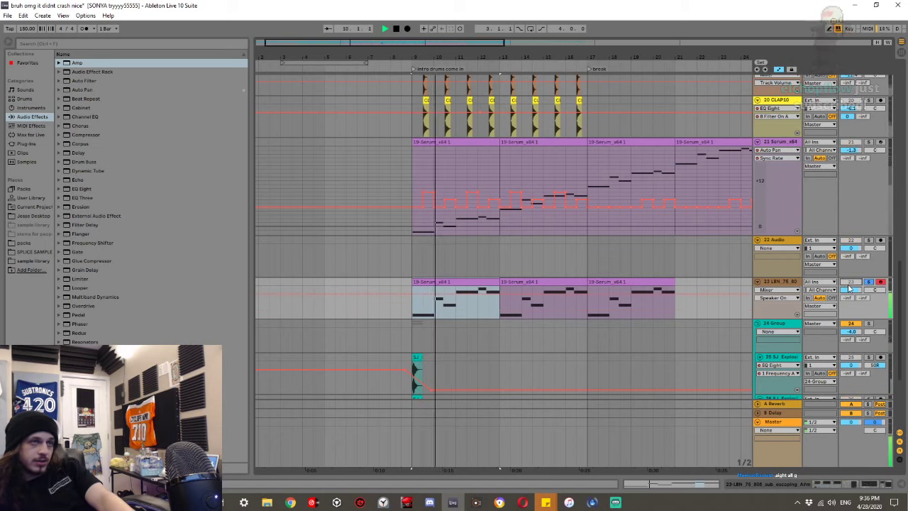
click(851, 290)
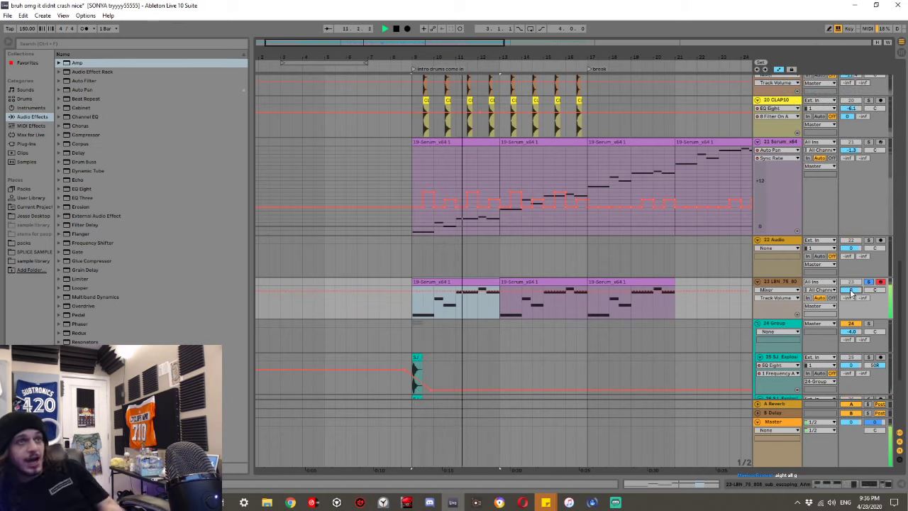
drag(851, 291, 851, 298)
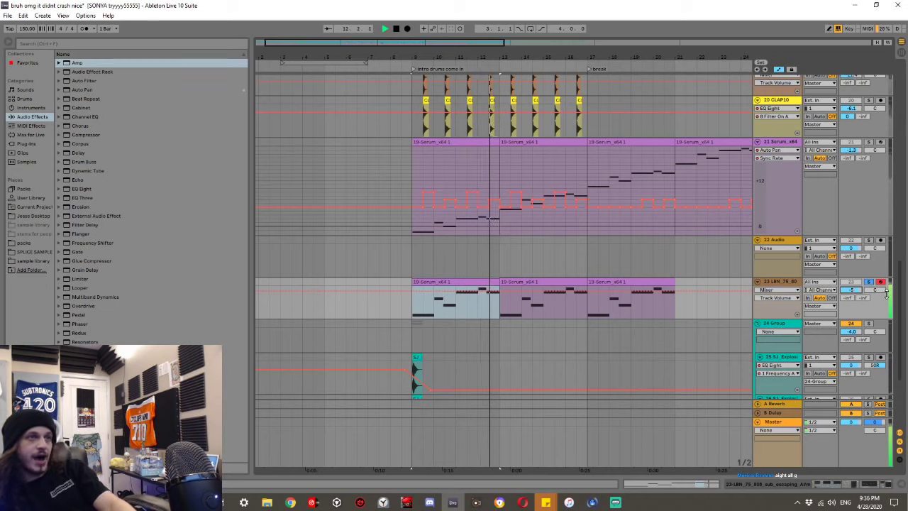
key(space)
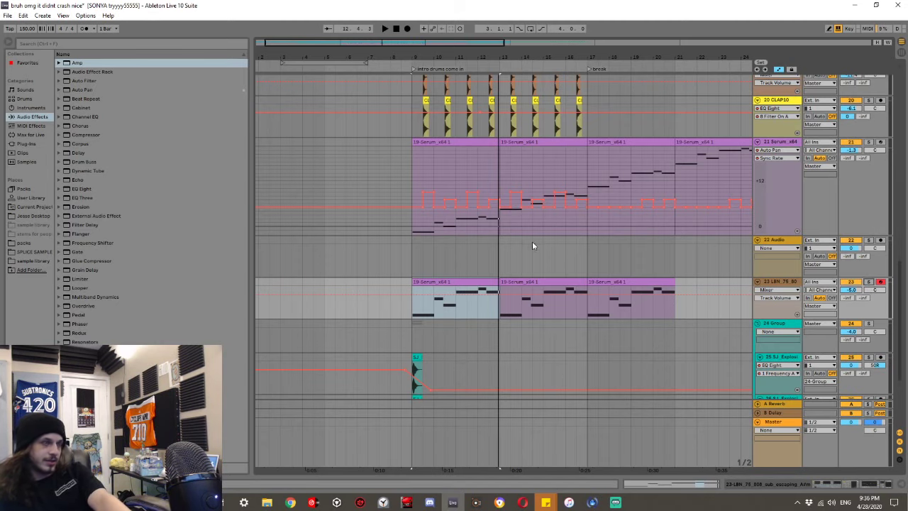
Play the arrangement from the start of the intro through the drum entrance.
scroll(532, 242, left, 2)
drag(278, 262, 207, 262)
key(space)
scroll(329, 257, down, 2)
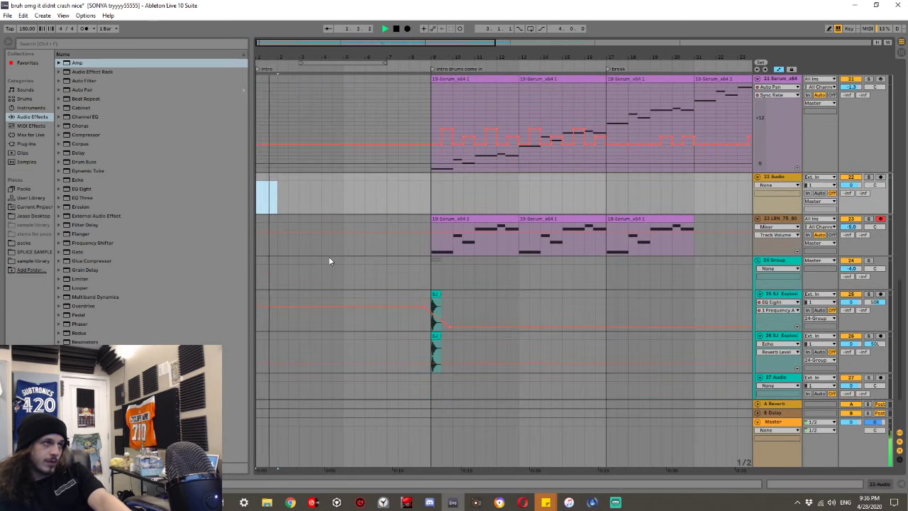
scroll(328, 261, up, 5)
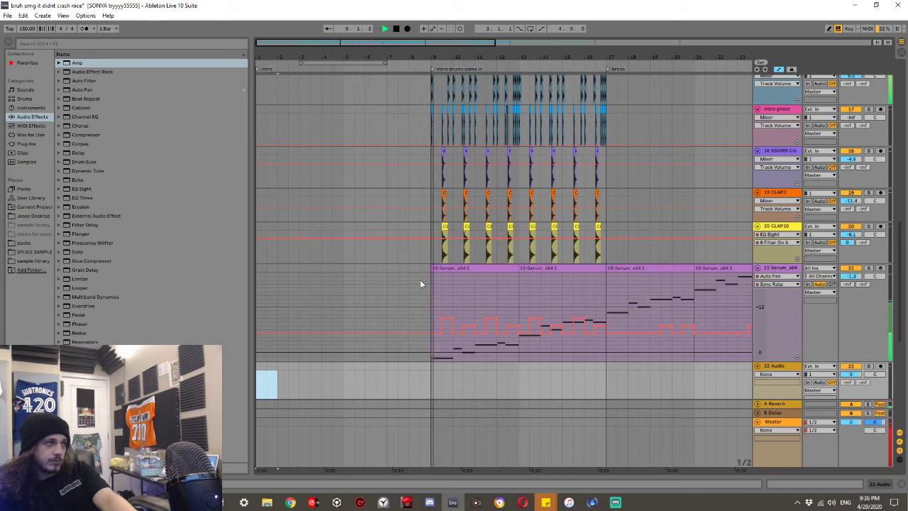
scroll(439, 271, right, 1)
scroll(426, 281, down, 4)
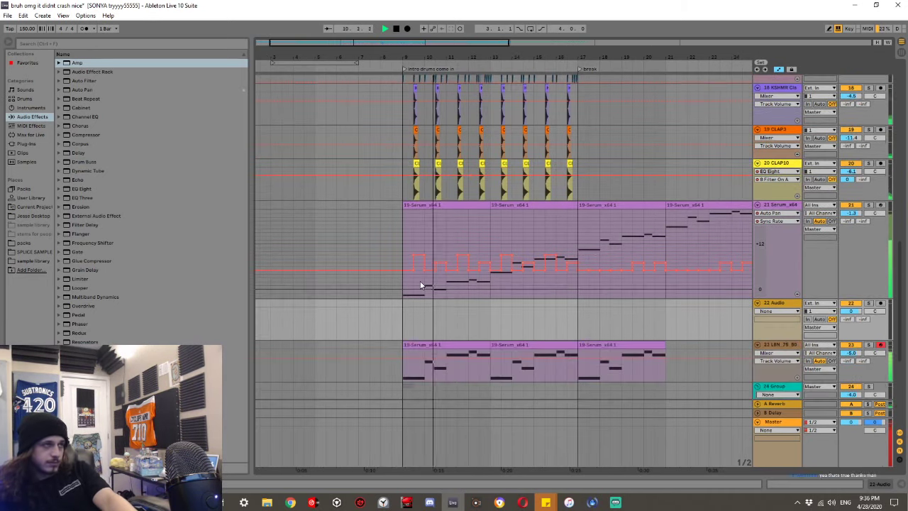
Try playing the drum entrance with the 808 sub track's first clip deactivated.
click(405, 313)
key(space)
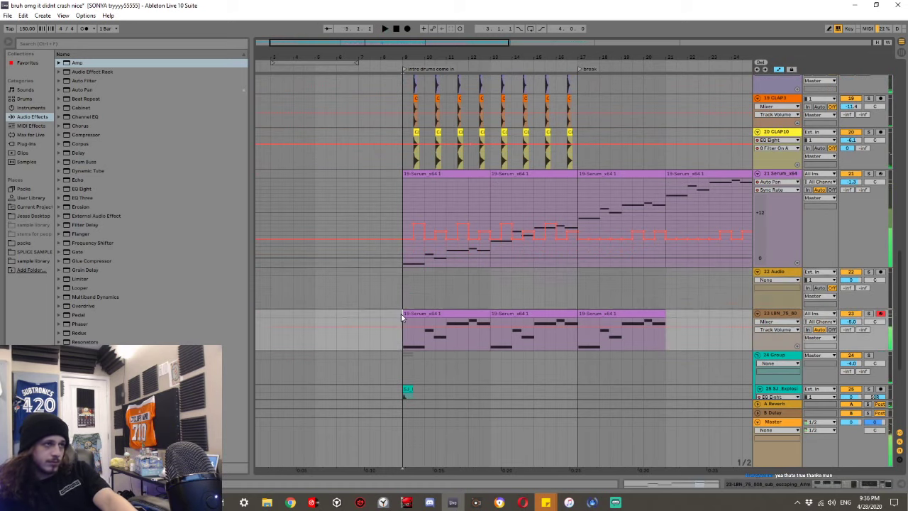
click(430, 314)
key(0)
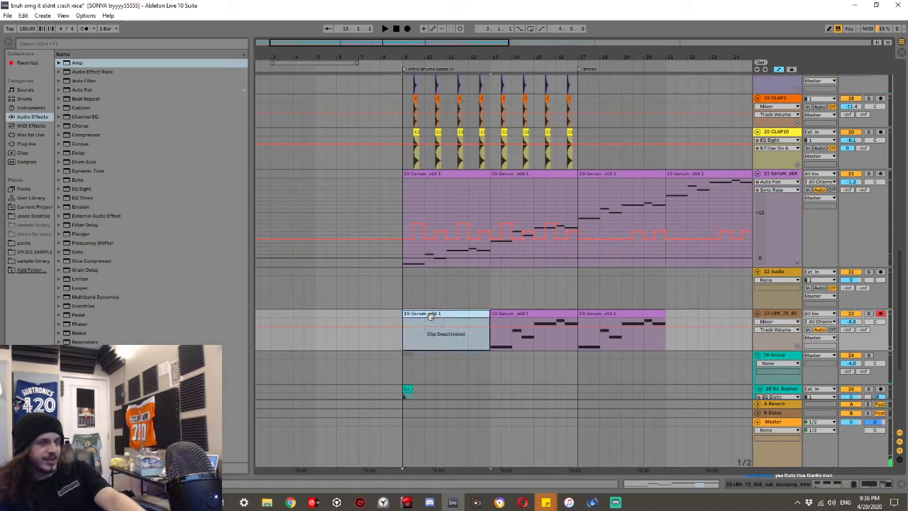
key(space)
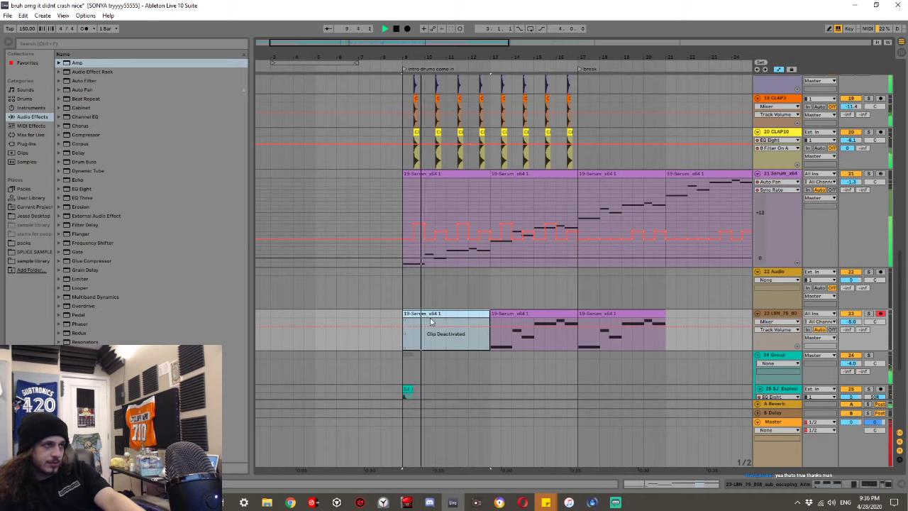
key(0)
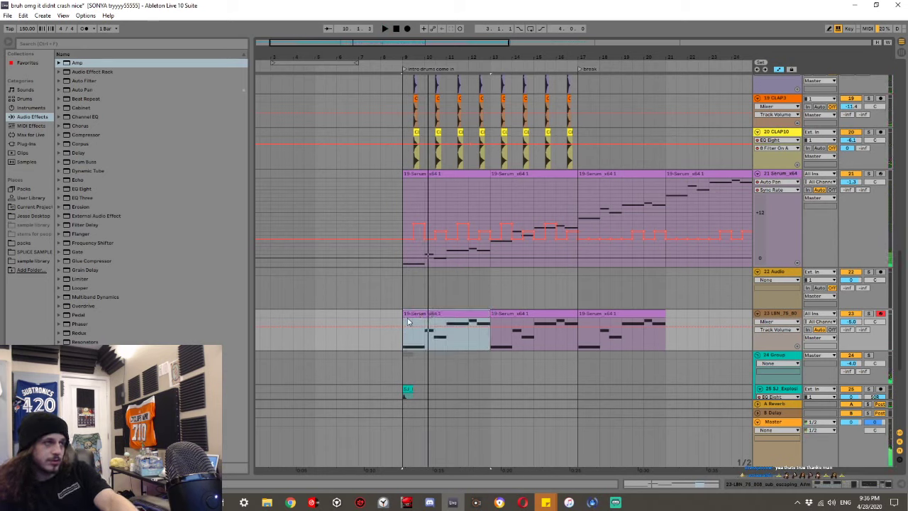
Remove the first bar of the 808 sub's opening clip at bar 9 and replay the drum entrance.
drag(406, 315, 424, 319)
key(space)
click(400, 320)
key(space)
key(space)
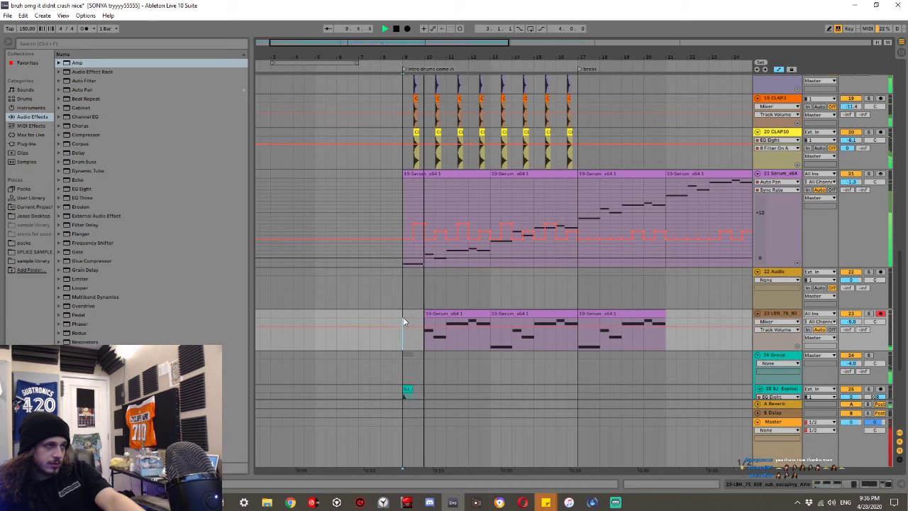
Deactivate bar 9 of the clips on Omnisphere tracks 8 and 9 at the drum entrance.
scroll(418, 310, up, 10)
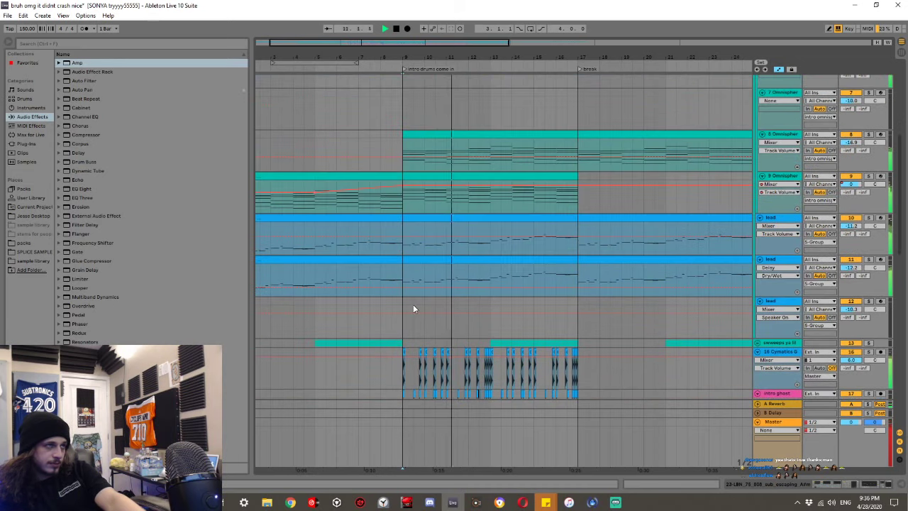
key(space)
drag(424, 267, 405, 241)
key(space)
key(space)
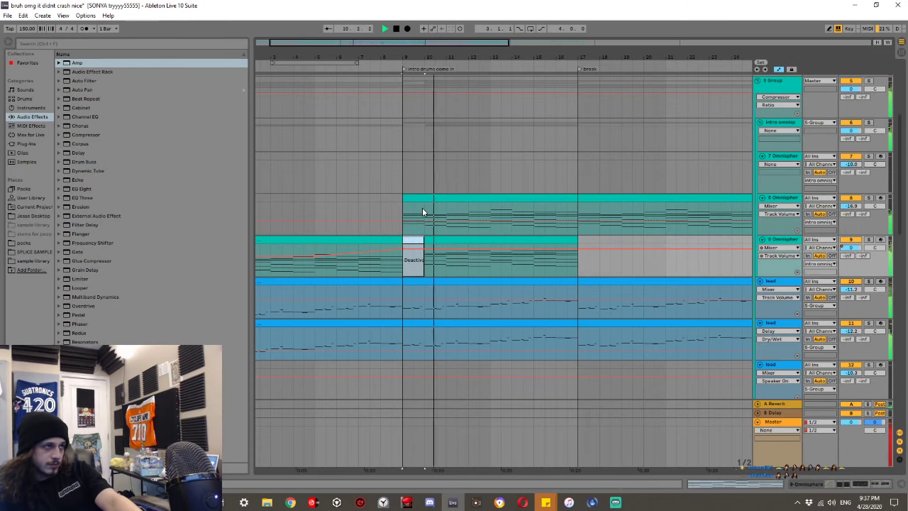
drag(422, 208, 401, 204)
key(space)
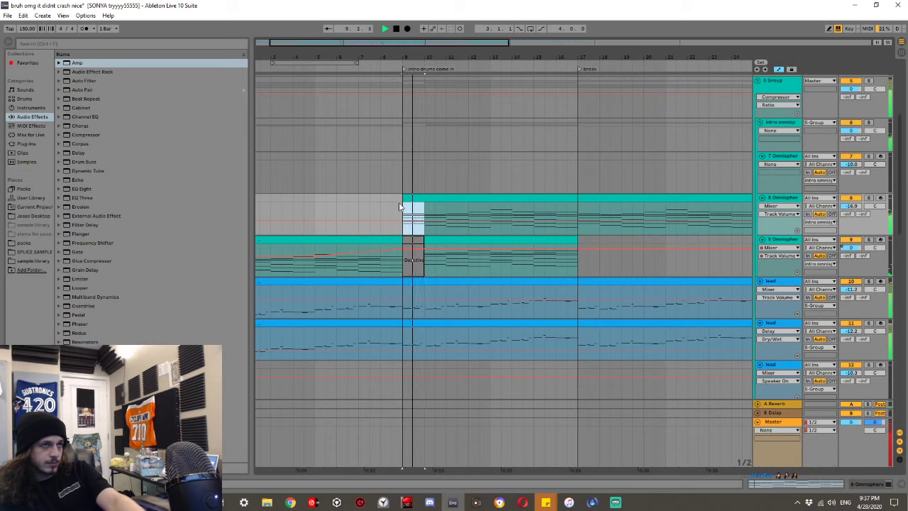
key(0)
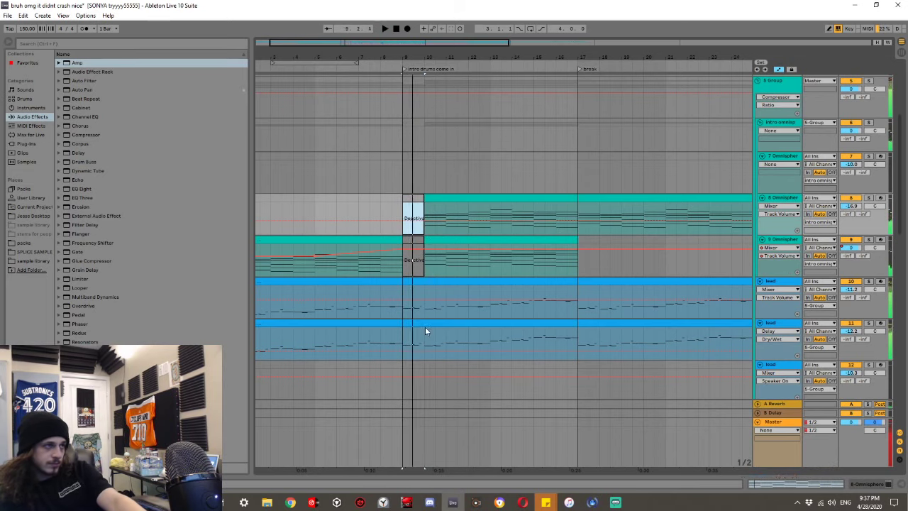
Deactivate bar 9 of the lead clip on track 11.
drag(426, 331, 404, 329)
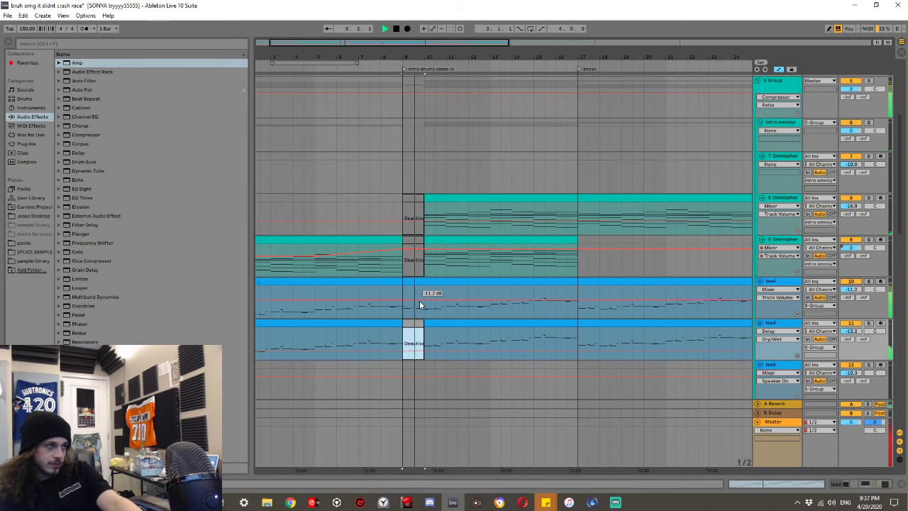
scroll(420, 303, down, 3)
scroll(421, 302, down, 5)
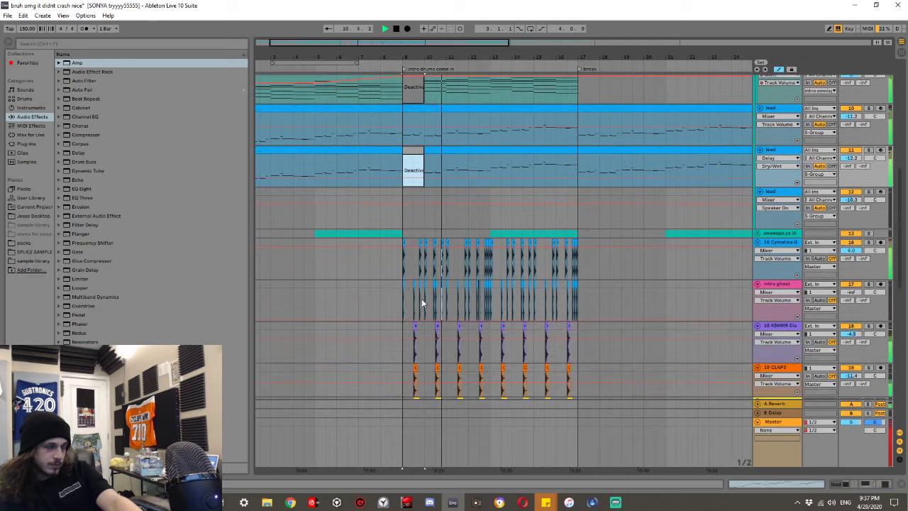
Replay the lead-in to the intro drums from about bar 8 to check the thinned-out first bar.
click(381, 281)
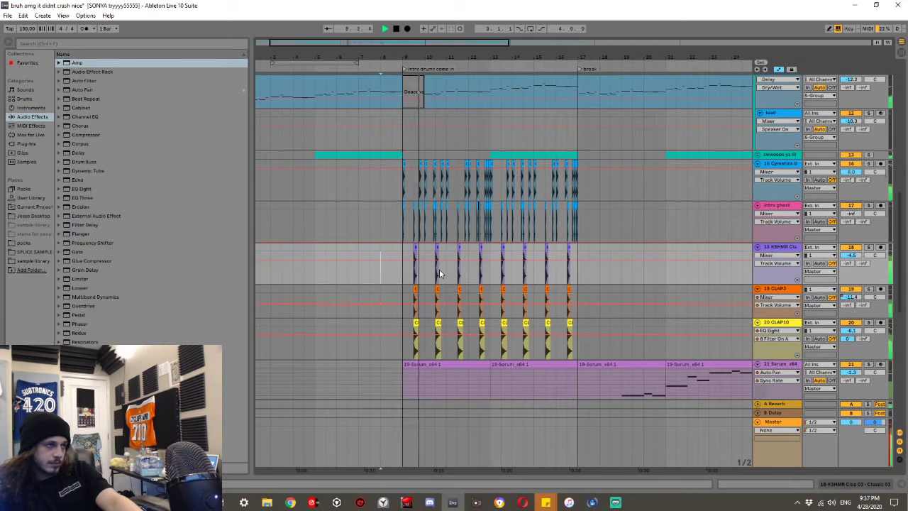
scroll(422, 269, down, 3)
scroll(421, 270, down, 3)
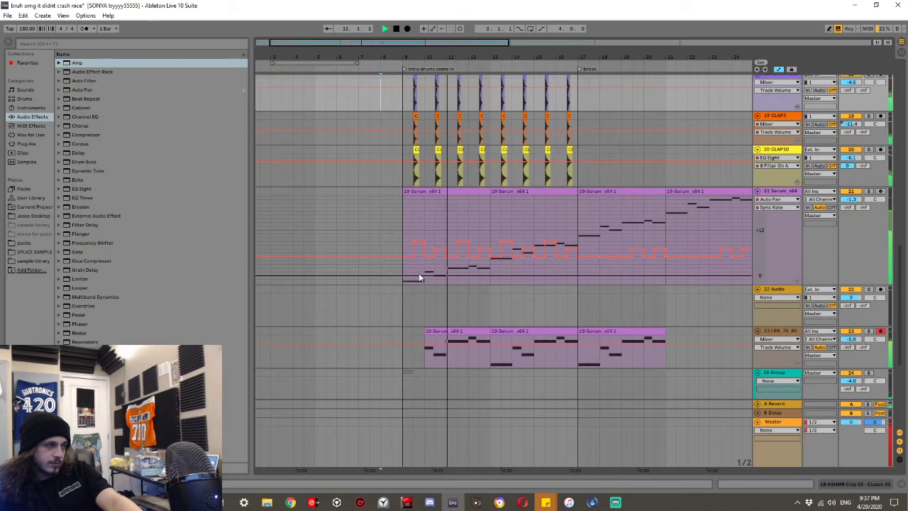
scroll(361, 288, left, 2)
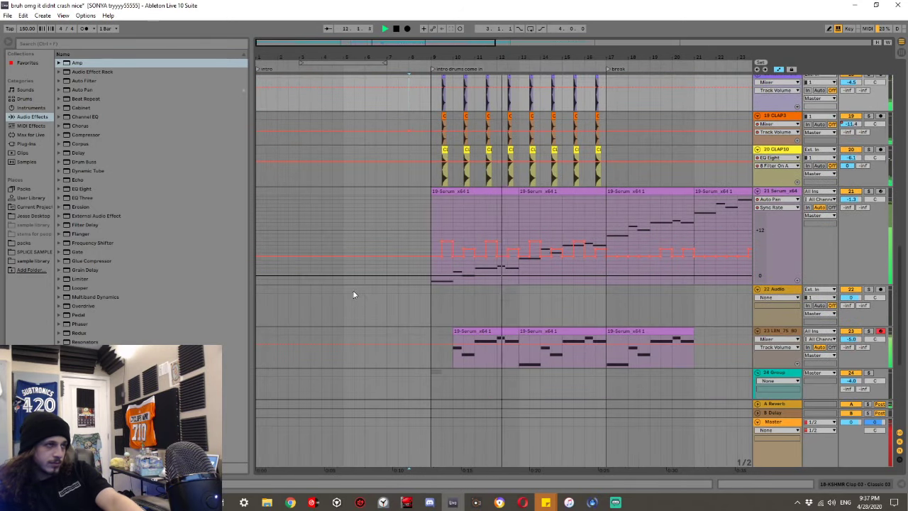
drag(344, 298, 288, 316)
key(space)
key(space)
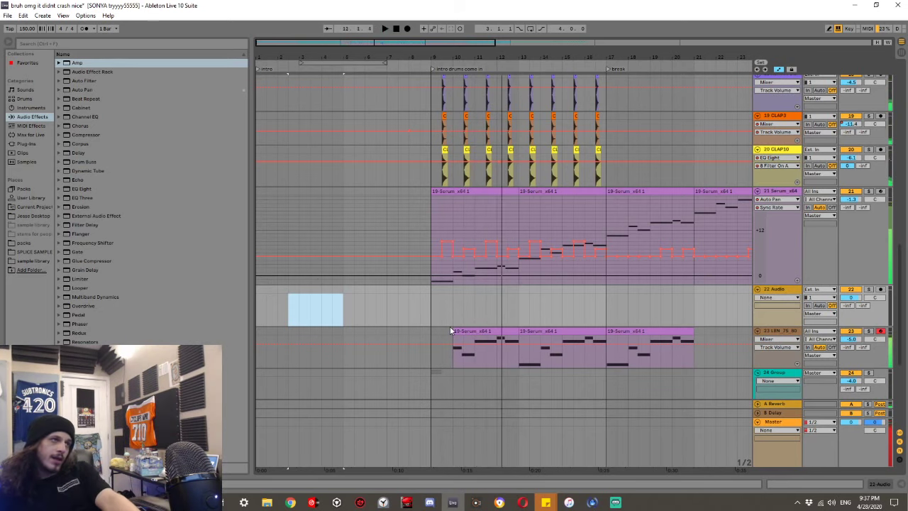
click(408, 304)
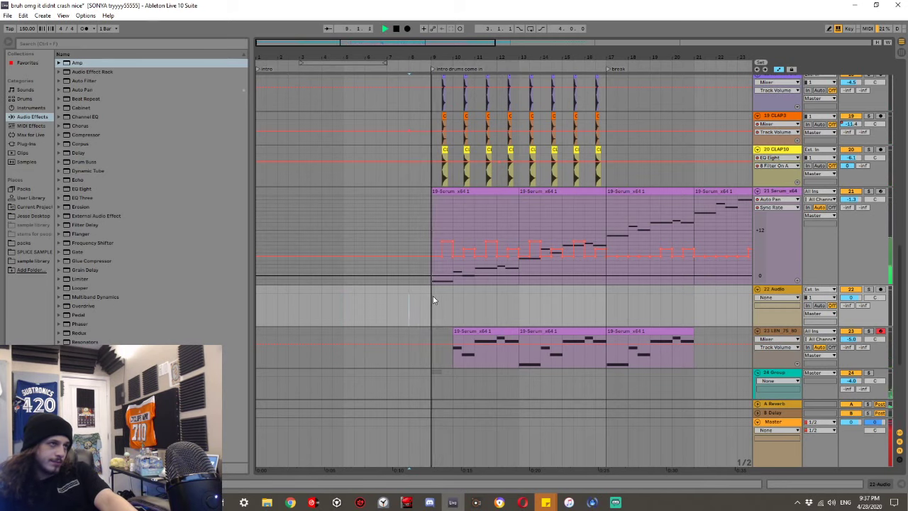
Solo the Serum bass on track 21 and add an Auto Filter to the 22 Audio track.
scroll(441, 297, up, 4)
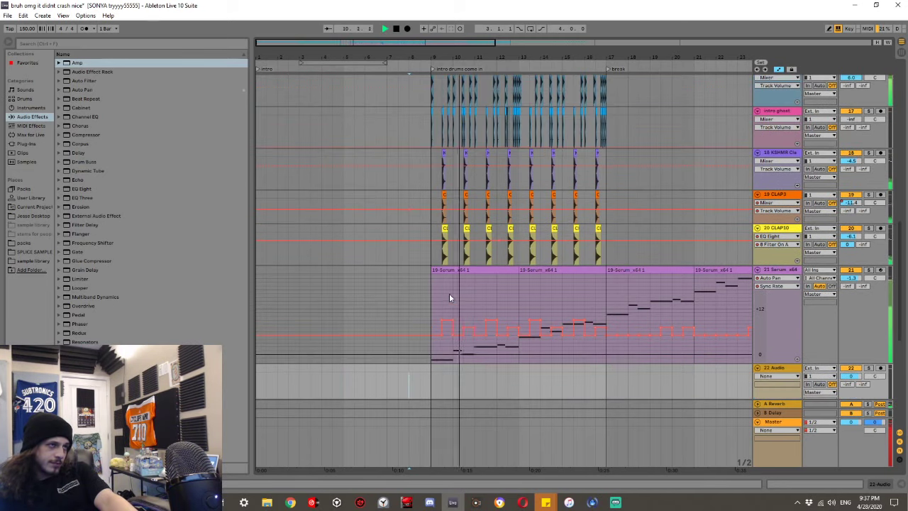
scroll(452, 296, up, 1)
scroll(448, 339, down, 2)
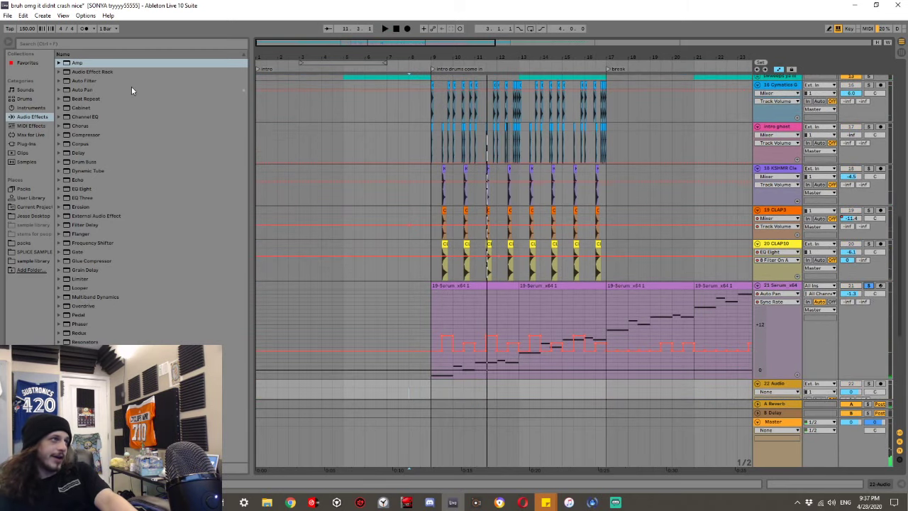
double_click(90, 80)
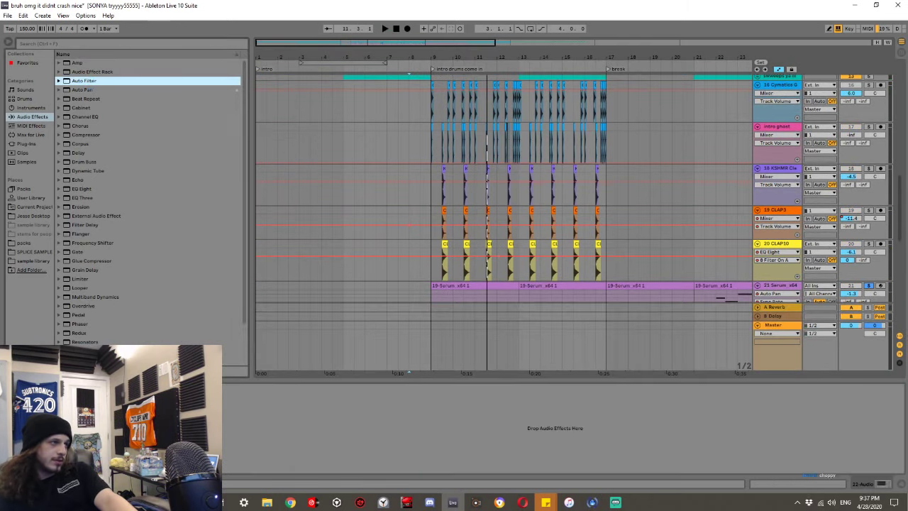
scroll(392, 234, down, 3)
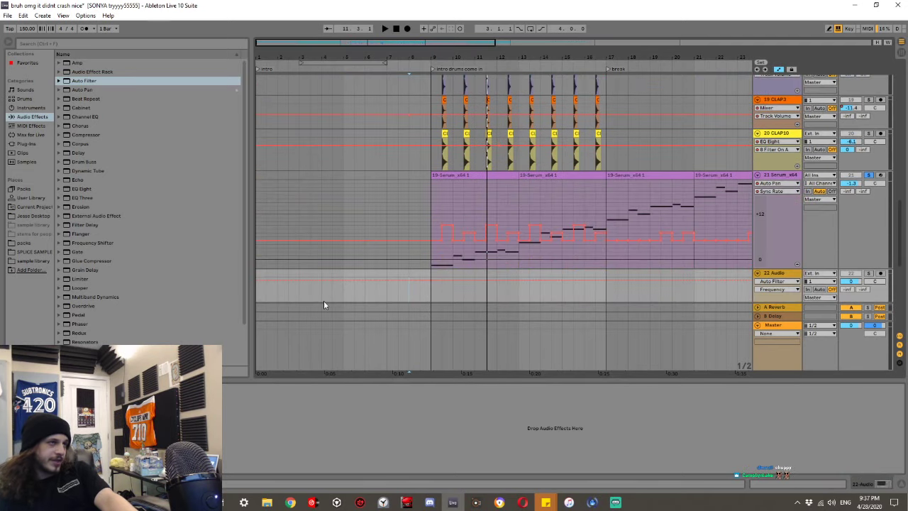
Automate the Serum track's Auto Filter frequency to fall from 12.5 kHz at bar 9 to a low level at bar 10, and play it.
key(a)
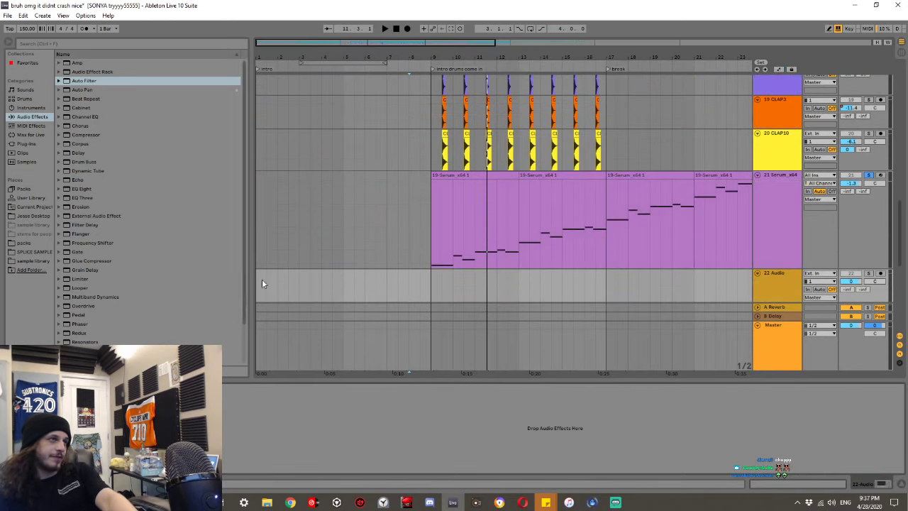
key(a)
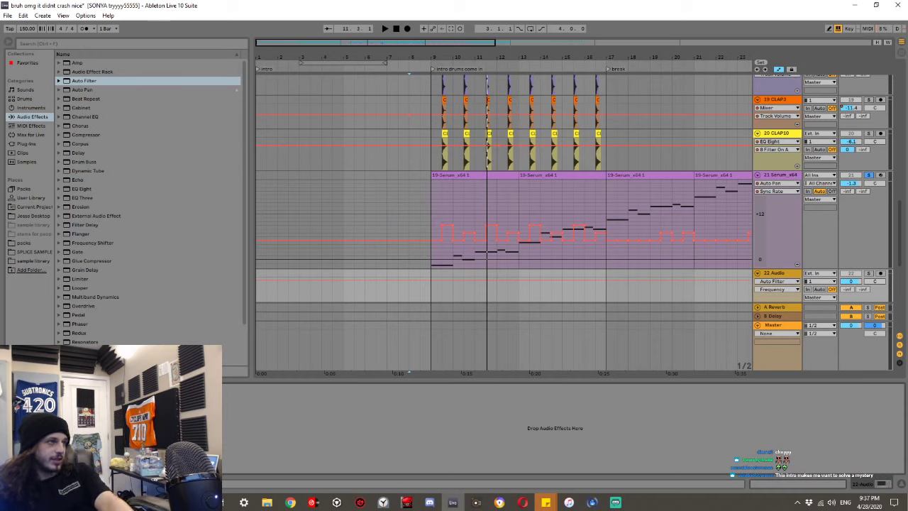
click(379, 231)
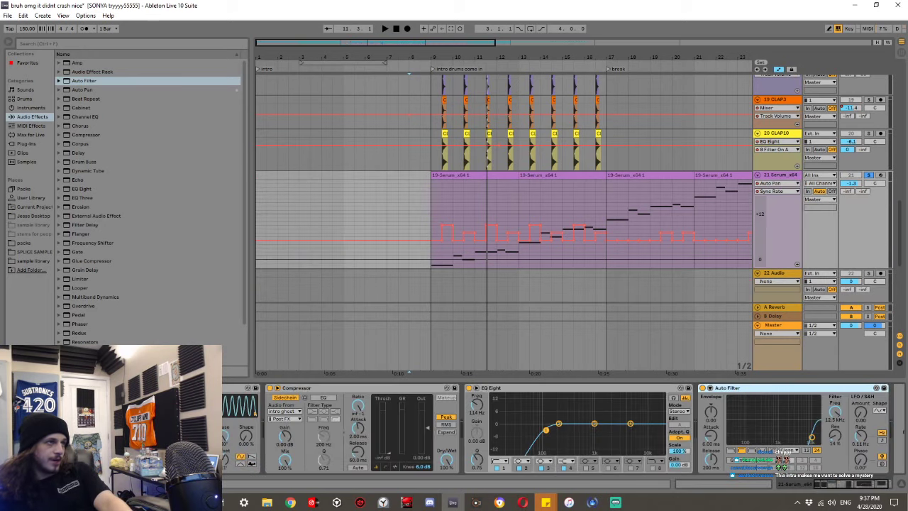
click(834, 413)
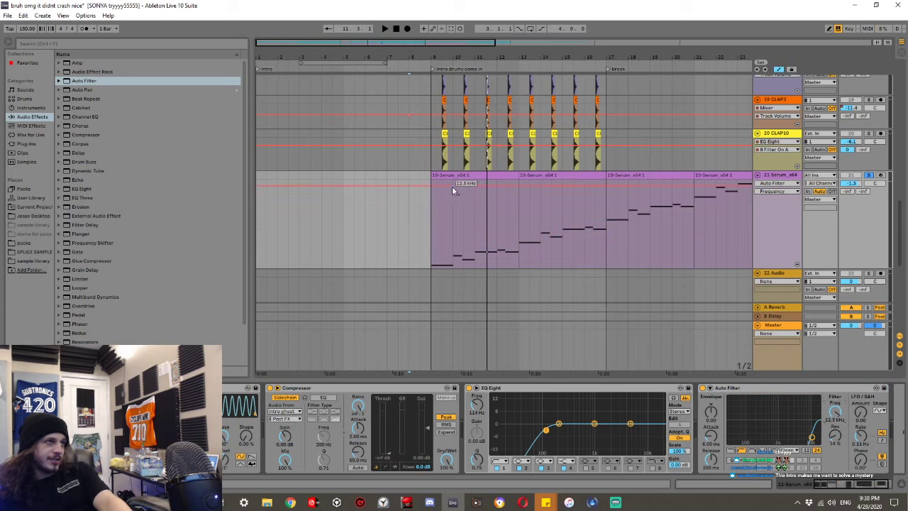
drag(453, 232, 452, 237)
click(428, 248)
key(space)
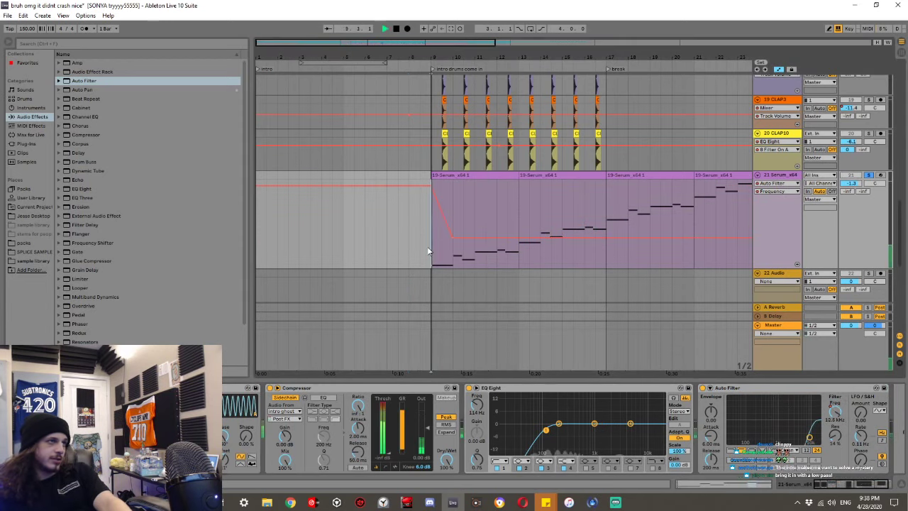
Undo the last filter frequency edits for a comparison listen from bar 9, and restore them.
key(space)
key(ctrl+z)
key(ctrl+z)
key(ctrl+z)
click(428, 248)
key(space)
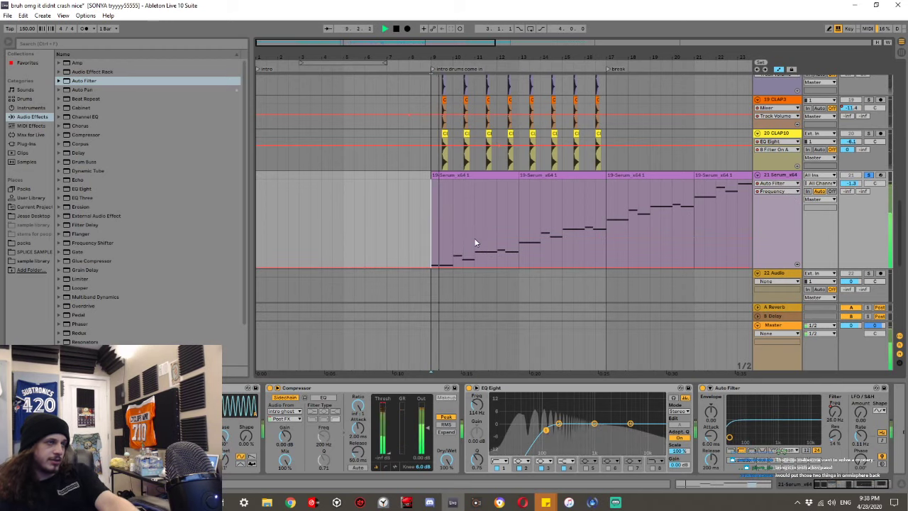
key(space)
key(ctrl+y)
key(ctrl+y)
key(ctrl+y)
Lower the Serum filter frequency after bar 10 to 78.7 Hz and adjust the sweep's end point at bar 10 during playback.
drag(461, 237, 462, 254)
key(space)
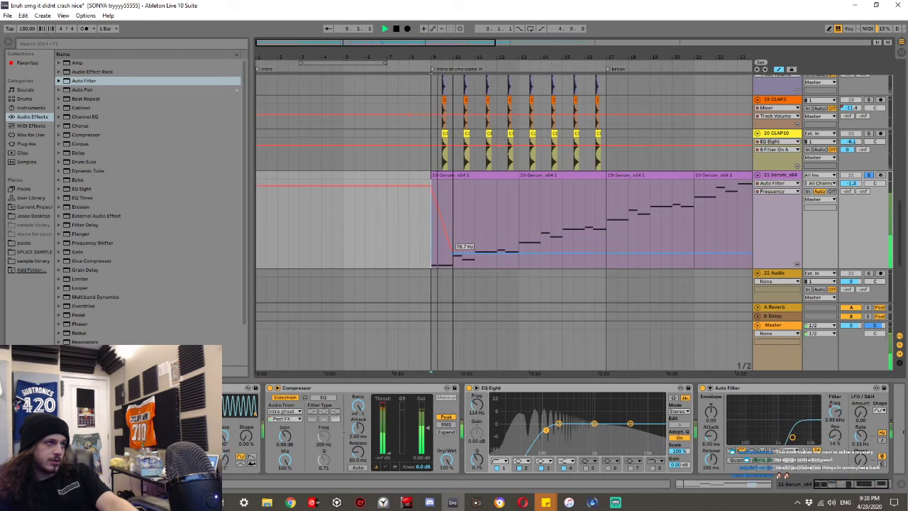
drag(453, 216, 452, 233)
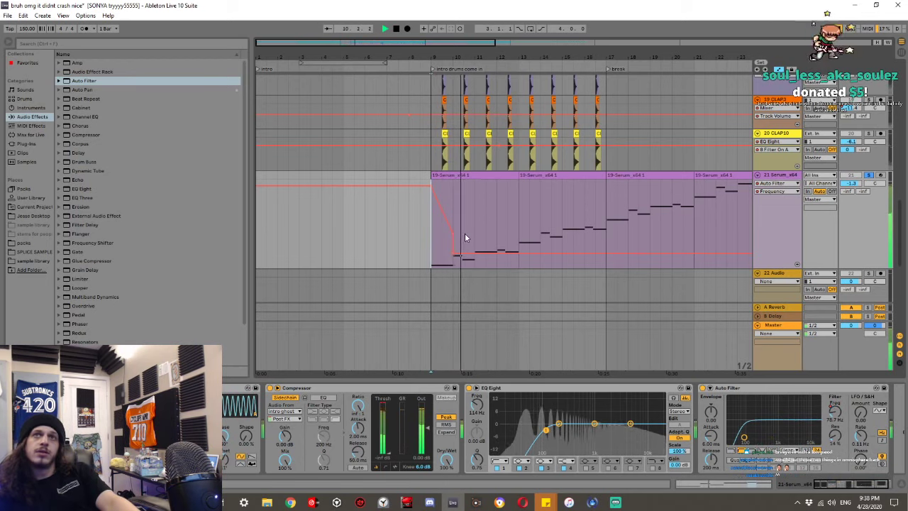
key(space)
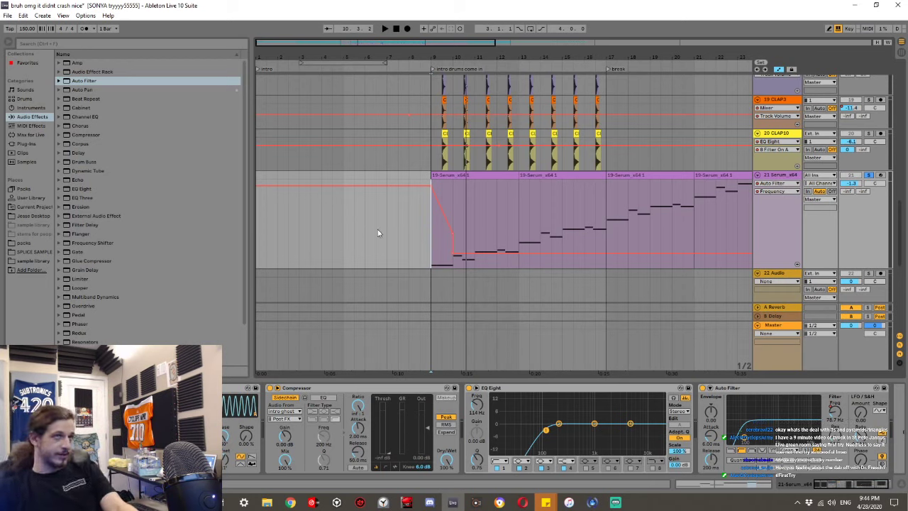
Lower the filter sweep's end point at bar 10 to 26.0 Hz and listen to the transition around bar 9.
click(409, 239)
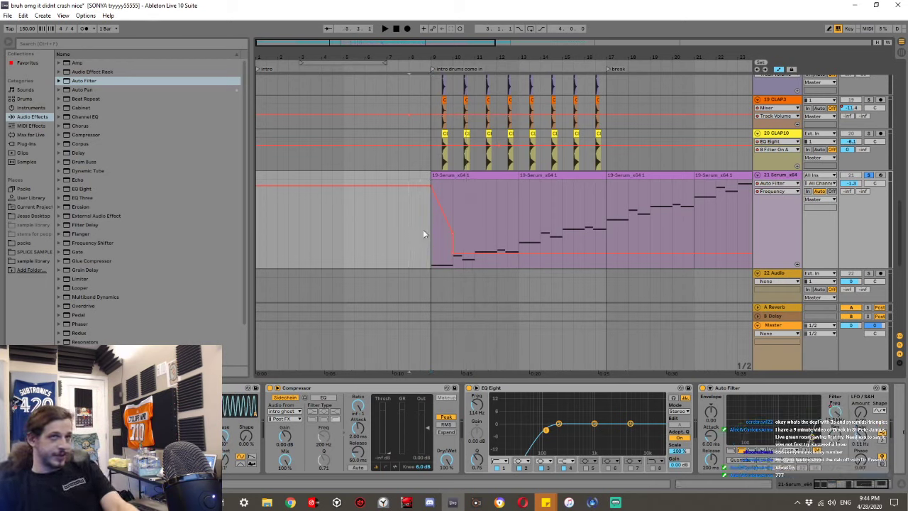
key(space)
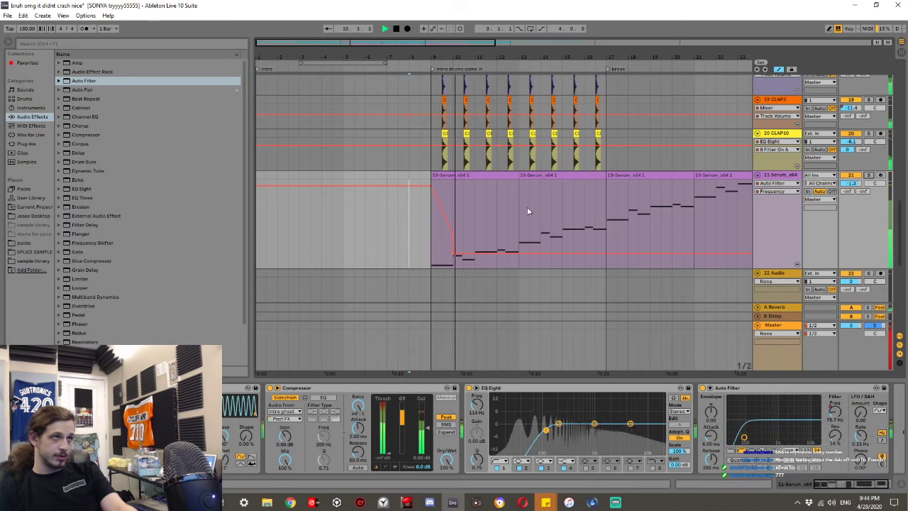
click(431, 239)
key(space)
key(space)
drag(453, 232, 451, 264)
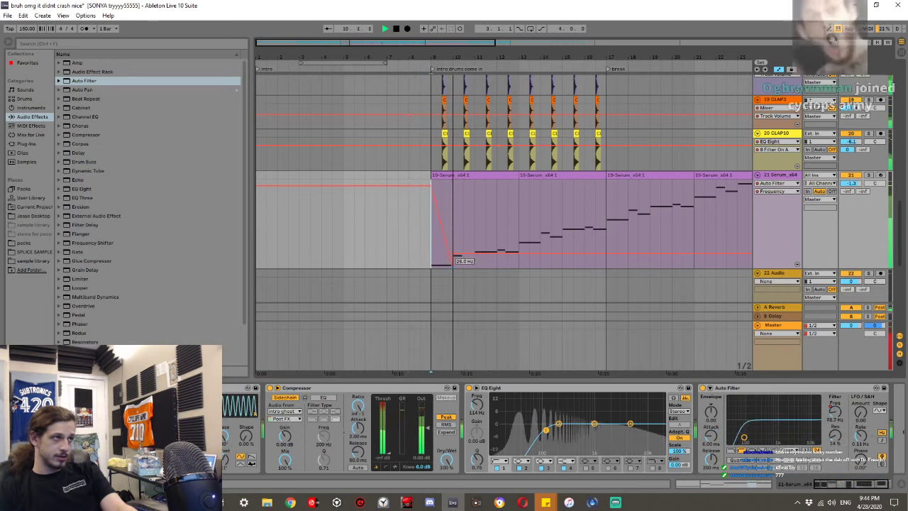
scroll(430, 248, up, 3)
key(space)
key(space)
click(437, 247)
key(space)
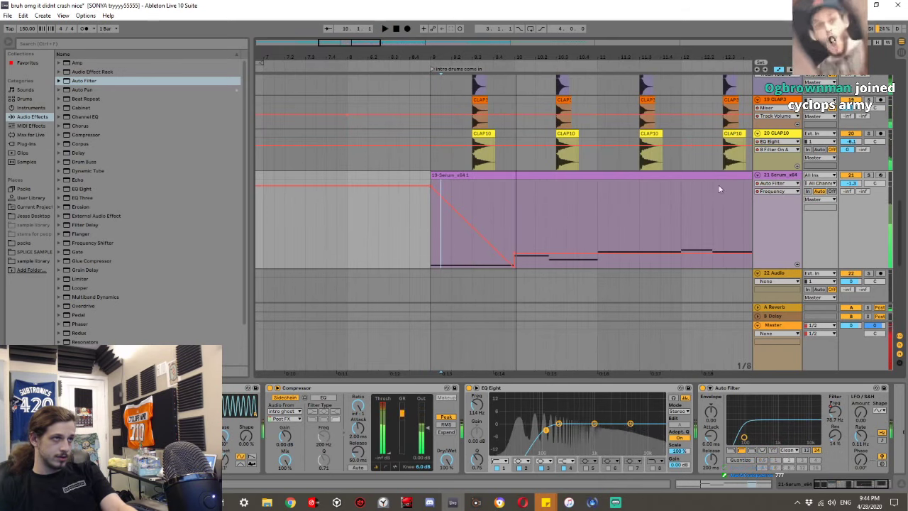
Trim the start of the sub bass clip on track 23 to just after 10.2 and play the transition.
scroll(651, 223, down, 2)
scroll(652, 222, down, 2)
drag(515, 174, 546, 174)
click(505, 174)
key(space)
key(space)
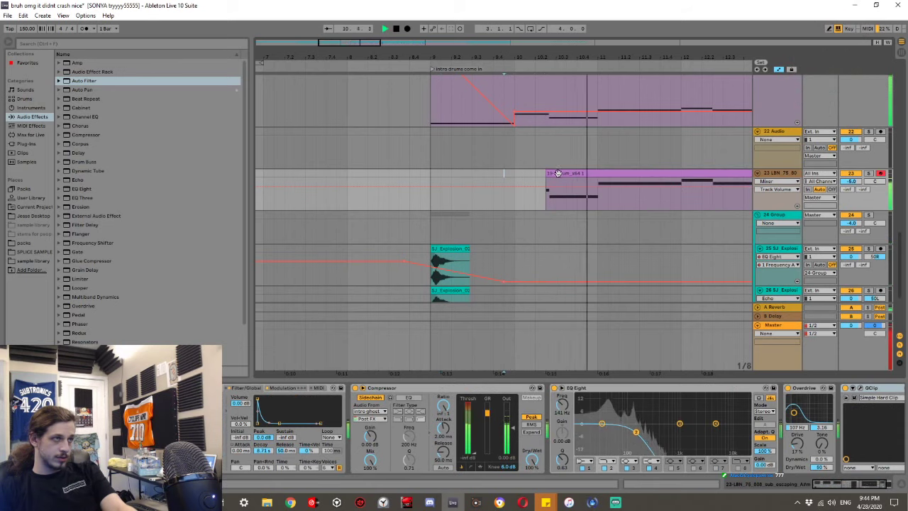
key(space)
click(407, 192)
key(space)
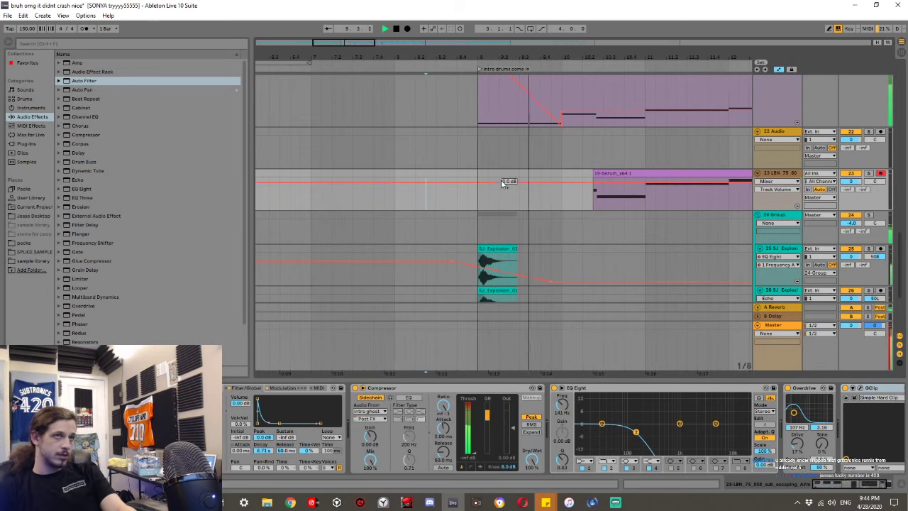
Move the Serum filter's 78.7 Hz breakpoint past 10.2 so the frequency ramps up from 26.0 Hz at bar 10, and play it.
scroll(501, 184, up, 3)
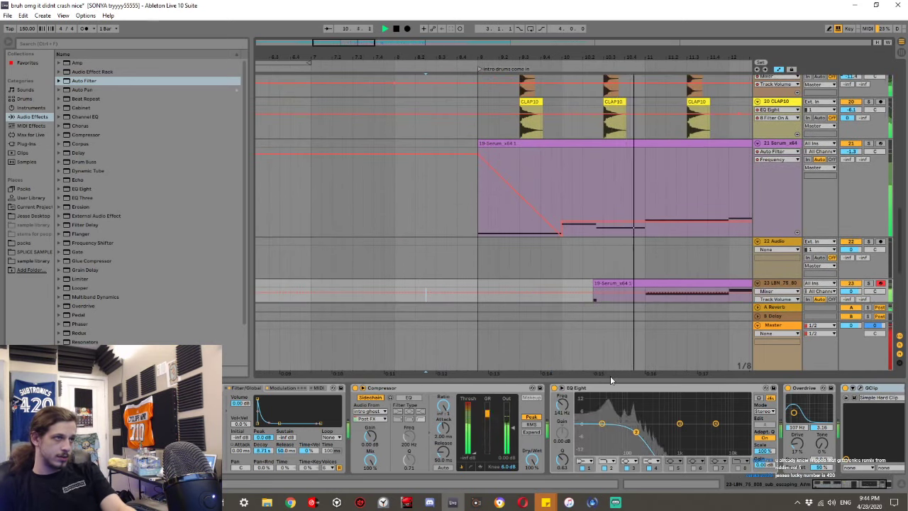
drag(609, 375, 607, 379)
scroll(607, 379, up, 2)
key(space)
drag(562, 300, 599, 300)
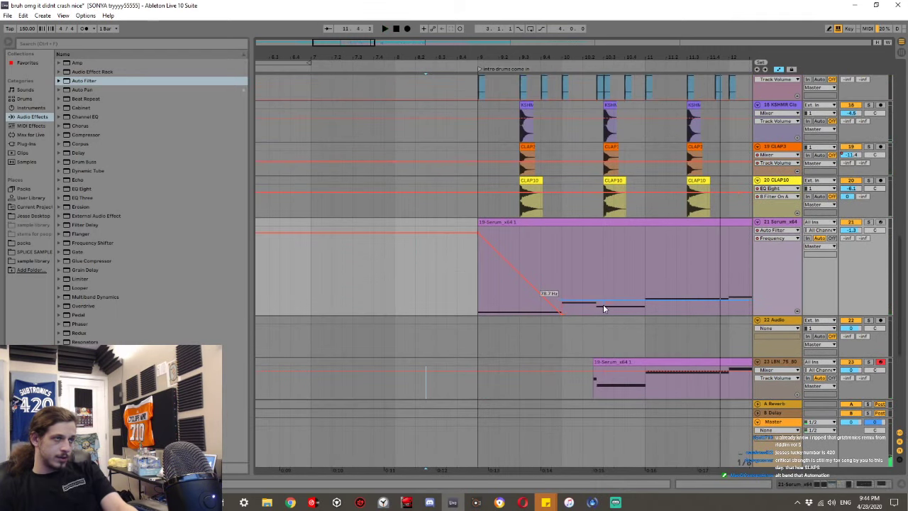
mouse_move(564, 303)
mouse_down()
mouse_move(588, 303)
mouse_move(556, 318)
mouse_up()
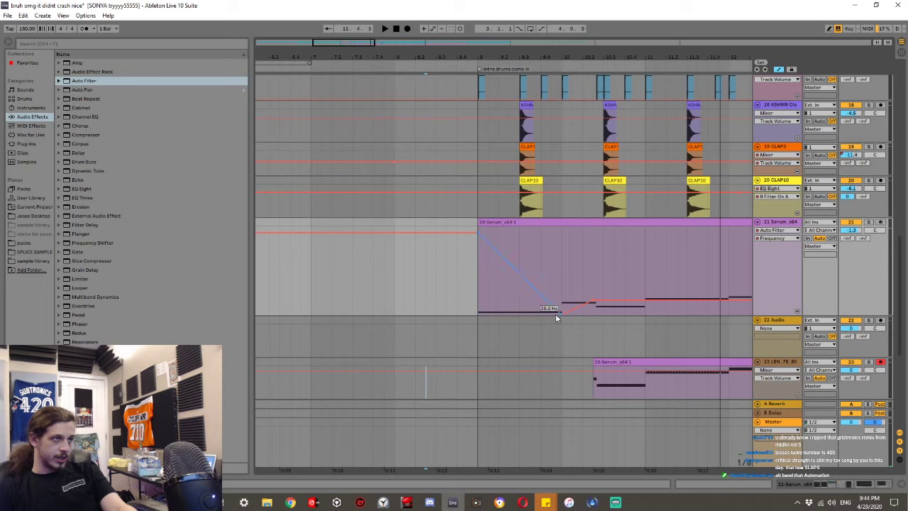
key(space)
Deactivate the lead clip section on track 11 between bar 10 and 10.3.
scroll(564, 305, up, 4)
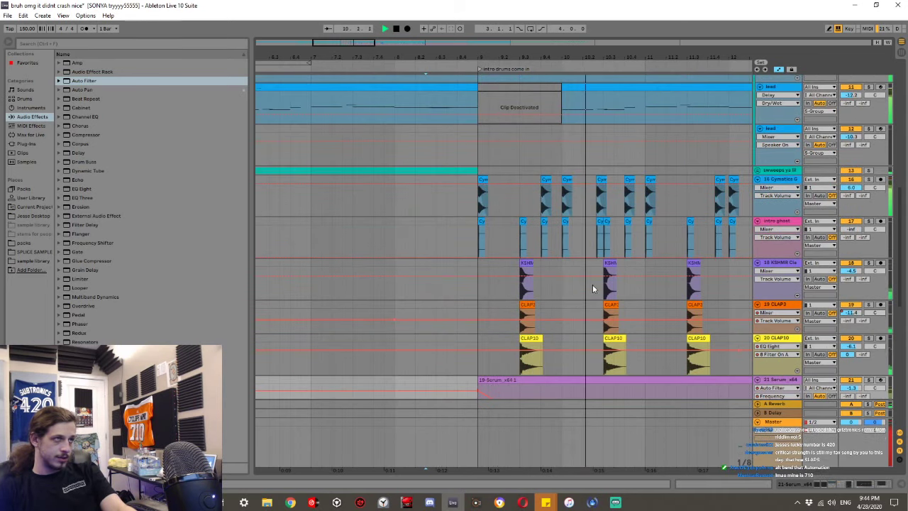
scroll(661, 269, up, 5)
drag(603, 280, 559, 136)
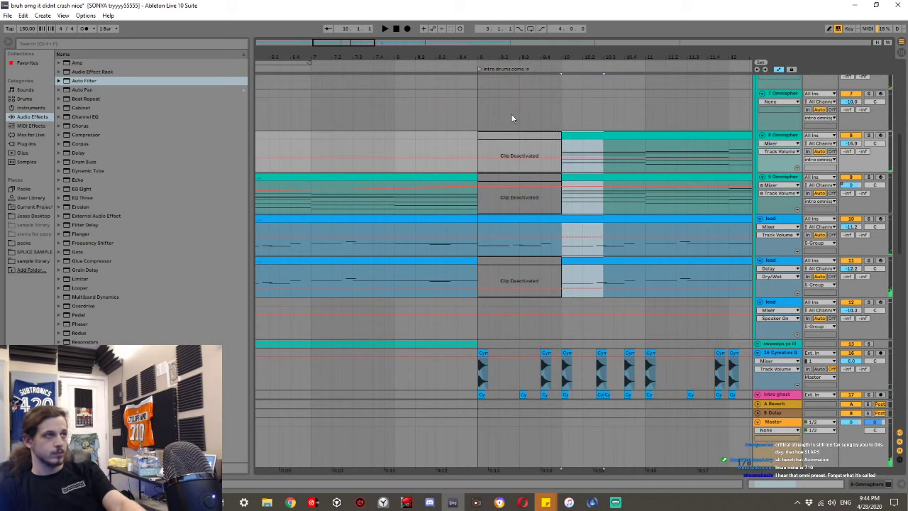
drag(488, 114, 478, 114)
key(space)
key(space)
drag(564, 116, 604, 229)
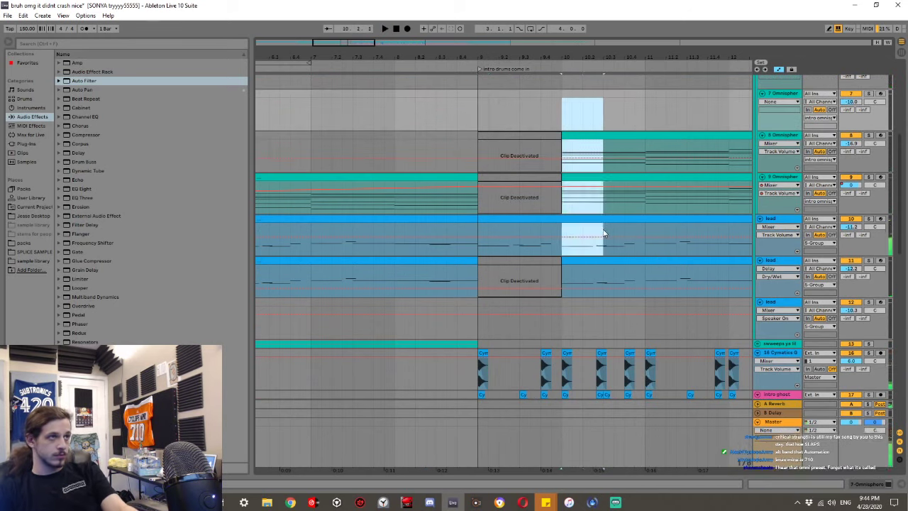
drag(603, 274, 563, 270)
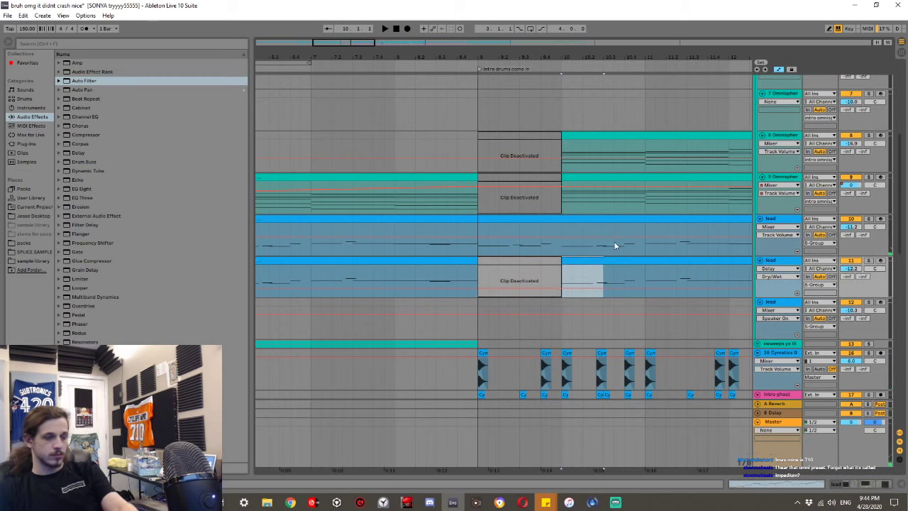
key(0)
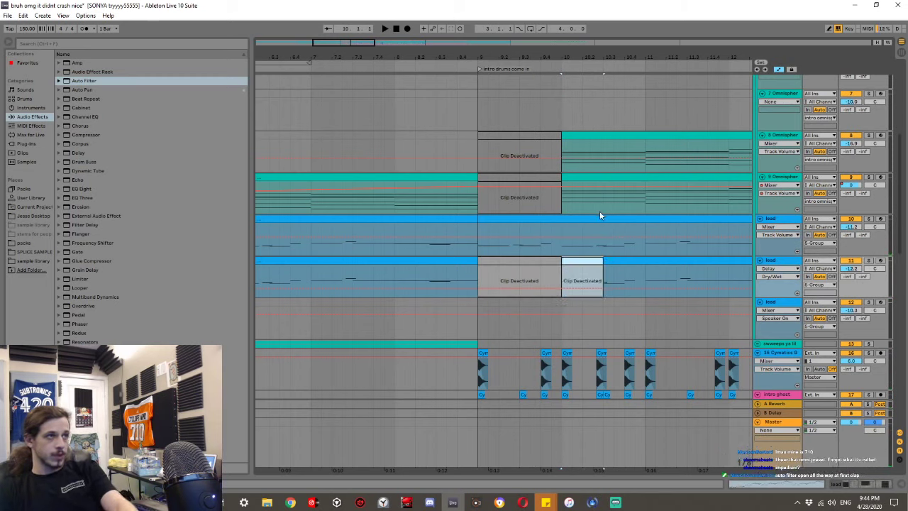
Try deactivating the Omnisphere clip sections on tracks 8 and 9 between bar 10 and 10.3, and play from bar 7.
click(600, 211)
drag(602, 210, 561, 134)
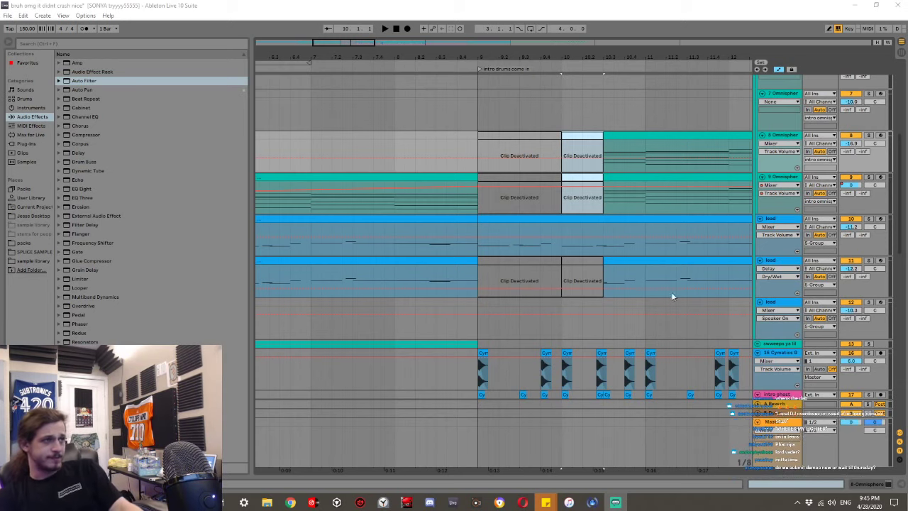
scroll(487, 271, down, 6)
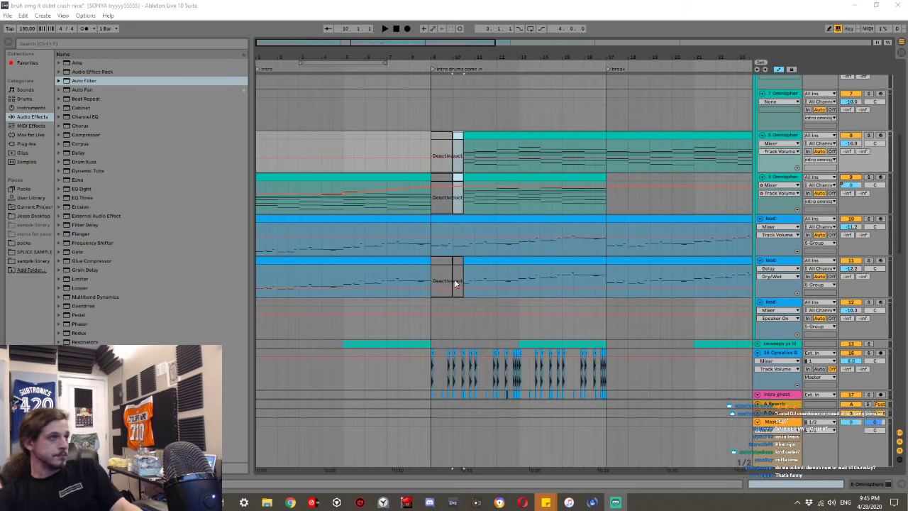
click(392, 333)
key(space)
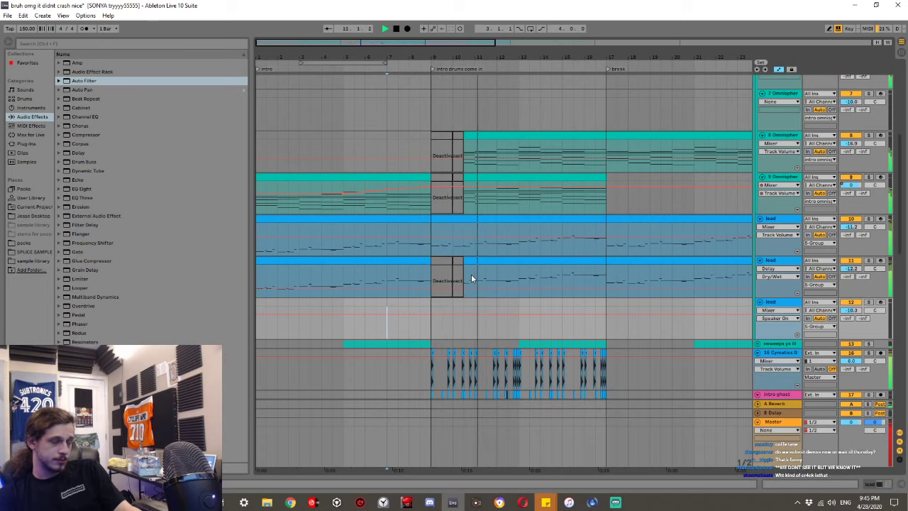
scroll(470, 277, down, 1)
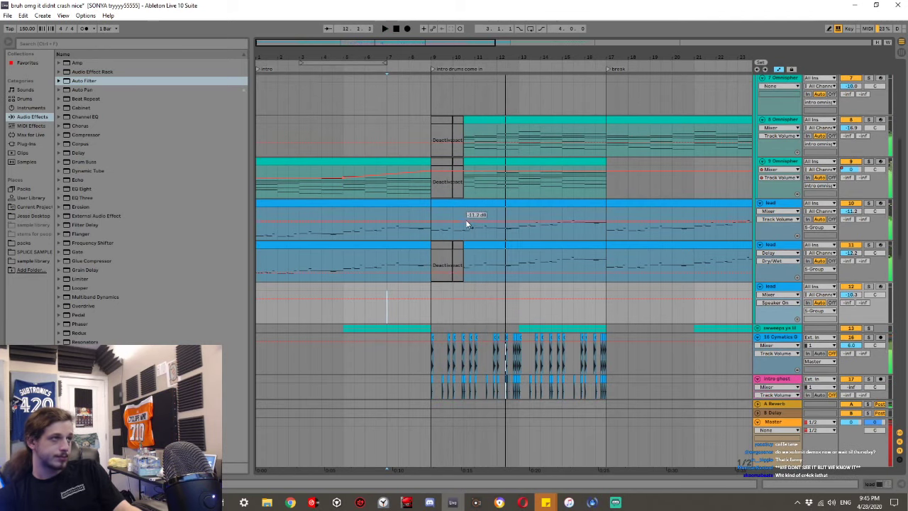
Undo the deactivation of the Omnisphere clip sections on tracks 8 and 9 and listen to the passage.
click(460, 194)
key(space)
key(ctrl+z)
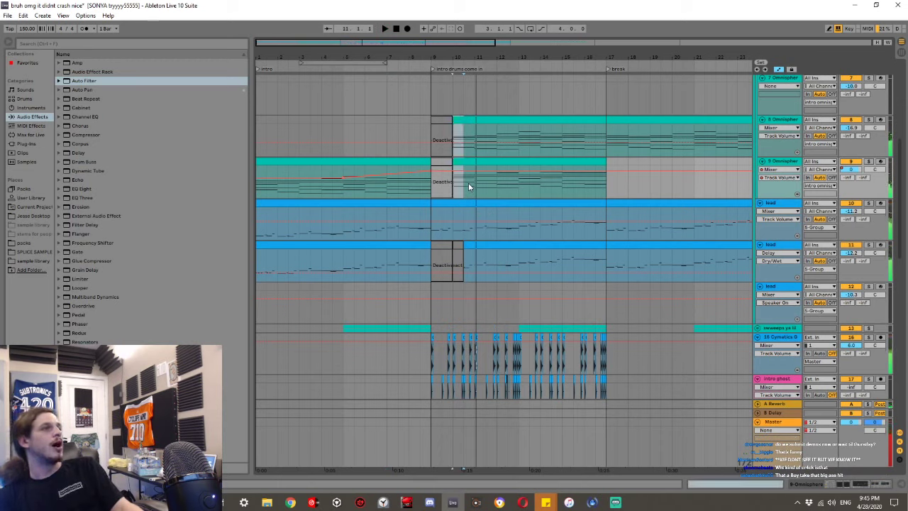
key(space)
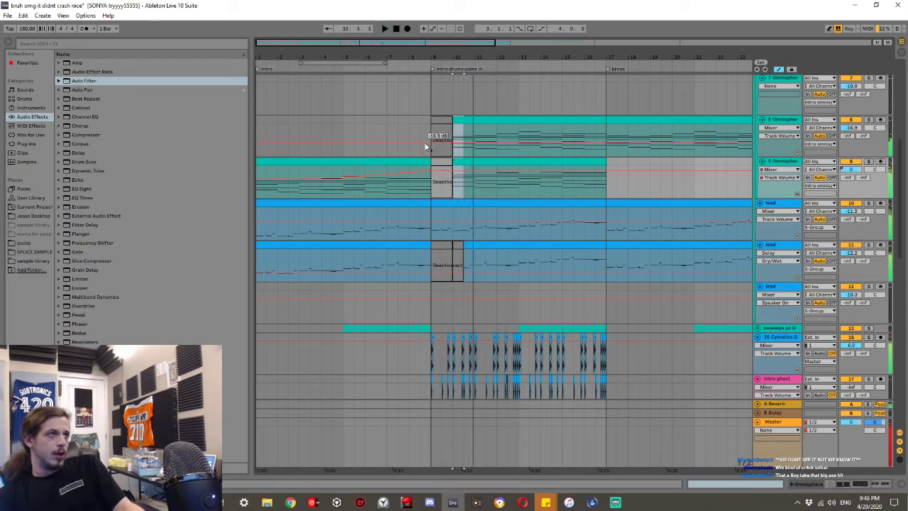
Draw Track Volume automation on Omnisphere tracks 8 and 9 that drops to -inf from 9.3 to bar 11, and play it.
click(423, 124)
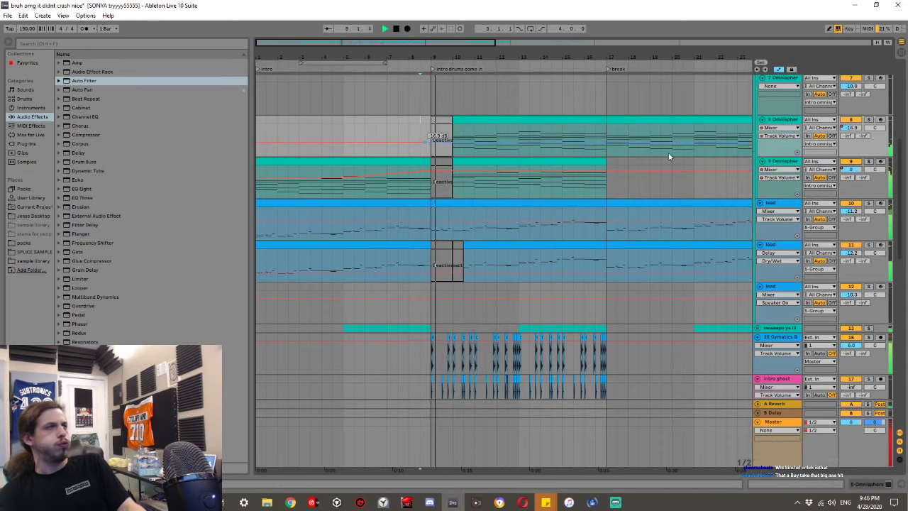
scroll(759, 135, up, 1)
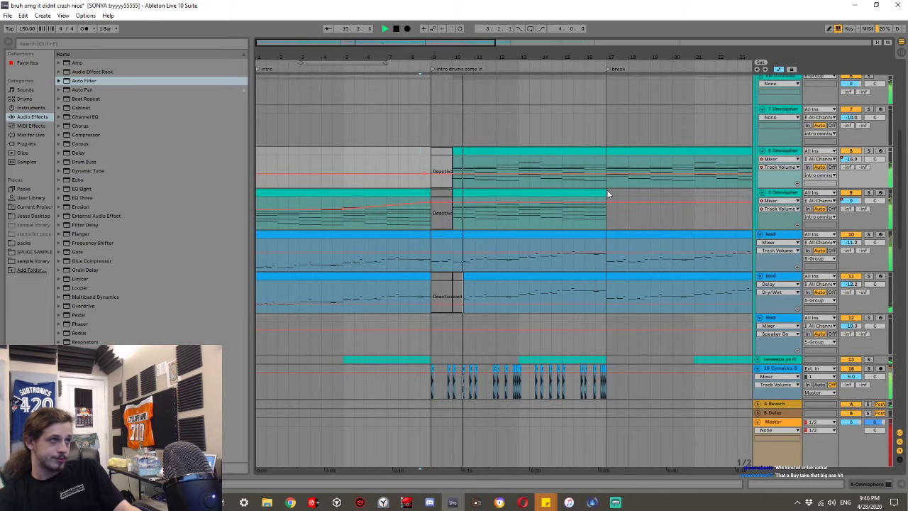
key(space)
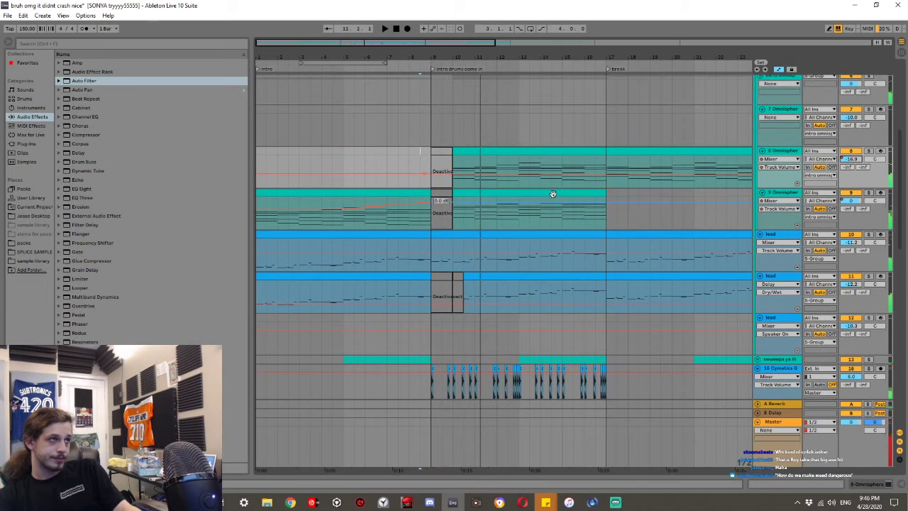
drag(472, 180, 453, 212)
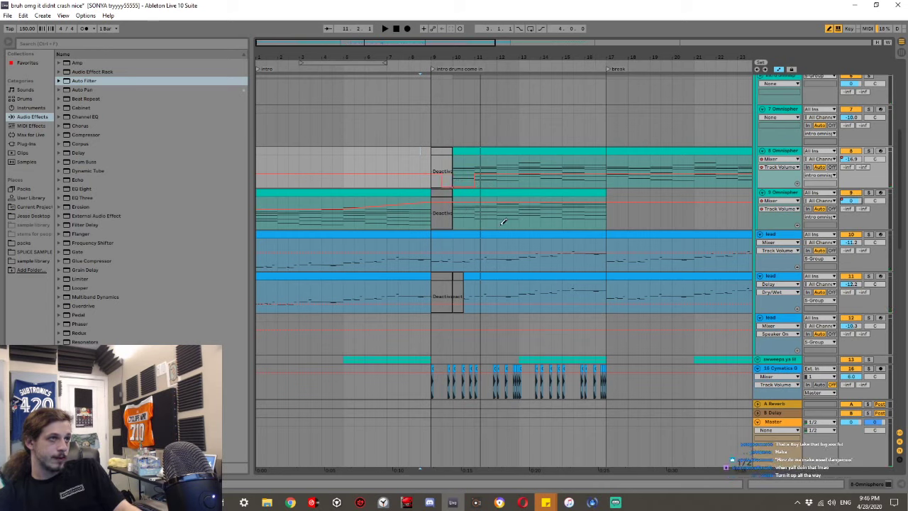
drag(469, 228, 449, 248)
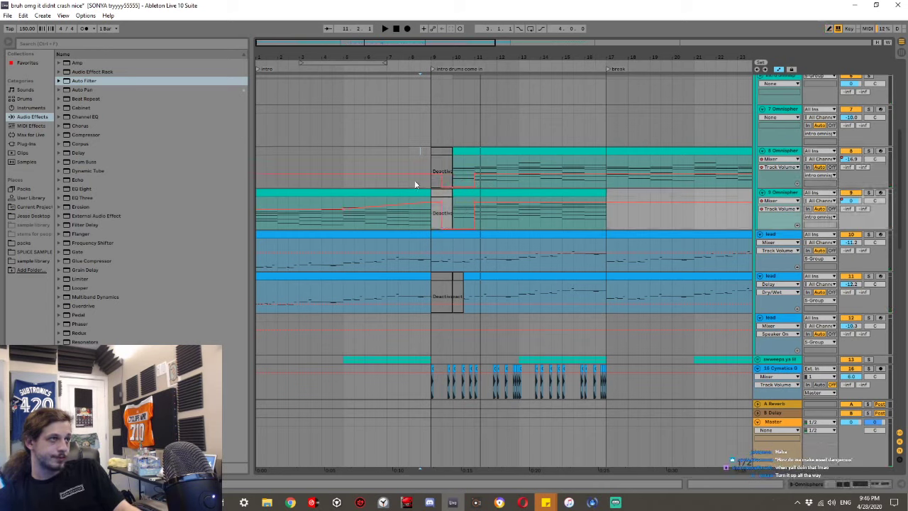
click(418, 172)
key(space)
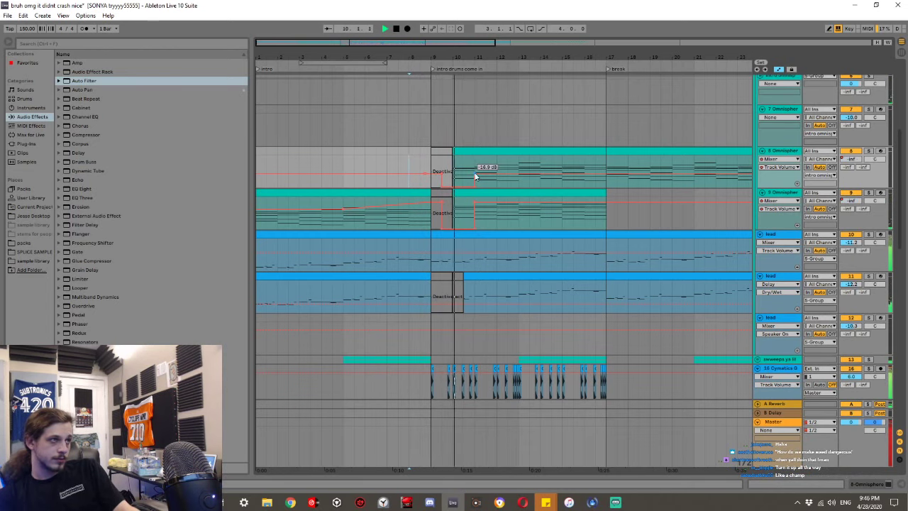
Redraw the Track Volume dips on Omnisphere tracks 8 and 9 to cover bar 10 to 10.3, and play from bar 4.
drag(476, 176, 474, 181)
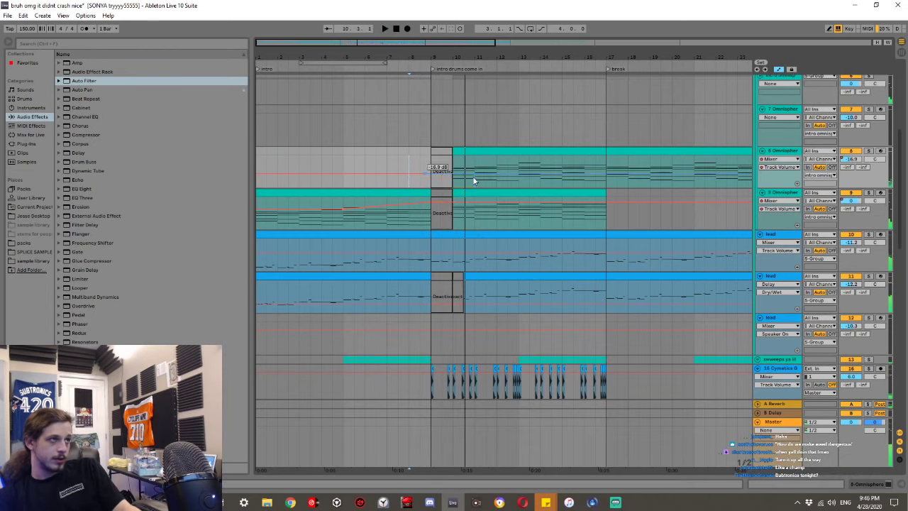
key(b)
click(457, 187)
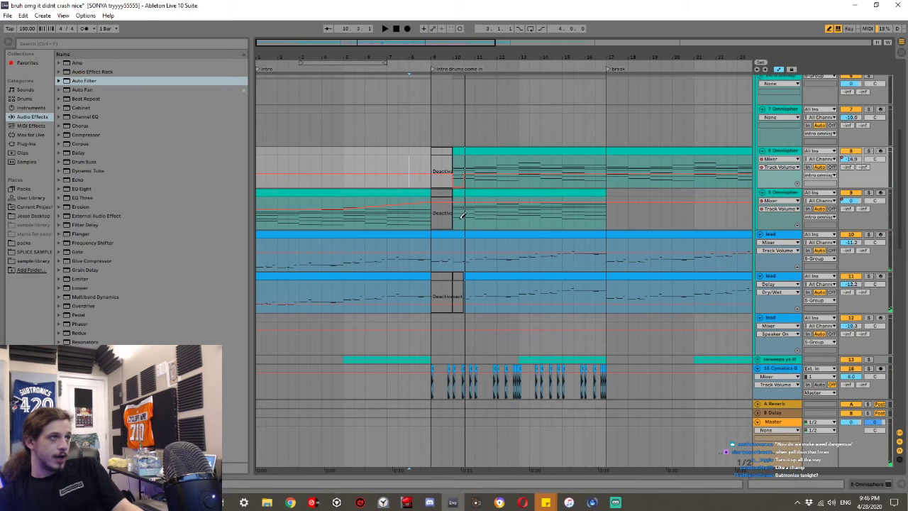
click(462, 212)
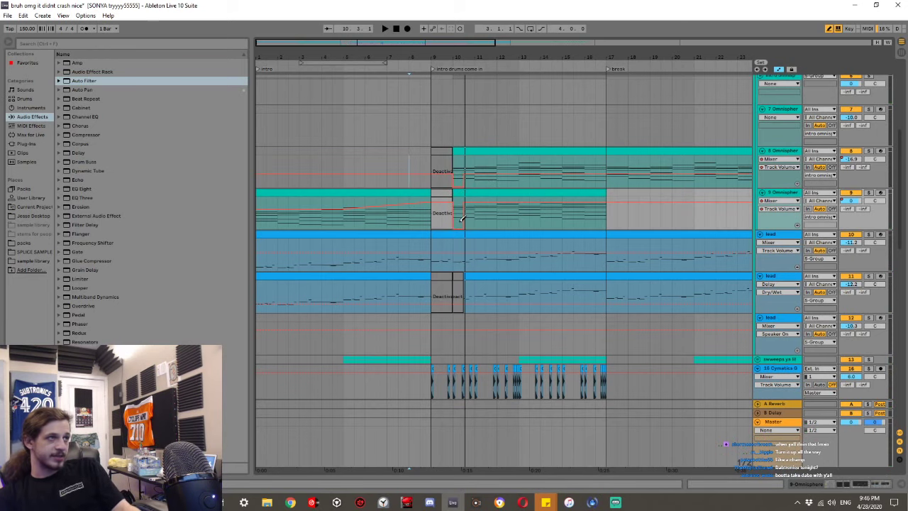
scroll(462, 219, up, 4)
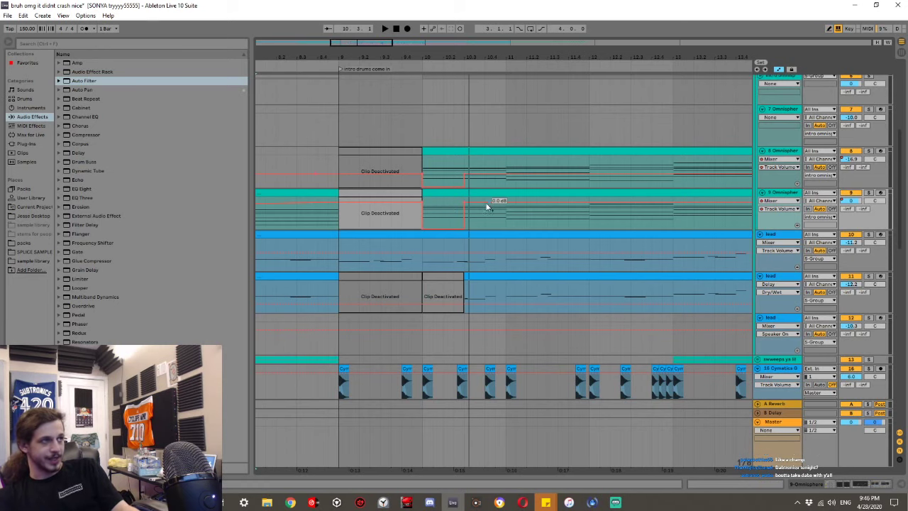
scroll(478, 204, down, 5)
click(290, 162)
key(space)
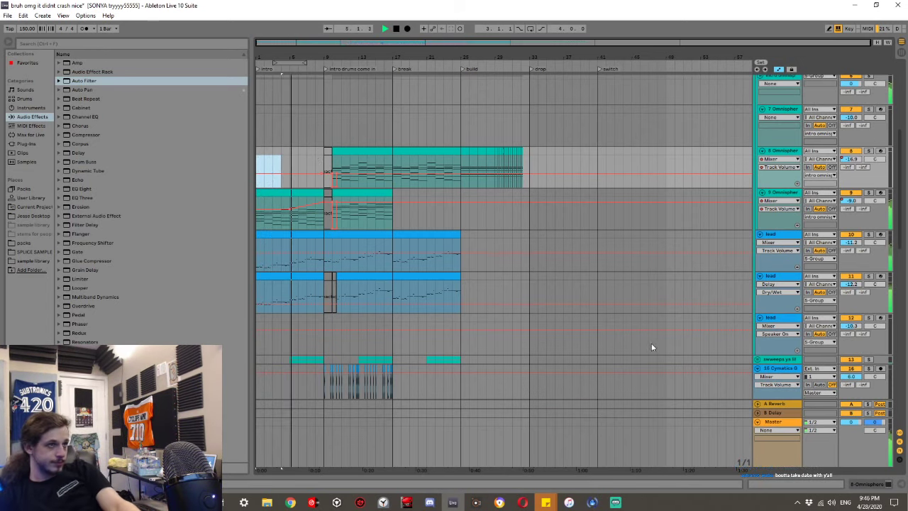
Copy the two KSHMR sweep clips from bar 5 to bar 1 on tracks 14 and 15, reverse the copies and play them.
click(756, 360)
scroll(377, 312, down, 3)
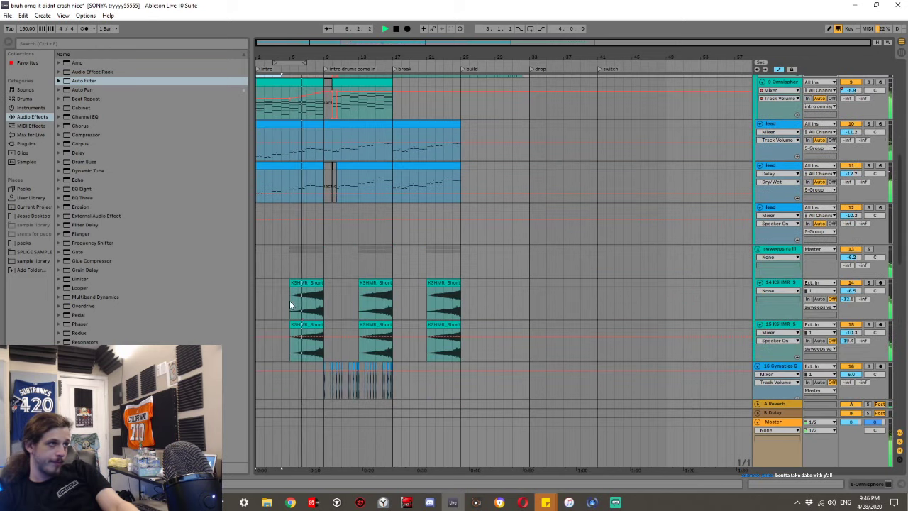
click(300, 324)
shift+click(307, 283)
key(ctrl+c)
drag(272, 293, 225, 290)
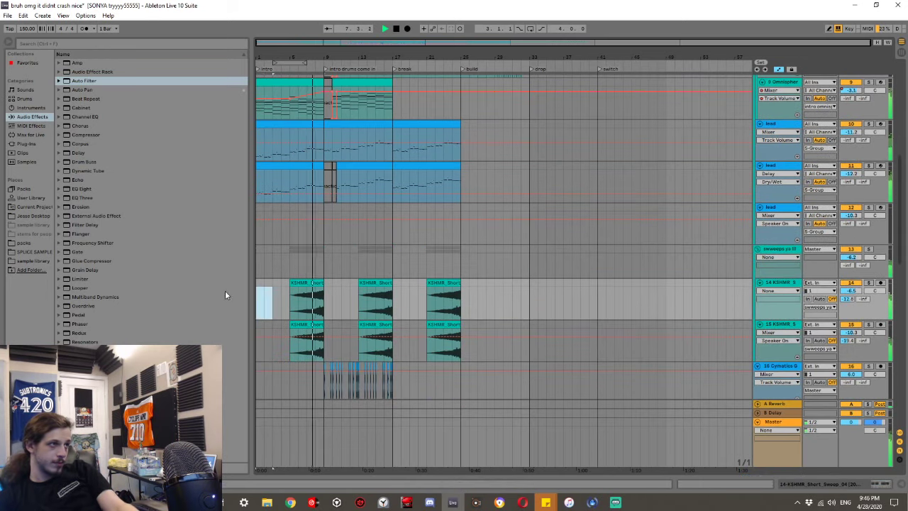
key(ctrl+v)
key(space)
key(r)
key(space)
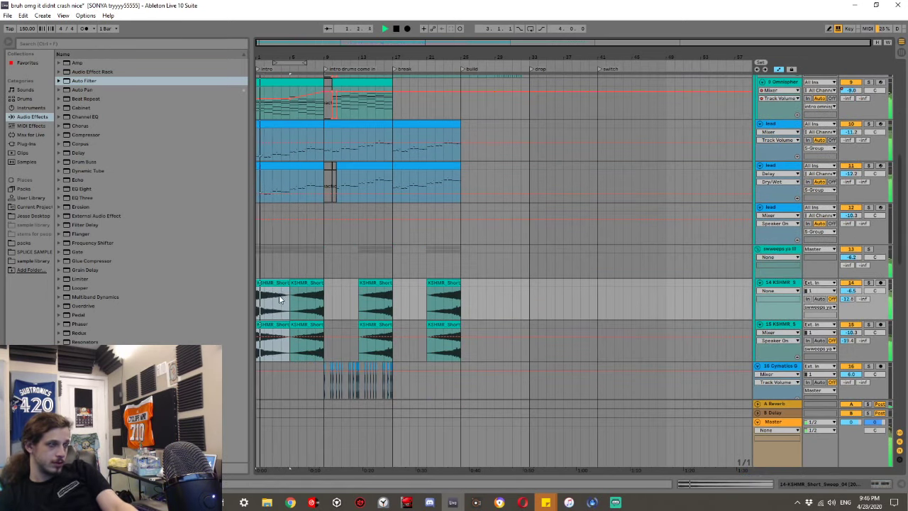
Turn off Warp for the reversed sweep copy on track 14 and lower its clip gain.
double_click(279, 283)
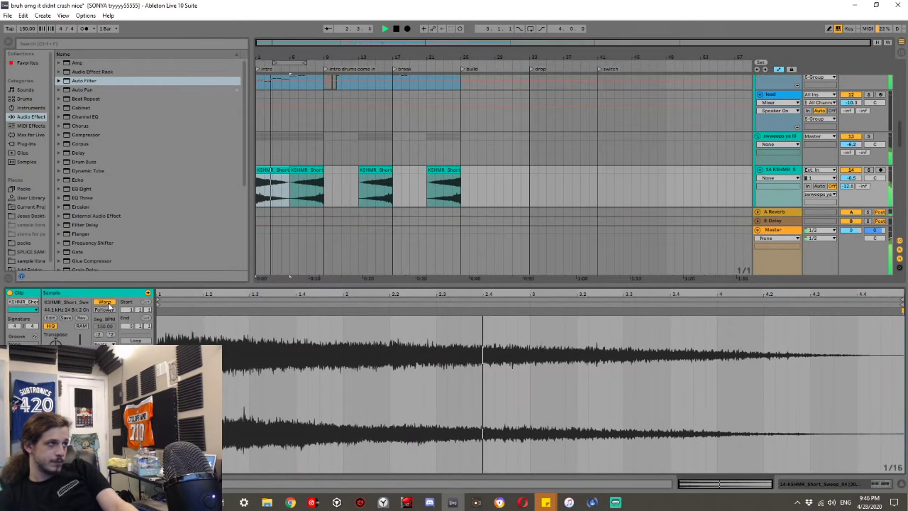
click(104, 301)
drag(77, 337, 76, 348)
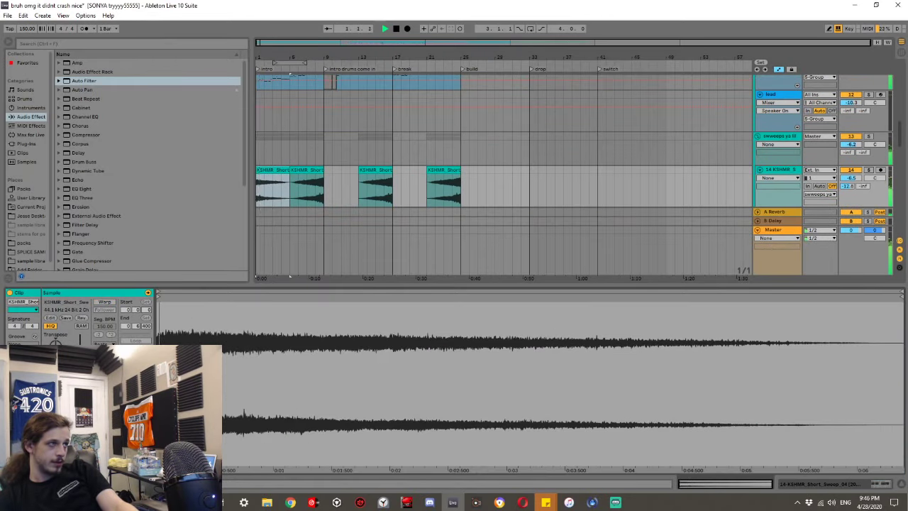
Try lowering the clip gain of the reversed sweep copy on track 15 while playing, and undo it.
scroll(263, 168, down, 2)
click(273, 149)
key(space)
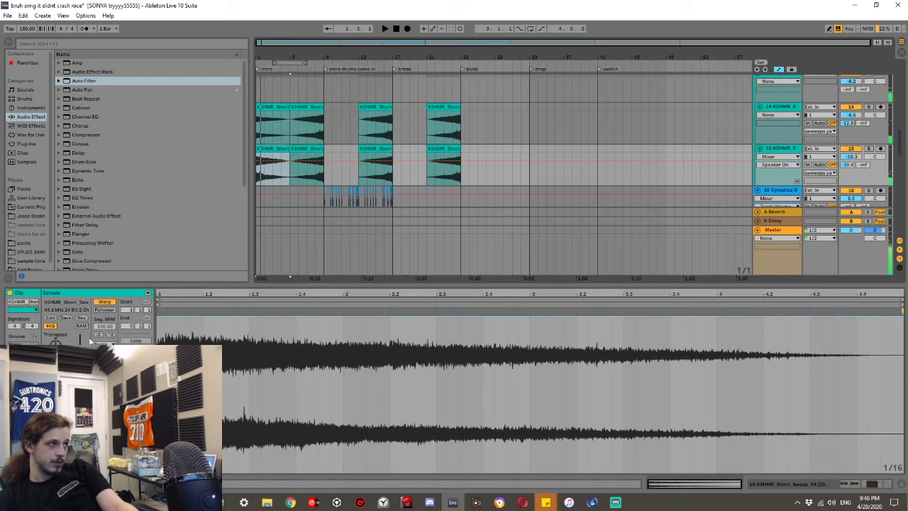
key(space)
drag(79, 341, 80, 368)
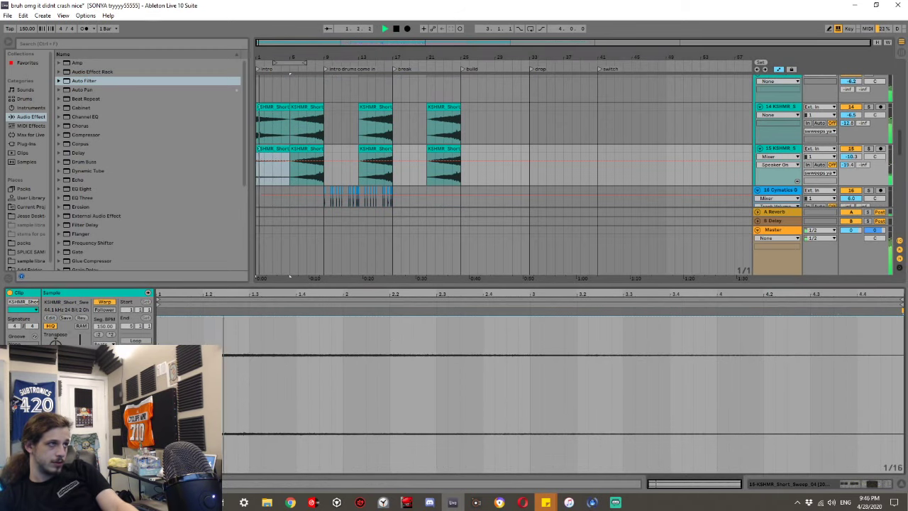
key(ctrl+z)
click(265, 91)
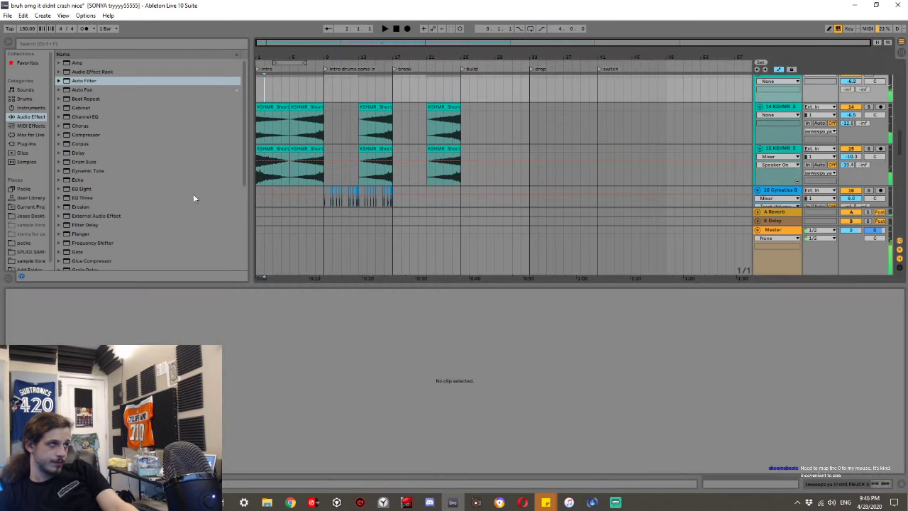
Deactivate the reversed sweep copies on tracks 14 and 15 and compare the intro's start with and without them.
click(263, 110)
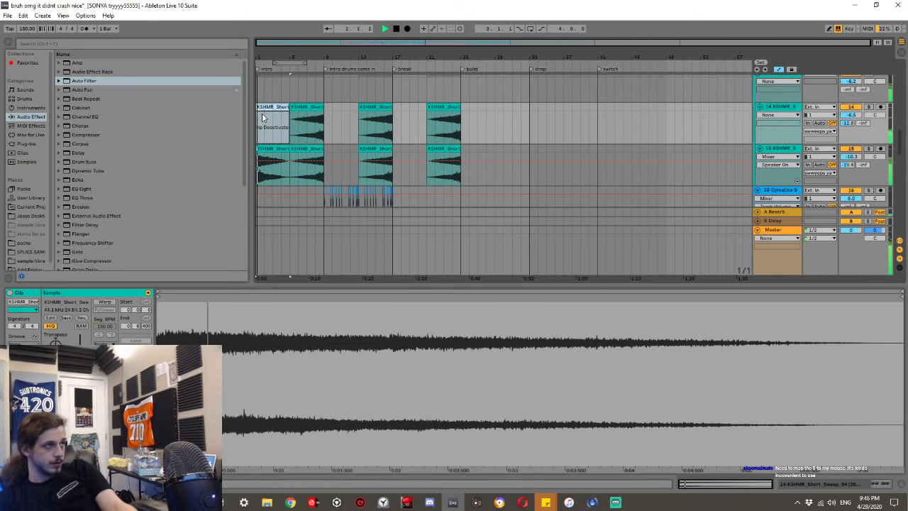
click(271, 150)
key(0)
key(space)
click(268, 109)
key(0)
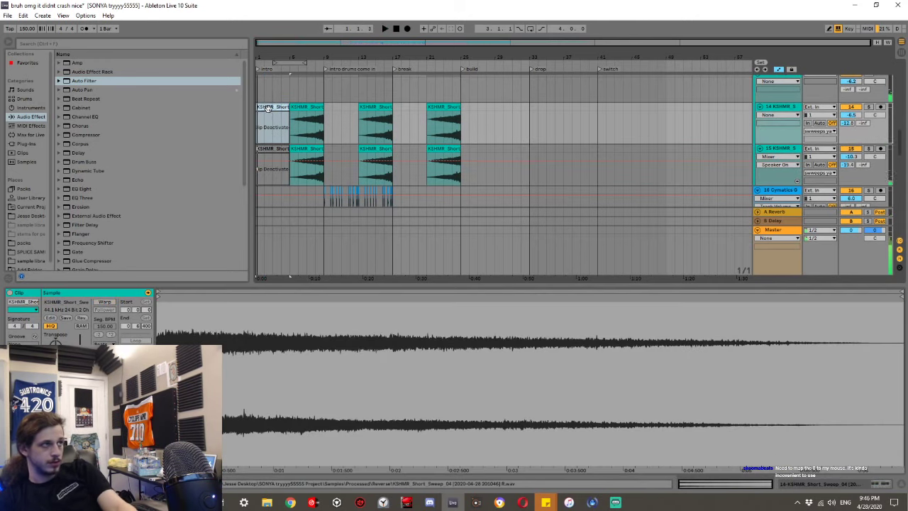
key(space)
key(space)
key(0)
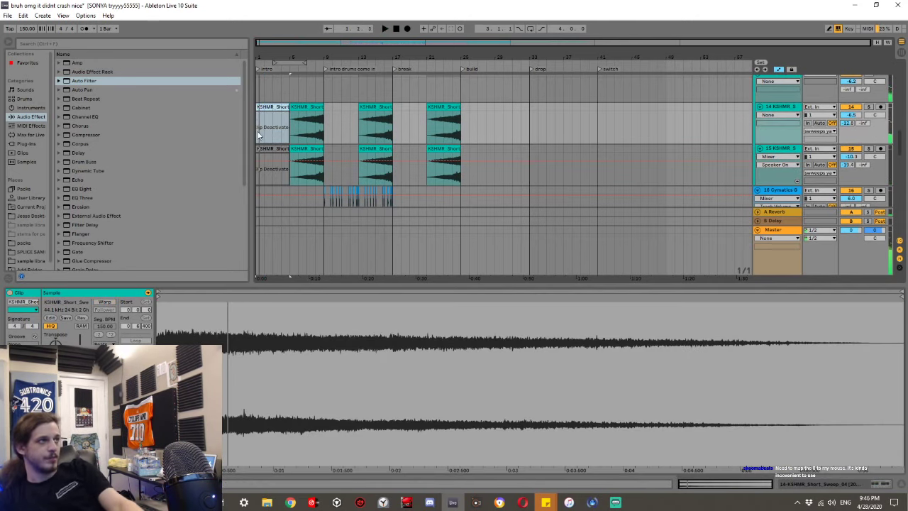
Delete both reversed sweep copies at bar 1 and hide the clip view while playing.
click(263, 149)
shift+click(266, 110)
key(Delete)
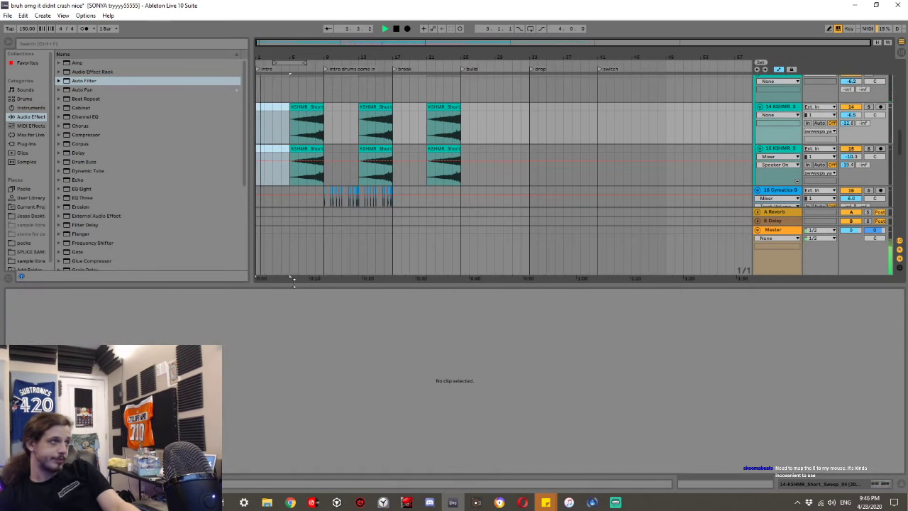
key(ctrl+alt+l)
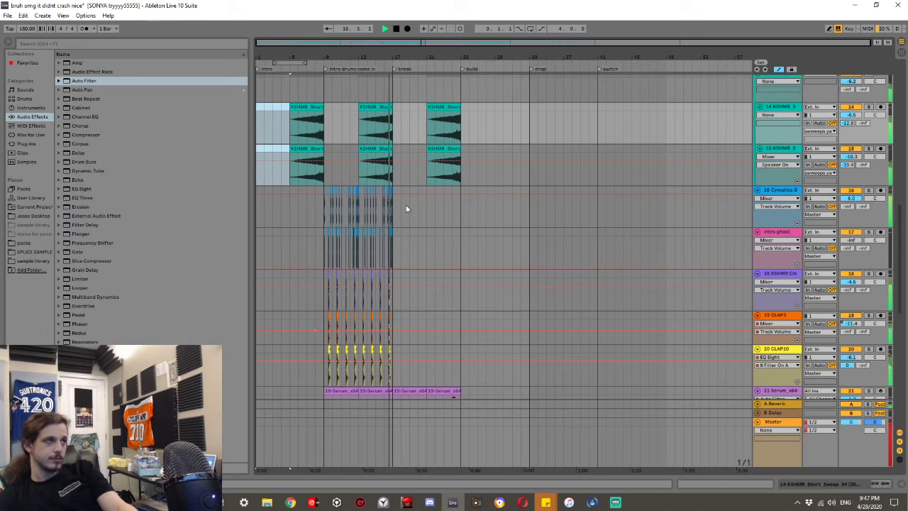
Listen to the drum passage from bar 14 leading into the break.
scroll(397, 203, up, 1)
ctrl+scroll(383, 202, up, 3)
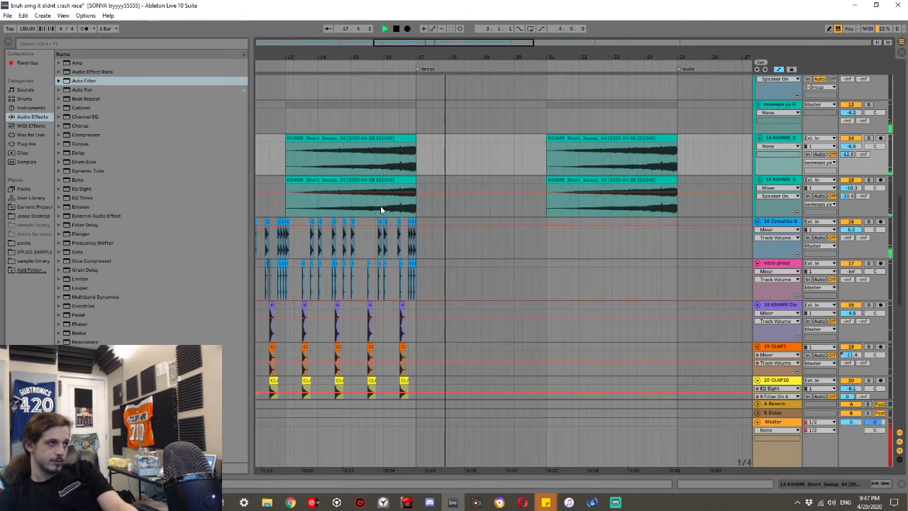
click(321, 247)
key(space)
key(space)
scroll(329, 249, left, 1)
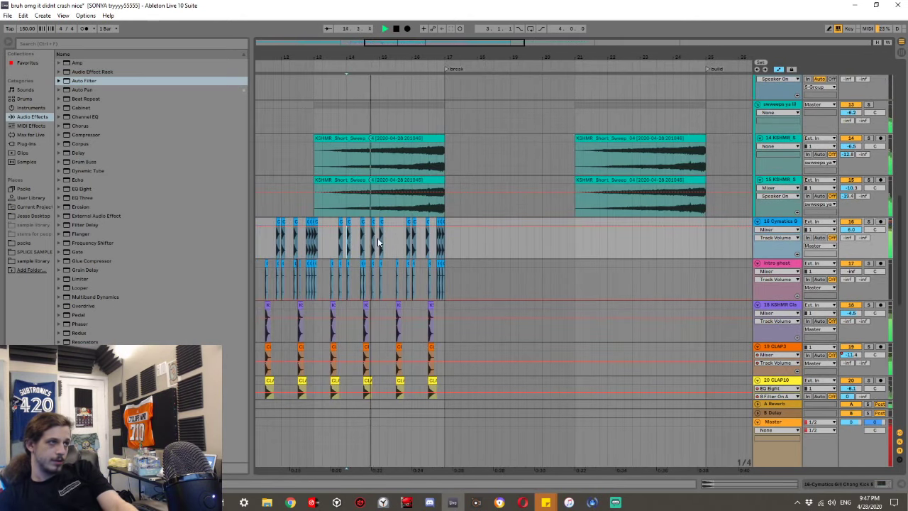
scroll(381, 242, up, 1)
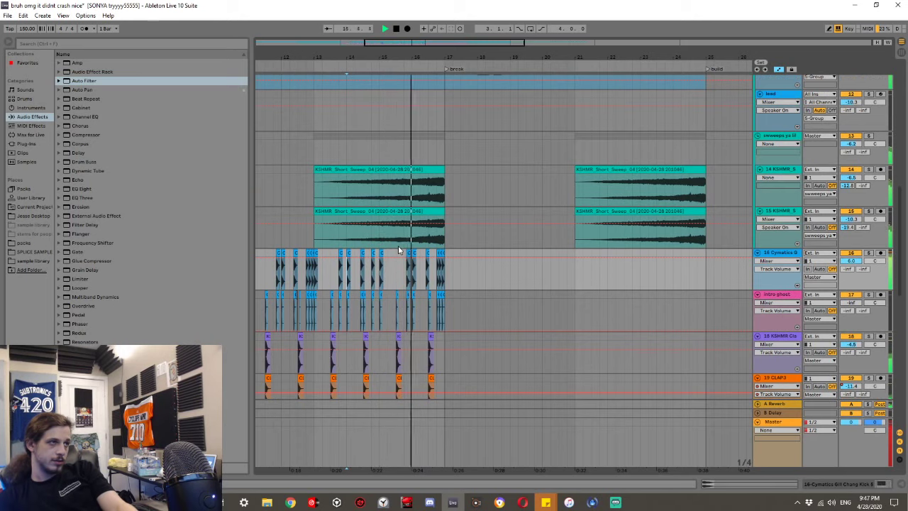
Move the kick clip just before 16.3 on track 16 earlier to 16.2.3 and play from there.
ctrl+scroll(419, 262, up, 4)
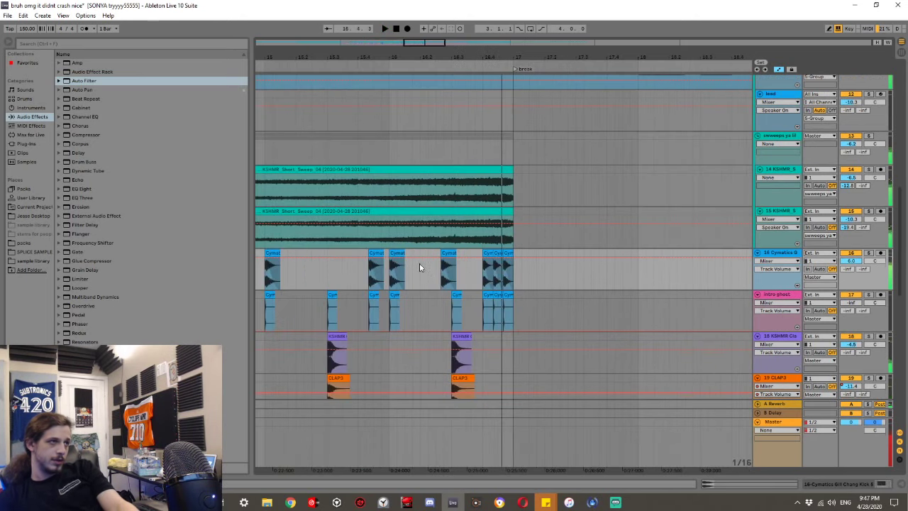
scroll(426, 269, down, 8)
scroll(426, 270, up, 4)
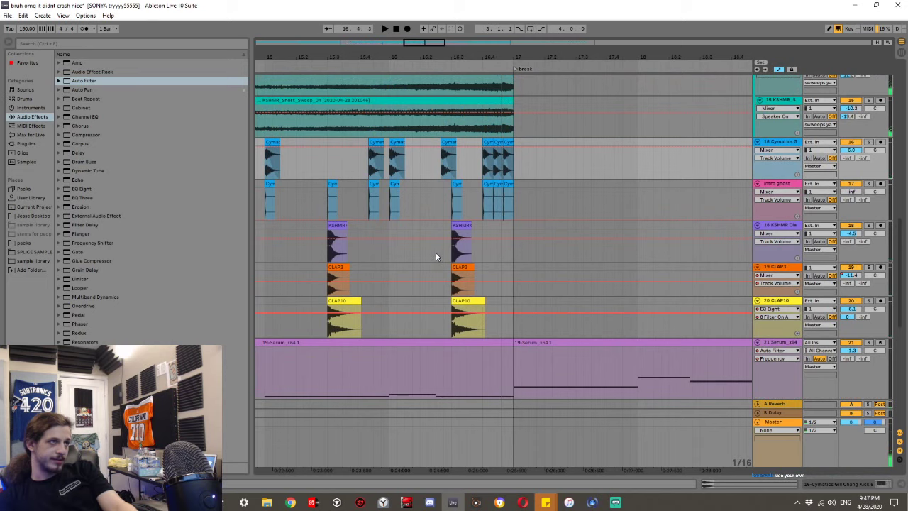
ctrl+scroll(436, 257, up, 3)
ctrl+scroll(456, 179, up, 4)
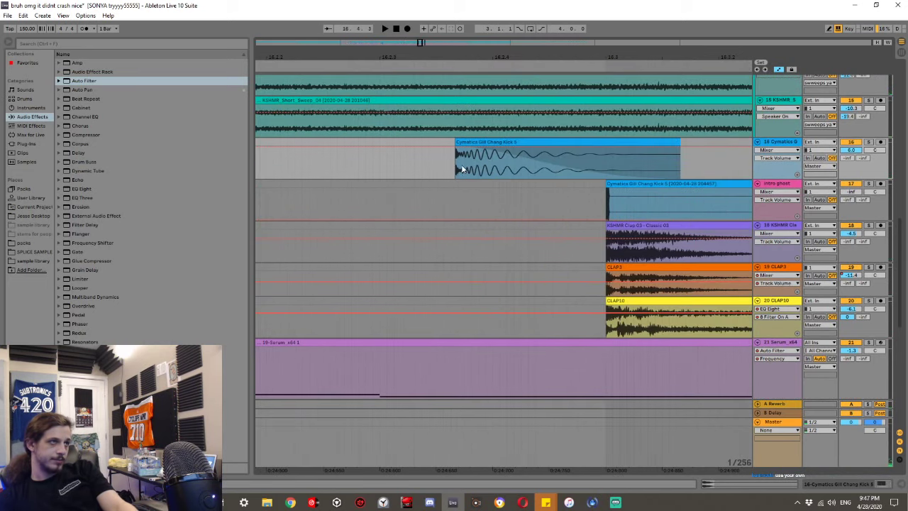
drag(467, 144, 392, 145)
drag(619, 196, 377, 183)
key(space)
ctrl+scroll(377, 183, down, 4)
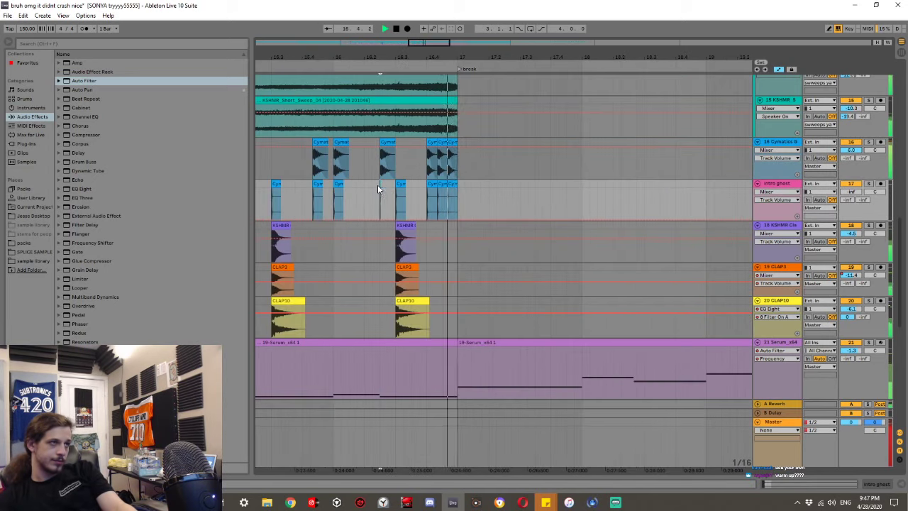
Duplicate the last kick clip and the last intro ghost clip so that the copies start at bar 17, and play the transition.
click(451, 144)
key(ctrl+d)
key(space)
key(space)
click(451, 184)
key(ctrl+d)
key(space)
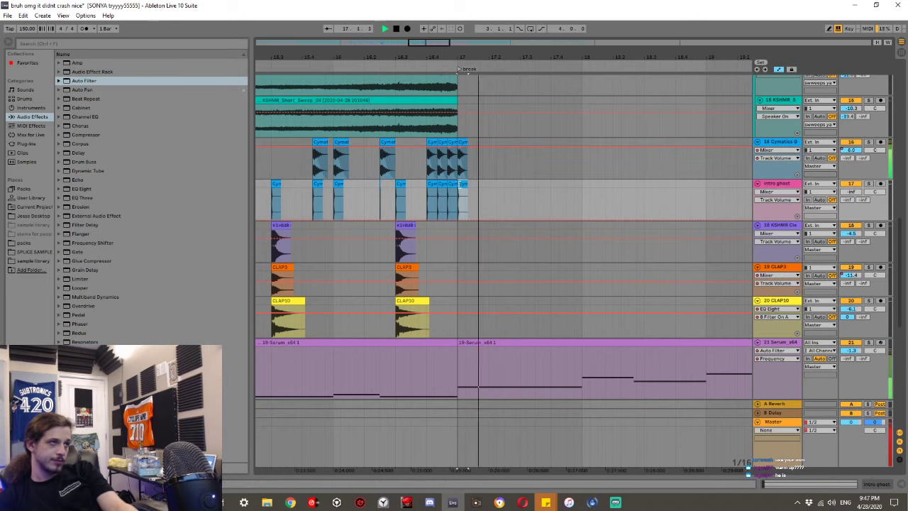
ctrl+scroll(478, 229, down, 5)
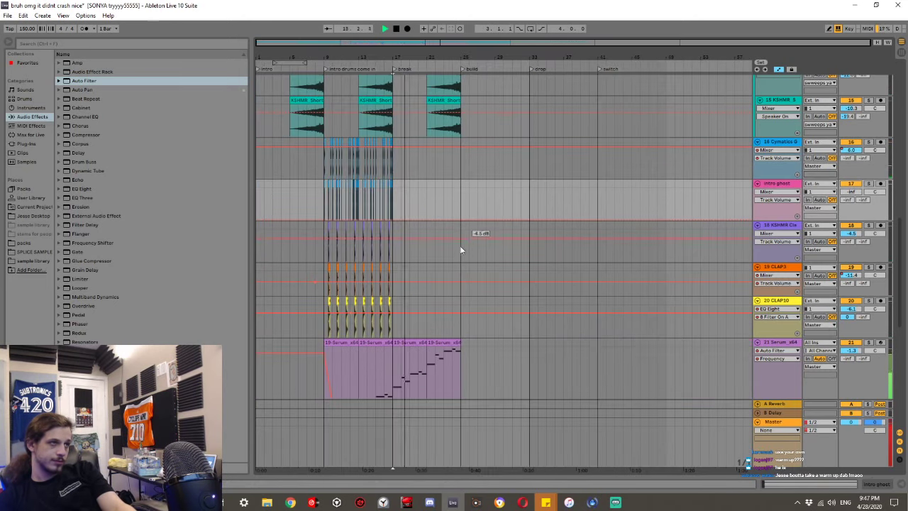
Solo the LBN 75 808 sub track 23, play its clip from bar 17 and show its device chain.
ctrl+scroll(402, 232, up, 4)
scroll(399, 236, down, 5)
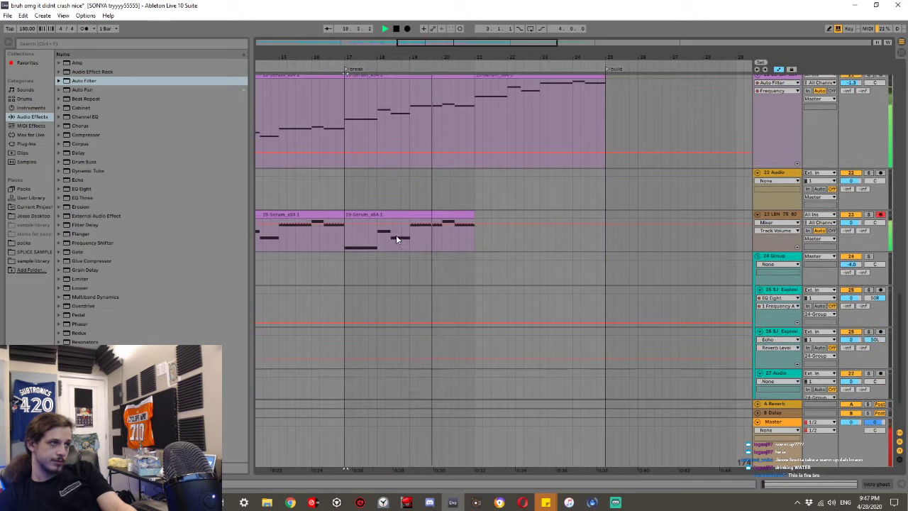
key(space)
click(806, 214)
key(space)
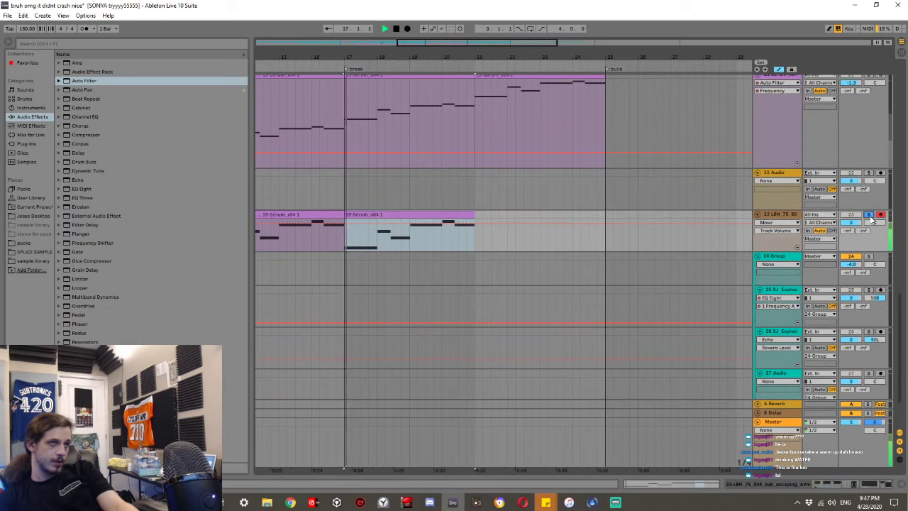
key(shift+Tab)
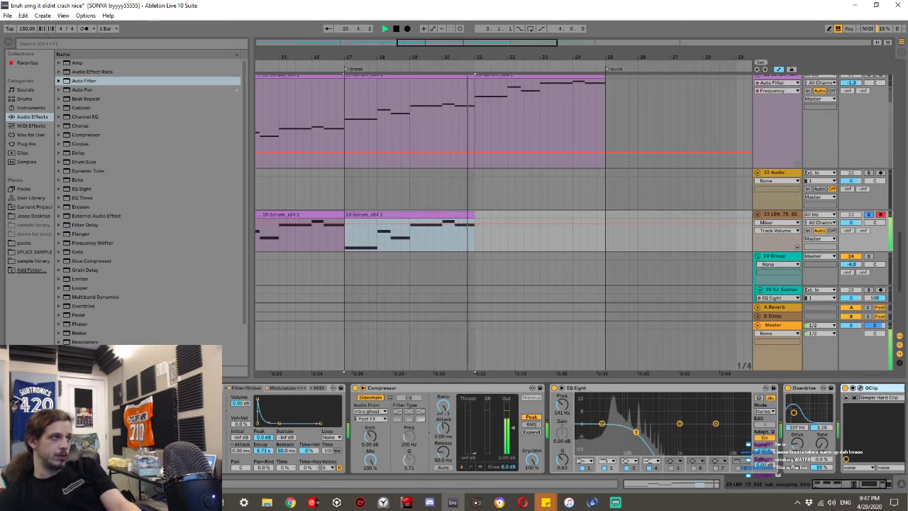
key(space)
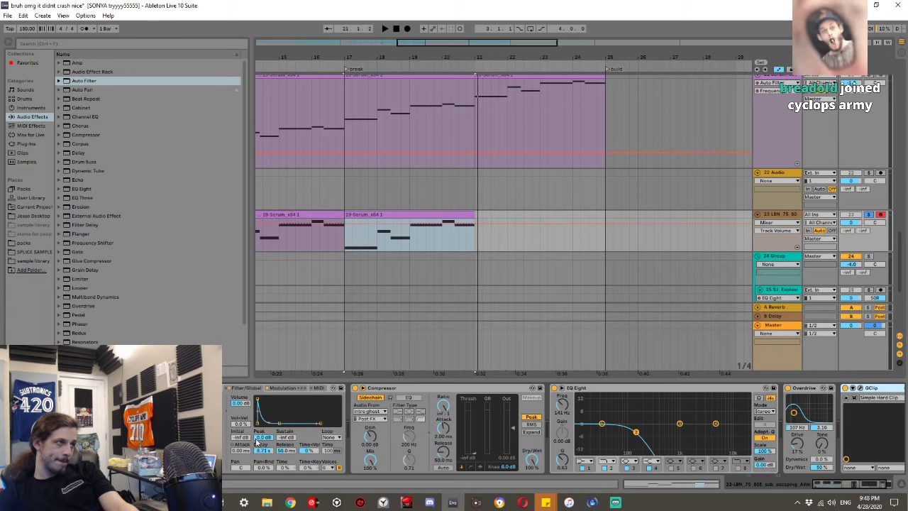
Set the 808 sub's volume envelope attack to 25.2 ms and listen to the clip from bar 17.
key(space)
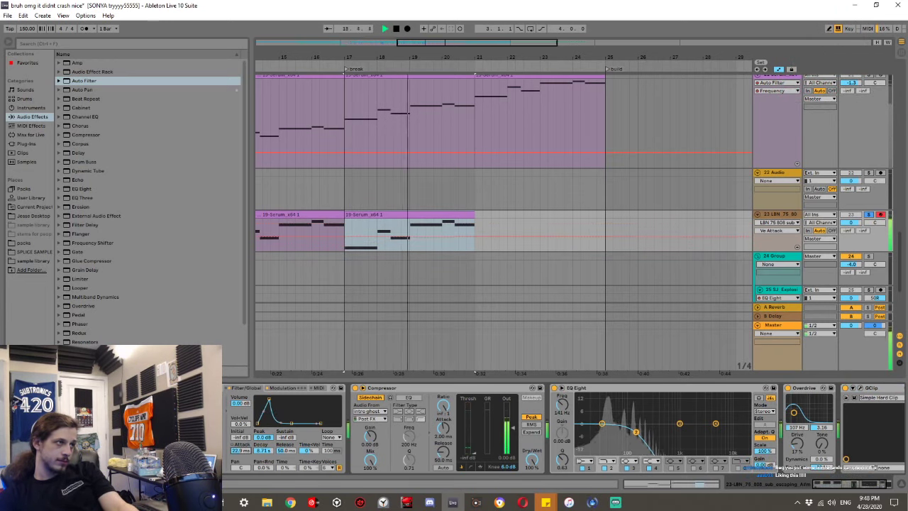
key(ctrl+z)
key(space)
key(space)
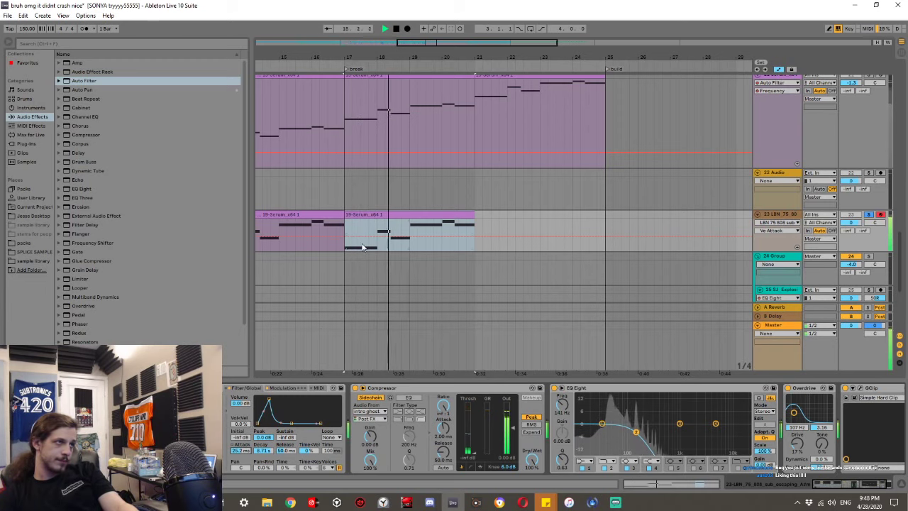
Raise the 808 sub's Ve Attack automation to about 466 ms from bar 18 onward, listen to it and unsolo the track.
key(space)
drag(378, 236, 379, 229)
key(space)
key(space)
click(378, 223)
key(space)
key(space)
key(space)
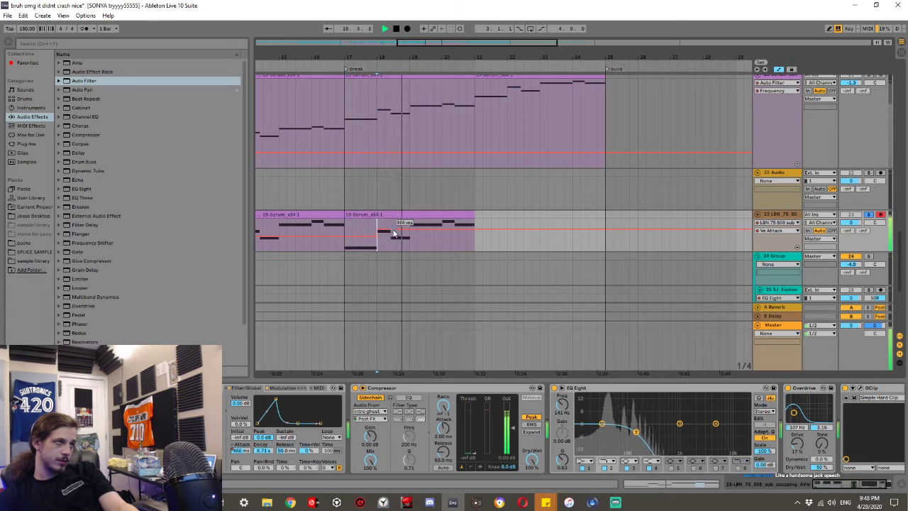
key(space)
key(space)
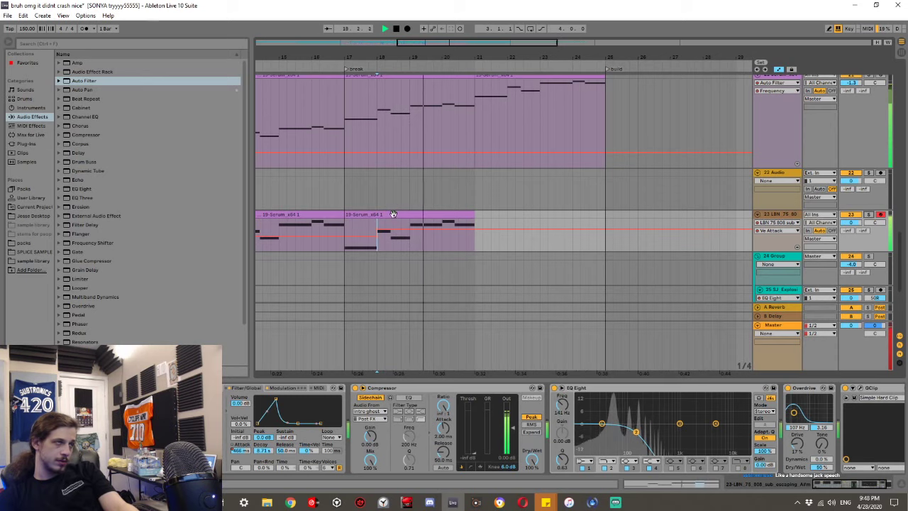
Consolidate the two track 21 Serum clips spanning bars 17 to 25 into one clip and open its notes.
scroll(394, 215, up, 2)
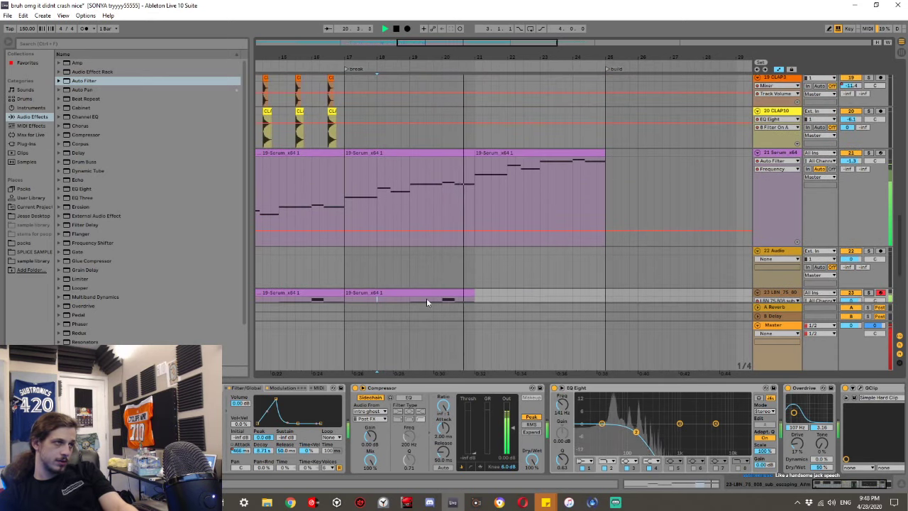
key(ctrl+alt+l)
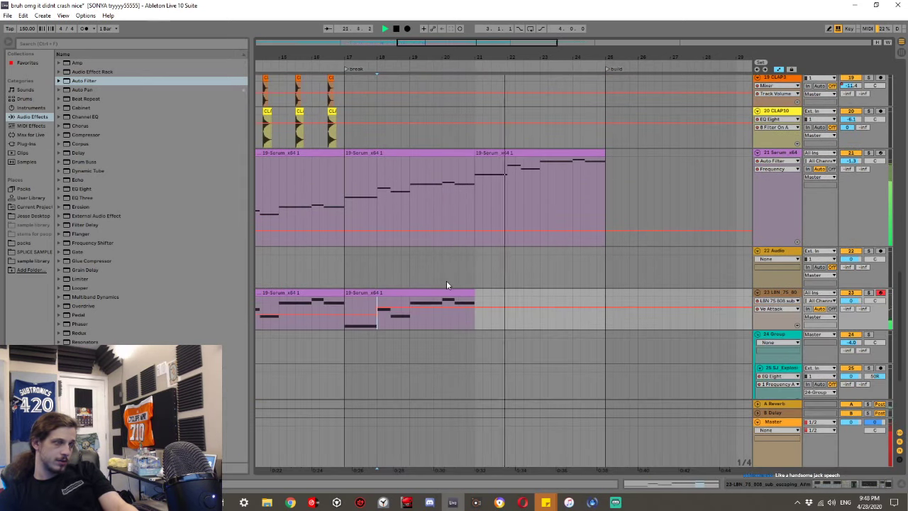
scroll(419, 159, left, 4)
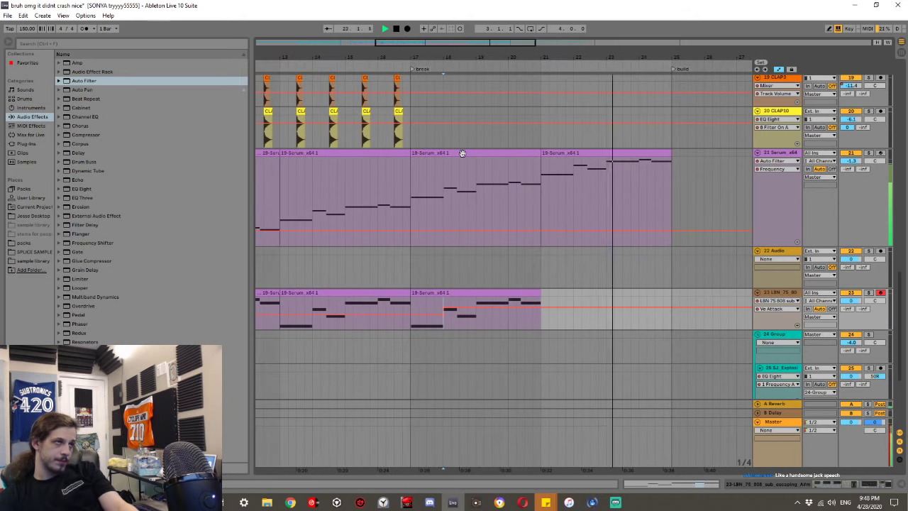
click(461, 152)
key(space)
shift+click(560, 153)
key(ctrl+j)
double_click(554, 154)
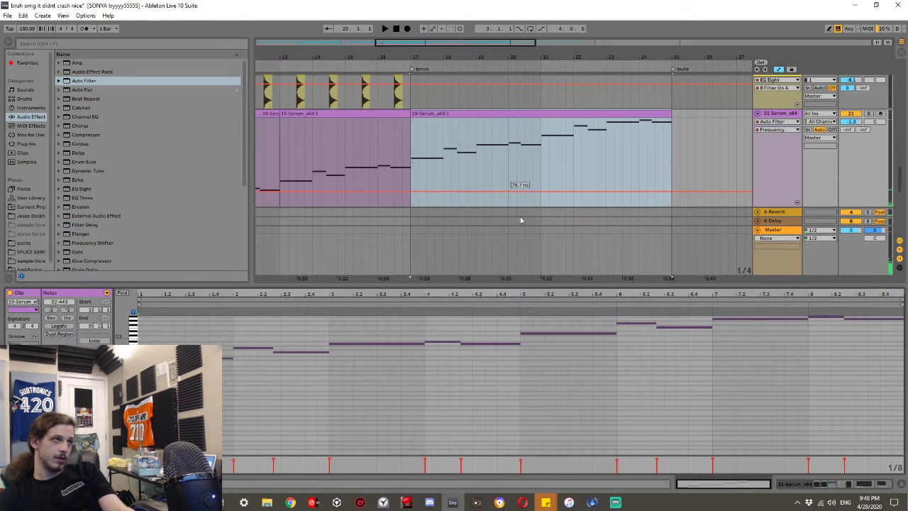
Transpose all notes of the Serum clip from bar 17 down one octave and play the break.
click(500, 335)
key(ctrl+a)
key(shift+Down)
key(space)
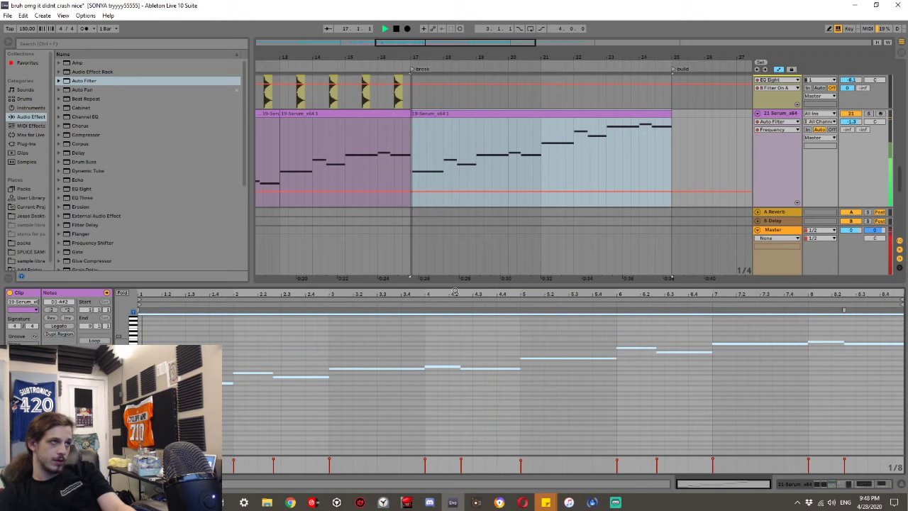
key(ctrl+alt+l)
scroll(457, 264, up, 3)
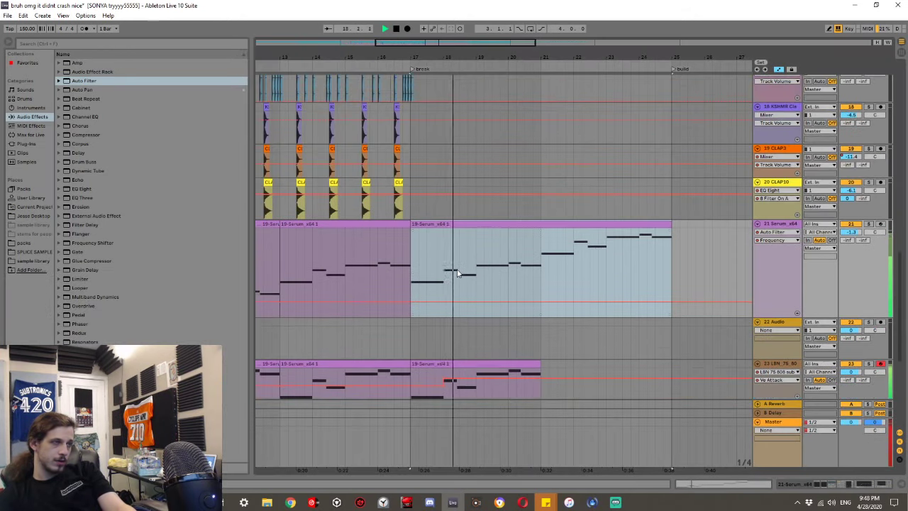
Duplicate Serum track 21, solo the copy, play it from bar 17 and show its device chain.
click(795, 223)
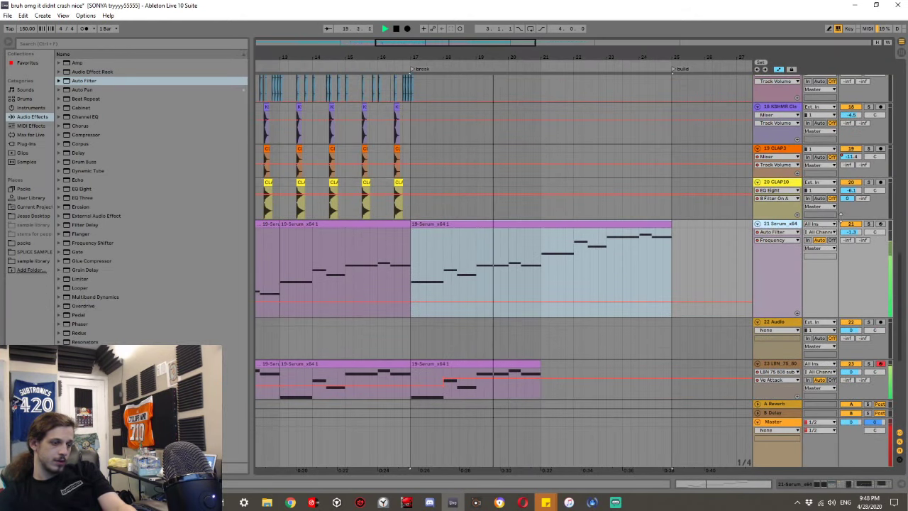
key(ctrl+d)
key(space)
click(868, 306)
key(space)
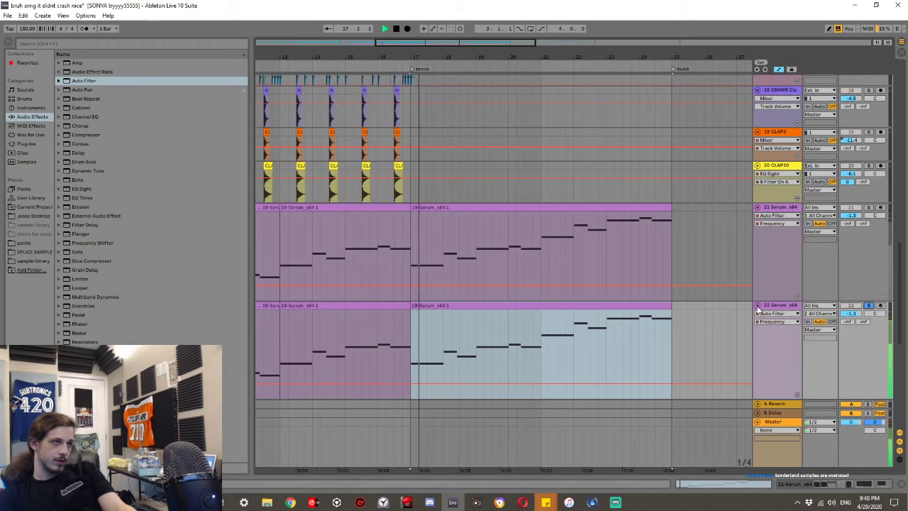
key(ctrl+alt+l)
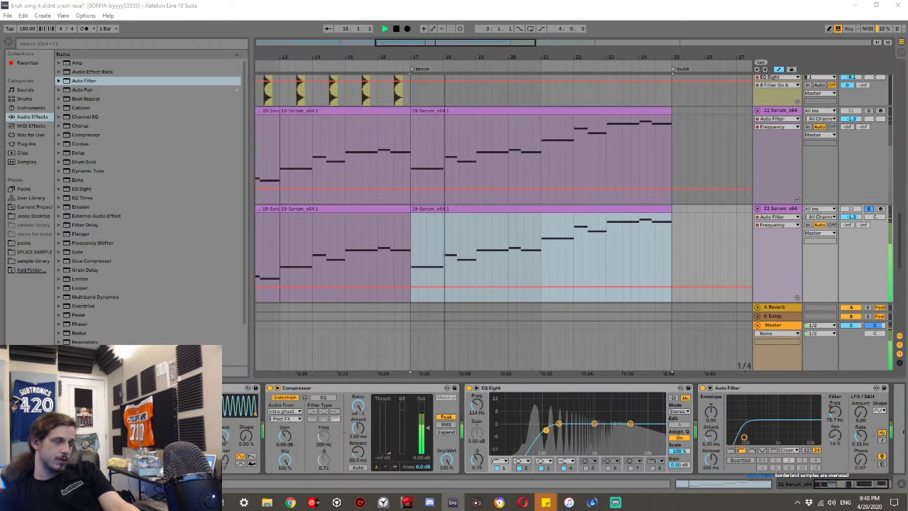
Open the duplicated track's Serum and give oscillator A 12 unison voices with a detune of about 0.28.
key(ctrl+alt+p)
drag(124, 216, 163, 146)
drag(149, 219, 151, 249)
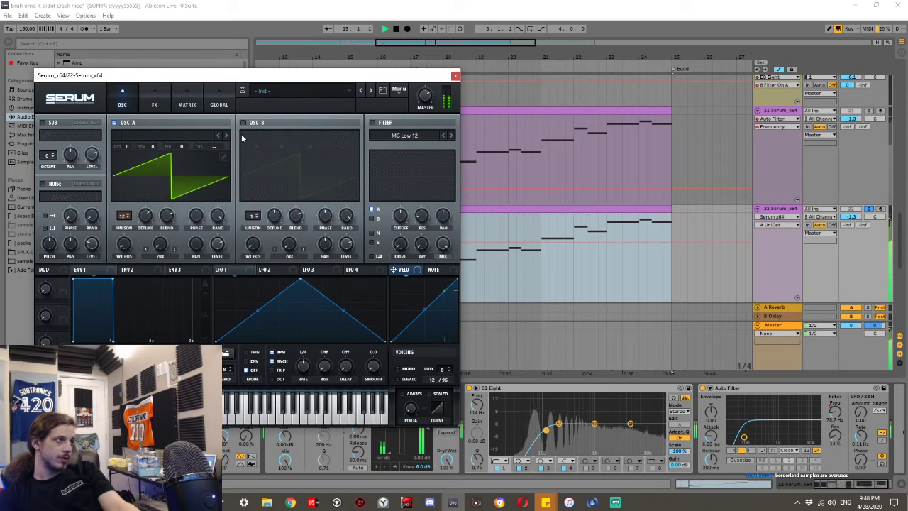
drag(147, 217, 152, 201)
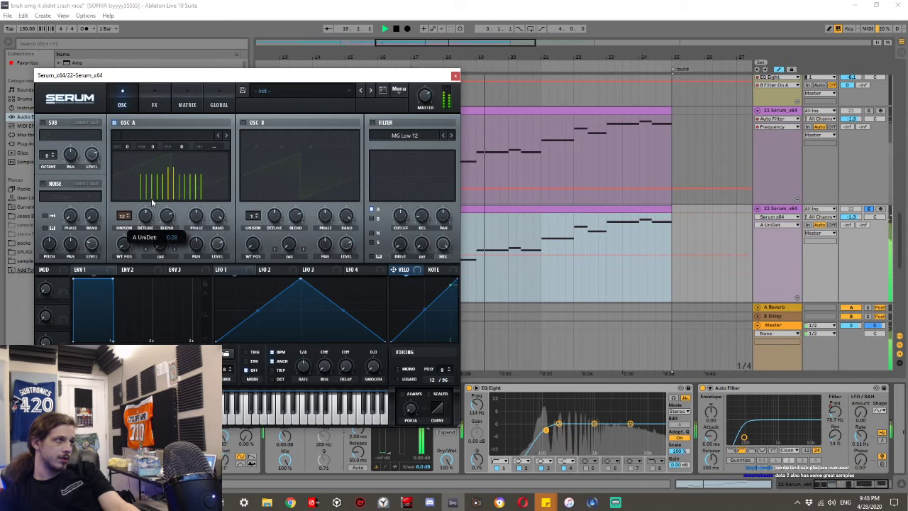
Turn on oscillator B with 5 unison voices and raise its octave to +3.
click(242, 122)
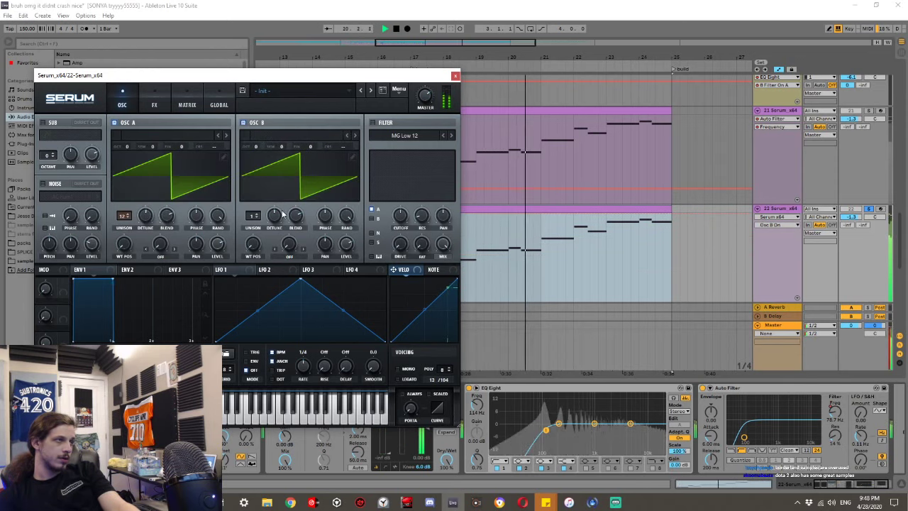
drag(255, 146, 256, 138)
drag(255, 218, 256, 202)
drag(255, 146, 261, 124)
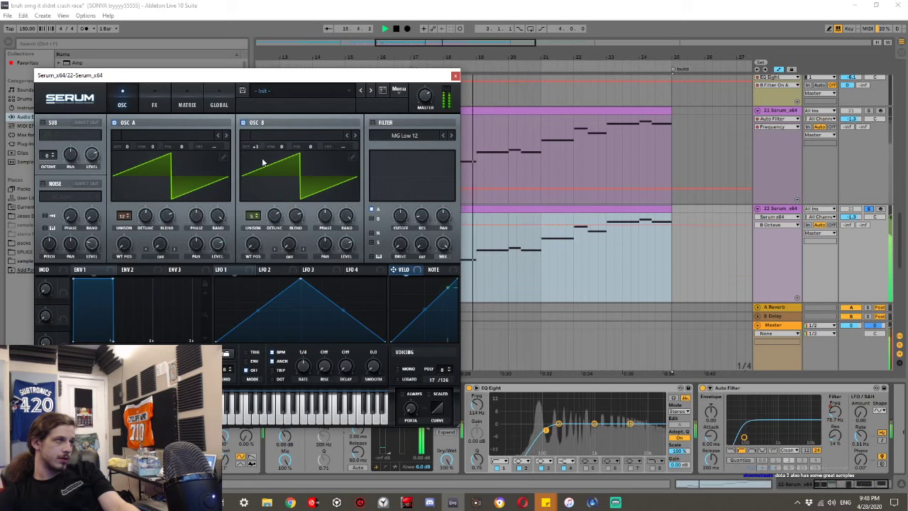
Unsolo track 22, replay the break in the full mix and lower the track's volume to -4.0 dB.
click(868, 209)
key(space)
key(space)
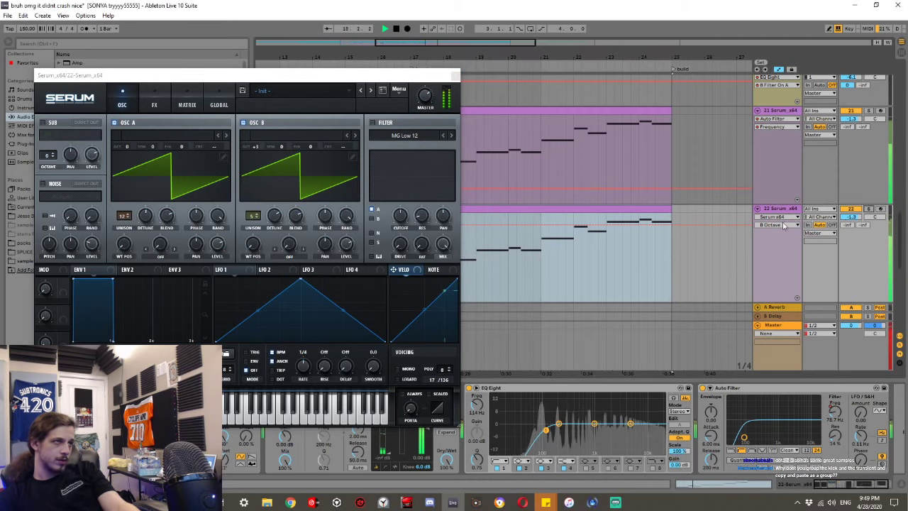
Set oscillator B's octave to +2 and enable the MG Low 12 filter with a raised cutoff.
drag(255, 147, 259, 161)
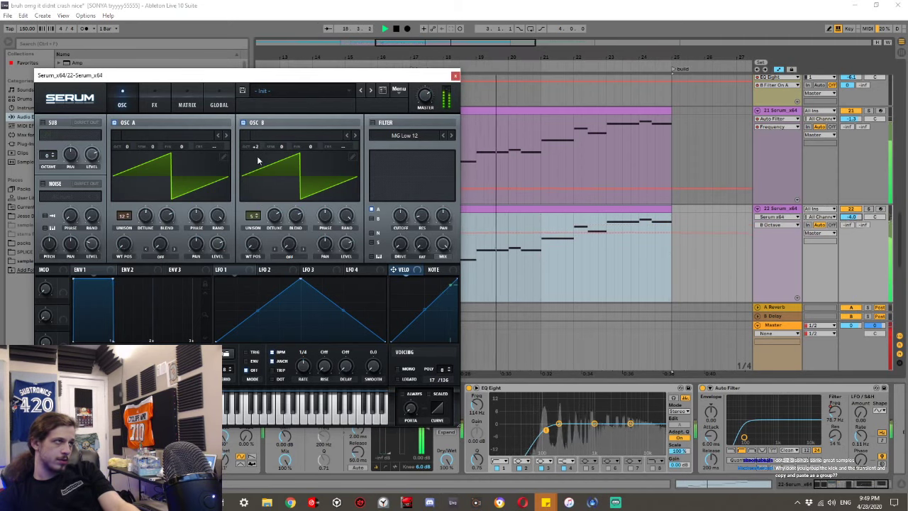
click(372, 123)
drag(400, 215, 402, 183)
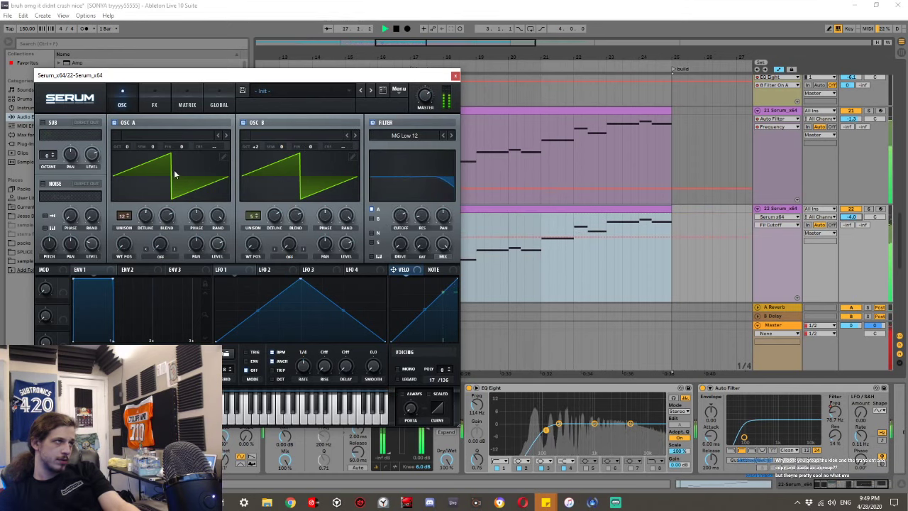
Turn on Serum's Chorus and Delay effects, adjust the chorus low-pass filter and raise the chorus mix.
click(153, 105)
click(45, 181)
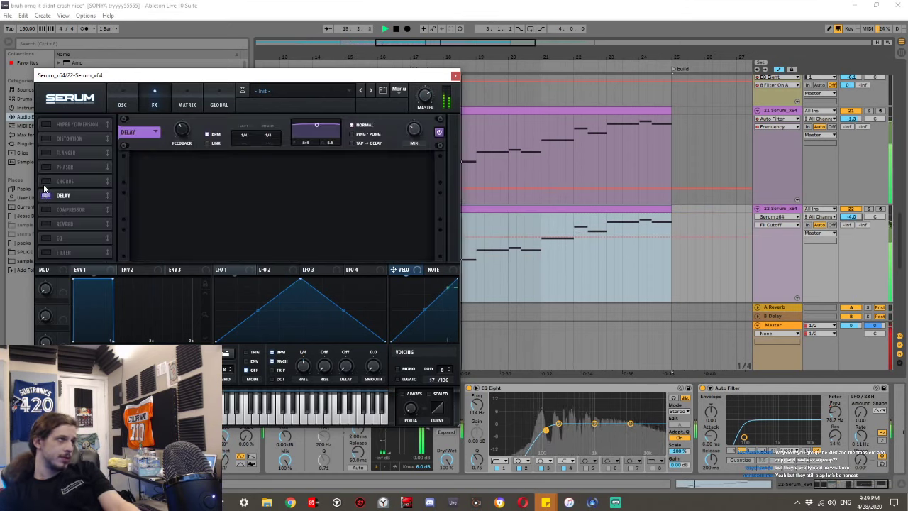
click(46, 195)
drag(355, 129, 348, 162)
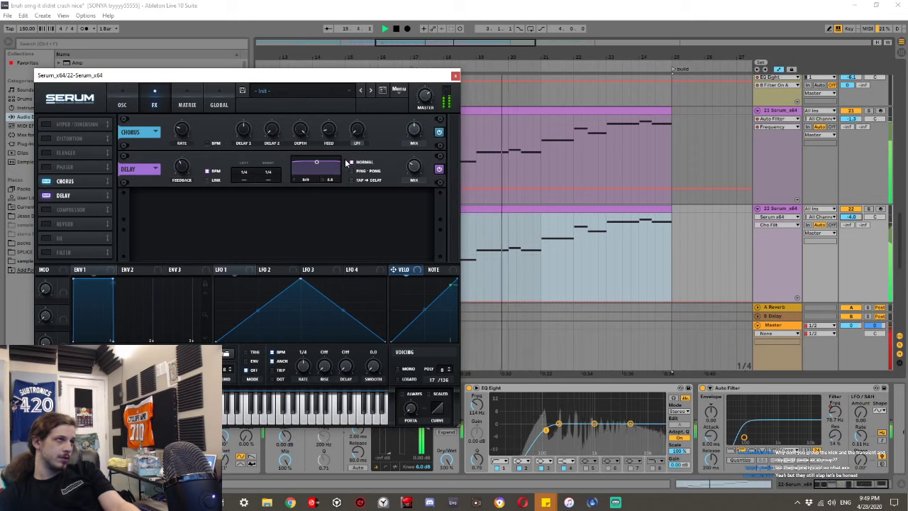
drag(419, 131, 425, 95)
Solo track 22, replay it from bar 17, raise the chorus low-pass filter and adjust the chorus feedback.
key(space)
click(868, 209)
key(space)
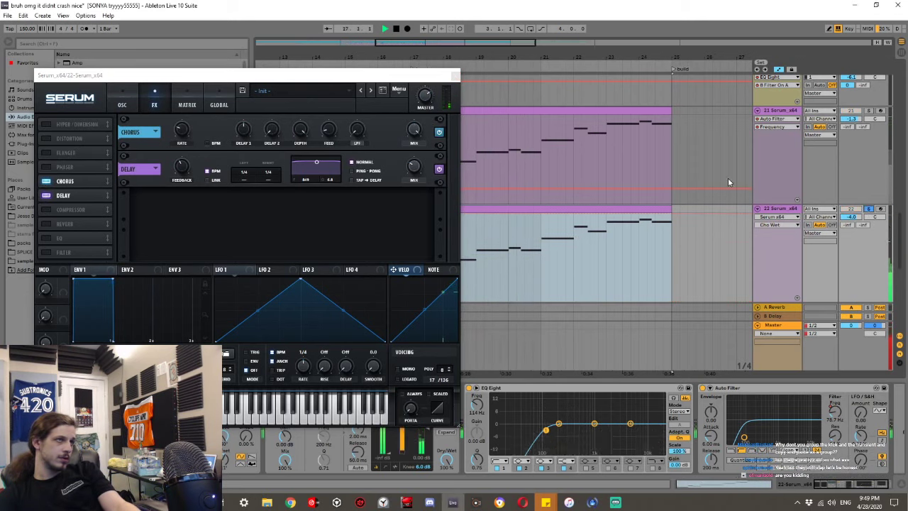
drag(358, 130, 355, 91)
drag(328, 129, 288, 147)
click(181, 129)
Try Serum's delay without tempo sync, with linked times of 47.01 and adjusted feedback, and switch the delay off.
click(183, 172)
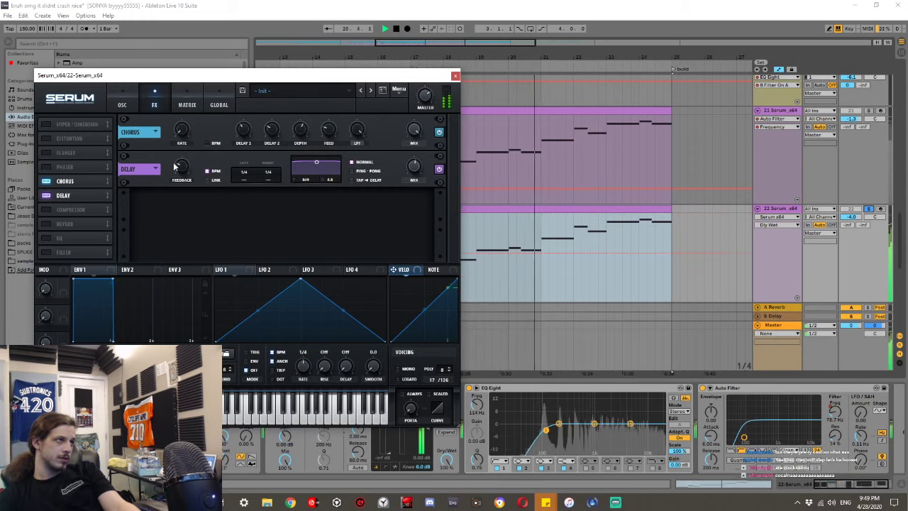
click(206, 177)
click(207, 173)
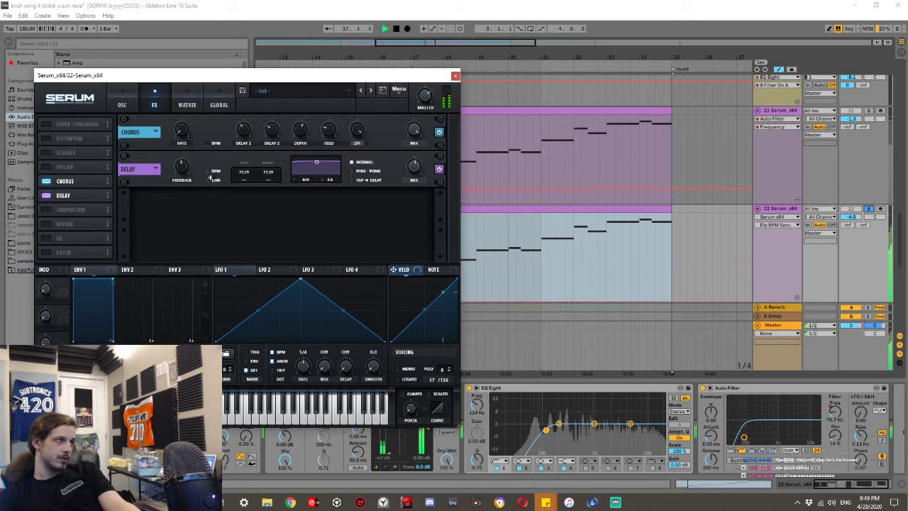
drag(248, 174, 241, 185)
click(210, 180)
drag(182, 170, 182, 159)
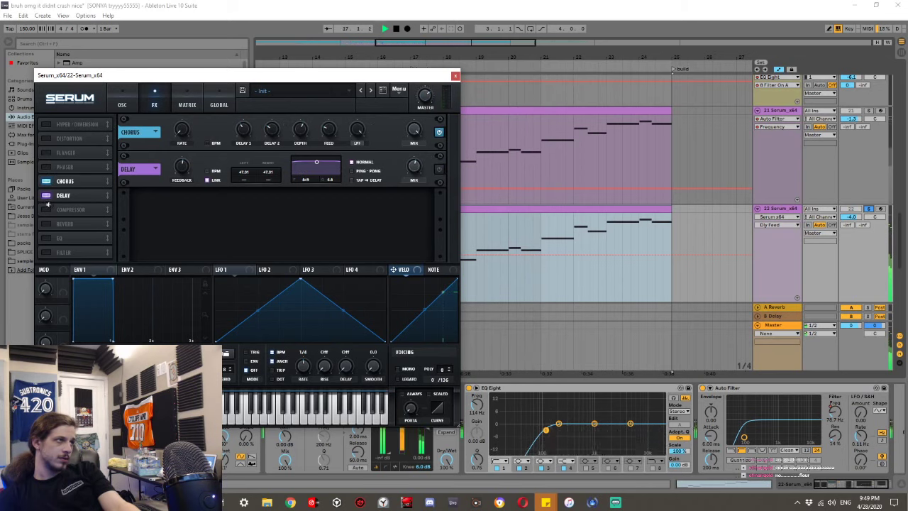
click(46, 196)
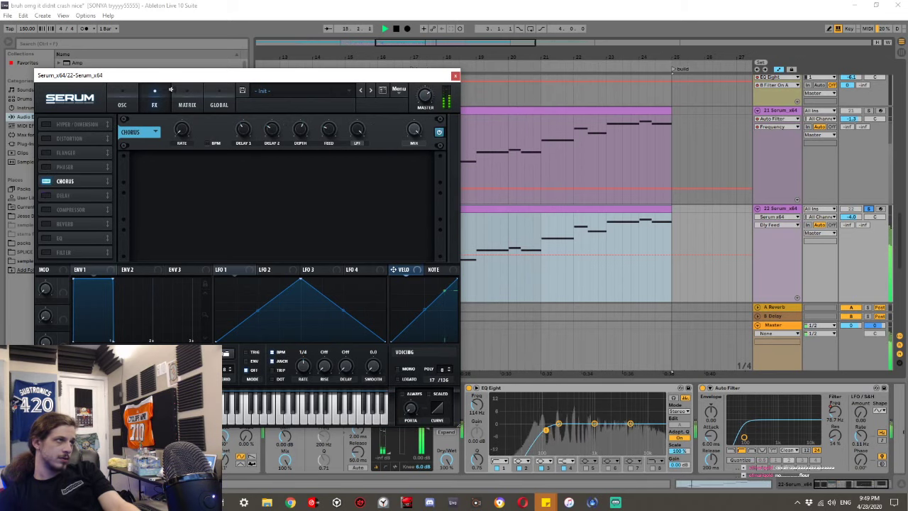
Lower oscillator B's unison detune, enable Hyper/Dimension with a reduced Hyper mix and slight Dimension mix, and close Serum.
click(122, 101)
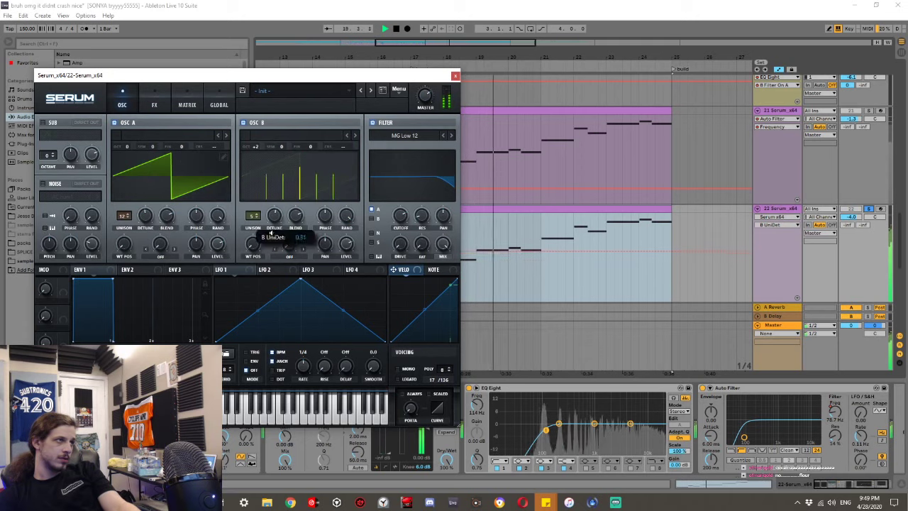
click(152, 105)
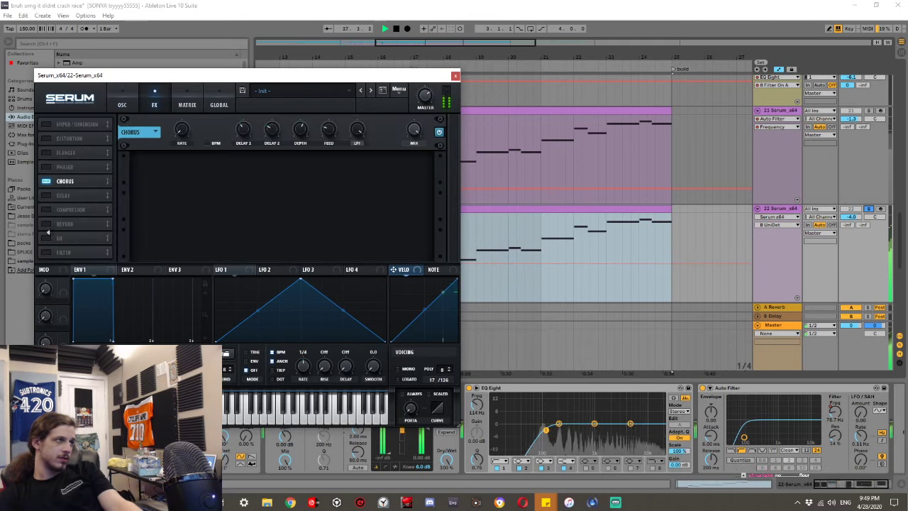
click(45, 125)
drag(299, 130, 299, 178)
mouse_move(414, 129)
mouse_down()
mouse_move(414, 112)
mouse_move(381, 153)
mouse_move(414, 117)
mouse_up()
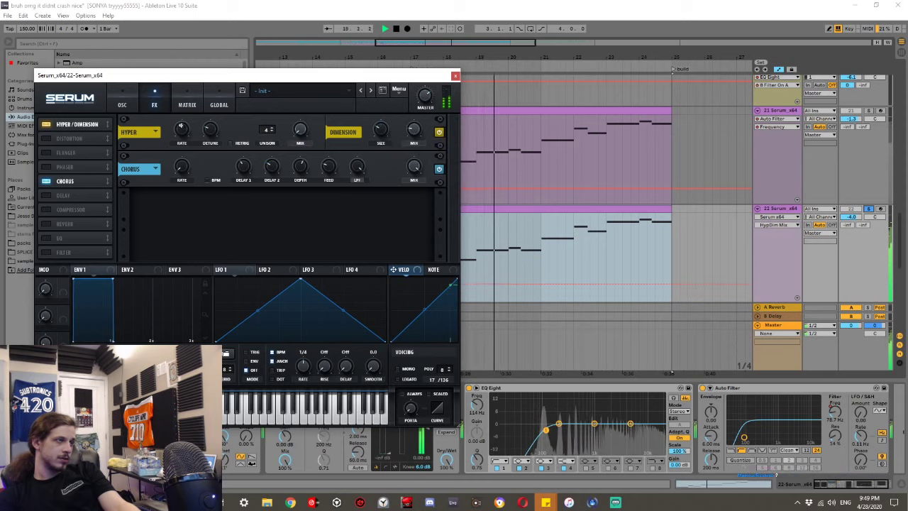
key(space)
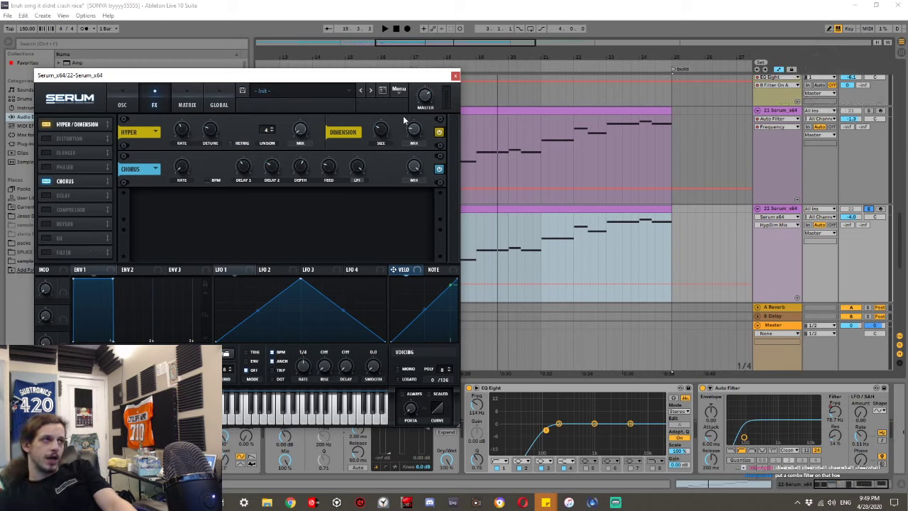
click(455, 76)
Look through the arrangement's tracks around the intro drums section, from the Omnisphere layers to the kick, ghost and clap clips.
scroll(475, 151, down, 10)
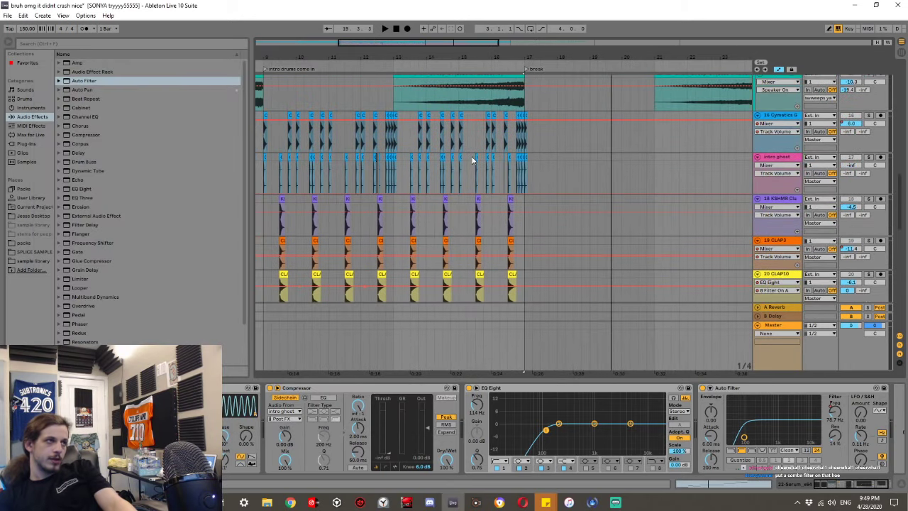
scroll(471, 156, up, 11)
scroll(504, 234, down, 10)
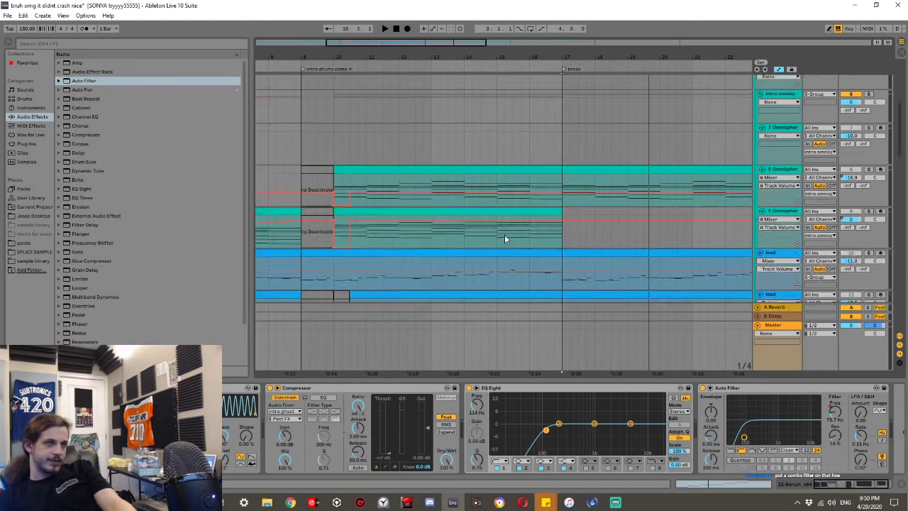
scroll(503, 234, down, 1)
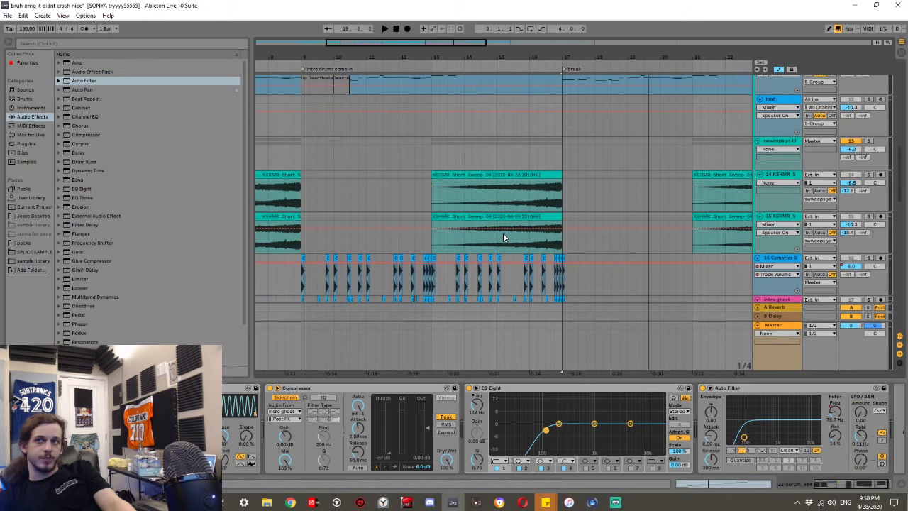
scroll(503, 234, right, 2)
scroll(503, 234, down, 5)
scroll(503, 234, left, 2)
scroll(502, 234, up, 3)
scroll(501, 236, down, 7)
scroll(501, 235, up, 8)
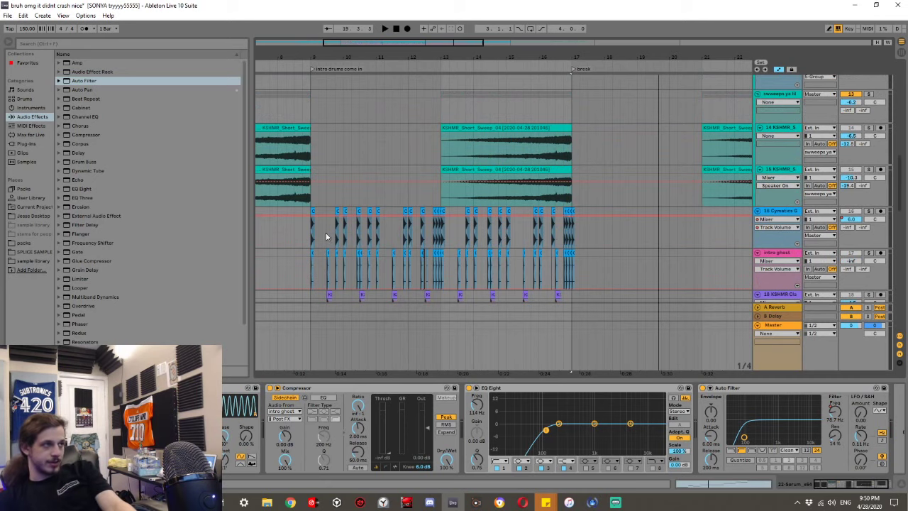
click(312, 233)
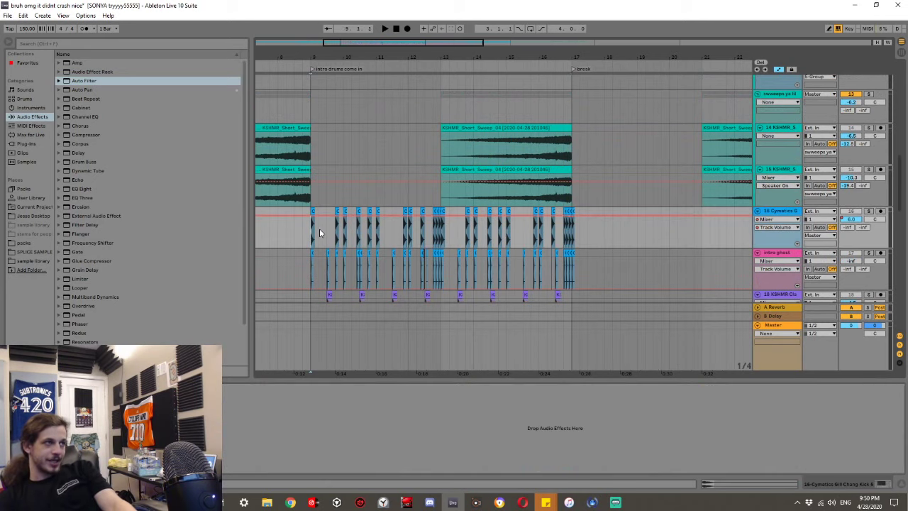
ctrl+scroll(319, 228, up, 3)
scroll(390, 234, down, 3)
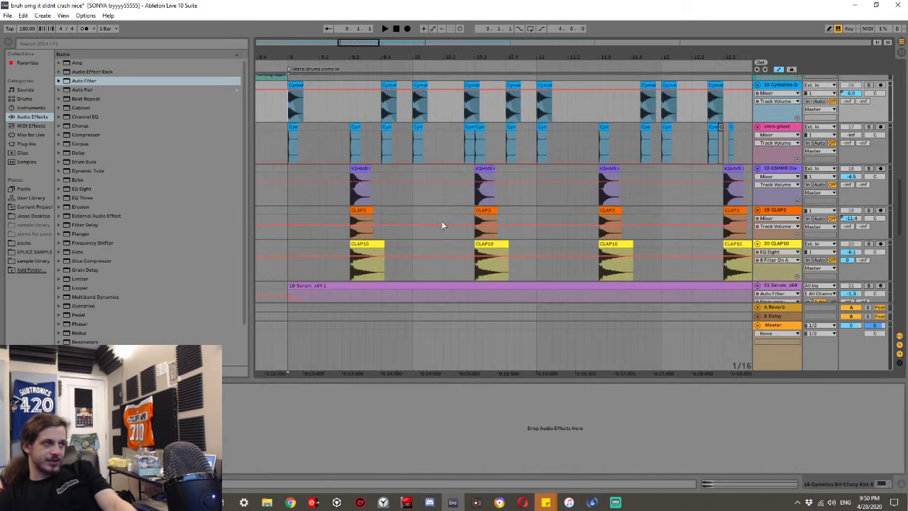
Group the KSHMR clap, CLAP3 and CLAP10 tracks together.
click(766, 244)
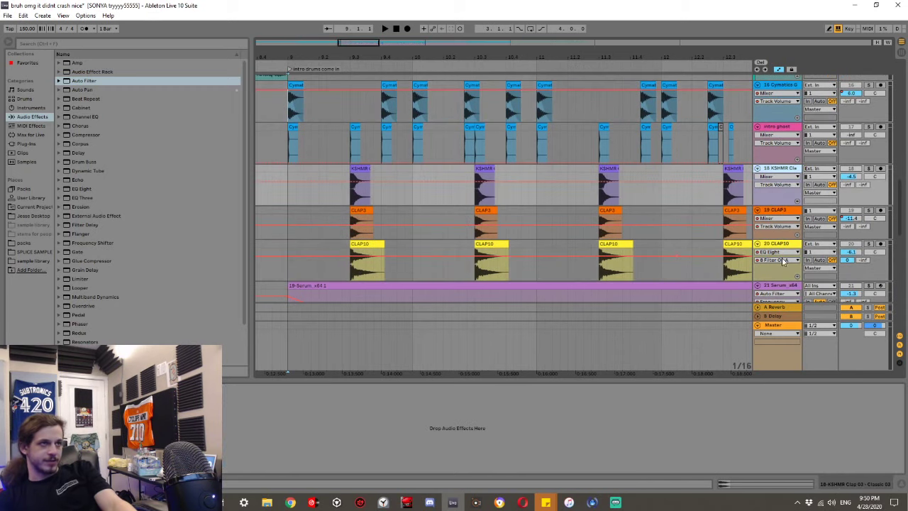
shift+click(775, 245)
key(ctrl+g)
scroll(774, 224, up, 2)
Rename the new group holding the three clap tracks as INTRO CLAP.
click(774, 239)
click(769, 237)
click(767, 233)
key(ctrl+r)
text(I)
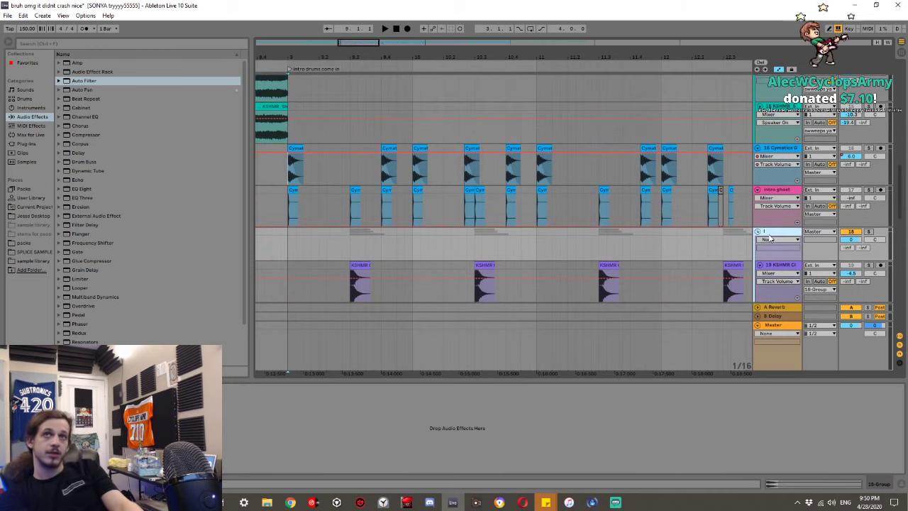
text(NTRO CLAP)
key(Return)
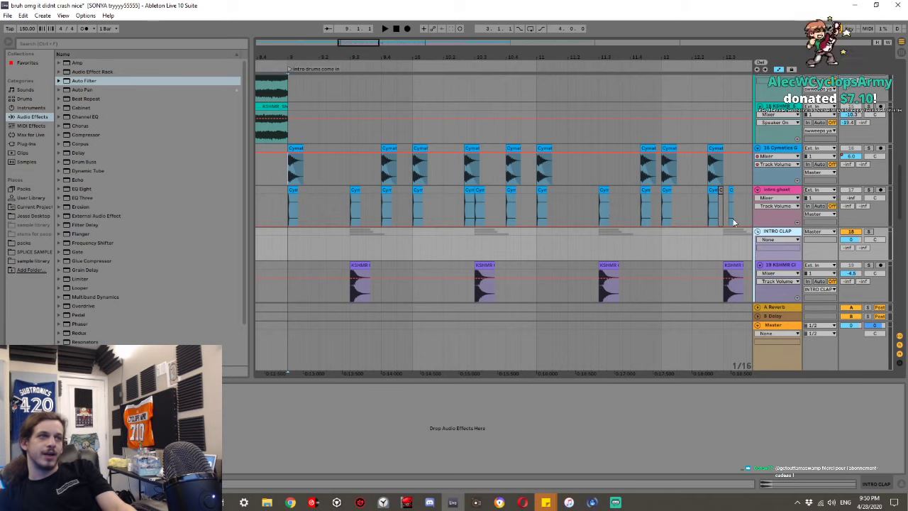
Rename the Cymatics kick track above intro ghost as KICK.
scroll(759, 225, up, 1)
click(780, 222)
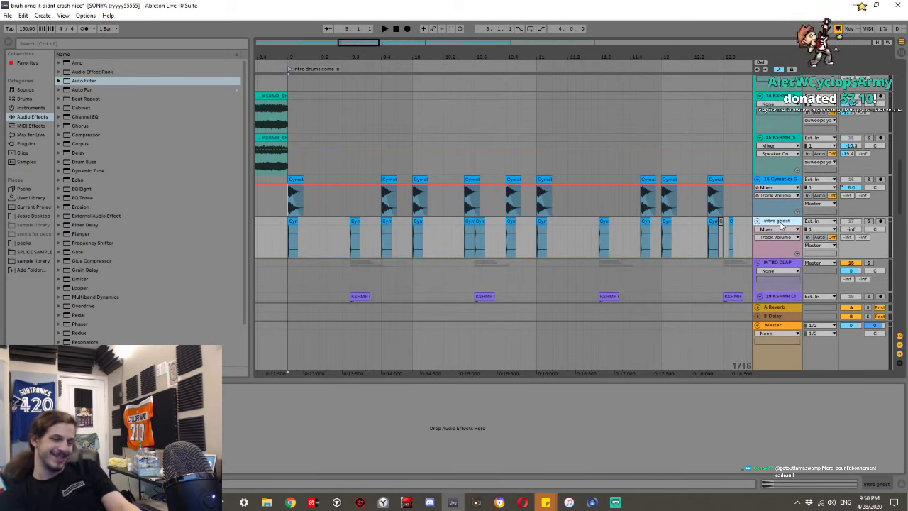
click(770, 180)
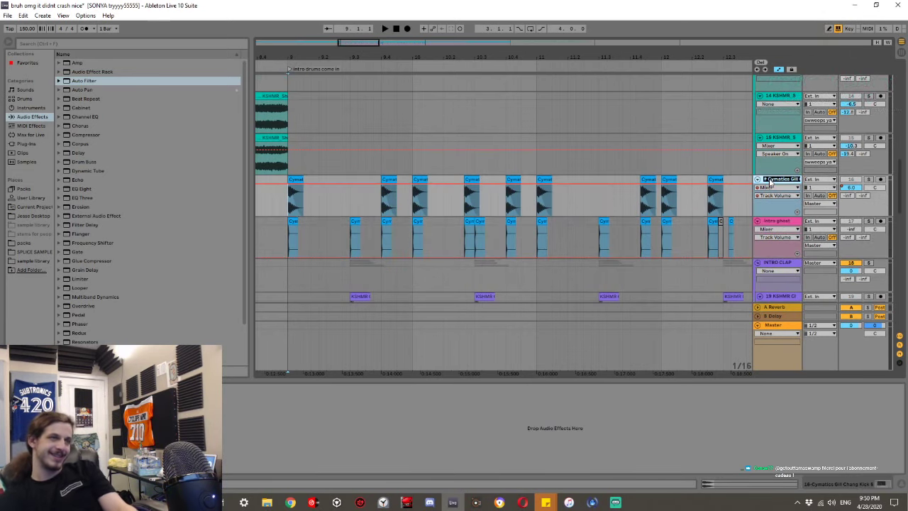
text(KICK)
key(Return)
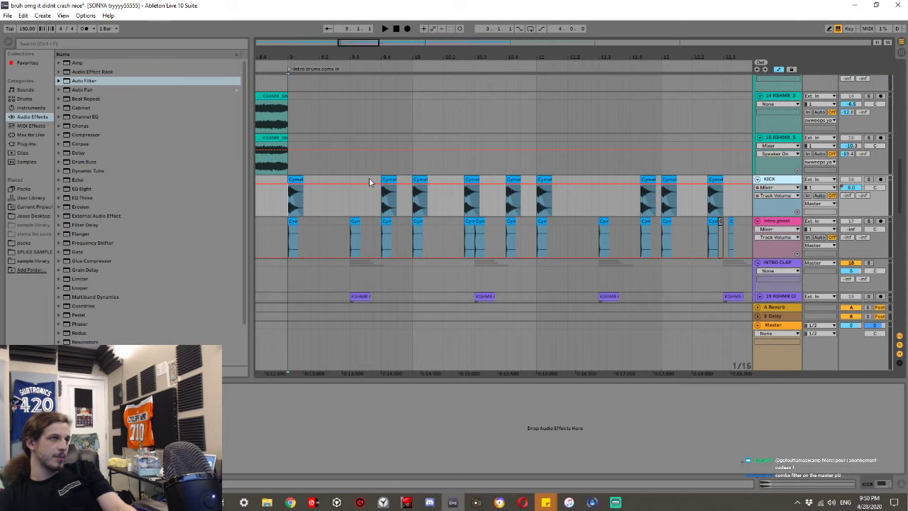
Play the start of the intro drums section and look over the kick, clap and Serum tracks.
scroll(369, 177, down, 4)
click(338, 198)
key(space)
key(space)
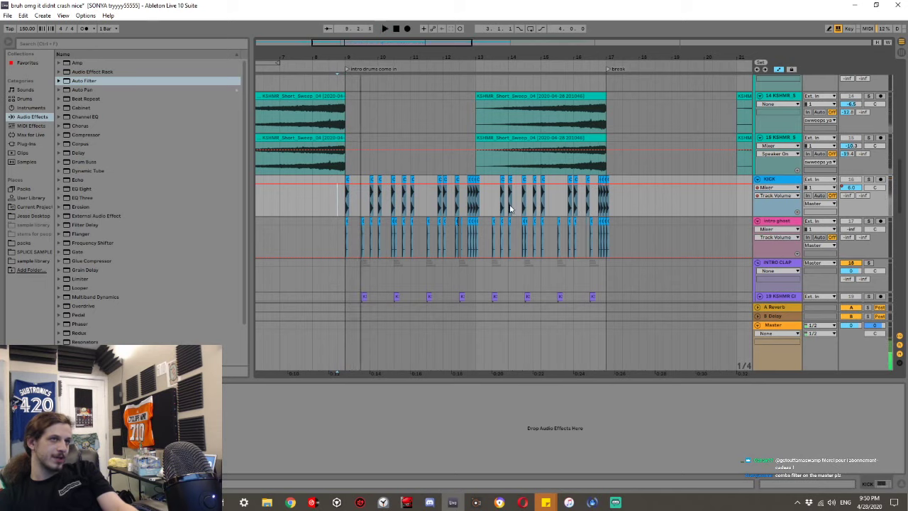
scroll(610, 207, down, 1)
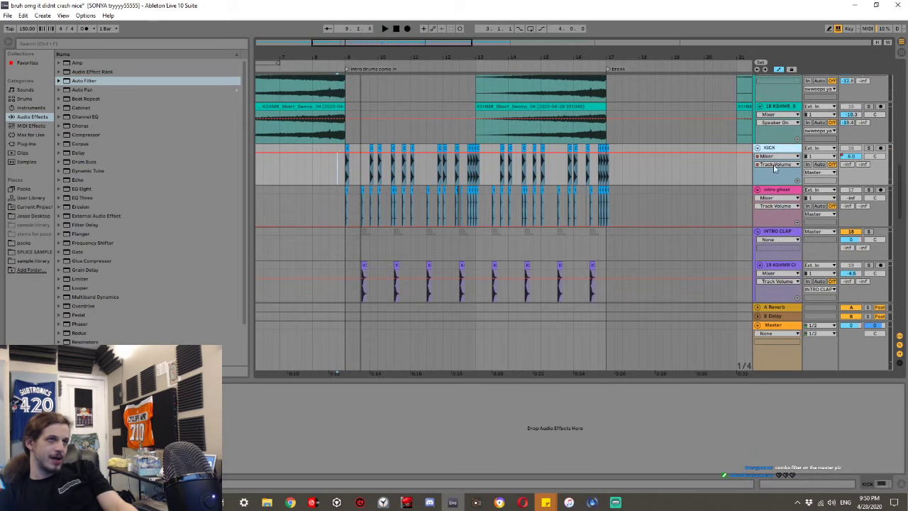
scroll(775, 161, down, 5)
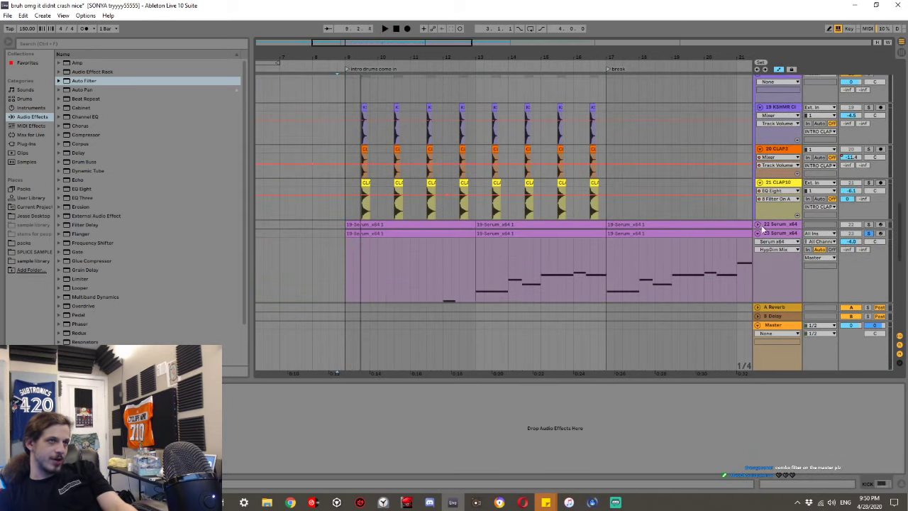
scroll(780, 205, up, 5)
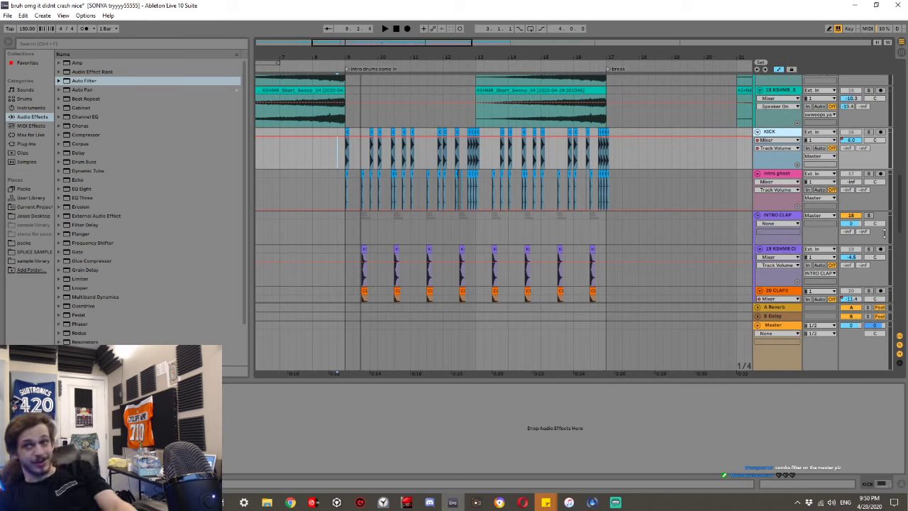
Move the KICK track below intro ghost and group it with INTRO CLAP as "intro drums".
drag(770, 132, 761, 172)
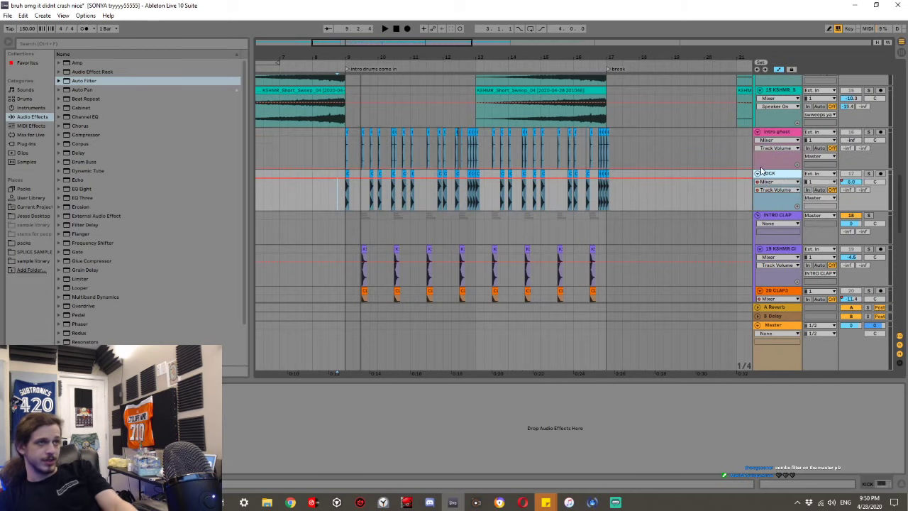
click(775, 220)
shift+click(781, 202)
key(ctrl+g)
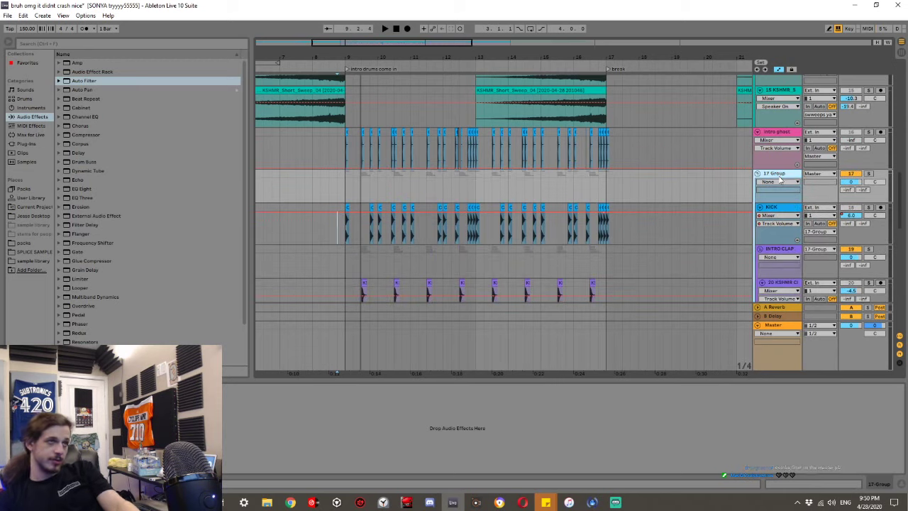
text(intro drums)
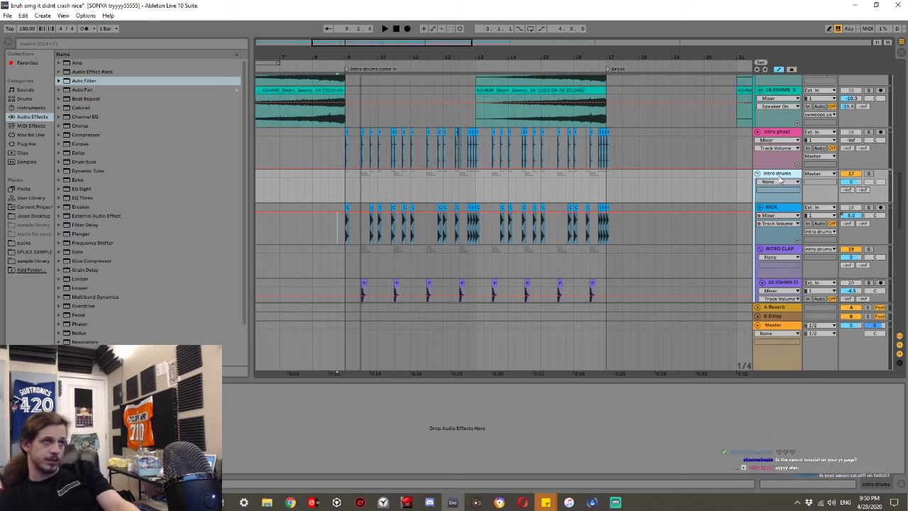
Play the intro drums section and check the KICK track with its solo on and off.
scroll(783, 223, down, 3)
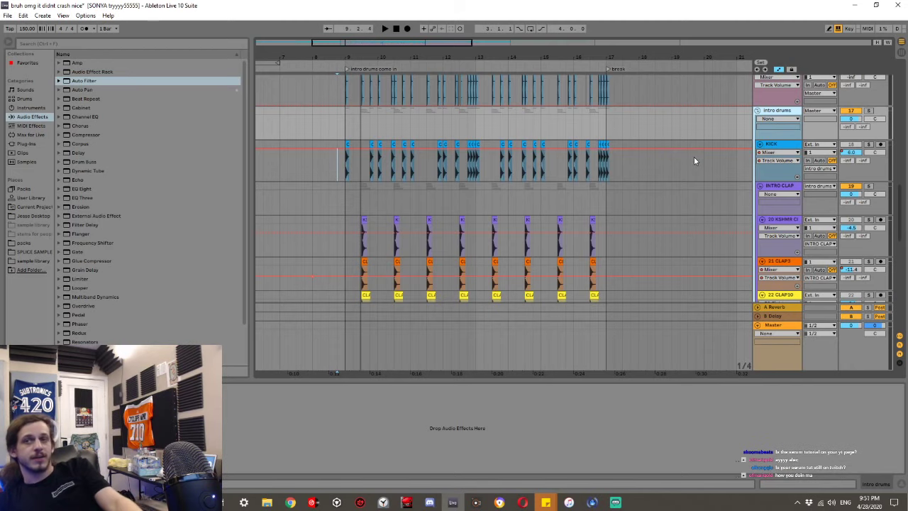
scroll(766, 163, up, 2)
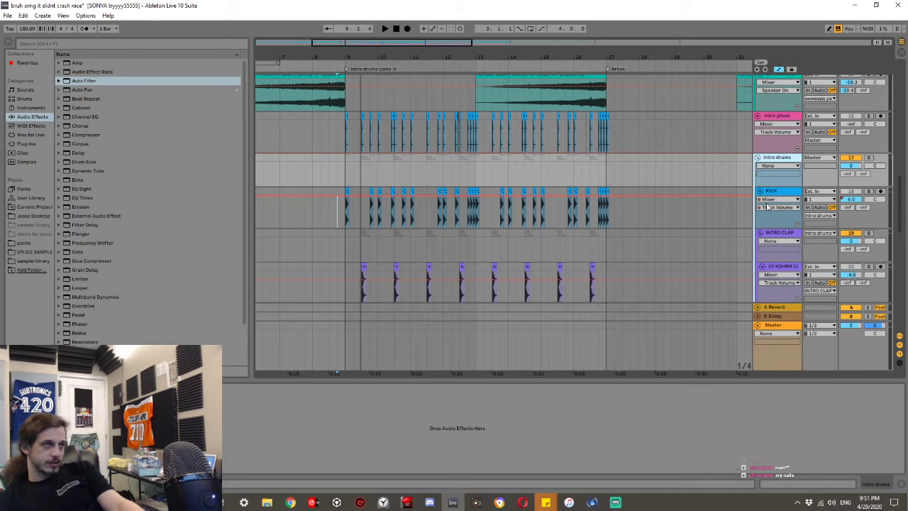
click(327, 183)
key(space)
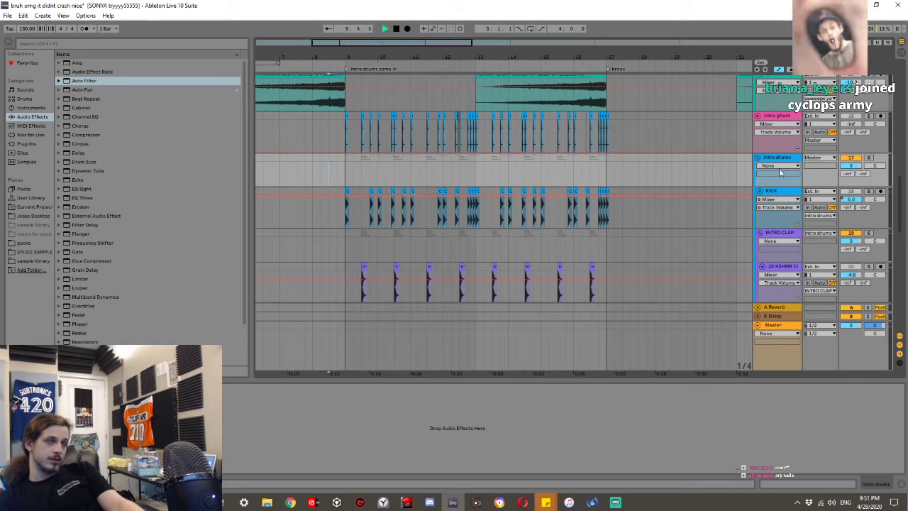
click(869, 191)
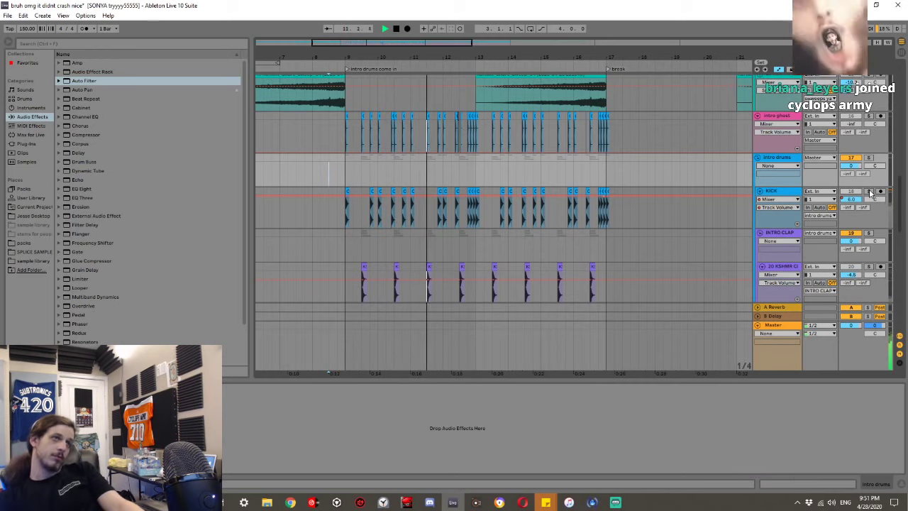
click(869, 191)
Play the song from the intro, solo the second lead track briefly, and look through the arrangement's tracks.
scroll(497, 173, up, 8)
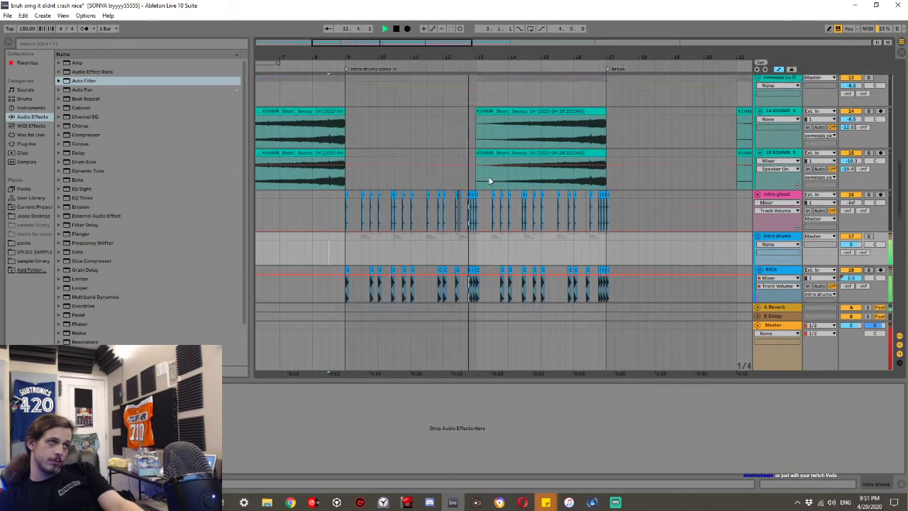
scroll(366, 239, down, 5)
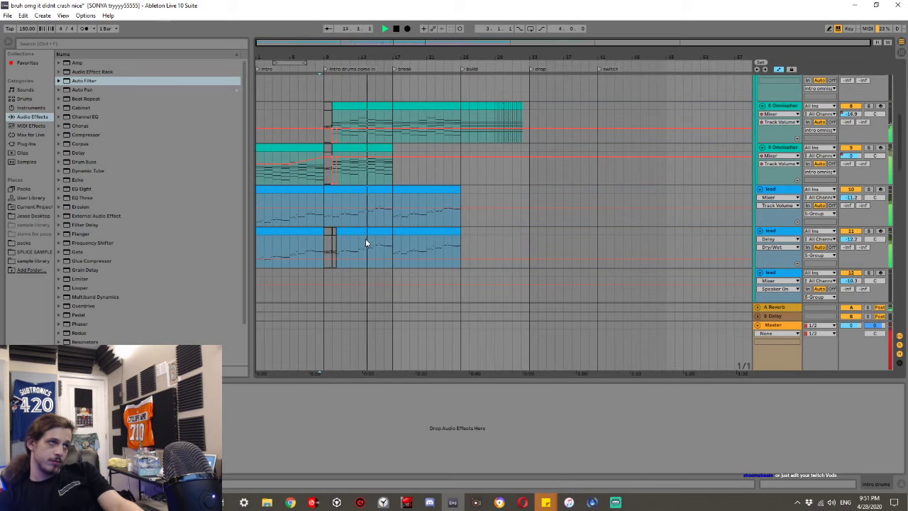
key(space)
key(space)
click(309, 232)
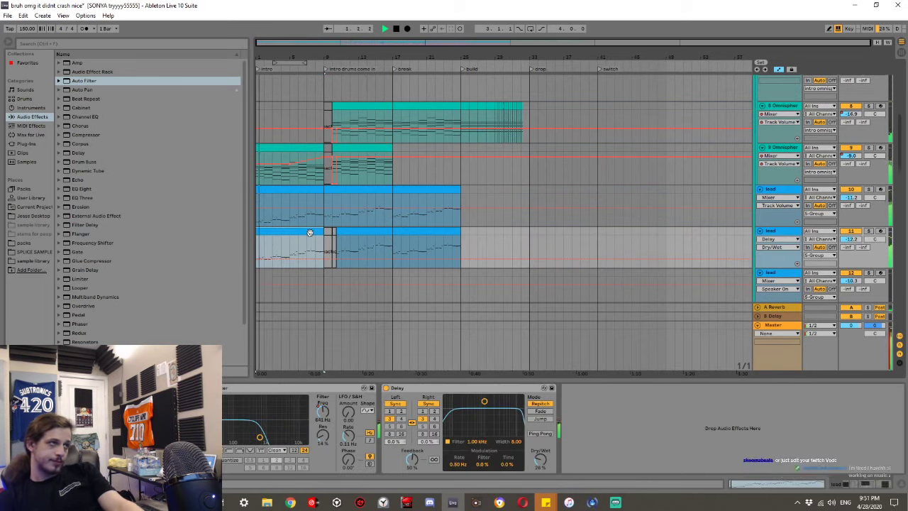
click(868, 232)
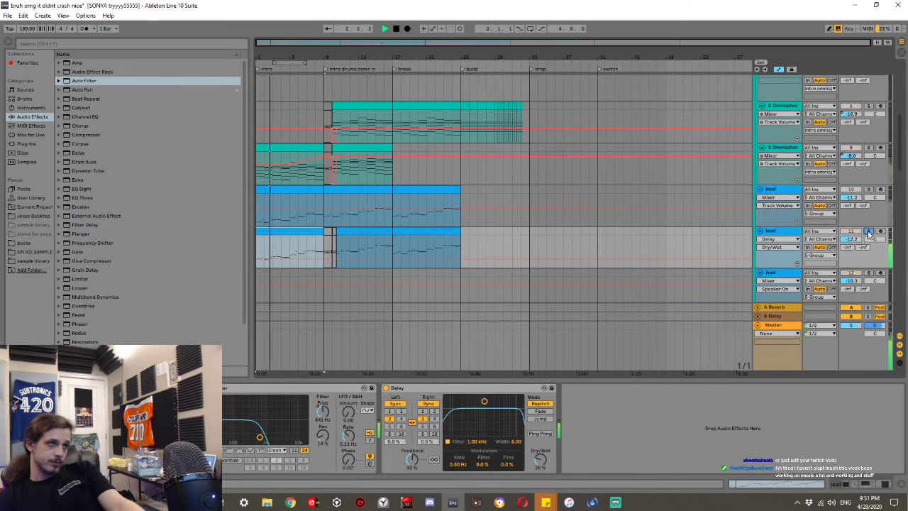
scroll(823, 234, down, 5)
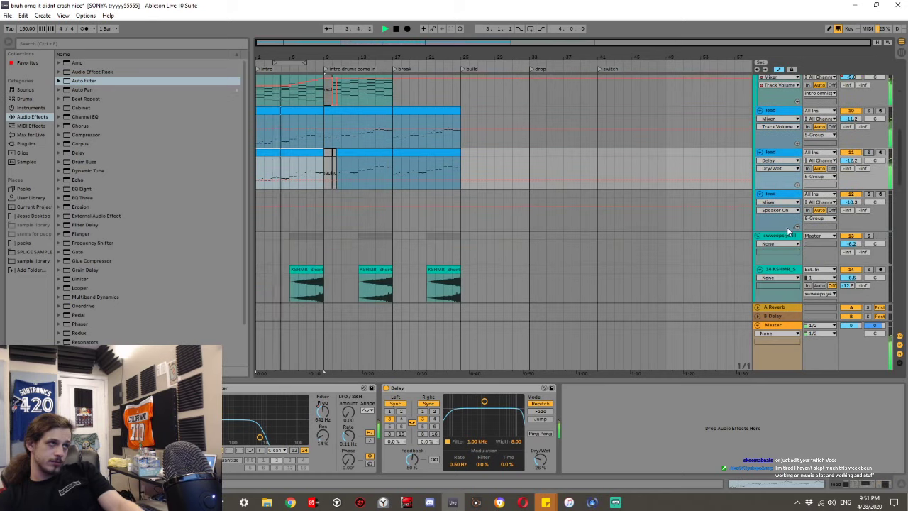
scroll(783, 231, up, 5)
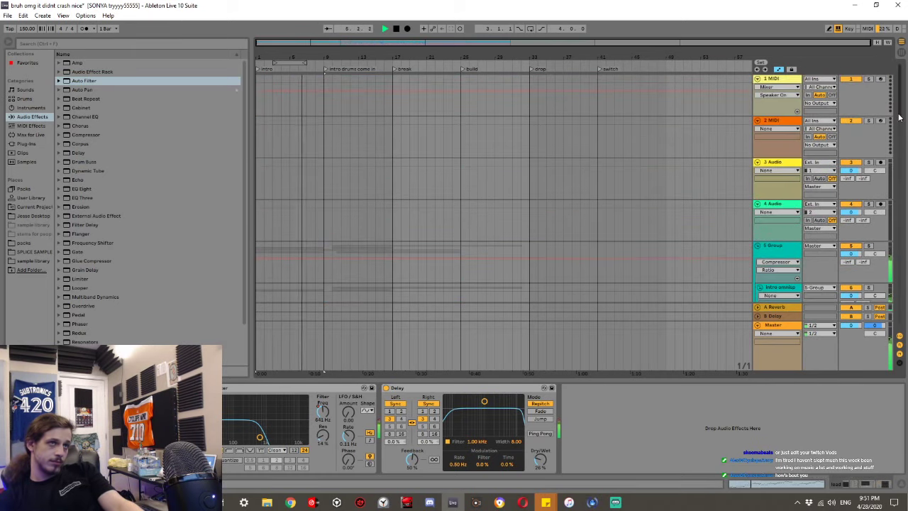
scroll(508, 265, down, 15)
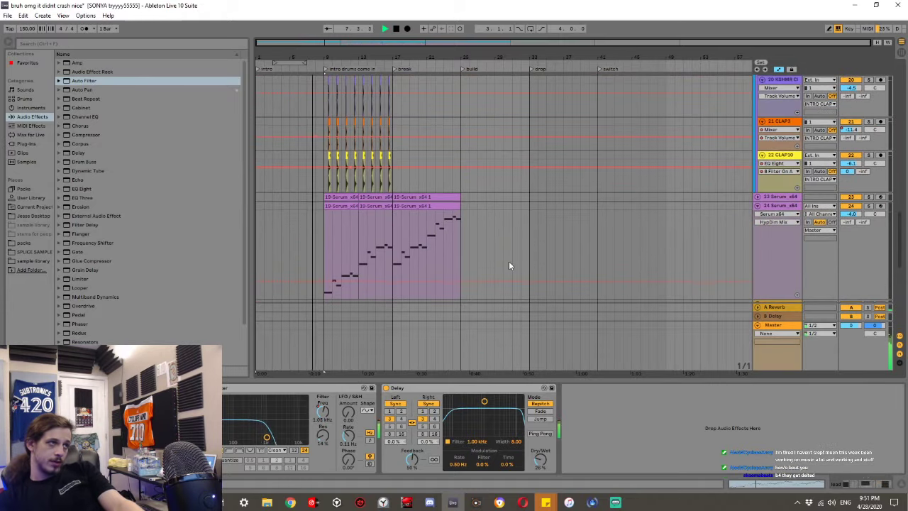
Deactivate the first clip on the lower Serum track, at bar 9, and view the 808 sub clips below it.
click(340, 206)
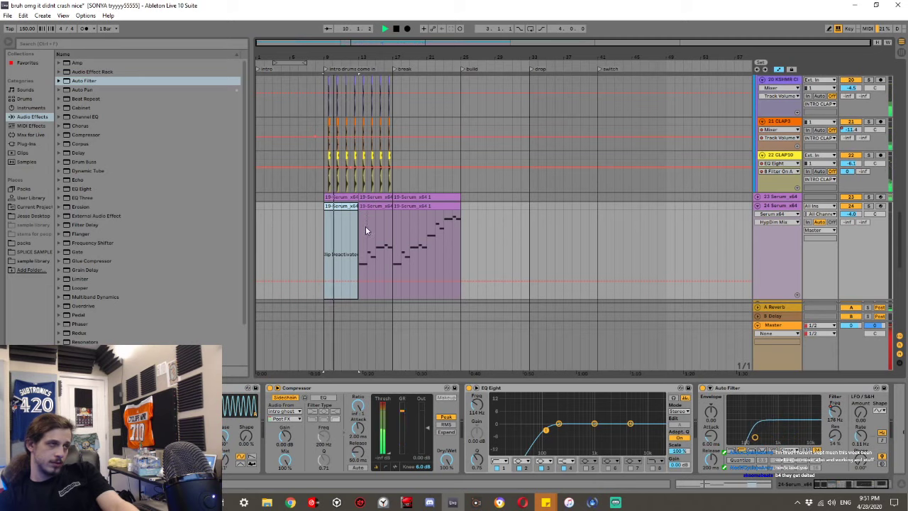
drag(351, 382, 351, 433)
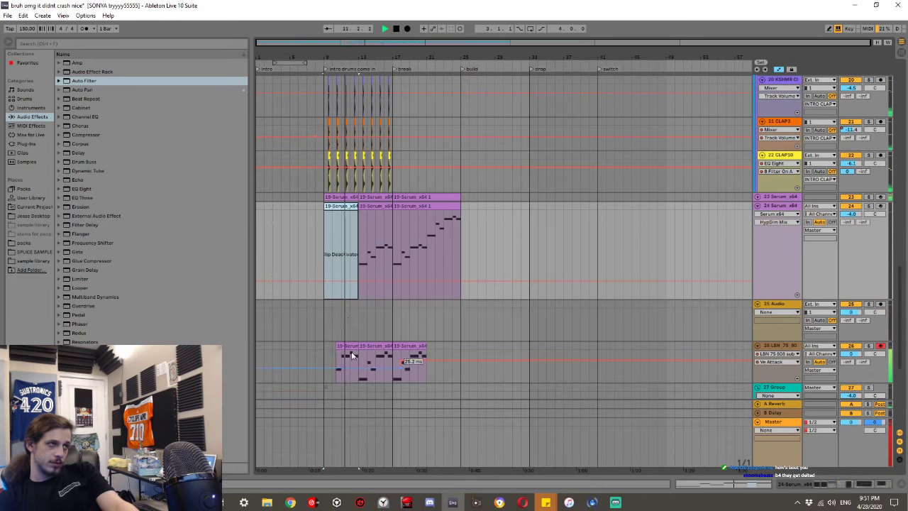
ctrl+scroll(387, 222, up, 5)
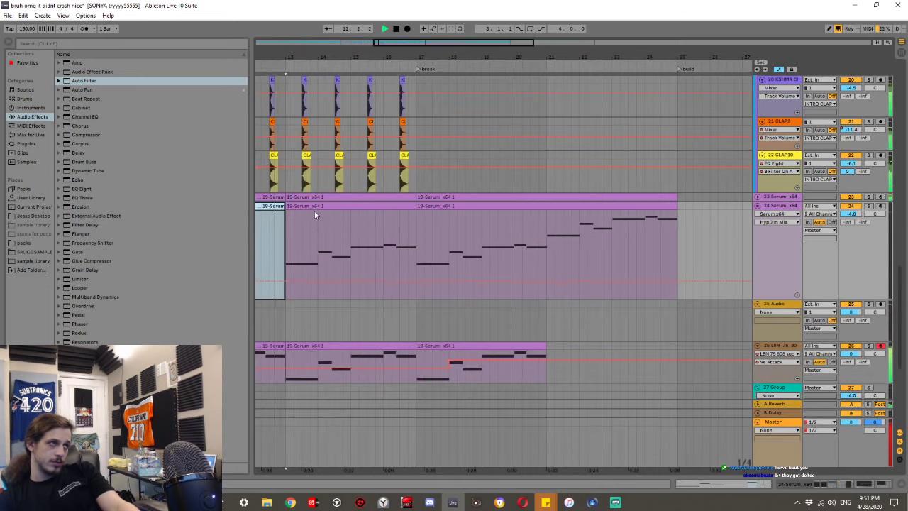
Add a second Auto Filter to the lower Serum track and automate its frequency to open from bar 15 up to the break.
double_click(85, 81)
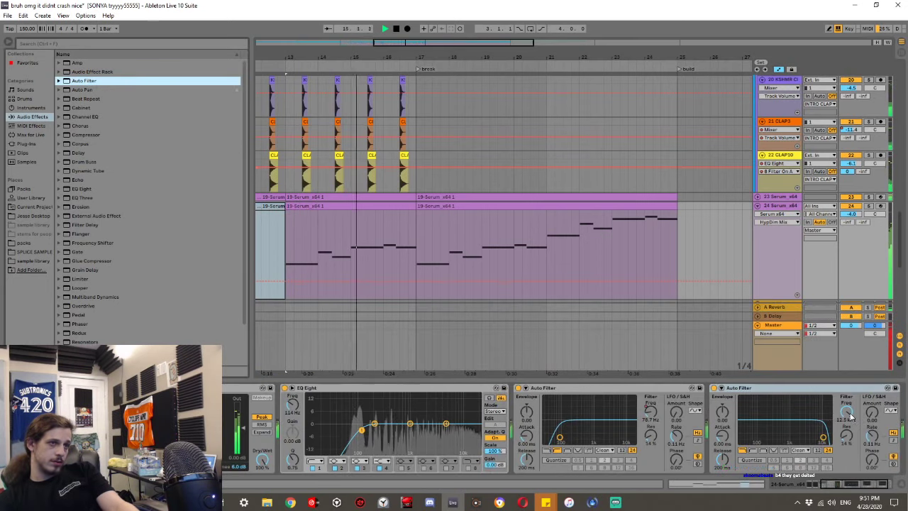
drag(845, 412, 846, 447)
click(408, 302)
drag(416, 299, 415, 210)
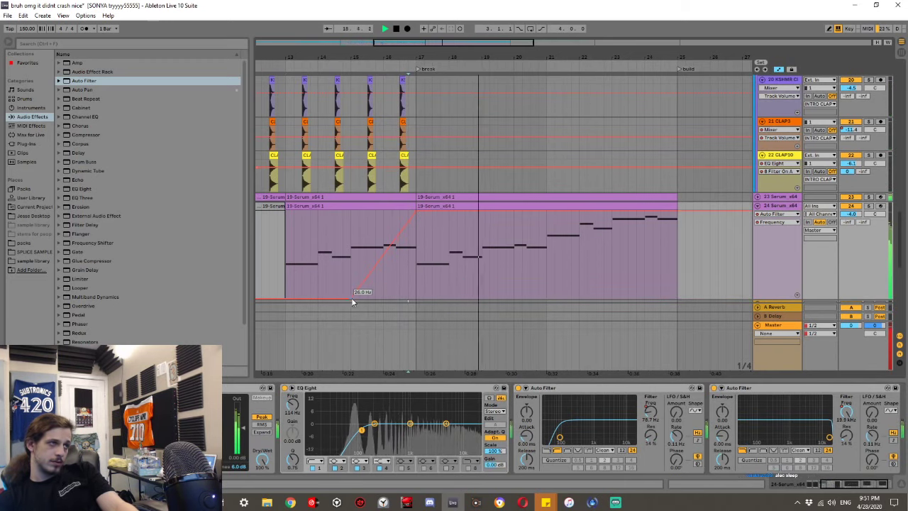
Undo the accidental lowering of the filter automation and bend the ramp into a curve that rises late before the break.
drag(386, 239, 387, 264)
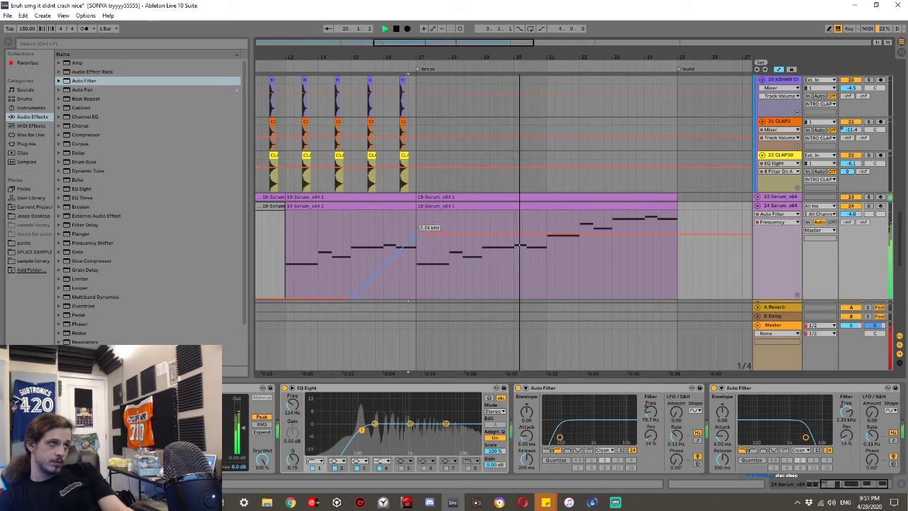
key(ctrl+z)
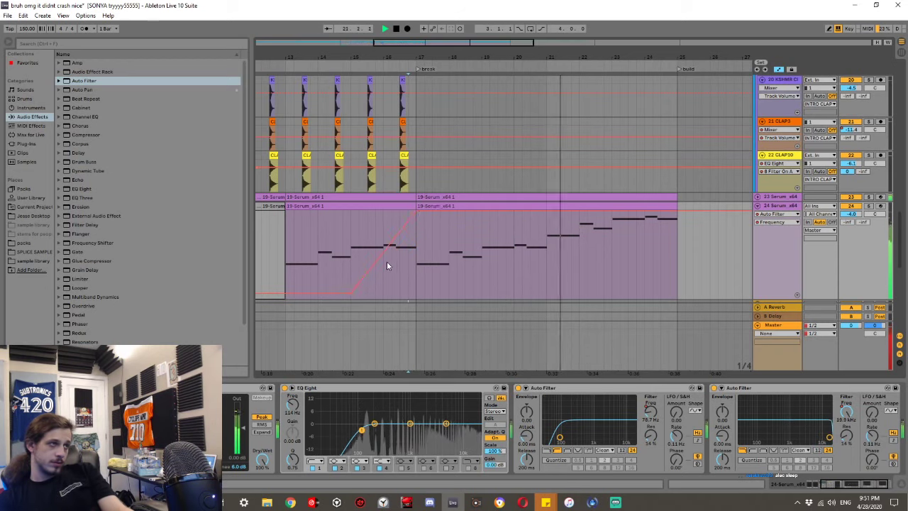
click(379, 257)
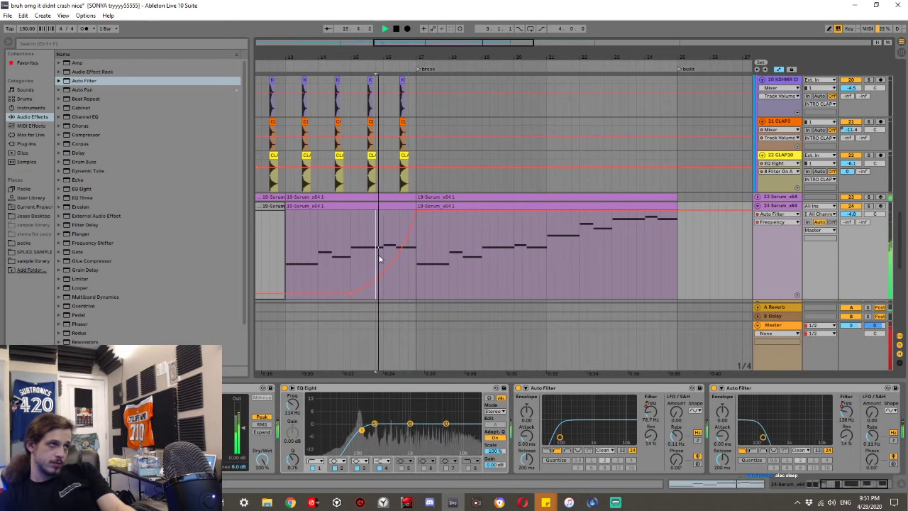
Duplicate all notes of the lower Serum track's break clip one octave higher, D2 to A#3, and play the result.
double_click(437, 210)
click(356, 359)
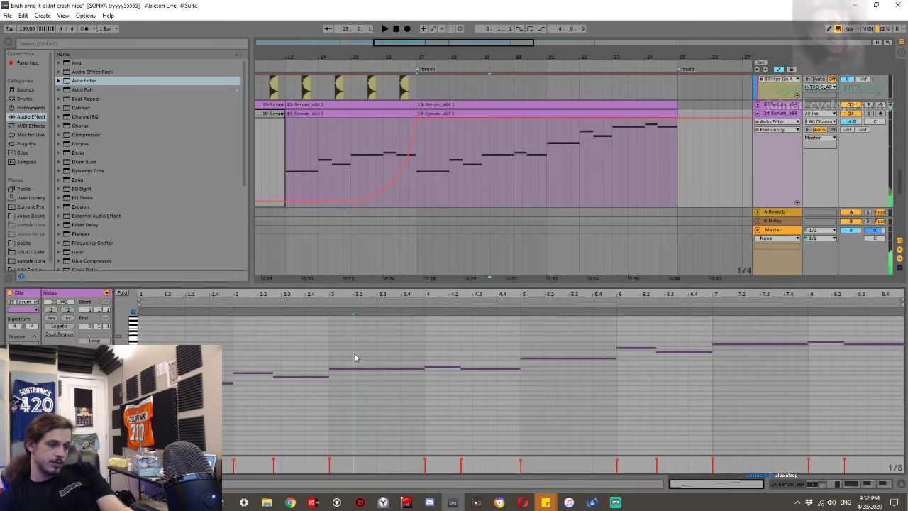
key(ctrl+a)
ctrl+drag(352, 370, 349, 366)
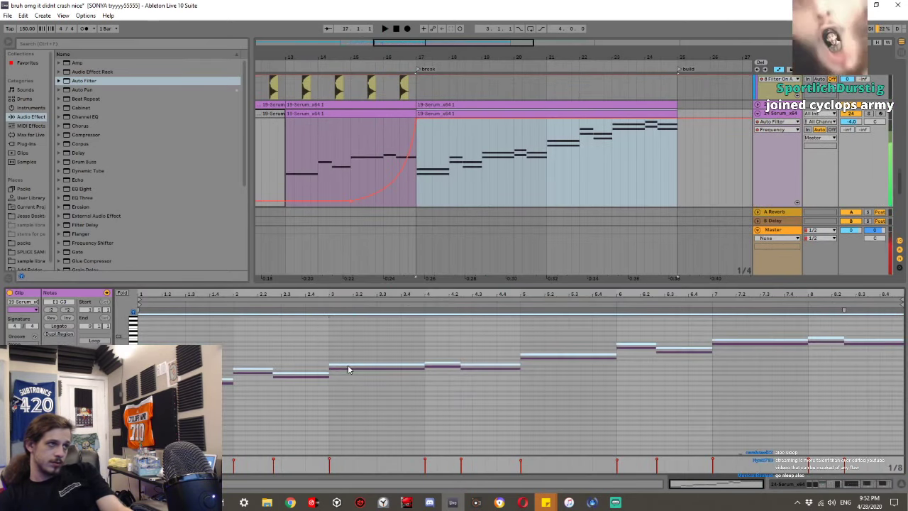
key(shift+Up)
key(Down)
key(Down)
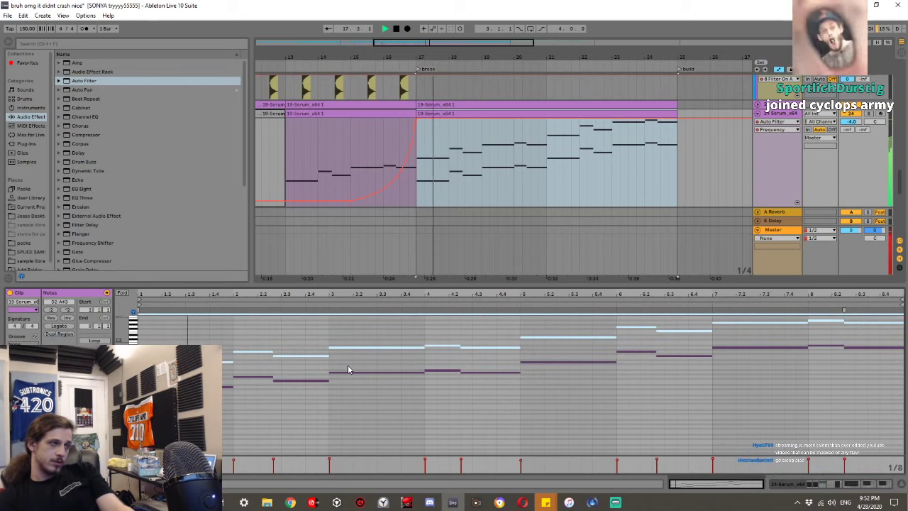
key(space)
key(shift+Tab)
key(shift+Tab)
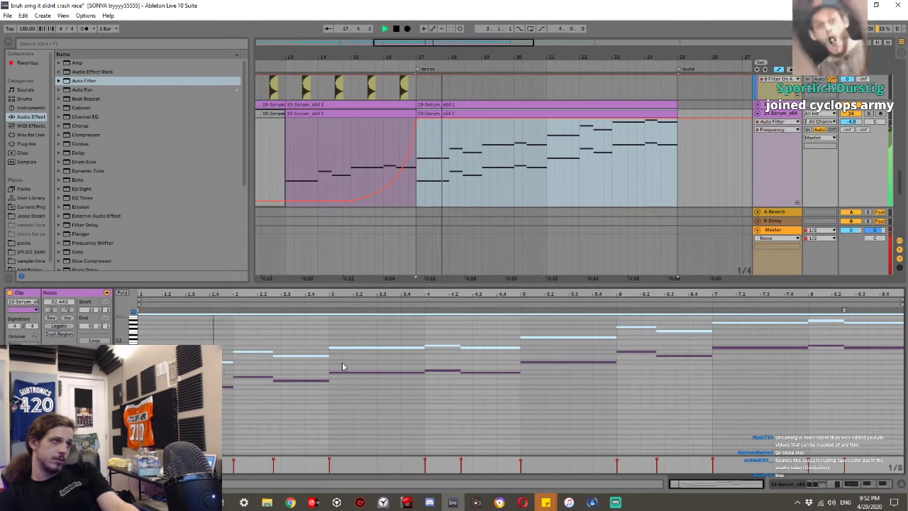
Duplicate the octave layer of the lower Serum track's break clip another octave higher, D3 to A#4, and play the break.
key(space)
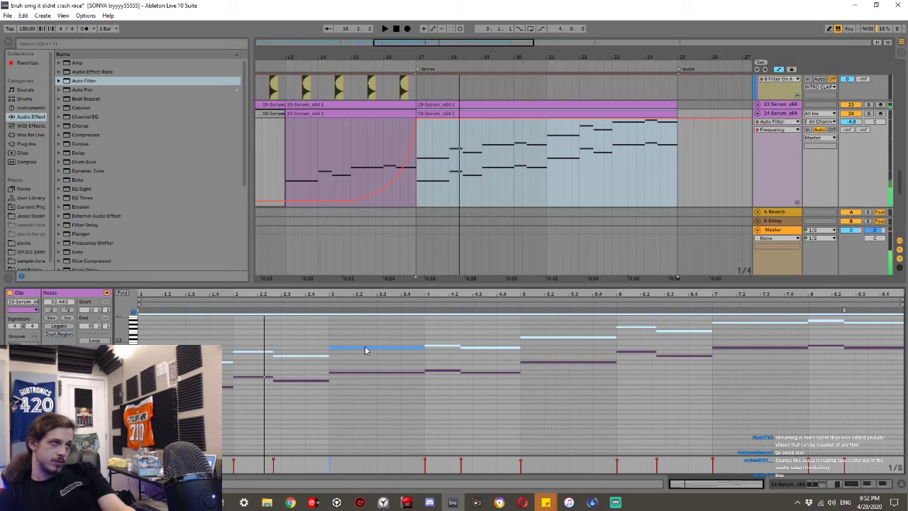
drag(365, 350, 365, 347)
key(ctrl+z)
key(space)
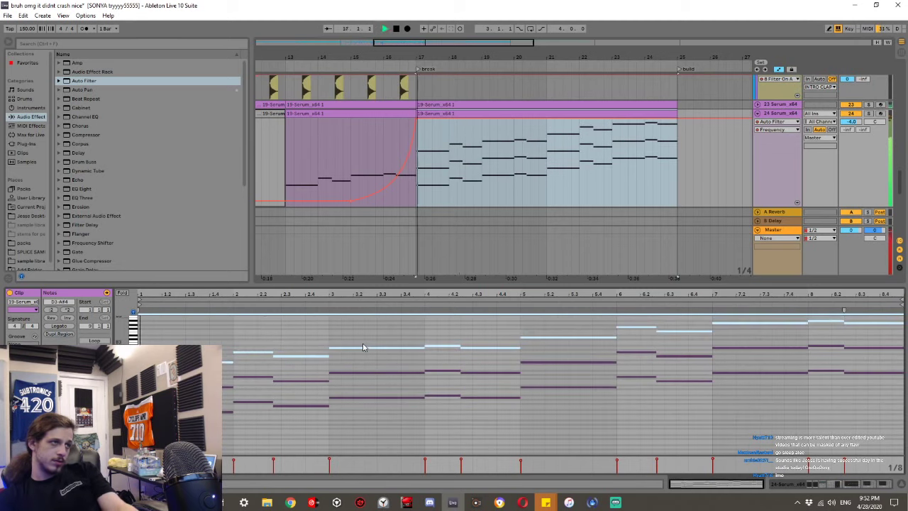
key(space)
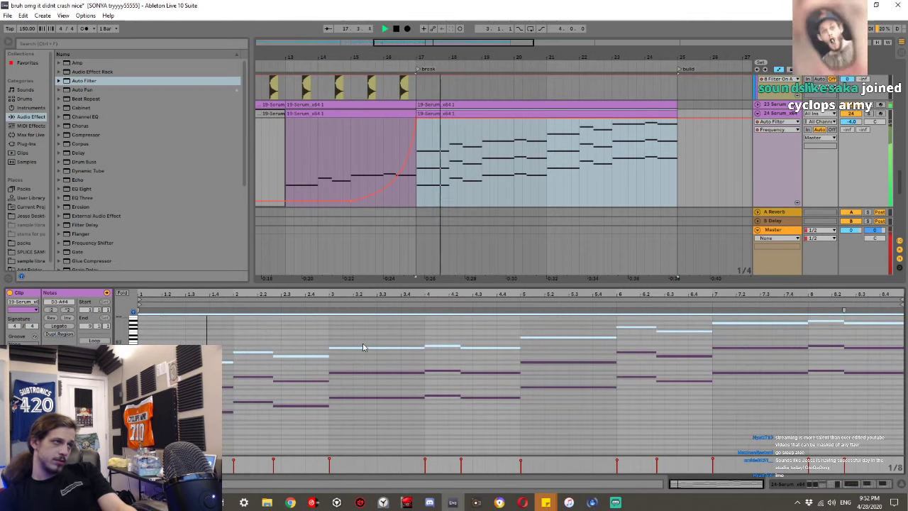
Add a copy of the top note layer a fourth lower, A2 to F4, in the lower Serum track's break clip and play it.
click(365, 347)
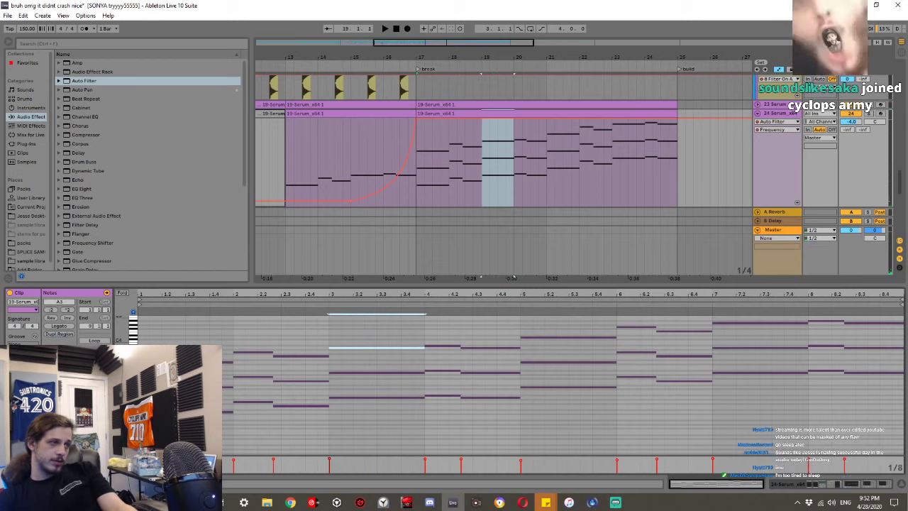
key(ctrl+z)
key(space)
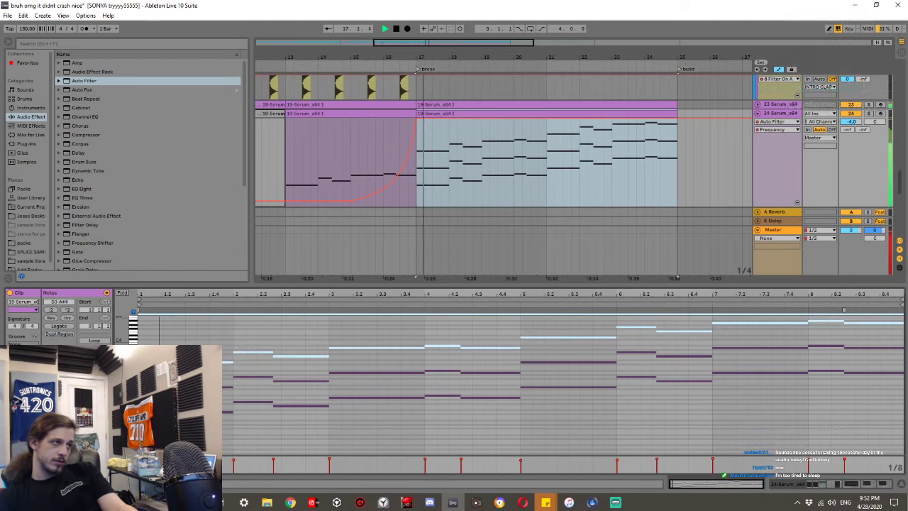
key(Down)
key(Down)
key(Down)
key(Down)
key(Down)
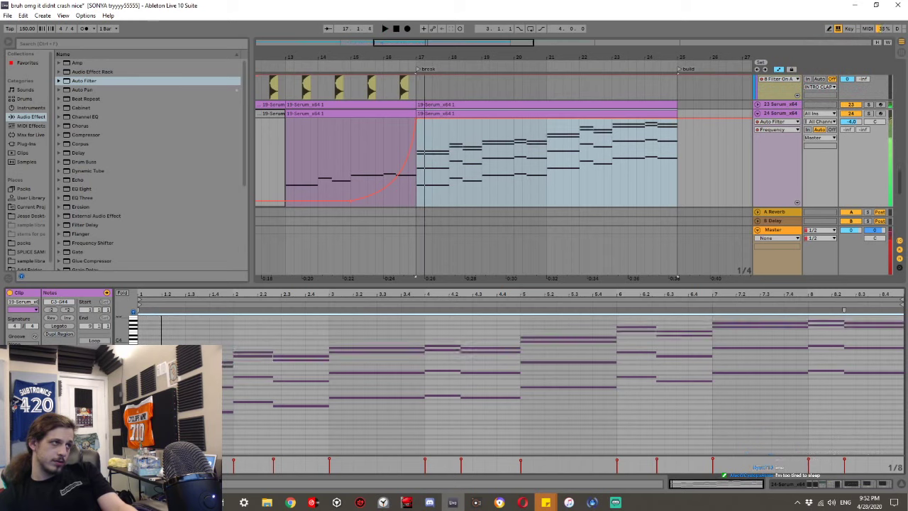
key(Up)
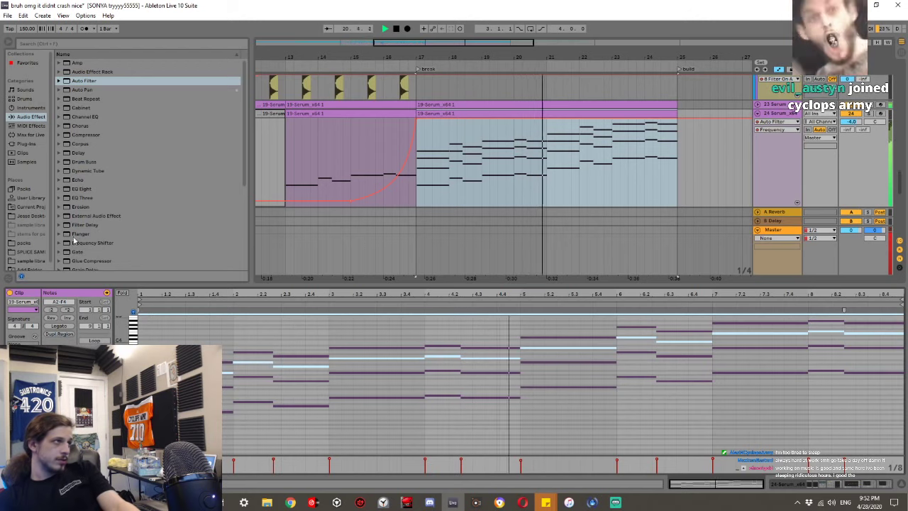
Add an Arpeggiator MIDI effect to the lower Serum track and solo that track during playback.
click(41, 126)
key(space)
key(space)
drag(78, 64, 112, 397)
click(112, 425)
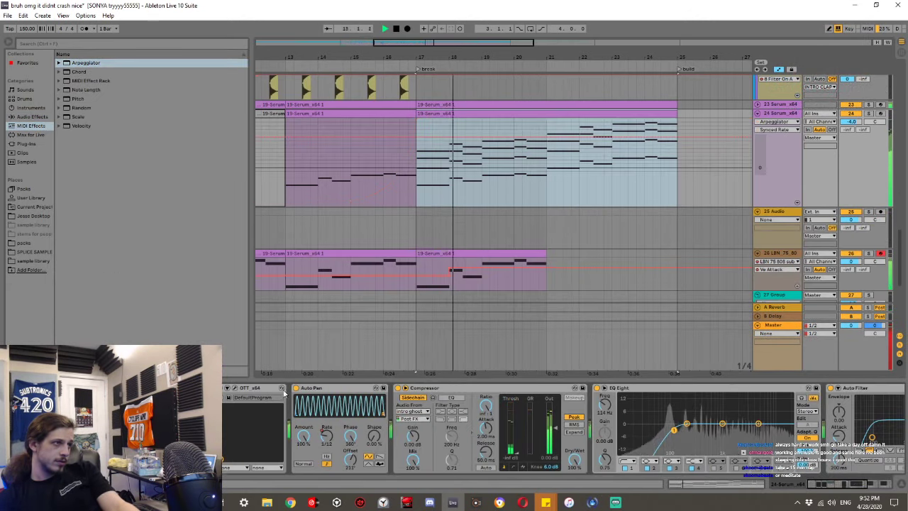
click(868, 114)
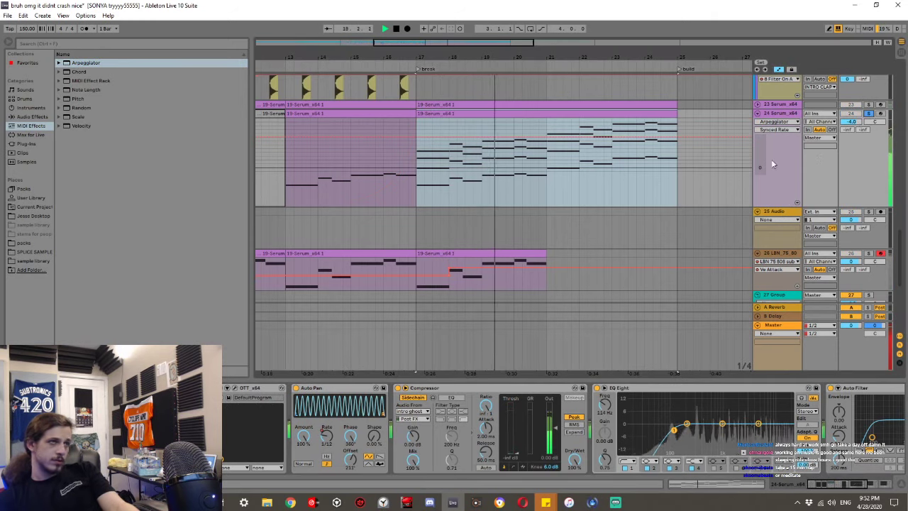
Turn off Auto Pan on the lower Serum track and play the arpeggiated break from its start.
click(296, 387)
key(space)
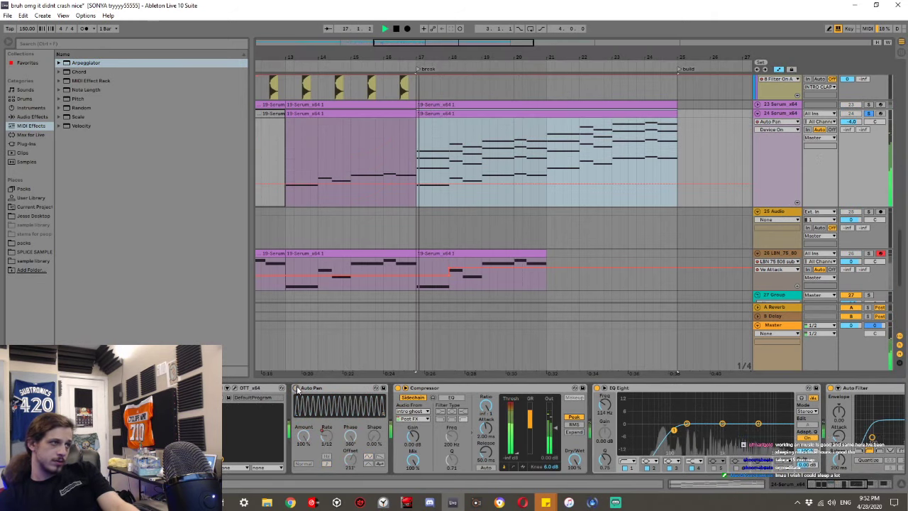
key(space)
key(space)
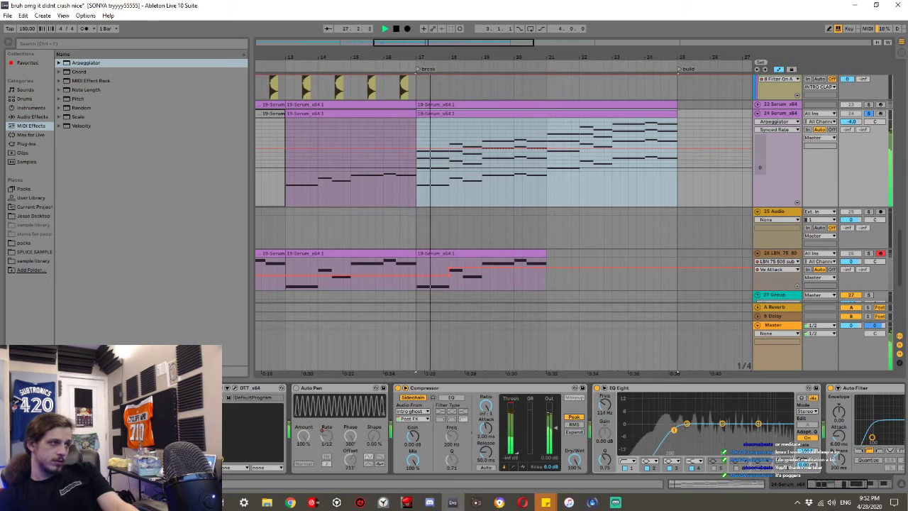
Transpose all notes of the lower Serum track's break clip up one octave.
key(space)
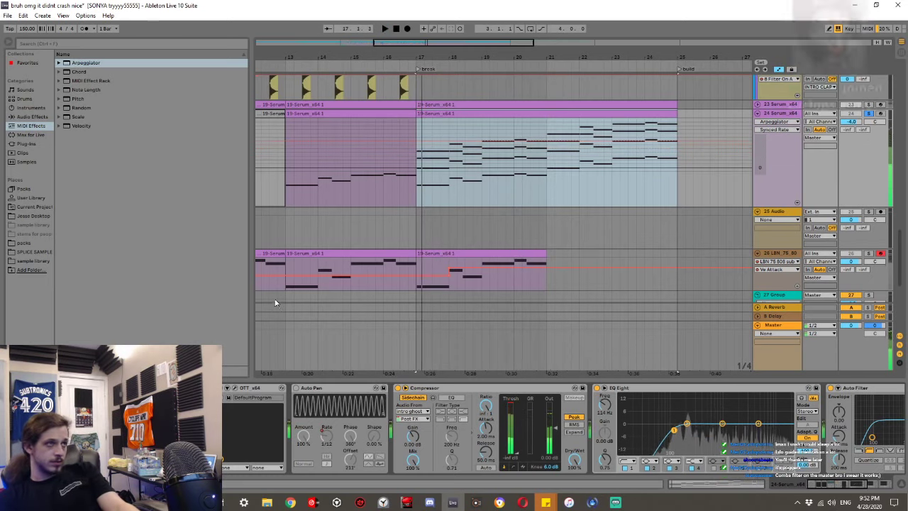
double_click(577, 114)
click(491, 324)
key(ctrl+a)
key(Up)
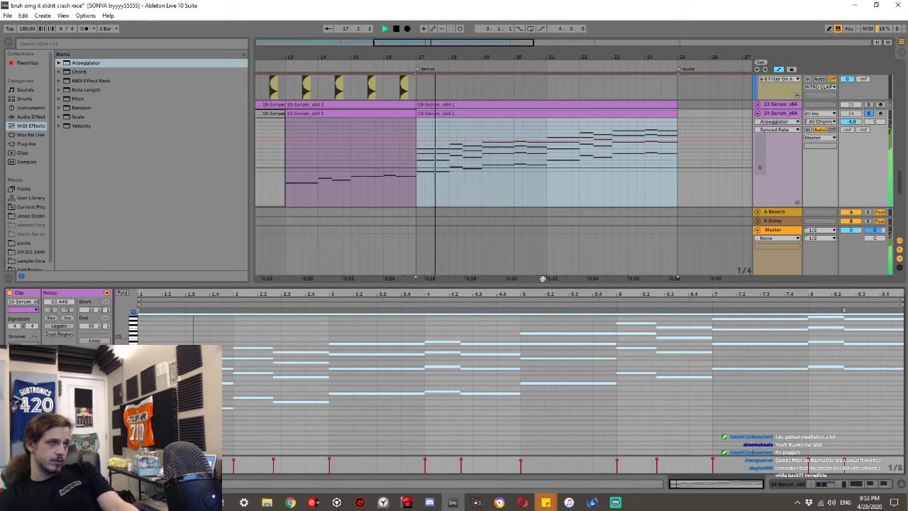
Unsolo the lower Serum track and bring up its device chain while the break plays.
click(871, 115)
key(shift+Tab)
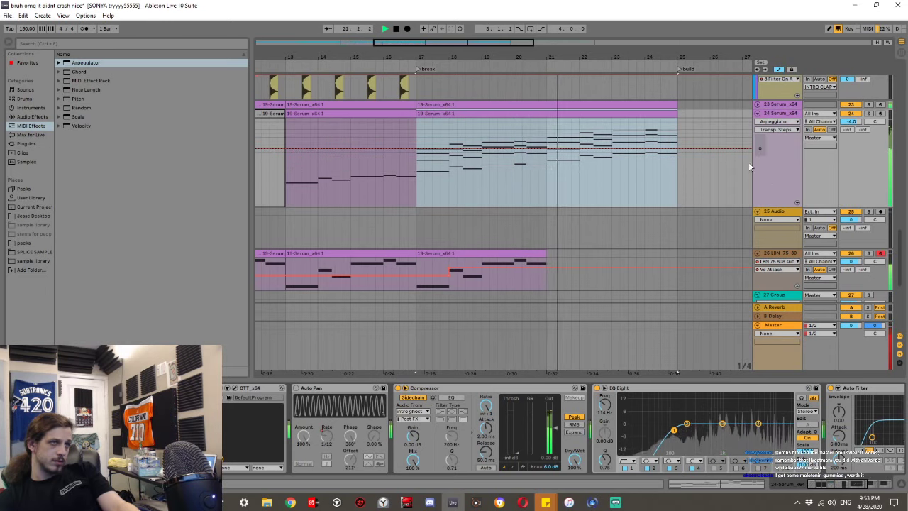
click(373, 188)
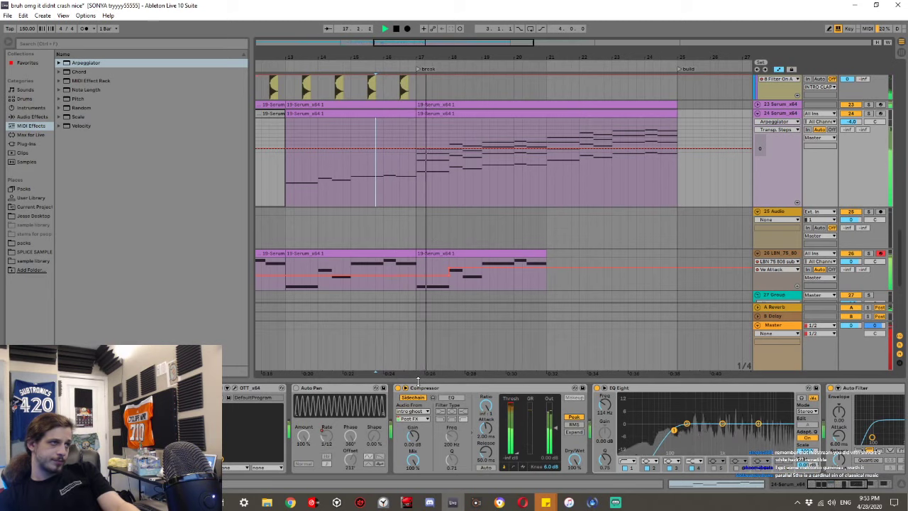
Reopen the lower Serum track's break clip and move all its notes back down one octave.
click(465, 128)
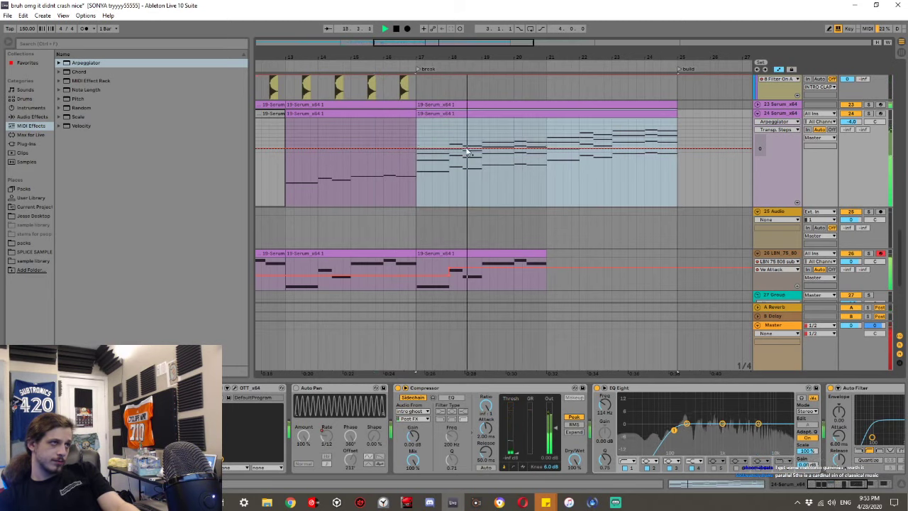
double_click(457, 112)
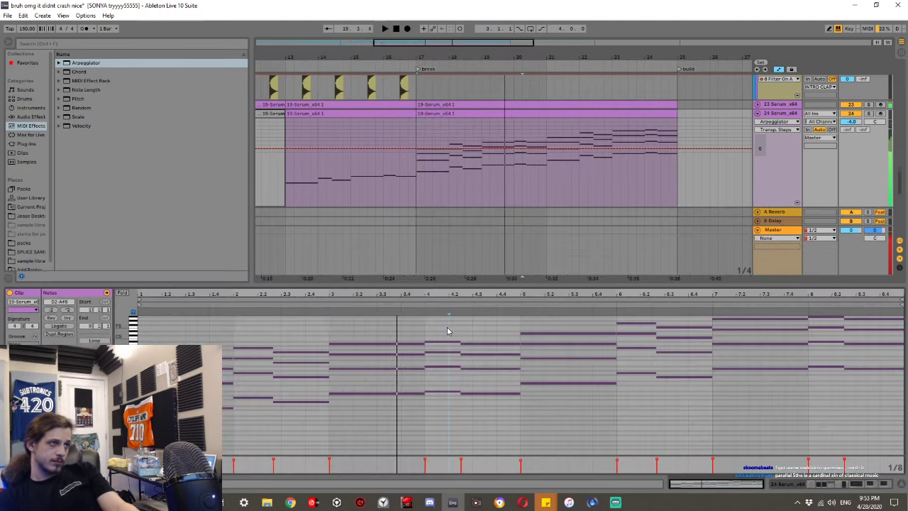
key(shift+Tab)
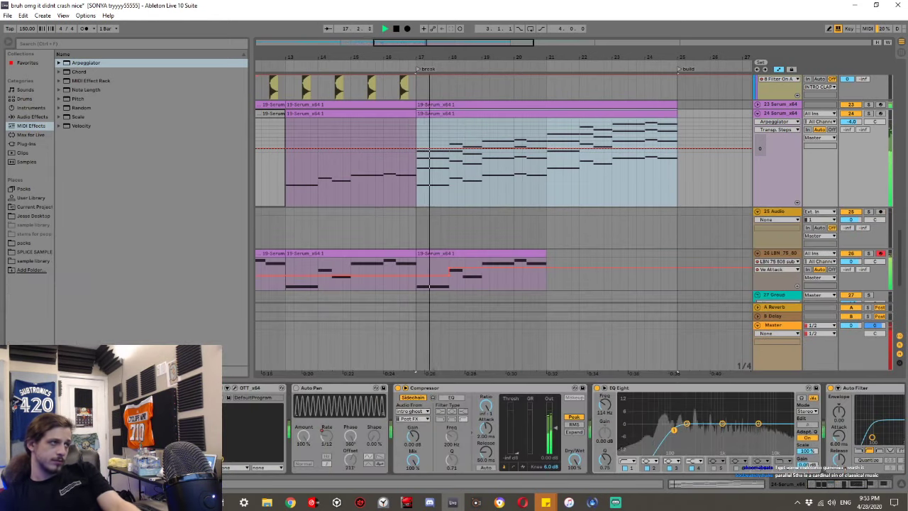
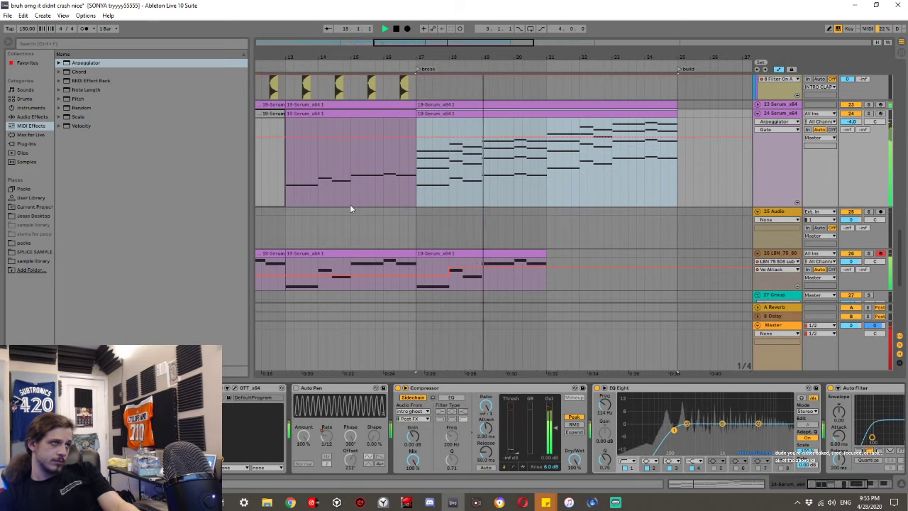
Shorten the 808 sub track's break clip so that it ends at bar 18, and play the break.
click(364, 189)
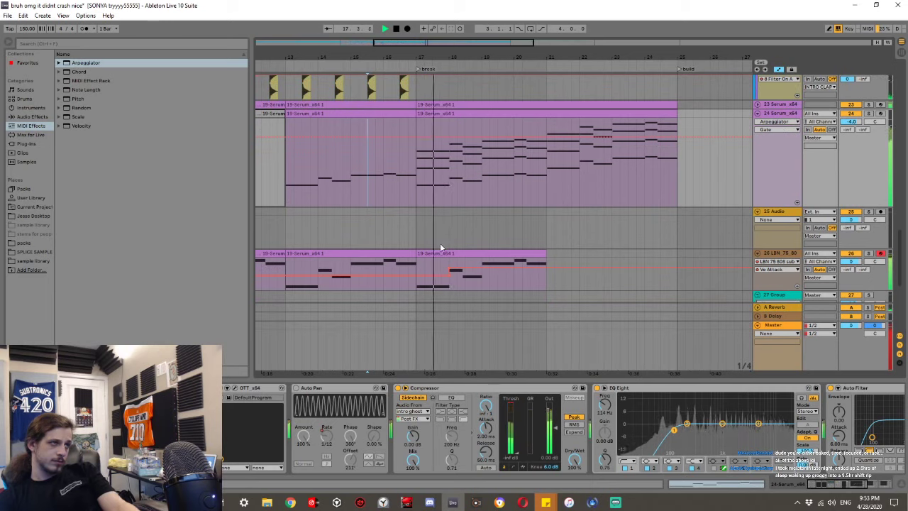
click(437, 251)
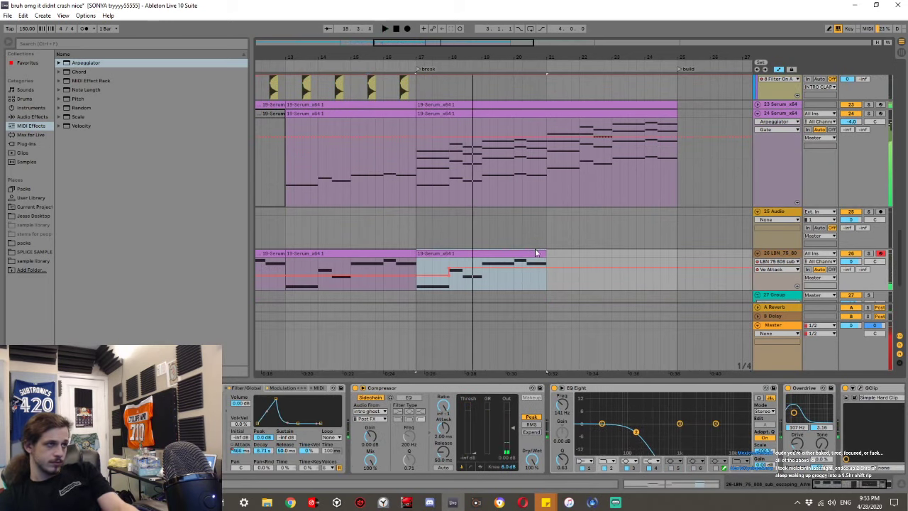
drag(544, 251, 448, 251)
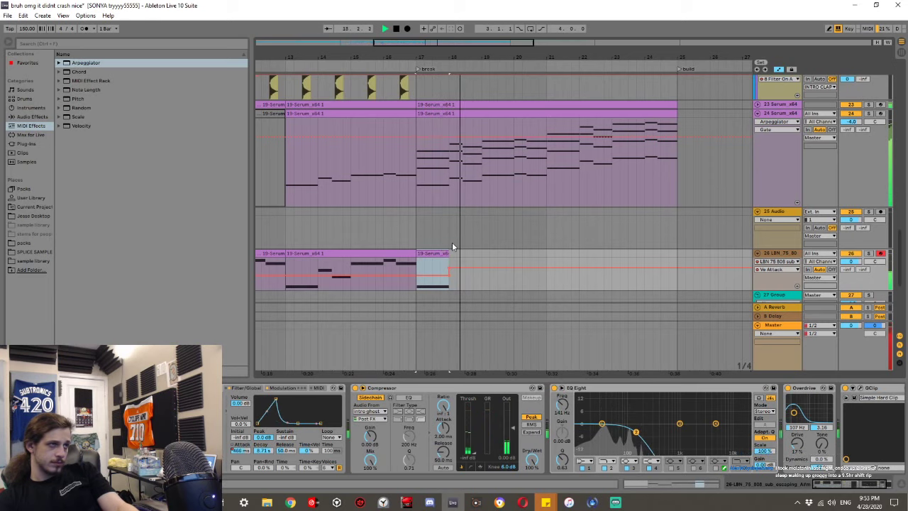
key(space)
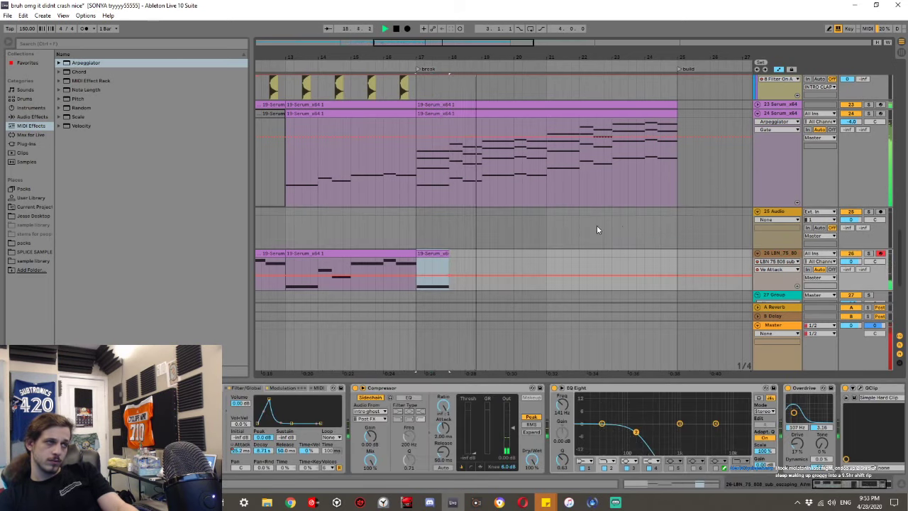
Replace the lower Serum track's layered break clip with a copy of the upper Serum track's break clip.
scroll(589, 221, up, 3)
key(ctrl+alt+l)
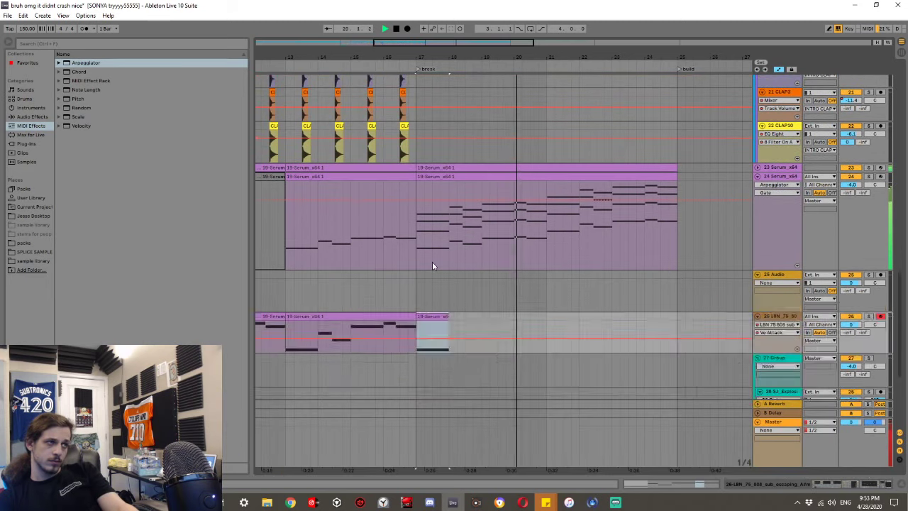
scroll(436, 264, up, 10)
scroll(441, 268, down, 10)
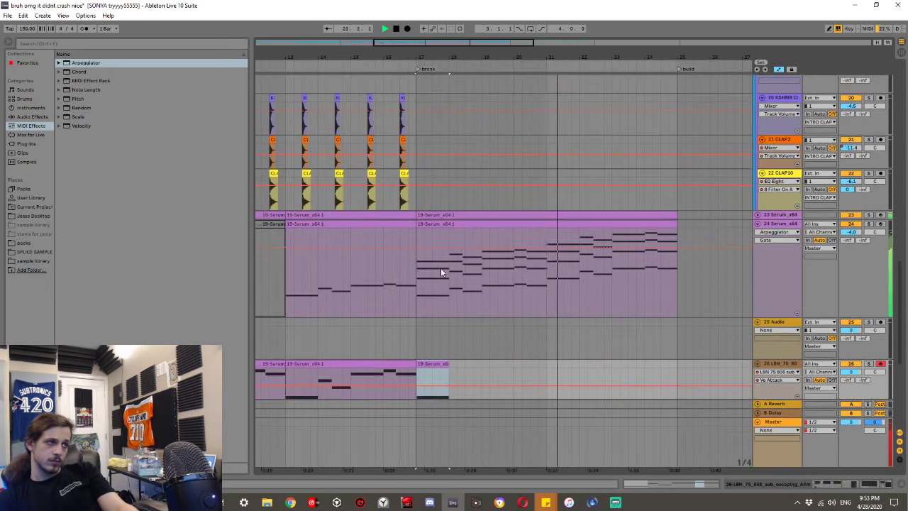
click(458, 221)
click(458, 216)
click(458, 224)
click(458, 217)
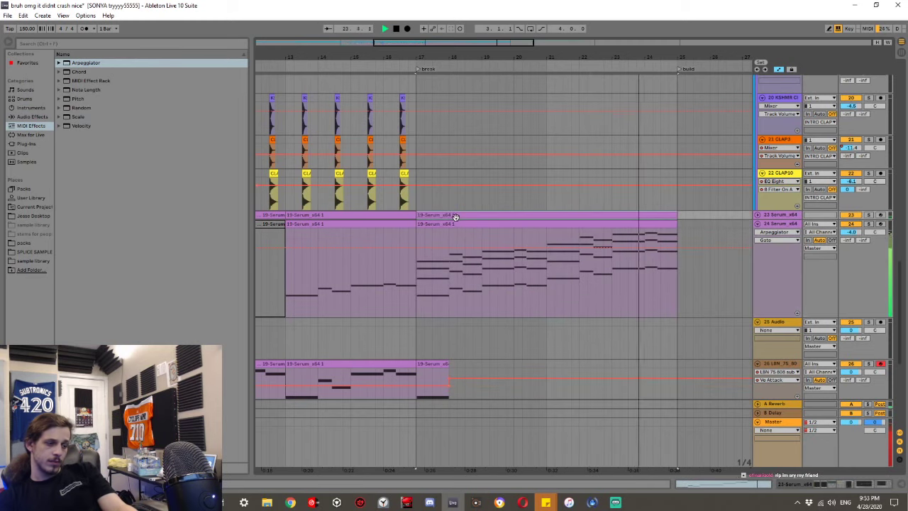
click(454, 223)
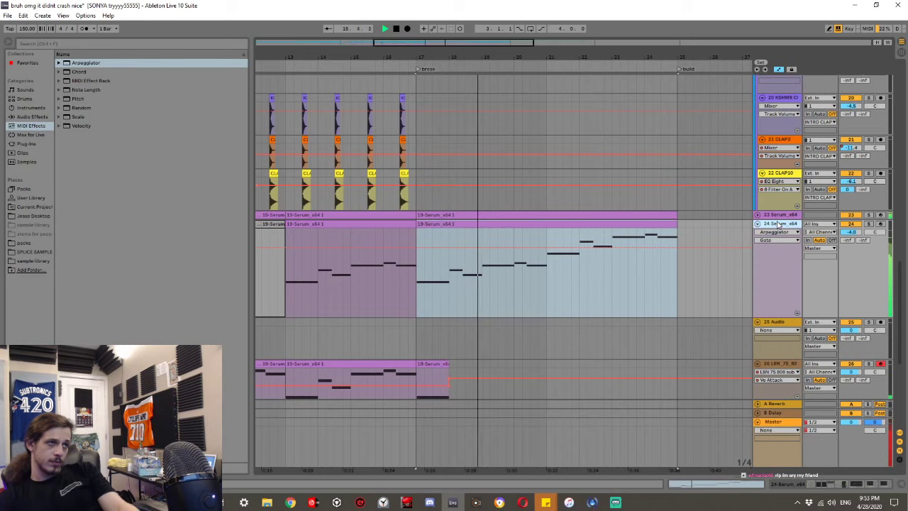
Turn Auto Pan back on for the lower Serum track and replay the break from its start.
key(shift+Tab)
key(shift+Tab)
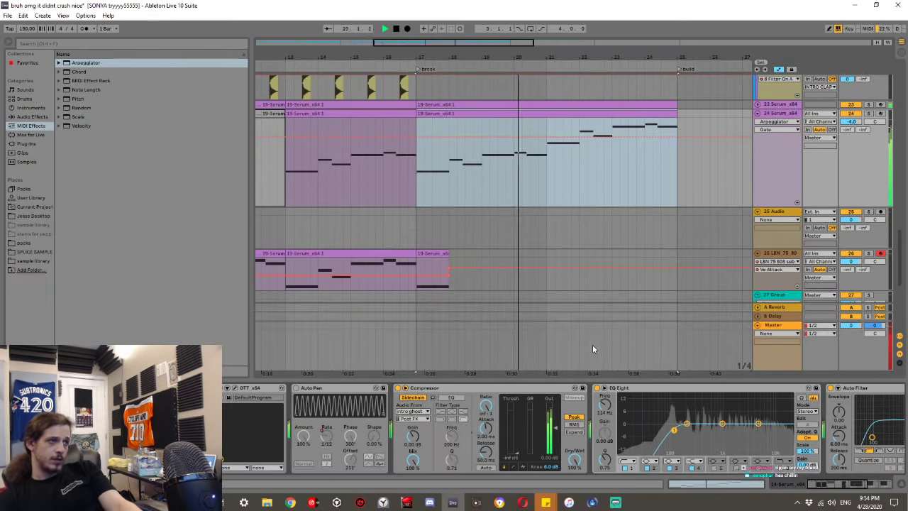
click(312, 387)
key(space)
key(space)
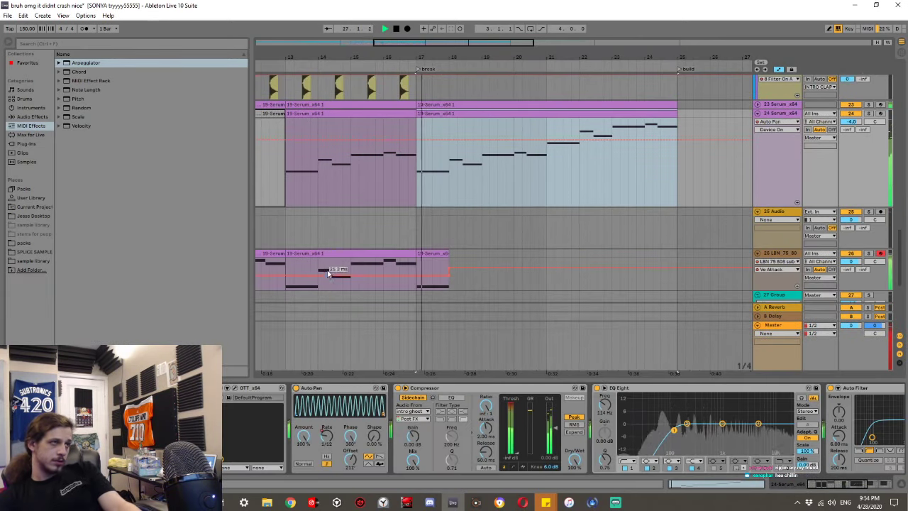
Solo the lower Serum track and play its break clip on its own.
key(ctrl+alt+l)
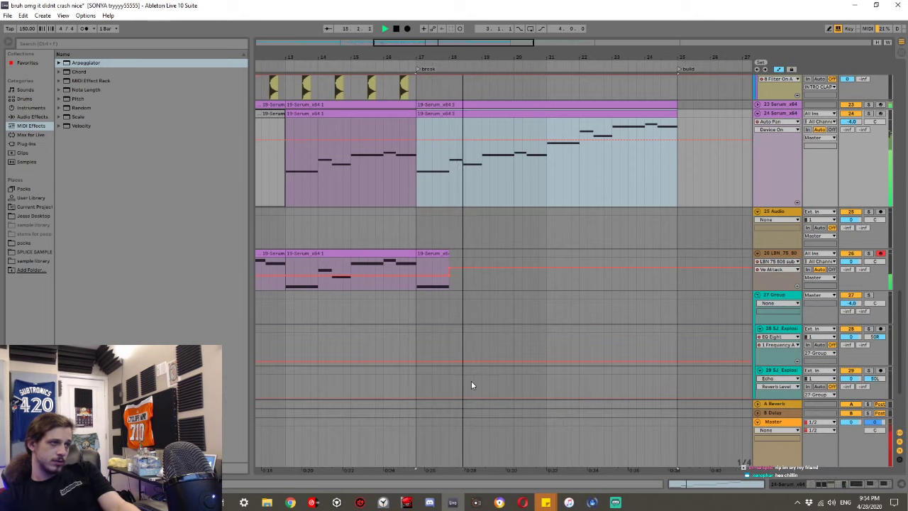
scroll(484, 367, up, 5)
key(space)
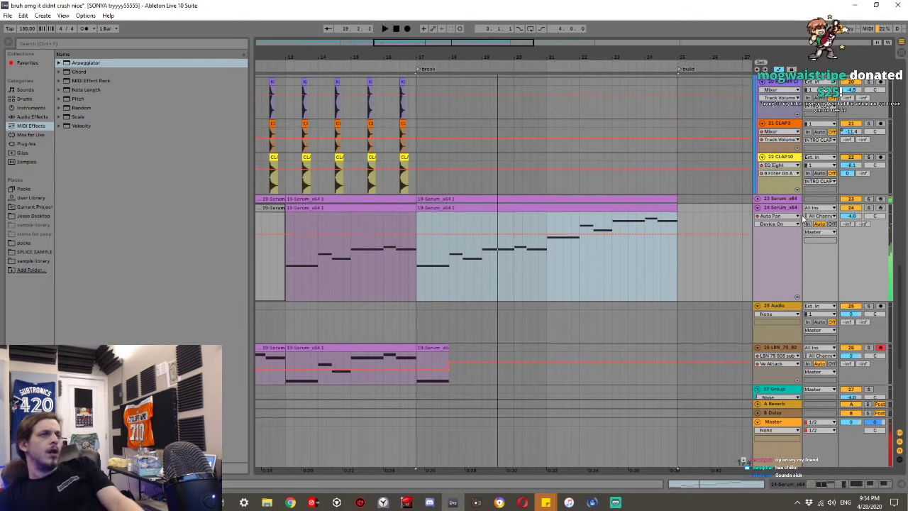
click(868, 208)
key(space)
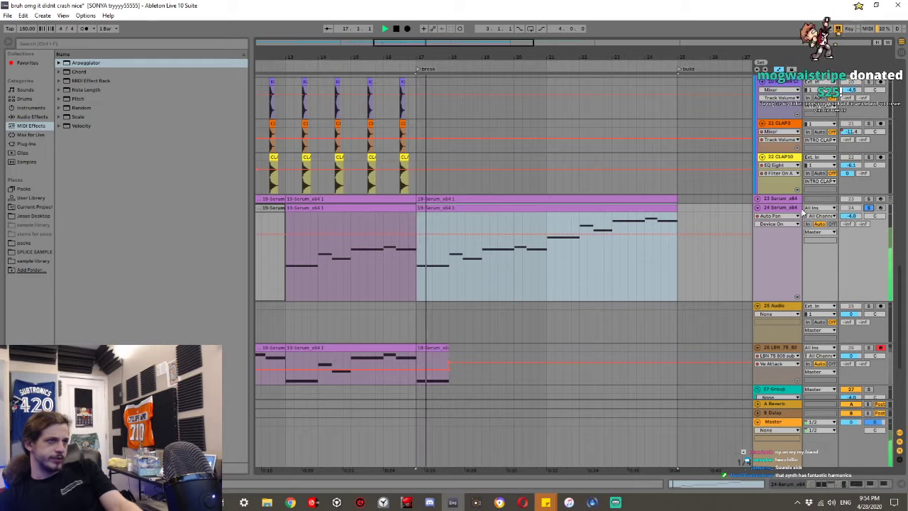
Show the frequency automation of the second Auto Filter on the lower Serum track during playback.
key(shift+Tab)
key(shift+Tab)
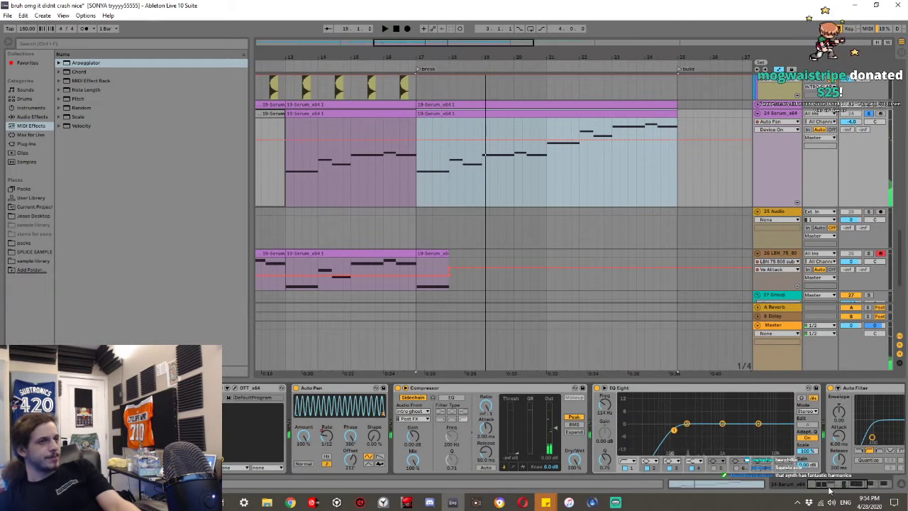
scroll(780, 440, down, 5)
key(space)
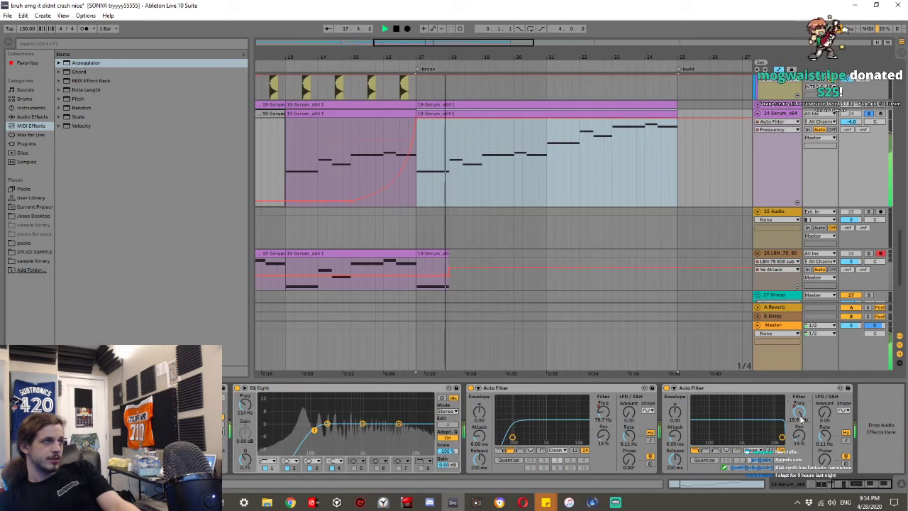
click(799, 412)
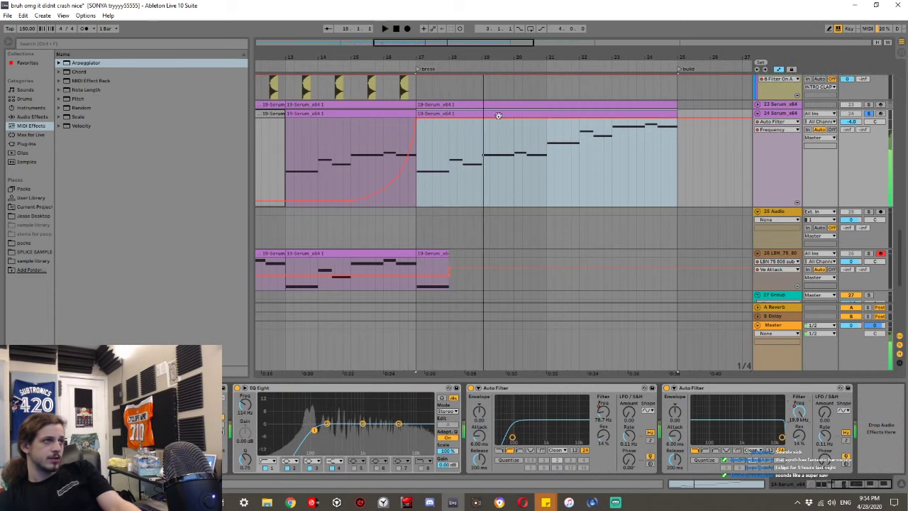
Play the lower Serum track's break clip while examining its notes, volume automation and device chain.
click(474, 114)
click(231, 362)
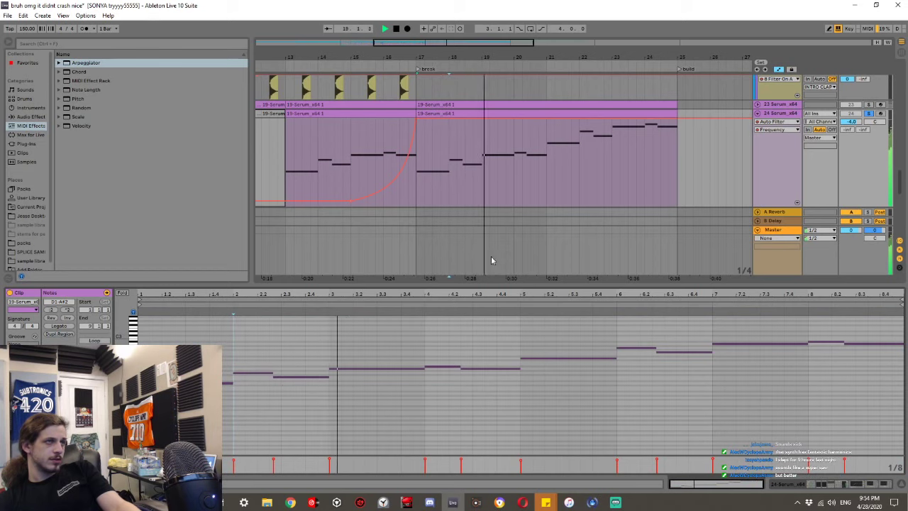
scroll(768, 140, up, 1)
click(853, 138)
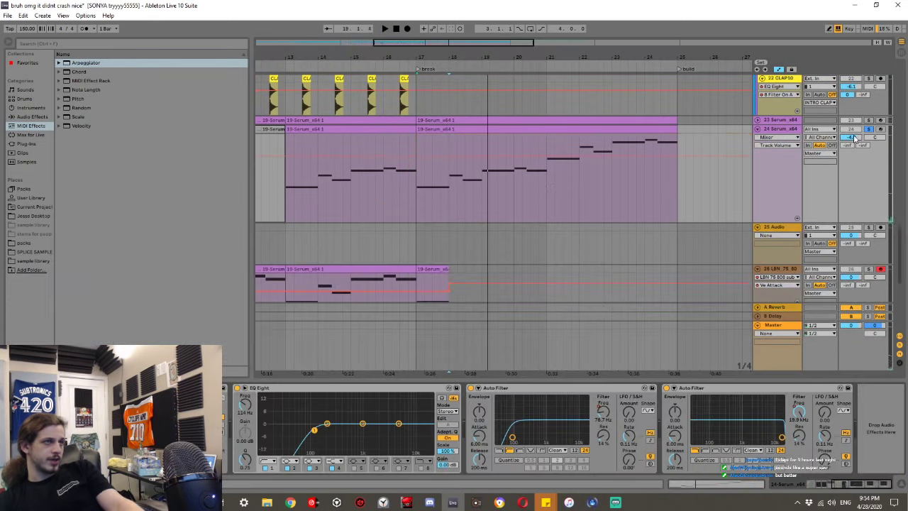
scroll(386, 439, left, 10)
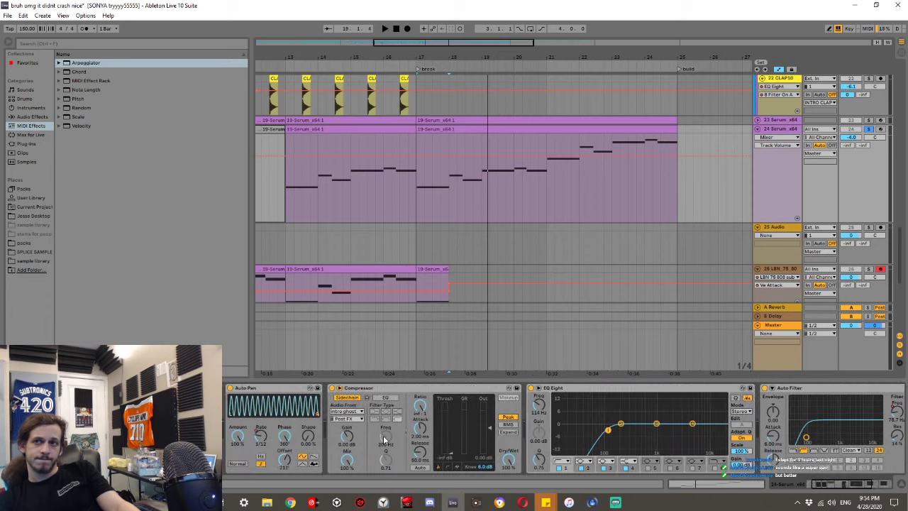
key(space)
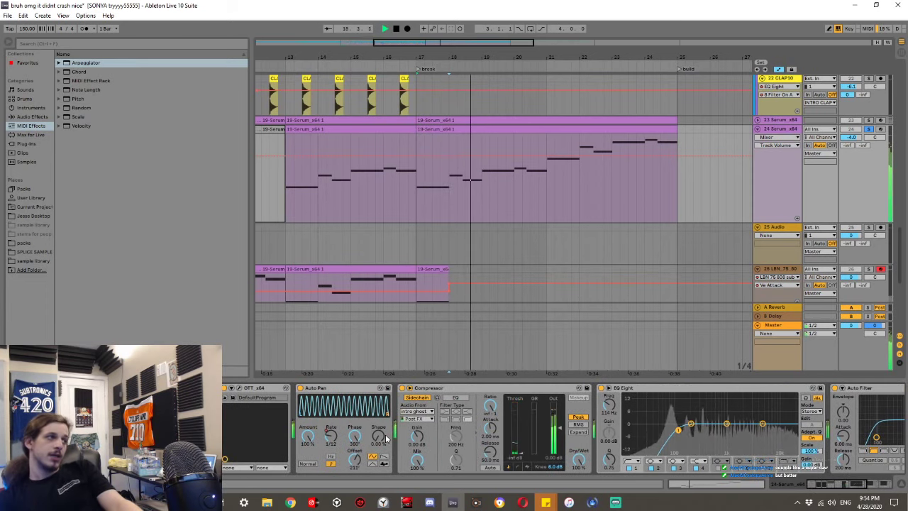
key(space)
Check the oscillator and effects settings of the lower Serum track's synth.
click(163, 388)
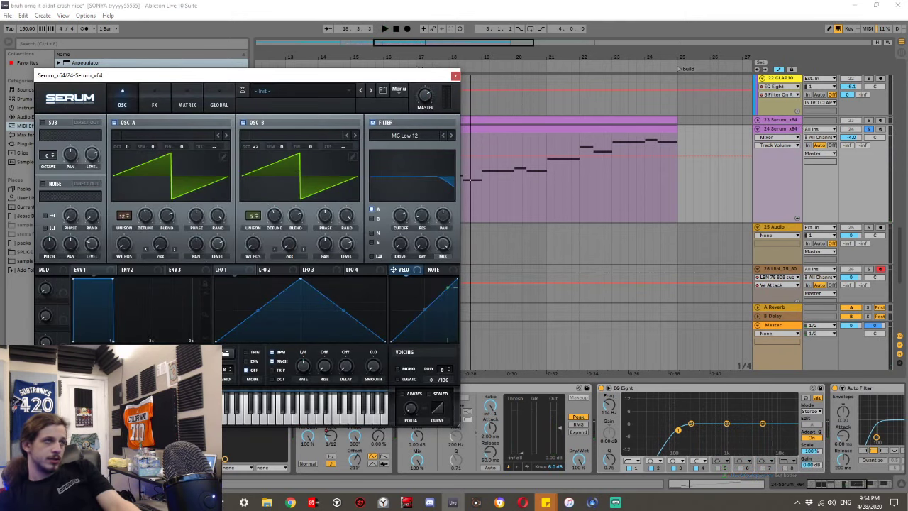
click(153, 99)
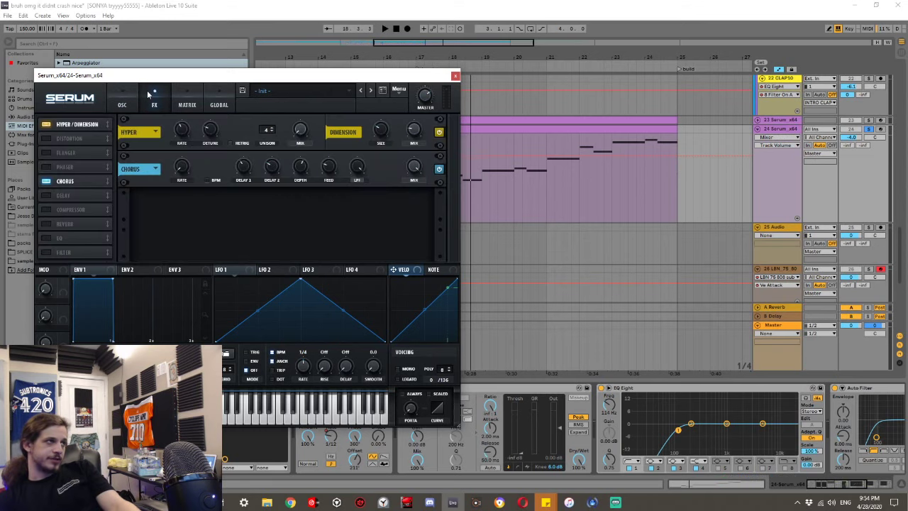
click(456, 75)
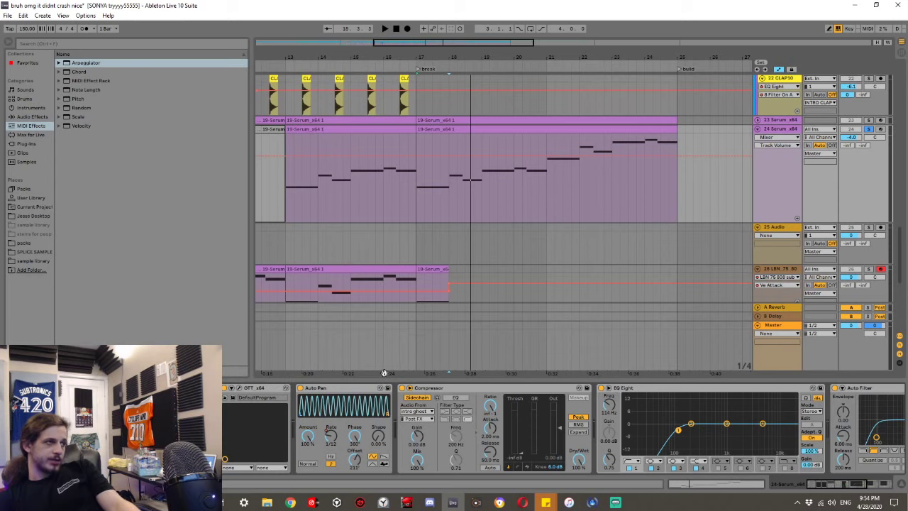
Replay the break from its start, soloing the upper Serum track for comparison before clearing the solos.
scroll(536, 409, down, 6)
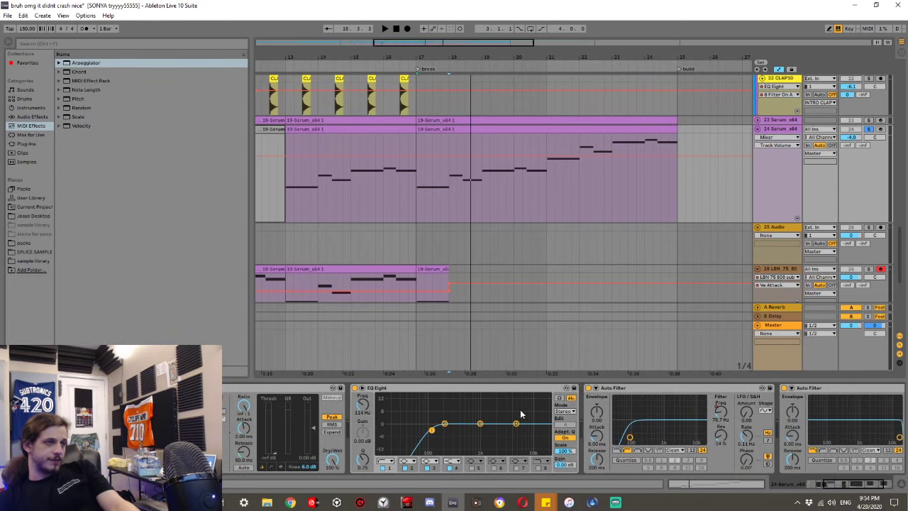
scroll(521, 413, down, 1)
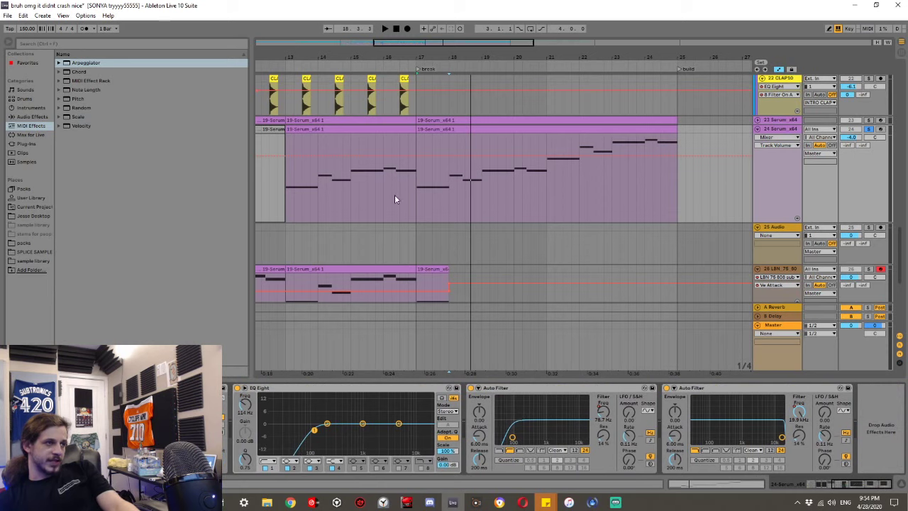
click(418, 194)
key(space)
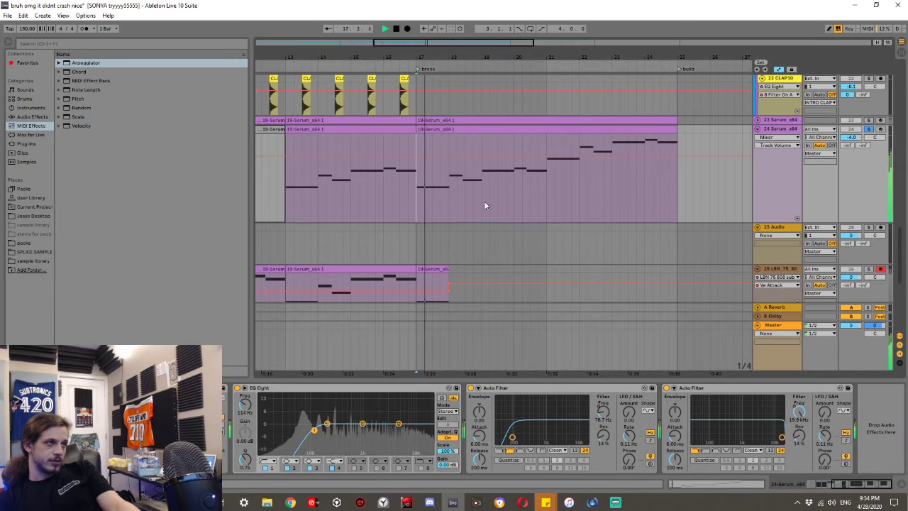
click(848, 123)
click(868, 120)
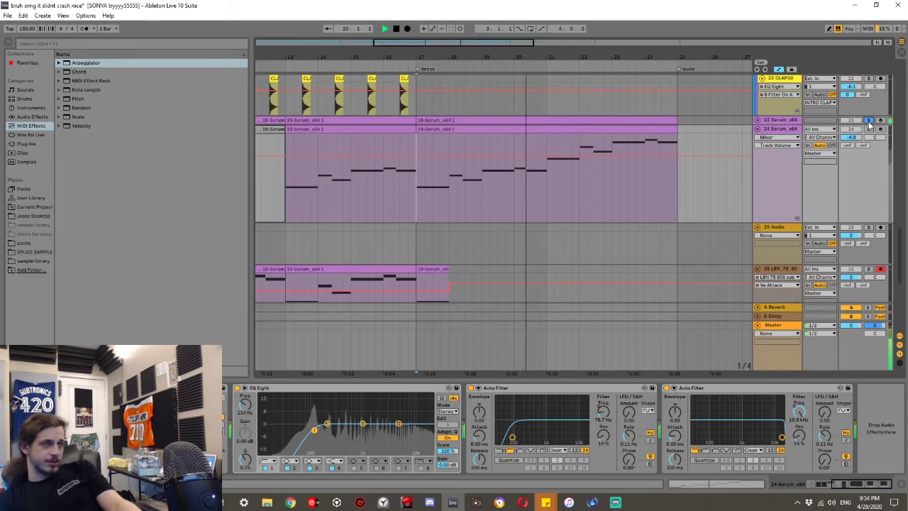
click(868, 120)
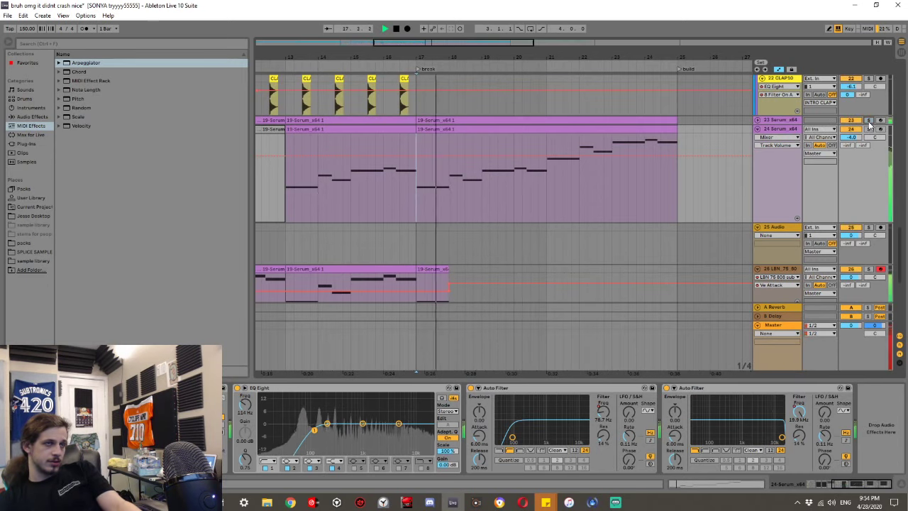
Unfold the upper Serum track, hide the detail view and compare the break clips of both Serum tracks during playback.
click(758, 121)
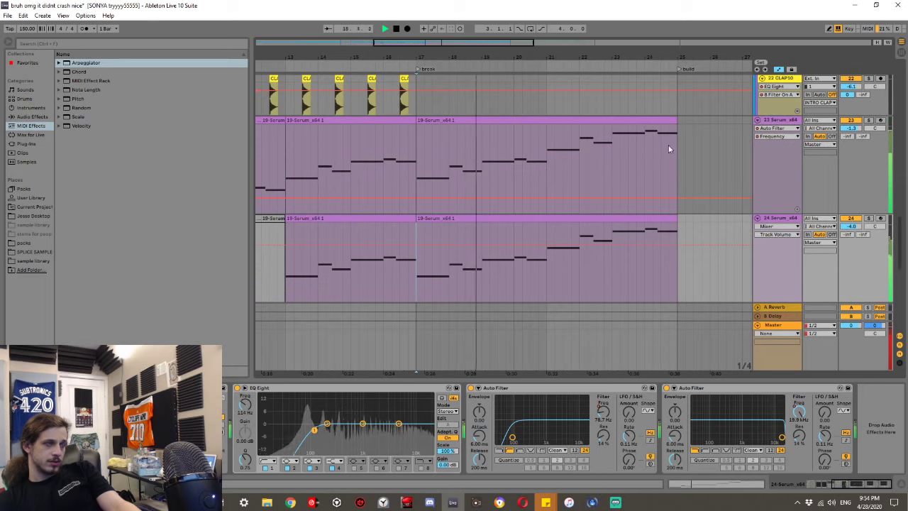
drag(595, 381, 594, 479)
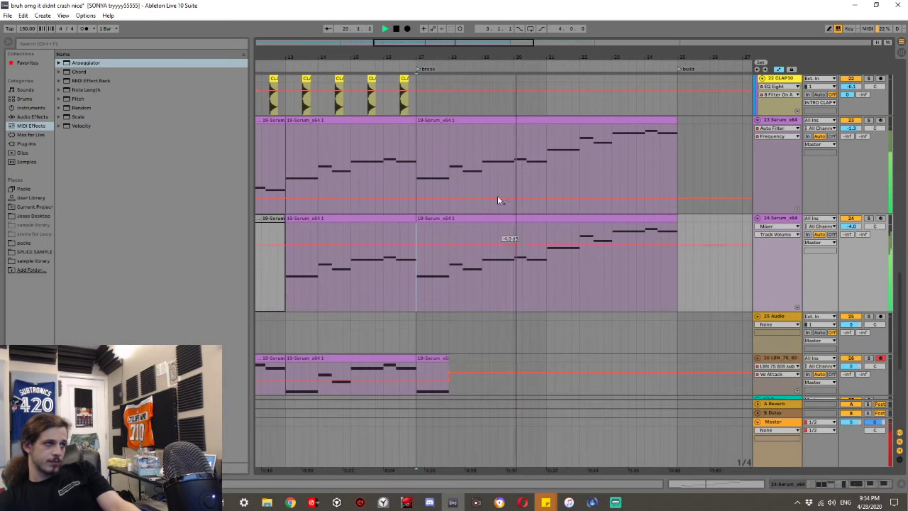
click(444, 120)
click(433, 217)
key(space)
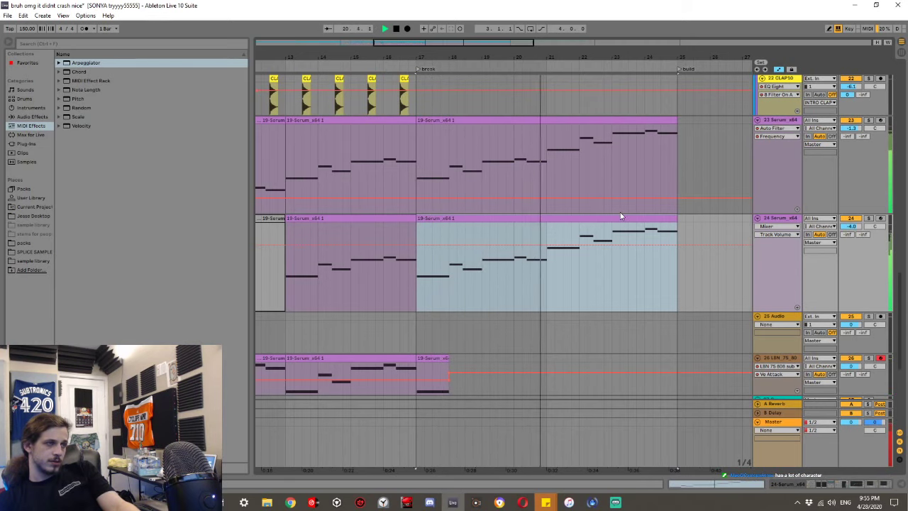
Fold both Serum tracks, stop playback and fit the whole arrangement to the view.
click(756, 120)
click(756, 129)
key(space)
key(w)
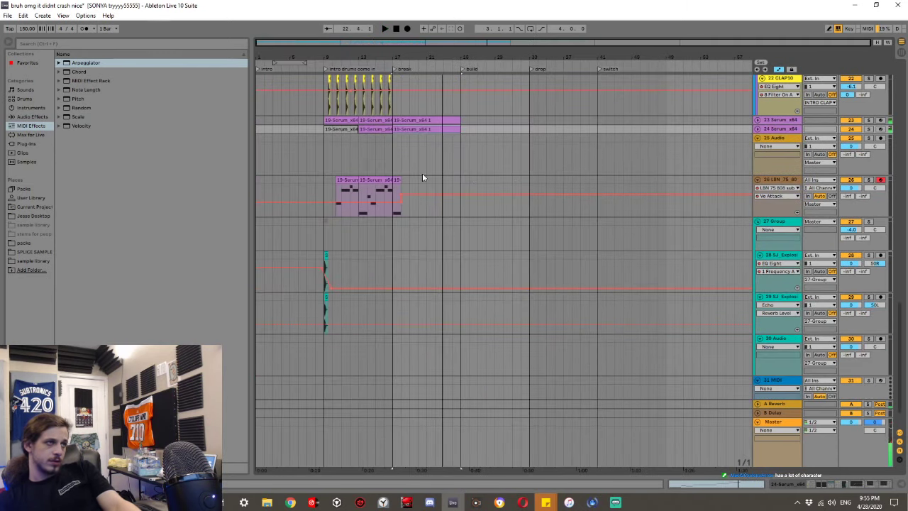
Play the intro from bar 1, then restart playback at about bar 4.
drag(271, 144, 117, 157)
key(space)
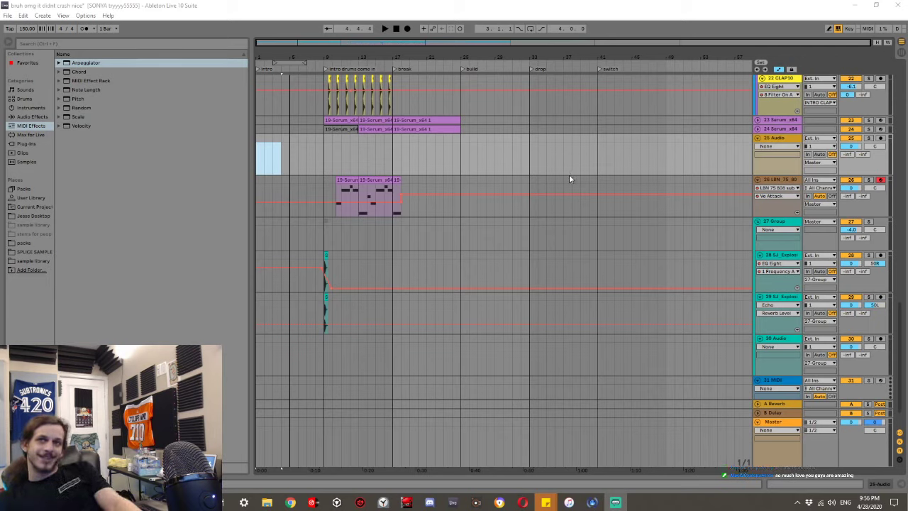
click(286, 162)
key(space)
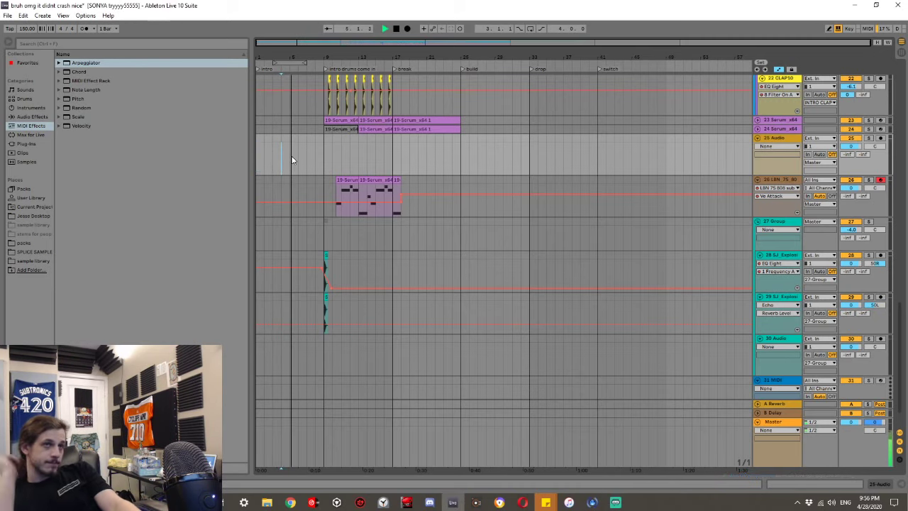
Examine the lead, sweep, drum and clap tracks while the intro plays into the break.
scroll(292, 161, up, 3)
scroll(292, 159, up, 5)
scroll(298, 149, up, 6)
scroll(299, 153, down, 6)
scroll(383, 165, up, 4)
scroll(400, 171, down, 6)
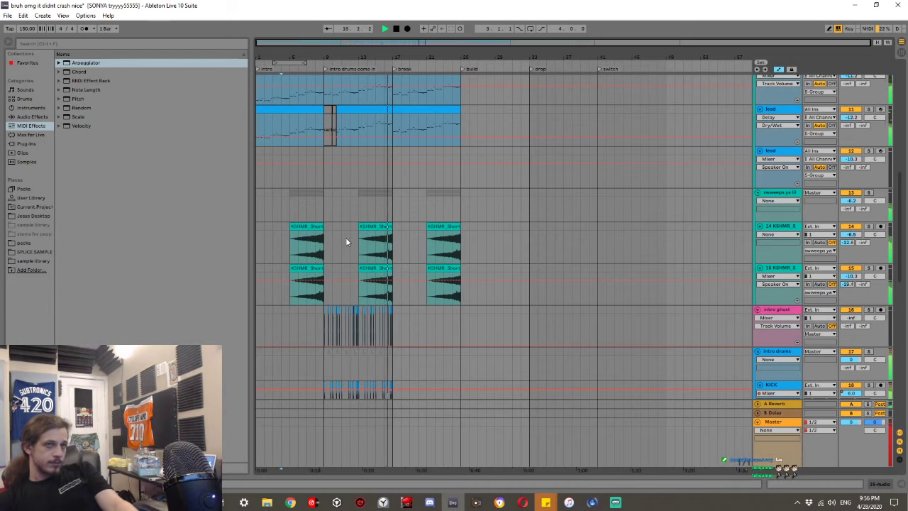
scroll(399, 275, down, 3)
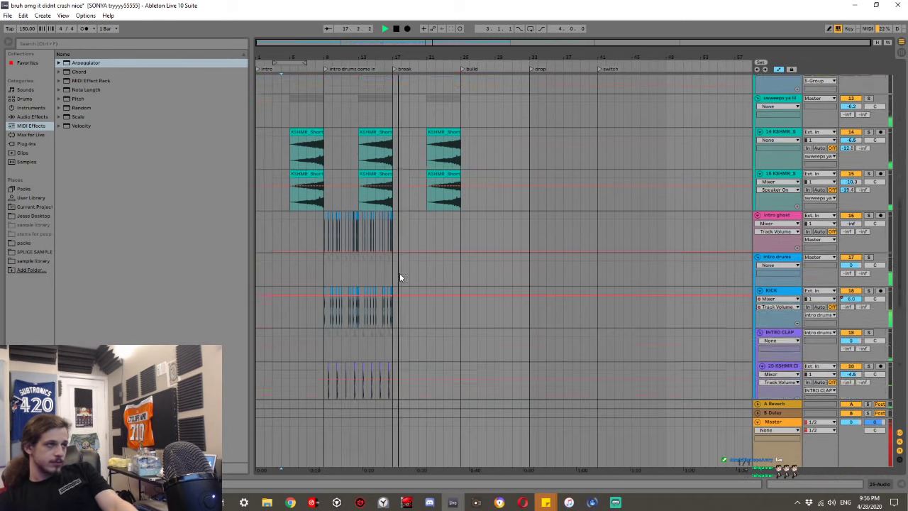
scroll(400, 275, down, 6)
key(space)
Delete the lower Serum track's clips from bar 13 to the end of the break and replay the break.
scroll(399, 278, up, 3)
click(401, 300)
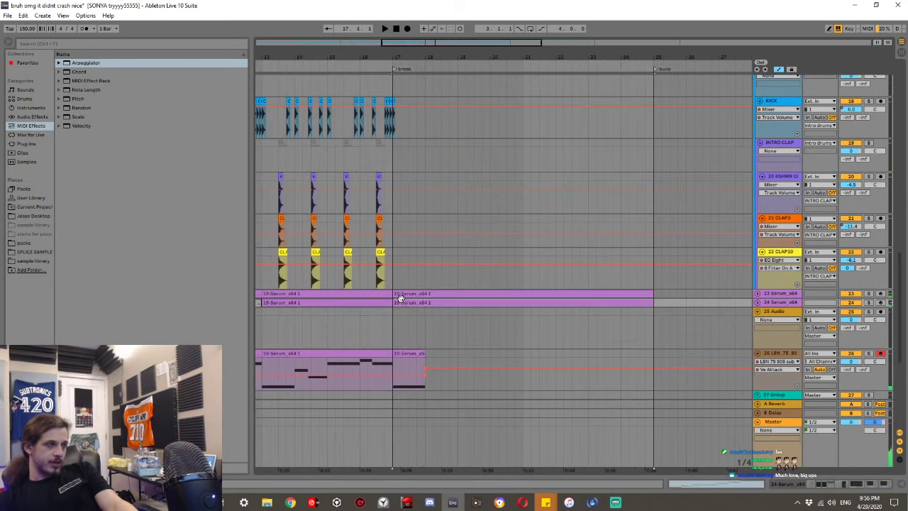
key(Delete)
click(403, 304)
key(space)
click(387, 303)
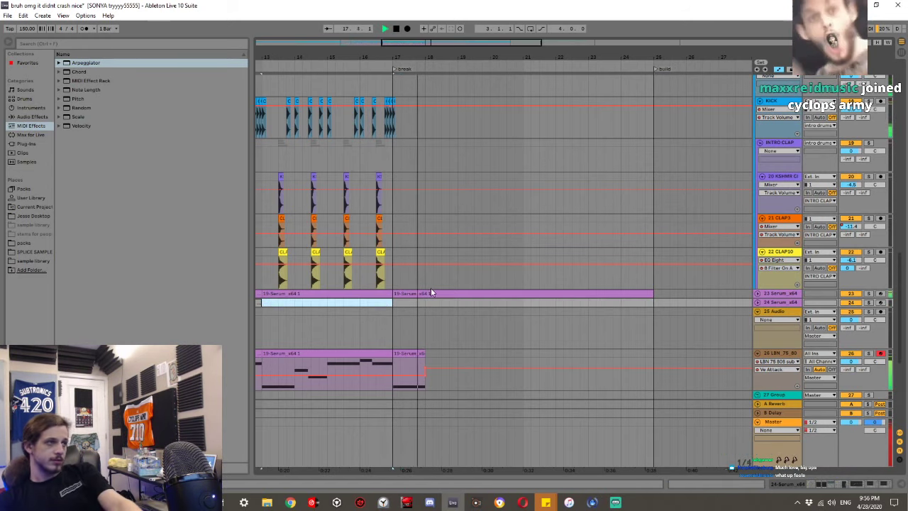
Unfold the upper Serum track, stop playback and duplicate the track.
scroll(470, 320, down, 1)
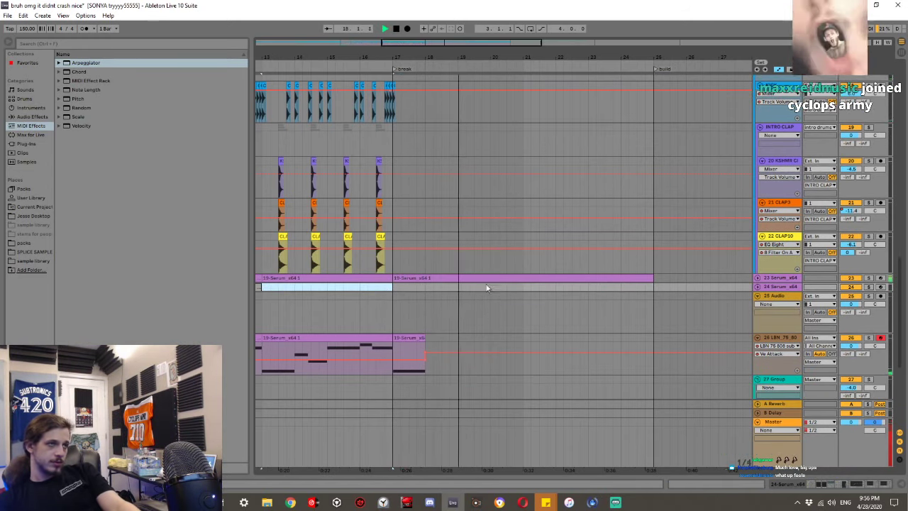
click(758, 277)
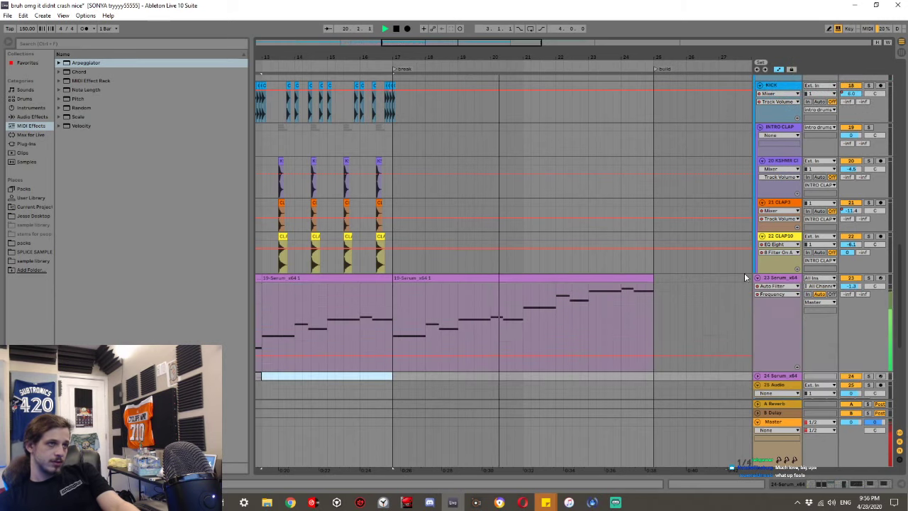
scroll(659, 257, down, 5)
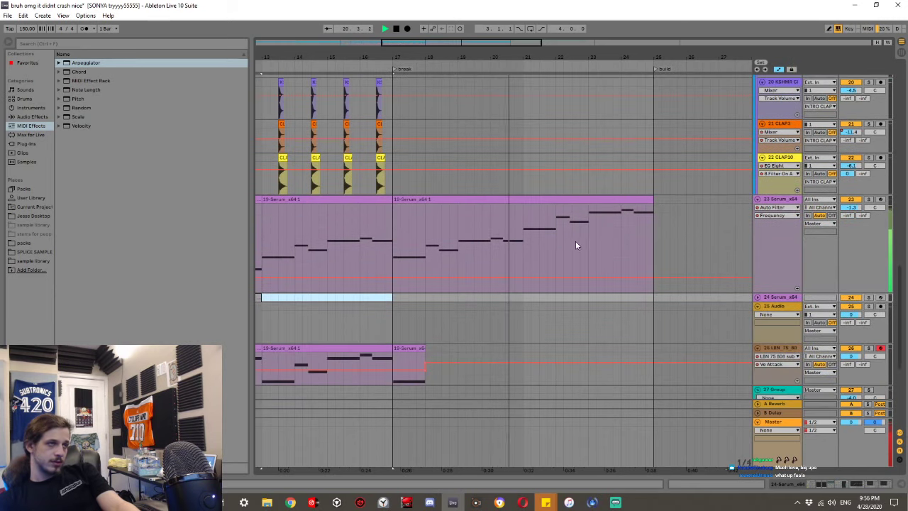
click(792, 200)
key(space)
key(ctrl+d)
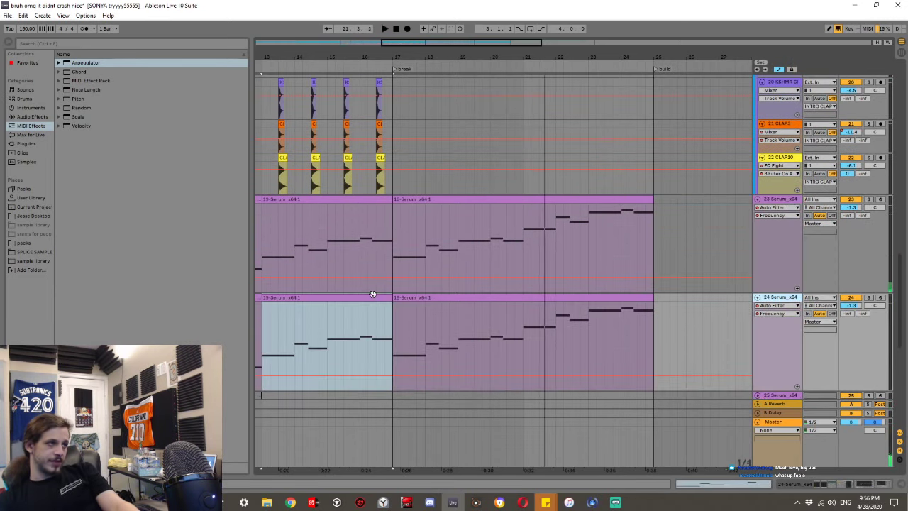
Delete the clips before the break on the duplicated Serum track, keeping only its break clip.
key(w)
shift+click(348, 298)
key(Delete)
Transpose the duplicated Serum track's break notes down an octave and play them solo.
click(414, 290)
click(418, 296)
double_click(396, 341)
click(390, 341)
key(space)
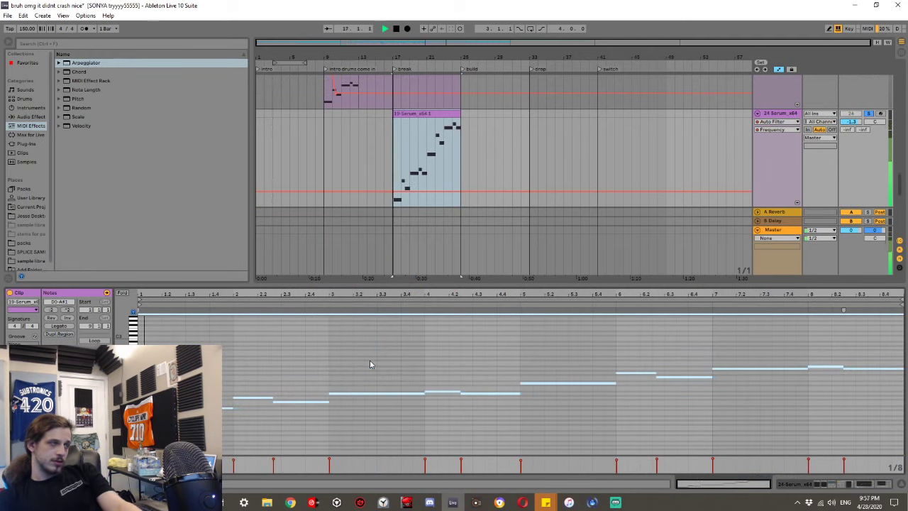
Enable the MG Low 12 filter in the duplicated track's Serum and lower its cutoff and resonance during playback.
key(shift+Tab)
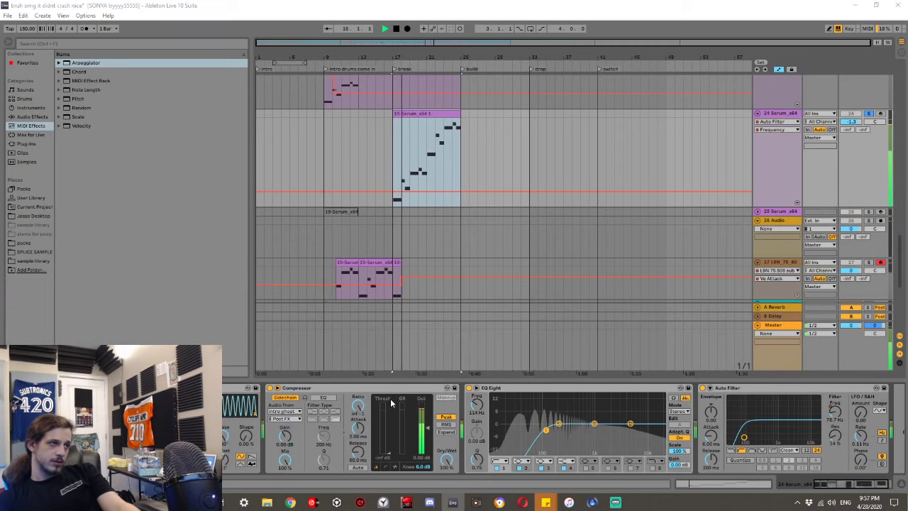
key(ctrl+alt+p)
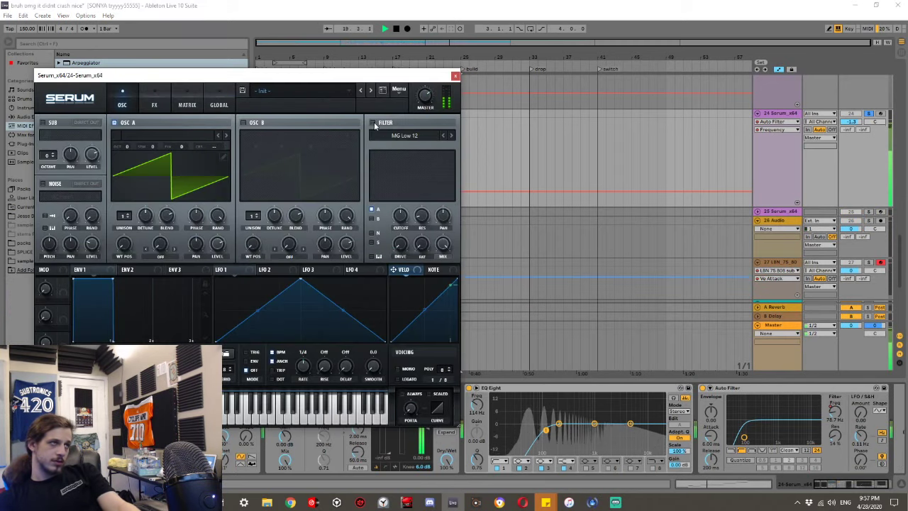
click(373, 122)
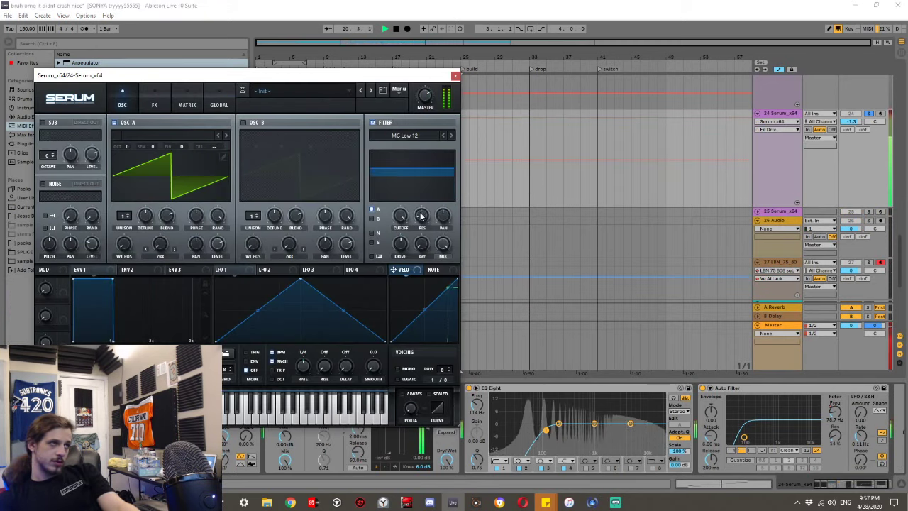
drag(401, 216, 417, 262)
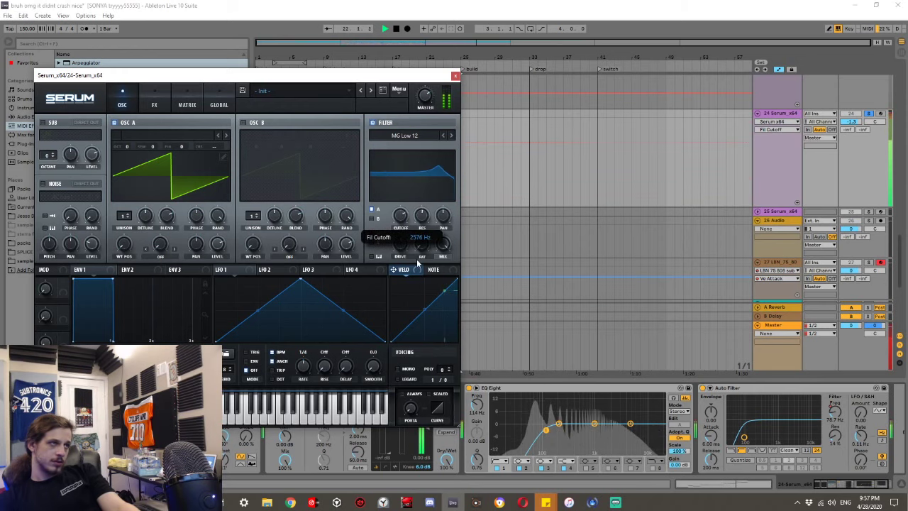
drag(422, 216, 399, 231)
key(space)
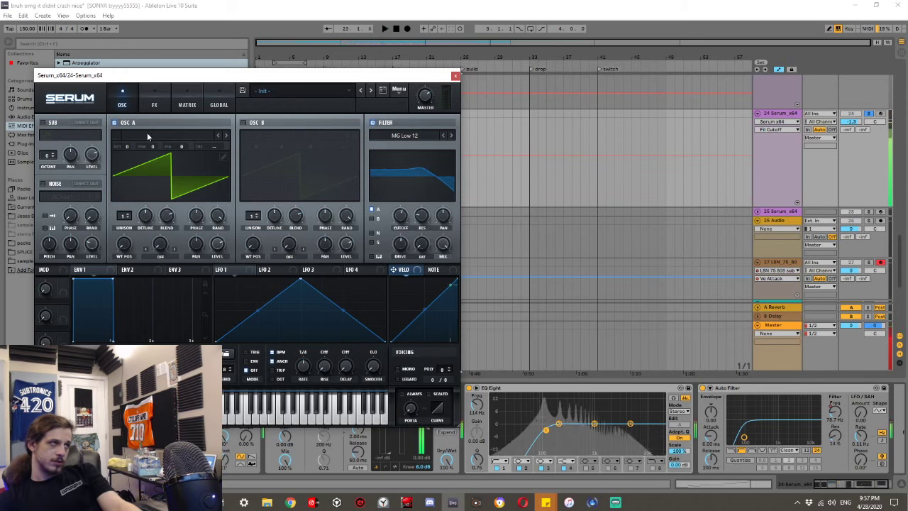
Load the 23-Scrap Yard wavetable from the massive wave tables' M4-Digital-Hybrid folder into oscillator A and play the break.
click(147, 135)
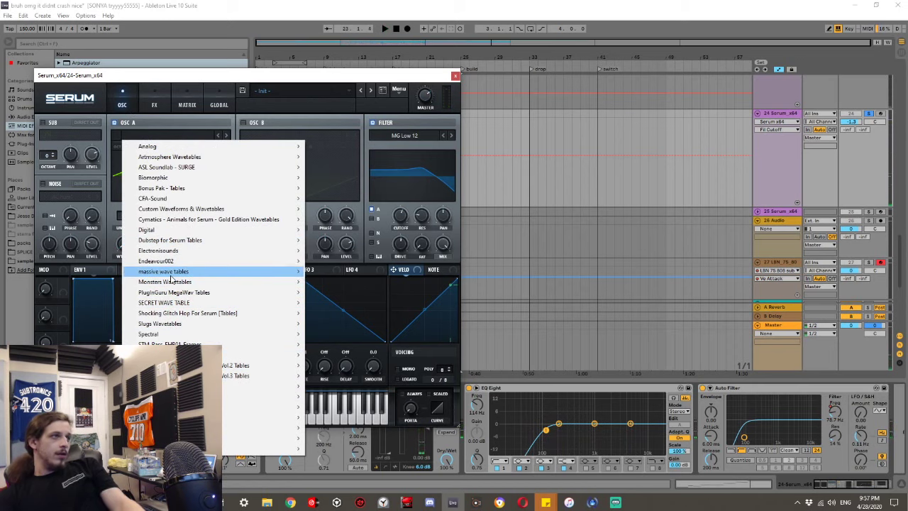
mouse_move(292, 278)
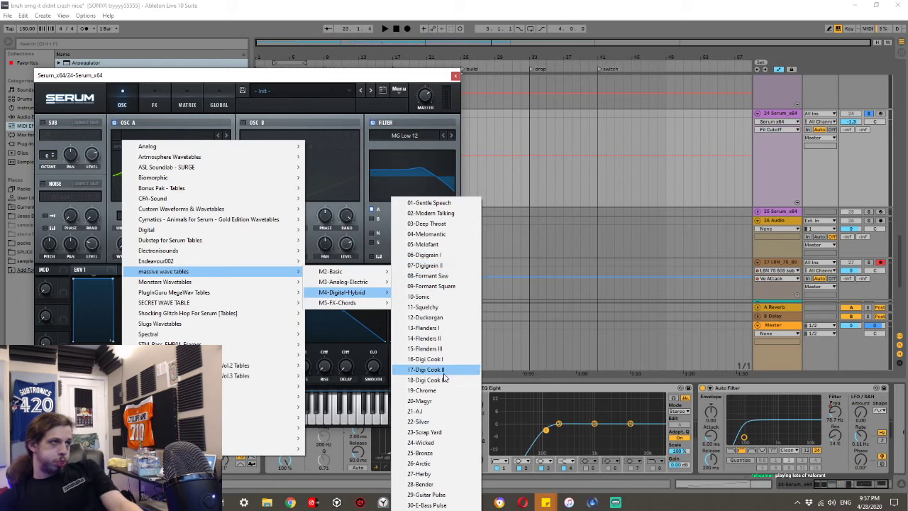
click(424, 432)
key(space)
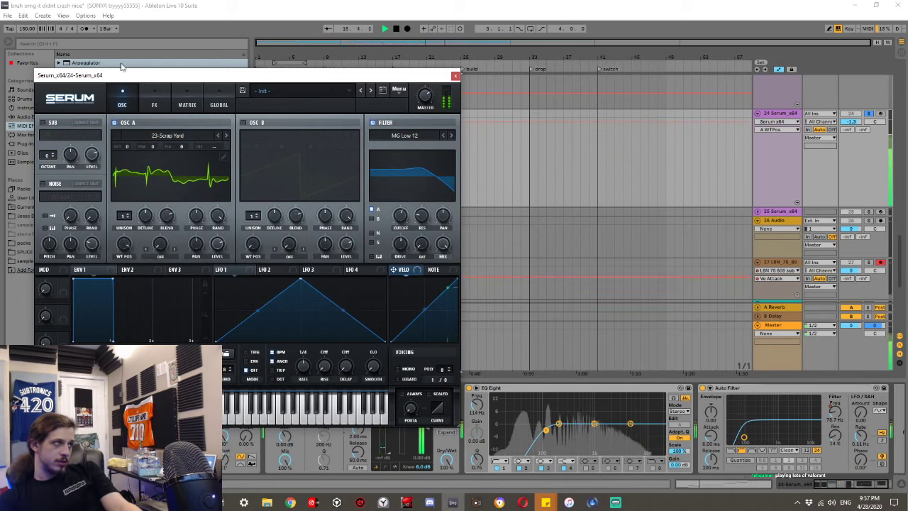
Enable the Hyper/Dimension and Compressor effects in the duplicated track's Serum, raise the compressor gain and switch it to multiband.
click(153, 105)
click(47, 125)
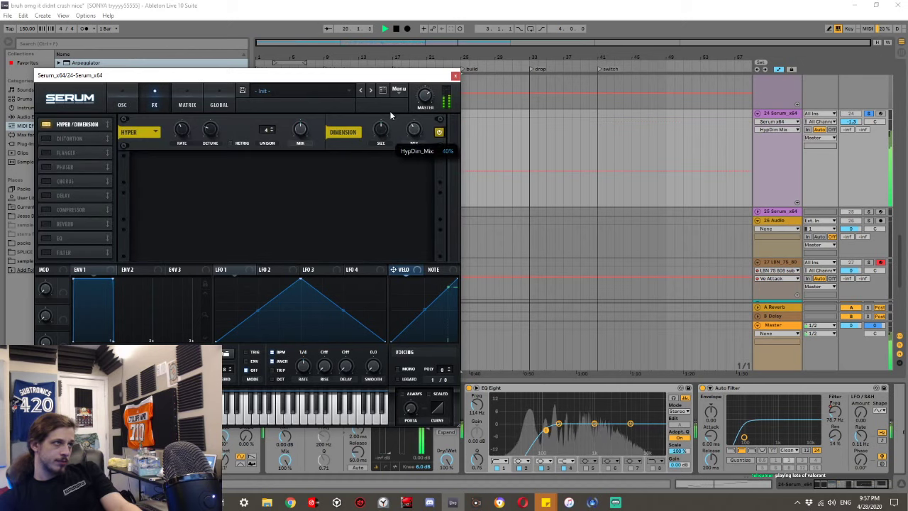
key(space)
click(46, 209)
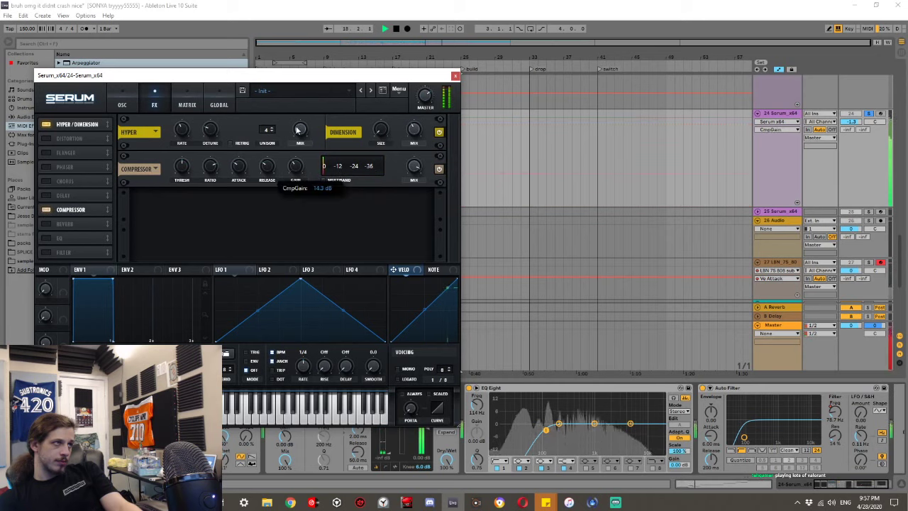
click(322, 179)
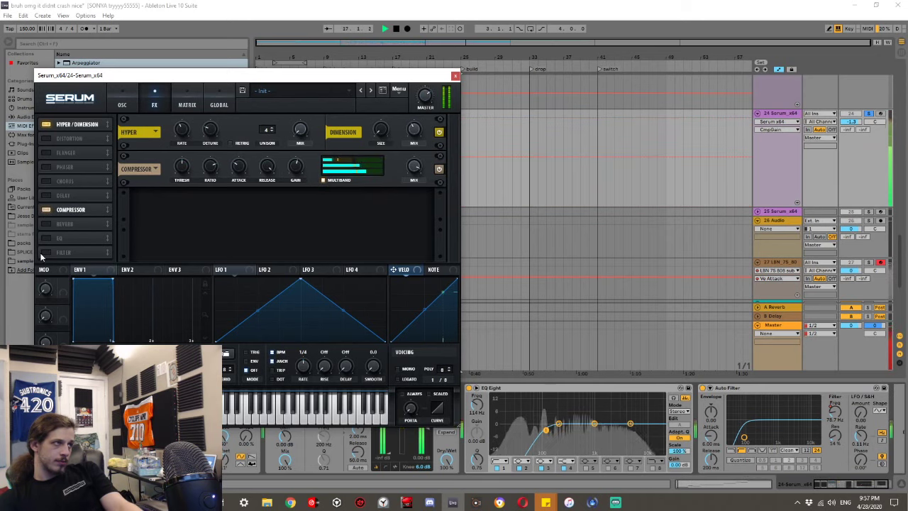
Set oscillator A's warp mode to Bend and raise the warp amount while playing the break.
click(122, 103)
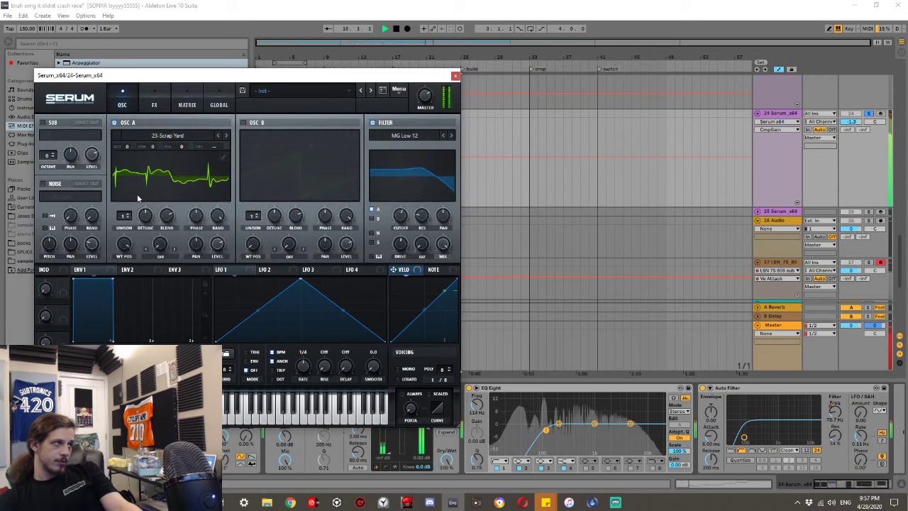
click(162, 247)
click(167, 67)
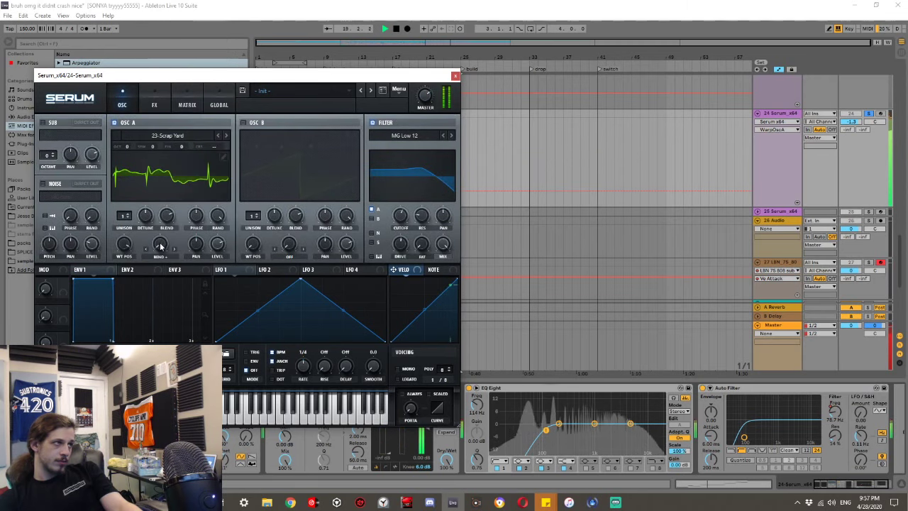
drag(160, 244, 167, 202)
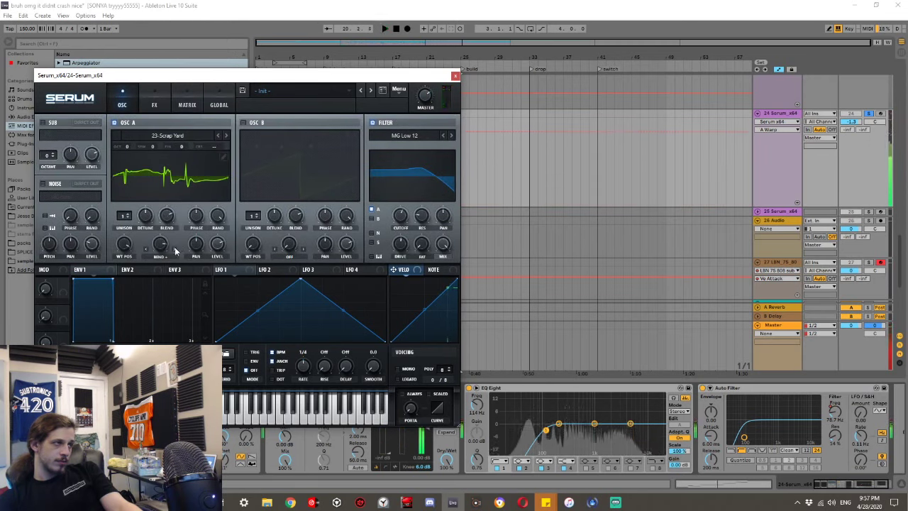
key(space)
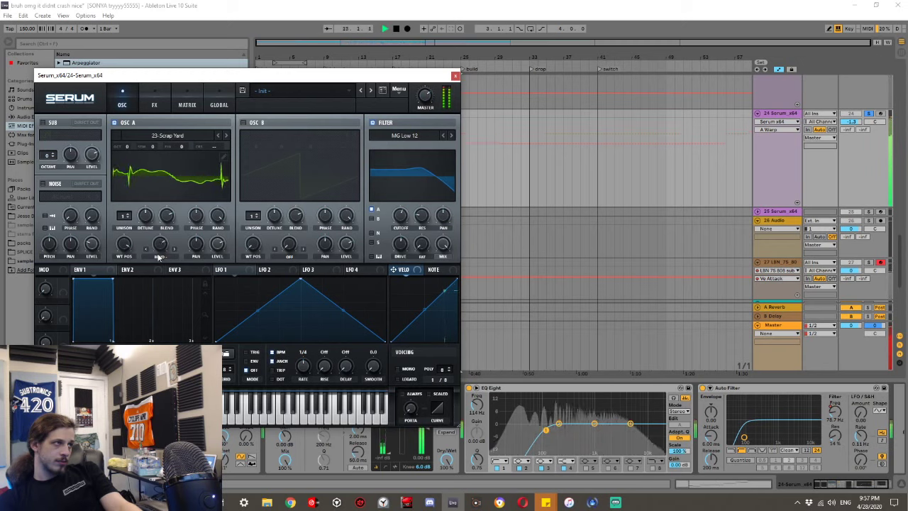
Unsolo the duplicated Serum track, close its plug-in window and play the break with the full mix.
click(870, 114)
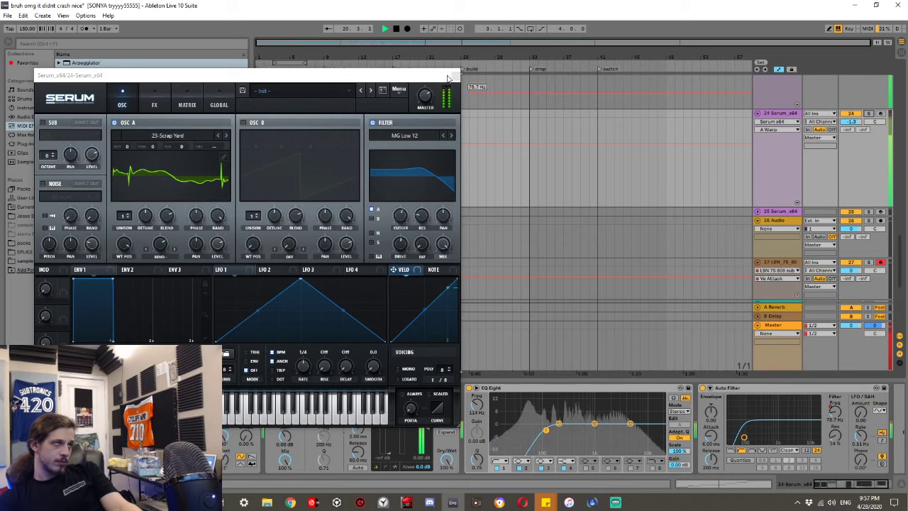
click(454, 75)
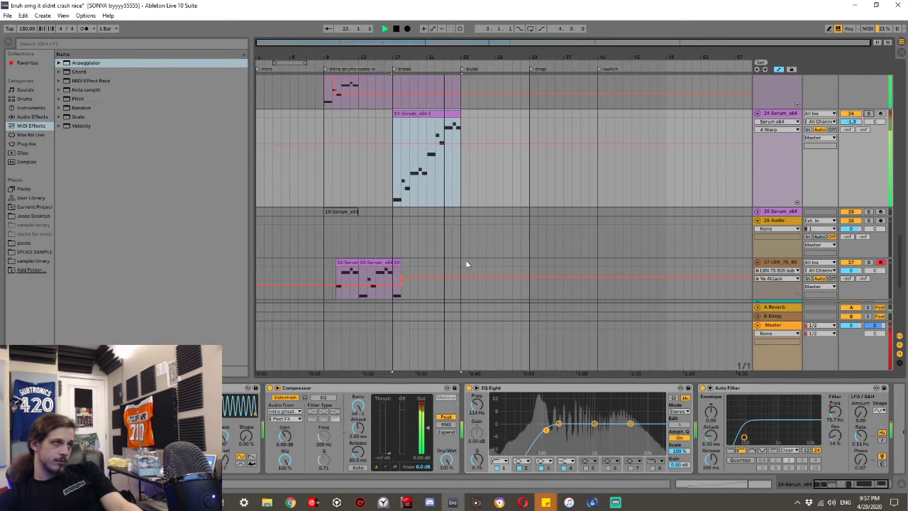
key(ctrl+alt+l)
scroll(429, 228, up, 5)
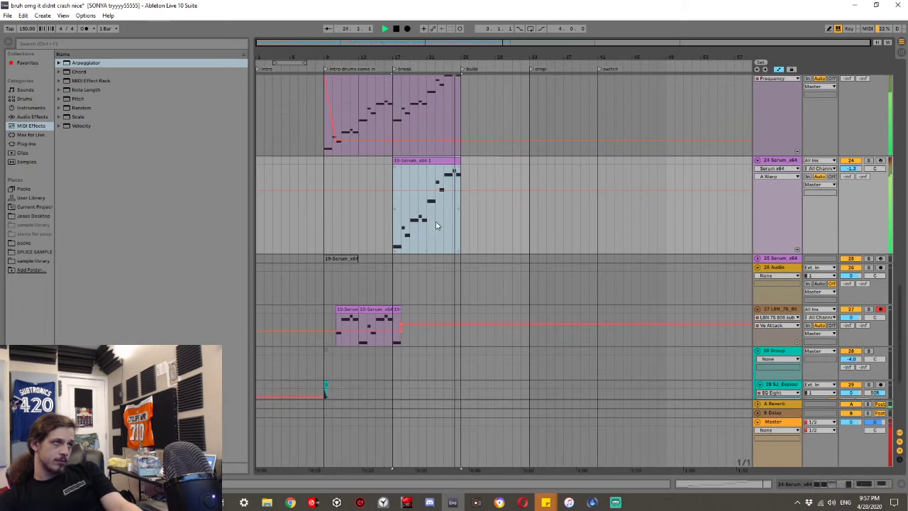
scroll(436, 225, up, 1)
key(space)
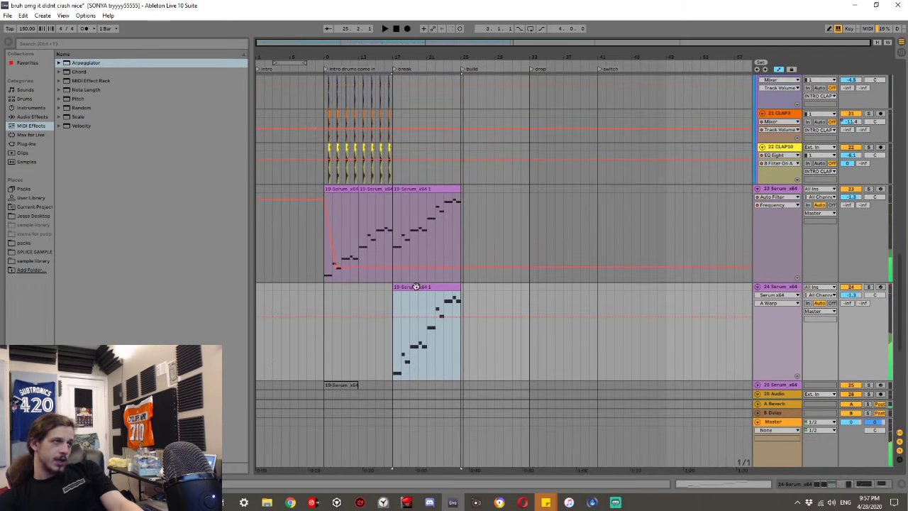
Play the arrangement from before the intro drums into the break to hear the new layer in context.
key(space)
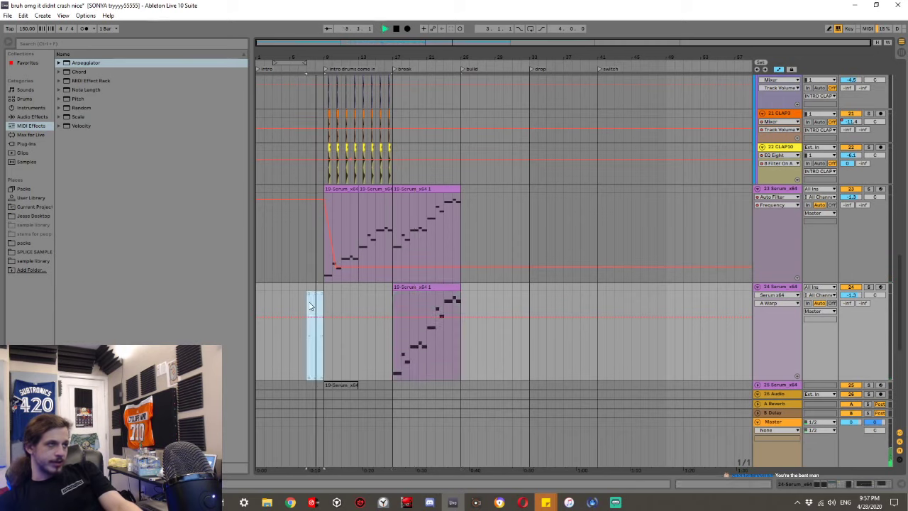
drag(290, 314, 347, 234)
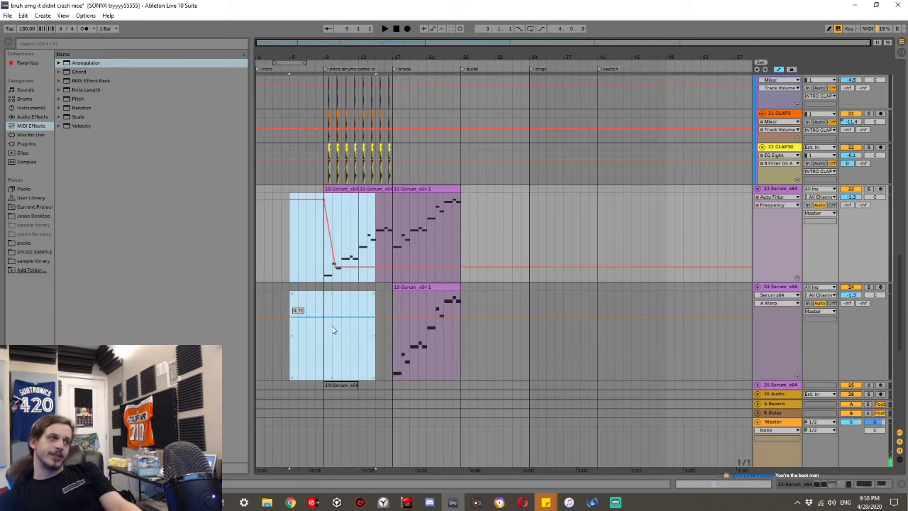
drag(299, 297, 306, 295)
key(space)
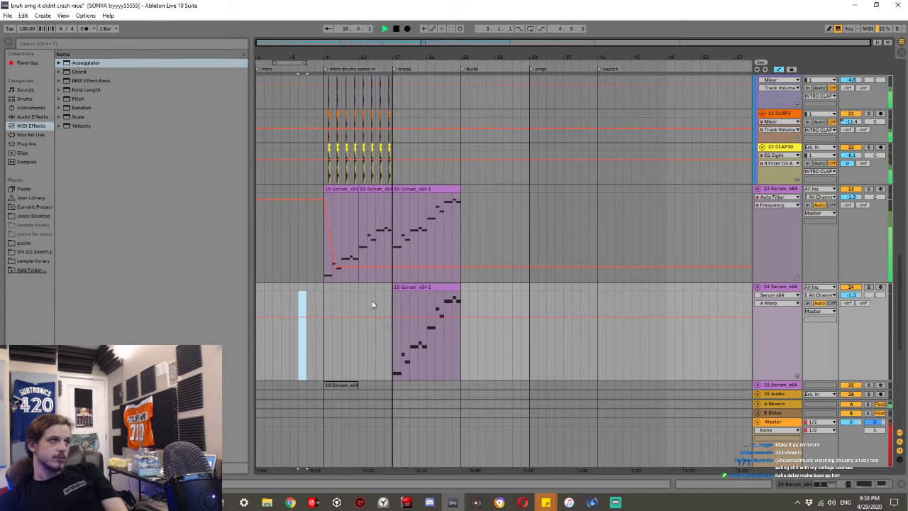
key(b)
key(space)
key(space)
Delete the break clip from the duplicated Serum track.
click(417, 288)
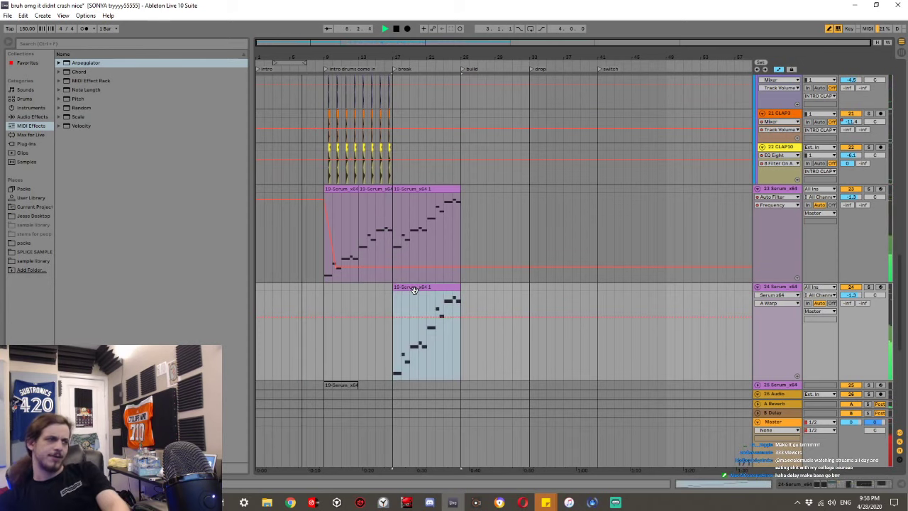
key(Delete)
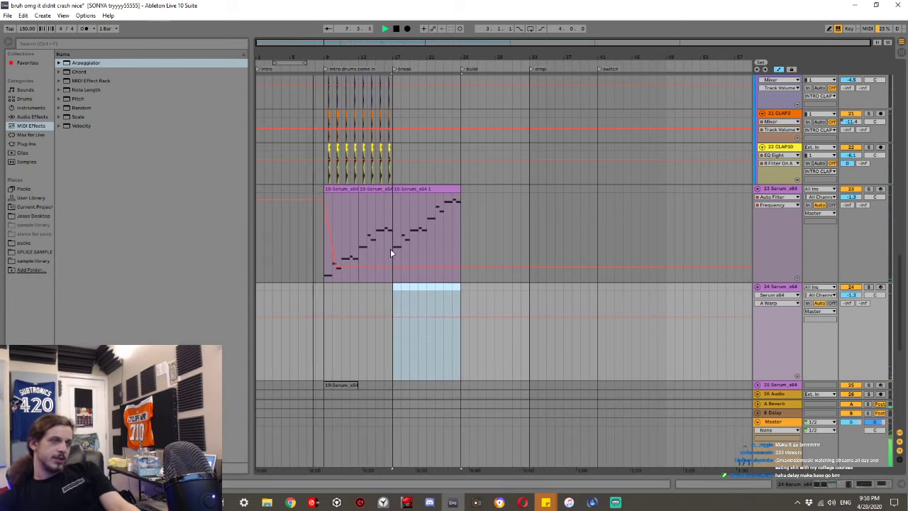
key(space)
click(408, 230)
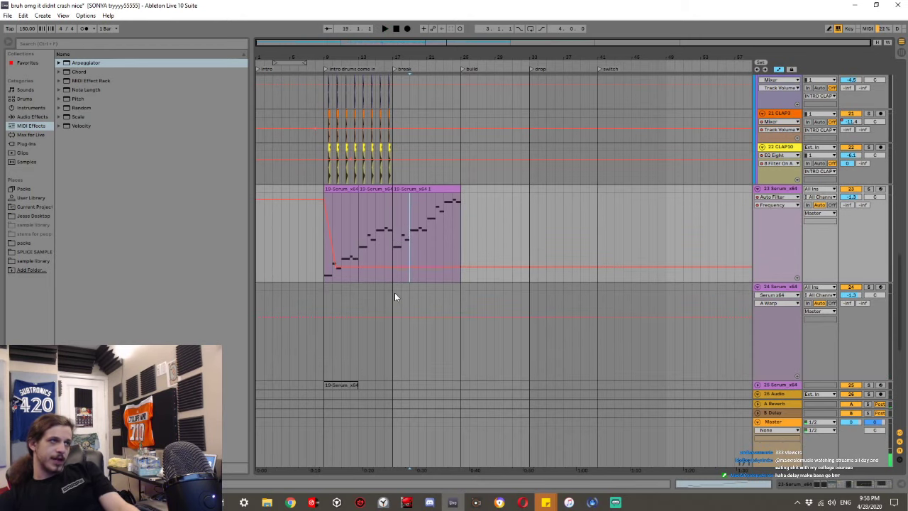
click(396, 295)
Transpose the original Serum track's break notes down an octave and listen to the break.
click(421, 190)
double_click(422, 189)
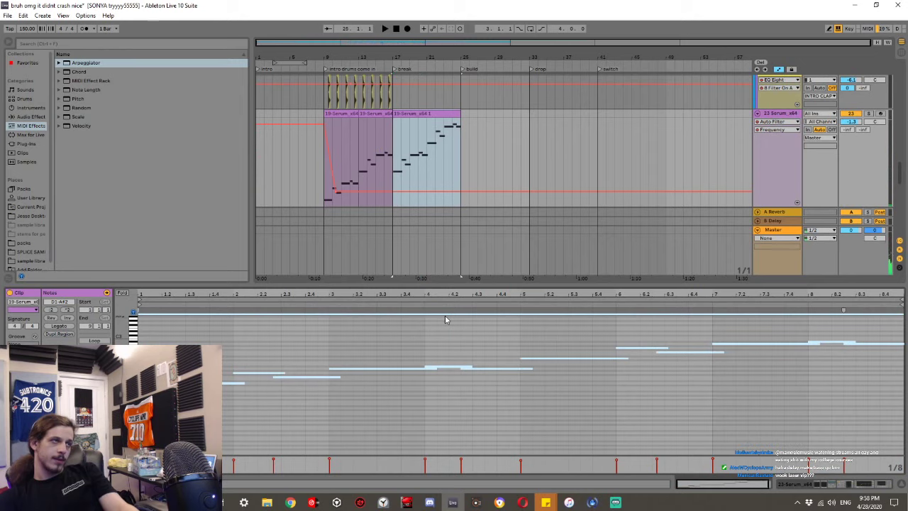
key(shift+Down)
key(space)
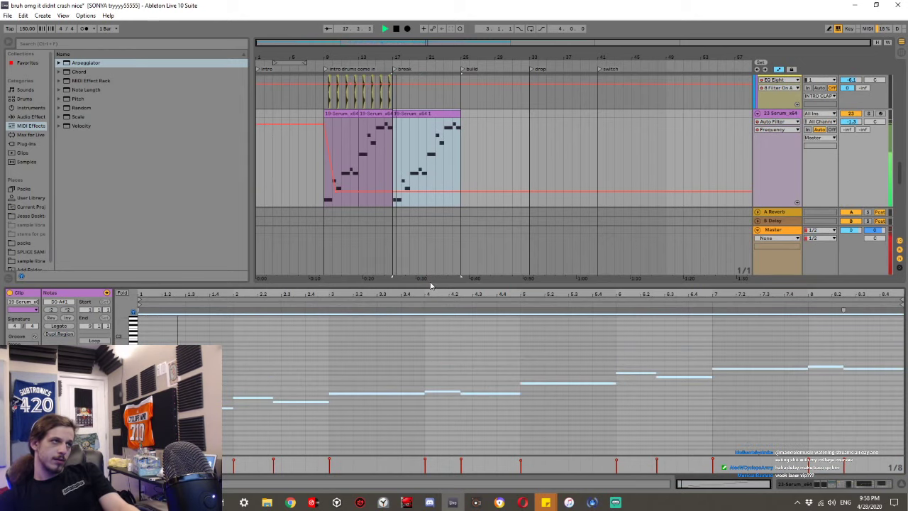
key(ctrl+alt+l)
scroll(437, 279, up, 2)
scroll(438, 279, down, 1)
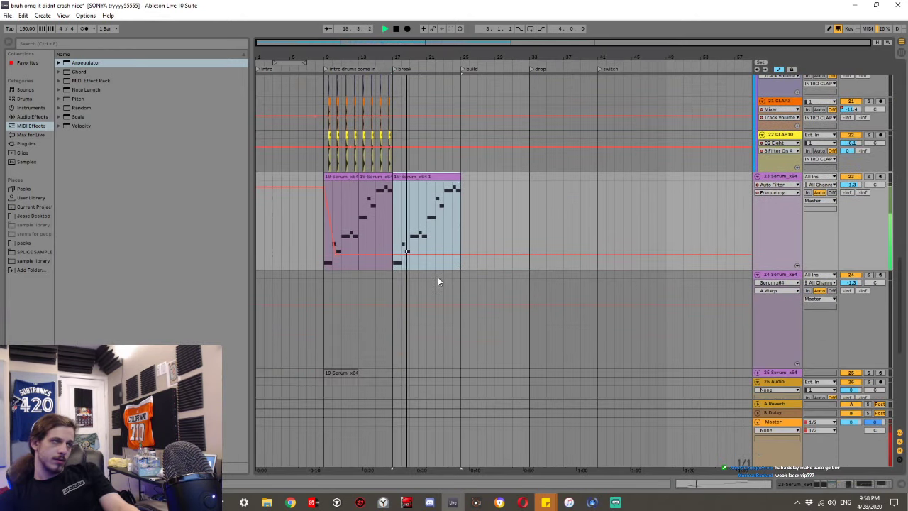
scroll(438, 281, down, 3)
scroll(426, 281, up, 2)
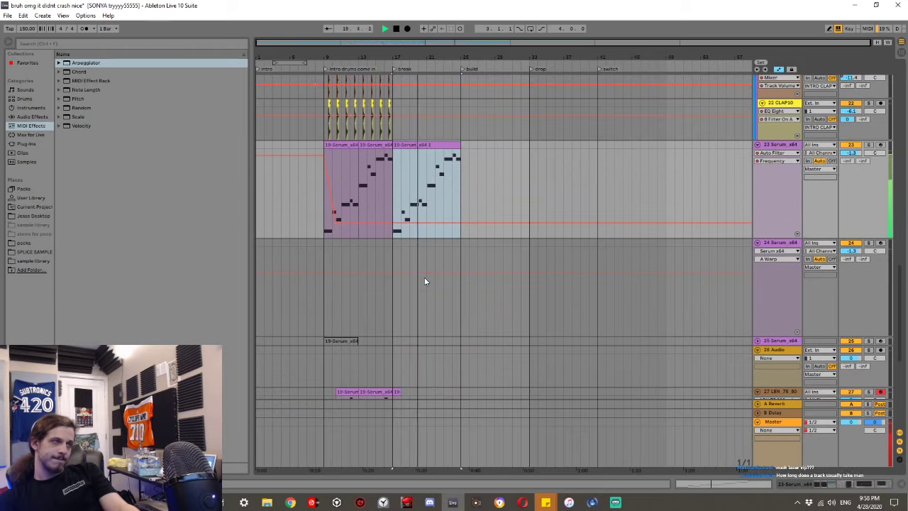
scroll(425, 281, up, 1)
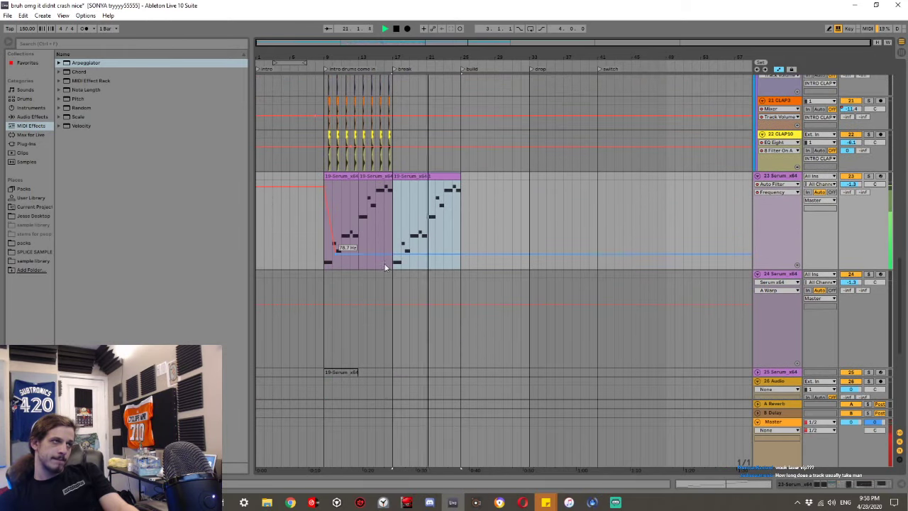
Duplicate the clip on Omnisphere track 9 into the break and play it.
scroll(386, 264, up, 15)
key(space)
click(367, 166)
key(ctrl+d)
key(space)
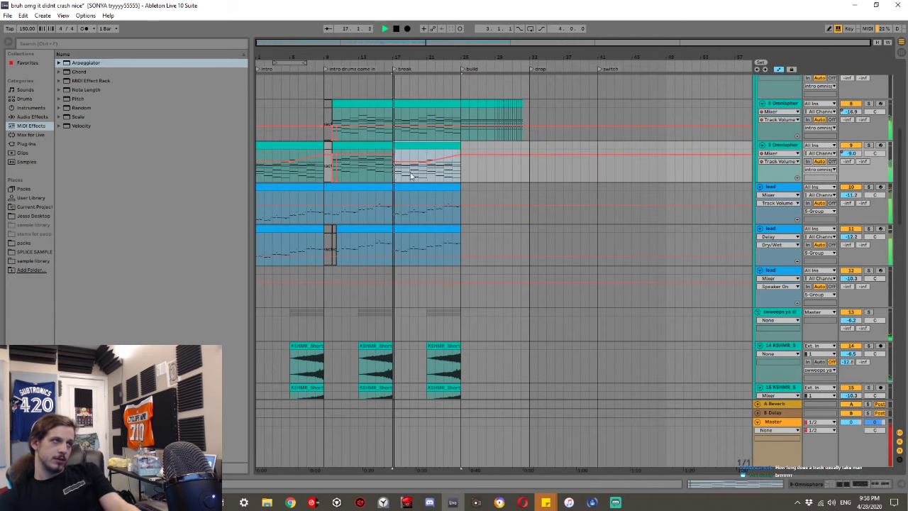
key(space)
Solo Omnisphere track 9, show its Reverb Dry/Wet automation and play the break.
click(780, 153)
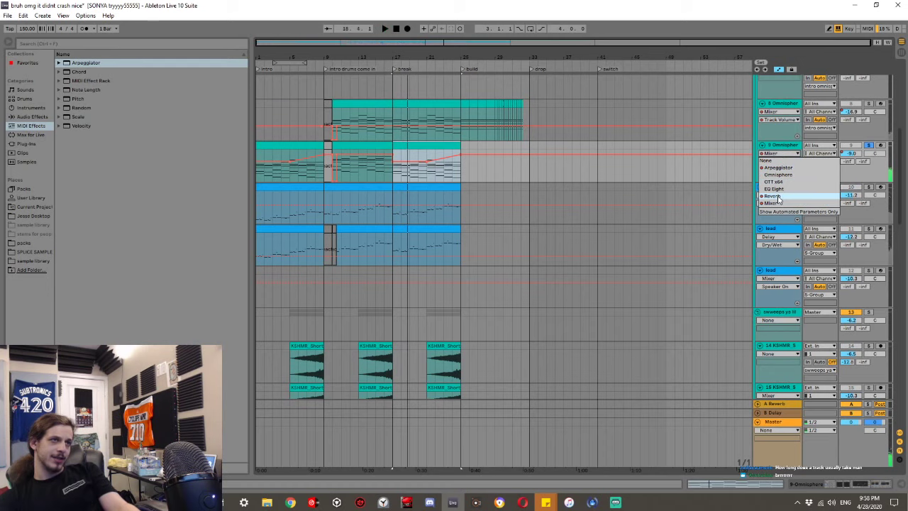
click(780, 196)
key(space)
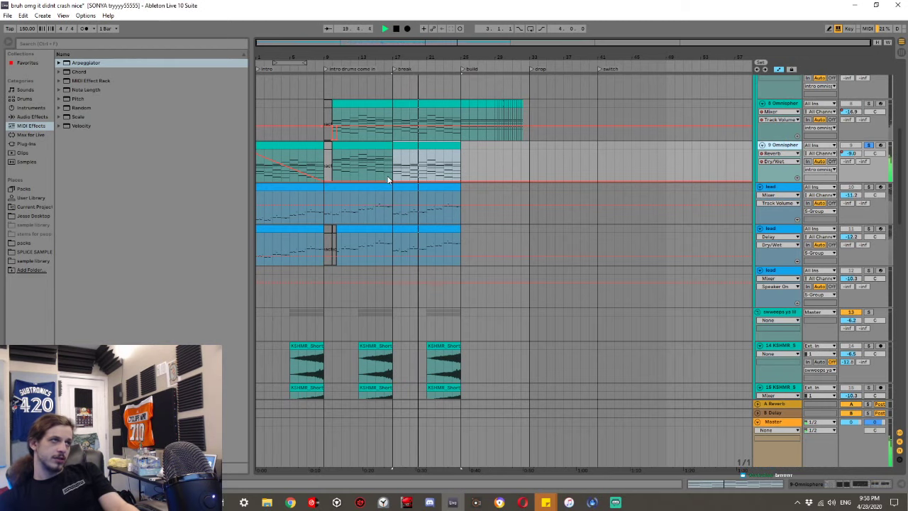
Duplicate Omnisphere track 9, delete the copy's clips before the break and move the original's break clip onto the copy.
key(ctrl+d)
click(341, 185)
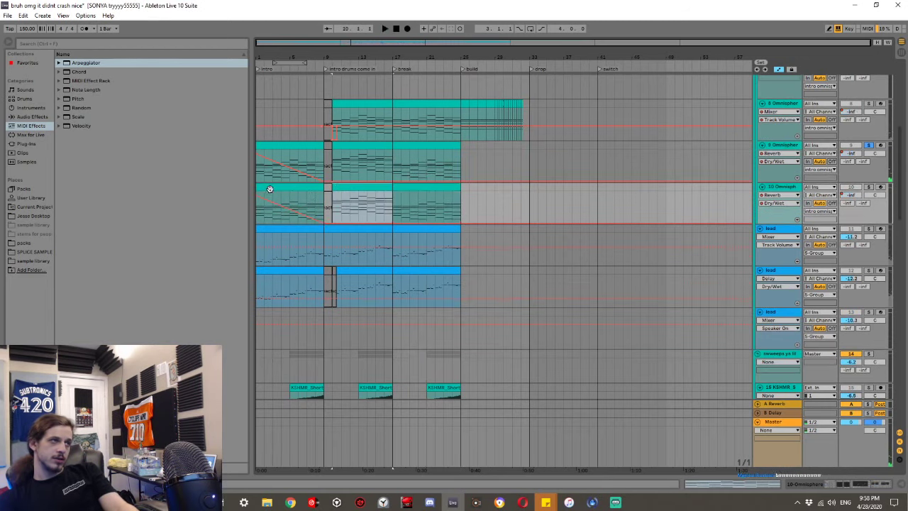
shift+click(269, 188)
key(Delete)
drag(419, 144, 425, 195)
Solo the duplicated Omnisphere track, show its devices and lower the EQ Eight scale to about 34% during playback.
click(869, 187)
double_click(783, 185)
key(space)
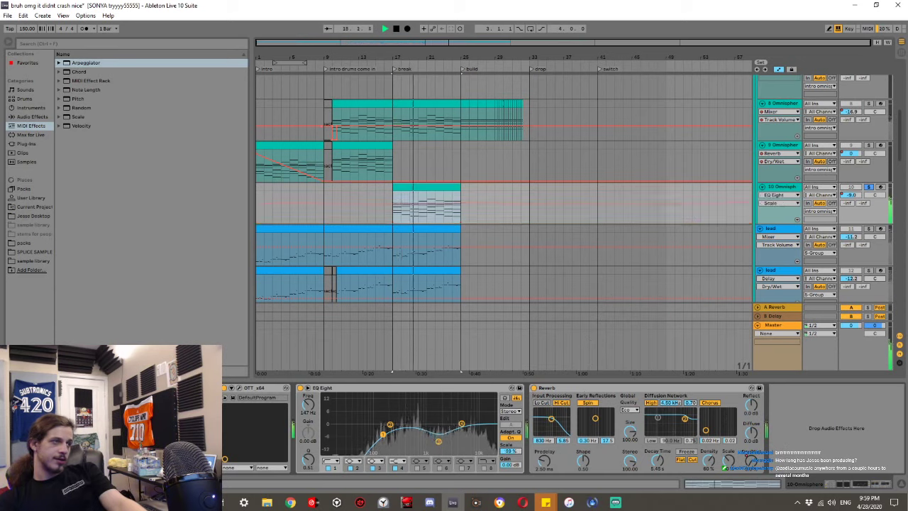
drag(504, 458, 505, 490)
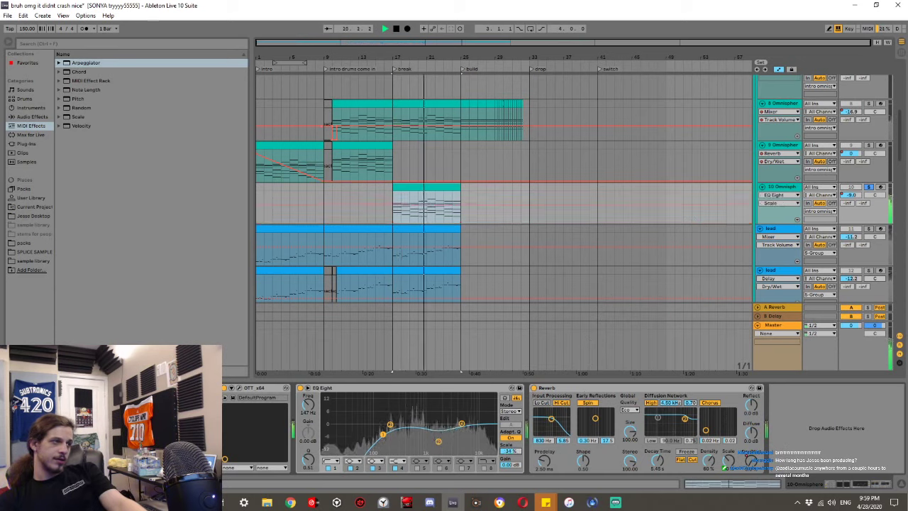
Set the downward compression in the duplicated Omnisphere track's OTT to 0% while playing the break.
key(space)
key(space)
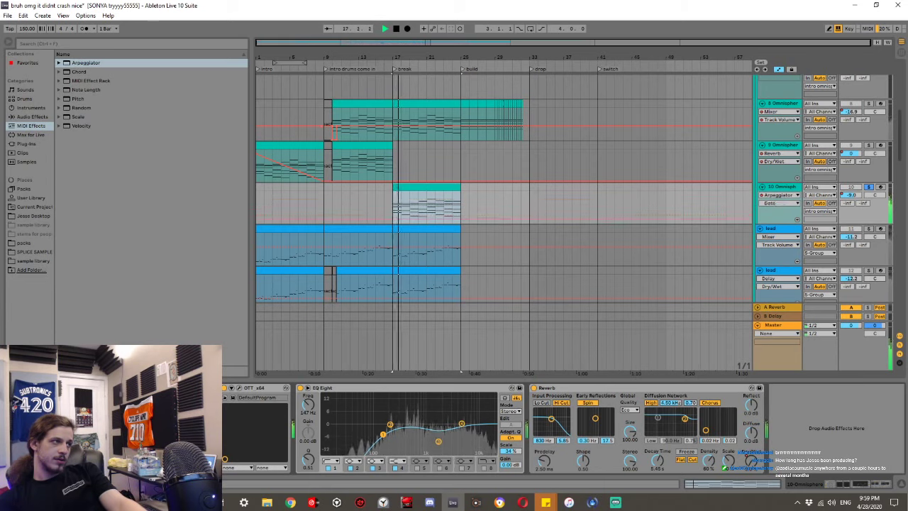
click(238, 387)
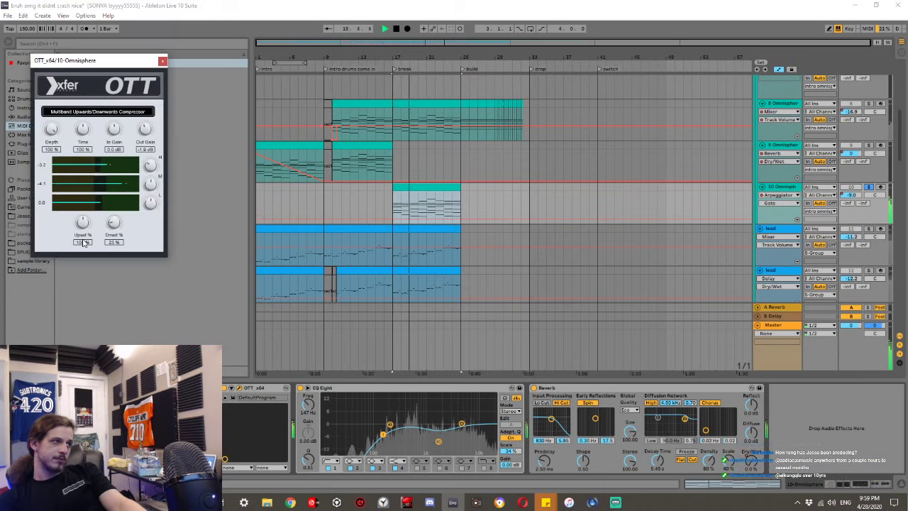
drag(115, 224, 115, 242)
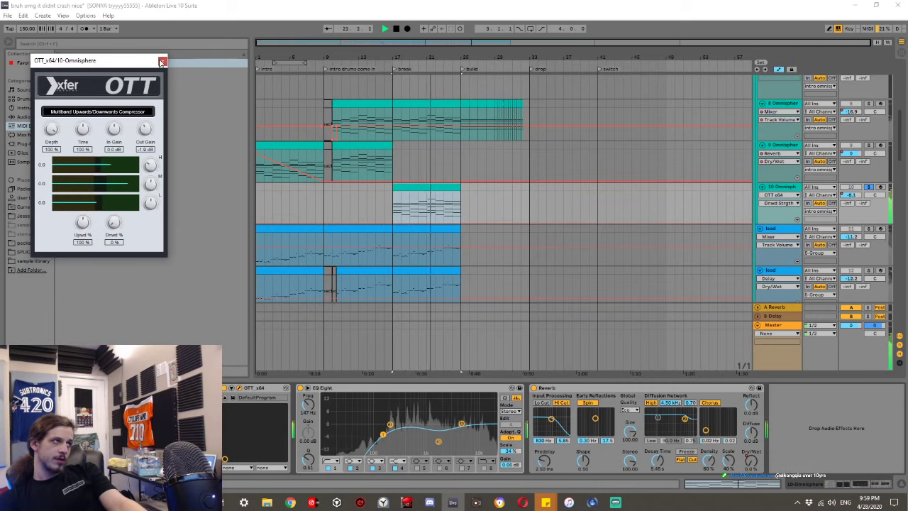
click(162, 61)
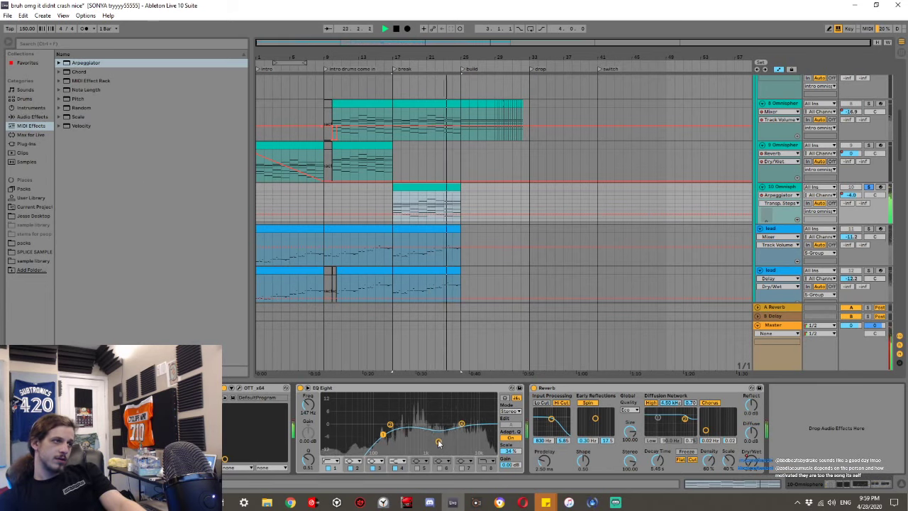
Boost the duplicated Omnisphere track's EQ Eight mids around 1.35 kHz and low mids at 290 Hz while playing the break.
mouse_move(436, 428)
mouse_down()
mouse_move(423, 420)
mouse_move(432, 414)
mouse_up()
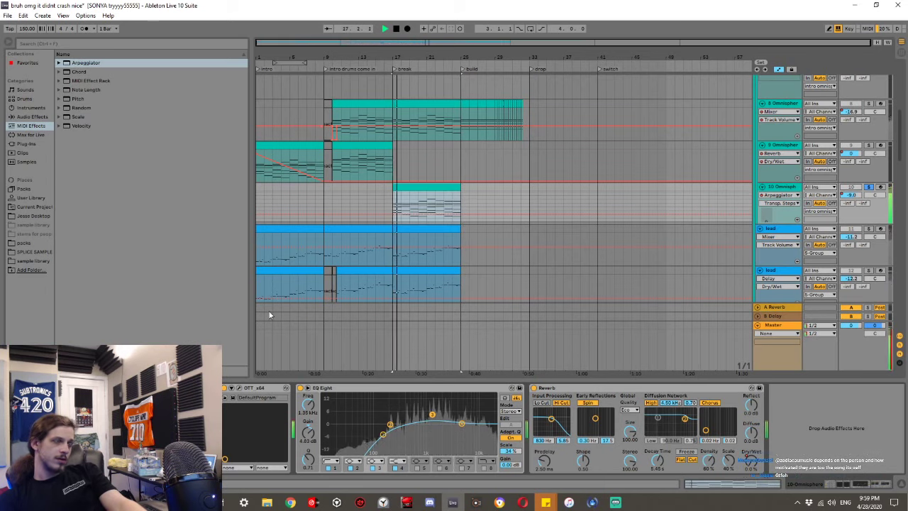
drag(432, 414, 431, 411)
drag(383, 434, 398, 407)
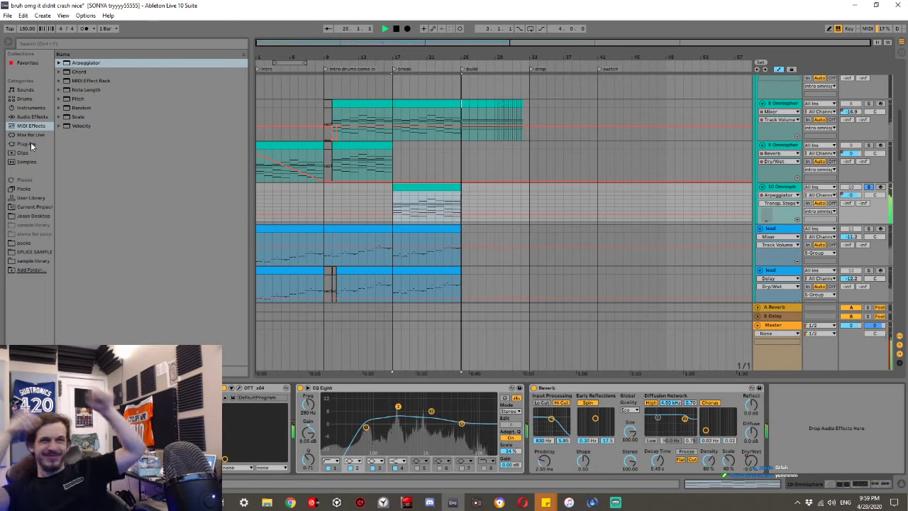
key(space)
key(space)
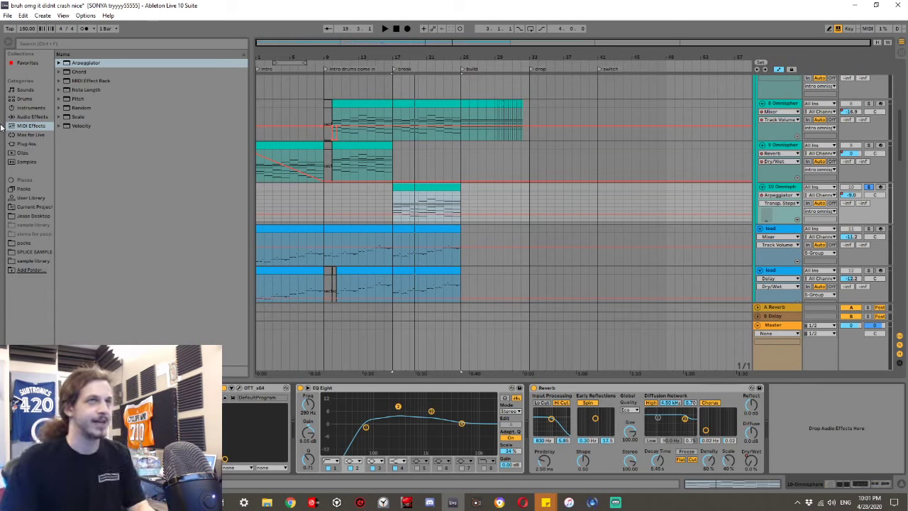
Unsolo the duplicated Omnisphere track and play the intro with all tracks.
click(336, 199)
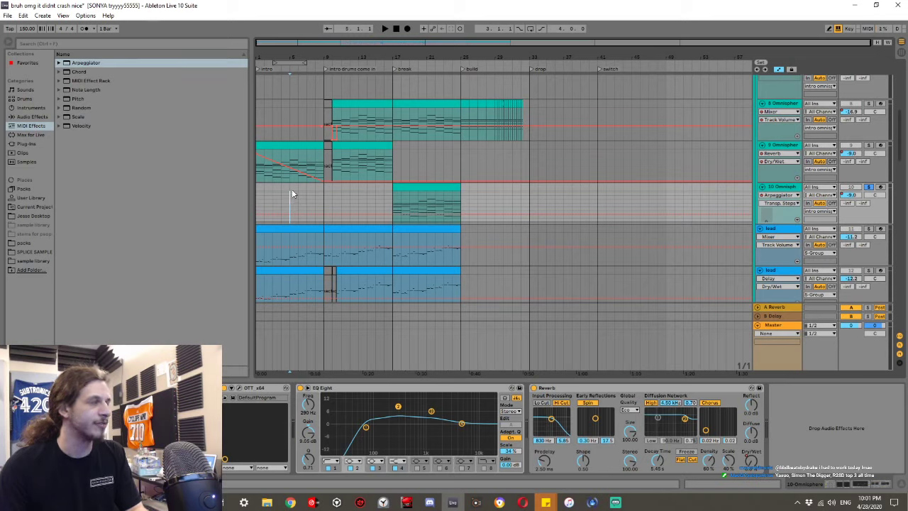
key(space)
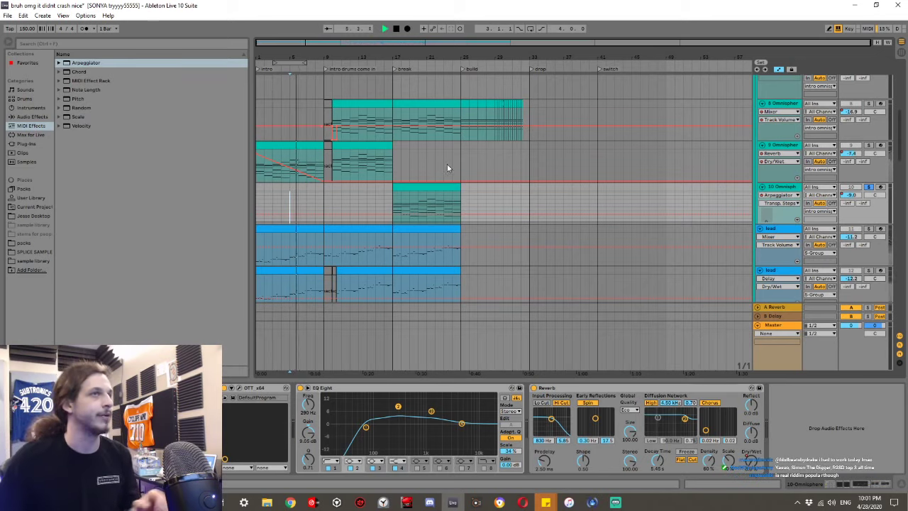
click(868, 188)
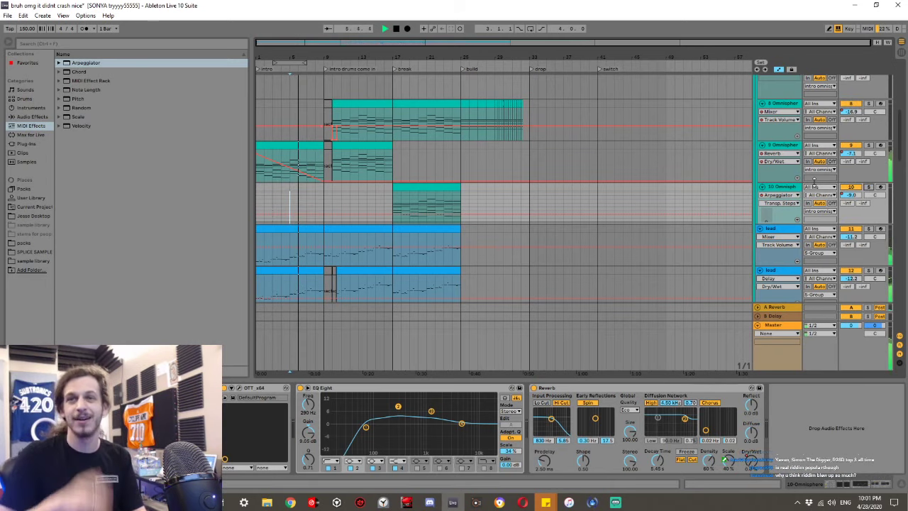
key(space)
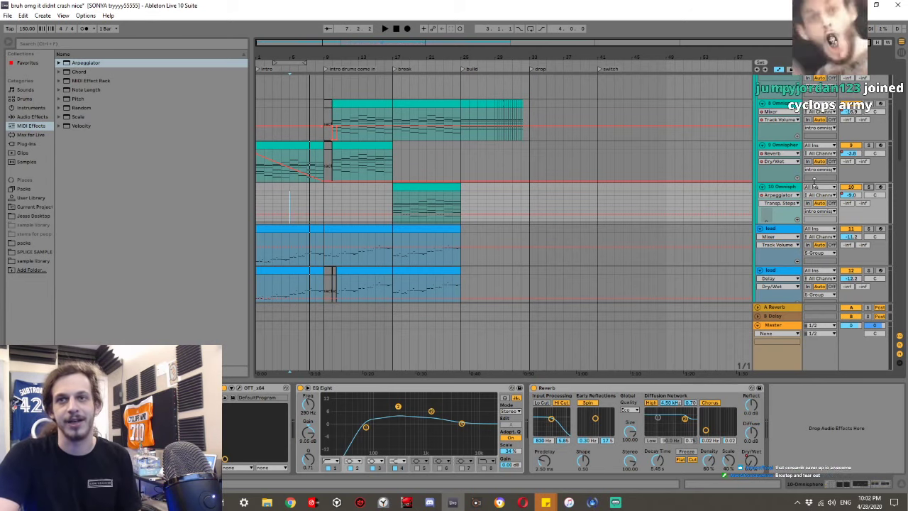
key(space)
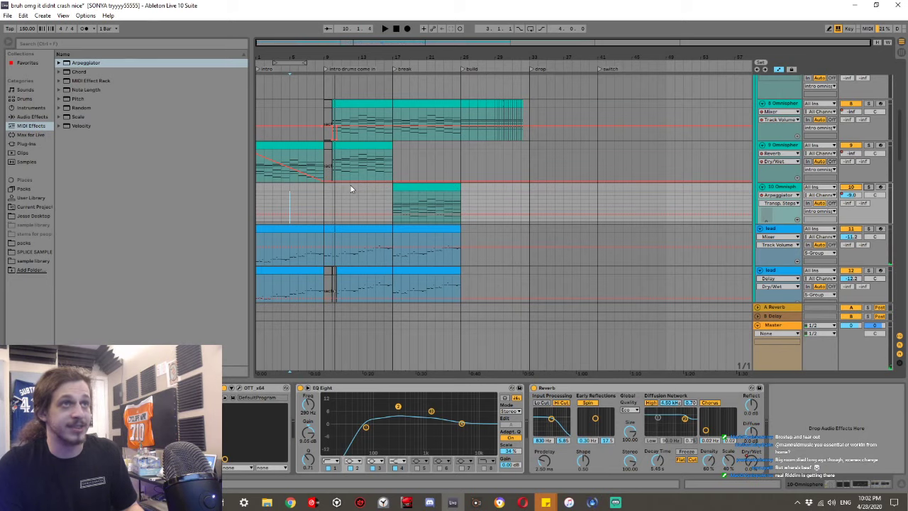
Listen to the full mix from bar 7, and from the start of the intro into the break.
click(309, 197)
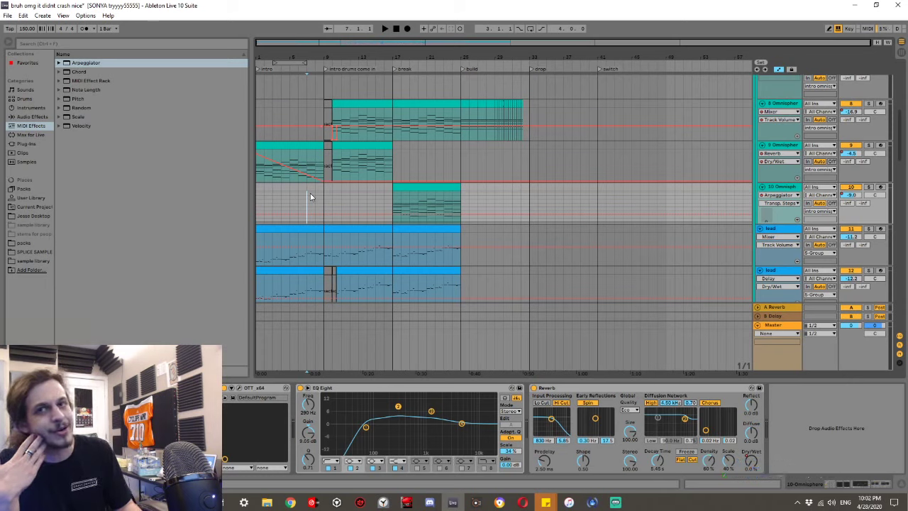
key(space)
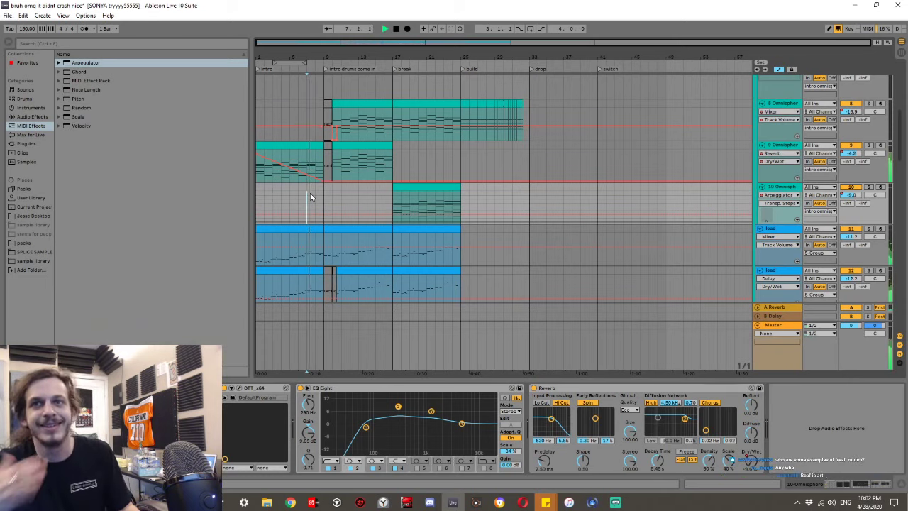
key(space)
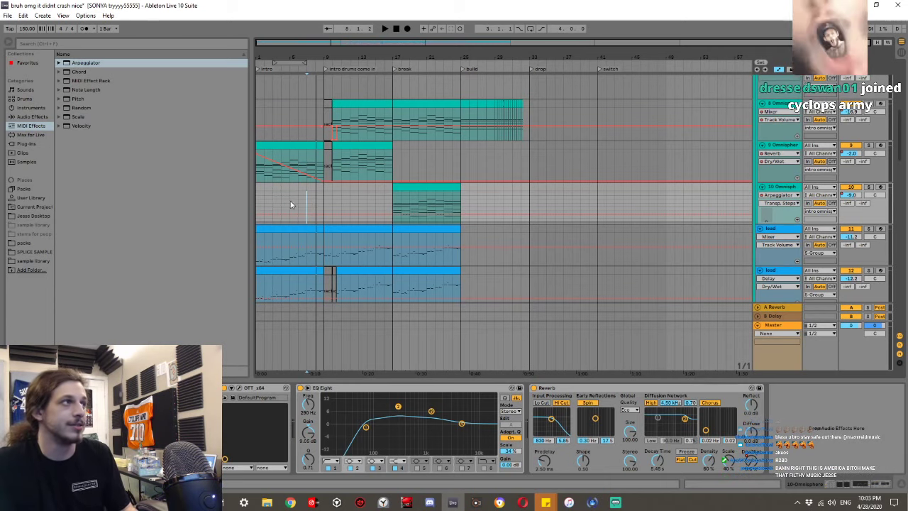
drag(272, 206, 223, 202)
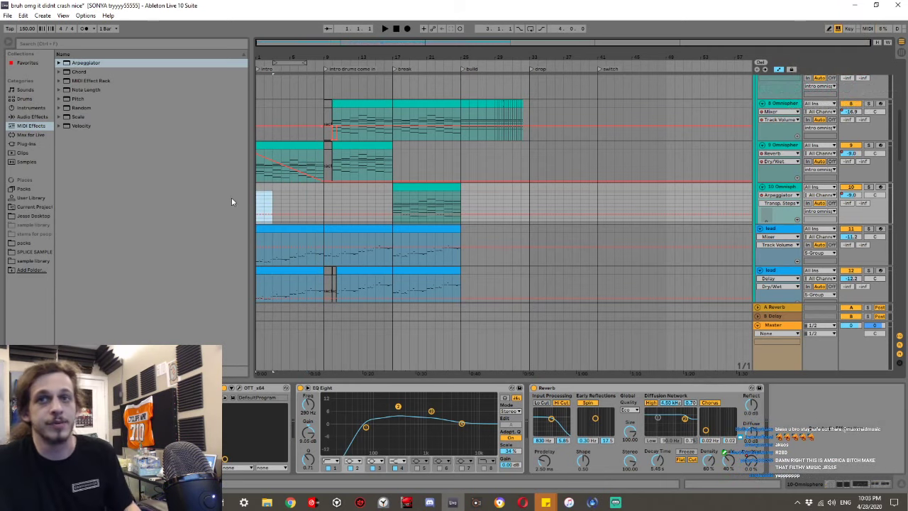
click(258, 190)
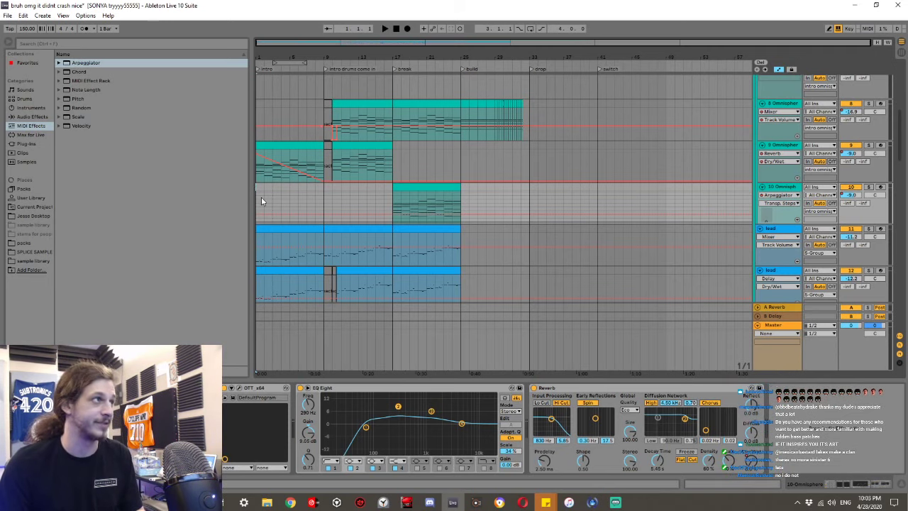
key(space)
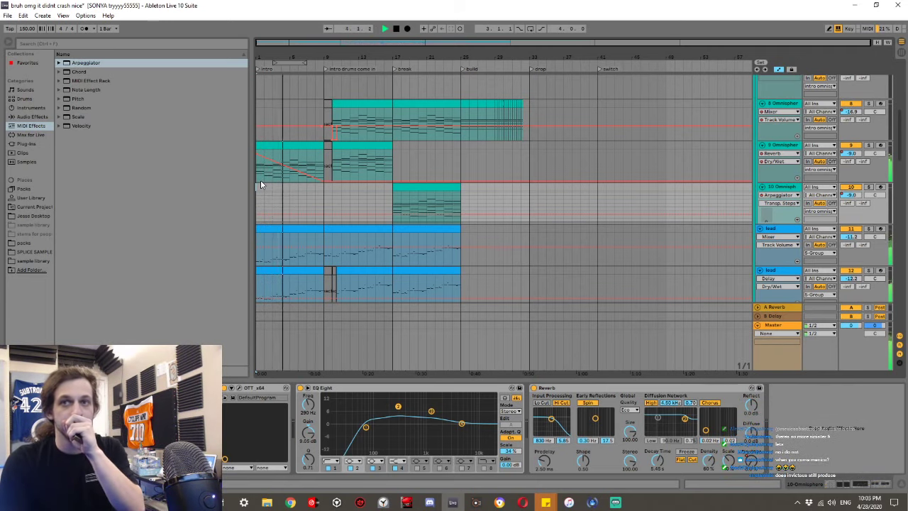
key(space)
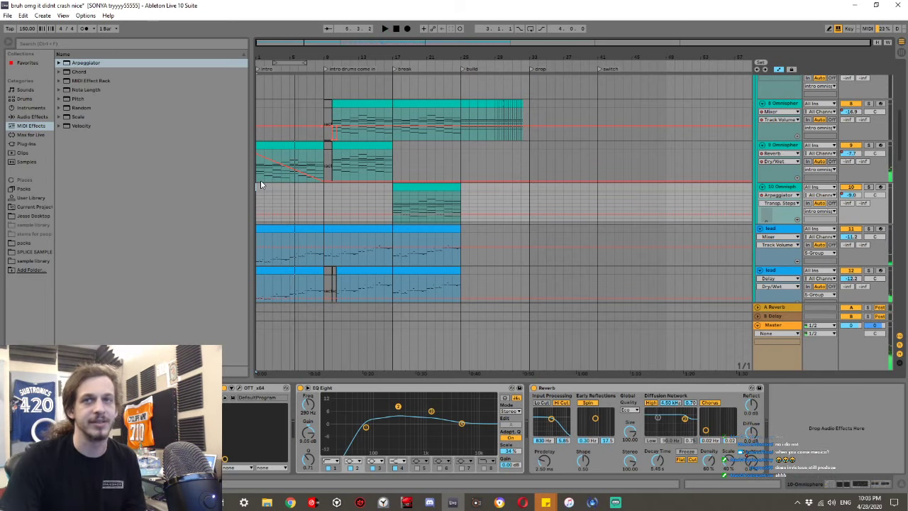
key(space)
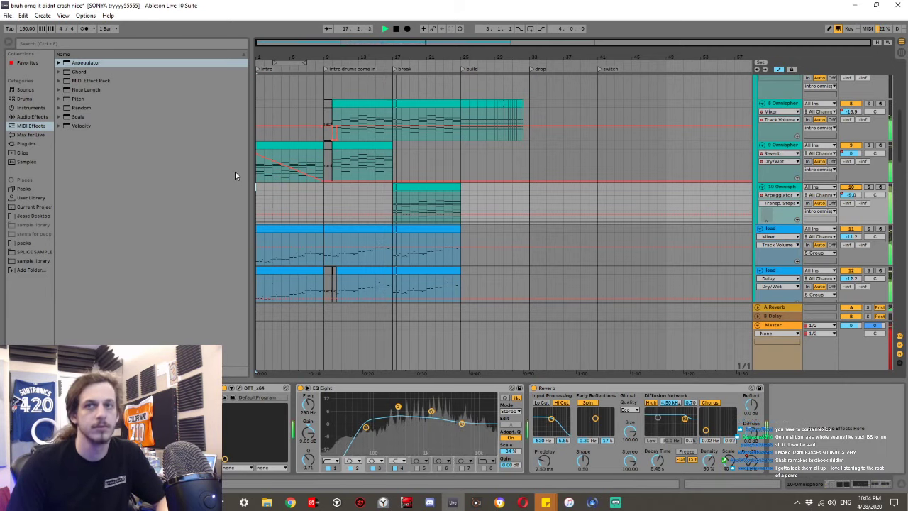
key(space)
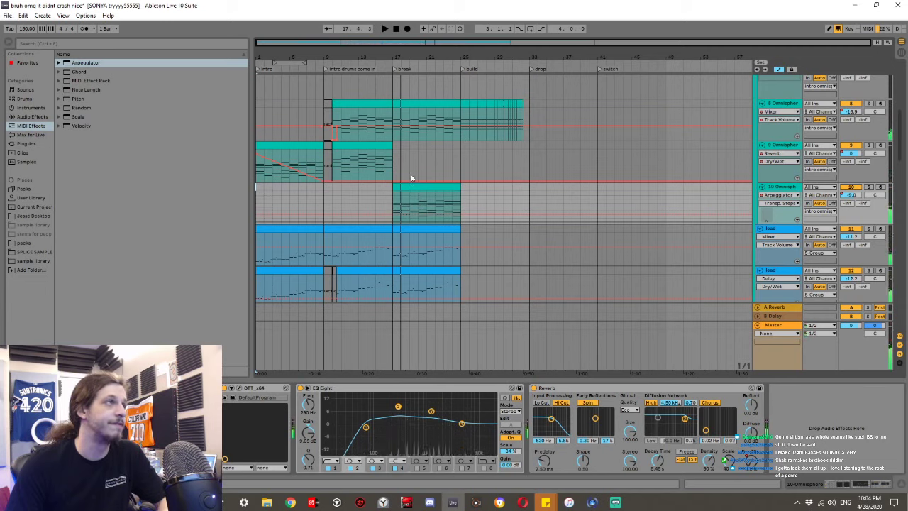
Solo the duplicated Omnisphere track and narrow its EQ Eight curve with a higher low cut and a high cut on band 8.
click(410, 186)
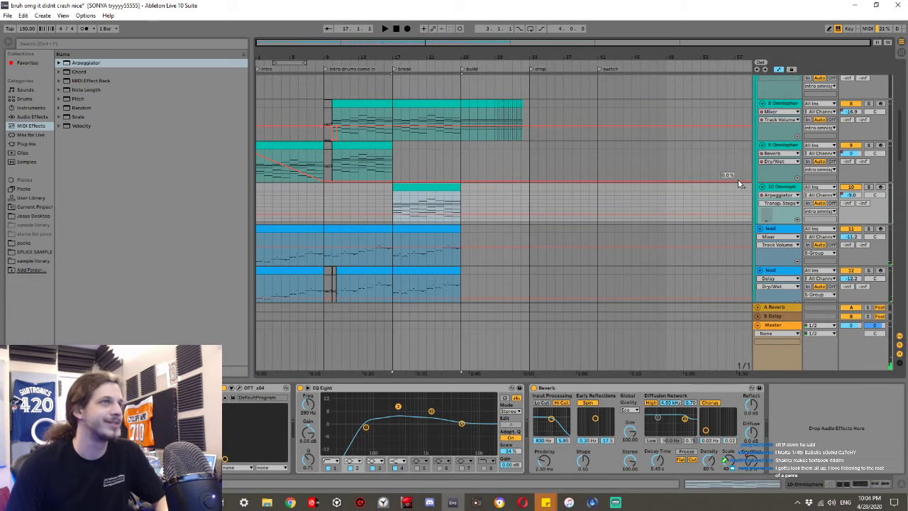
click(868, 186)
key(space)
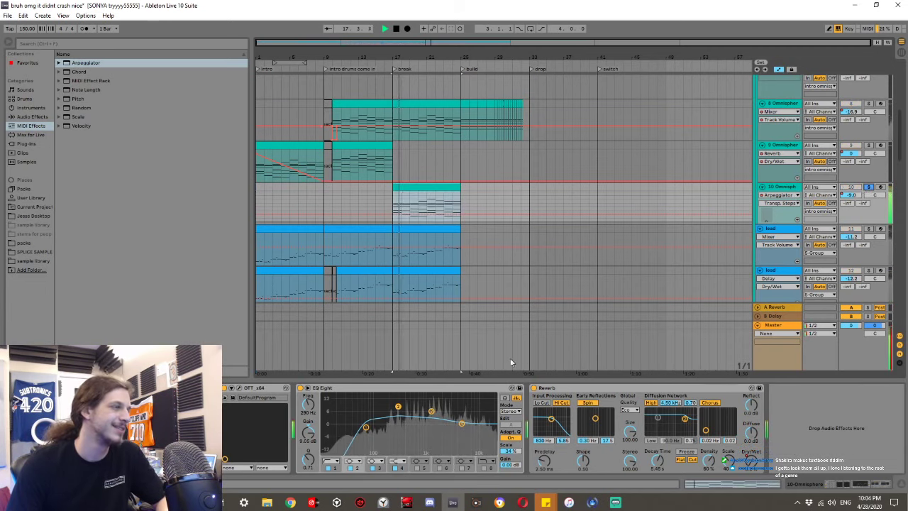
drag(365, 426, 459, 438)
click(483, 468)
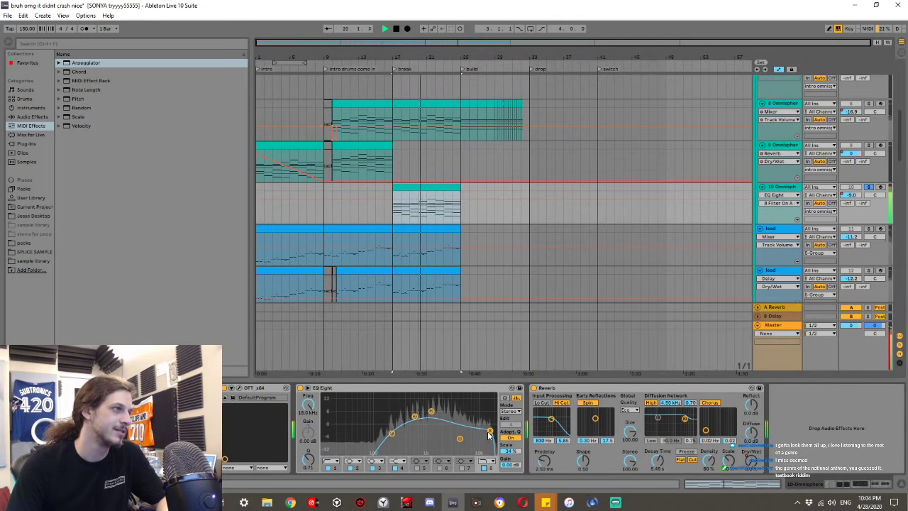
Audition all notes of the duplicated Omnisphere's break clip a semitone higher, restore them, and transpose them up an octave.
double_click(441, 186)
click(308, 365)
key(space)
key(ctrl+a)
key(Up)
key(space)
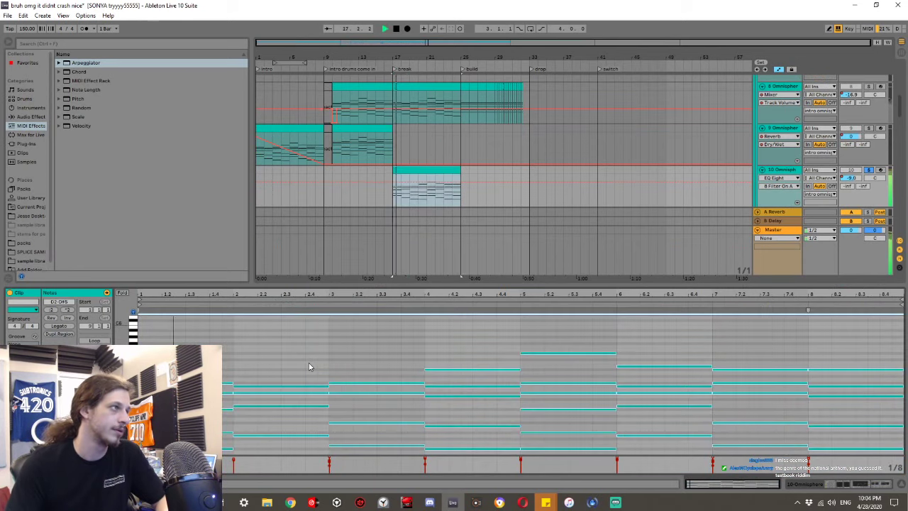
key(space)
key(Down)
key(space)
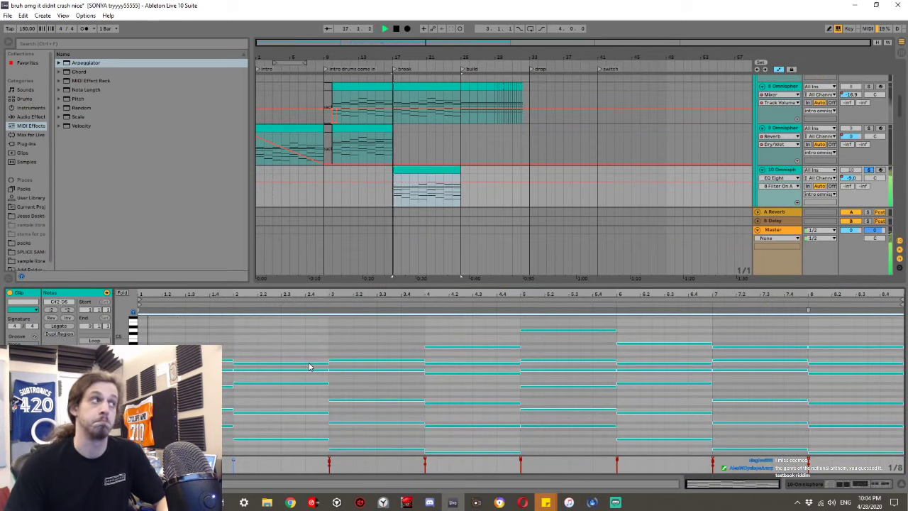
scroll(309, 366, down, 1)
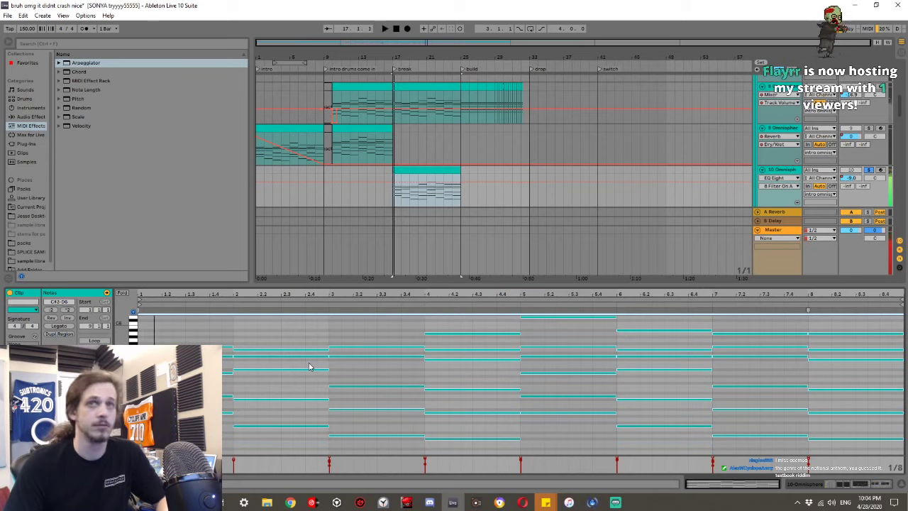
key(shift+Tab)
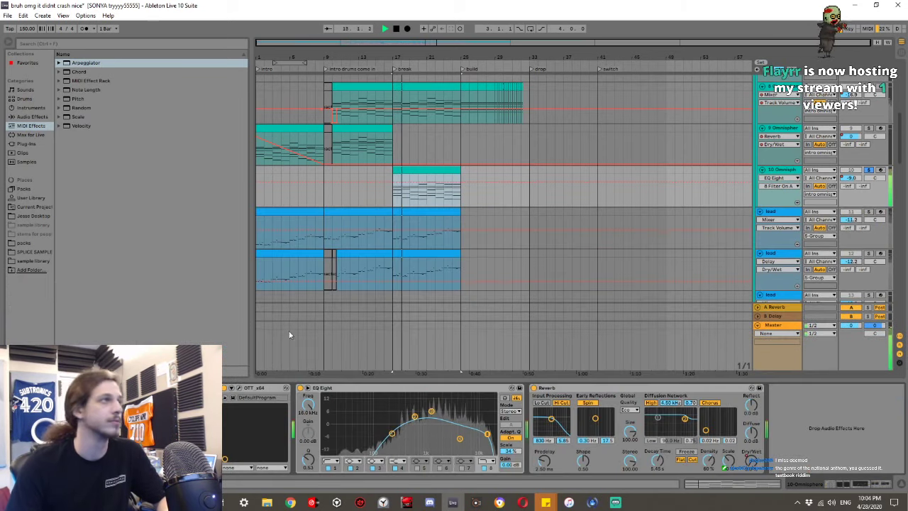
Unsolo the duplicated Omnisphere track and add a high-pass Auto Filter after its Reverb.
key(space)
click(383, 196)
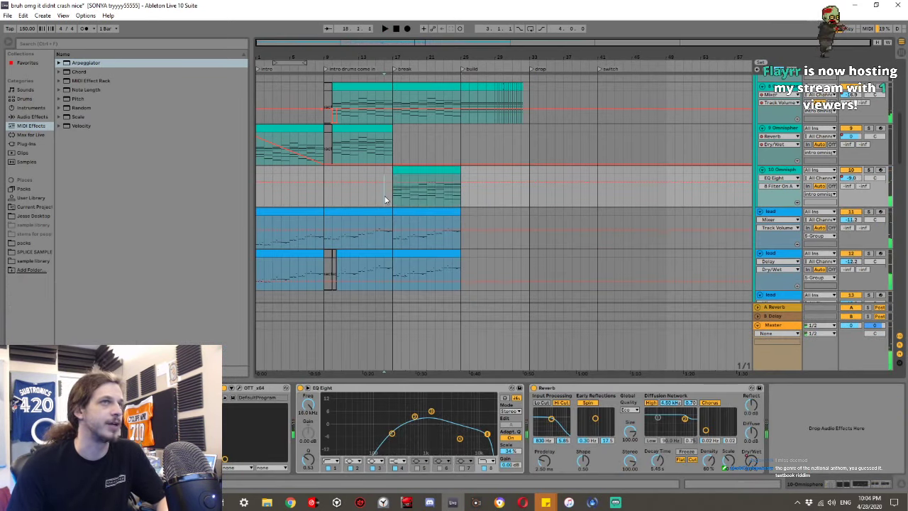
click(32, 116)
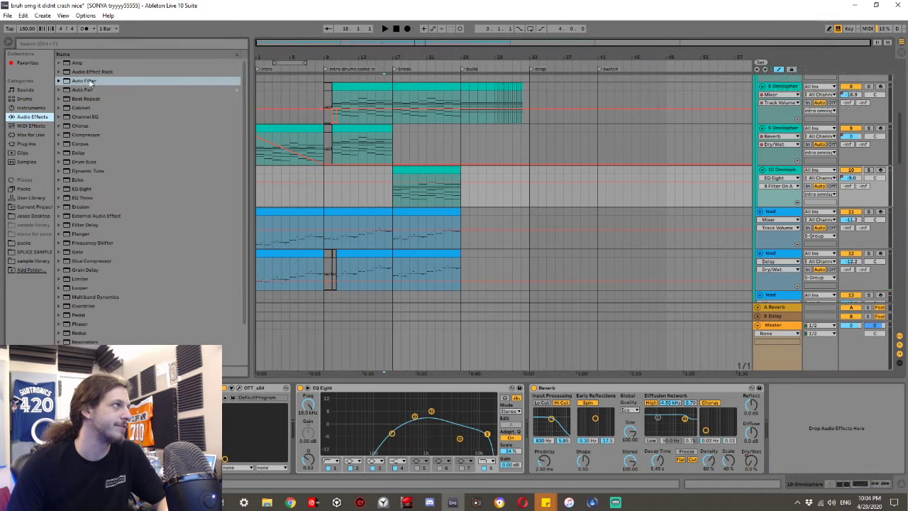
click(83, 82)
drag(84, 81, 712, 289)
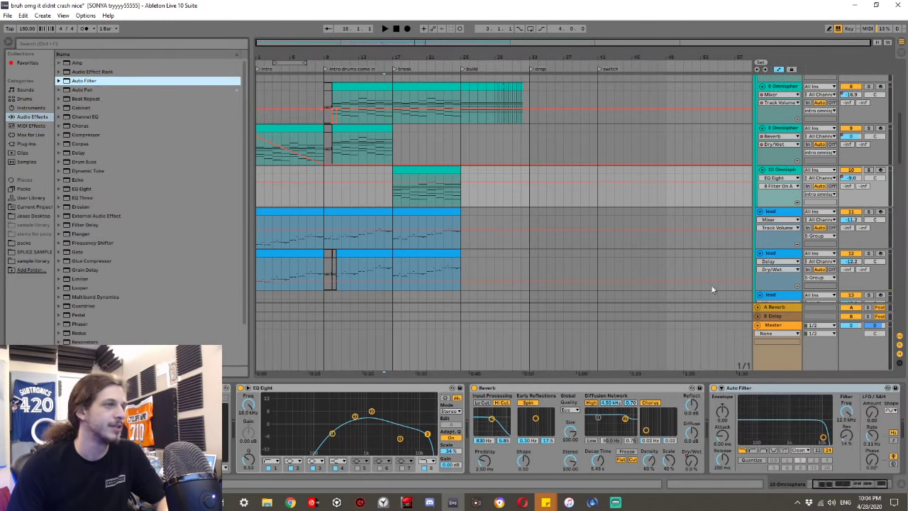
click(752, 450)
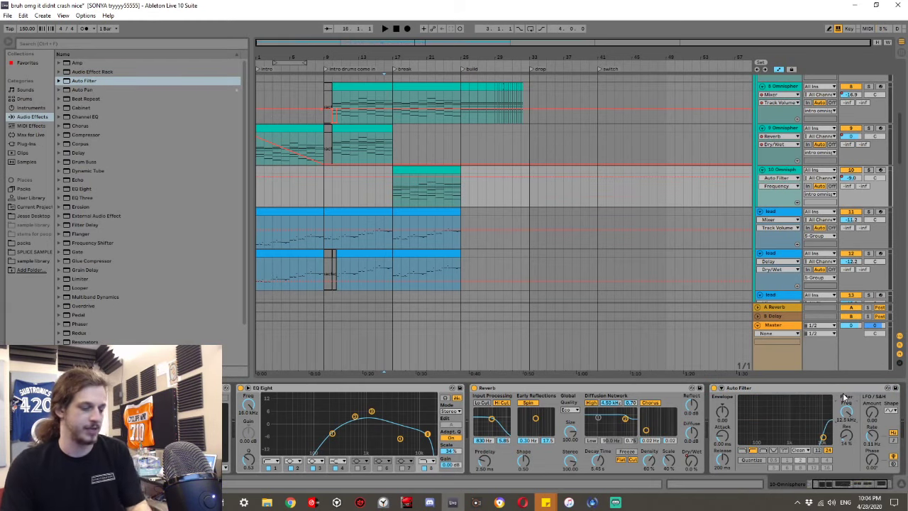
Automate the Auto Filter frequency to fall from 12.5 kHz at the break's start to about 26 Hz at its end, and play it.
click(393, 176)
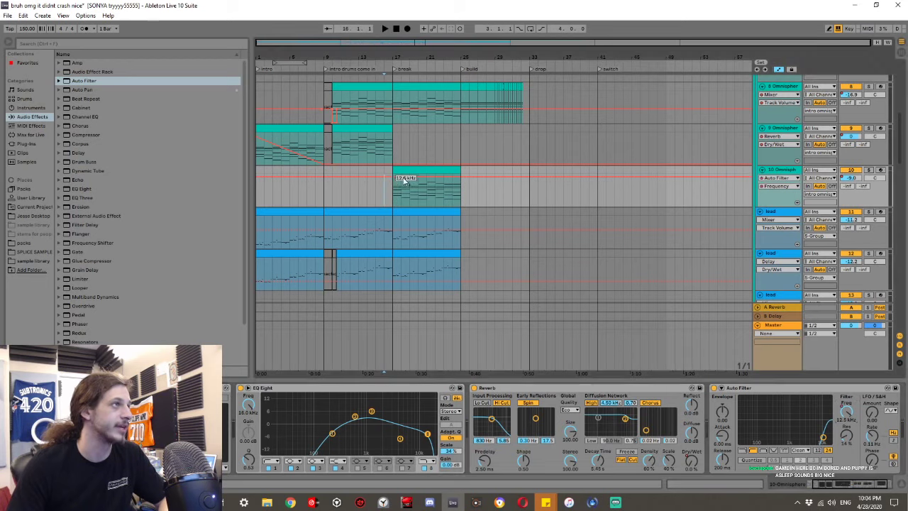
drag(460, 177, 460, 206)
click(395, 201)
key(space)
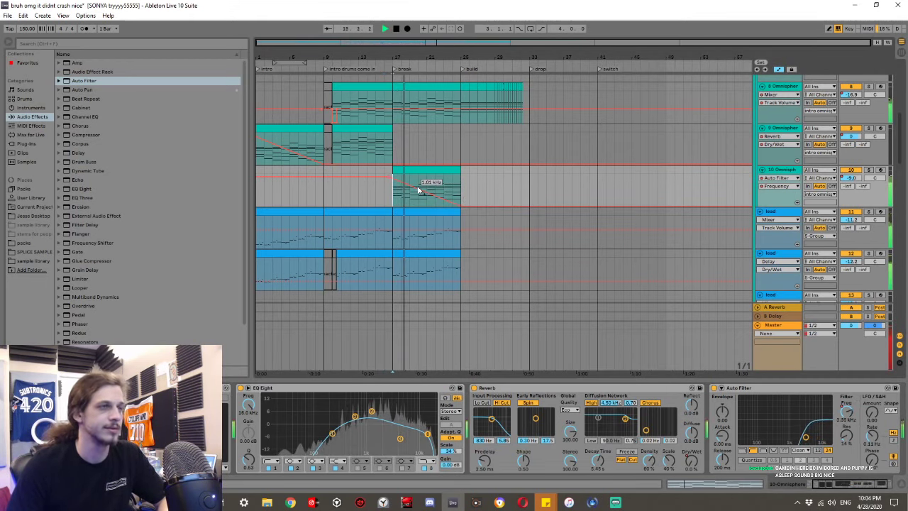
key(space)
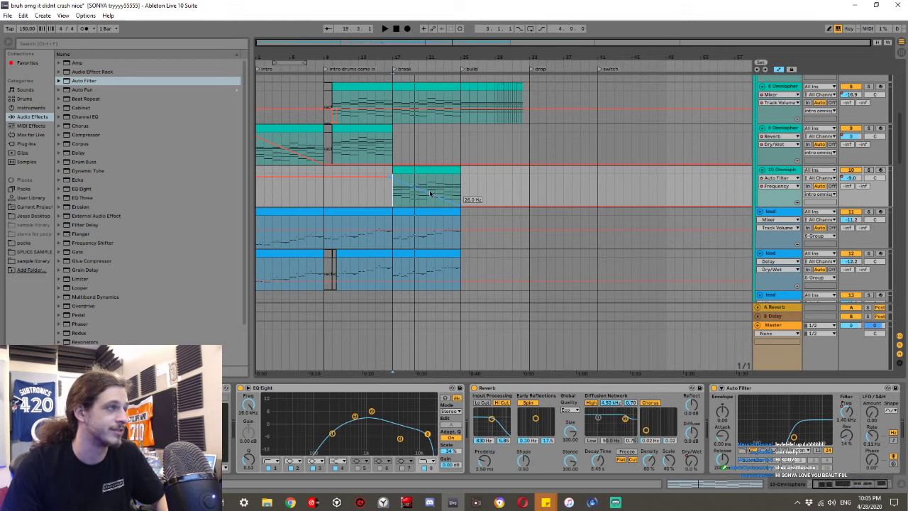
Raise the filter sweep's starting frequency and curve its descent so it falls faster, checking it against playback of the break.
click(394, 193)
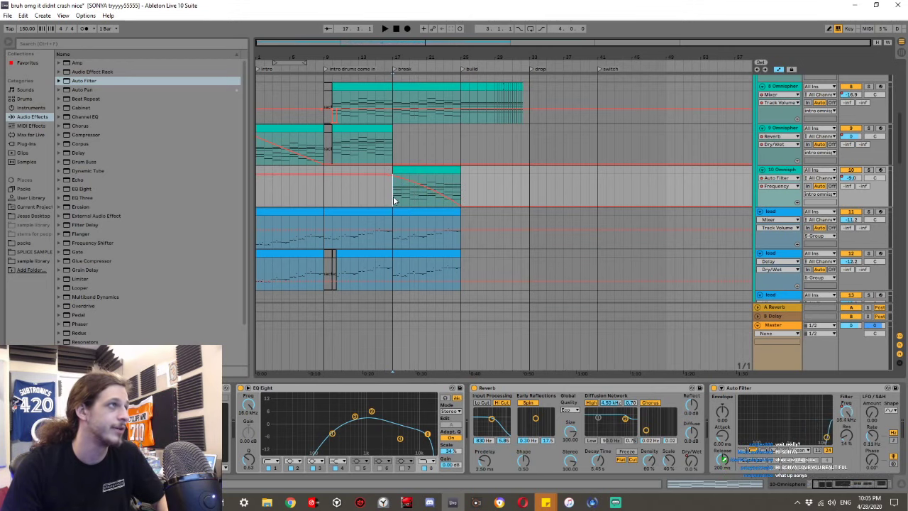
key(space)
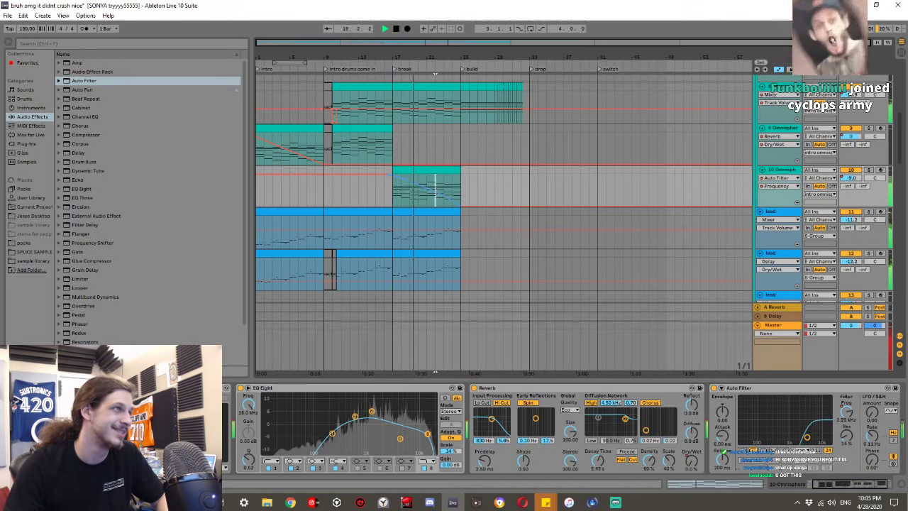
click(392, 200)
key(space)
key(space)
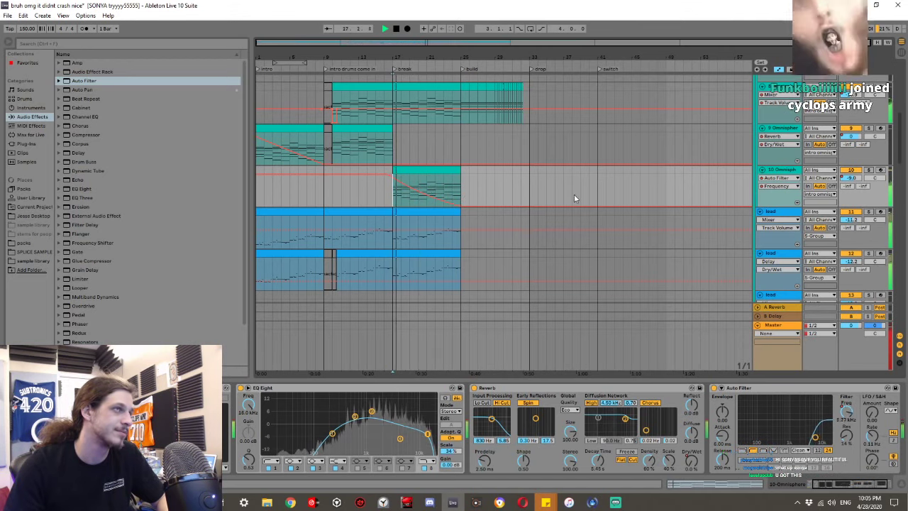
Automate the duplicated Omnisphere's Reverb dry/wet to curve down to 0% within the break's first half, and slightly lengthen the decay time.
click(690, 461)
key(space)
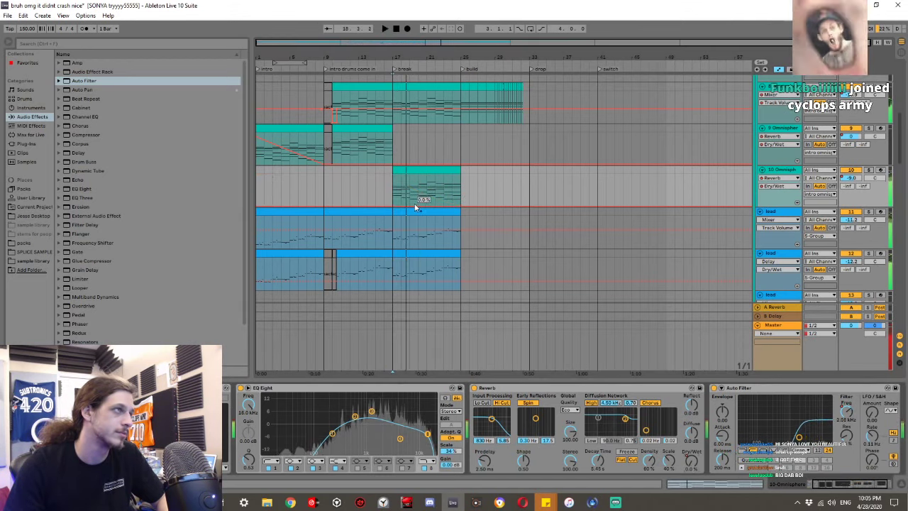
drag(393, 206, 393, 192)
key(space)
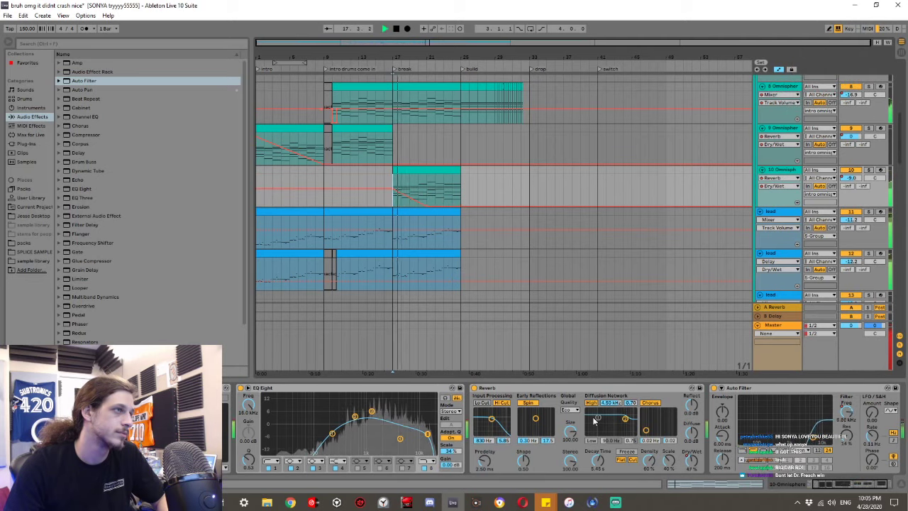
drag(598, 461, 598, 458)
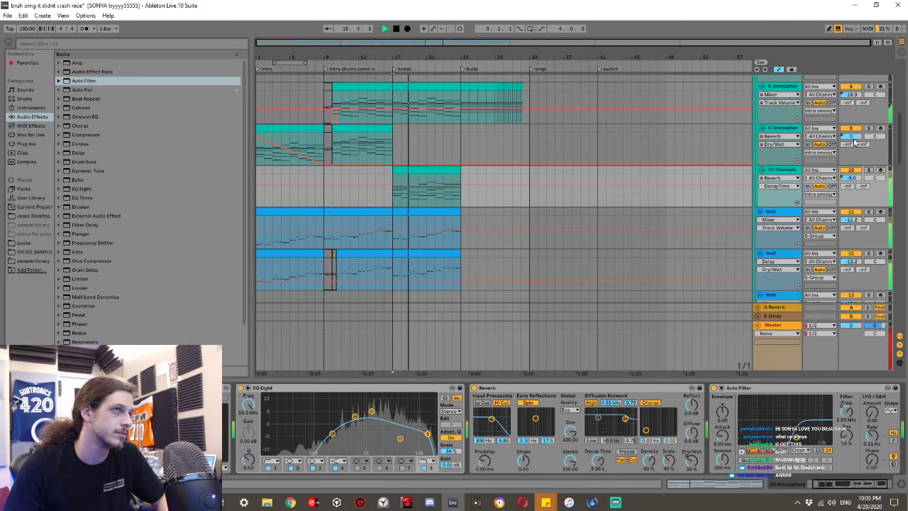
Raise the duplicated Omnisphere's track volume automation at the break's start to about -4 dB while playing the break.
click(851, 177)
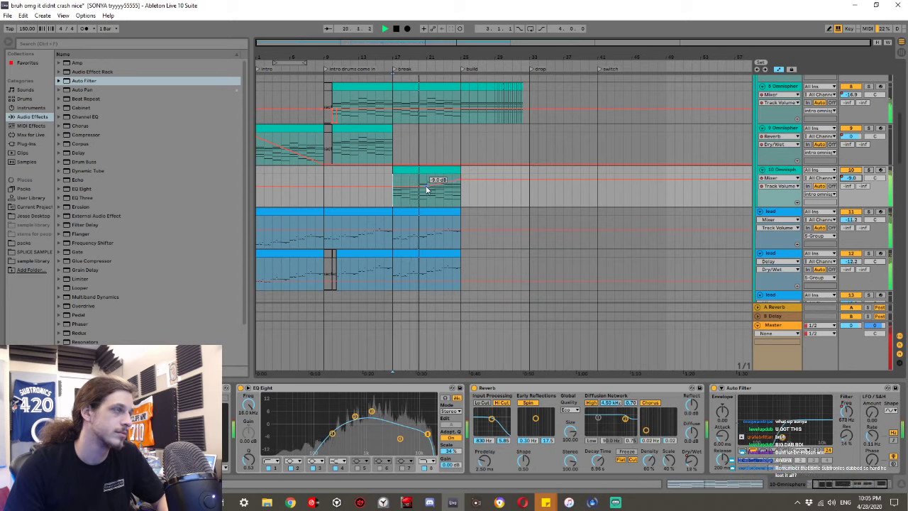
key(space)
key(space)
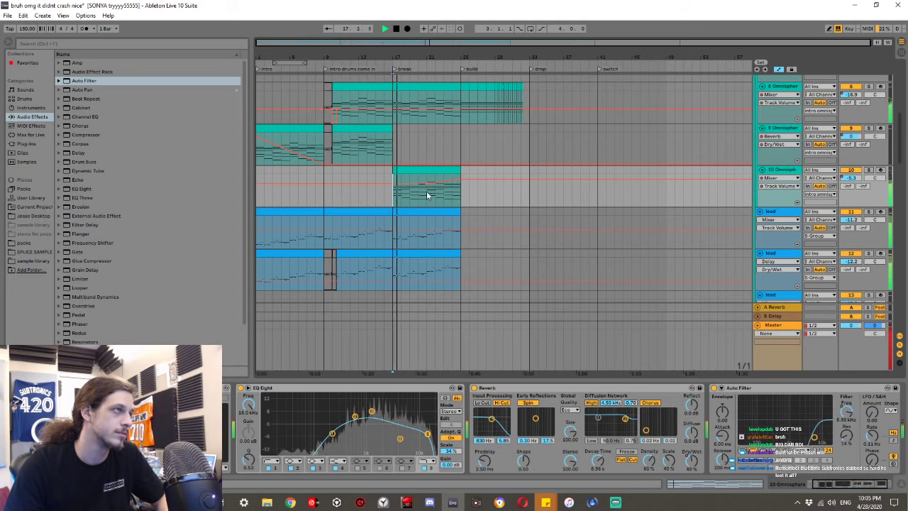
key(space)
key(space)
Lower the starting frequency of the duplicated Omnisphere's Auto Filter sweep ahead of the break and play the break.
click(846, 411)
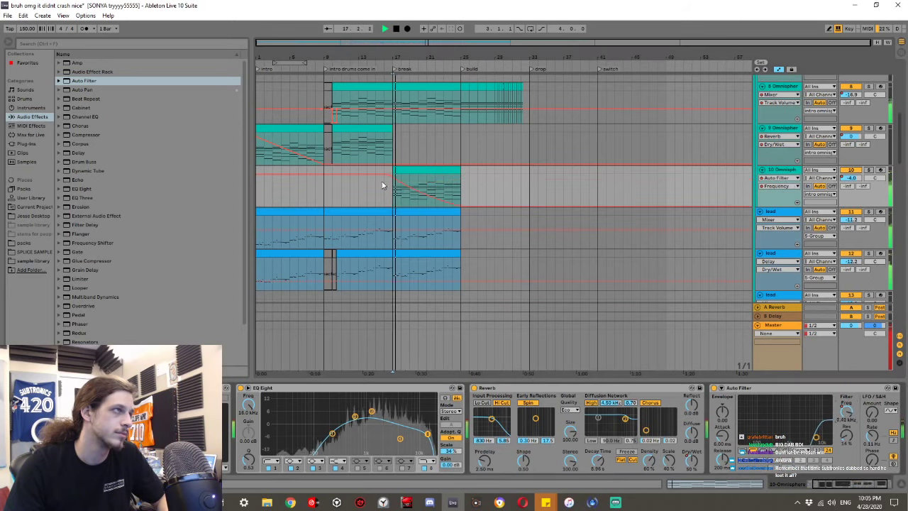
drag(392, 174, 393, 179)
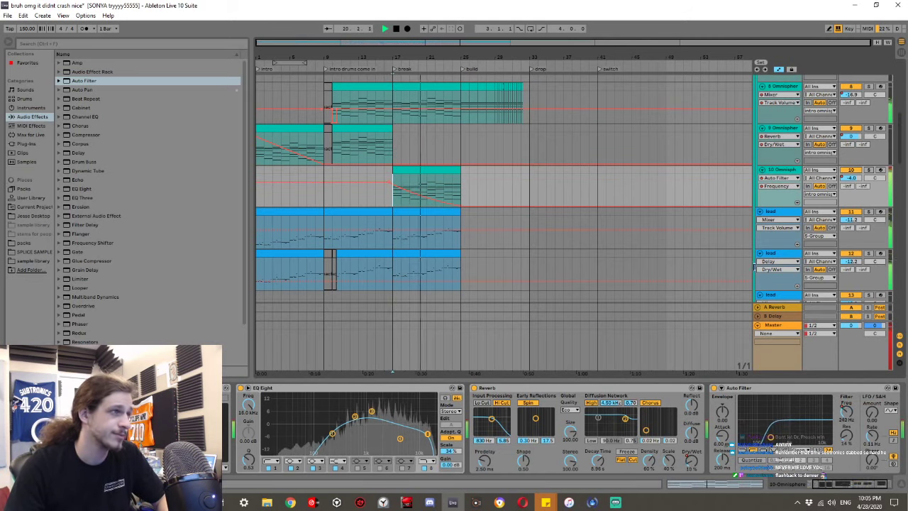
key(space)
click(762, 170)
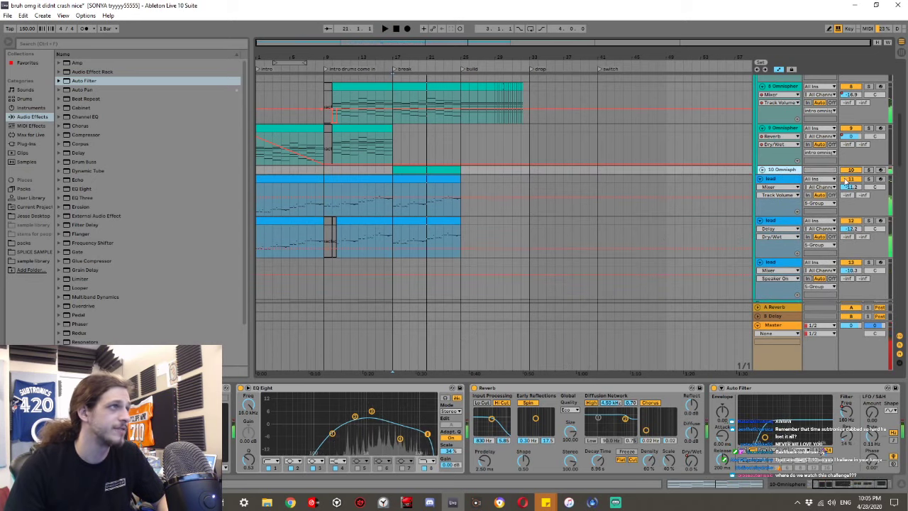
click(762, 171)
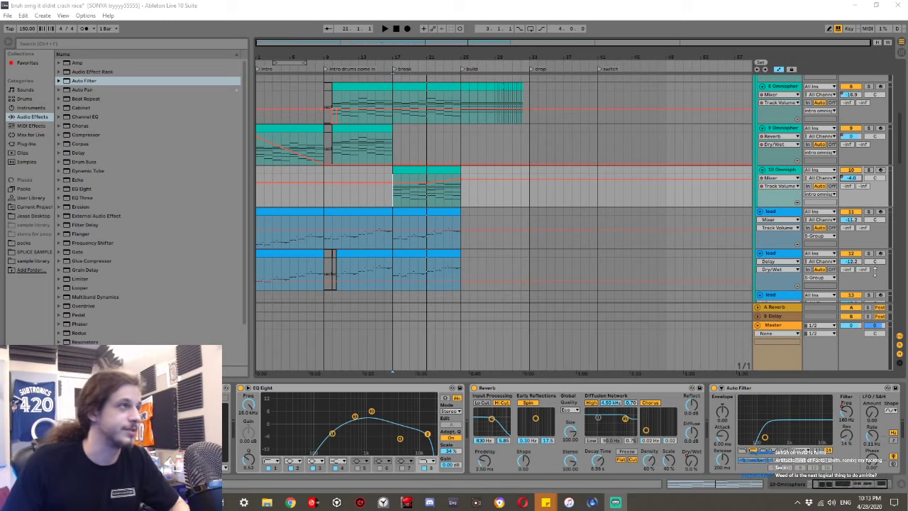
Play the arrangement from the middle of the intro into the break to judge the transition.
click(299, 203)
key(space)
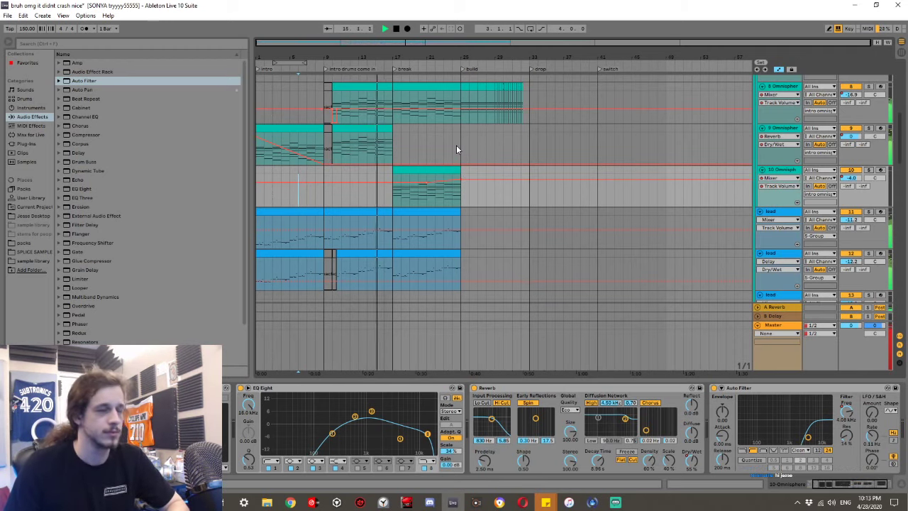
key(space)
Reshape the Auto Filter frequency automation to peak at the break's start and fall more gradually across it, auditioning different curves.
click(398, 169)
click(846, 412)
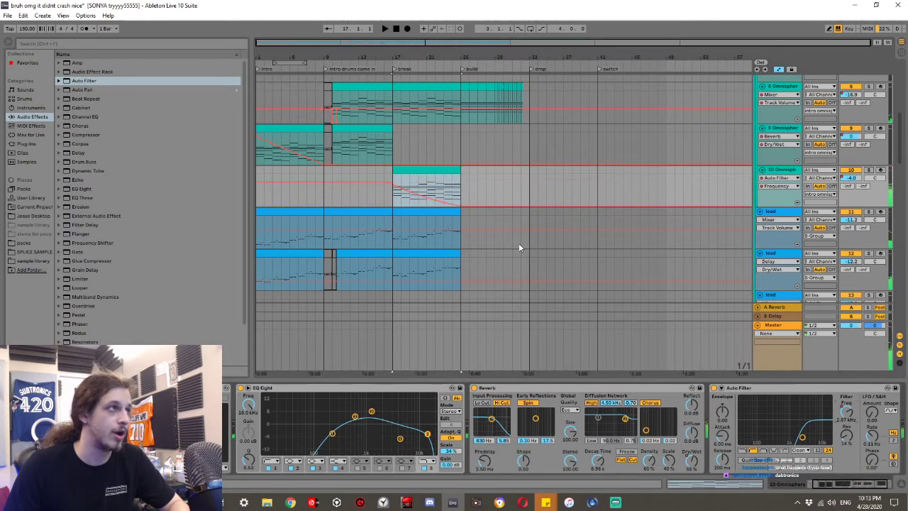
click(394, 189)
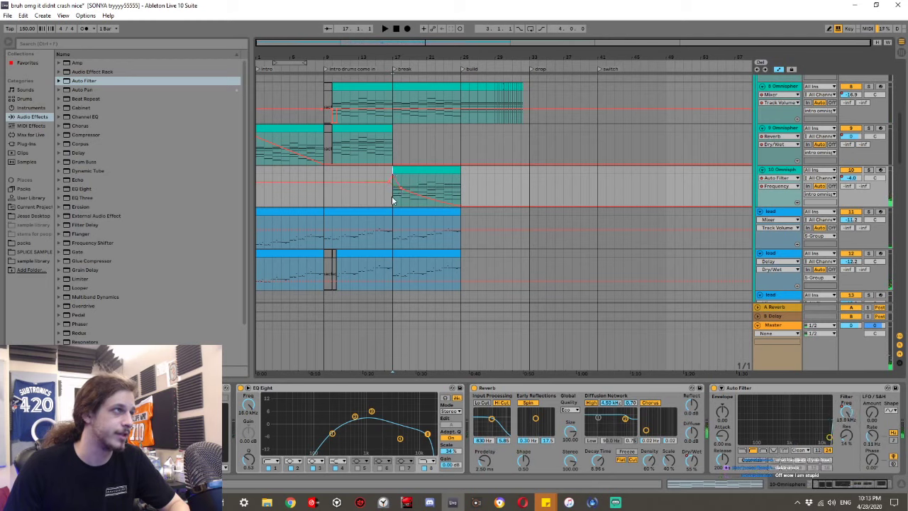
key(space)
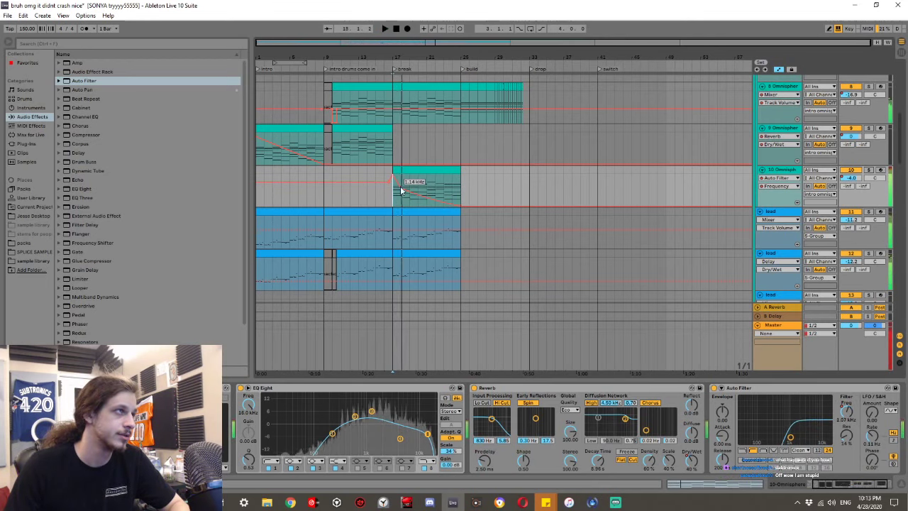
key(space)
key(space)
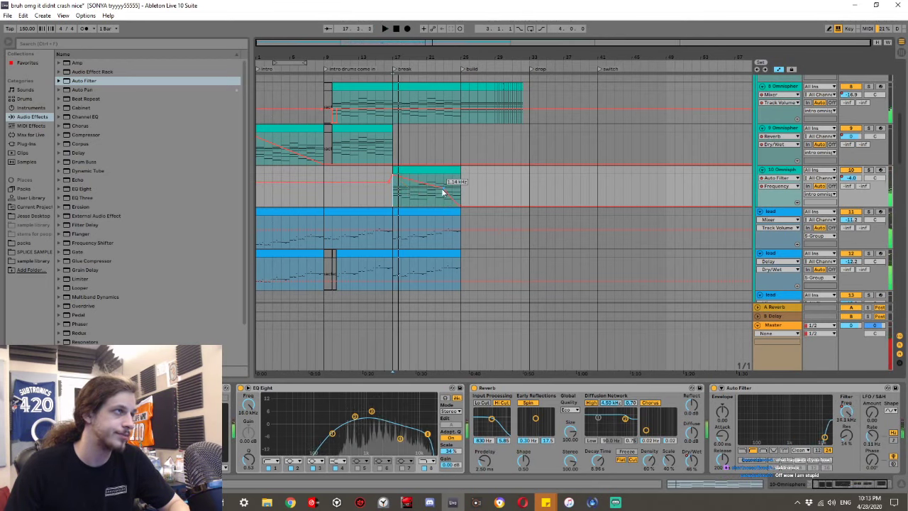
key(space)
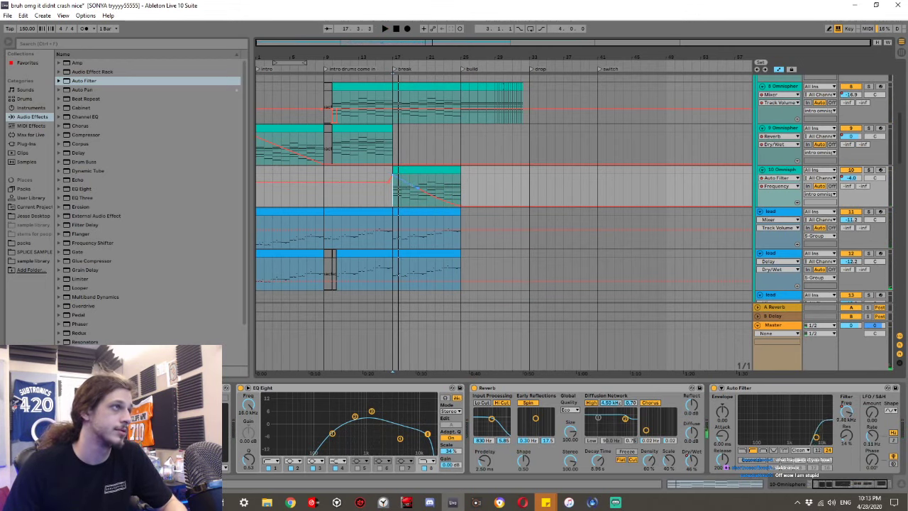
key(space)
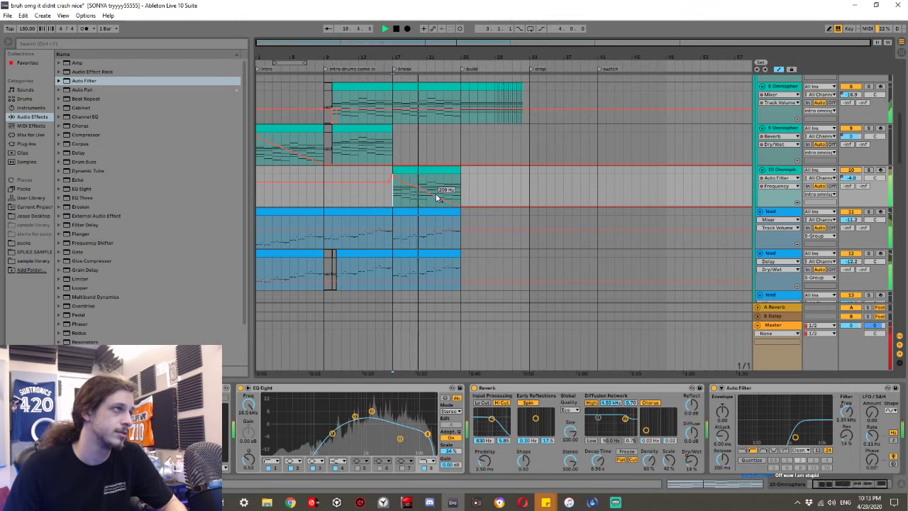
Lower the duplicated Omnisphere's volume automation across the break so it starts at about -8 dB and rises, and play it.
click(855, 181)
drag(457, 191, 393, 192)
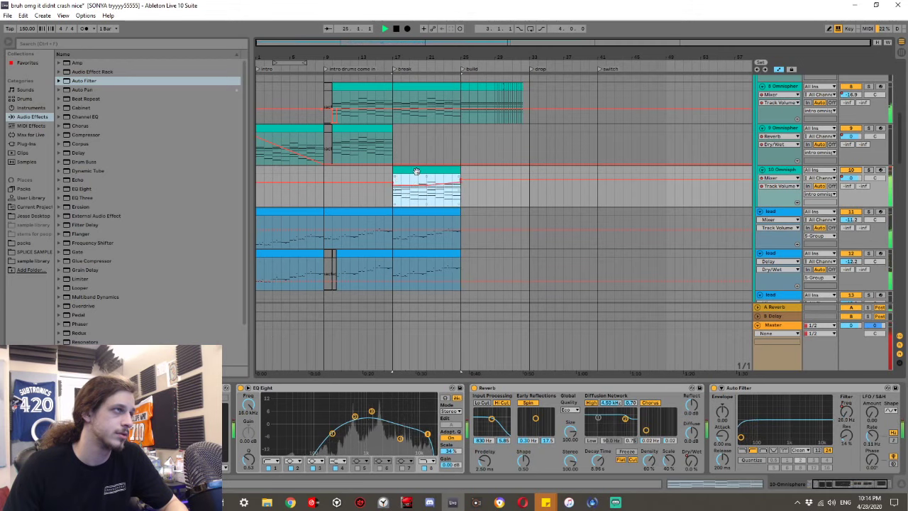
key(space)
key(space)
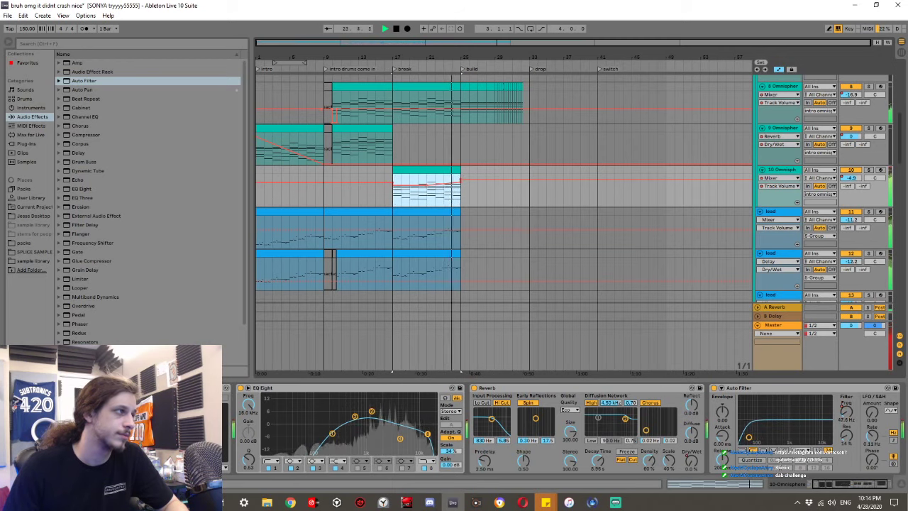
key(space)
Ramp the Arpeggiator's transpose steps automation down to 0 in the break's second half and play from there into the build.
key(ctrl+z)
drag(446, 197, 444, 205)
click(442, 188)
key(space)
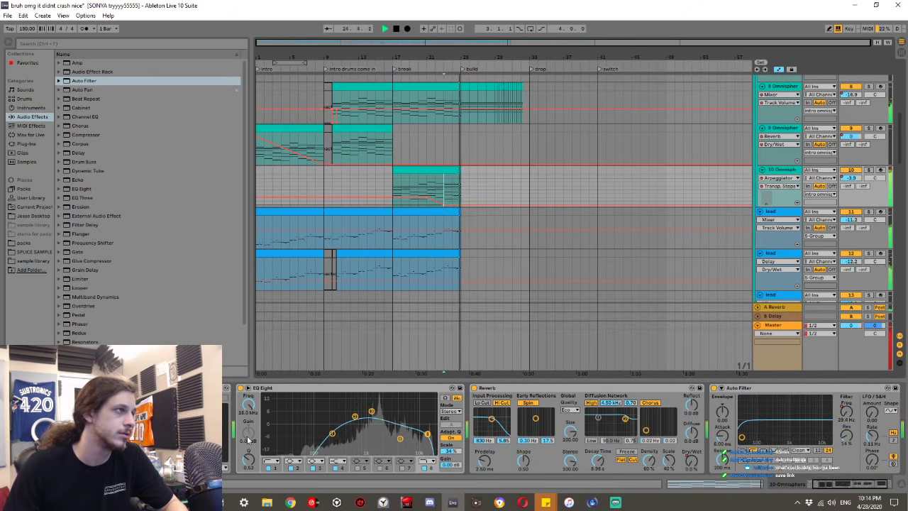
scroll(247, 435, up, 2)
key(space)
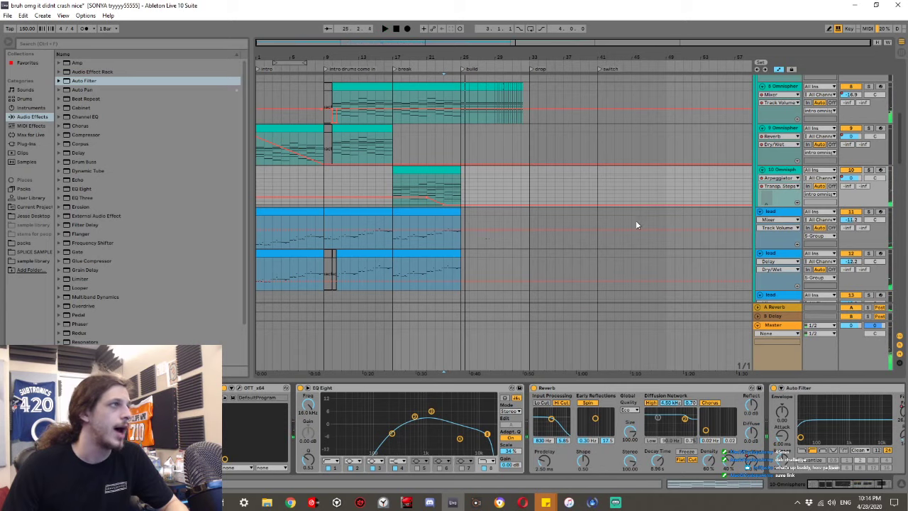
Solo the duplicated Omnisphere, flatten its EQ Eight curve with a band at 1.67 kHz and -0.79 dB, and replay the break unsoloed.
click(868, 171)
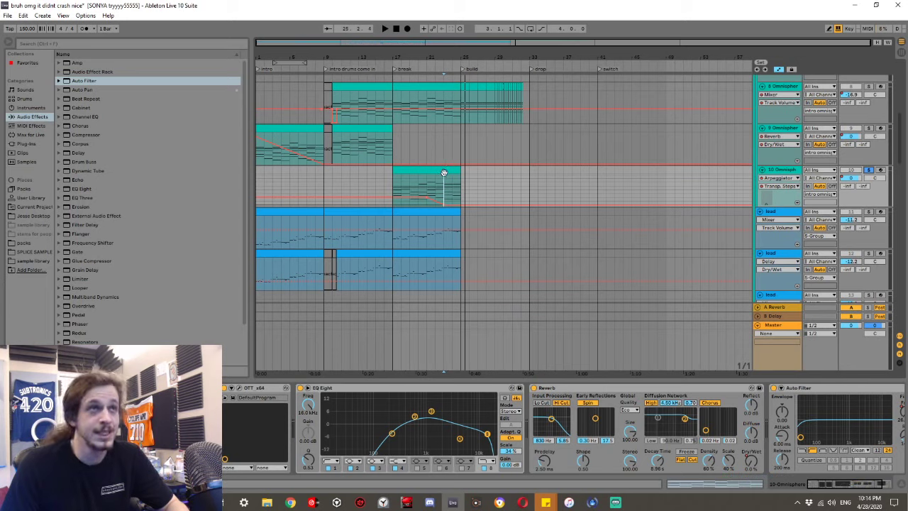
click(425, 173)
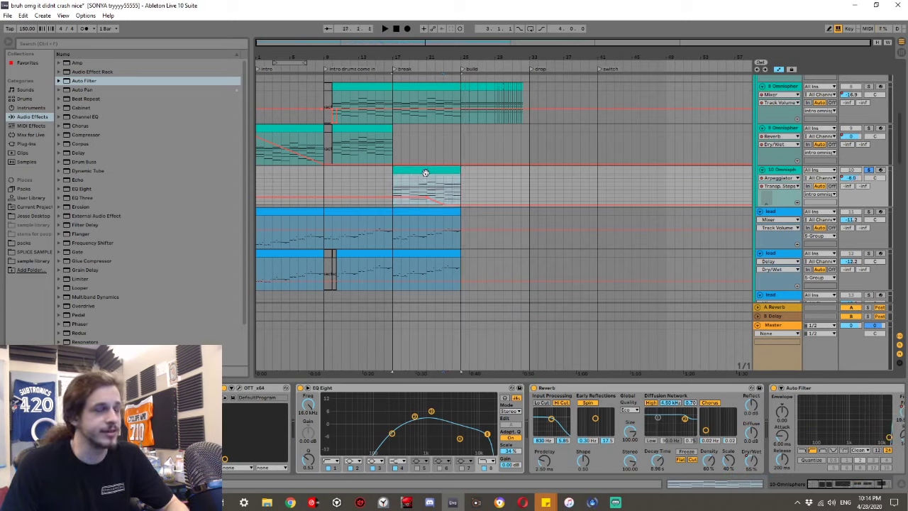
key(space)
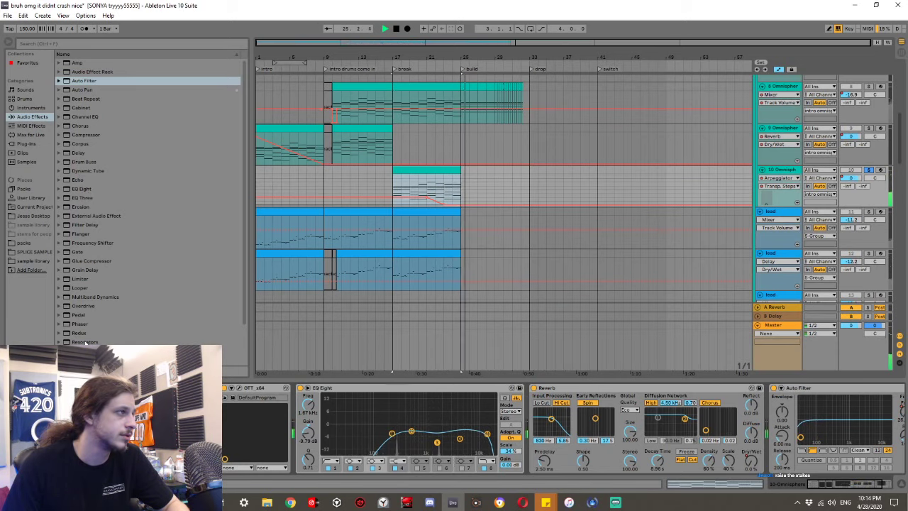
key(space)
key(space)
click(868, 170)
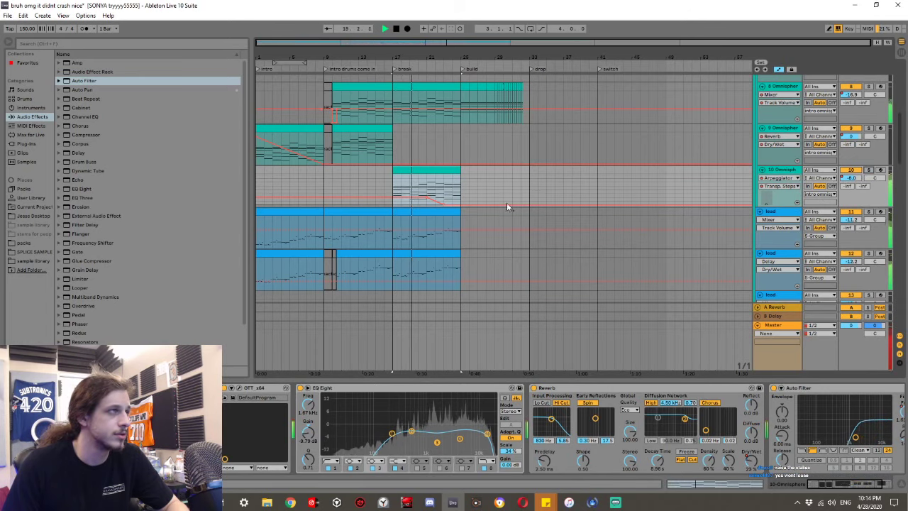
Hide the device view and look over the tracks during playback from the break to the end of the build.
scroll(503, 222, up, 2)
scroll(502, 222, up, 6)
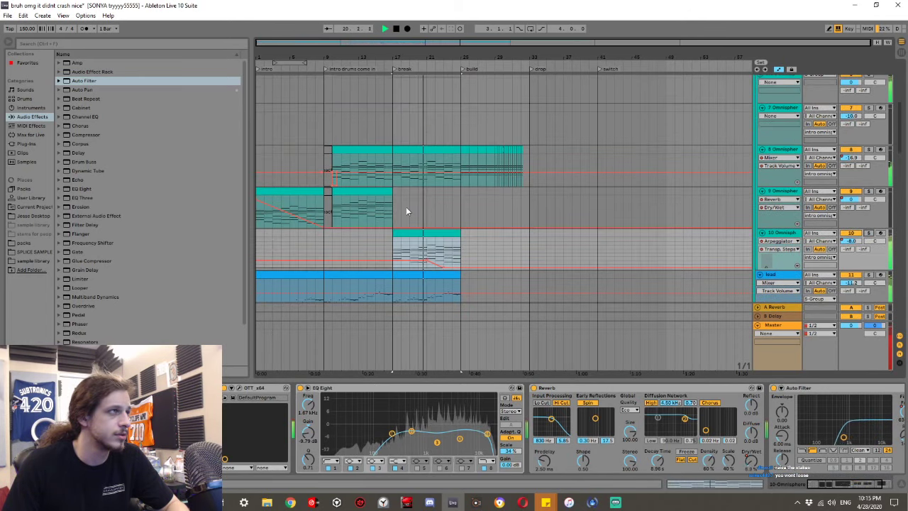
scroll(404, 202, down, 6)
scroll(403, 202, down, 5)
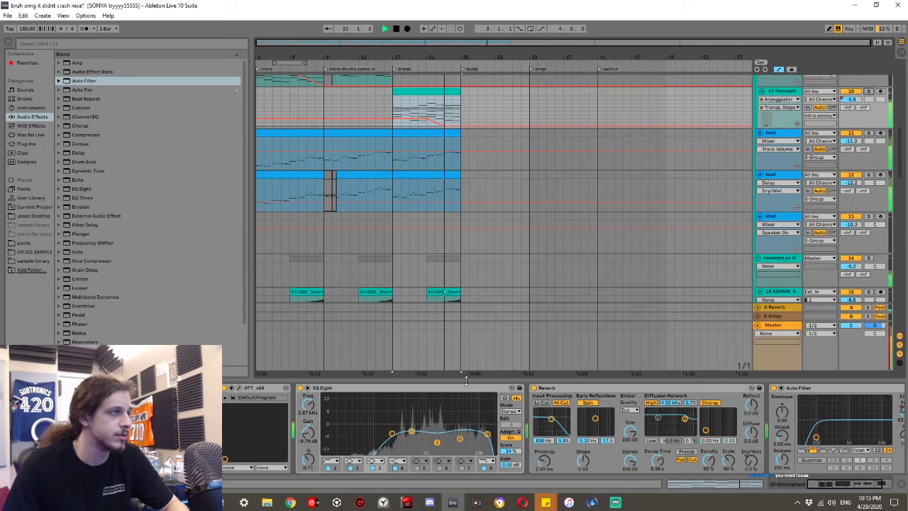
key(ctrl+alt+l)
scroll(443, 297, up, 3)
scroll(443, 302, up, 2)
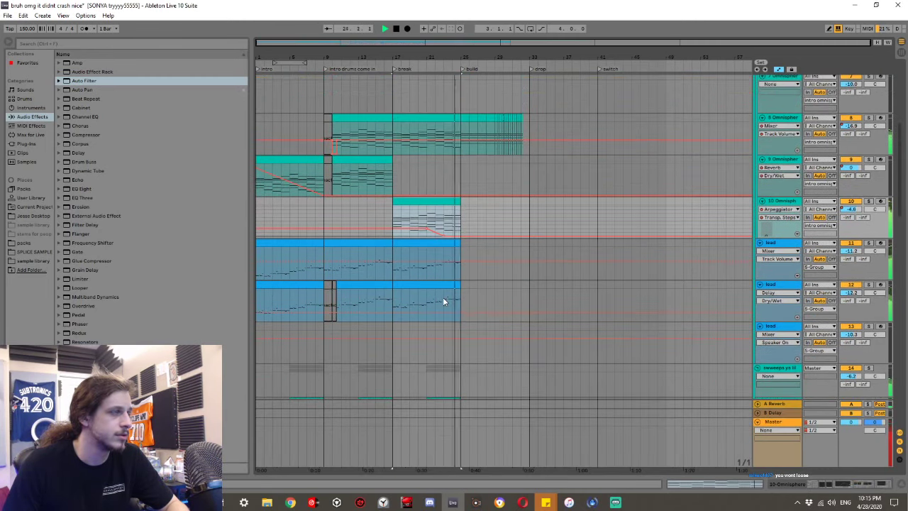
scroll(445, 263, up, 5)
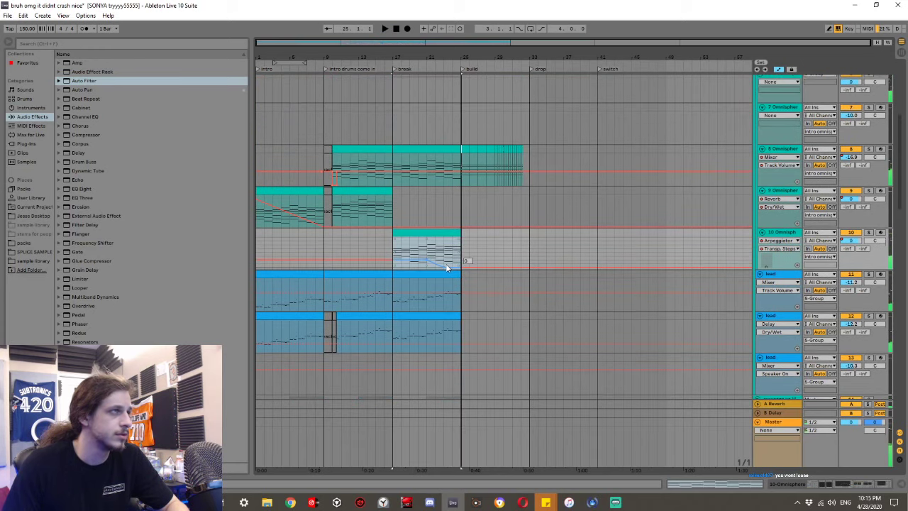
drag(468, 197, 523, 180)
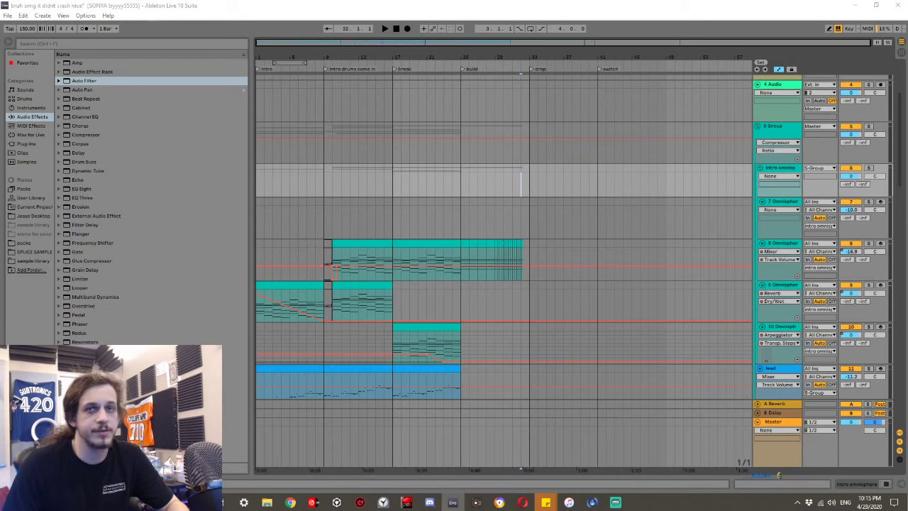
key(alt+Tab)
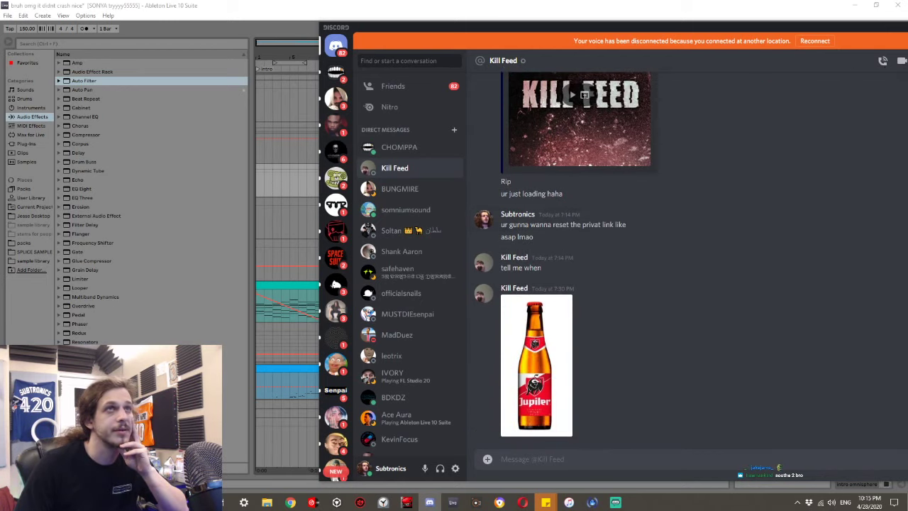
key(alt+Tab)
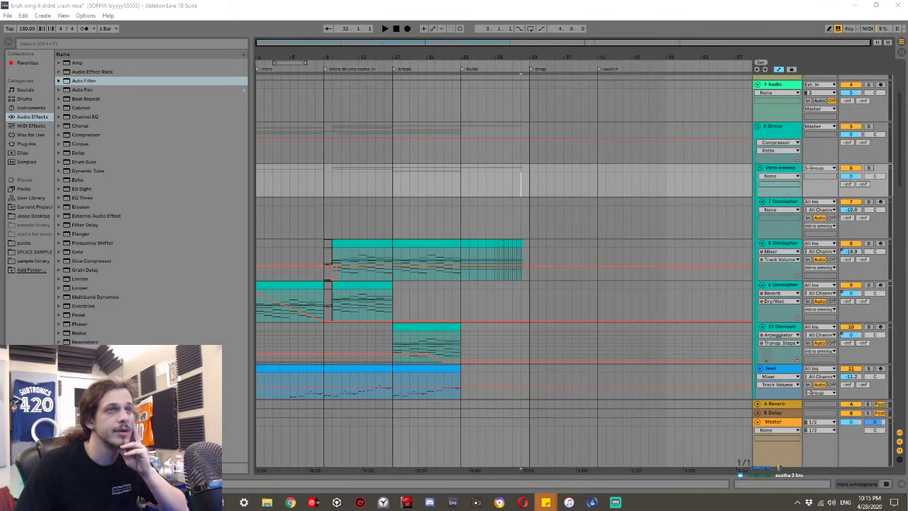
key(alt+Tab)
drag(506, 4, 907, 18)
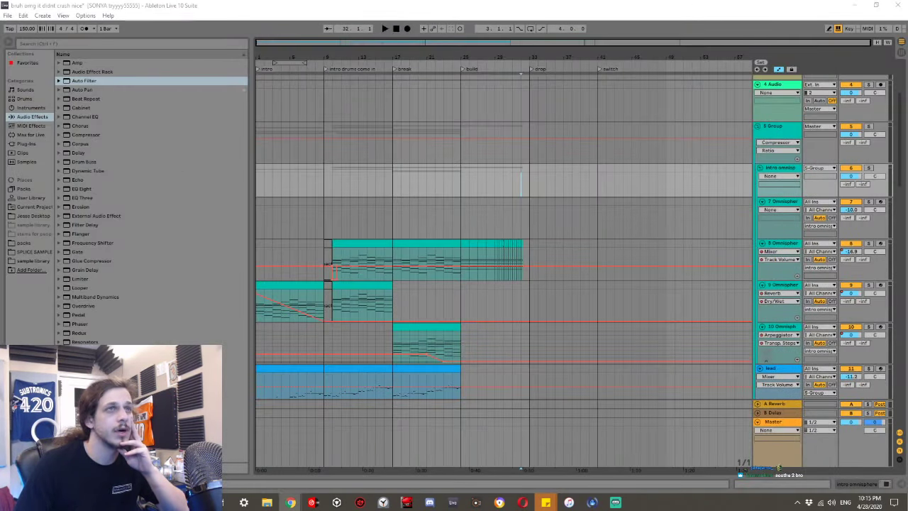
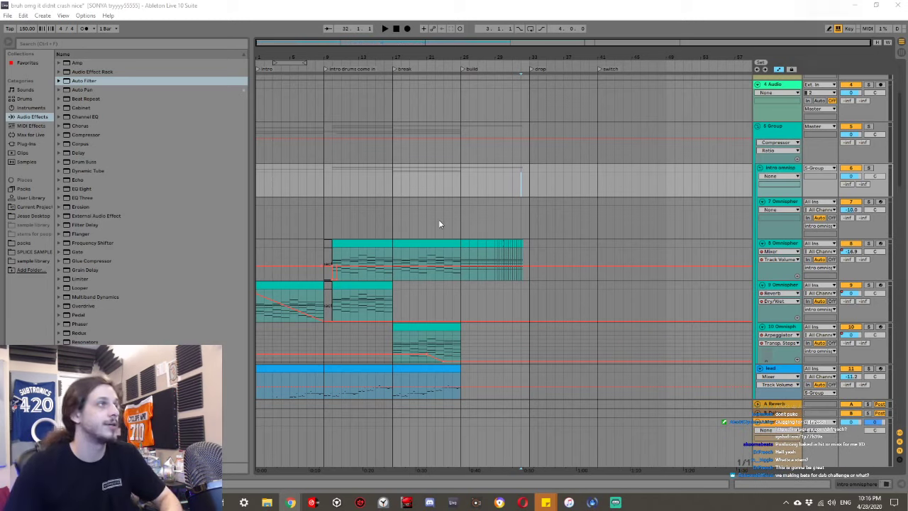
Play the whole arrangement from the start of the intro.
drag(341, 217, 123, 205)
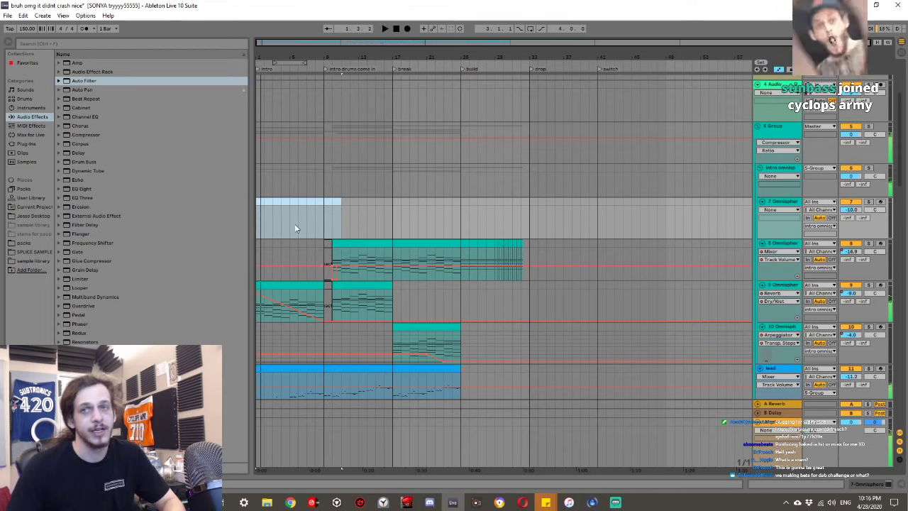
click(258, 221)
key(space)
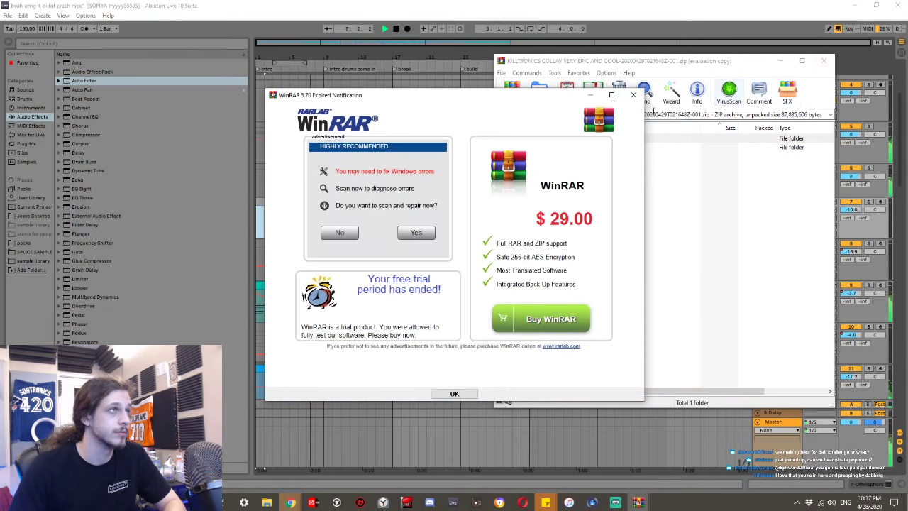
Switch to WinRAR, dismiss the trial notice, open the archive's KILLTRONICS COLLAV VERY EPIC AND COOL folder and uncover the arrangement.
click(630, 100)
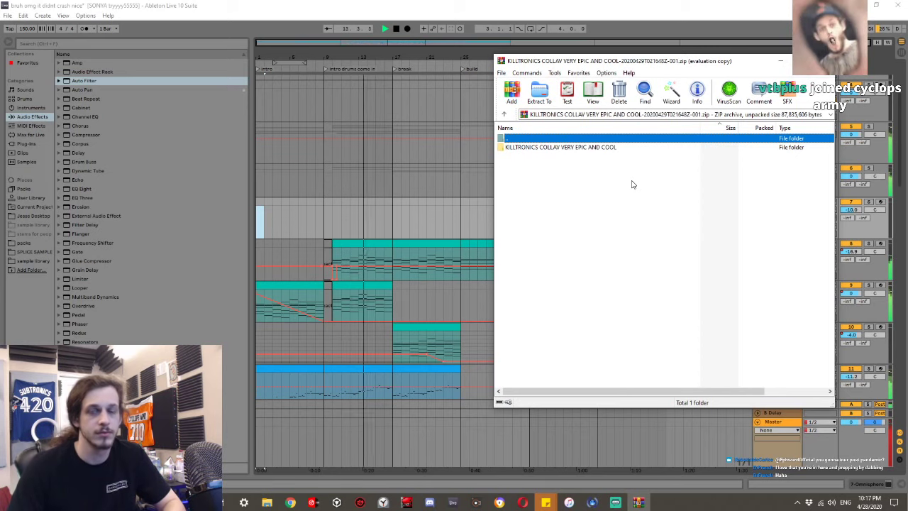
double_click(571, 147)
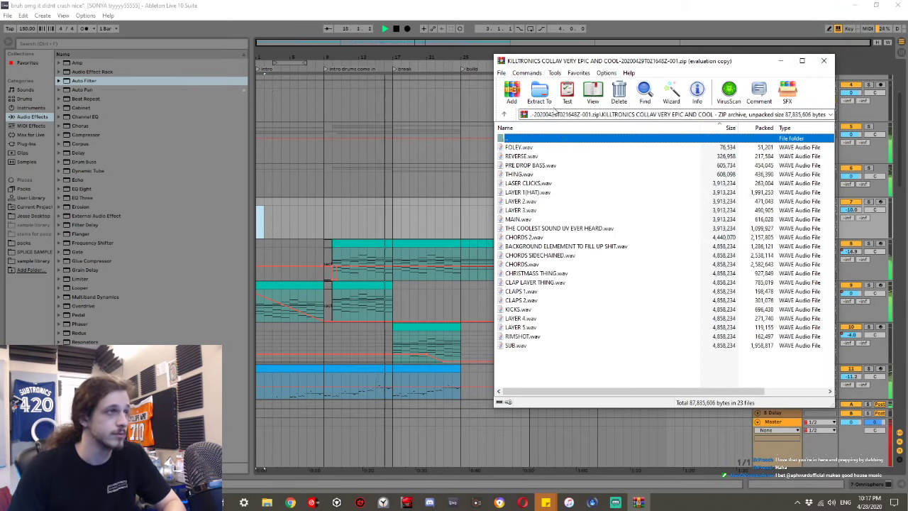
drag(612, 63, 190, 45)
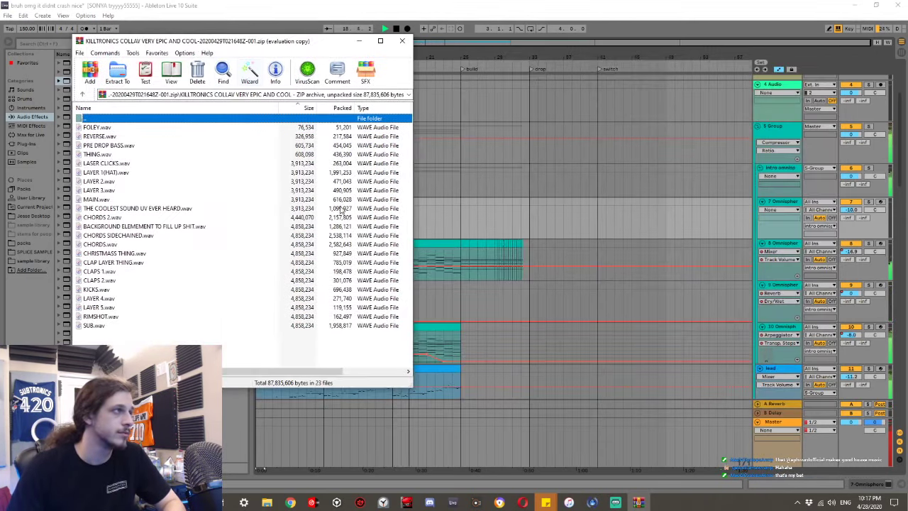
Switch to File Explorer and create a new folder named killfeedcollab on the Desktop.
click(266, 502)
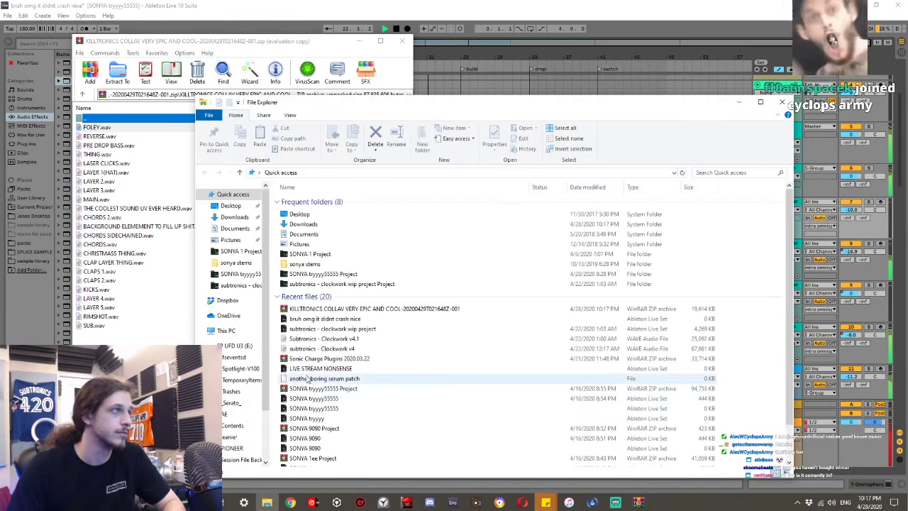
click(230, 205)
right_click(598, 301)
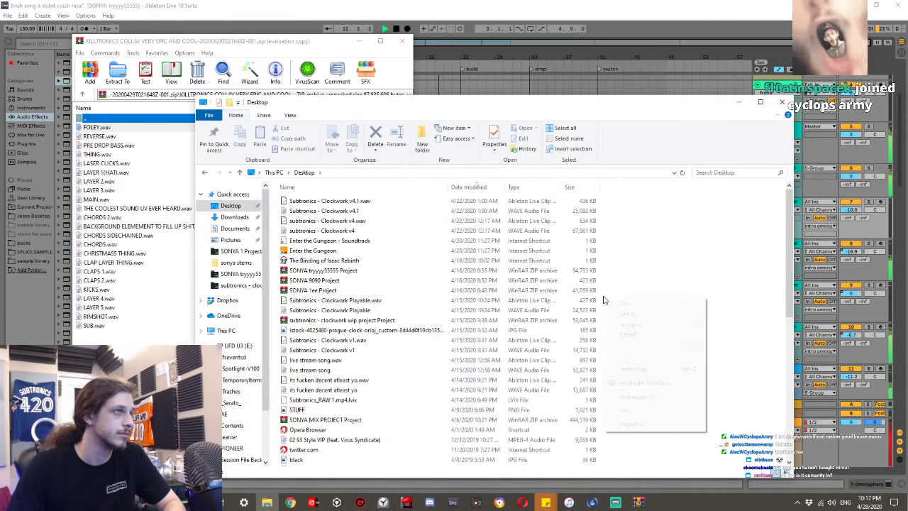
click(466, 180)
click(427, 148)
text(killfeed)
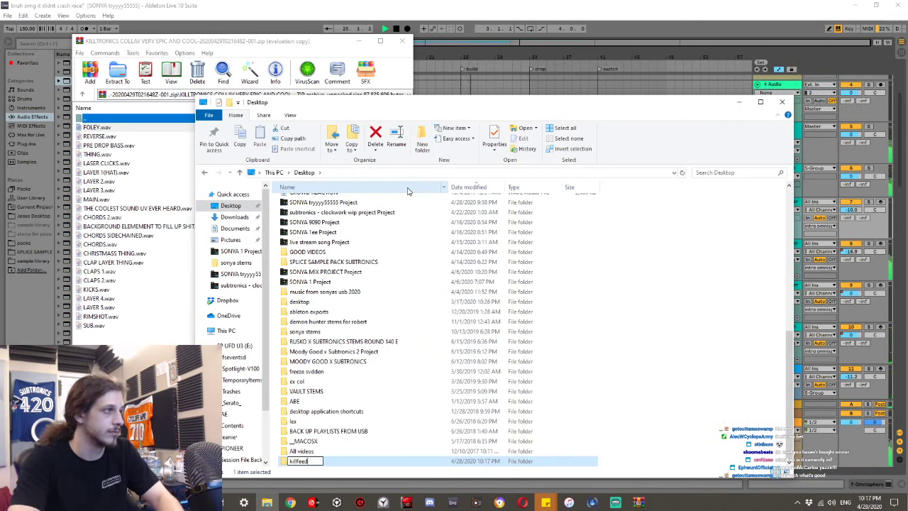
text(collab)
key(Return)
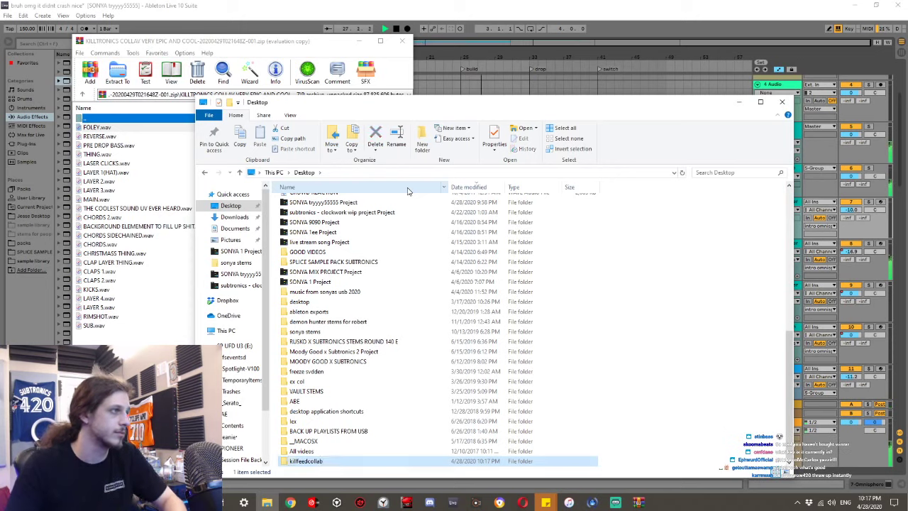
Extract all the WAV stems, from FOLEY.wav through SUB.wav, from the archive into the killfeedcollab folder.
click(117, 132)
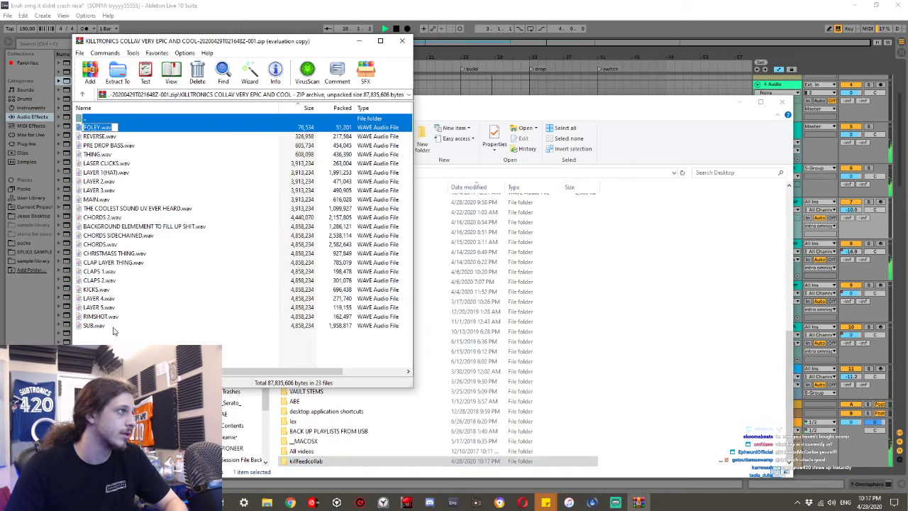
shift+click(95, 329)
drag(95, 329, 332, 460)
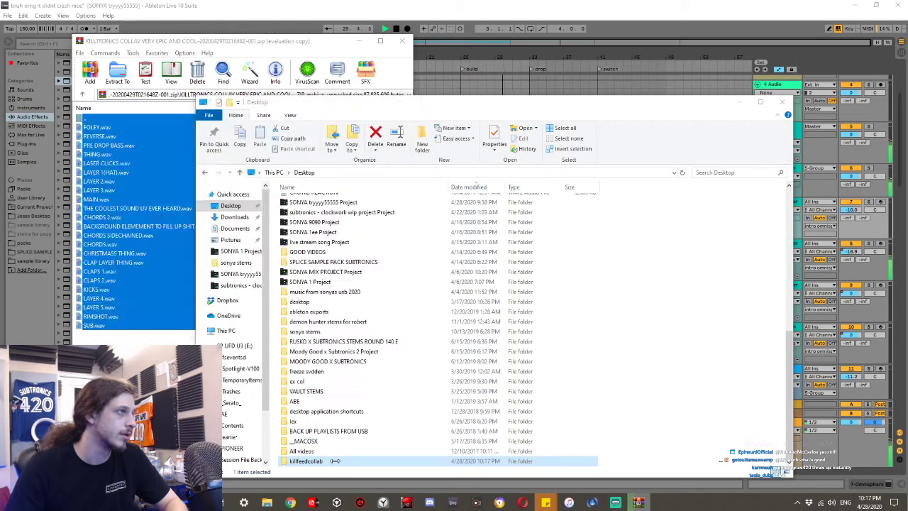
Switch to Ableton Live, add the Desktop's killfeedcollab folder to the browser's Places and open it.
click(40, 316)
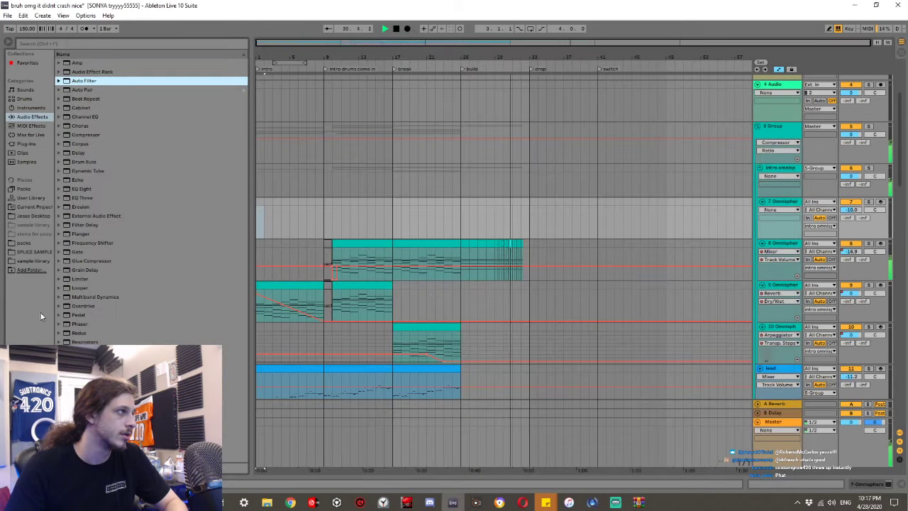
click(24, 273)
click(34, 91)
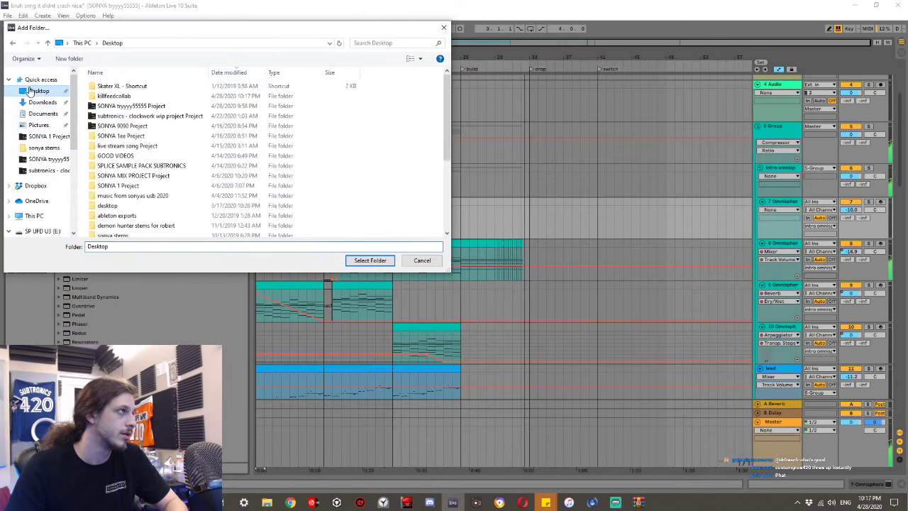
click(113, 96)
click(370, 260)
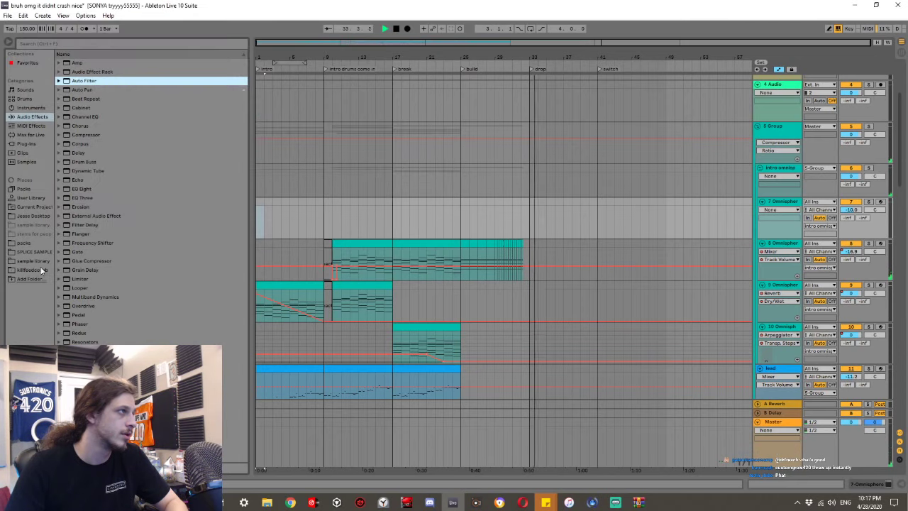
click(32, 270)
Stop playback and collapse the 5 Group, sweeps, intro ghost, intro drums, 24 Serum and 25 Serum tracks.
scroll(335, 270, down, 3)
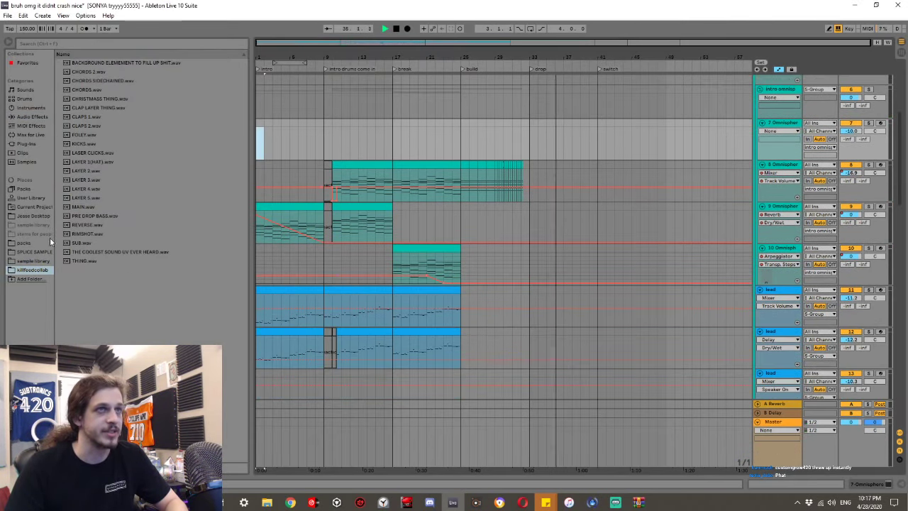
click(337, 385)
key(space)
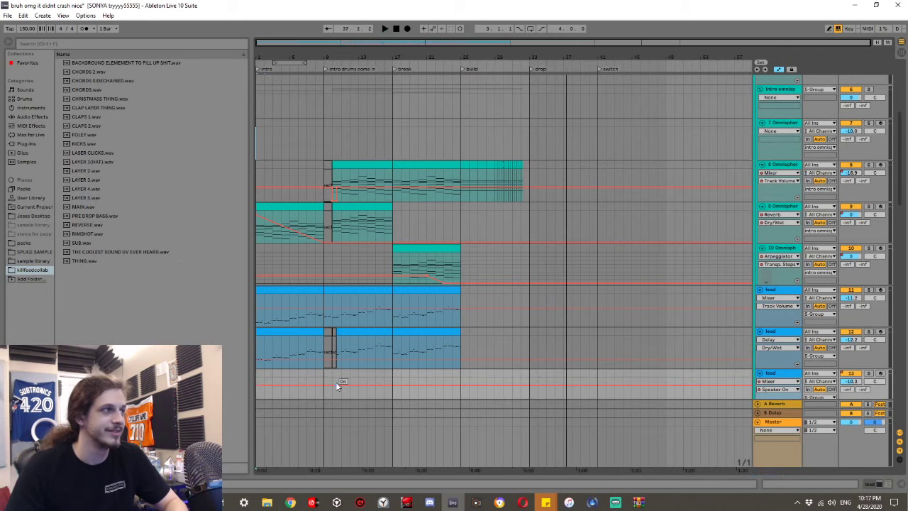
scroll(674, 212, up, 3)
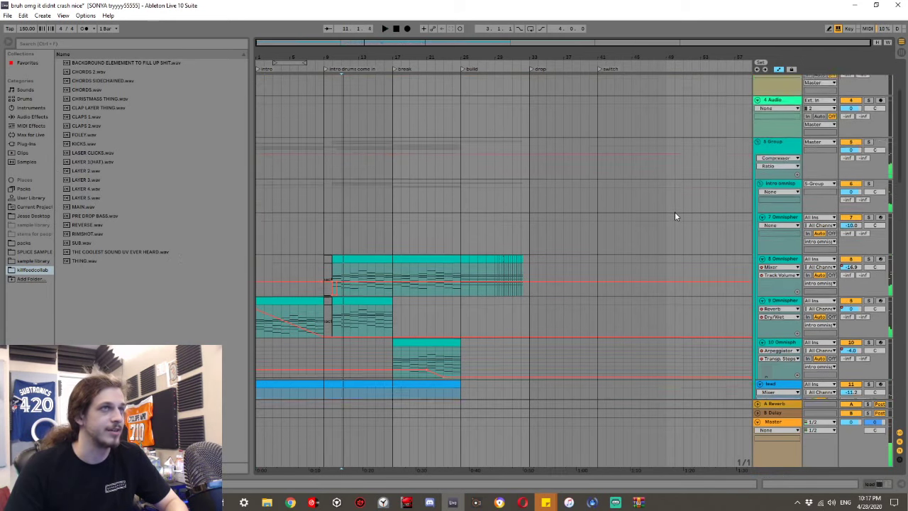
scroll(675, 211, up, 2)
click(757, 222)
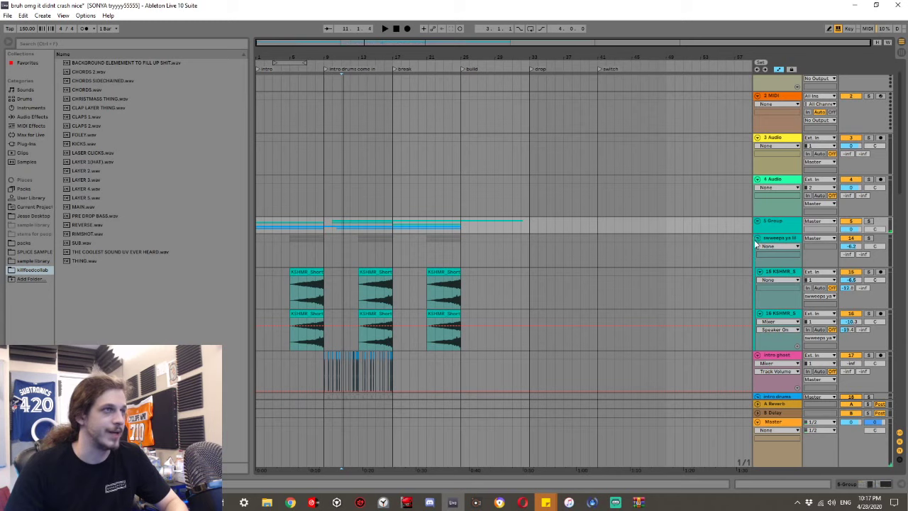
click(756, 239)
click(757, 247)
click(757, 256)
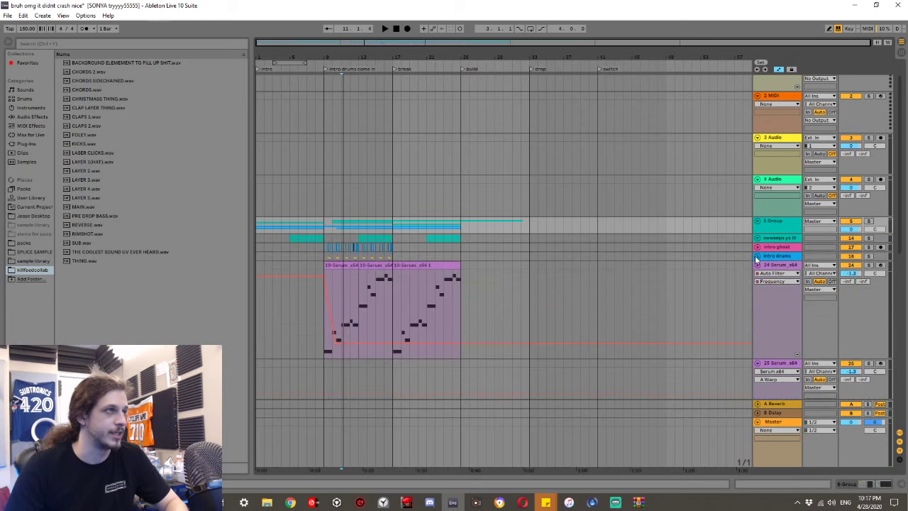
click(757, 266)
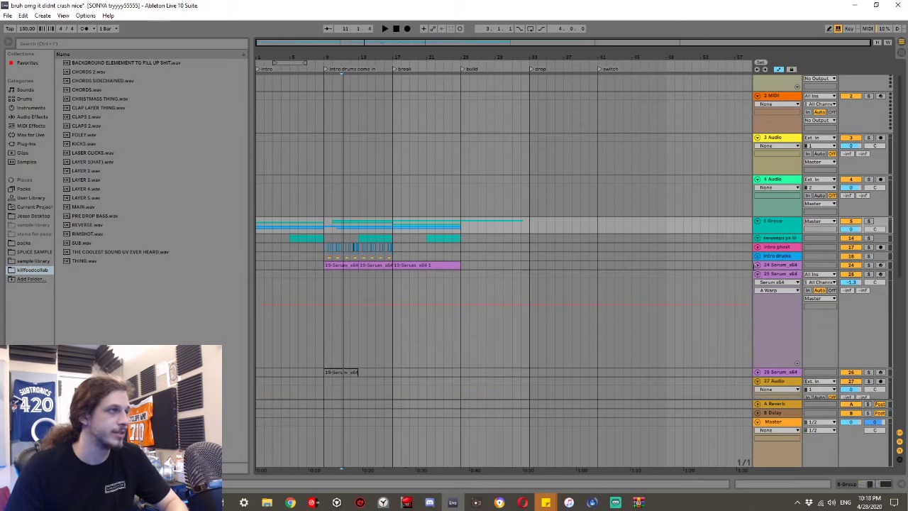
click(757, 274)
Delete the unused 25 Serum, 26 Serum and 27 Audio tracks.
click(778, 284)
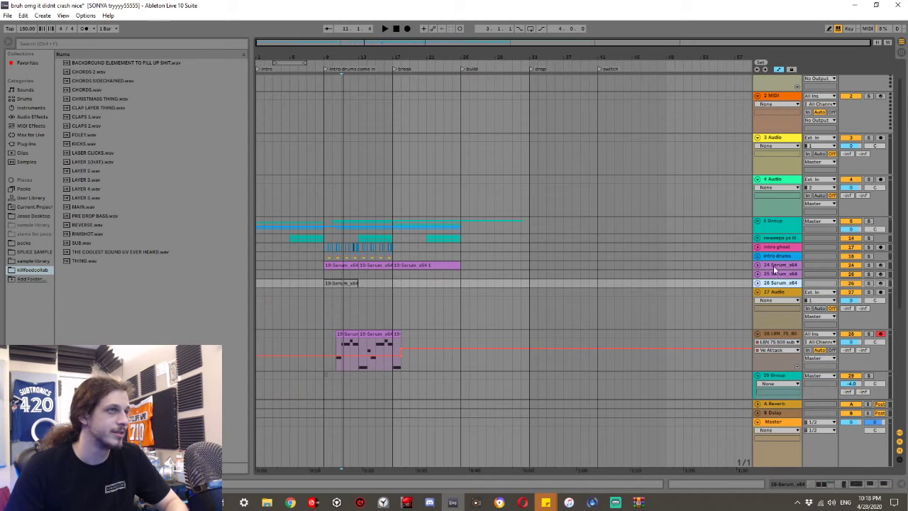
click(774, 266)
click(781, 275)
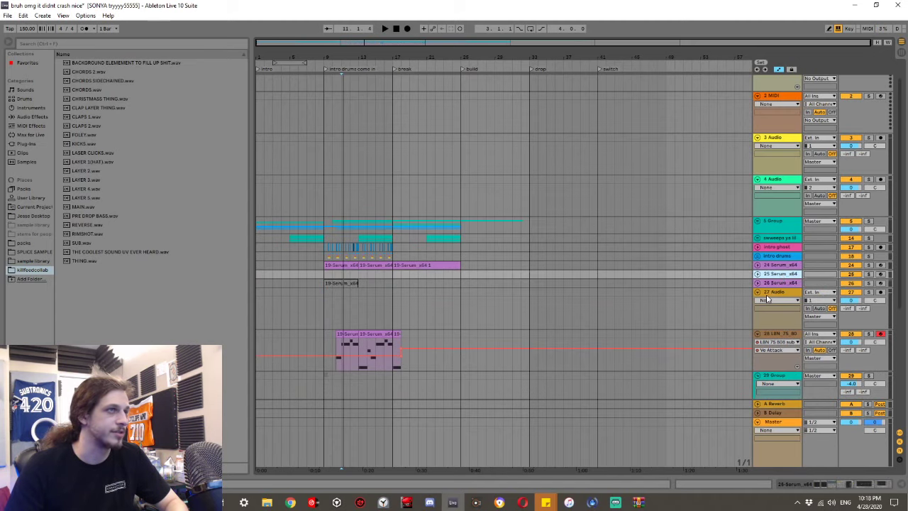
click(766, 299)
key(Delete)
Collapse the 26 Group and delete the empty 30 MIDI track below it.
scroll(767, 282, down, 2)
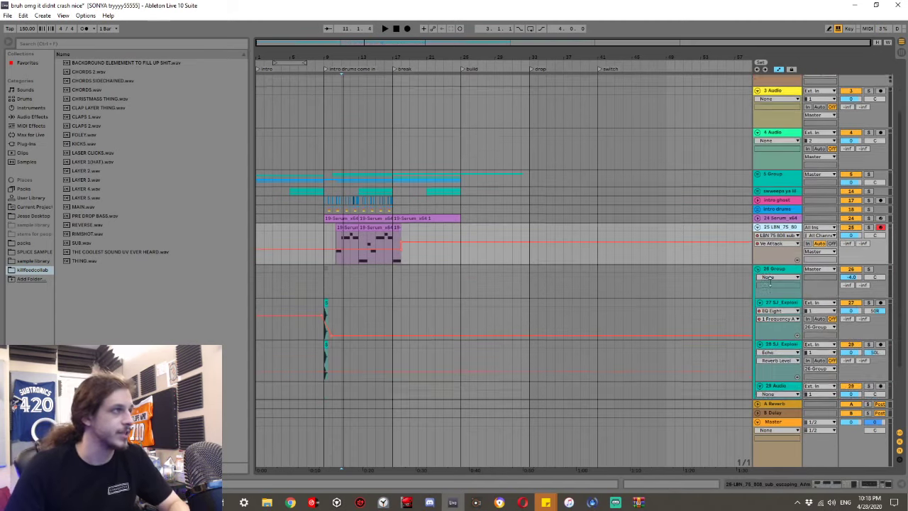
click(755, 253)
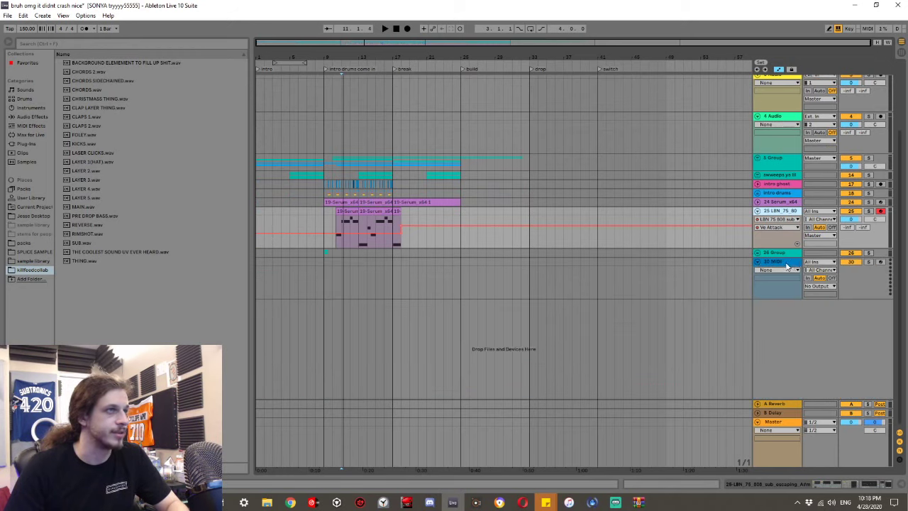
key(ctrl+shift+t)
key(Delete)
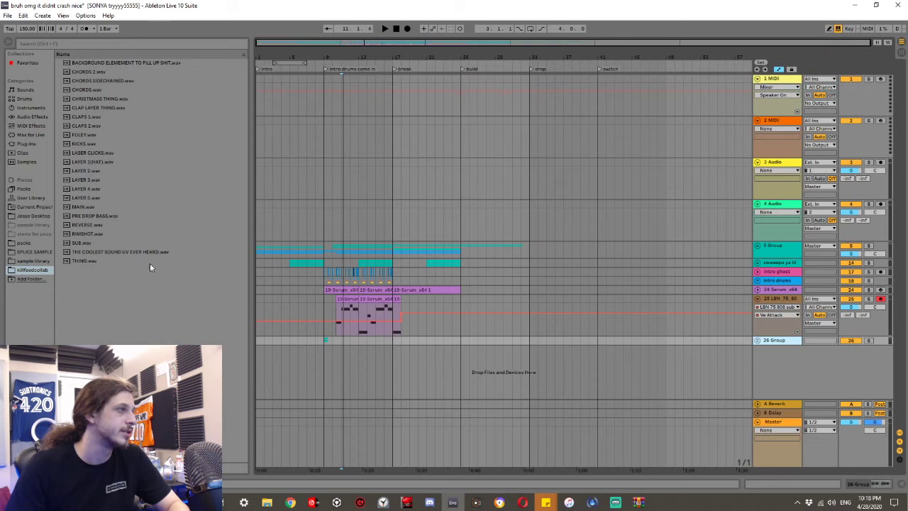
Insert two audio tracks below the 26 Group and place all the killfeedcollab stems on separate tracks at the build marker, bar 25.
key(ctrl+t)
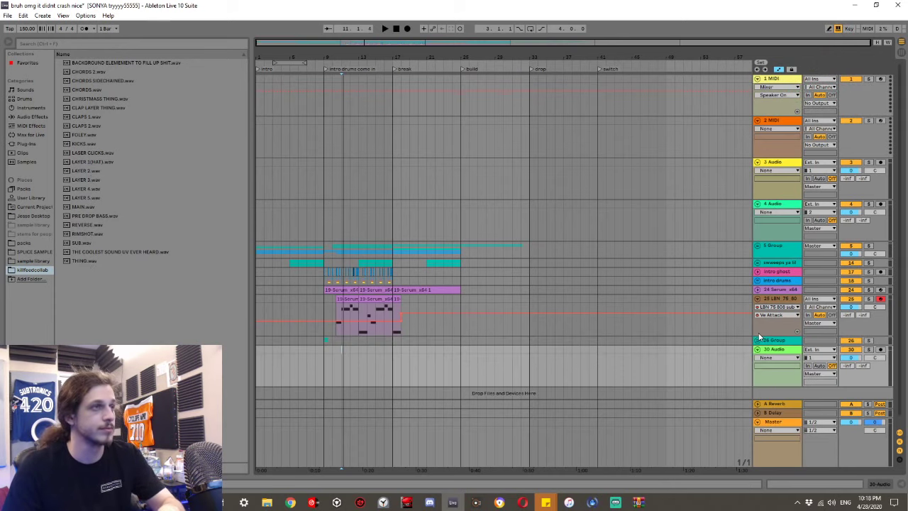
key(ctrl+t)
click(72, 261)
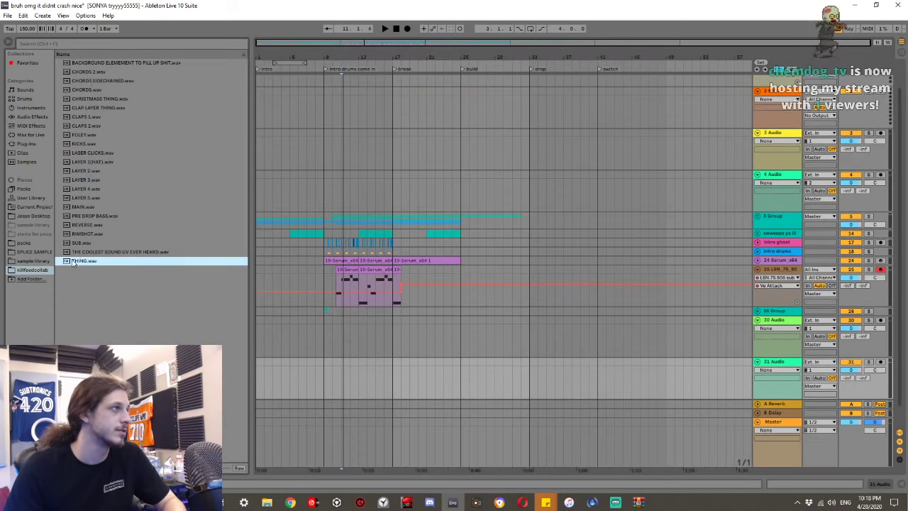
drag(87, 66, 235, 290)
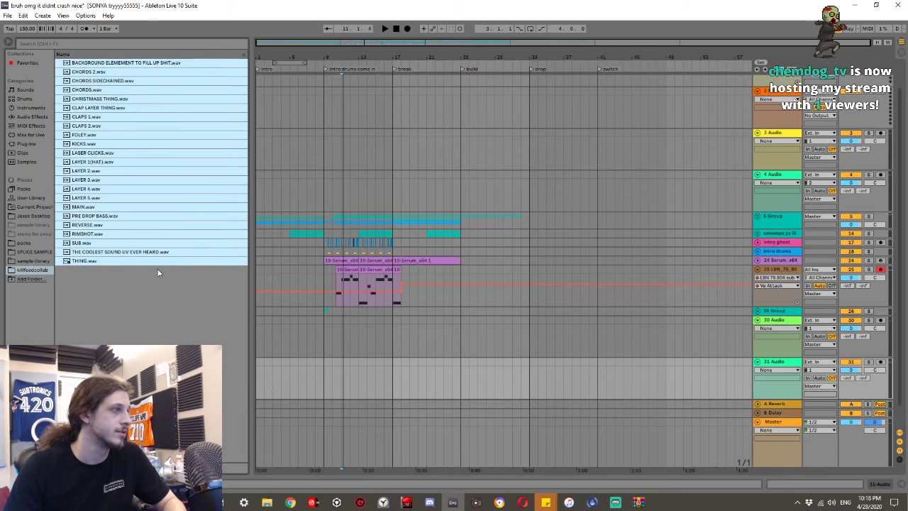
drag(99, 265, 460, 388)
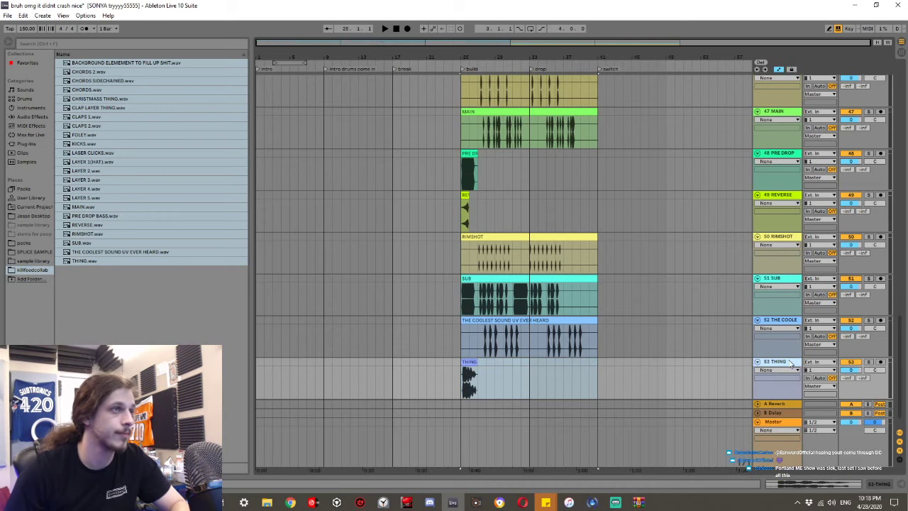
Group all the imported stem tracks, solo the group and briefly play it from bar 25.
scroll(787, 362, up, 10)
scroll(786, 358, up, 10)
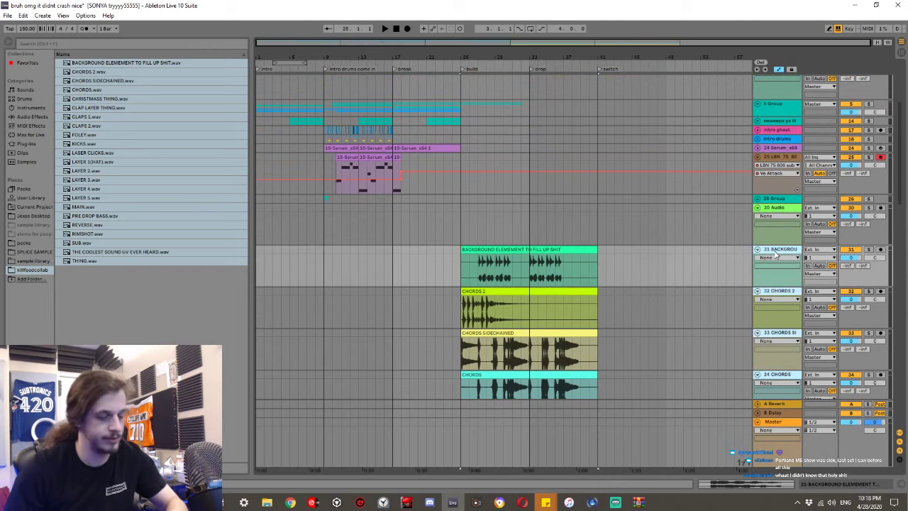
key(ctrl+g)
click(868, 250)
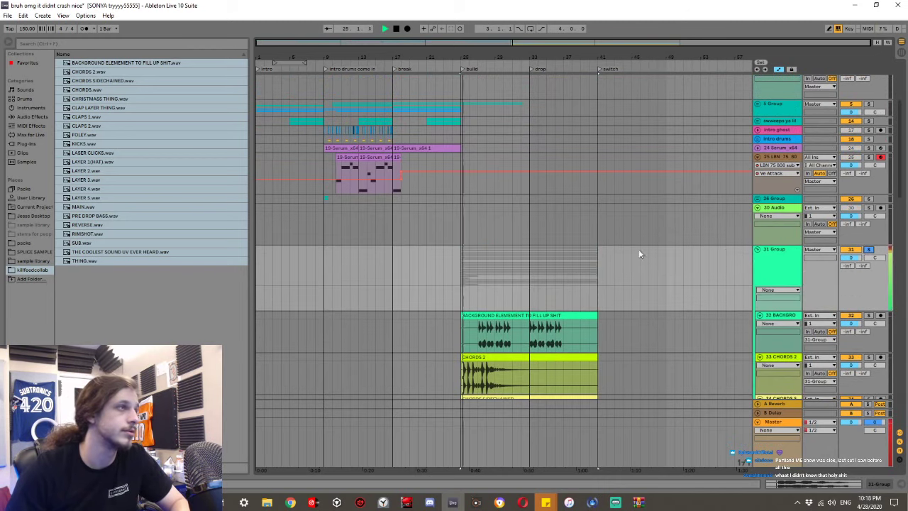
key(Down)
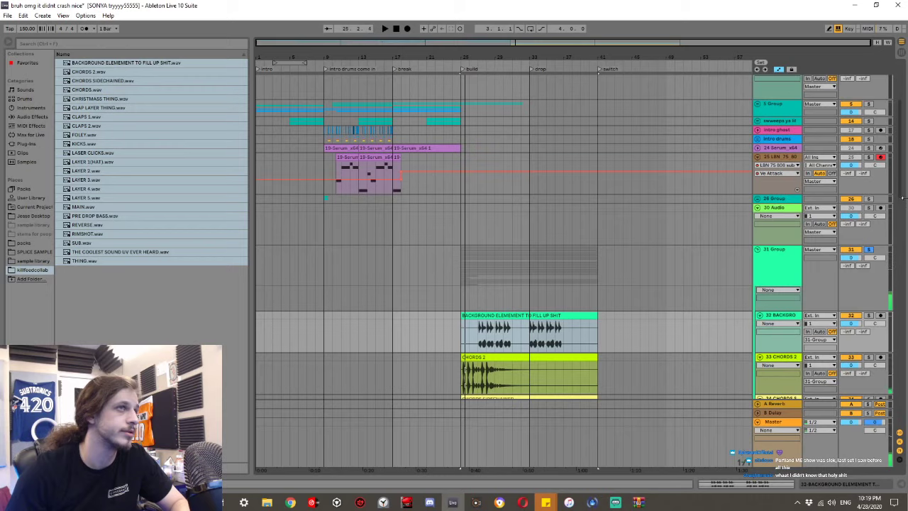
Select all the stem clips from BACKGROUND ELEMEMENT down to THING and turn off their warping together.
drag(899, 190, 902, 458)
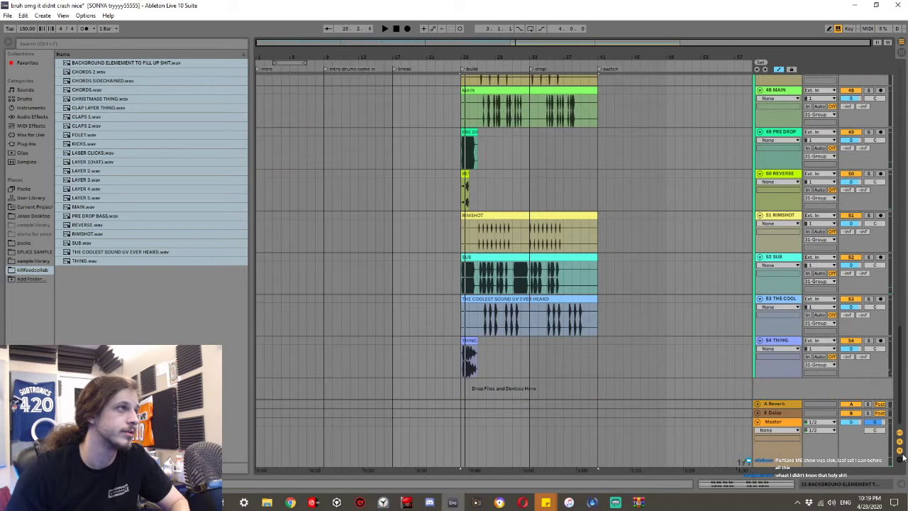
shift+double_click(466, 341)
click(107, 302)
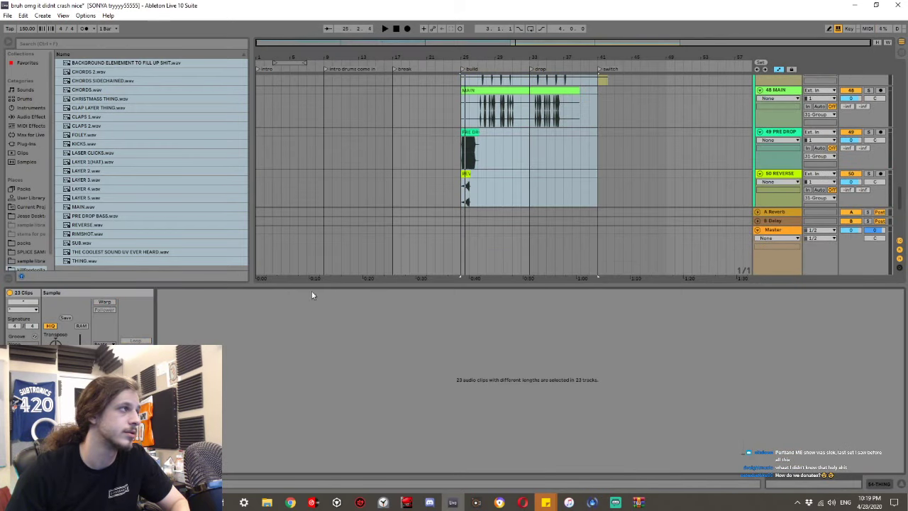
key(ctrl+alt+l)
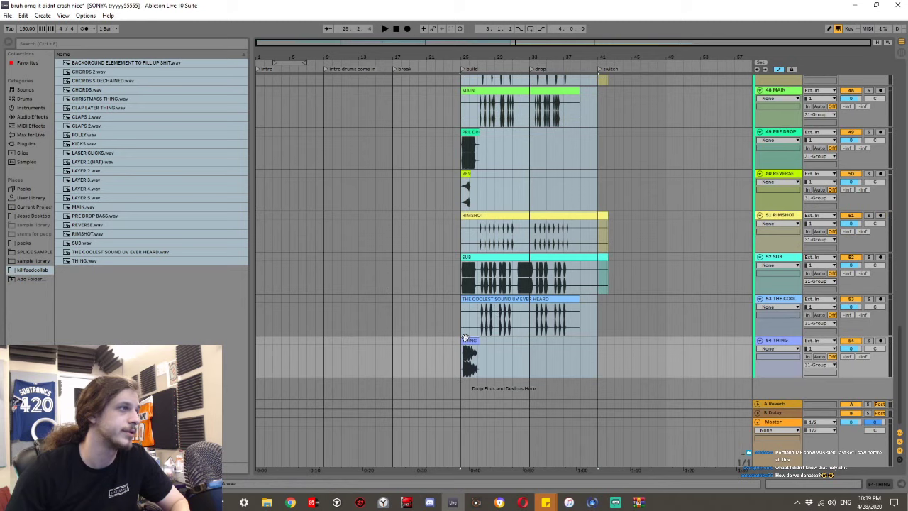
Inspect the THING, THE COOLEST SOUND UV EVER HEARD, SUB and RIMSHOT clips at the build, checking their warp settings in the clip view.
scroll(464, 336, up, 5)
click(436, 342)
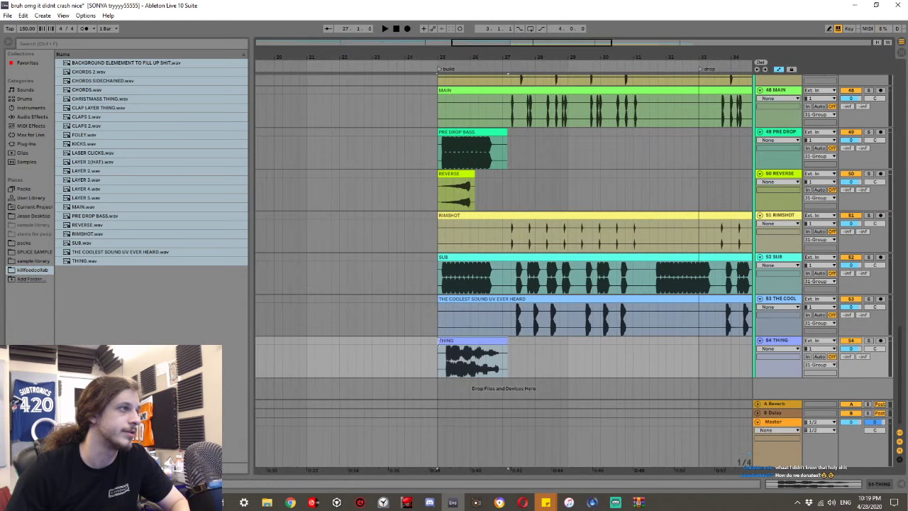
click(456, 341)
click(434, 342)
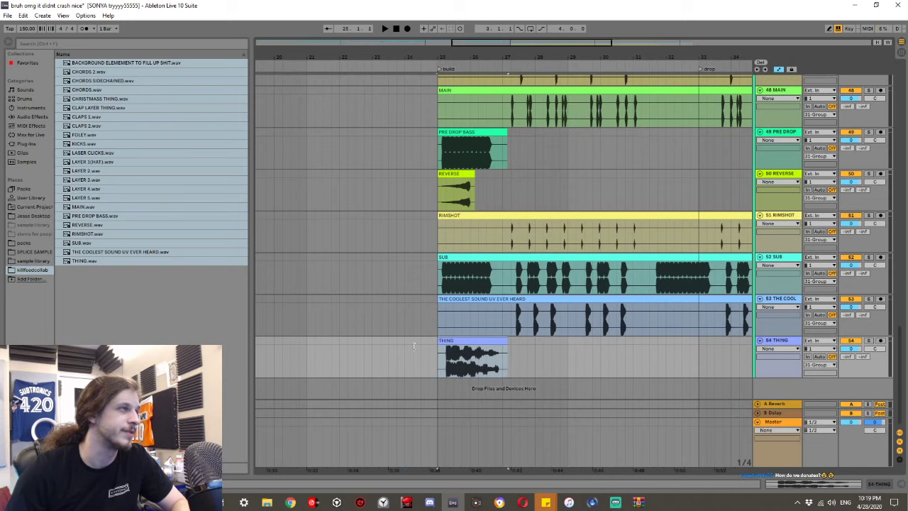
click(344, 307)
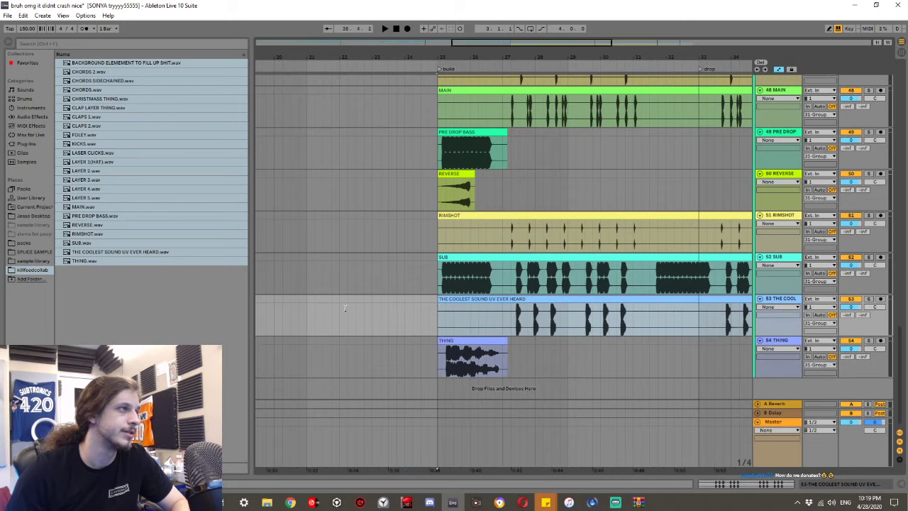
scroll(450, 307, up, 1)
double_click(454, 317)
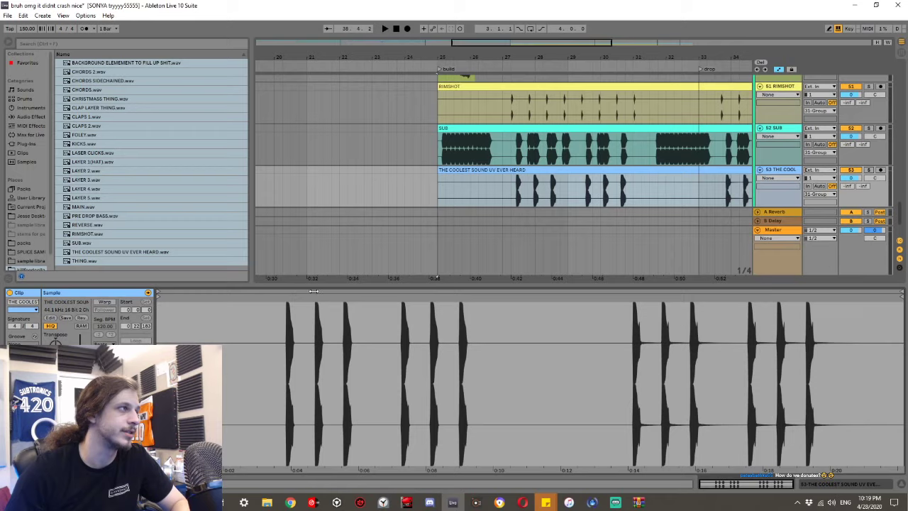
key(ctrl+alt+l)
scroll(453, 304, up, 2)
double_click(449, 288)
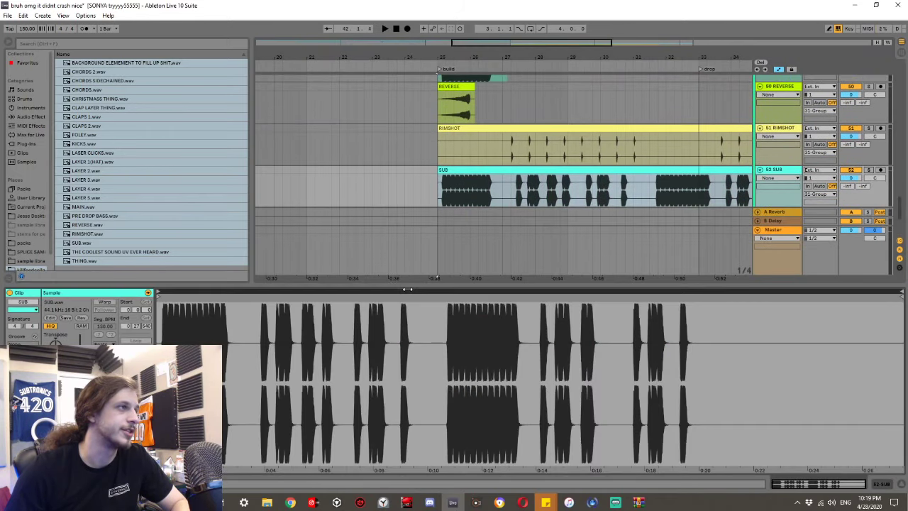
drag(406, 285, 406, 471)
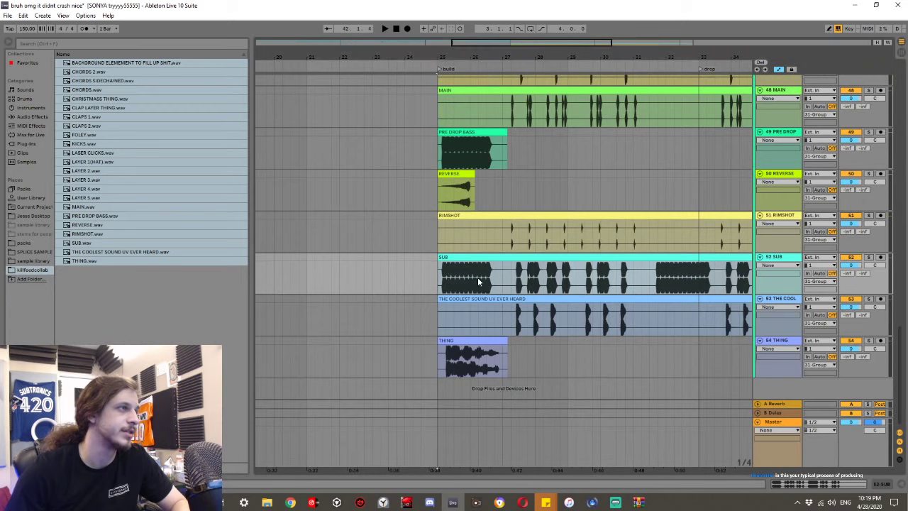
click(461, 263)
drag(264, 472, 263, 276)
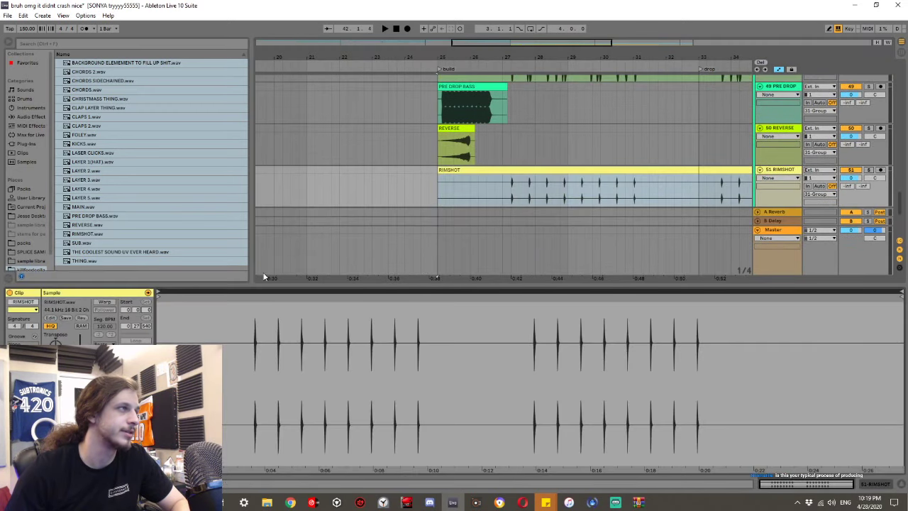
drag(382, 286, 382, 471)
Play the soloed stem group from bar 25 and look through its tracks during playback up to the drop.
scroll(482, 306, up, 3)
scroll(853, 222, up, 15)
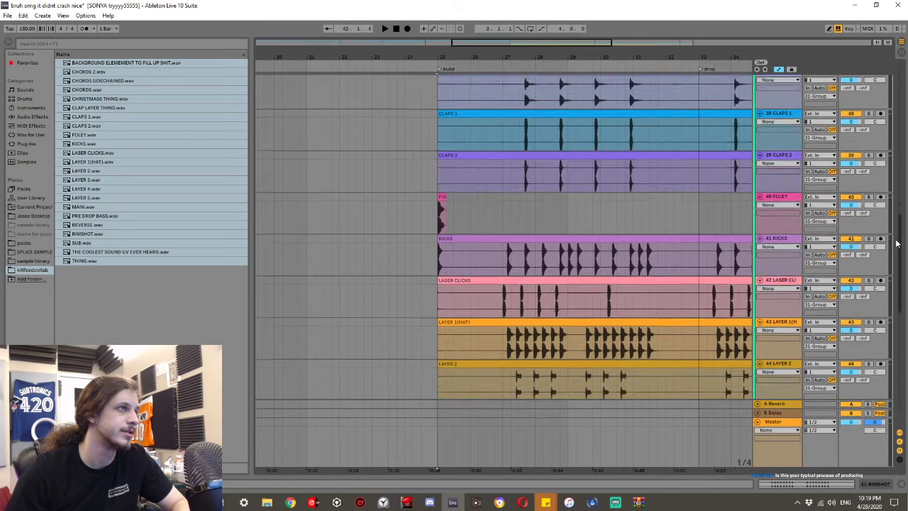
key(space)
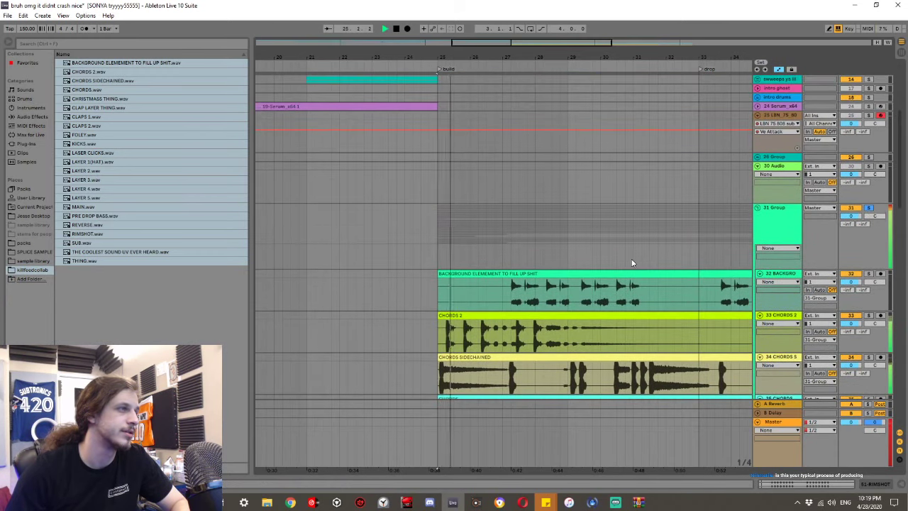
scroll(632, 259, down, 1)
scroll(632, 263, down, 2)
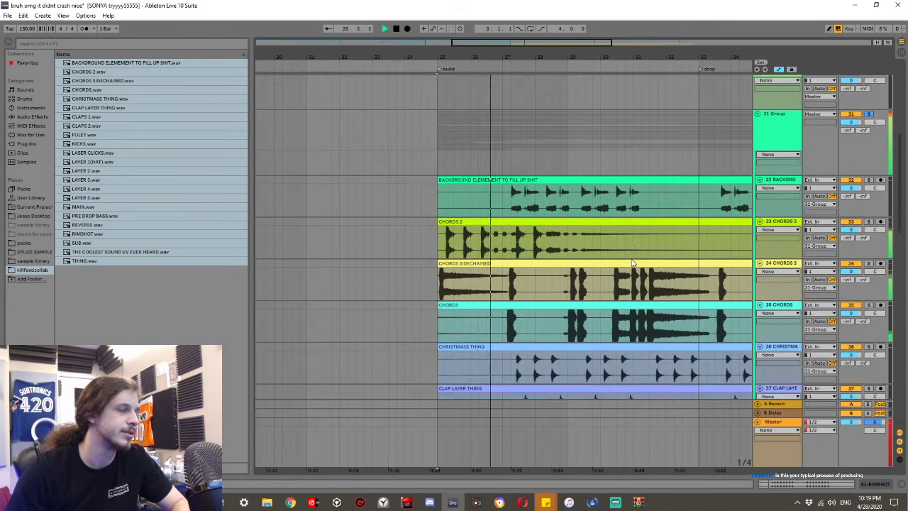
scroll(632, 263, down, 2)
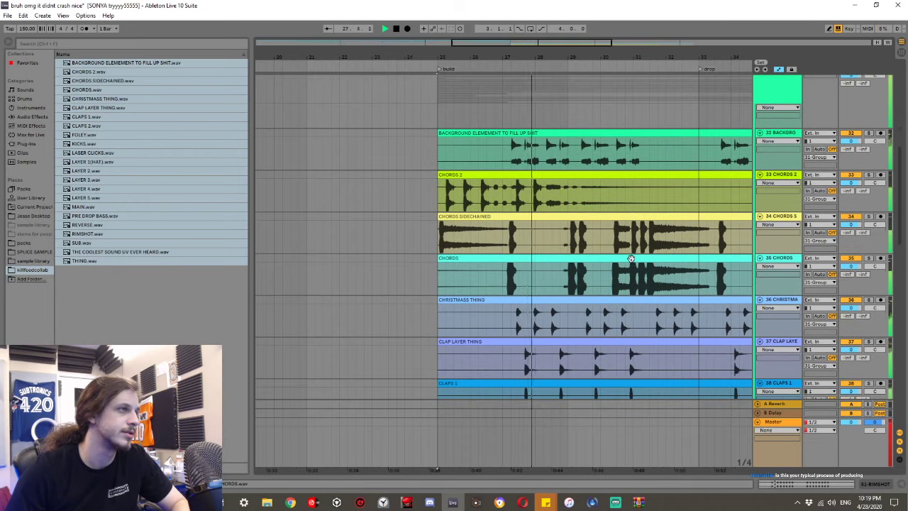
scroll(632, 263, down, 2)
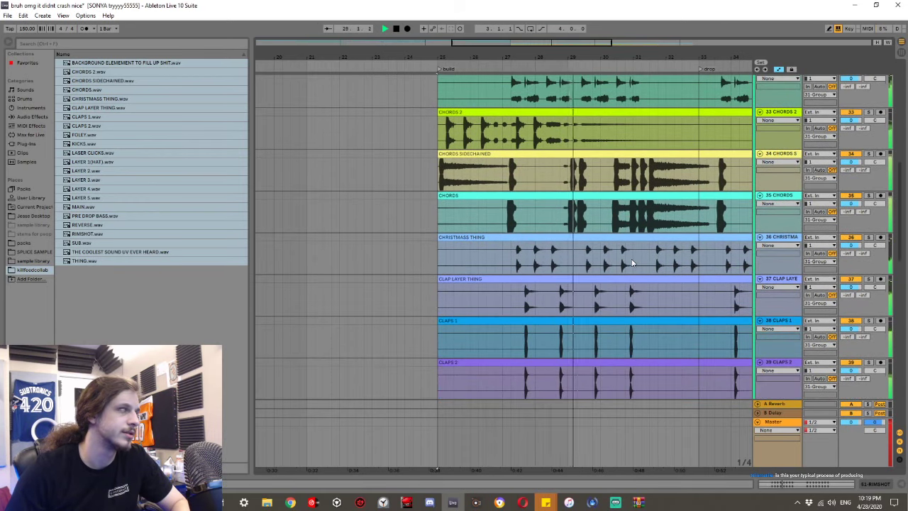
scroll(632, 262, down, 2)
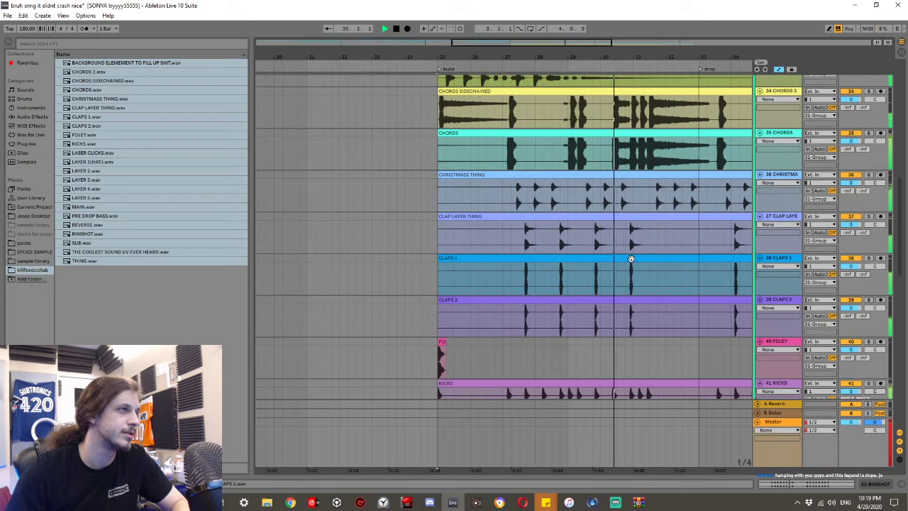
scroll(631, 261, down, 2)
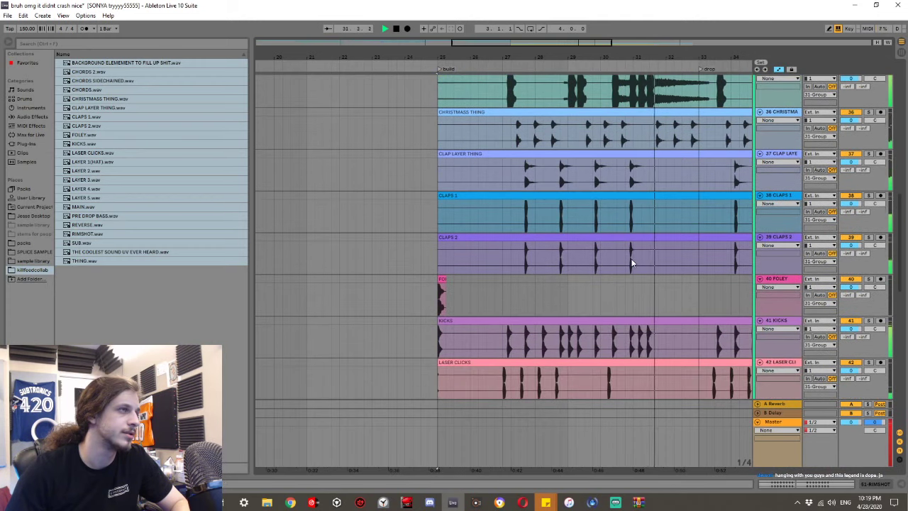
scroll(630, 261, up, 4)
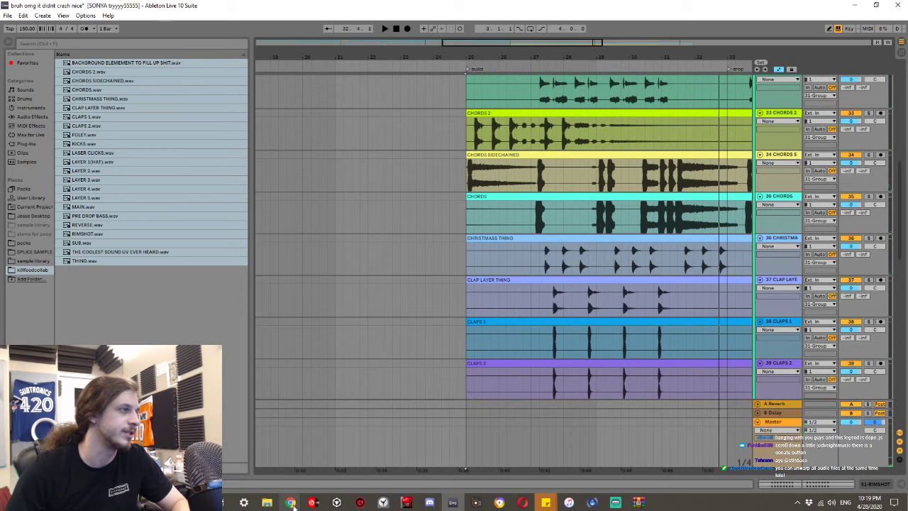
Switch to Discord and play the SUBTRONICS X KILL FEED 11 SoundCloud preview in the collaborator's chat as a reference.
mouse_move(291, 504)
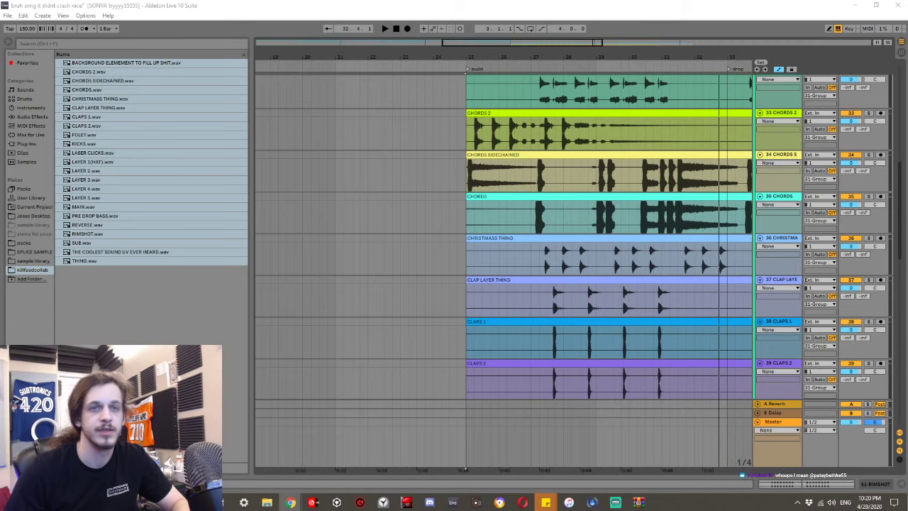
key(alt+Tab)
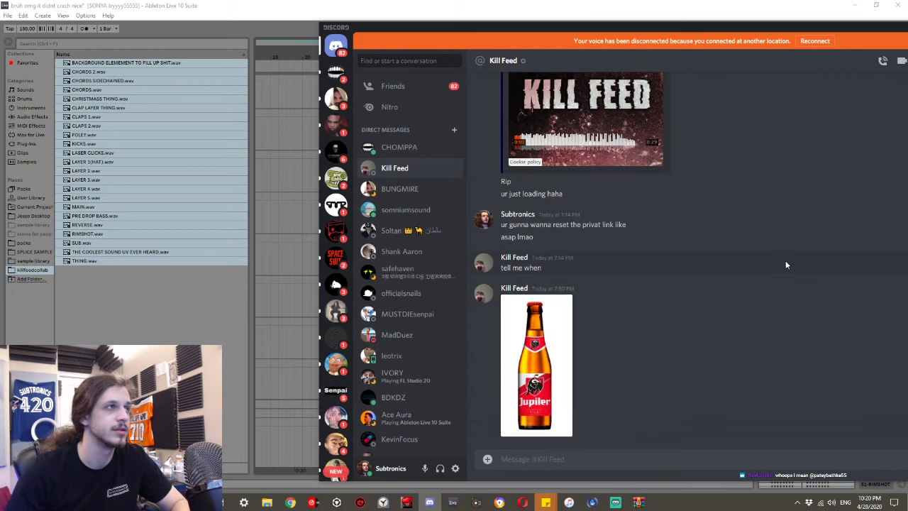
scroll(785, 260, up, 1)
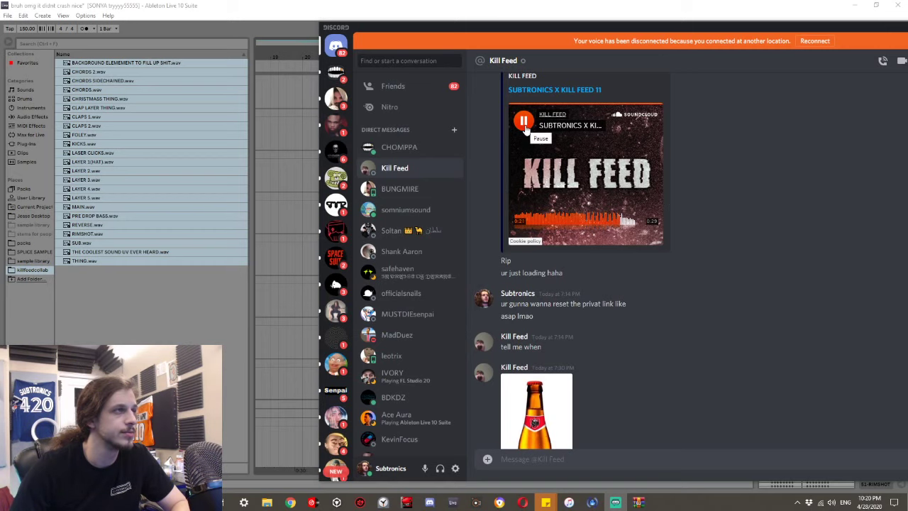
Return to Ableton Live, replay the stems from bar 25 and compare all tracks in the group with the reference.
click(302, 177)
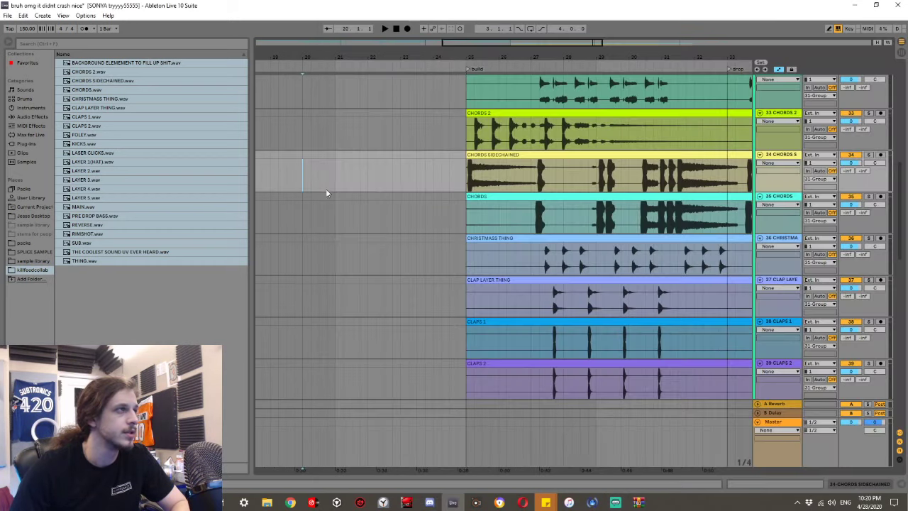
click(470, 208)
key(space)
scroll(624, 225, up, 3)
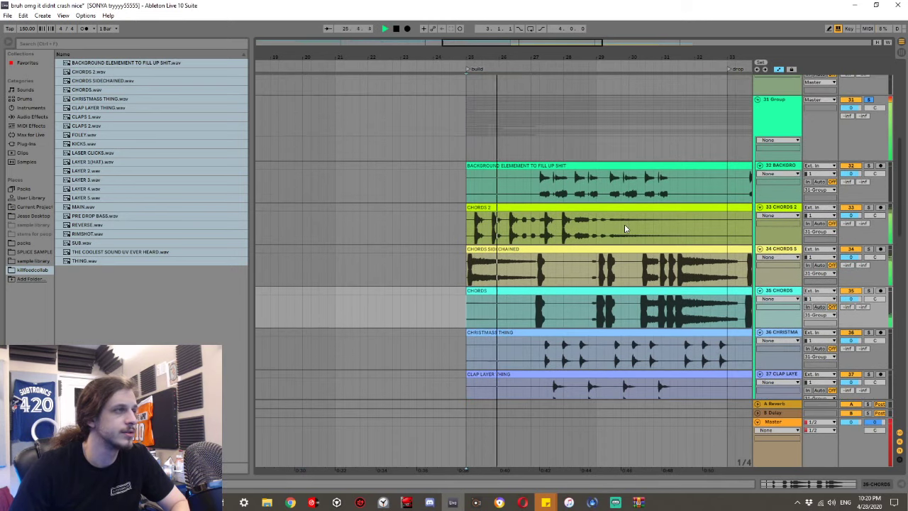
scroll(624, 224, up, 1)
scroll(638, 221, down, 7)
scroll(668, 220, down, 8)
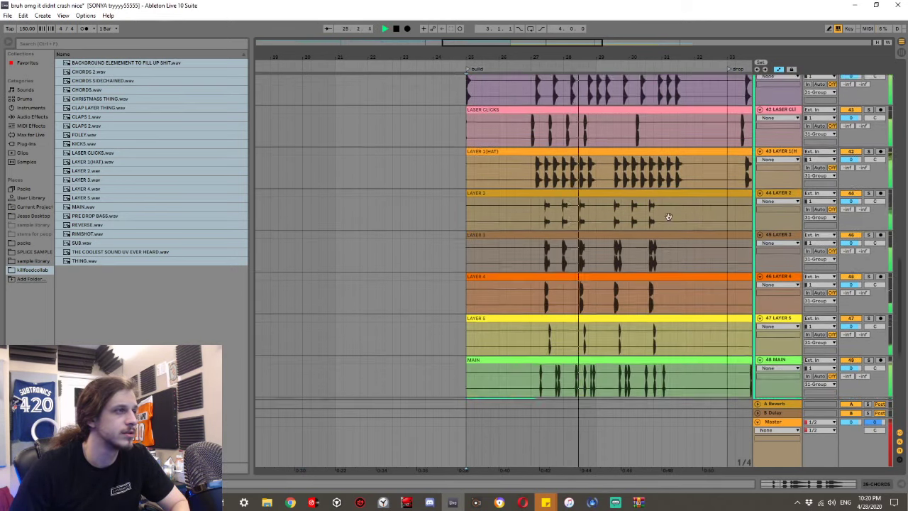
scroll(668, 220, down, 4)
scroll(668, 216, down, 2)
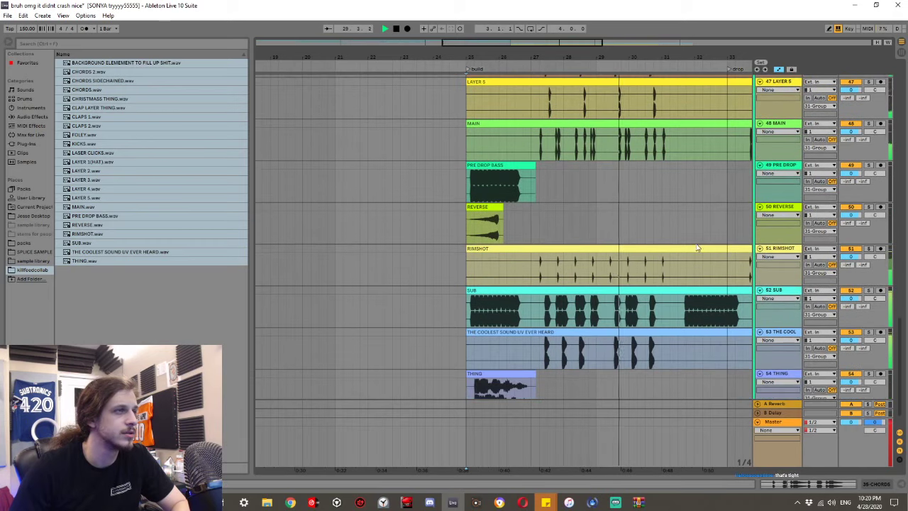
scroll(699, 249, up, 14)
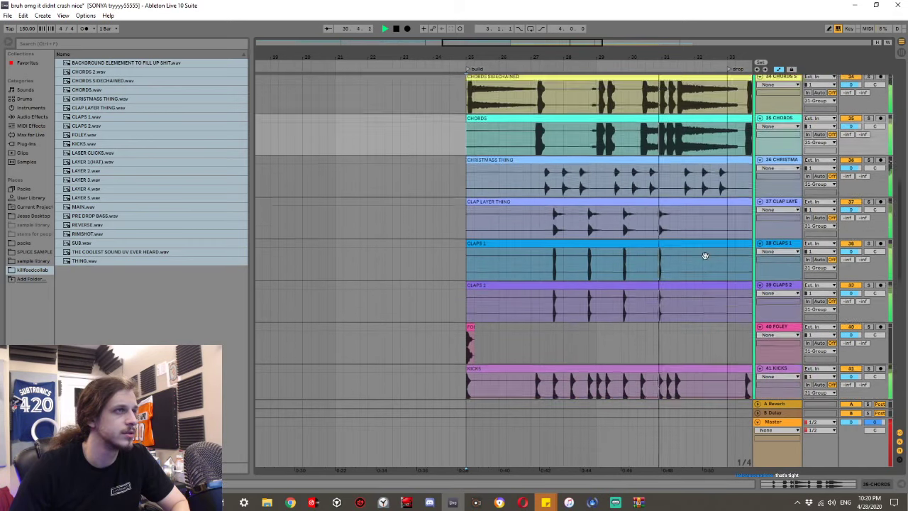
scroll(705, 256, up, 12)
Stop playback, collapse the 31 Group of imported stems and delete it from the arrangement.
click(757, 196)
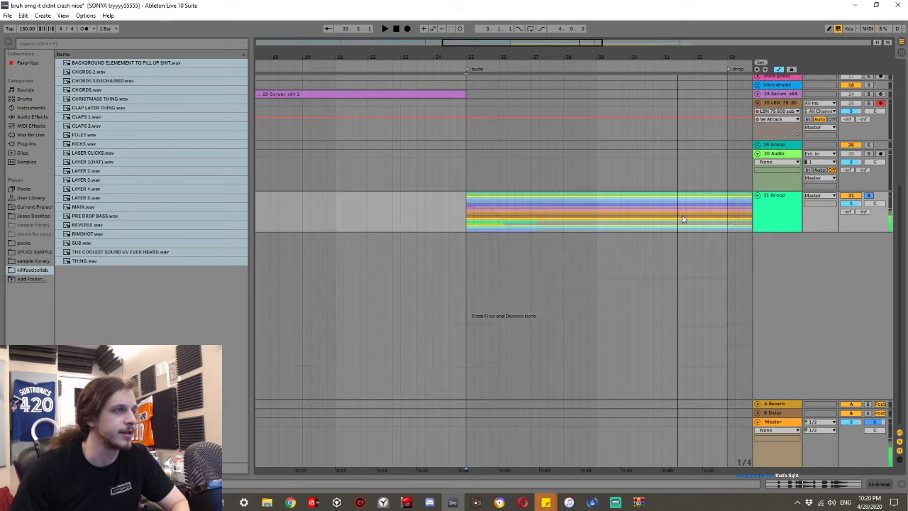
key(minus)
click(759, 203)
key(Delete)
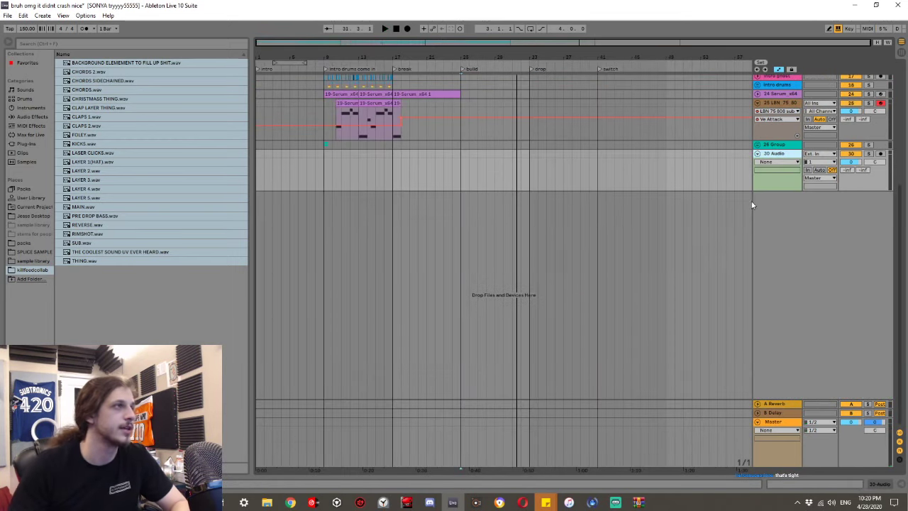
Play the existing arrangement from bar 8, just before the intro drums come in.
scroll(428, 176, up, 5)
scroll(309, 204, up, 2)
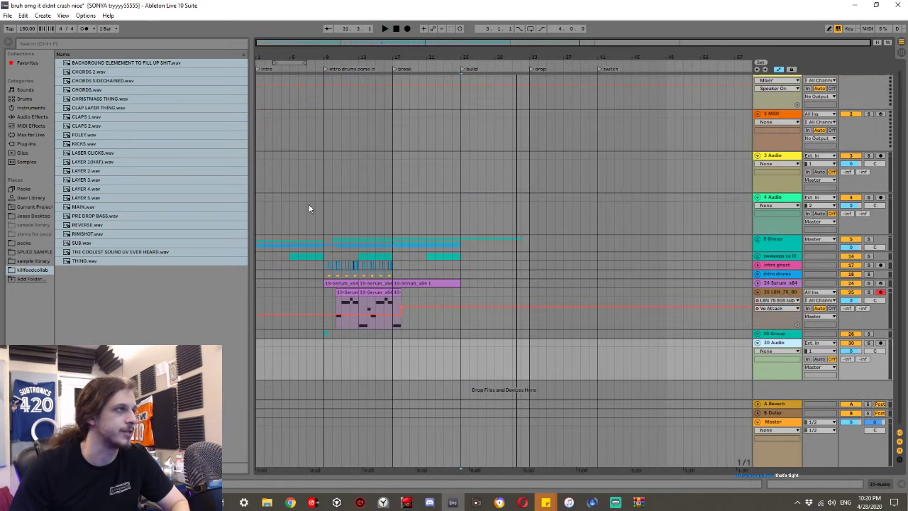
click(310, 207)
key(space)
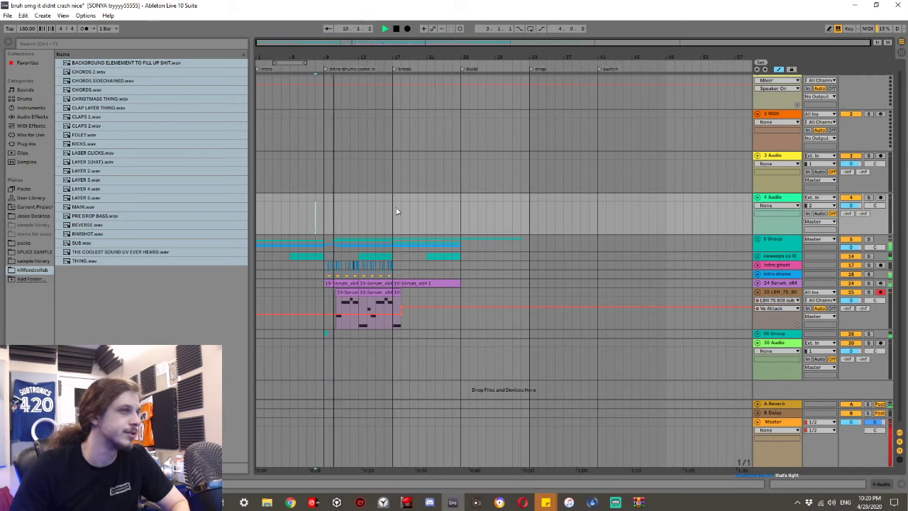
Add a Saturator with Soft Clip to the Master track while the song plays, and hide the device view.
click(772, 421)
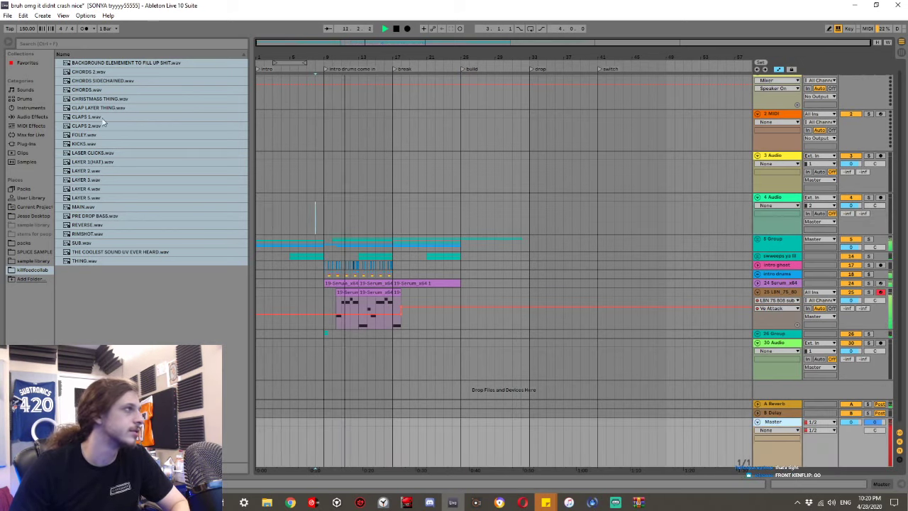
click(31, 117)
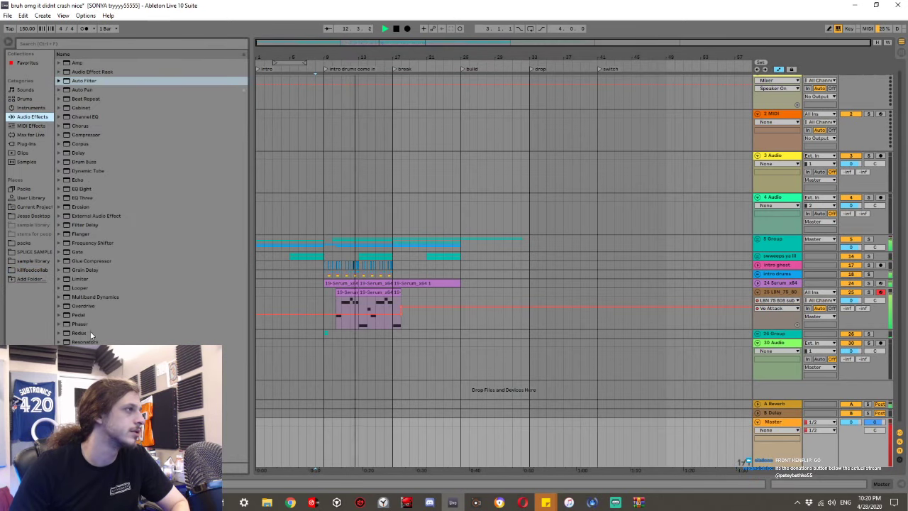
double_click(92, 359)
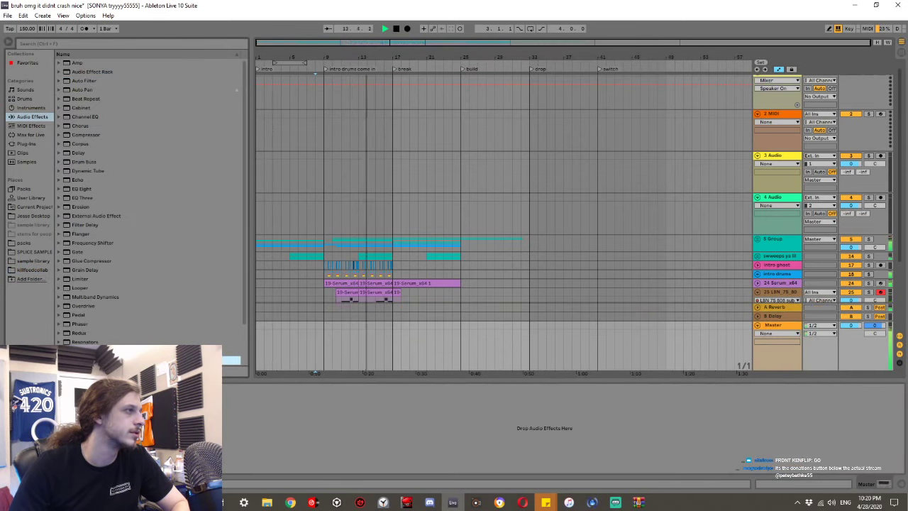
scroll(274, 312, down, 1)
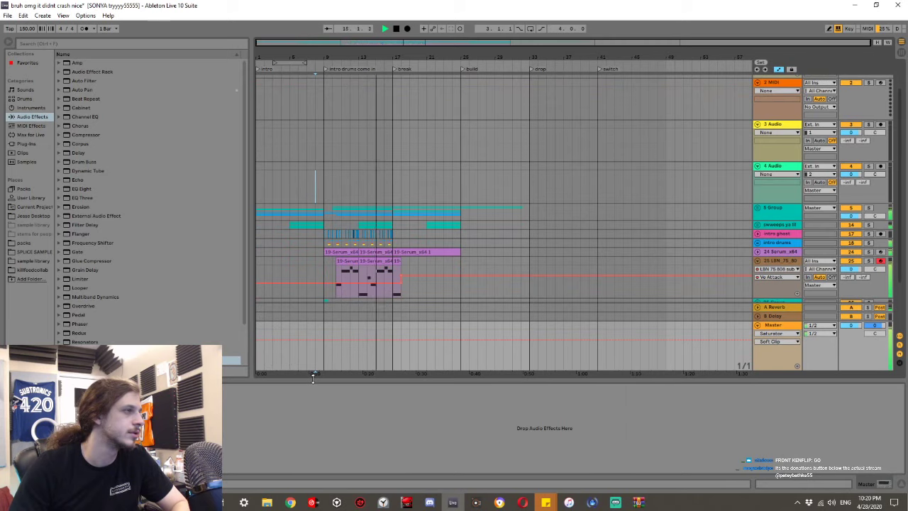
key(ctrl+alt+l)
Check the track and Master levels in the Session mixer during playback, and return to the Arrangement.
key(Tab)
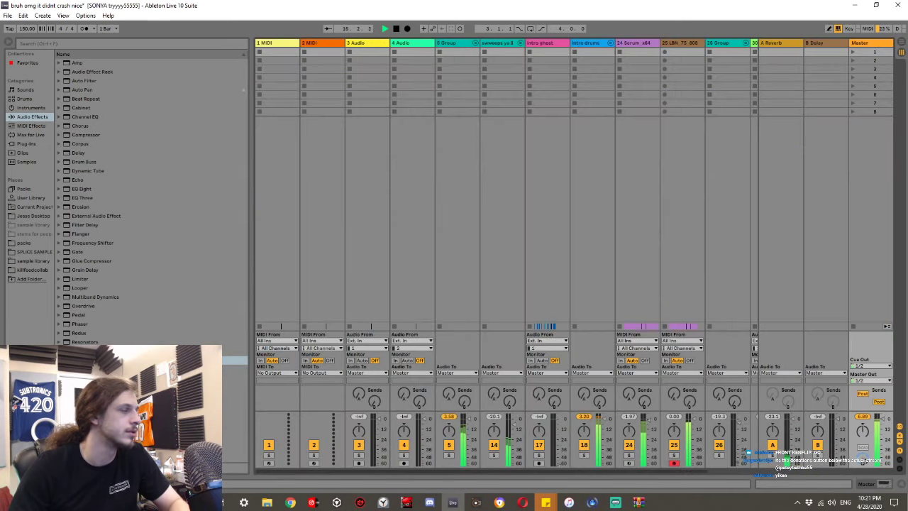
key(ctrl+alt+l)
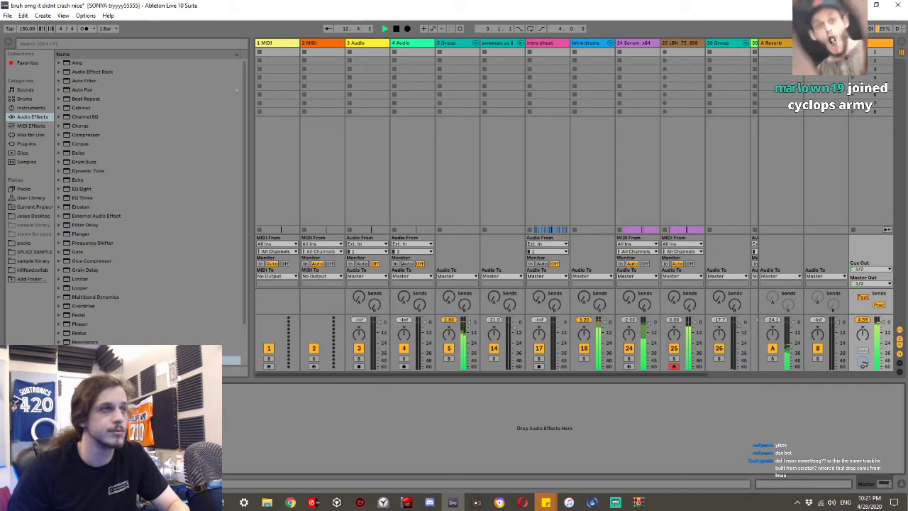
key(Tab)
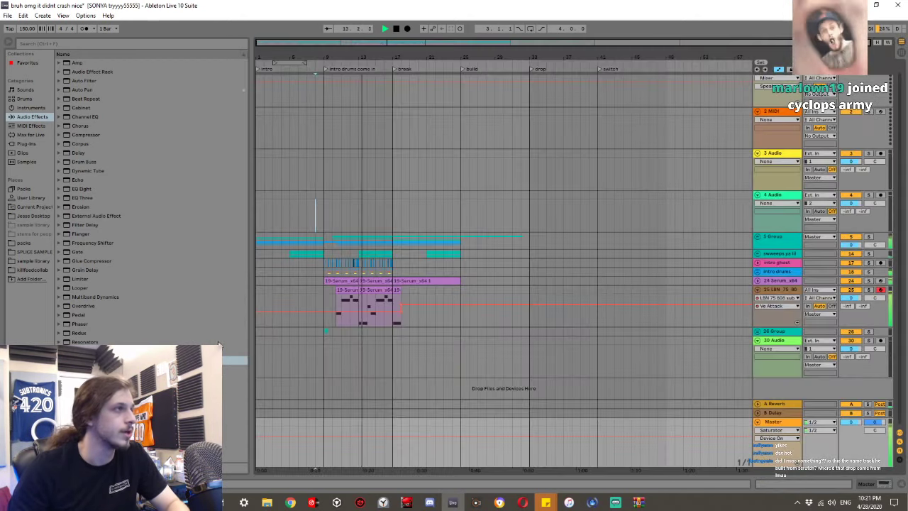
Play the arrangement from about bar 16 through the break, and stop just after the build marker at bar 25.
click(383, 331)
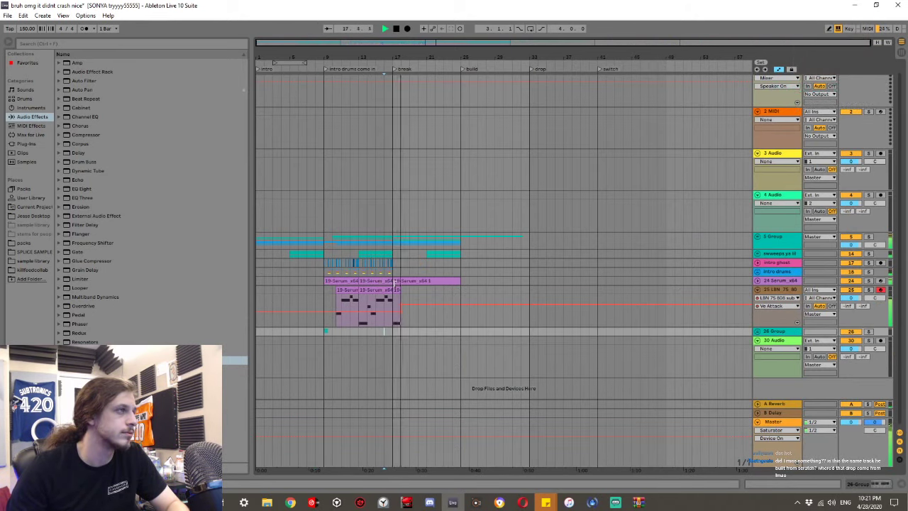
scroll(395, 283, up, 4)
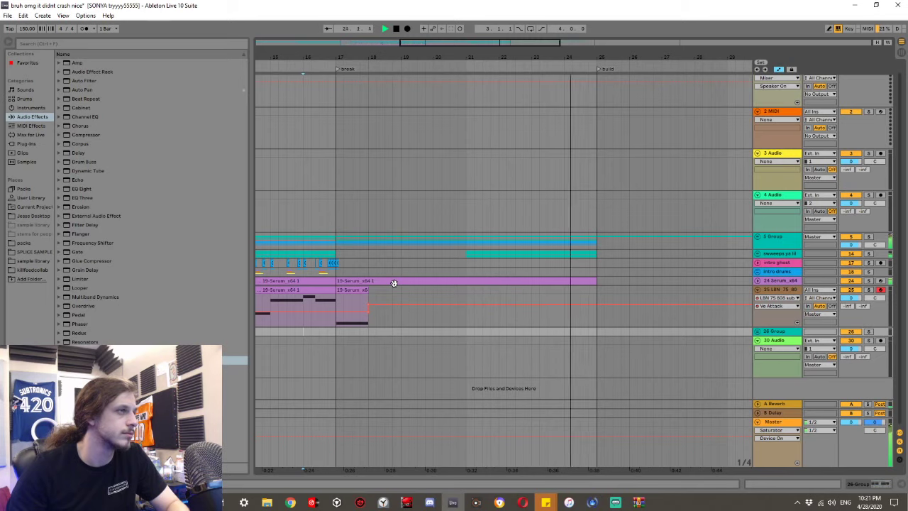
key(space)
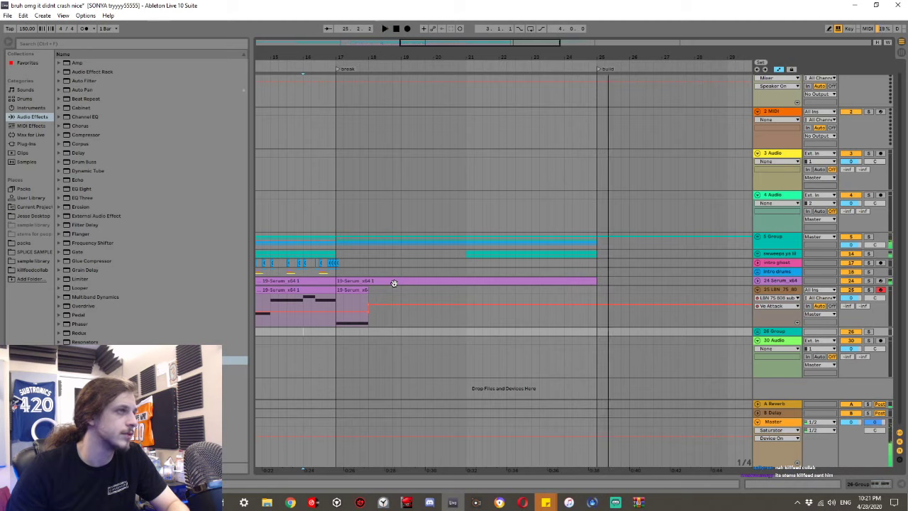